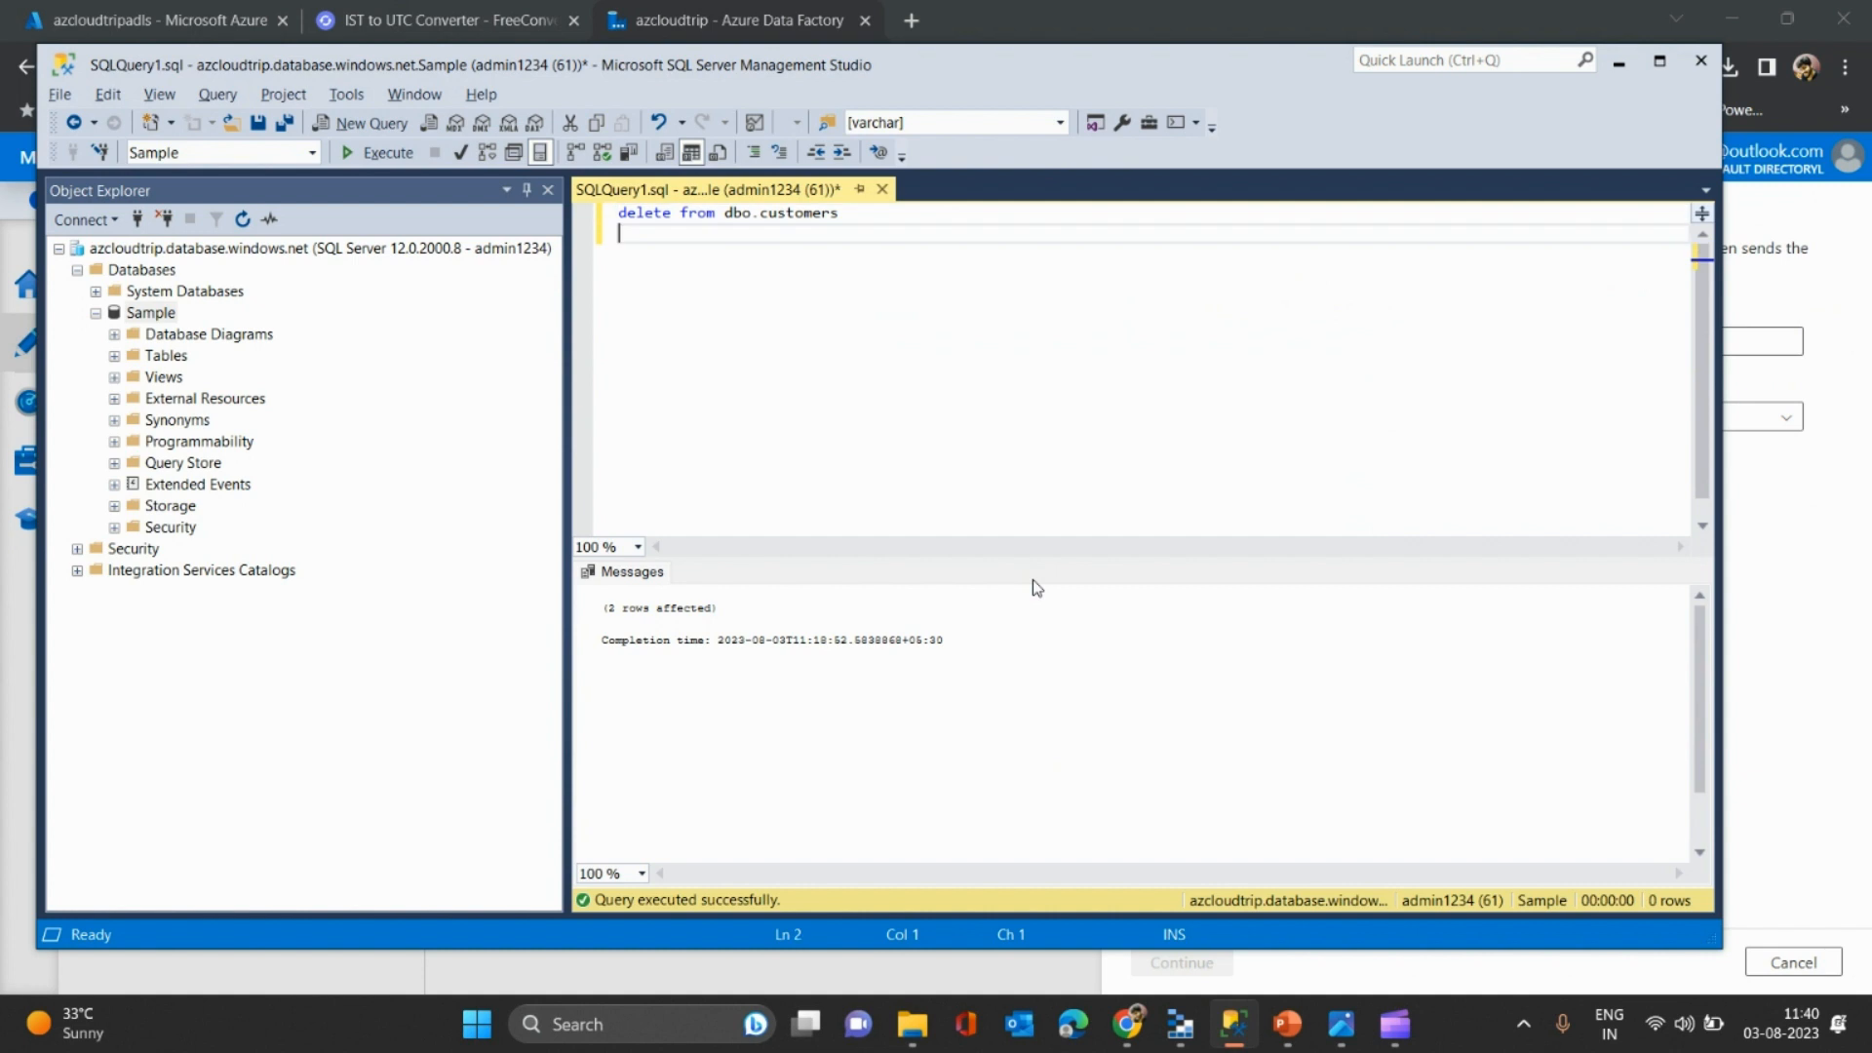
- Change the delete query to 'select *' and run it, confirming dbo.customers returns no rows
double_click(674, 215)
type("select")
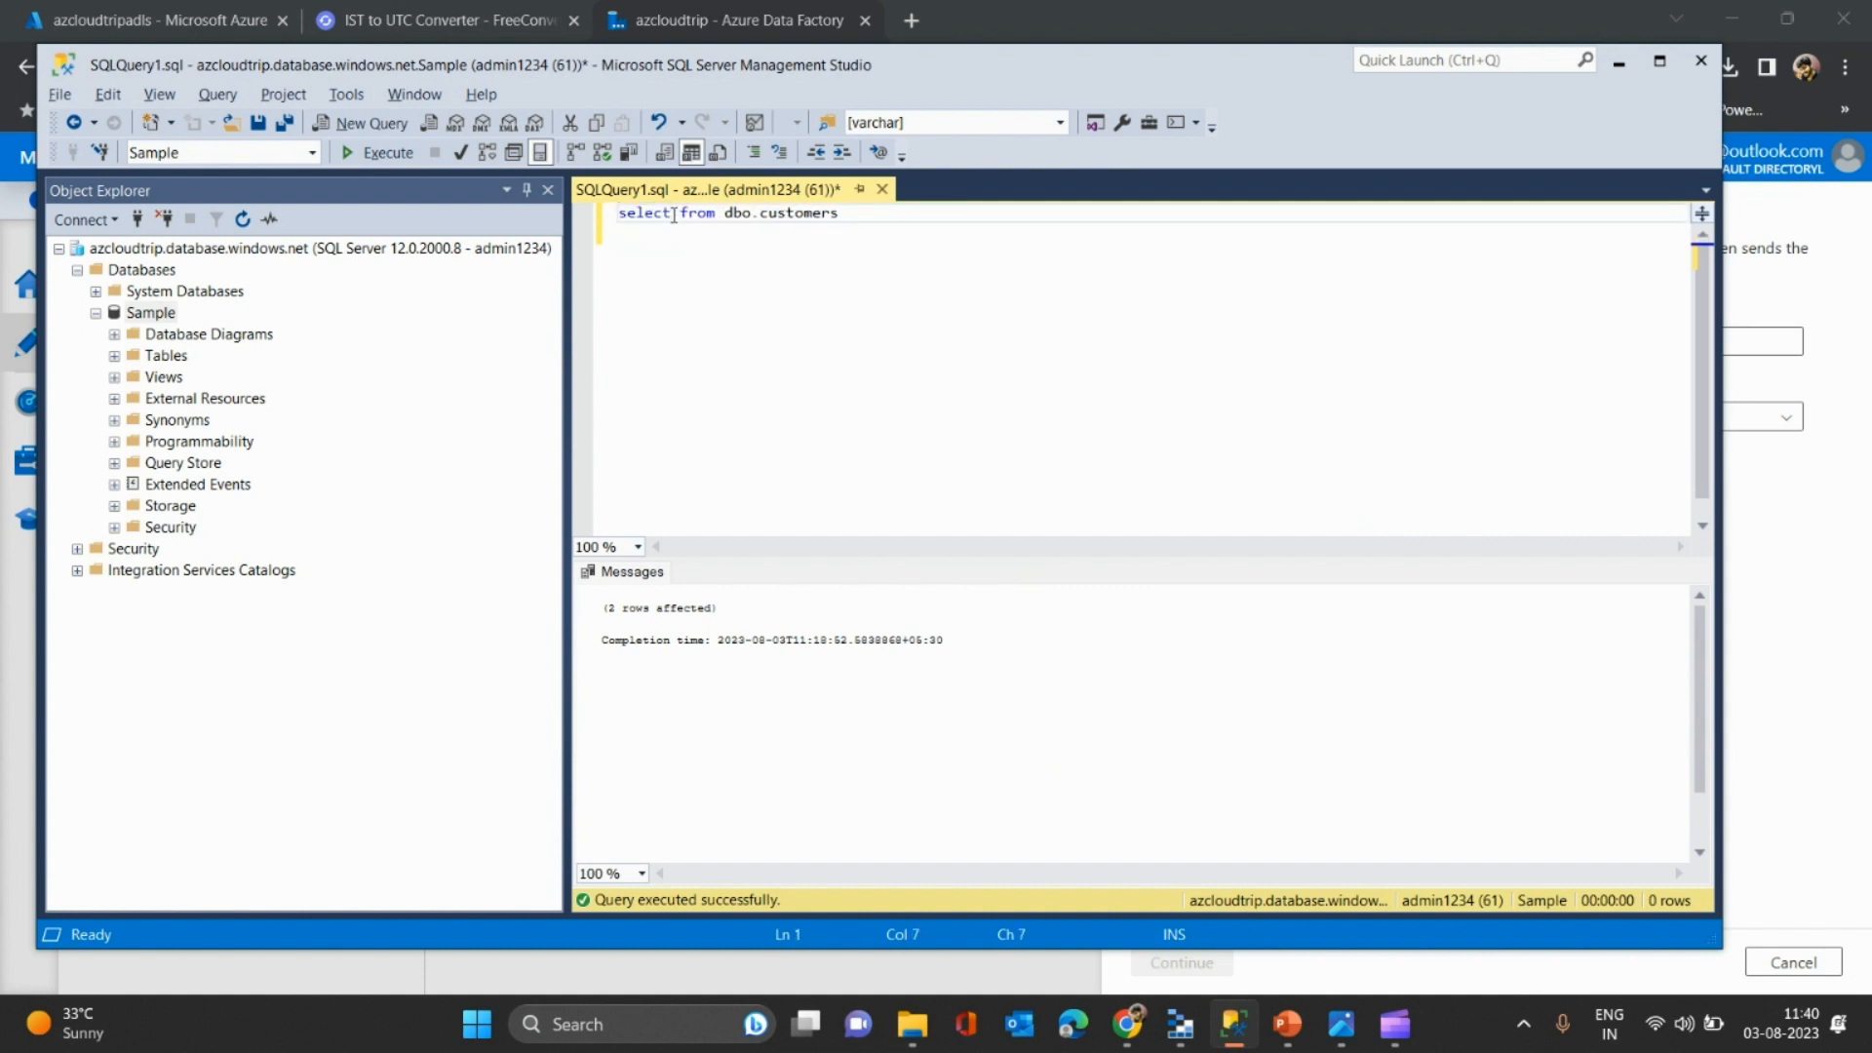
type(" *")
key("F5")
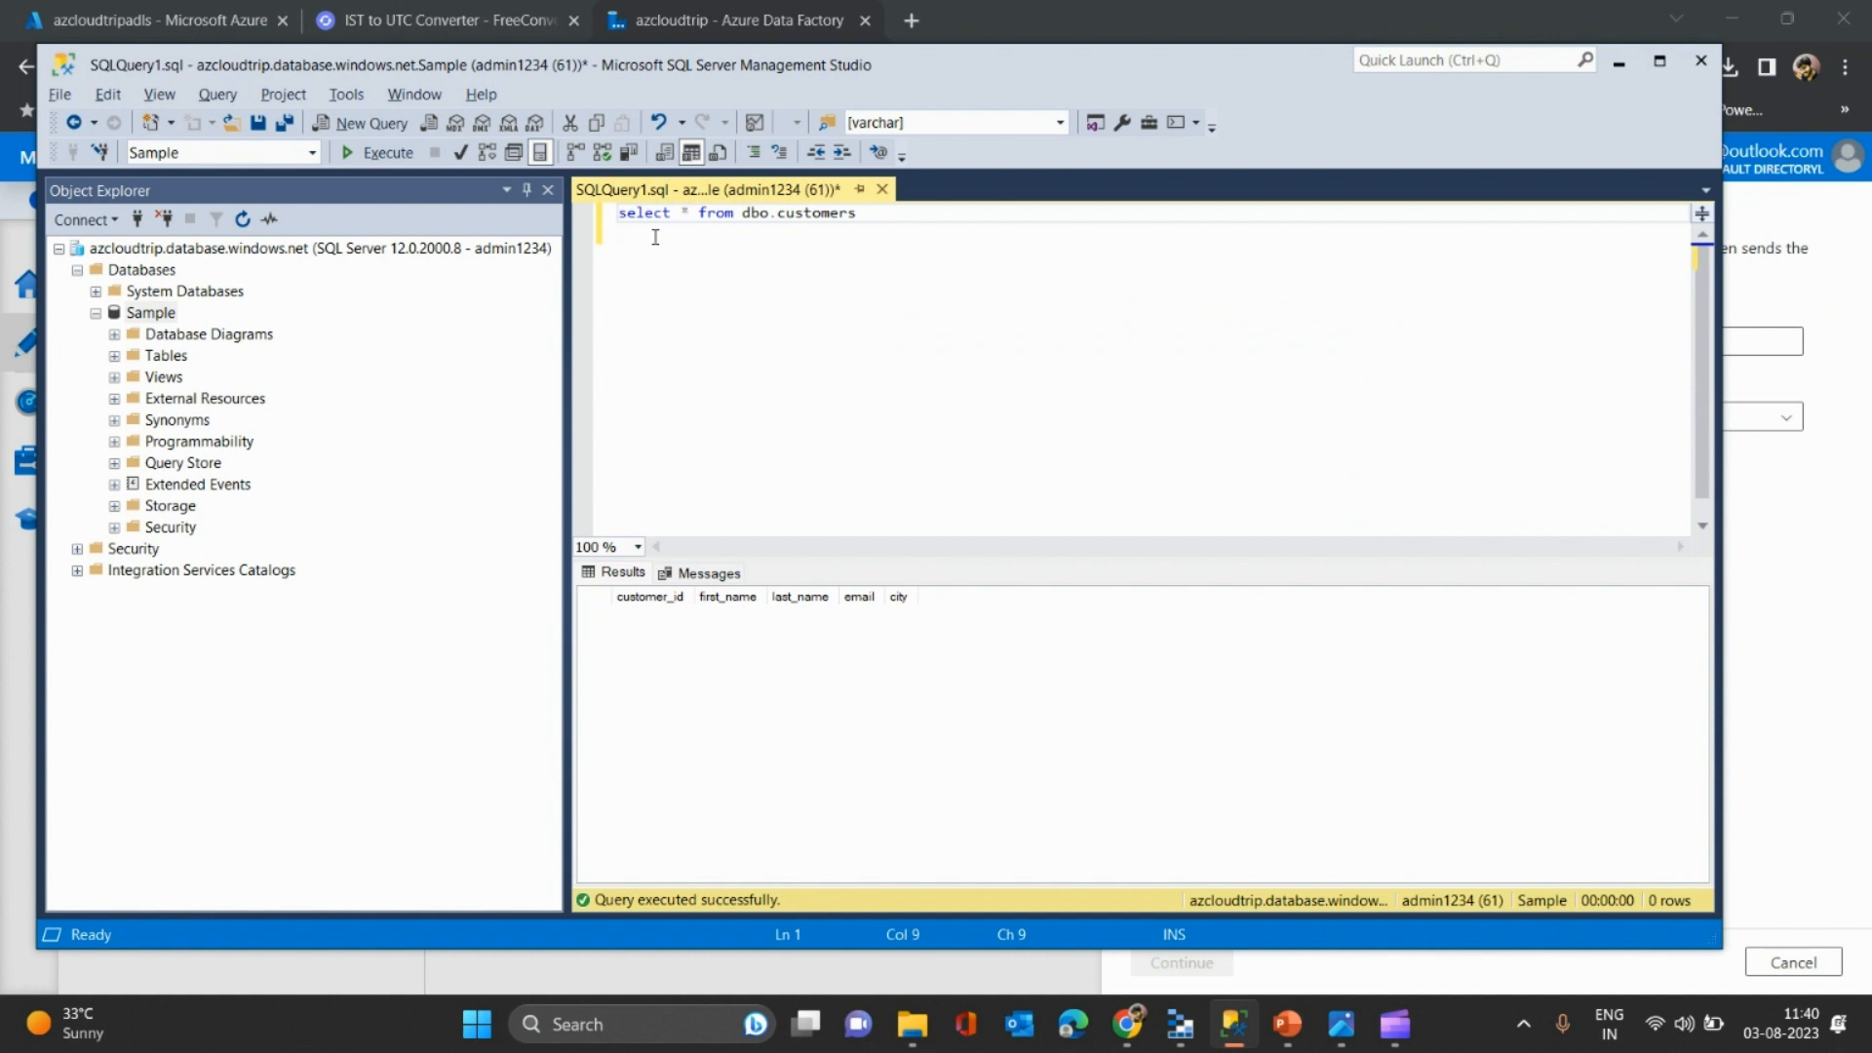
left_click_drag(919, 216, 588, 211)
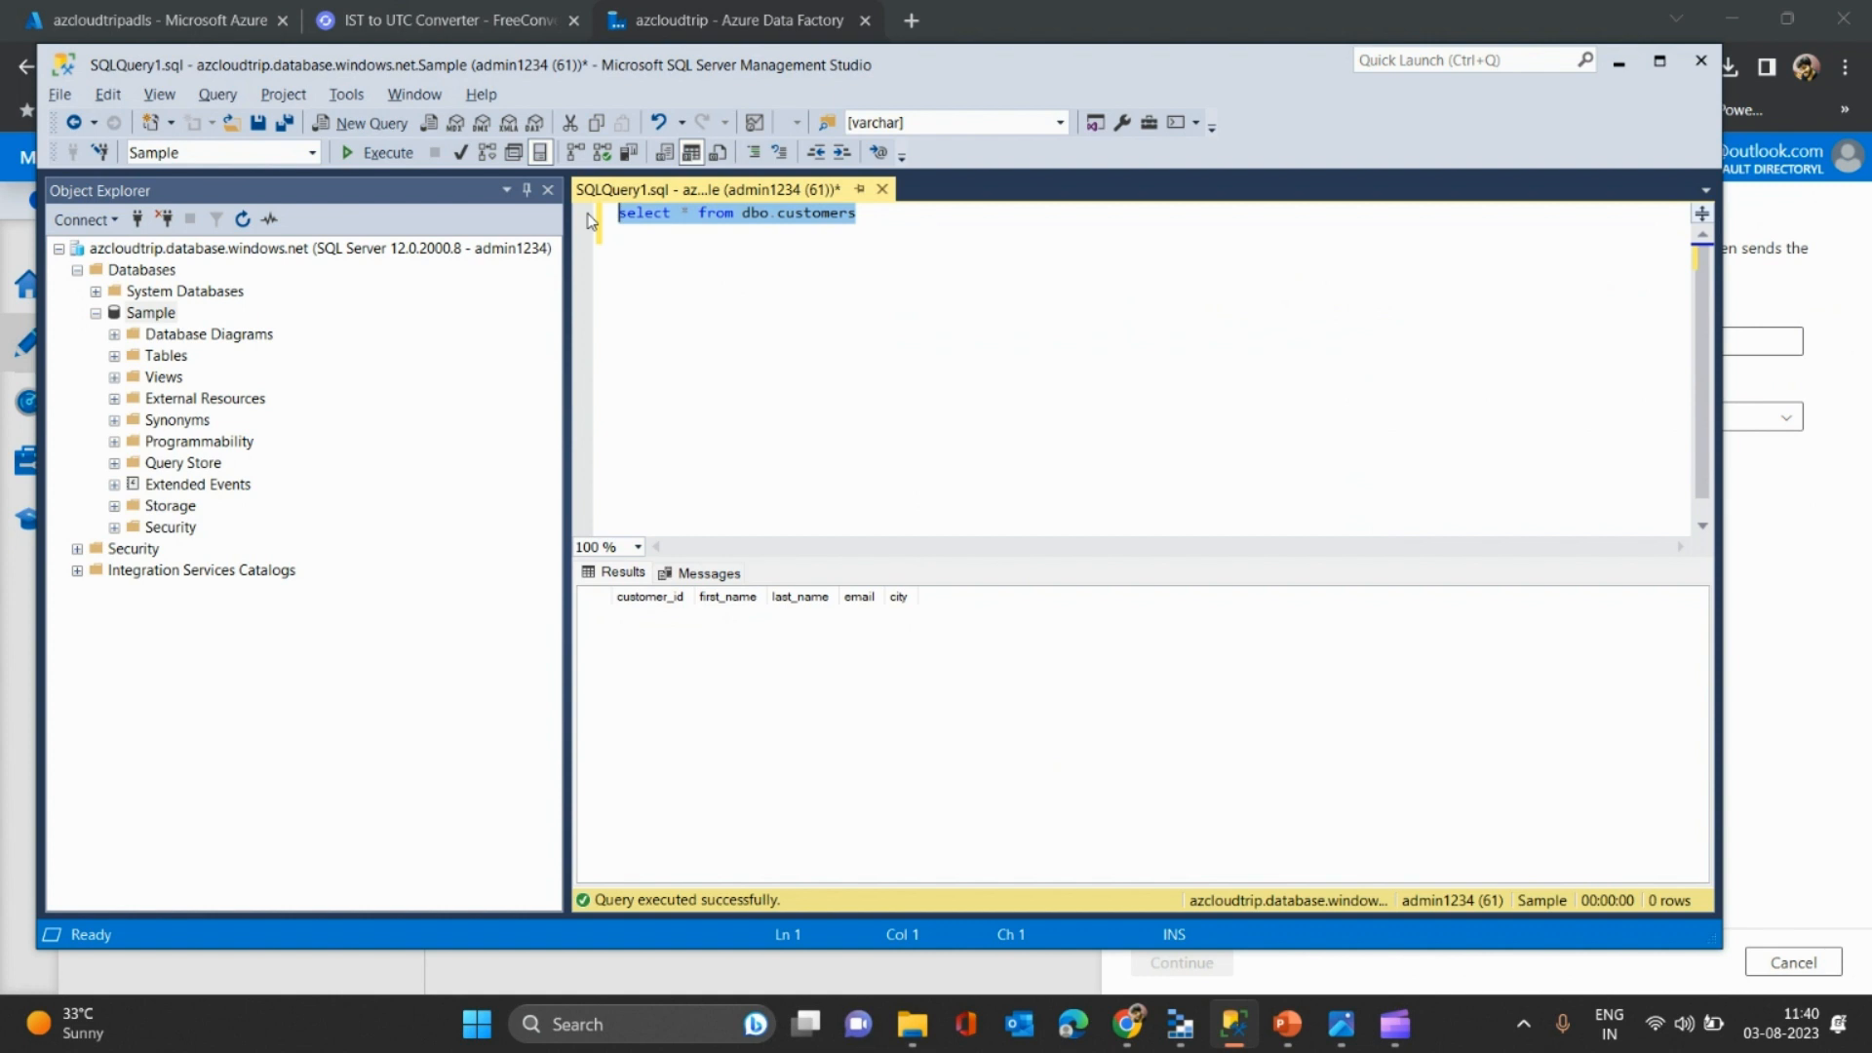
double_click(803, 213)
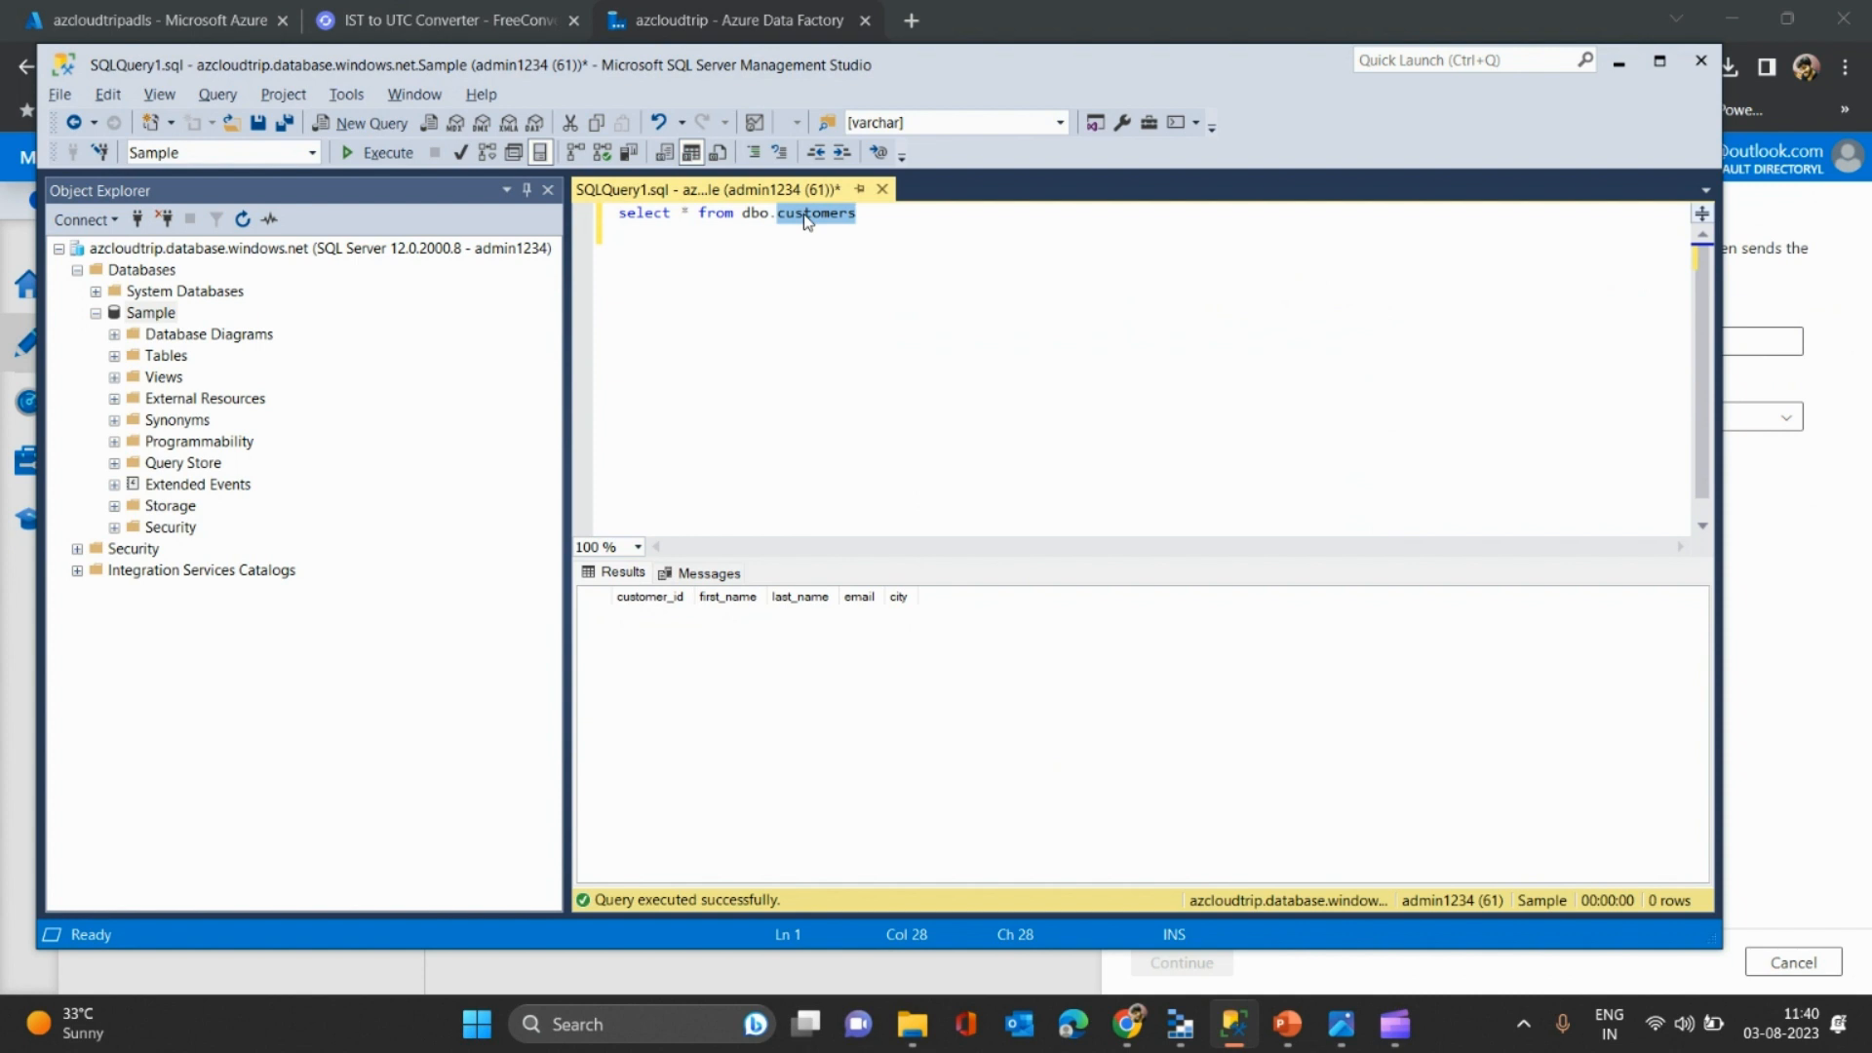
key("alt+Tab")
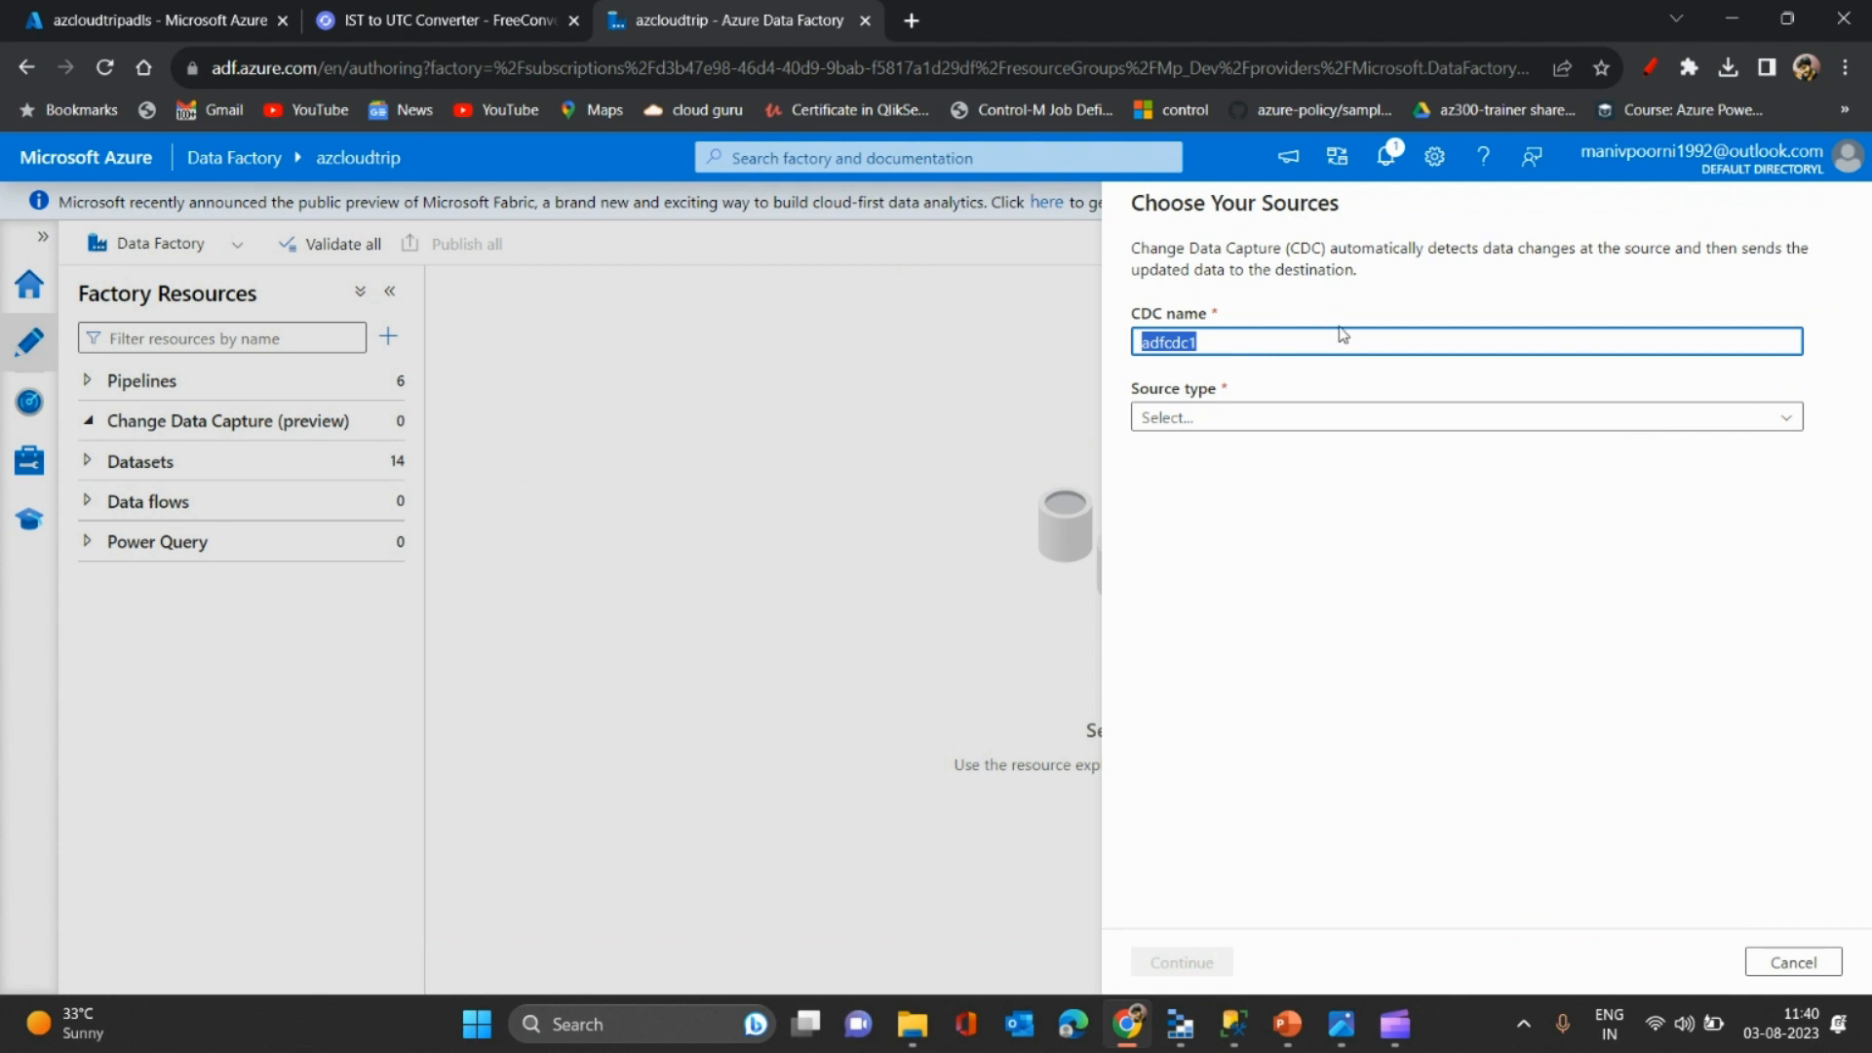
- Rename the CDC resource from adfcdc1 to customercdc
left_click(1230, 341)
left_click_drag(1234, 343, 1061, 349)
type("customercdc")
- Set the source to Azure SQL Database via sqllinkedsrv with only dbo.customers selected, and continue
left_click(1208, 425)
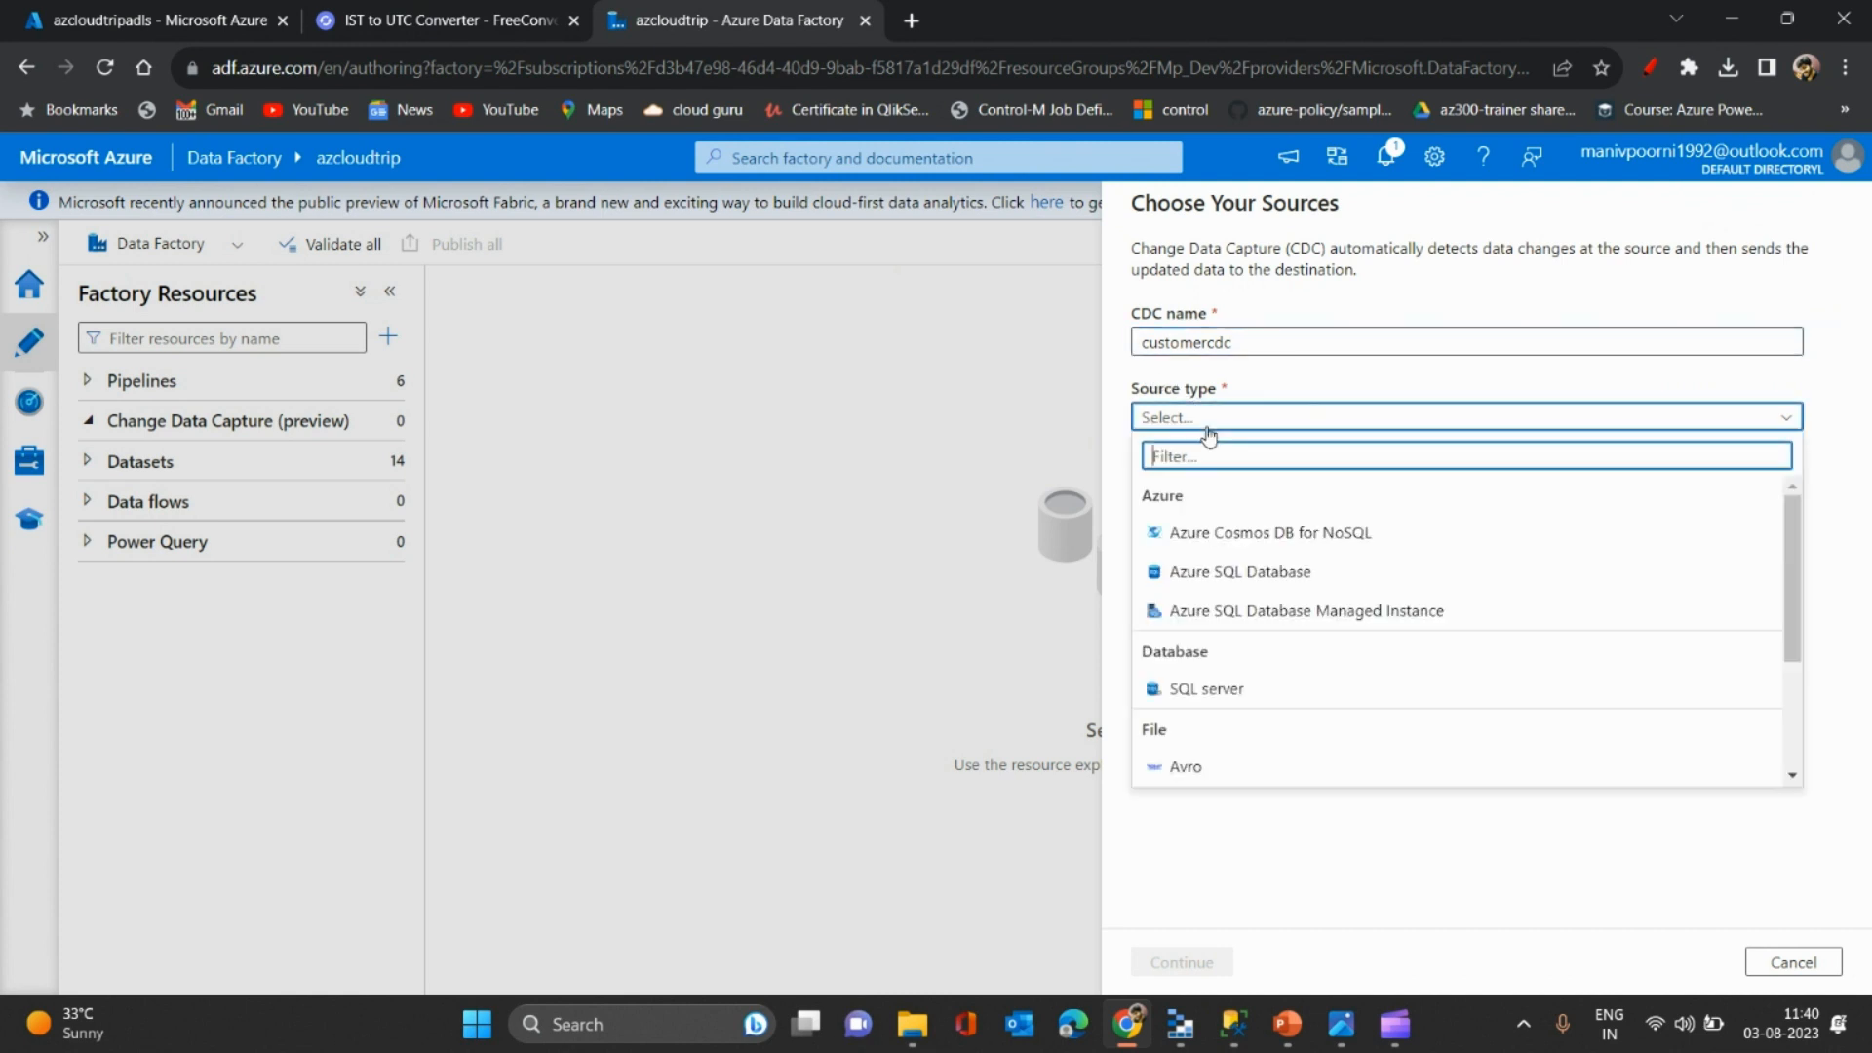
left_click(1232, 573)
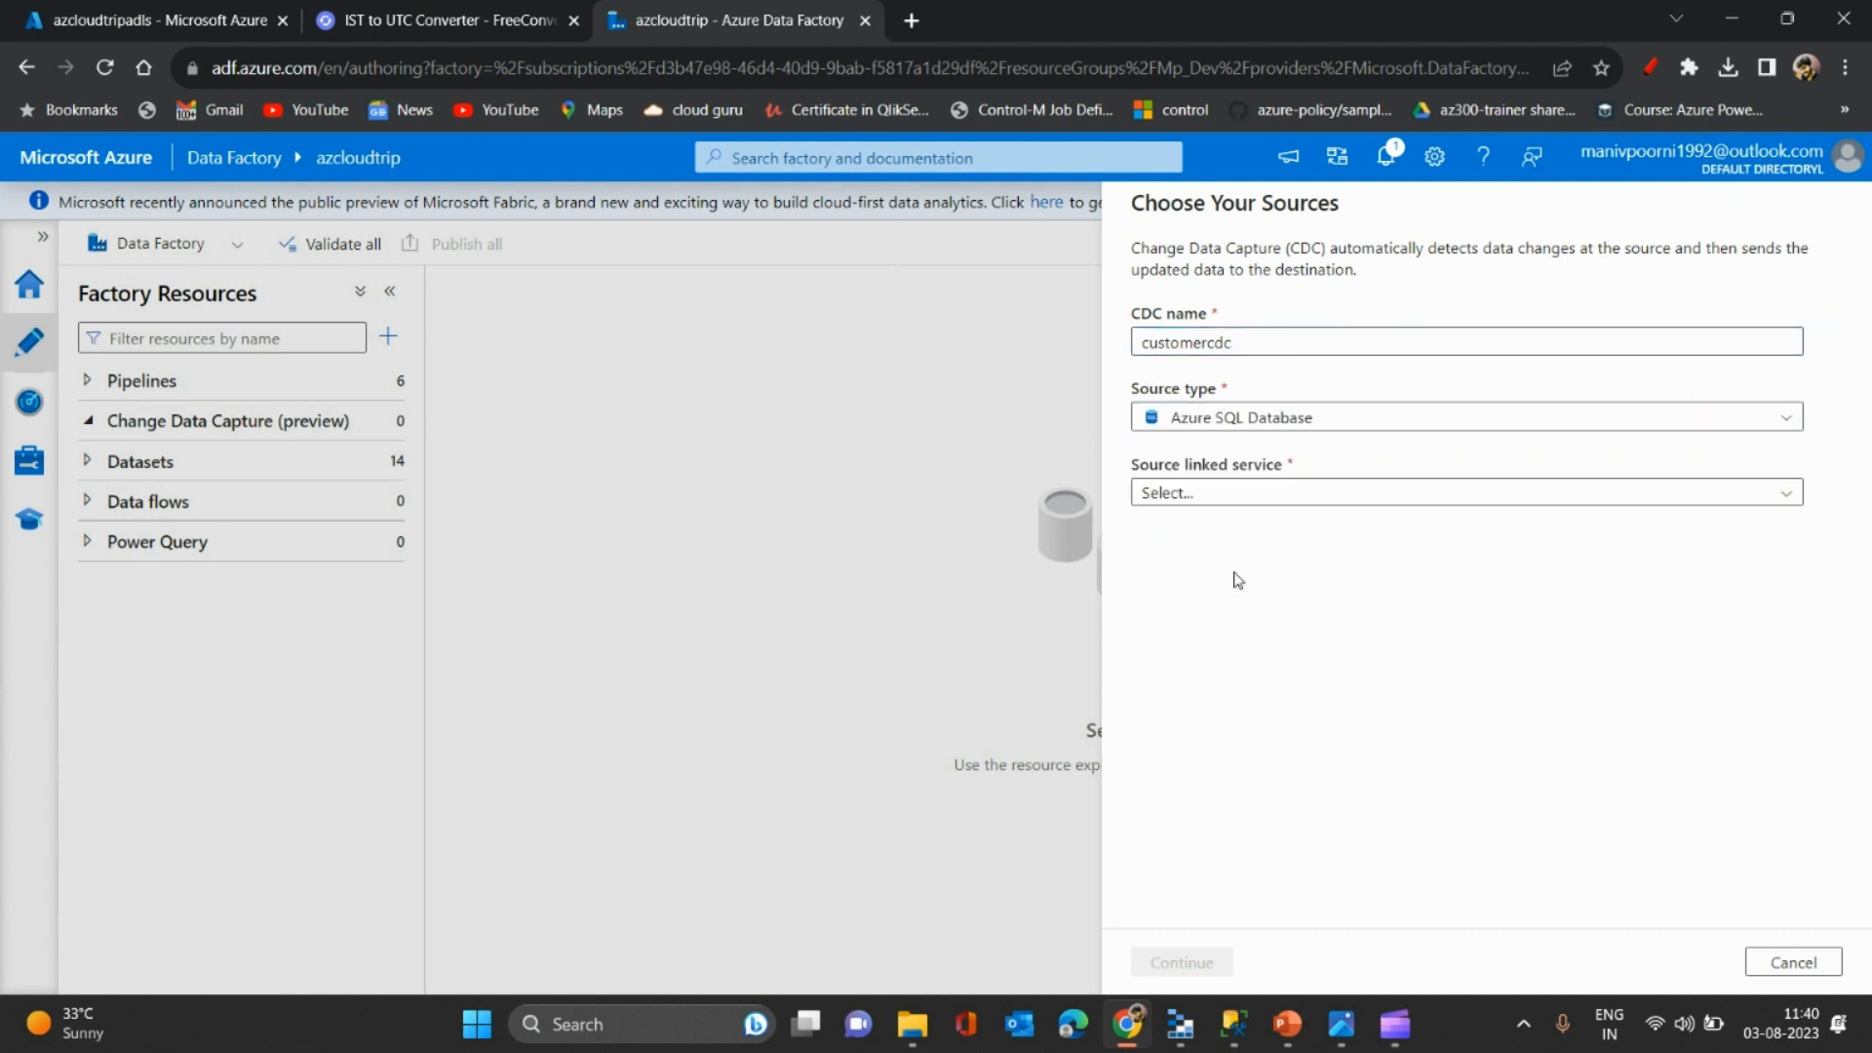
left_click(1362, 499)
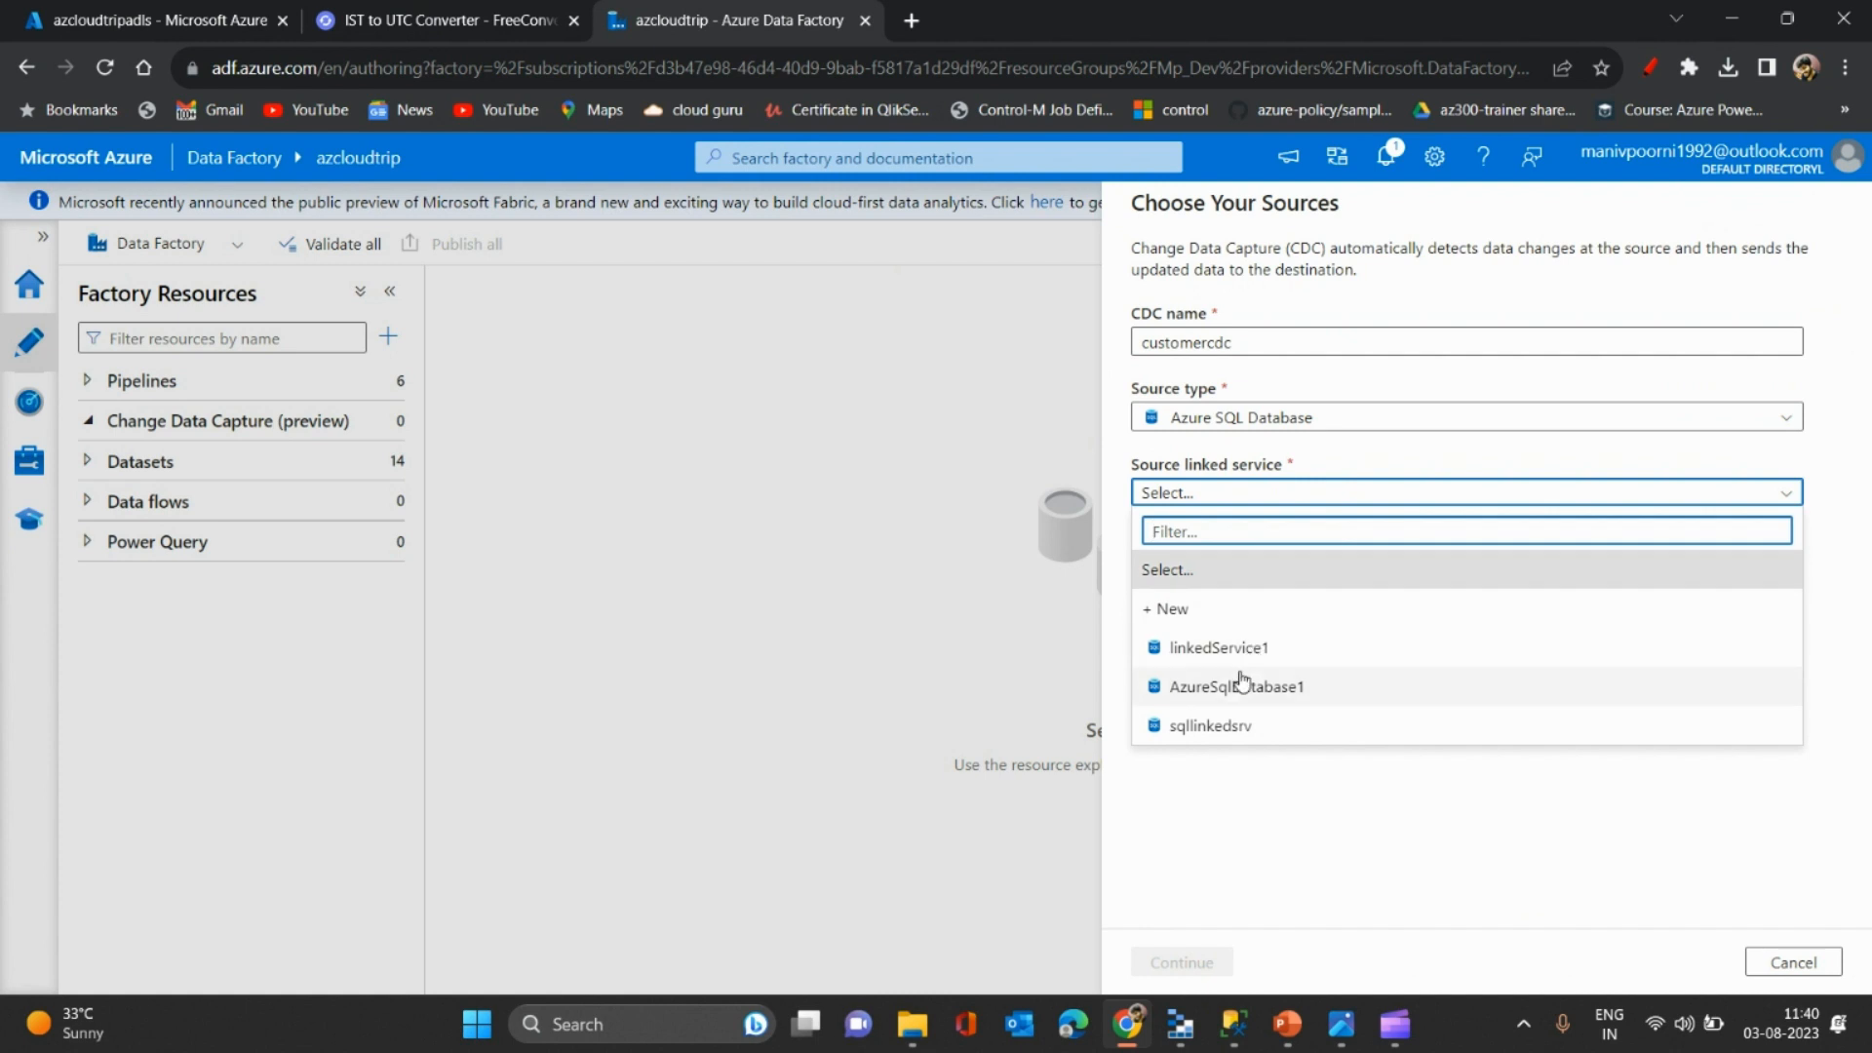
left_click(1223, 728)
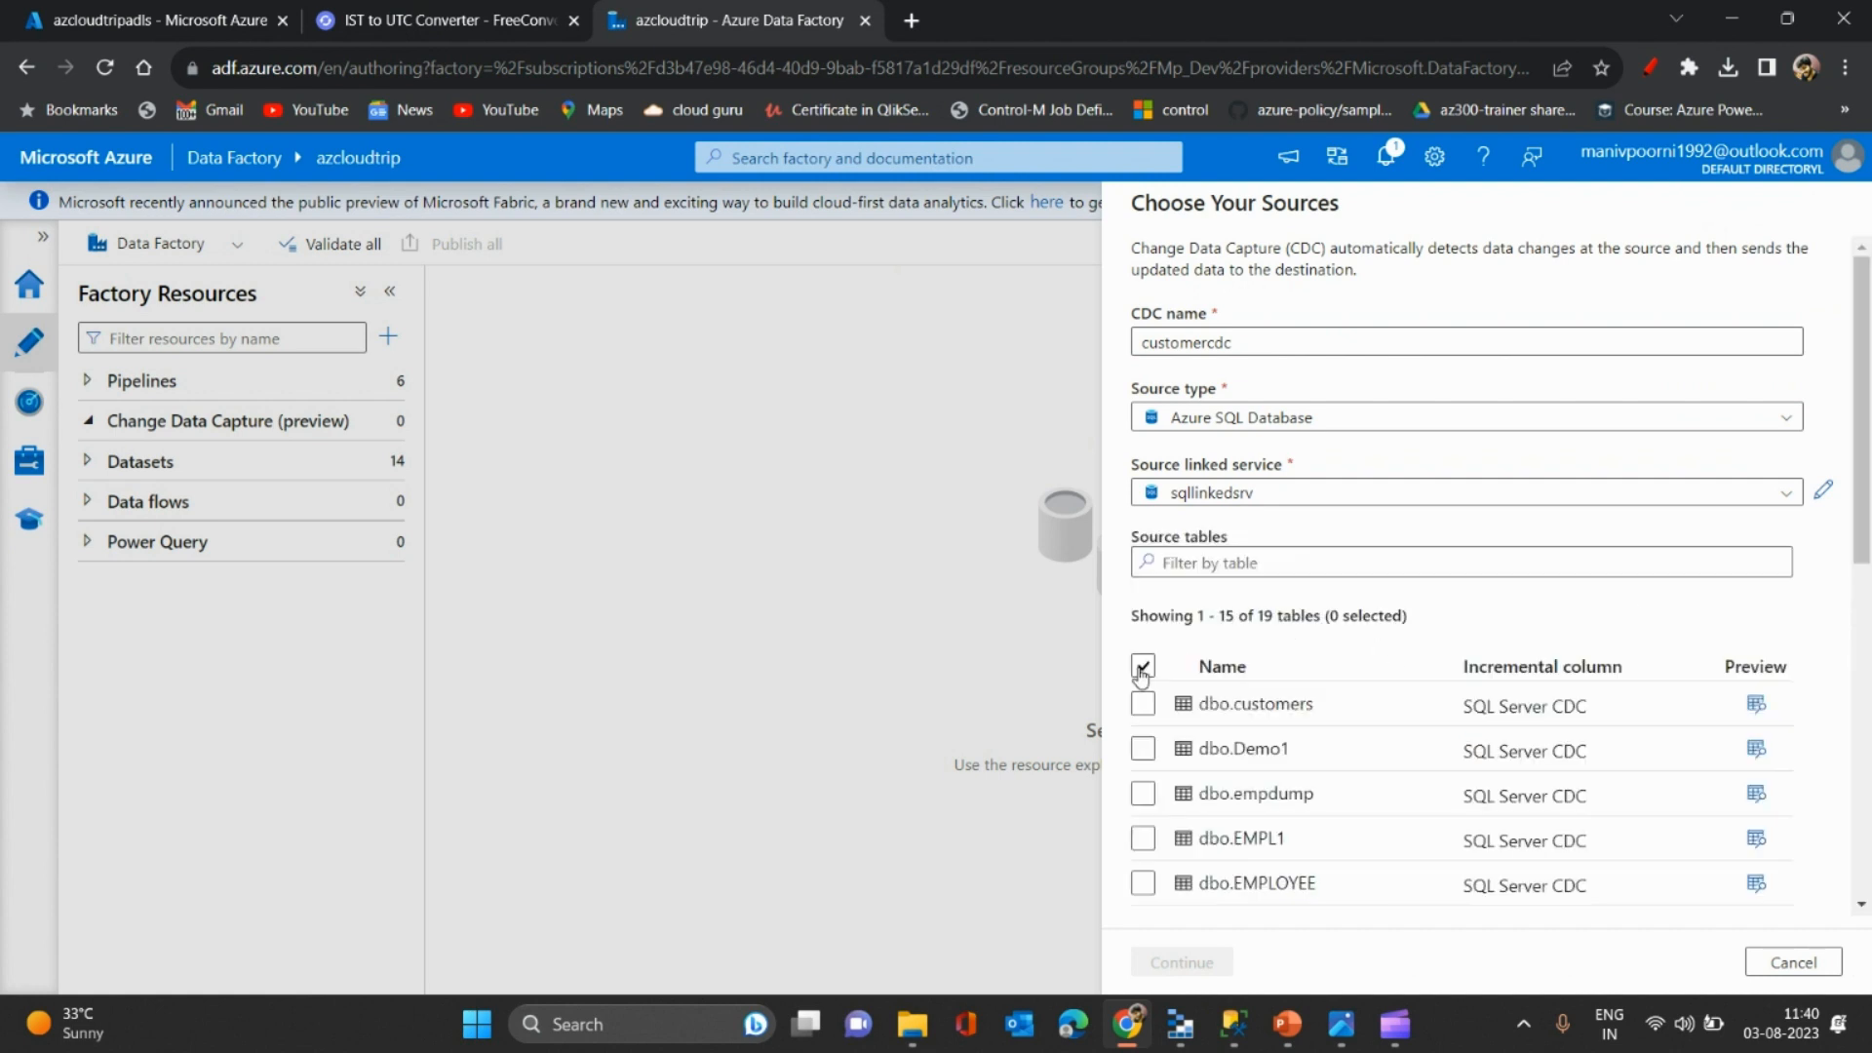
left_click(1150, 669)
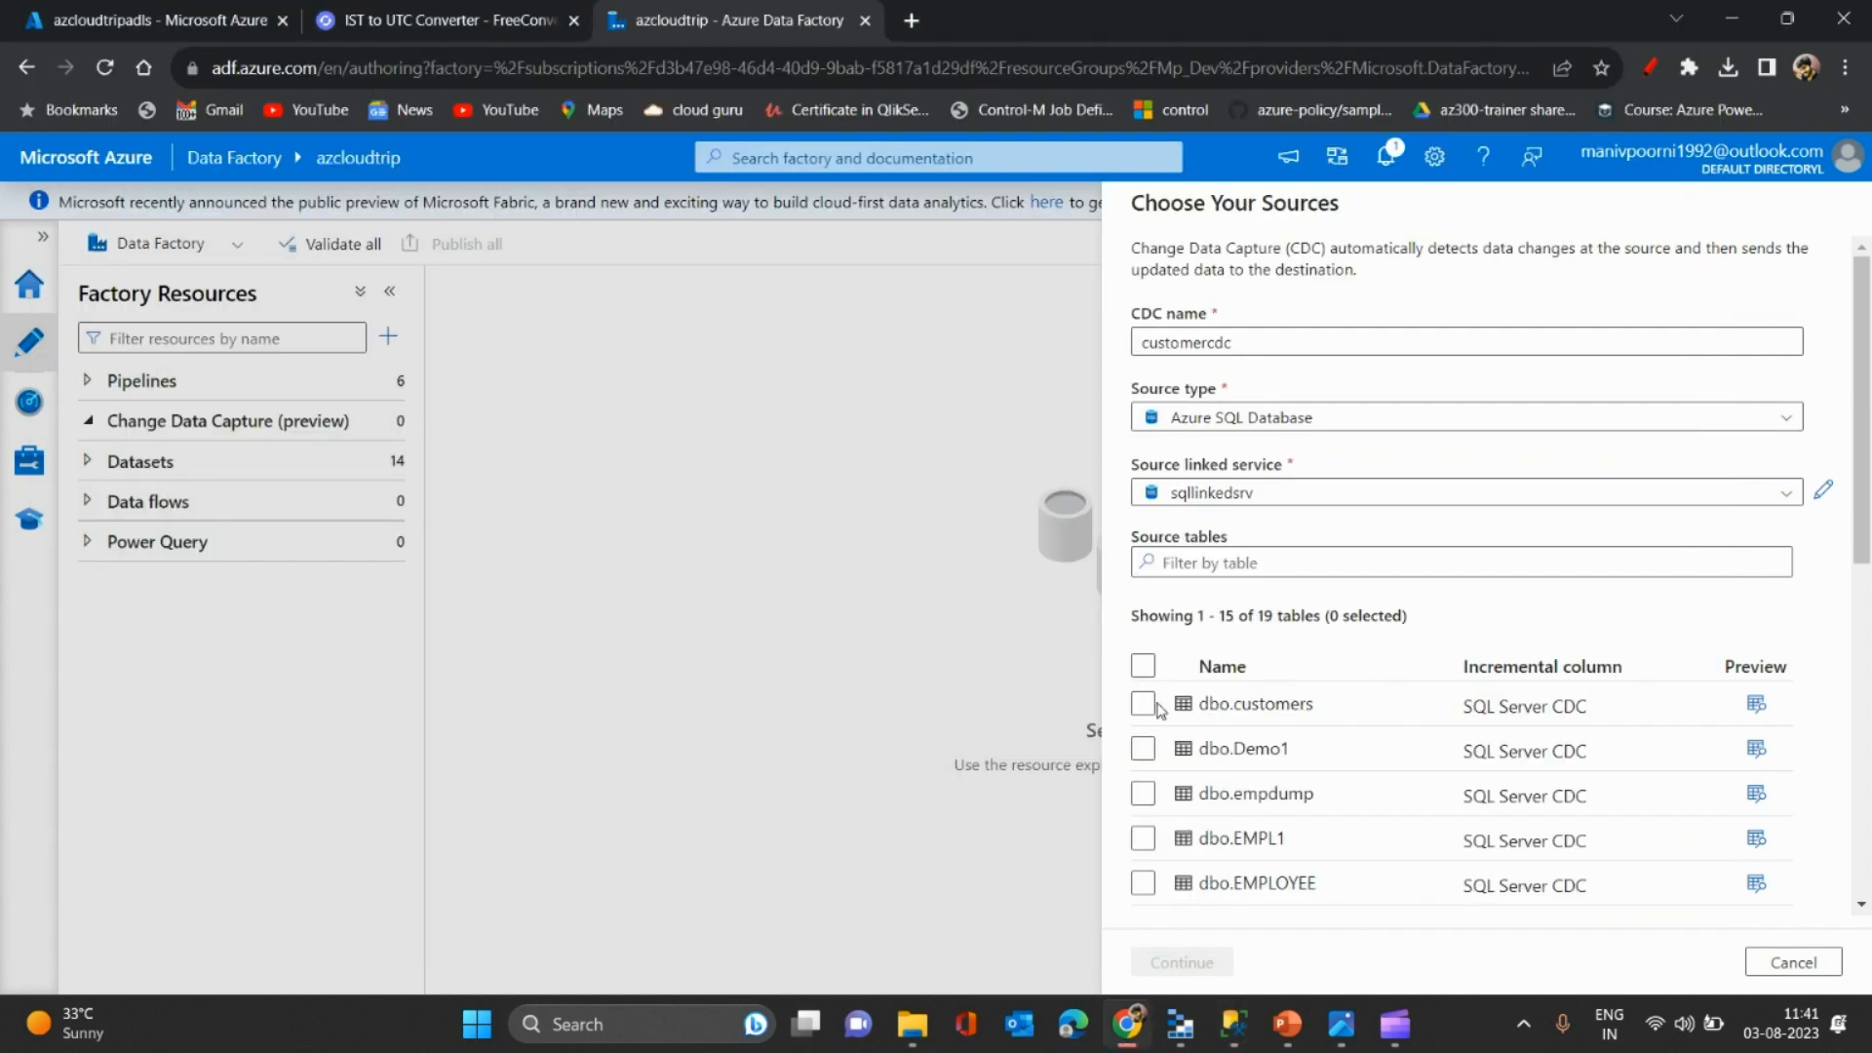
left_click(1144, 706)
left_click(1143, 706)
left_click(1207, 962)
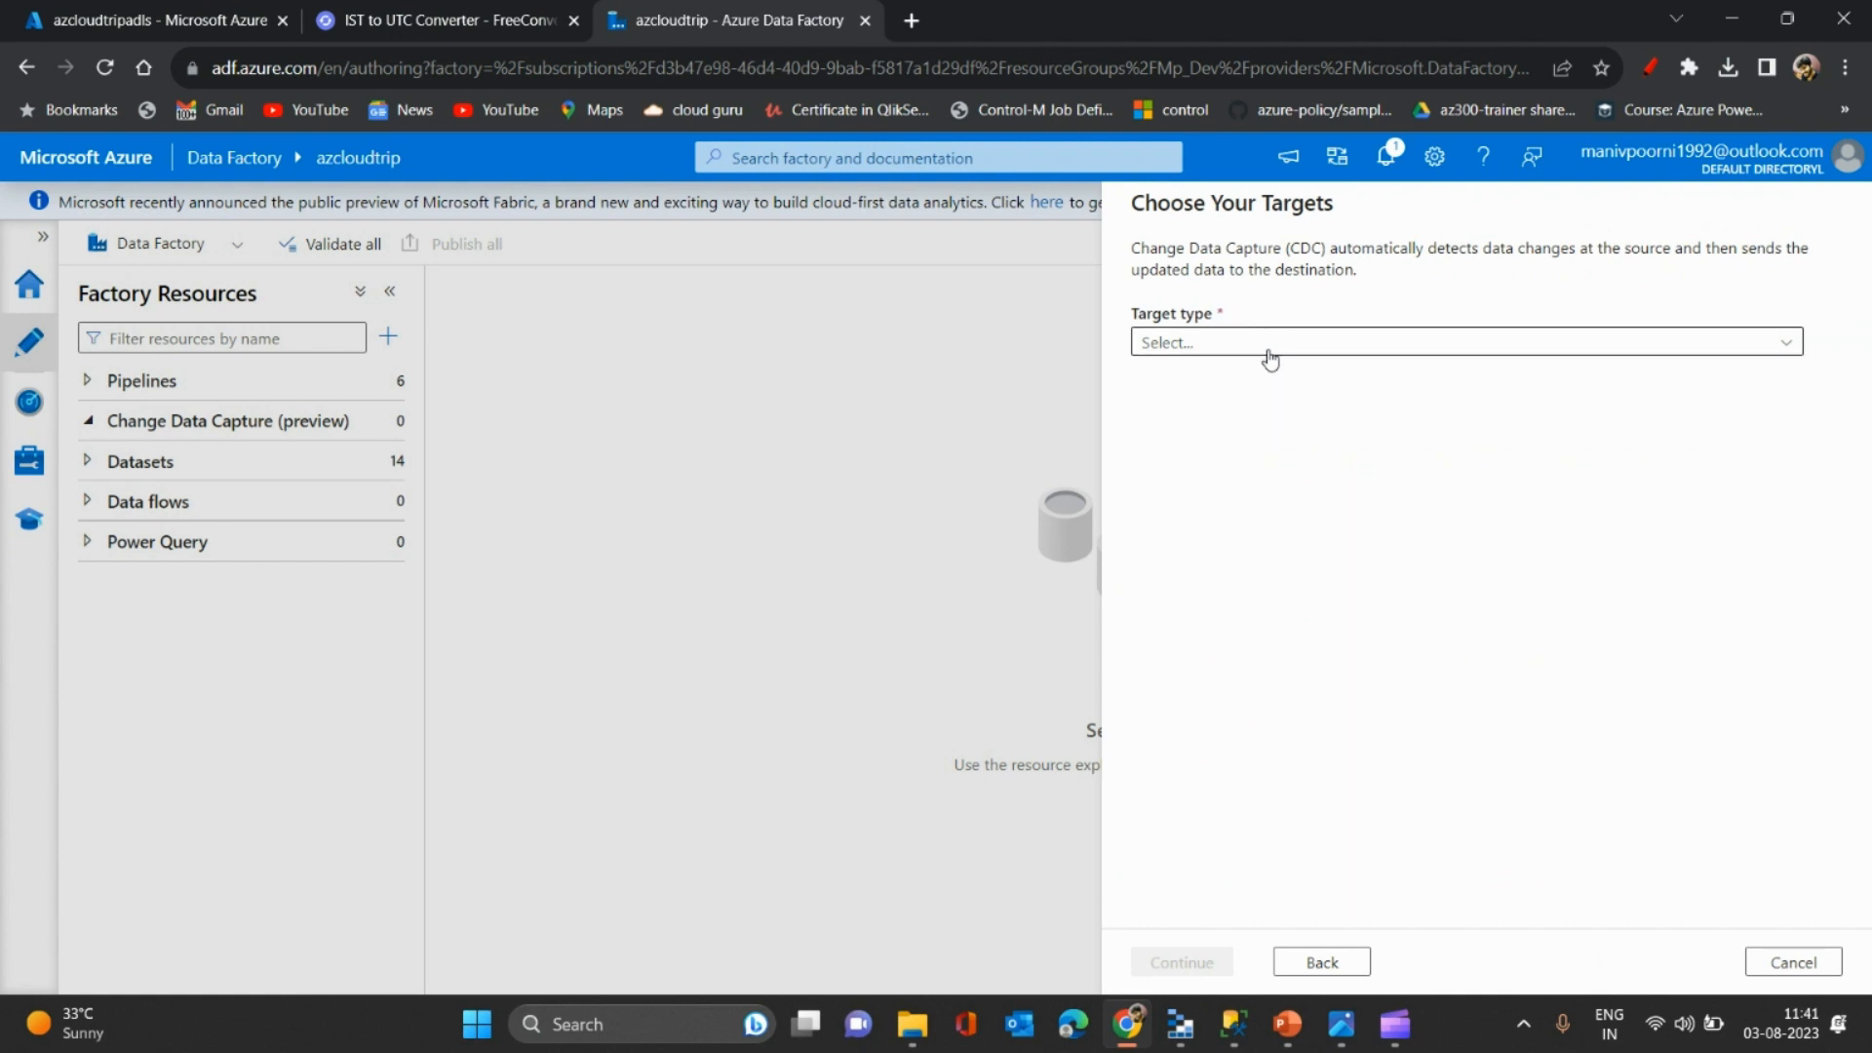
- Set the CDC target type to Delta on the Adlsgen2 linked service
left_click(1270, 343)
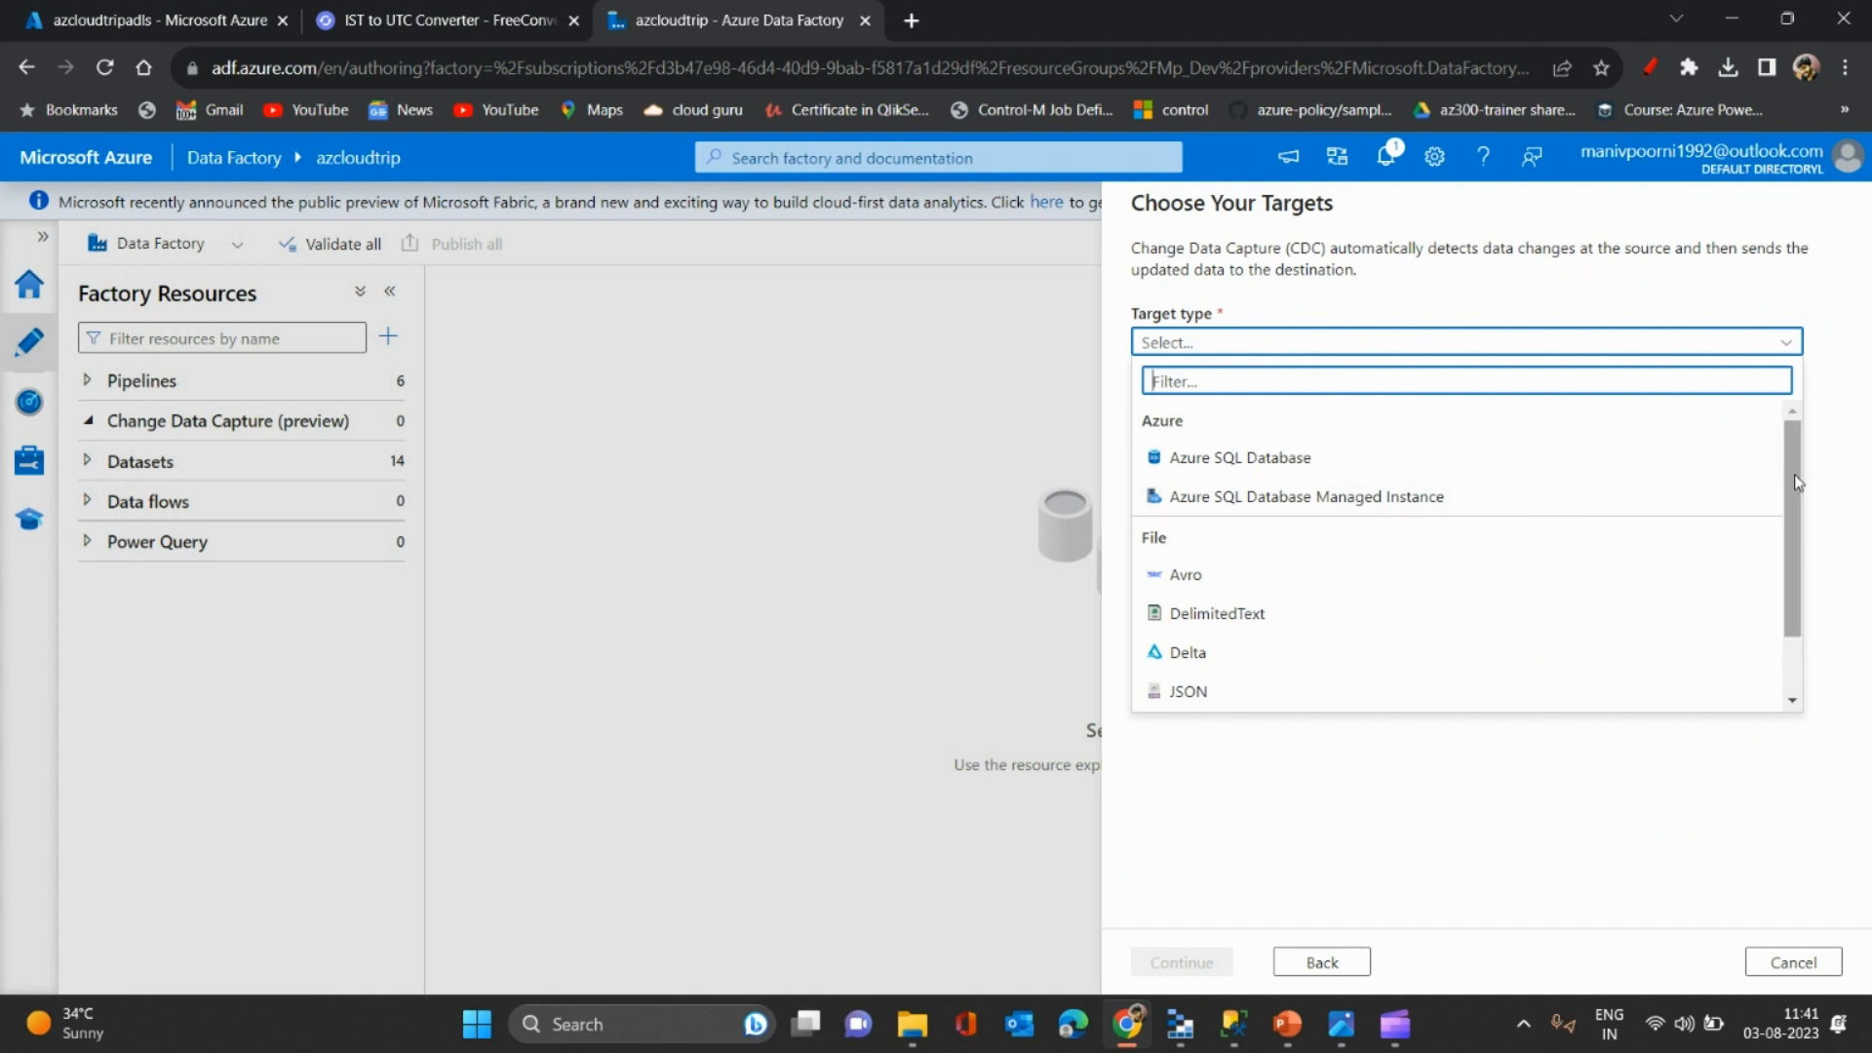
left_click_drag(1788, 488, 1790, 513)
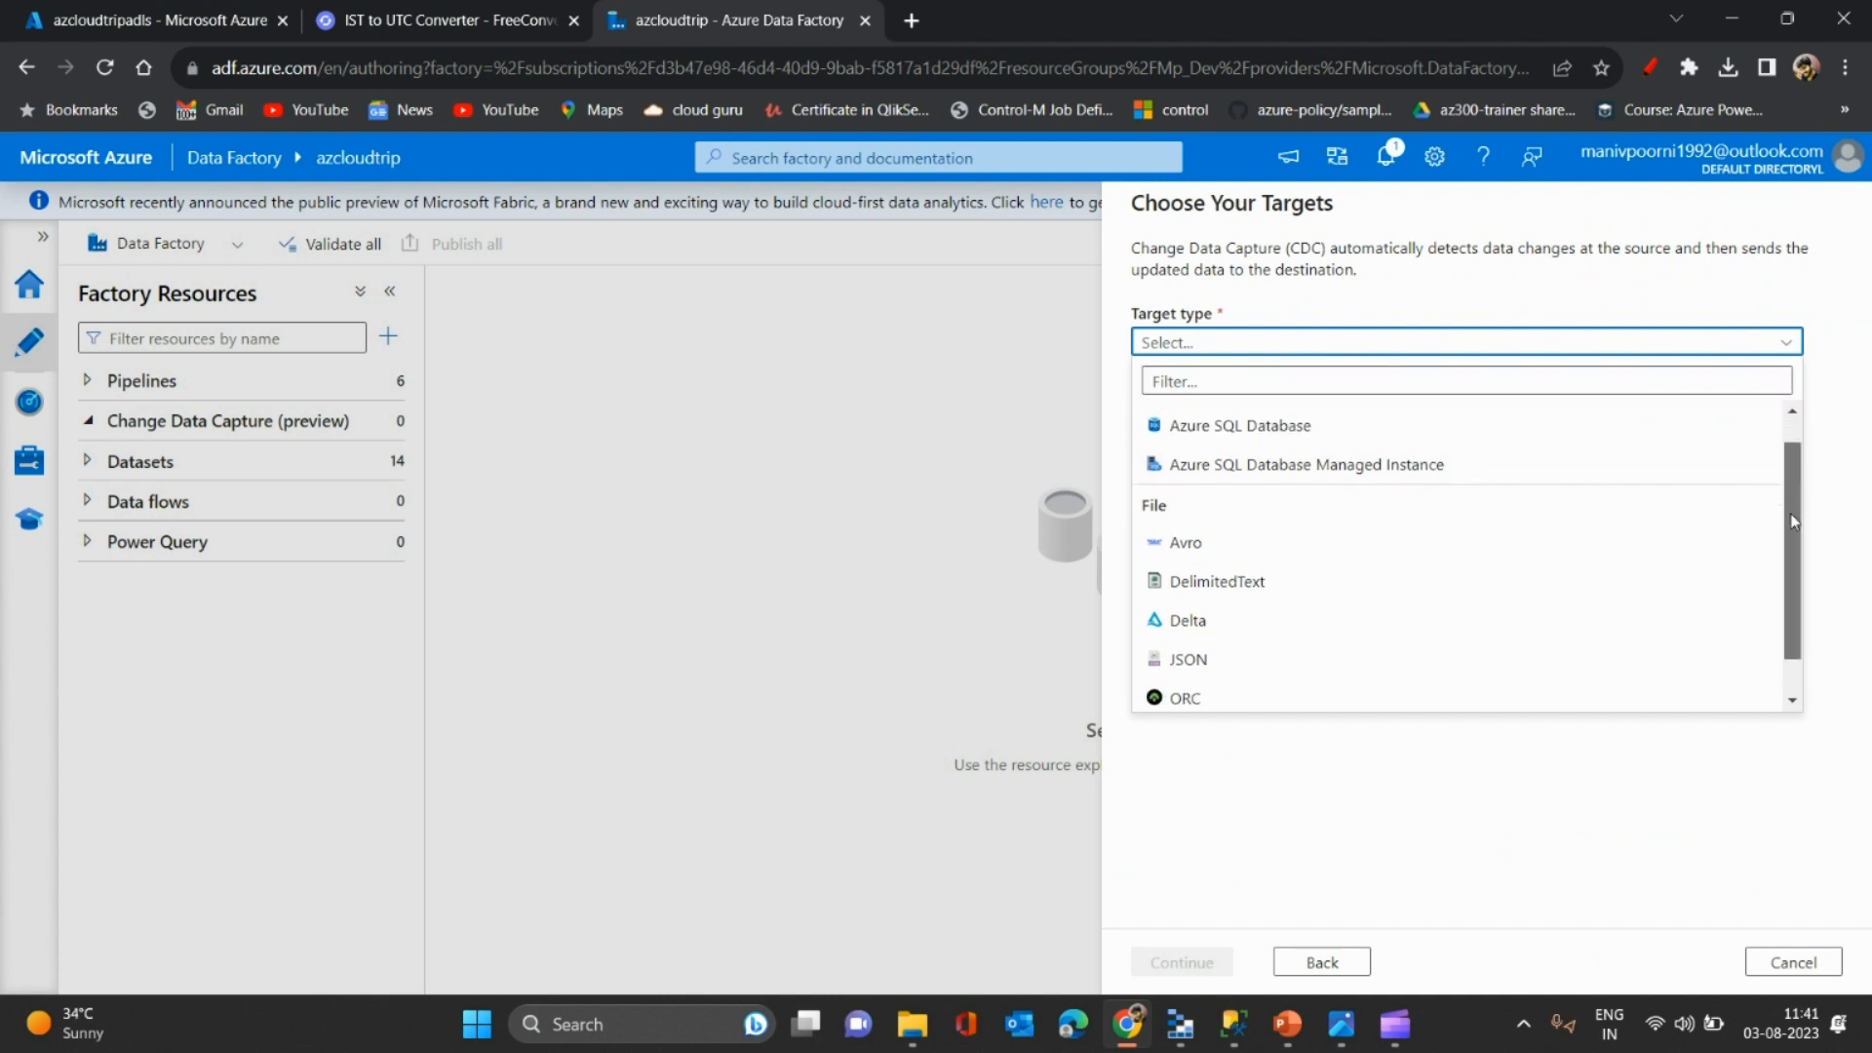
left_click(1266, 622)
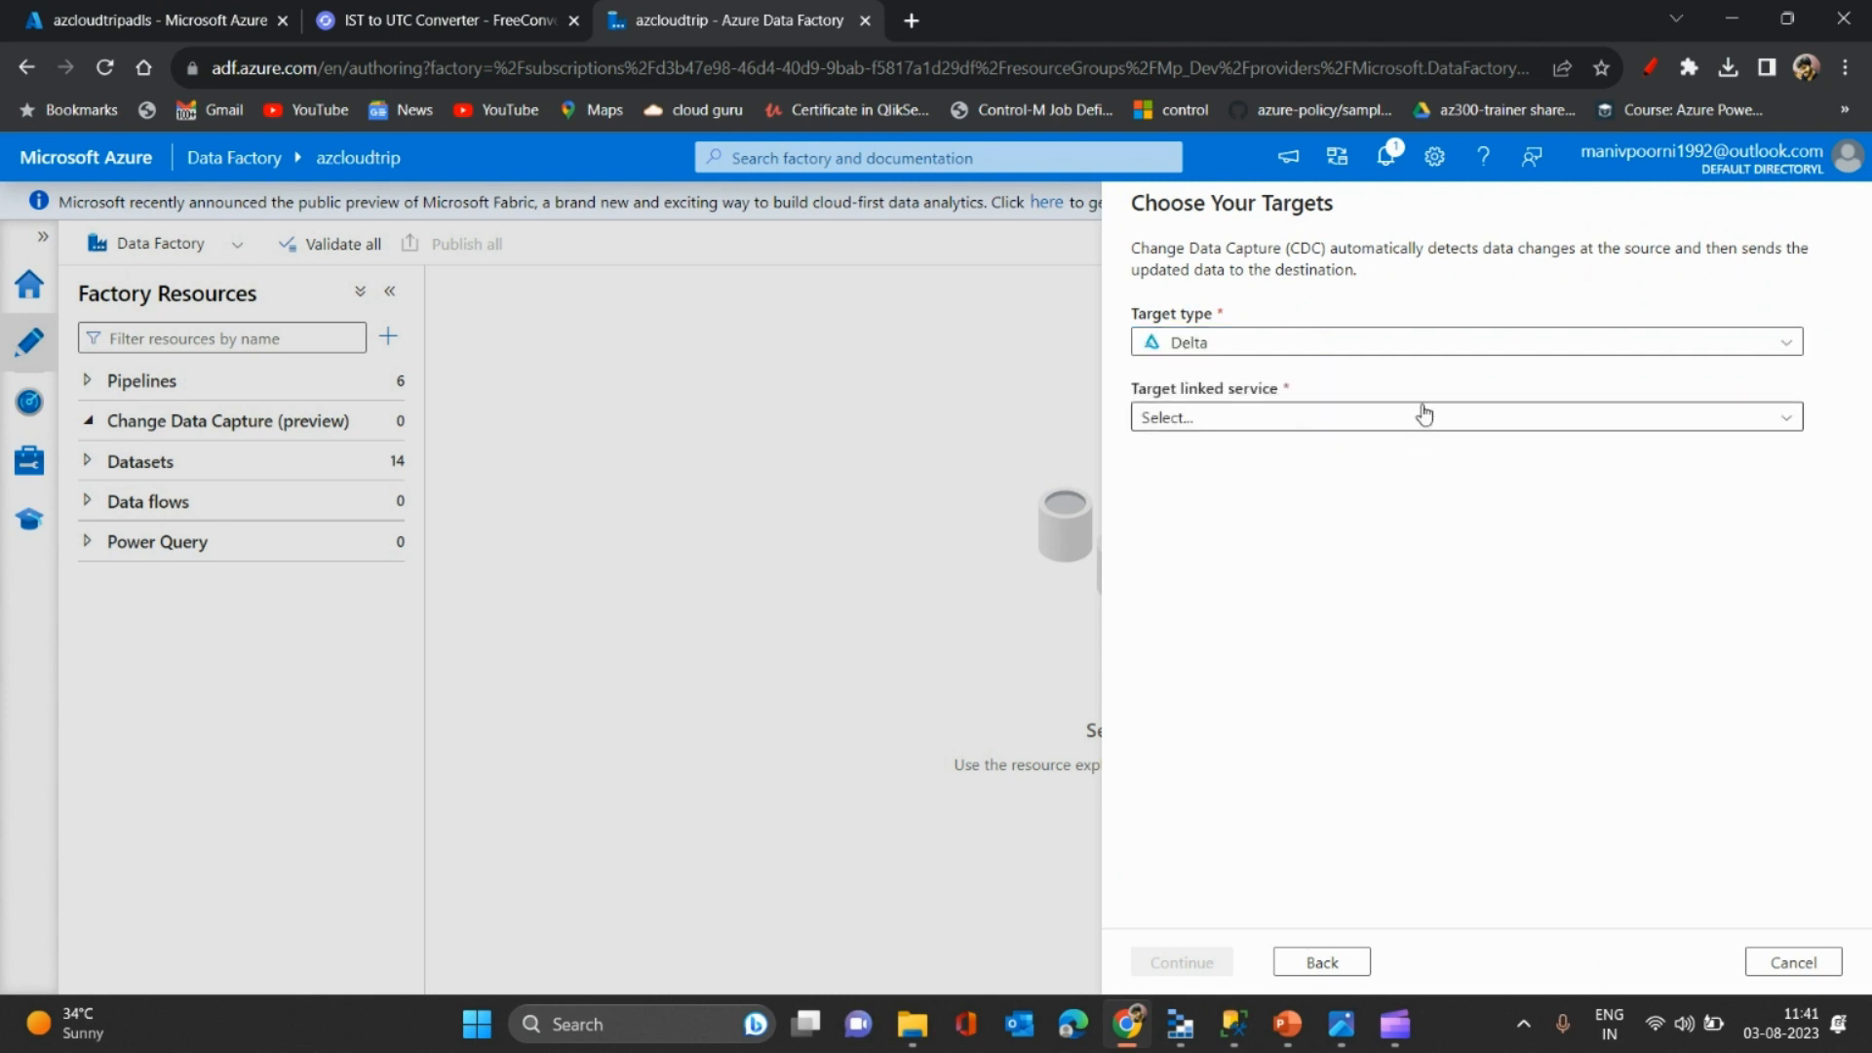
left_click(1424, 416)
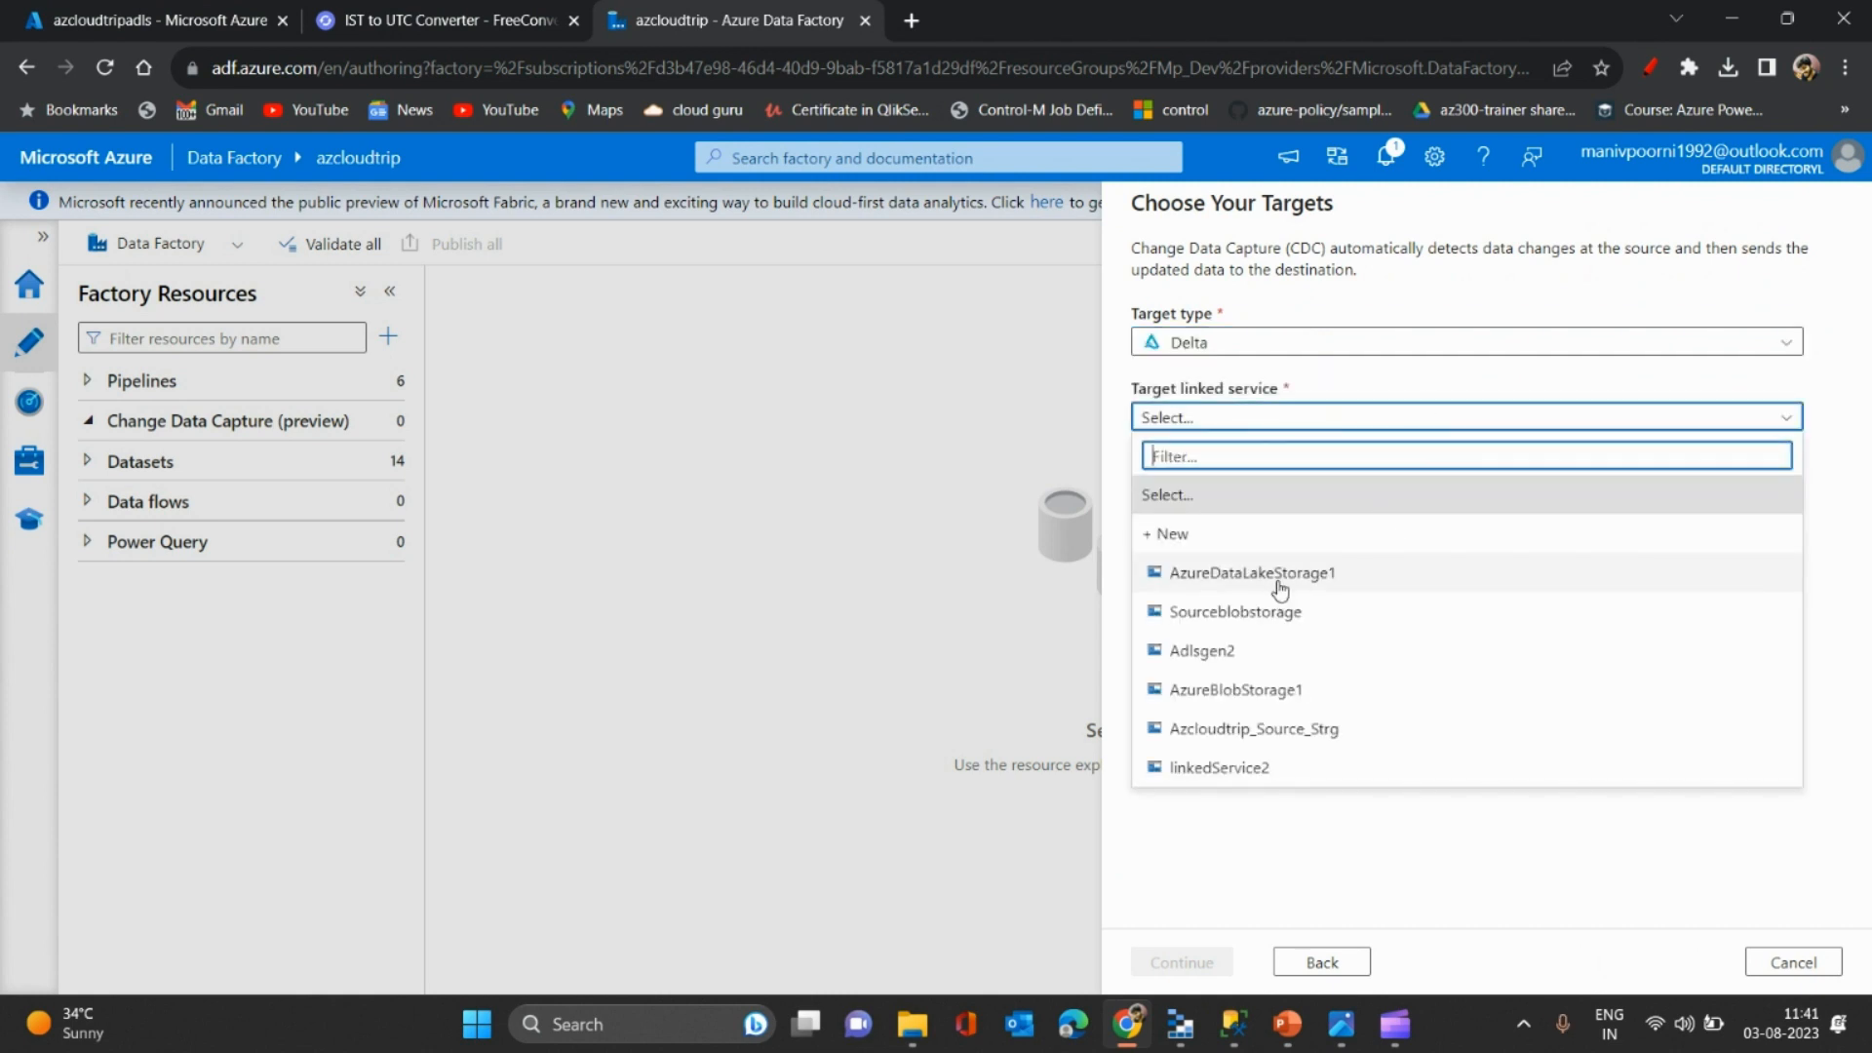
left_click(1243, 656)
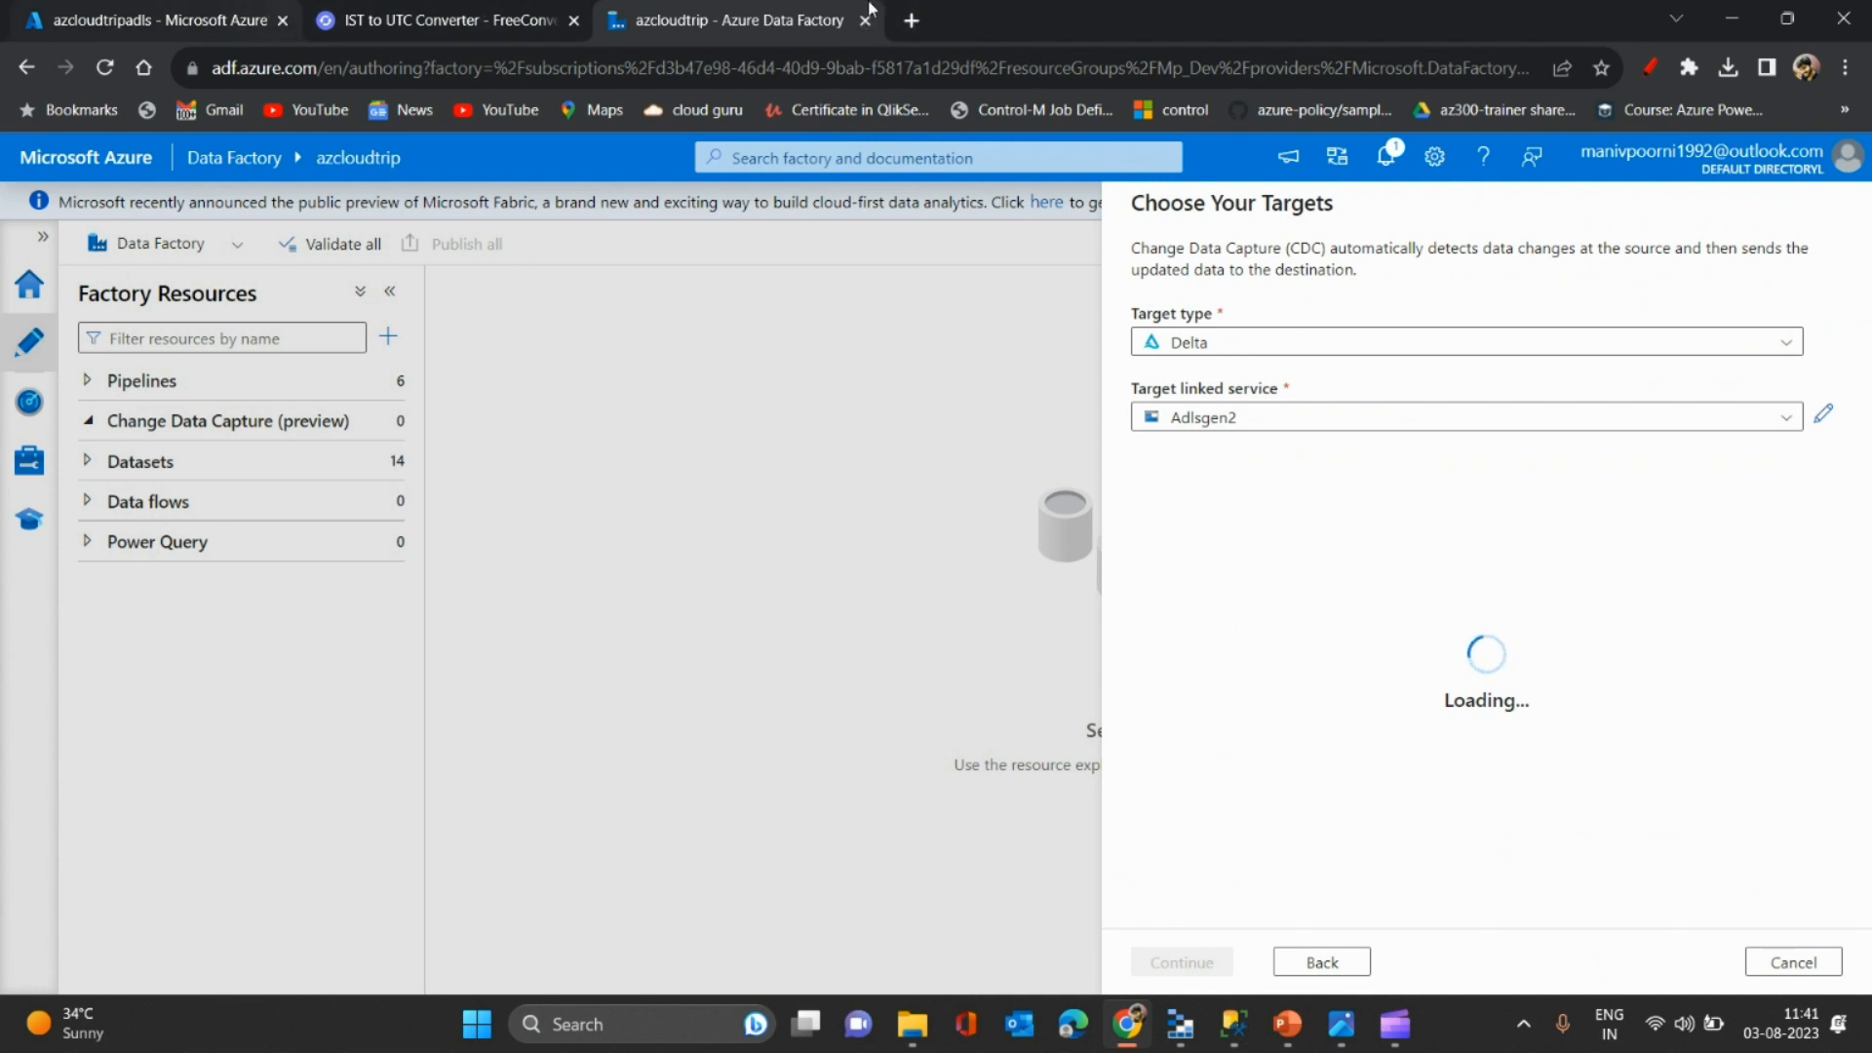
left_click(917, 19)
- Find the azcloudtripadls storage account in the portal and show its containers
left_click(88, 12)
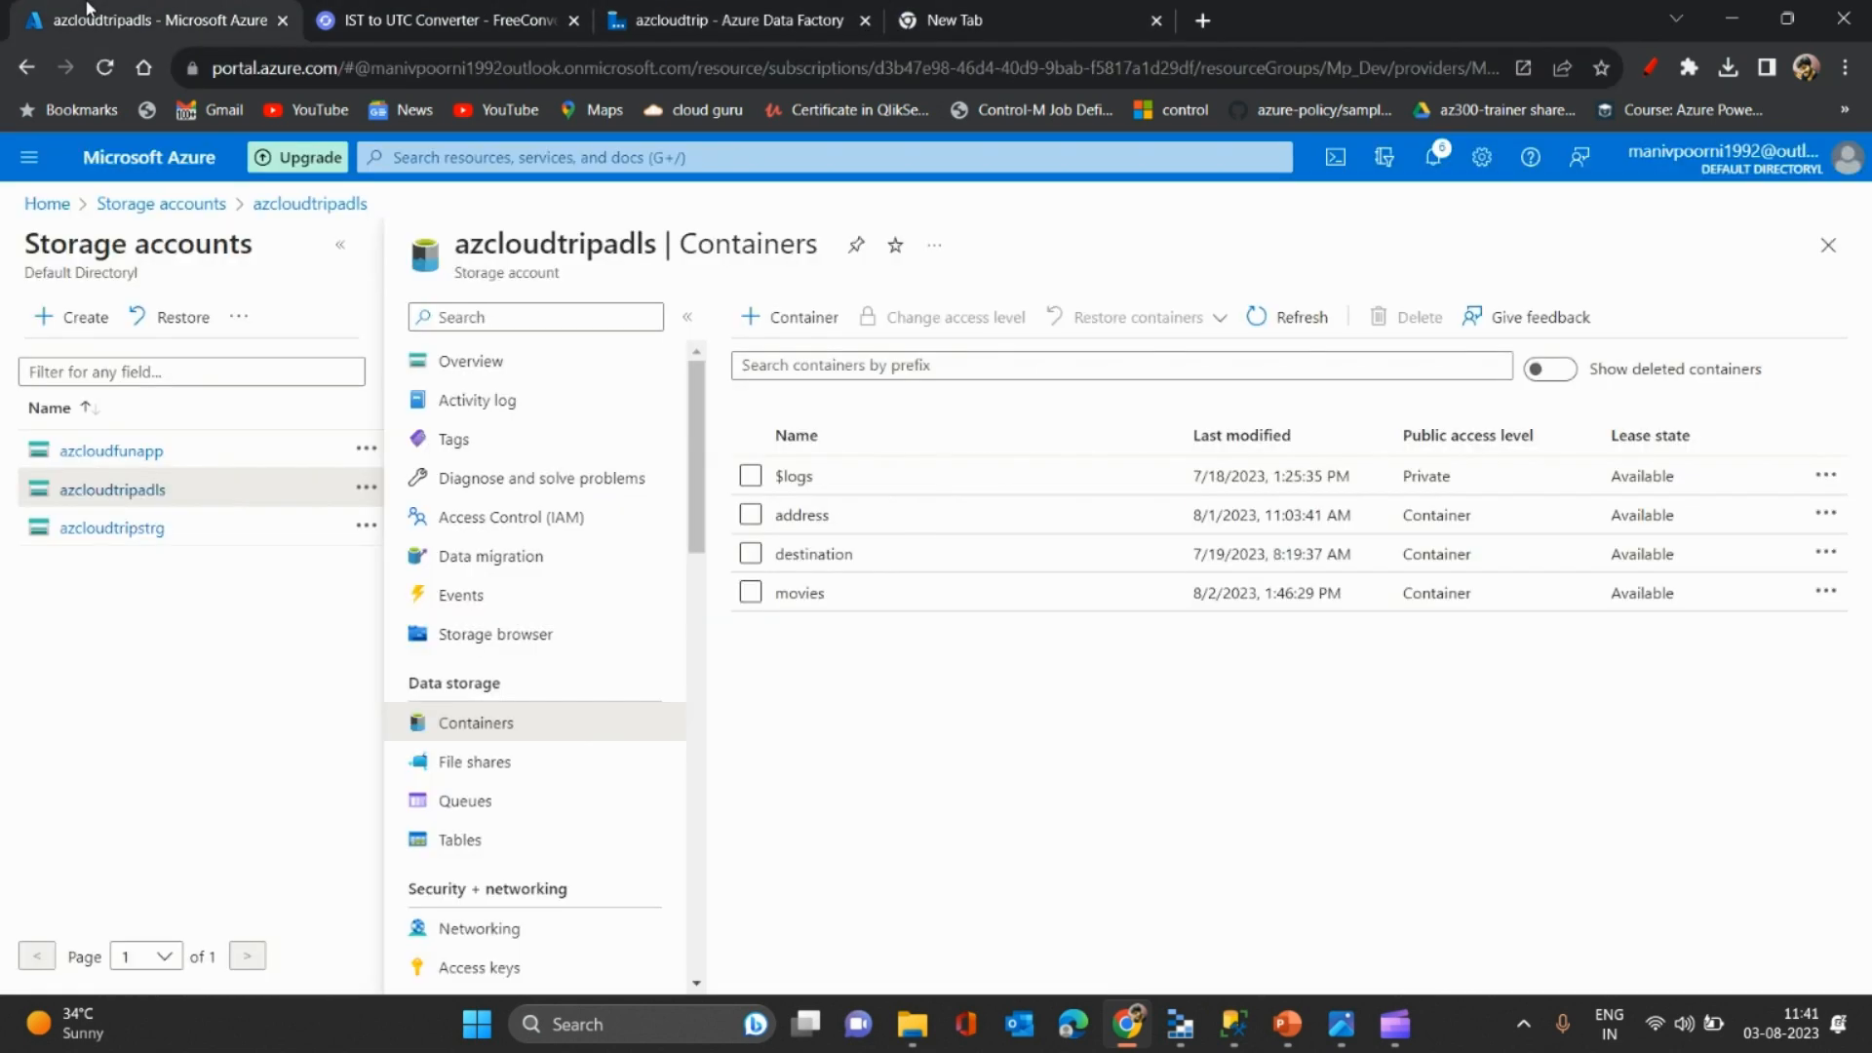
left_click(758, 159)
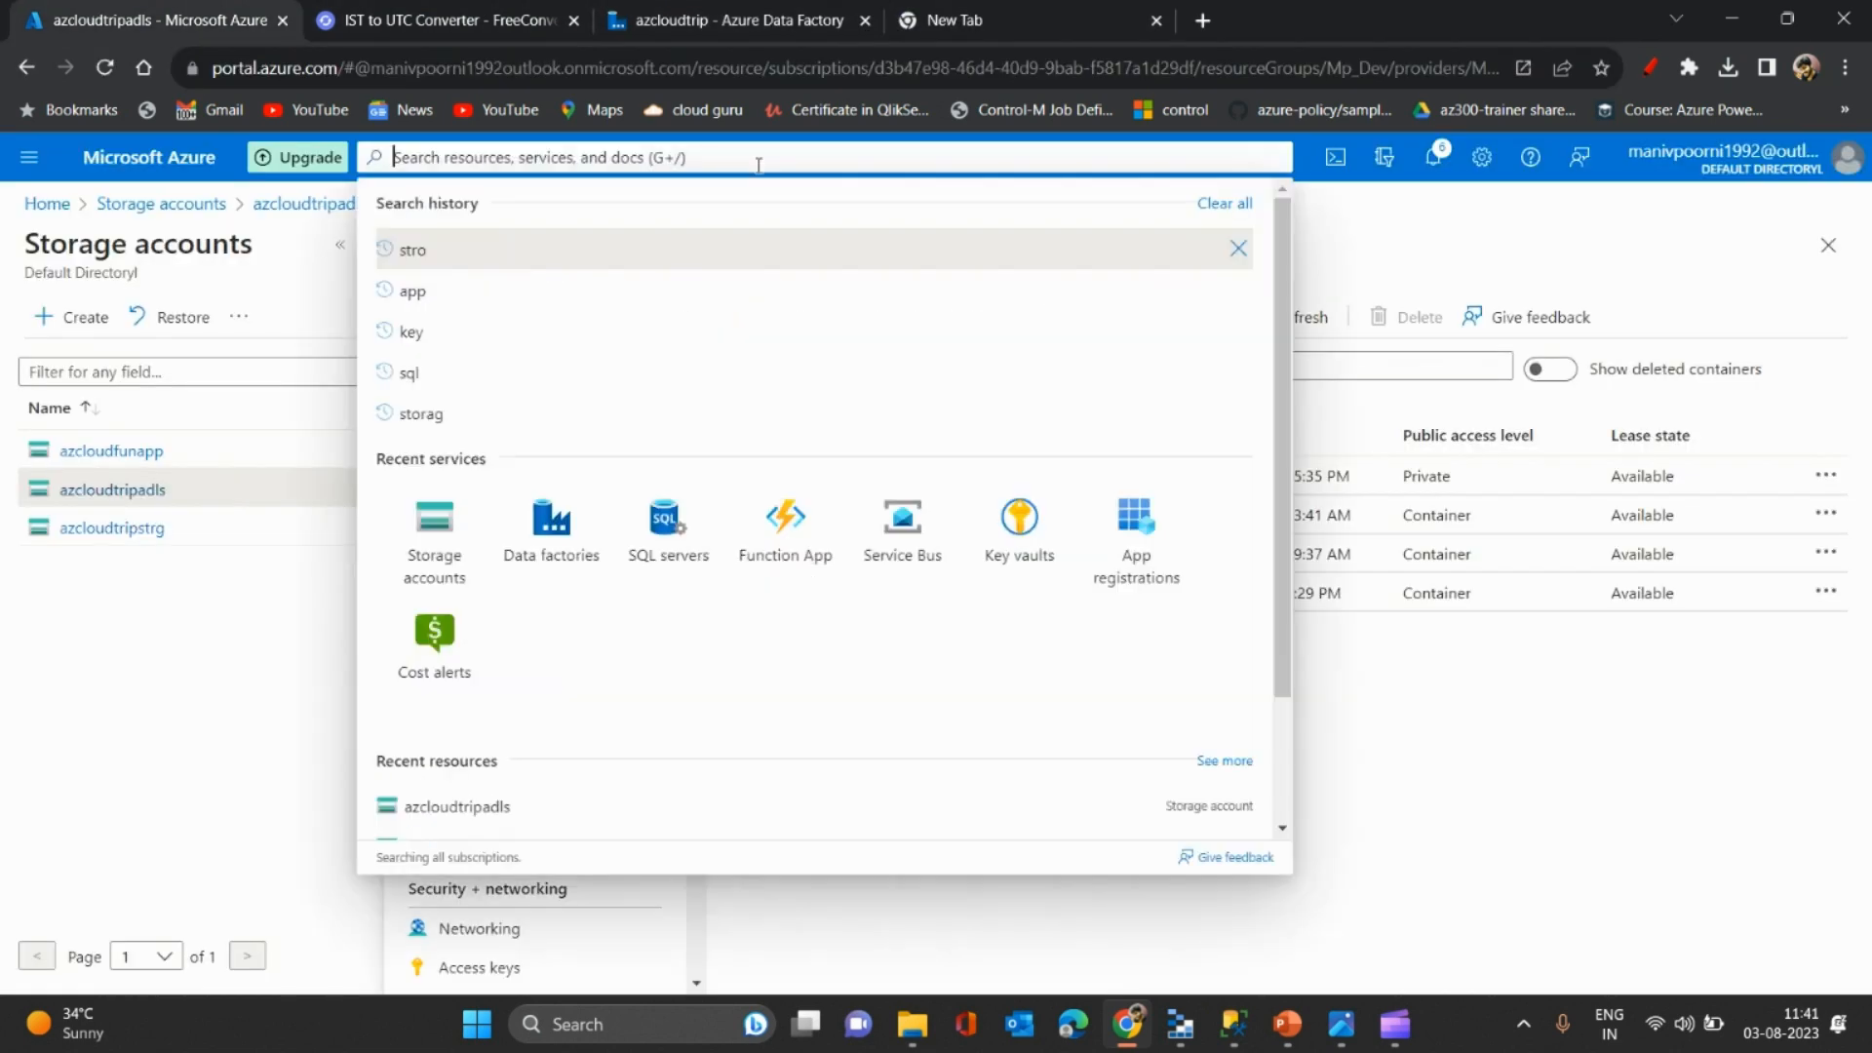
left_click(434, 526)
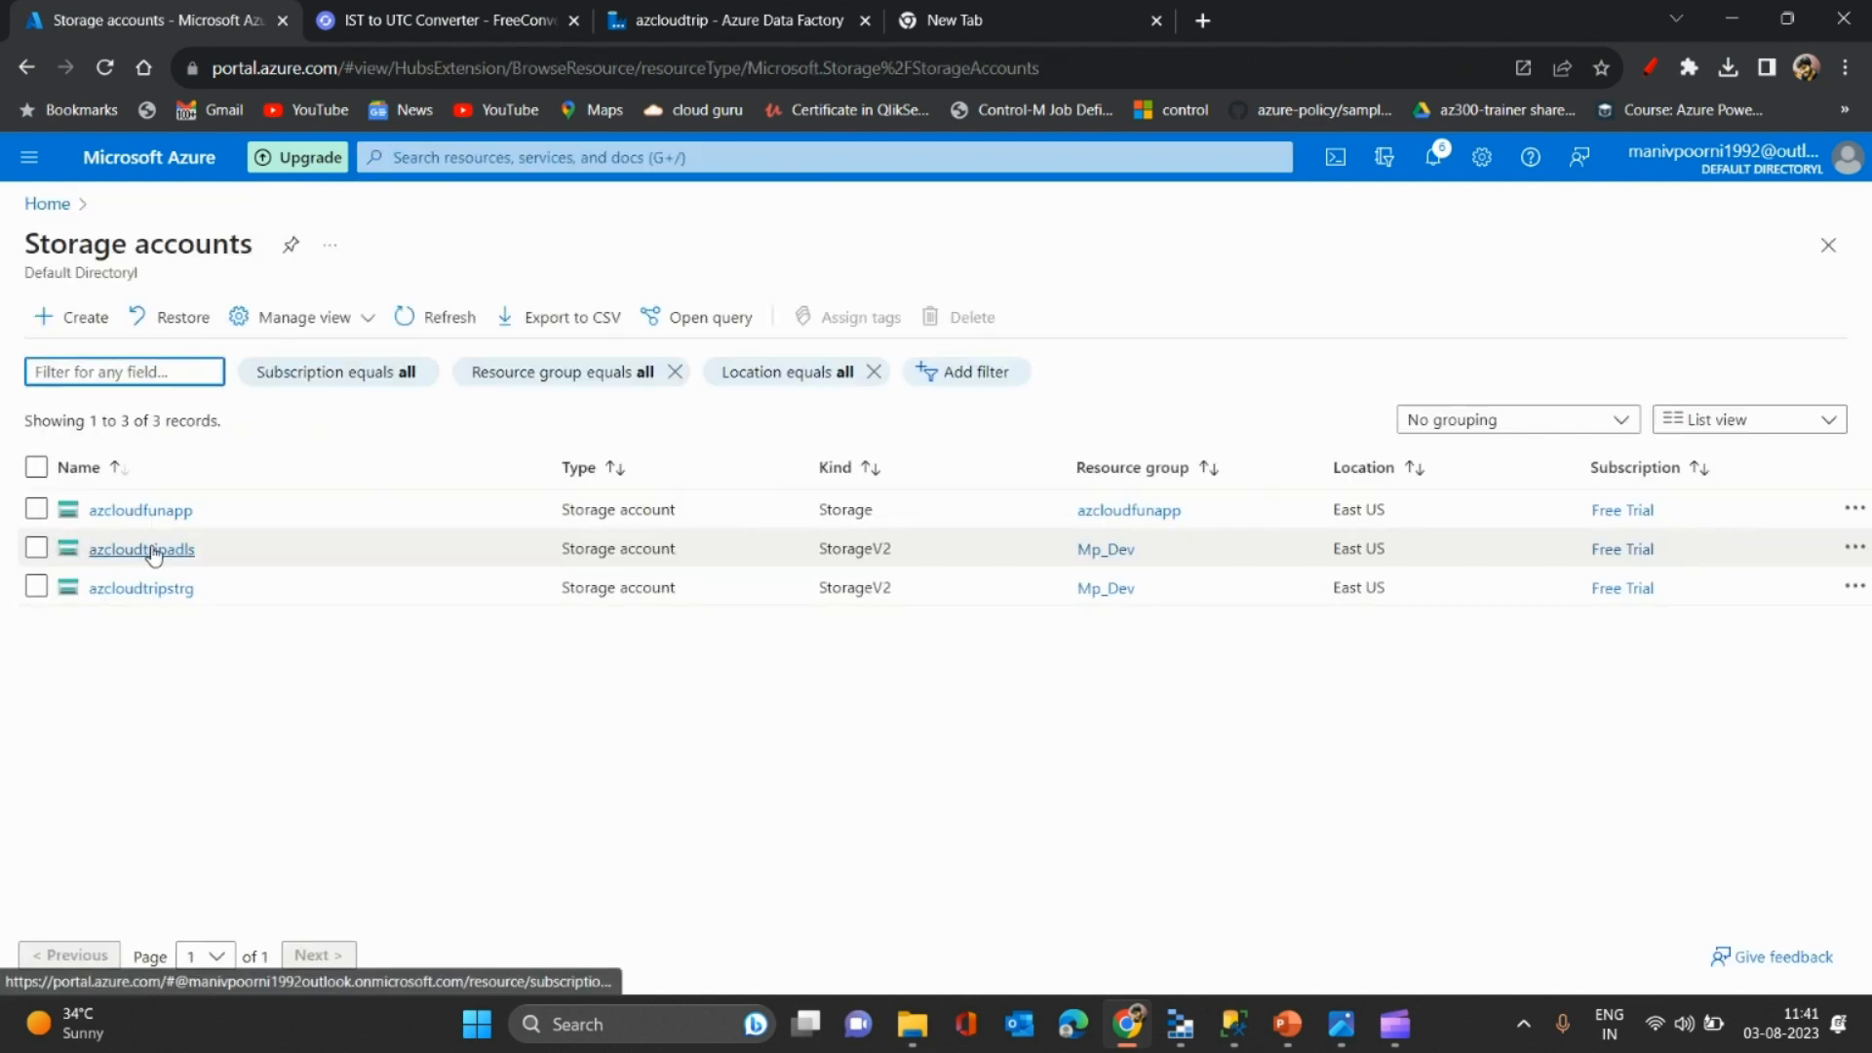
left_click(146, 547)
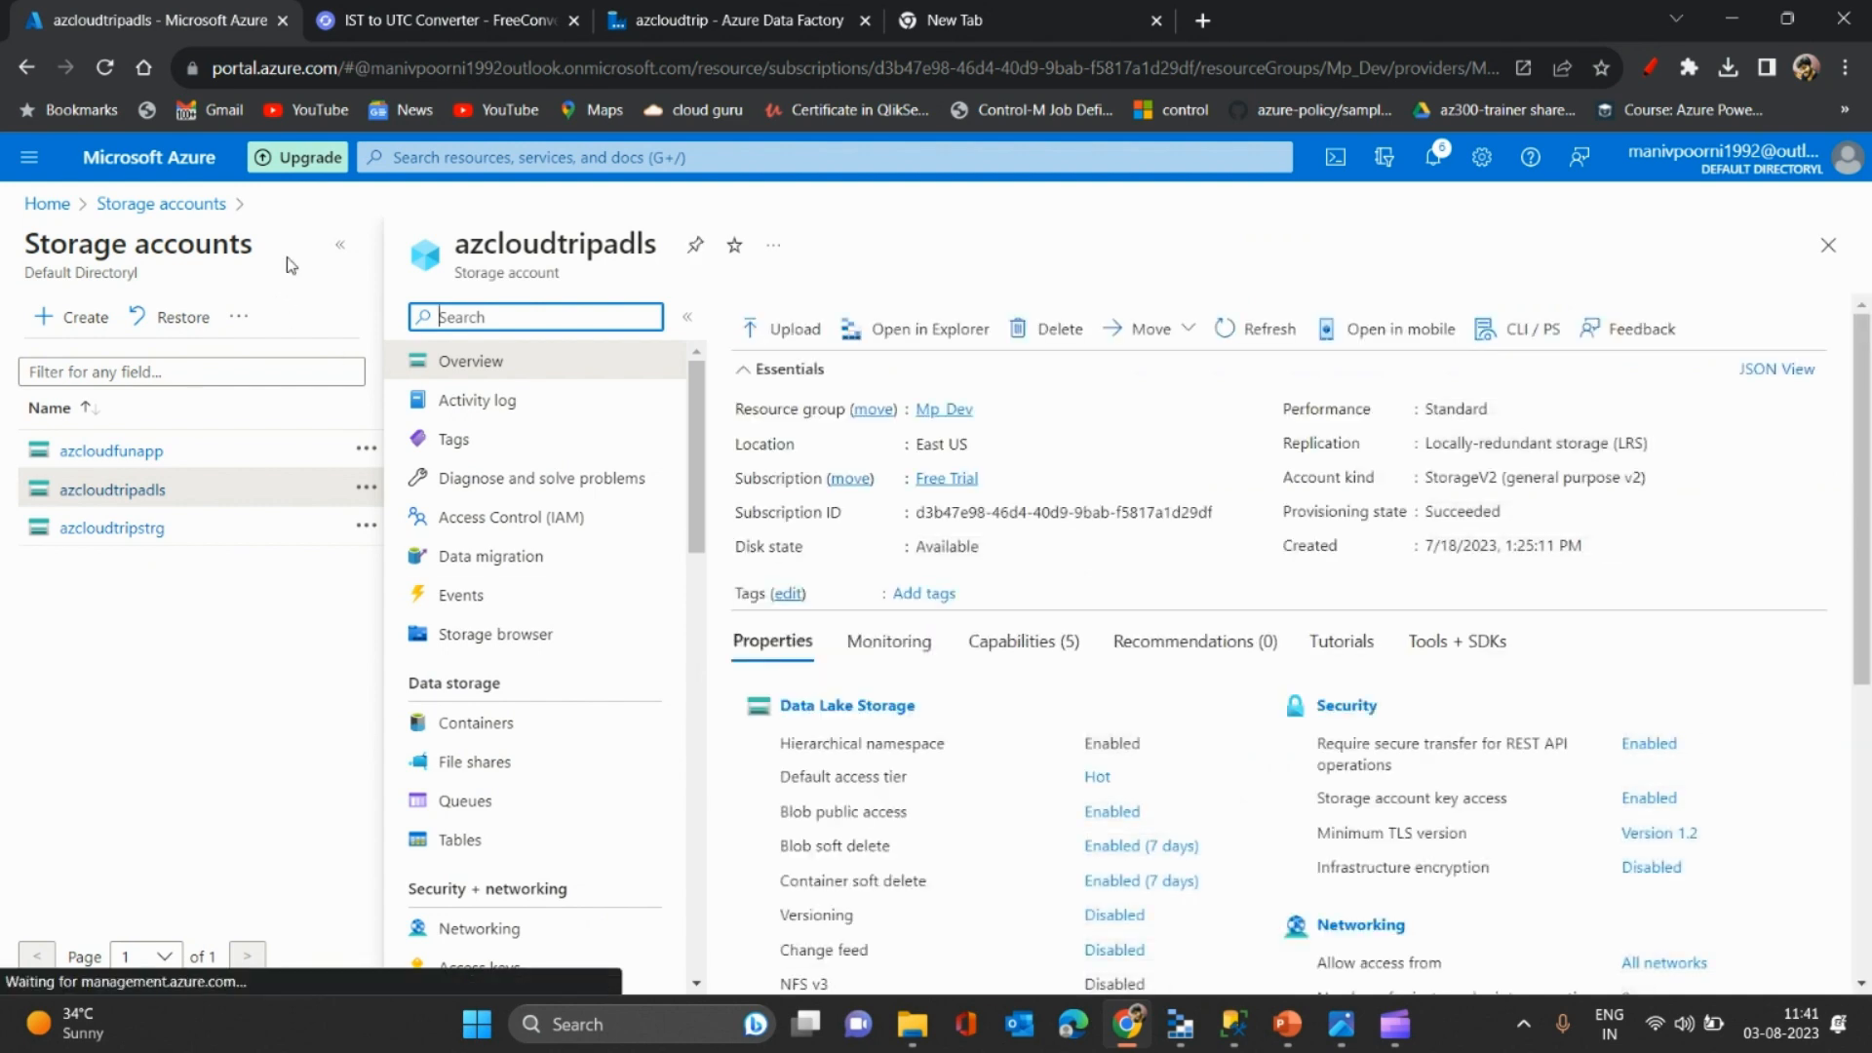
left_click(331, 252)
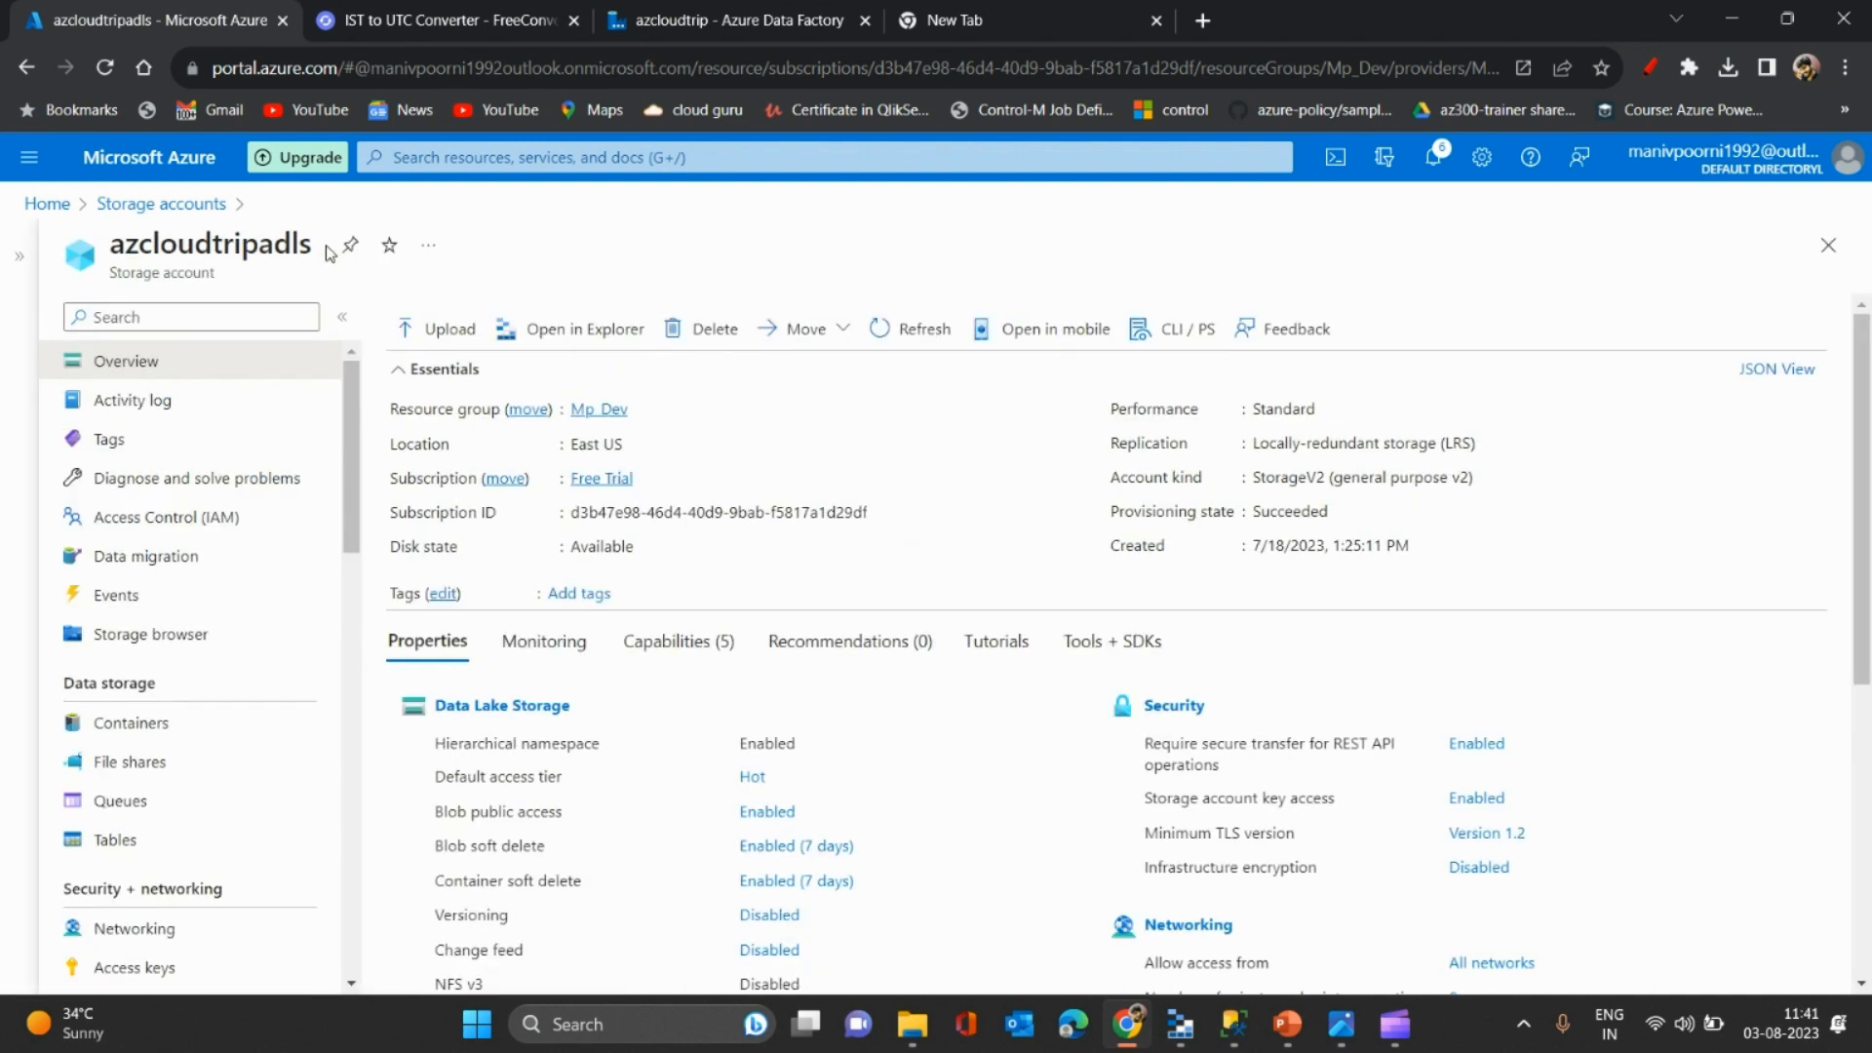
left_click(142, 724)
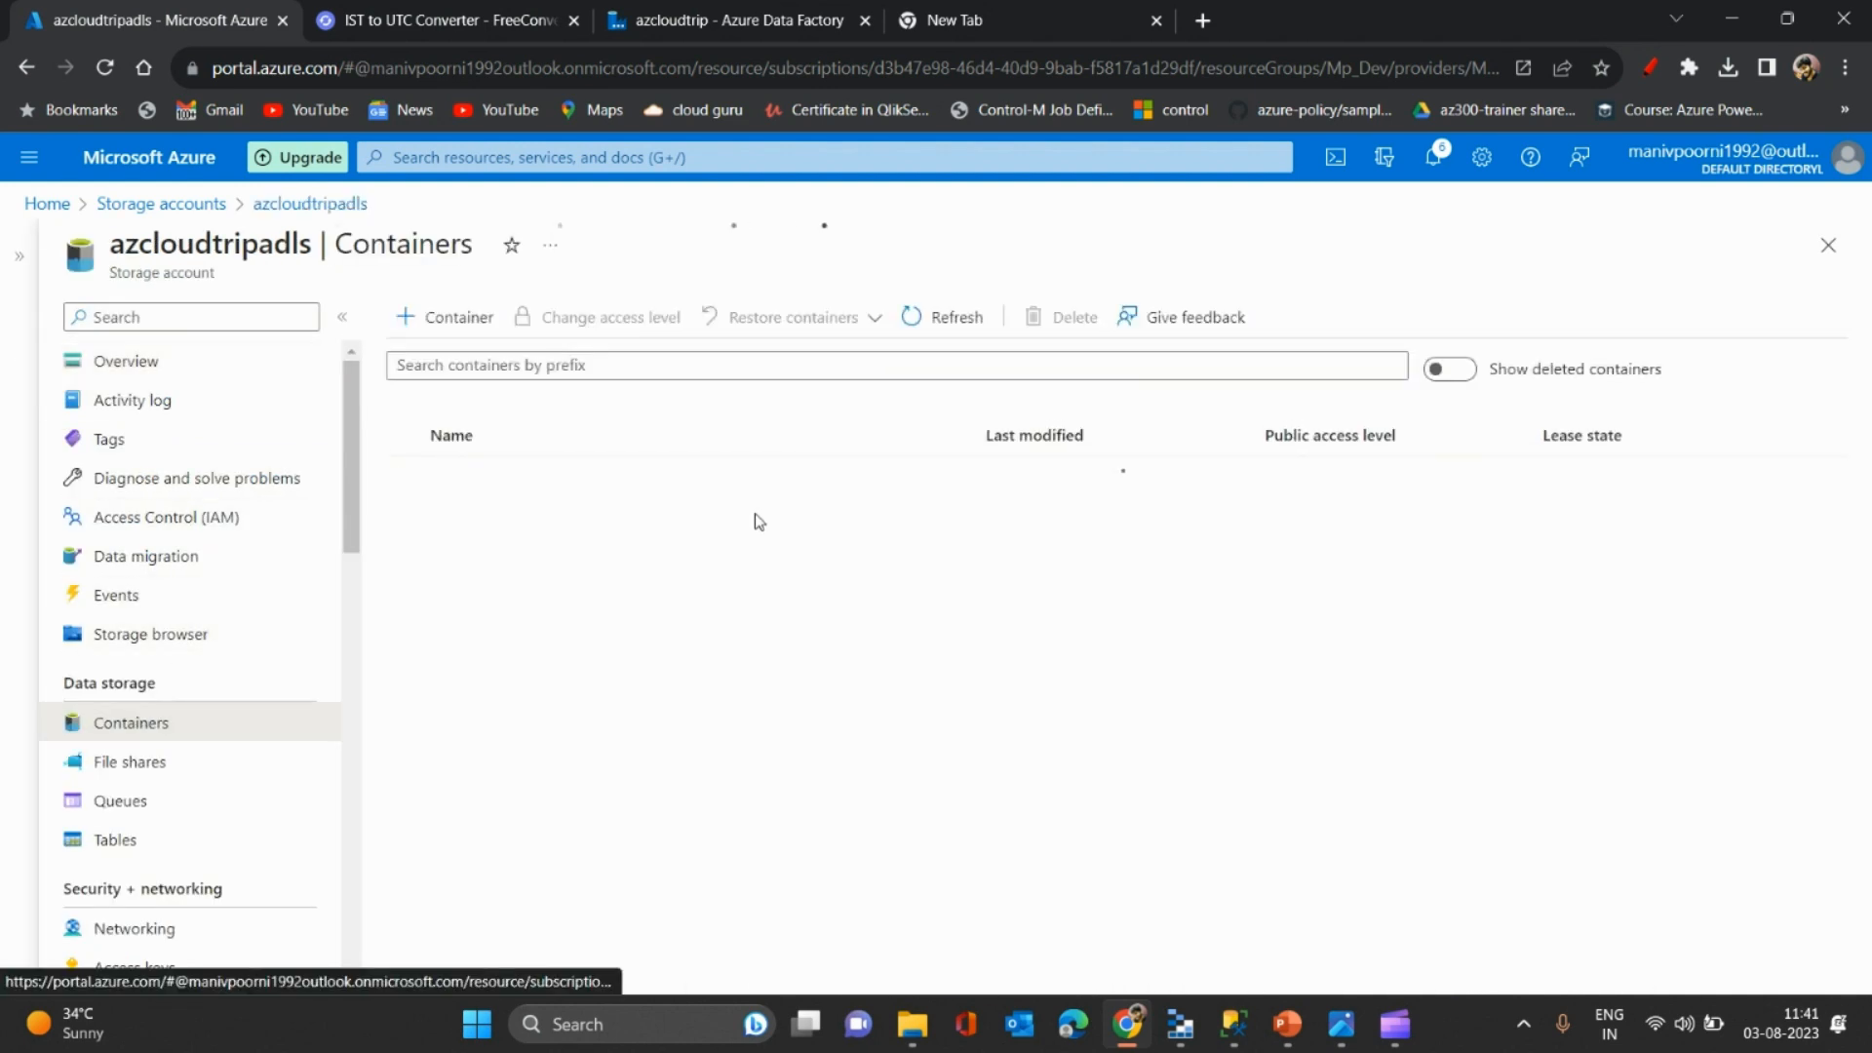
- Create the customerspace container with Container-level anonymous read access, then open it
left_click(445, 329)
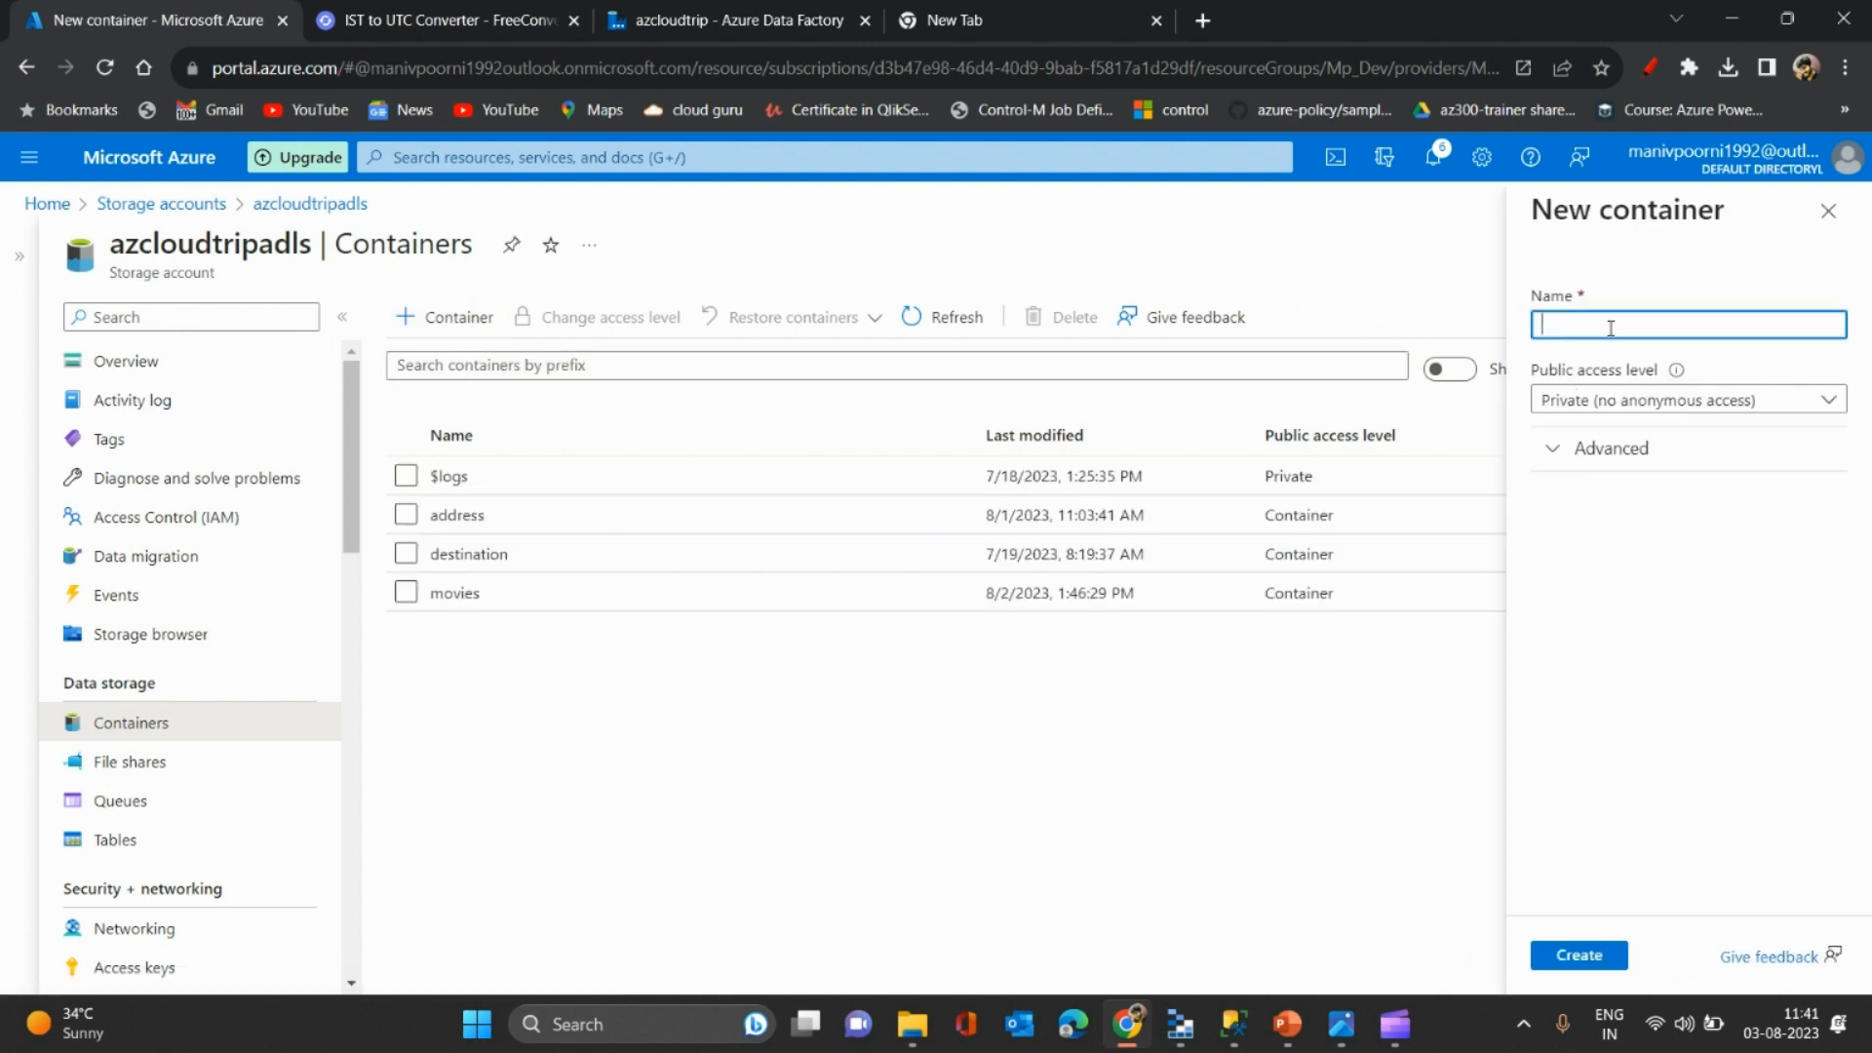
left_click(1718, 404)
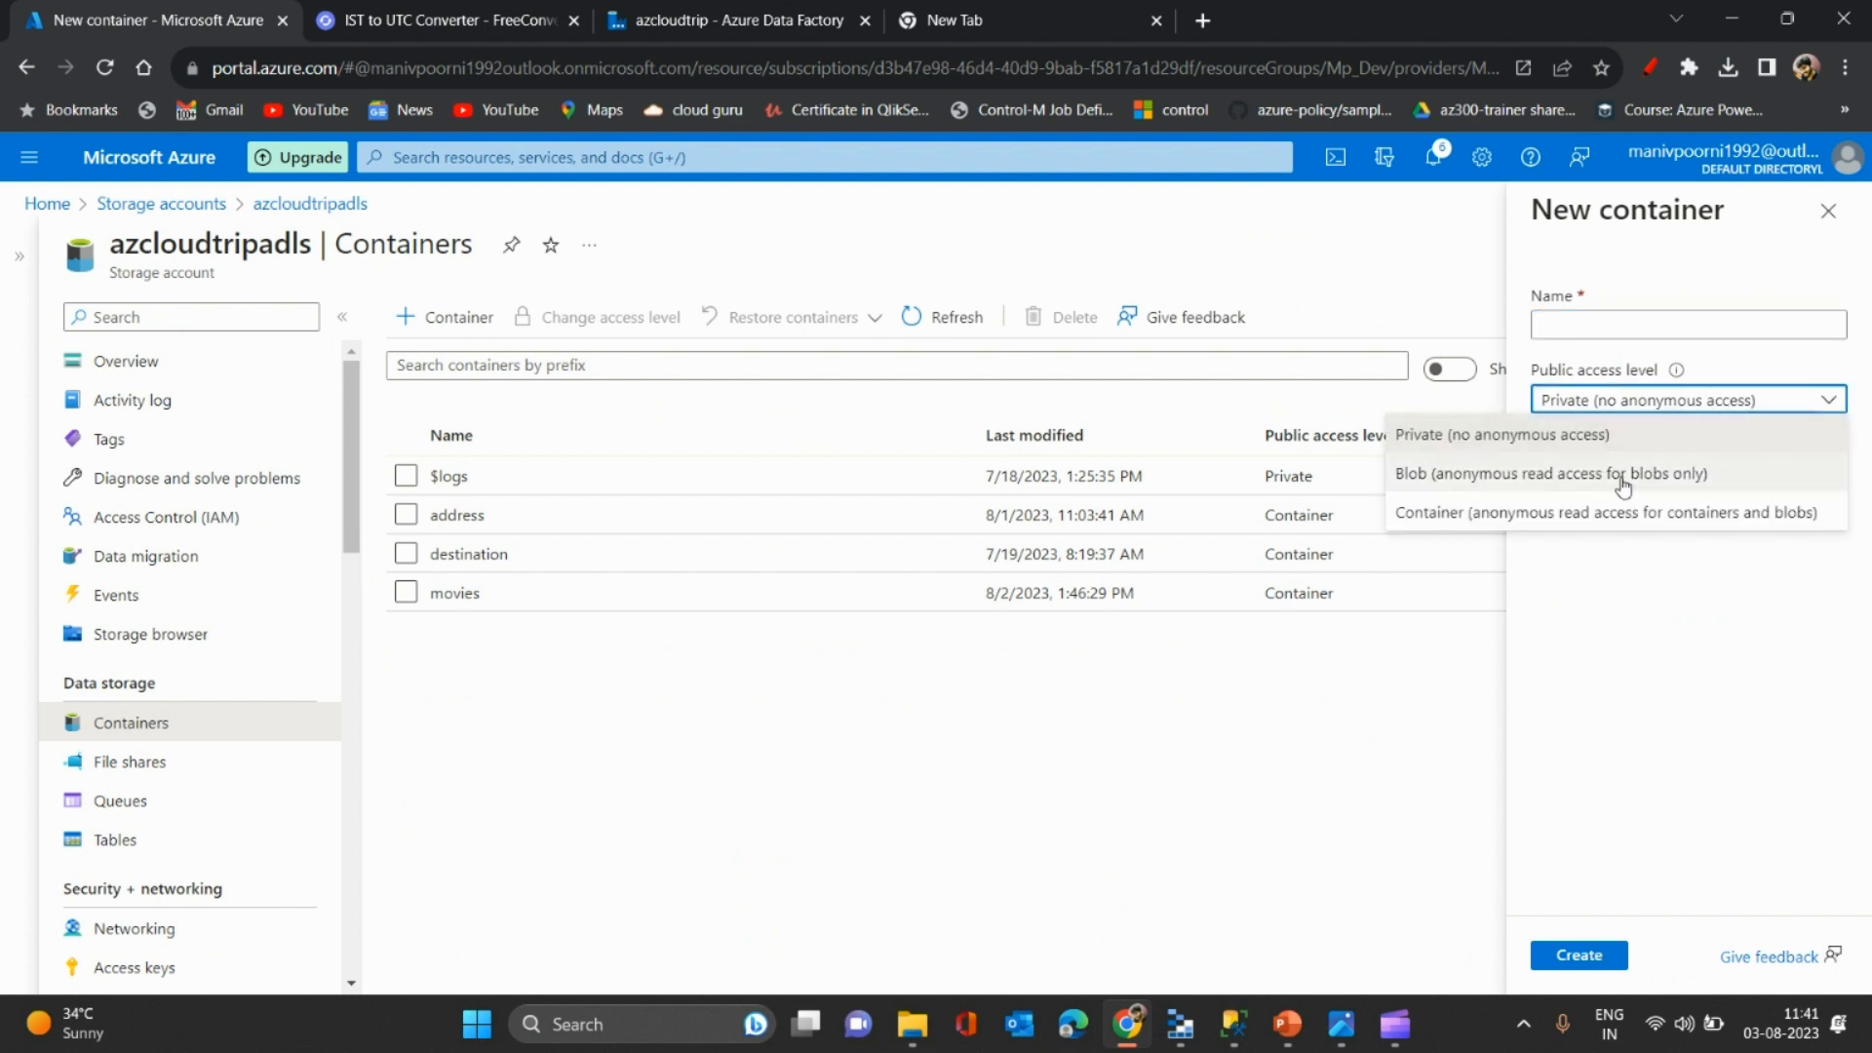
left_click(1648, 512)
left_click(1517, 326)
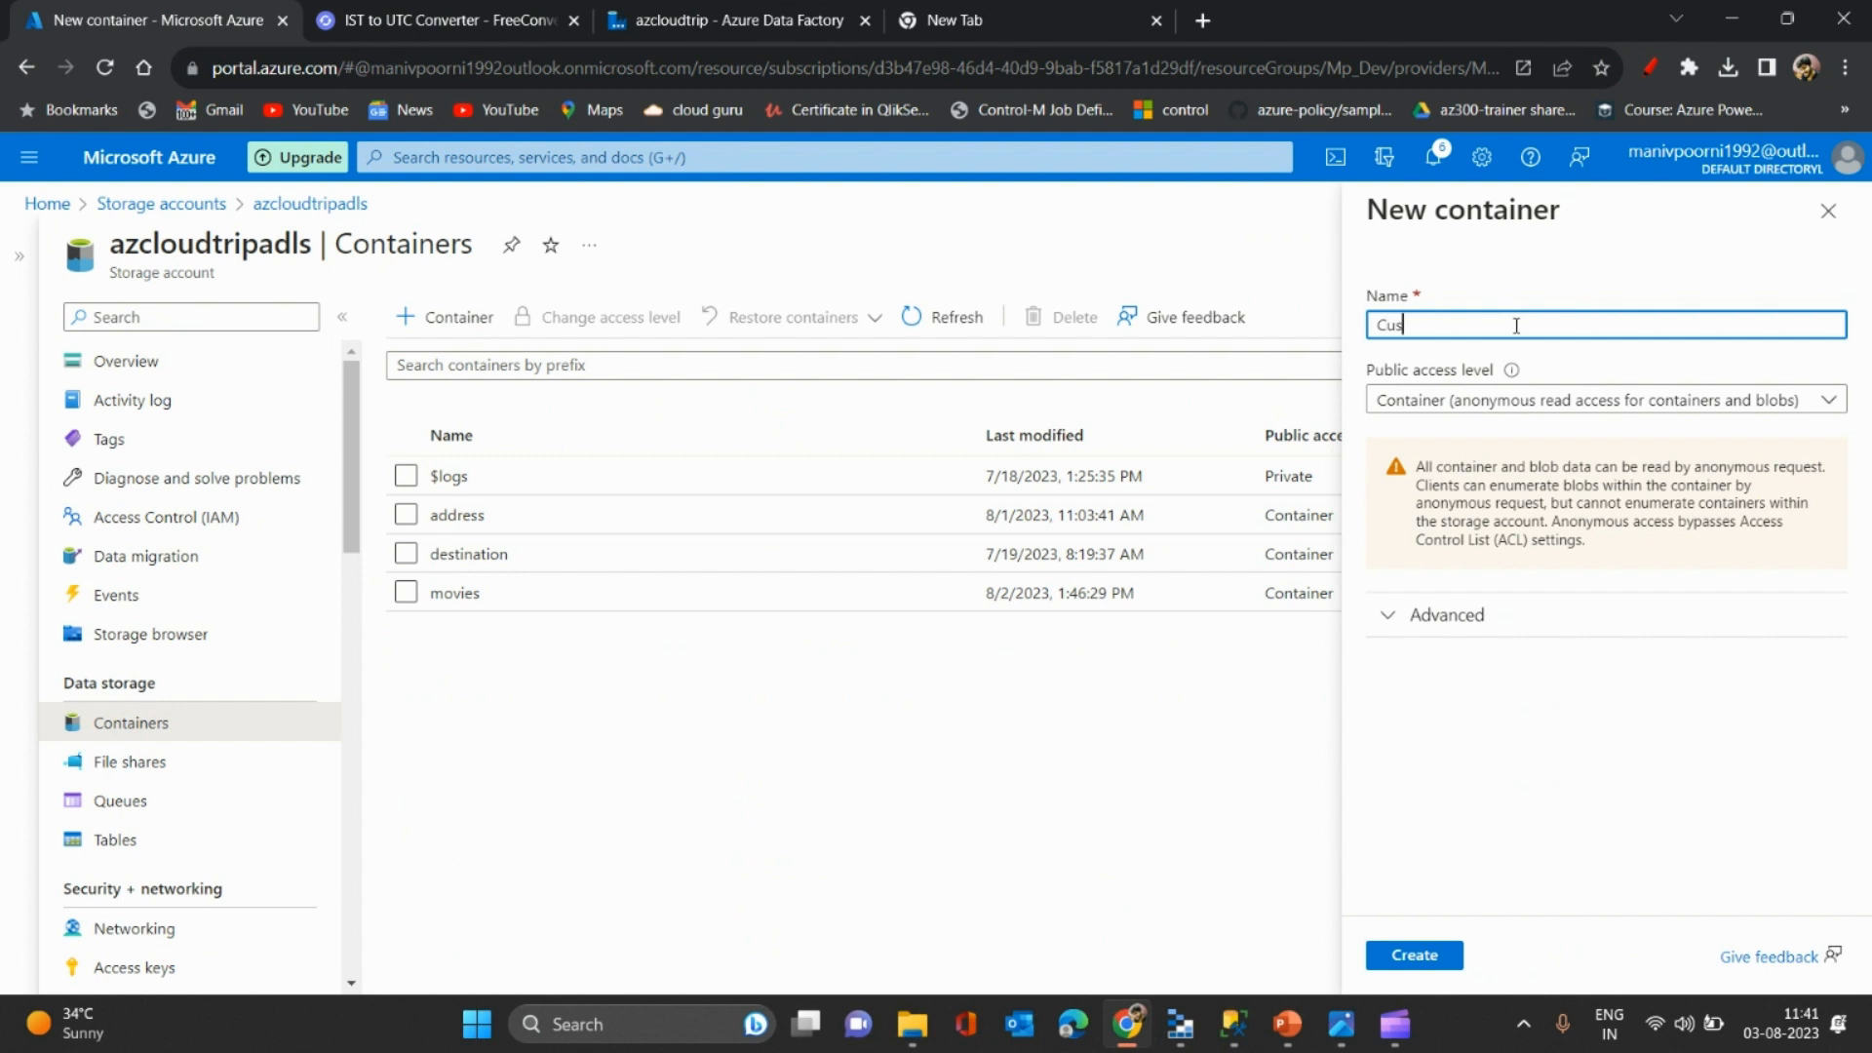
type("Custo")
key("BackSpace")
key("BackSpace")
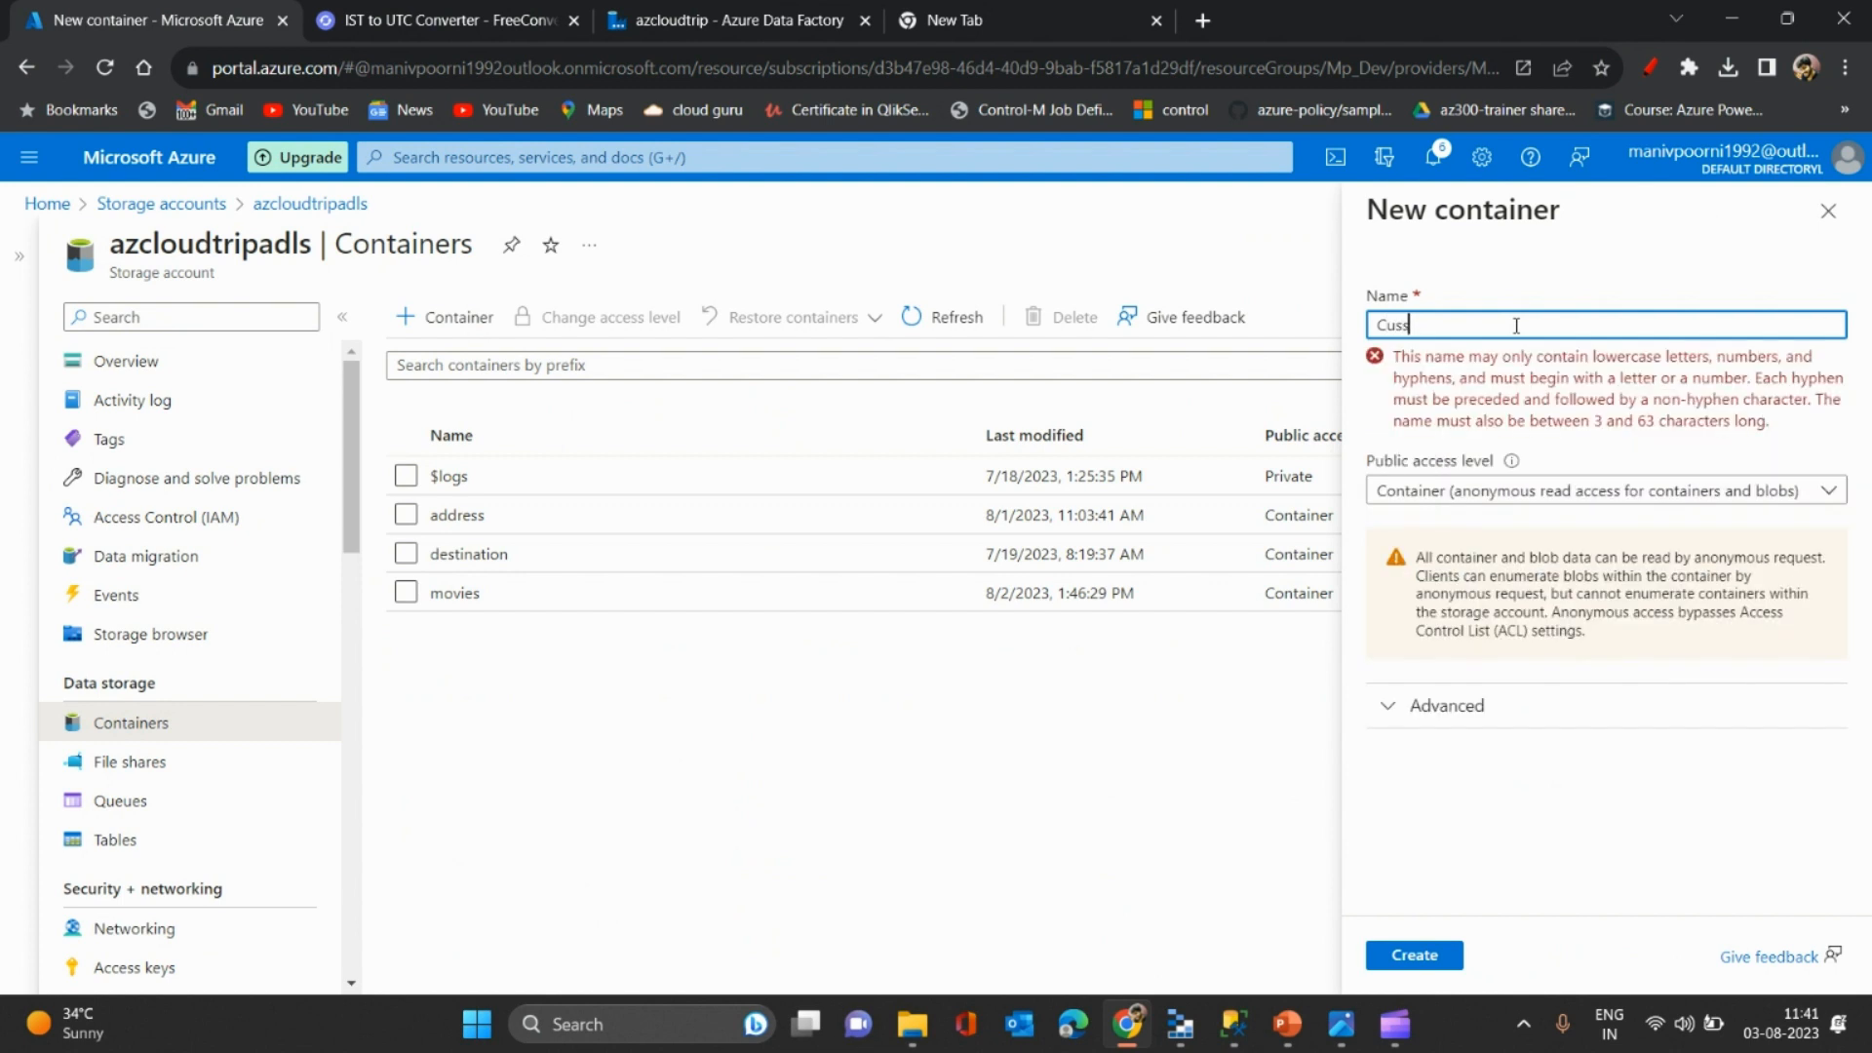
type("stomerspace")
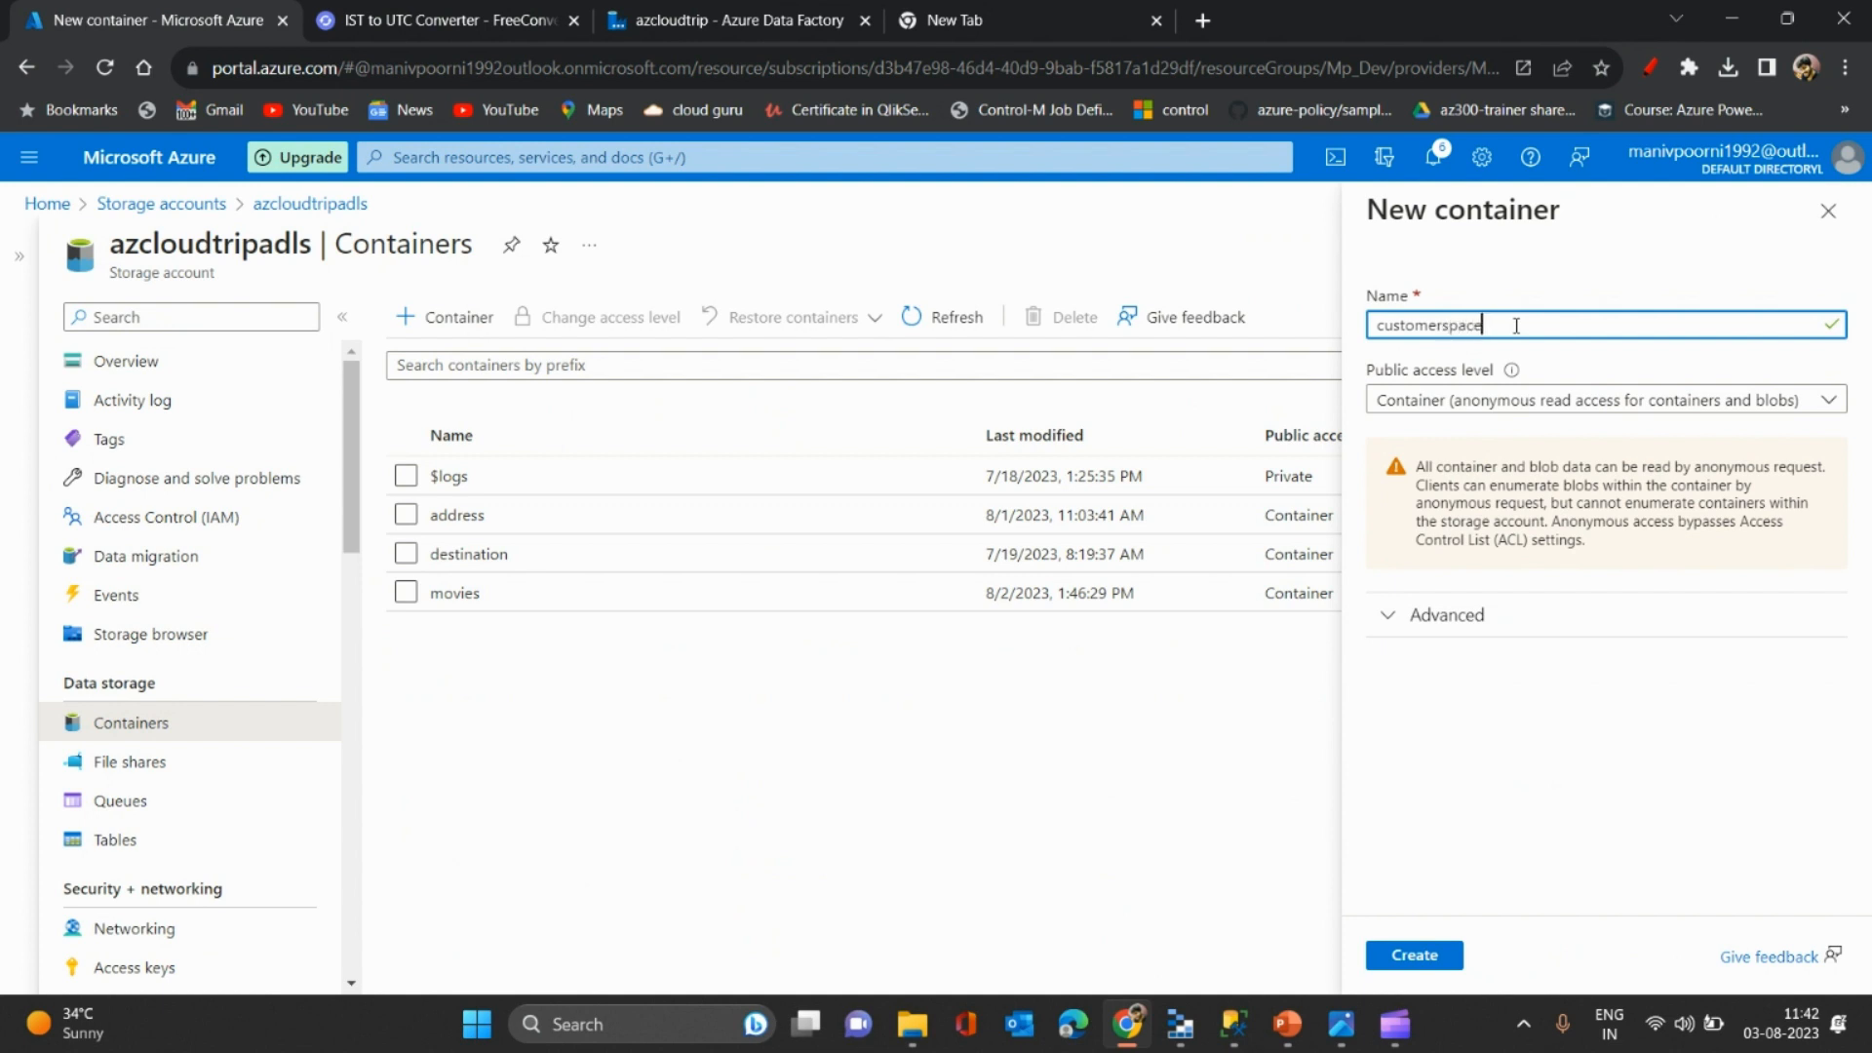
left_click(1401, 955)
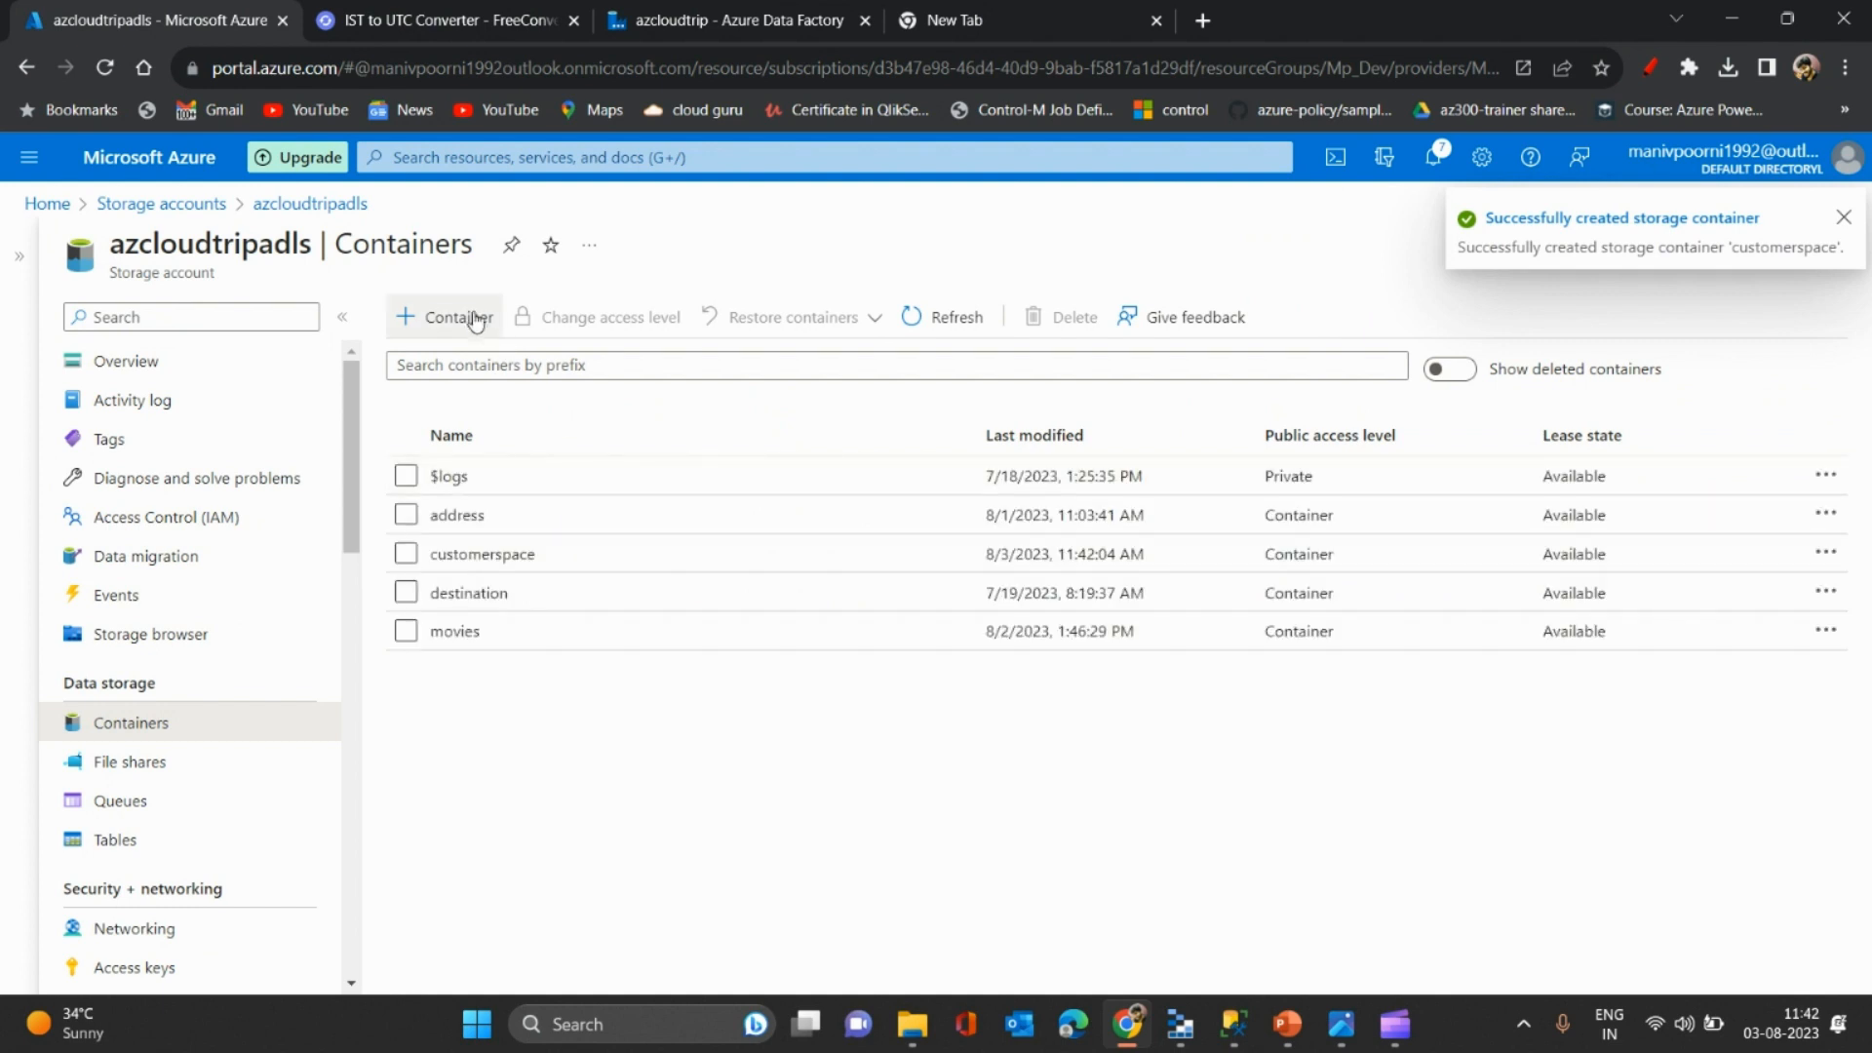
left_click(499, 556)
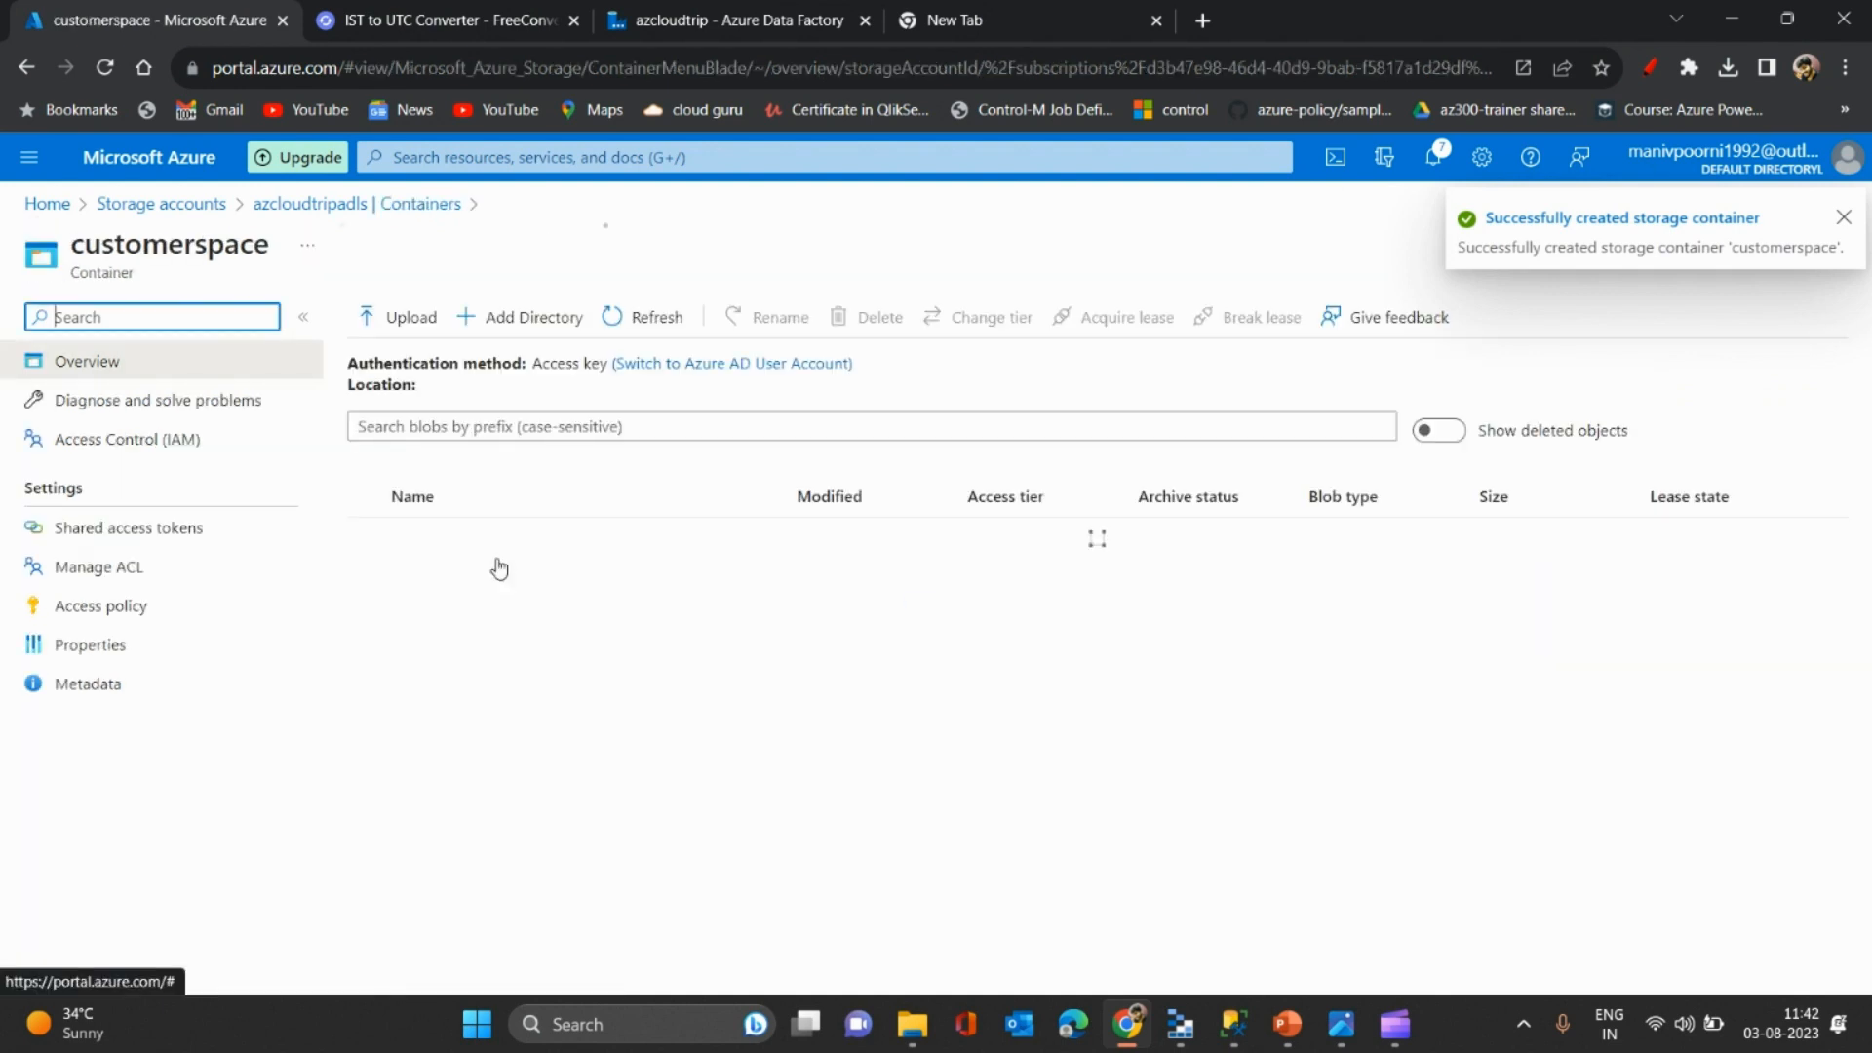
- Add a customer directory in customerspace, open it and refresh its contents
left_click(535, 317)
type("cus")
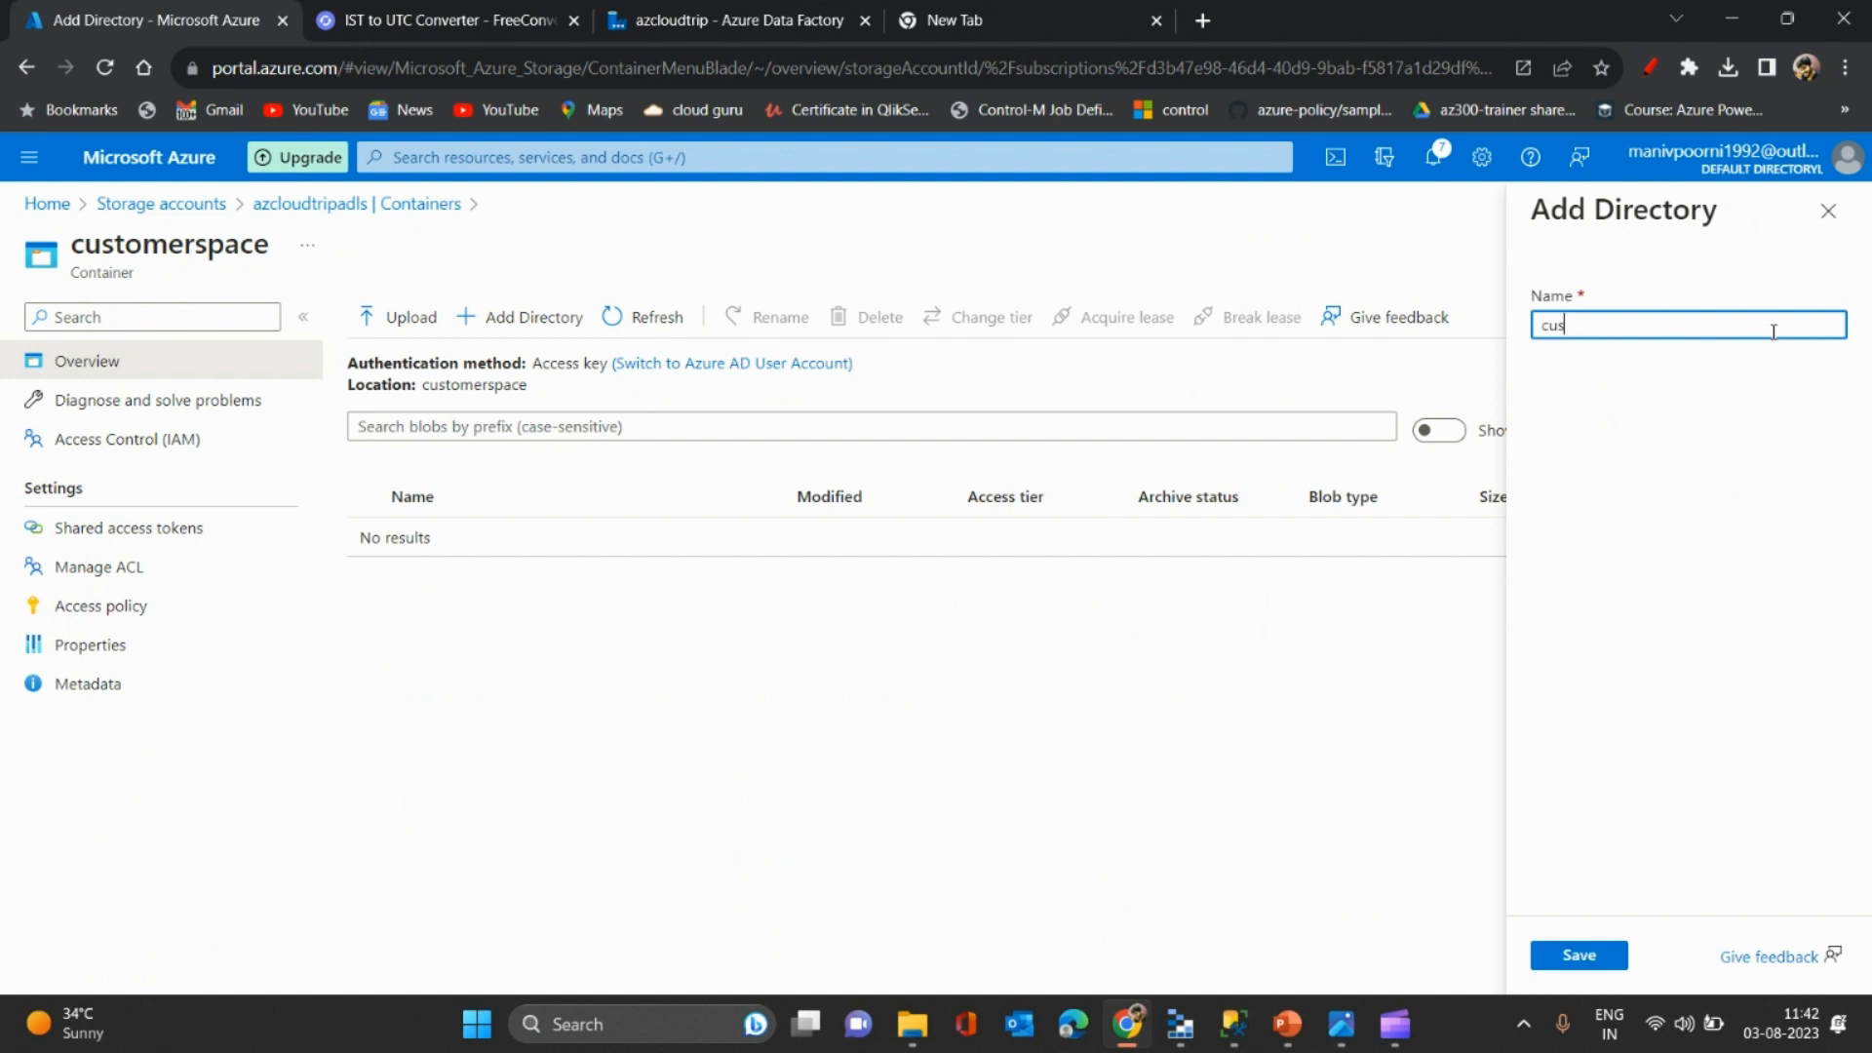
type("tommer")
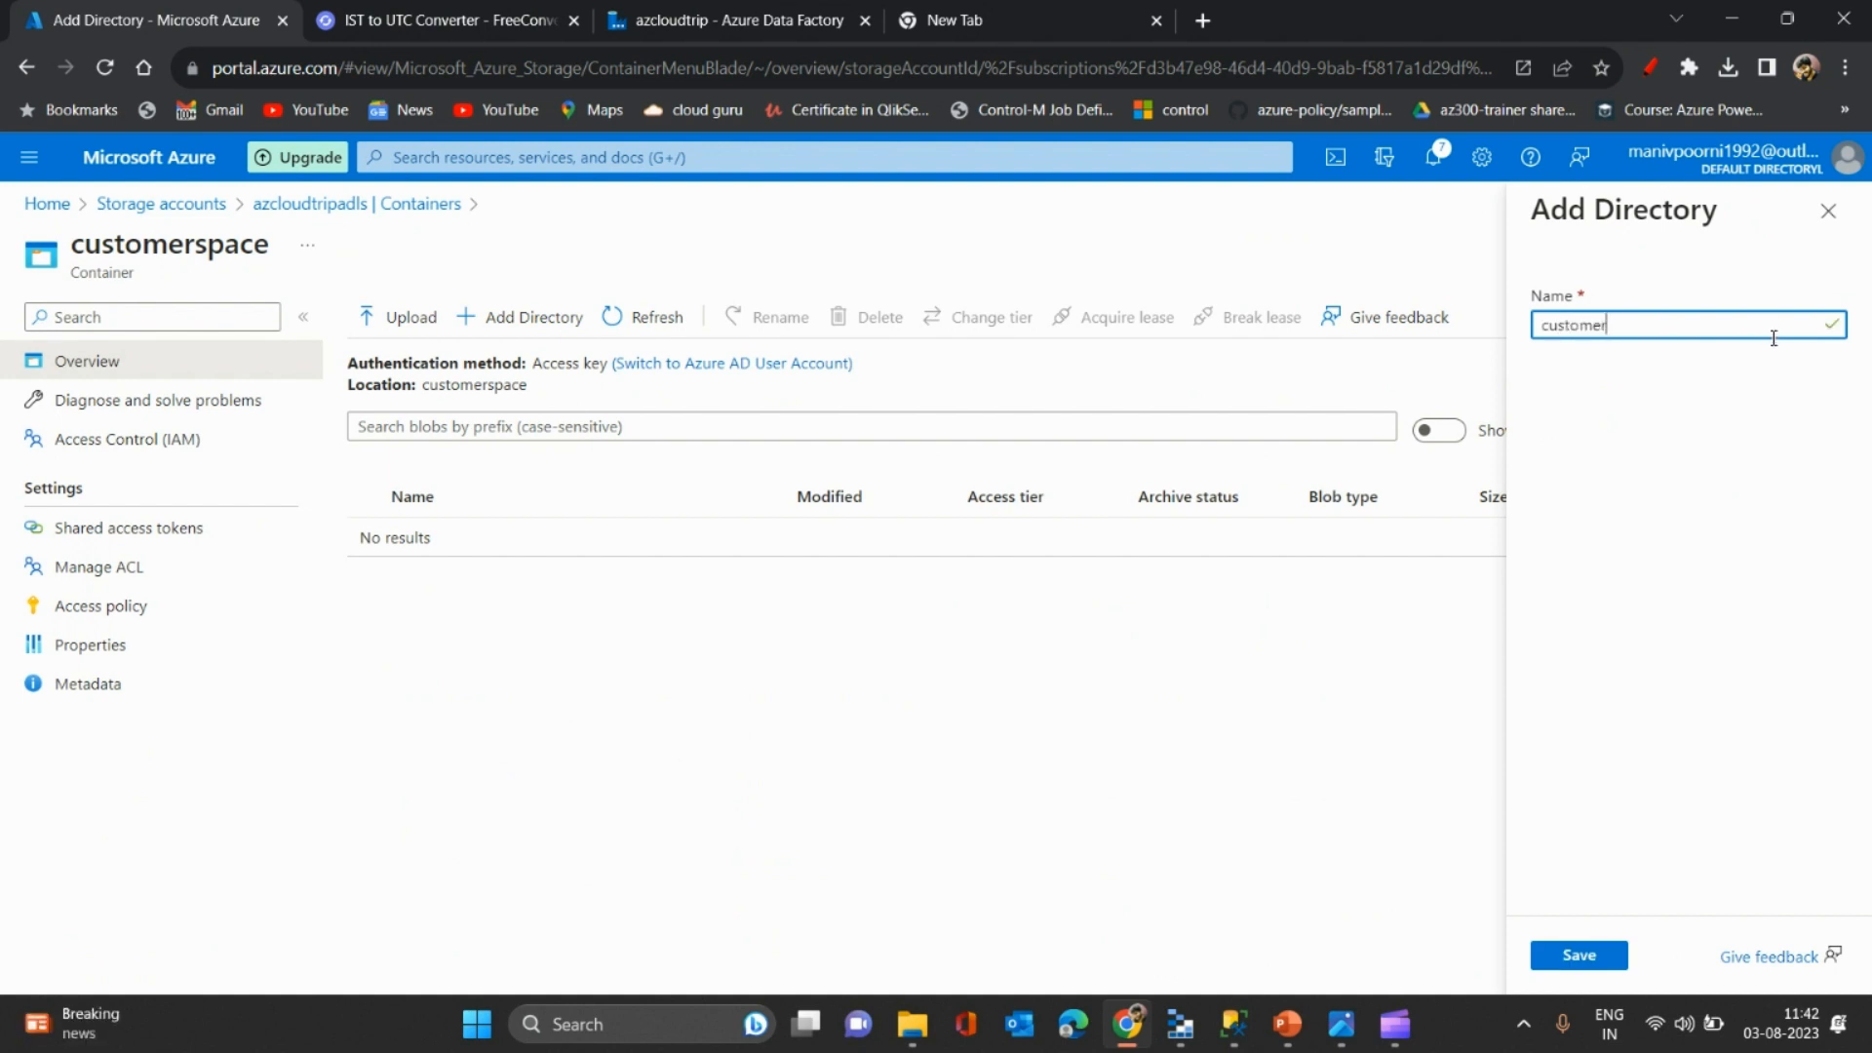
left_click(1578, 961)
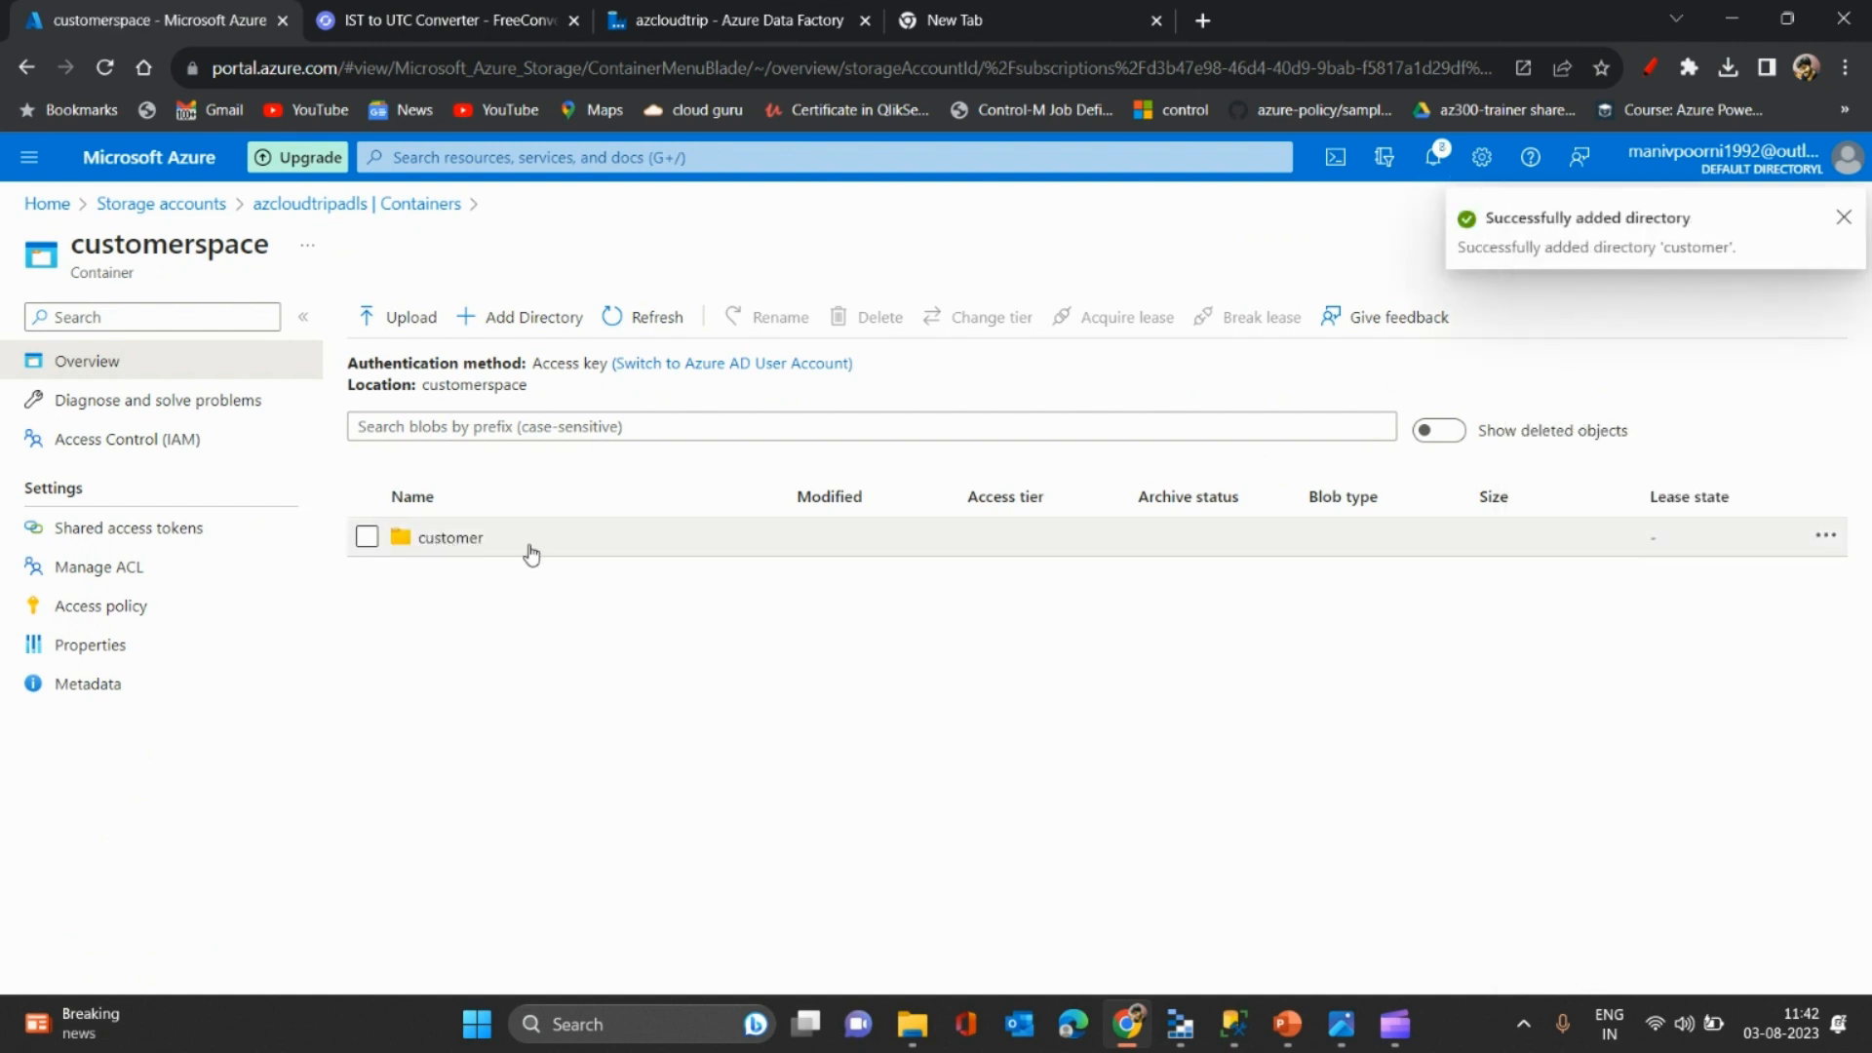
left_click(457, 540)
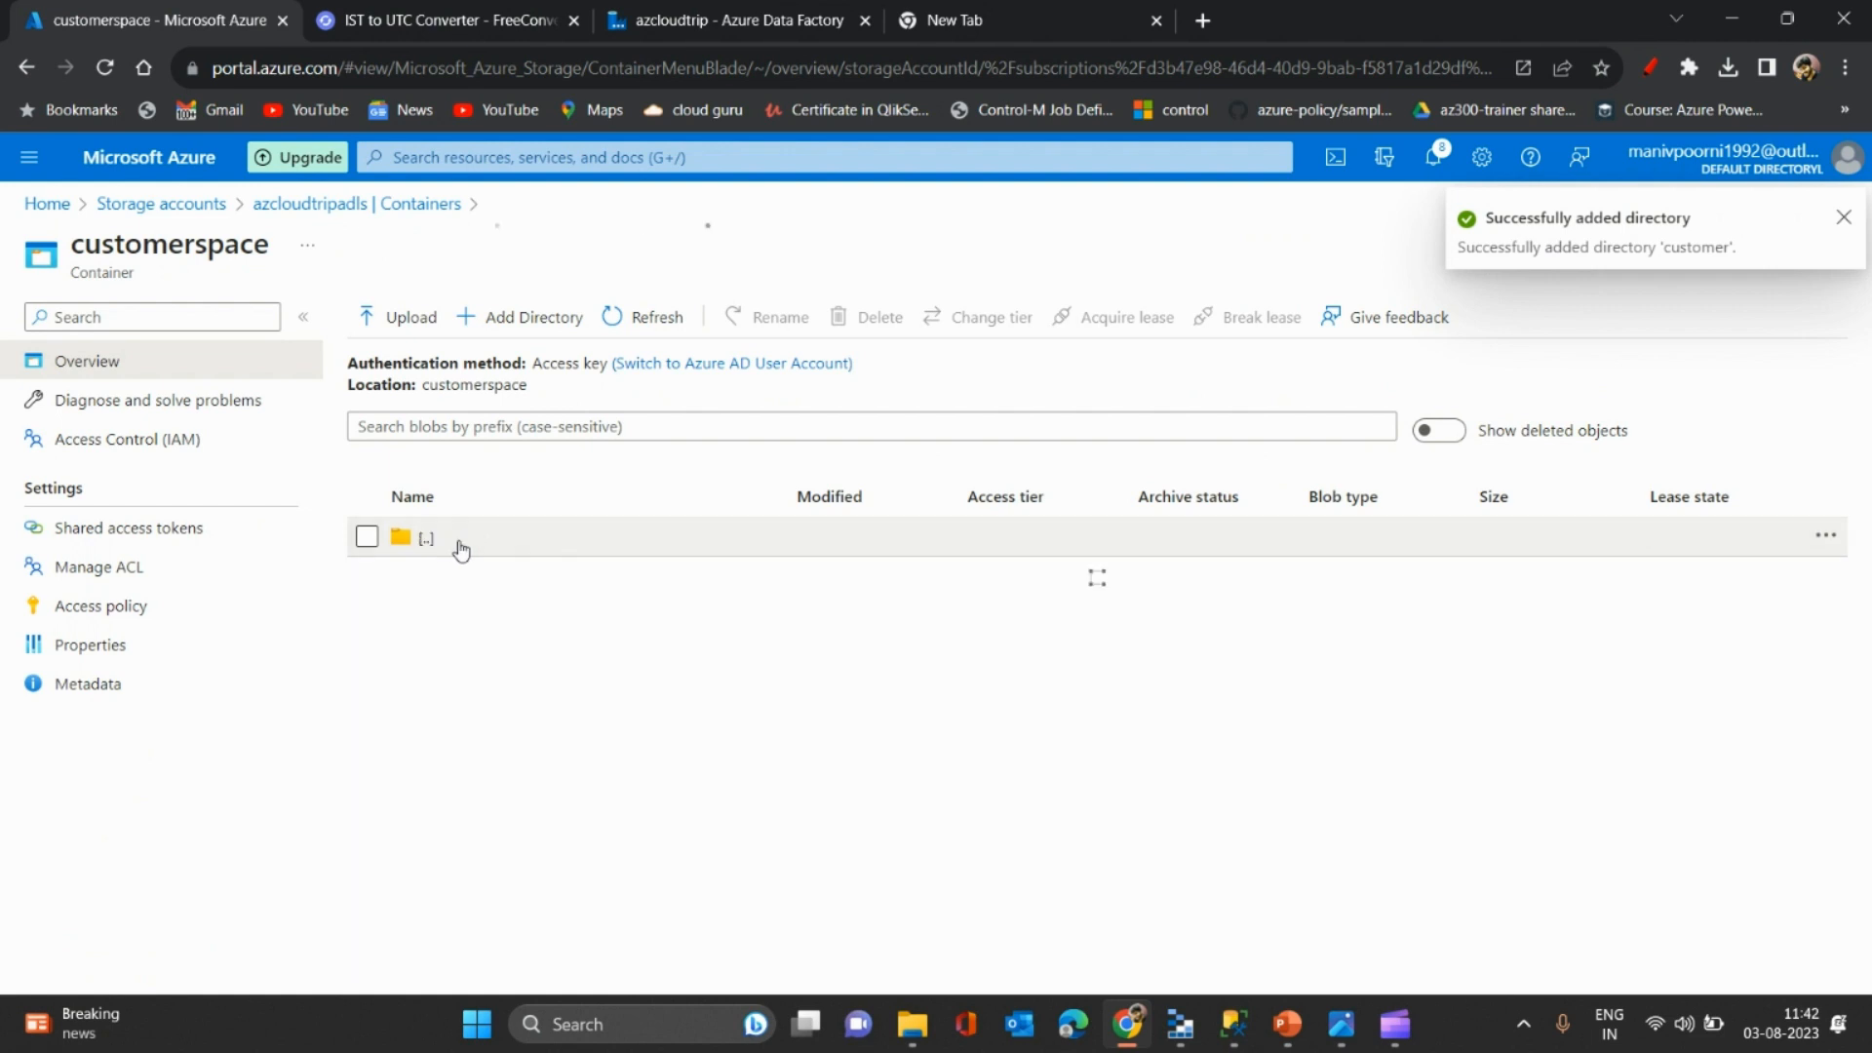
left_click(624, 322)
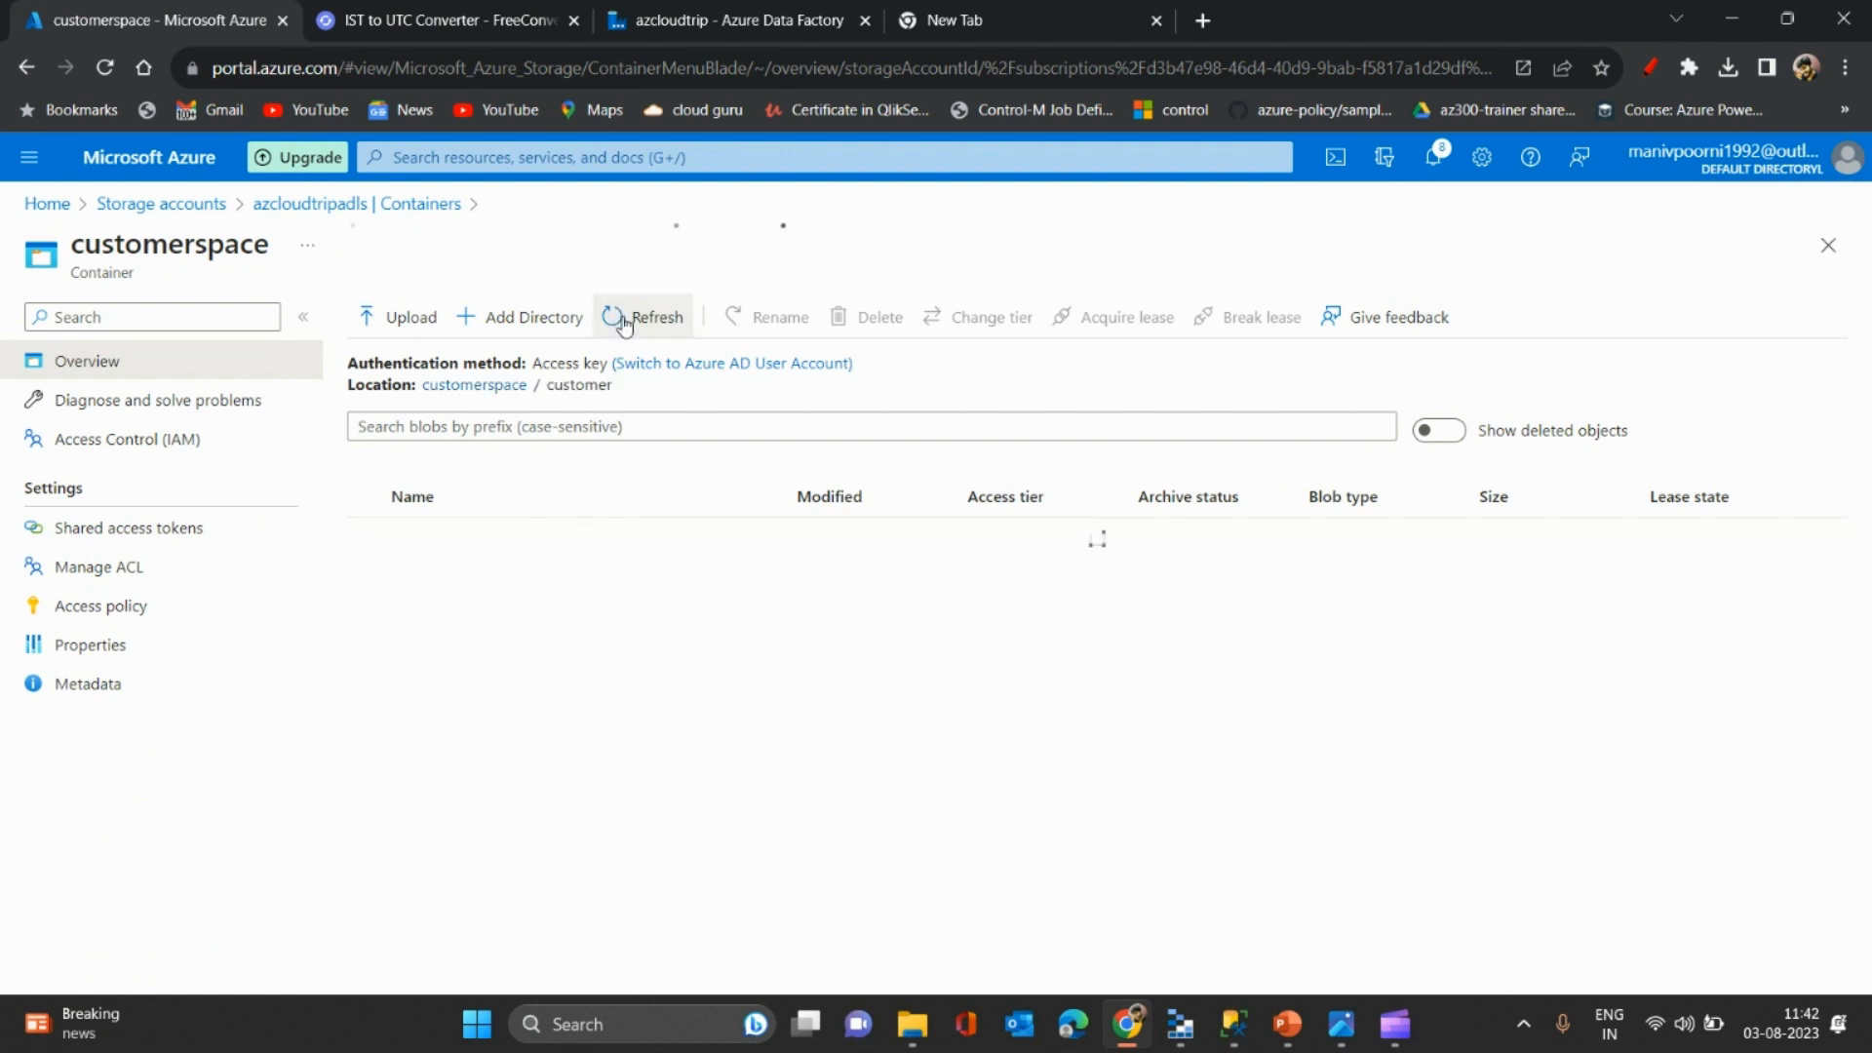
left_click(760, 12)
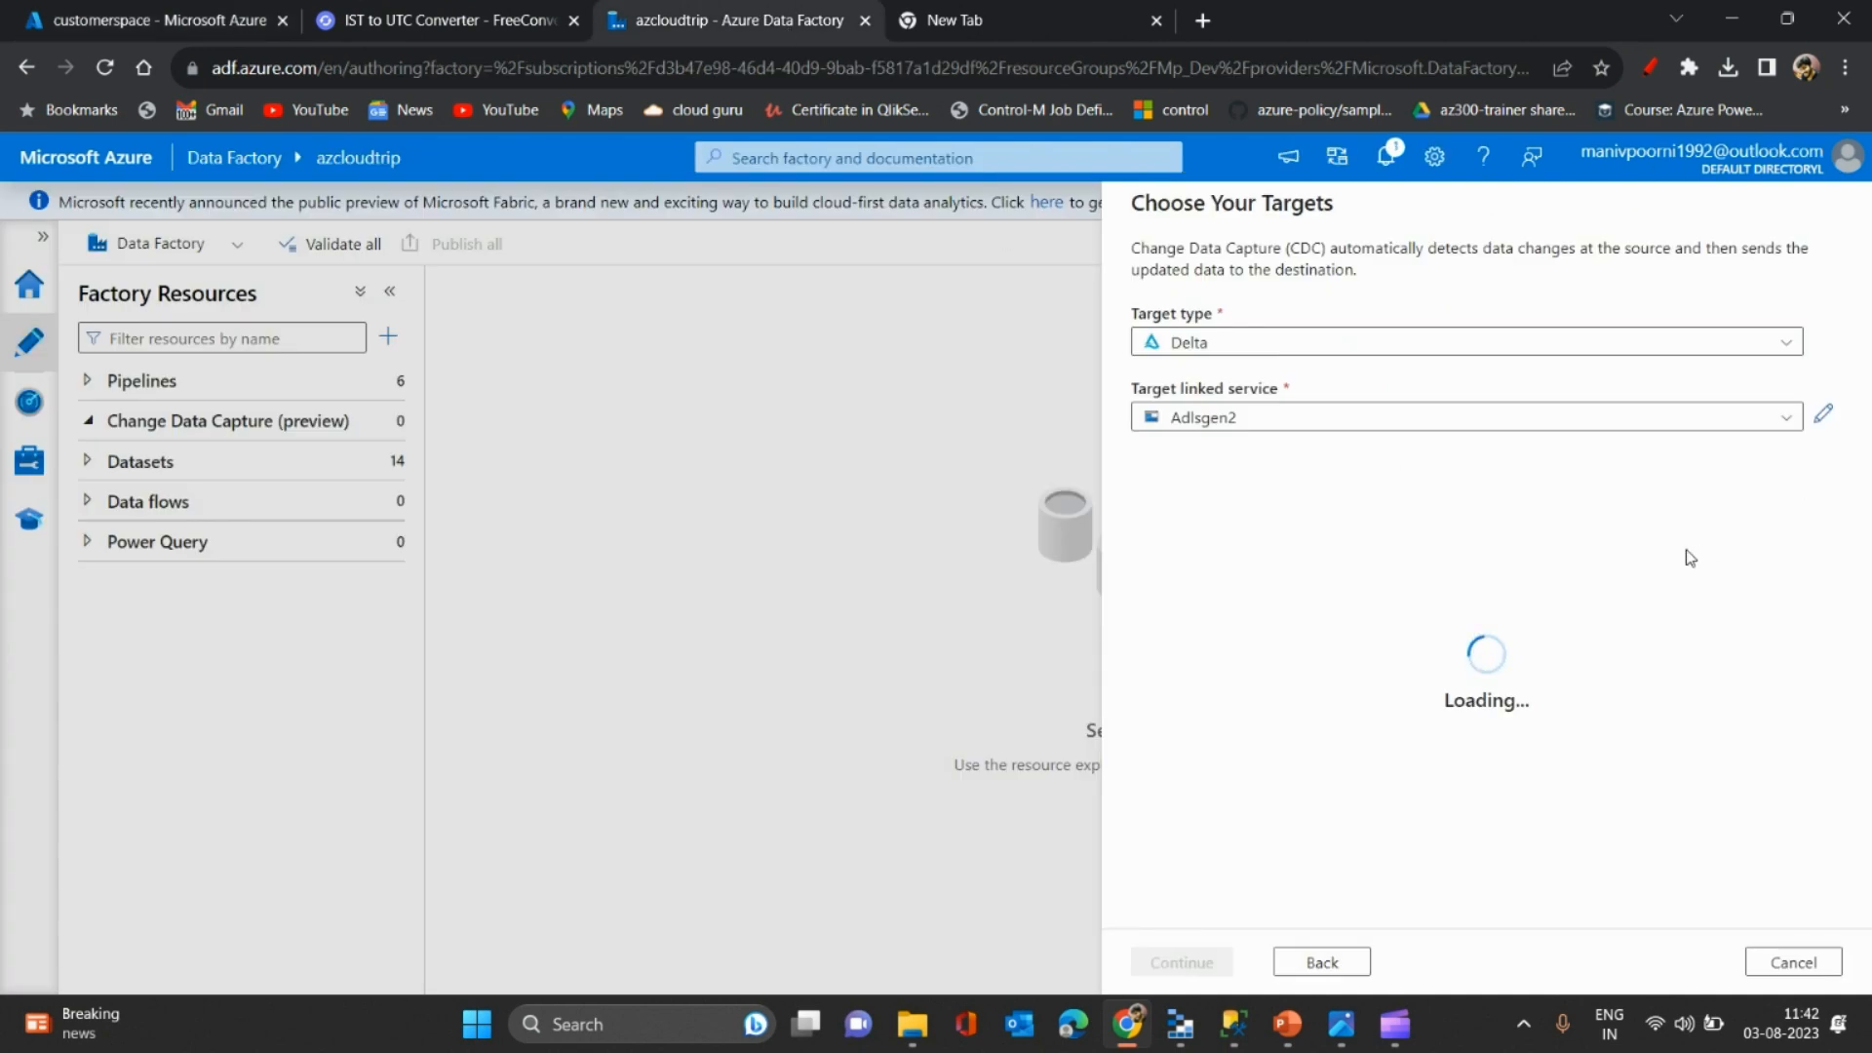
- Choose Adlsgen2 as the target linked service and test its storage connection without saving
left_click(1752, 425)
left_click(1750, 427)
left_click(1751, 429)
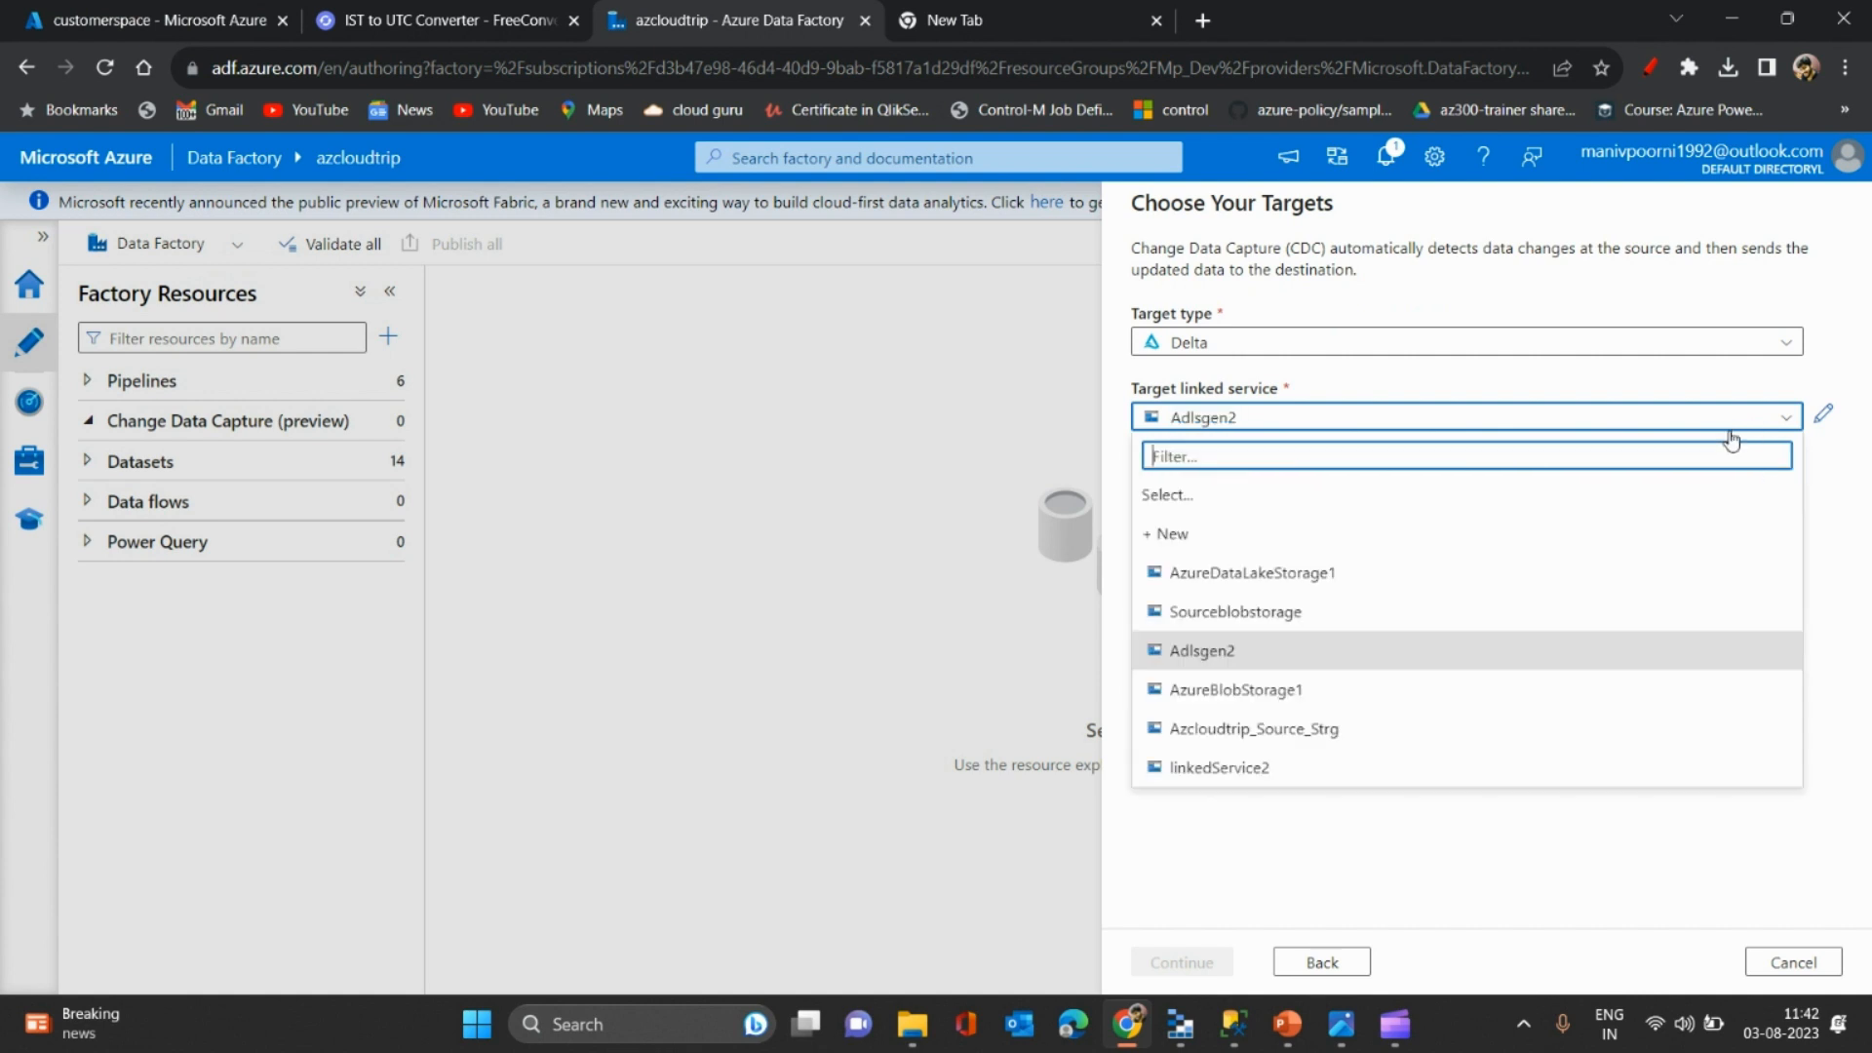
left_click(1215, 654)
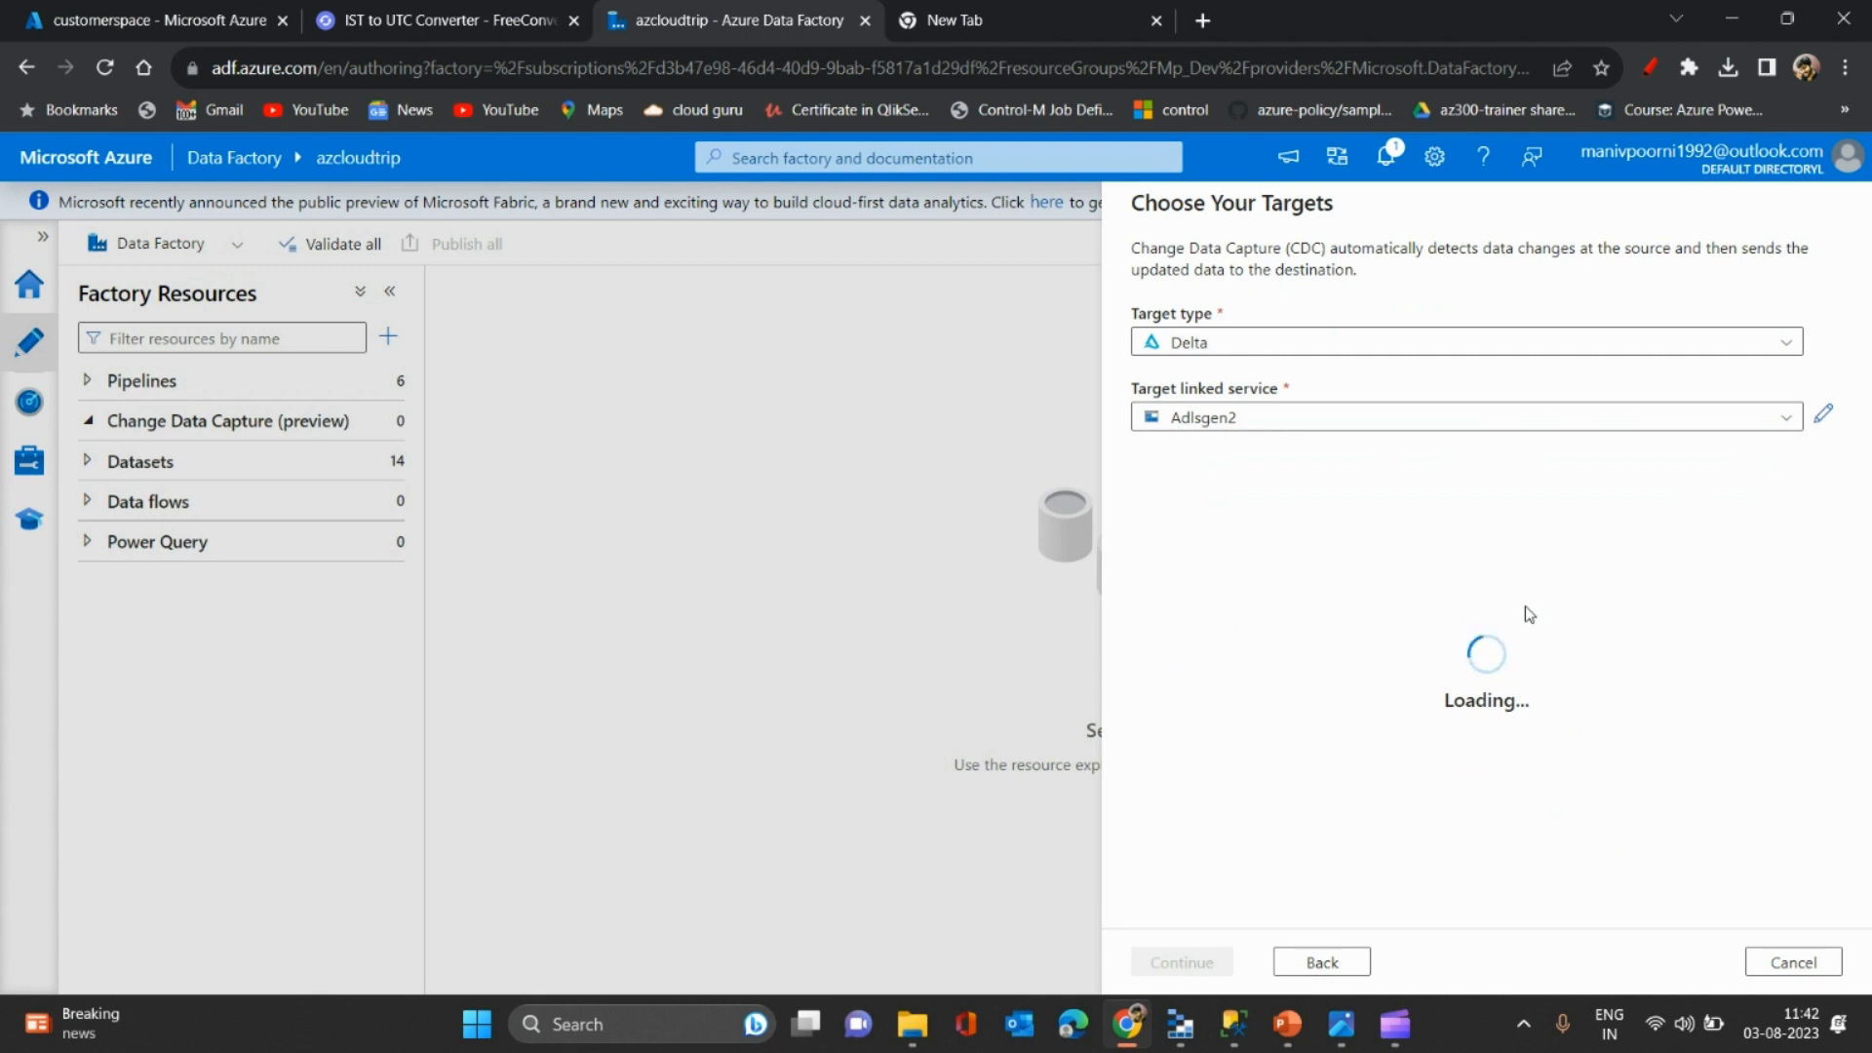
left_click(1823, 414)
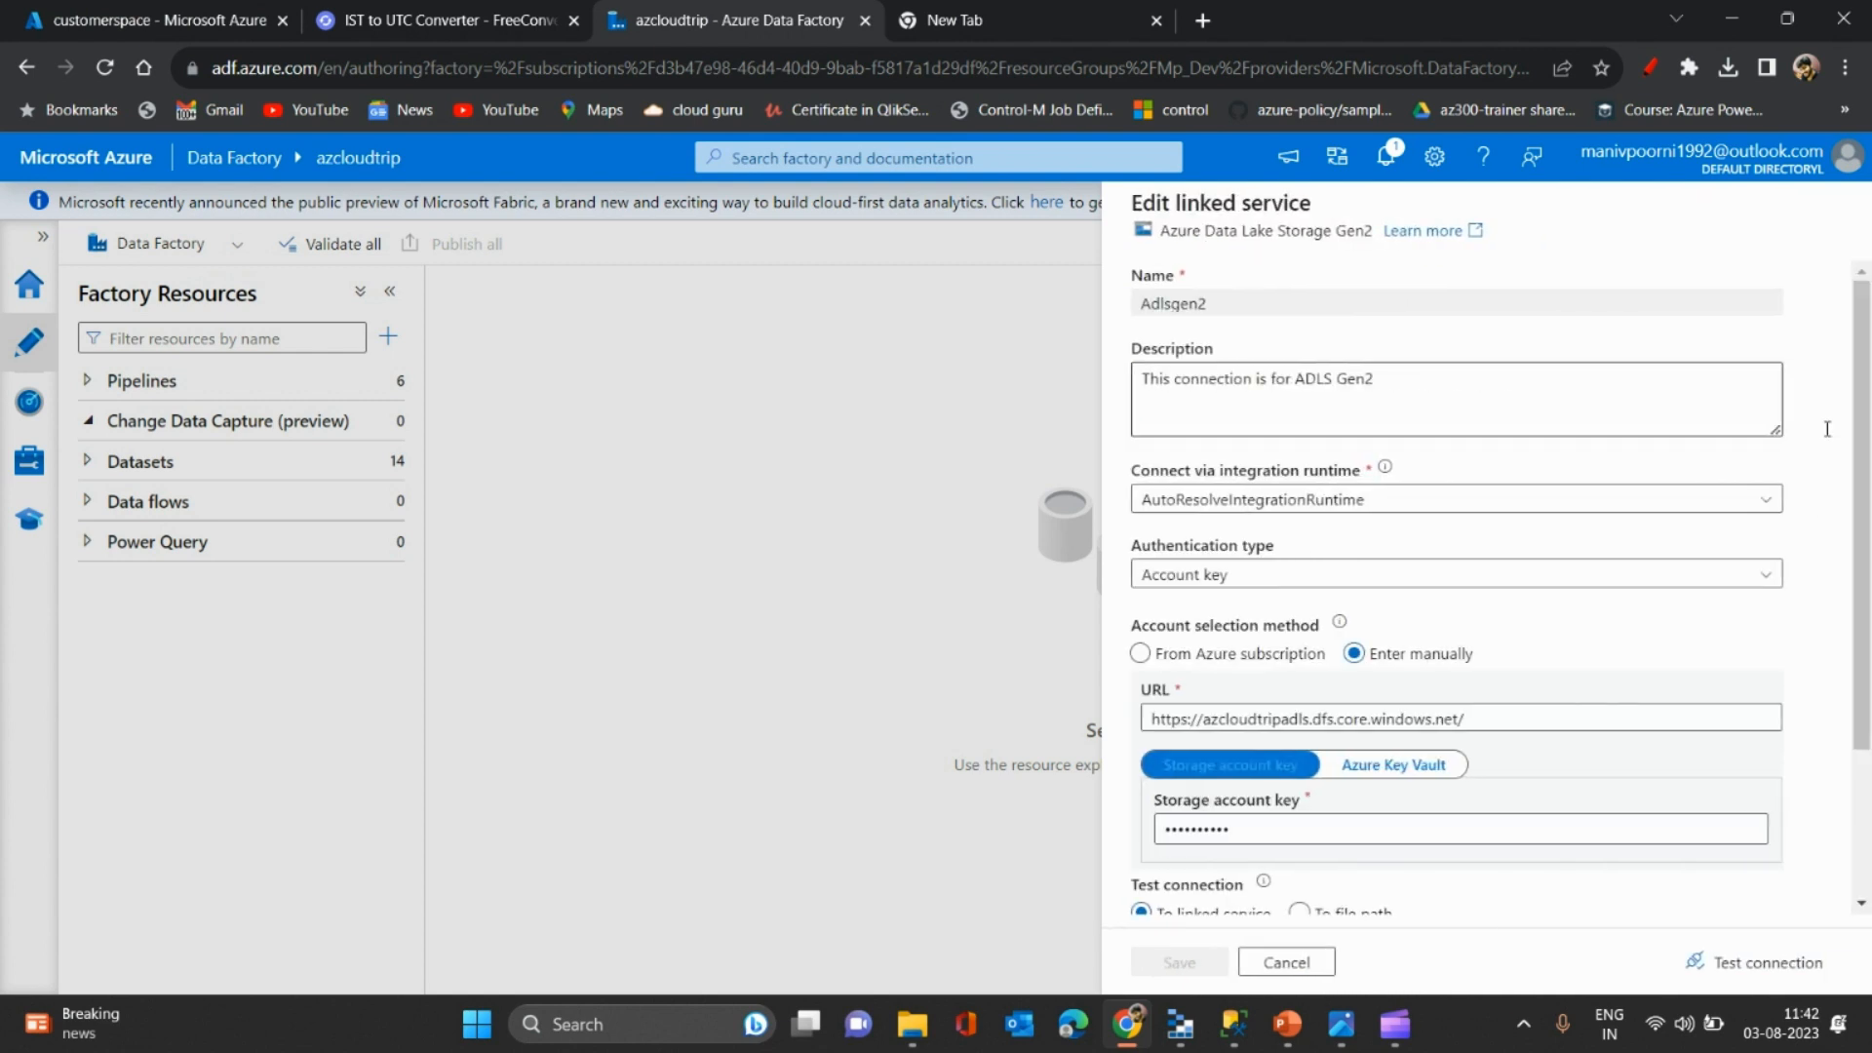
left_click(1791, 970)
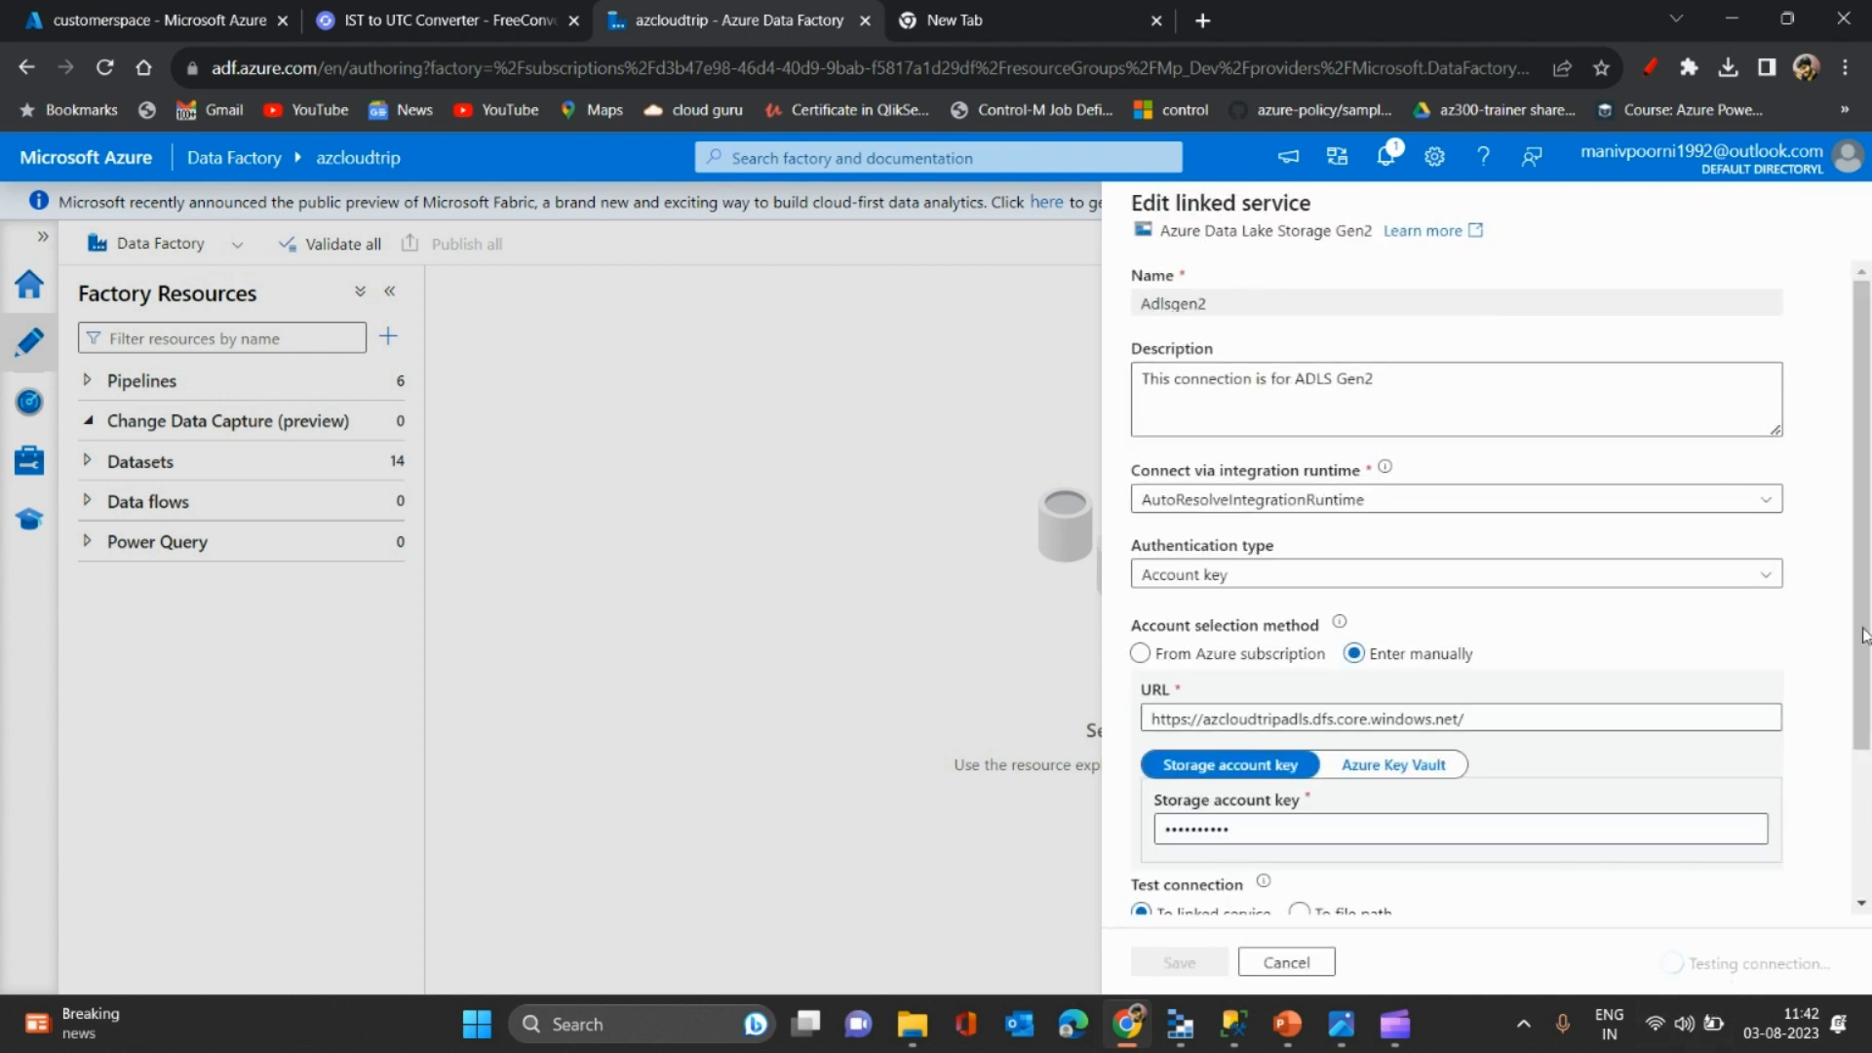
scroll(1843, 615, "down", 3)
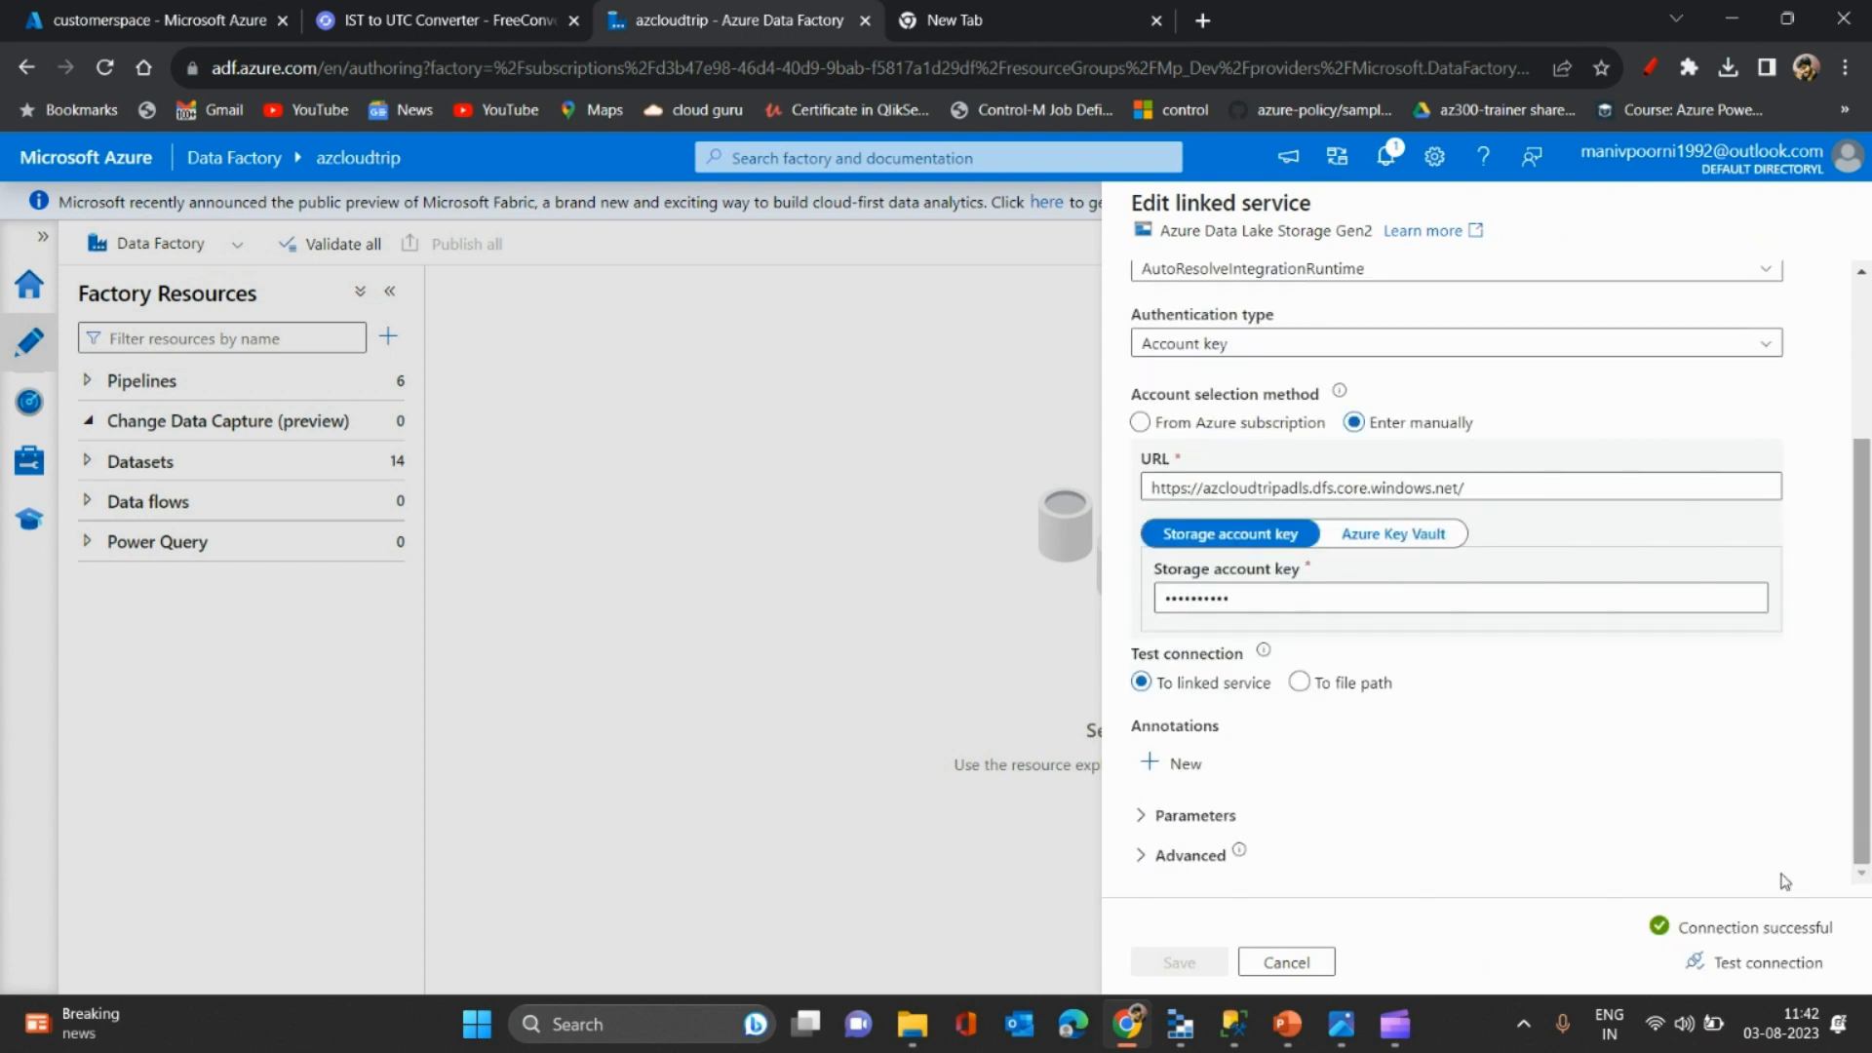
left_click(1287, 962)
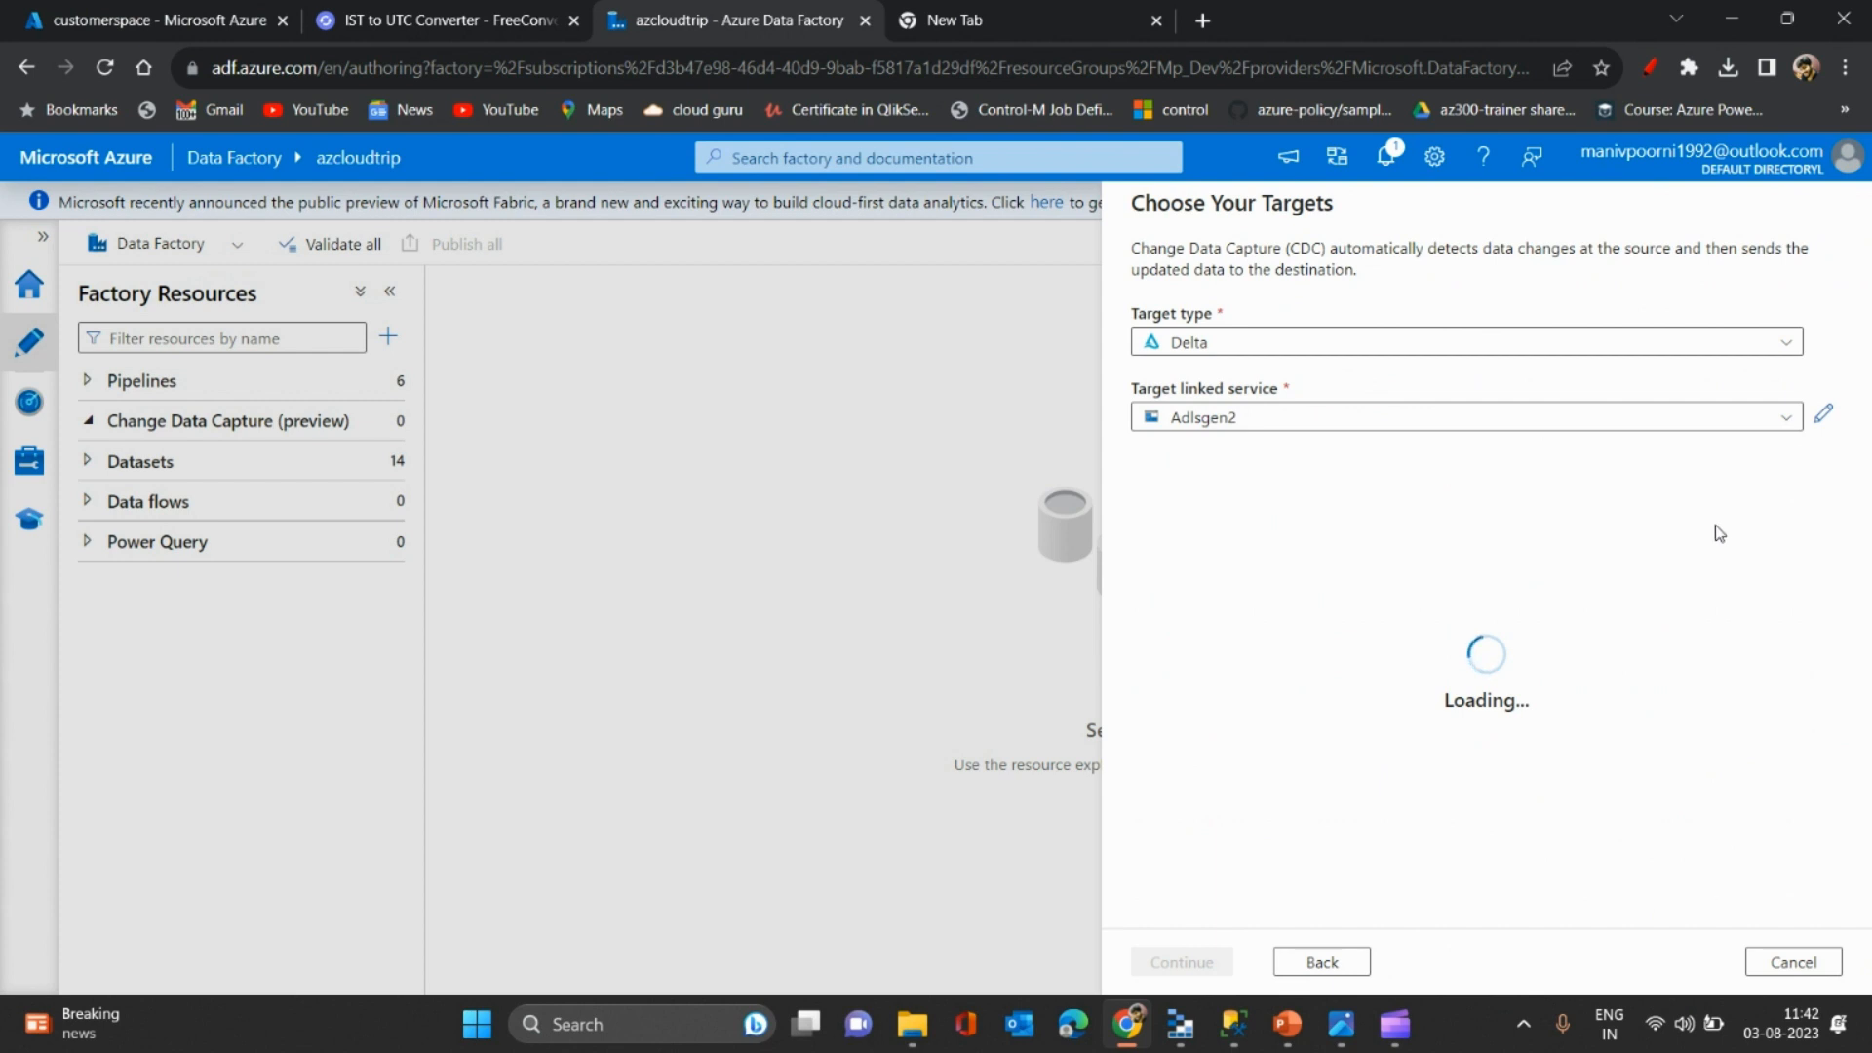
- Briefly try AzureDataLakeStorage1, then switch the target linked service back to Adlsgen2
left_click(1768, 420)
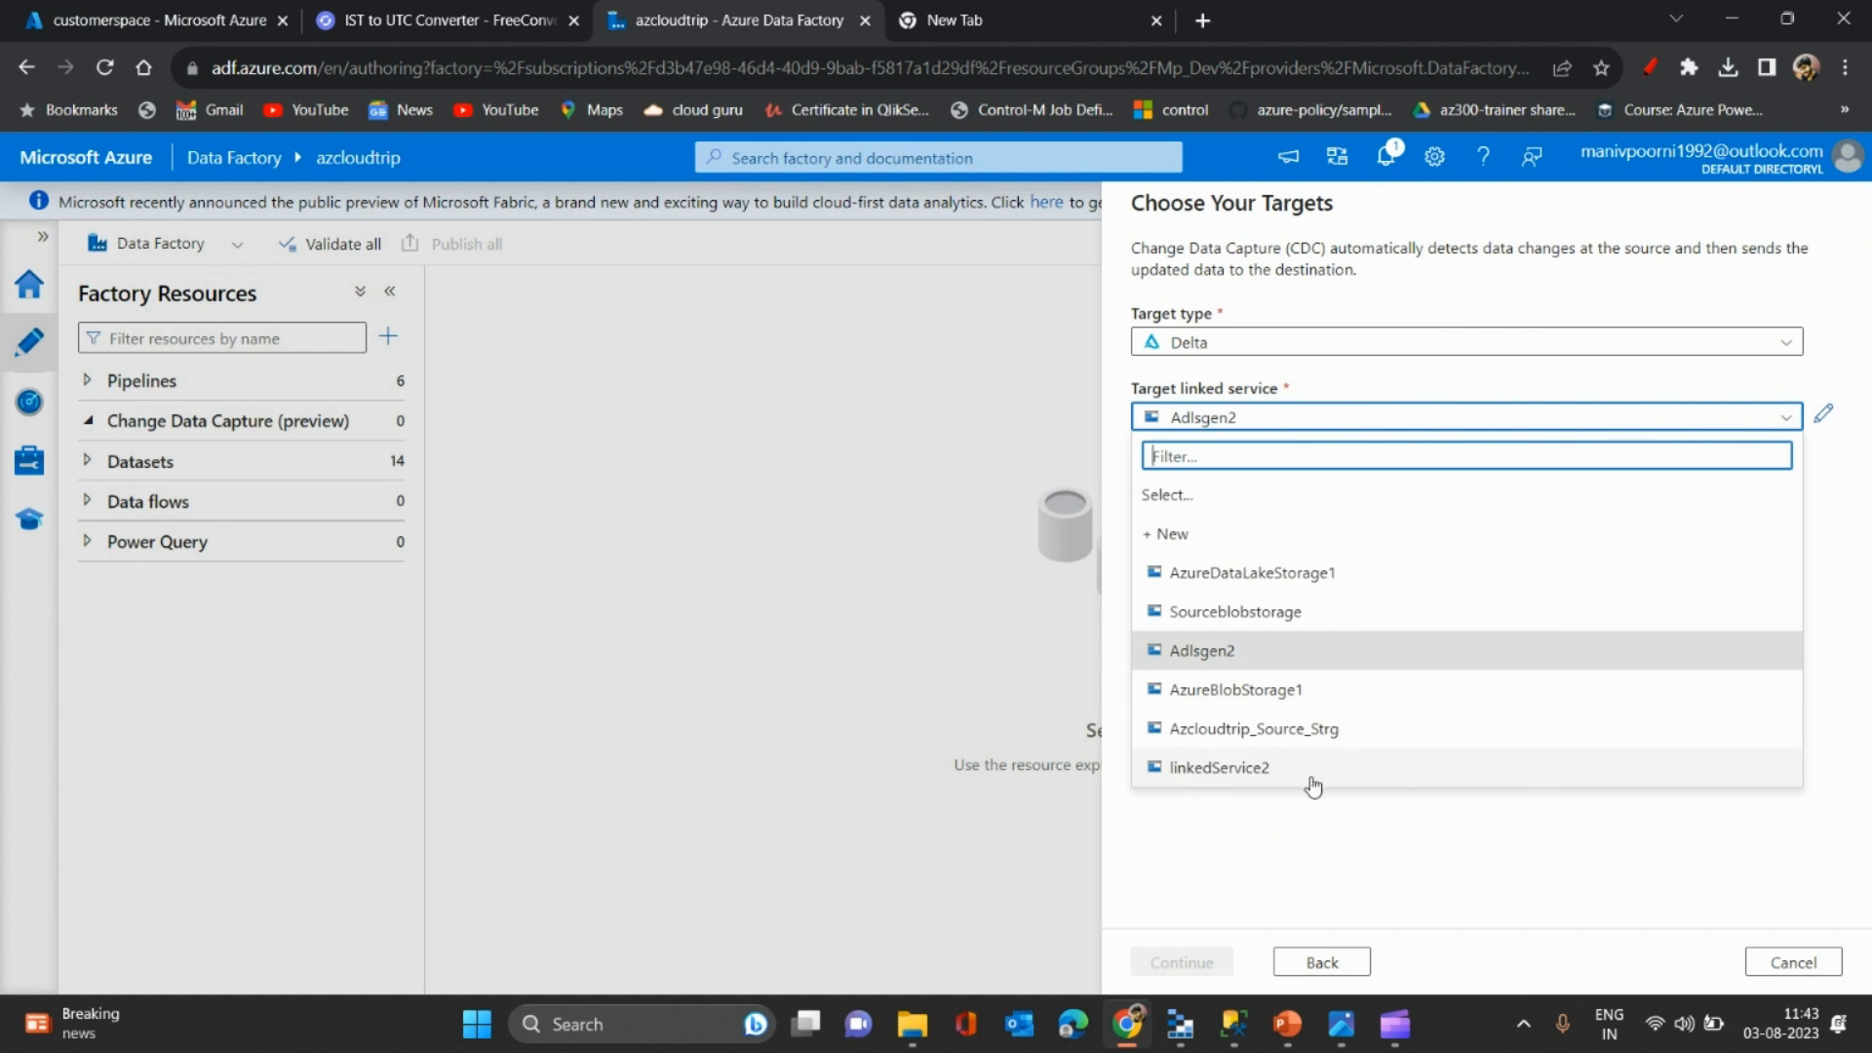
left_click(1537, 571)
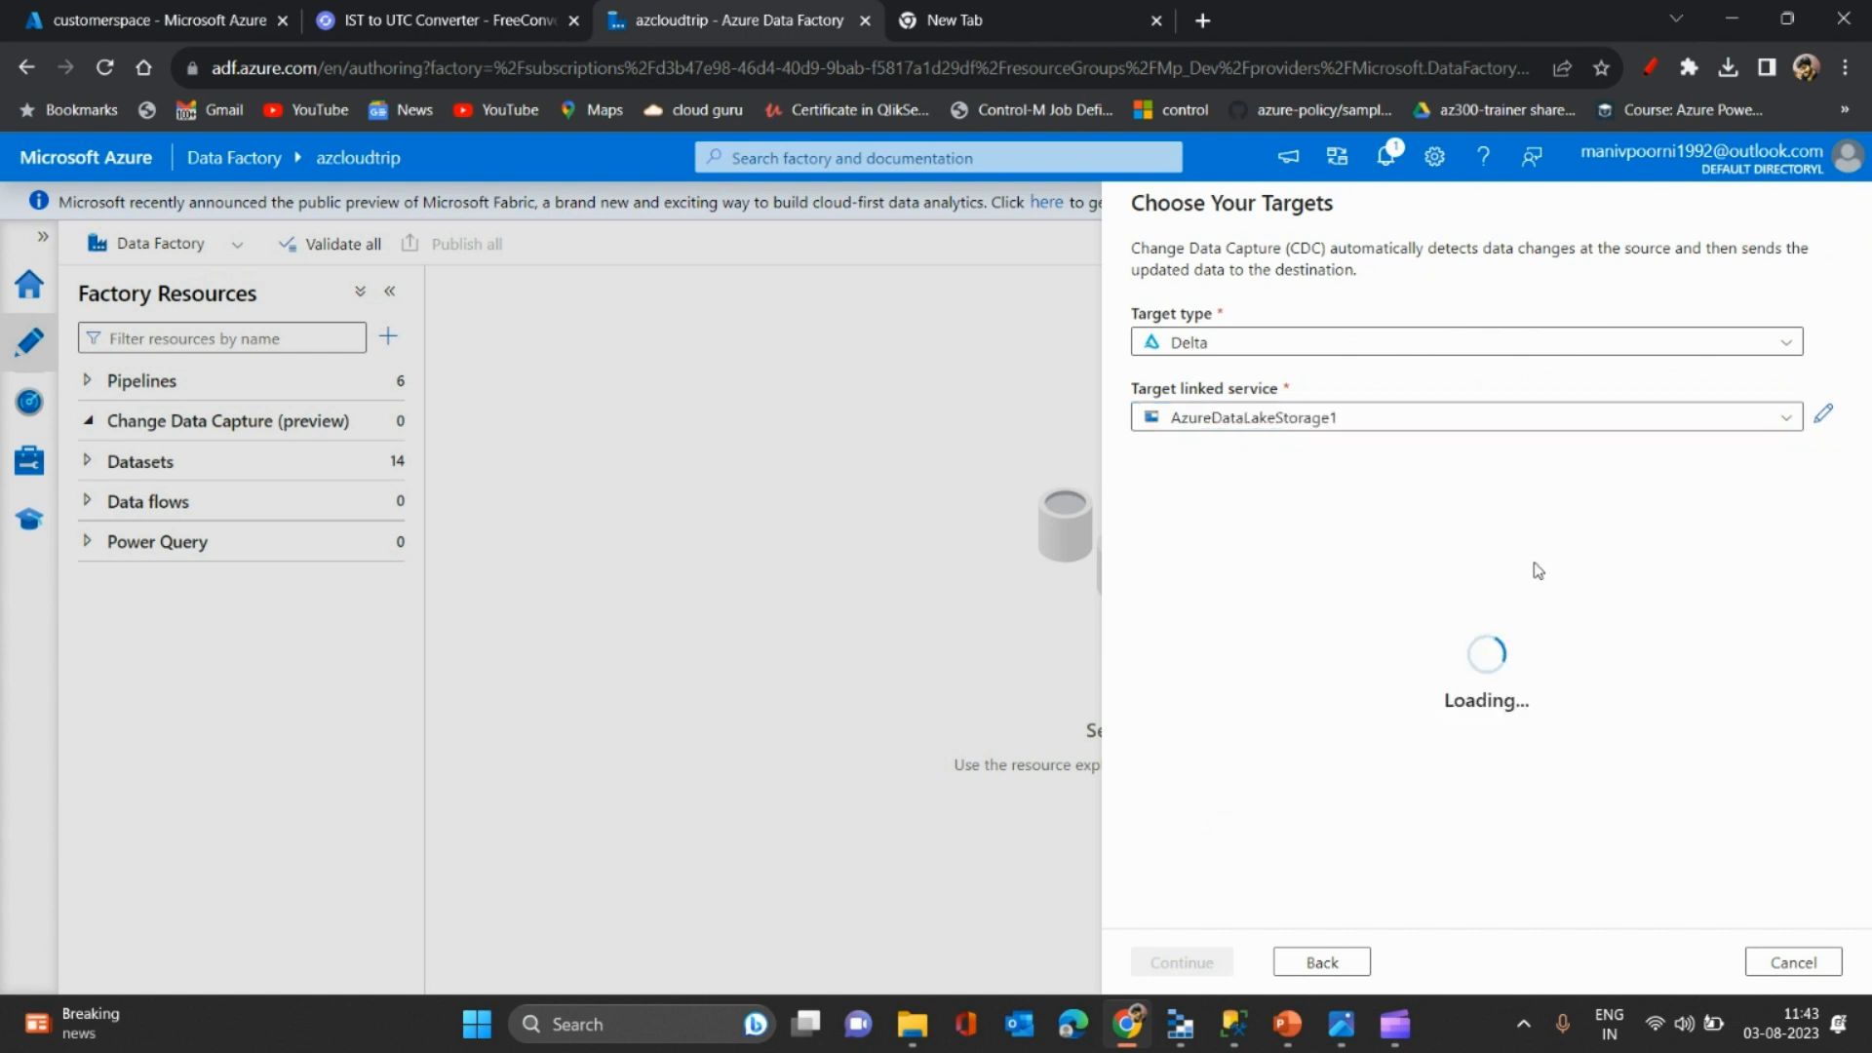
left_click(1779, 422)
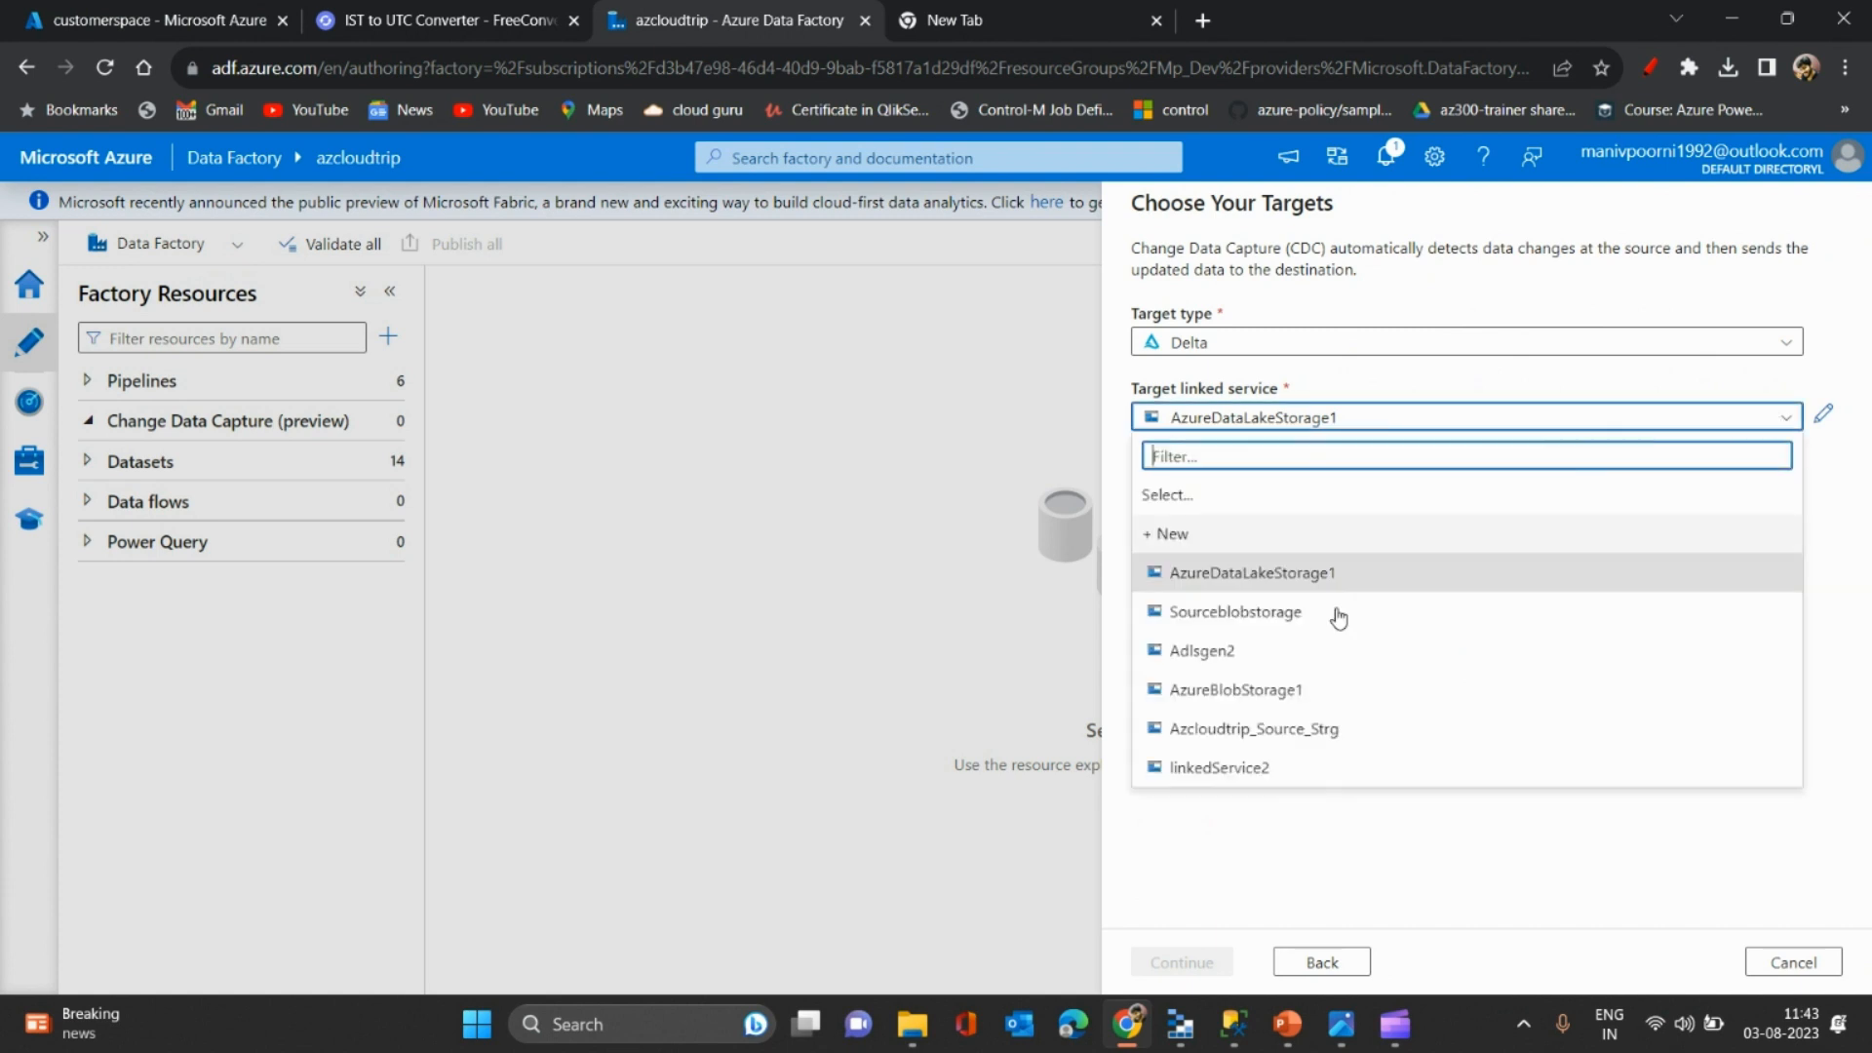
left_click(1217, 655)
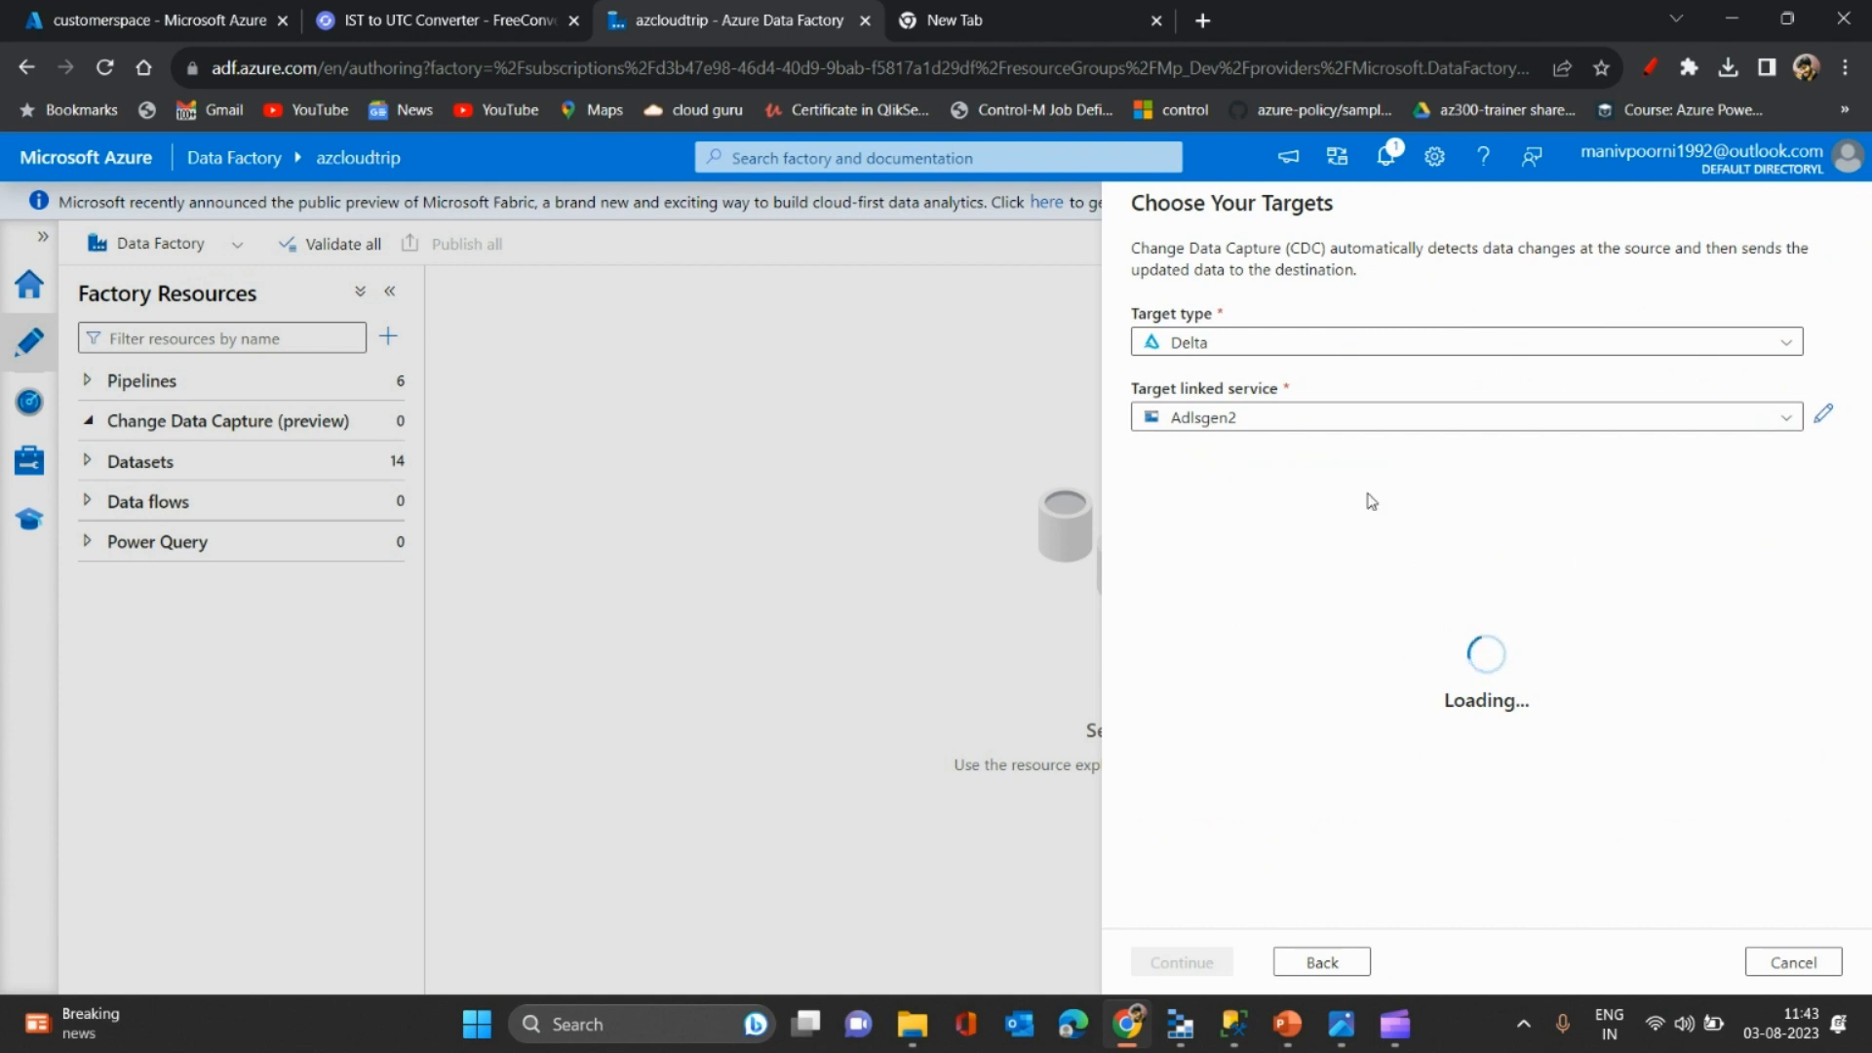
left_click(1100, 13)
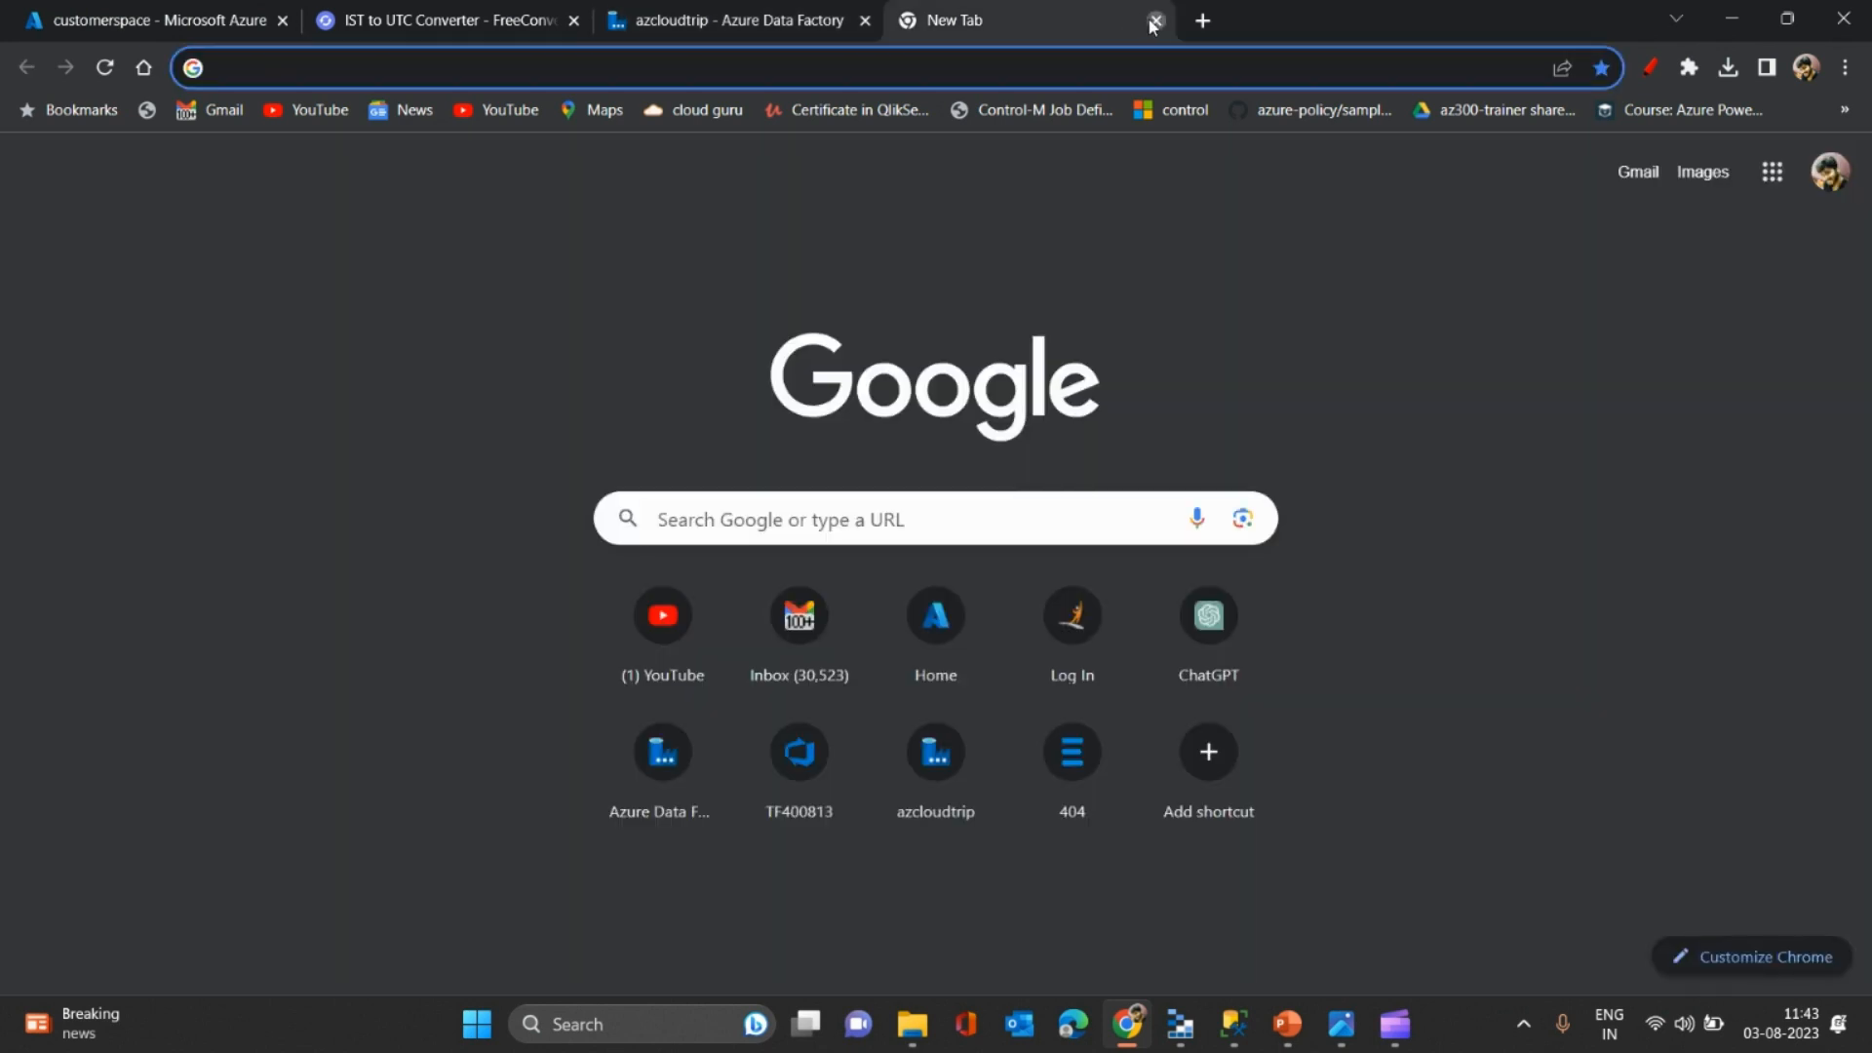
left_click(1157, 20)
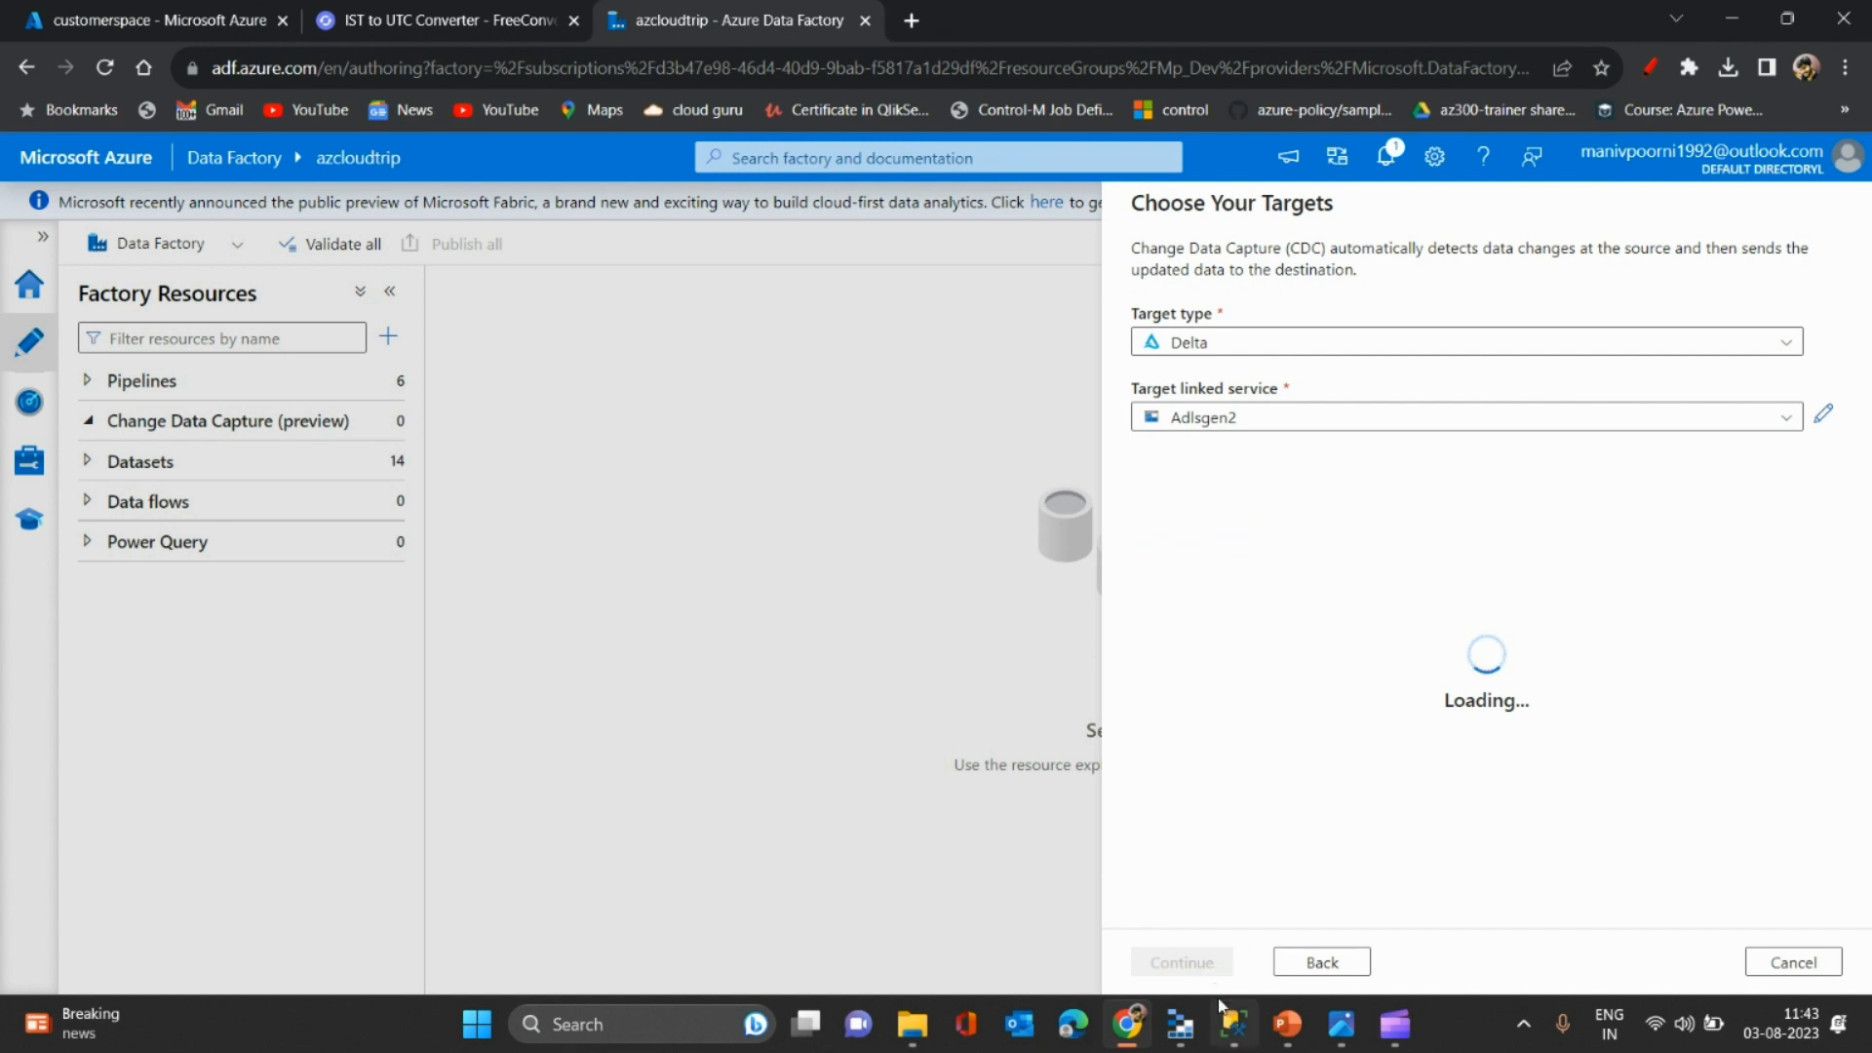
- Add a '1 record to customer' note and an INSERT INTO dbo.customers SELECT row for sample customer 1
left_click(1233, 1024)
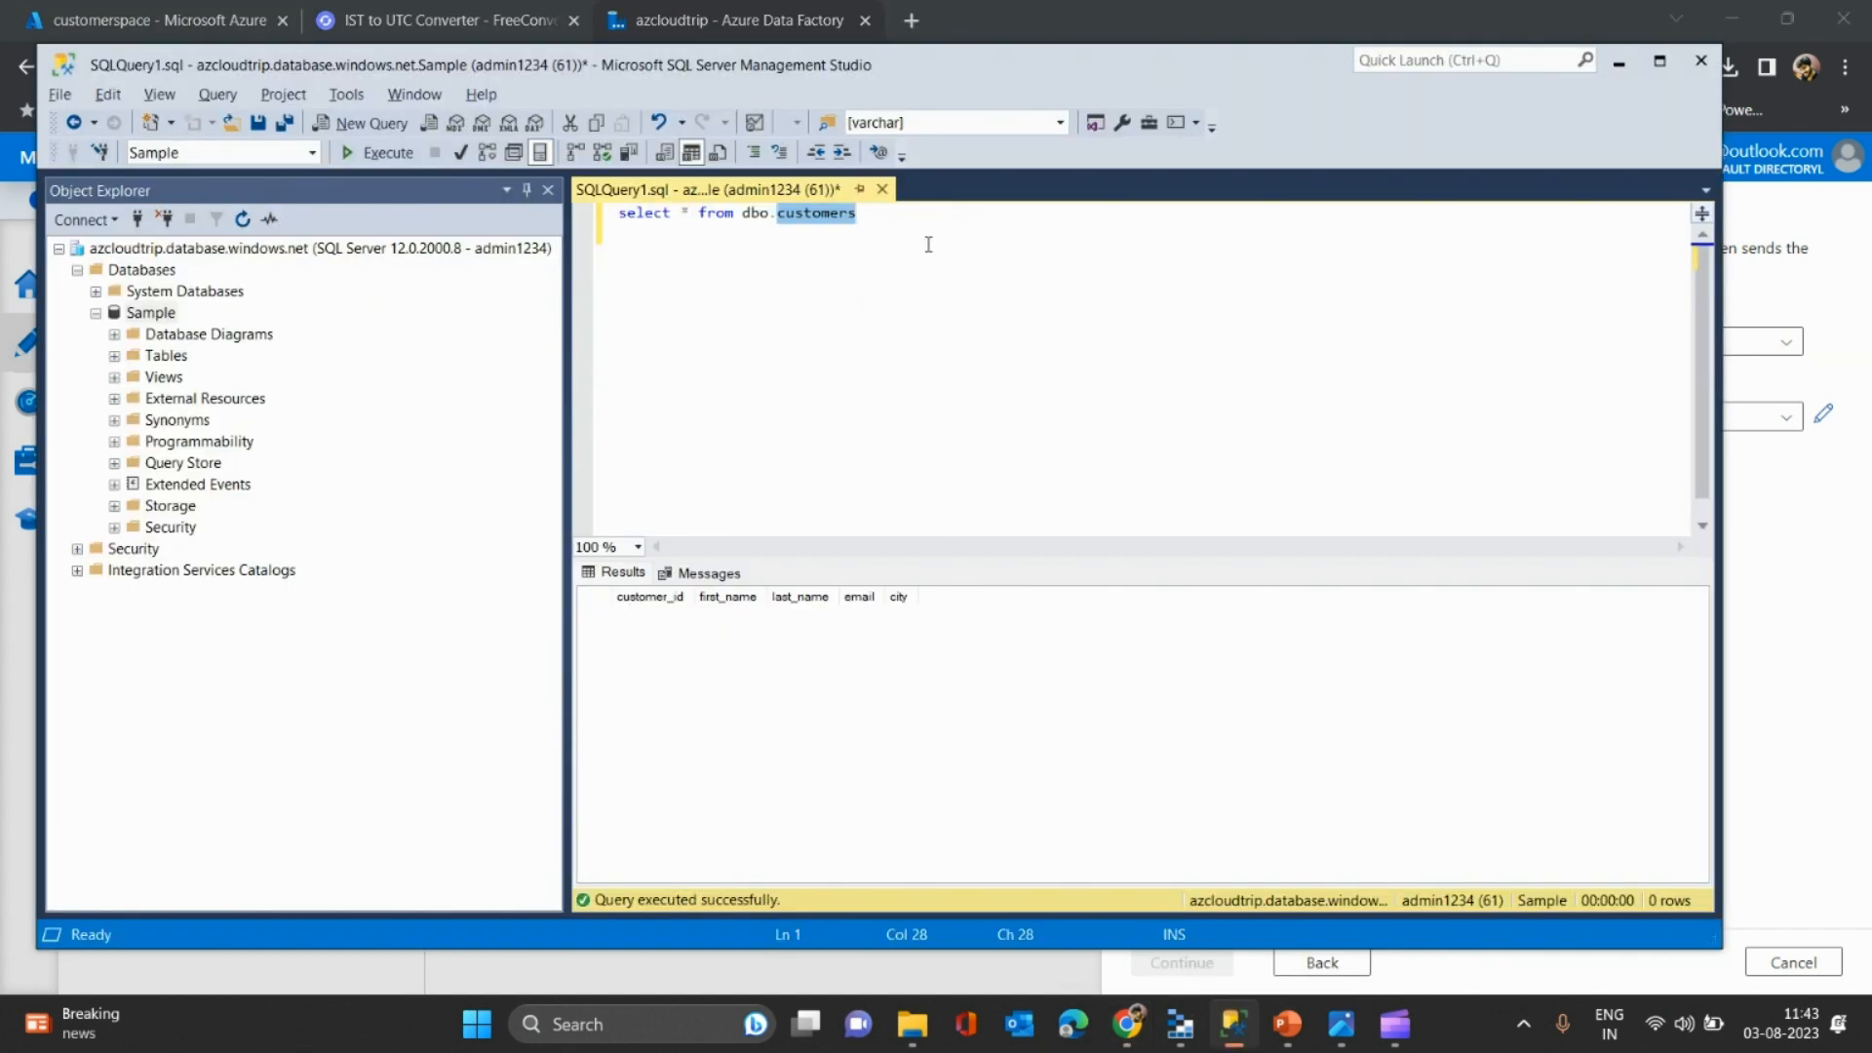
key("Return")
key("Return")
key("Return")
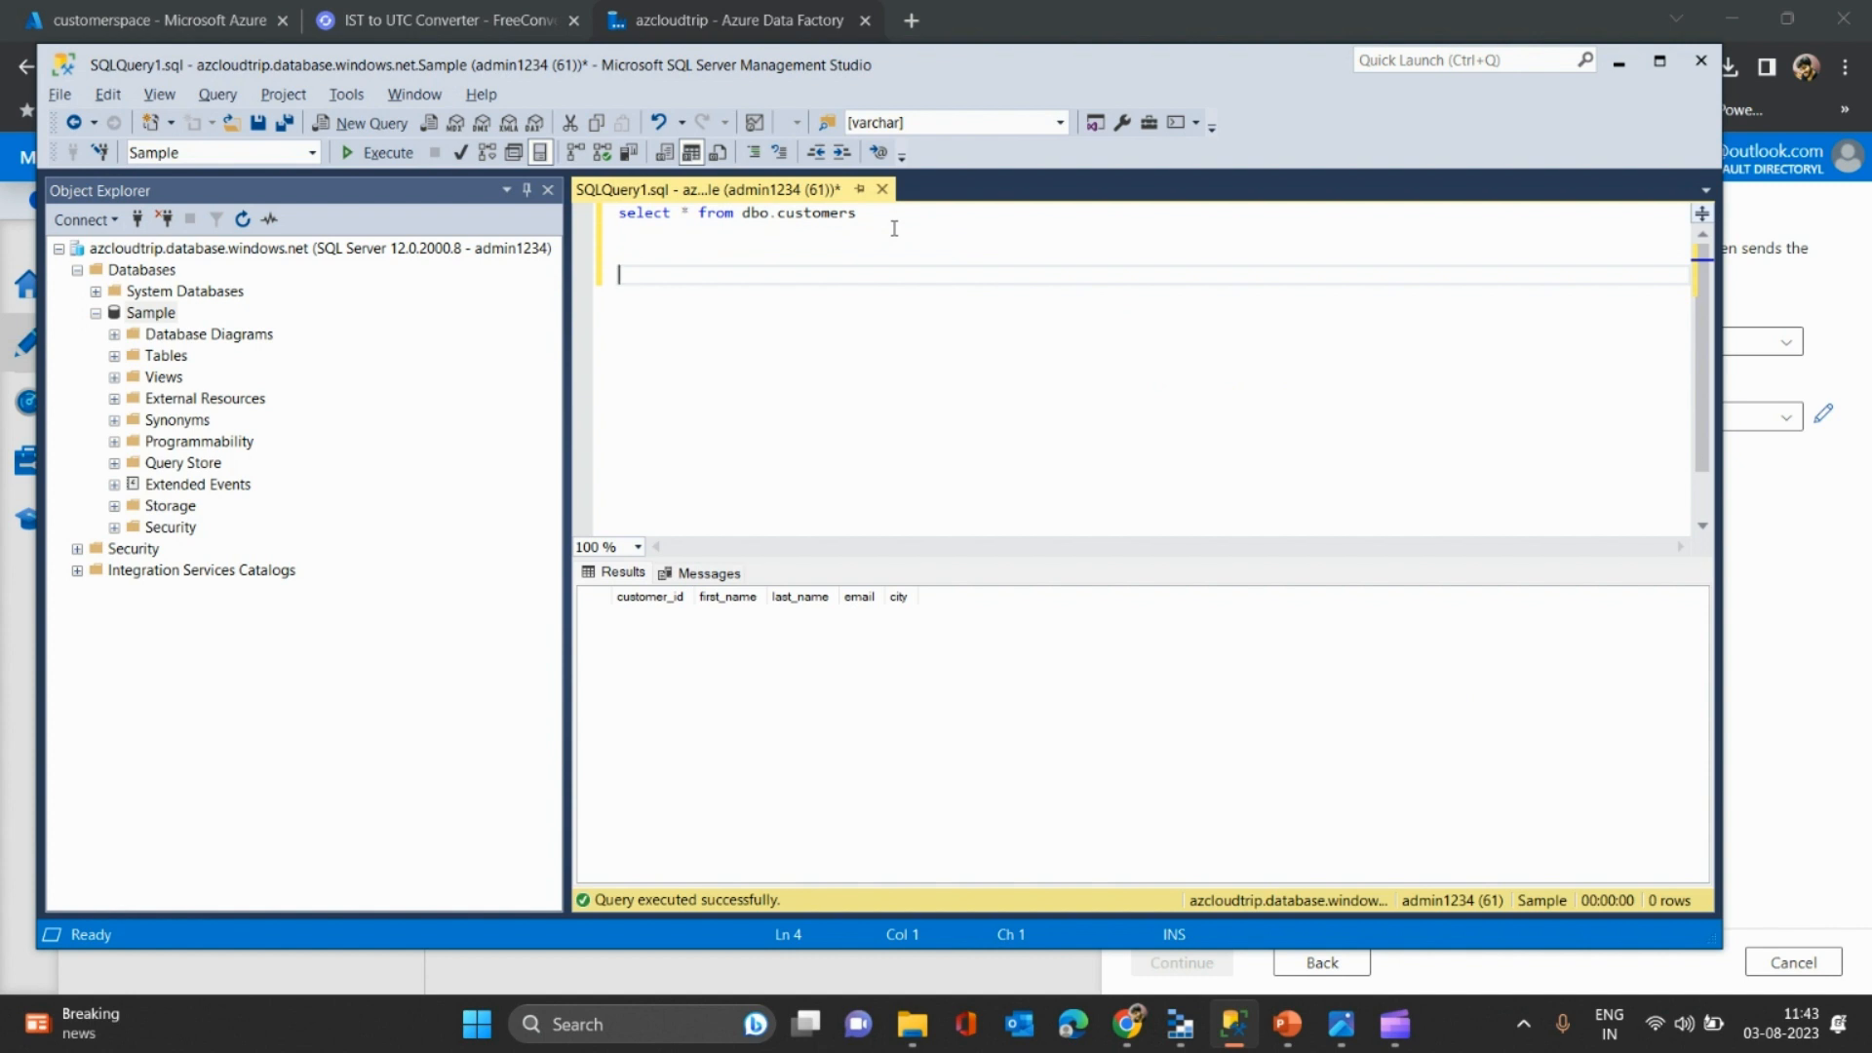
type("1")
type(".In")
type("sert into")
key("BackSpace")
key("BackSpace")
key("BackSpace")
key("BackSpace")
key("BackSpace")
type("1 record to customer")
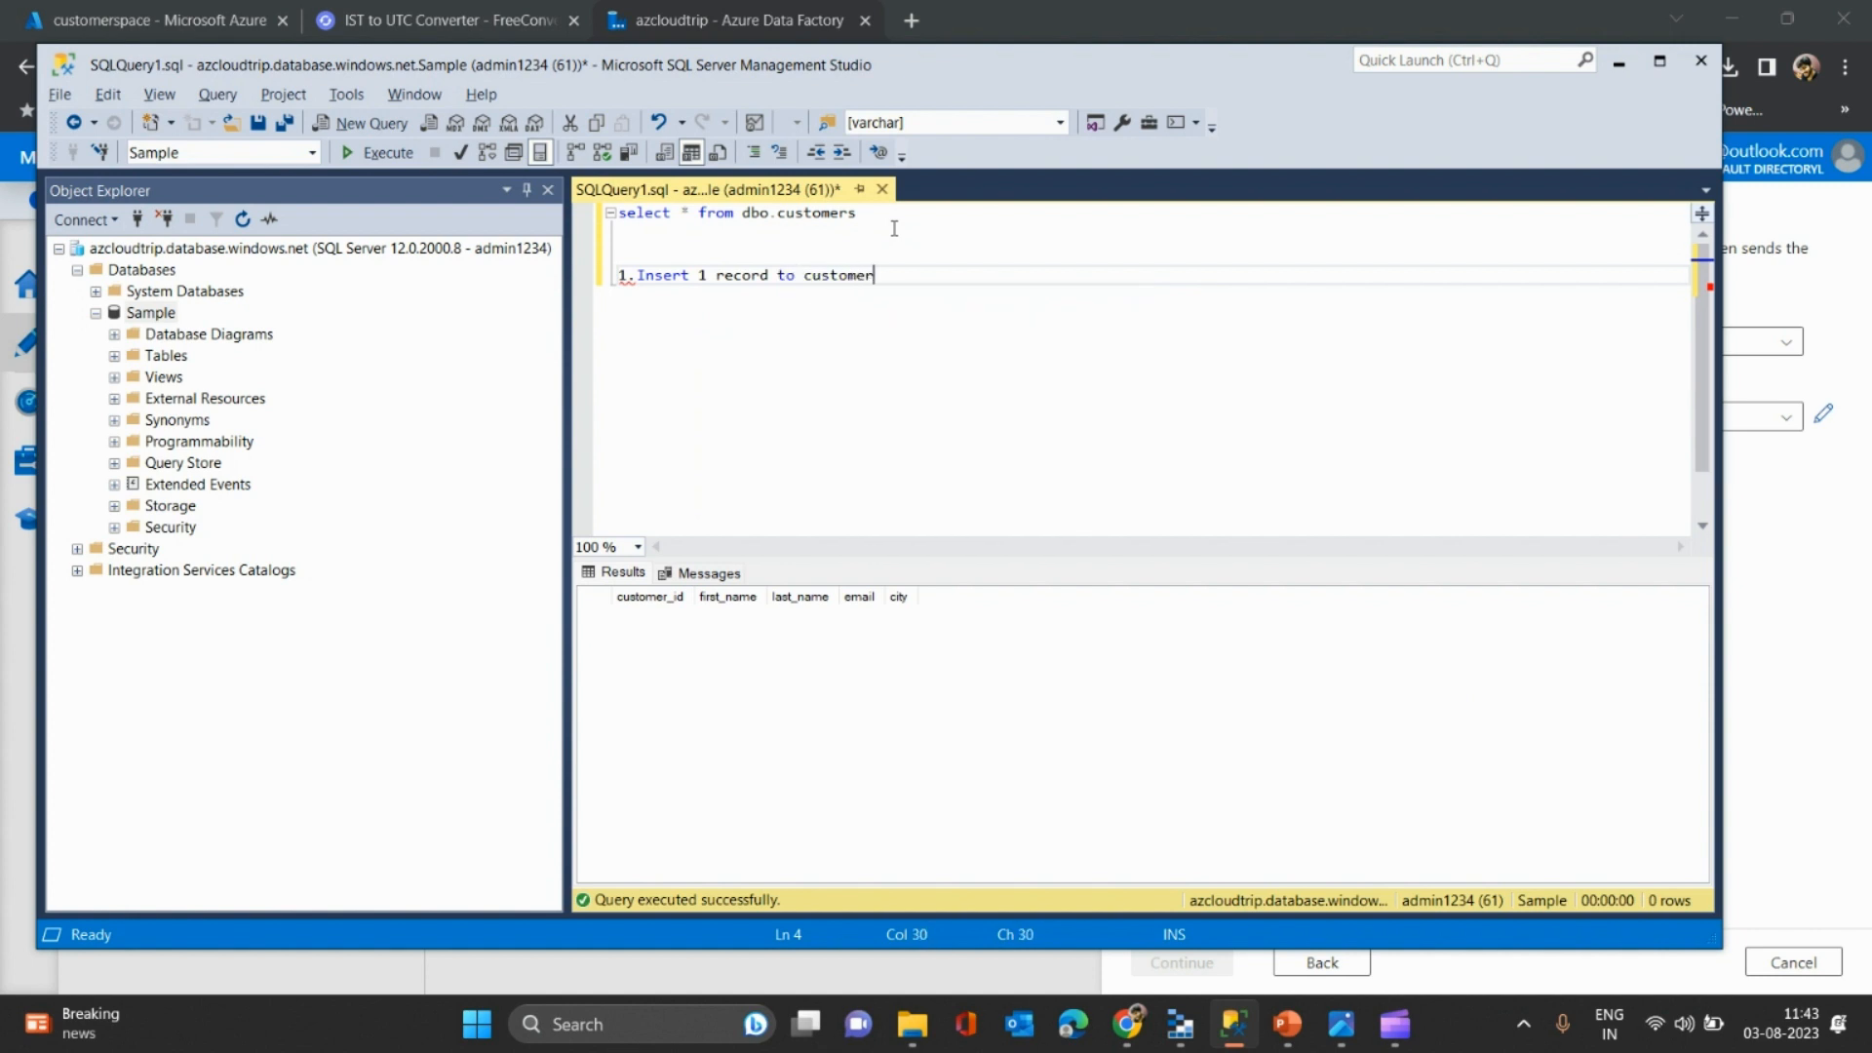
key("Return")
key("Return")
type("i")
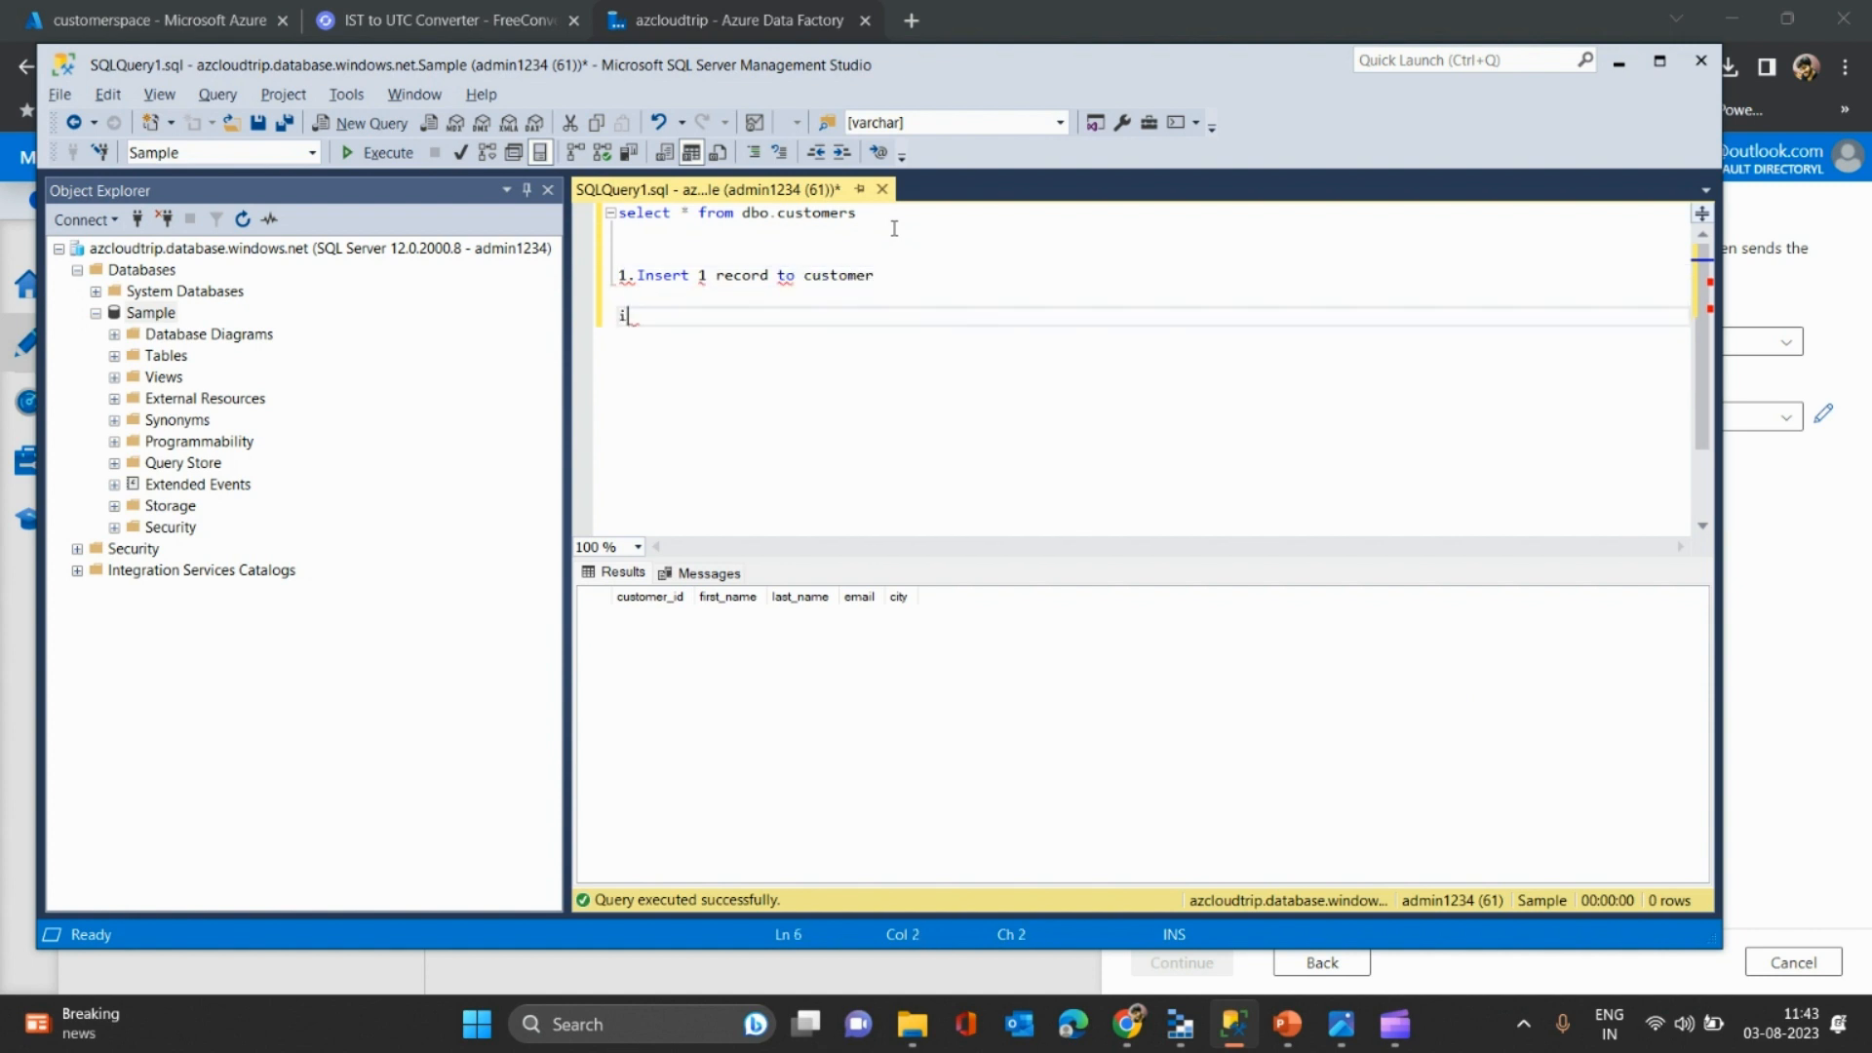
type("nsert into")
left_click_drag(743, 215, 858, 214)
key("ctrl+c")
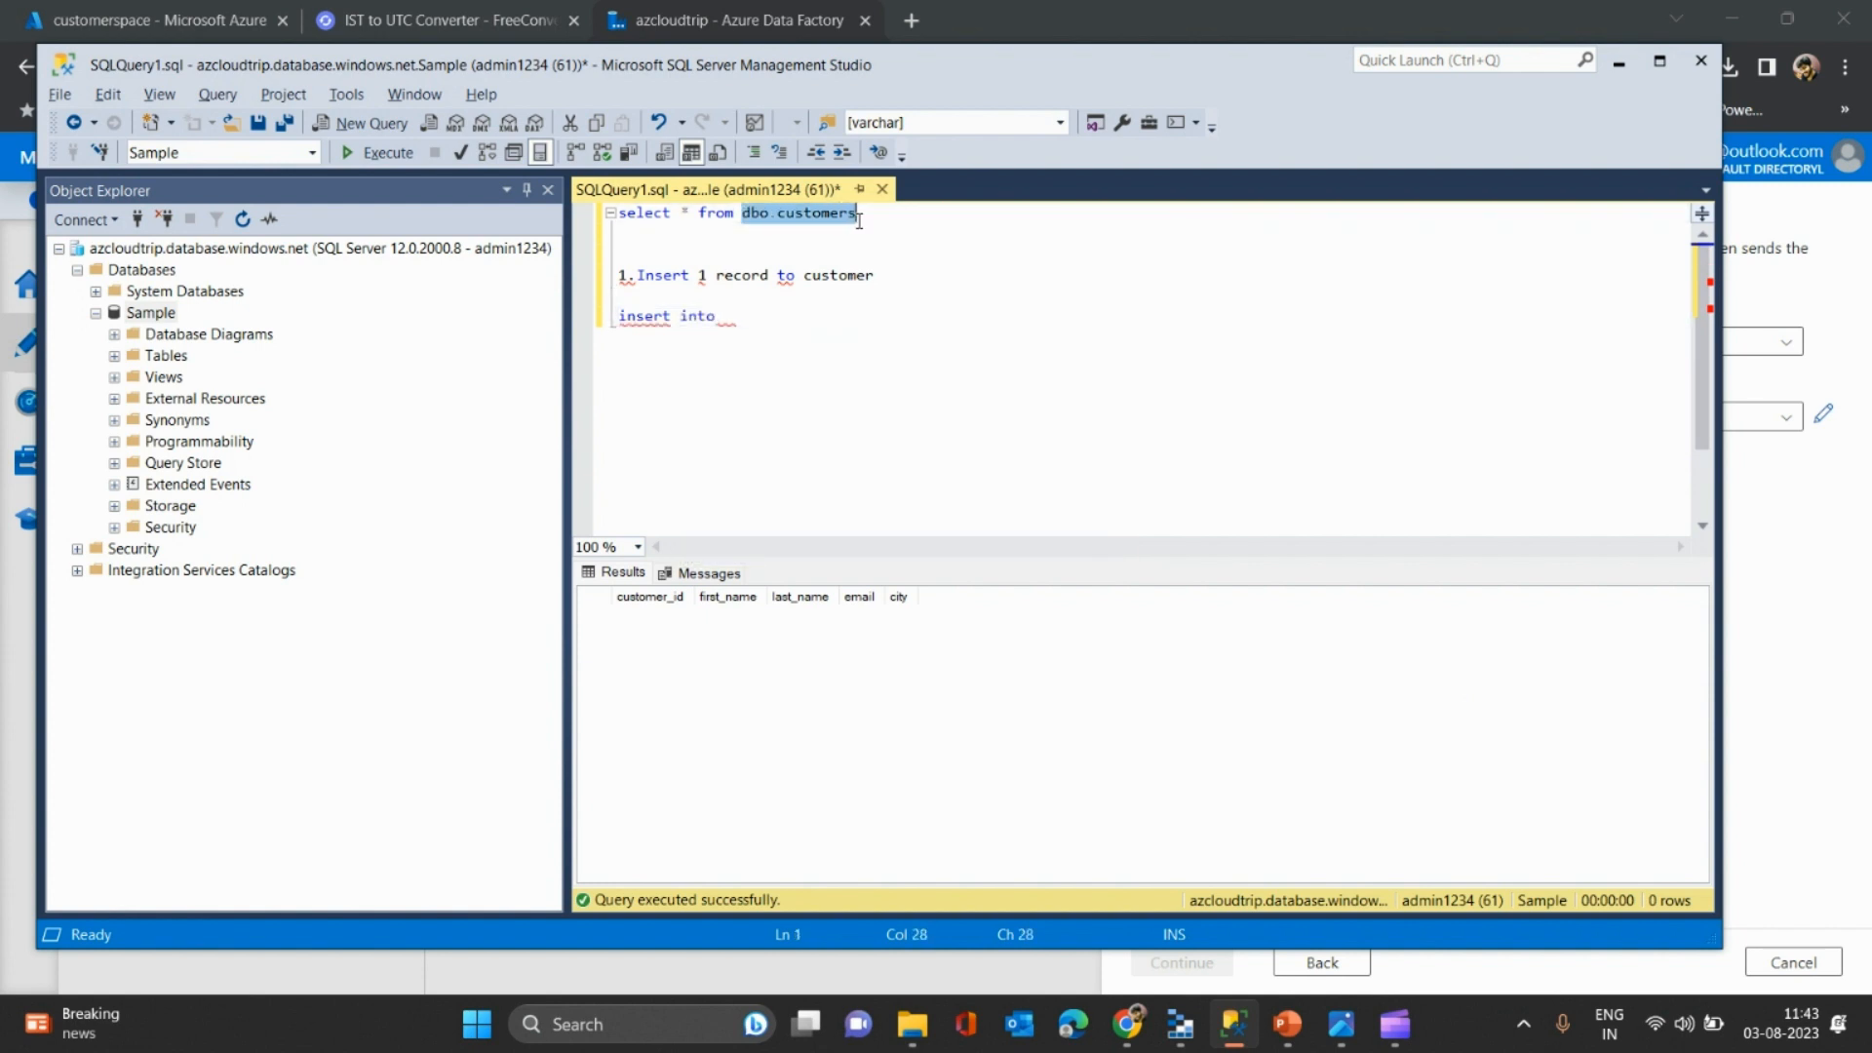
left_click(799, 309)
key("ctrl+v")
key("Return")
type("s")
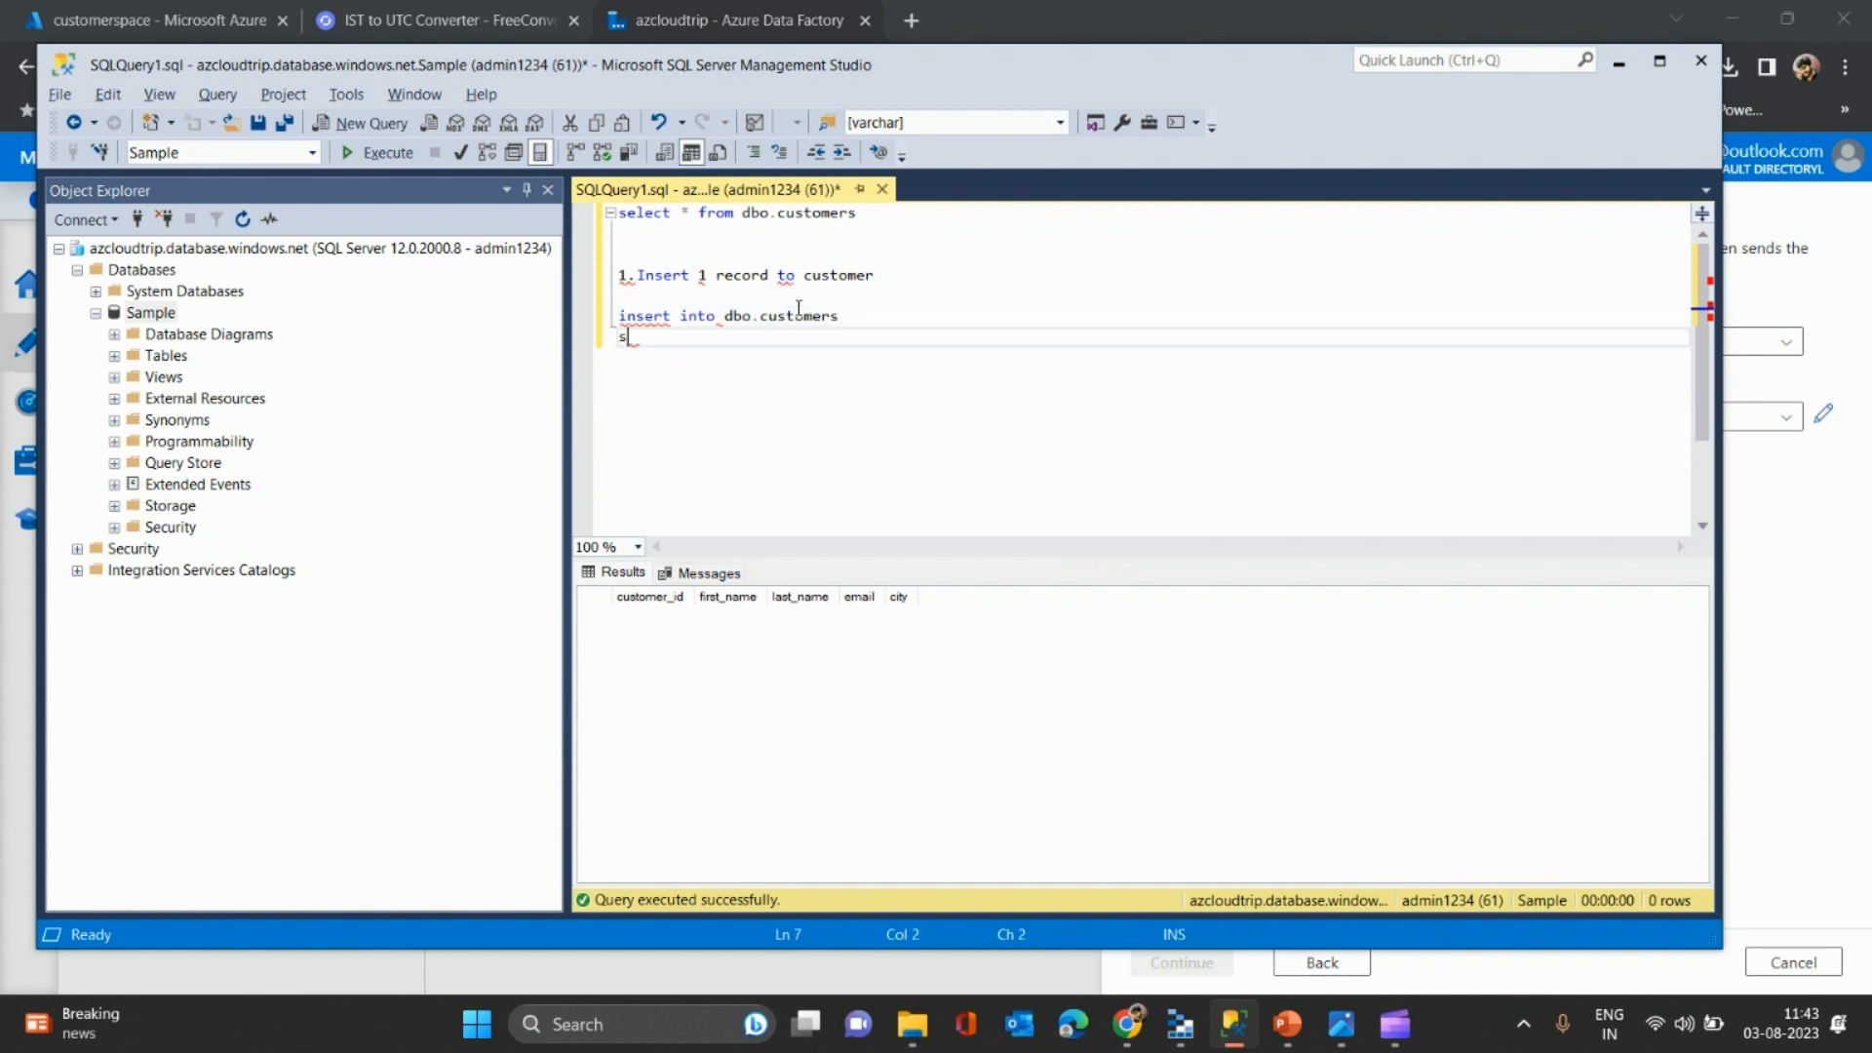
type("elect 1,'mani','kmu")
key("BackSpace")
key("BackSpace")
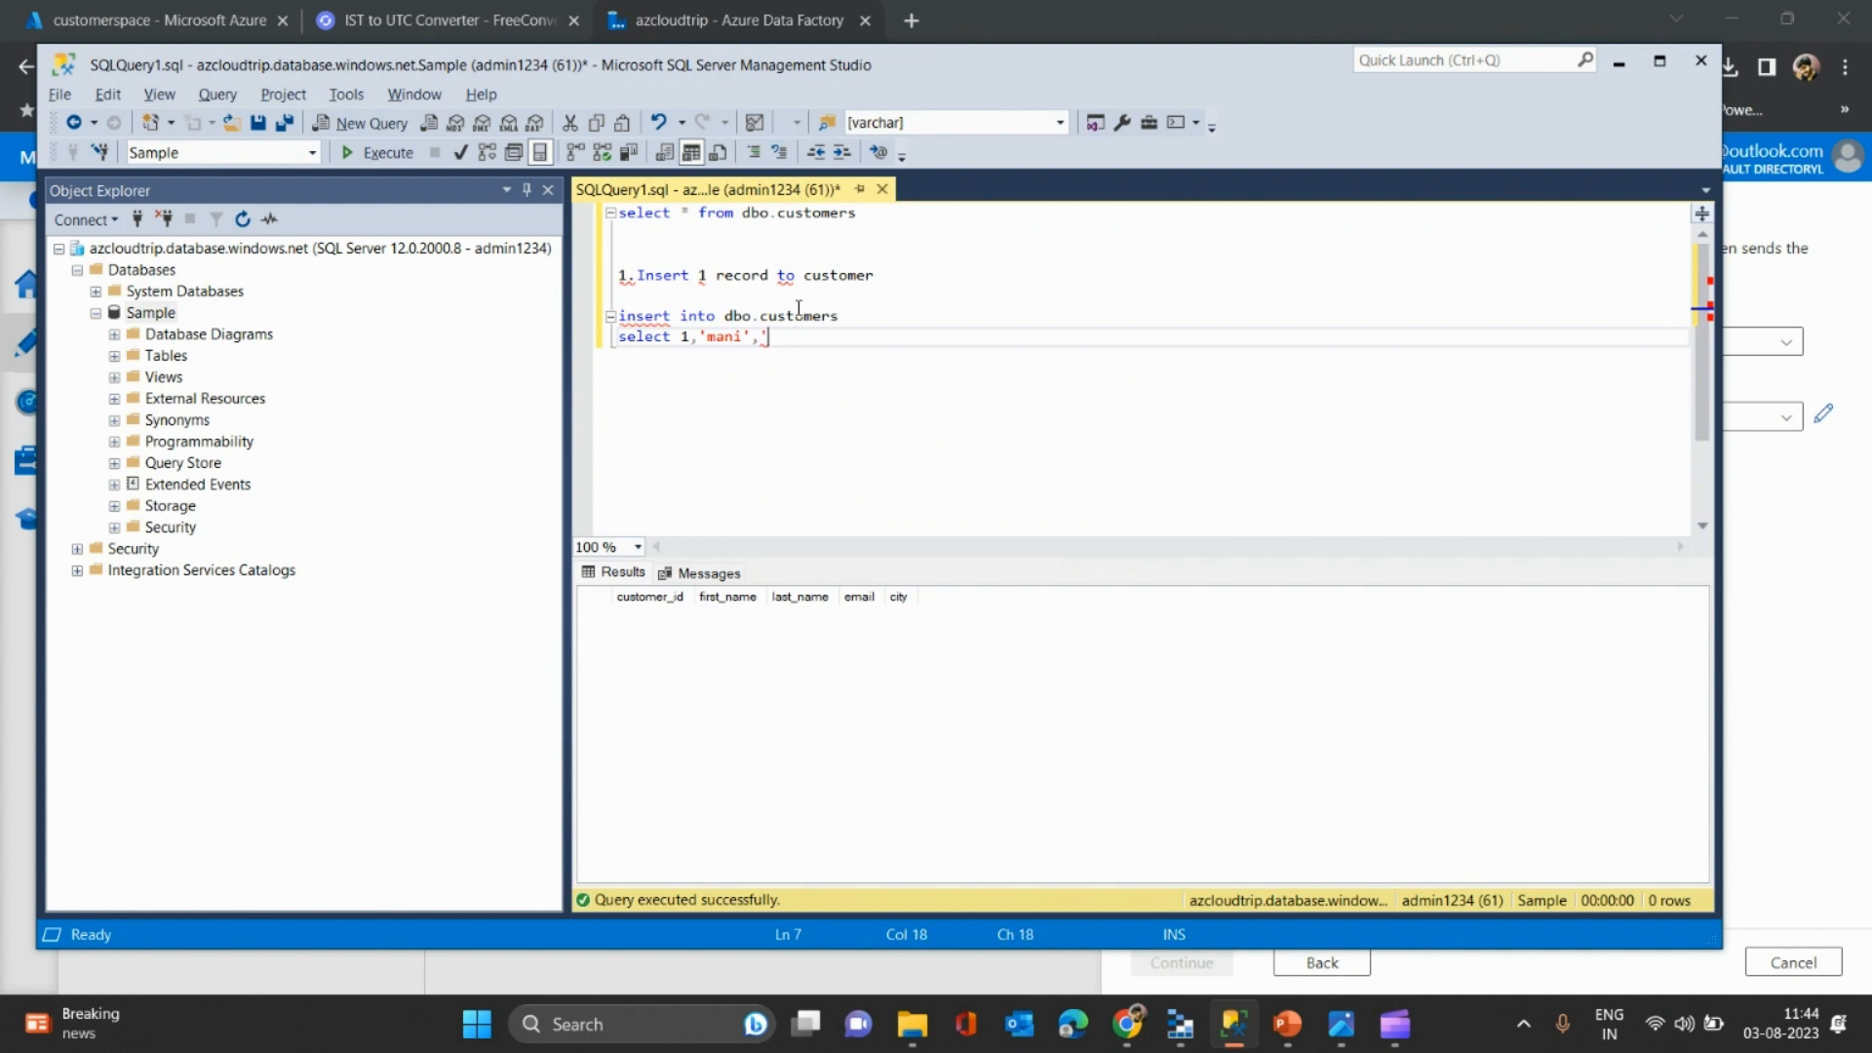
key("BackSpace")
type("null")
type("'chennai")
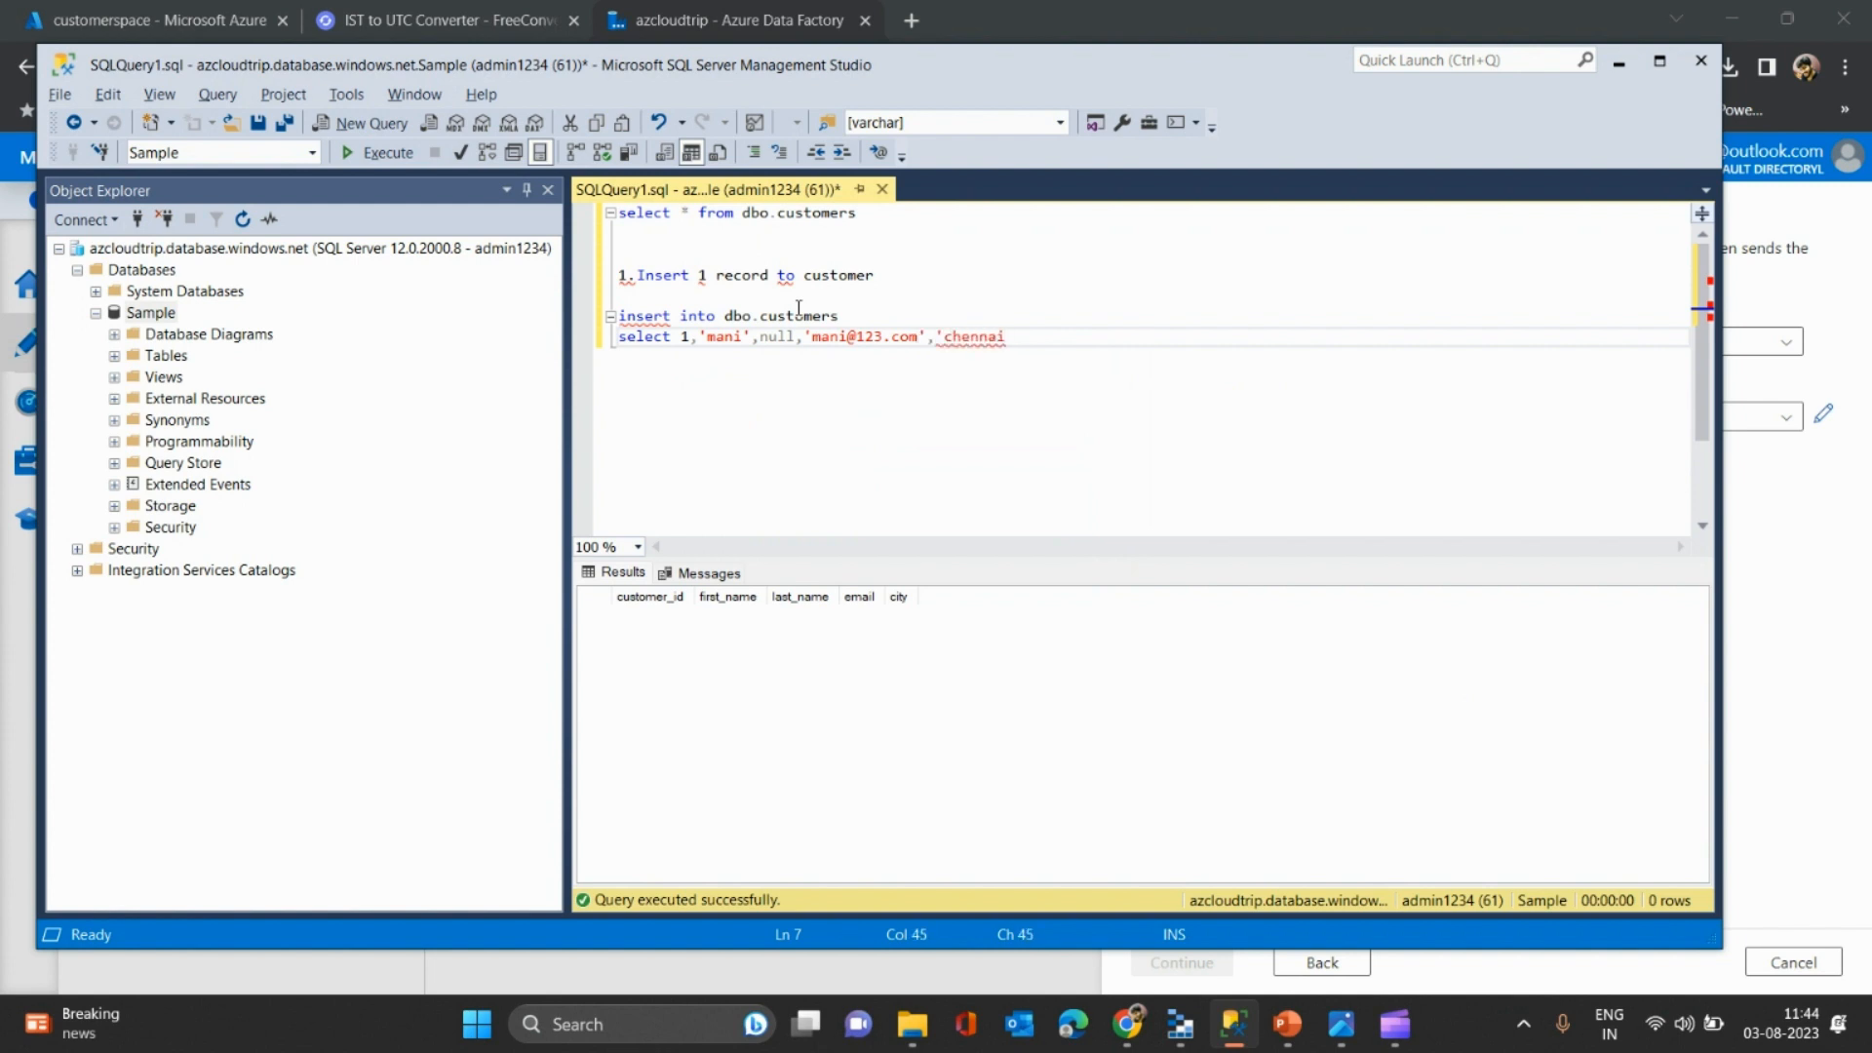
key("Return")
key("Return")
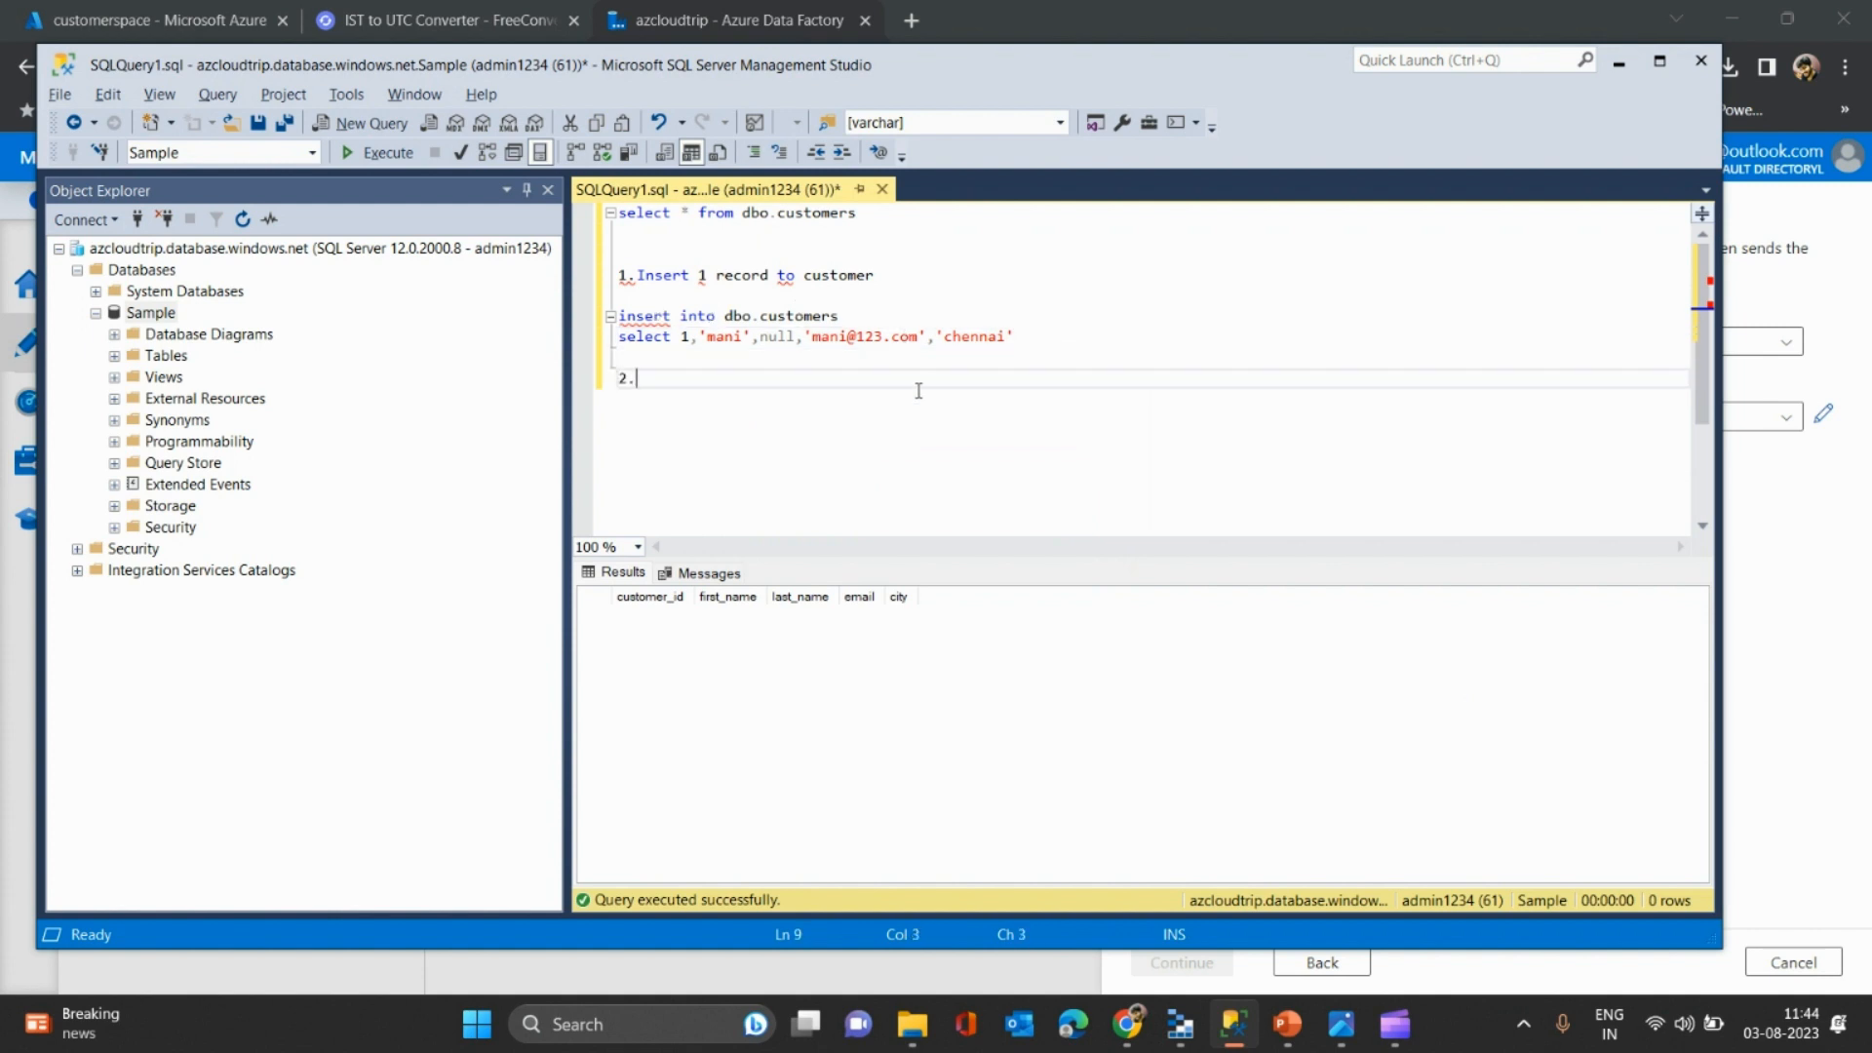
- Add a '2.Insert 1 record to customer' note and a copied insert with a different first name and e-mail
type("2.Insert 1 record to customer")
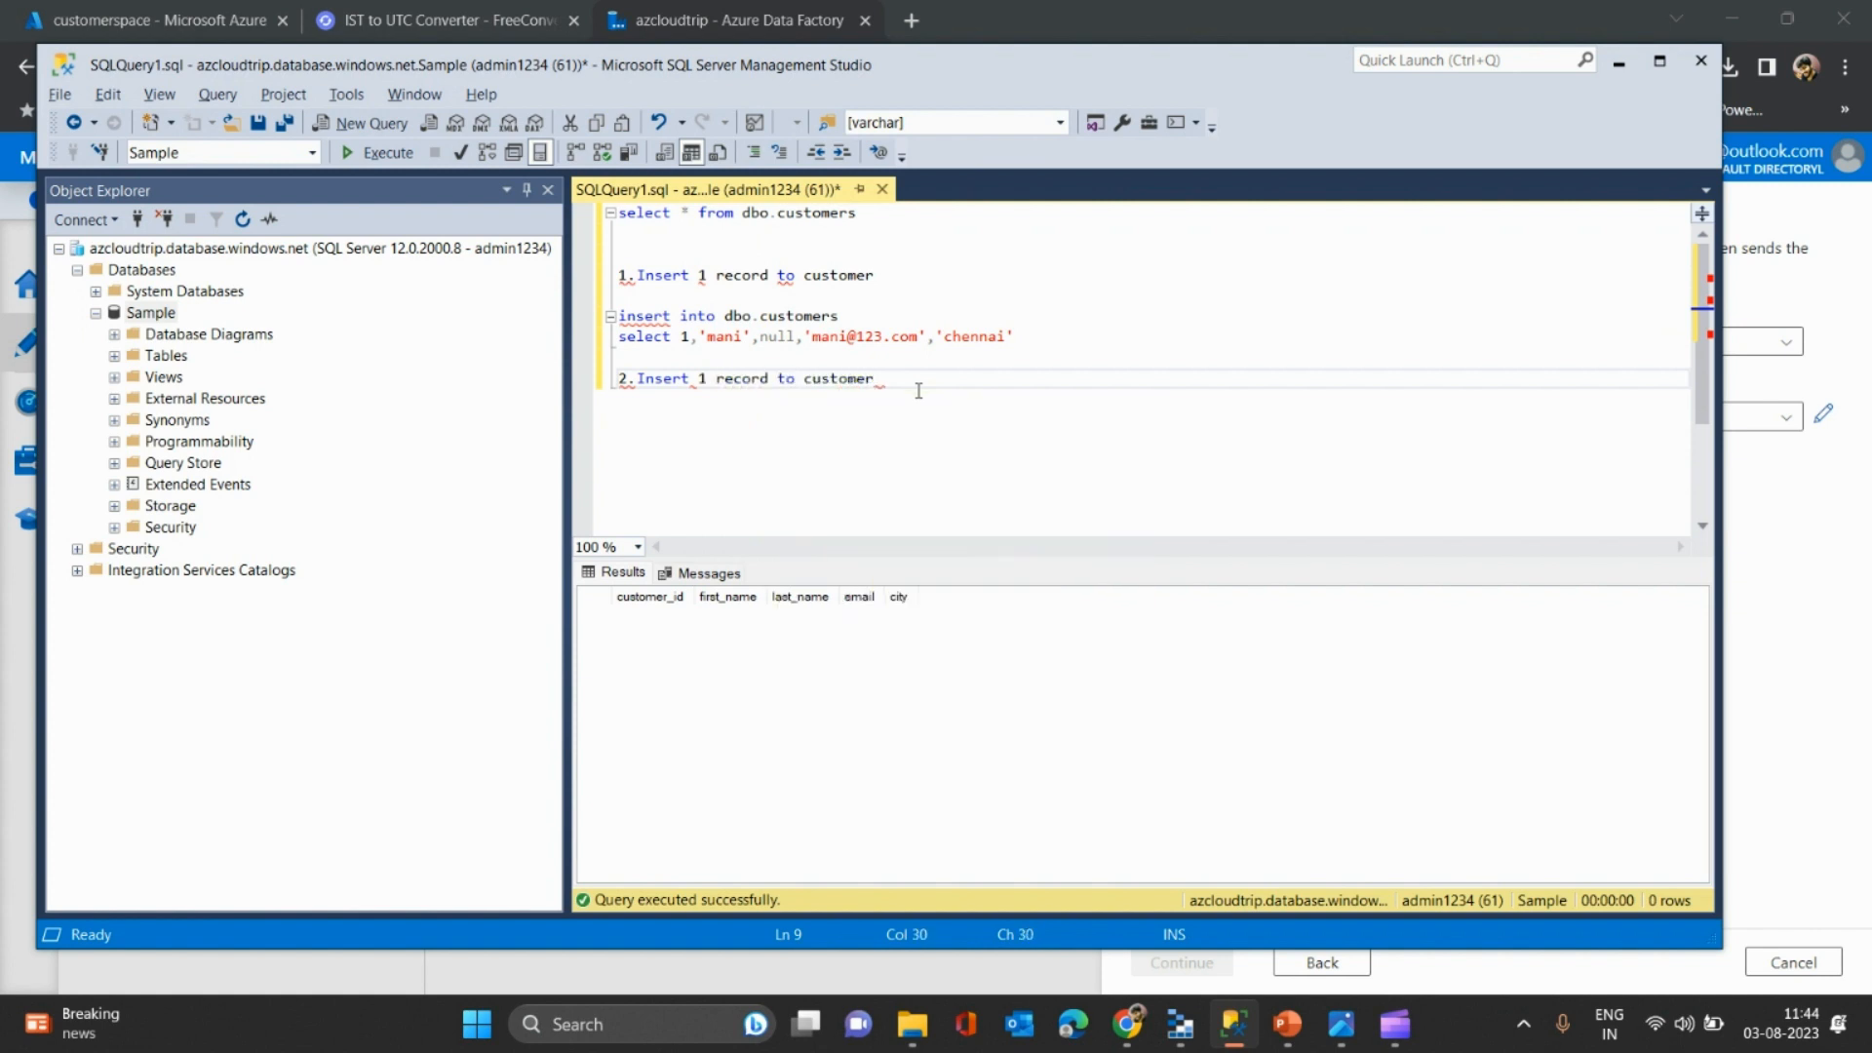
left_click(1044, 338)
left_click_drag(1043, 339, 618, 316)
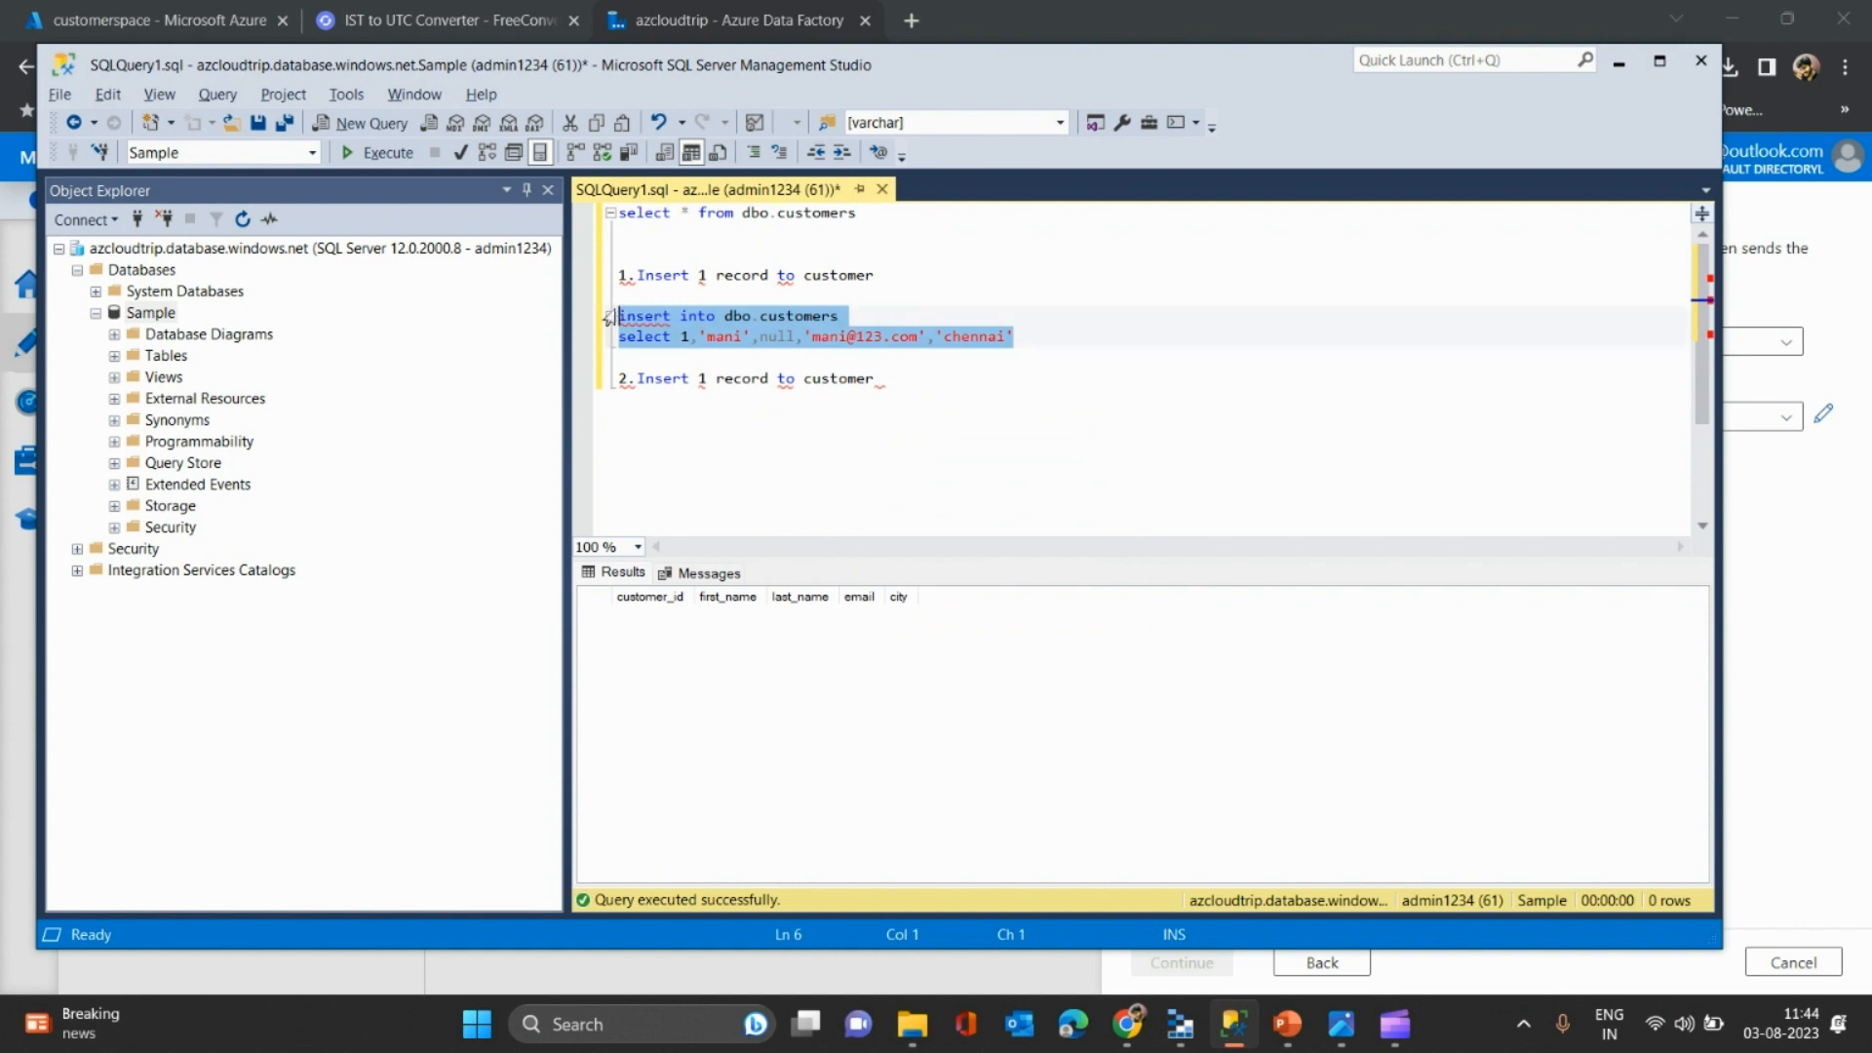
left_click(898, 377)
key("Return")
key("Return")
key("ctrl+v")
left_click(744, 441)
key("BackSpace")
key("BackSpace")
key("BackSpace")
key("BackSpace")
type("ram")
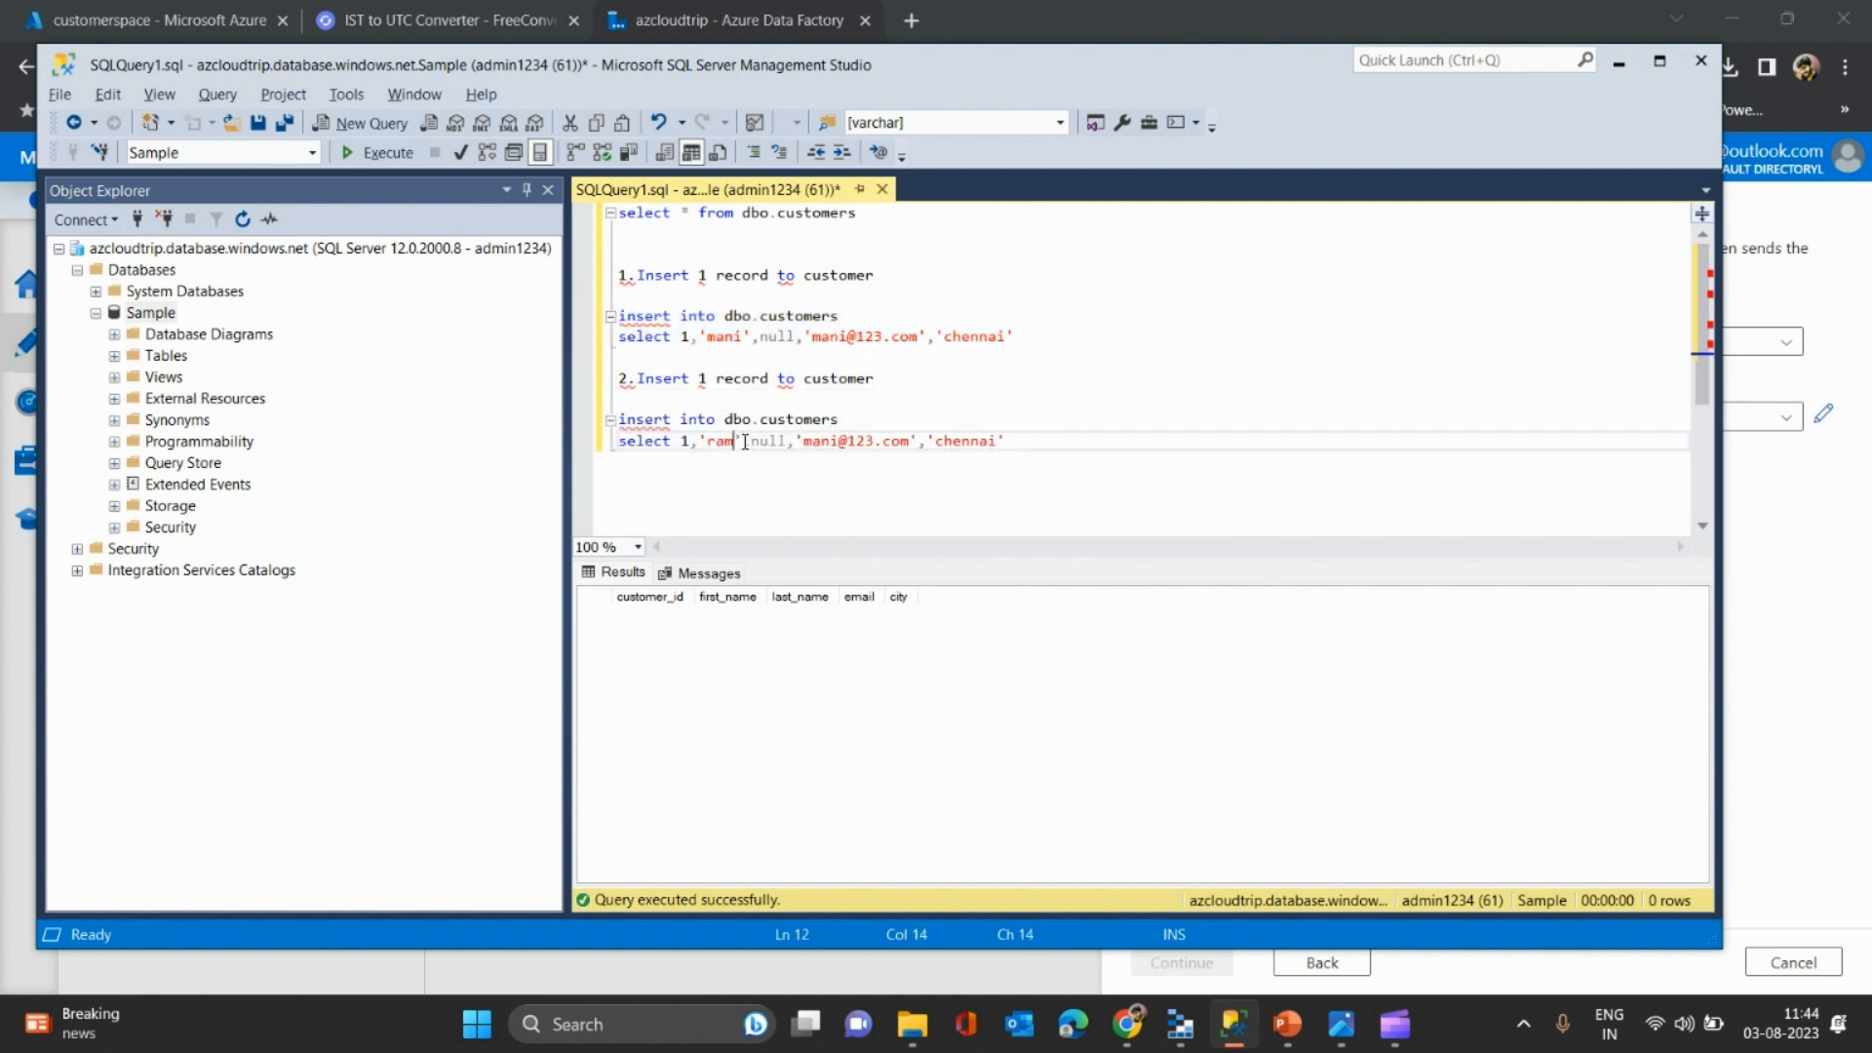
left_click(838, 441)
key("Left")
key("BackSpace")
key("BackSpace")
key("BackSpace")
key("BackSpace")
type("ram")
left_click(662, 24)
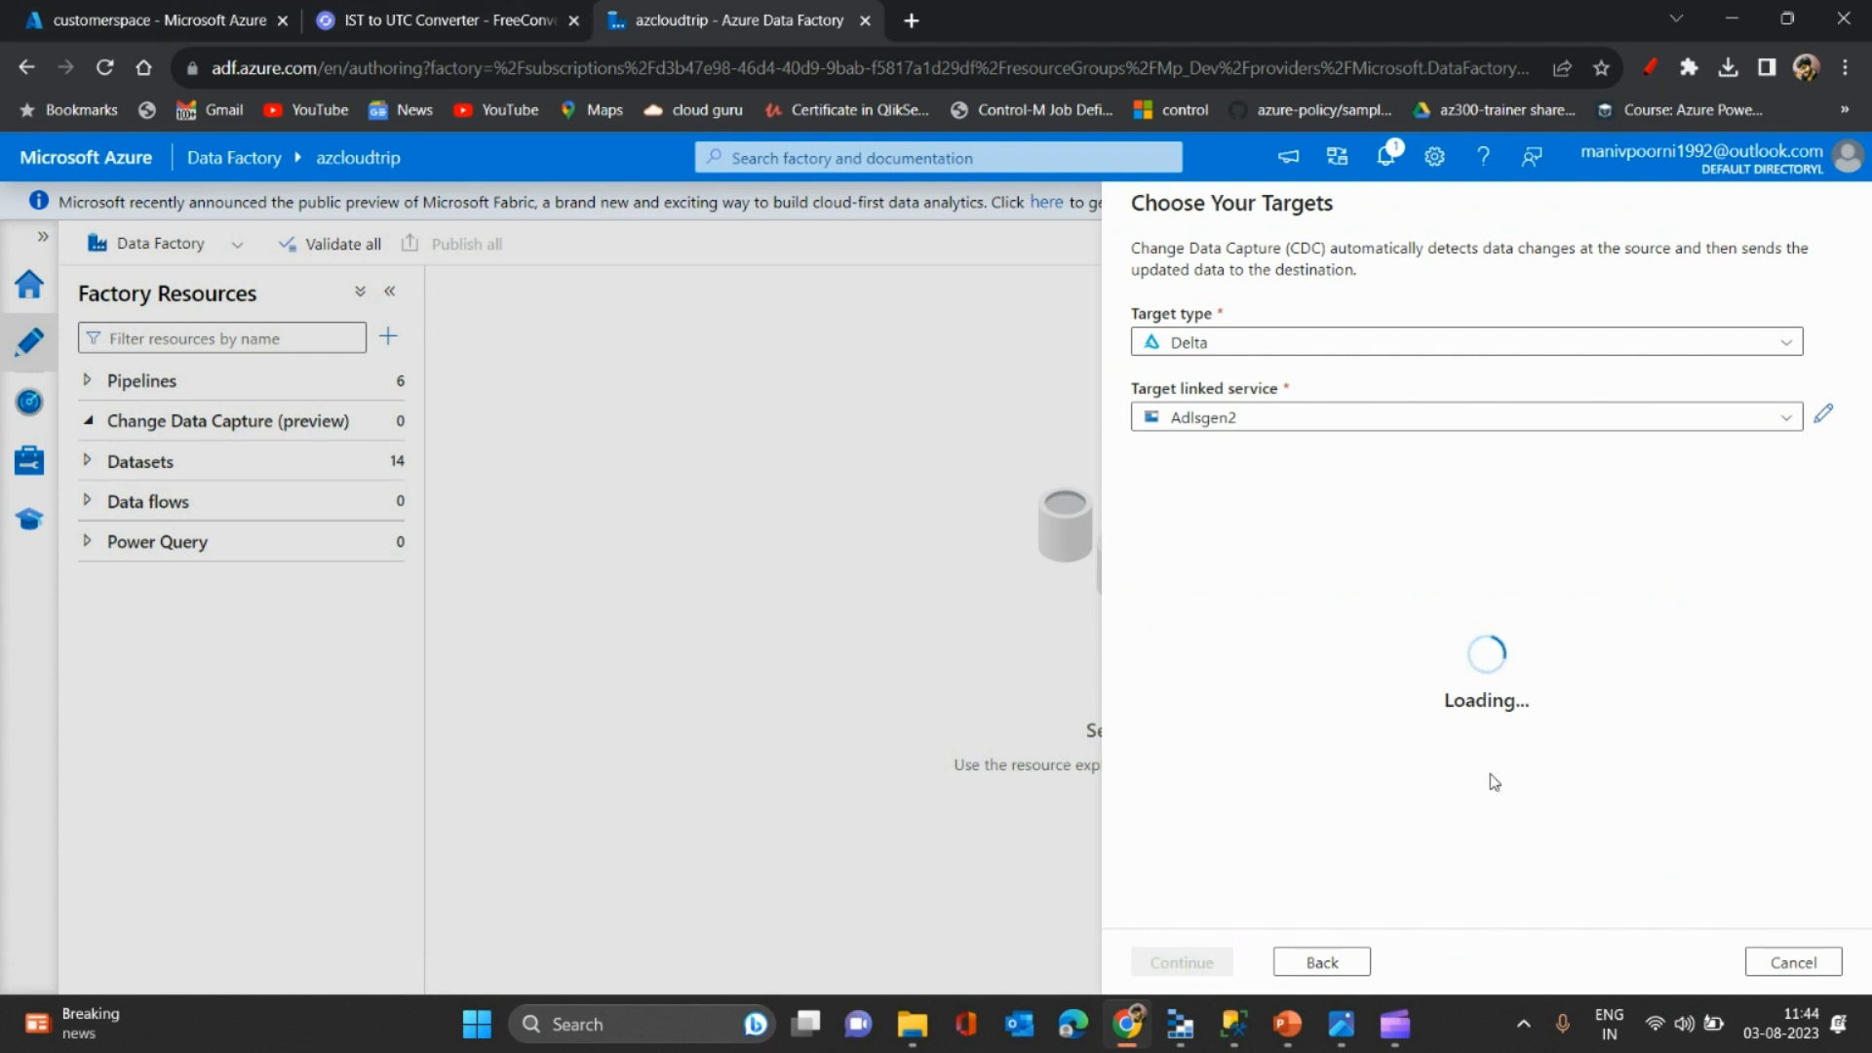
- Step back to the sources, return to the targets and choose Delta as the target type
left_click(1319, 961)
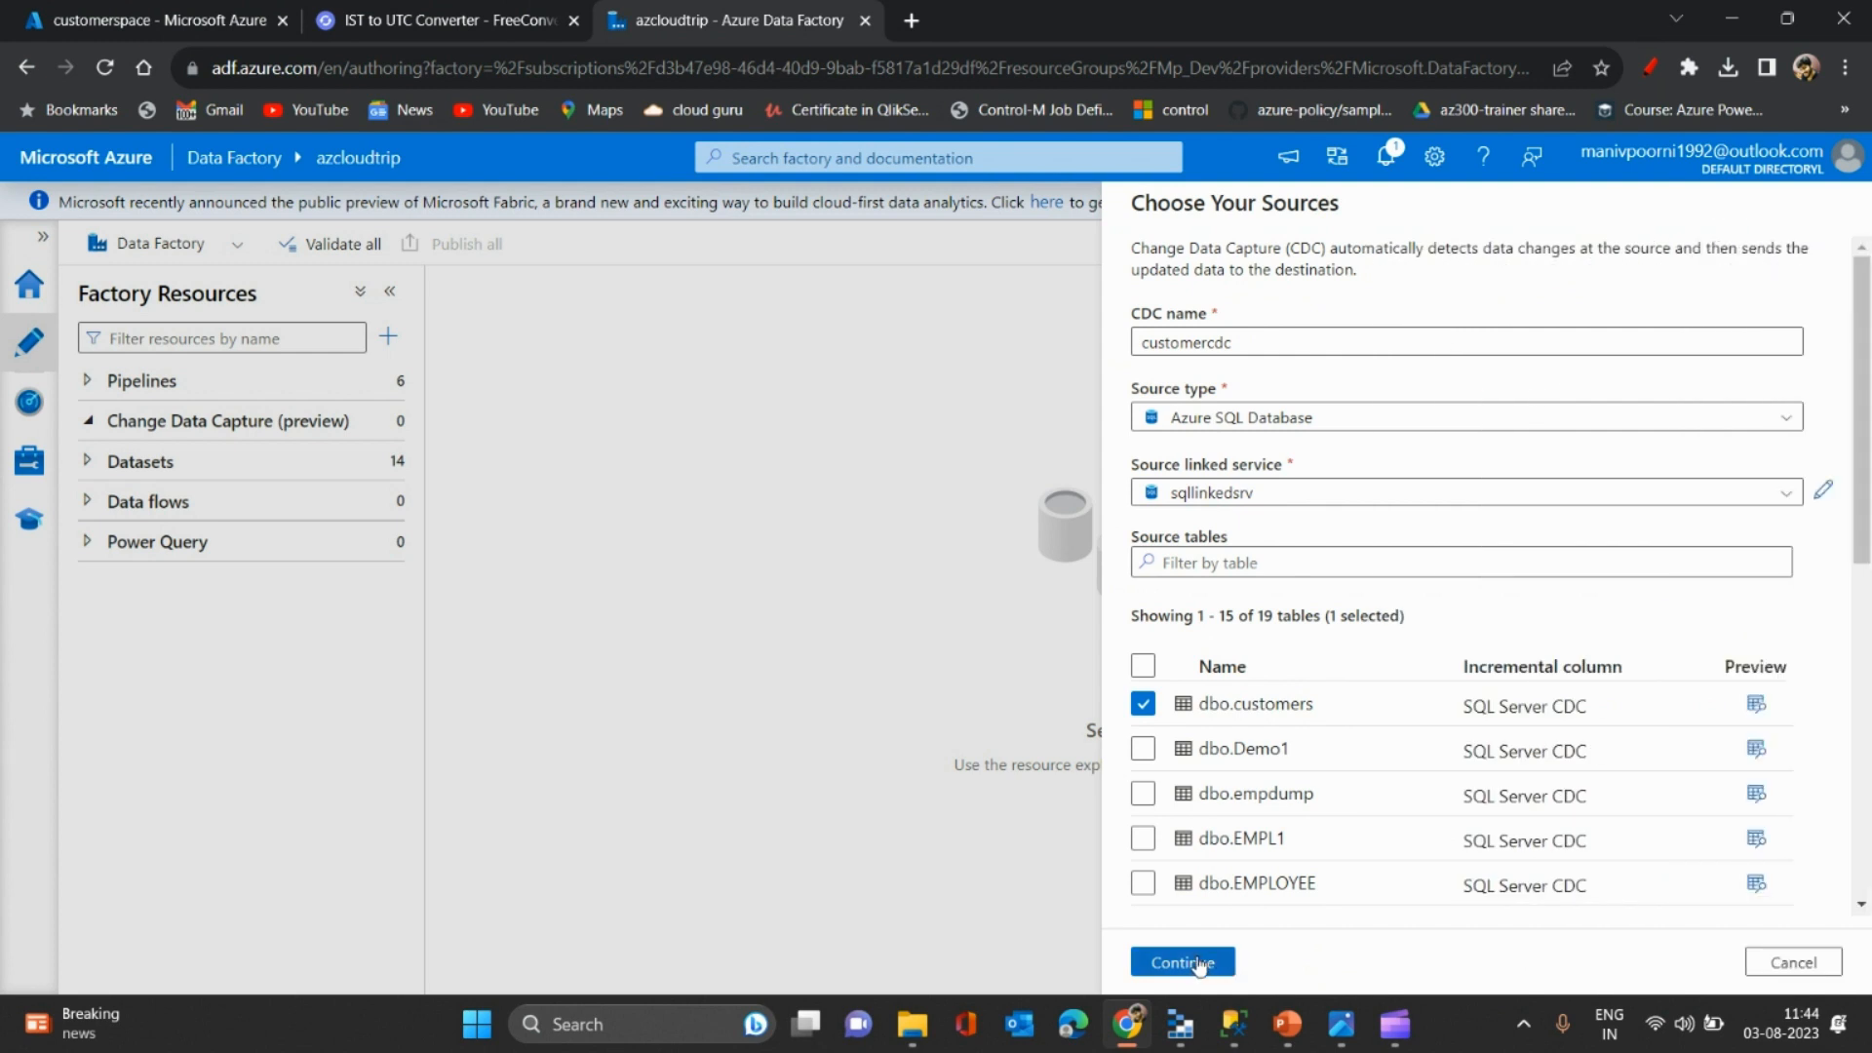
scroll(1279, 907, "down", 6)
scroll(1279, 907, "up", 5)
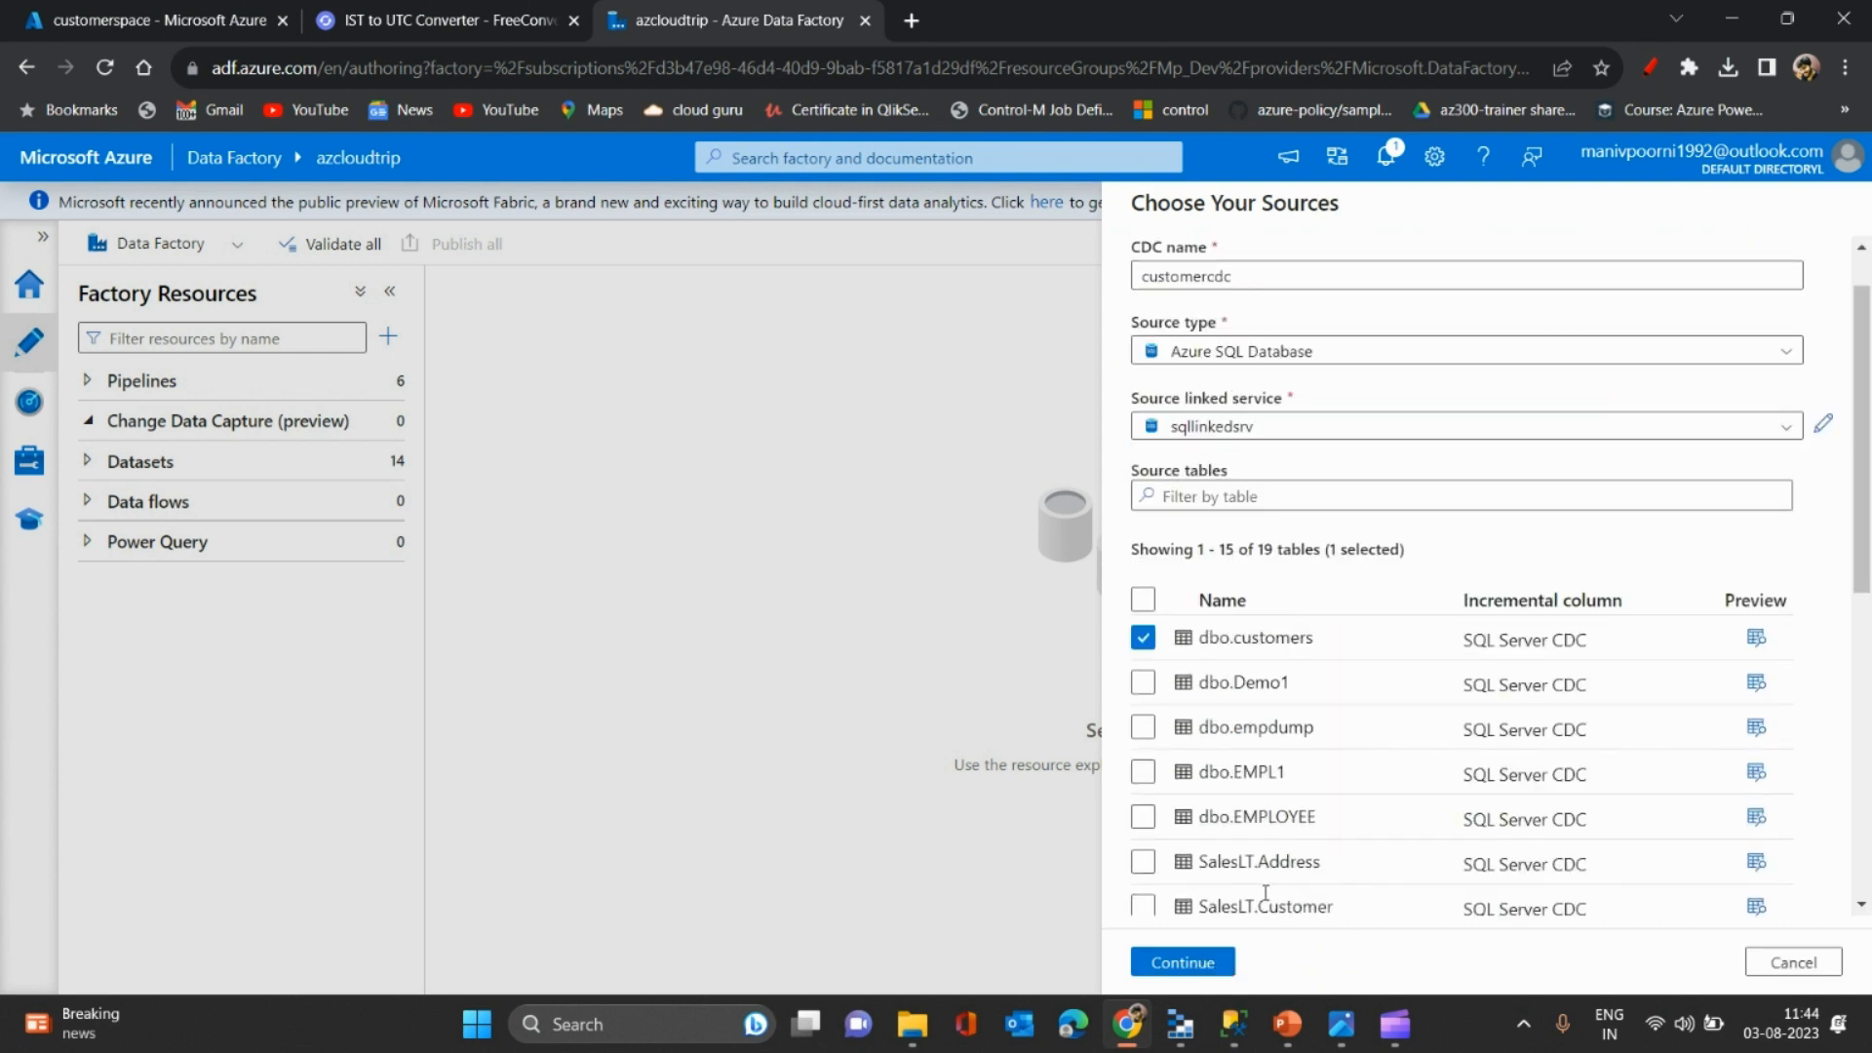
left_click(1197, 959)
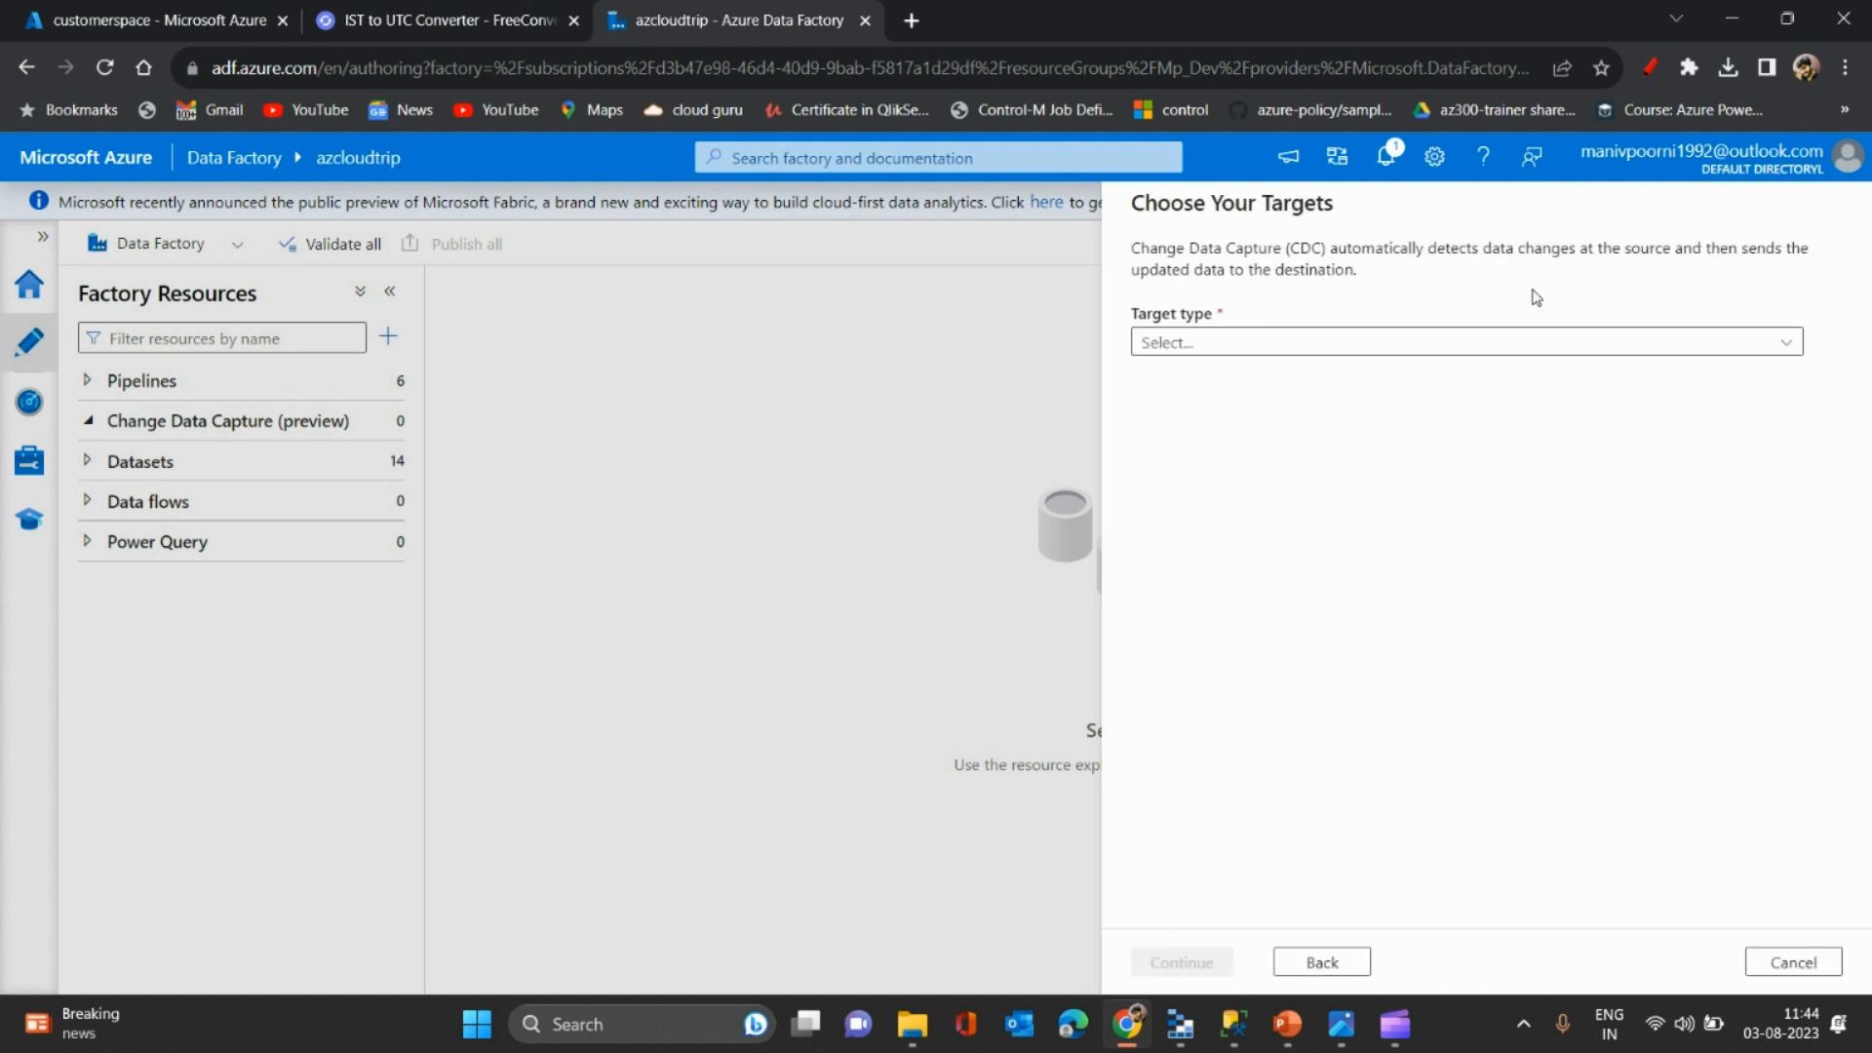
left_click(1534, 342)
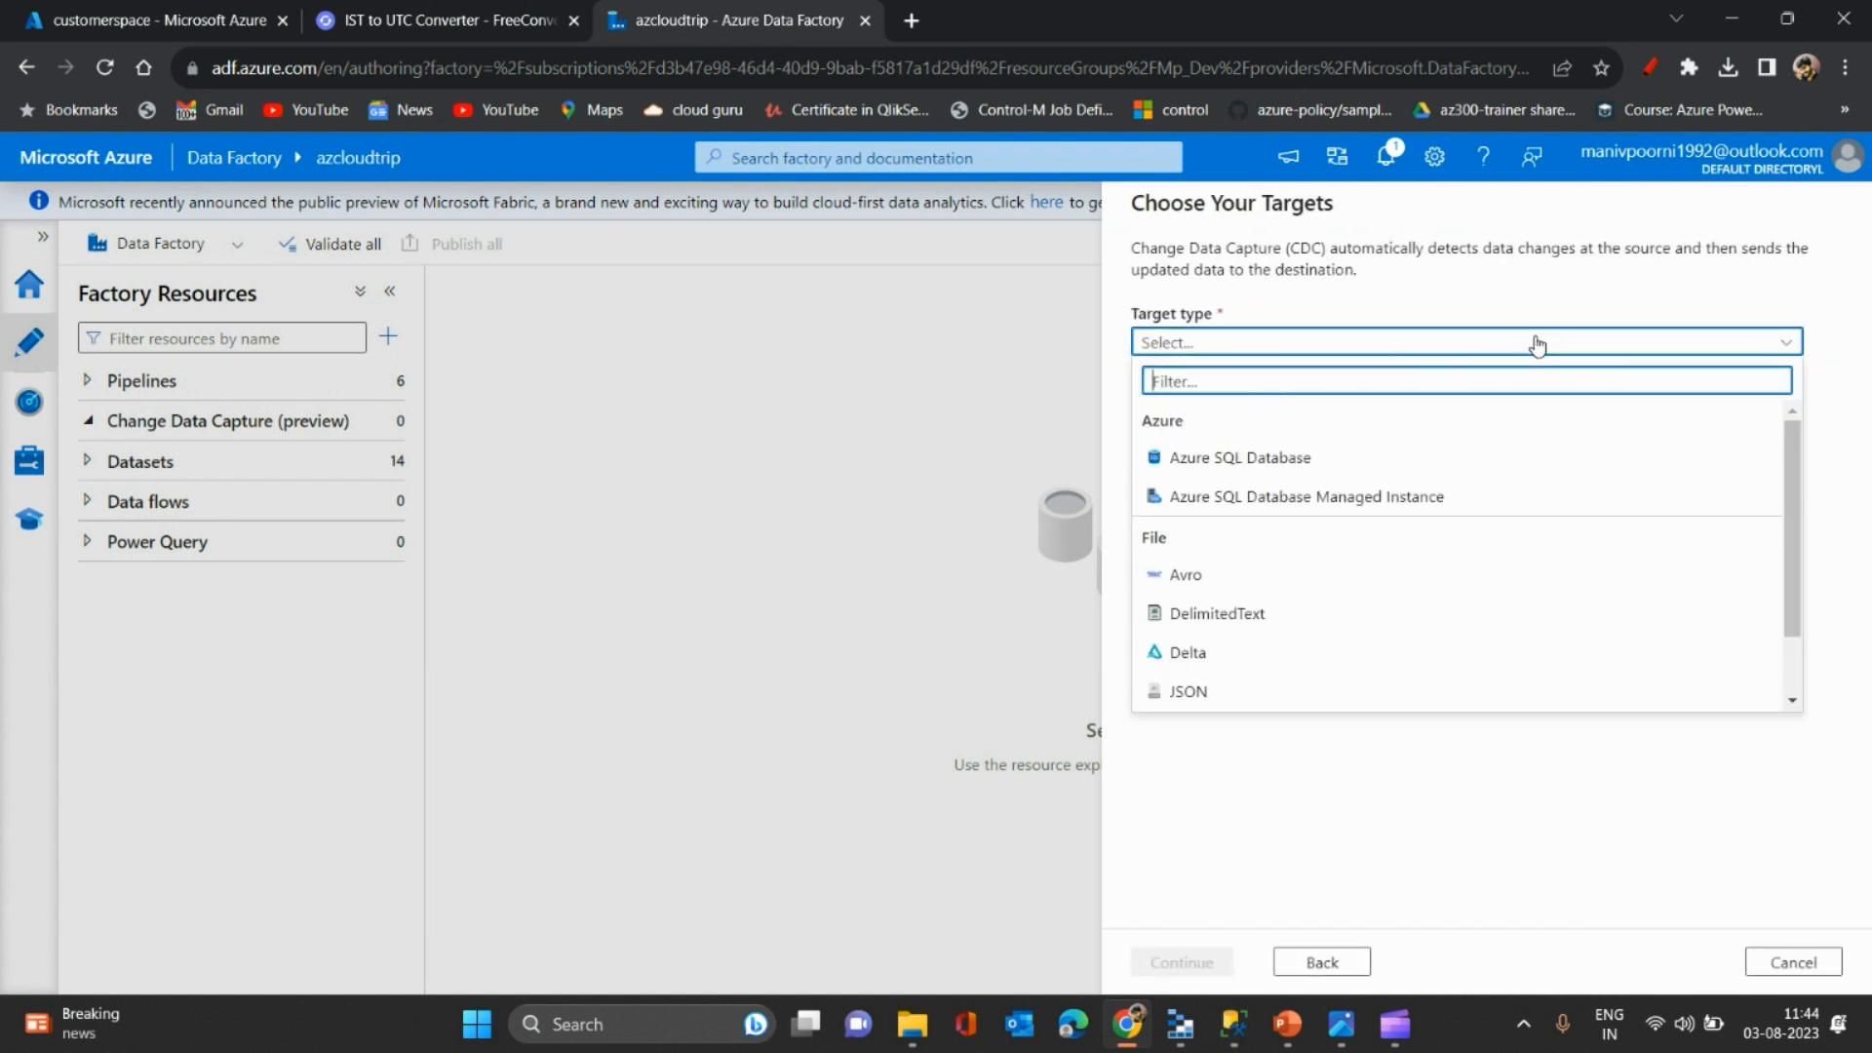
left_click(1173, 651)
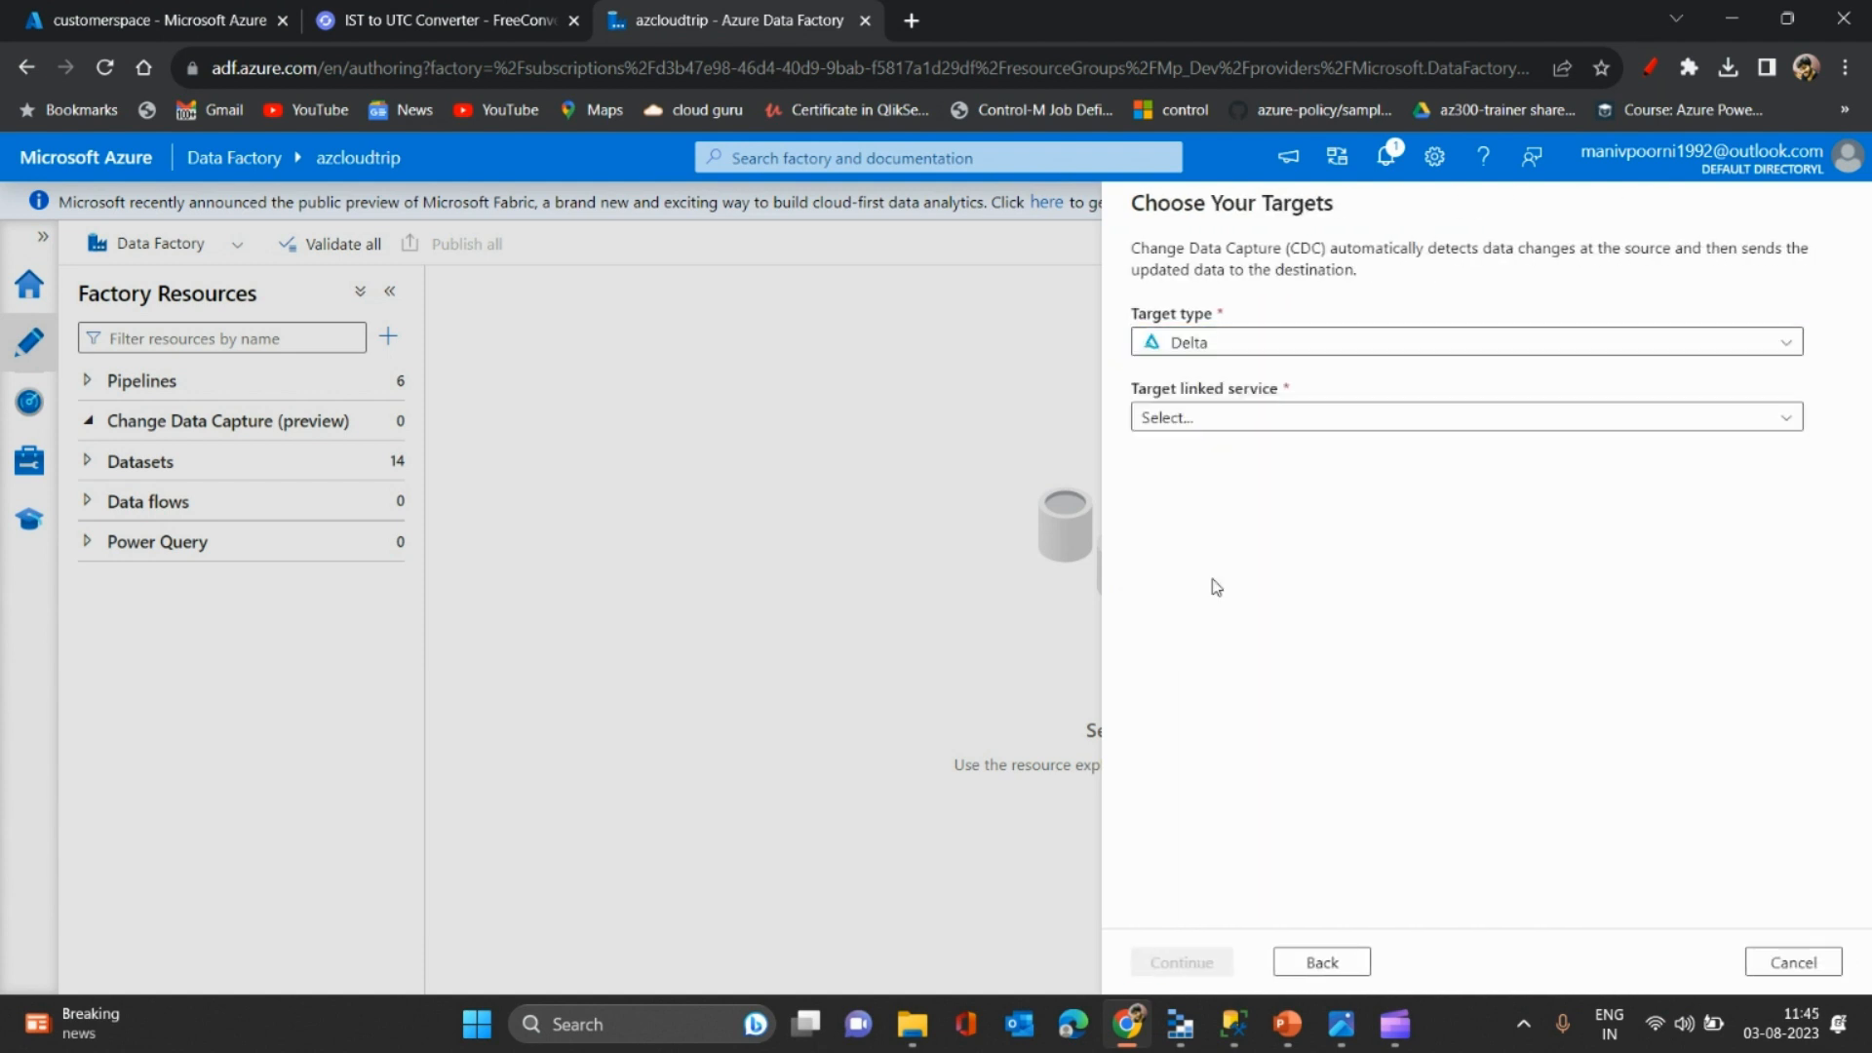
- Create linkedService3 on the Free Trial subscription's azcloudtripadls account, testing the connection first
left_click(1434, 417)
left_click(1175, 536)
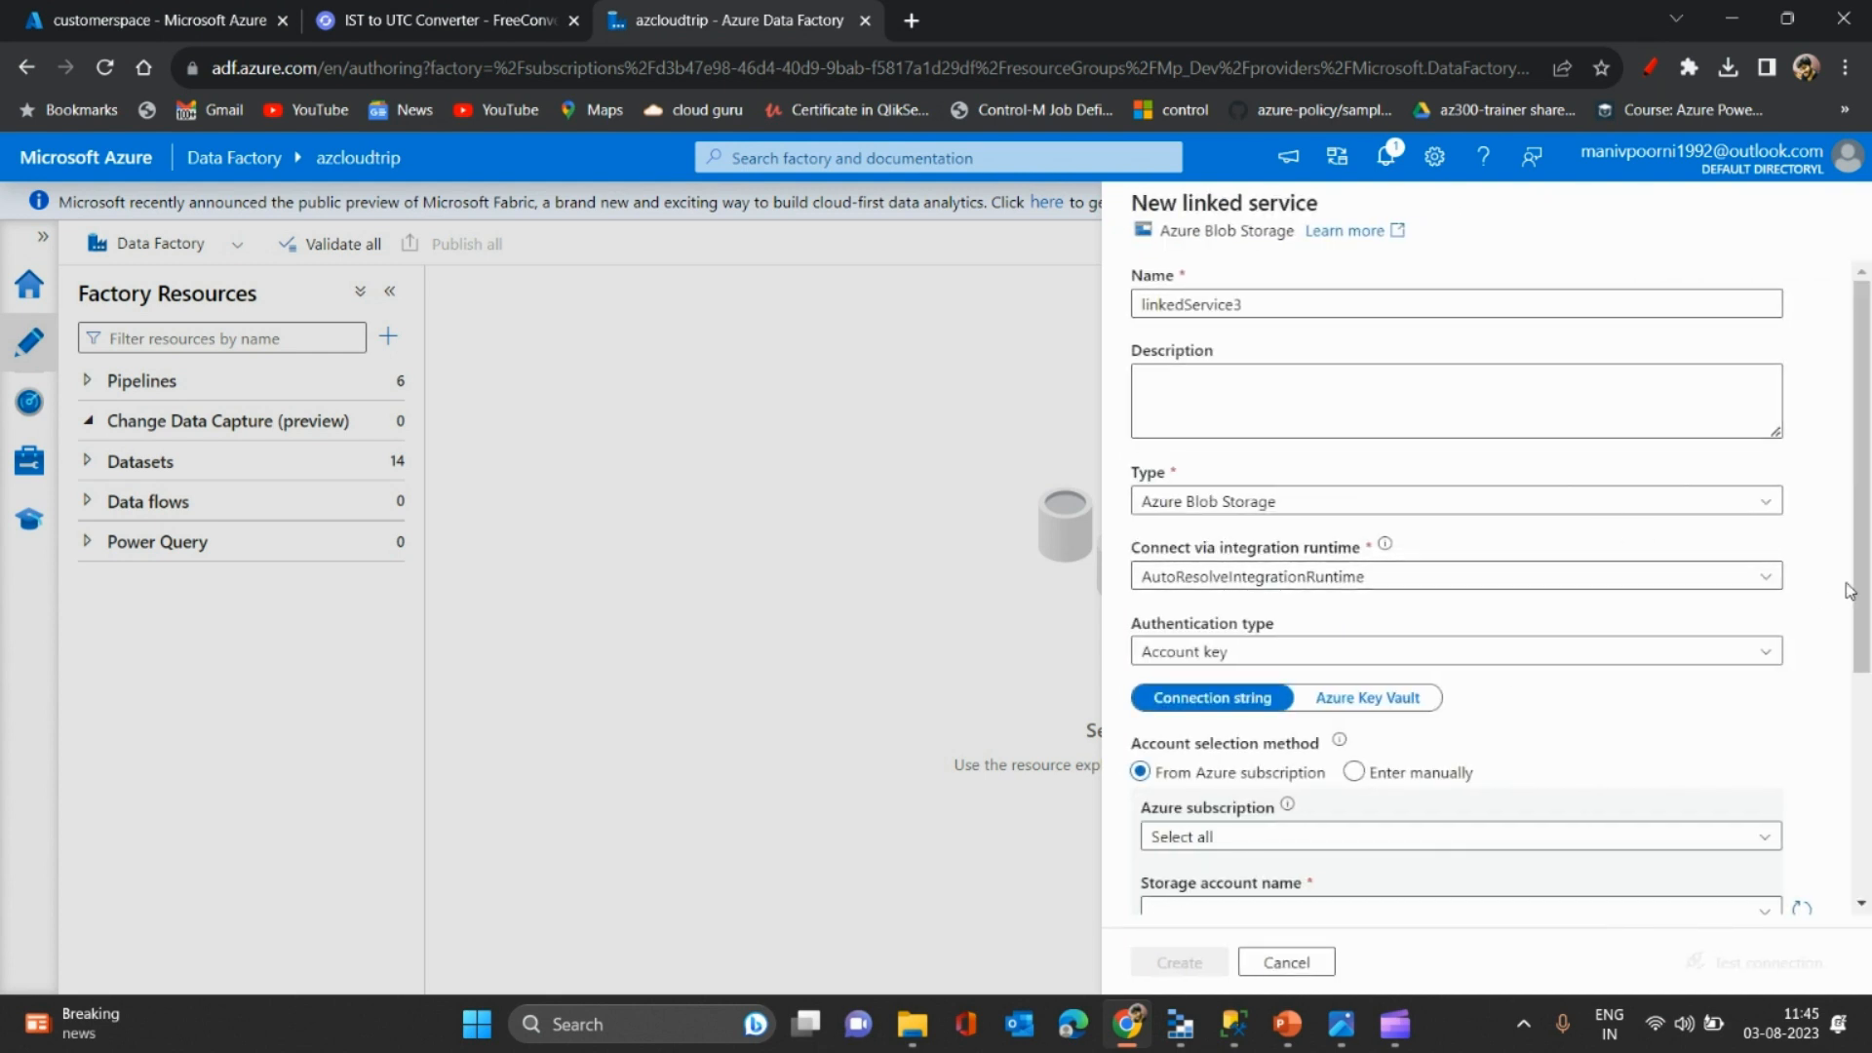
scroll(1868, 608, "down", 3)
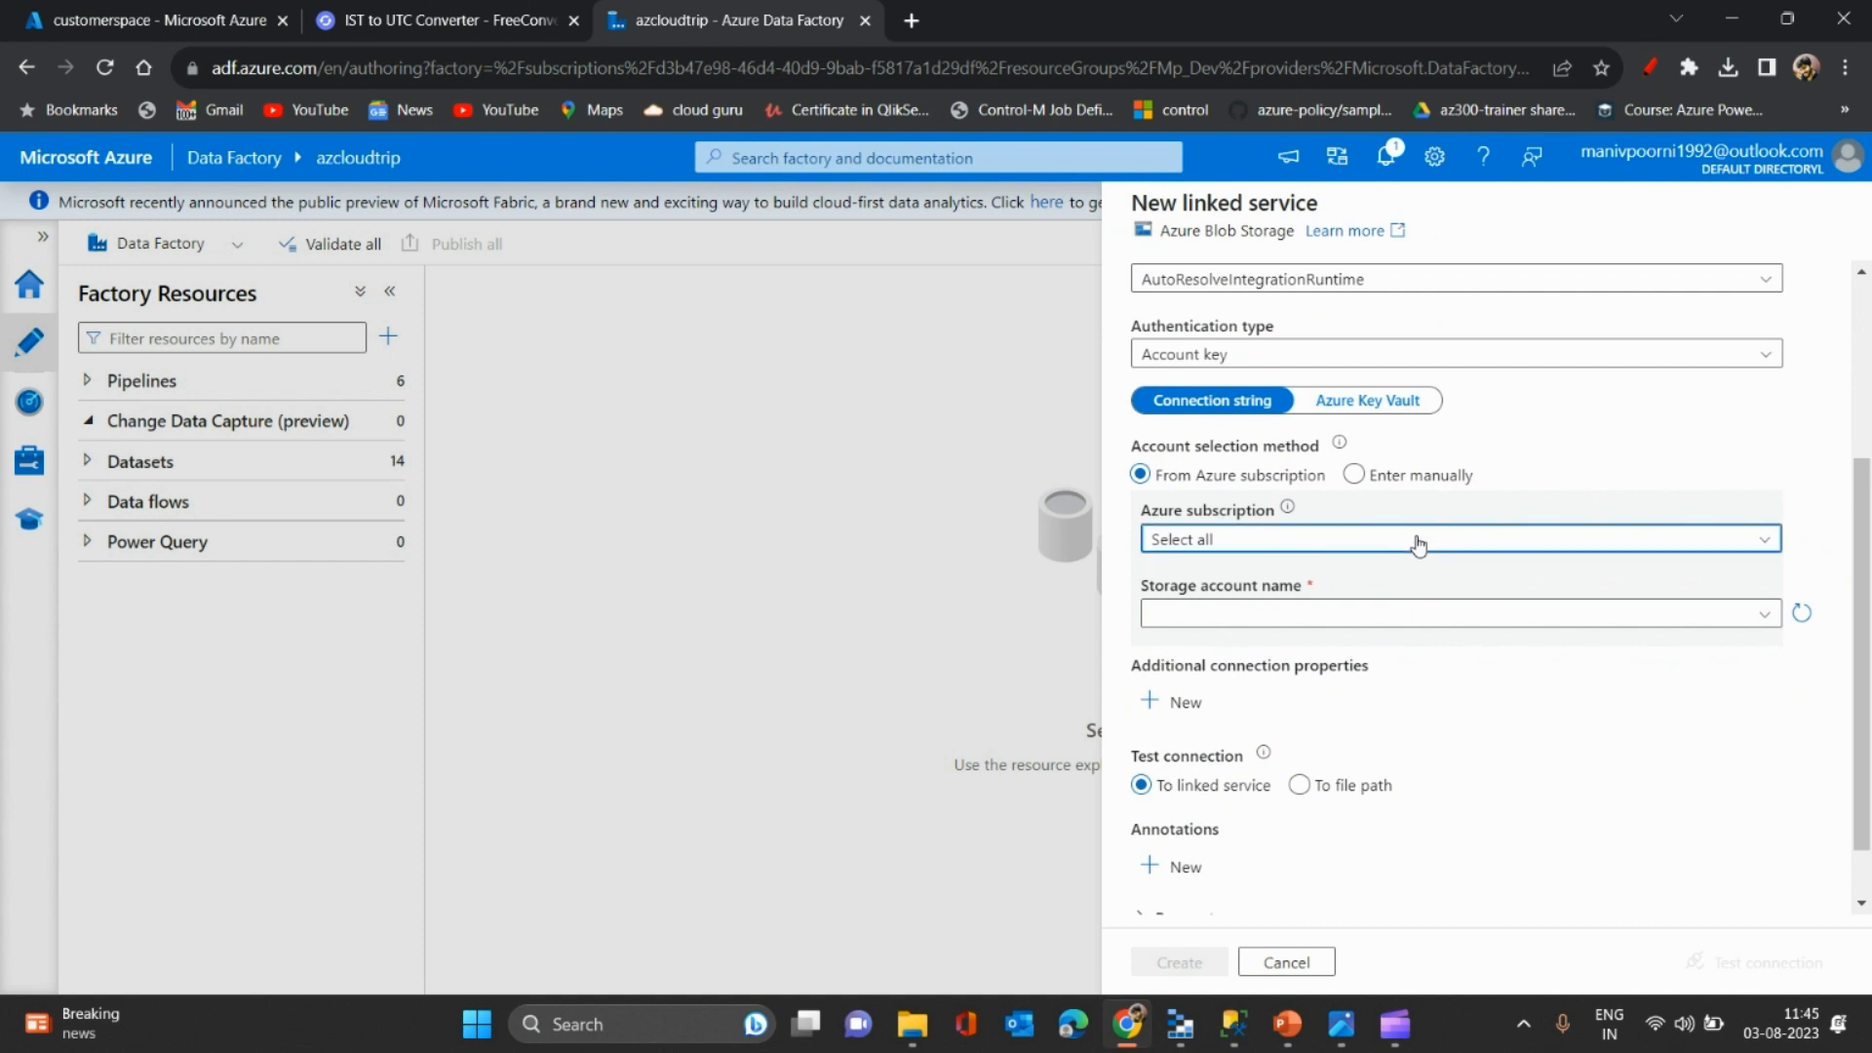
left_click(1443, 539)
left_click(1232, 624)
left_click(1347, 624)
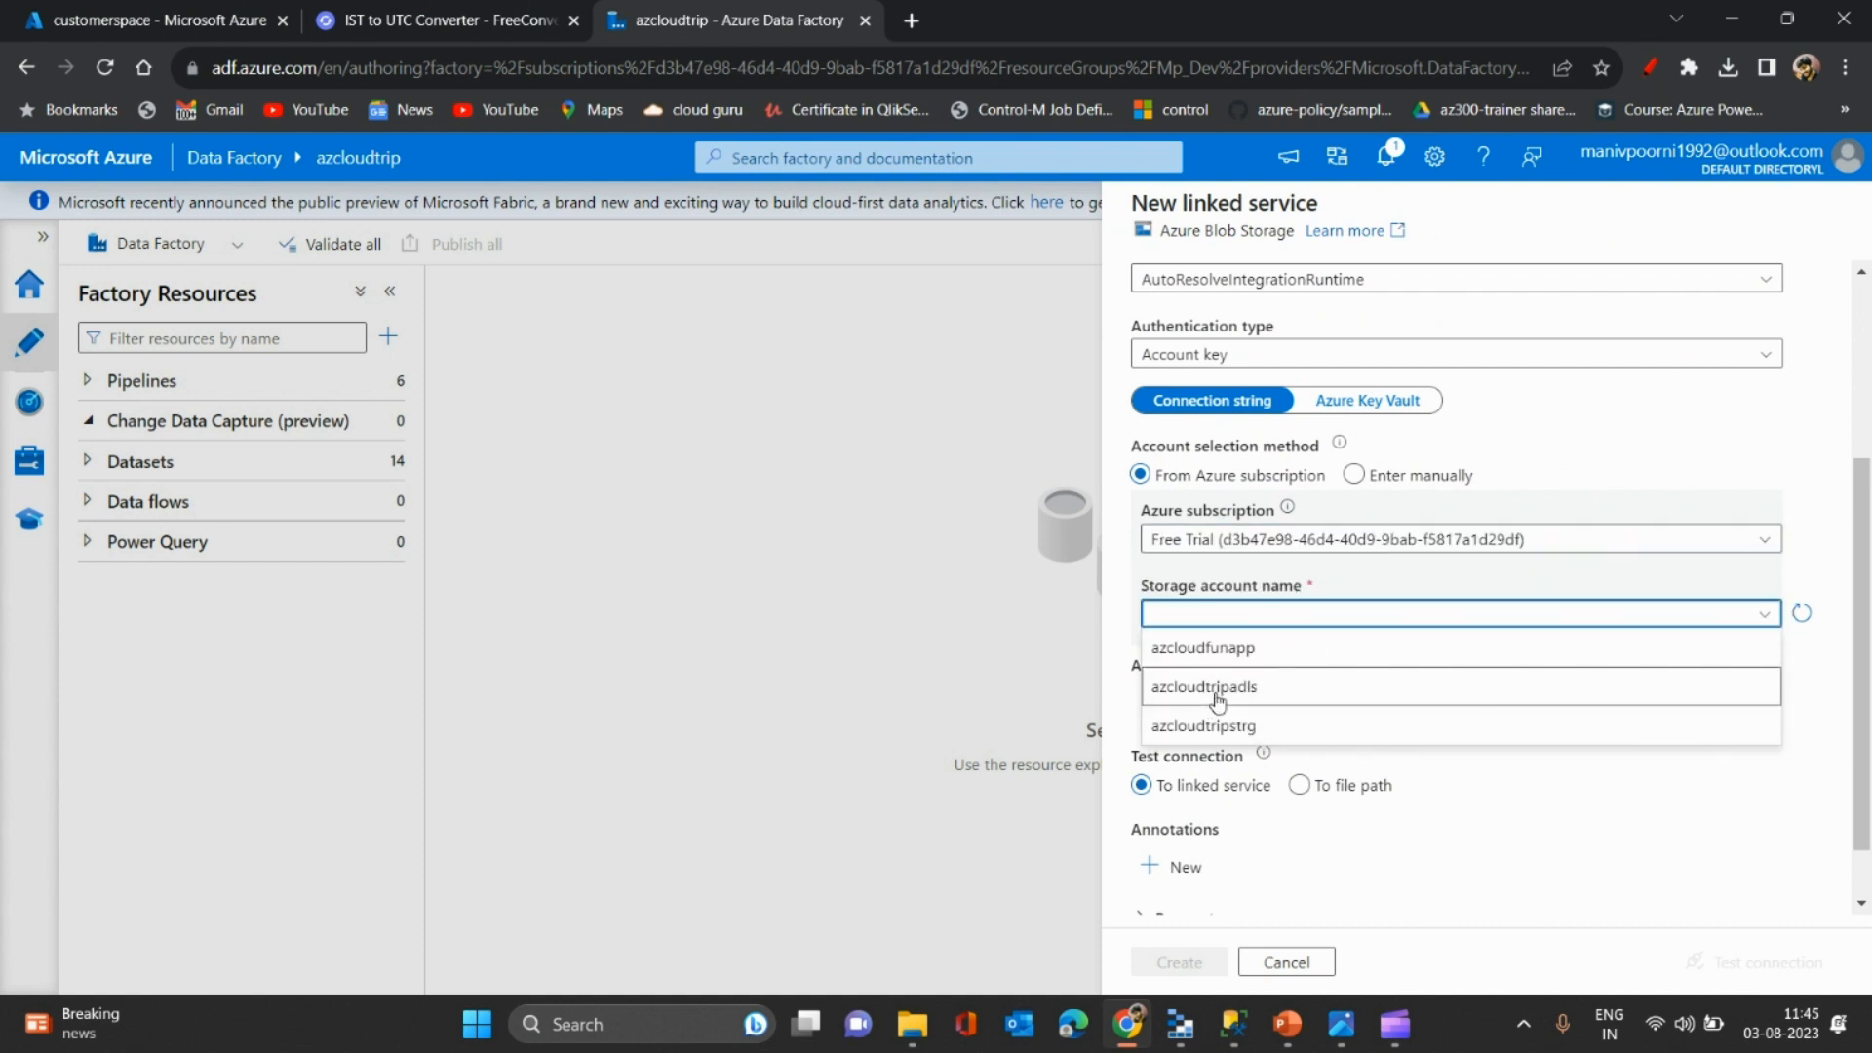
left_click(1326, 685)
left_click_drag(1863, 716, 1855, 887)
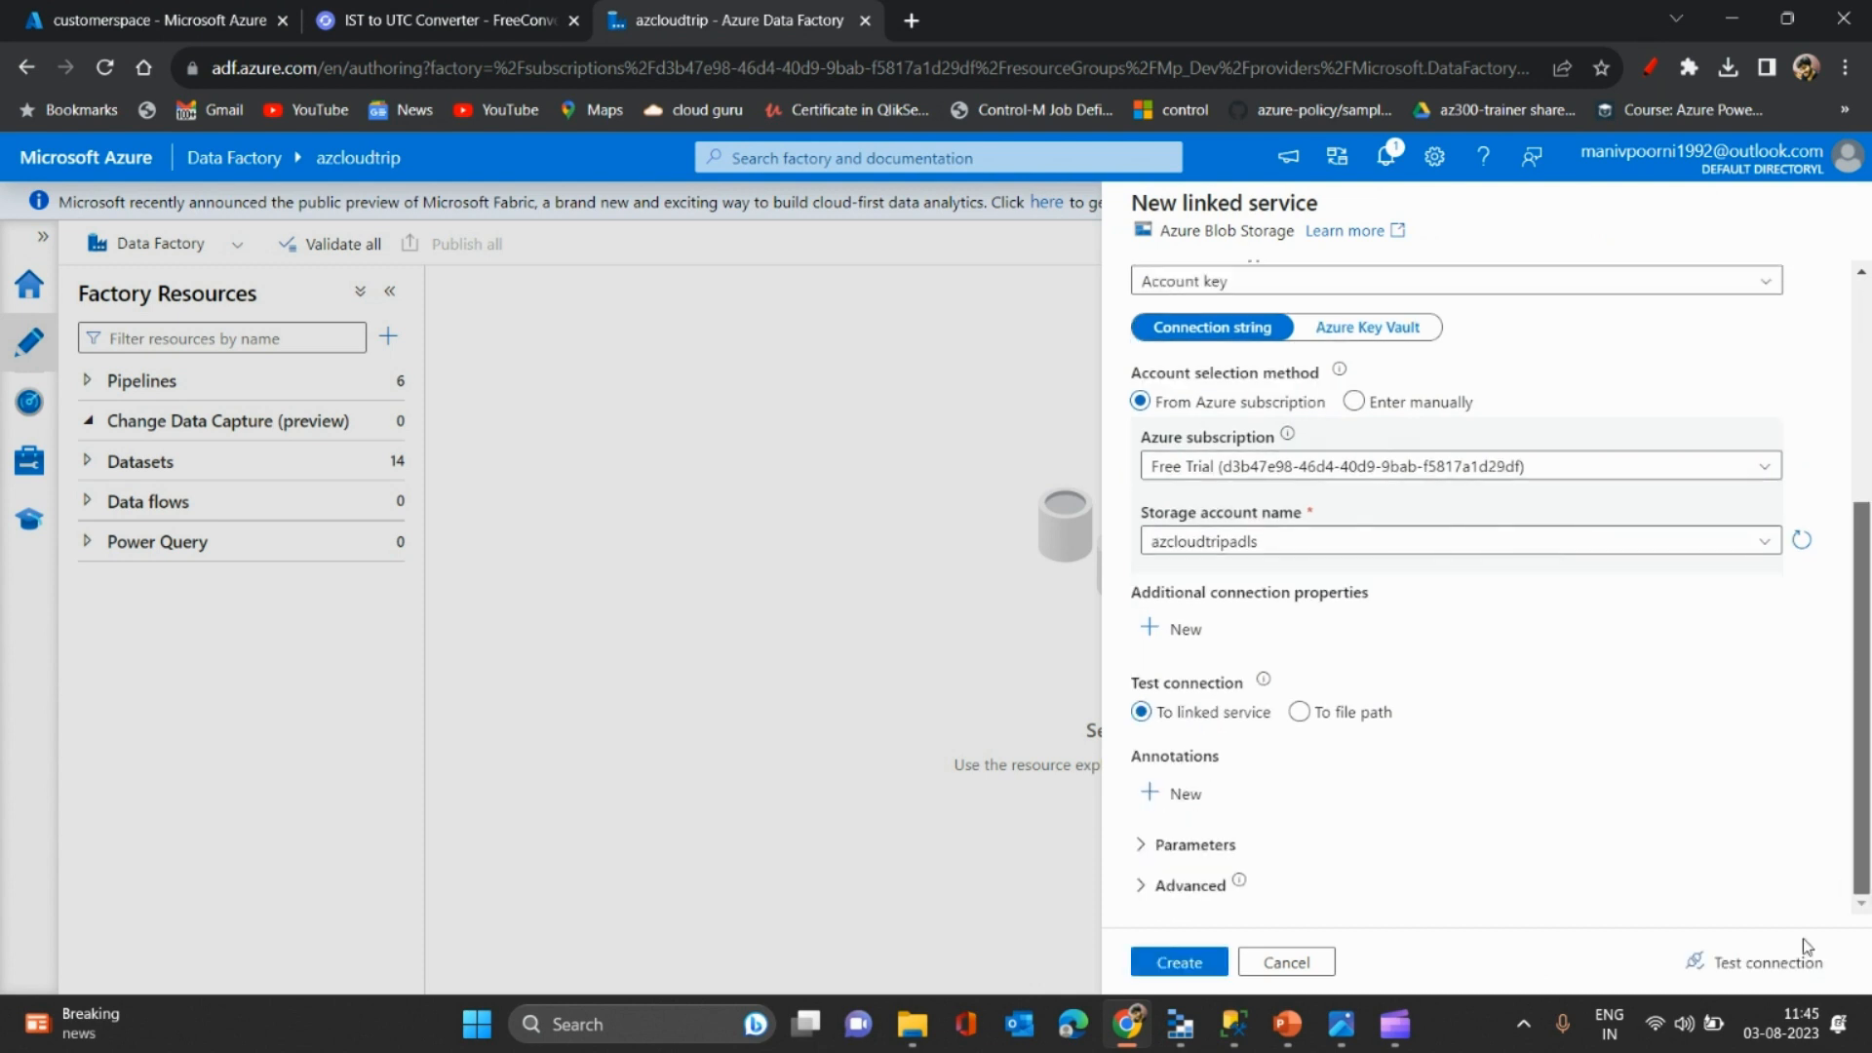
left_click(1759, 975)
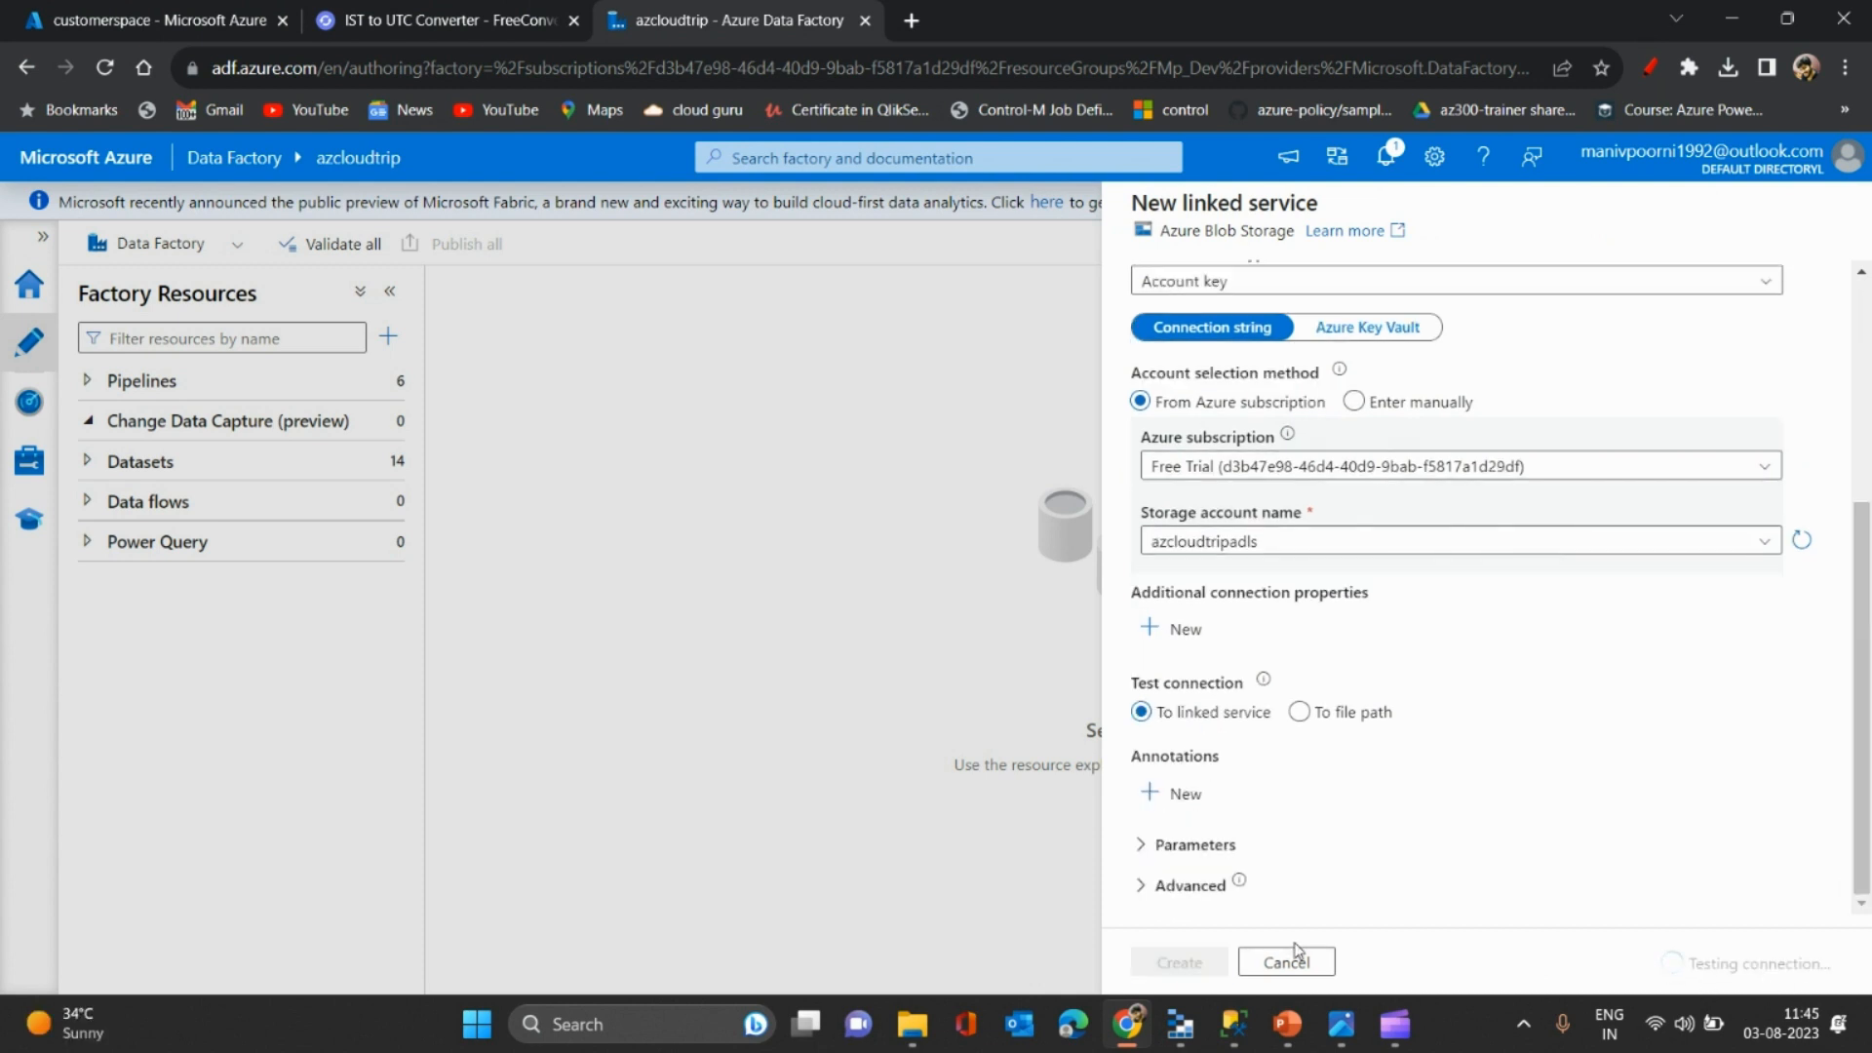
left_click(1161, 974)
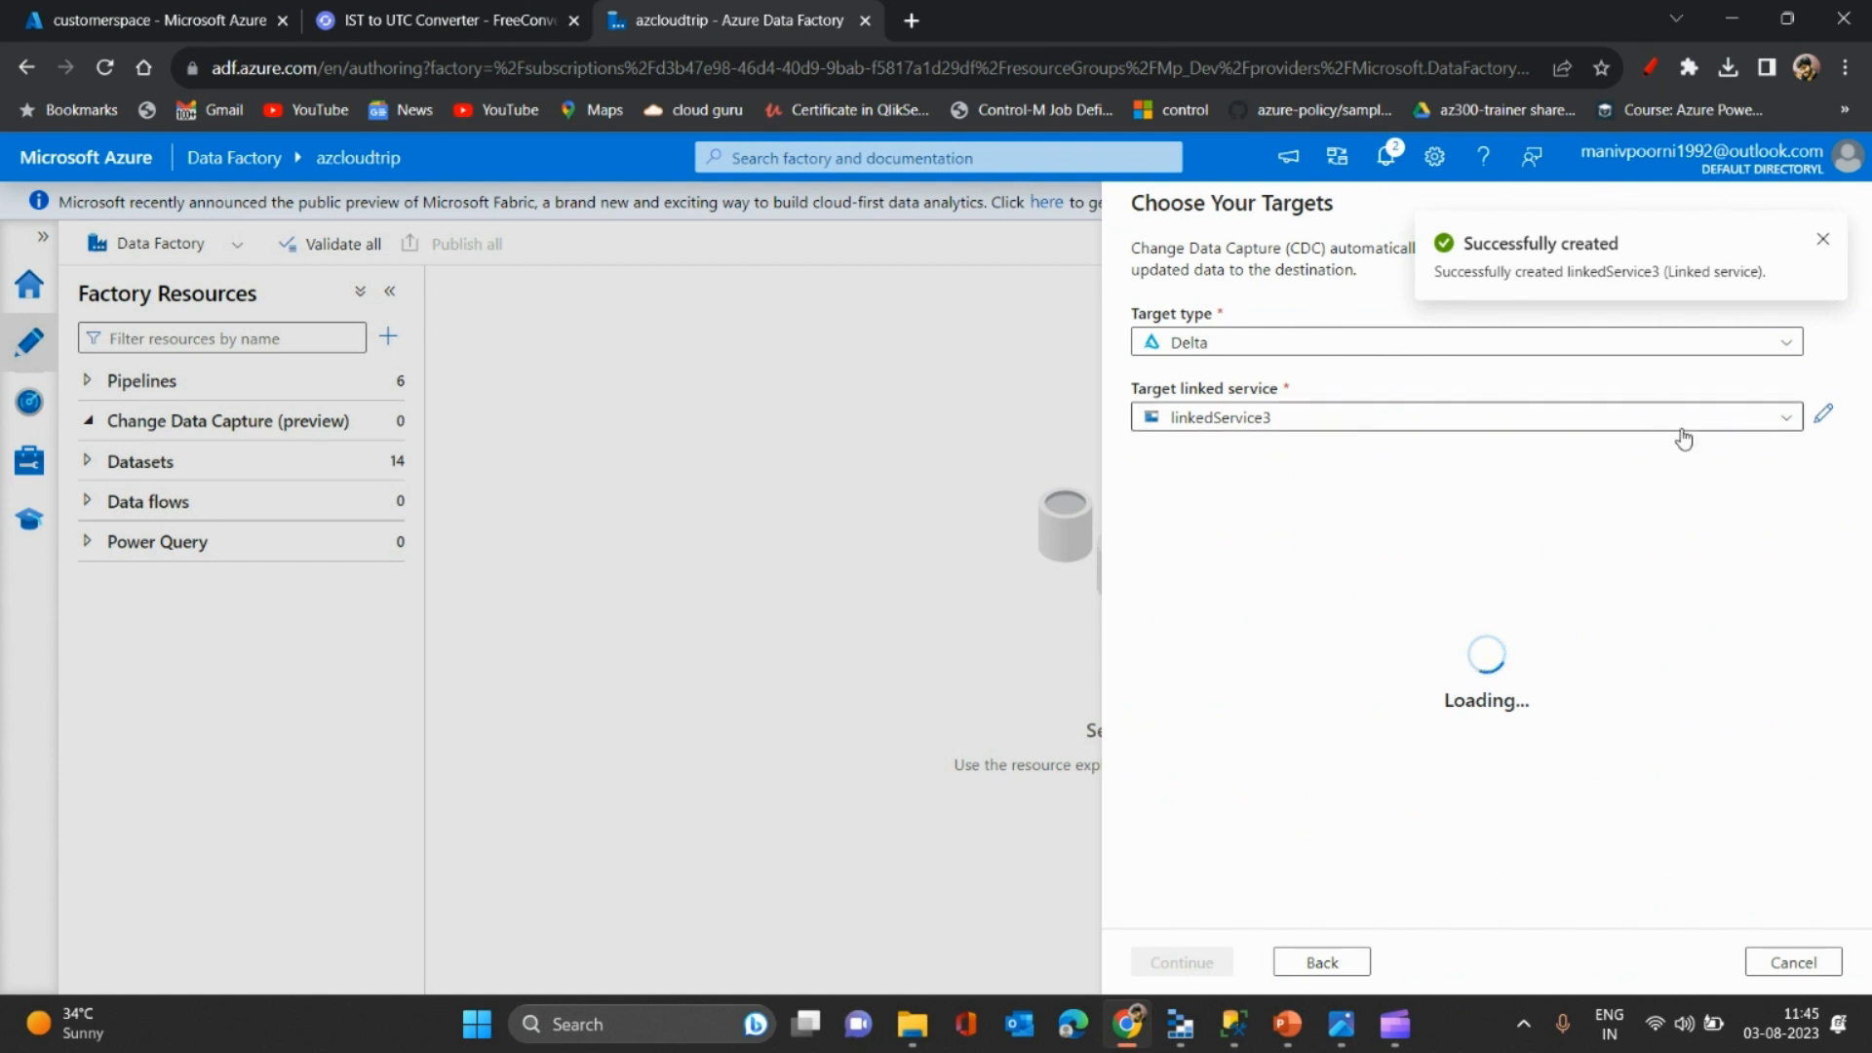
left_click(1823, 244)
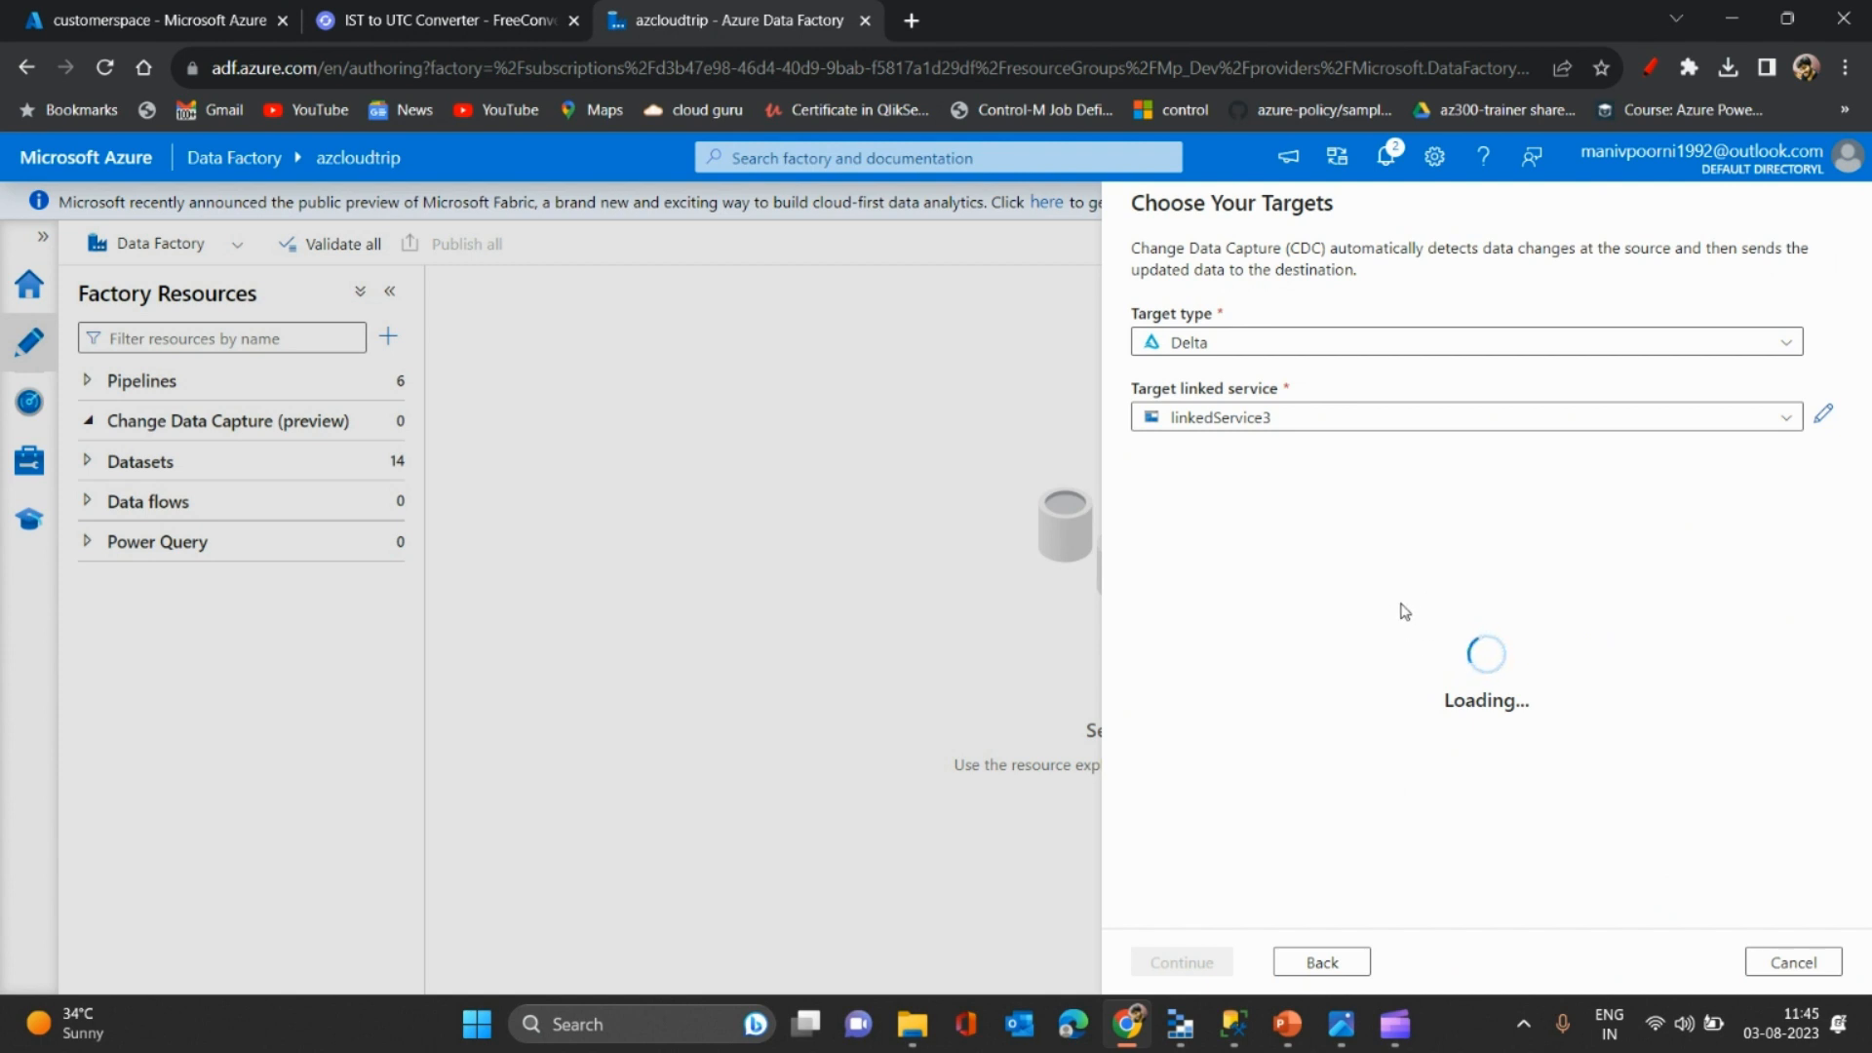
- In SQL Server Management Studio, add a '3.update mani record' step label below the inserts
left_click(1233, 1024)
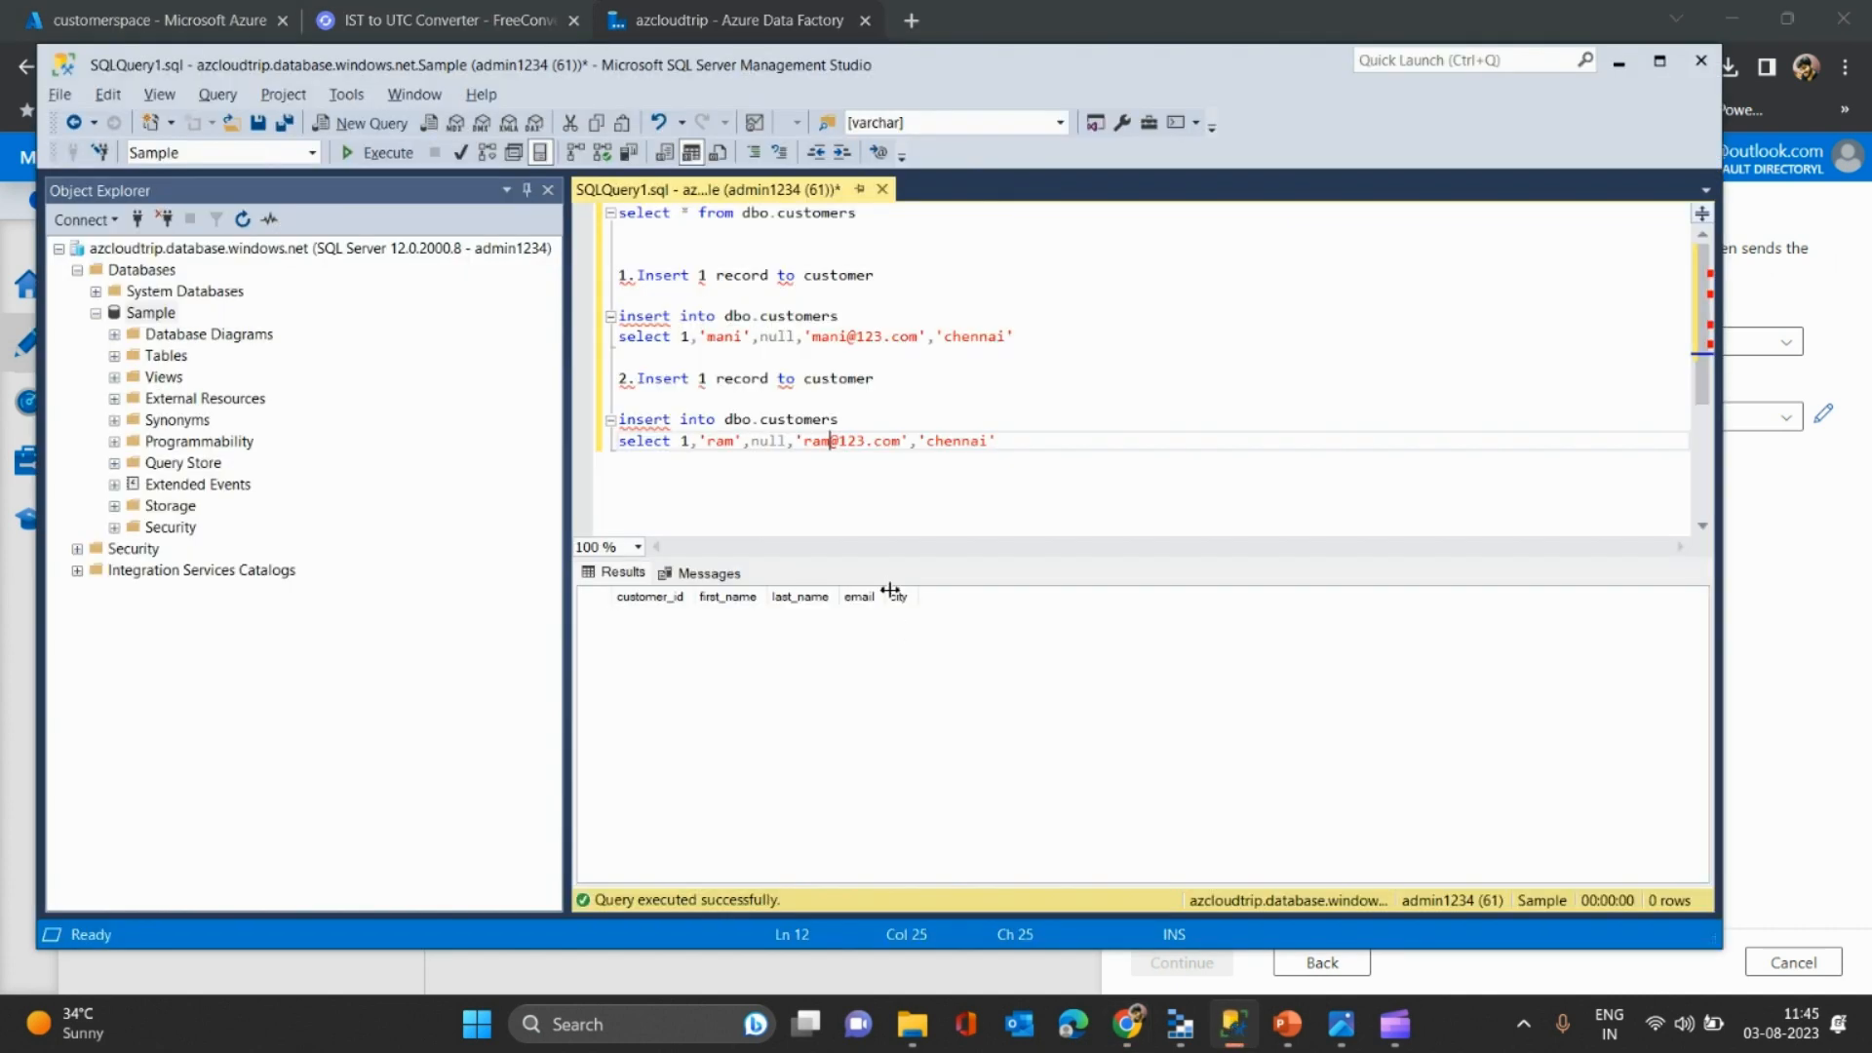
left_click(1042, 450)
key("Return")
key("Return")
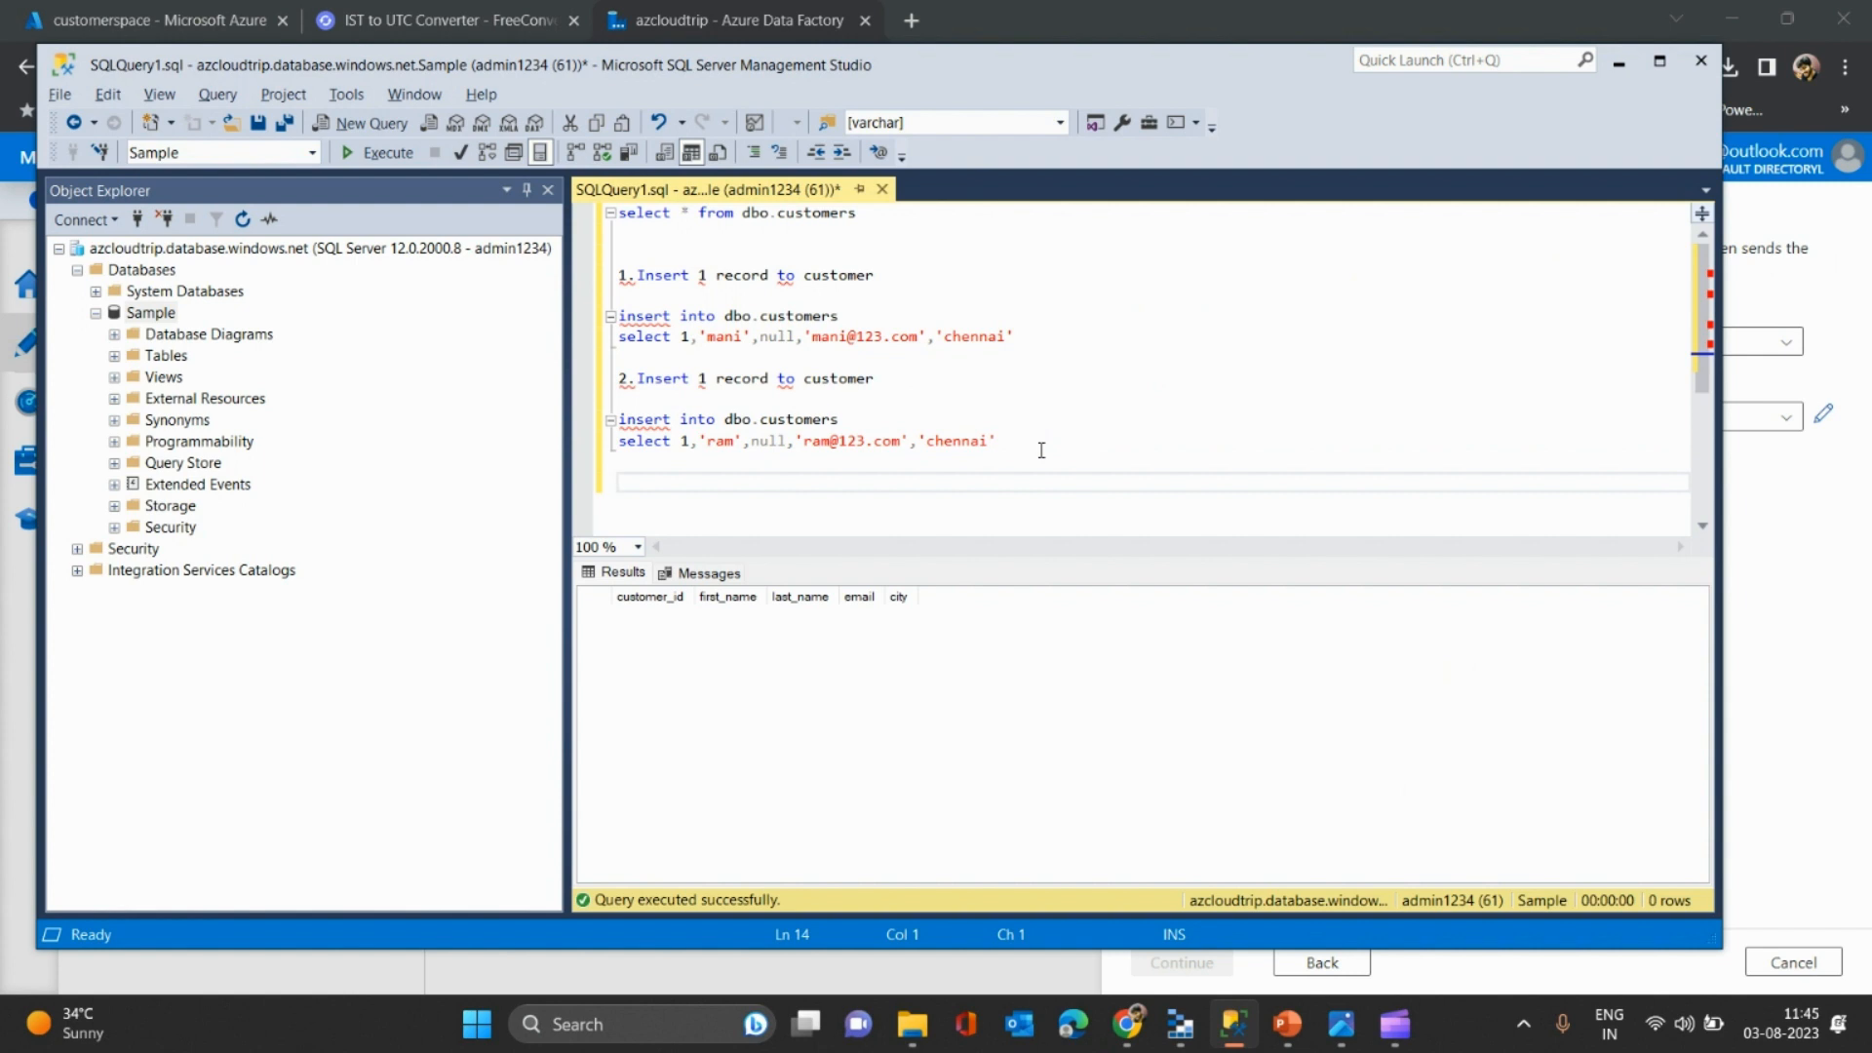
type("3.Delete")
key("BackSpace")
key("BackSpace")
key("BackSpace")
key("BackSpace")
type("update 1")
key("BackSpace")
type("mani record")
- Begin an UPDATE dbo.customers statement, reusing the copied table name, with a SET line
key("Return")
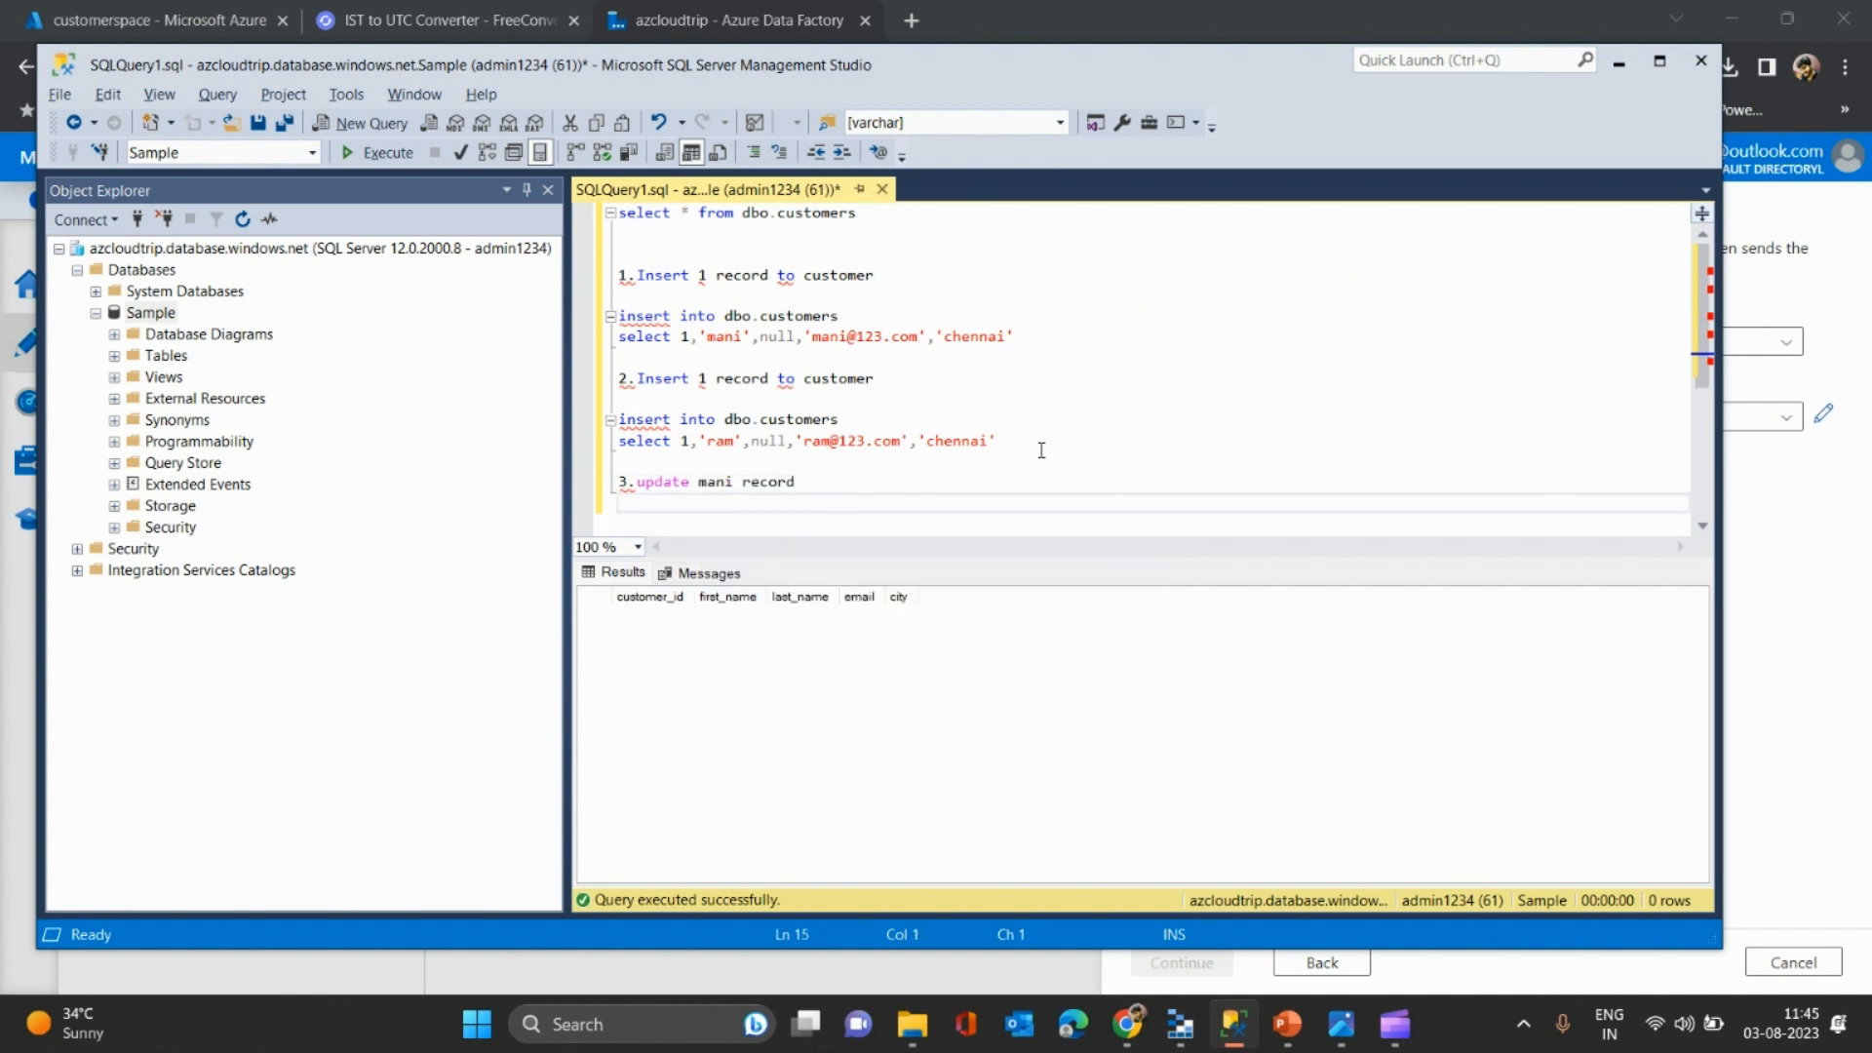
type("update")
left_click_drag(844, 317, 724, 317)
key("ctrl+c")
key("ctrl+v")
key("Return")
type("set")
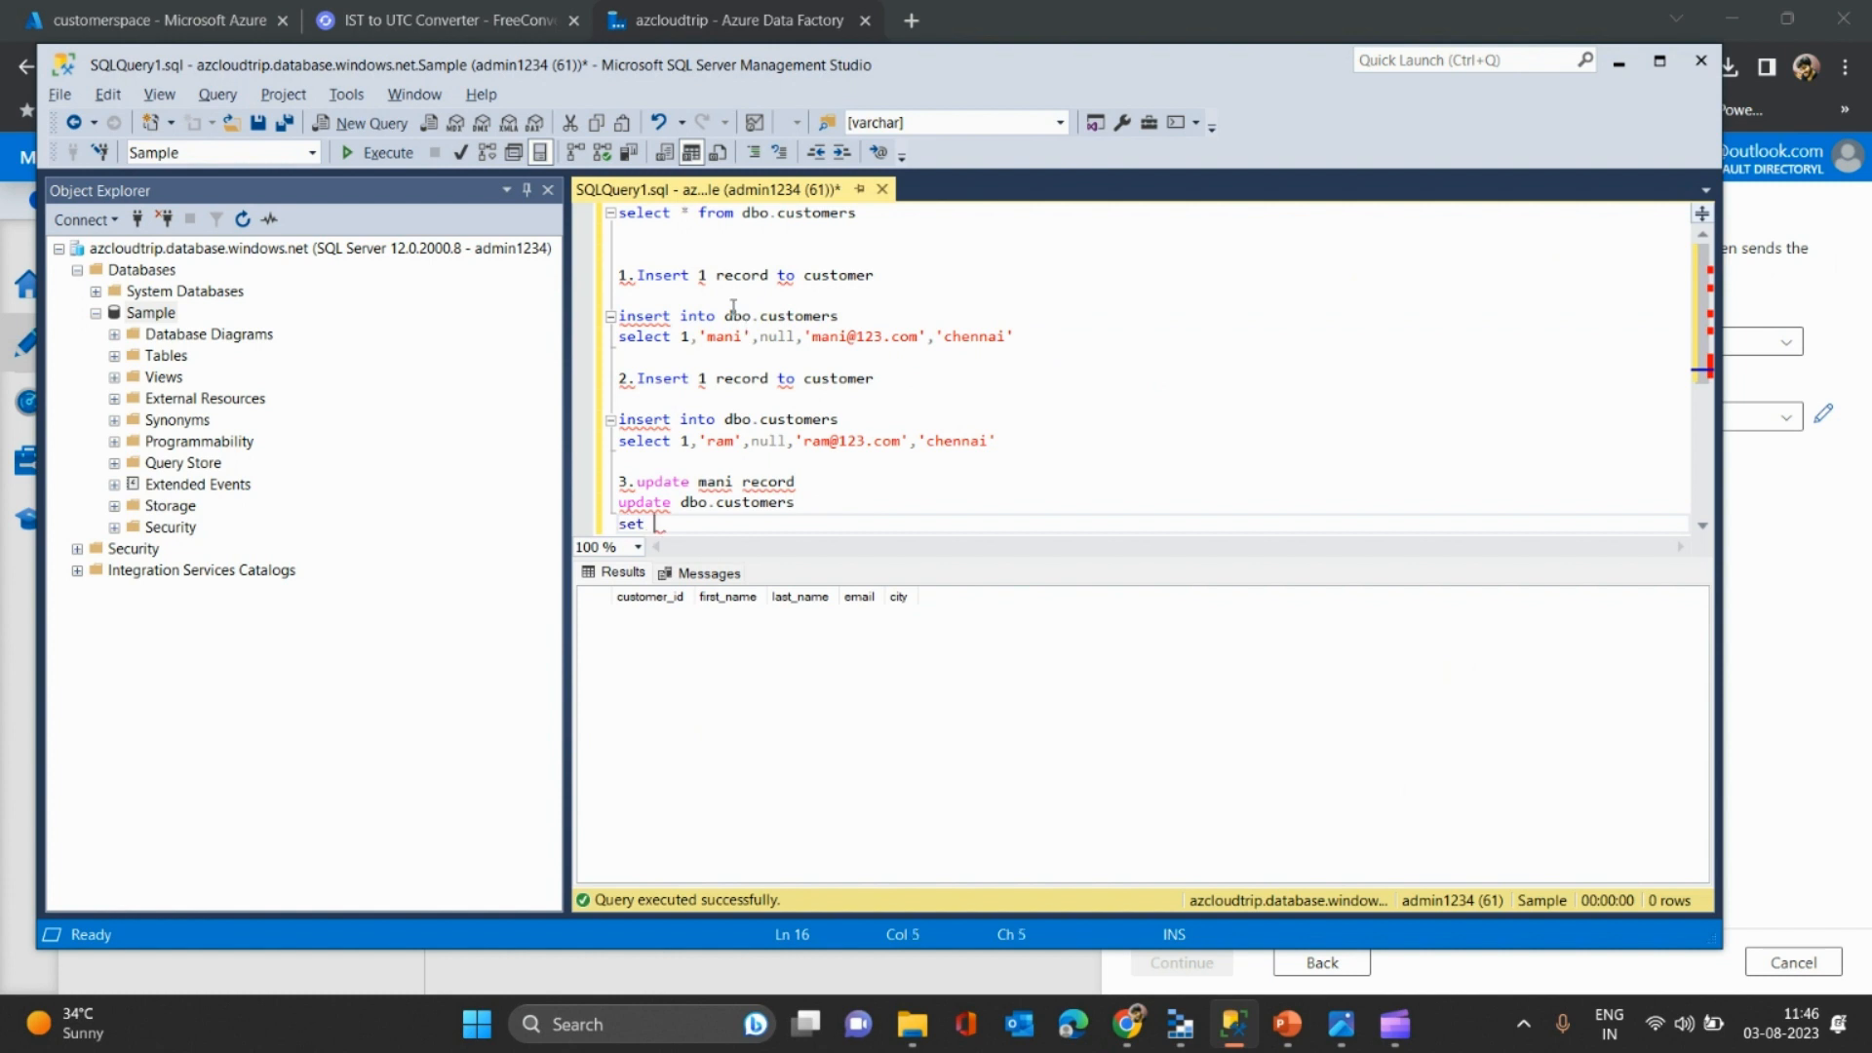
- Turn the step 1, 2 and 3 labels into comments with --
left_click(621, 275)
type("--")
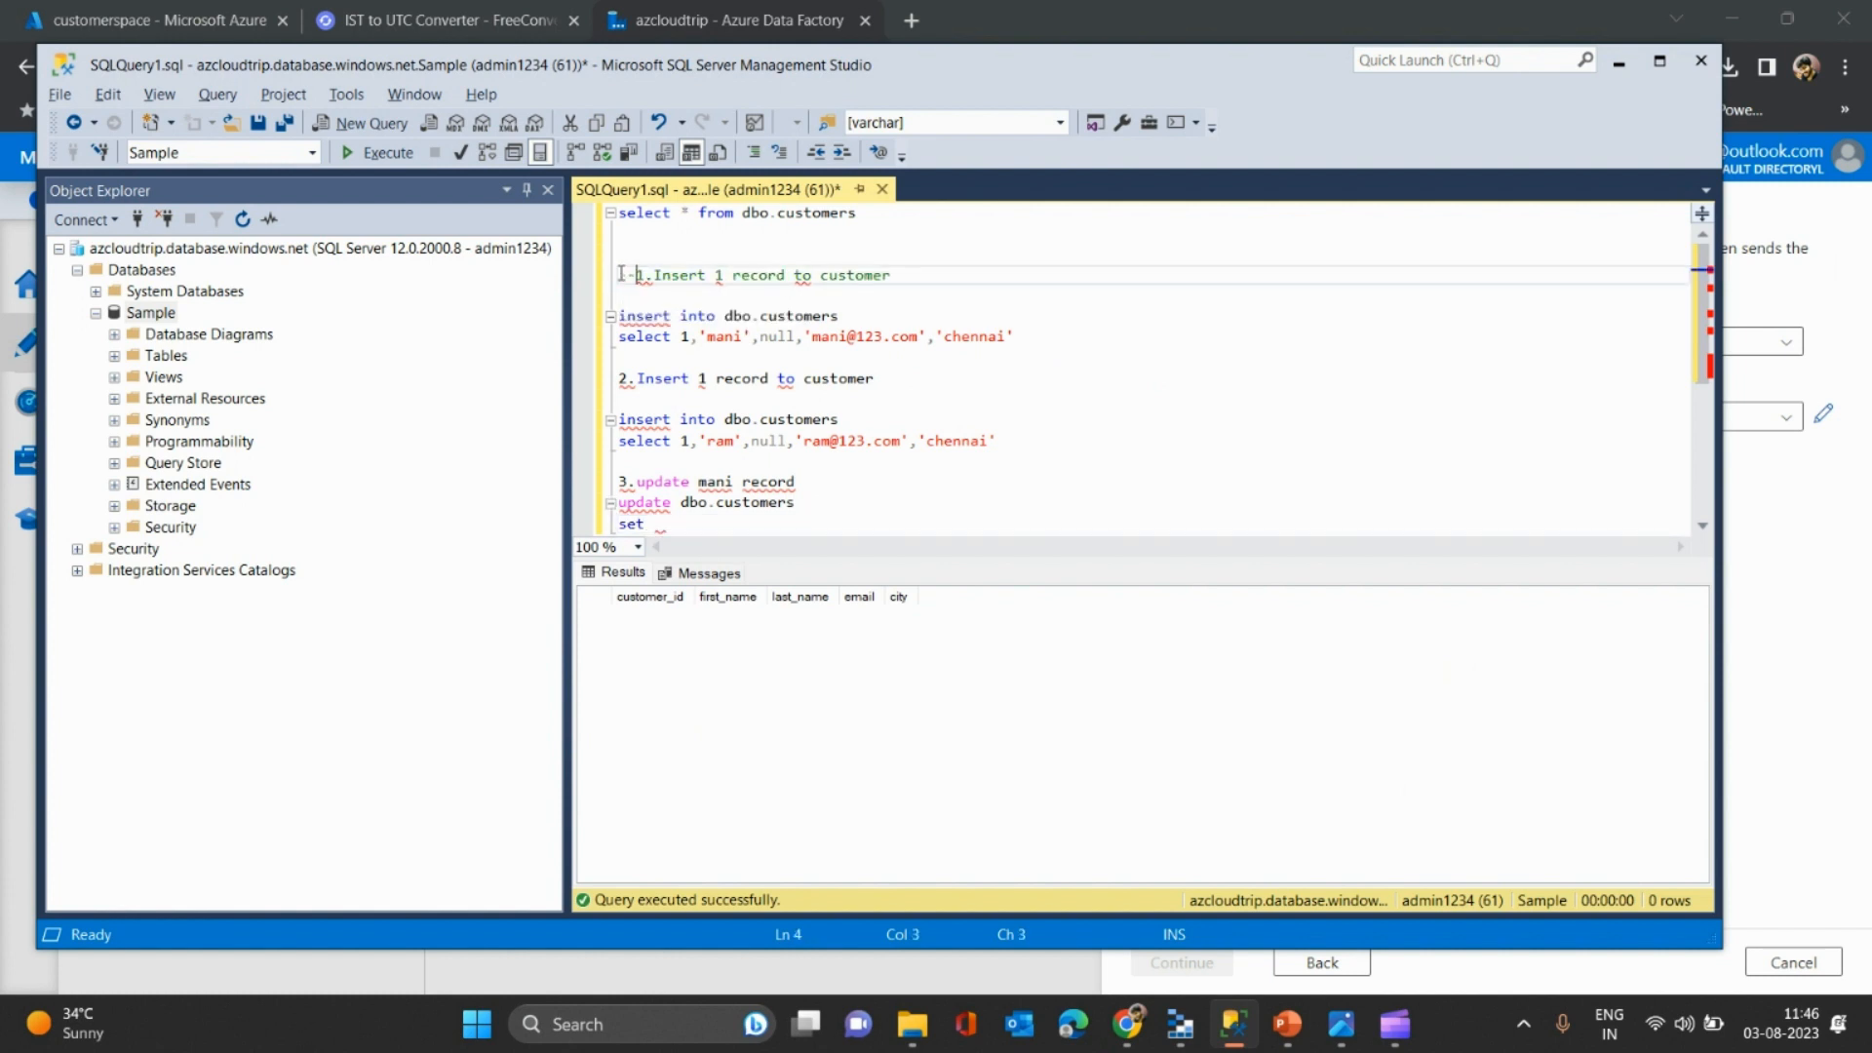
left_click(620, 379)
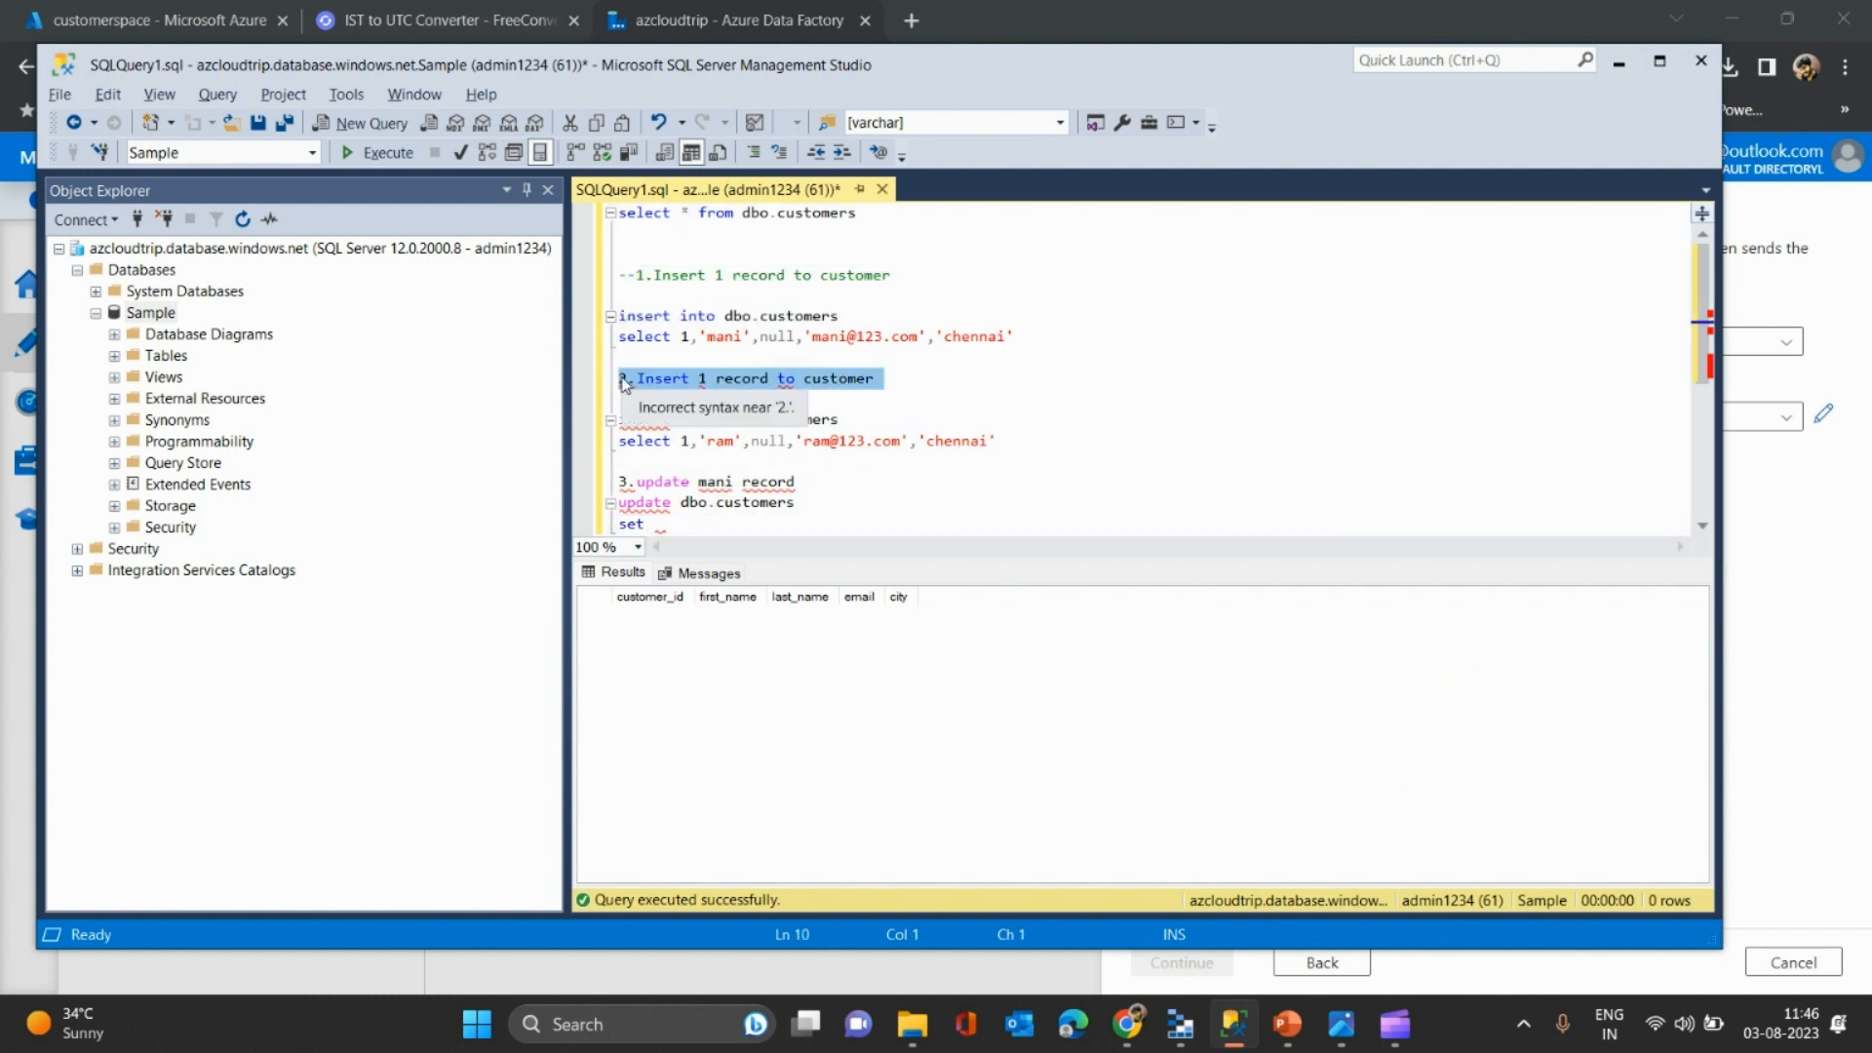
type("--")
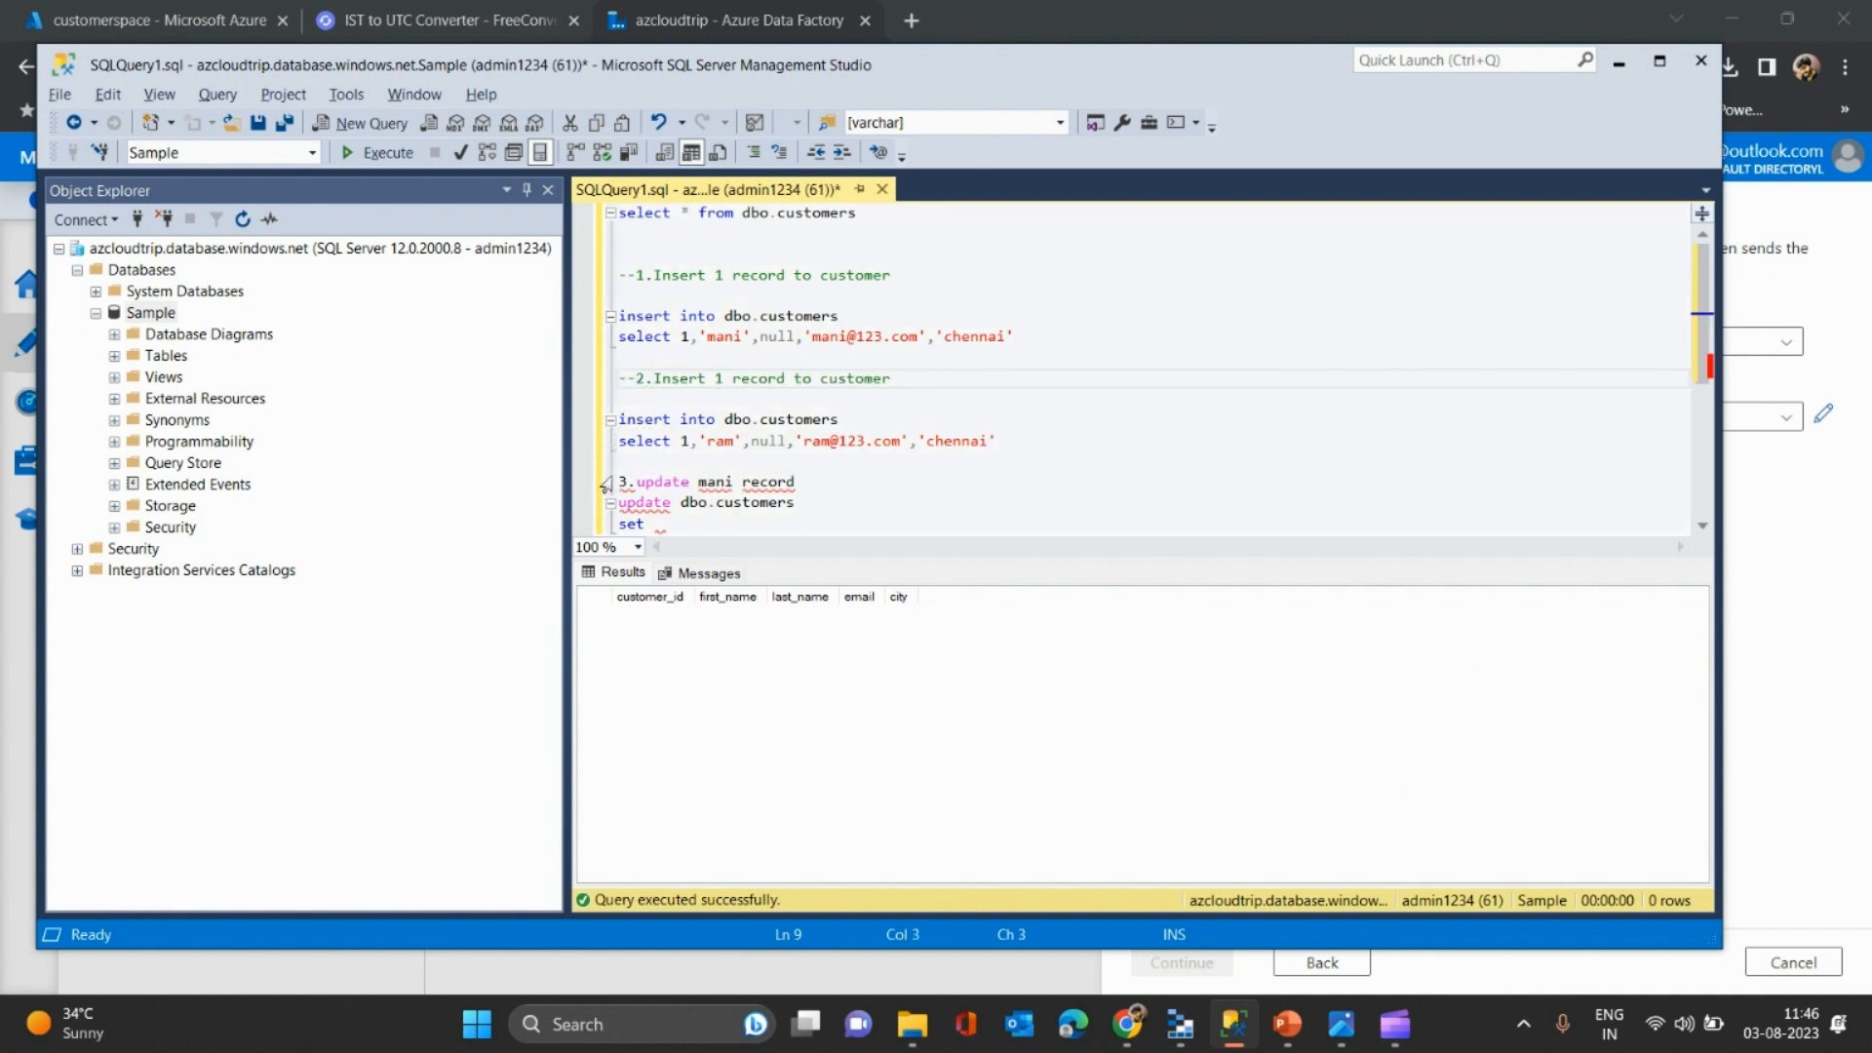
type("--")
key("BackSpace")
key("BackSpace")
left_click(620, 482)
type("--")
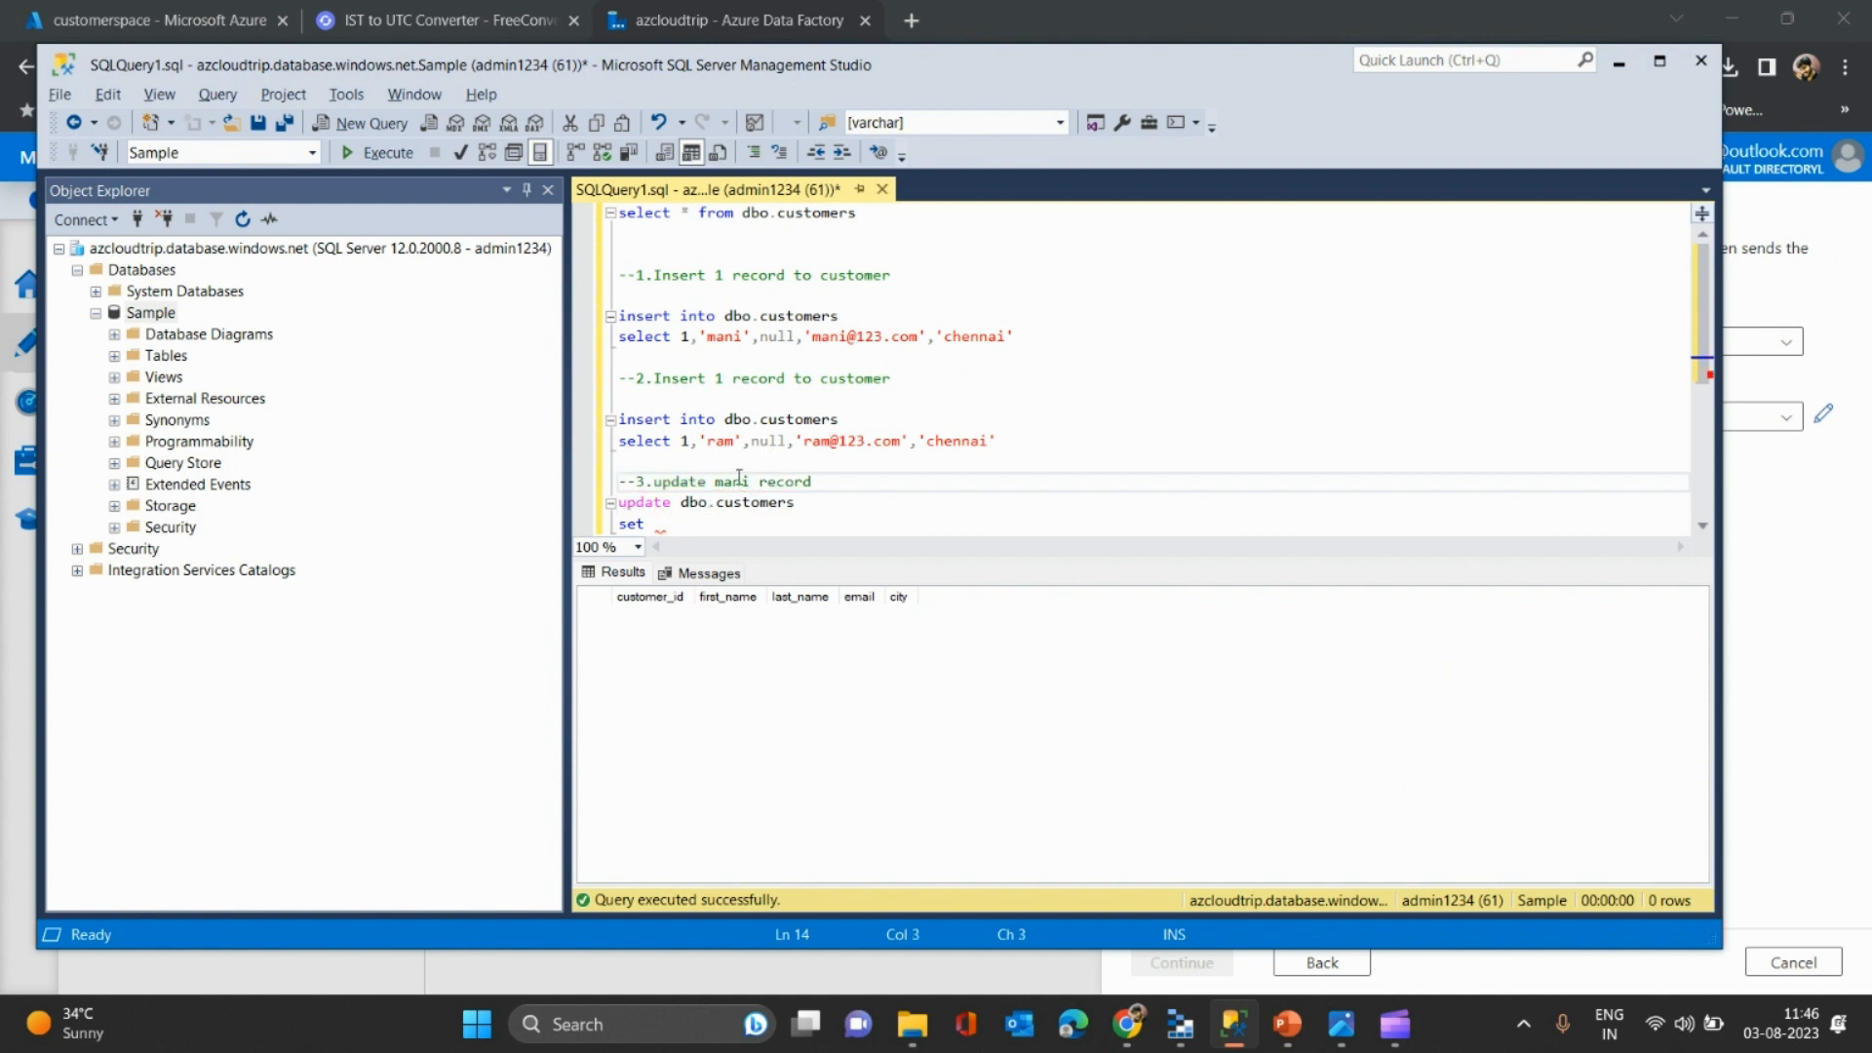
- Complete the update to set last_name to the new value WHERE customer_id=1
left_click(685, 531)
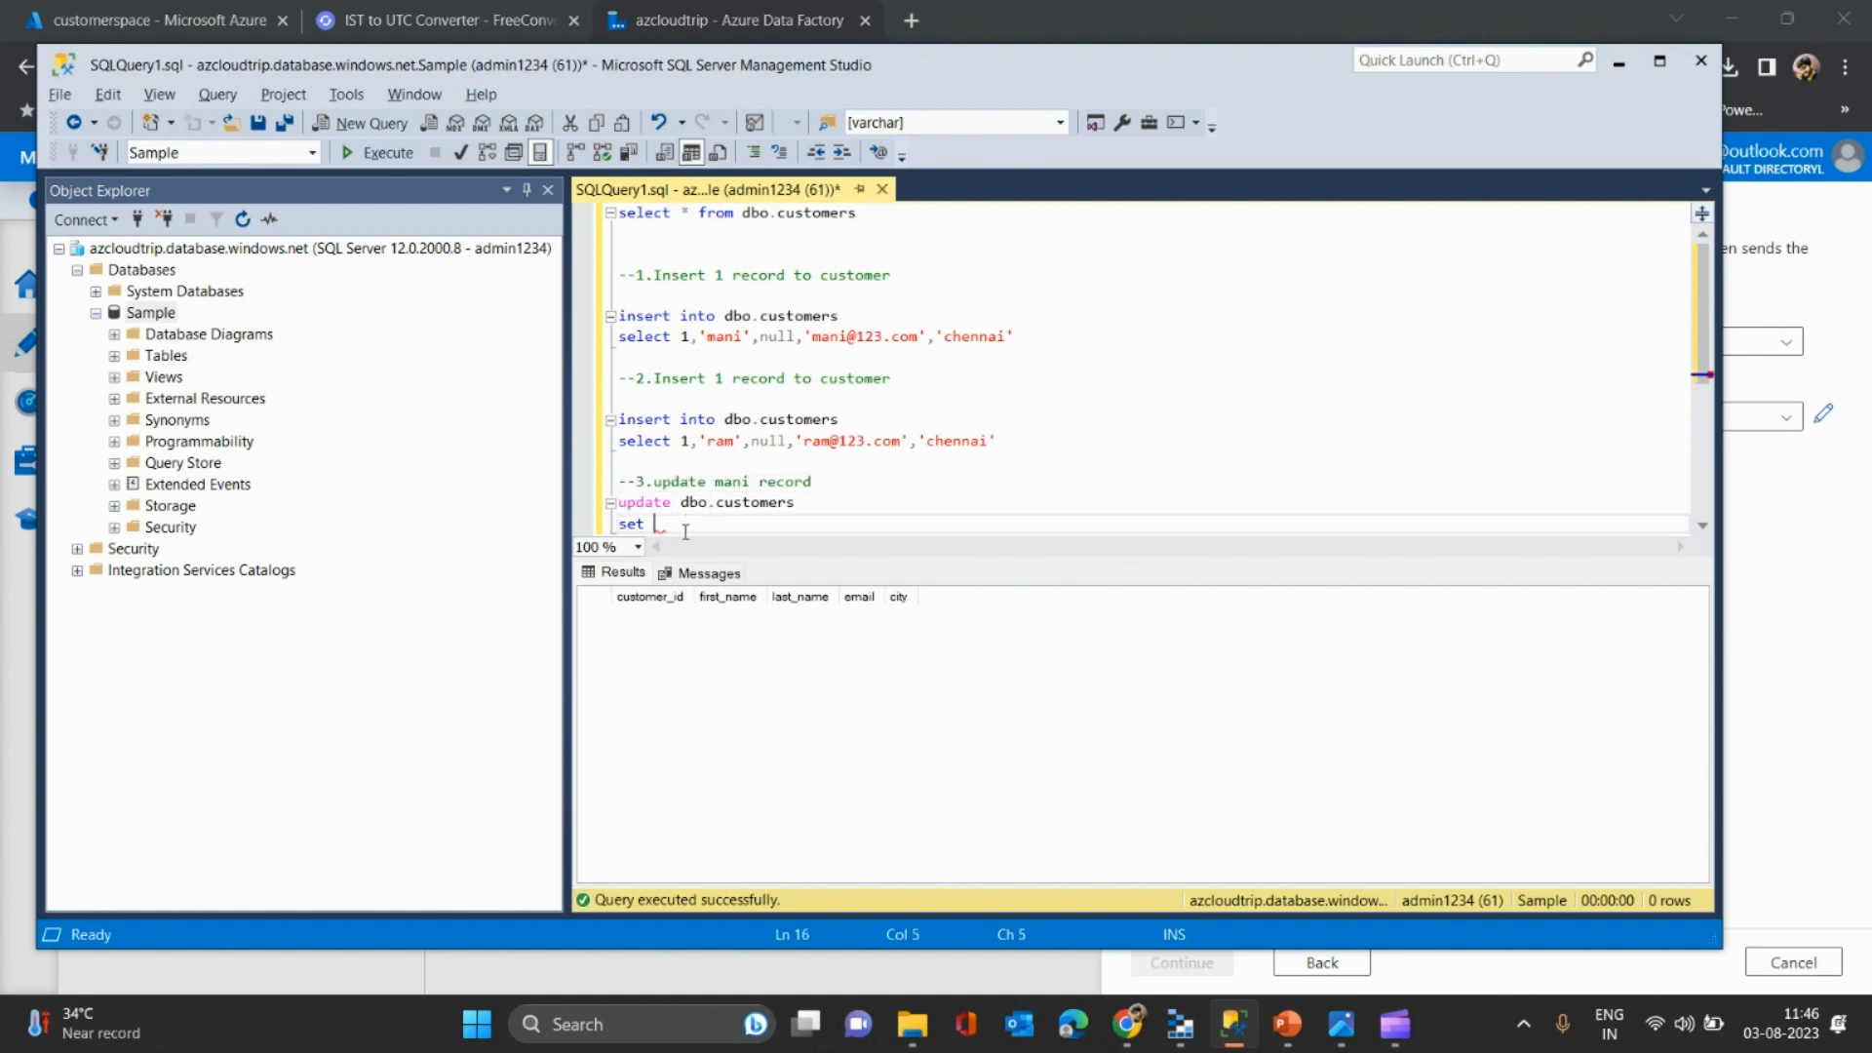
type("last")
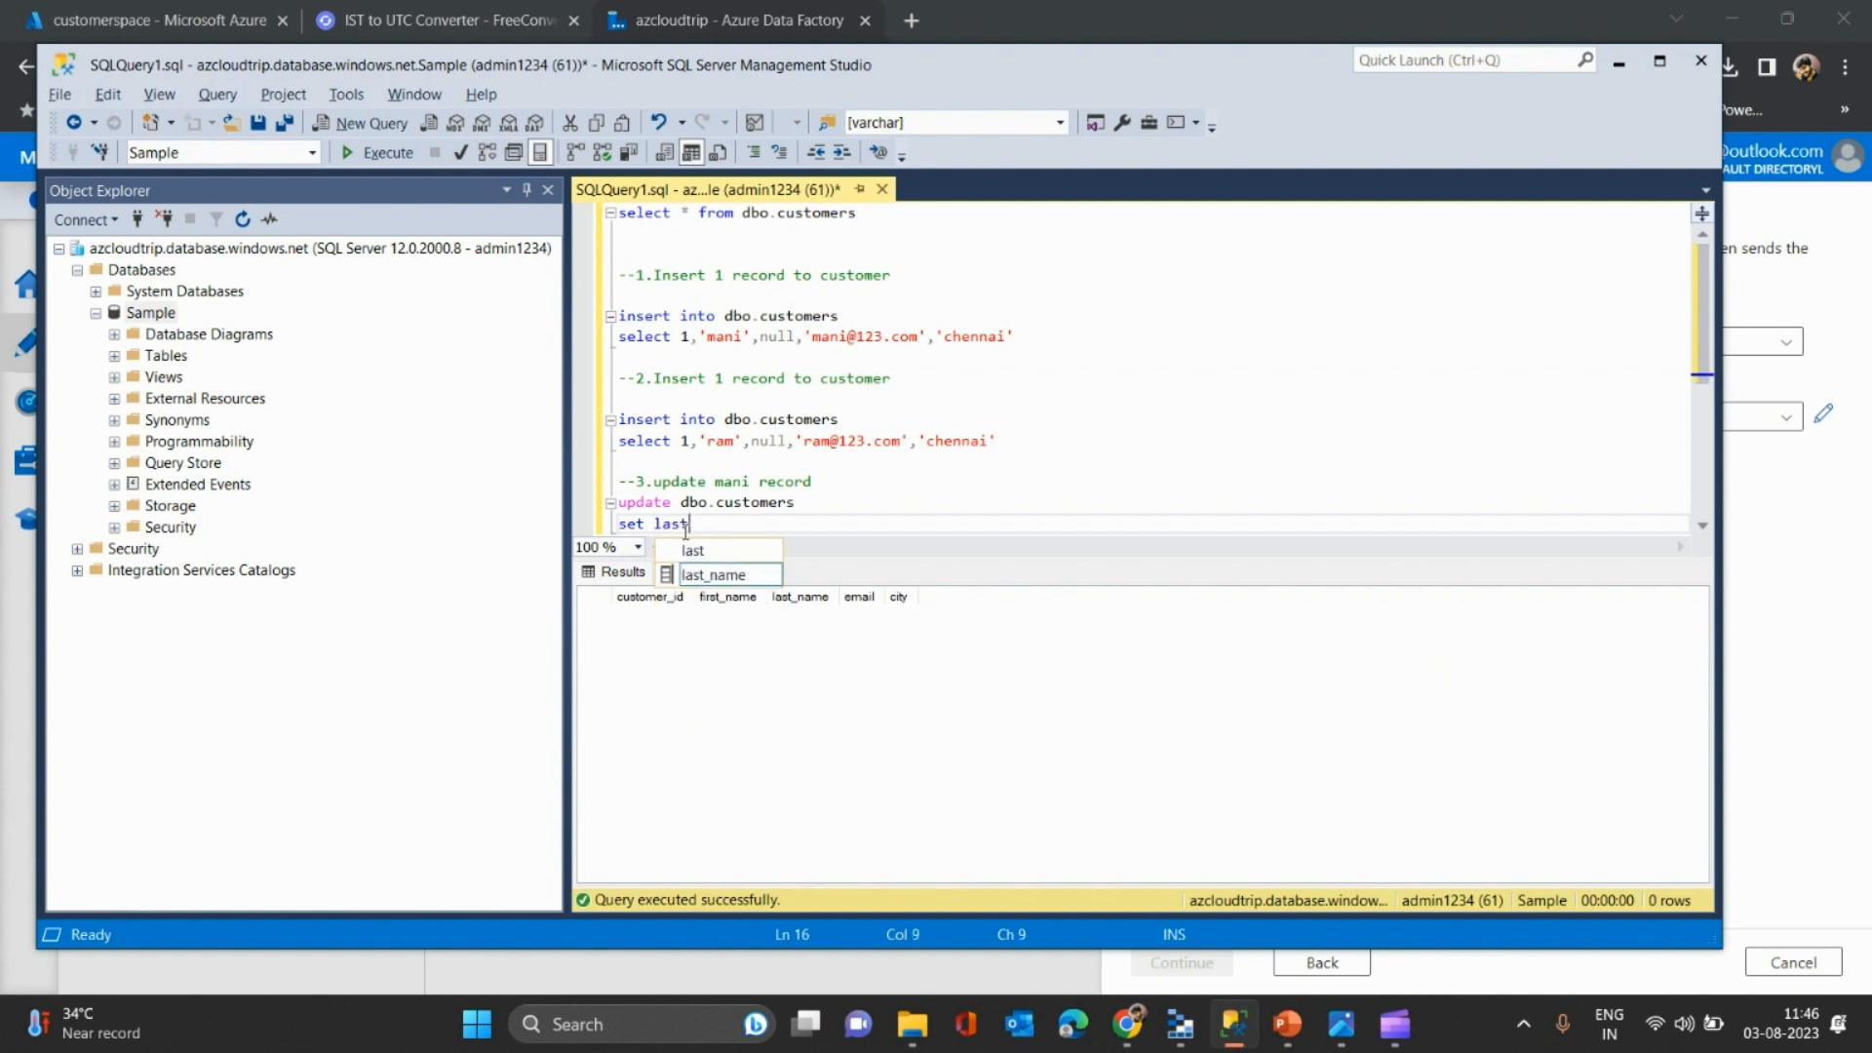
key("Tab")
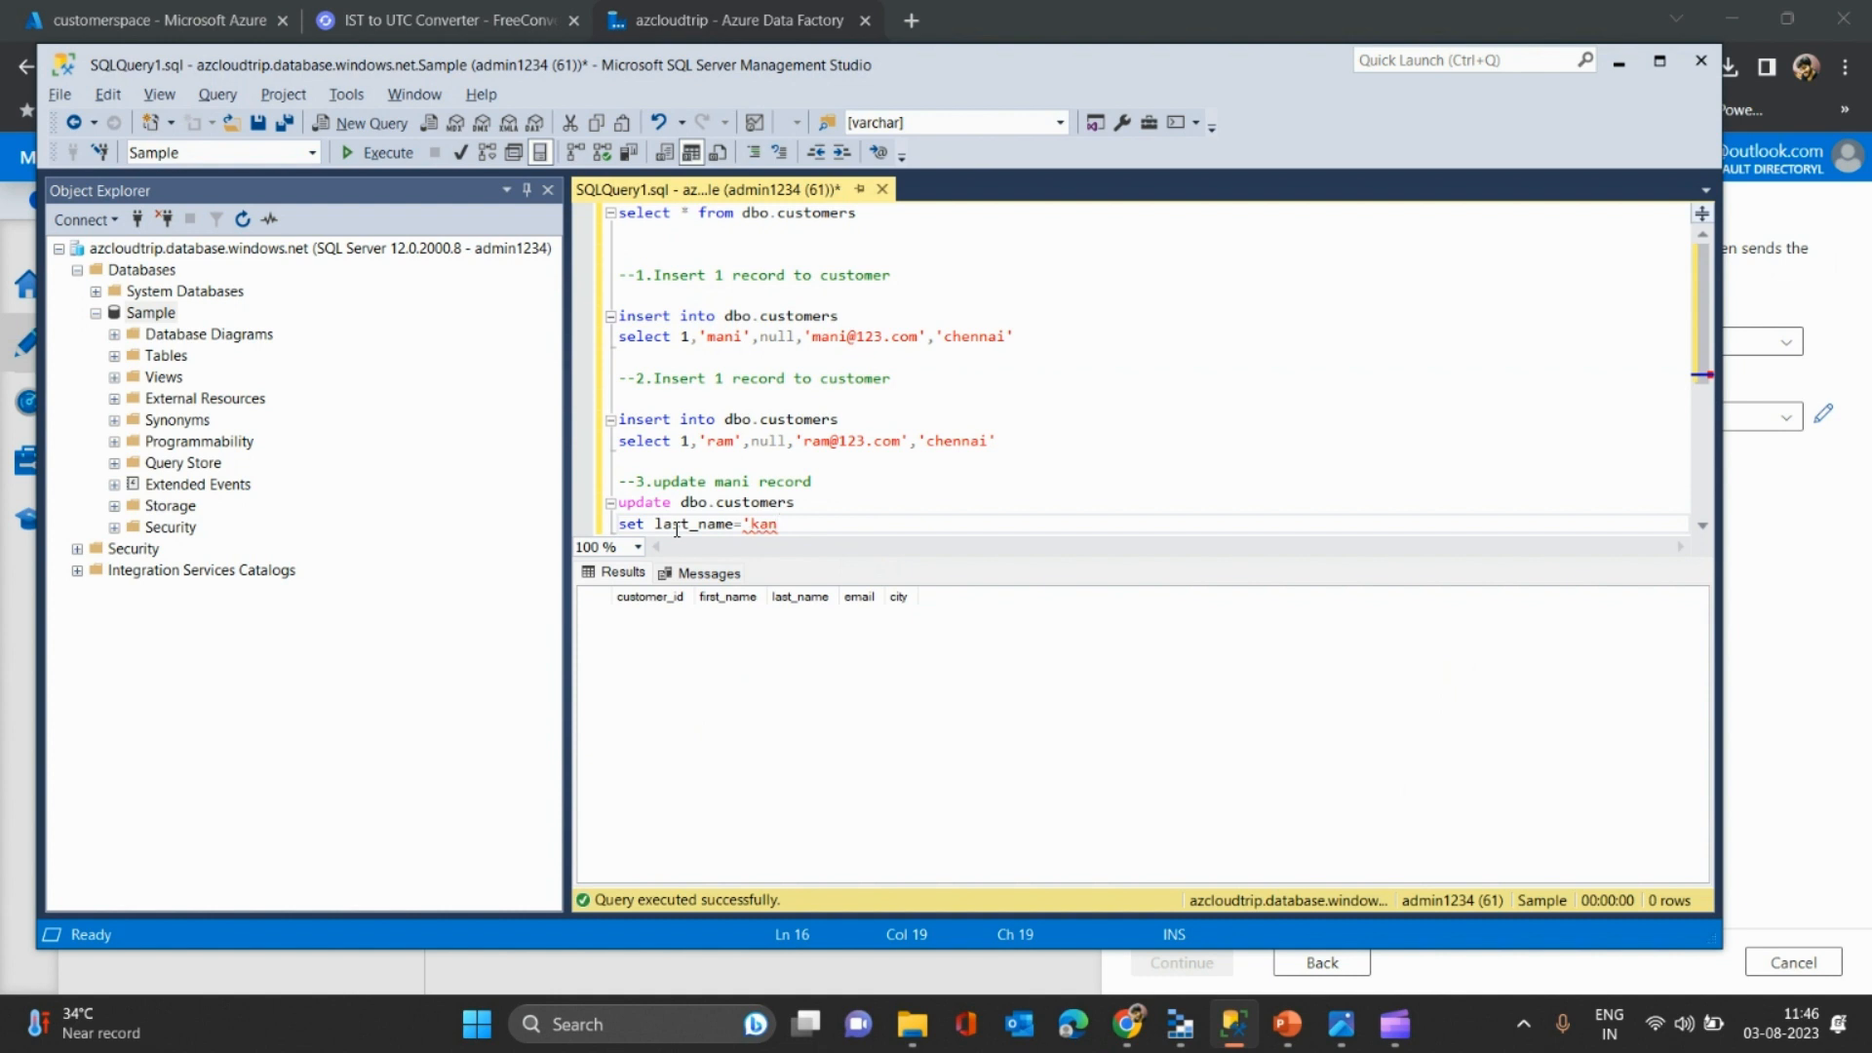
key("Return")
type("where cust")
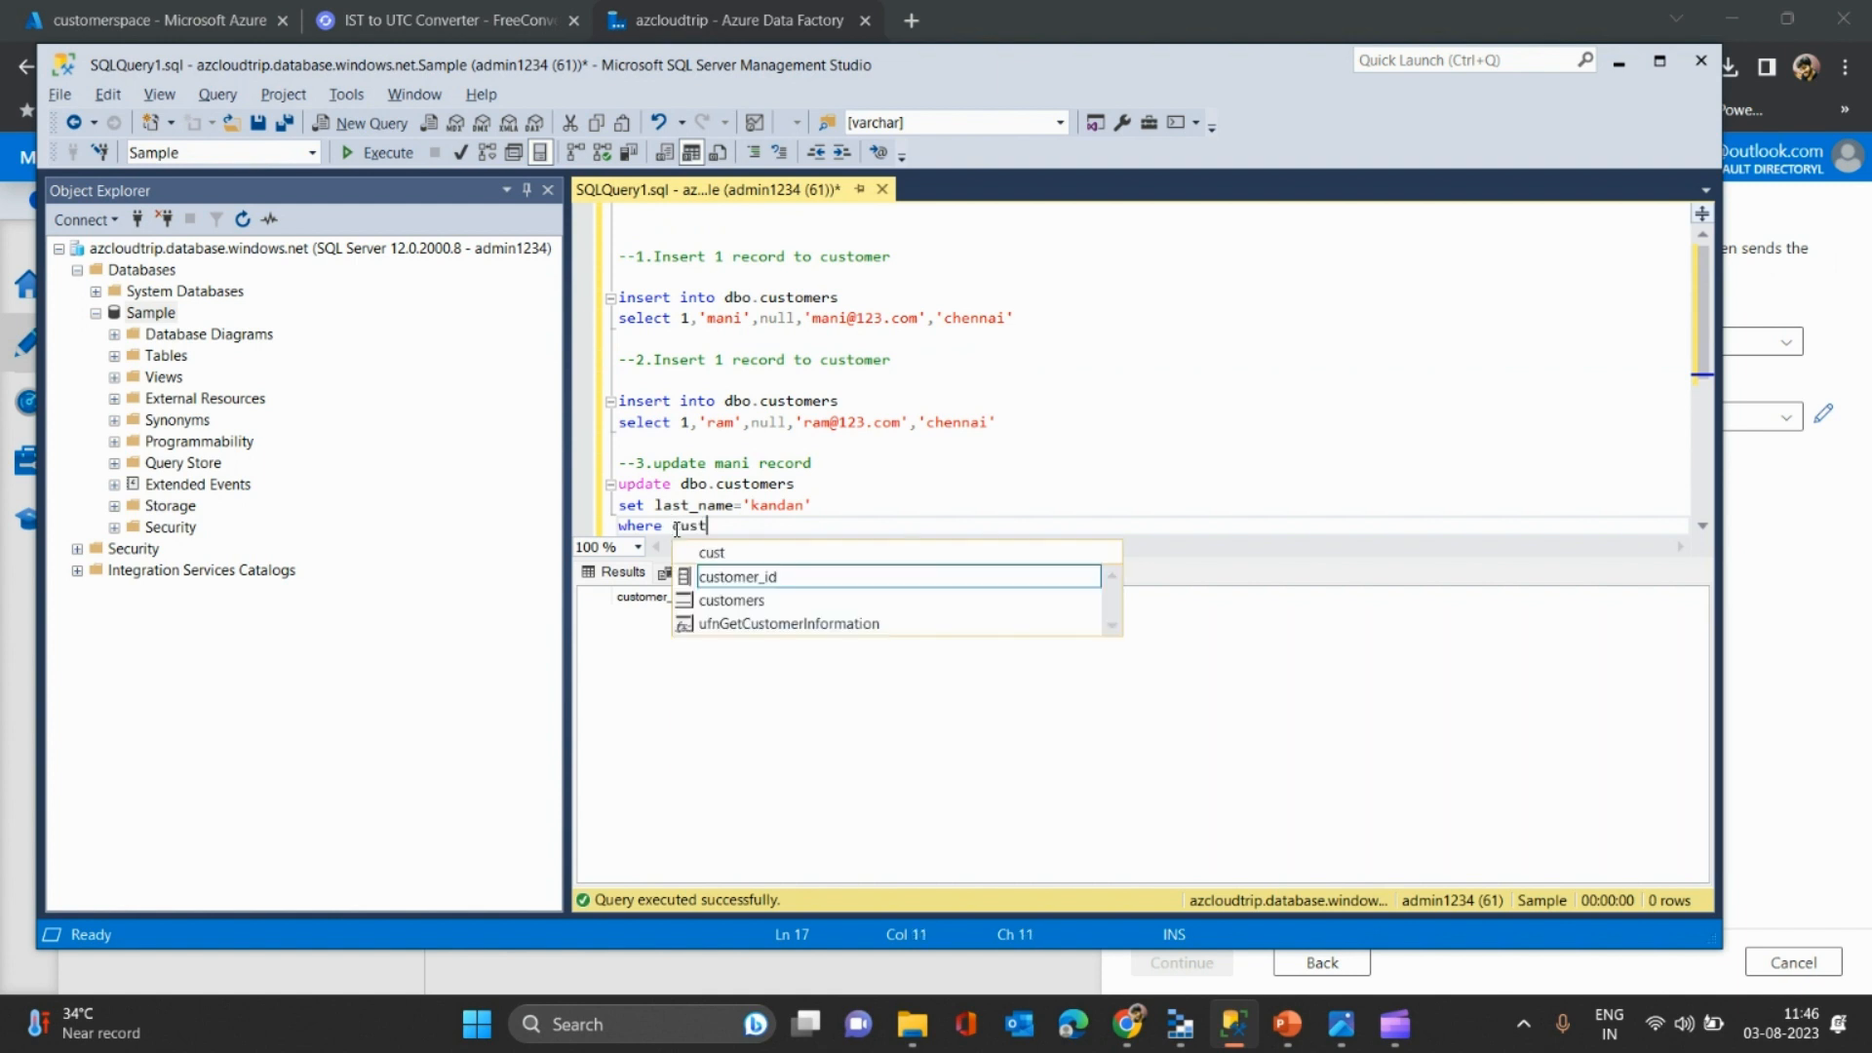
key("Tab")
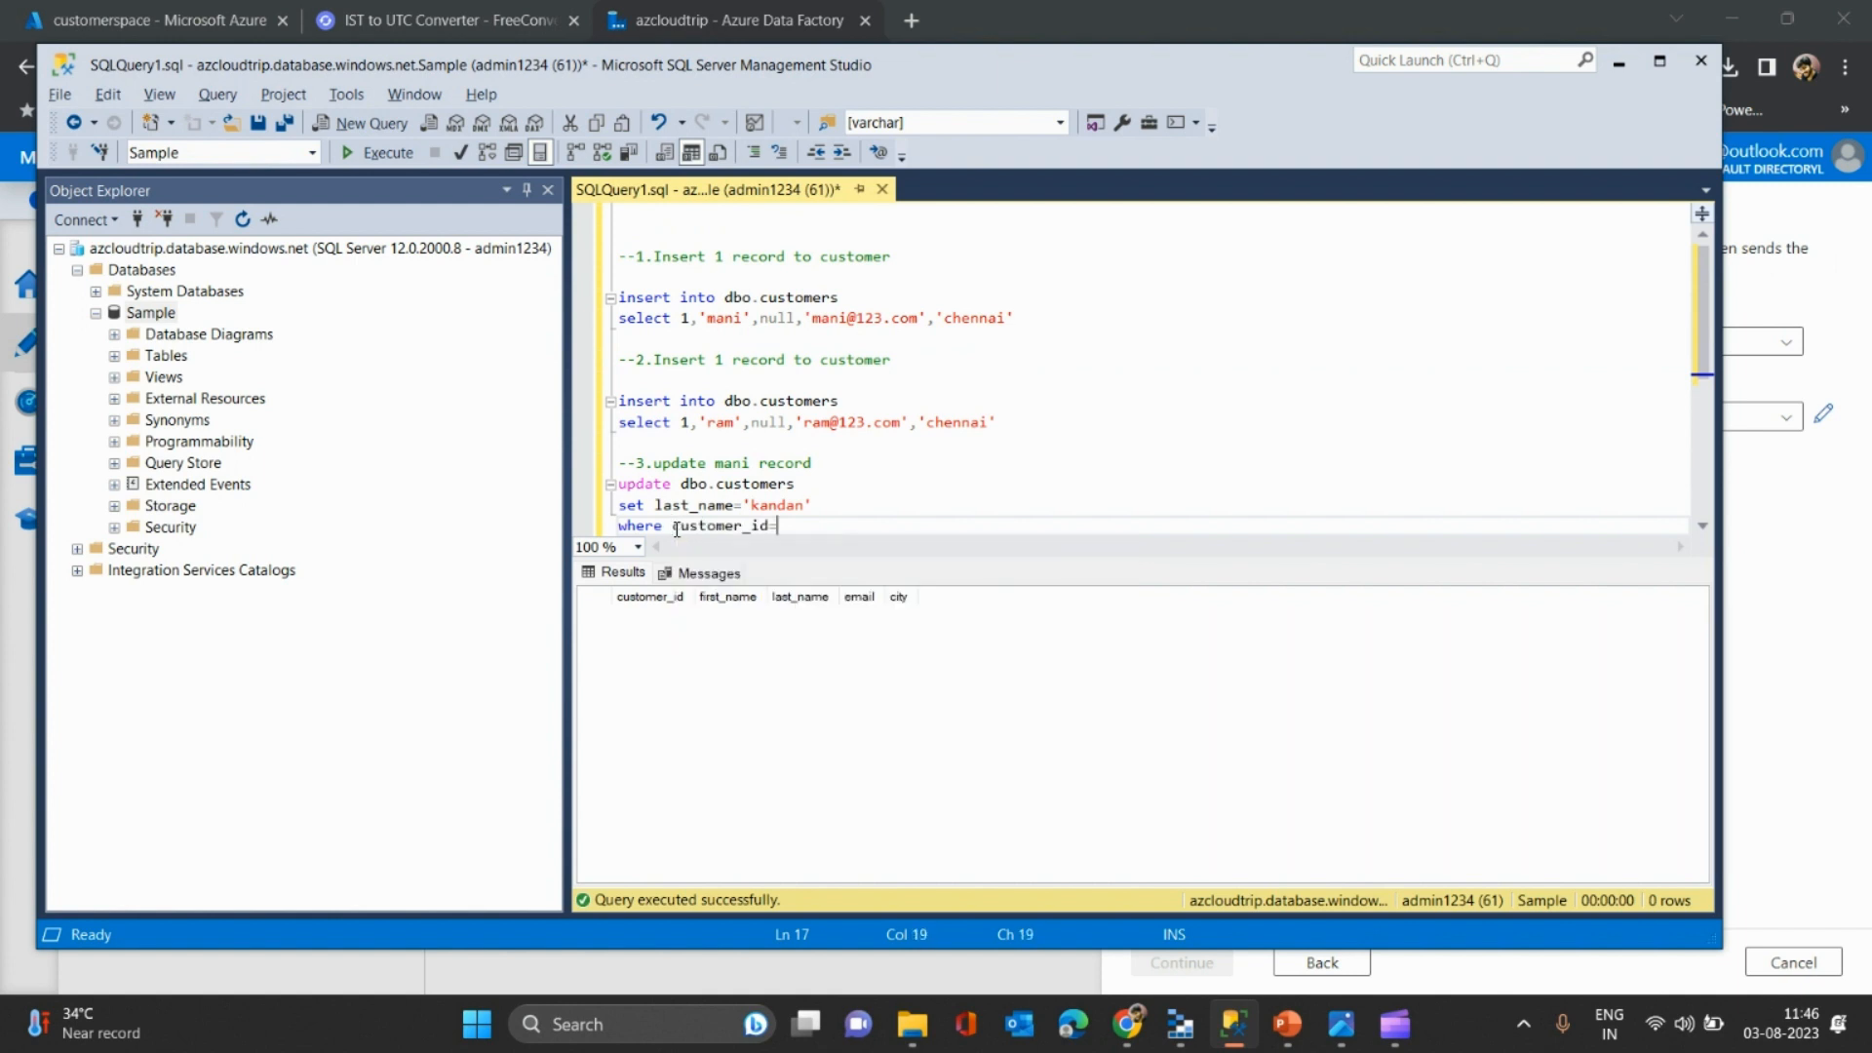
type("=1")
key("Return")
key("Return")
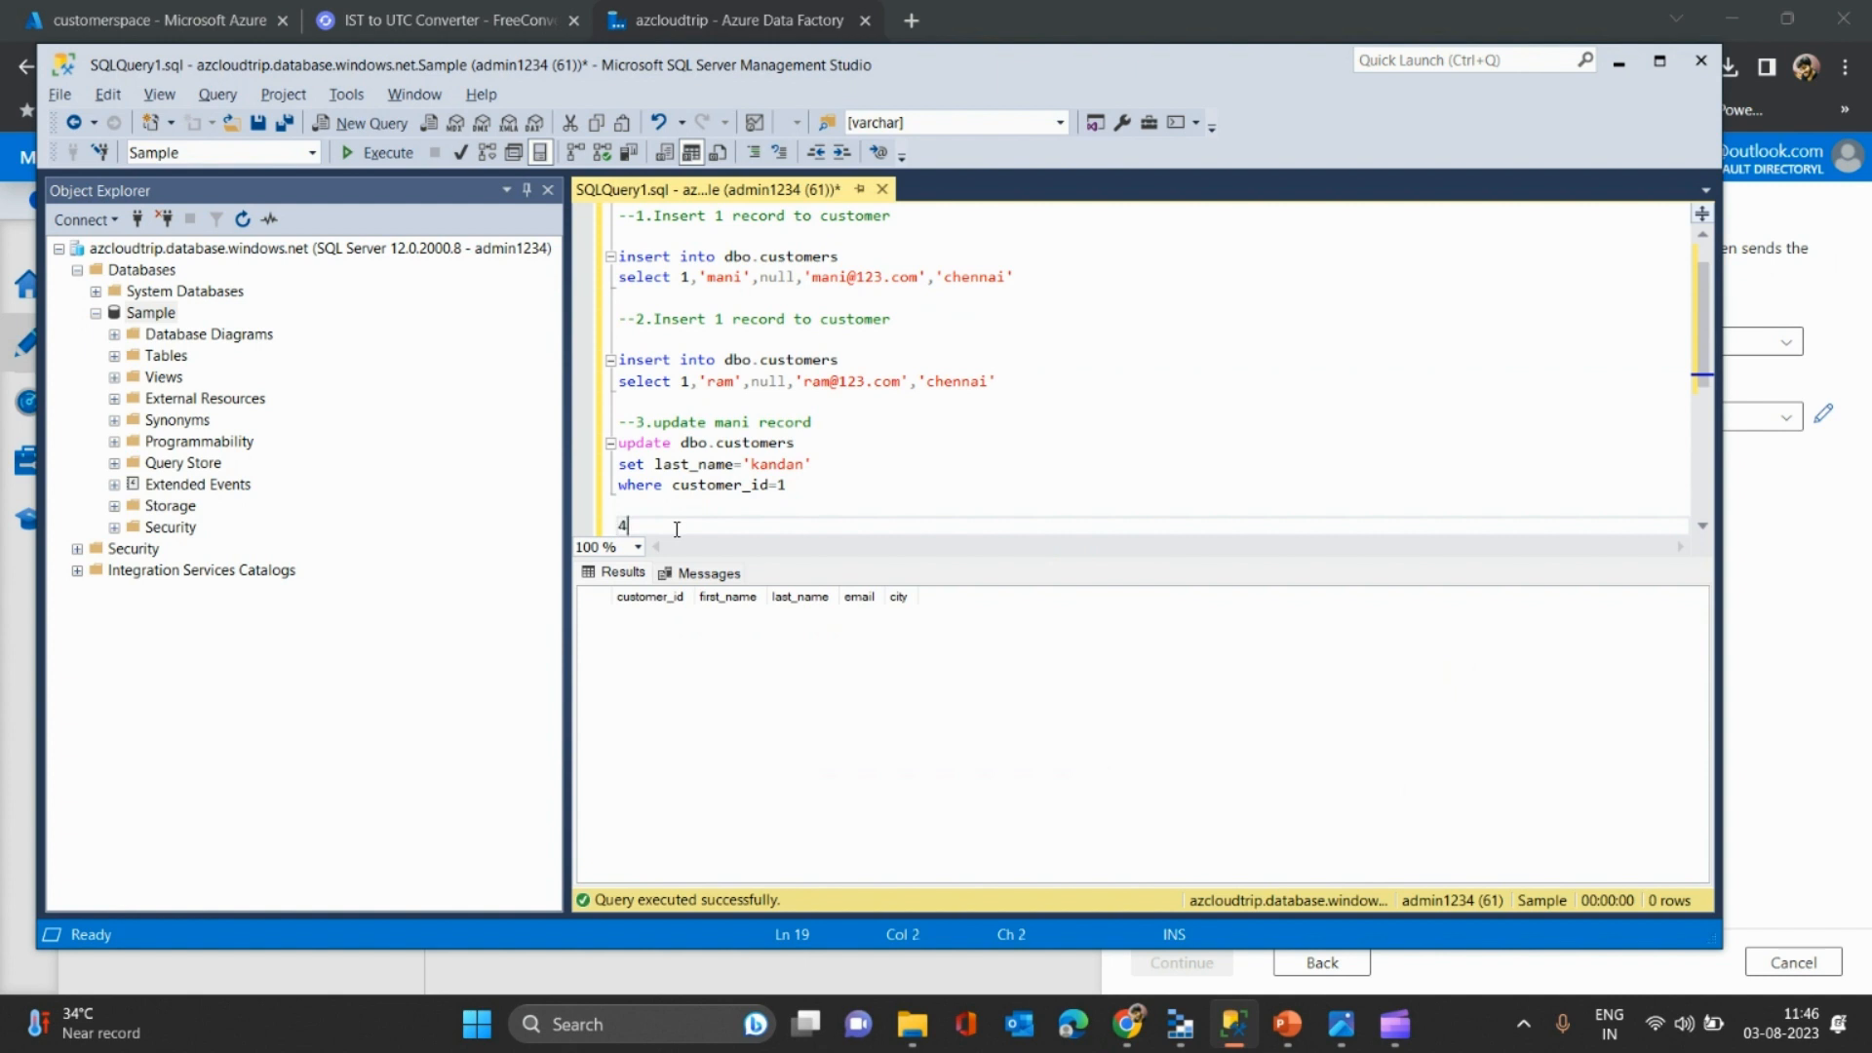
- Add a '--4.delete mani record' label and a DELETE FROM dbo.customers WHERE customer_id= statement
type("--4.delete mani record")
key("Return")
type("delete from")
type("o.")
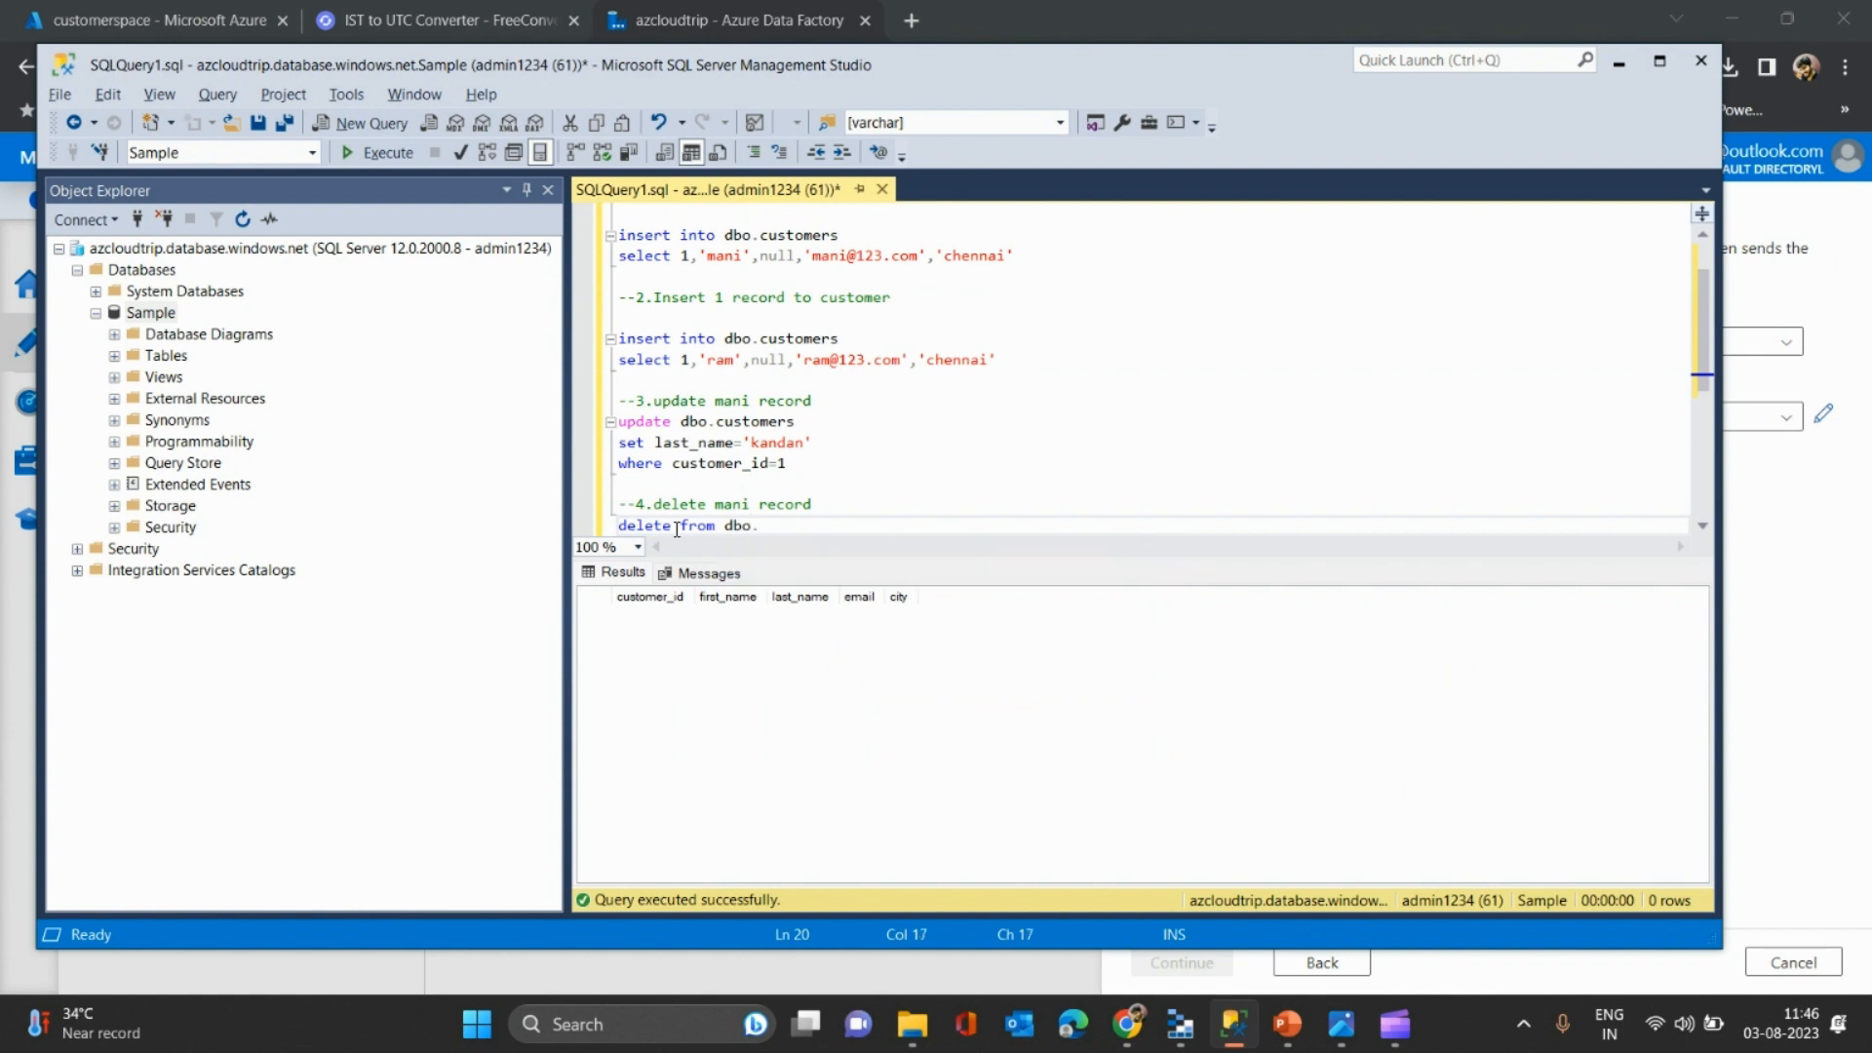
type("customers where customer_id=")
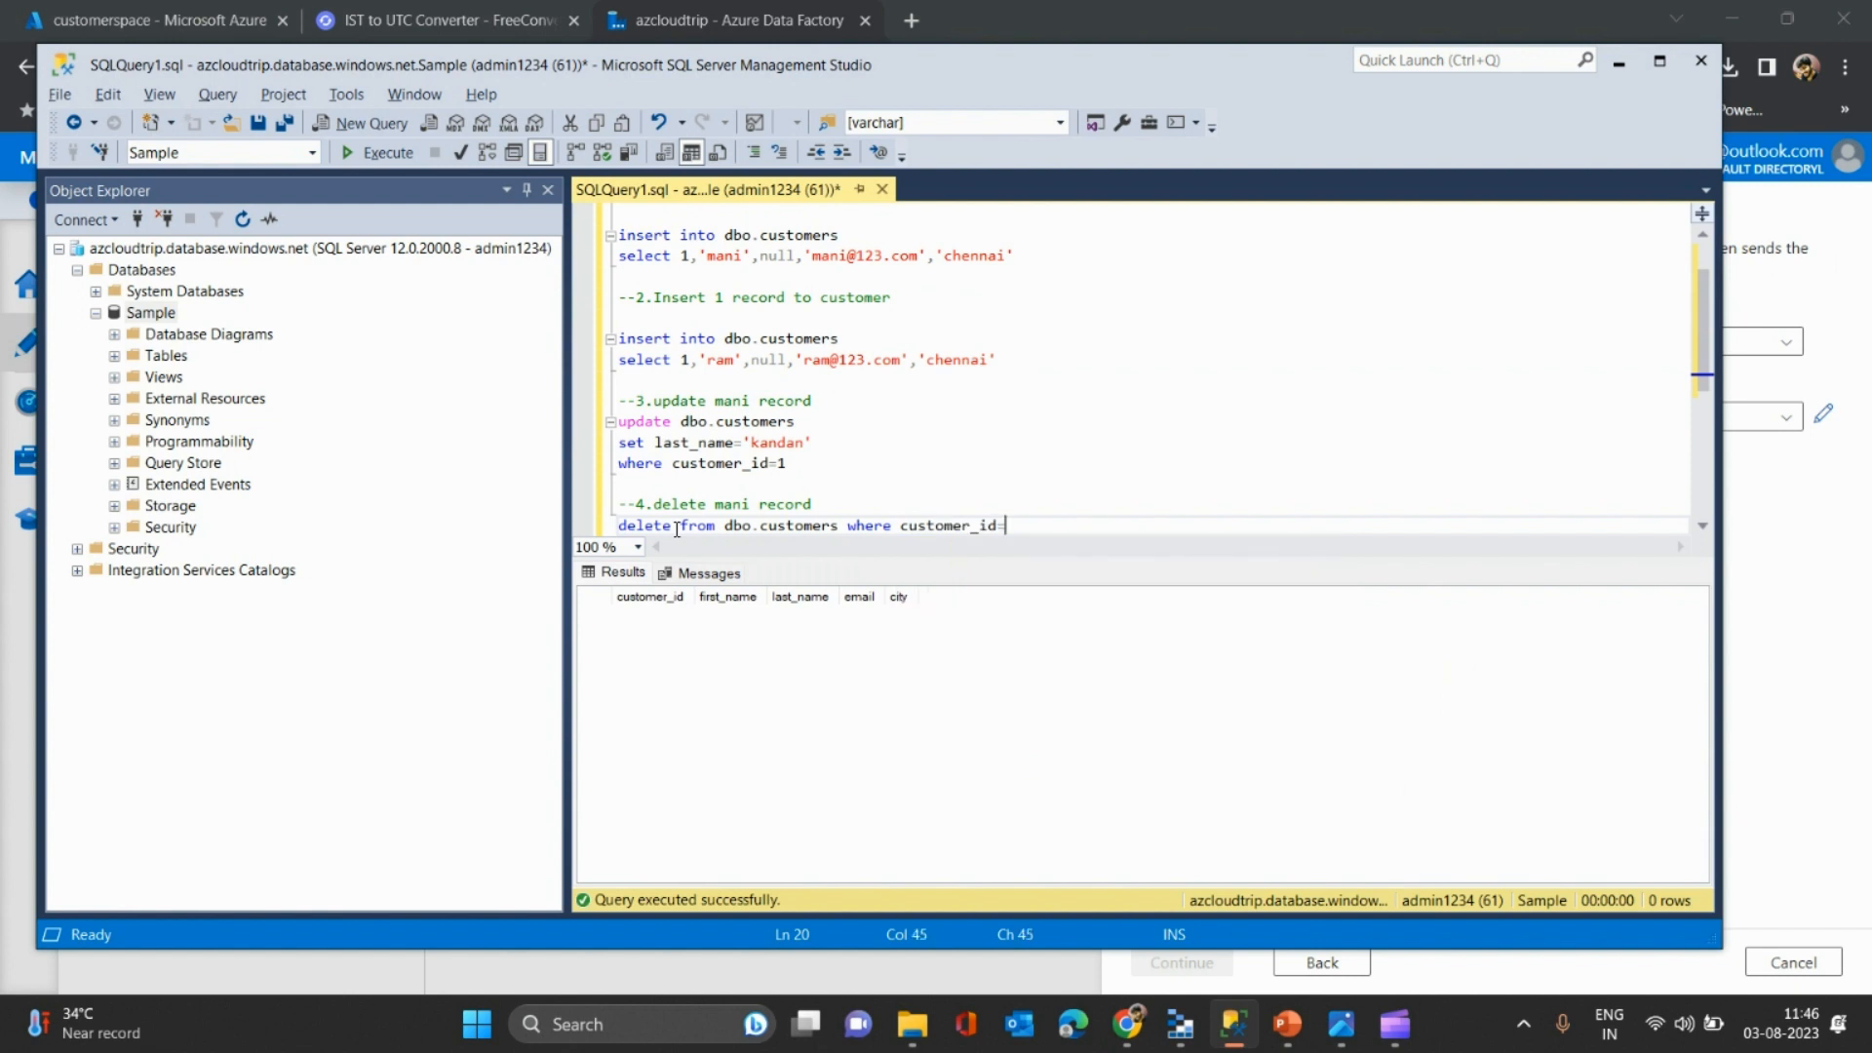
- Review the script from the first insert down to the delete statement
left_click(636, 278)
key("Up")
key("Up")
key("Up")
key("Up")
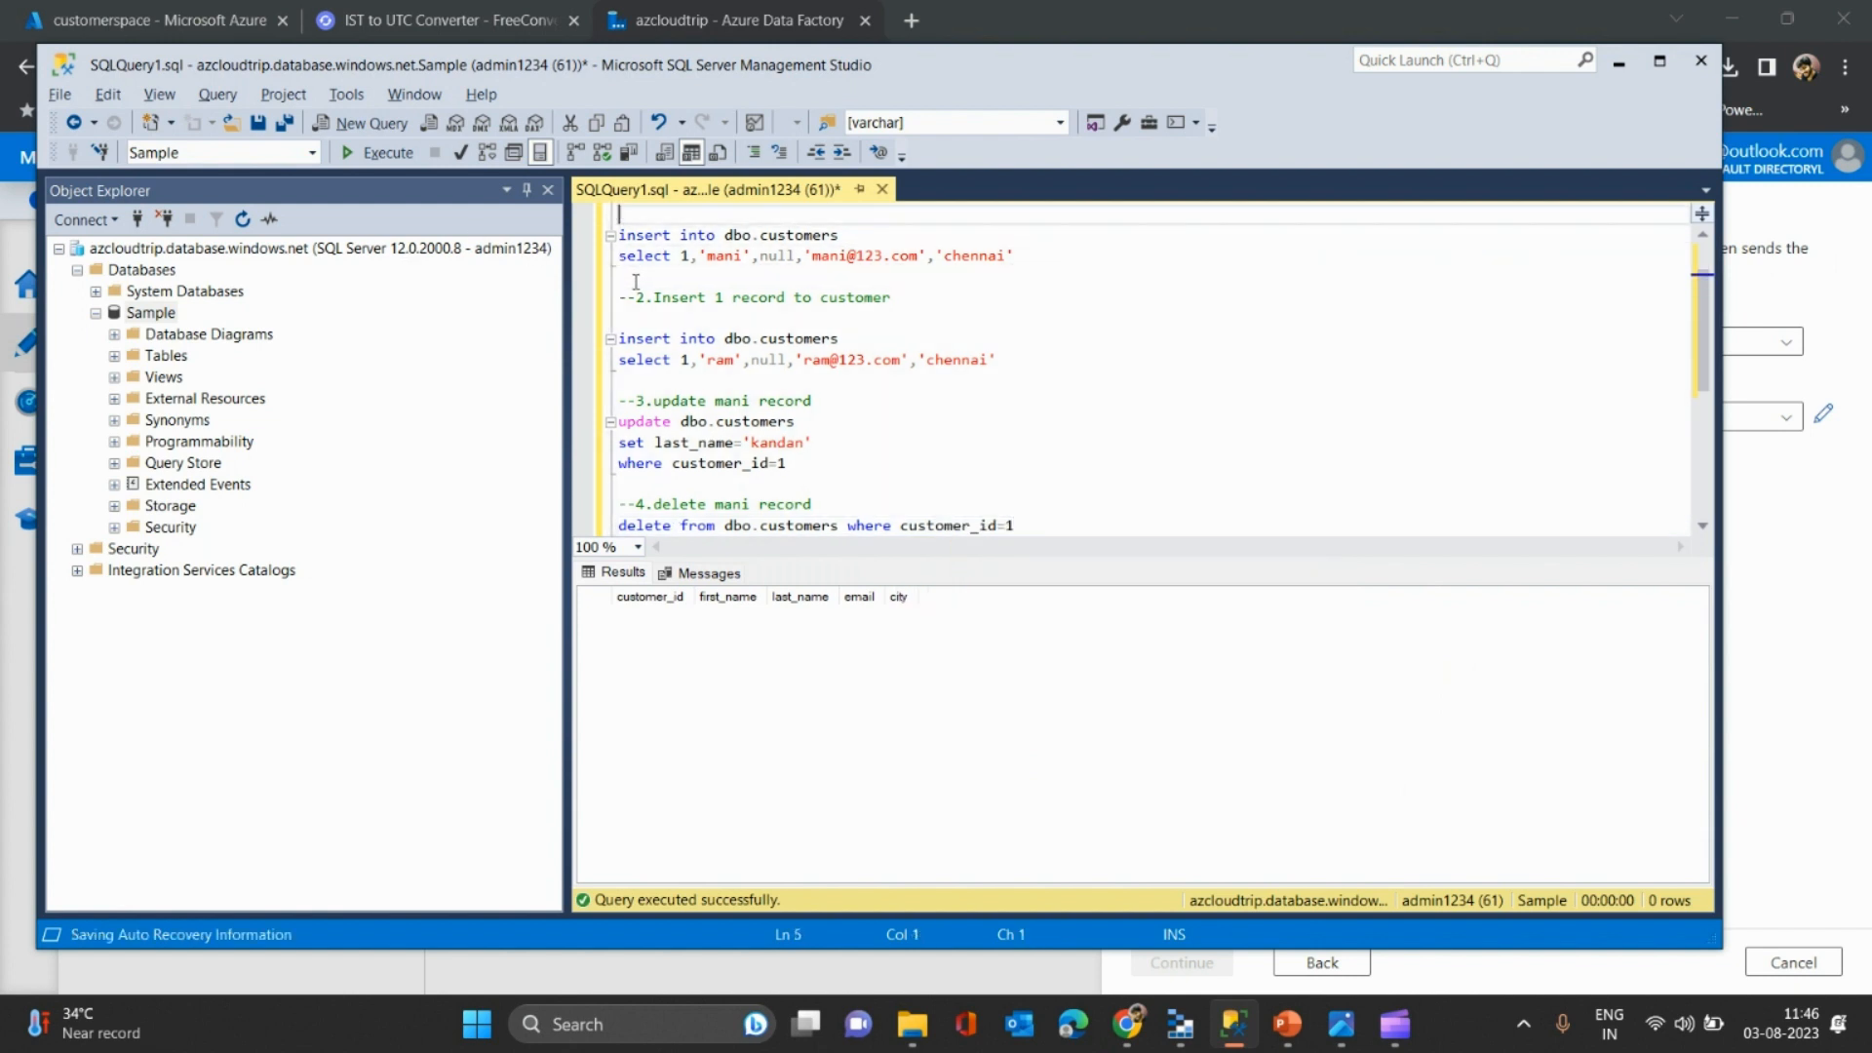
scroll(636, 282, "up", 1)
key("Down")
key("Down")
key("Down")
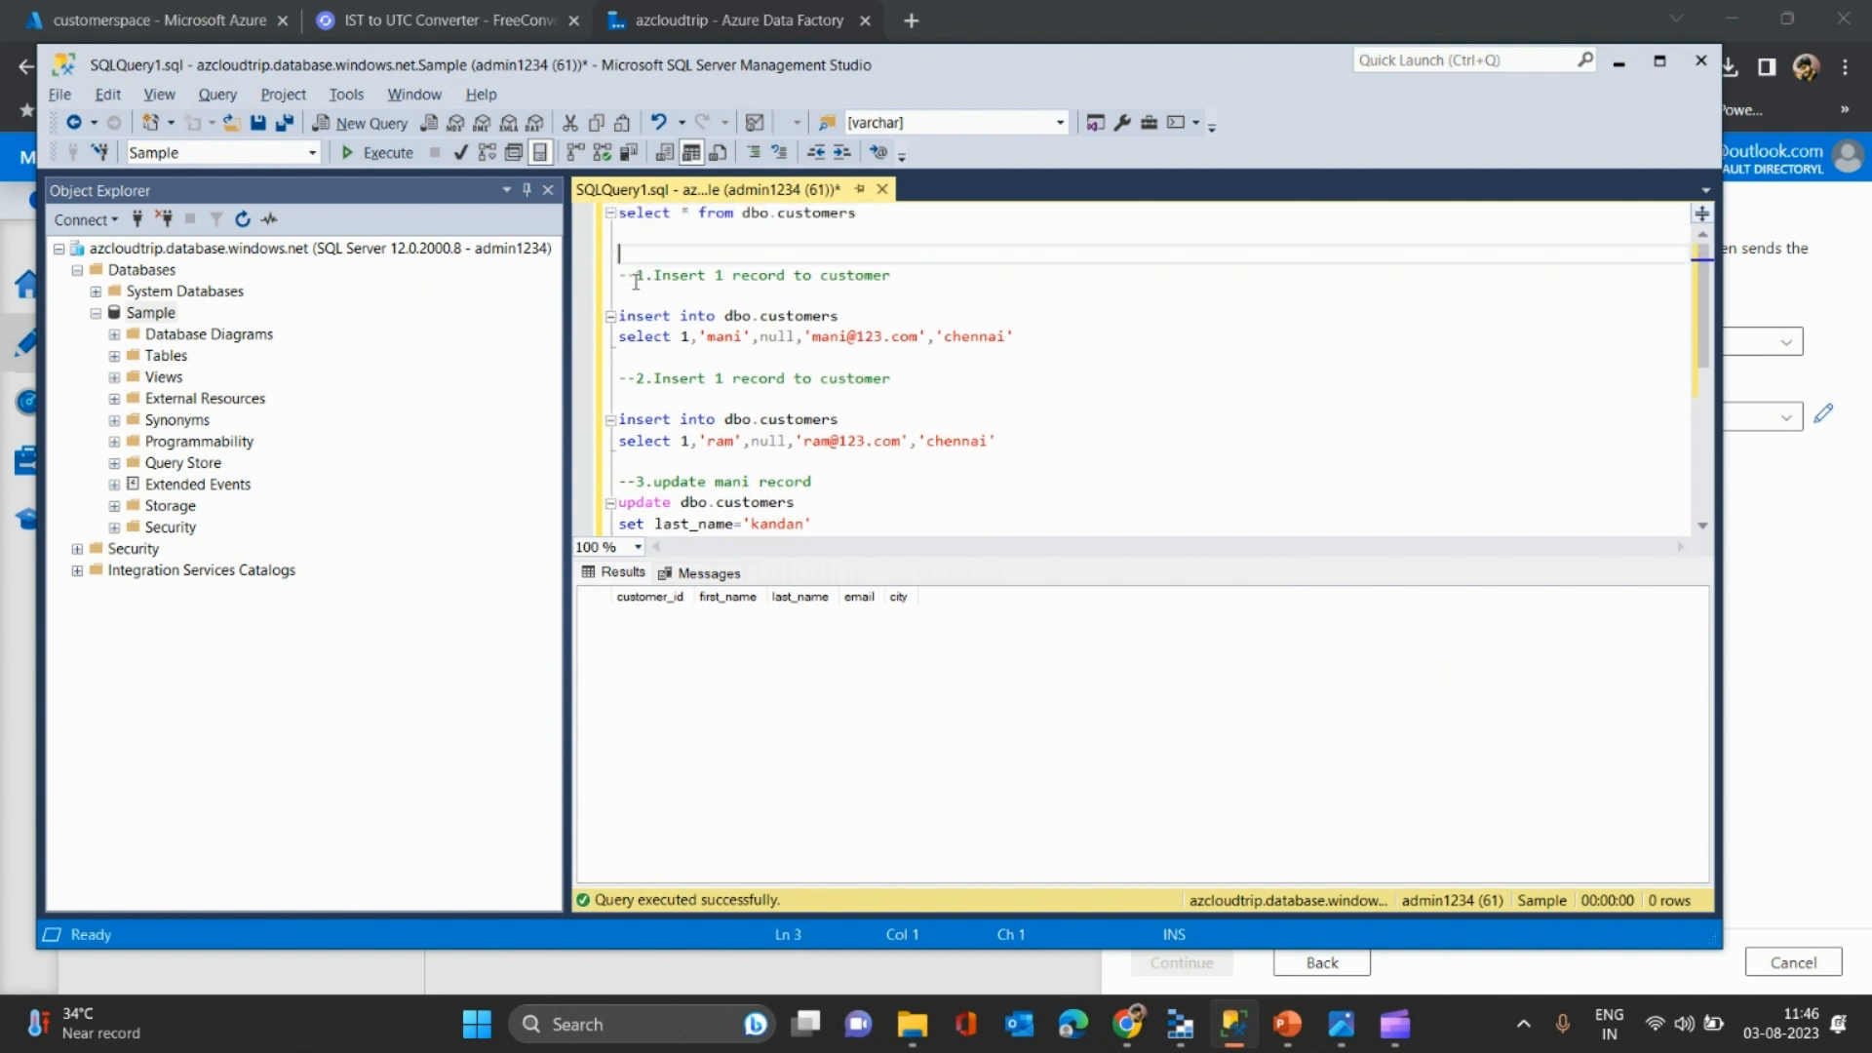
key("Up")
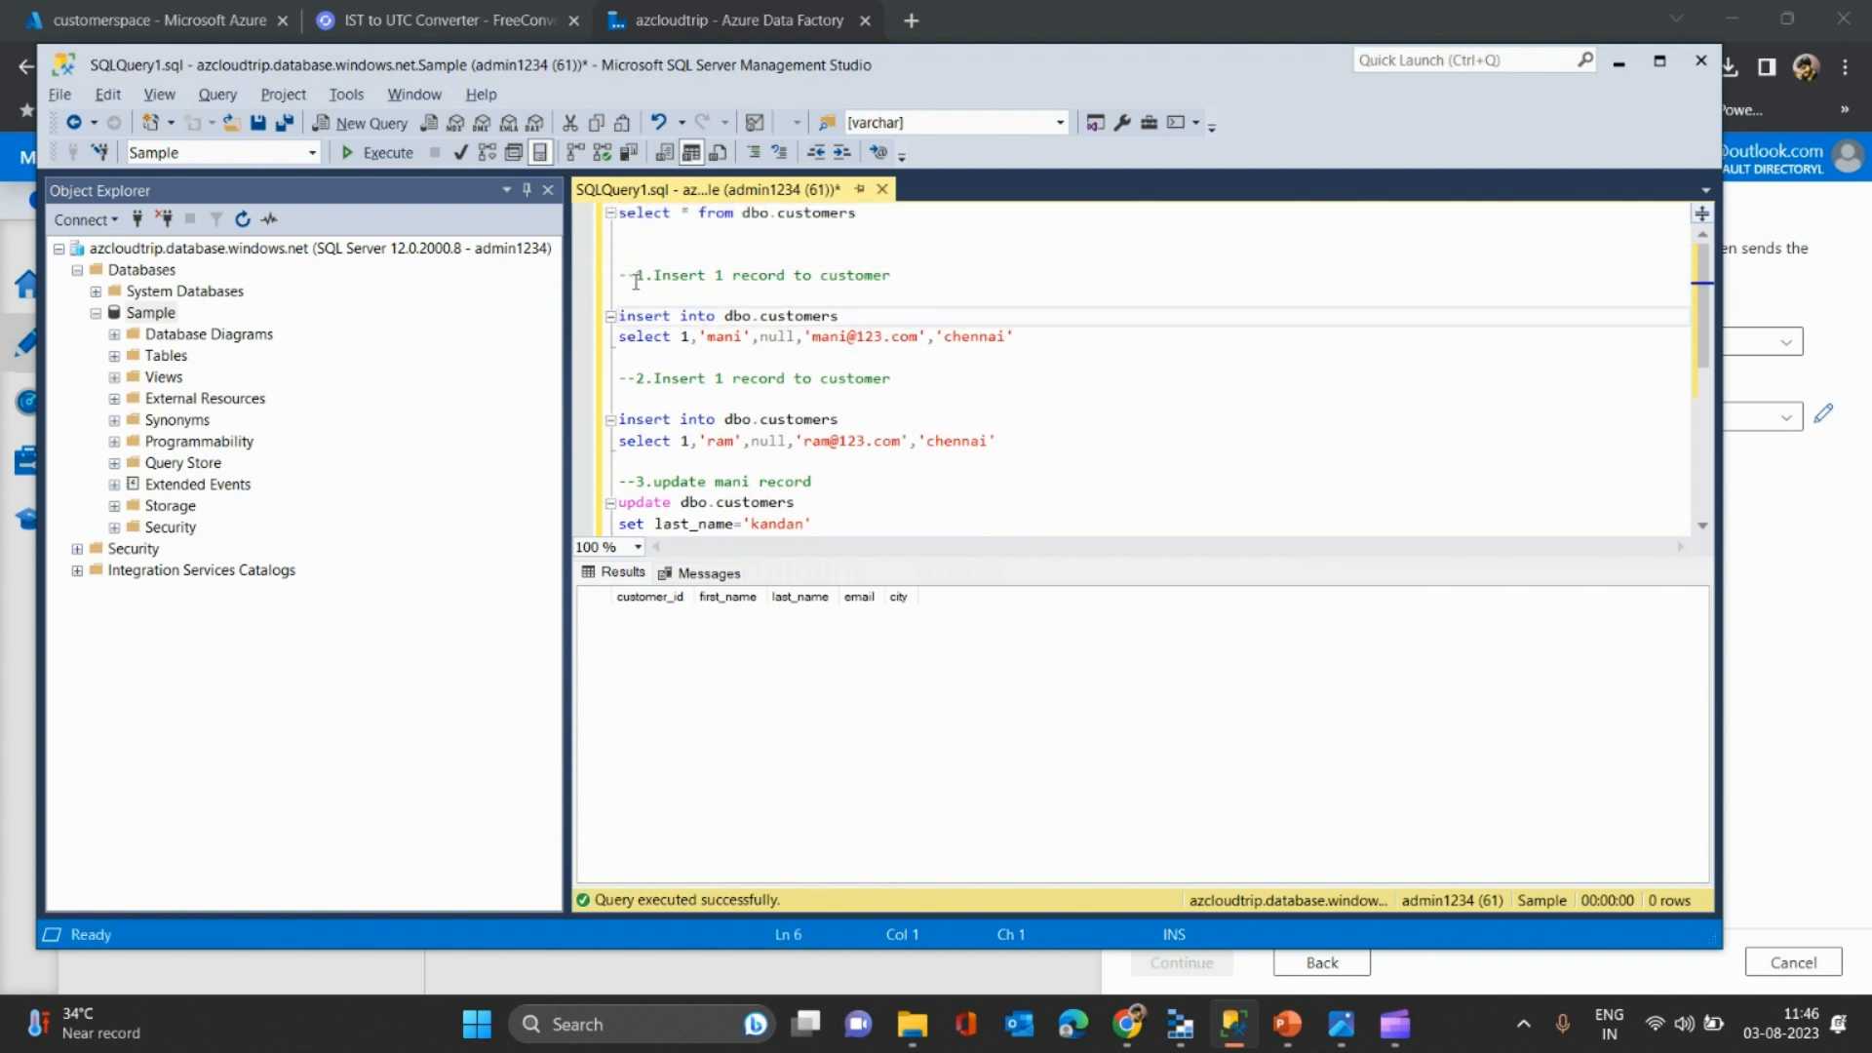
key("Down")
key("Down")
key("Down")
key("Down")
key("Down")
key("Down")
key("Down")
key("Down")
key("Down")
key("Down")
key("Down")
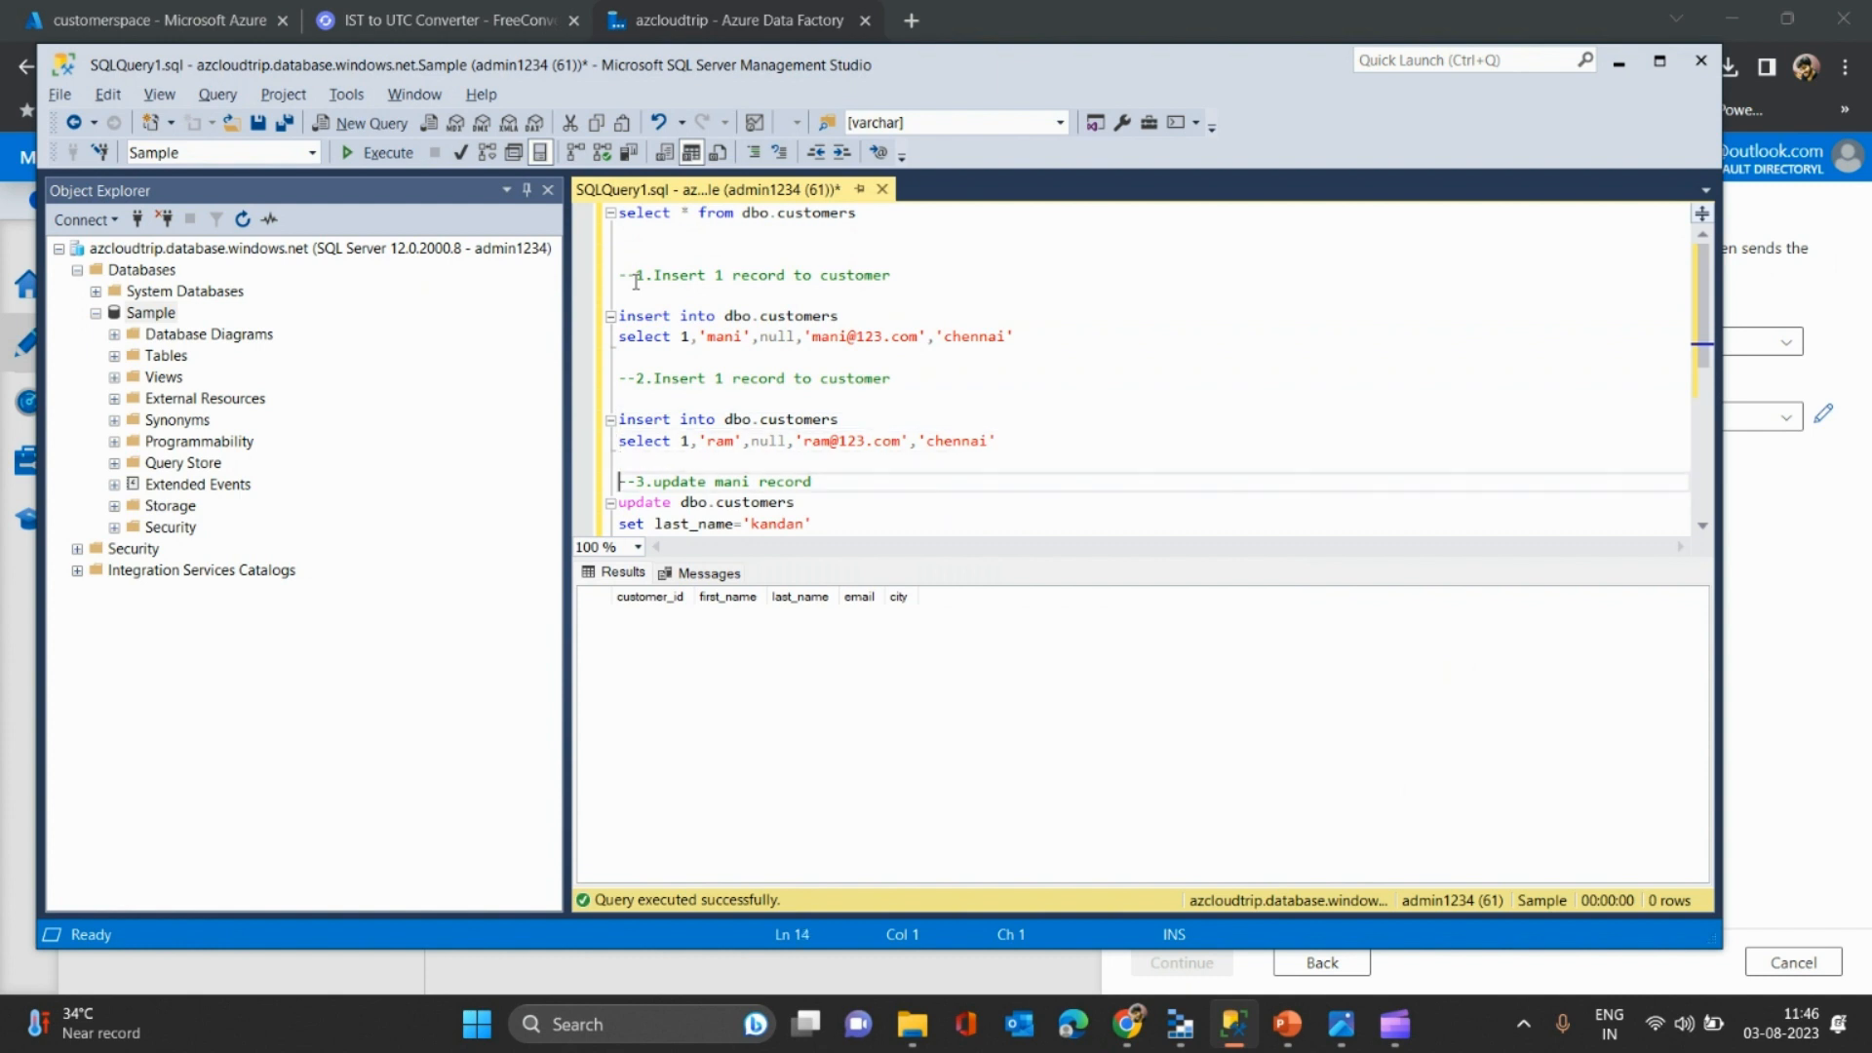
key("Down")
key("Down")
key("Down")
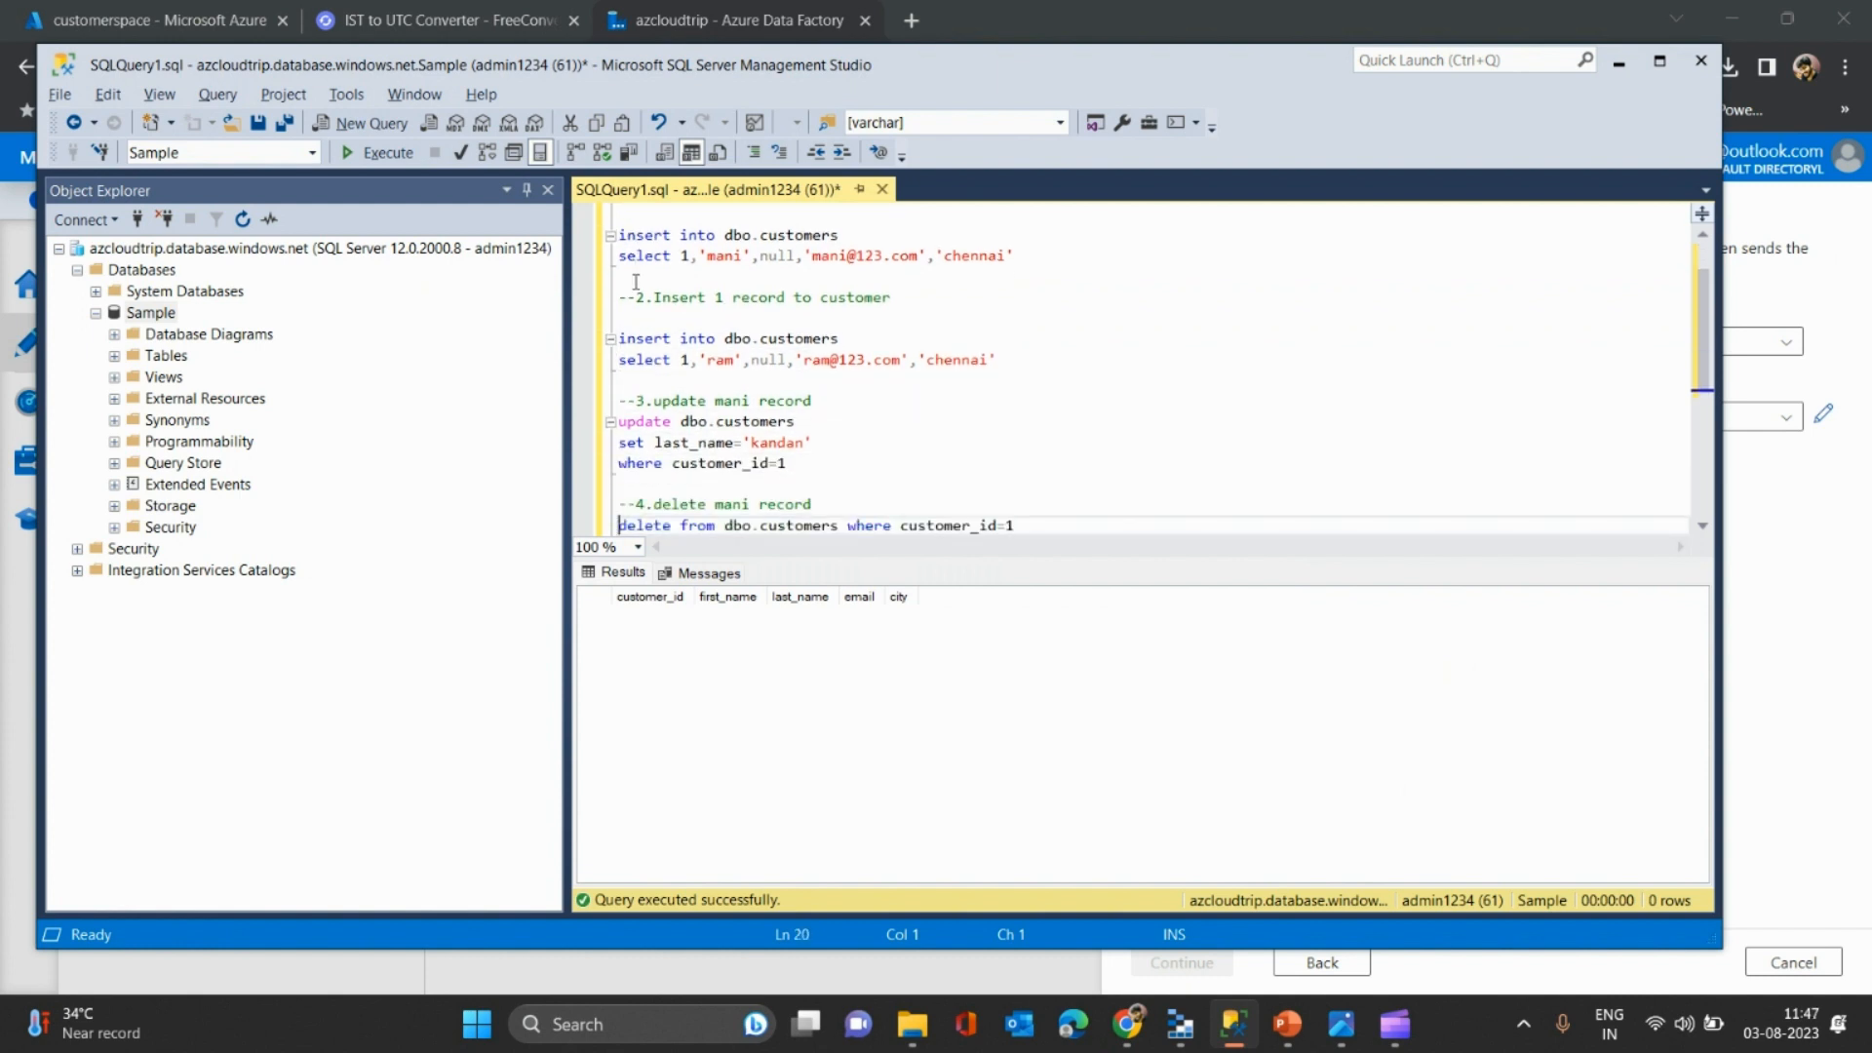
left_click(738, 9)
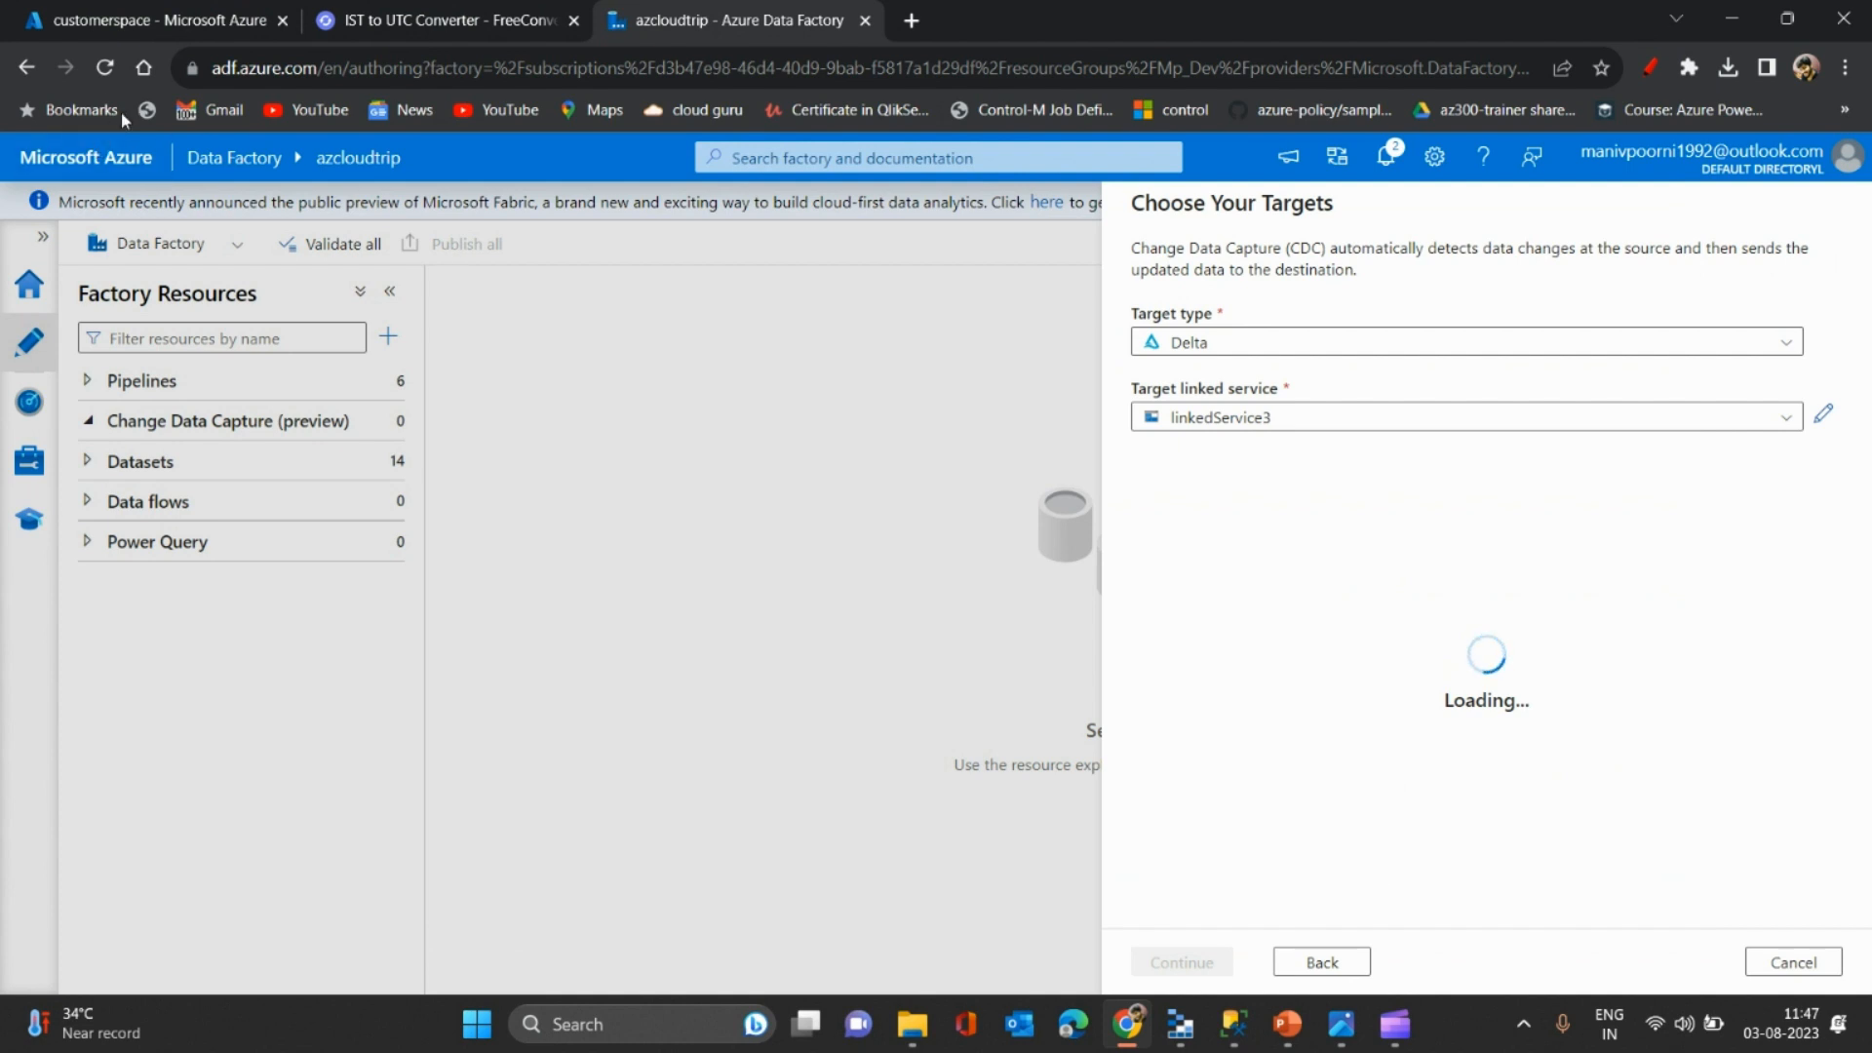
- Reload Data Factory and create a new Change Data Capture resource named cuscdc
left_click(97, 82)
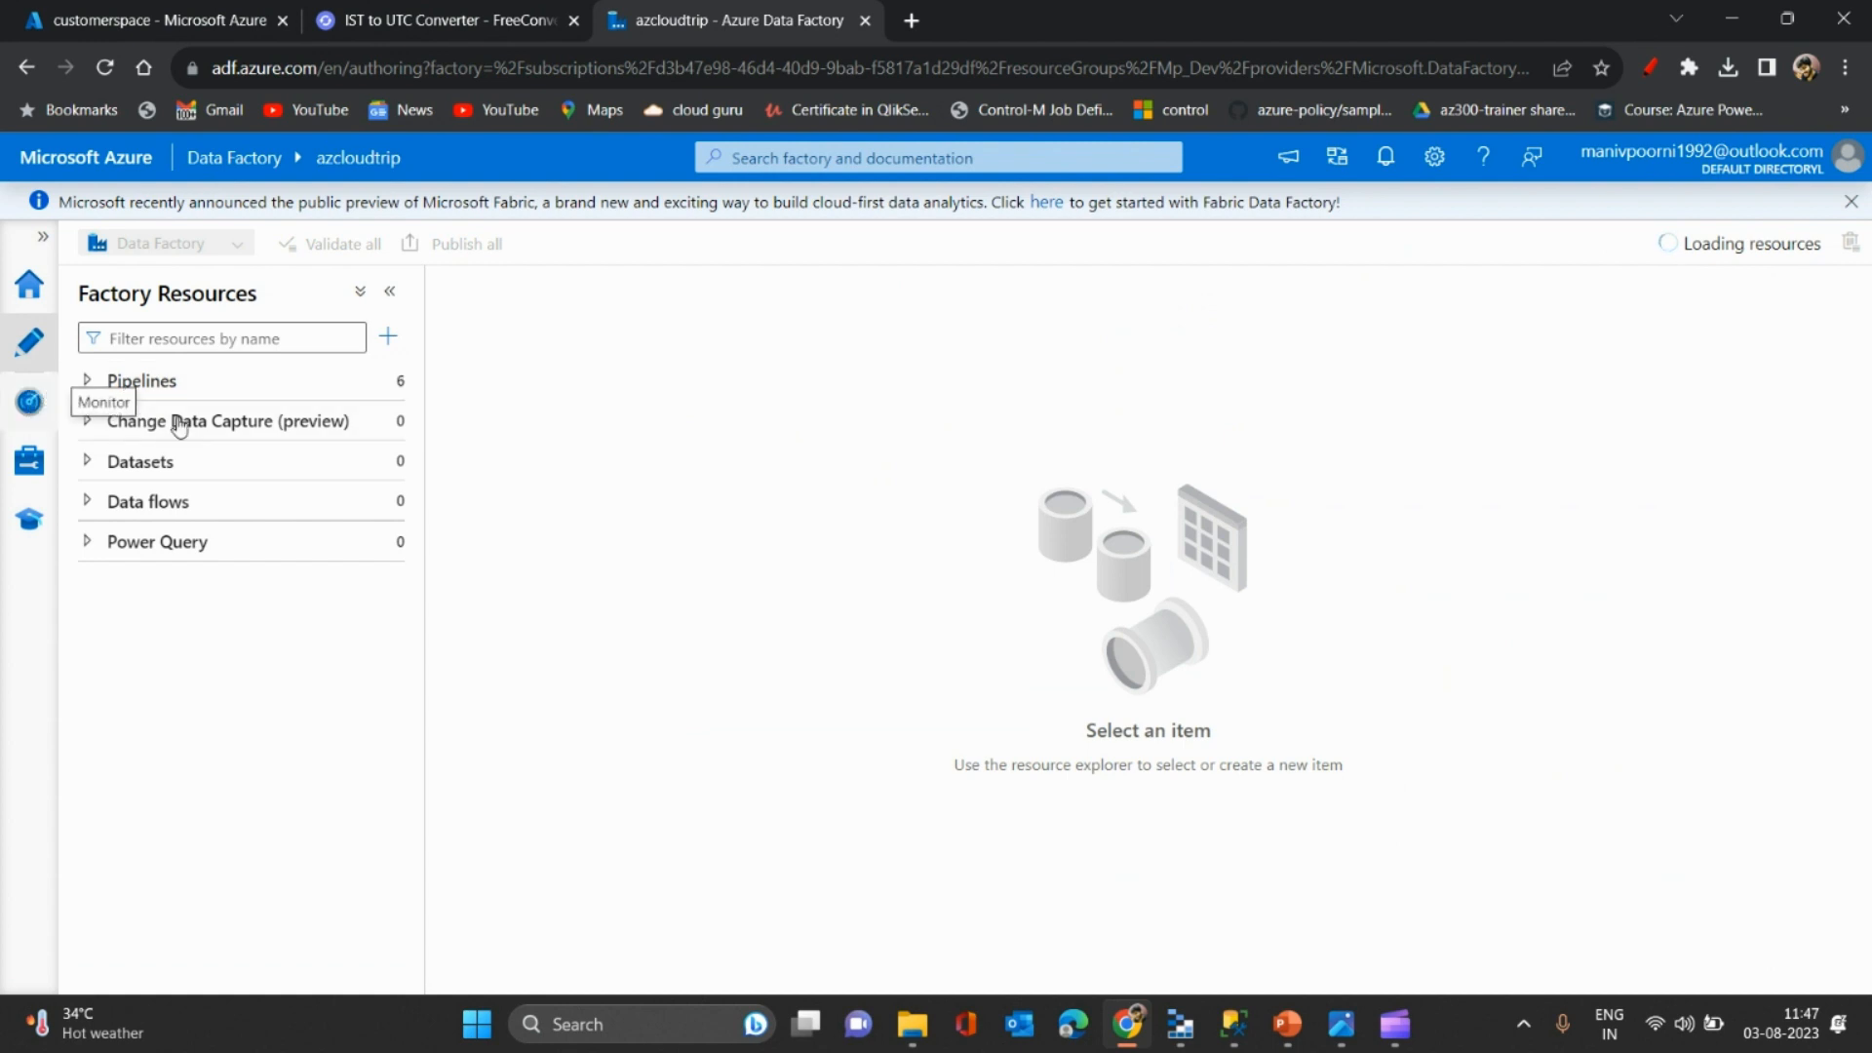
left_click(85, 421)
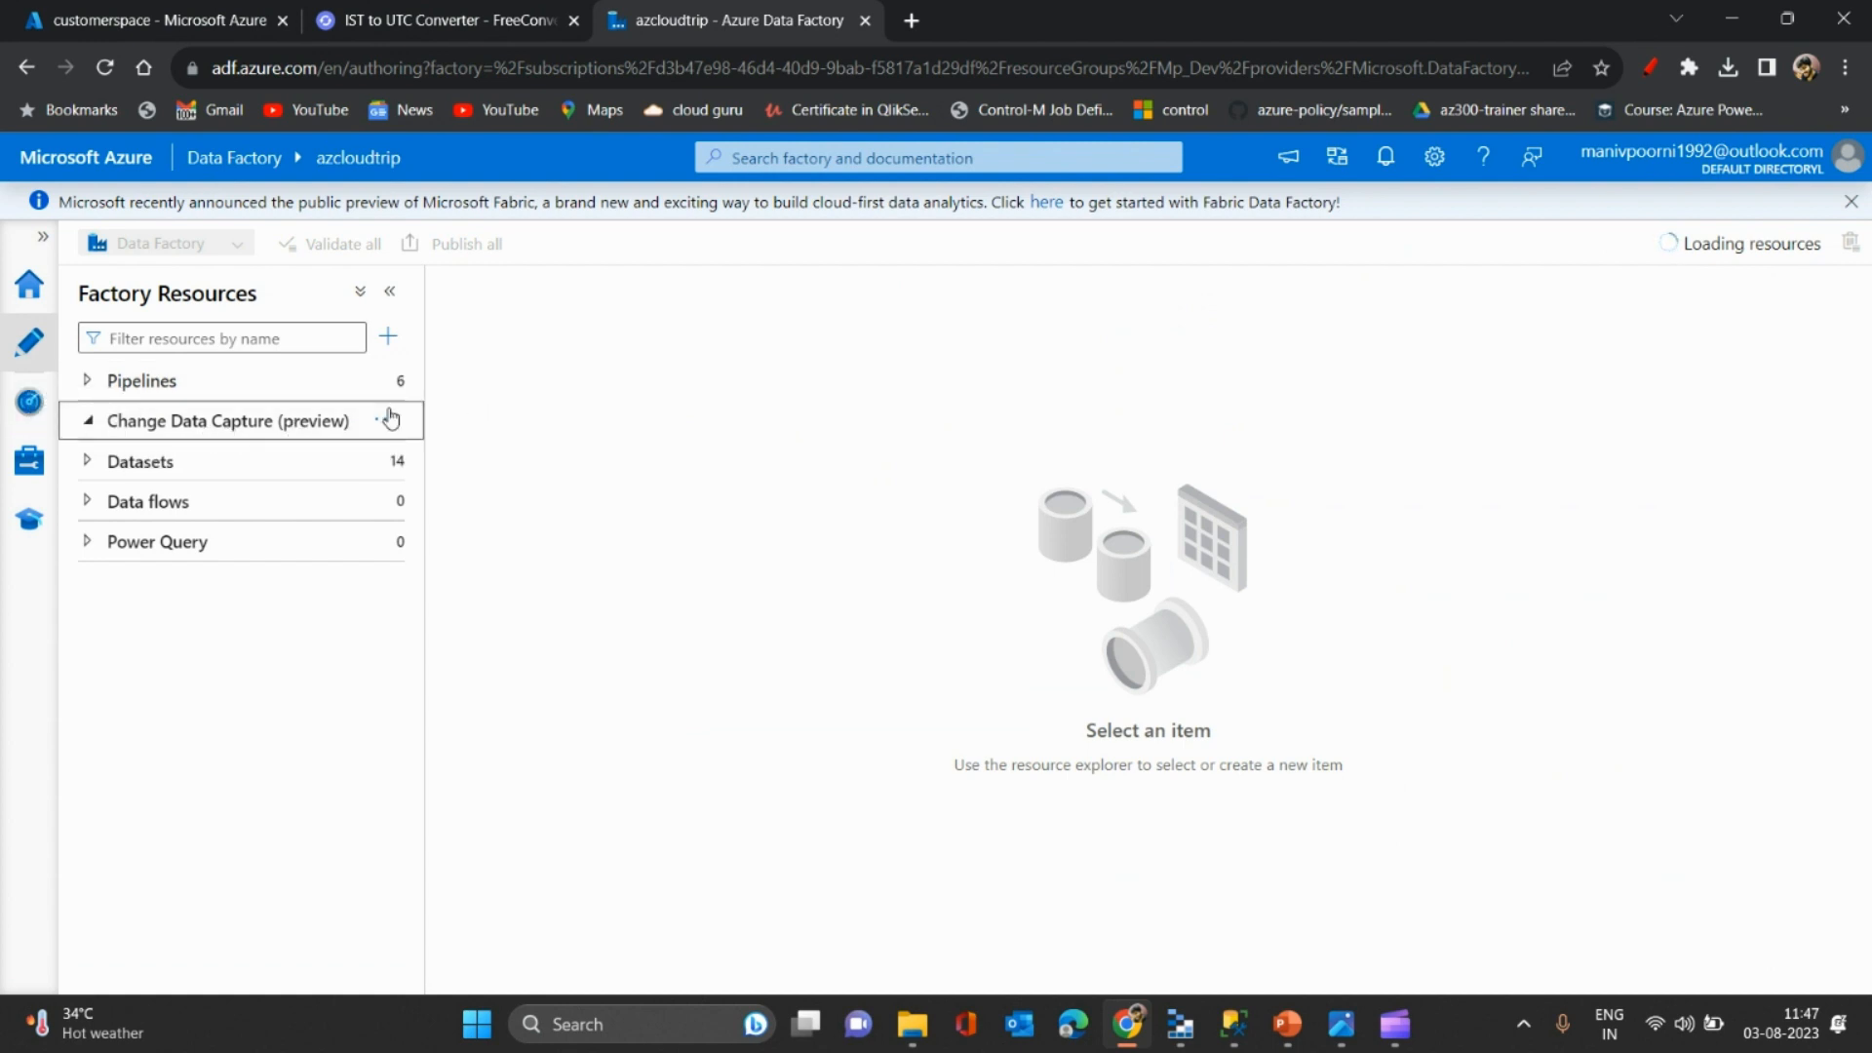
left_click(386, 421)
left_click(514, 464)
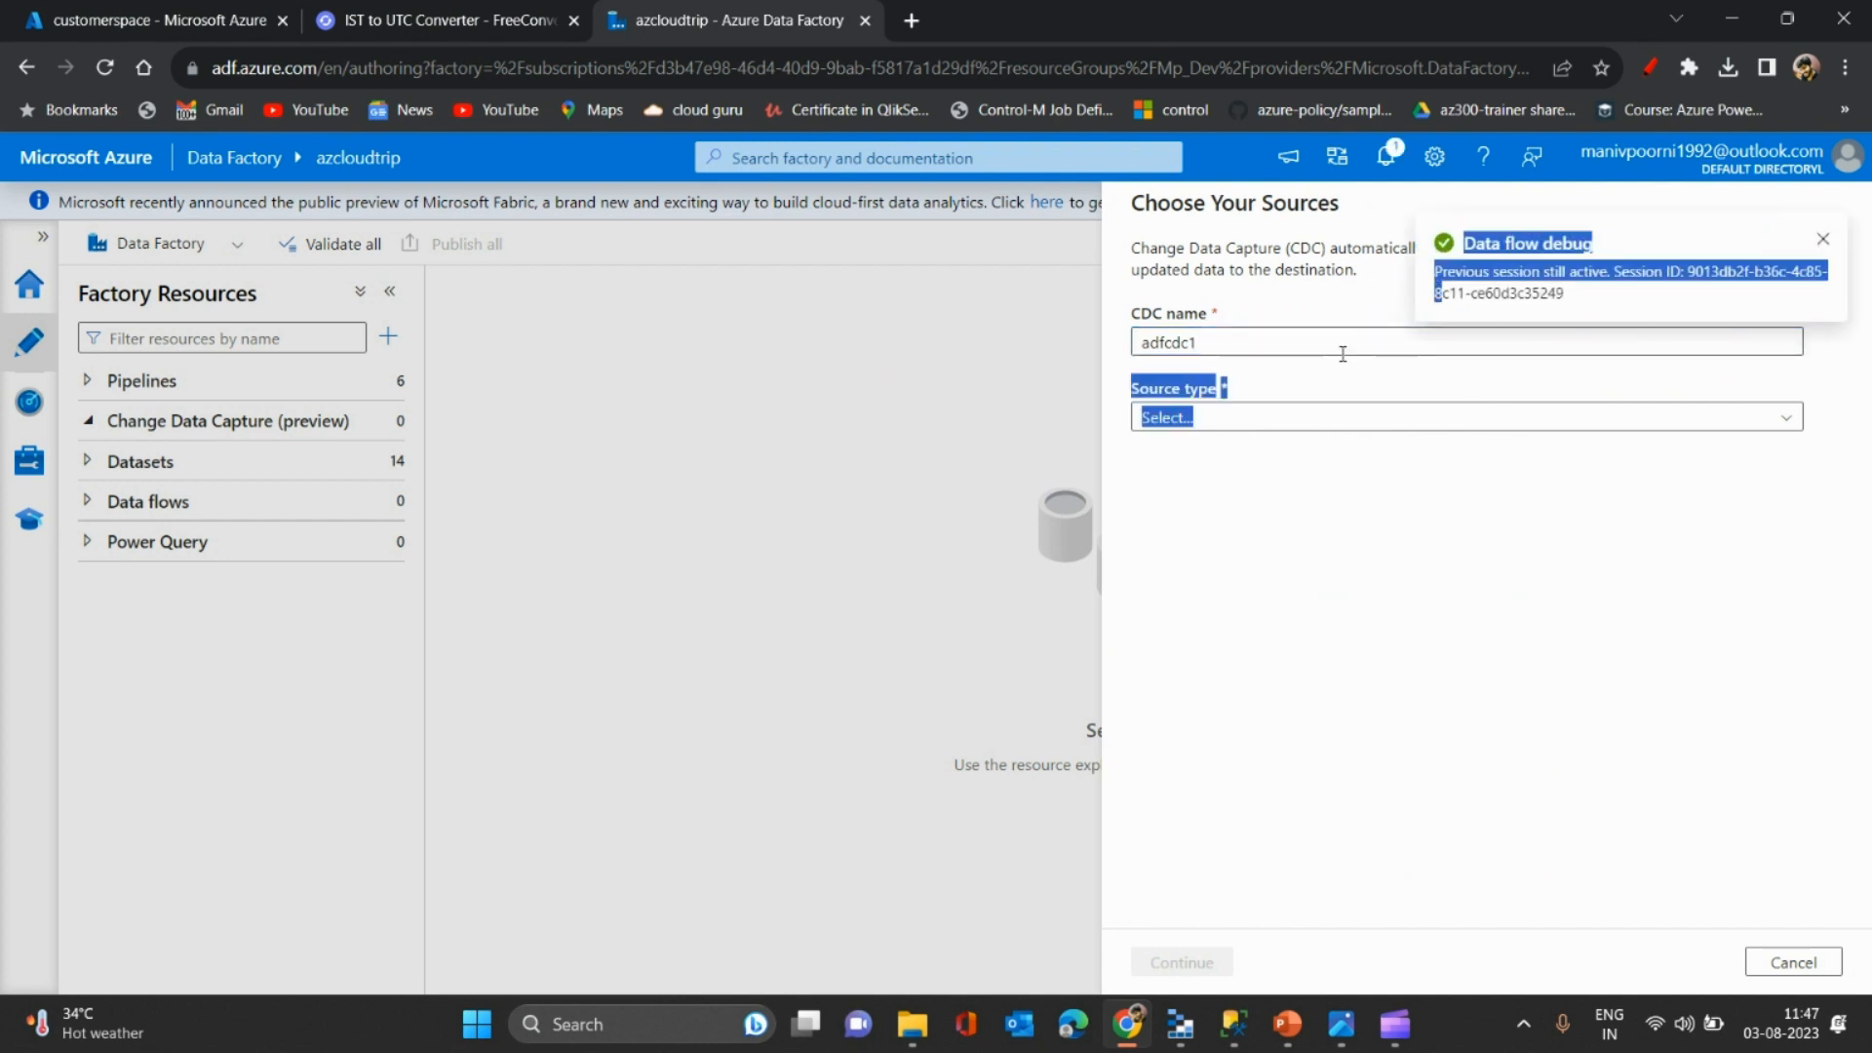
left_click_drag(1229, 334, 1028, 363)
left_click(1153, 326)
key("BackSpace")
type("cus")
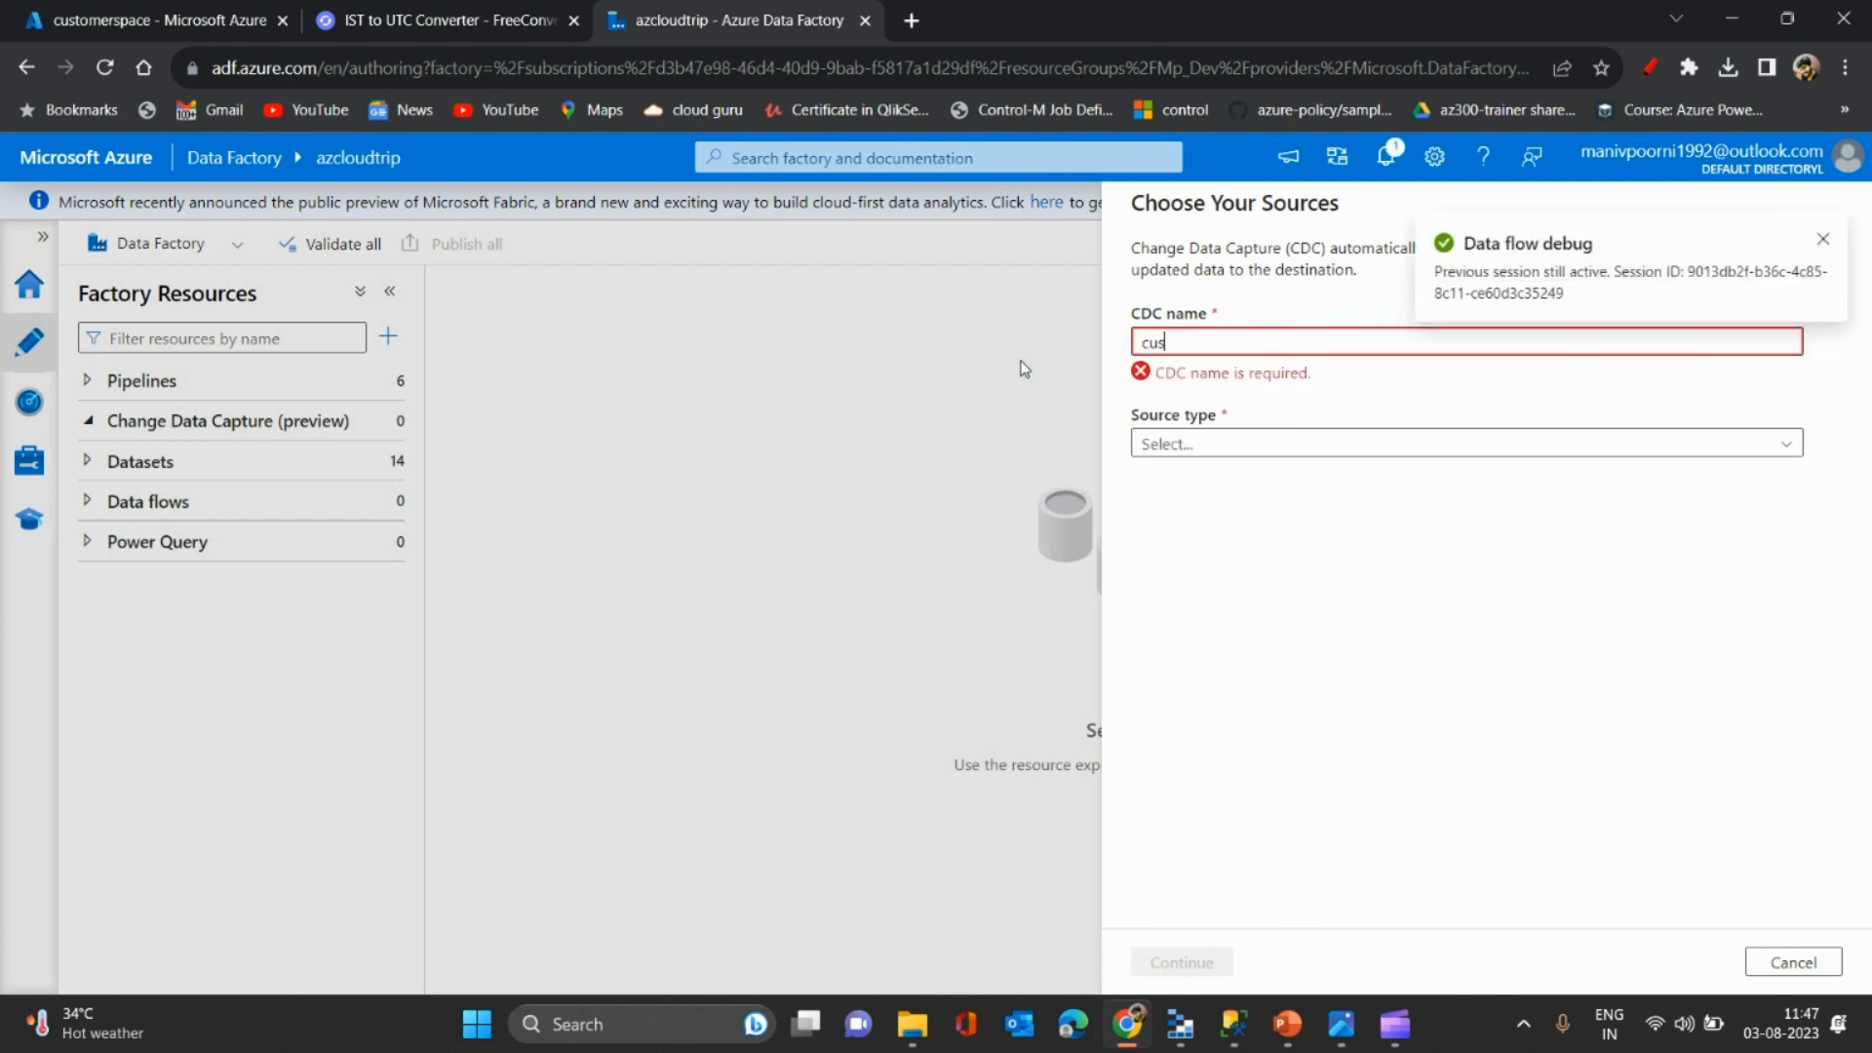
type("cdc")
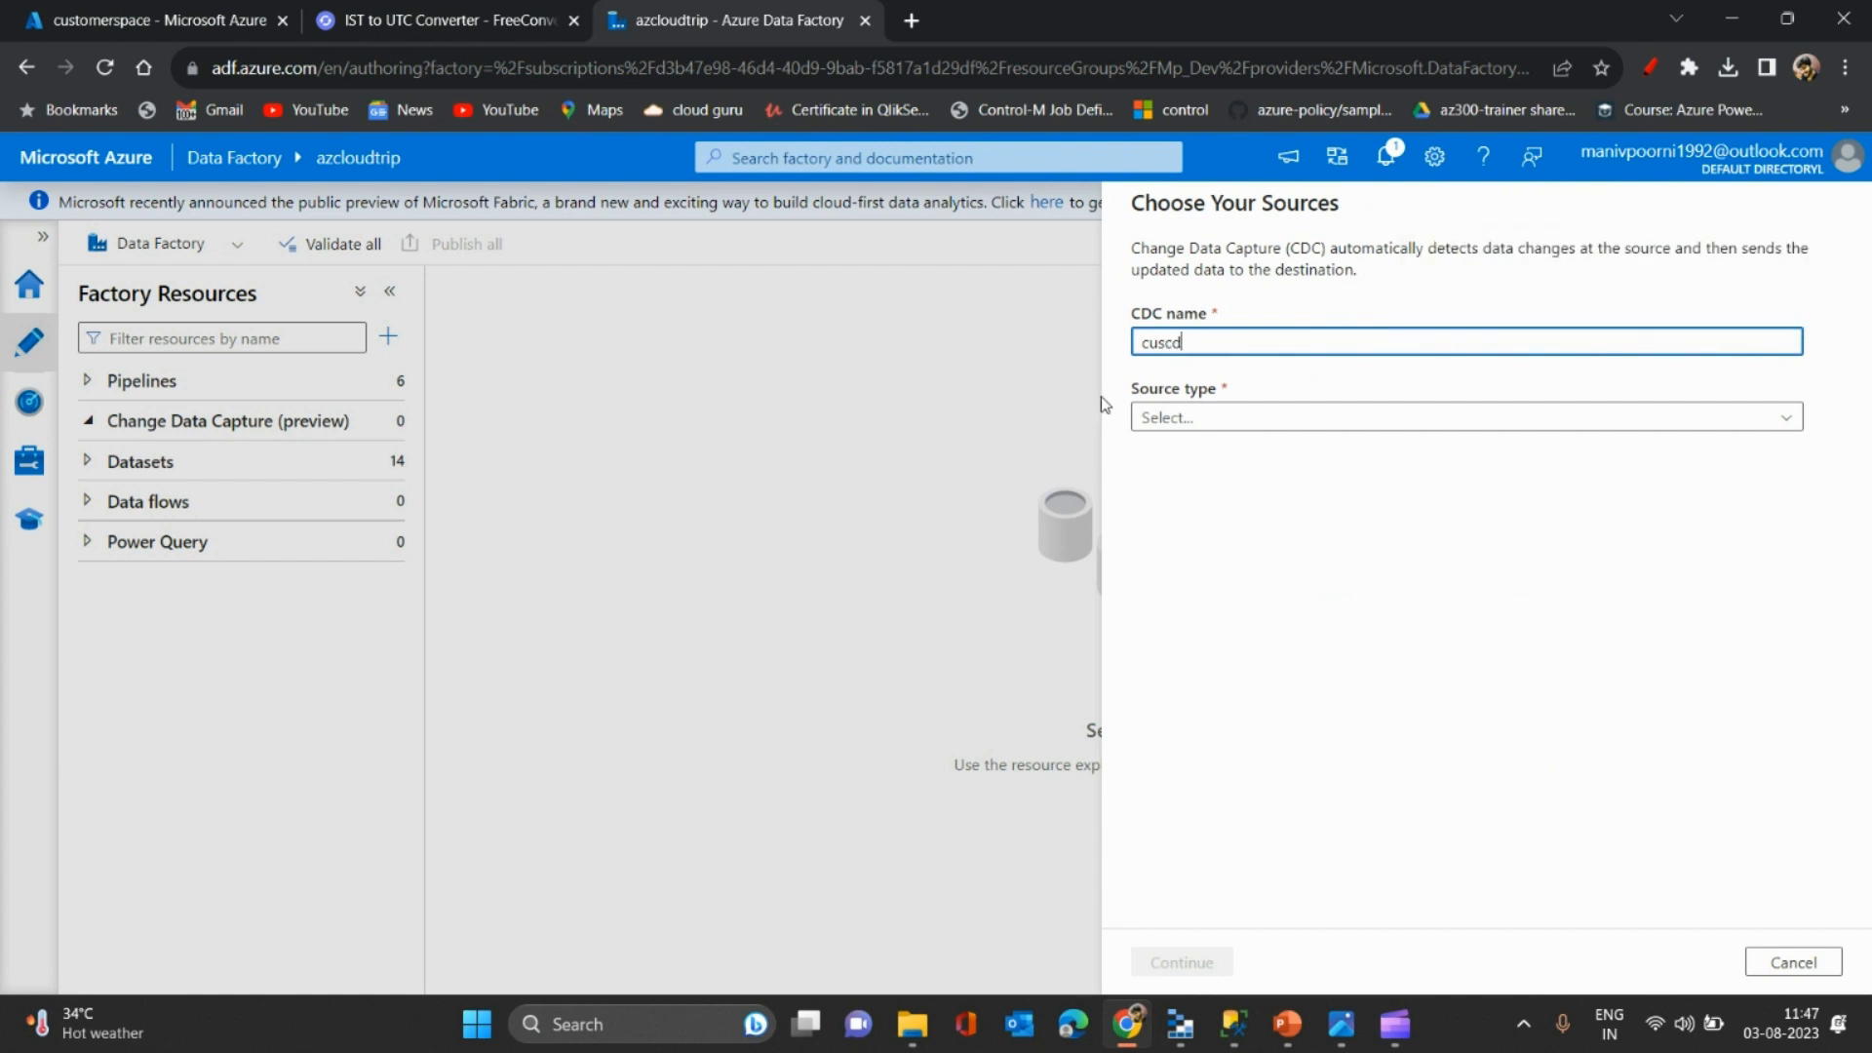
- Source cuscdc from Azure SQL Database via sqllinkedsrv, selecting the dbo.customers table
left_click(1228, 417)
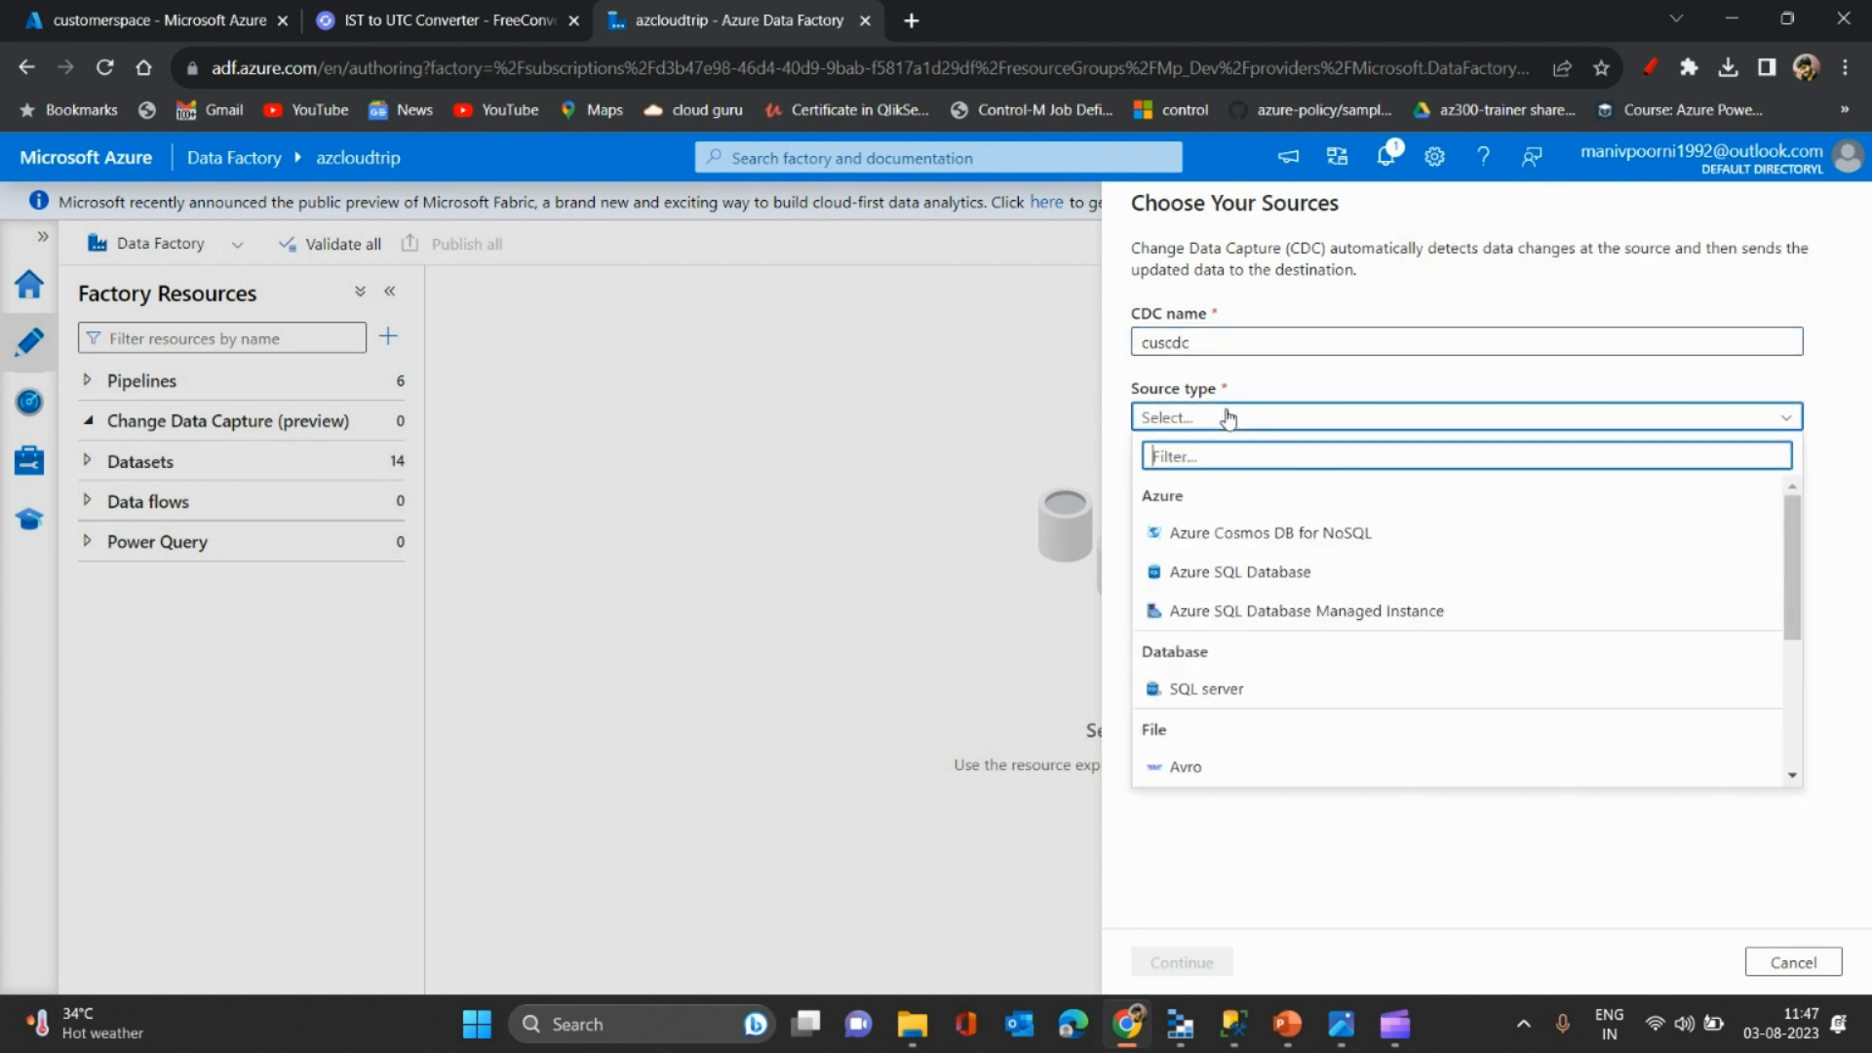
left_click(1212, 575)
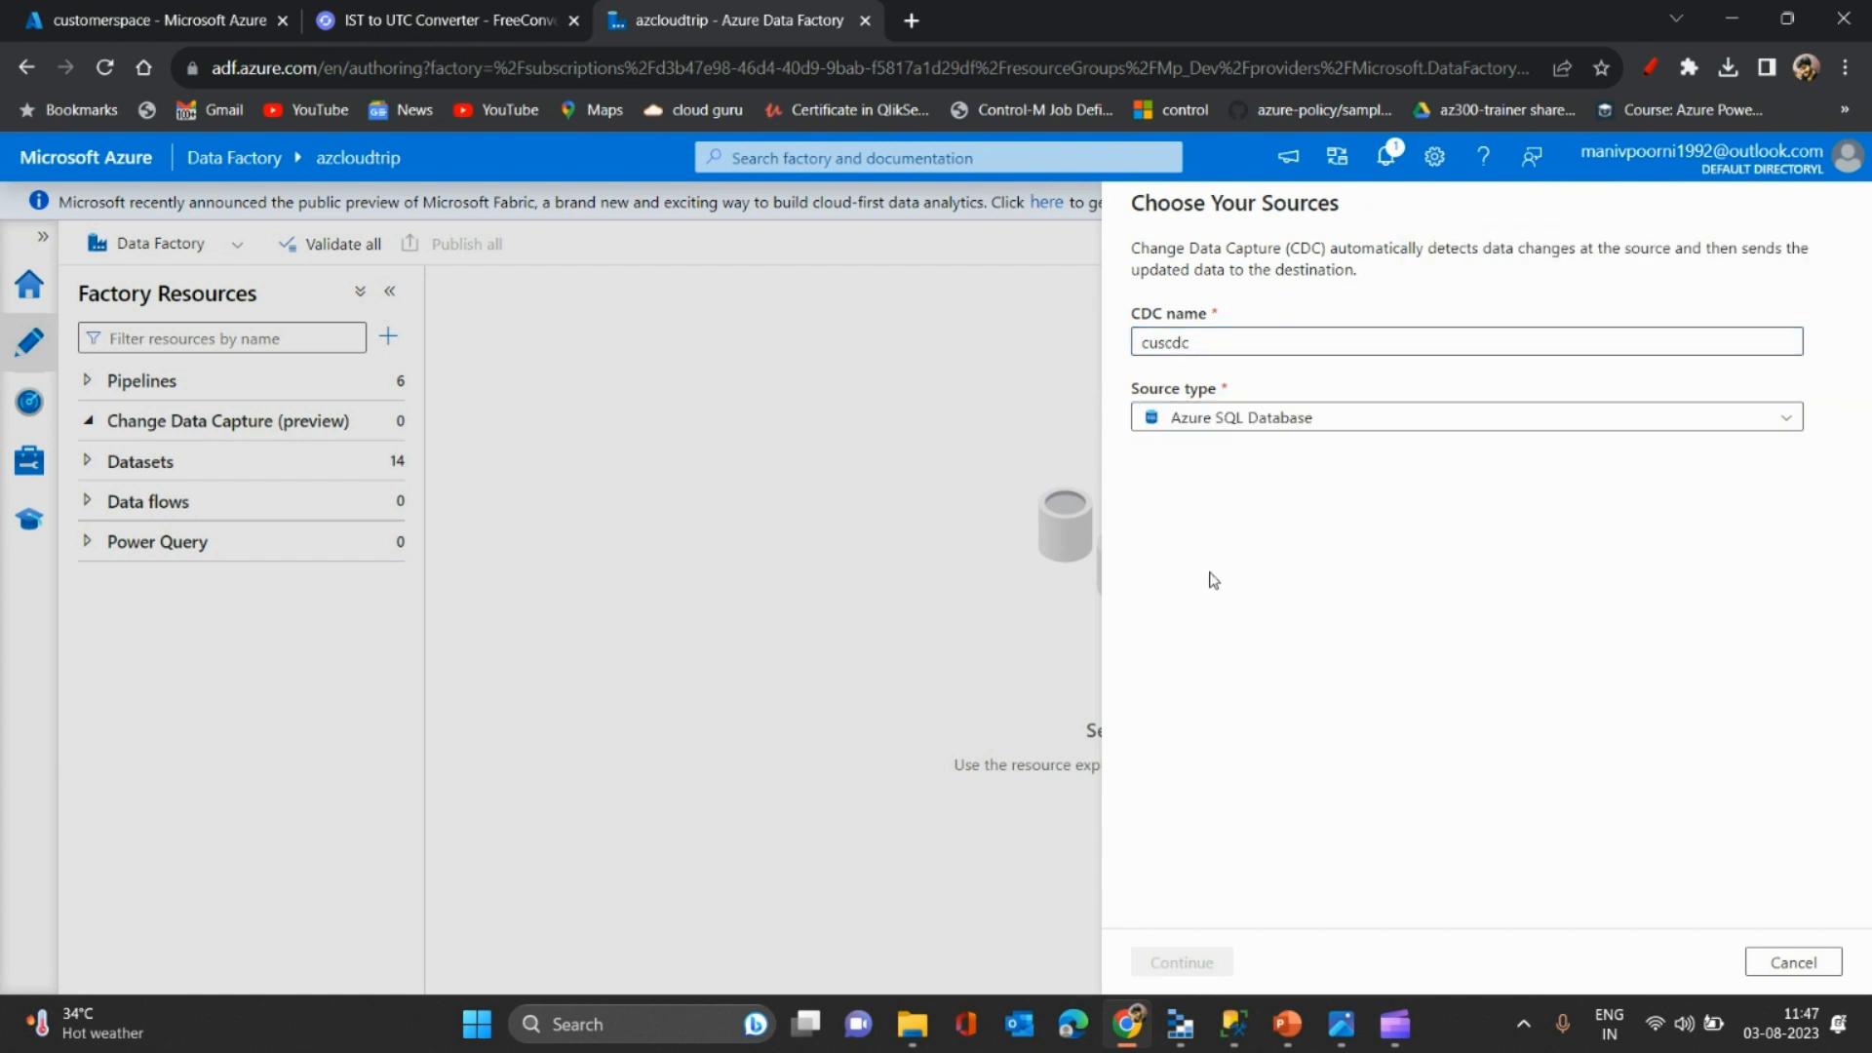
left_click(1392, 499)
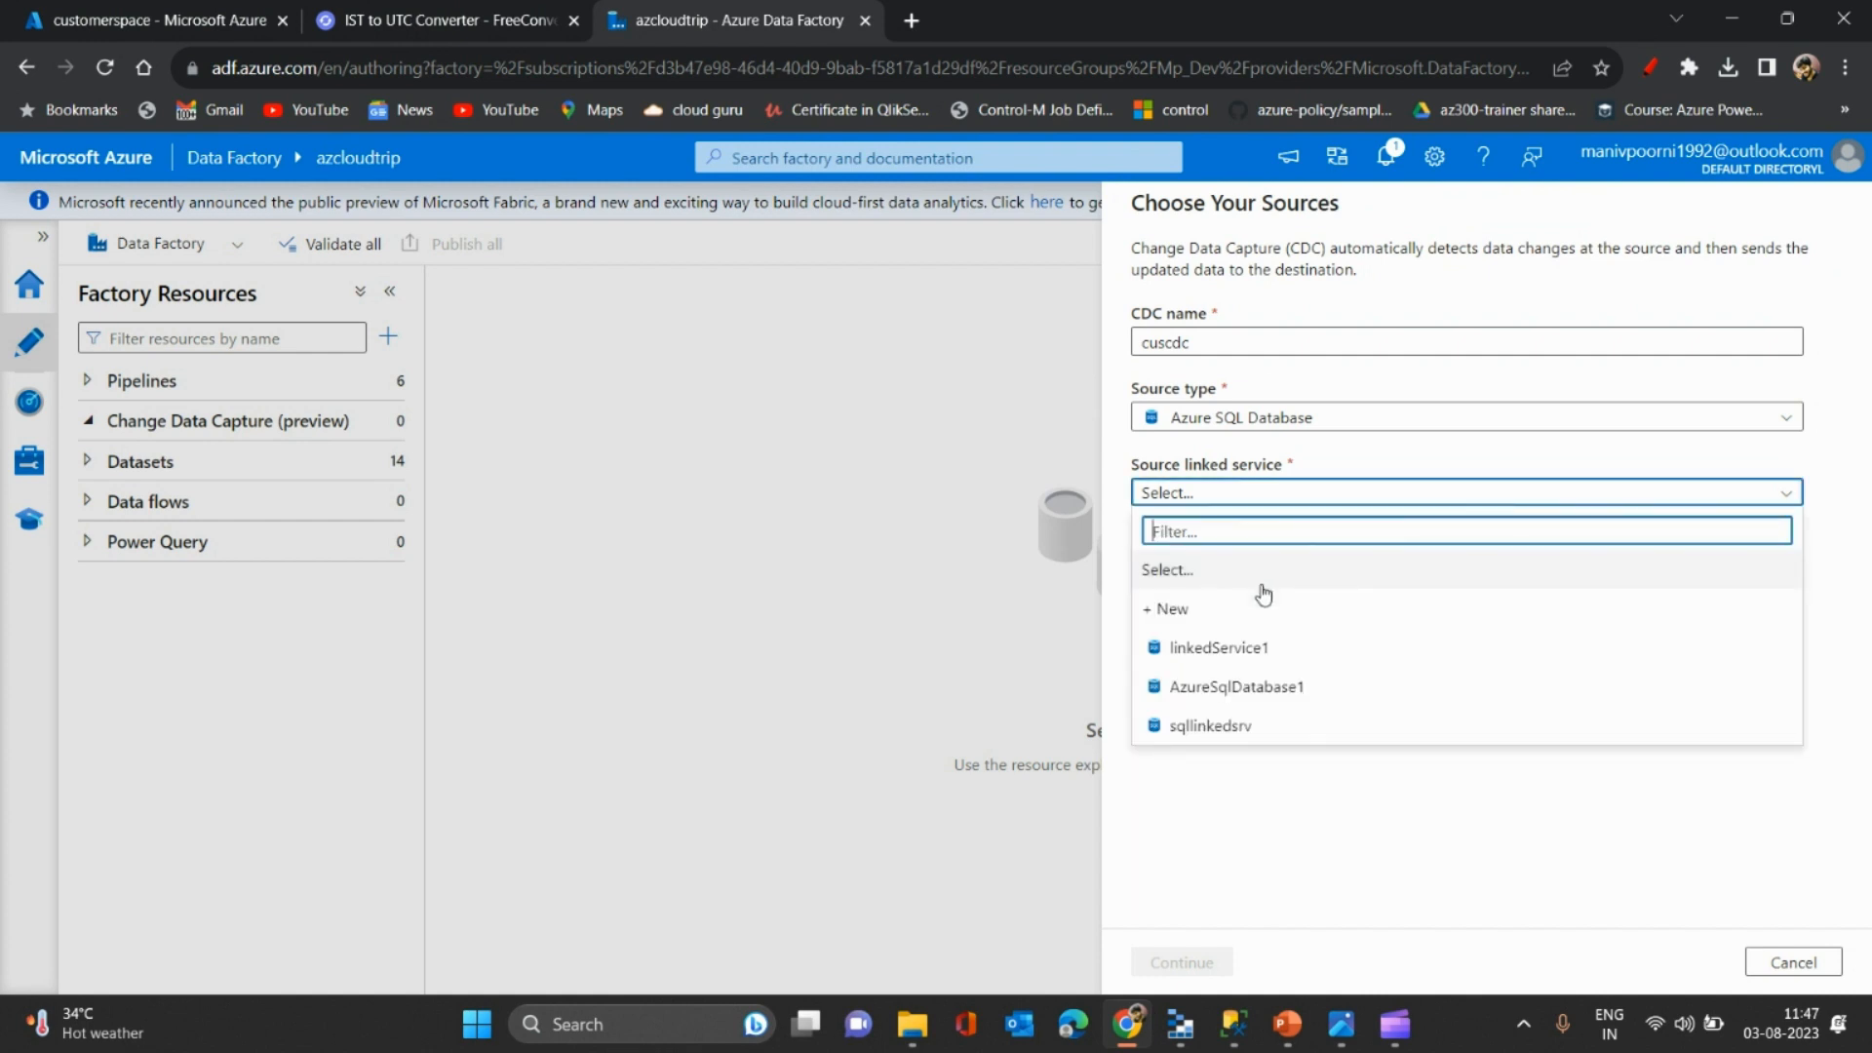
left_click(1201, 731)
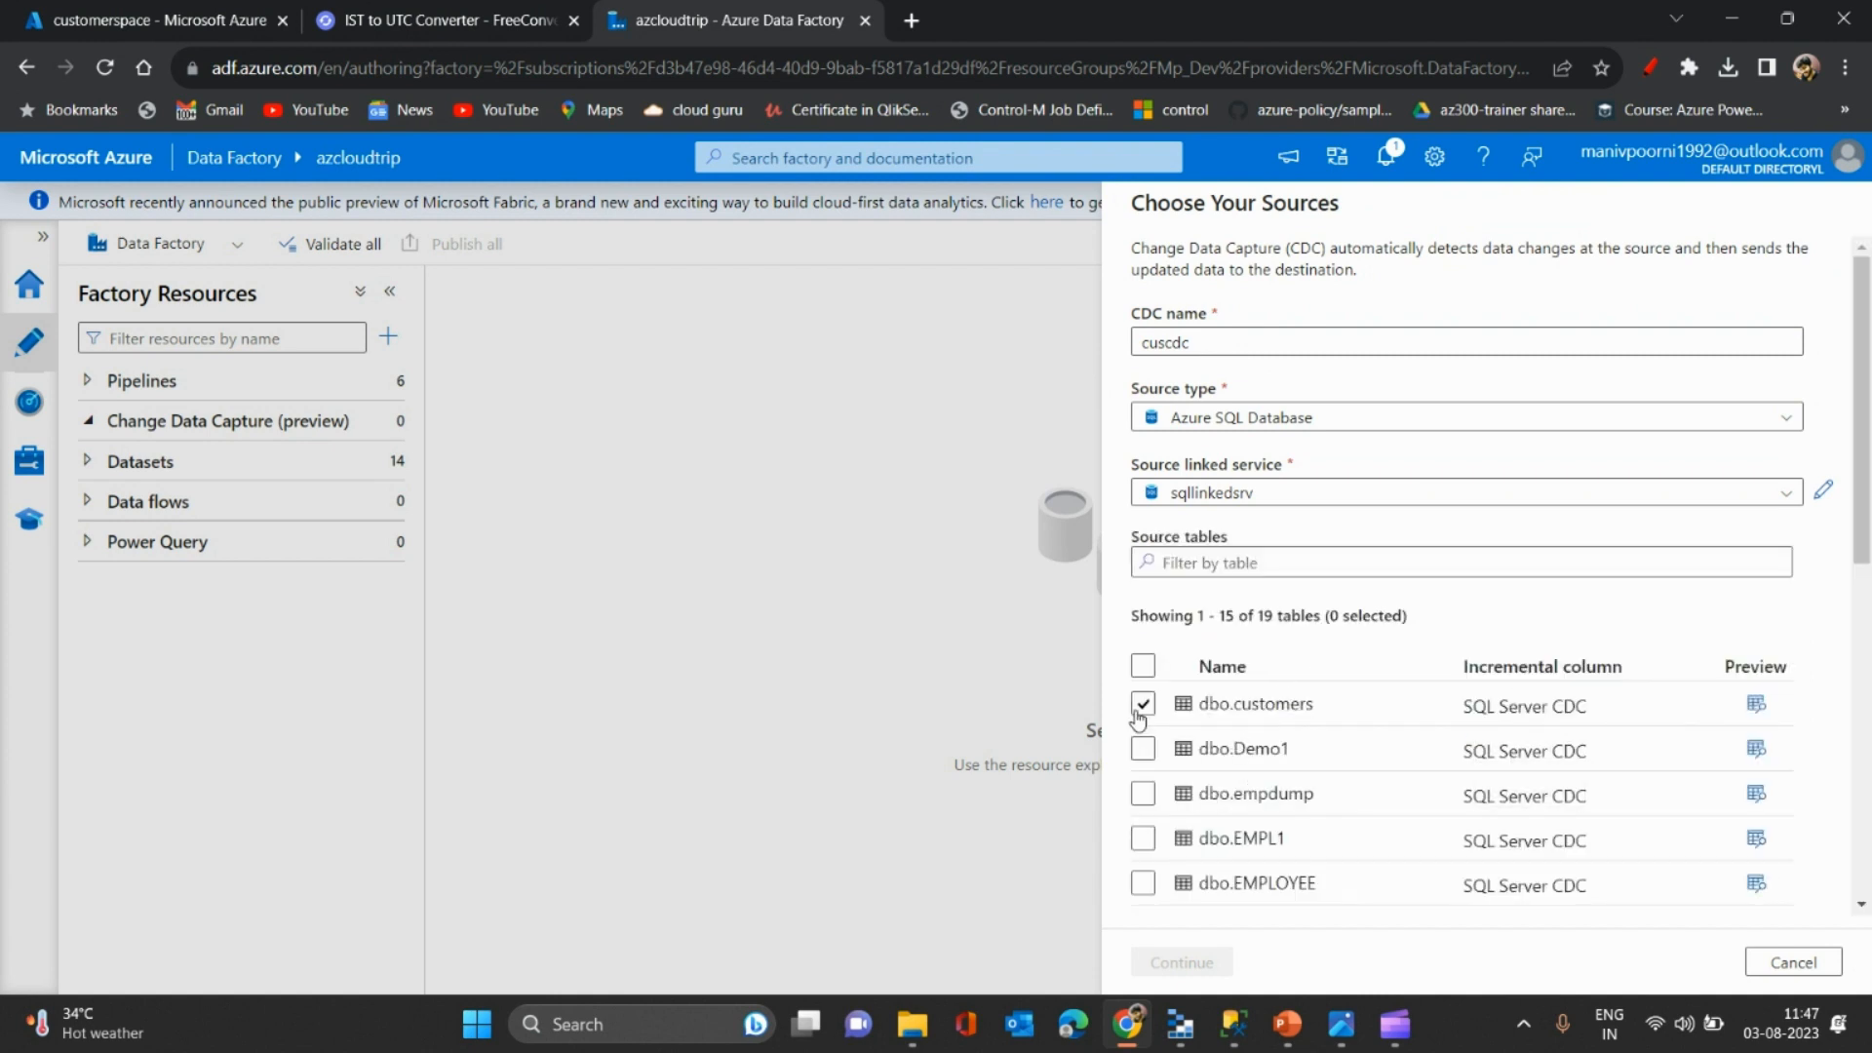
left_click(1140, 712)
- Set the CDC target type to Delta on AzureDataLakeStorage1
left_click(1182, 963)
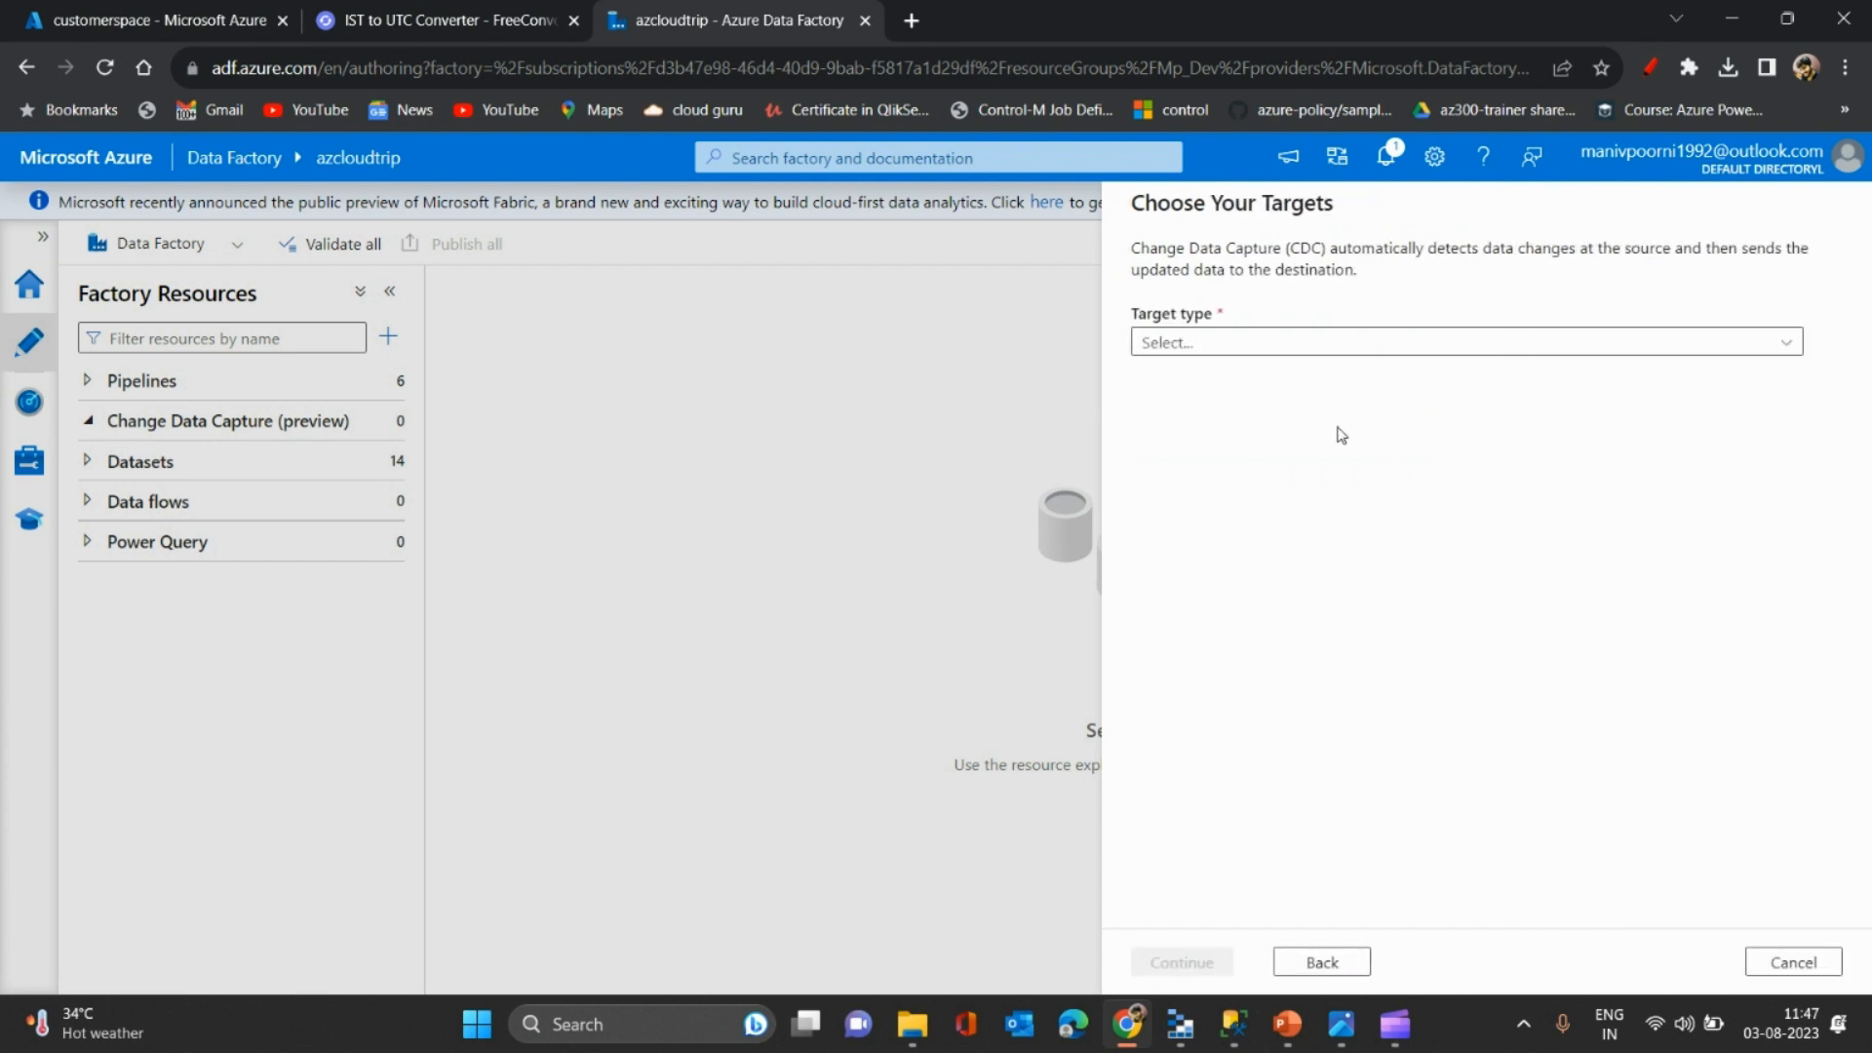
left_click(1250, 357)
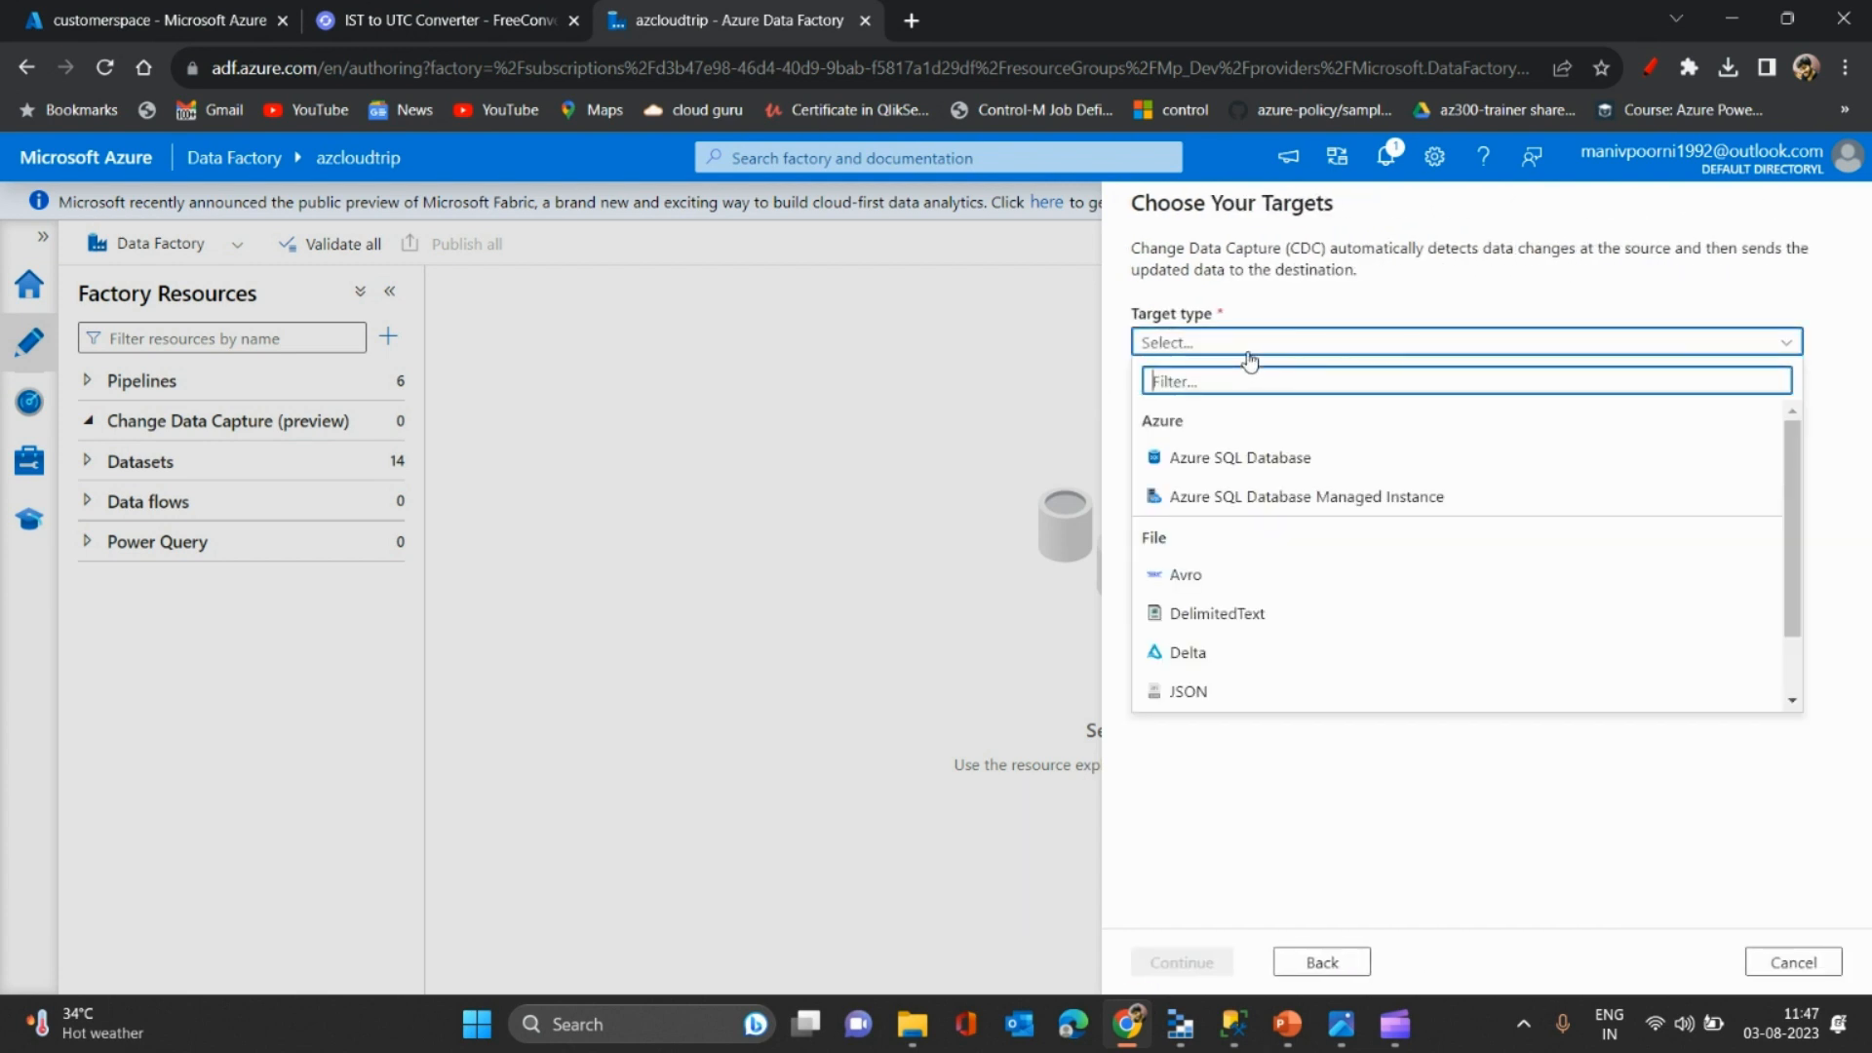
left_click(1180, 655)
left_click(1199, 419)
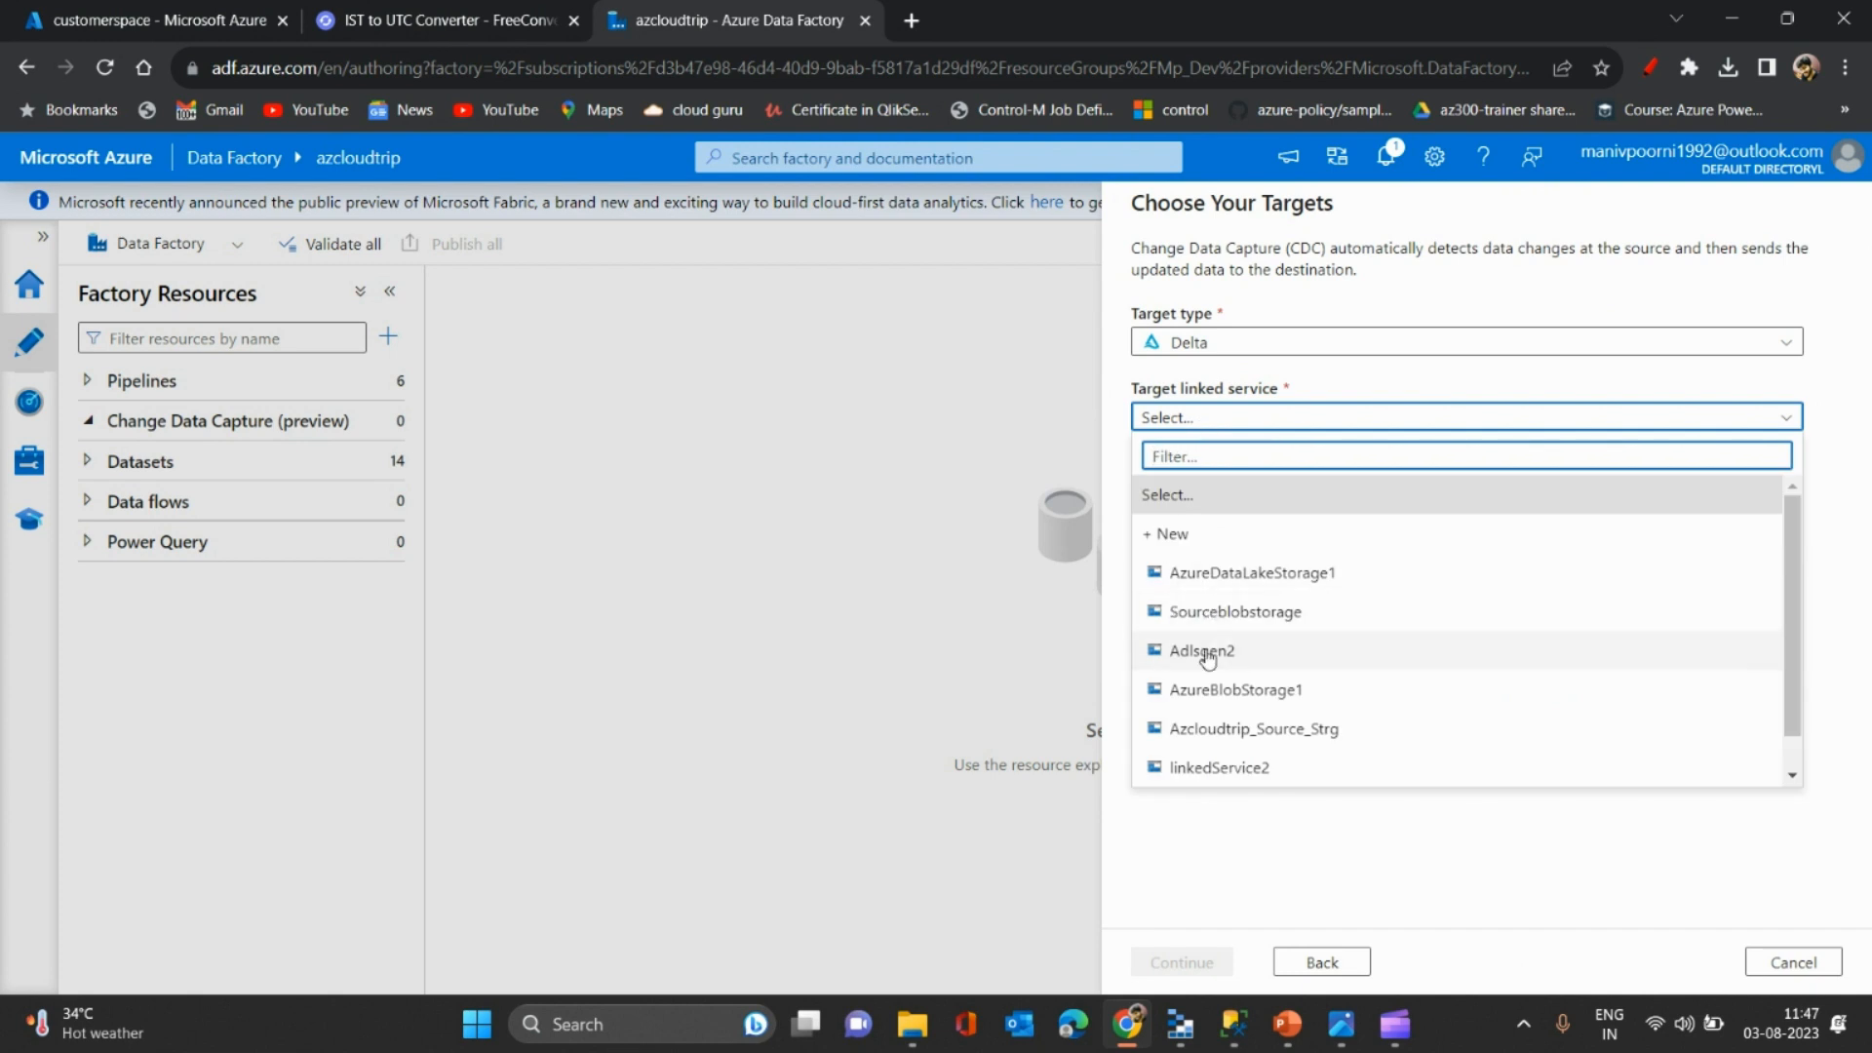
left_click(1255, 575)
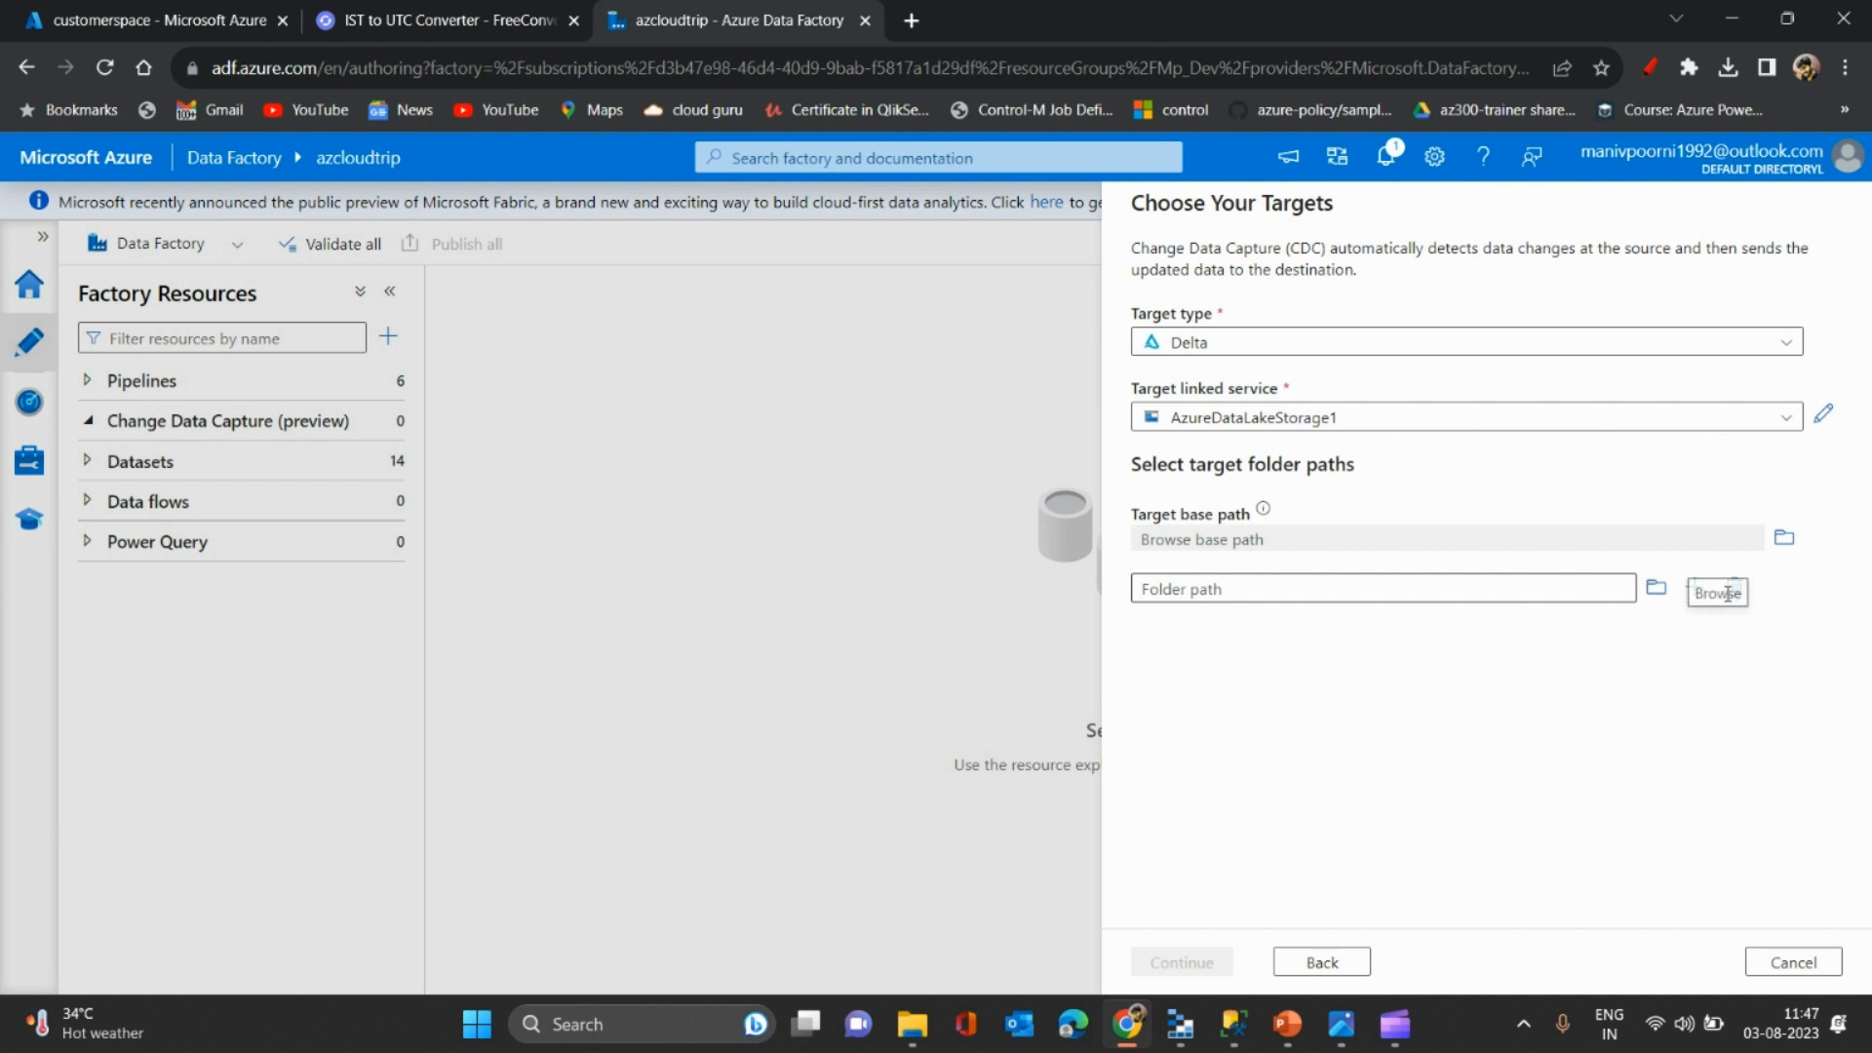
- Set the target folder path to customerspace/customer and glance at the container in the portal
left_click(1657, 588)
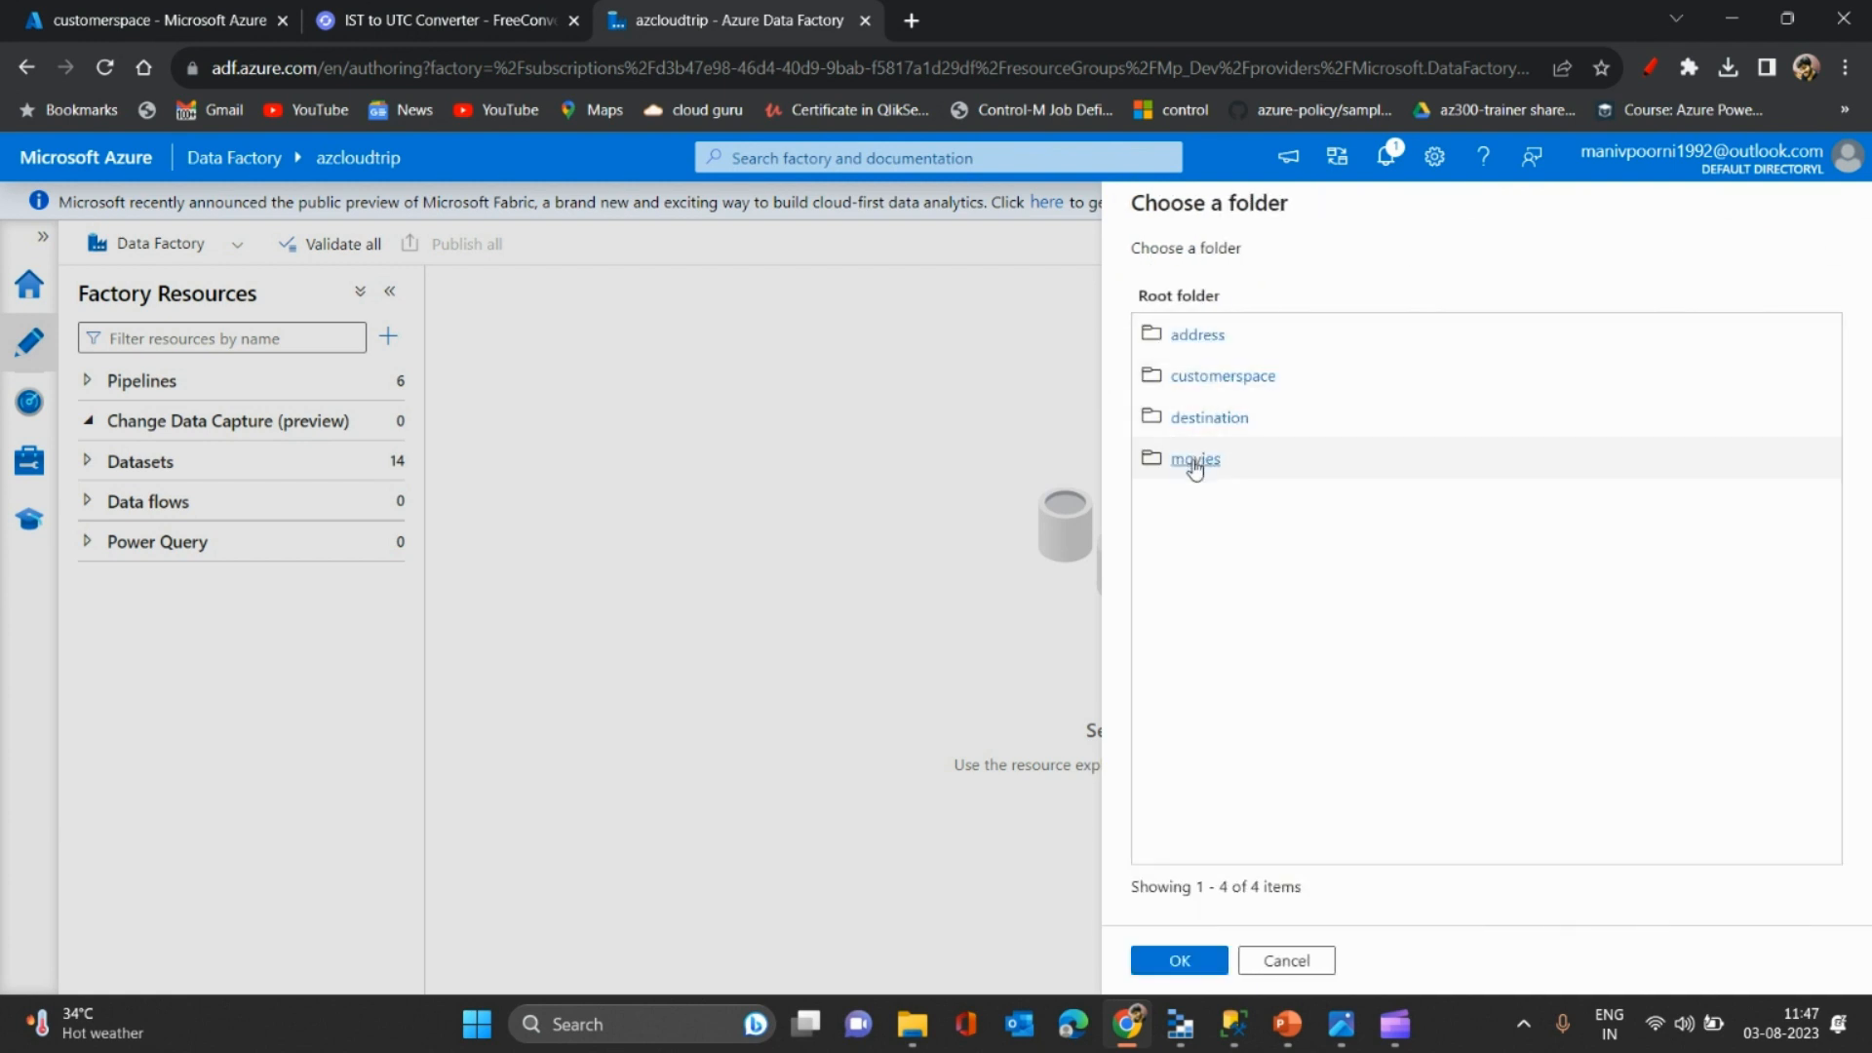
left_click(1230, 379)
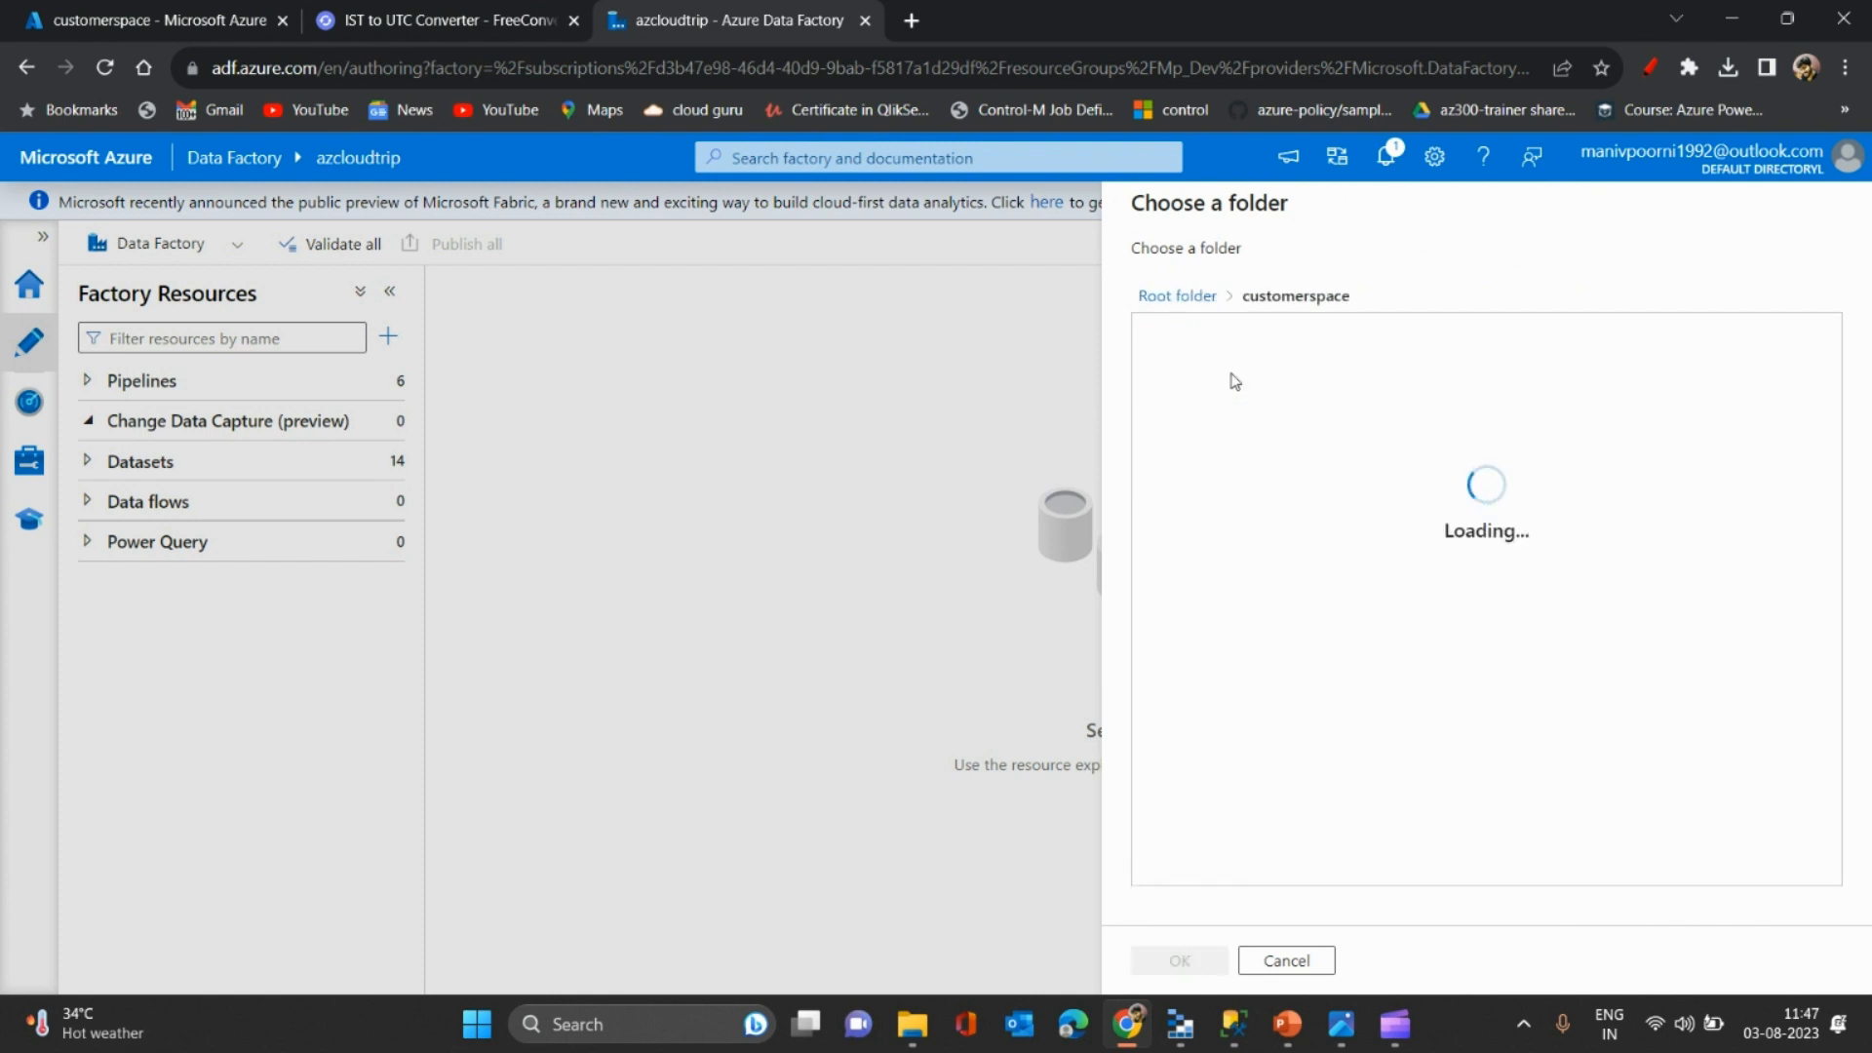
left_click(1281, 336)
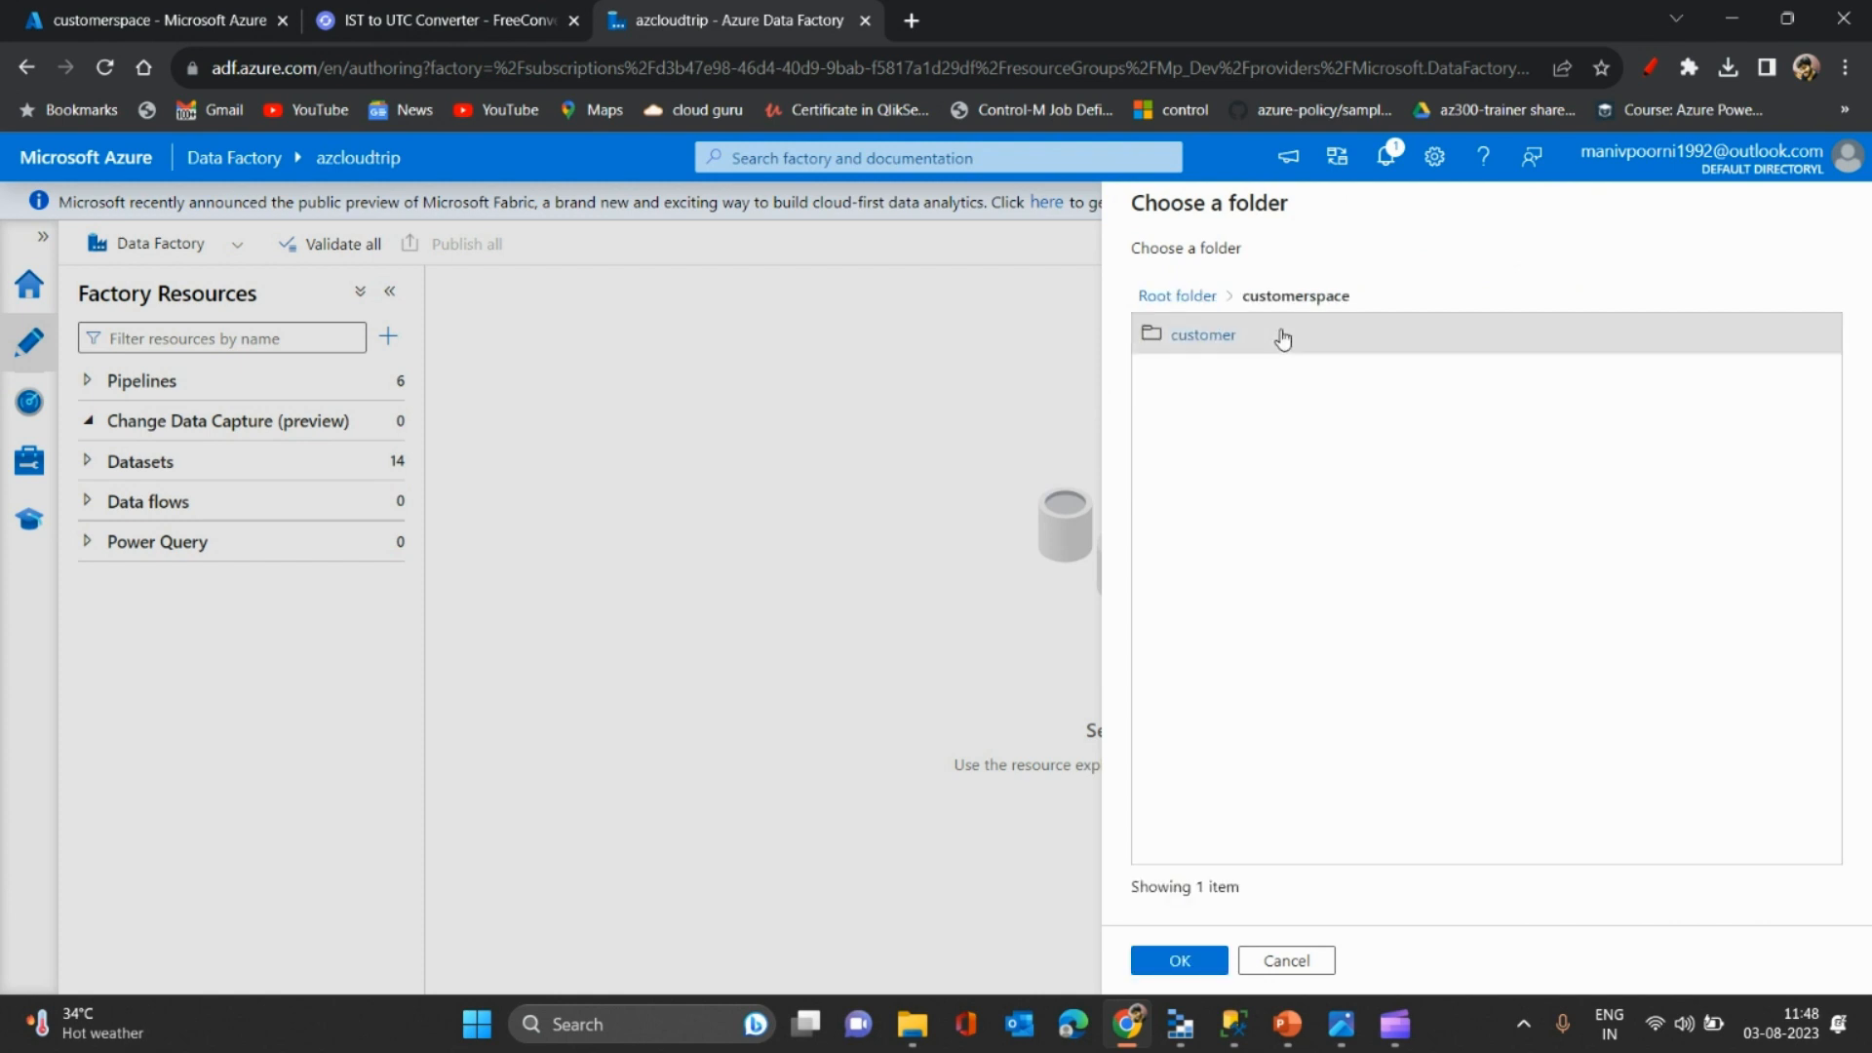
left_click(1181, 961)
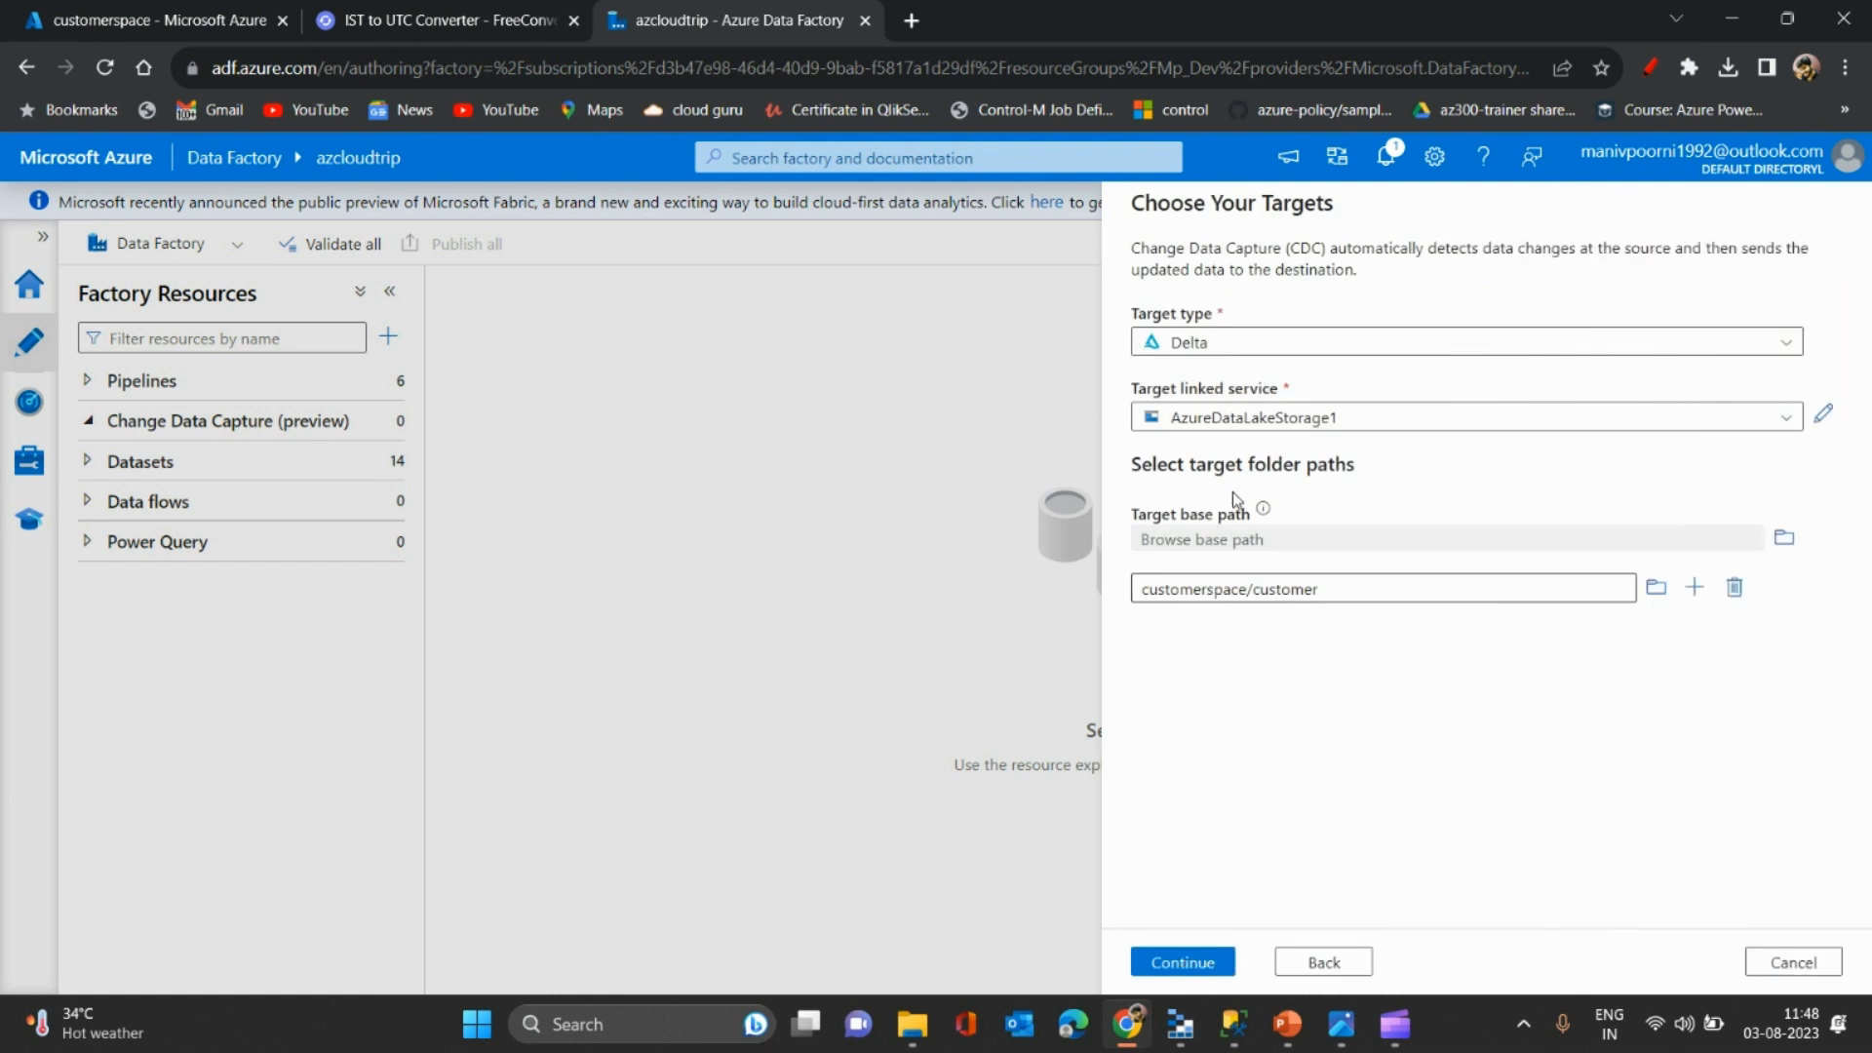
left_click(195, 14)
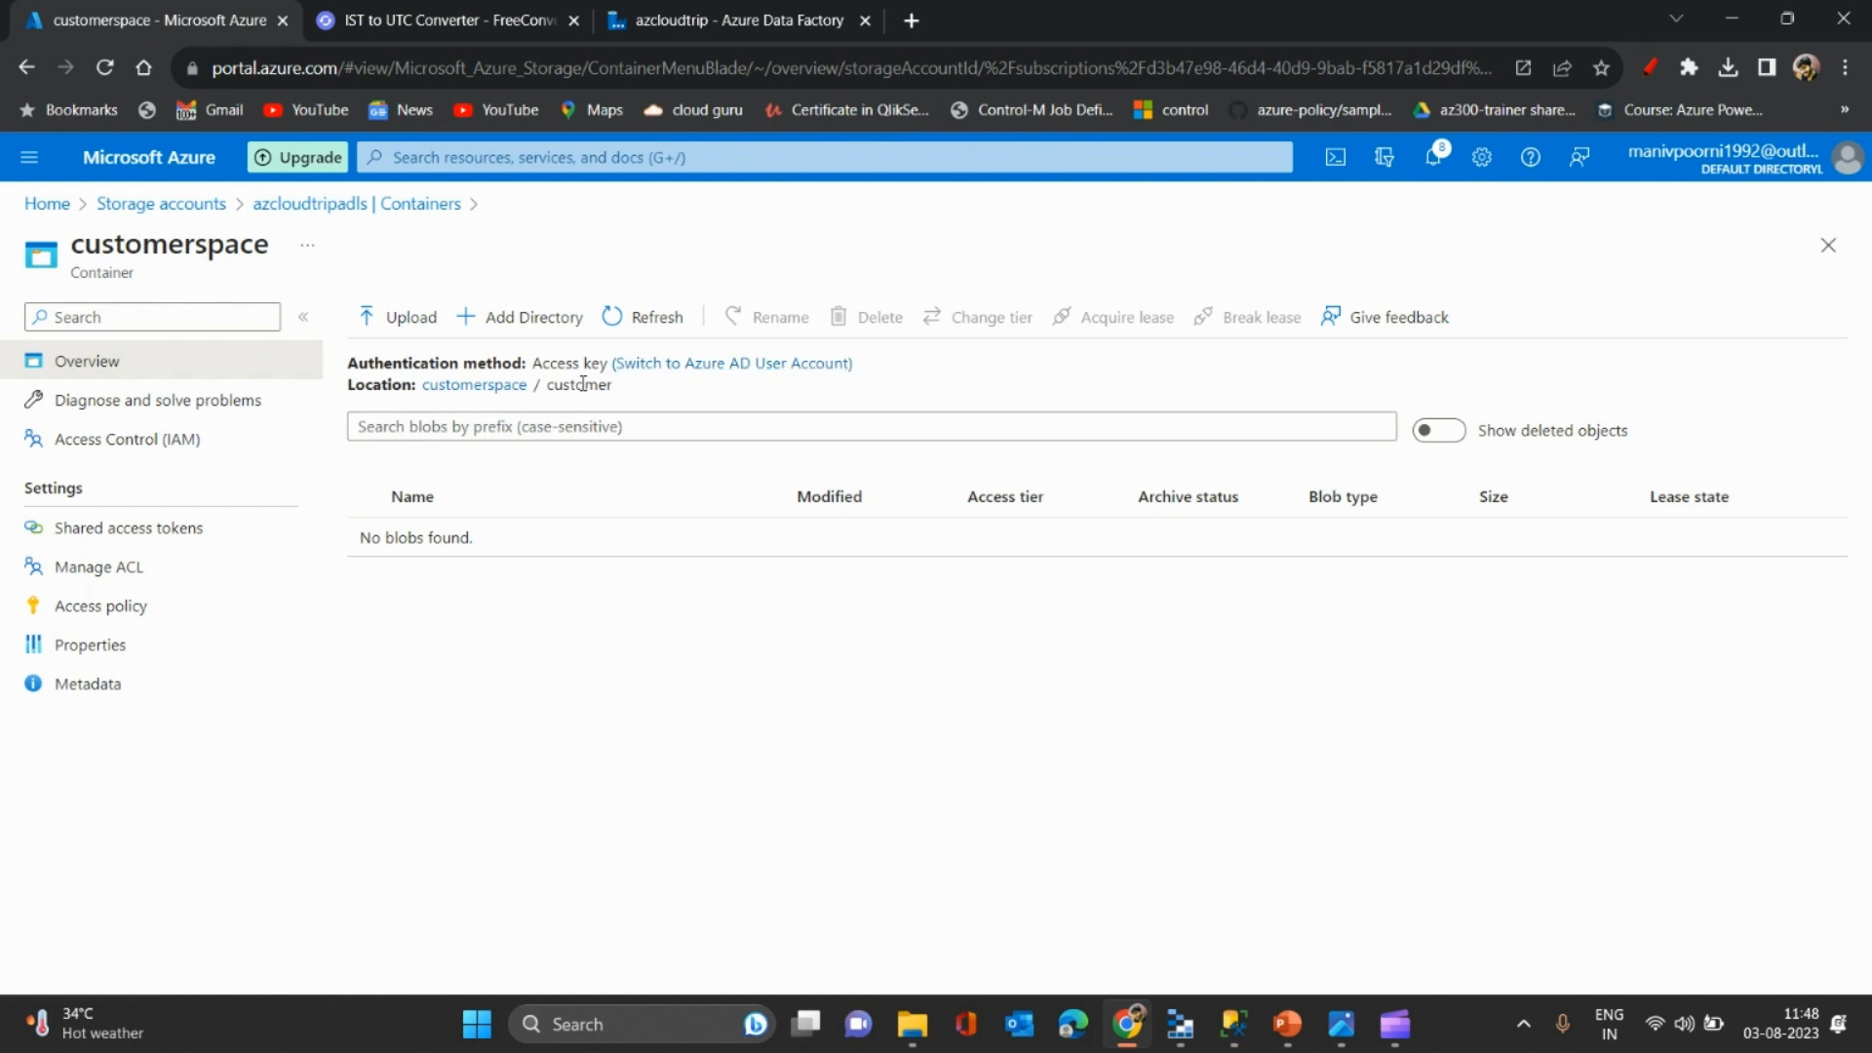
left_click(588, 13)
left_click(629, 14)
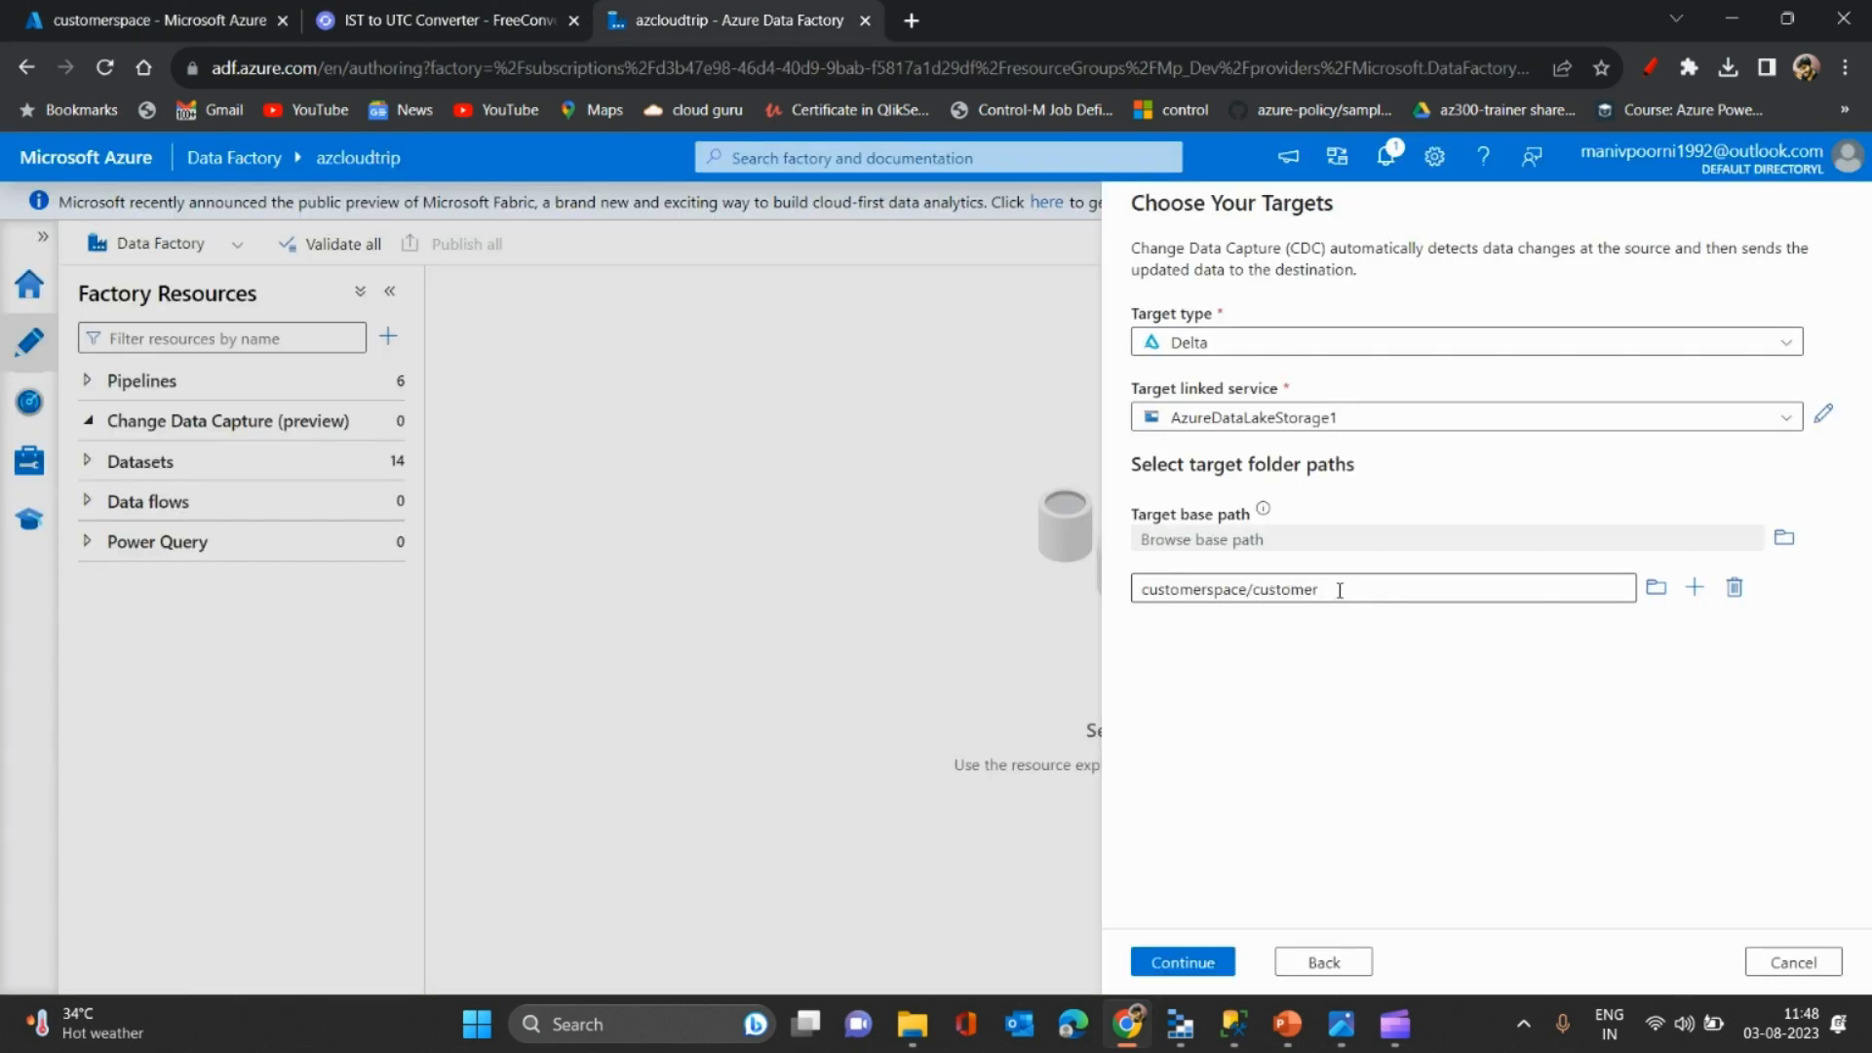
- Create cuscdc with Auto map off and open the customerspace/customer column mappings
left_click(1192, 968)
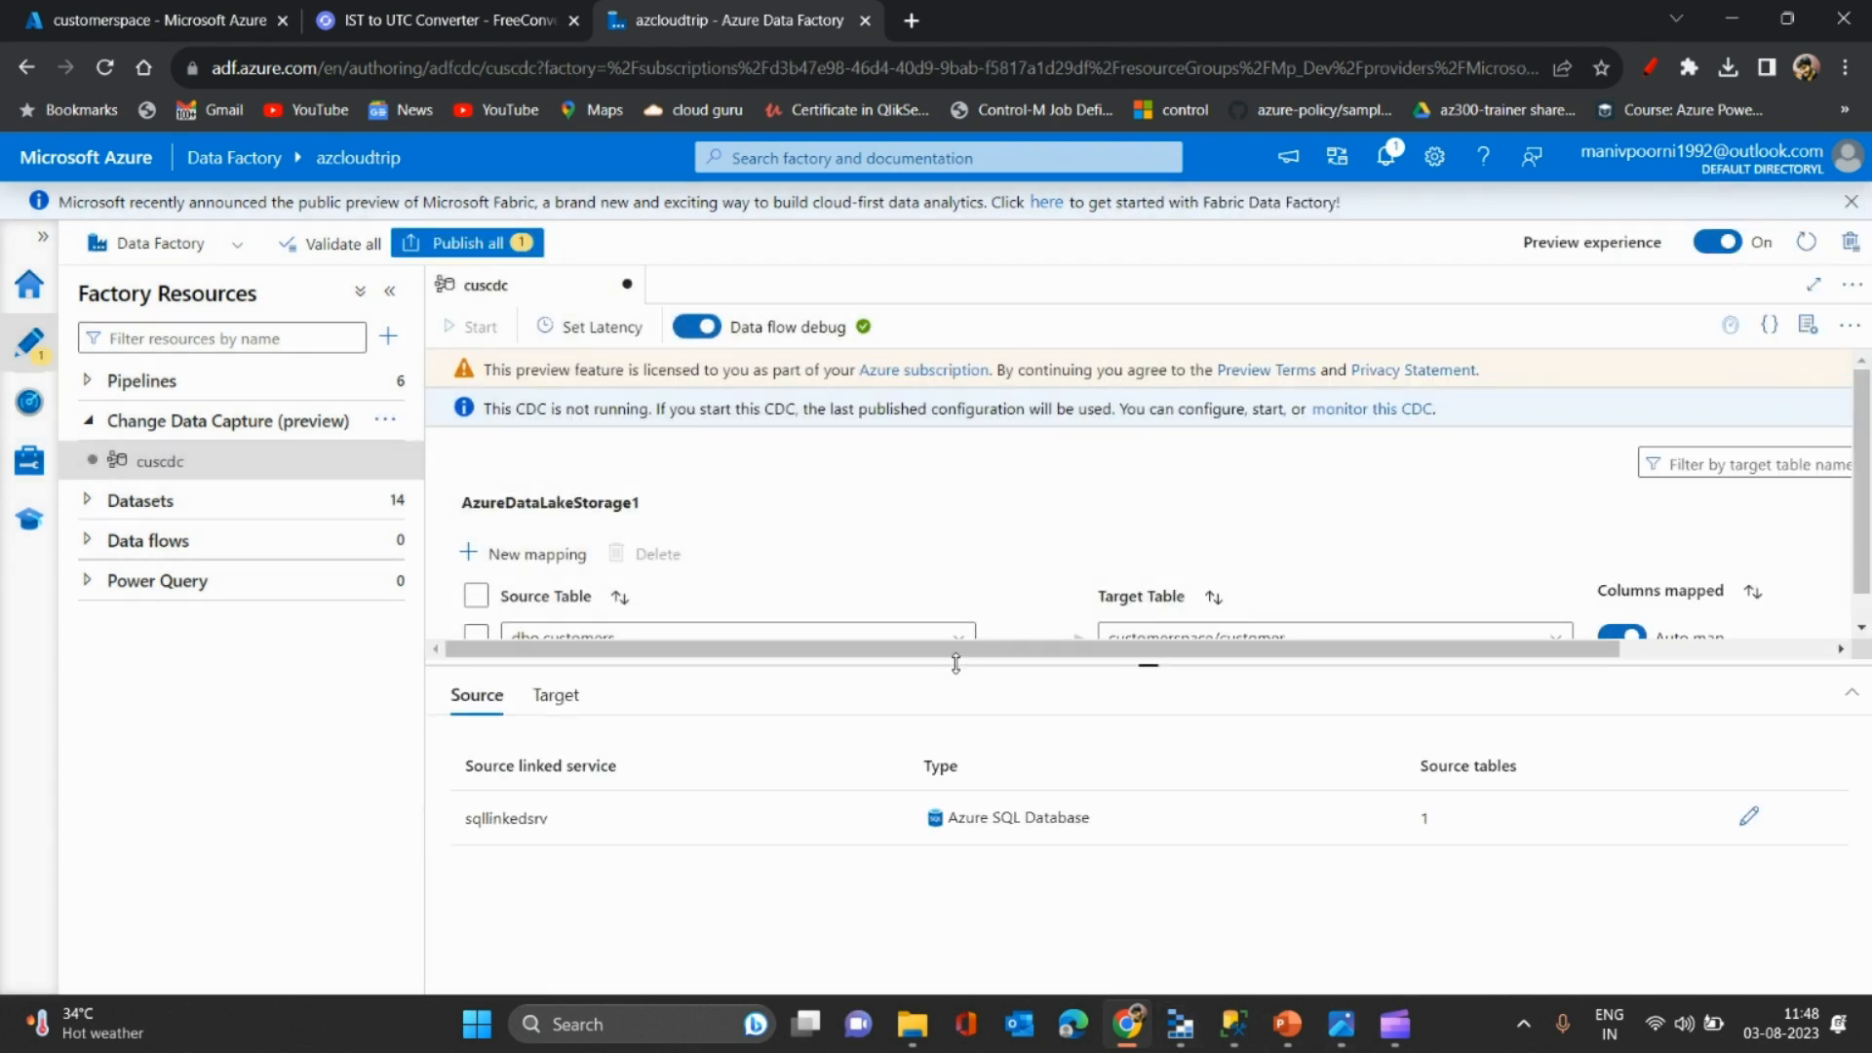
left_click_drag(956, 663, 941, 940)
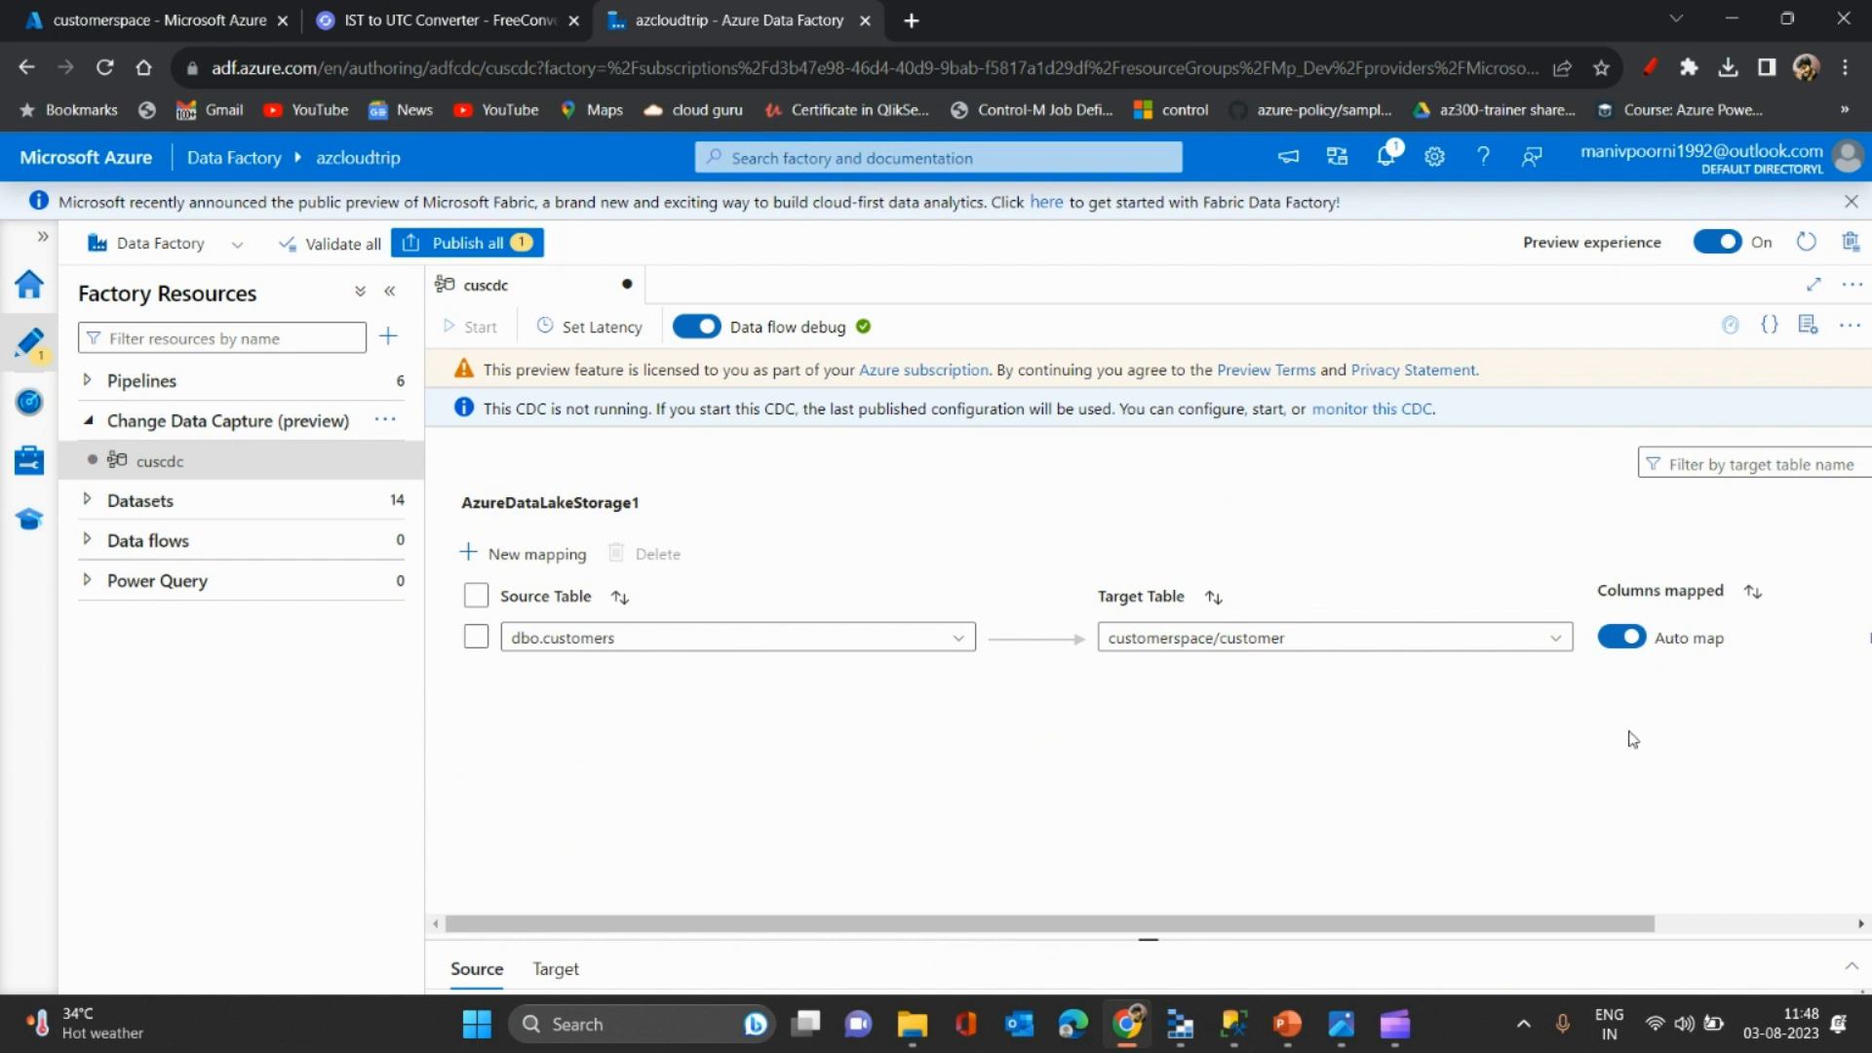
left_click(1620, 638)
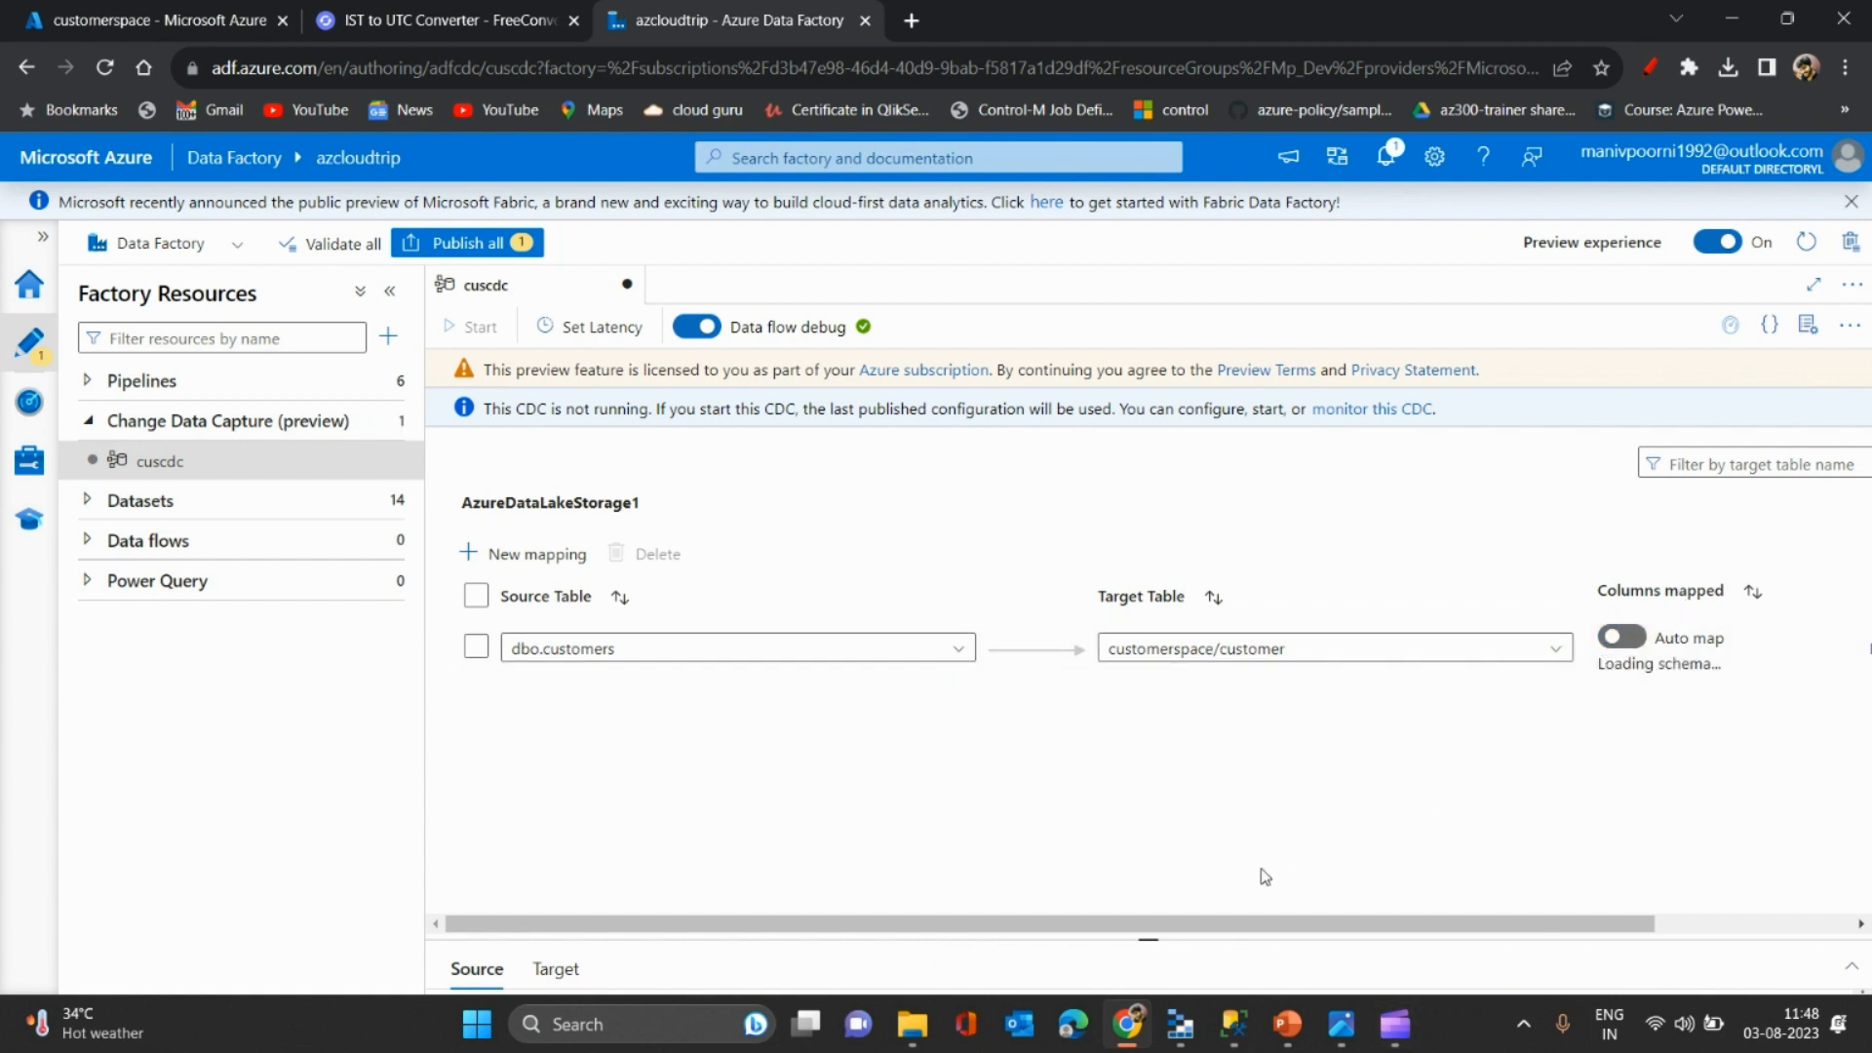
left_click_drag(1132, 923, 1373, 903)
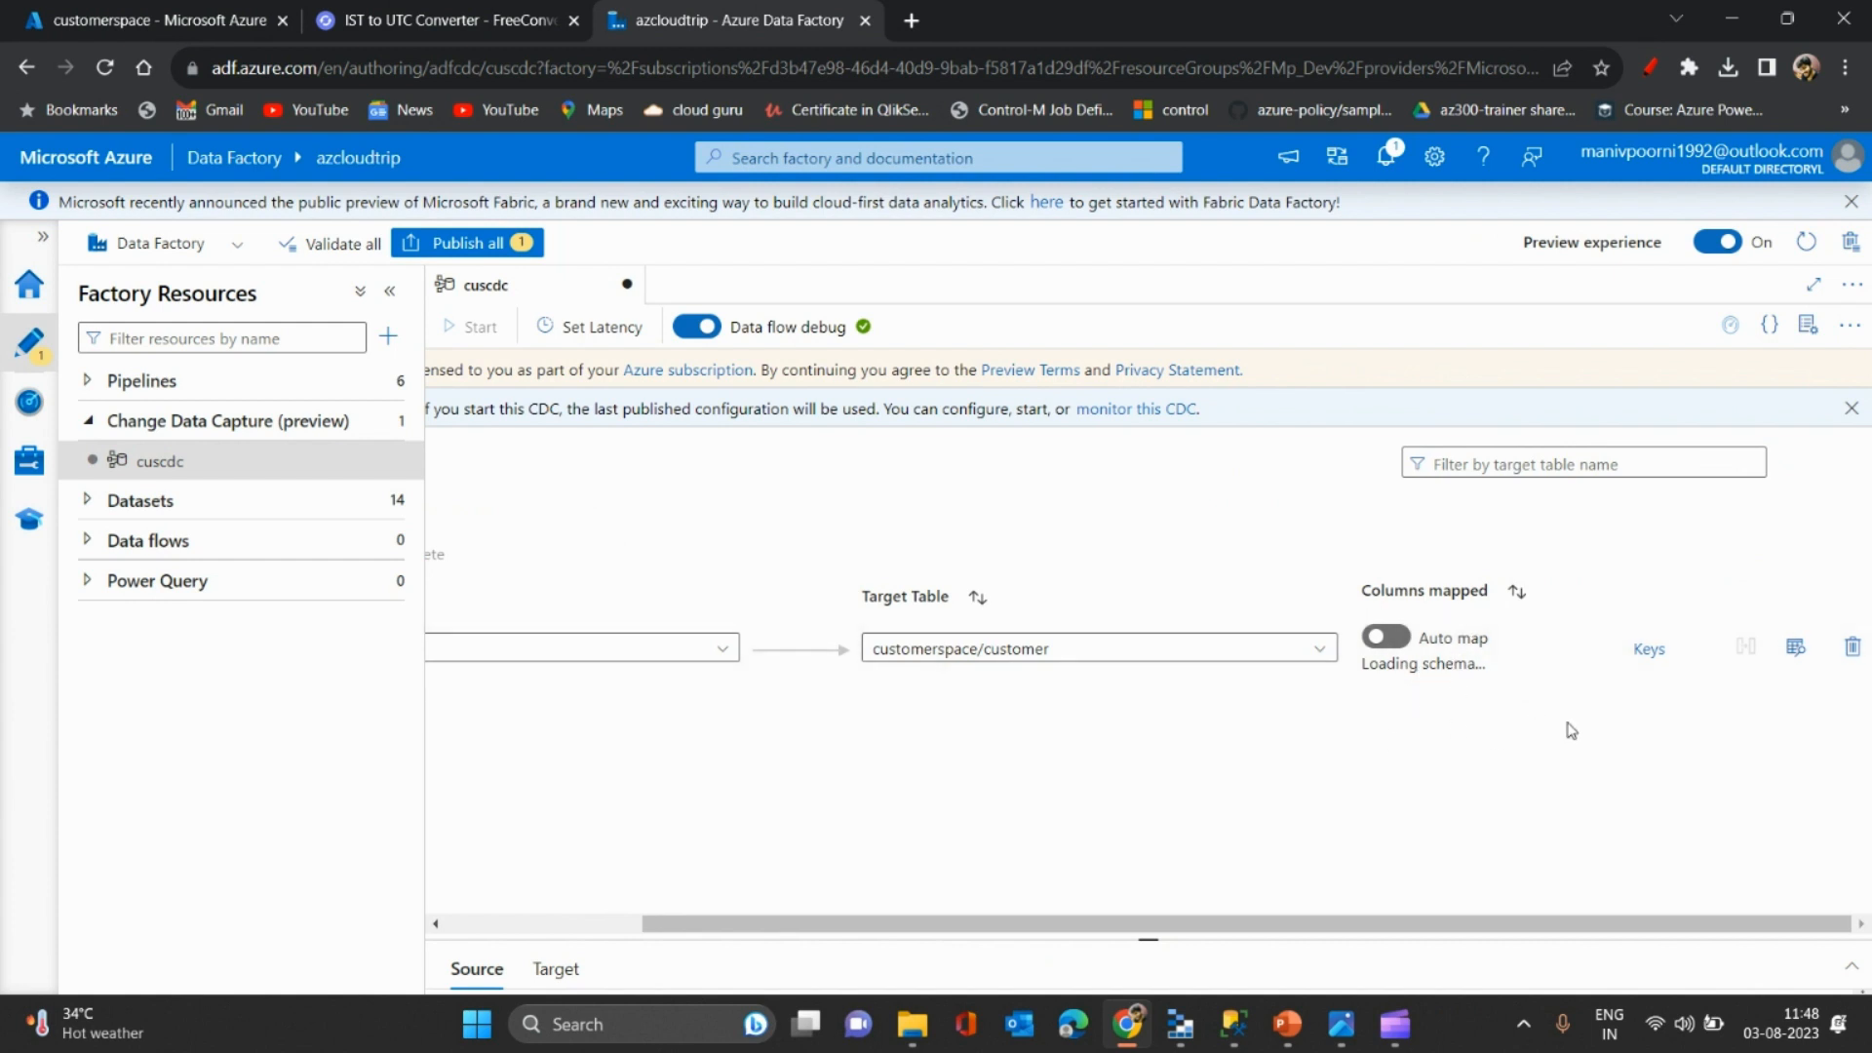
left_click(390, 290)
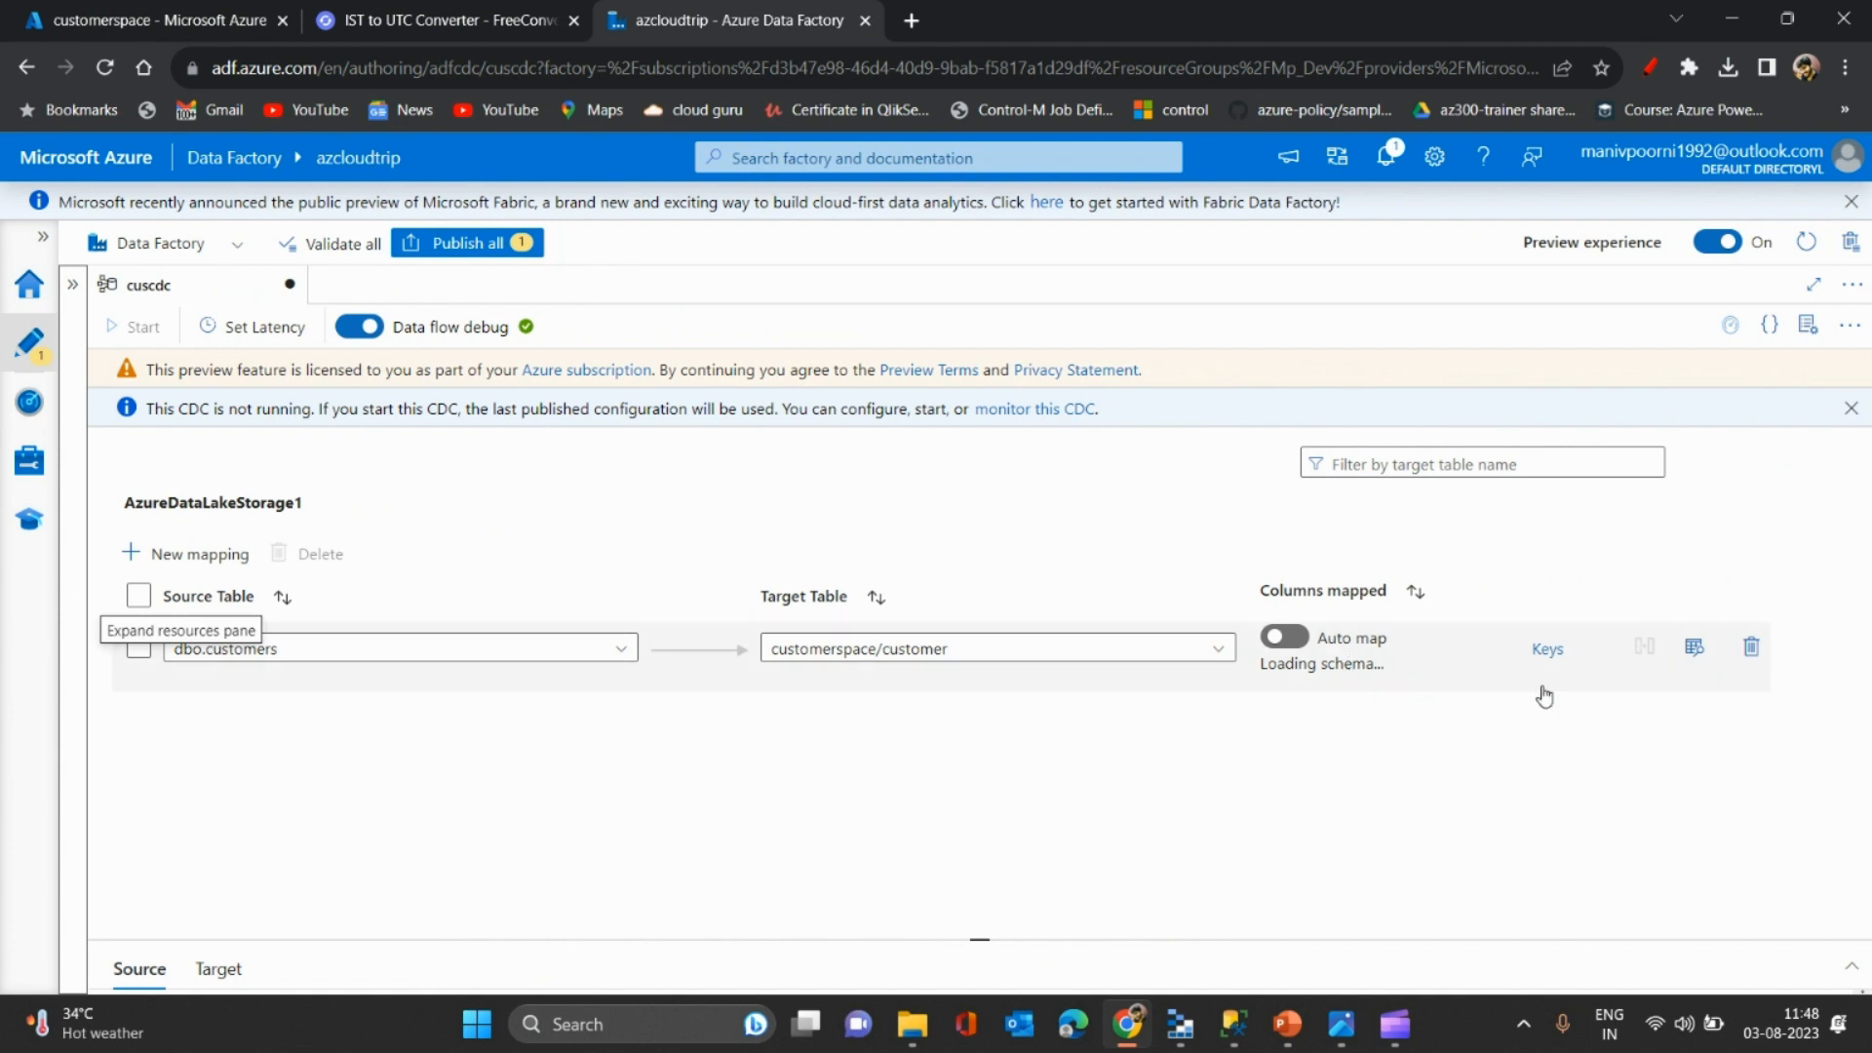
triple_click(1319, 664)
left_click(1381, 729)
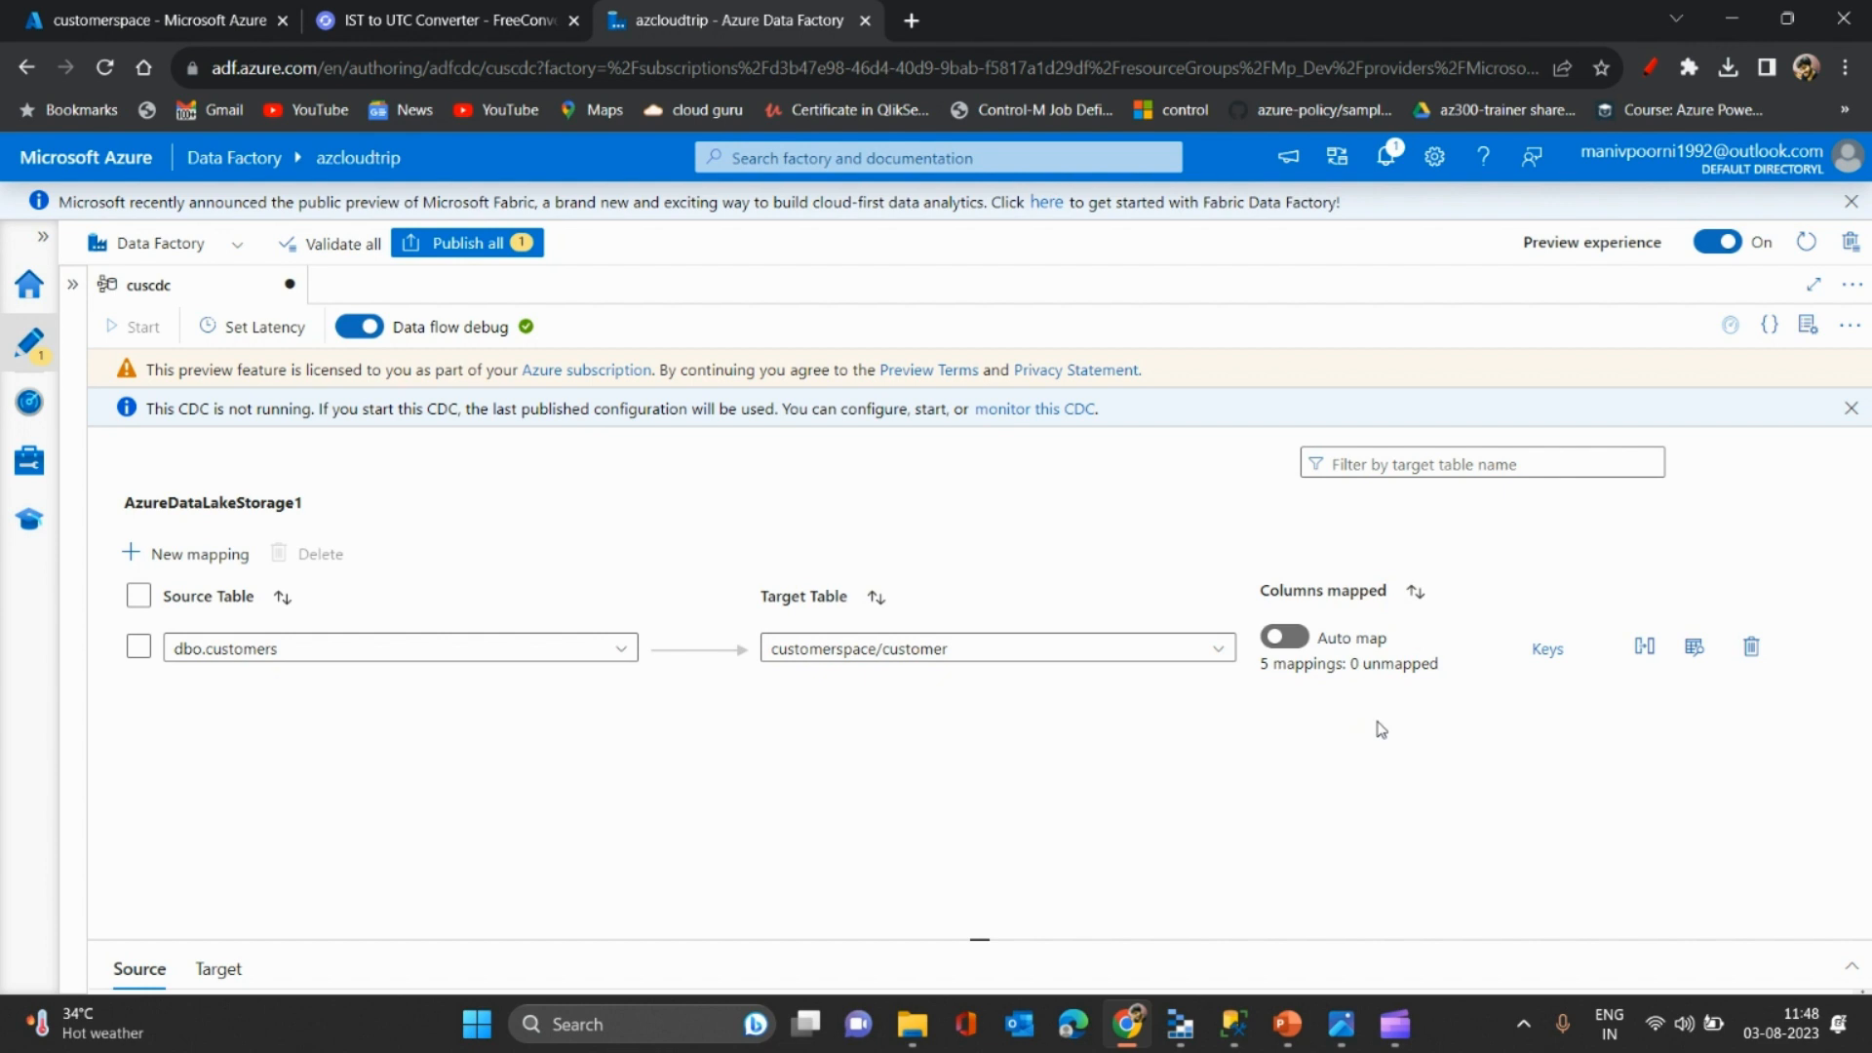
left_click(1645, 646)
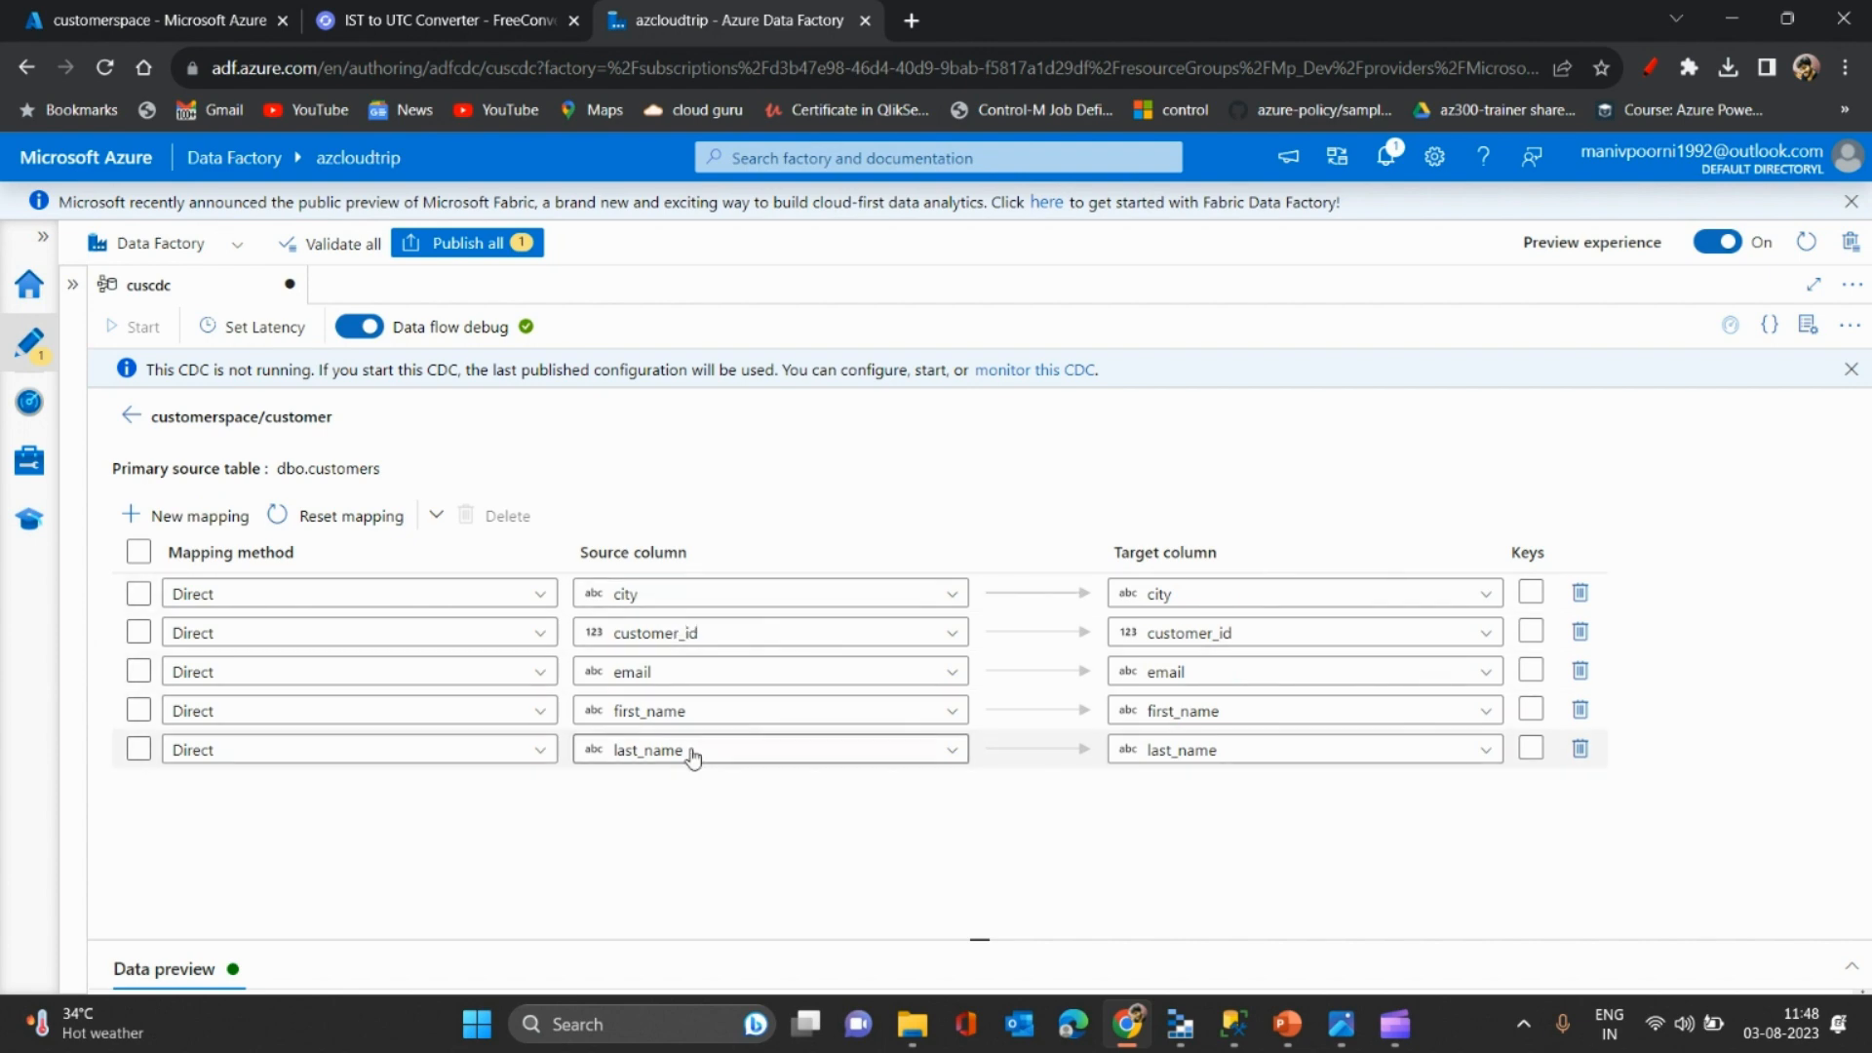
- Make customer_id the key column and load the data preview rows
left_click(1233, 1024)
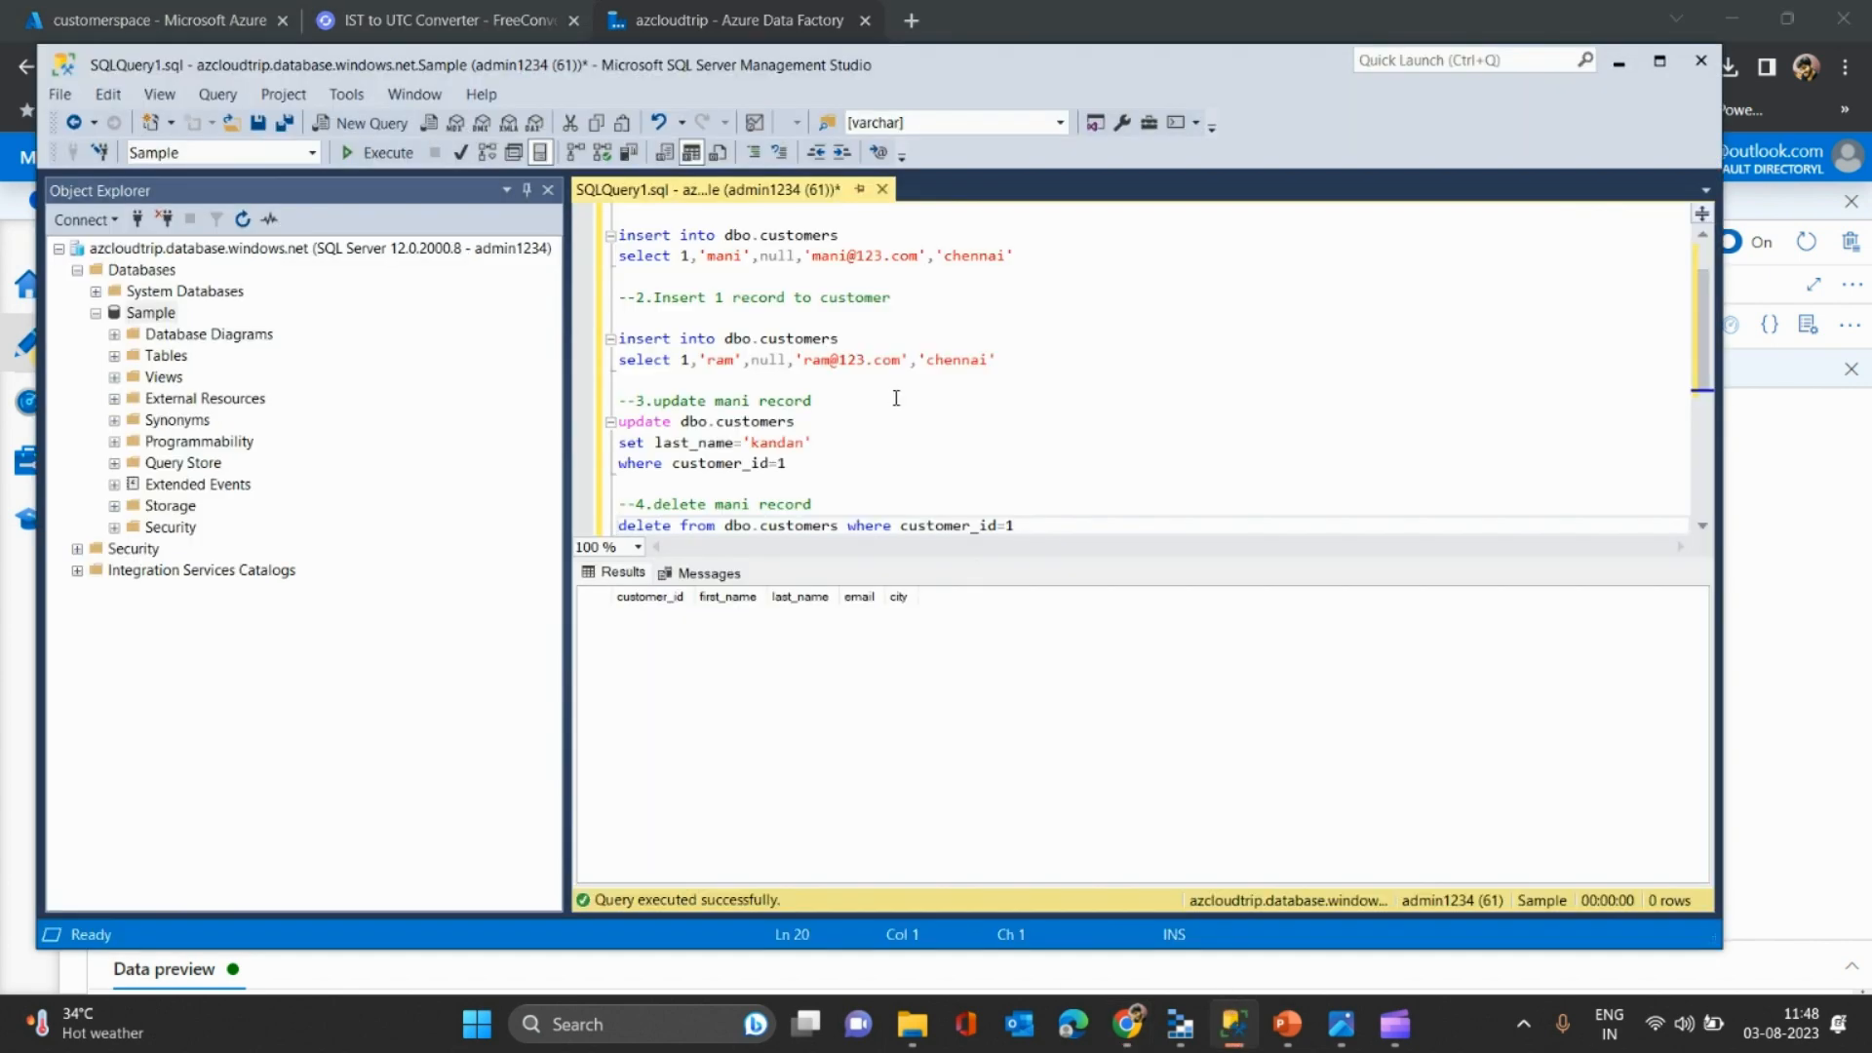
key("alt+Tab")
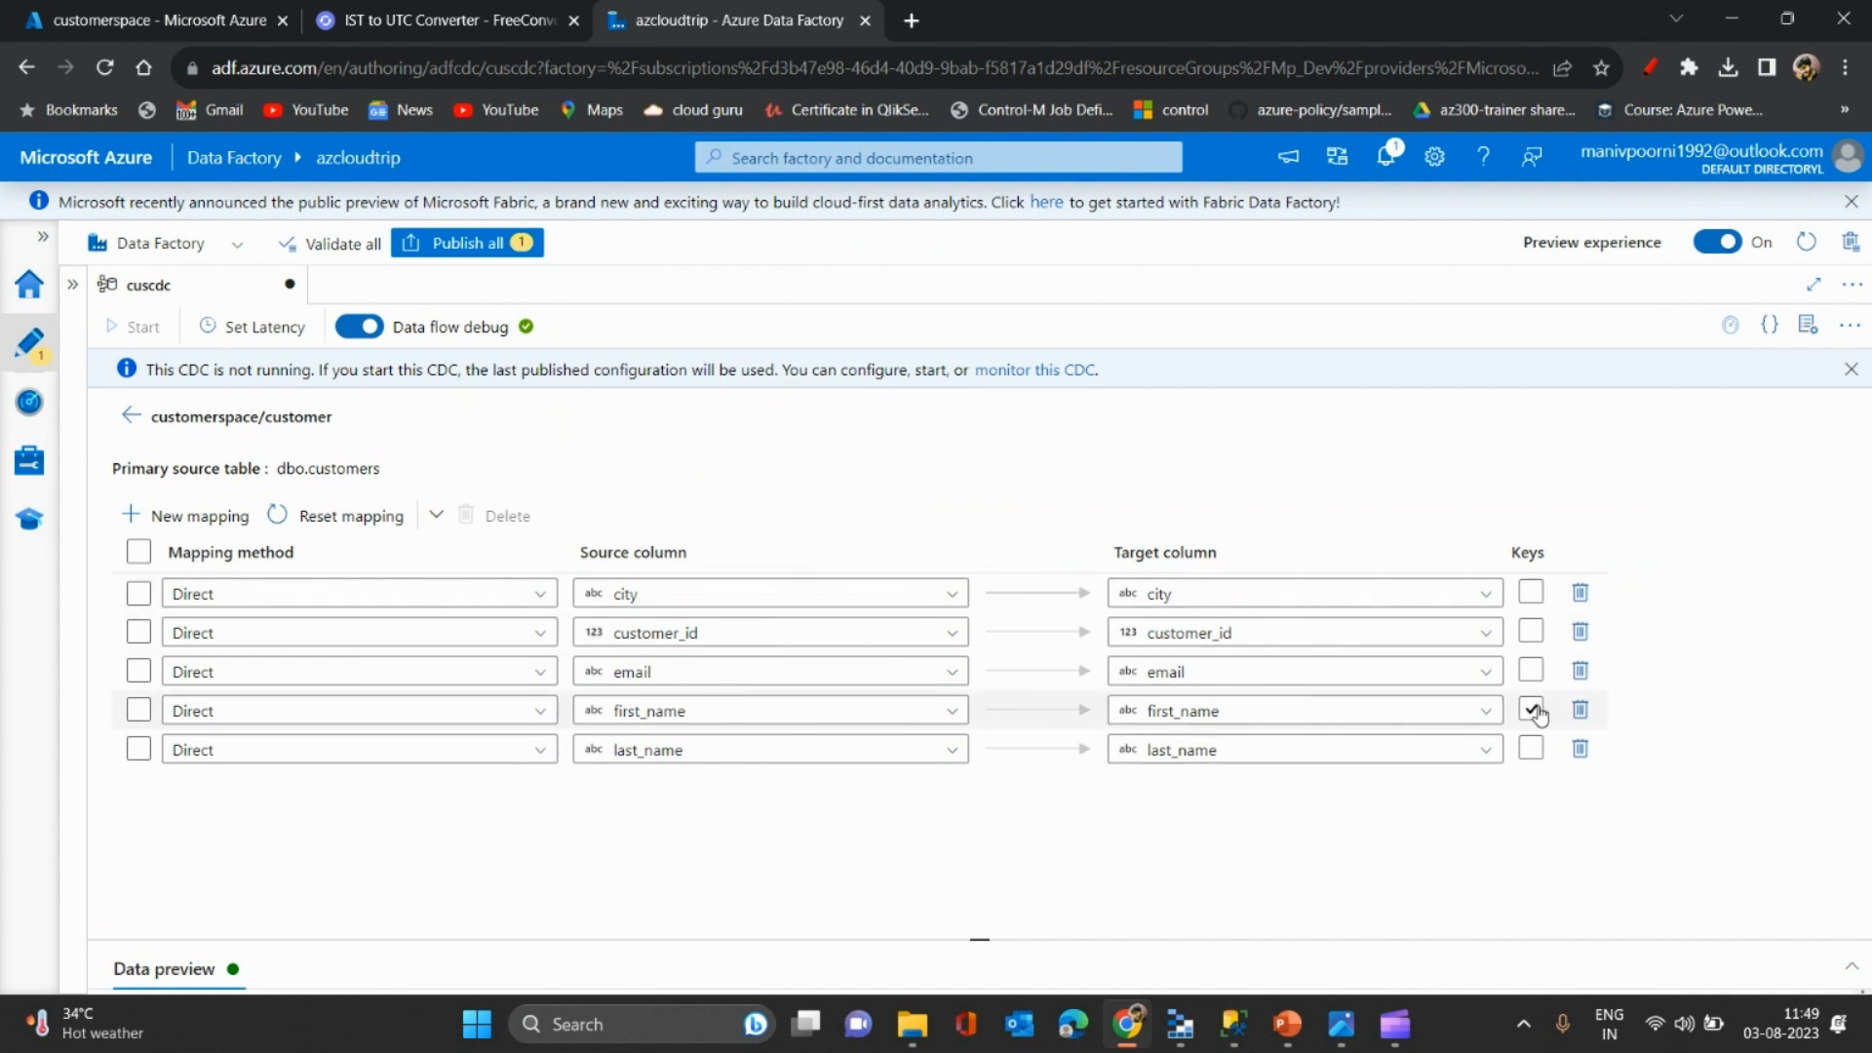
left_click(1531, 633)
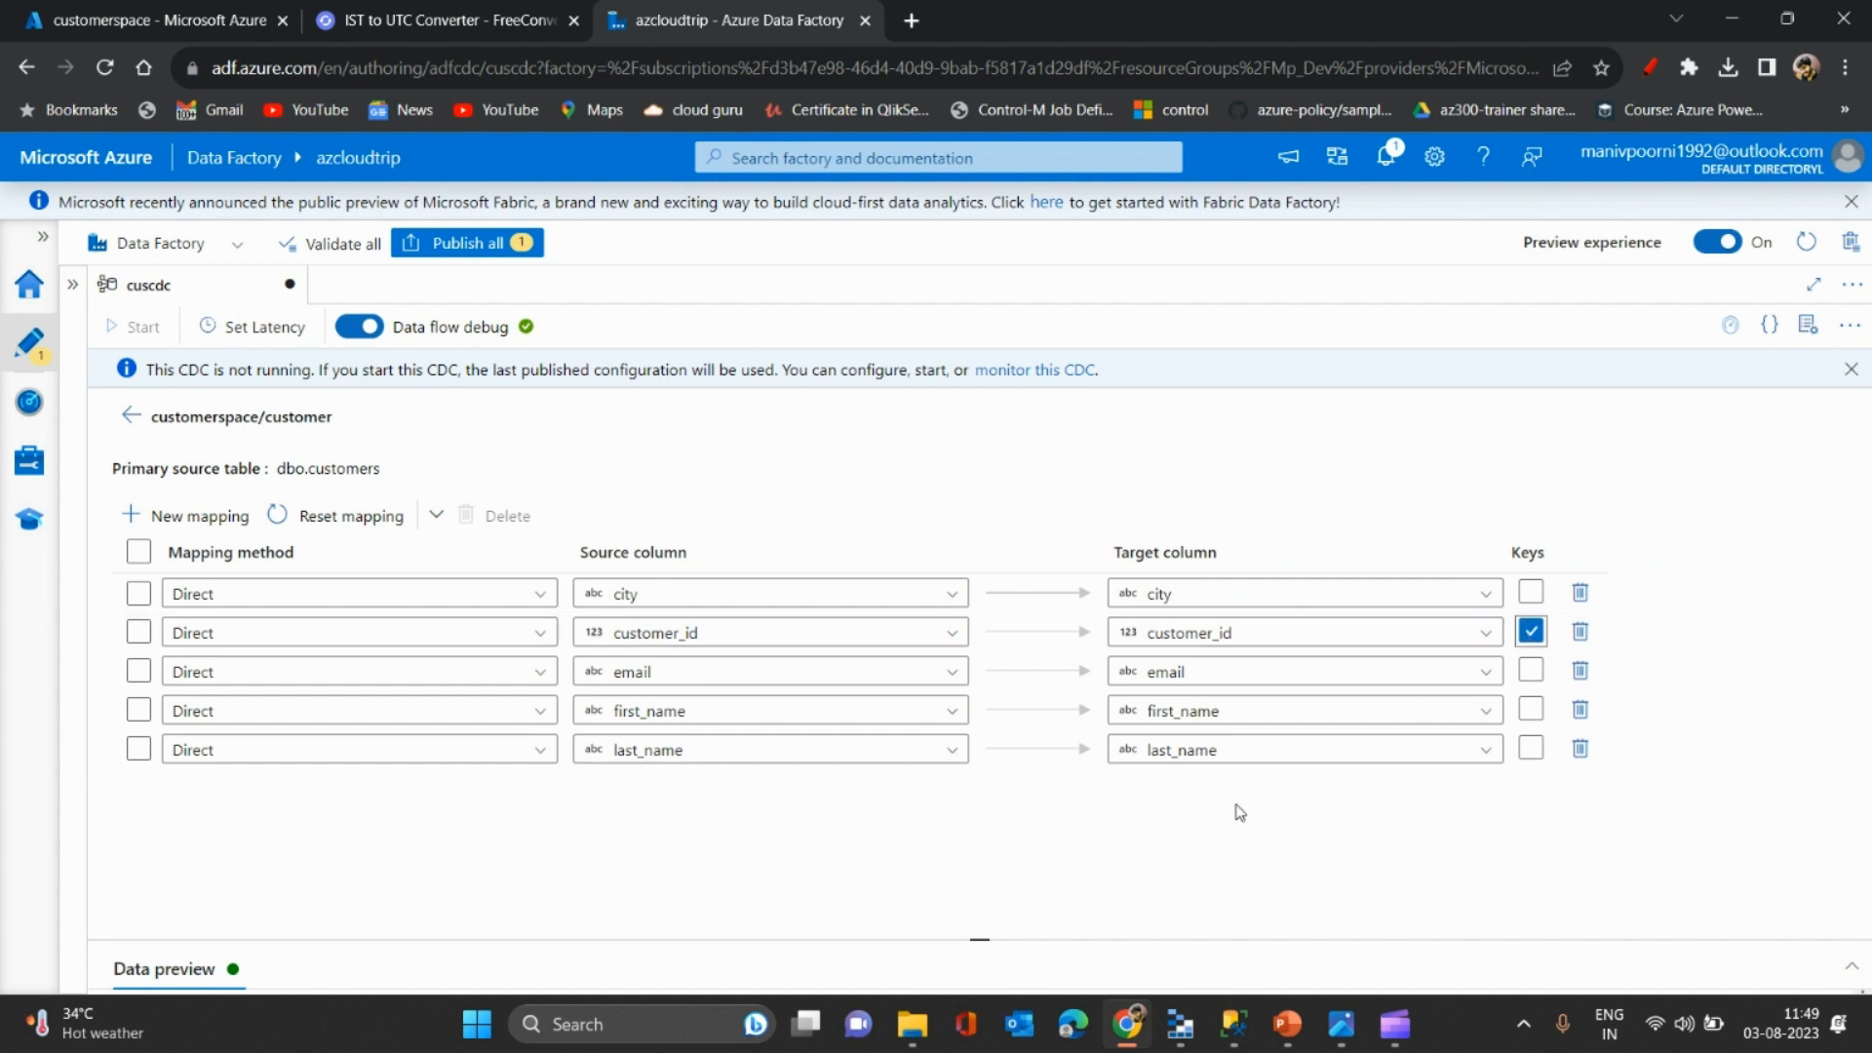
left_click_drag(975, 939, 980, 798)
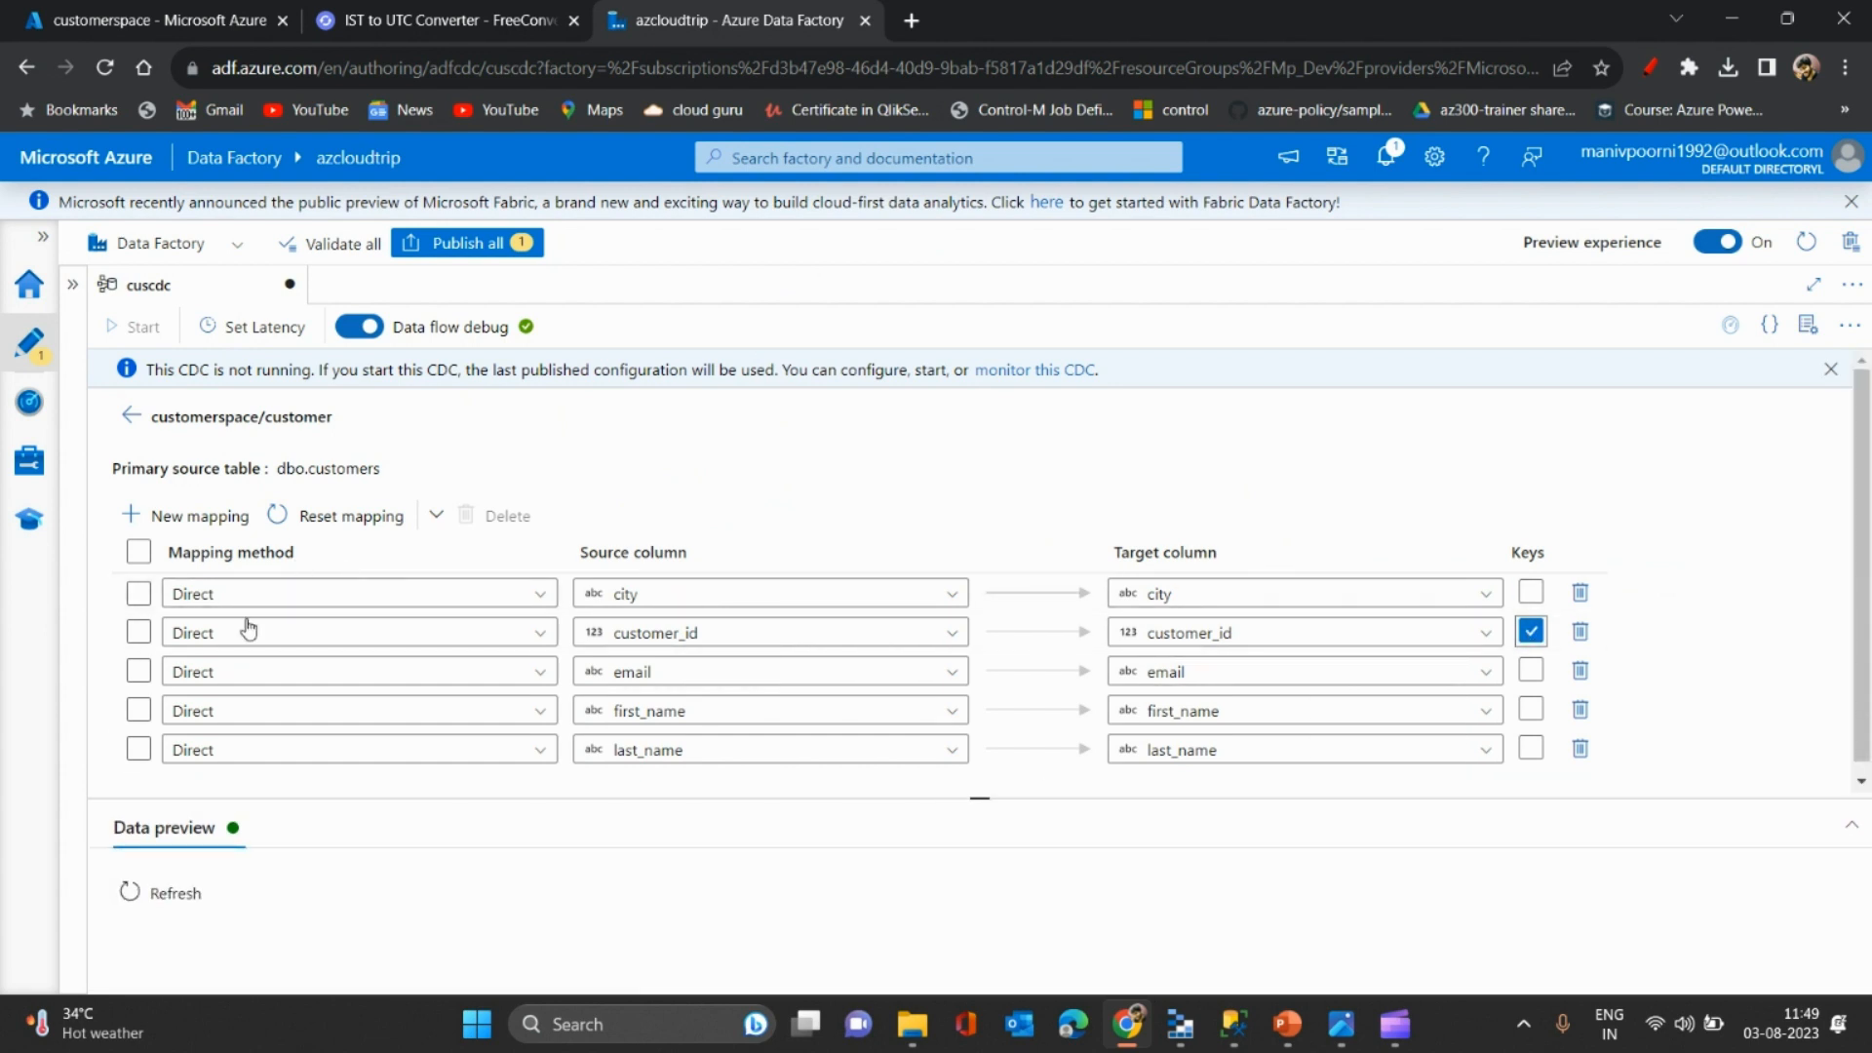
left_click(137, 892)
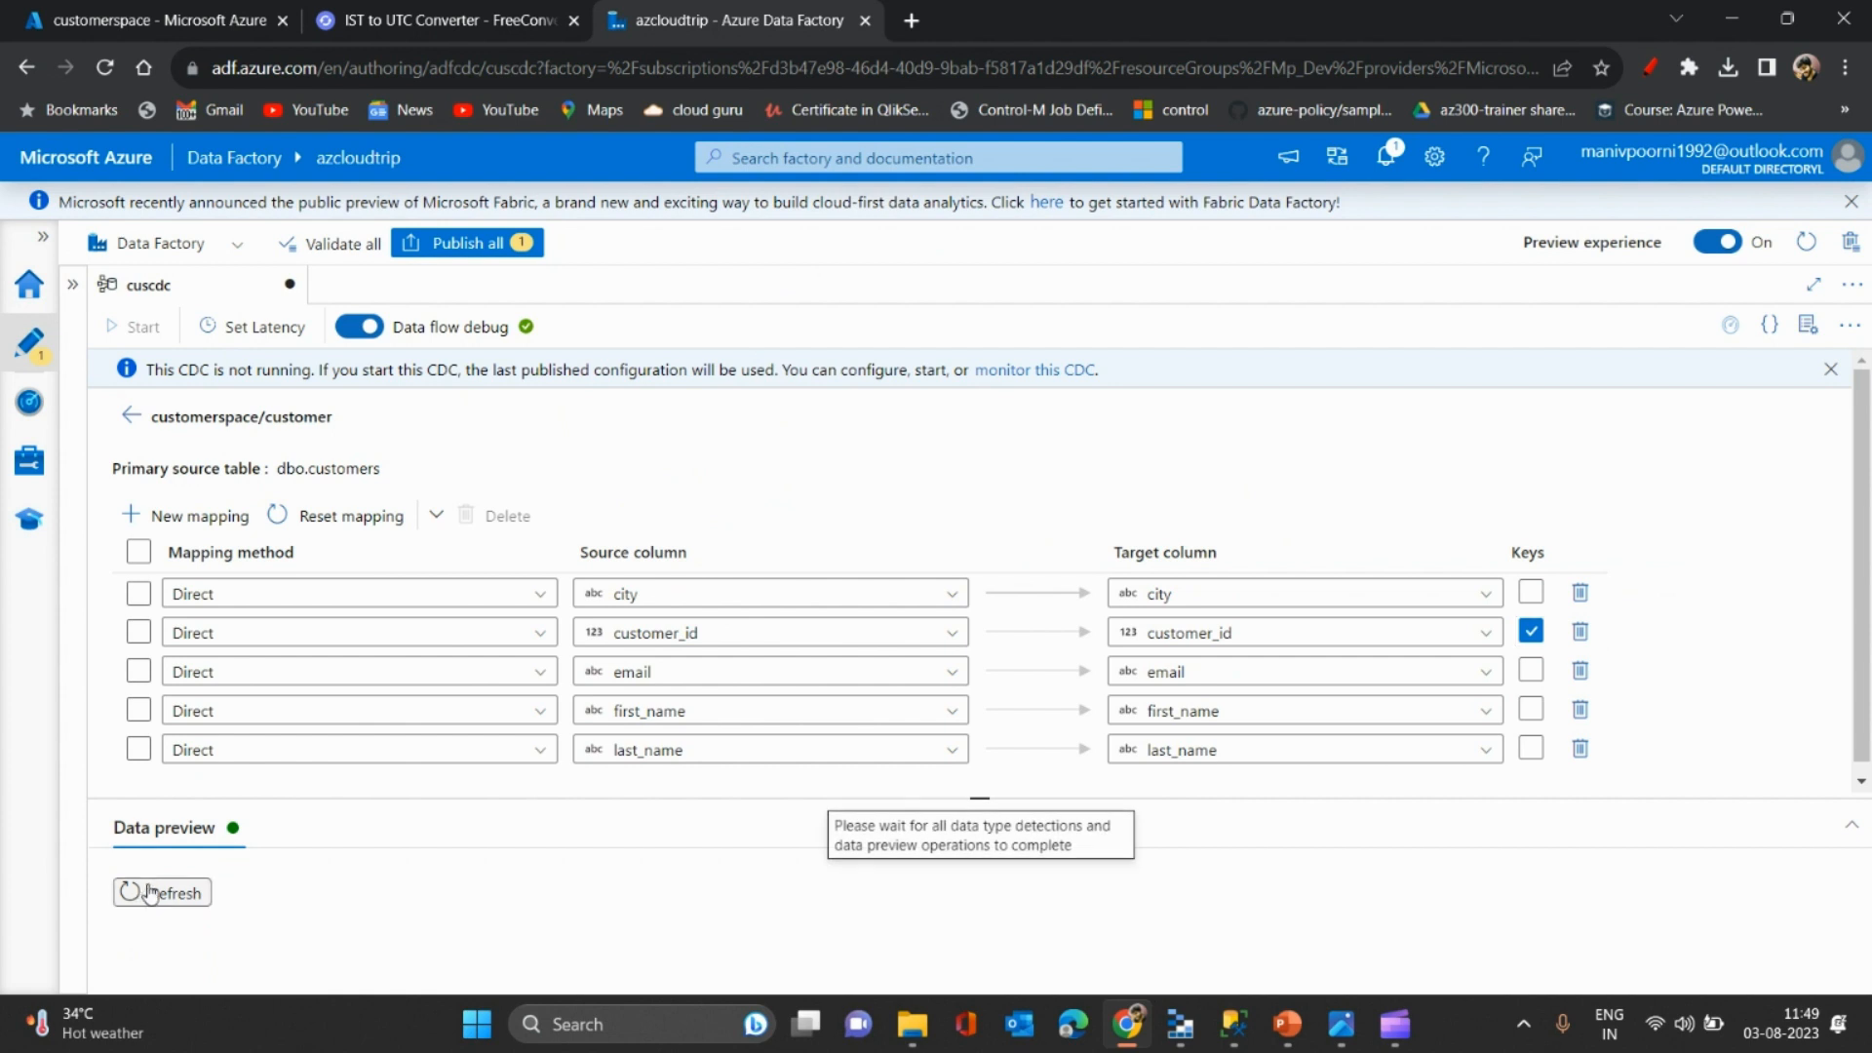
left_click_drag(817, 795, 806, 573)
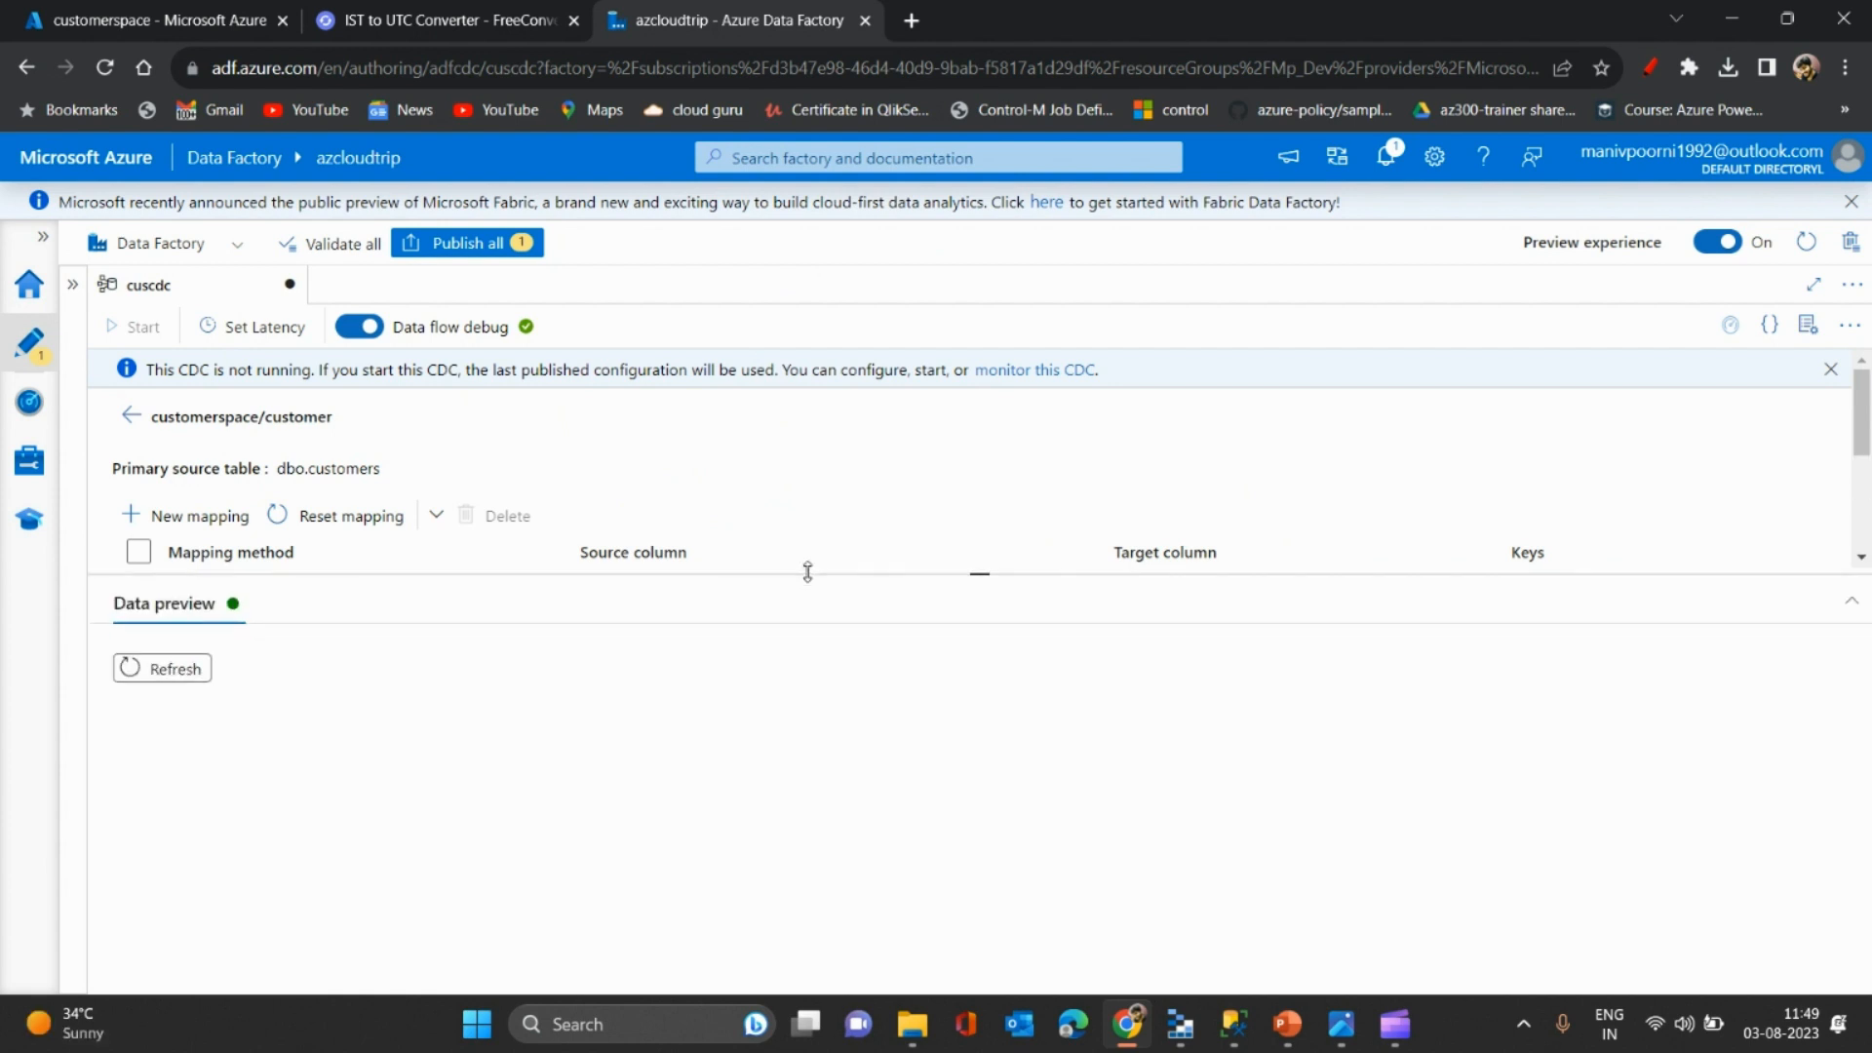
left_click(127, 671)
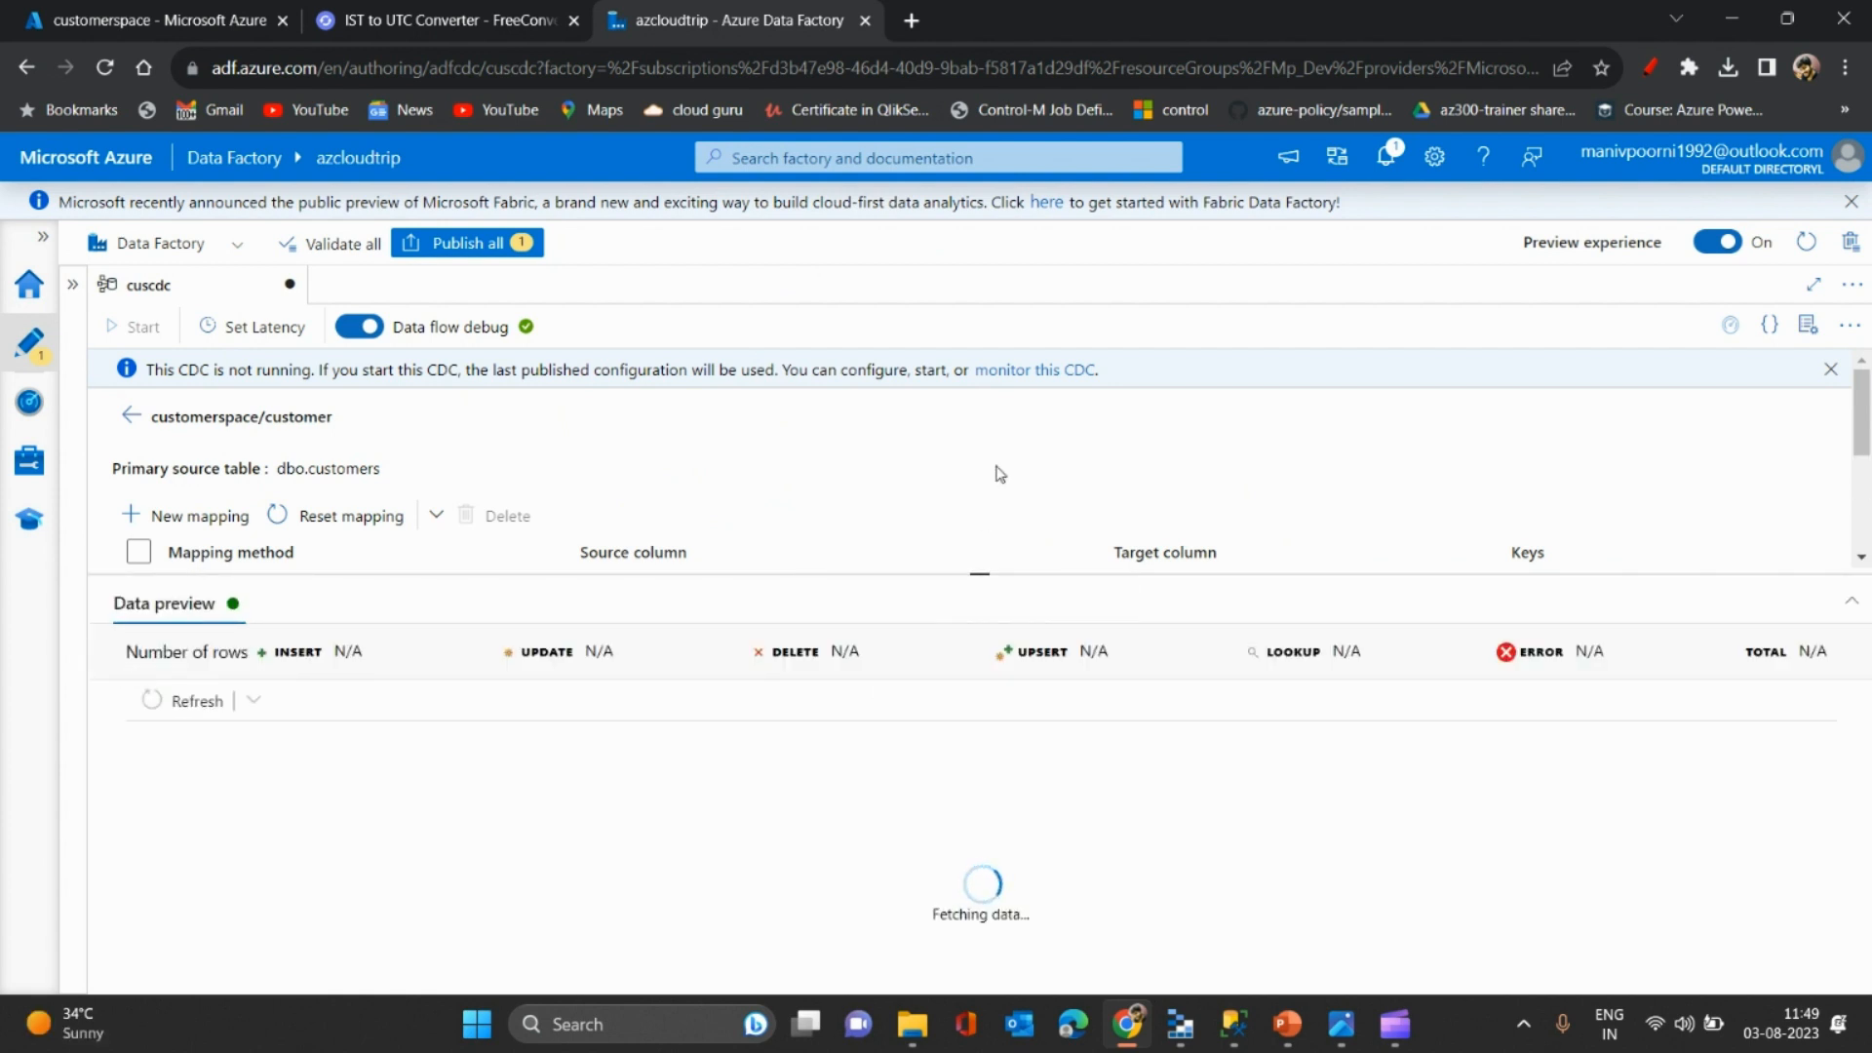
- Set cuscdc's latency to Real-time and return to the table mappings
left_click(234, 332)
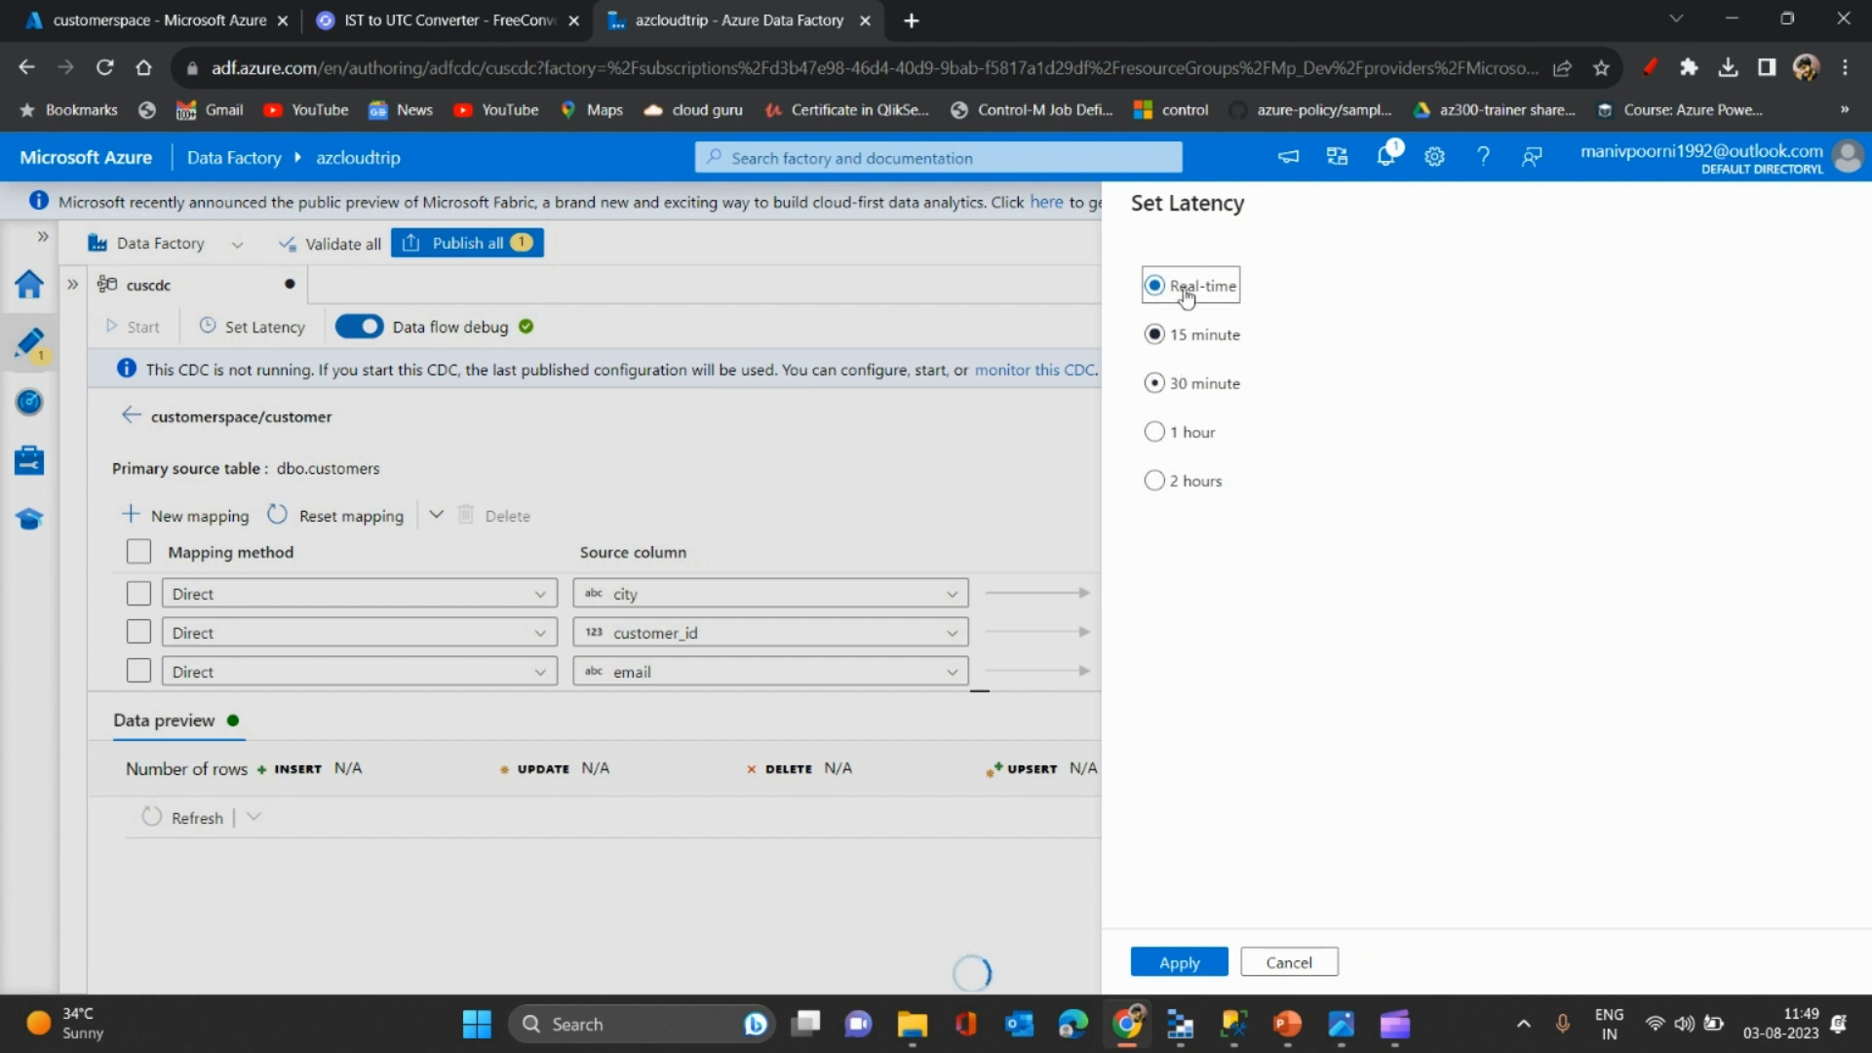
left_click(1180, 963)
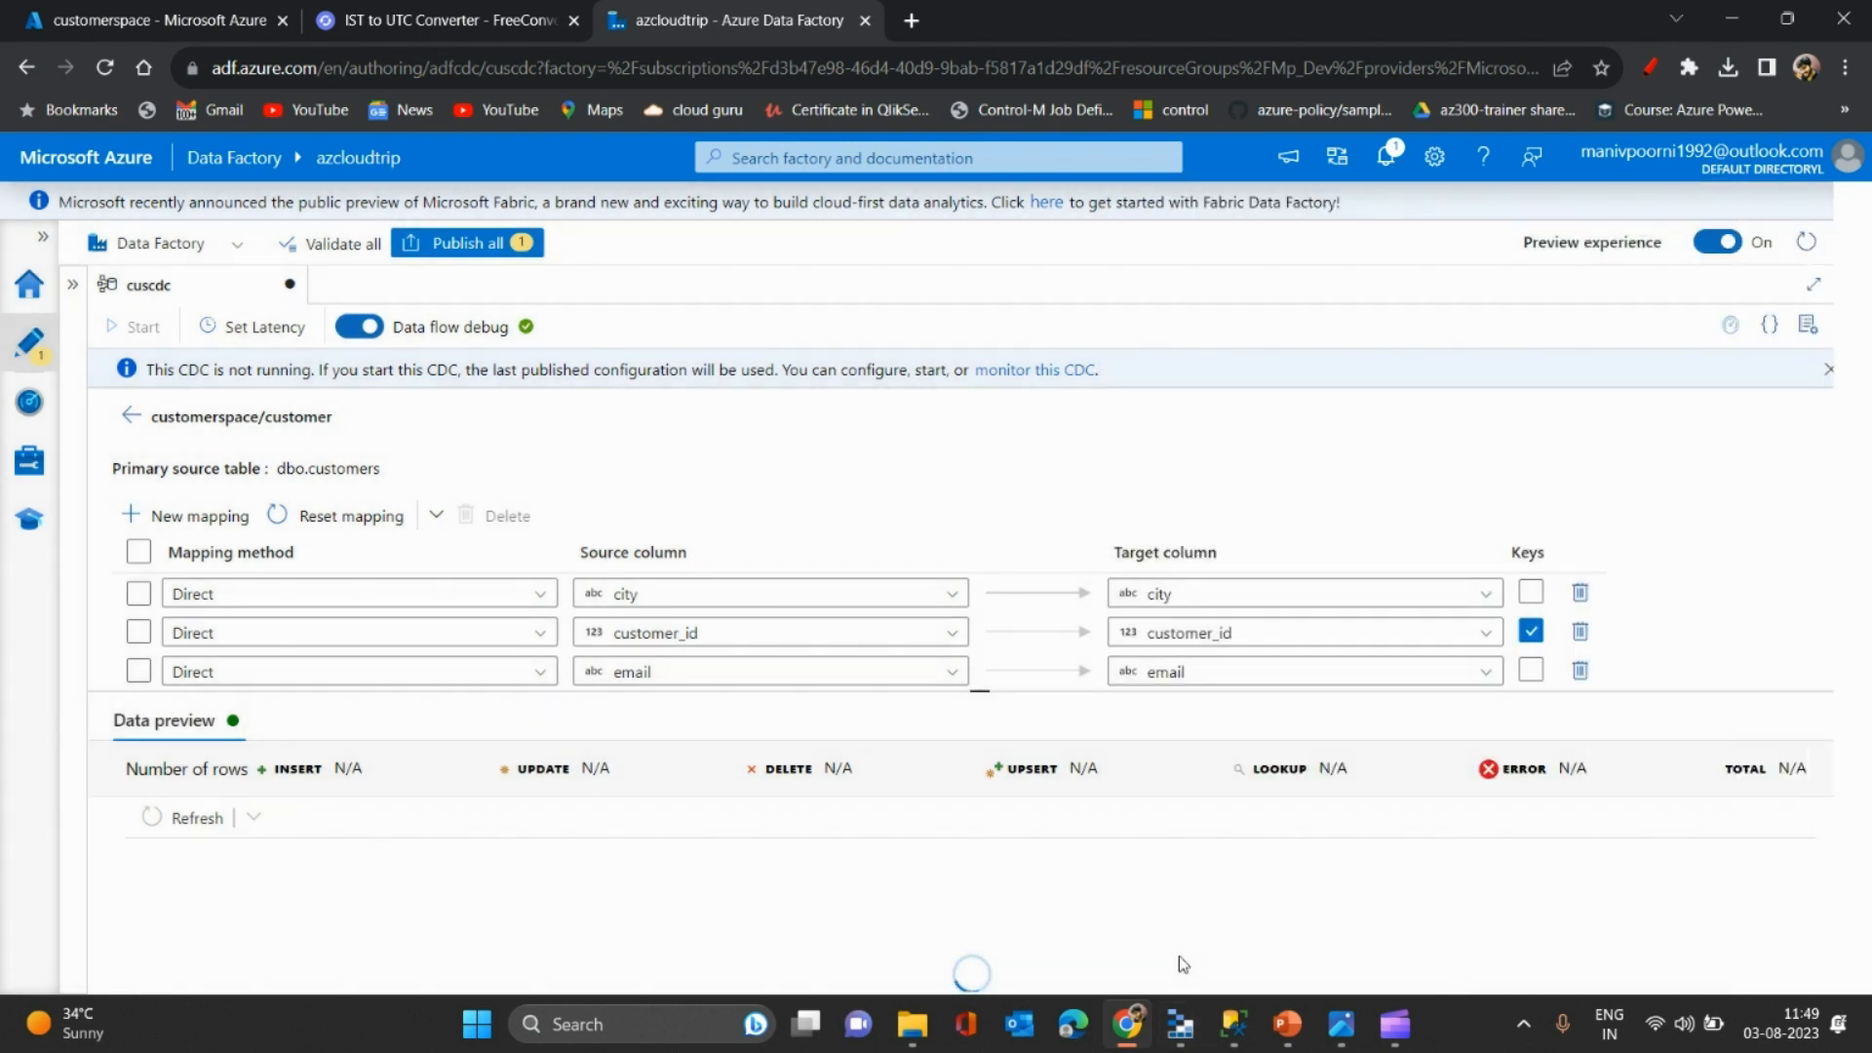
left_click_drag(965, 692, 954, 750)
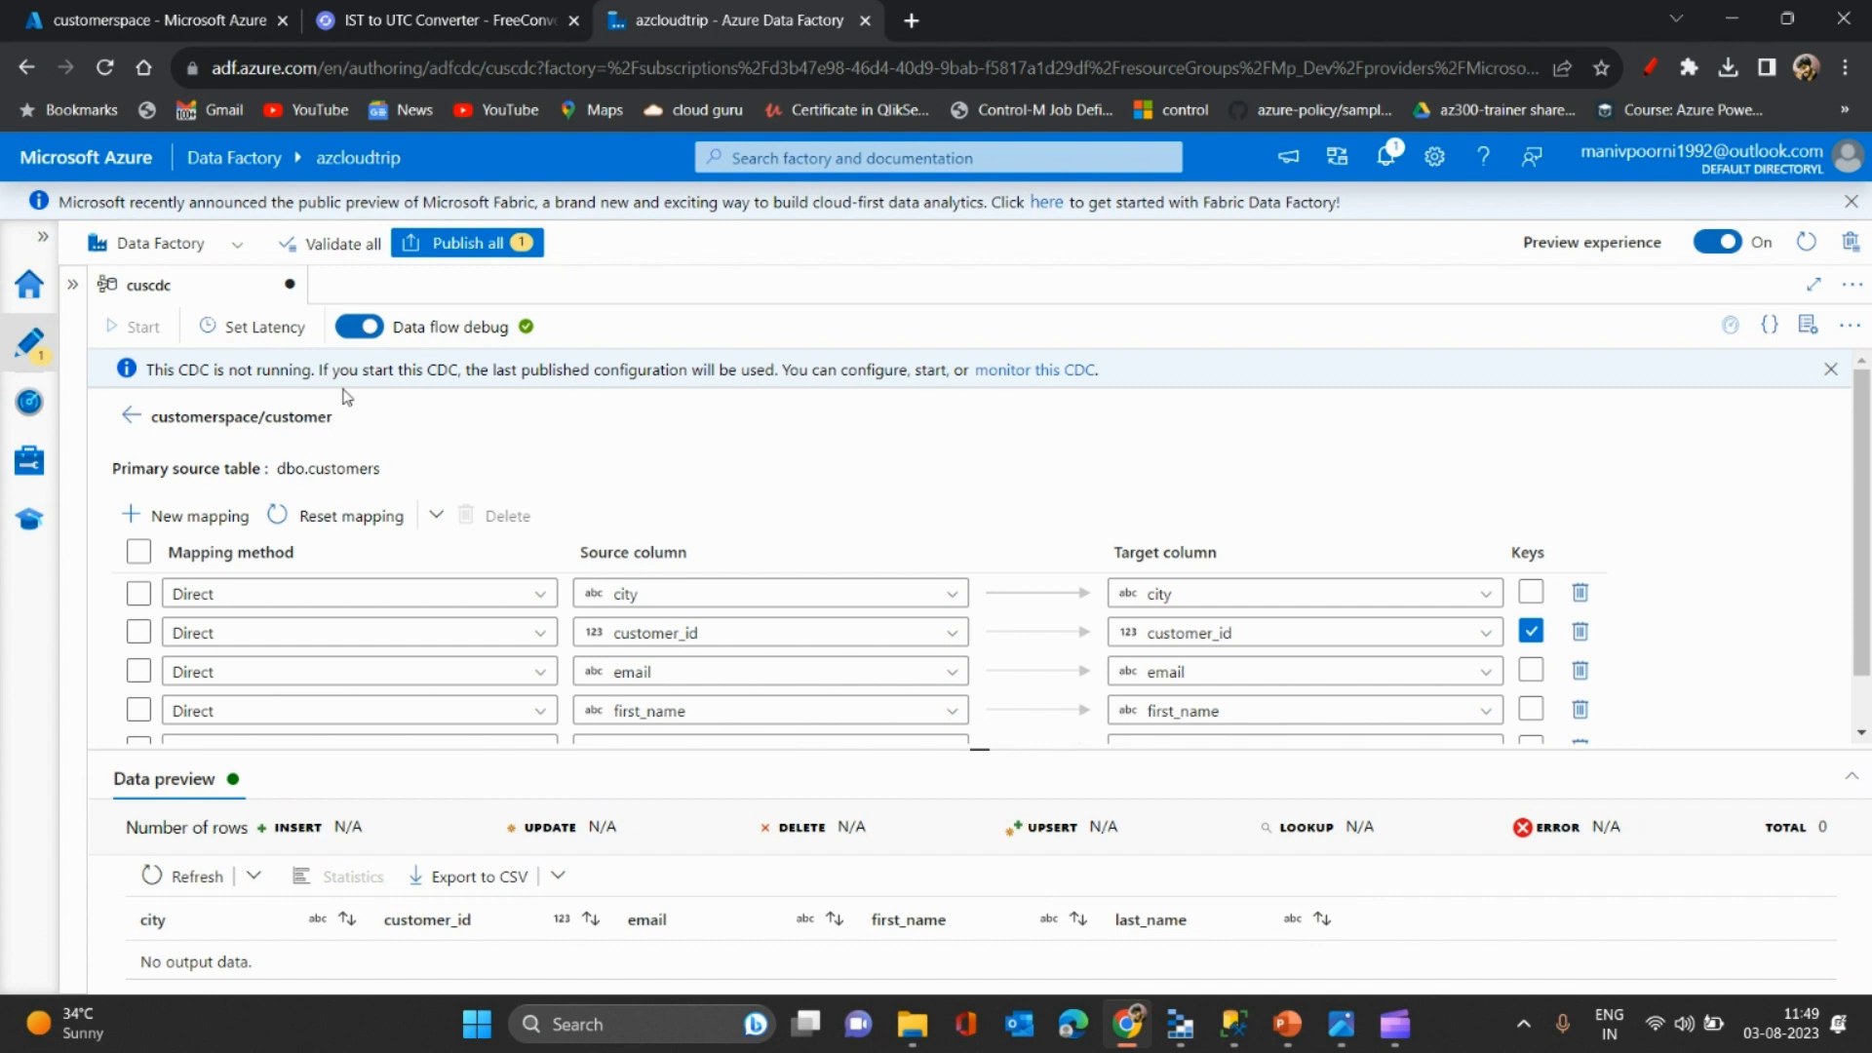
left_click(131, 415)
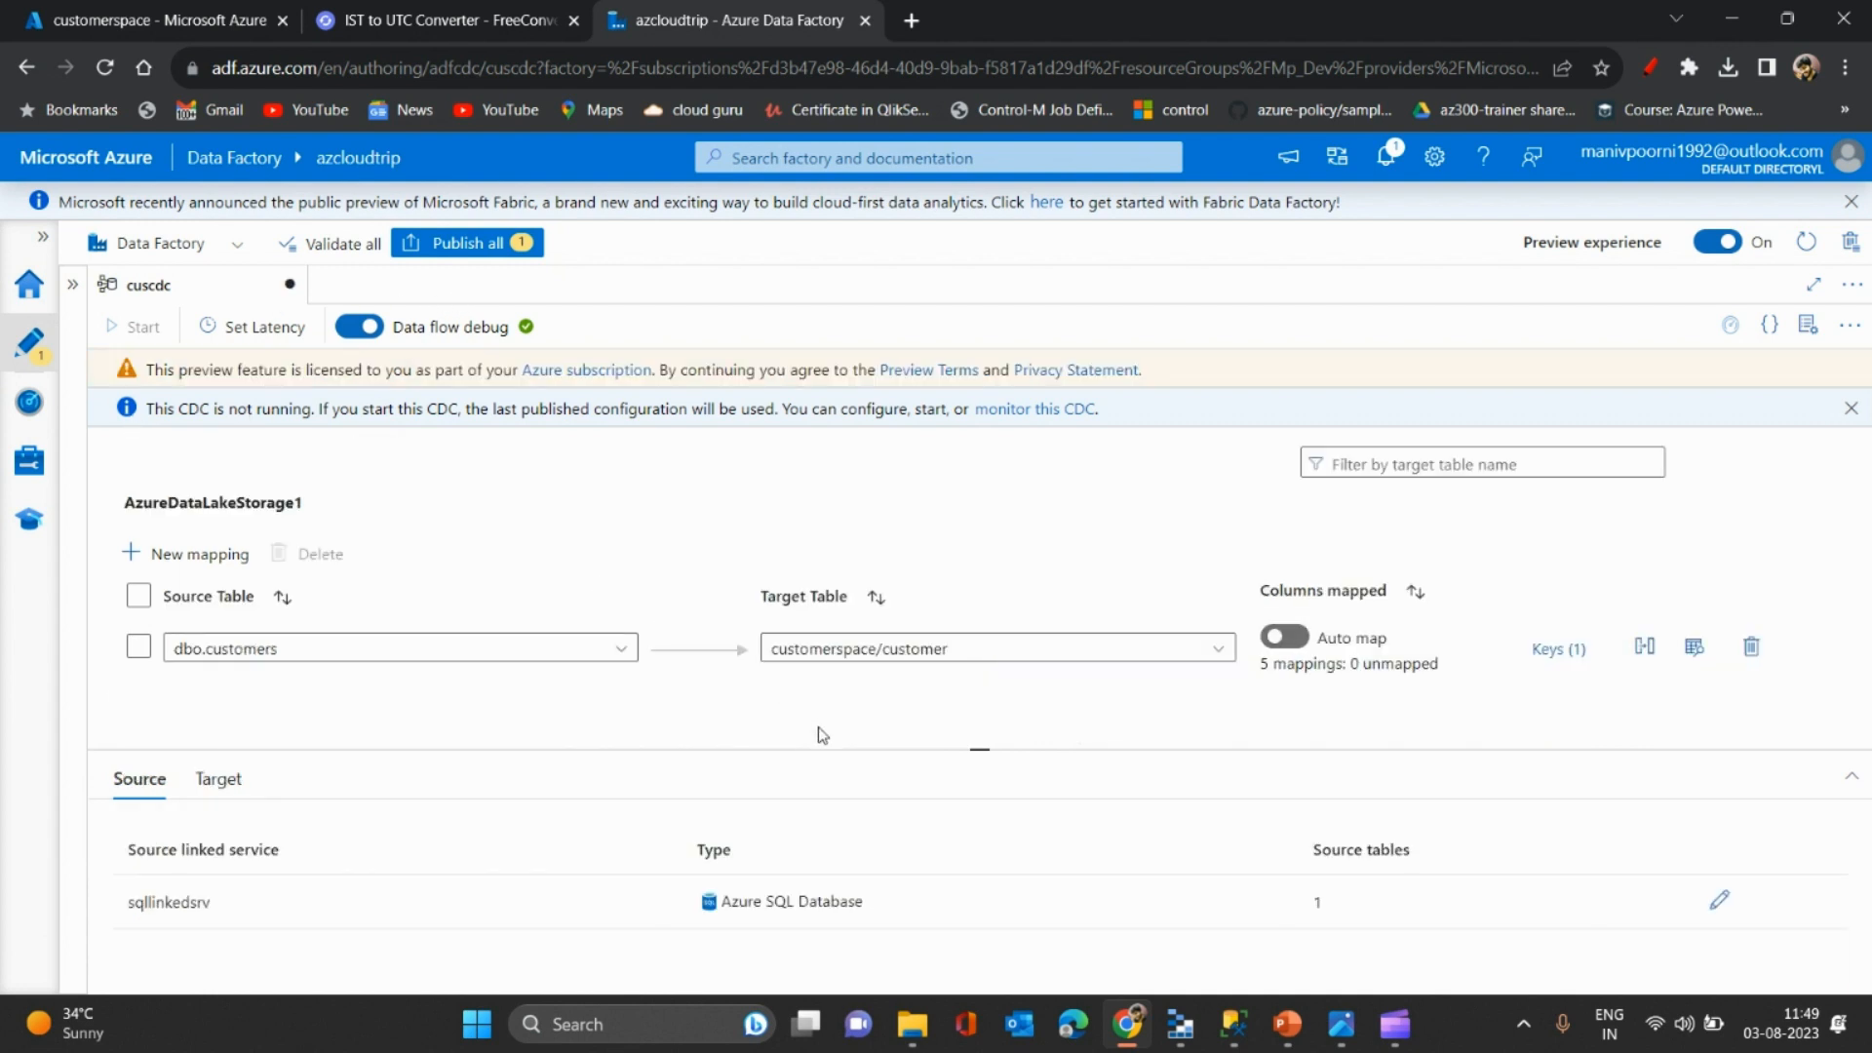
- Publish all pending changes, including the new cuscdc capture
left_click_drag(819, 744, 819, 695)
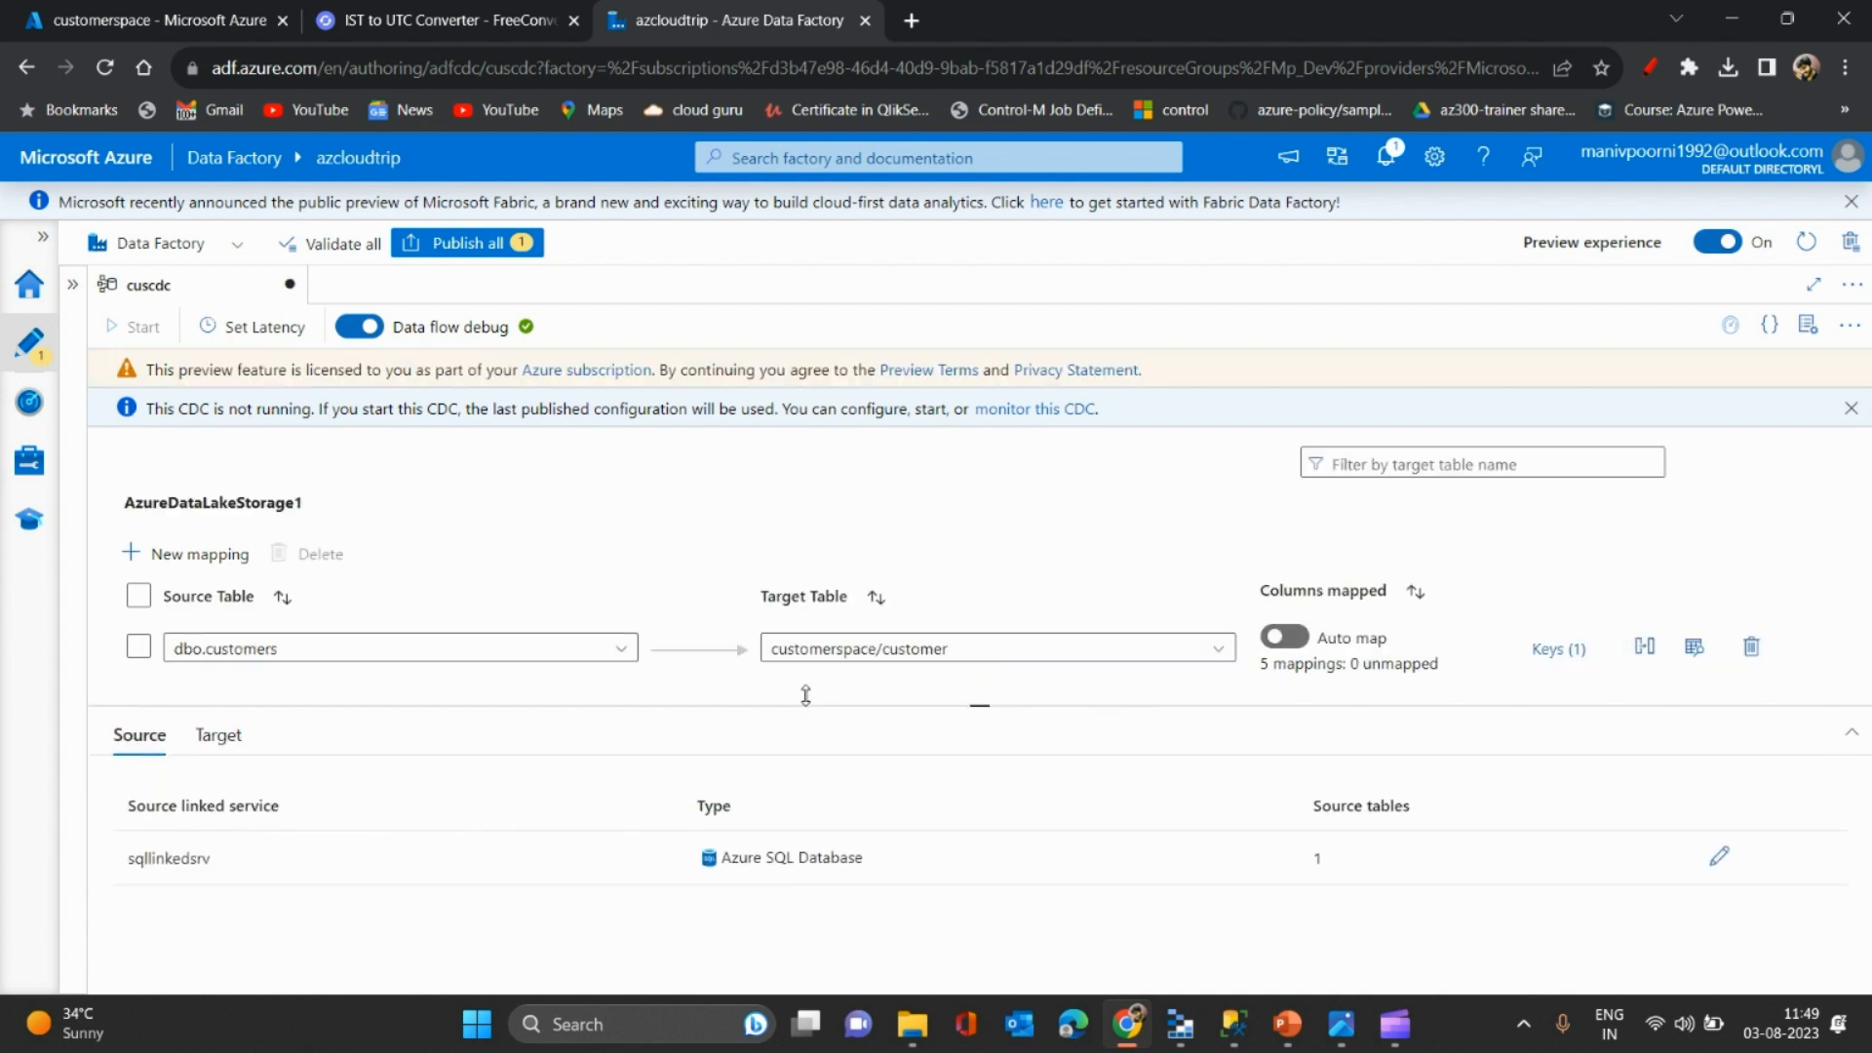
left_click(441, 244)
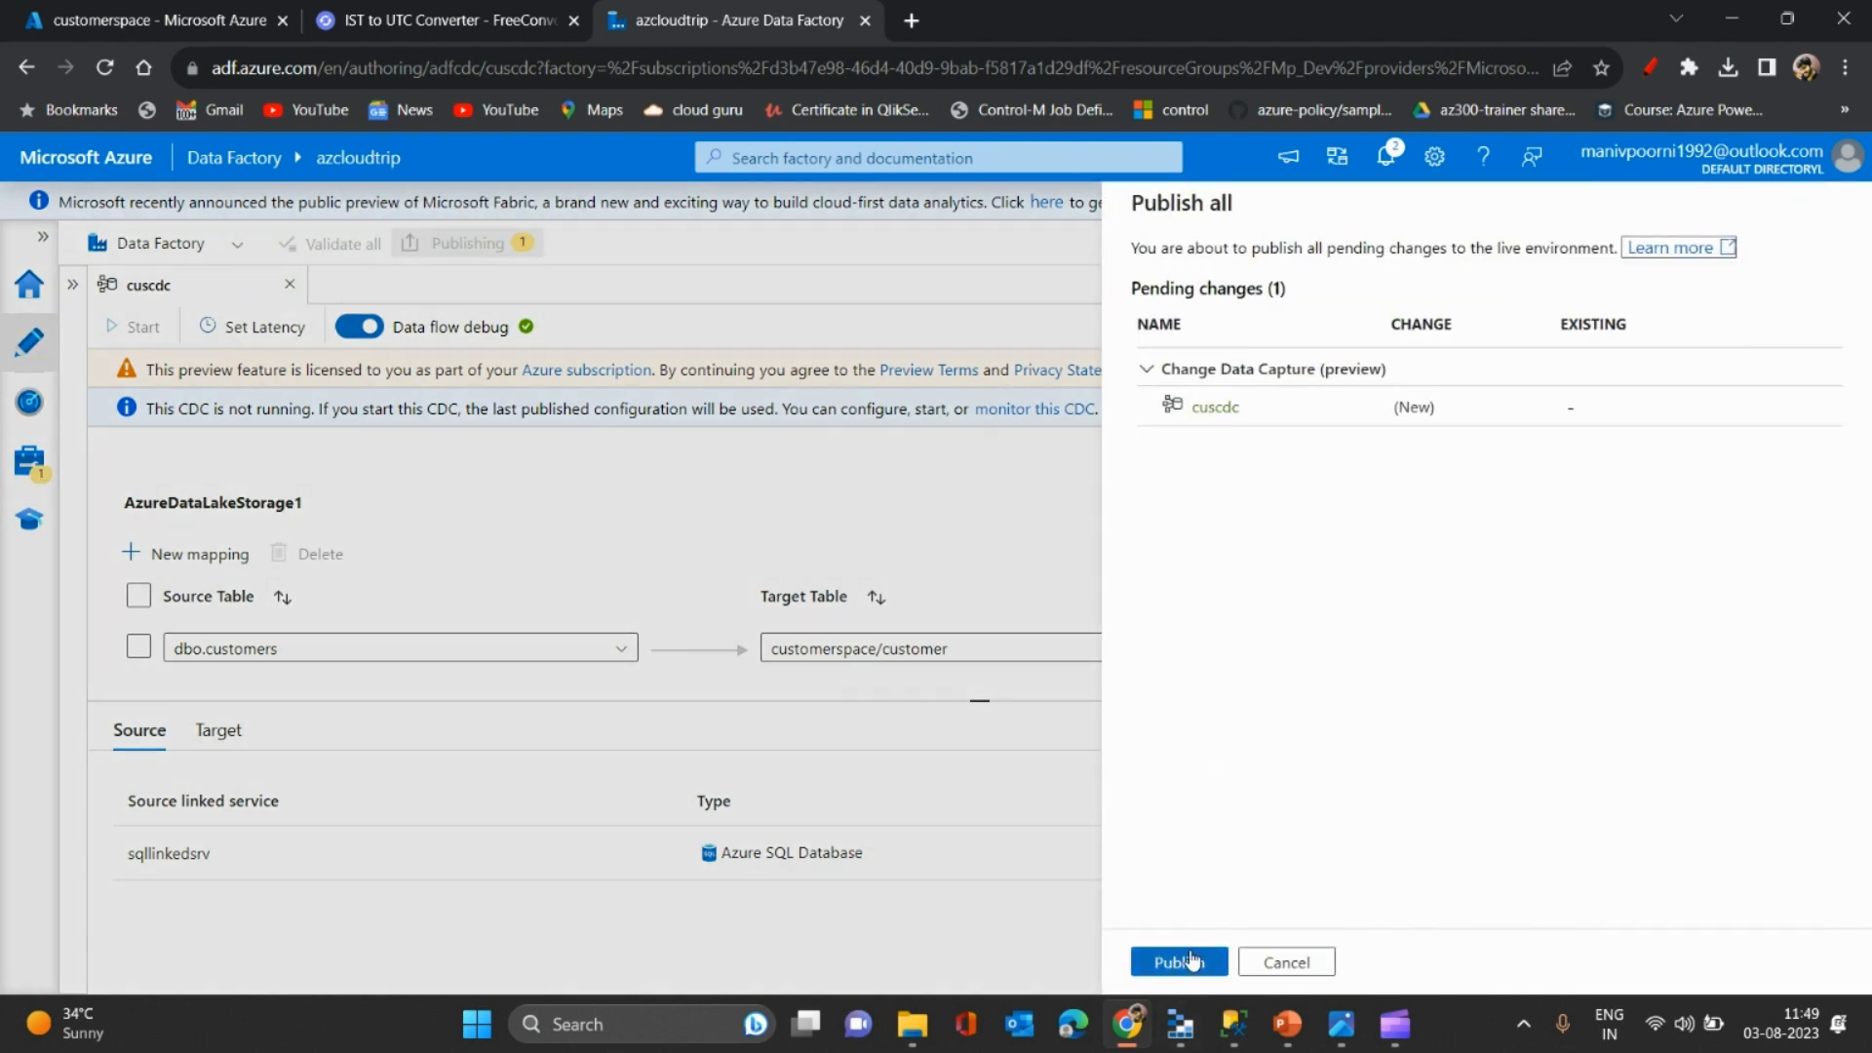
left_click(1192, 960)
left_click_drag(856, 699, 991, 515)
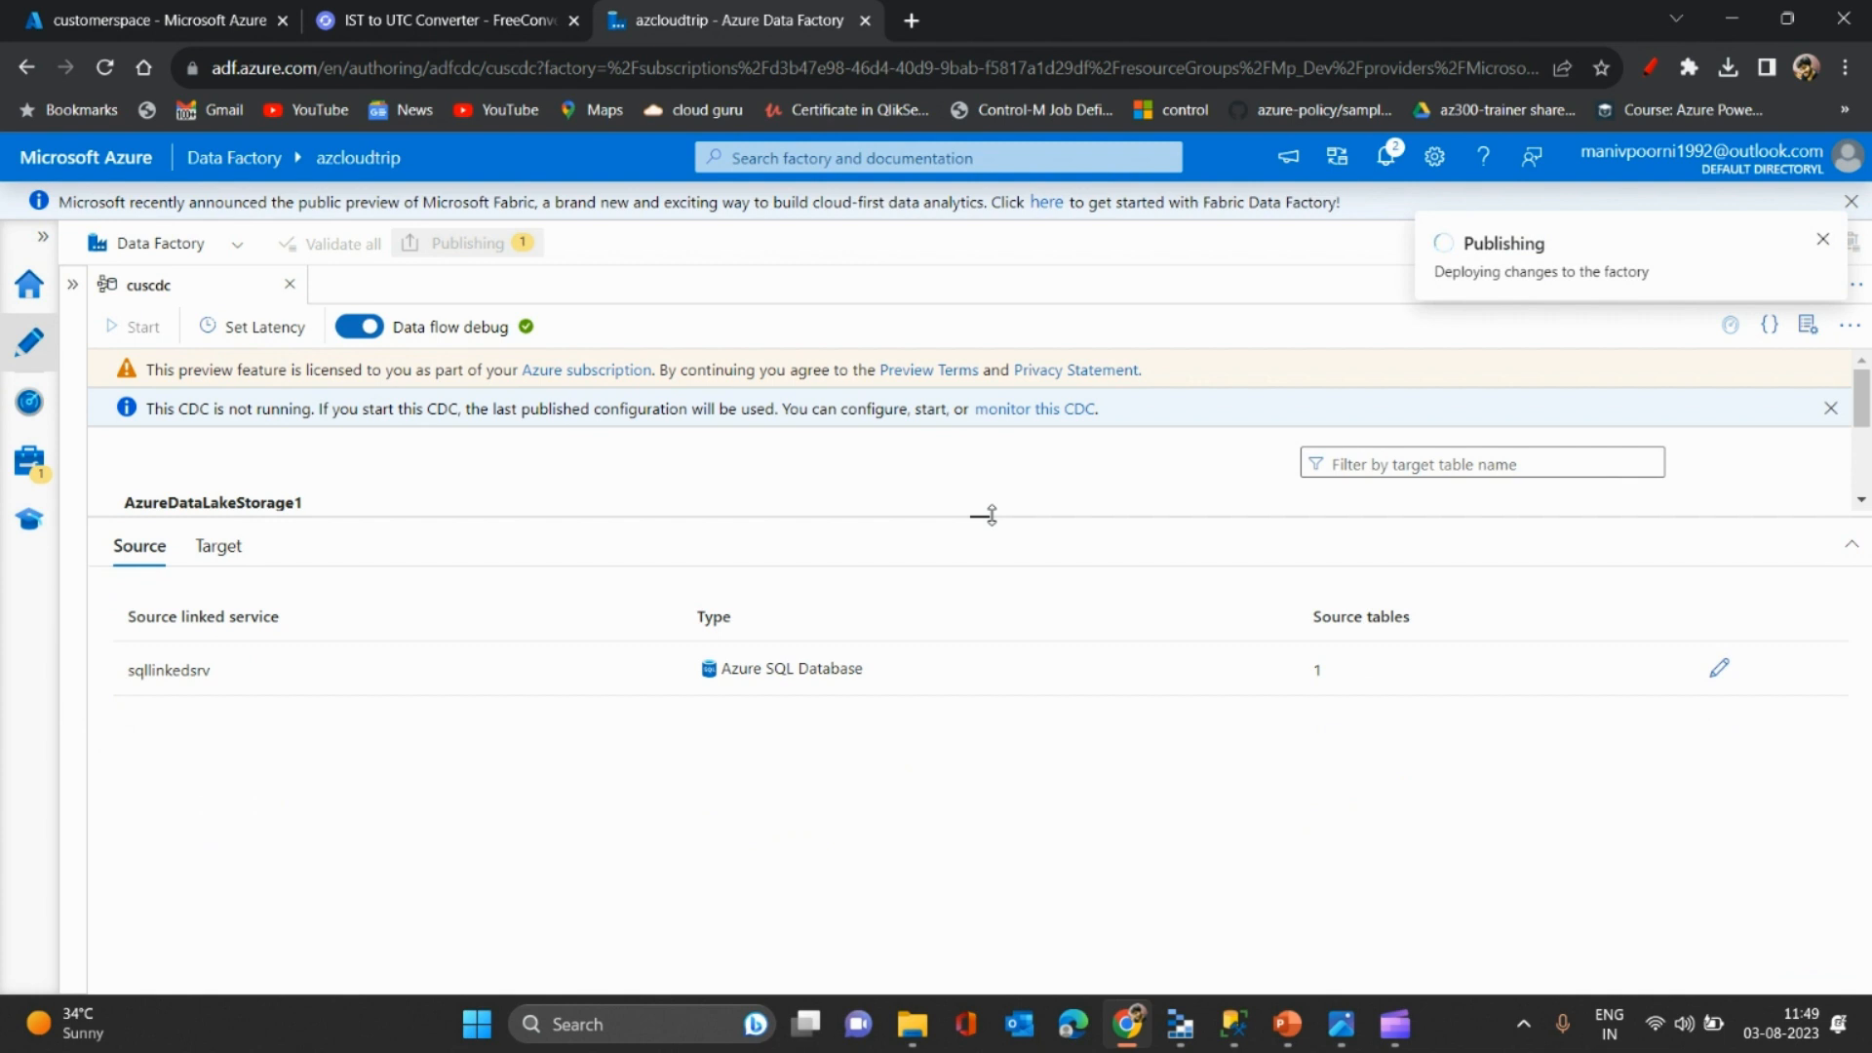
left_click_drag(991, 515, 985, 477)
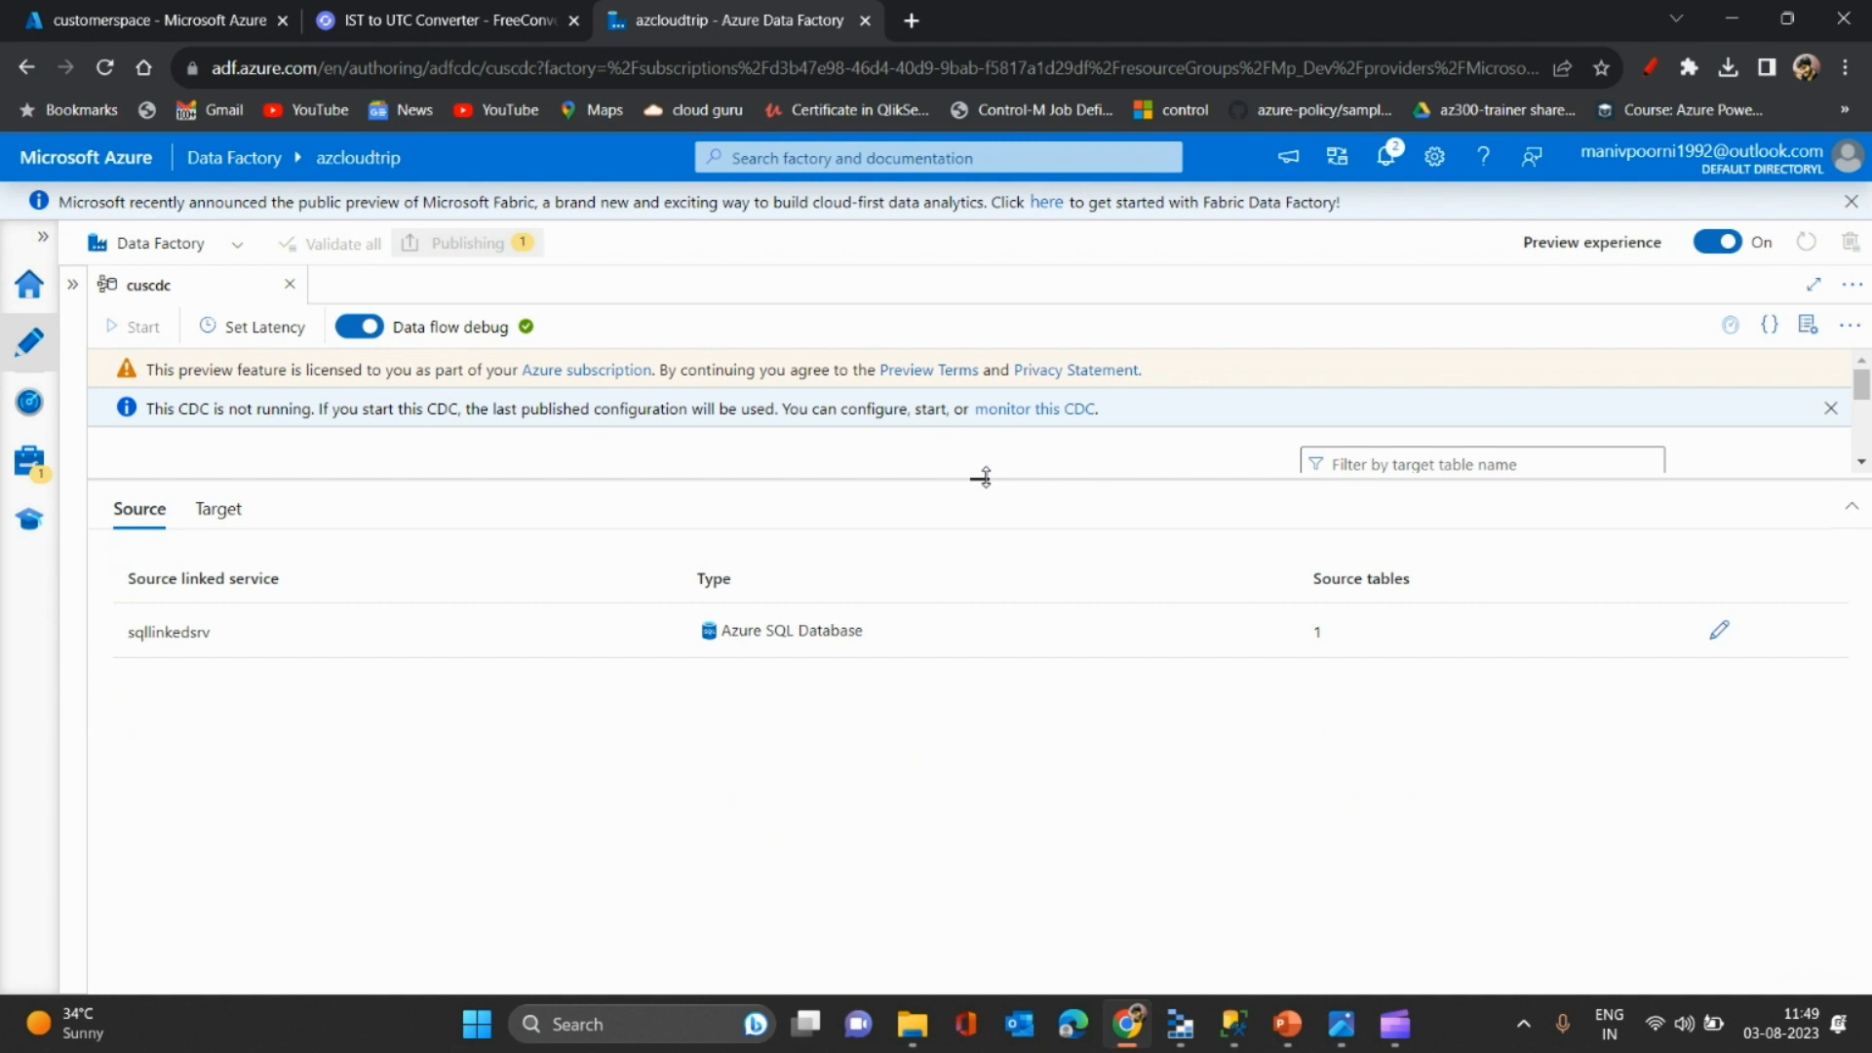
left_click_drag(982, 477, 980, 688)
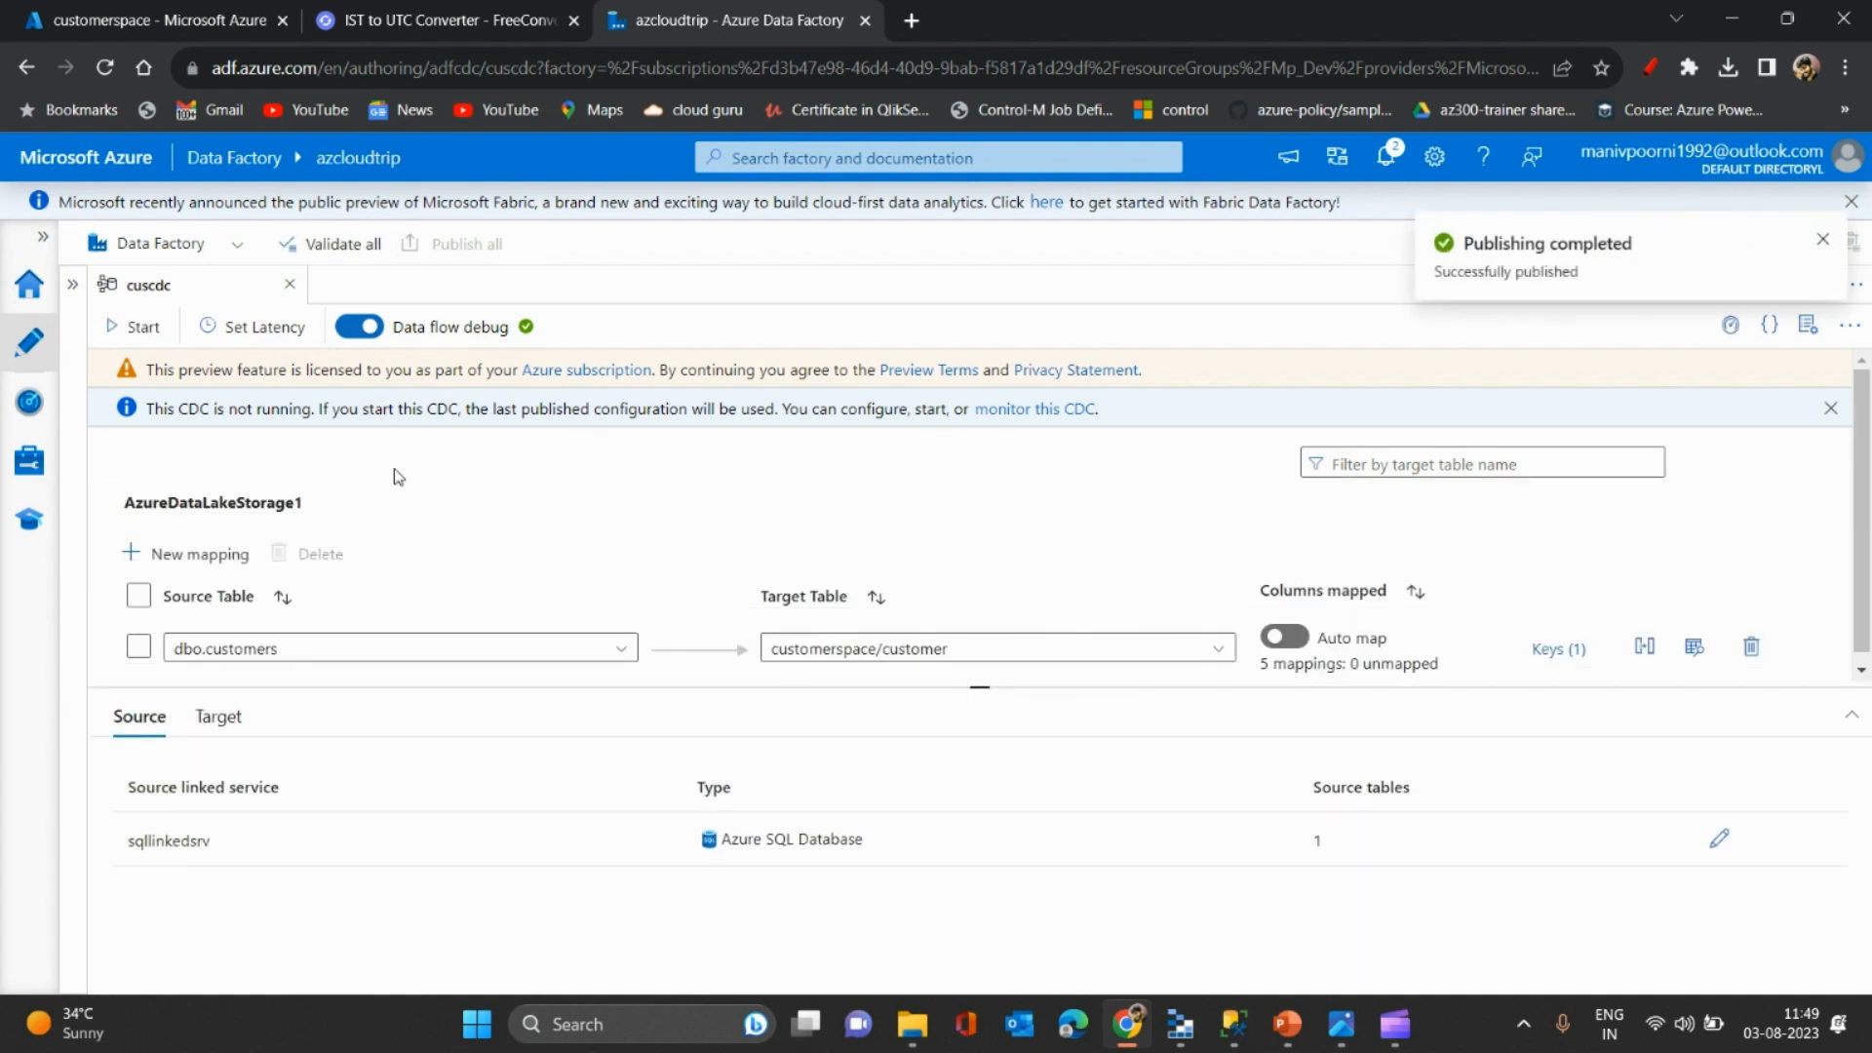
- Start the cuscdc change data capture
left_click(131, 335)
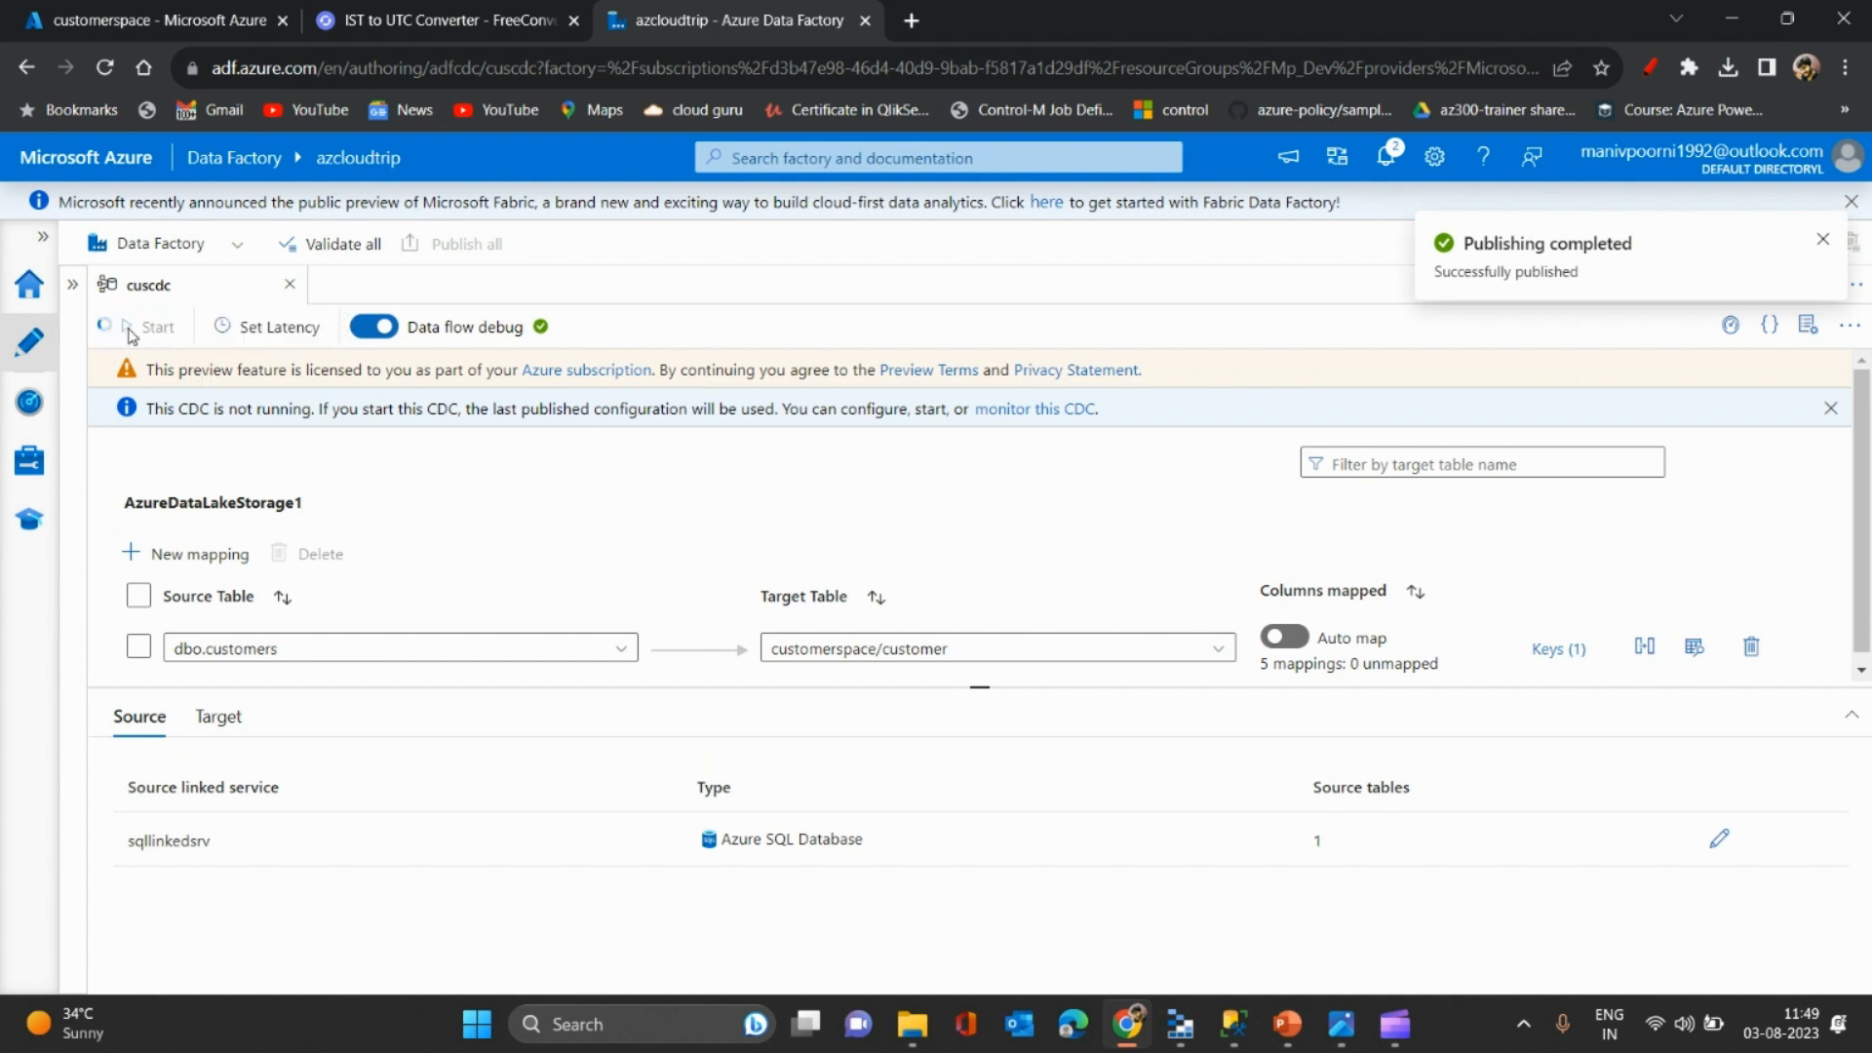
left_click_drag(901, 688, 873, 475)
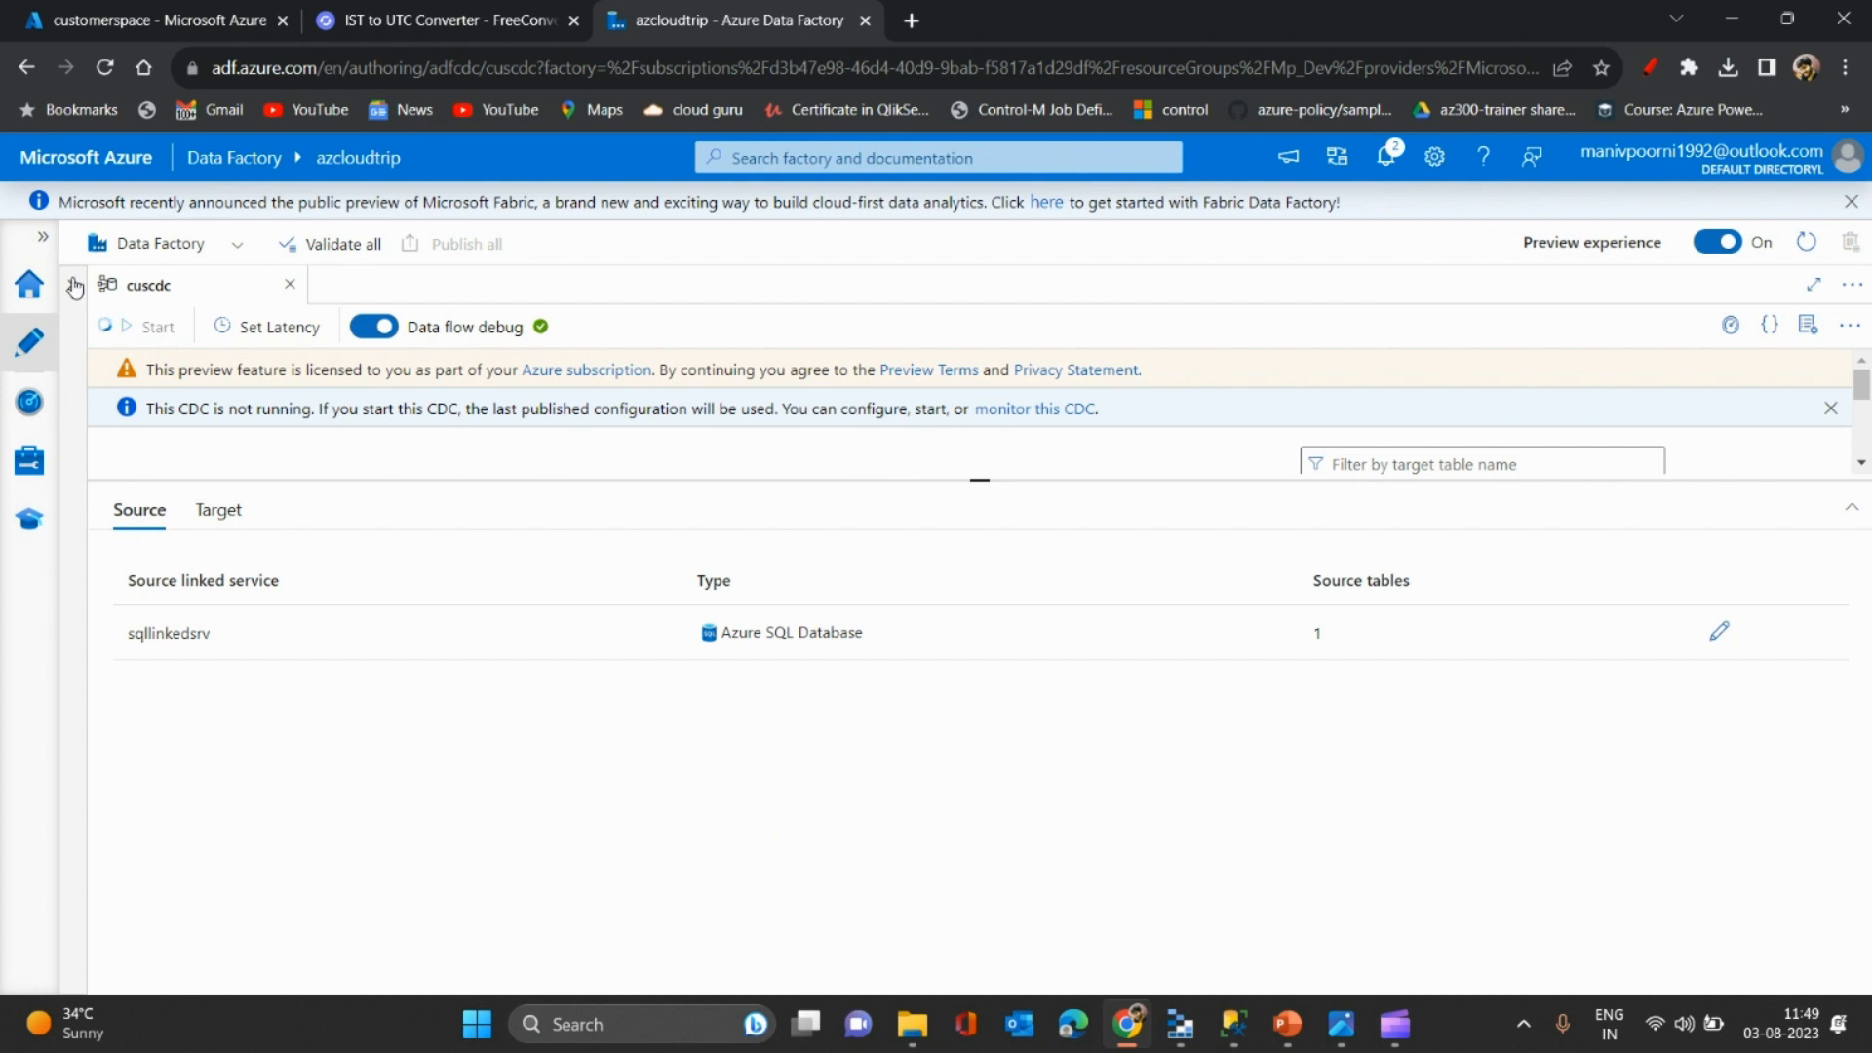
left_click(73, 284)
- Open cuscdc's Change Data Capture monitoring details and refresh its change counts twice
left_click(28, 404)
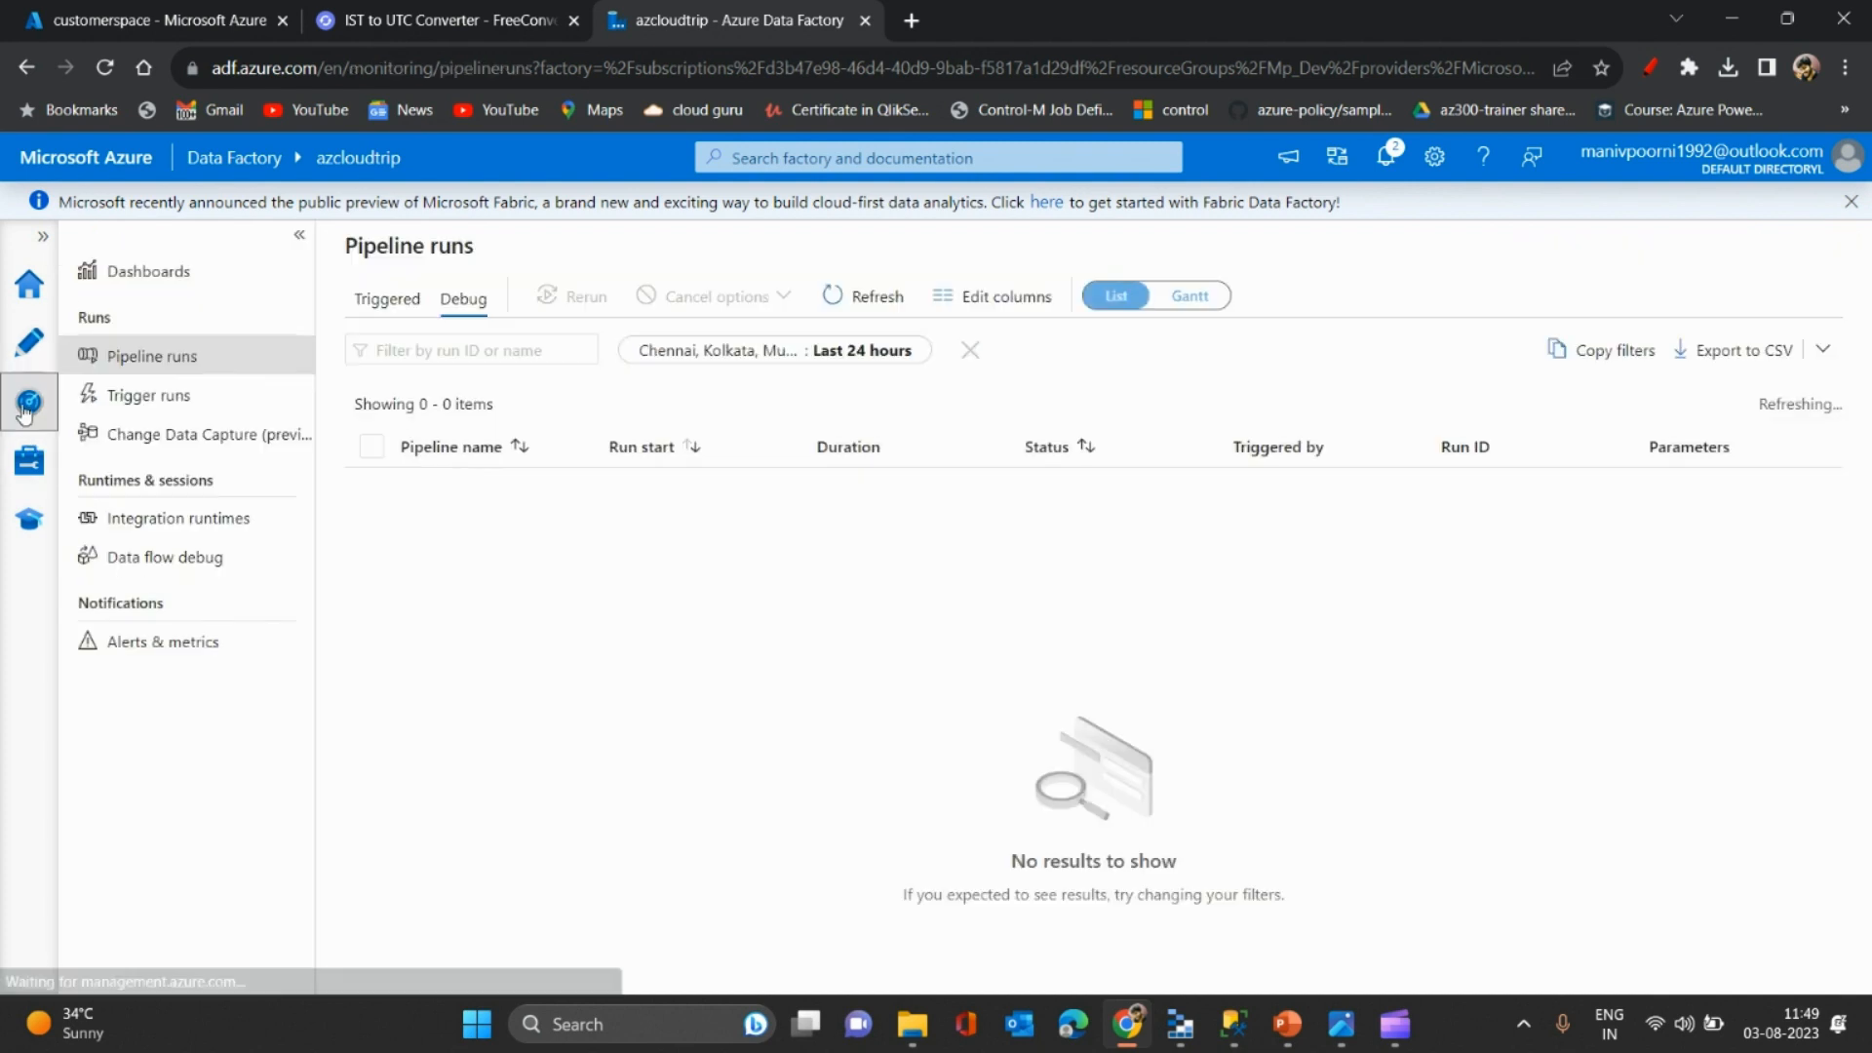
left_click(224, 436)
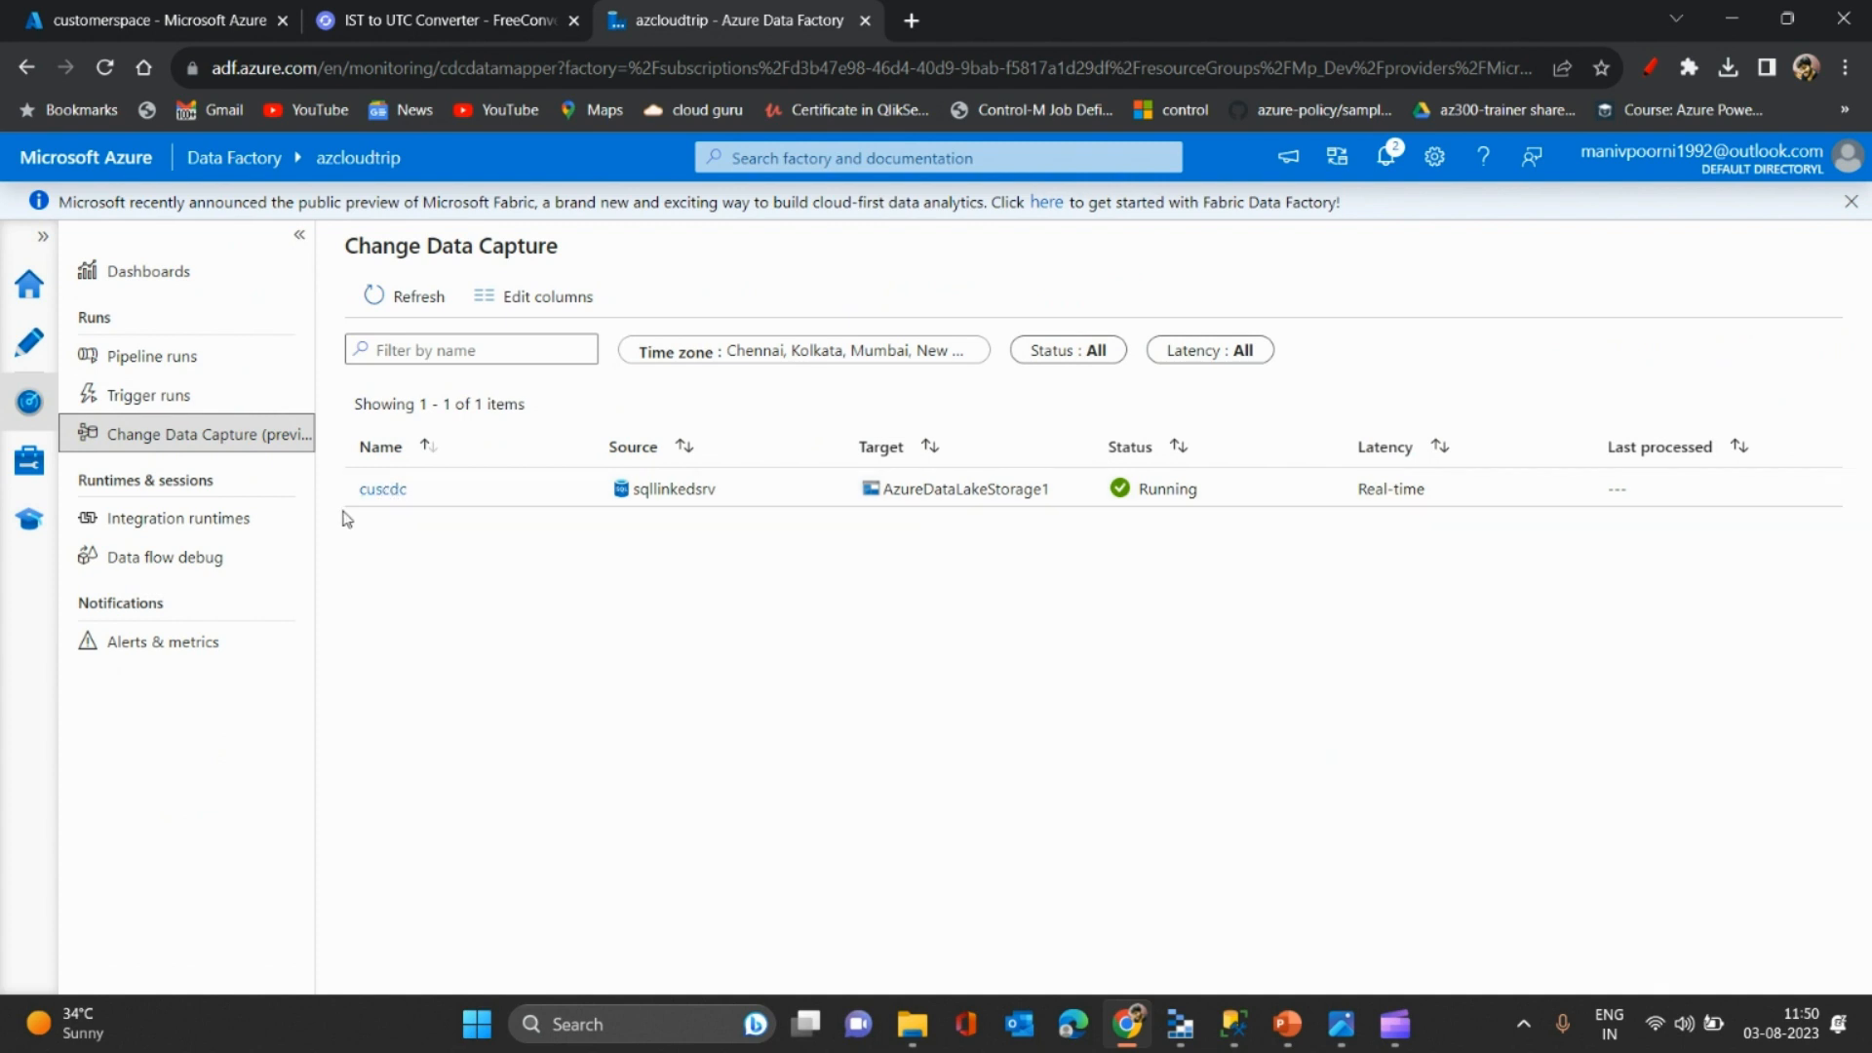
left_click(385, 492)
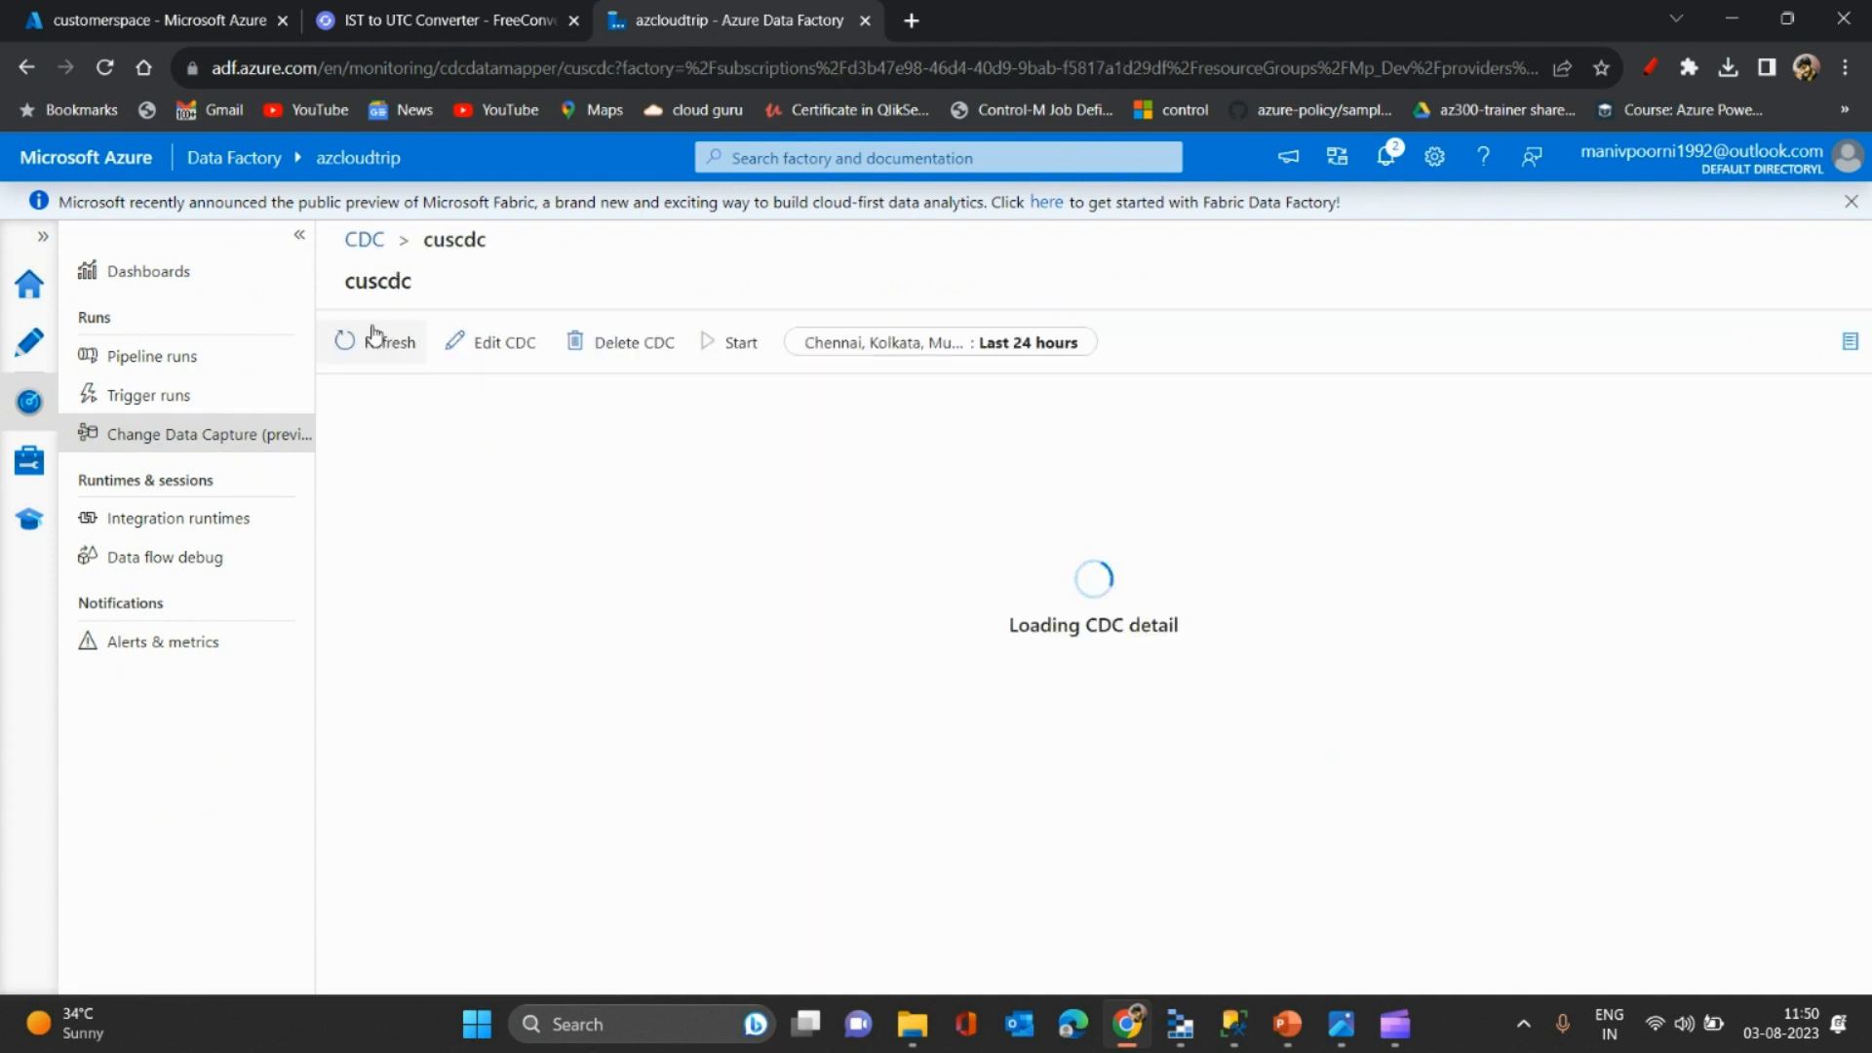
left_click(343, 346)
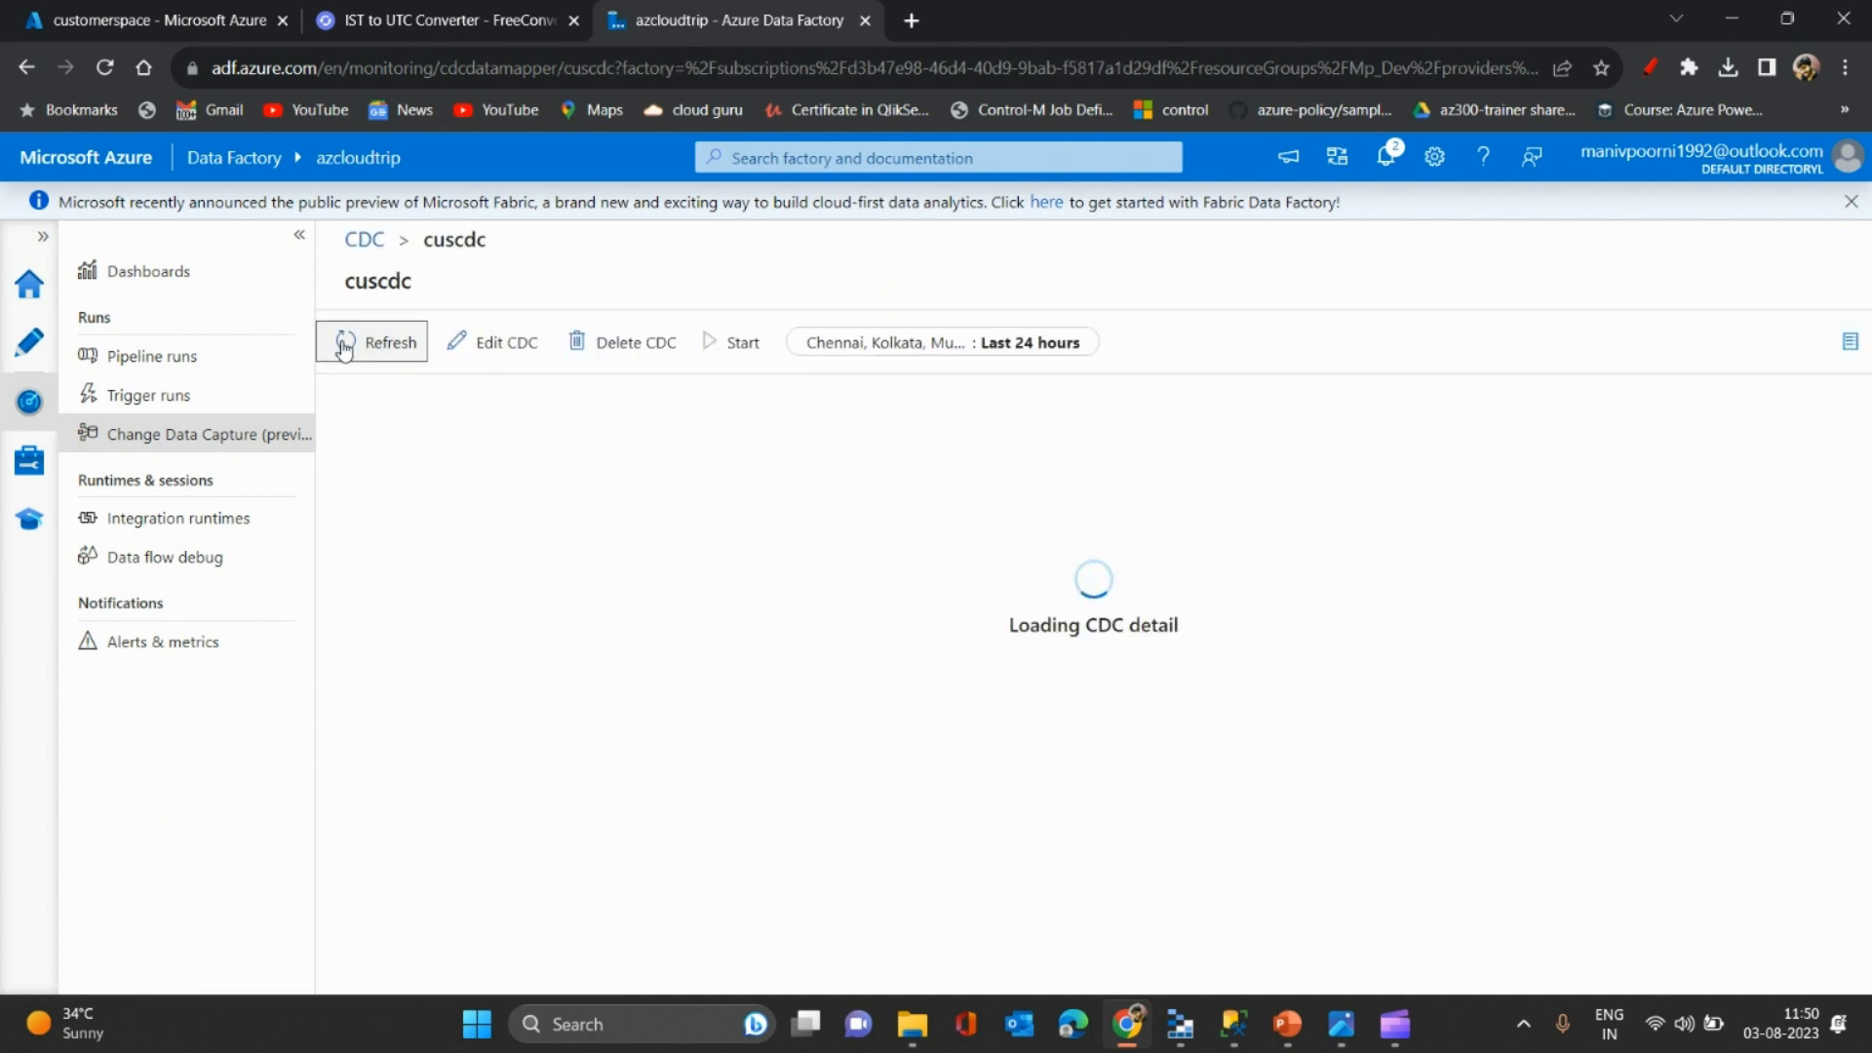
left_click(299, 236)
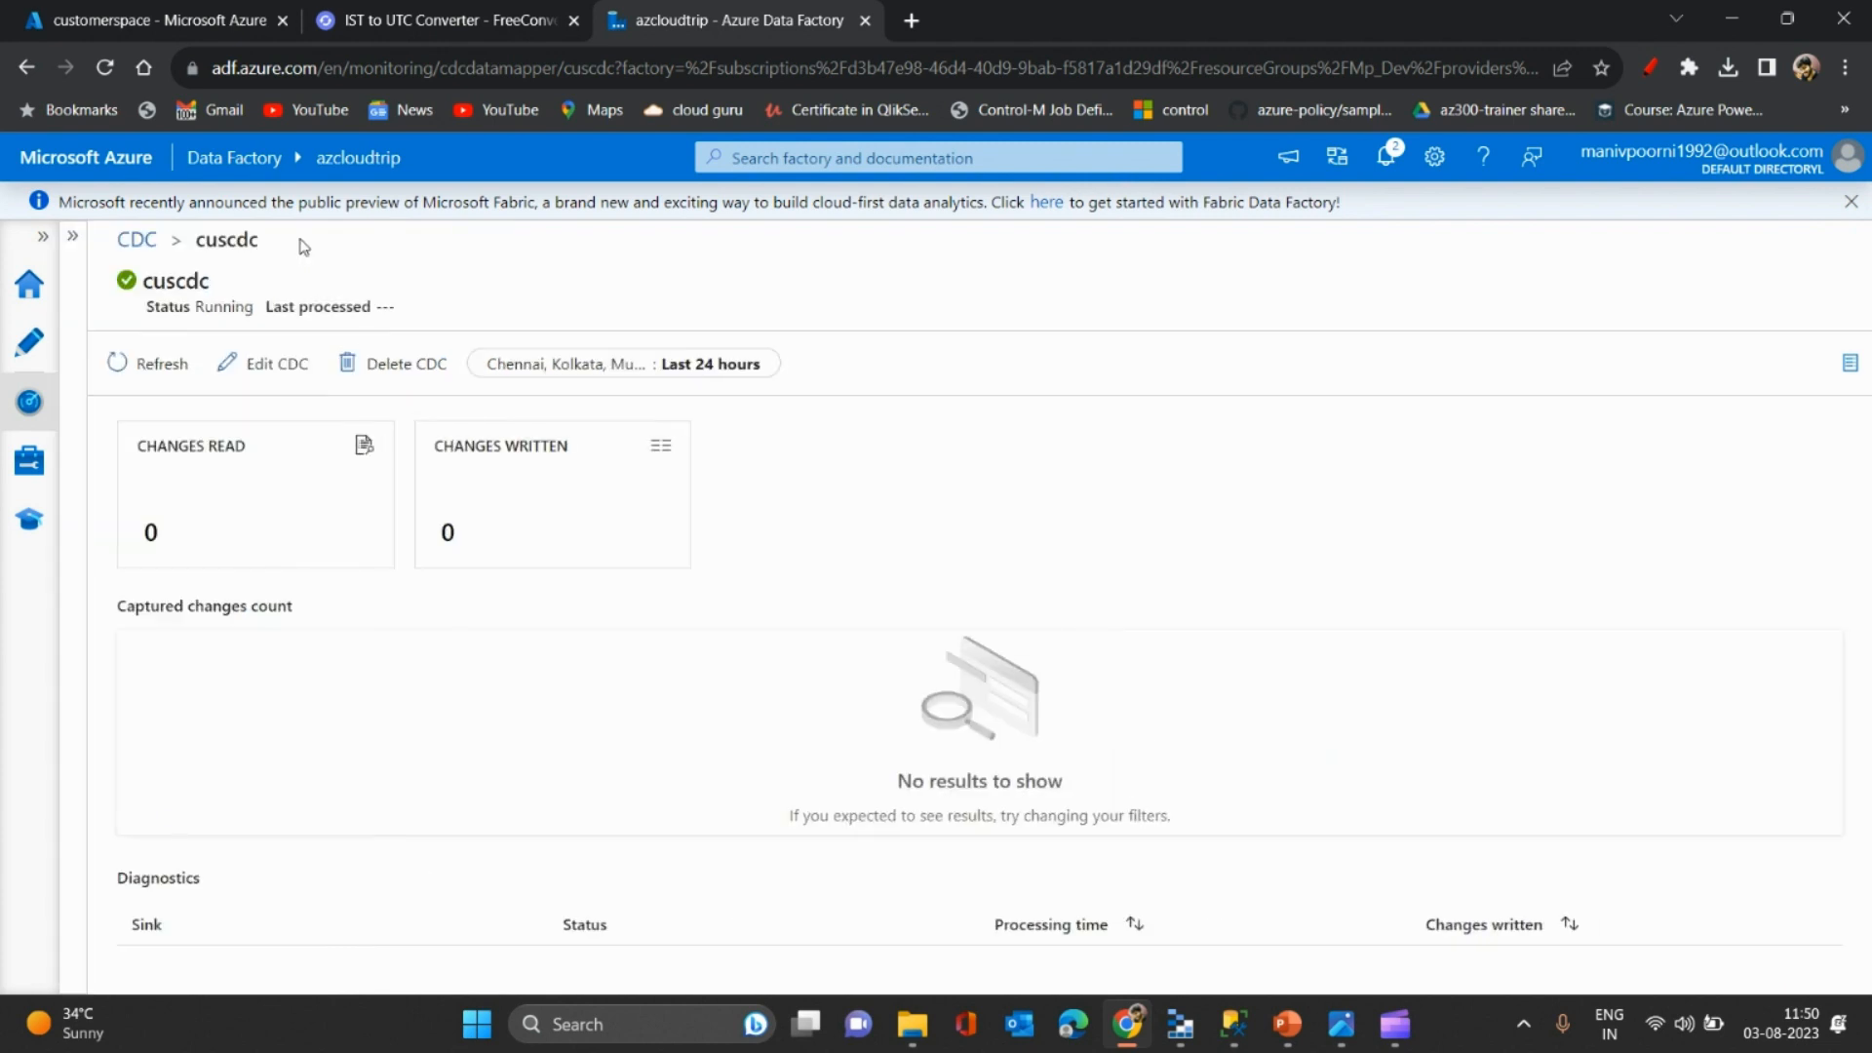
left_click(142, 369)
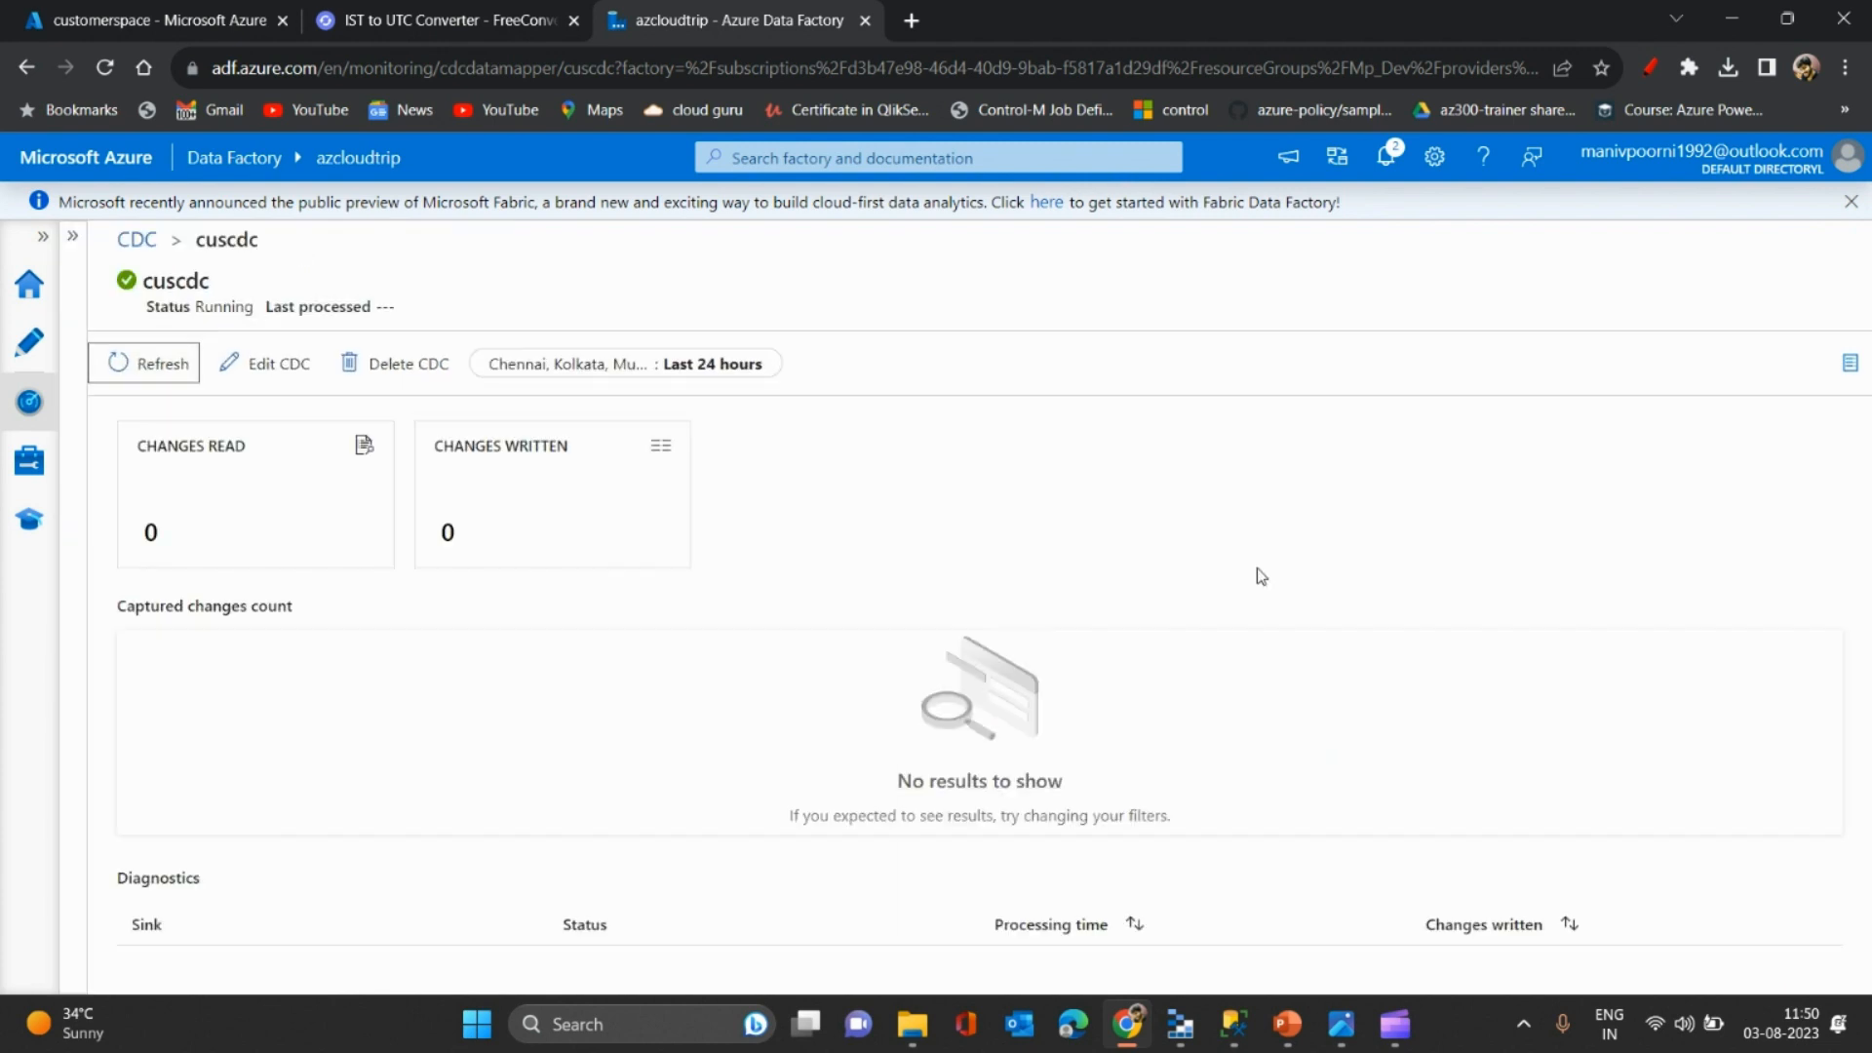
left_click(119, 376)
mouse_move(1230, 1037)
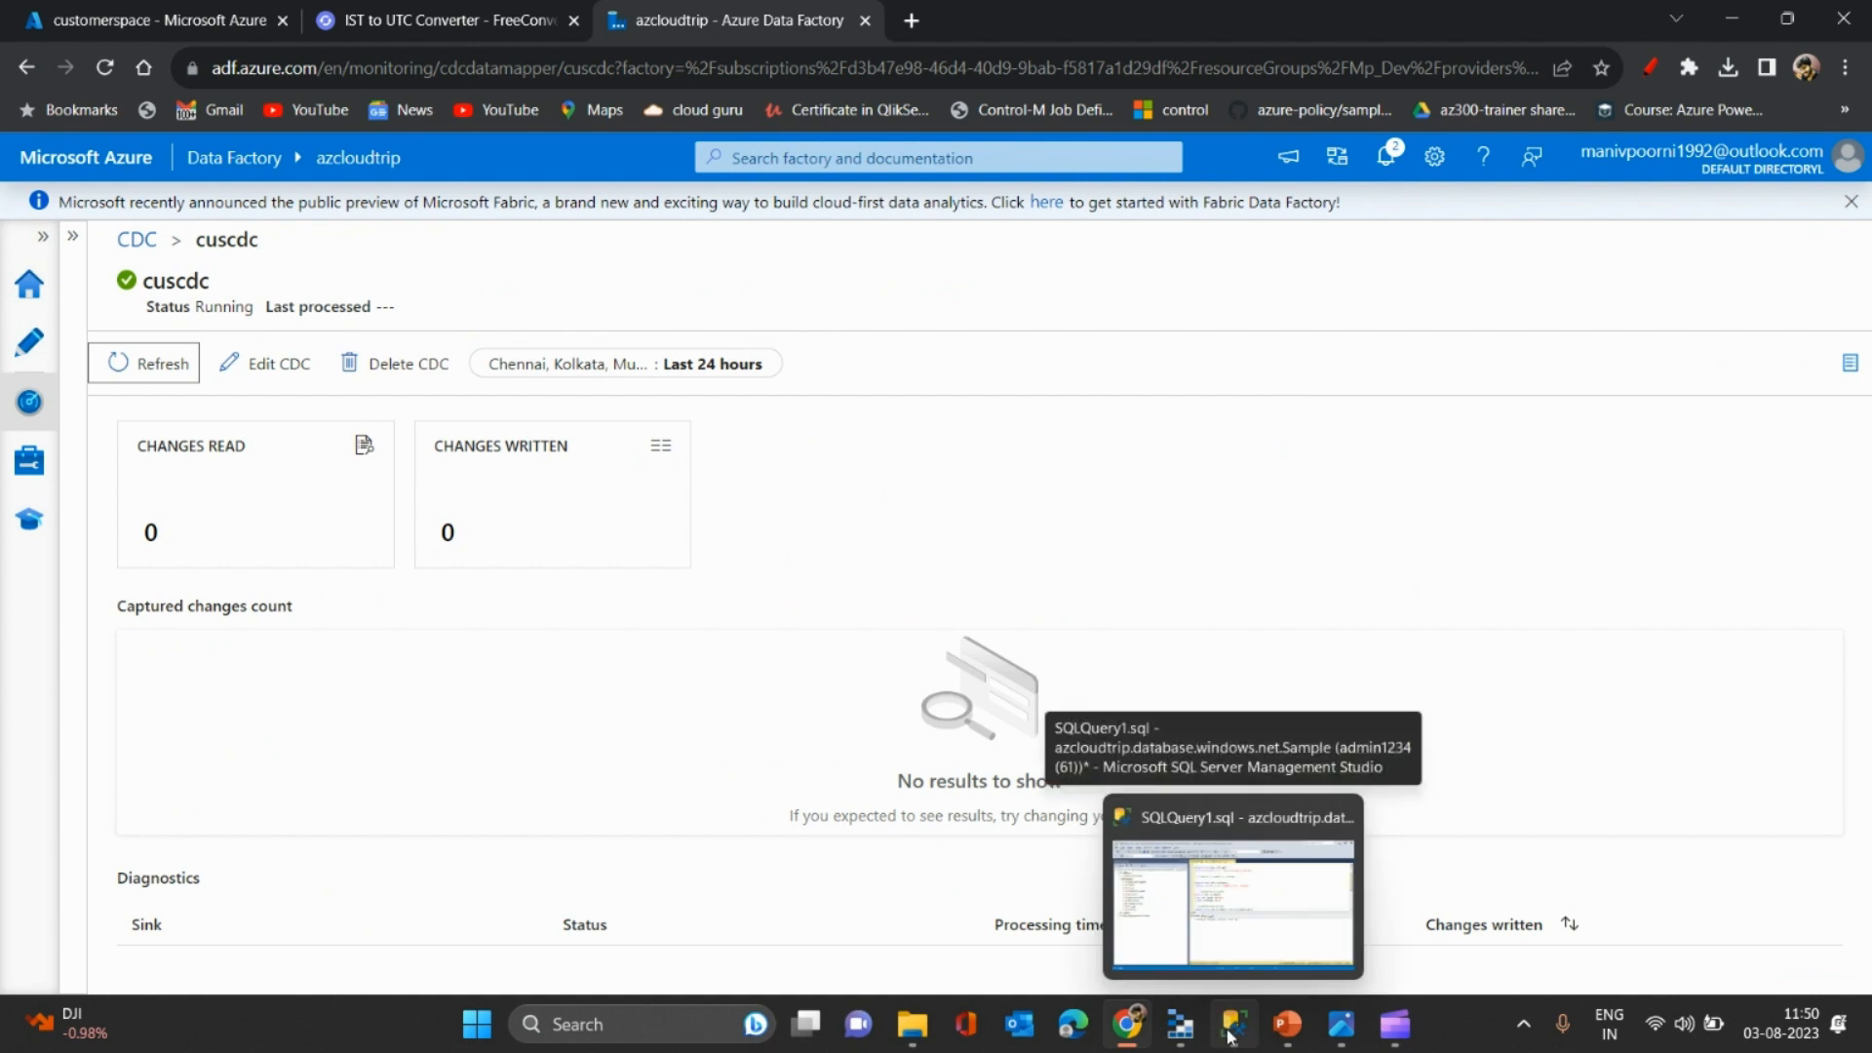
left_click(1230, 1038)
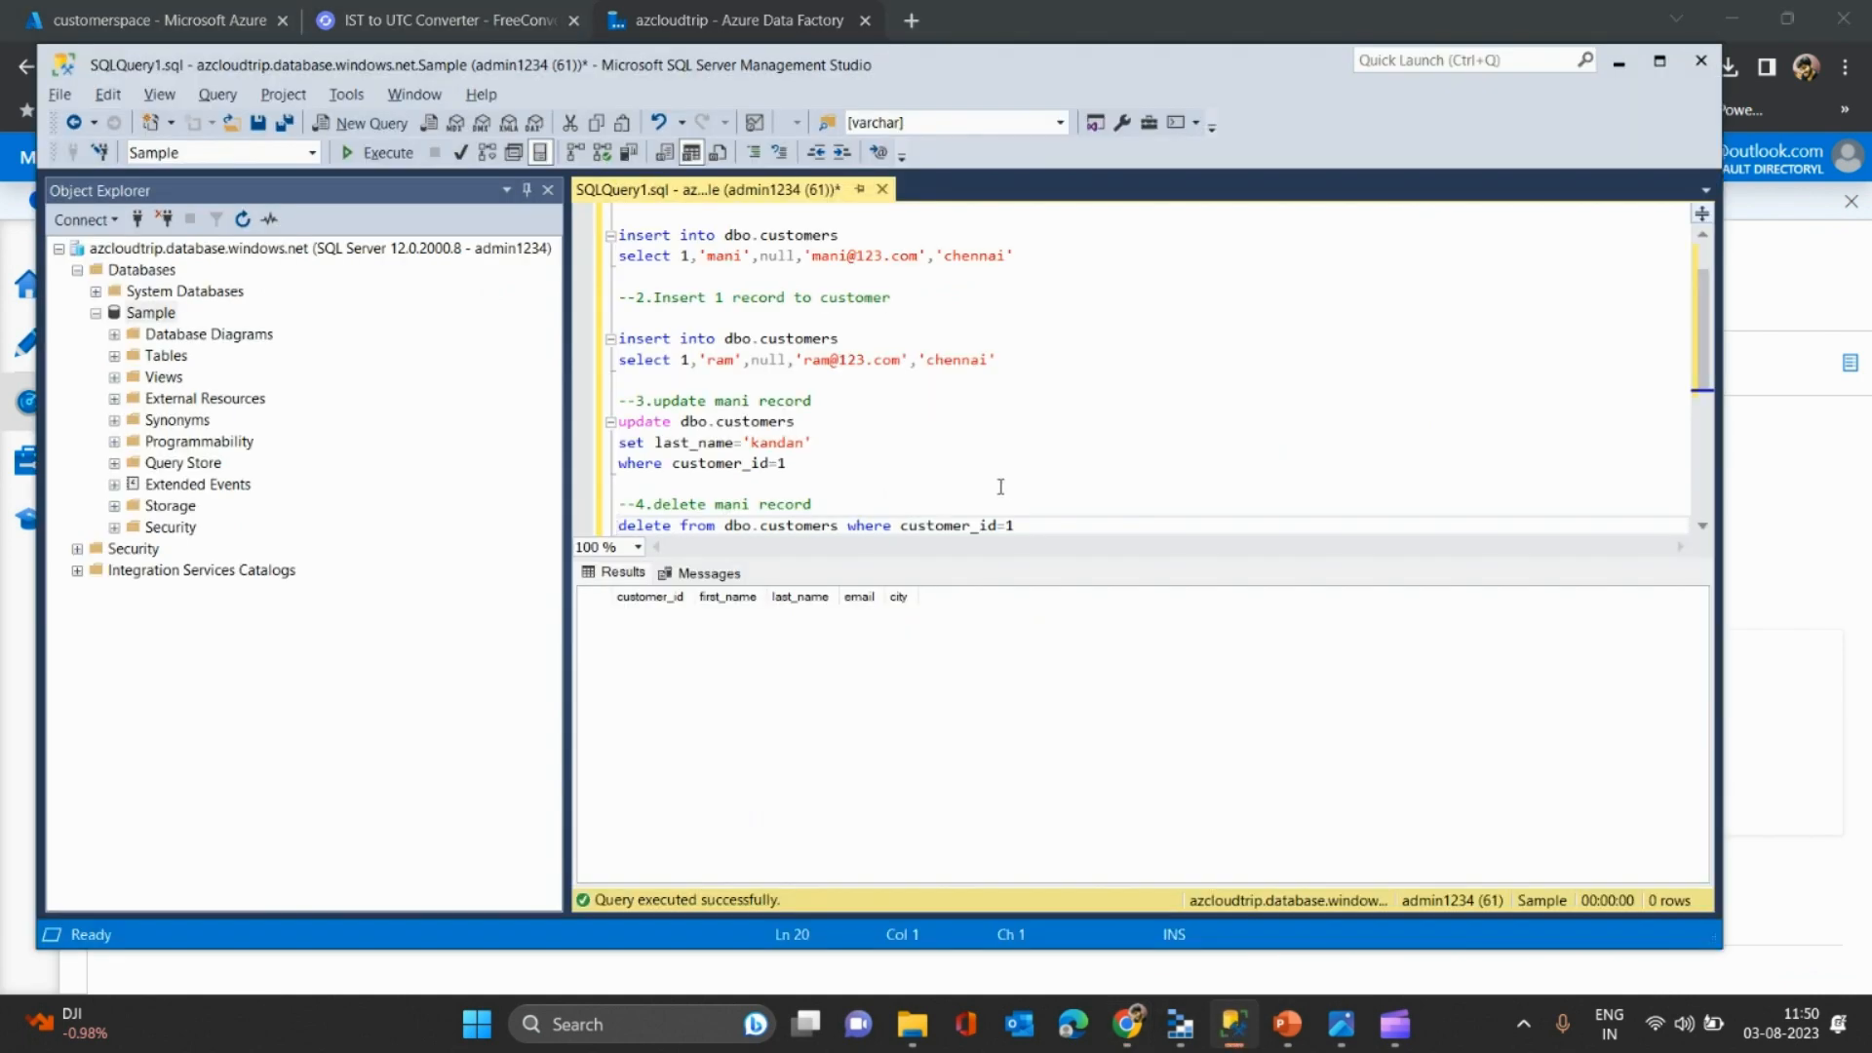
left_click_drag(740, 212, 1027, 258)
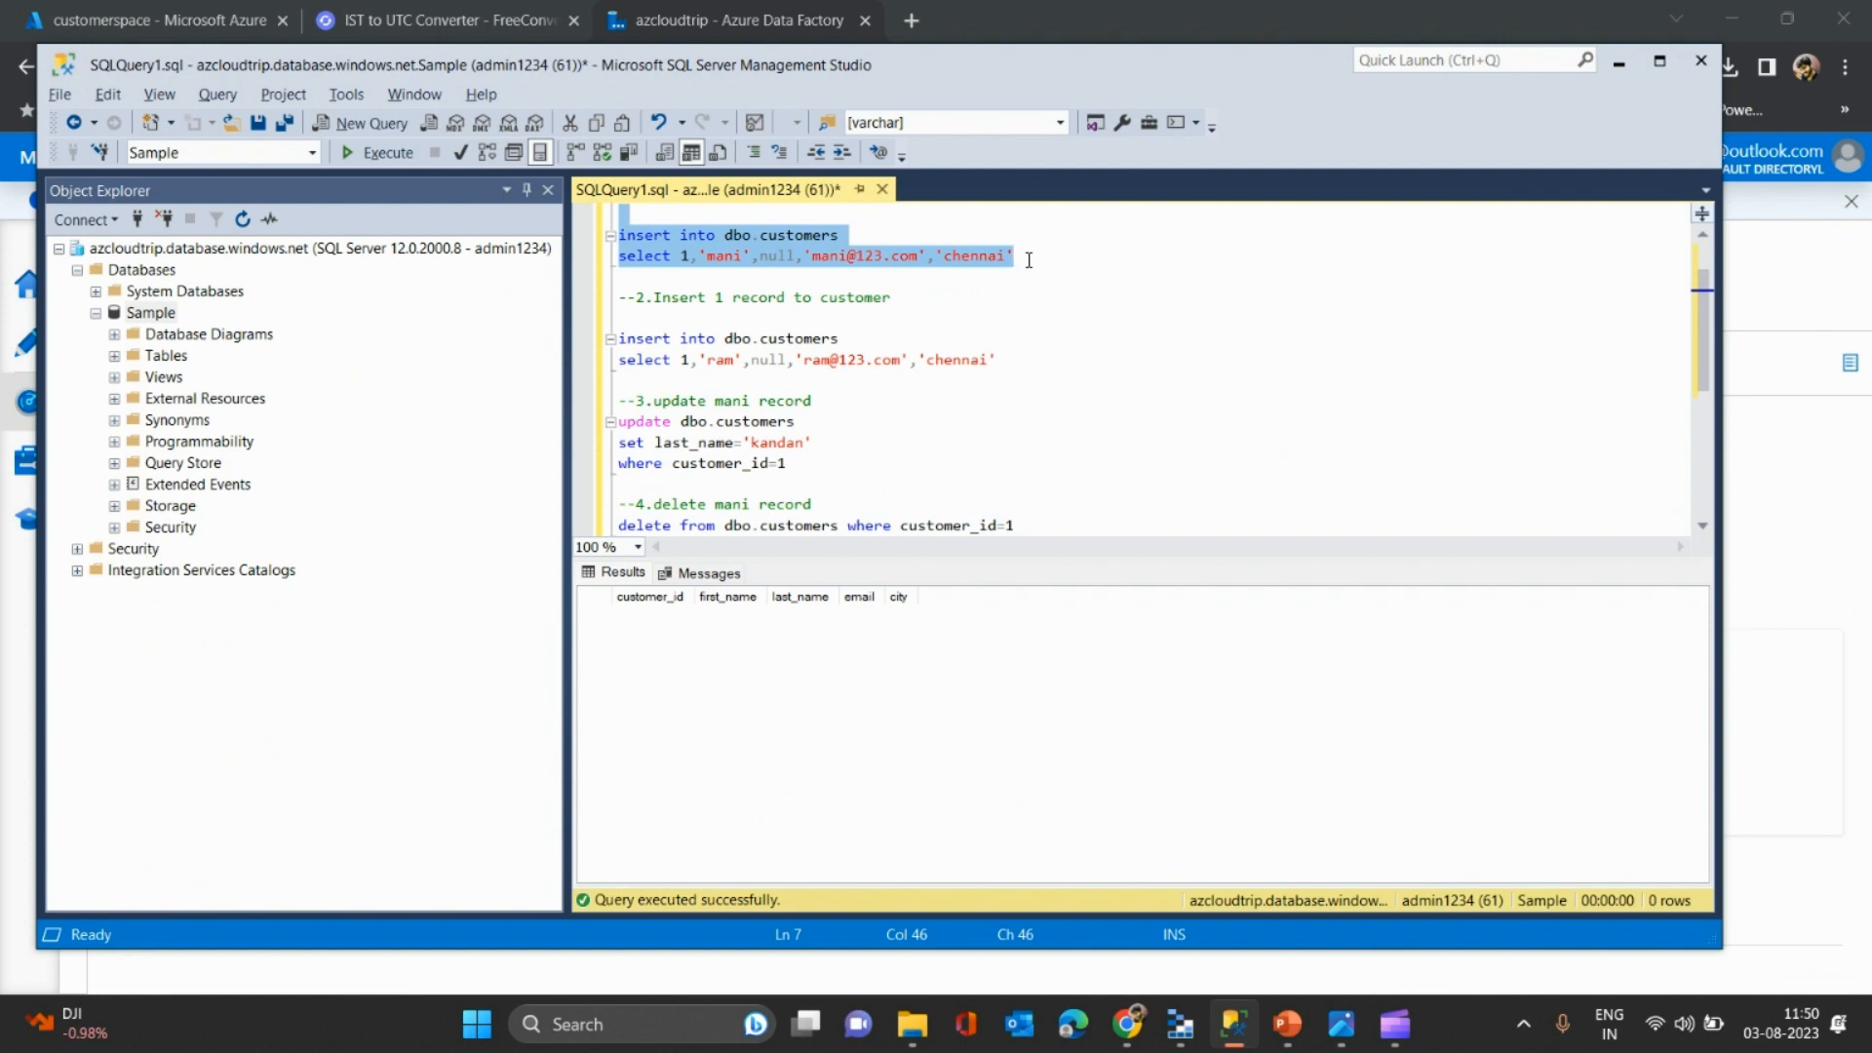
key("alt+Tab")
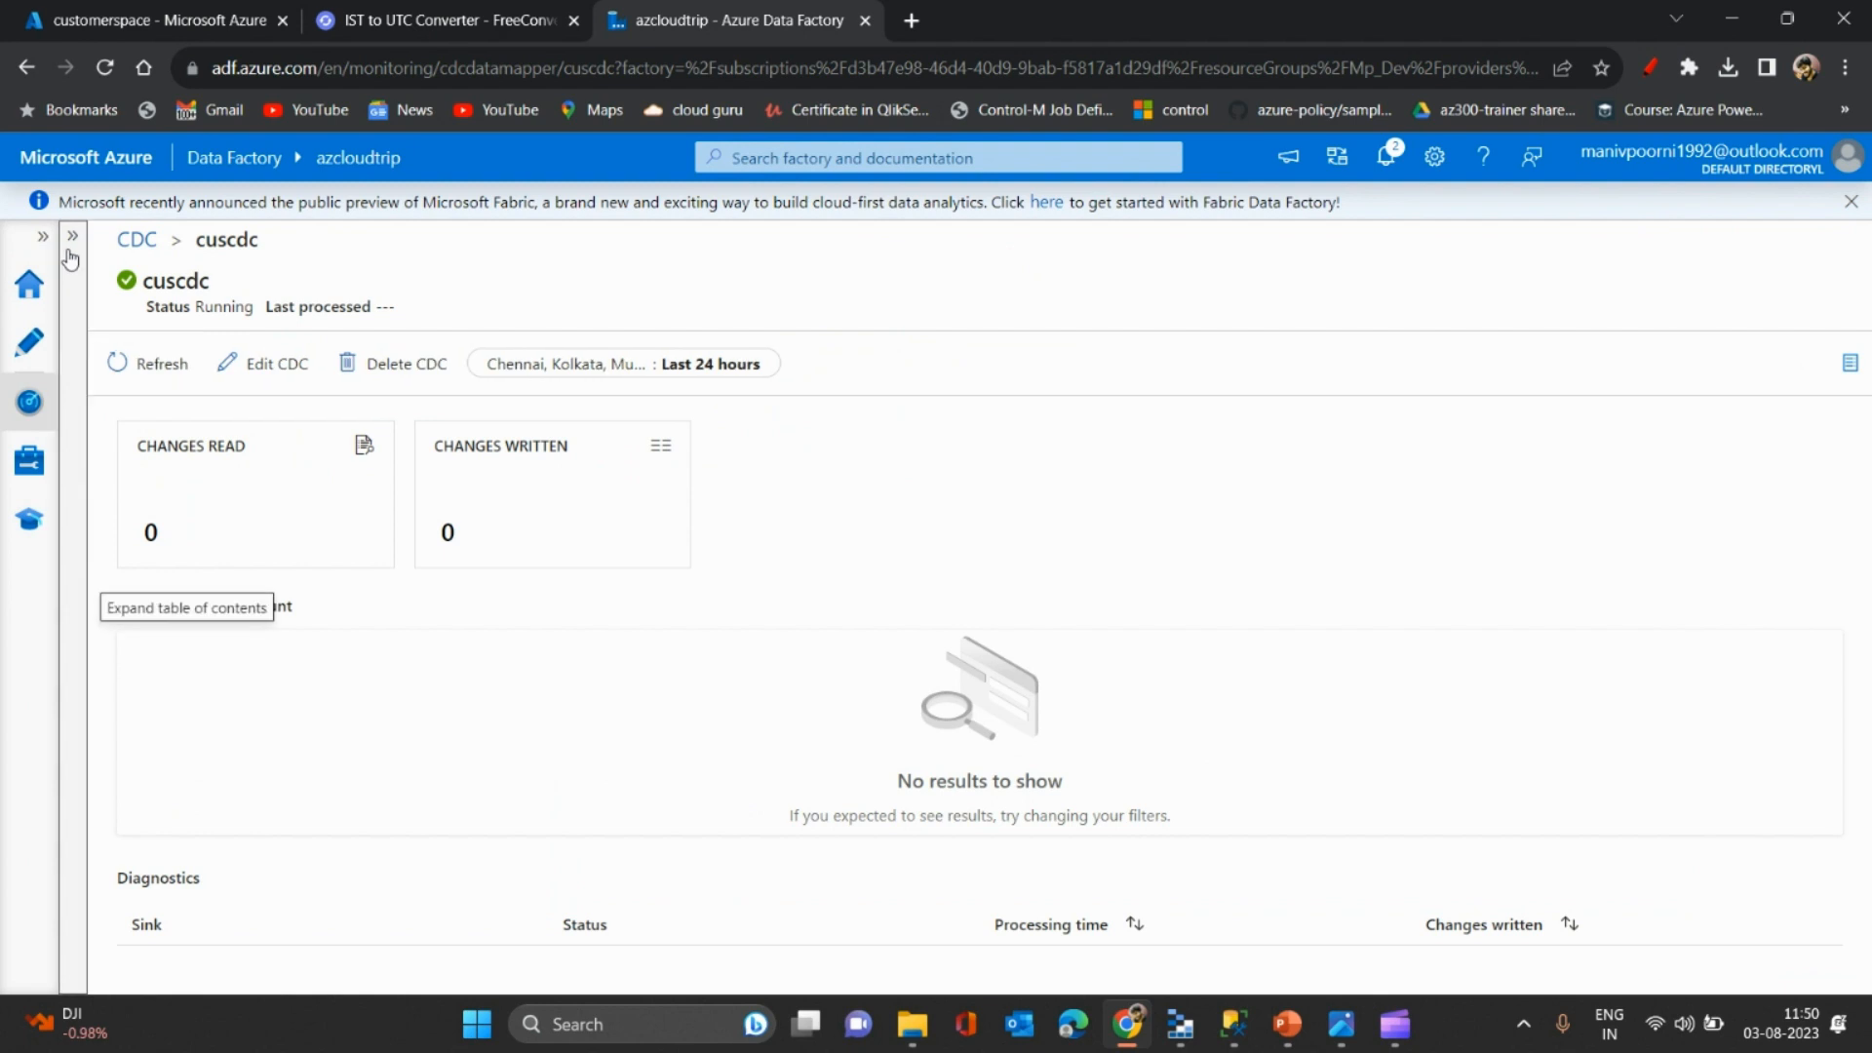
left_click(70, 256)
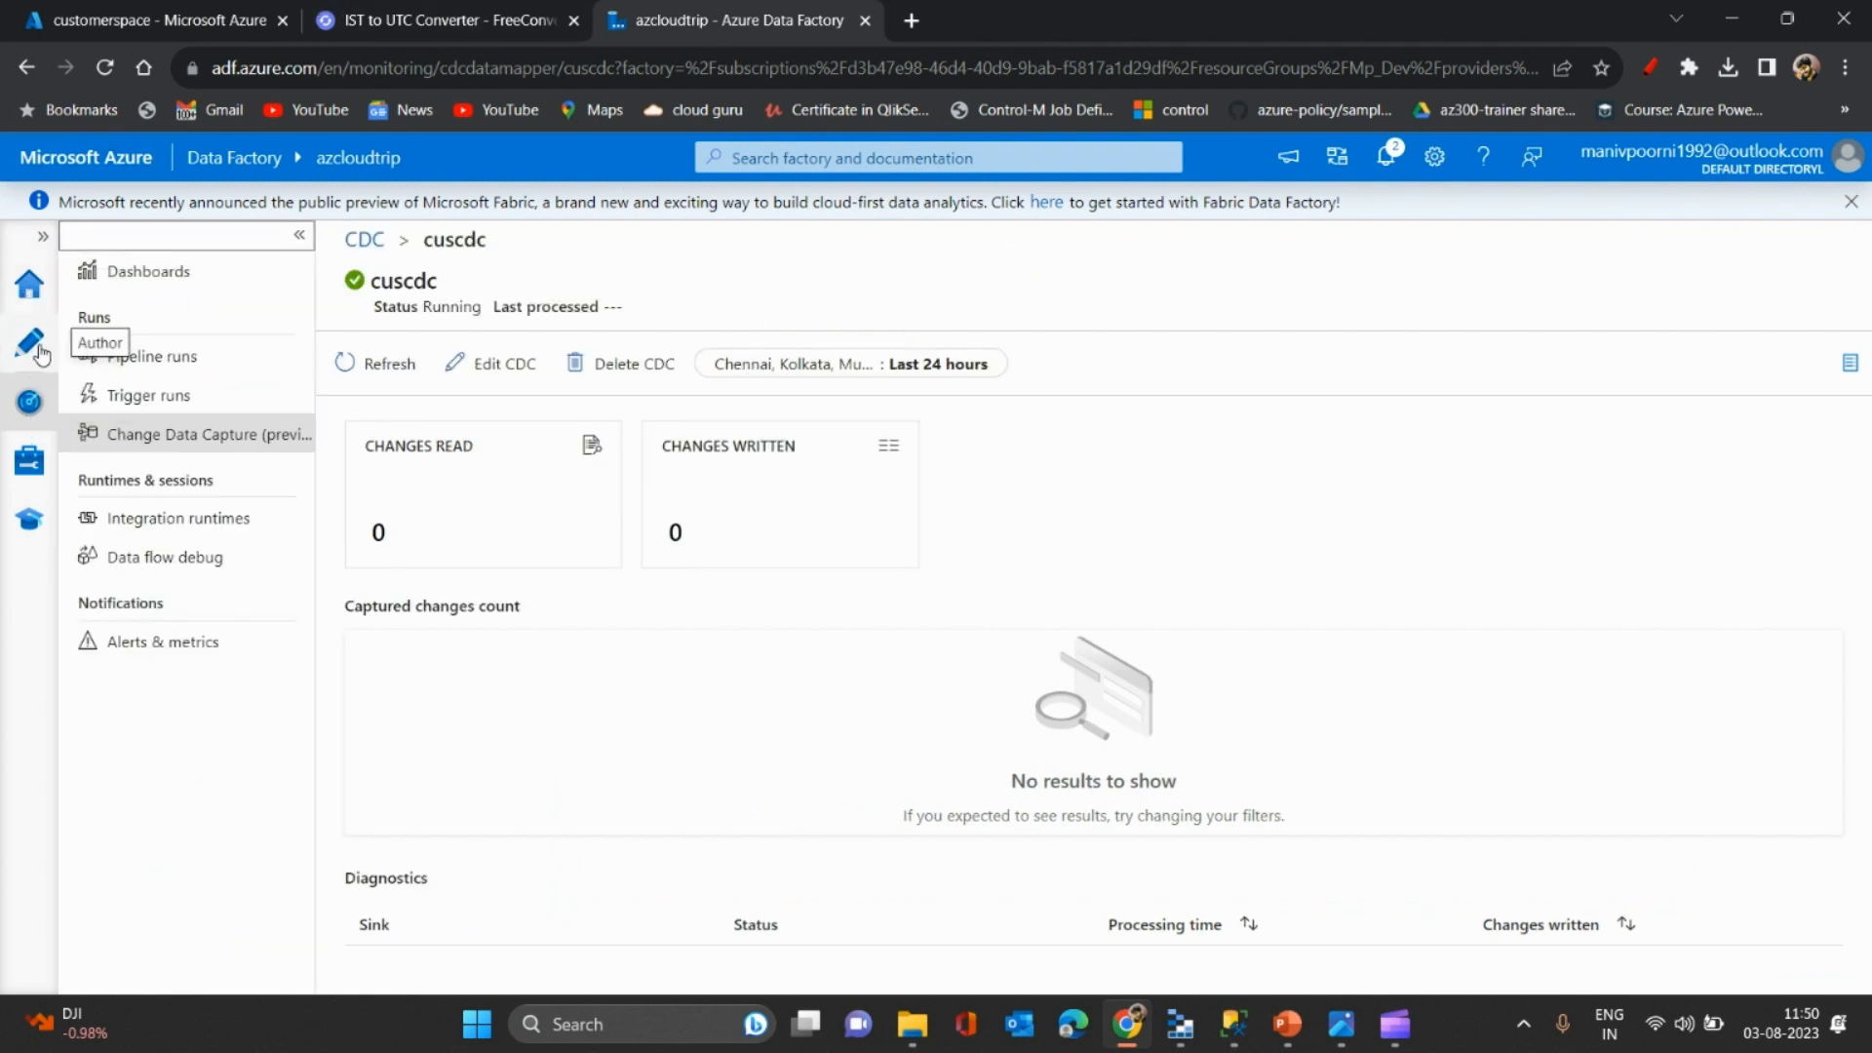
- Check the customerspace container's customer folder, then go back to Data Factory
left_click(161, 20)
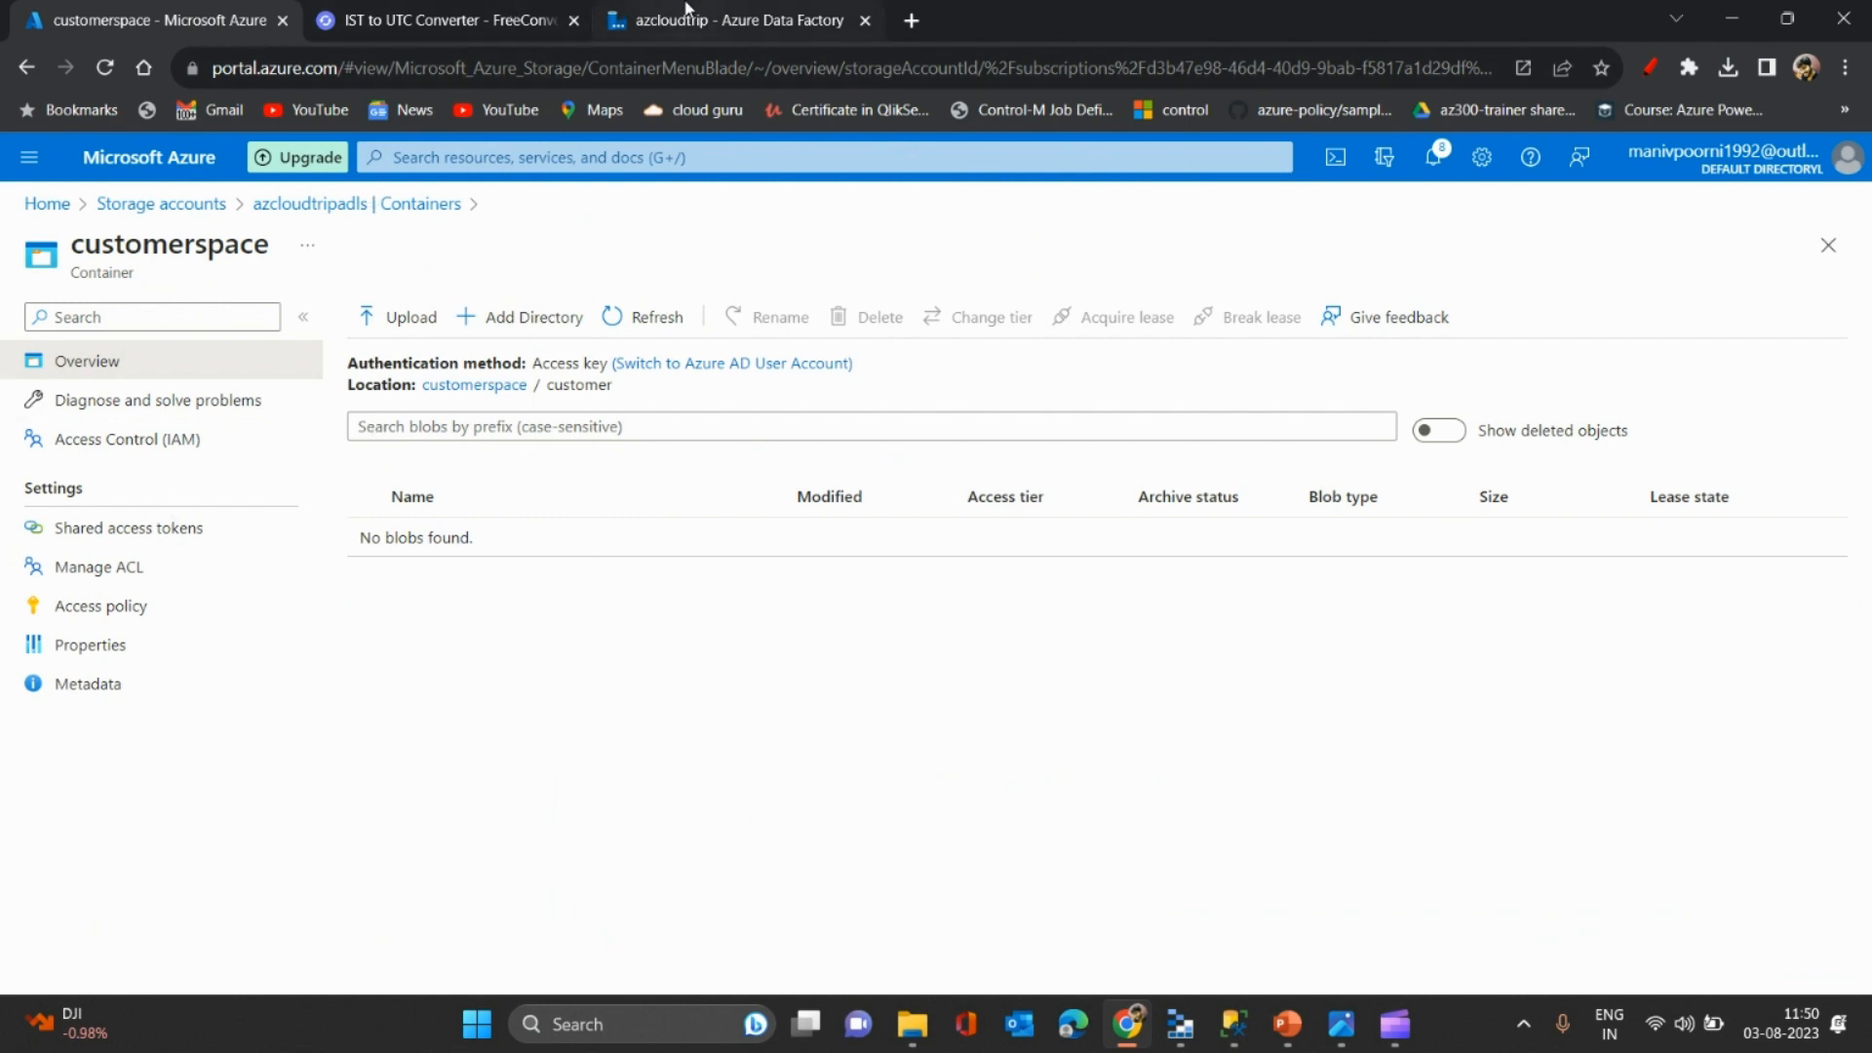
left_click(738, 19)
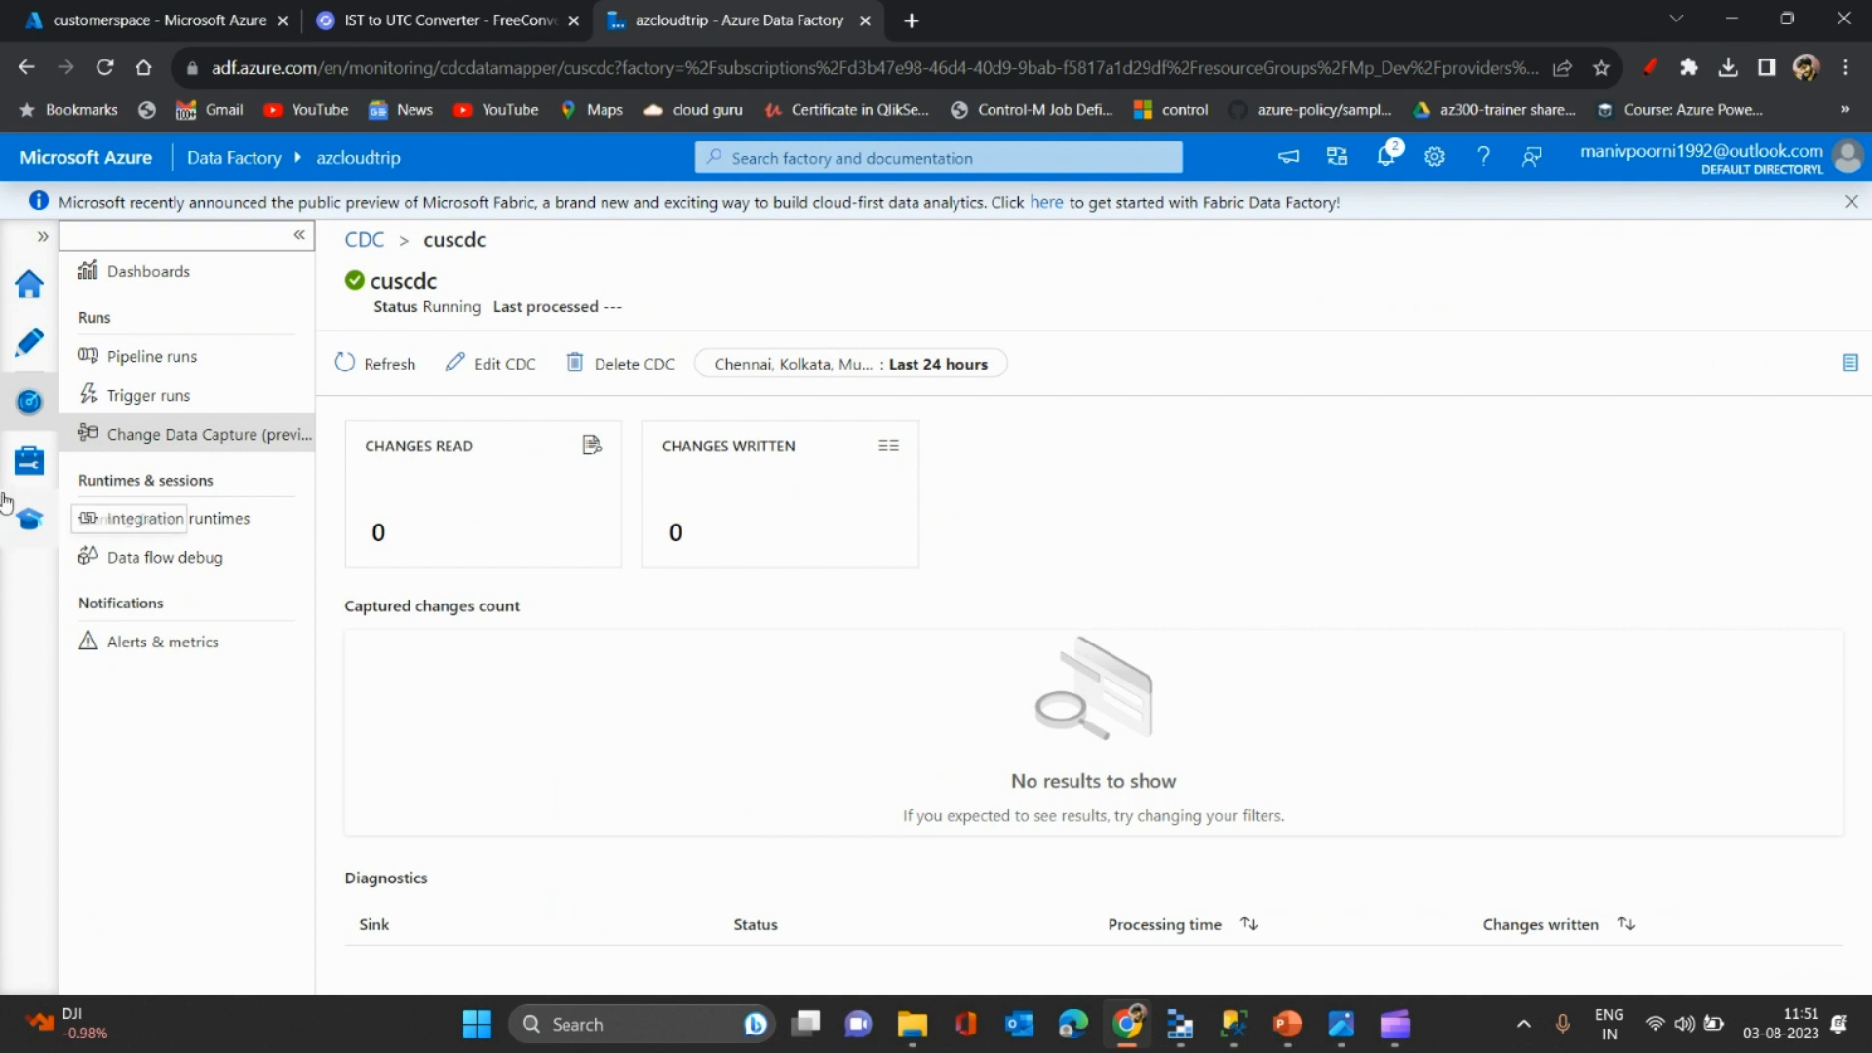
- Switch to the Author workspace, where the cuscdc editor shows
left_click(31, 357)
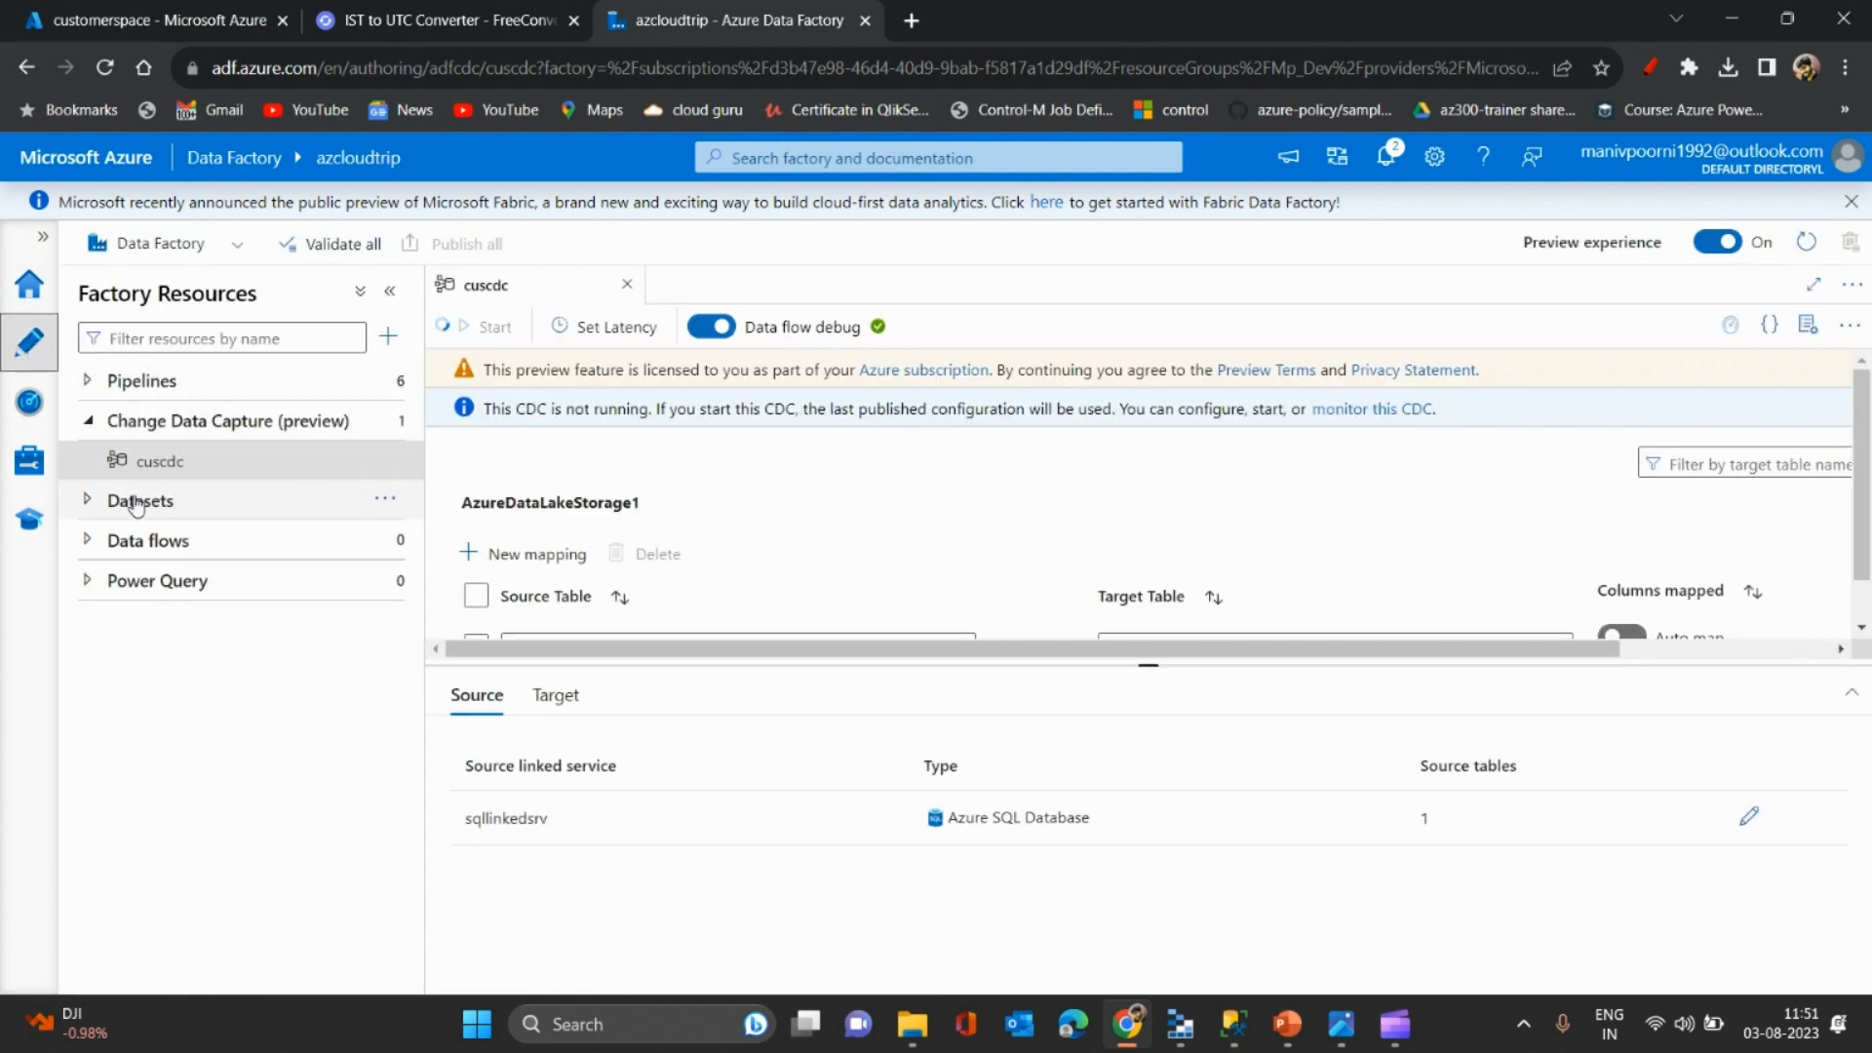
- Create a new data flow, dataflow1, from the Data flows actions menu
left_click(94, 540)
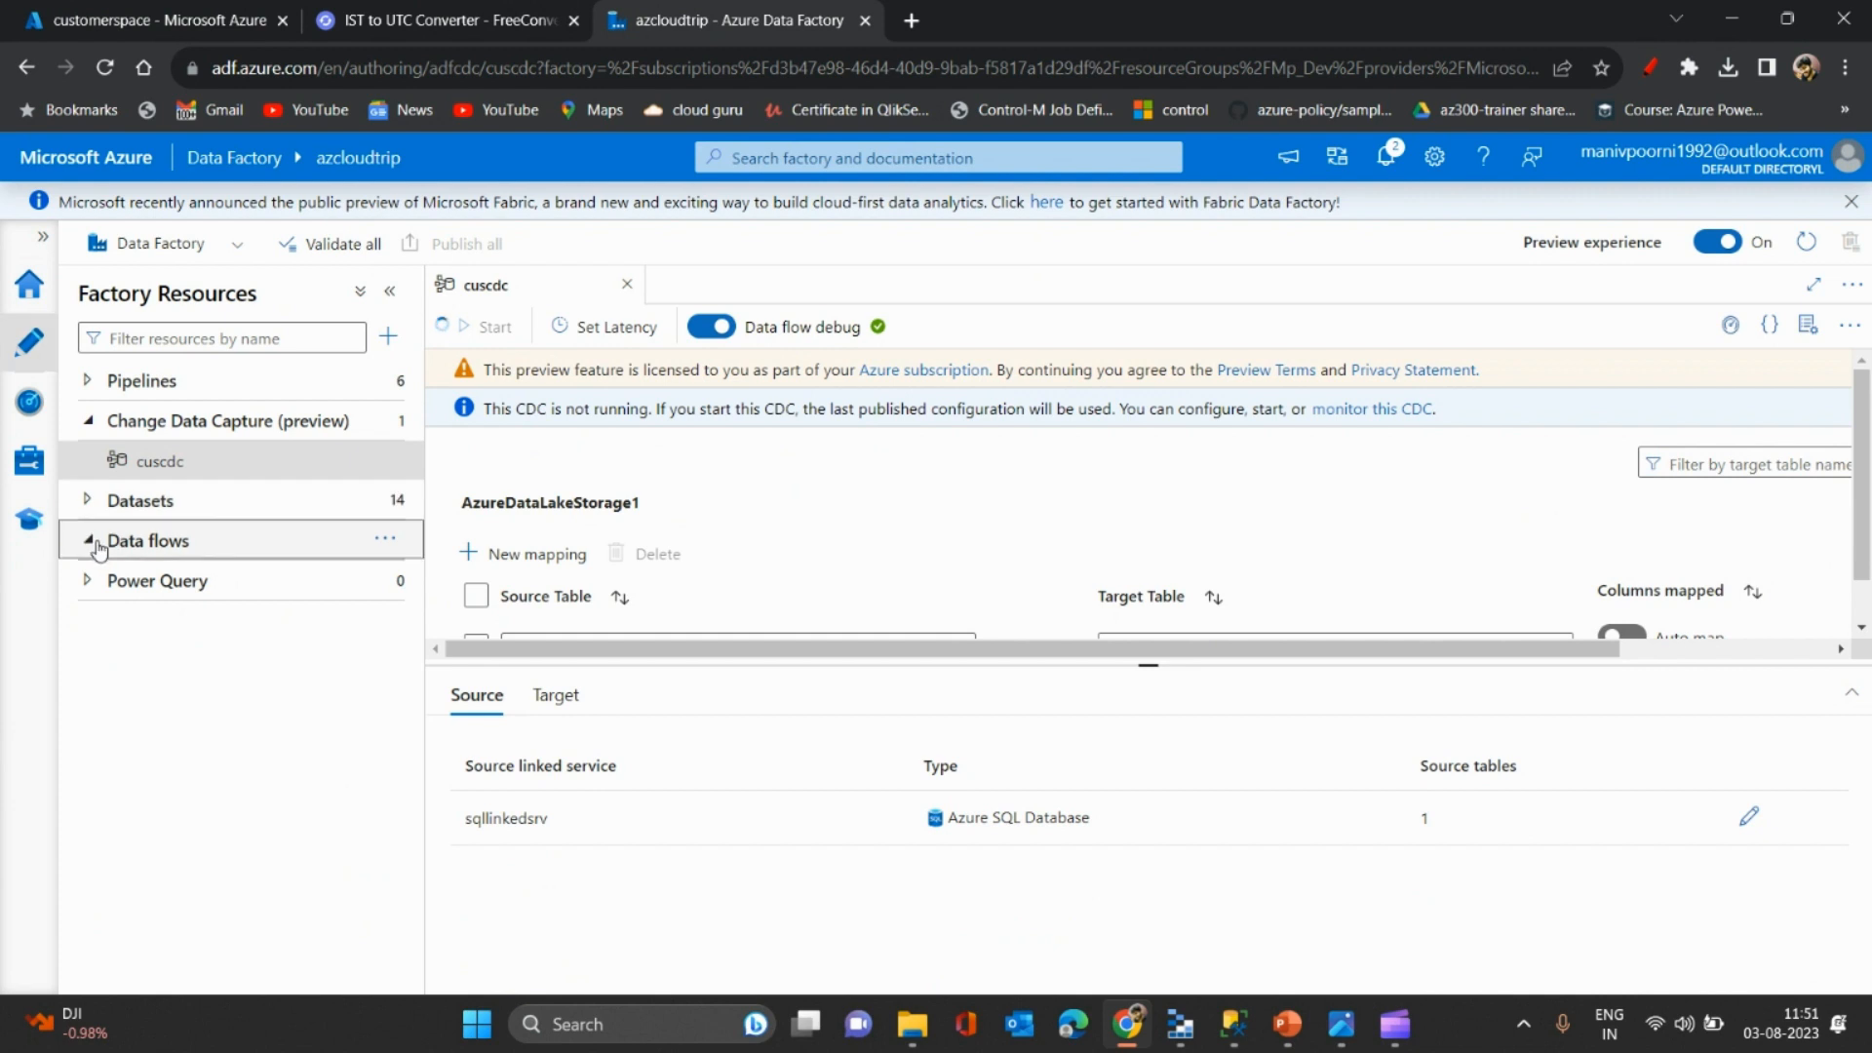
left_click(394, 547)
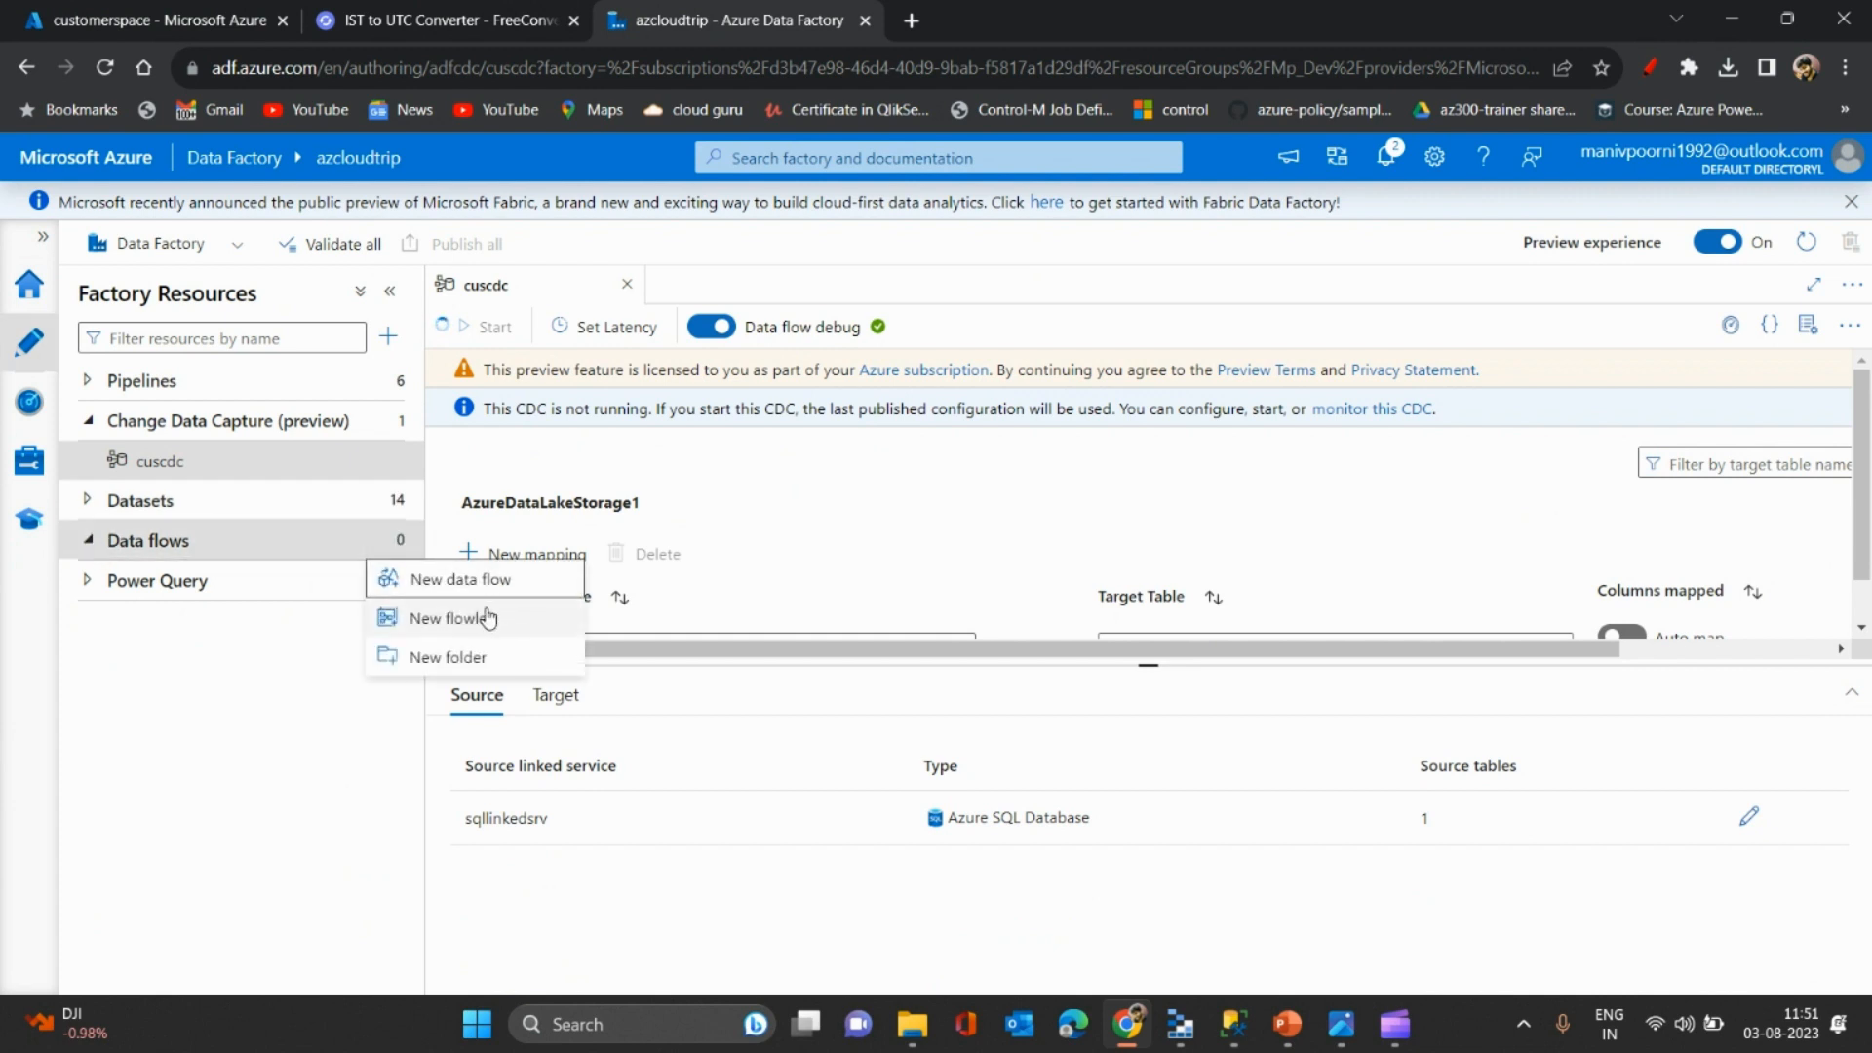
left_click(484, 582)
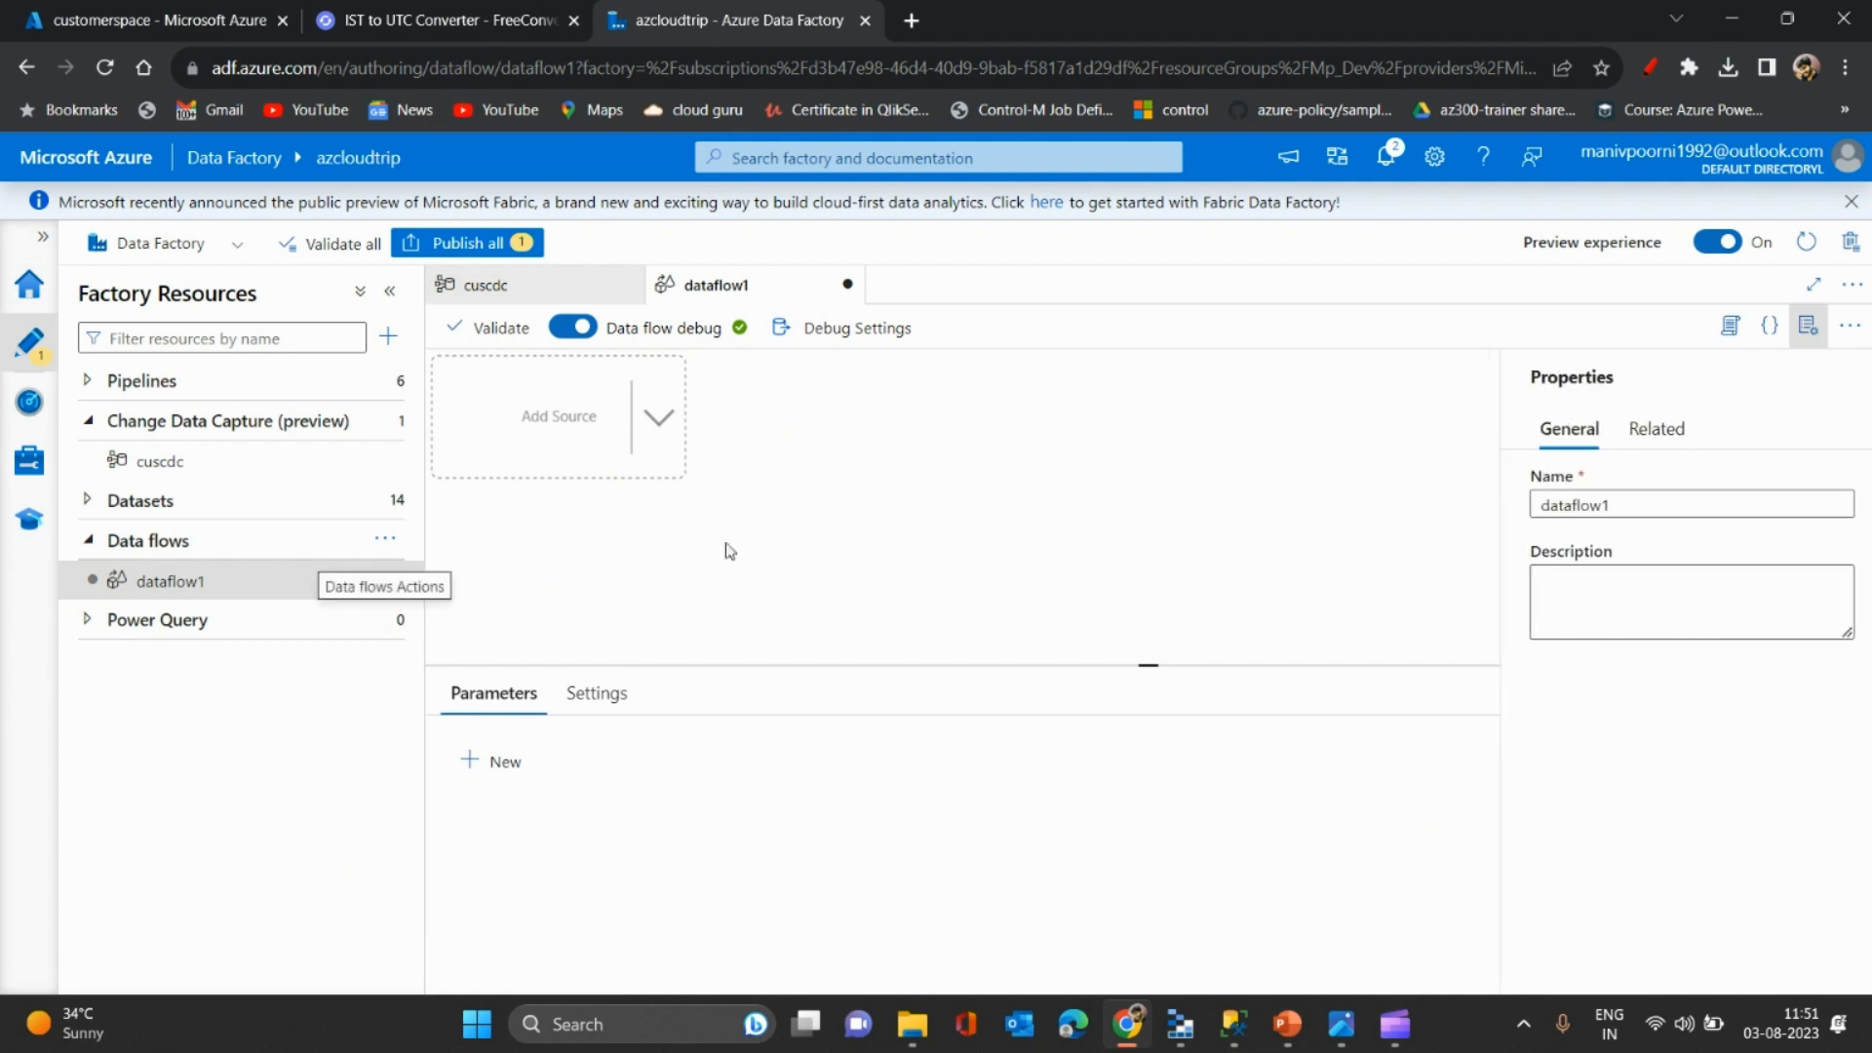
left_click(657, 423)
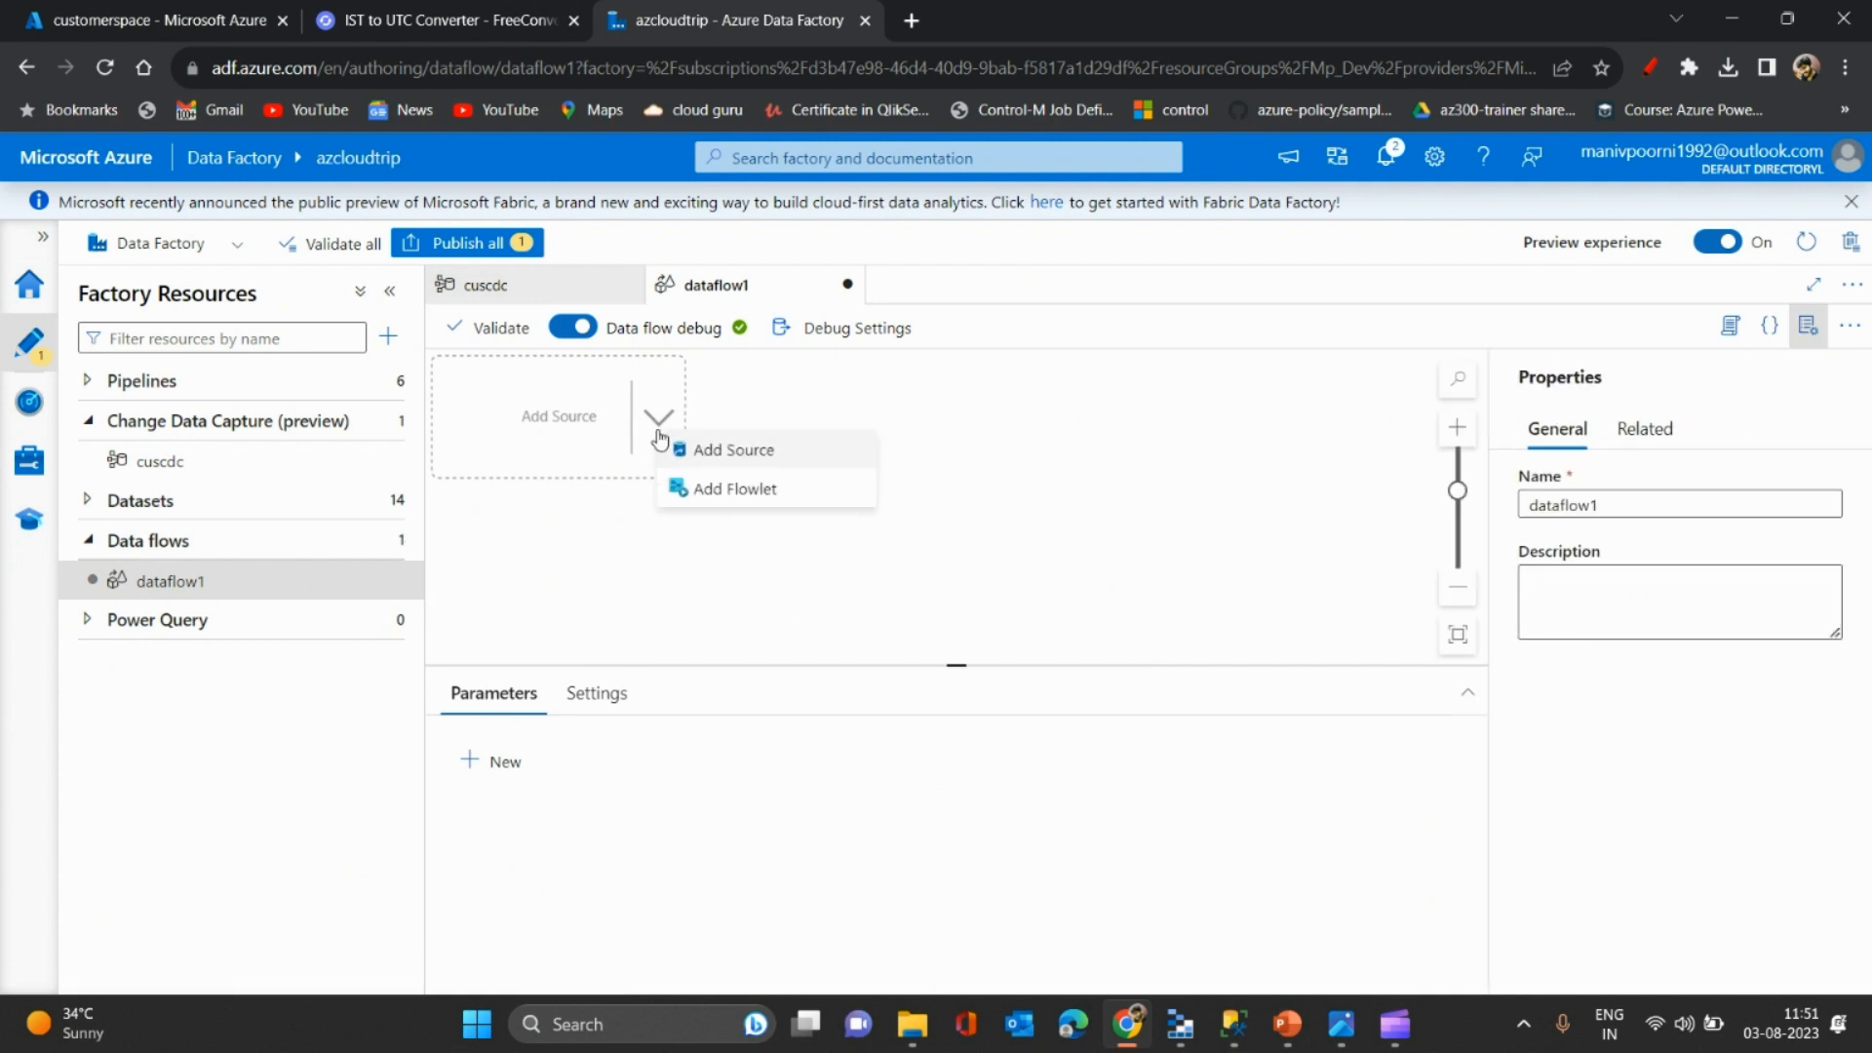
- Add source1 to the data flow and switch its source type to Inline
left_click(783, 461)
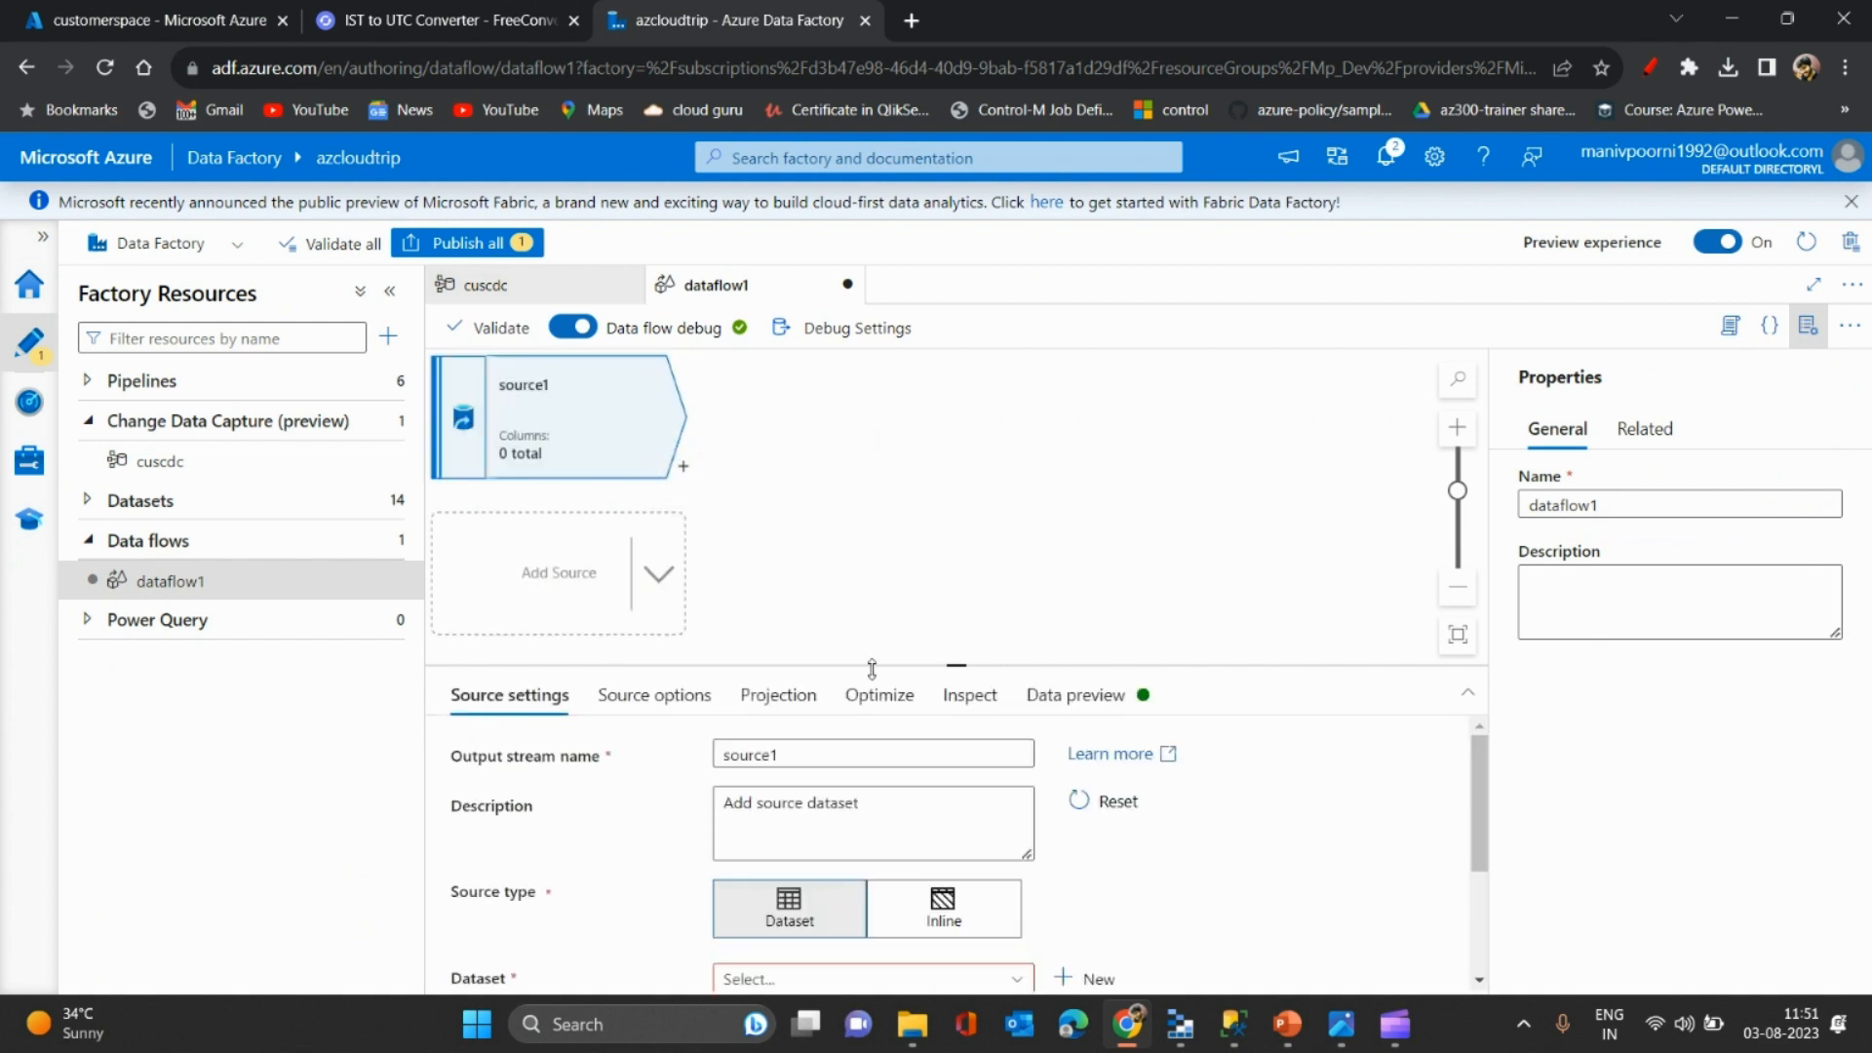
left_click_drag(877, 670, 857, 517)
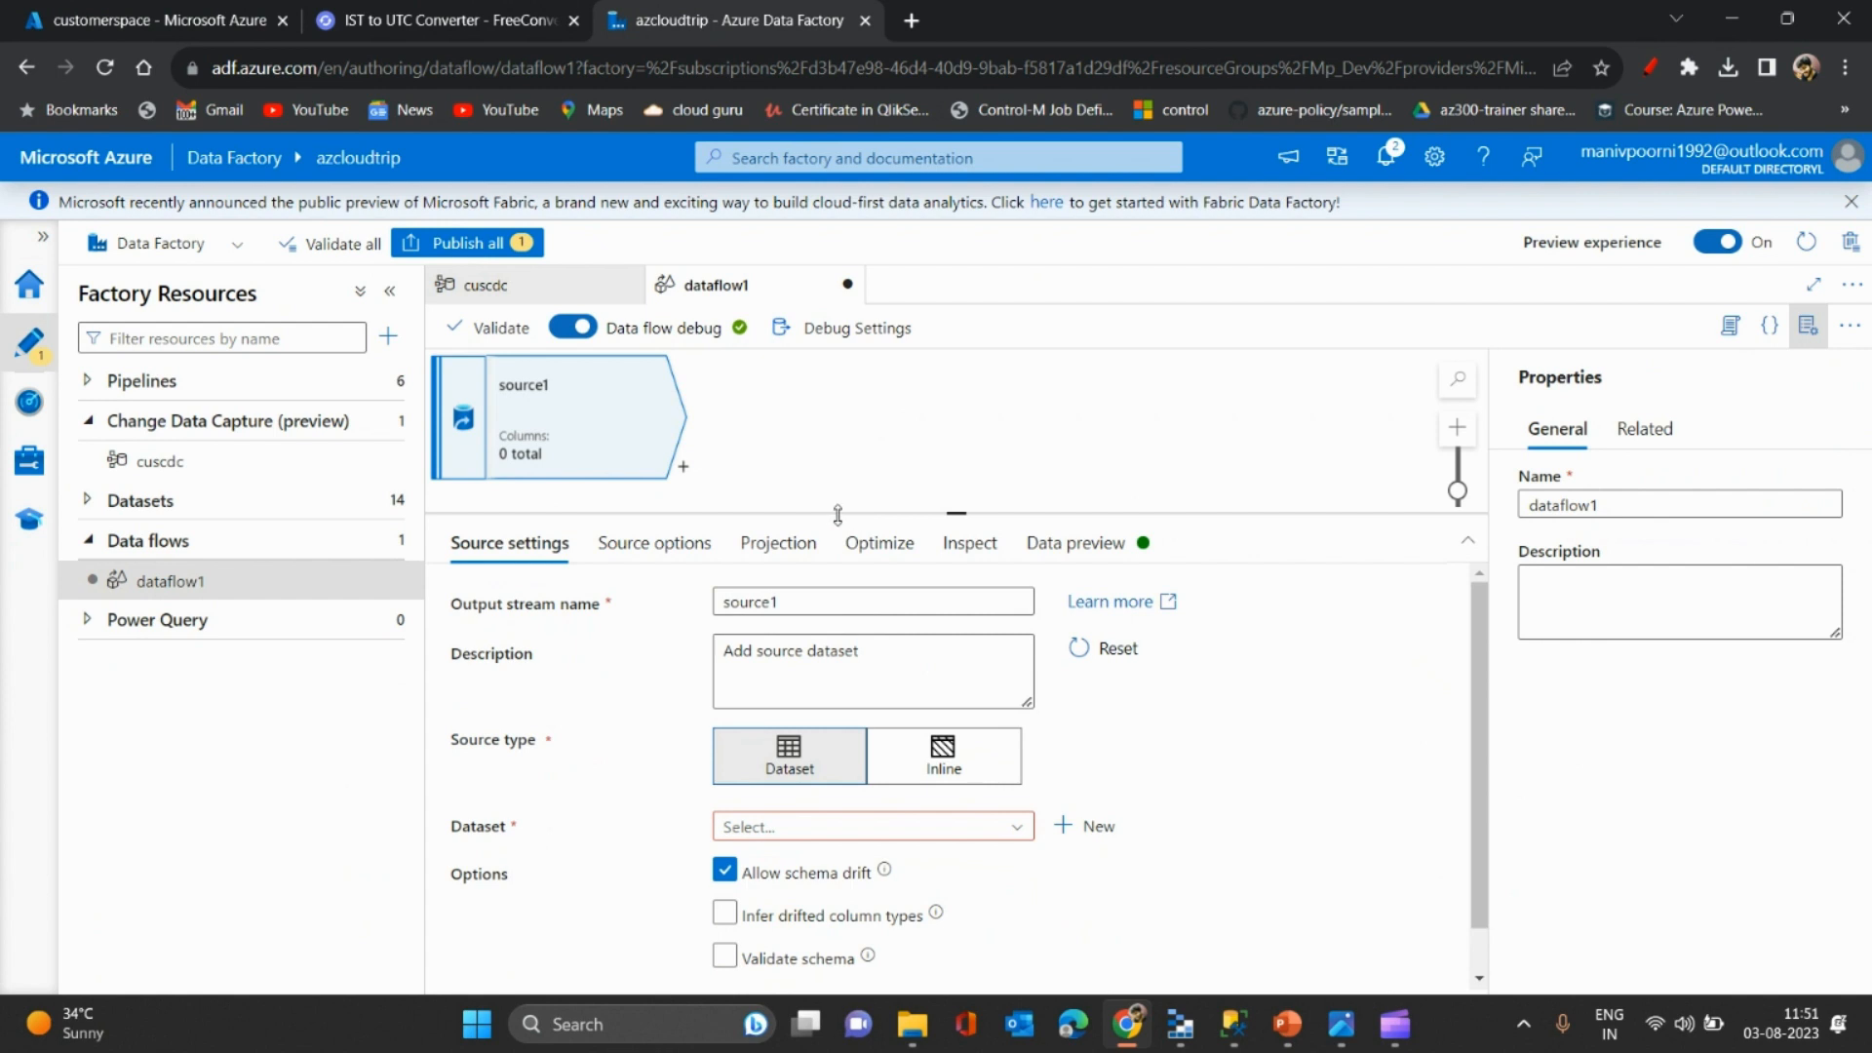
left_click_drag(840, 515, 832, 460)
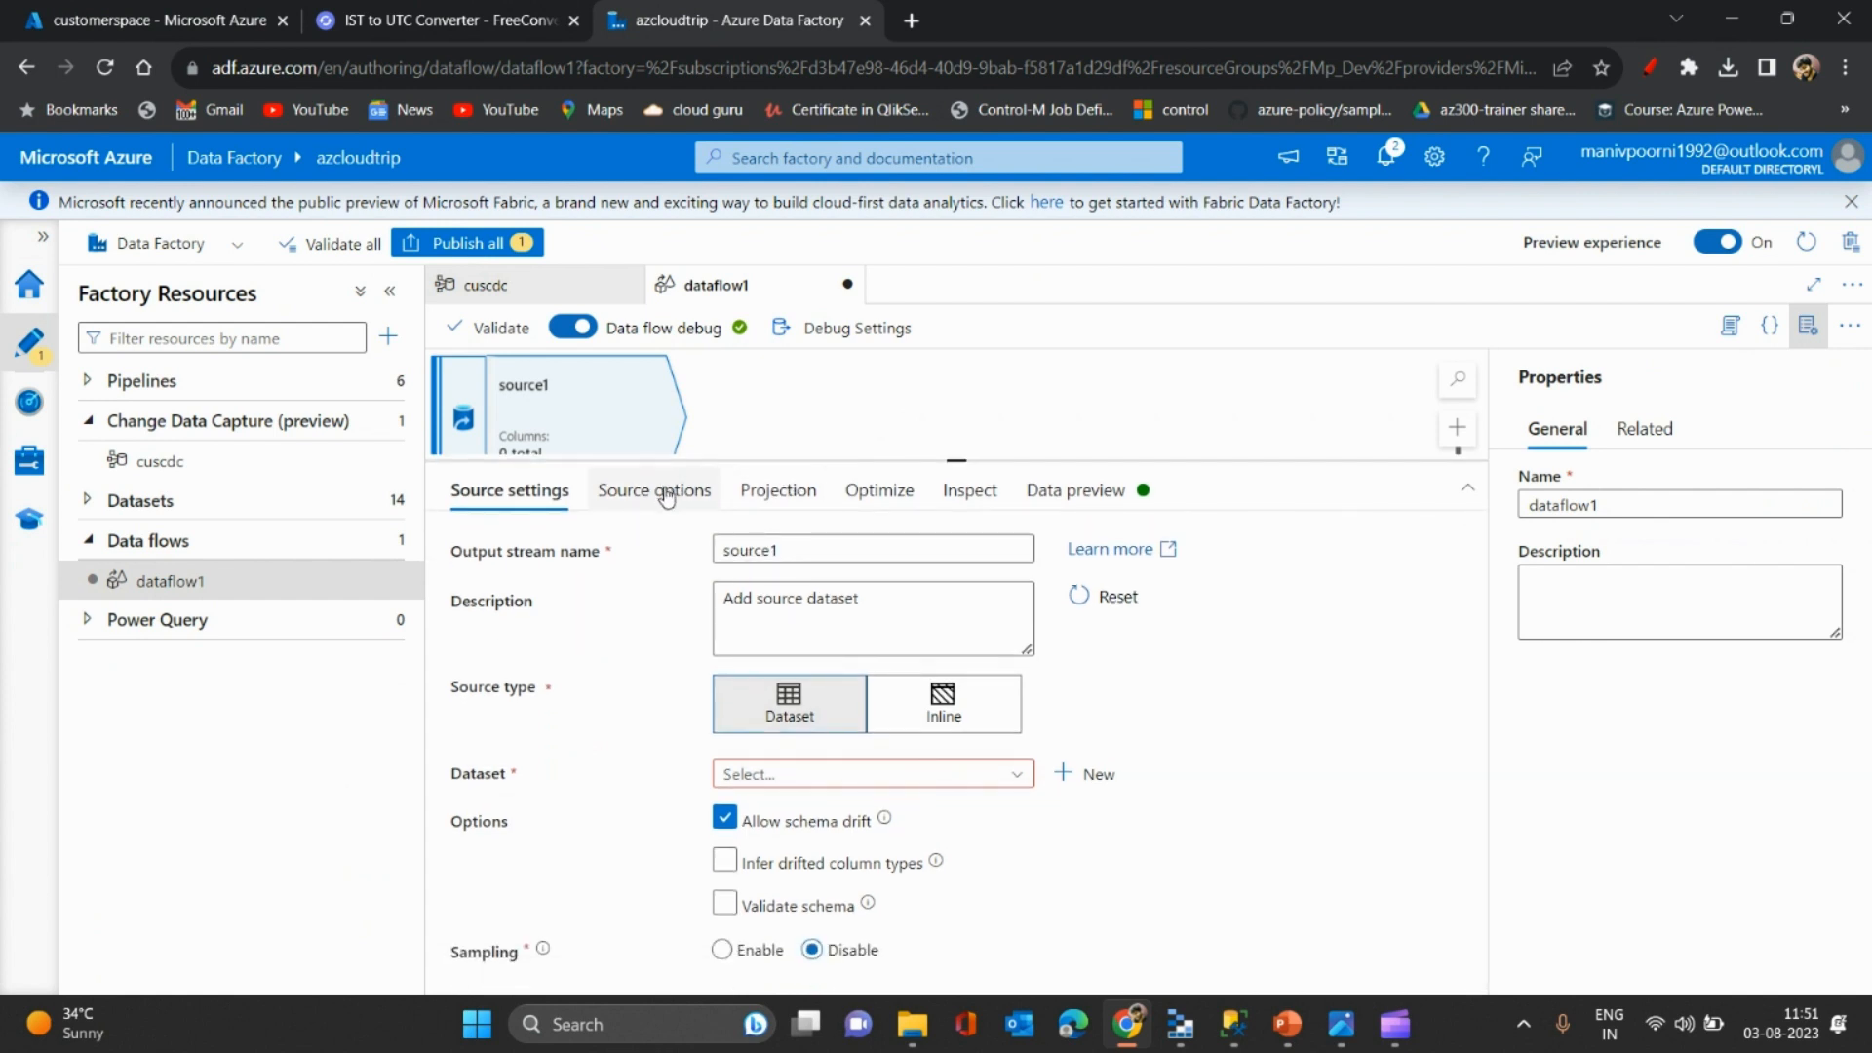
left_click(1004, 778)
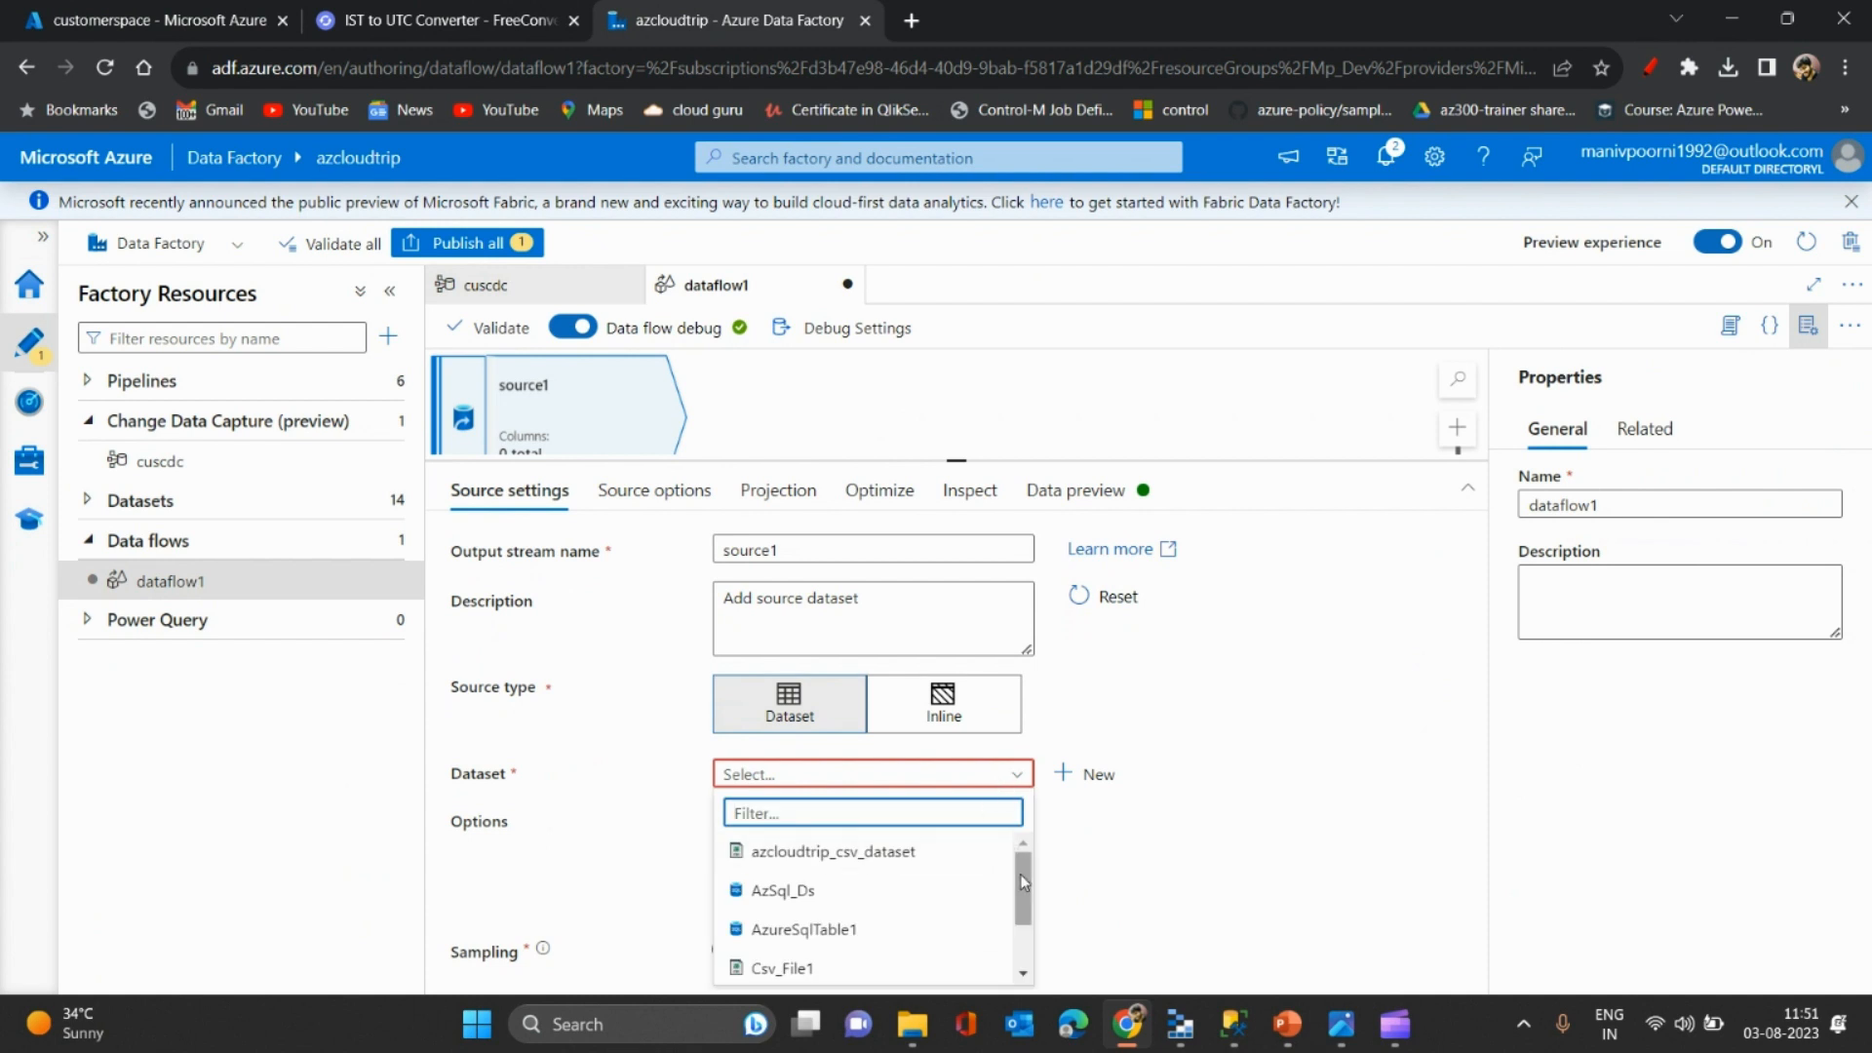
left_click_drag(1022, 883, 1024, 915)
left_click(917, 699)
left_click(917, 698)
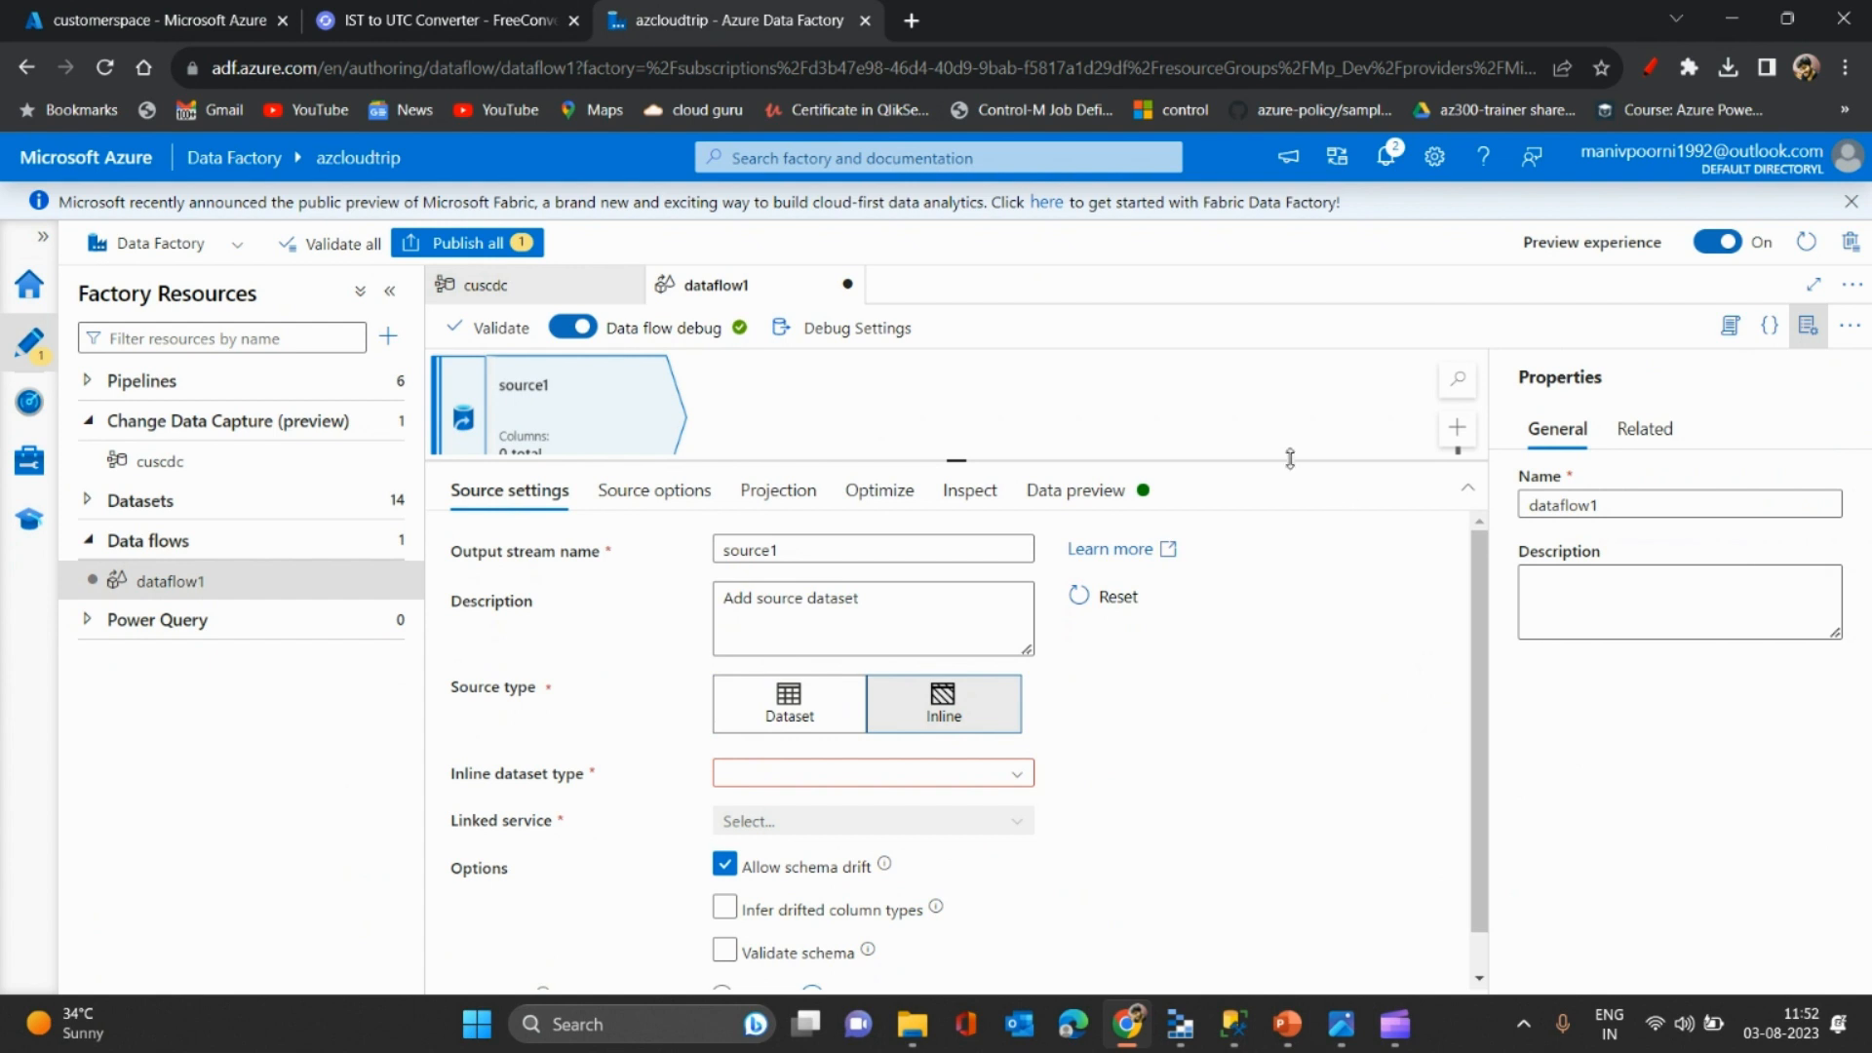
left_click_drag(1280, 463, 1236, 392)
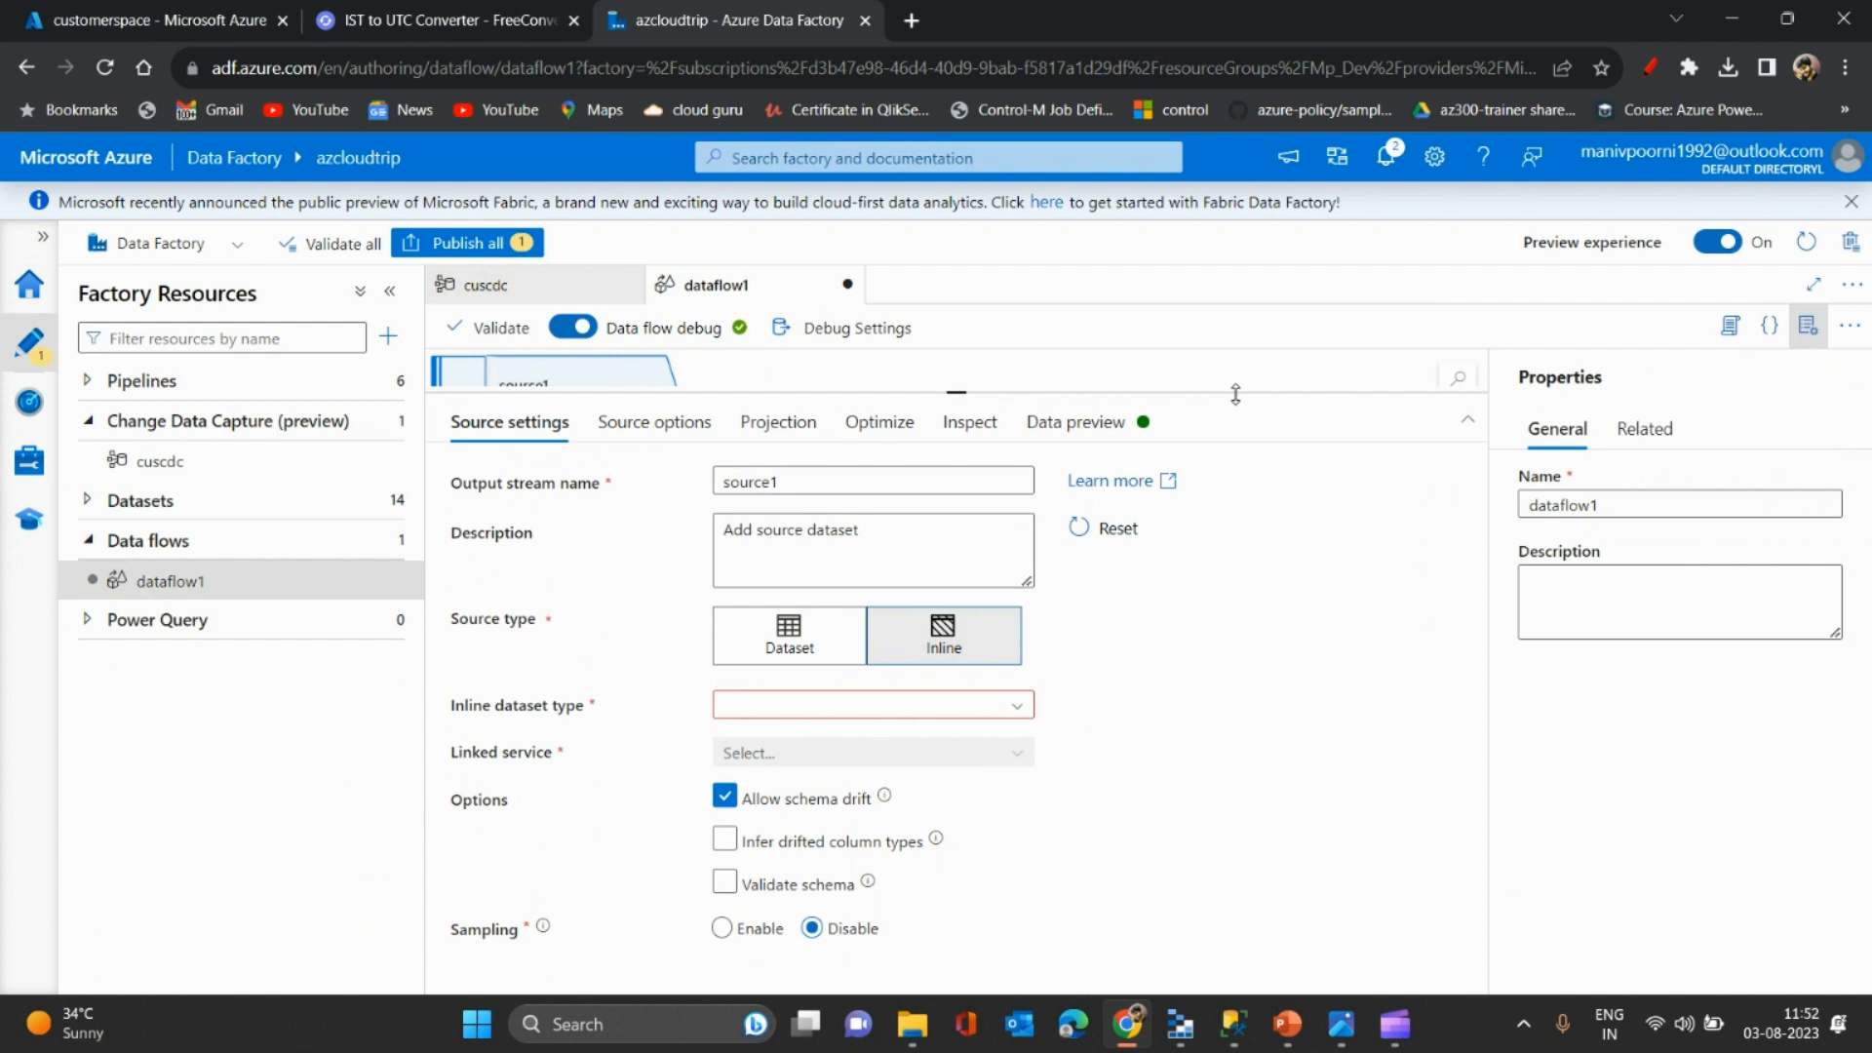
- Choose Delta as the inline dataset type with AzureDataLakeStorage1 as the linked service
left_click(1020, 707)
type("del")
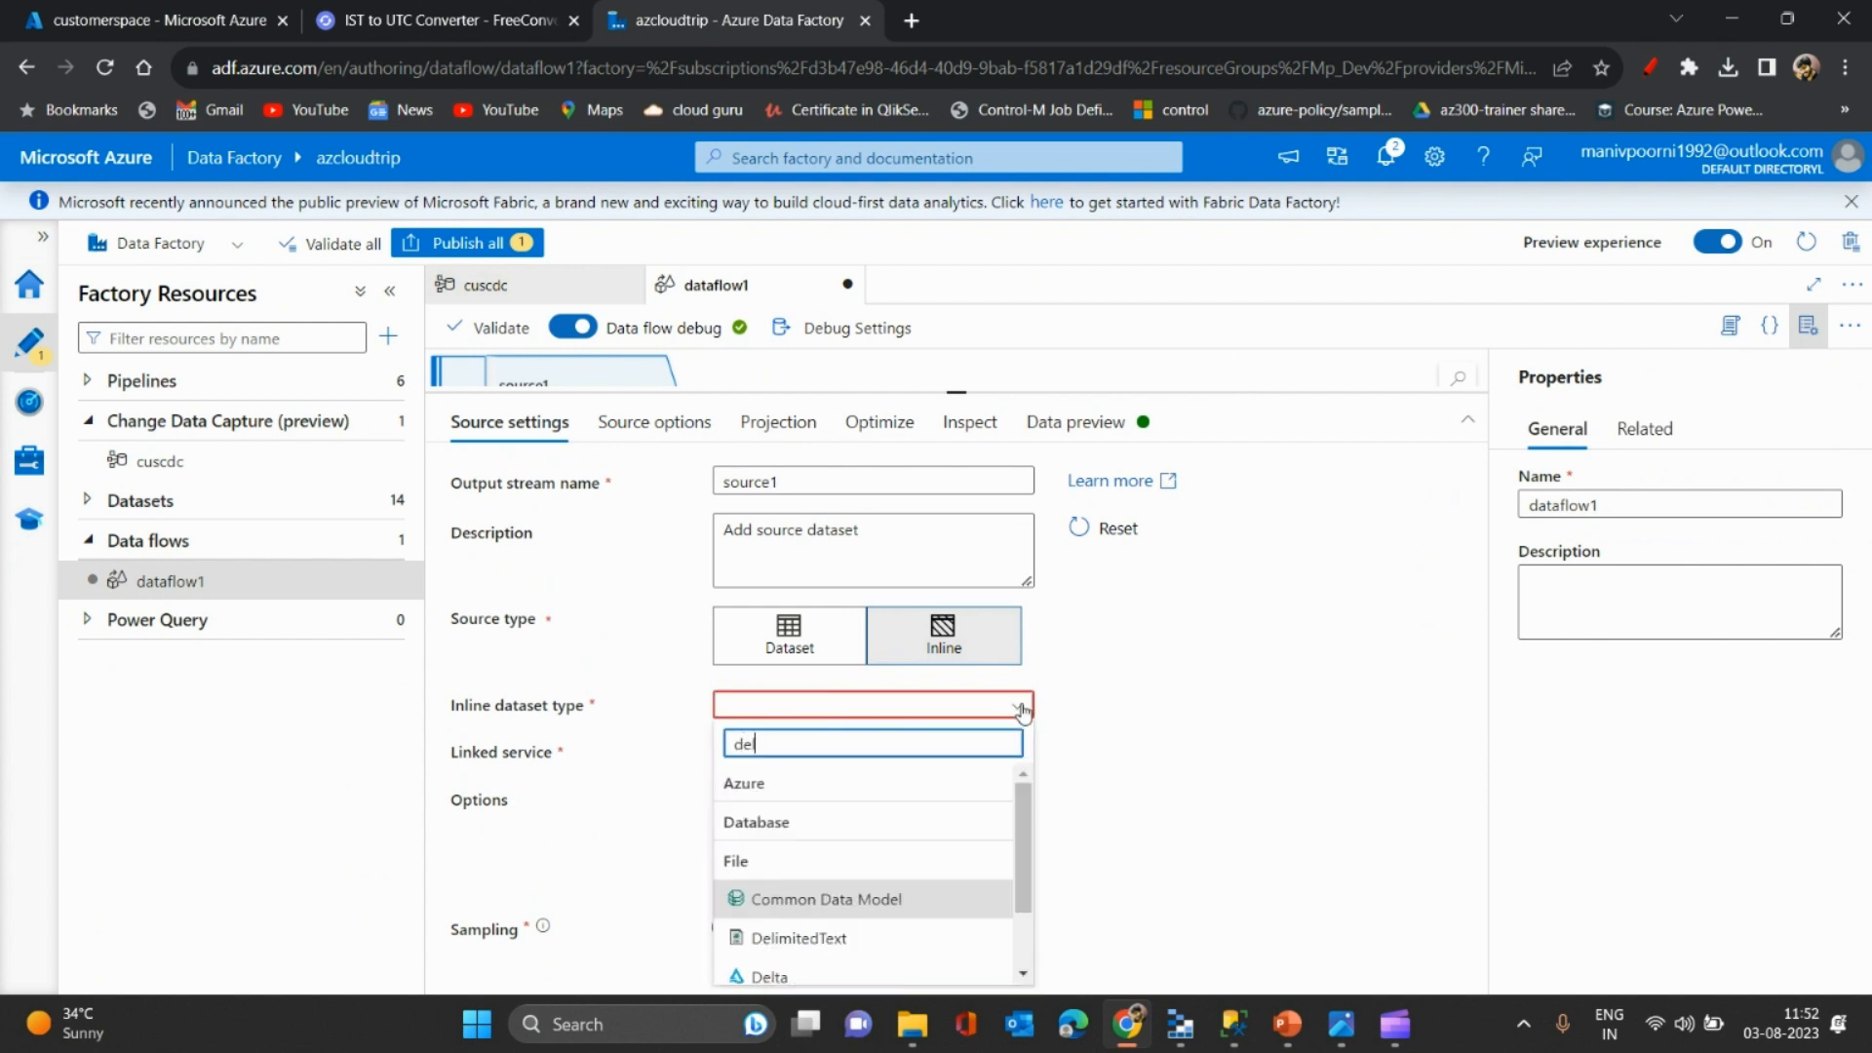
left_click(756, 976)
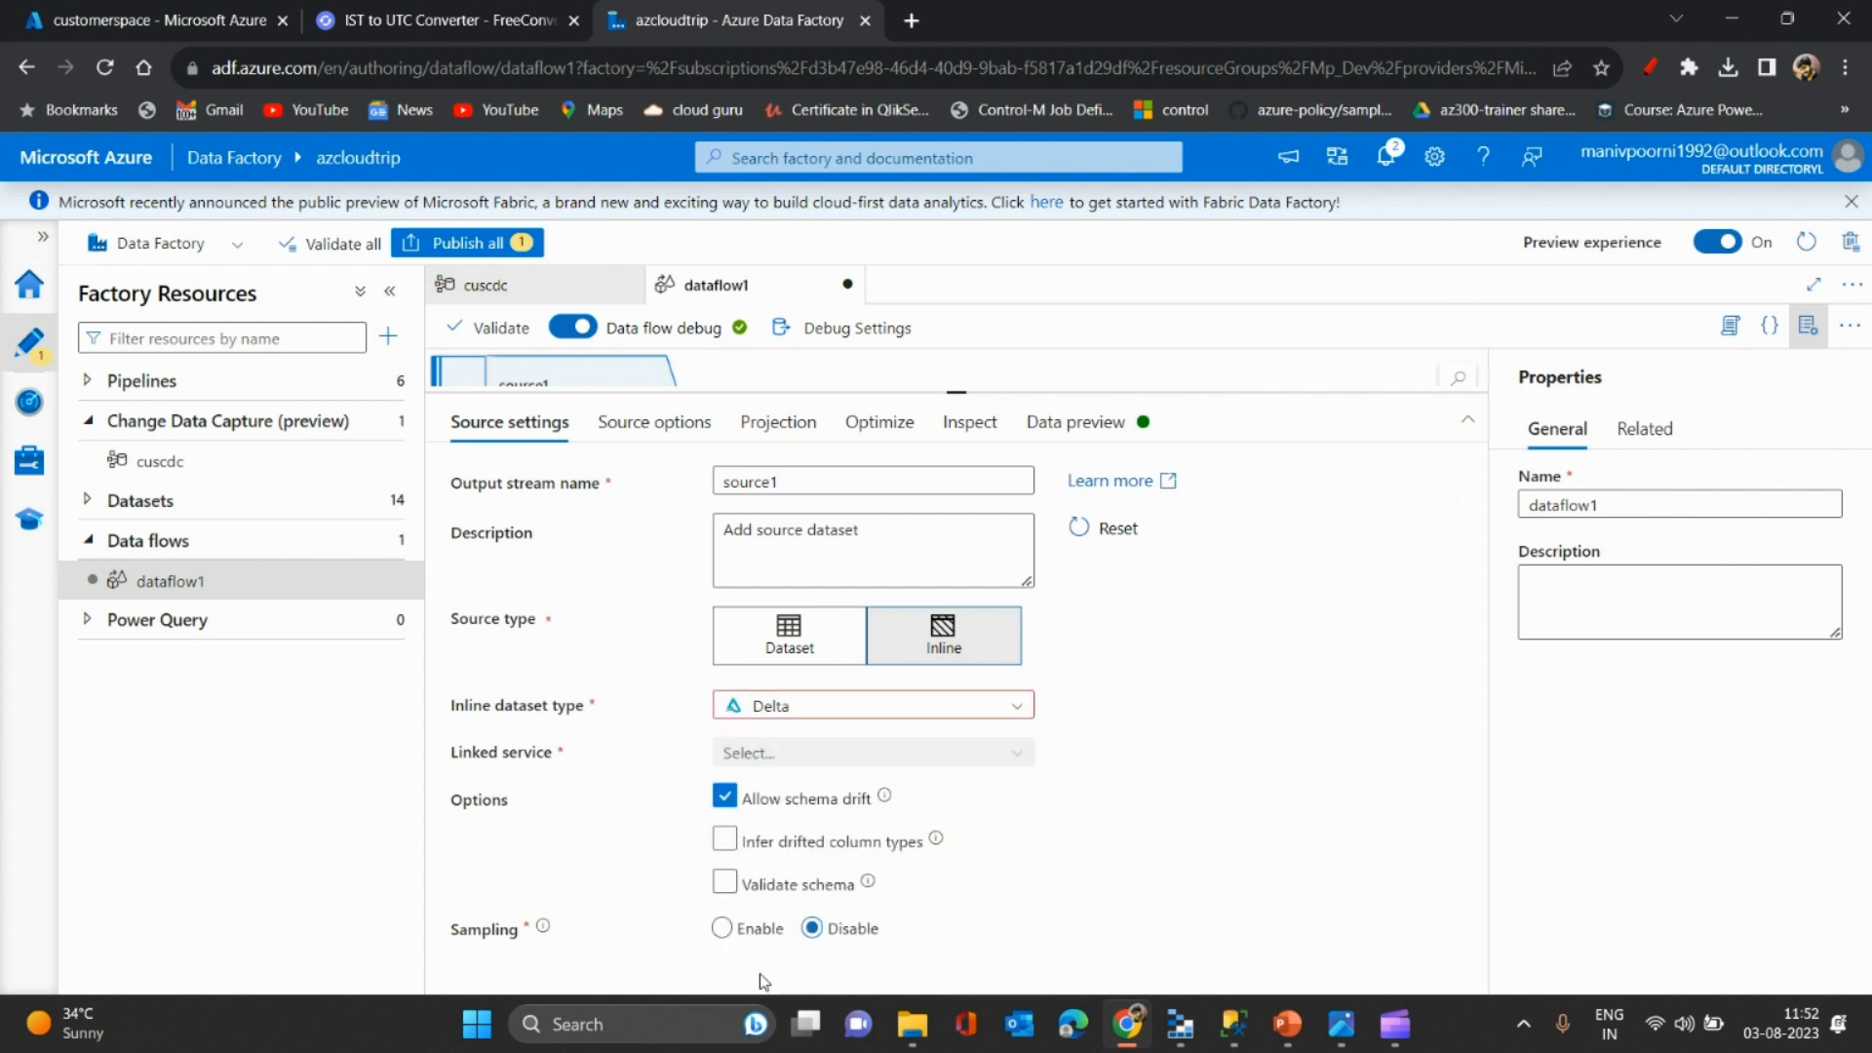
left_click(649, 422)
left_click(540, 422)
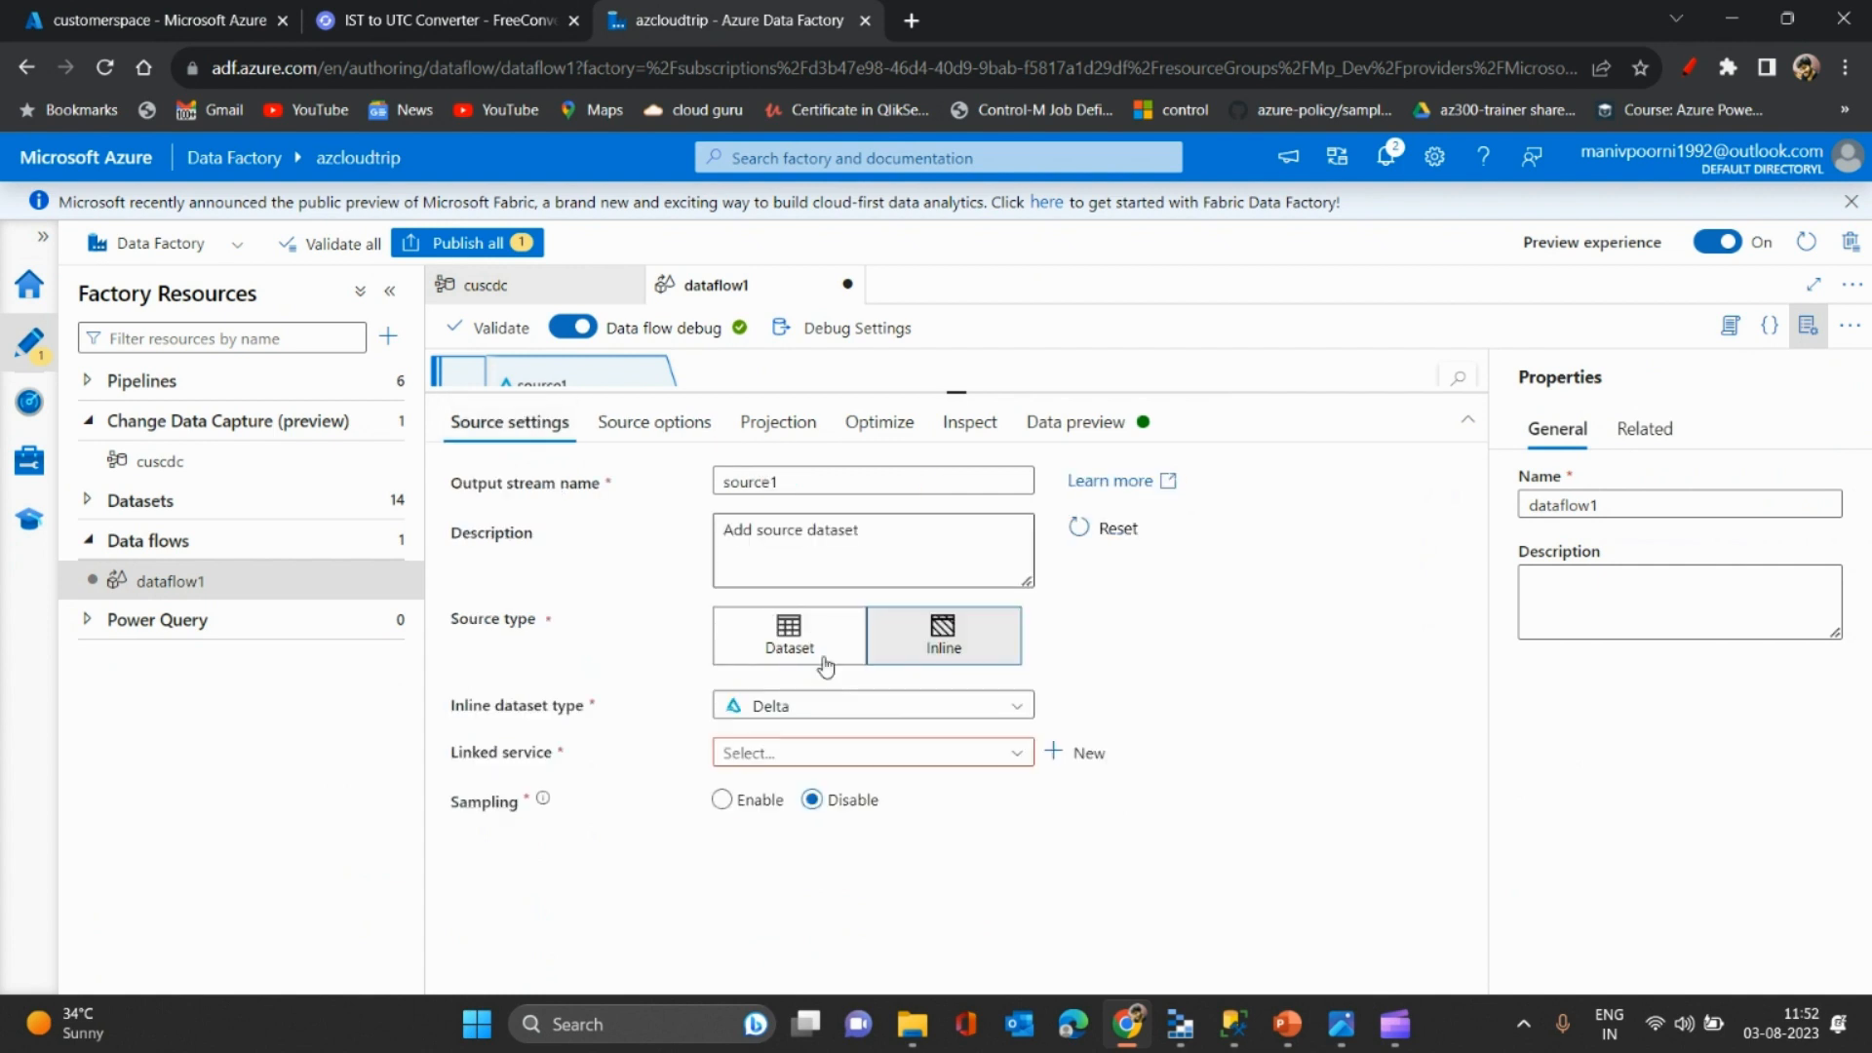
left_click(887, 753)
left_click(918, 837)
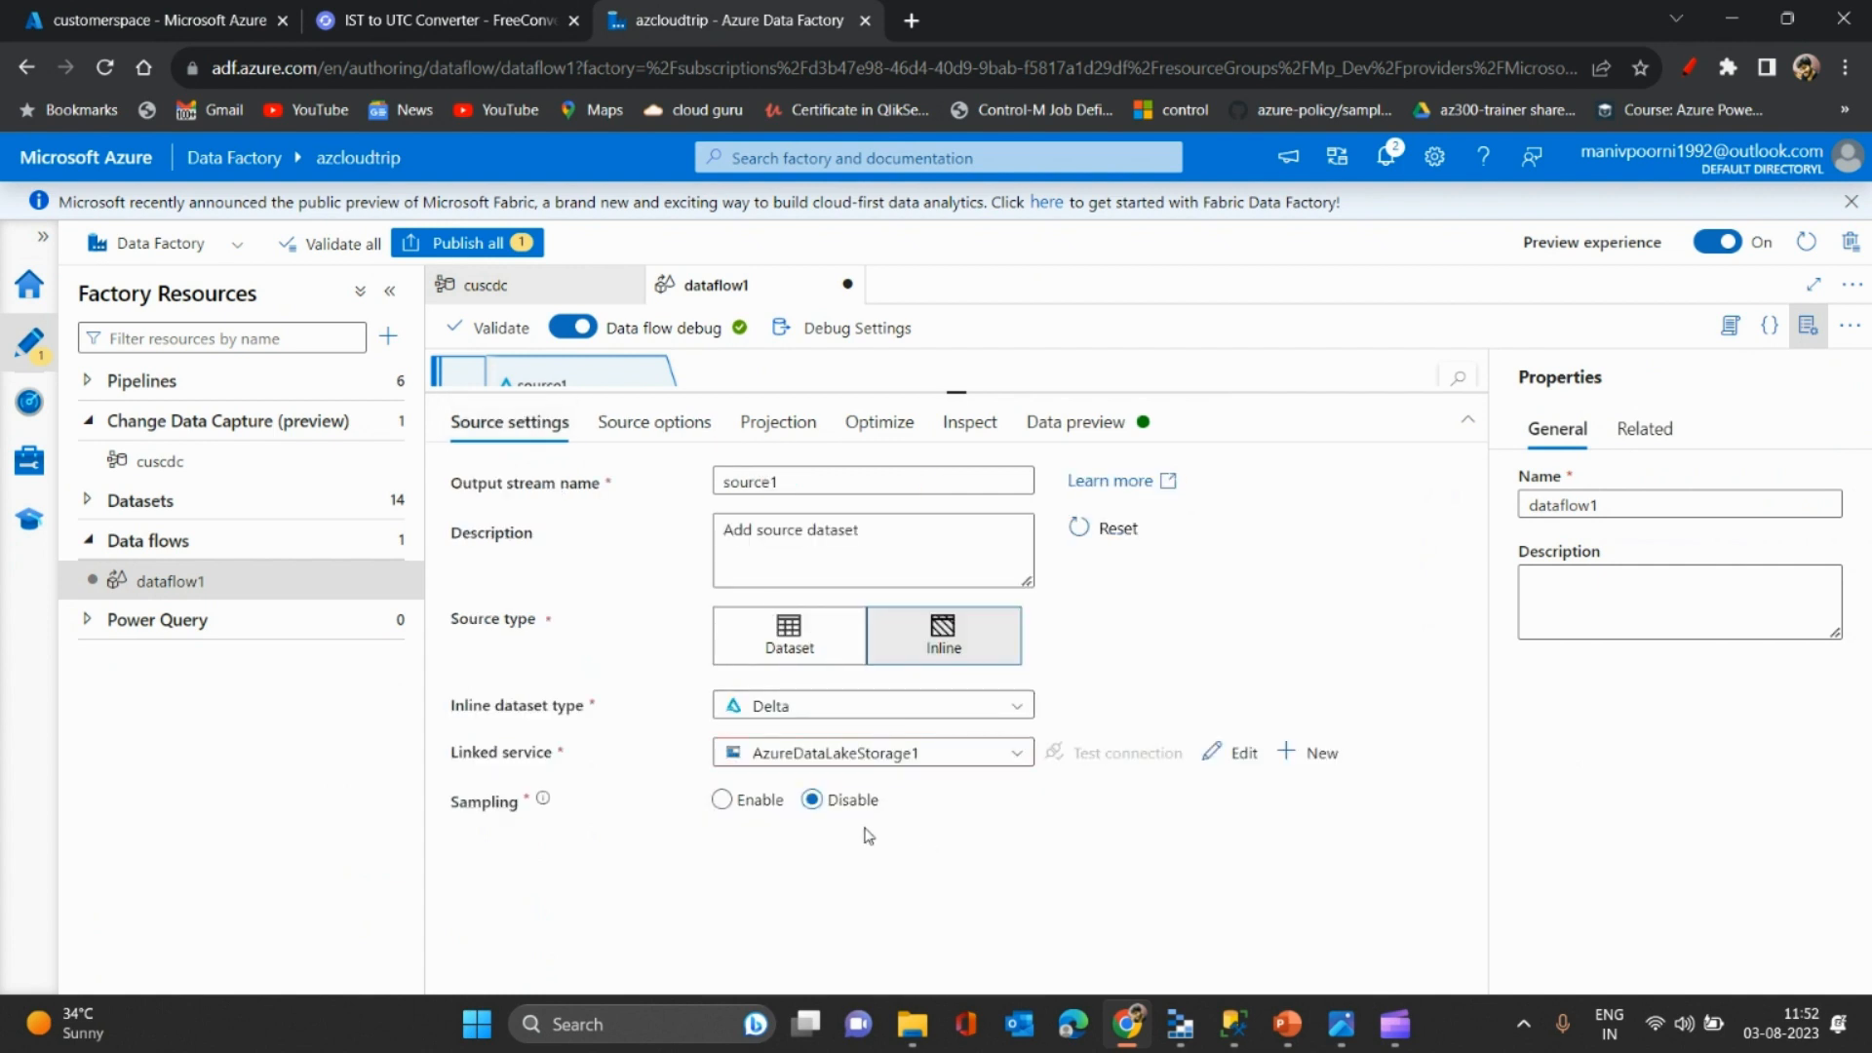
left_click(653, 429)
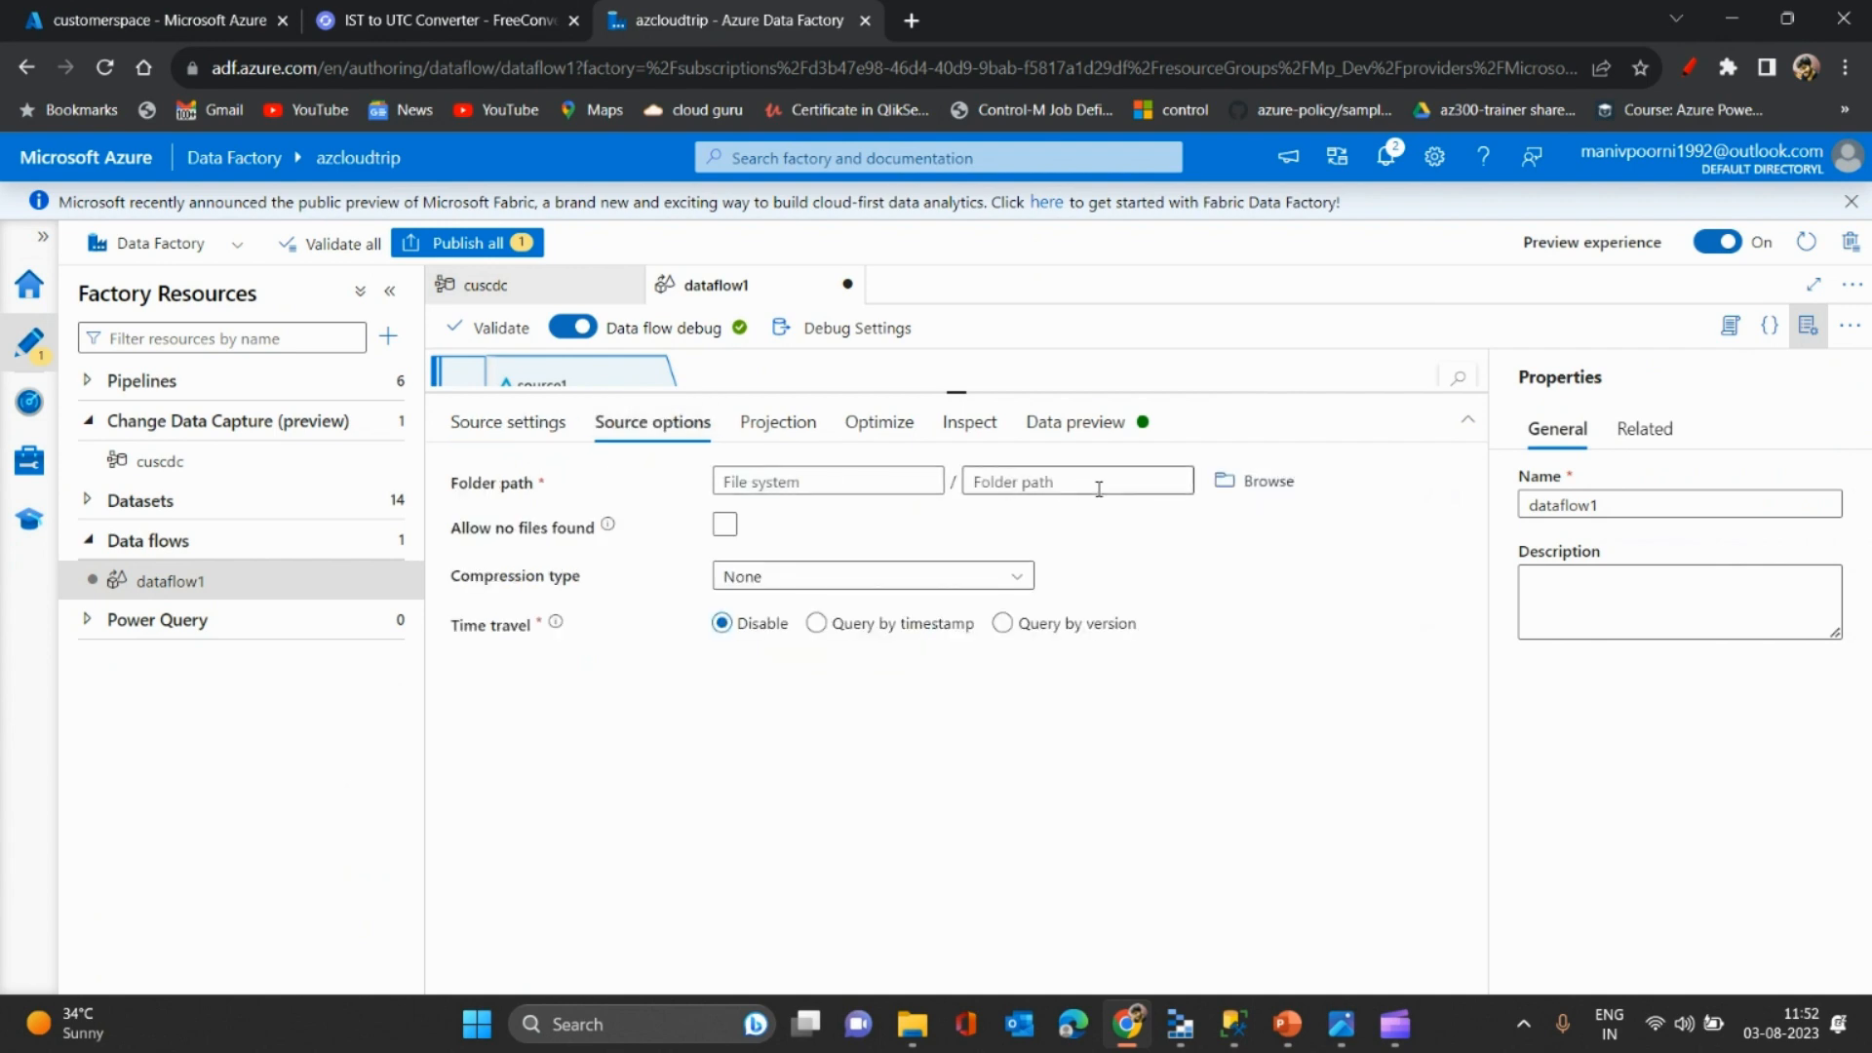
- Browse to customerspace / customer as source1's folder path and check its projection
left_click(1223, 482)
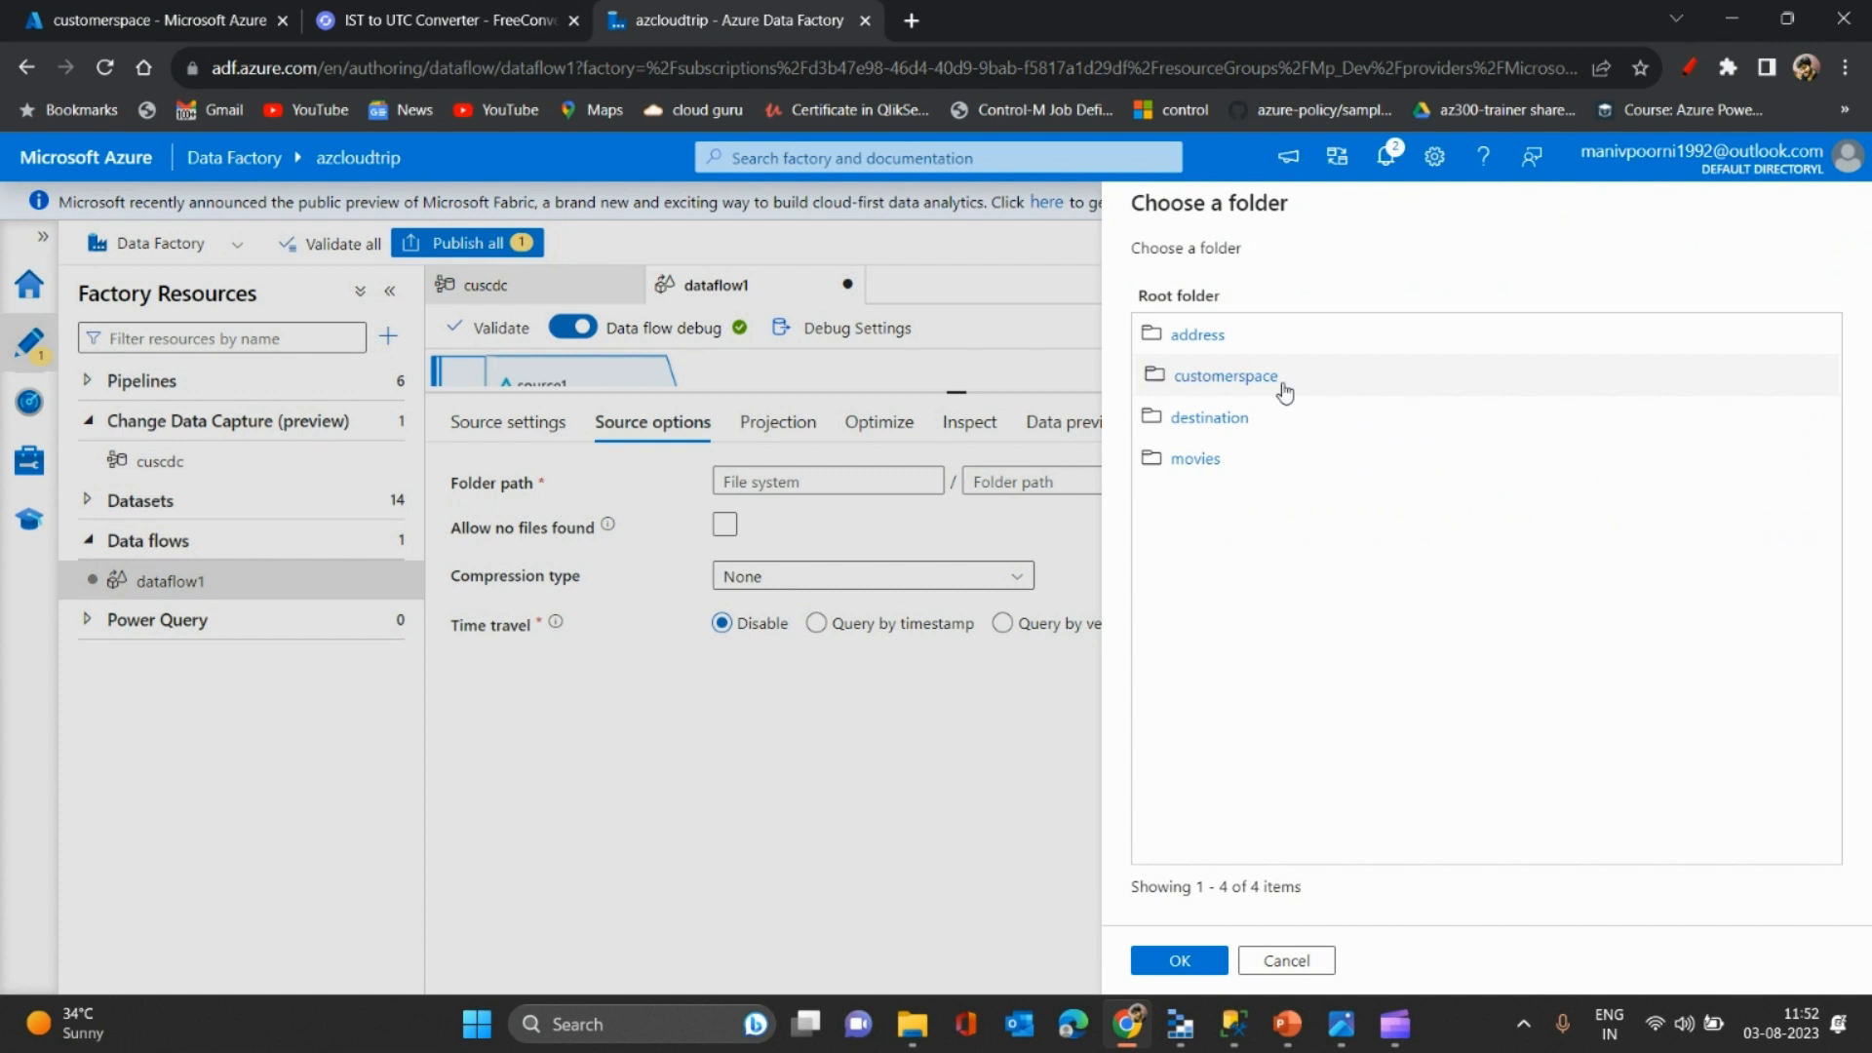
left_click(1241, 378)
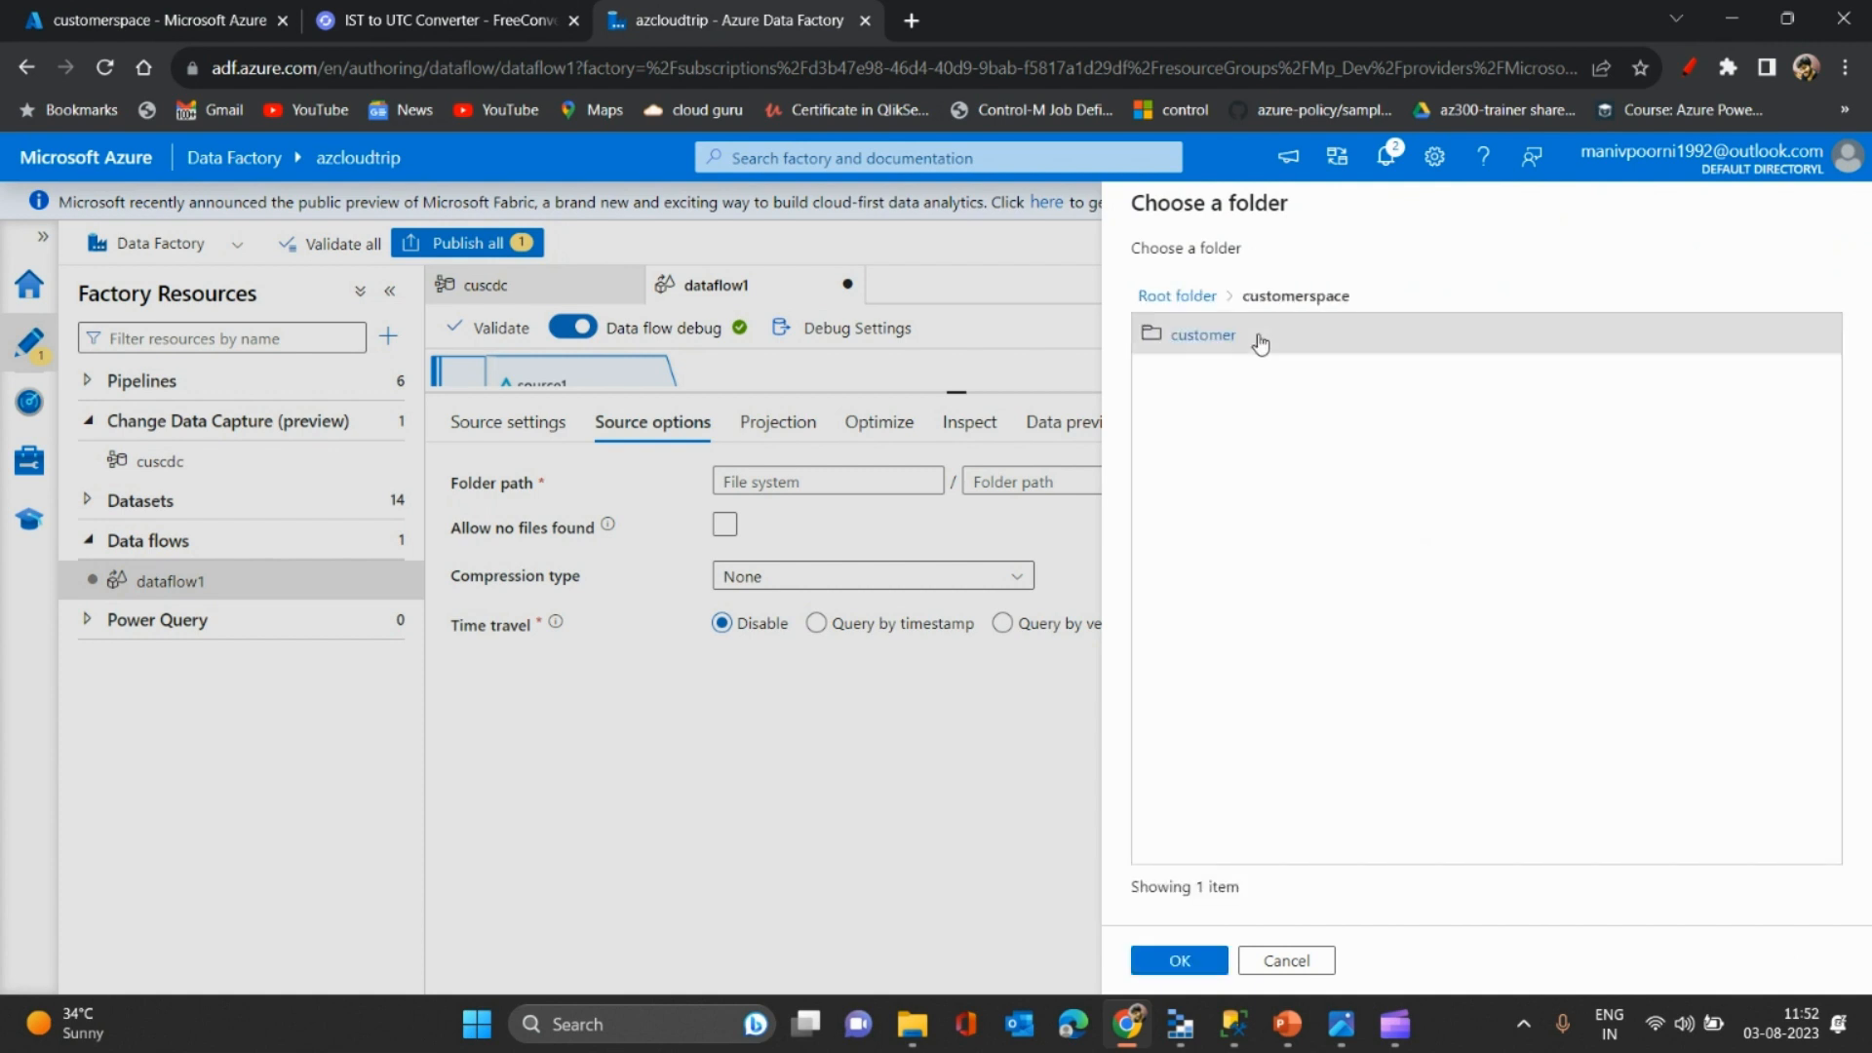
left_click(1205, 961)
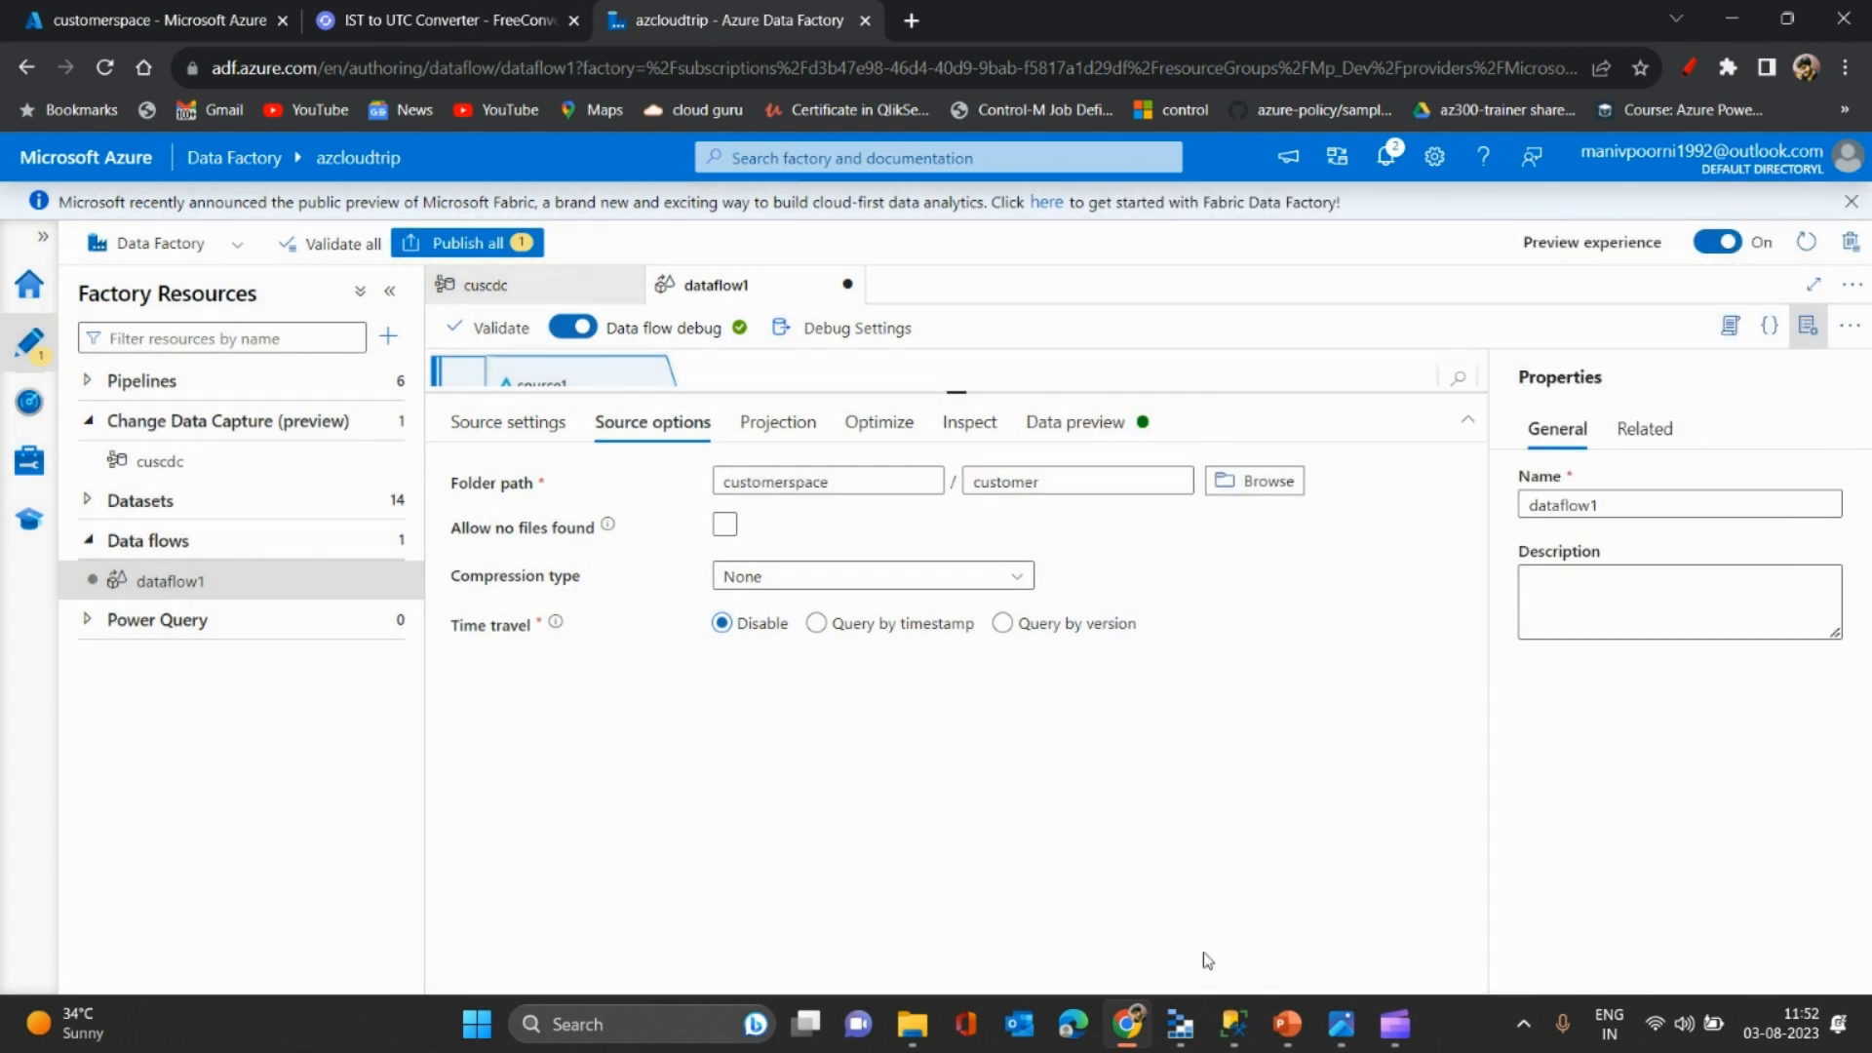
left_click(882, 632)
left_click(777, 422)
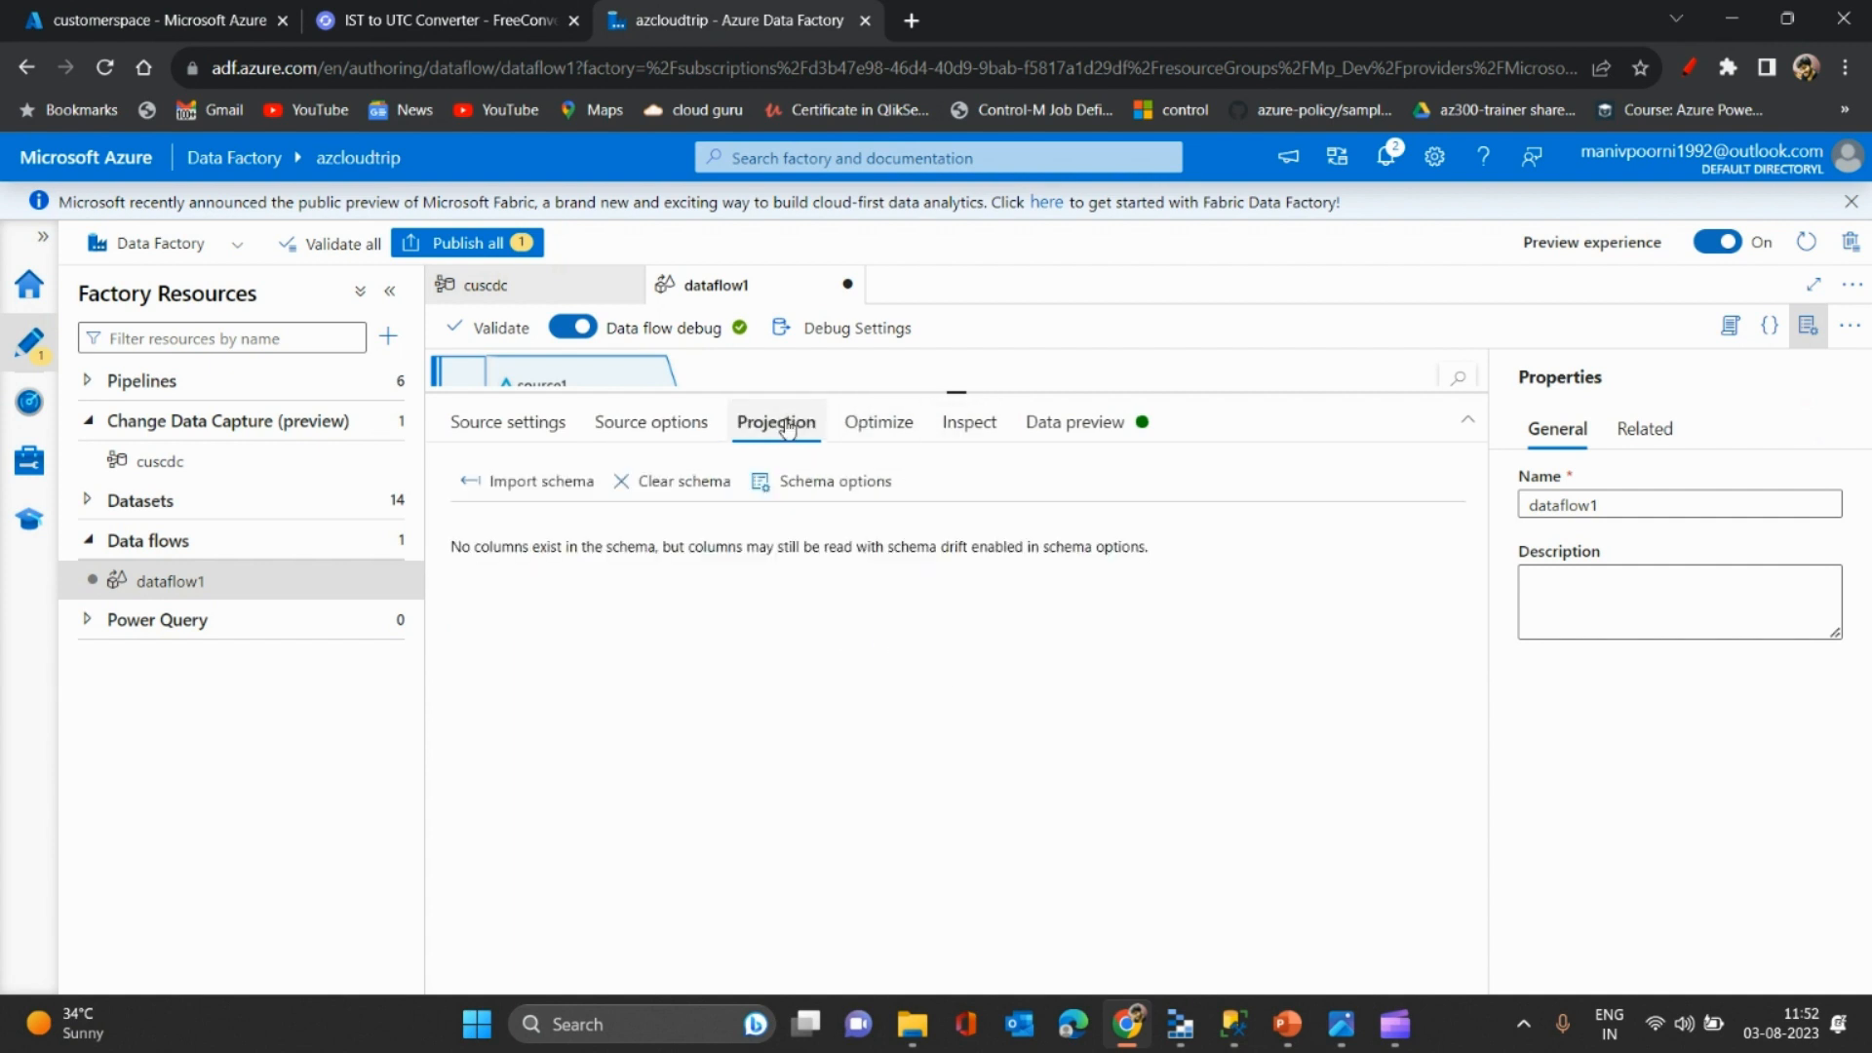
left_click(489, 429)
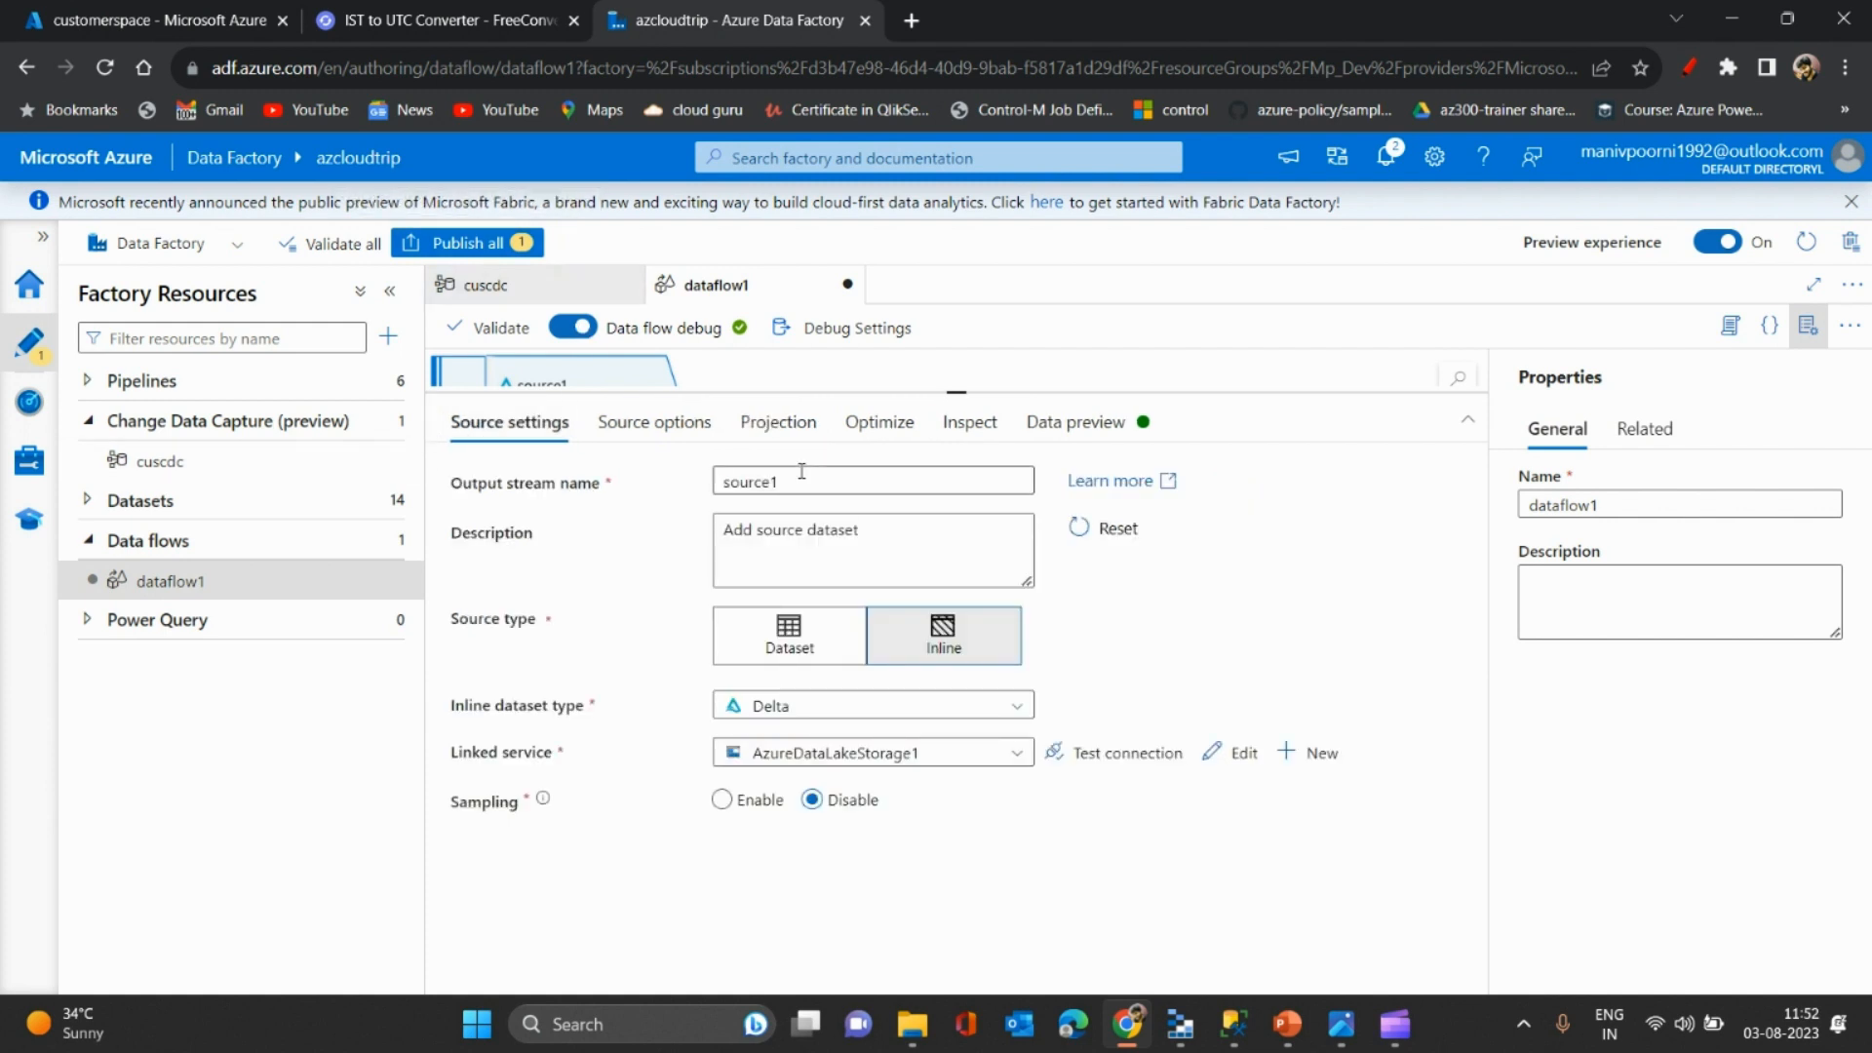
left_click_drag(919, 392, 917, 444)
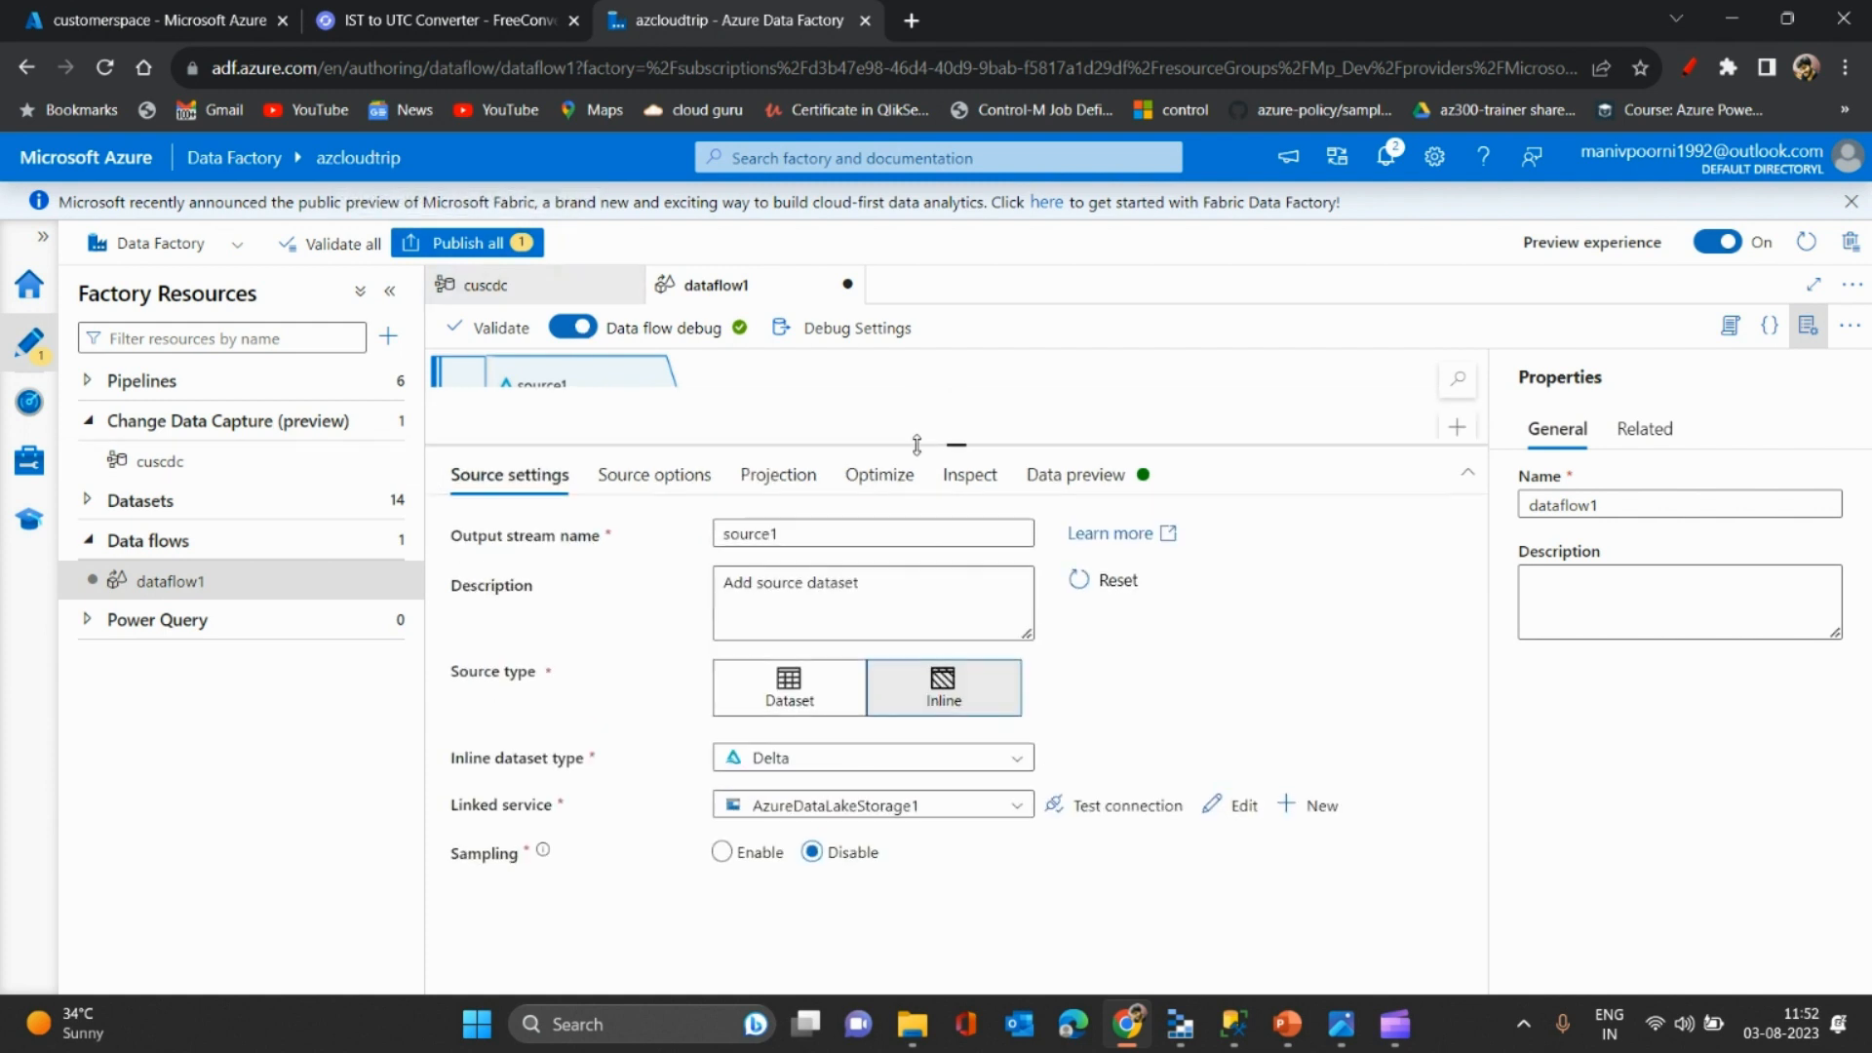
- Open the cuscdc change data capture monitor in a duplicated Data Factory tab
right_click(759, 14)
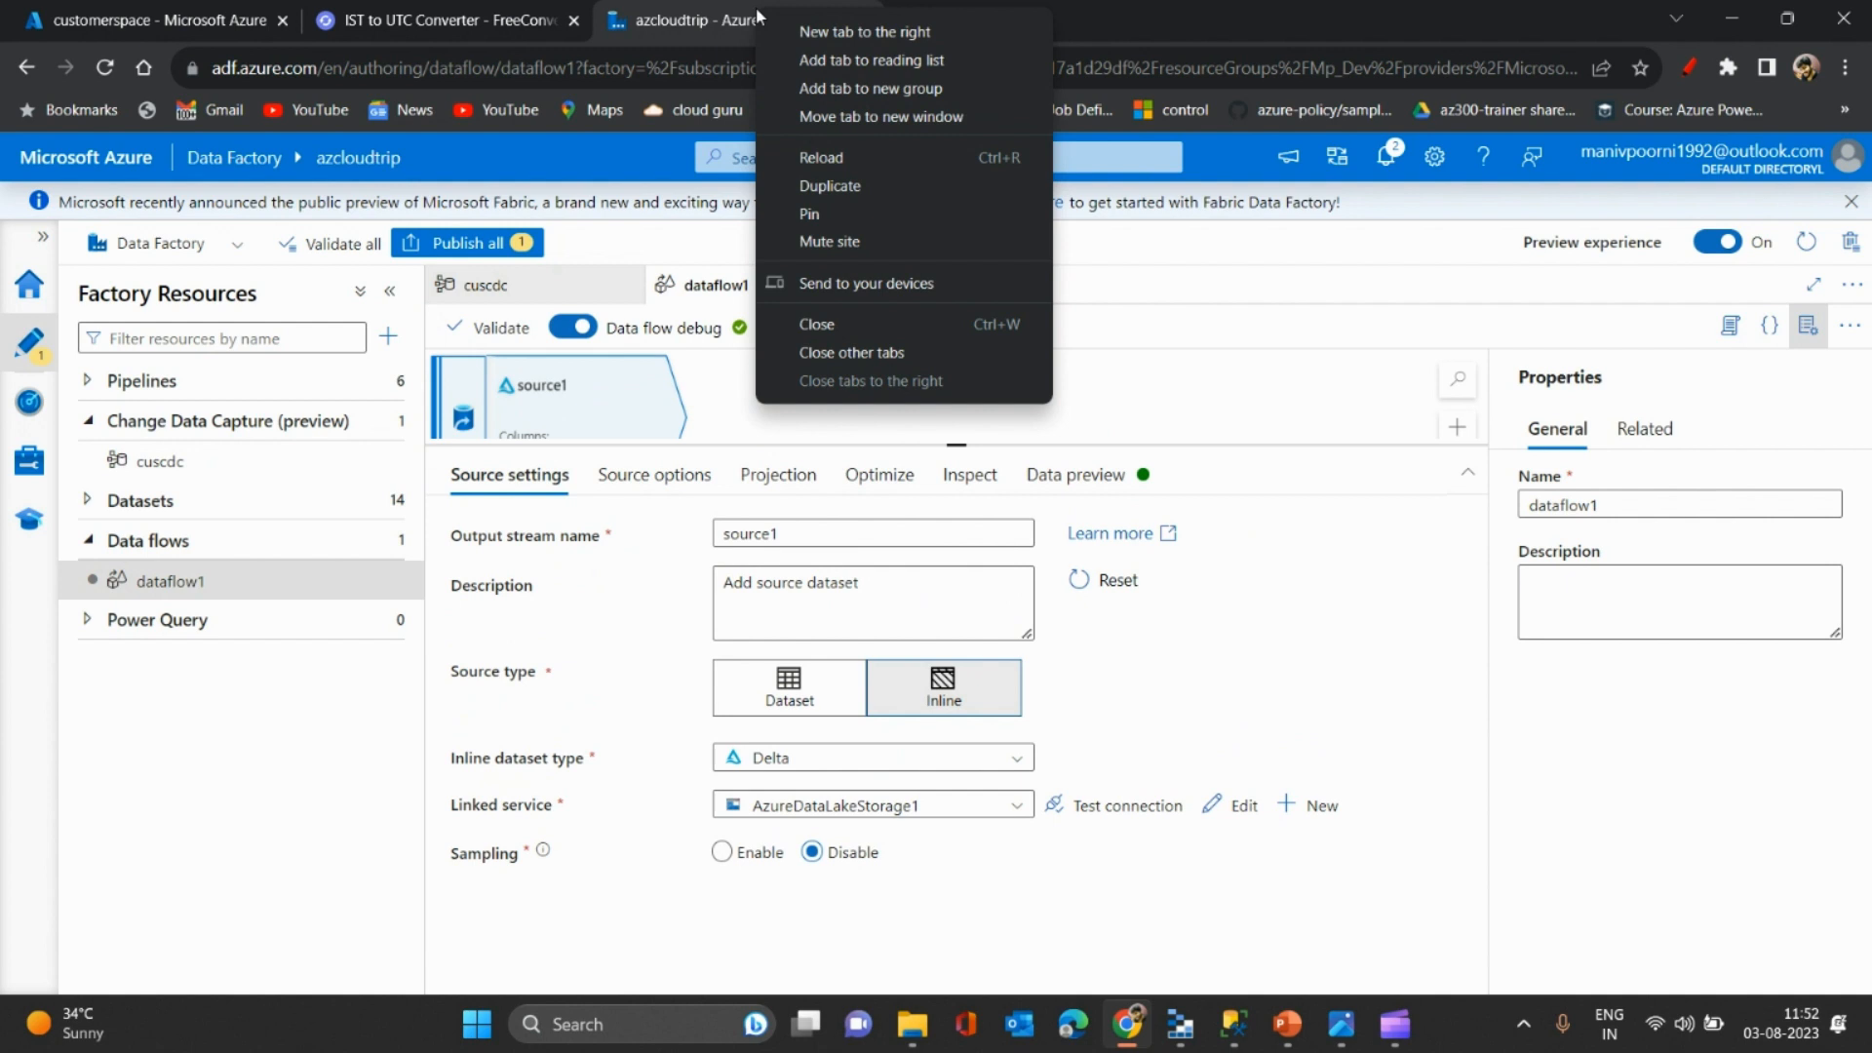
left_click(834, 186)
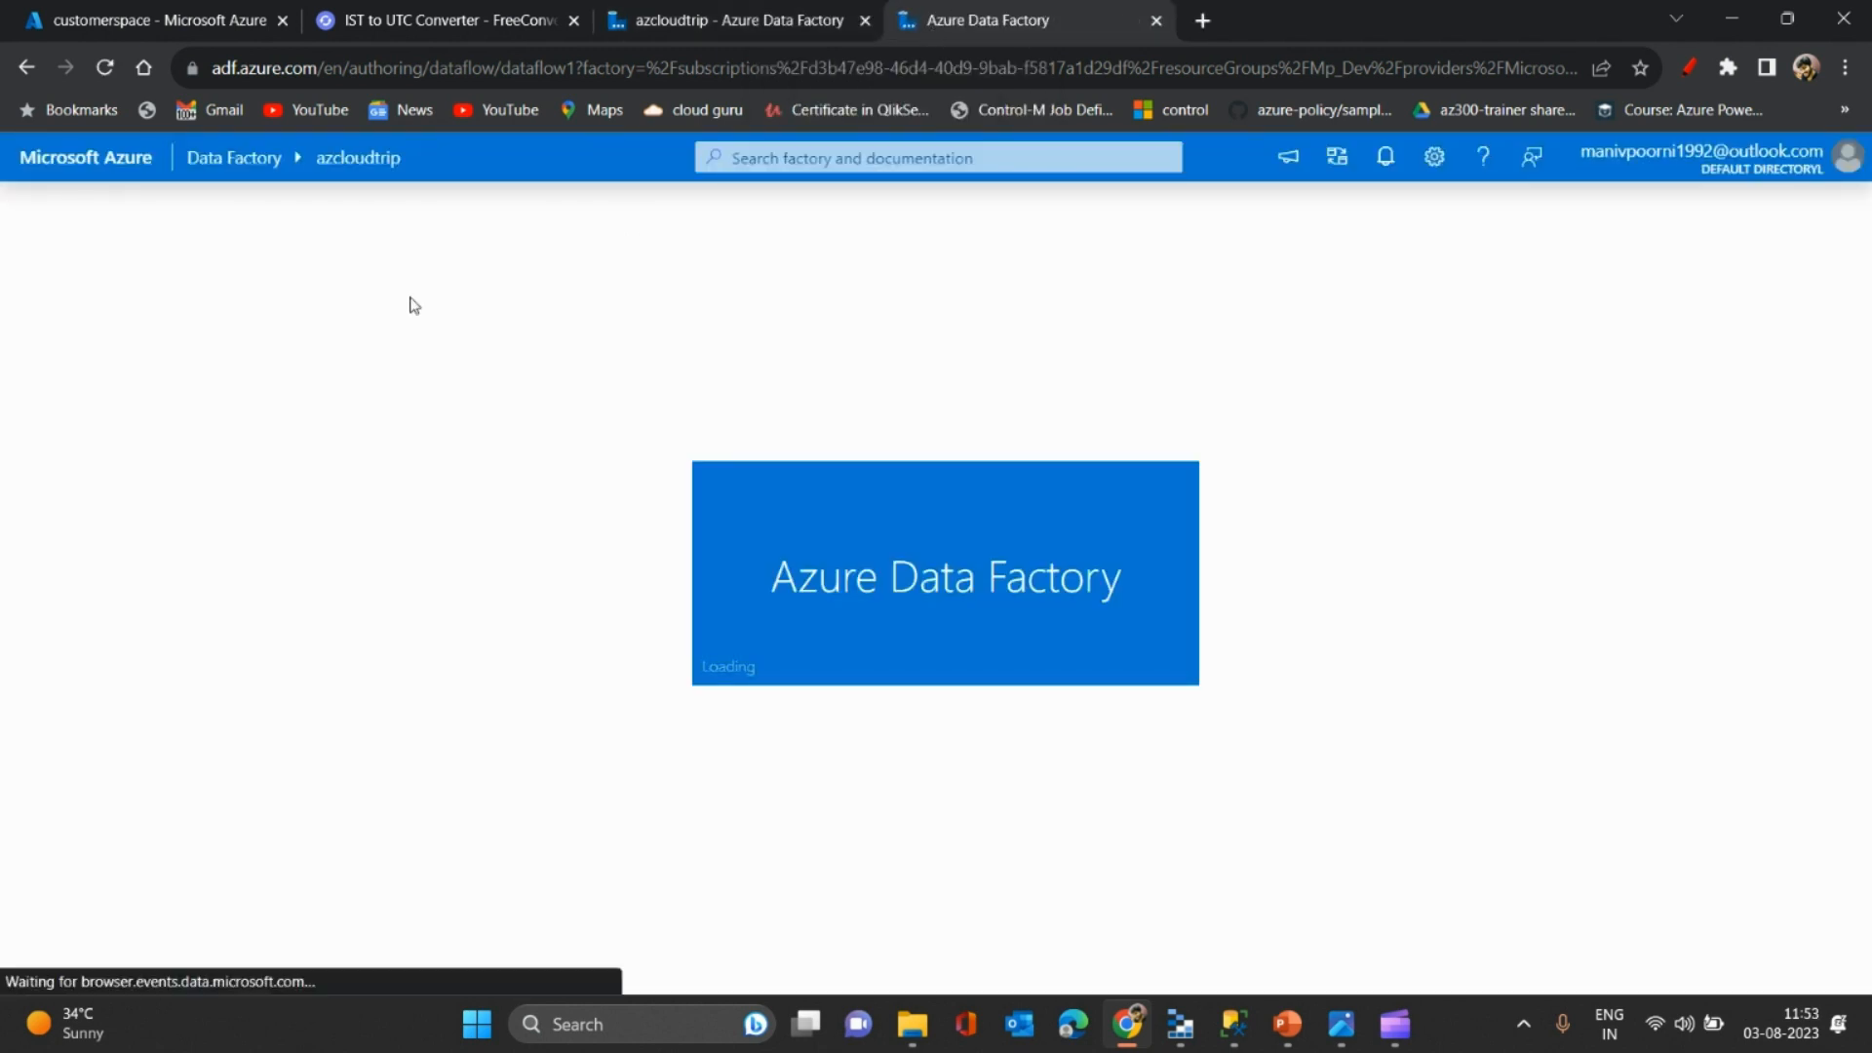
left_click(39, 404)
left_click(223, 451)
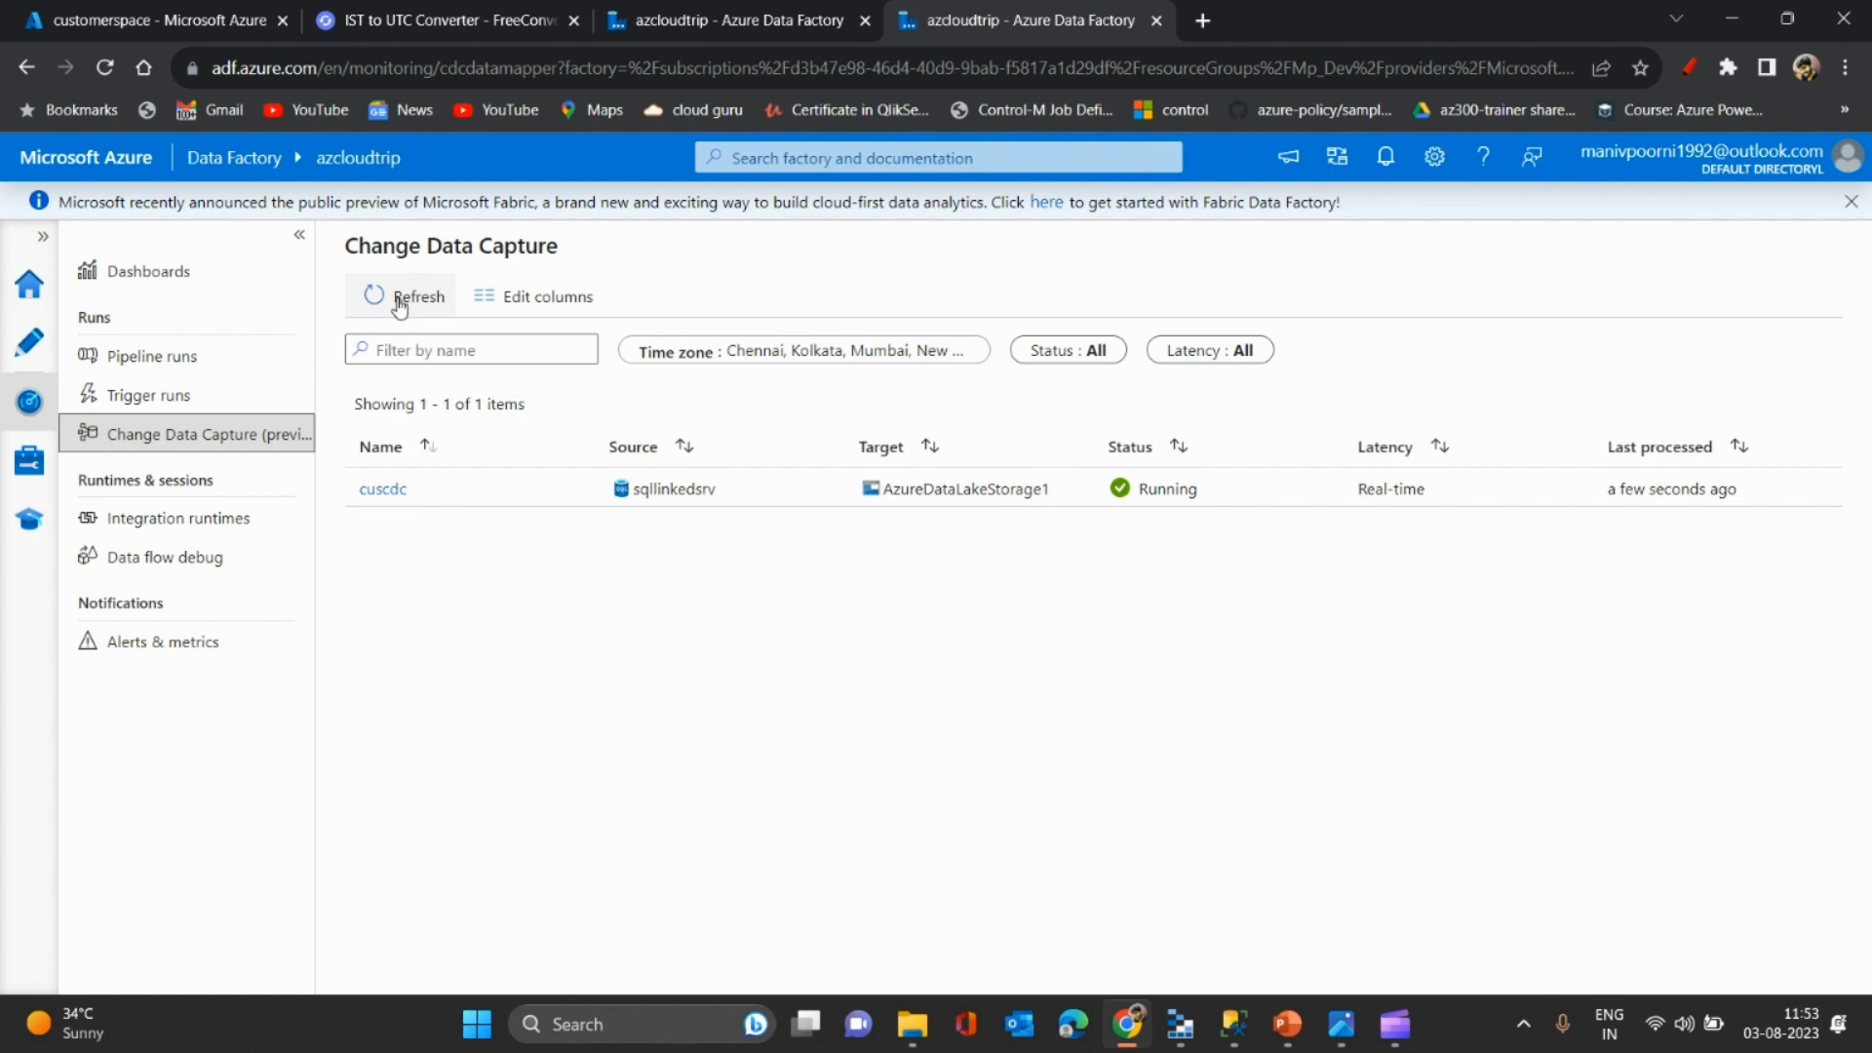
left_click(381, 490)
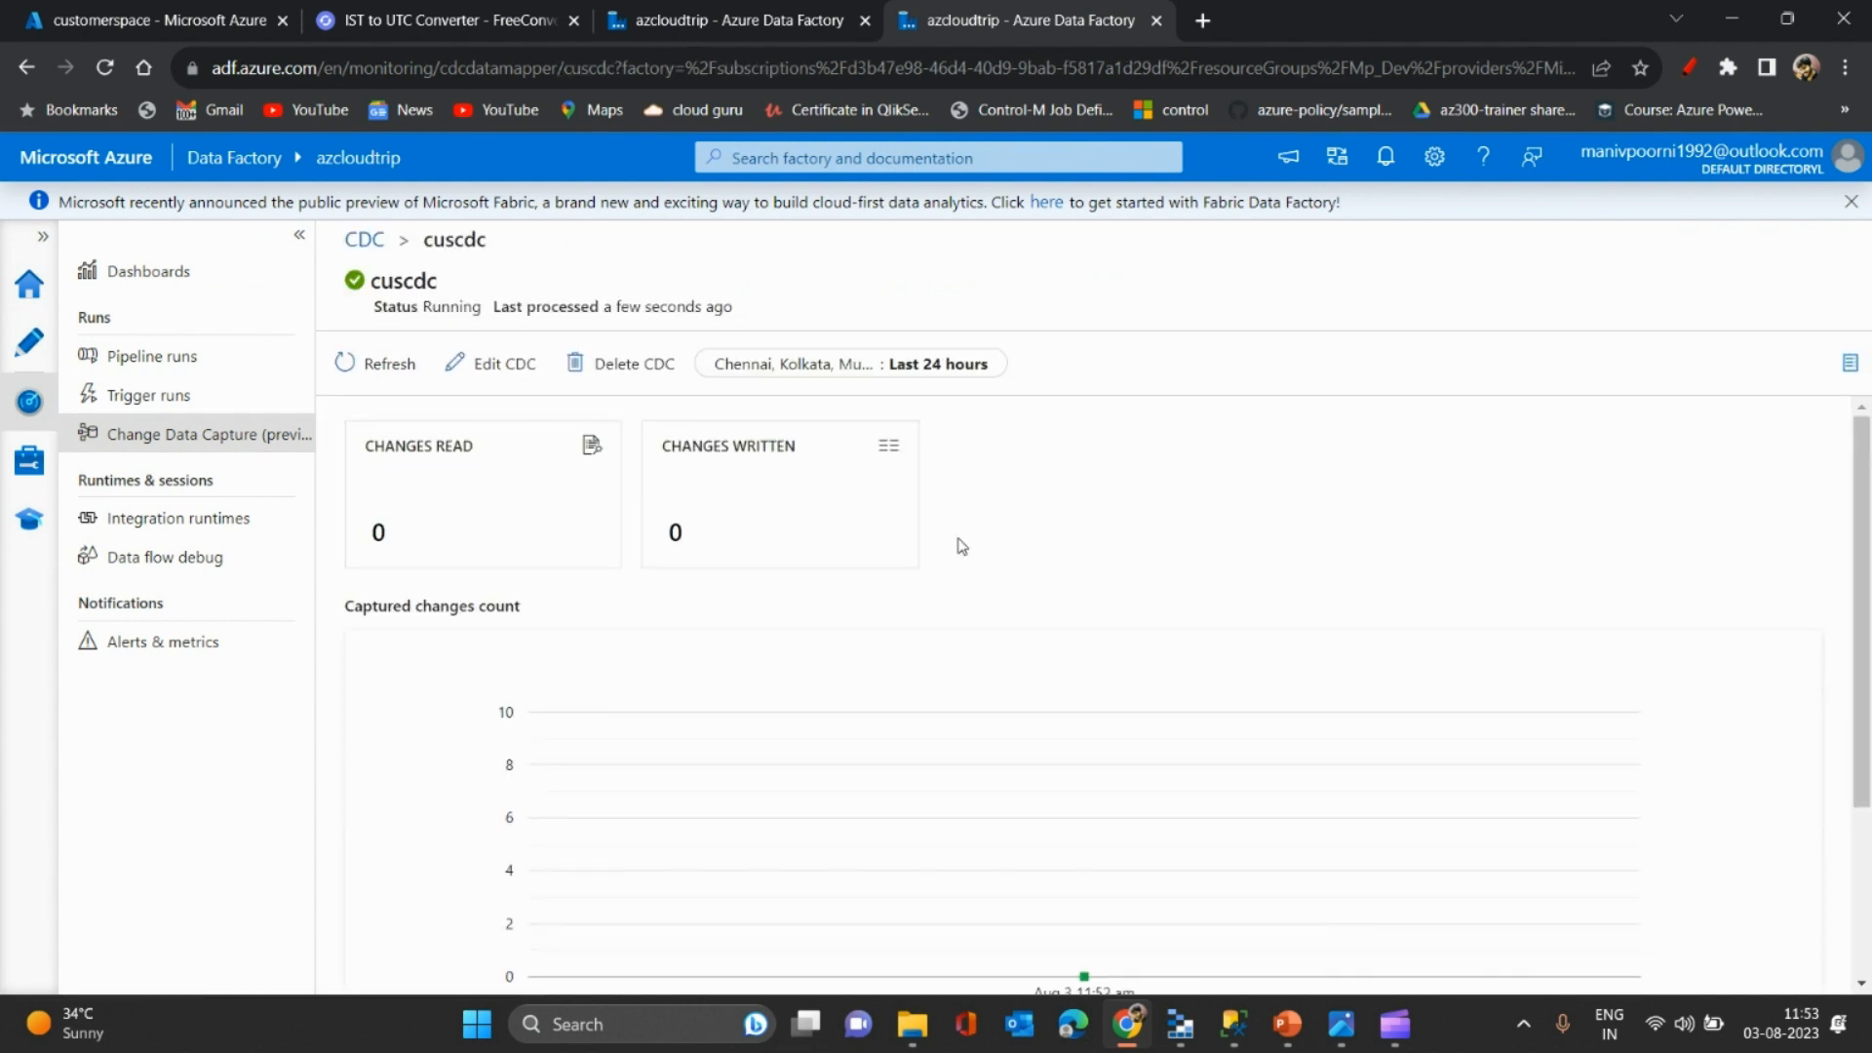
mouse_move(1859, 570)
left_mouse_down()
mouse_move(1862, 693)
mouse_move(1865, 605)
left_mouse_up()
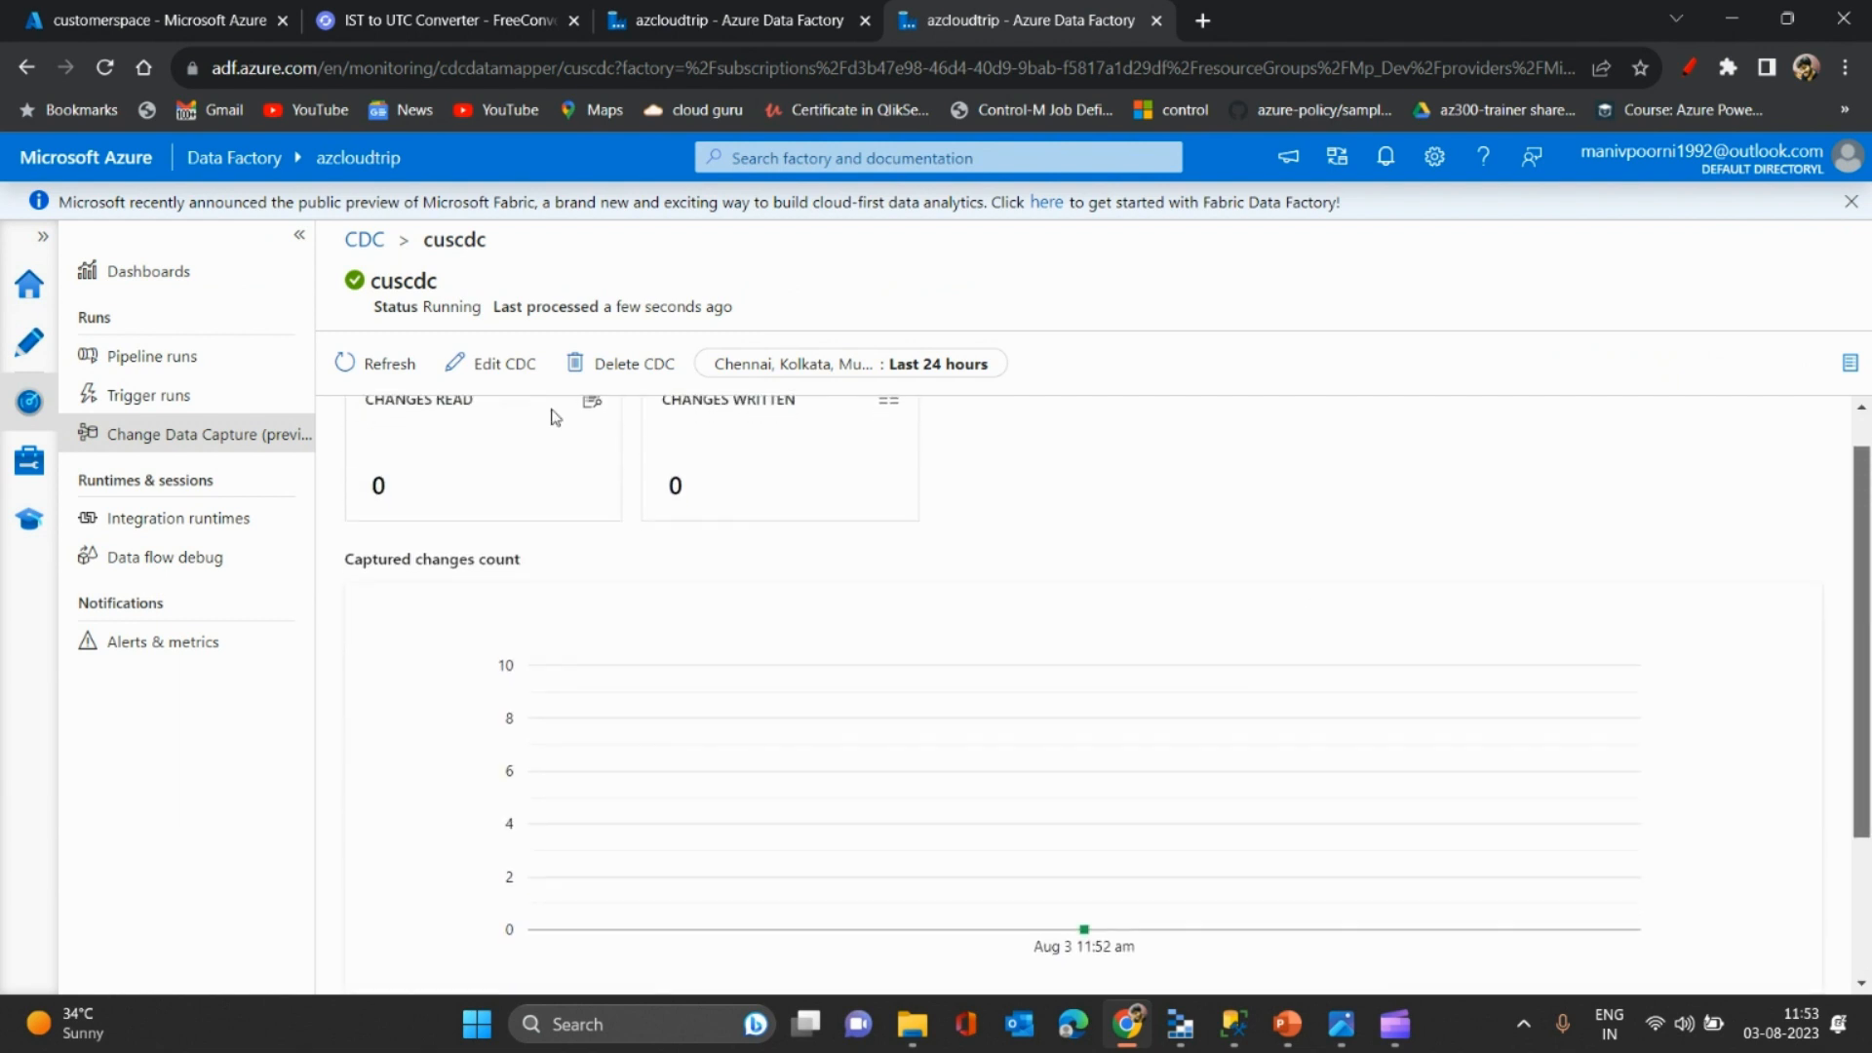
left_click(301, 240)
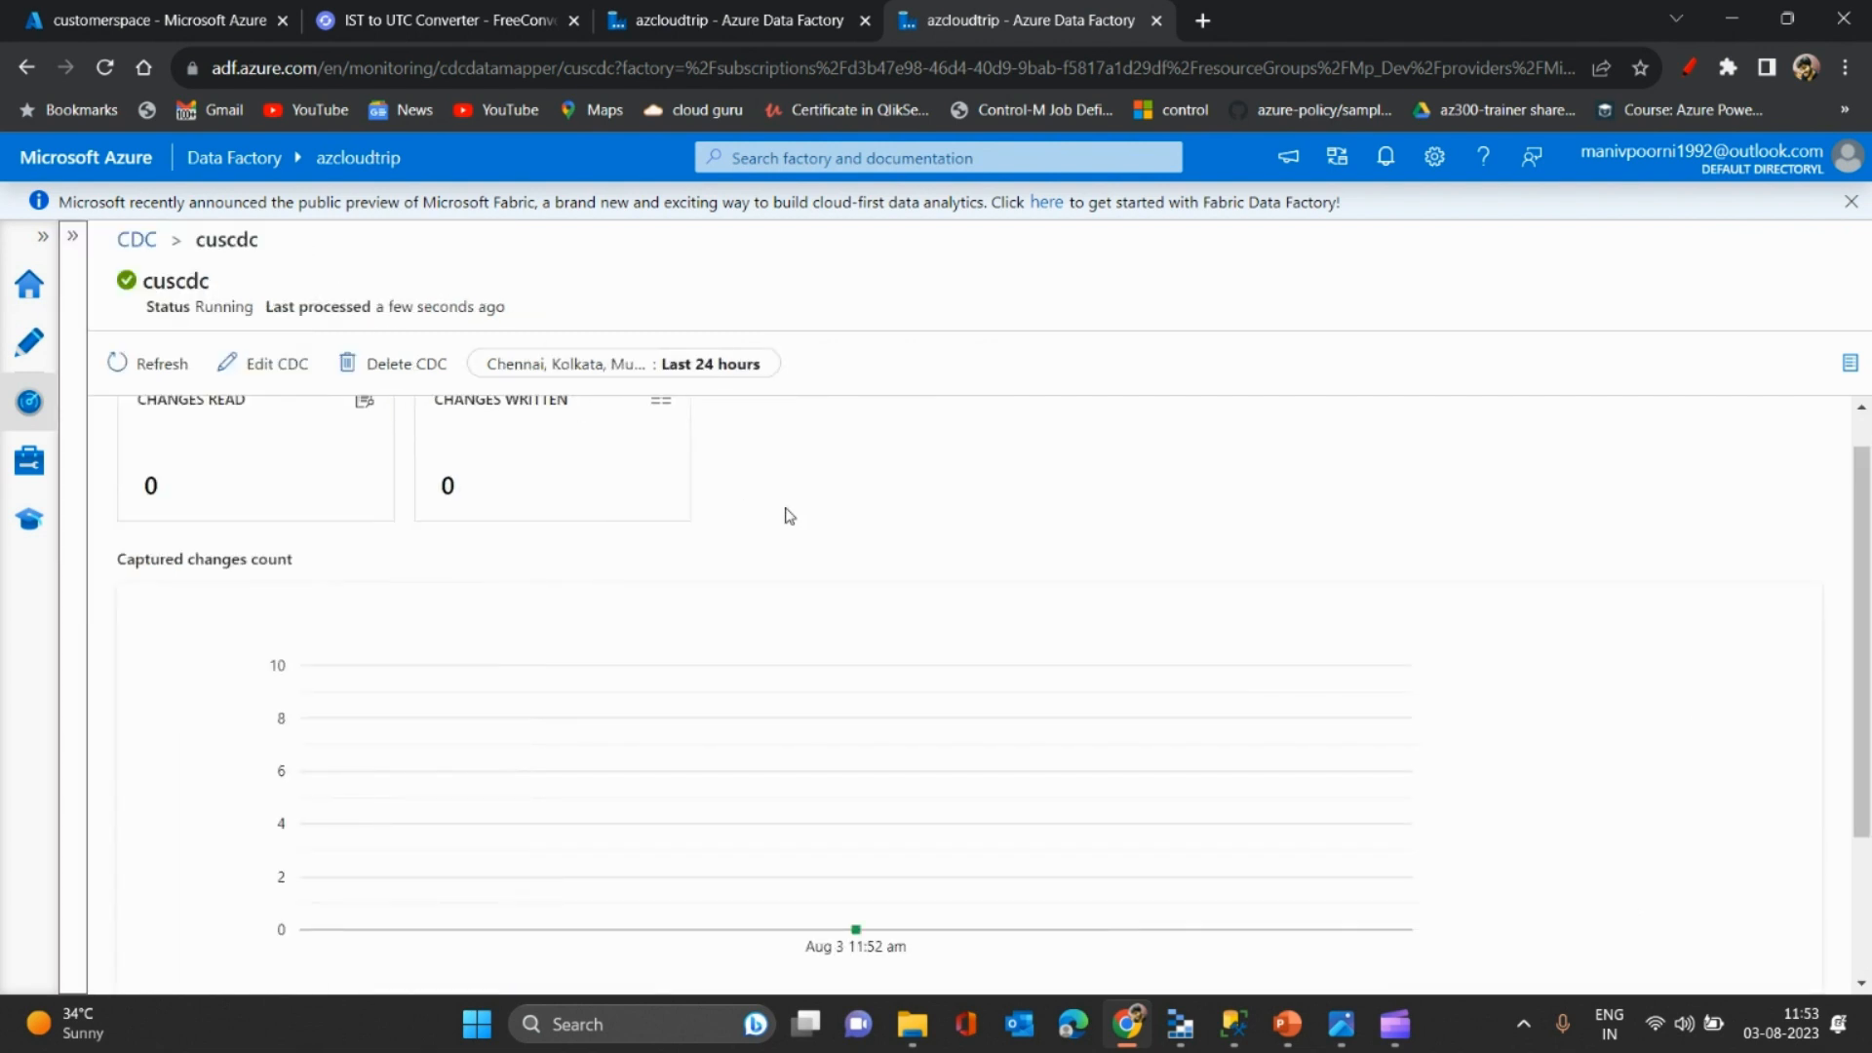
- Run the first customer insert statement in SSMS, inserting one row into dbo.customers
key("alt+Tab")
left_click(1055, 256)
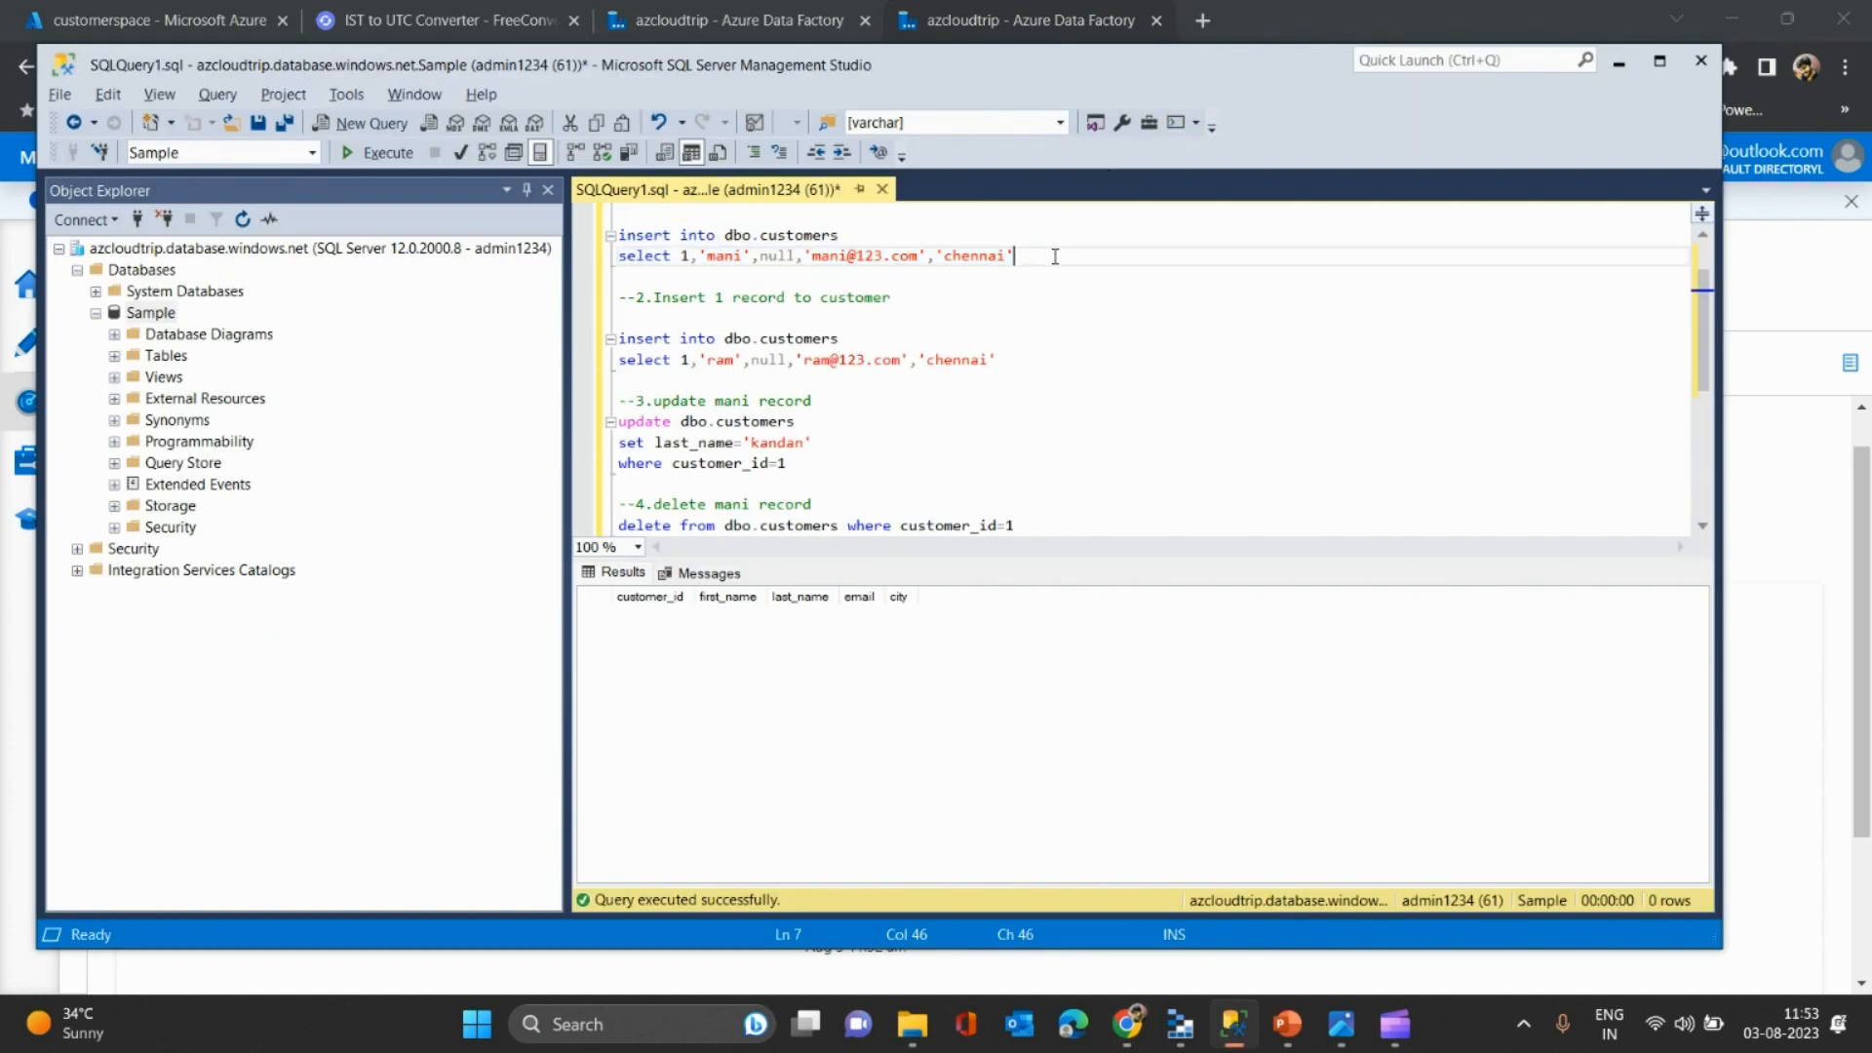
left_click_drag(1055, 255, 614, 238)
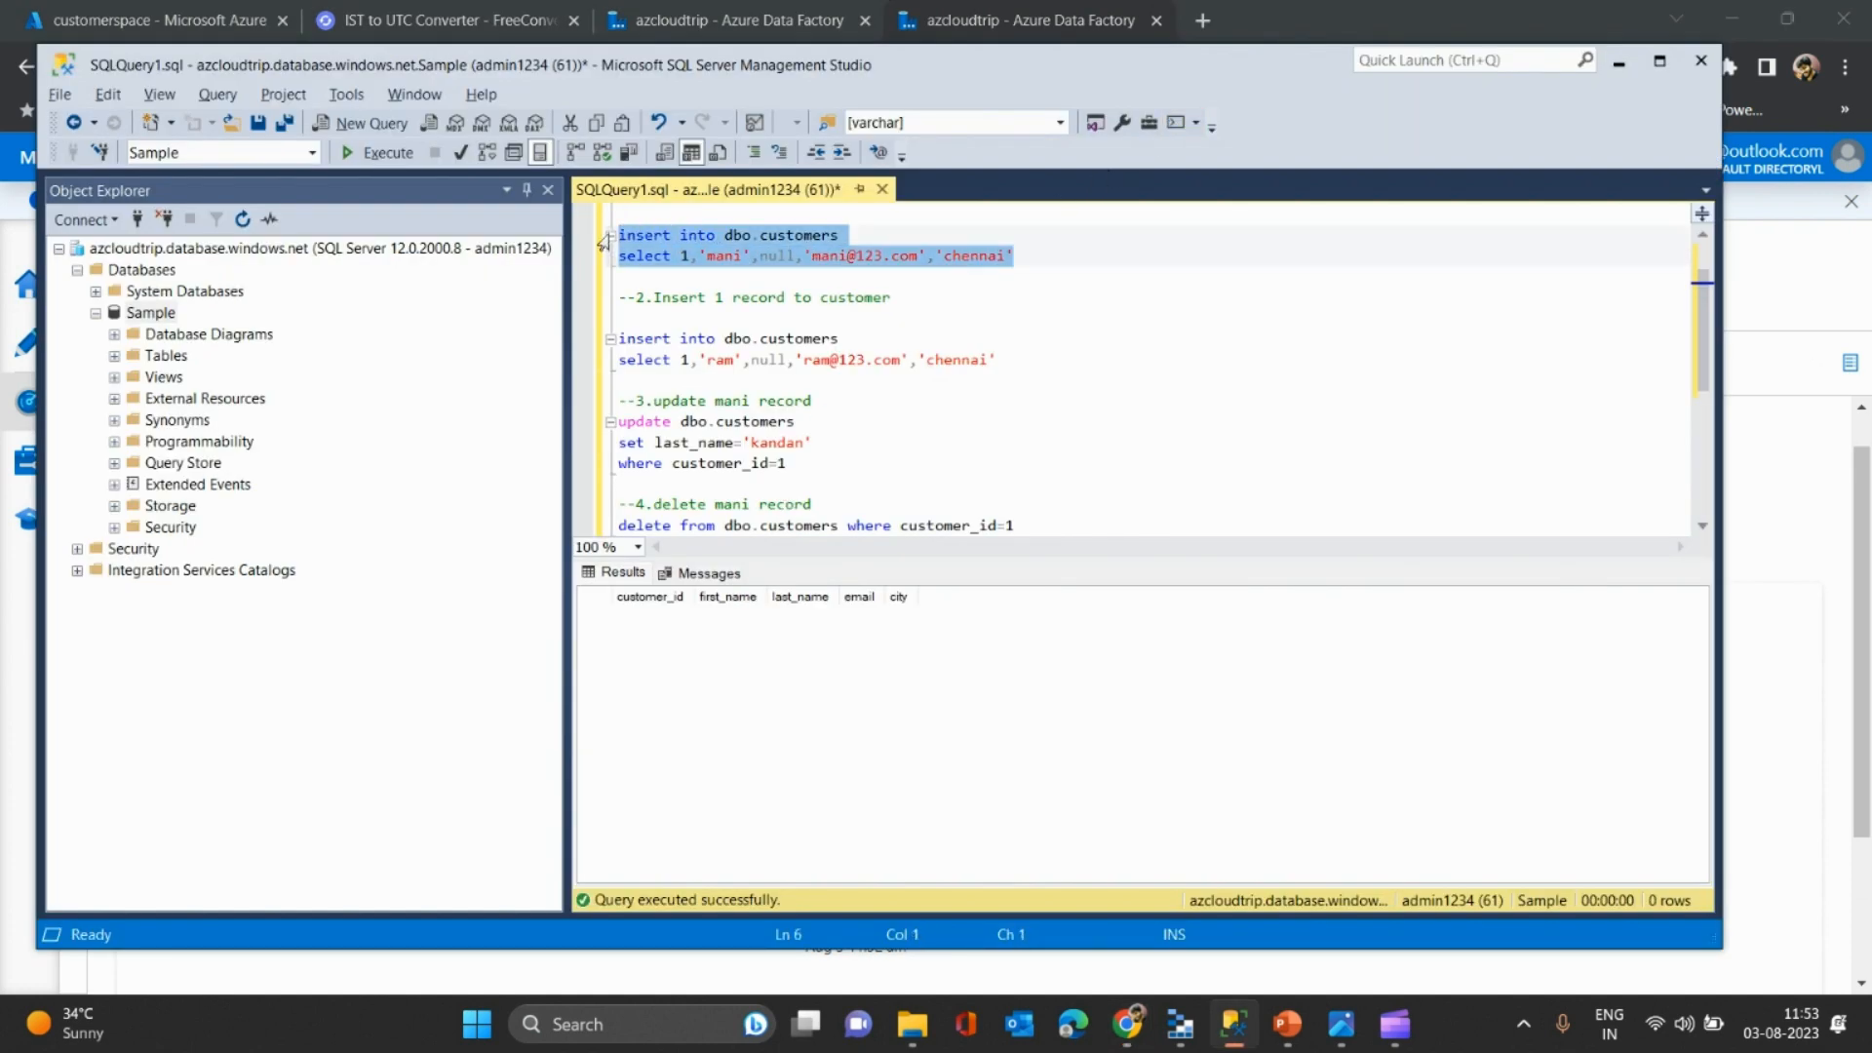
key("F5")
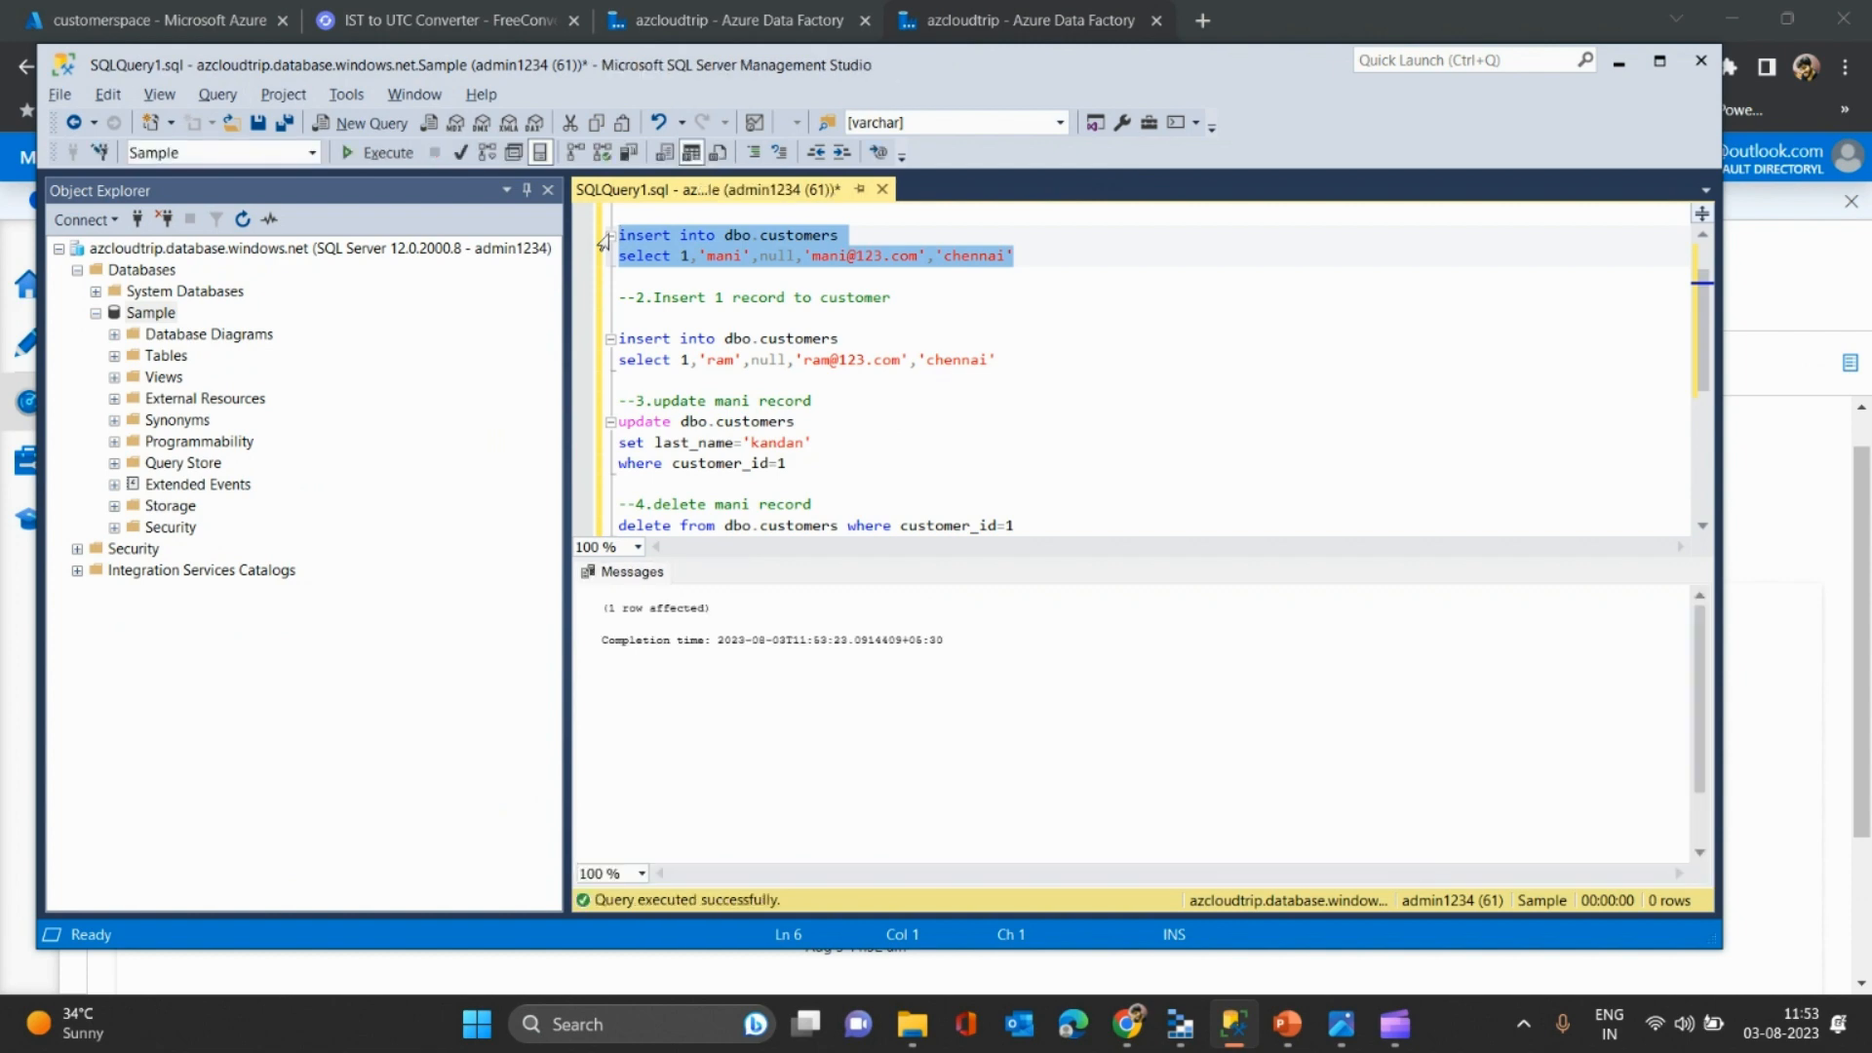
key("alt+Tab")
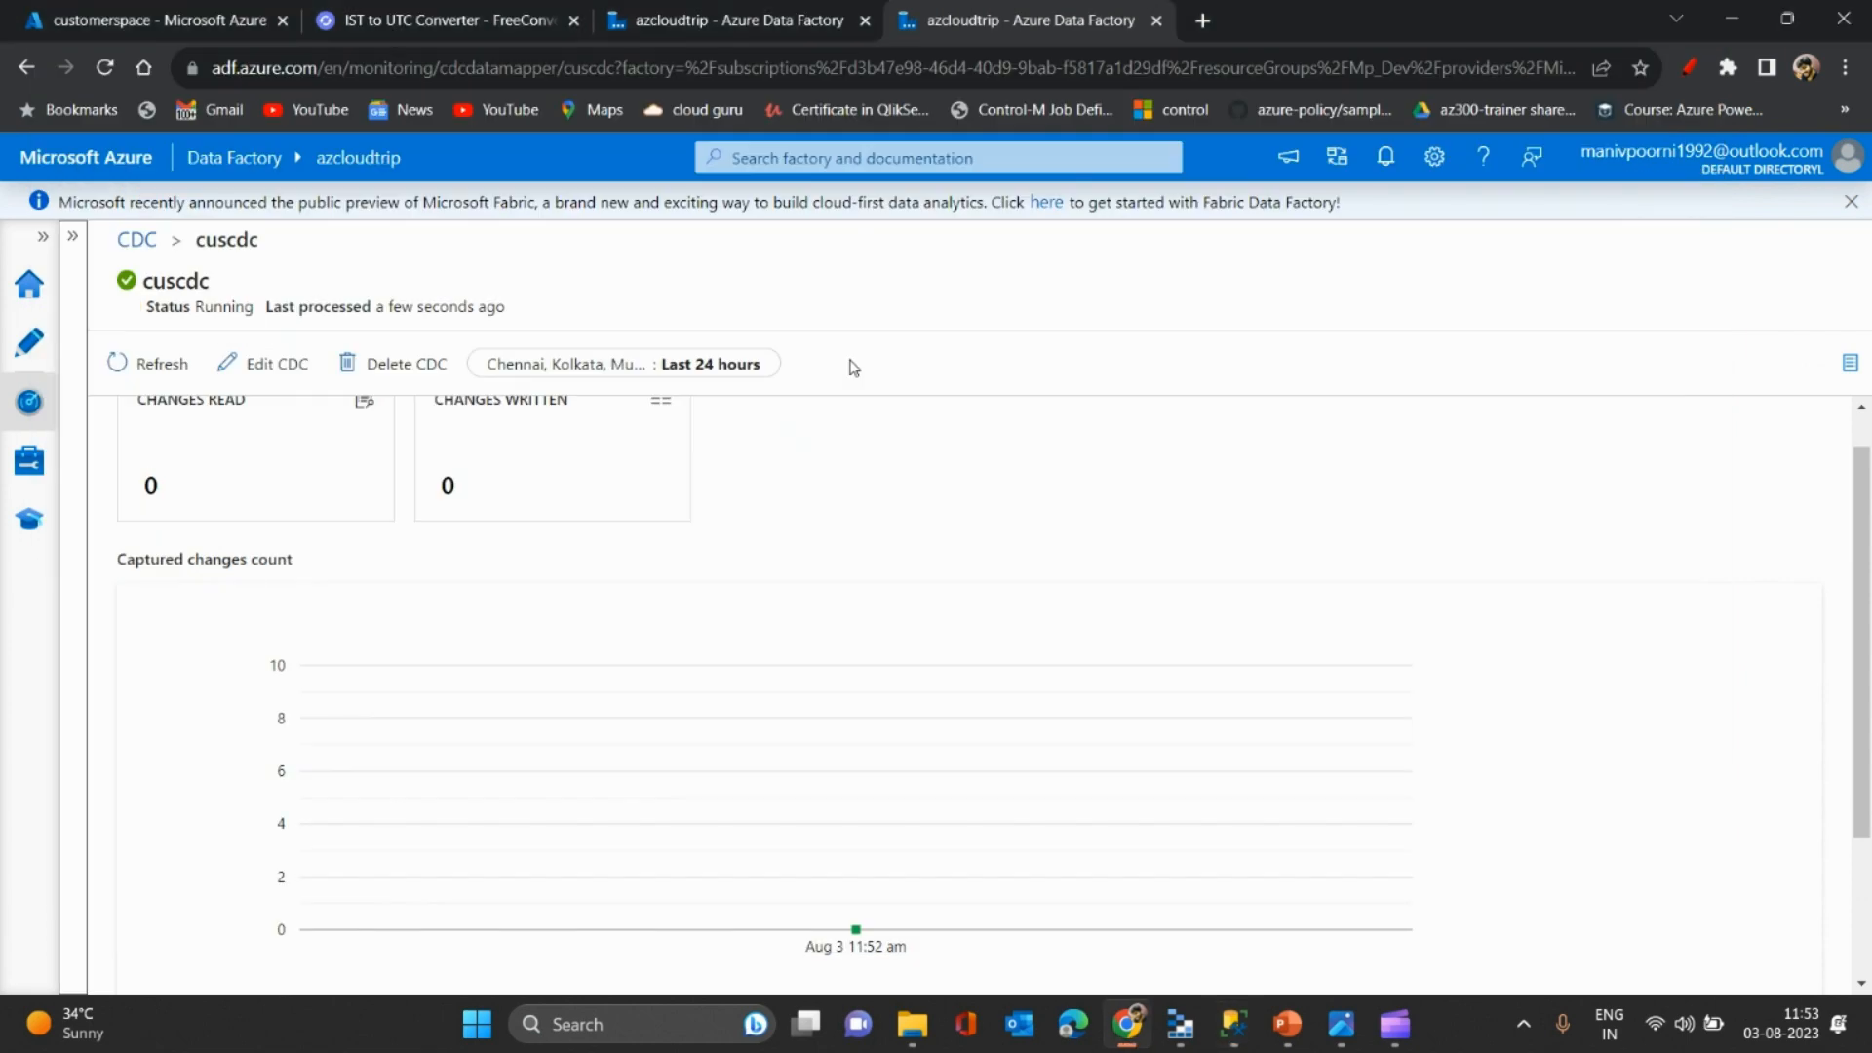
left_click(143, 371)
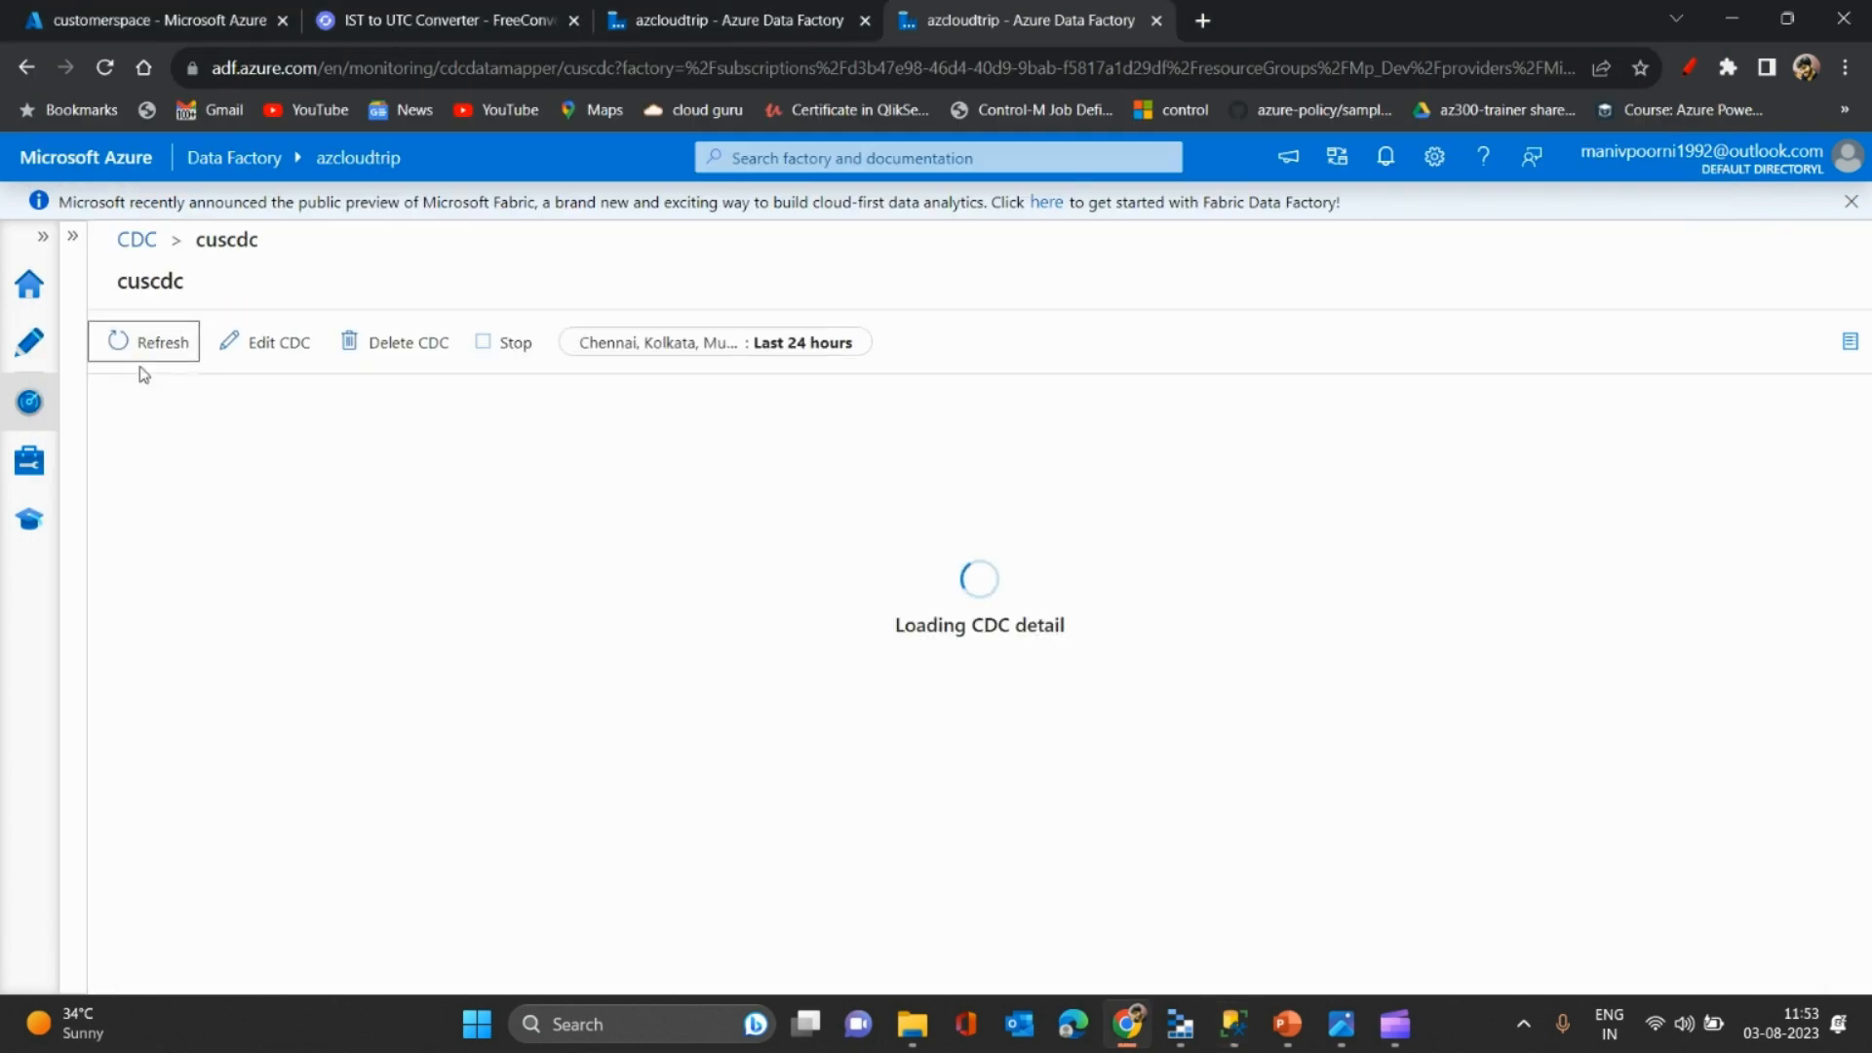
left_click(104, 8)
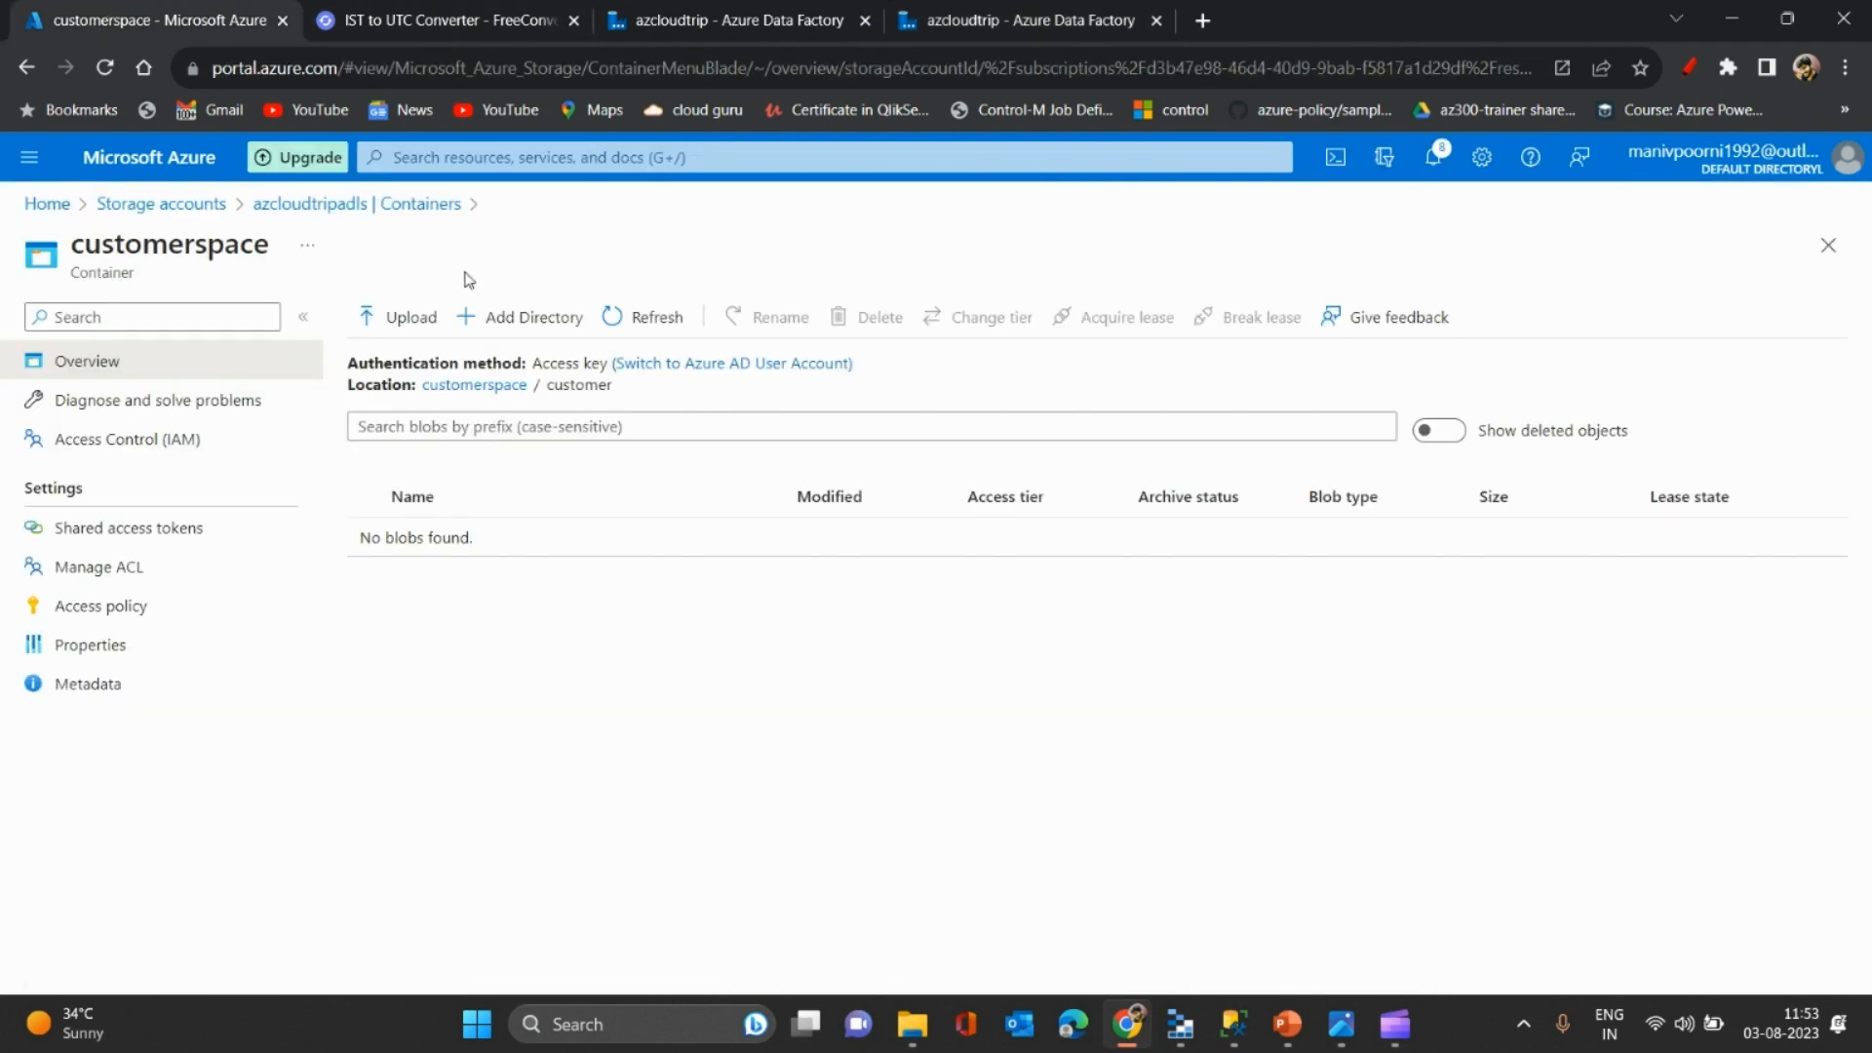
left_click(618, 319)
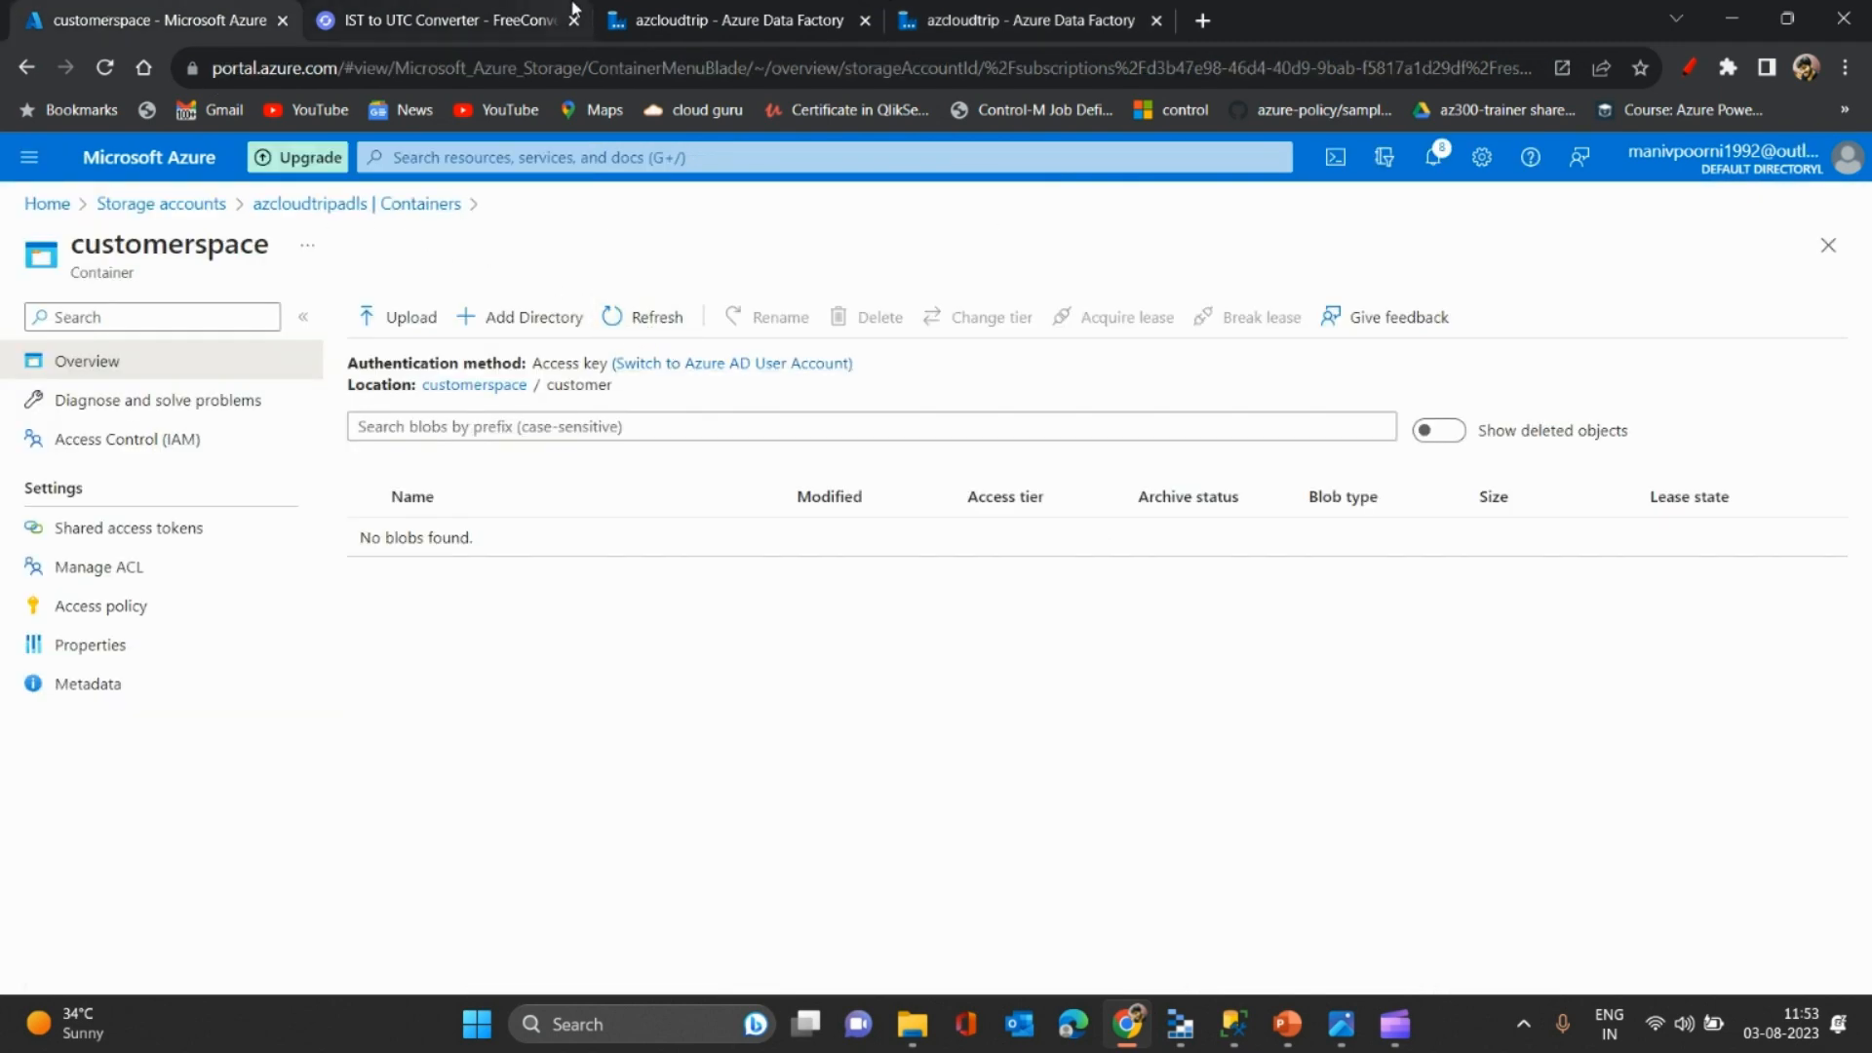
left_click(693, 15)
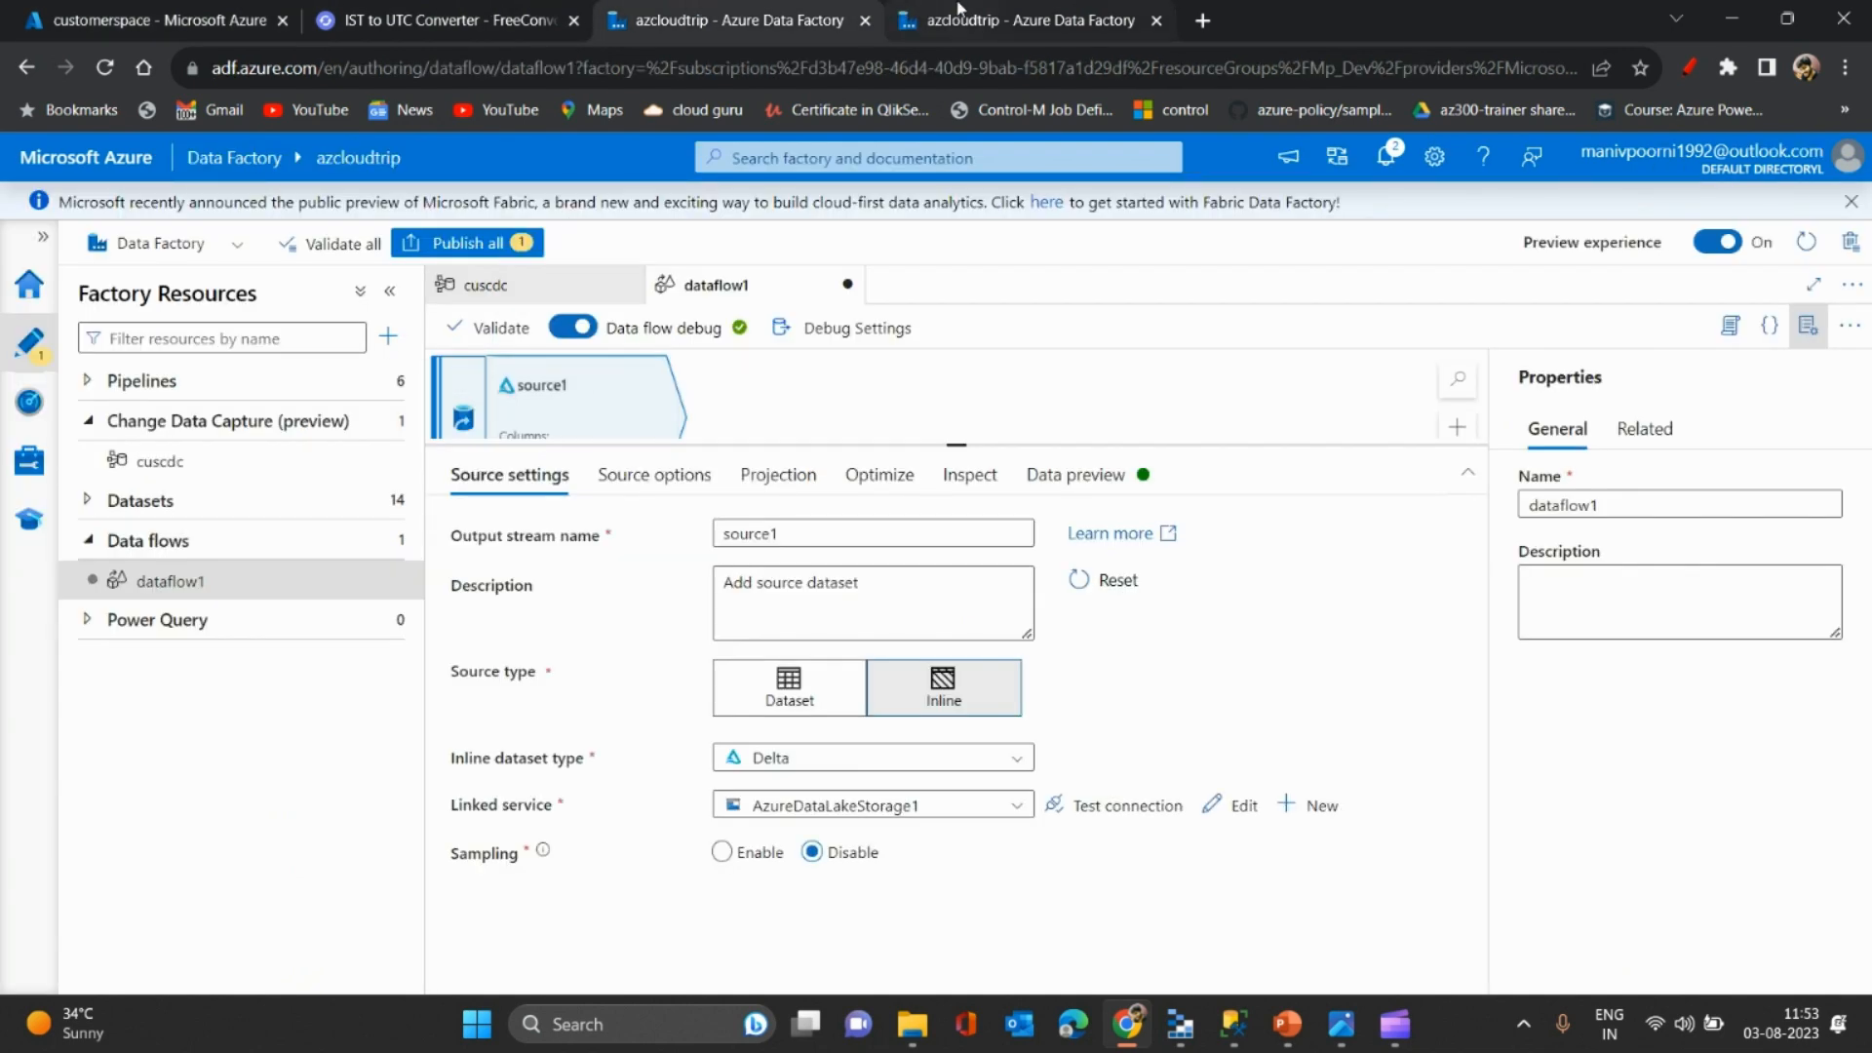
left_click(1019, 20)
left_click(132, 356)
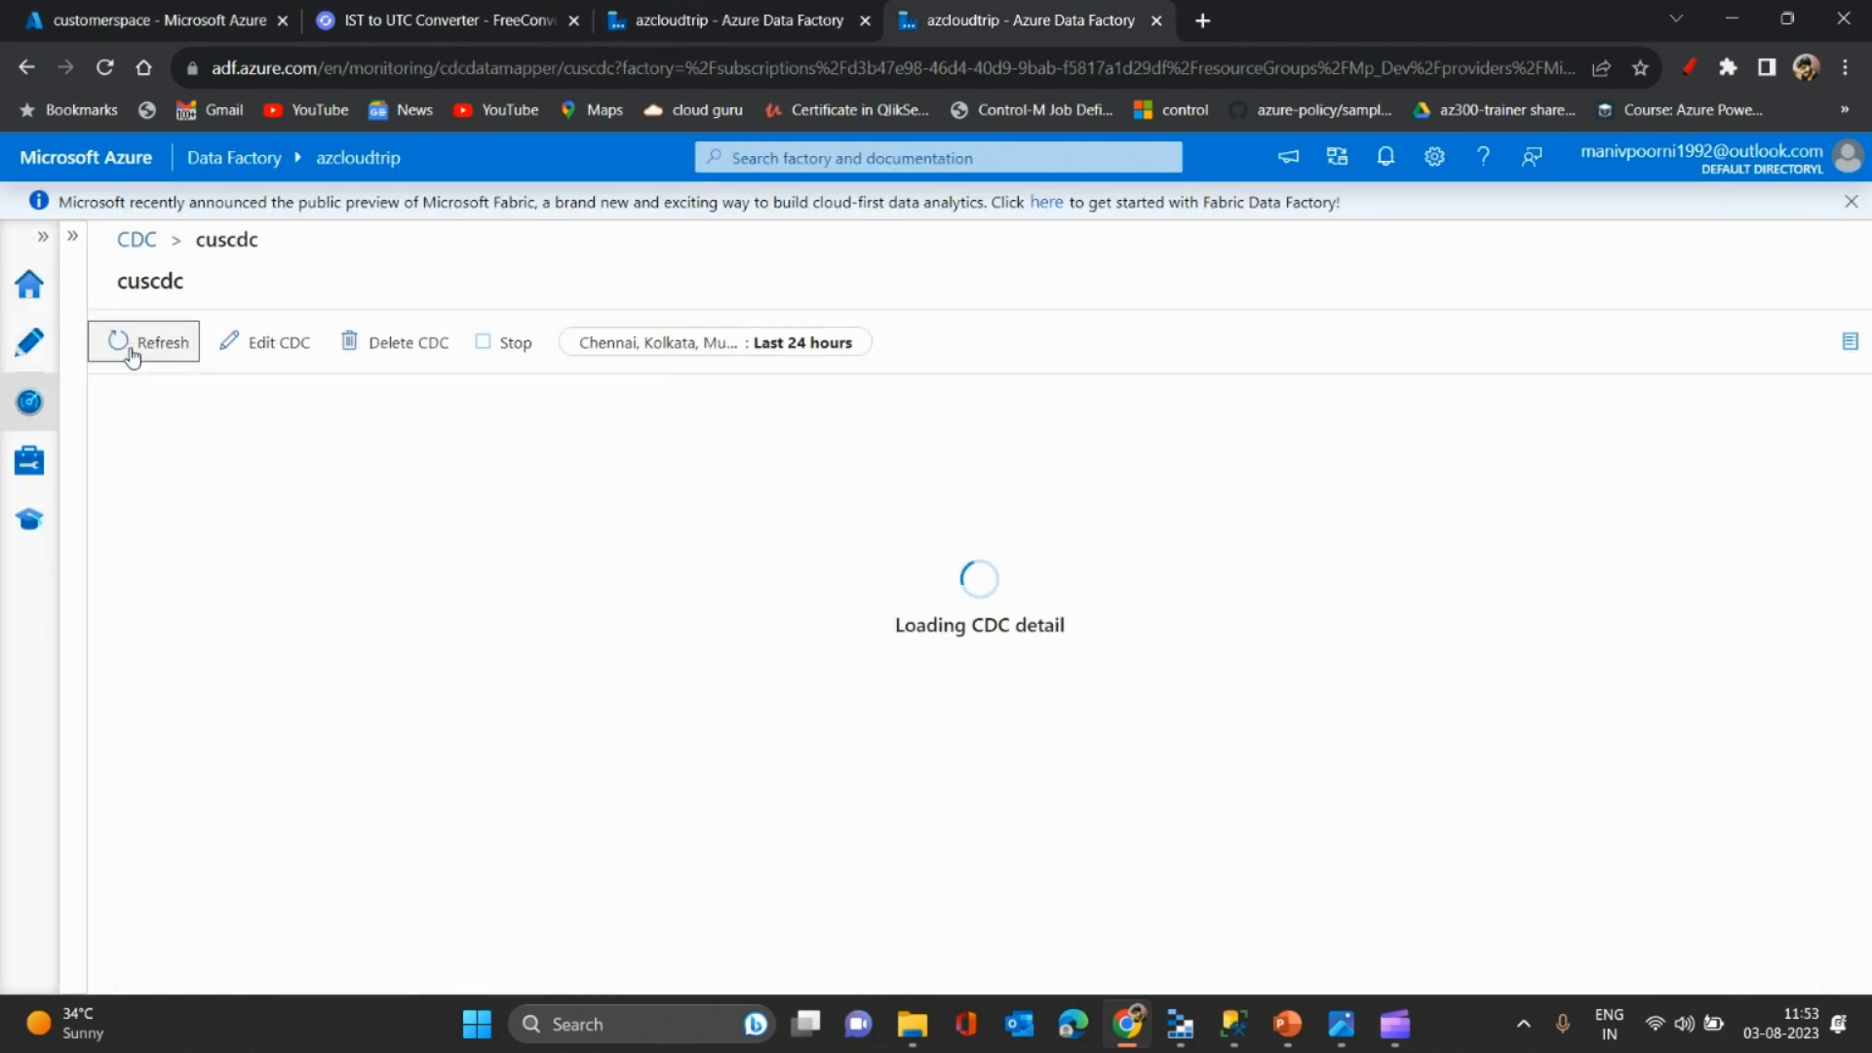
left_click(133, 357)
left_click(133, 357)
left_click(132, 357)
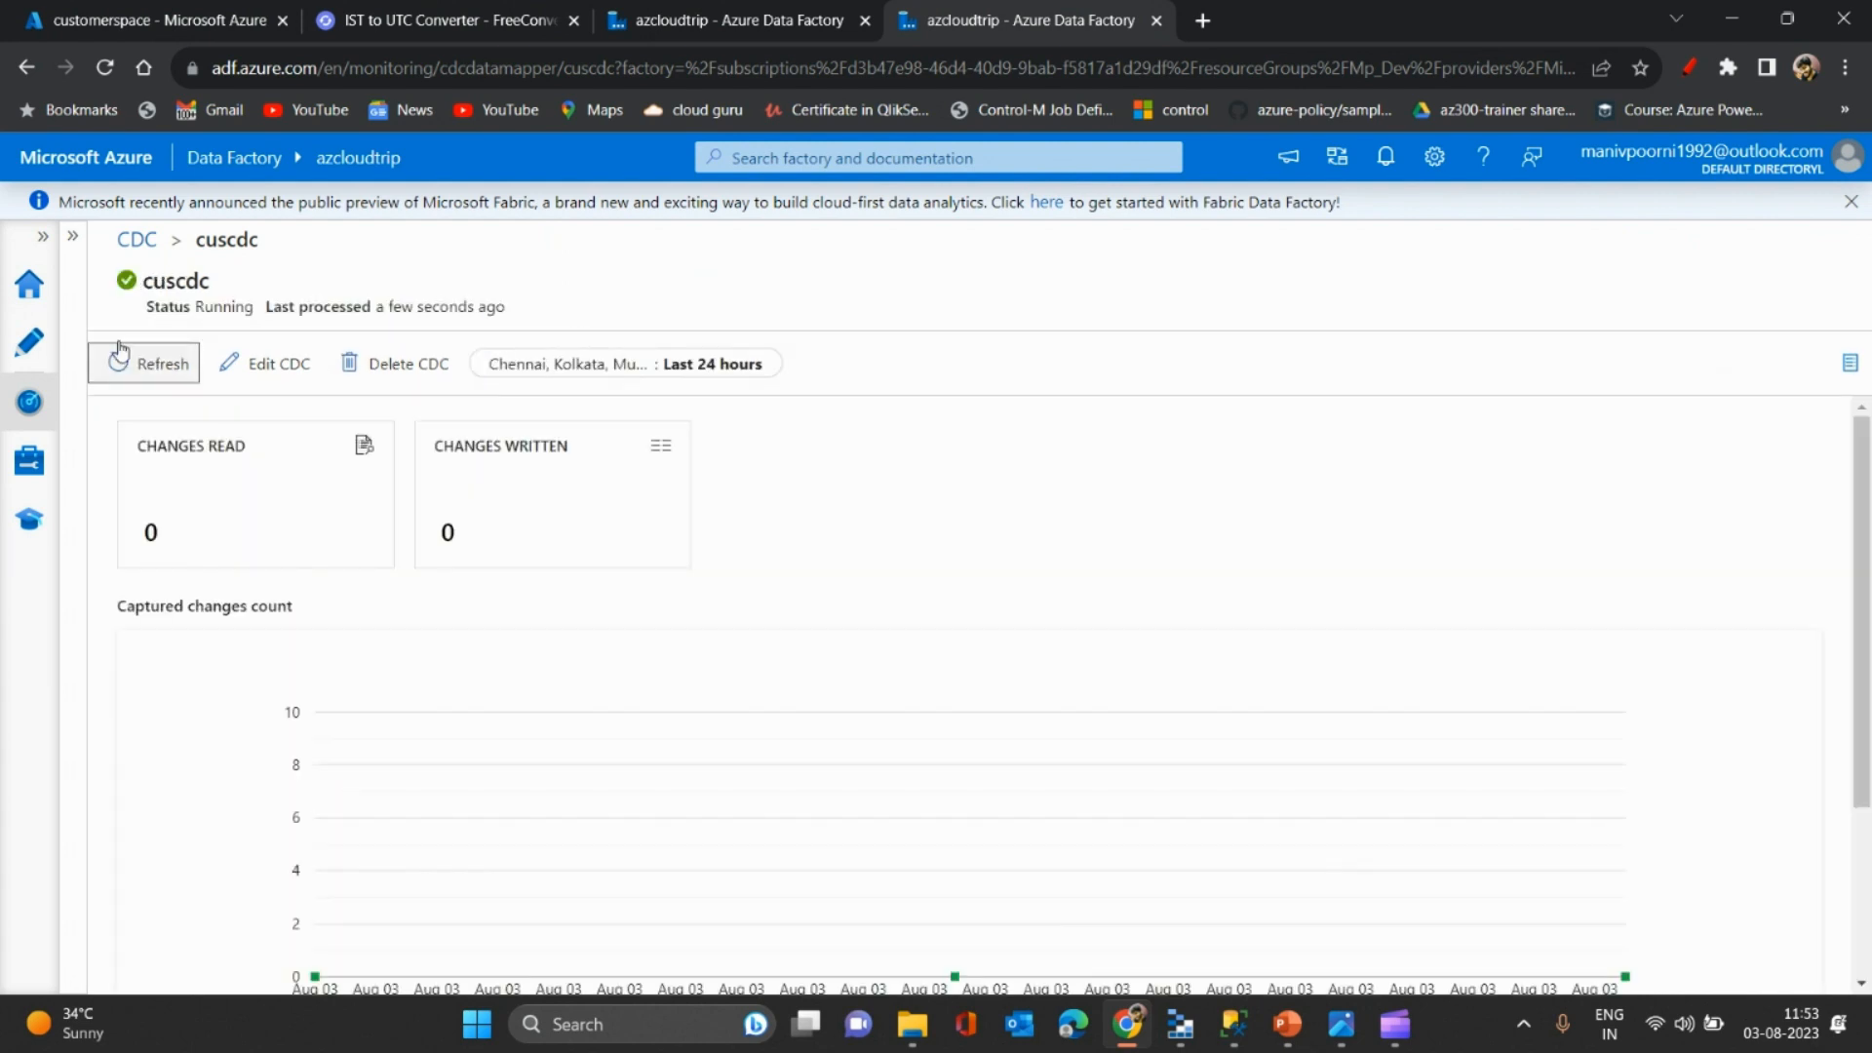
left_click(122, 357)
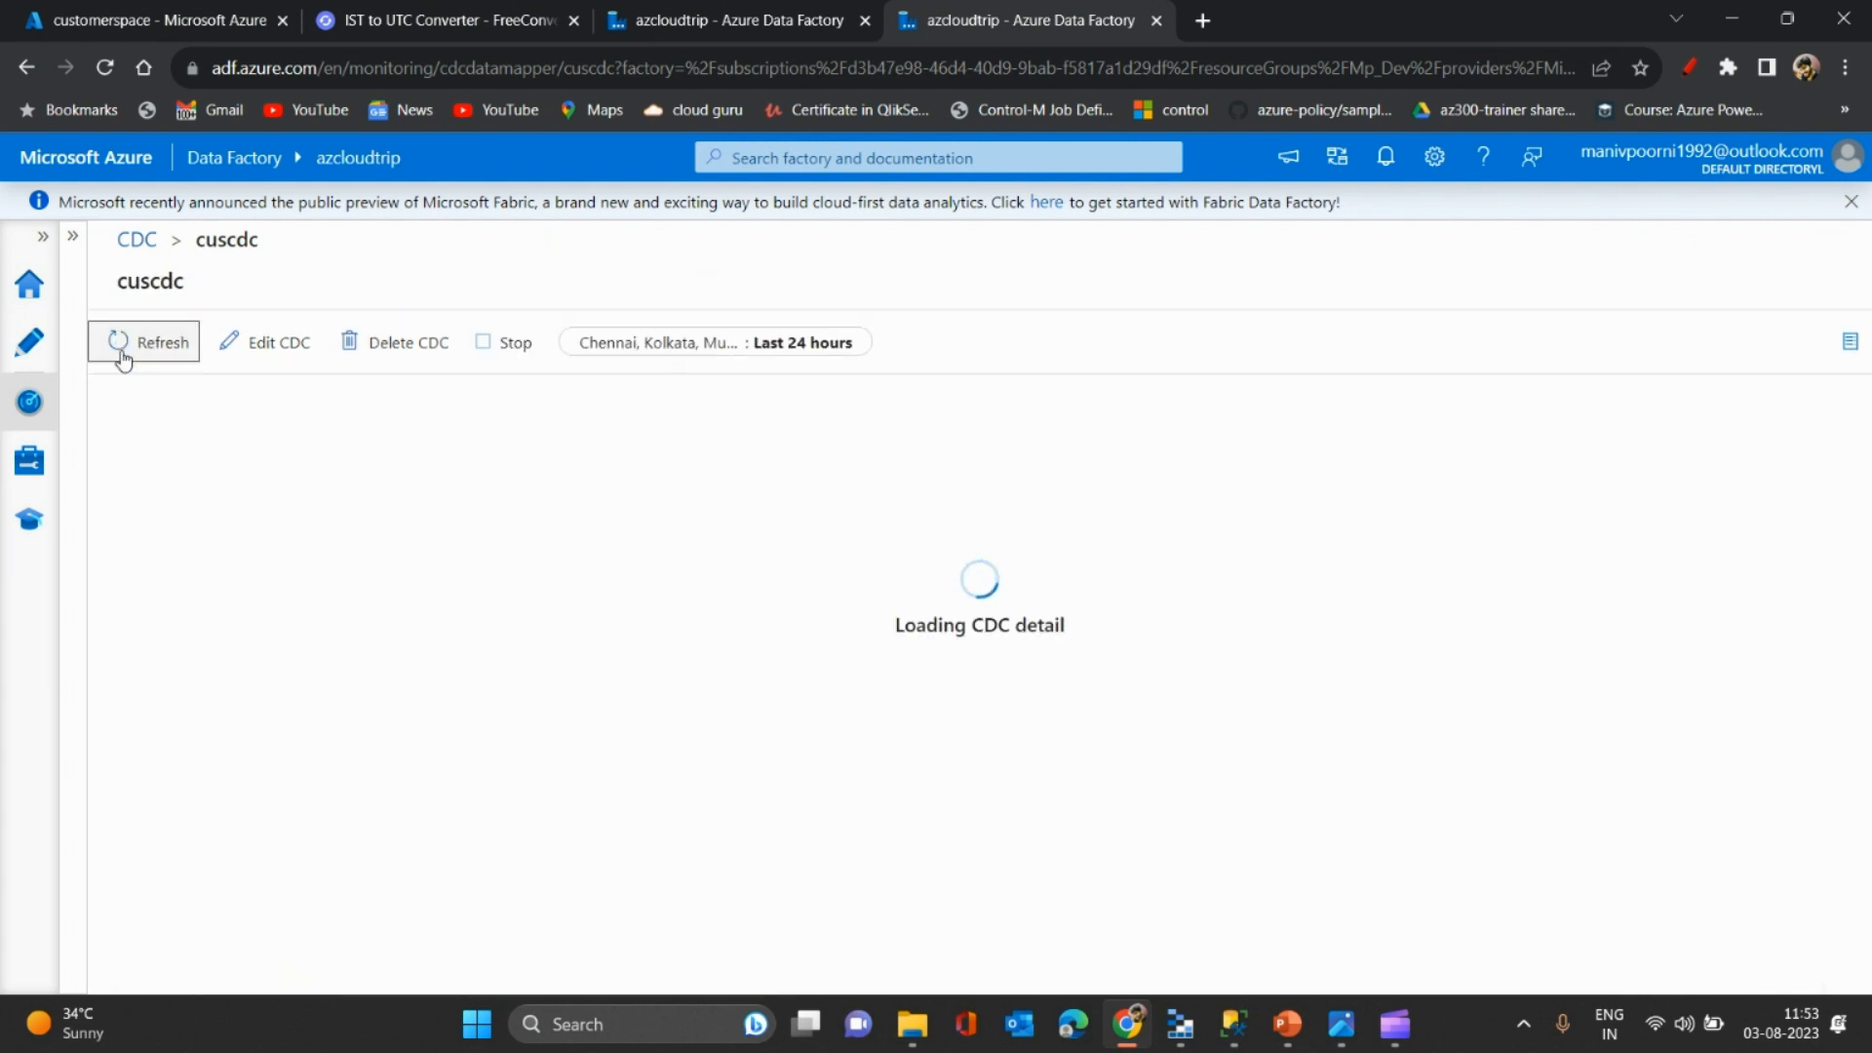
left_click(121, 361)
left_click(121, 360)
left_click(121, 361)
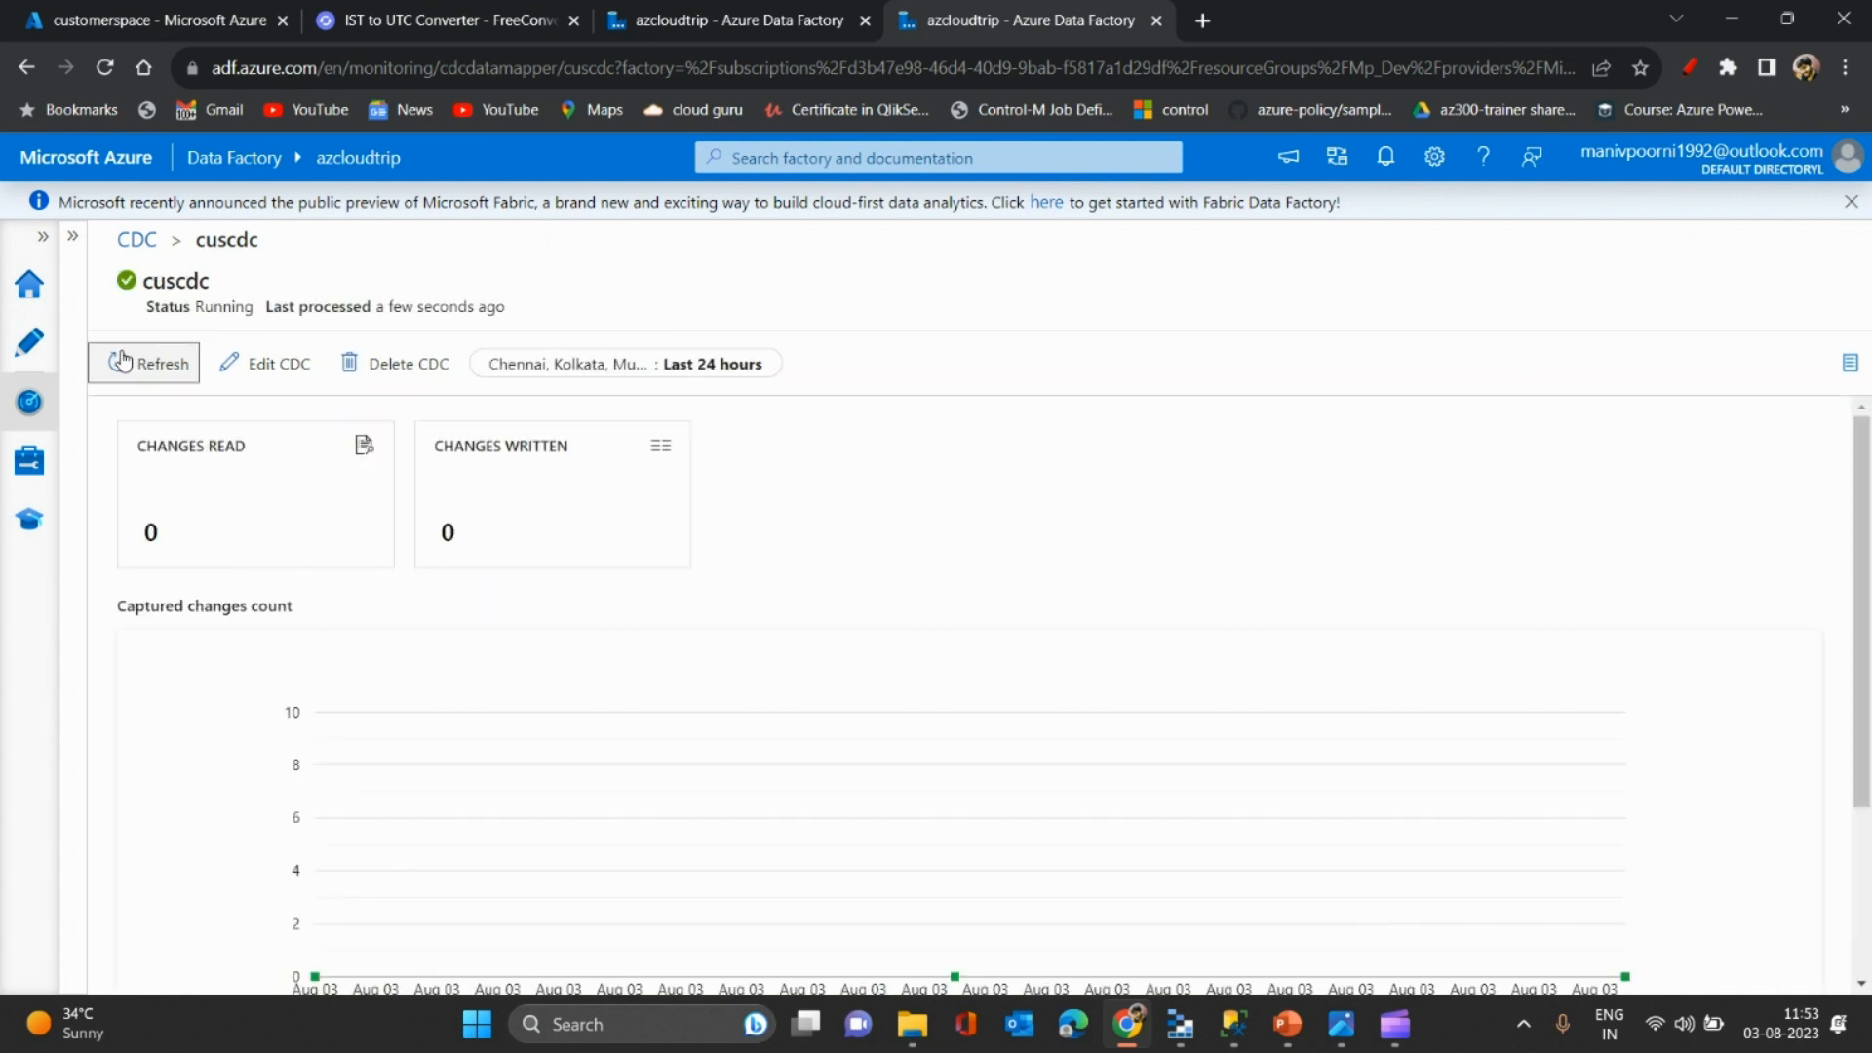
left_click(120, 361)
left_click(121, 361)
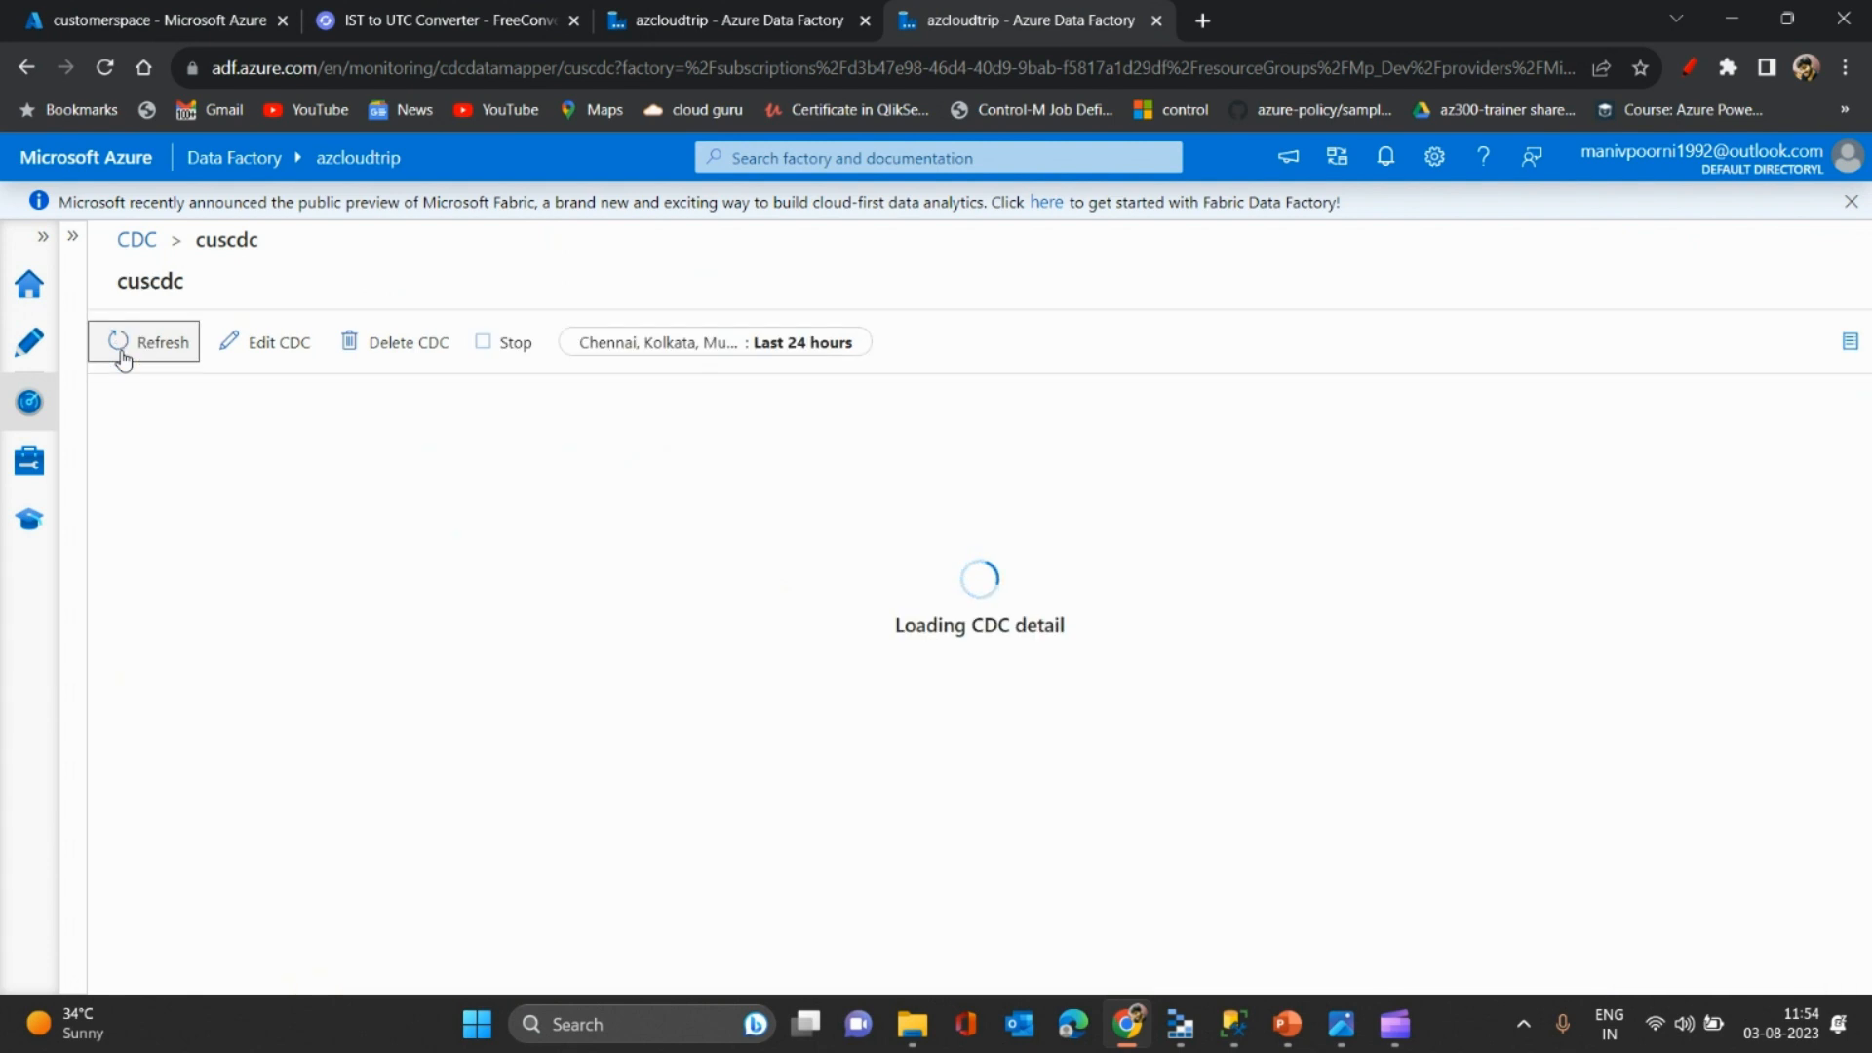
left_click(121, 361)
left_click(121, 361)
left_click(121, 361)
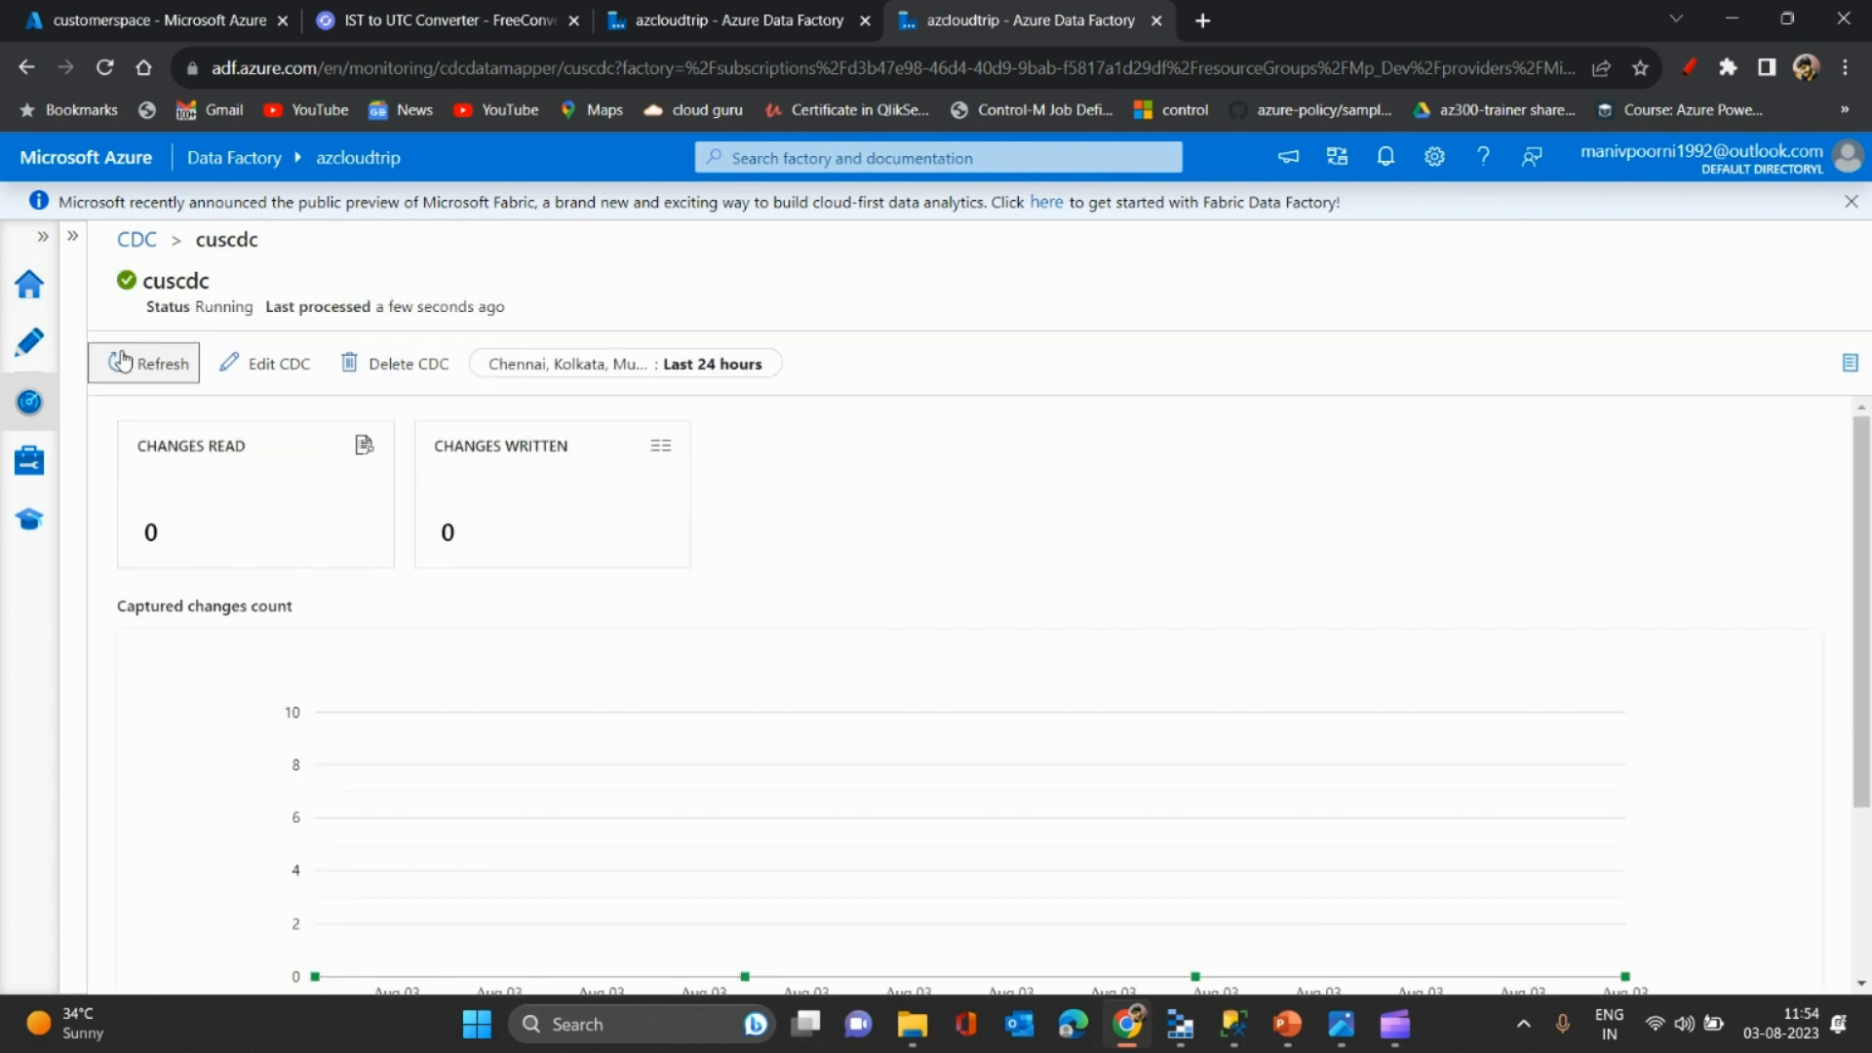
left_click(121, 361)
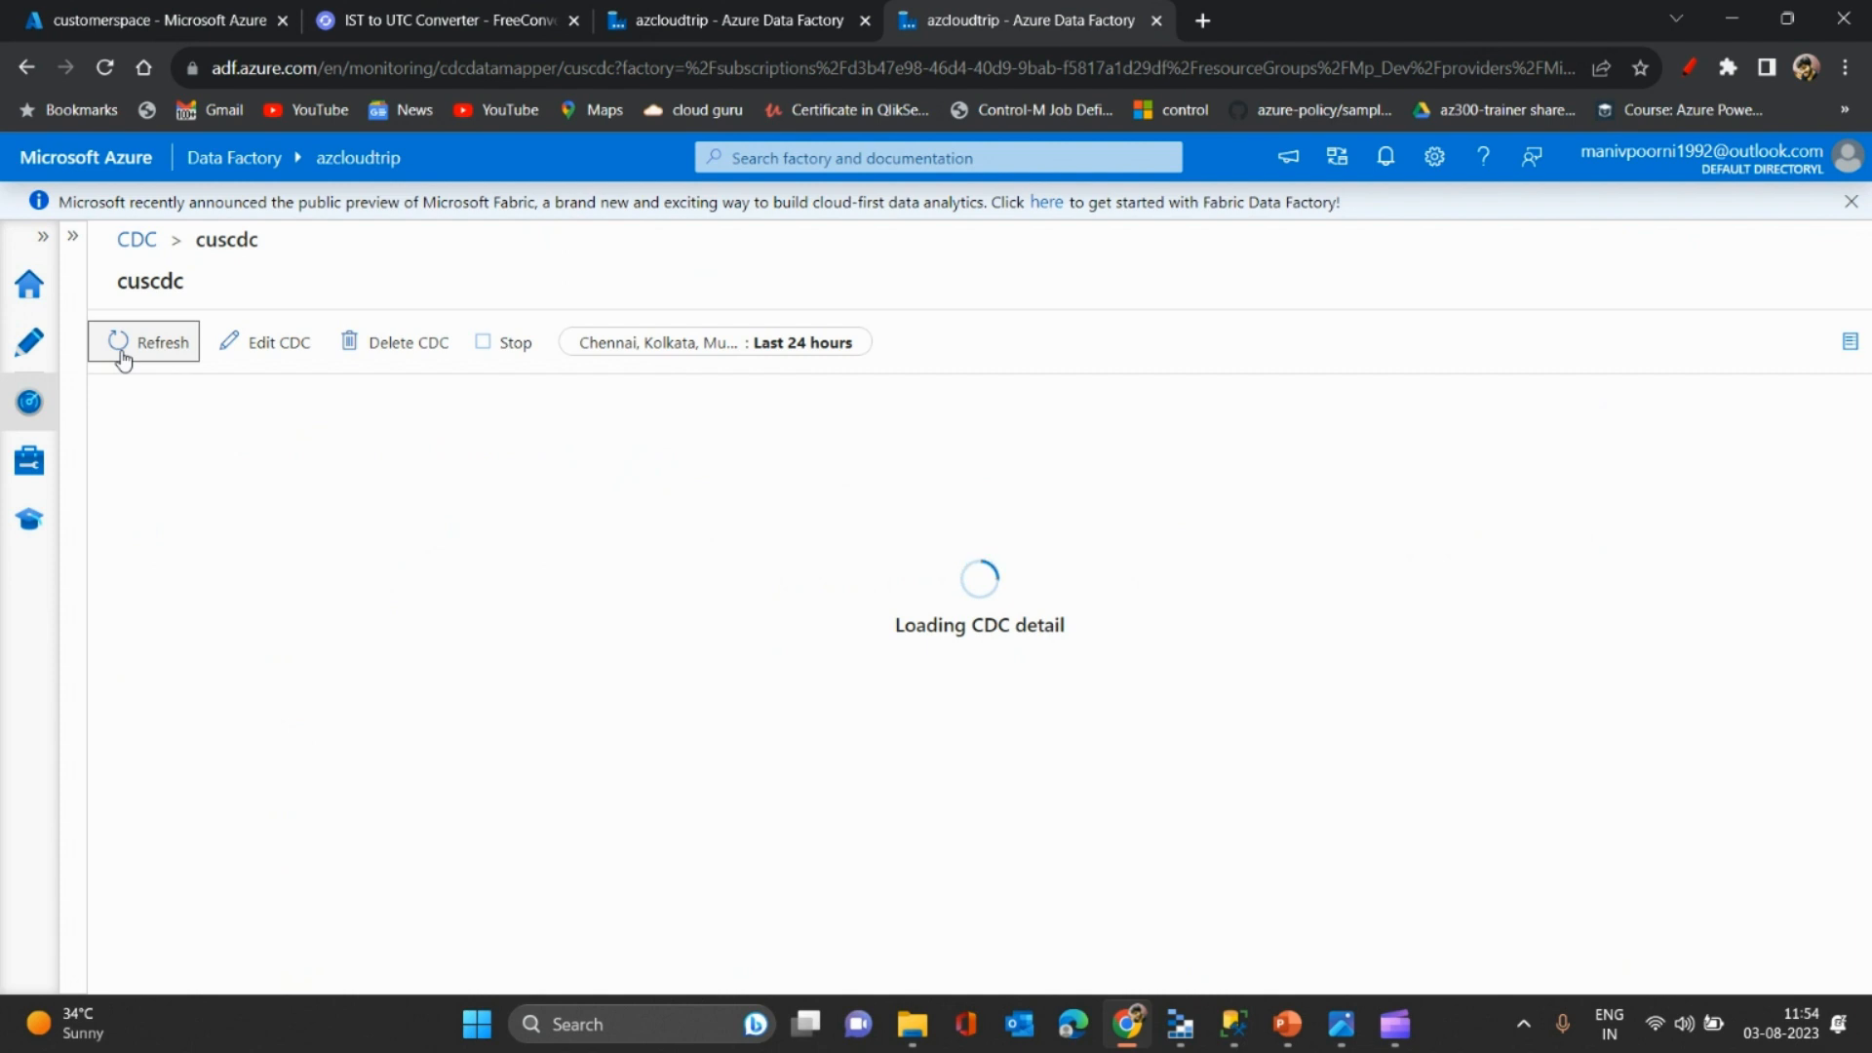
left_click(122, 362)
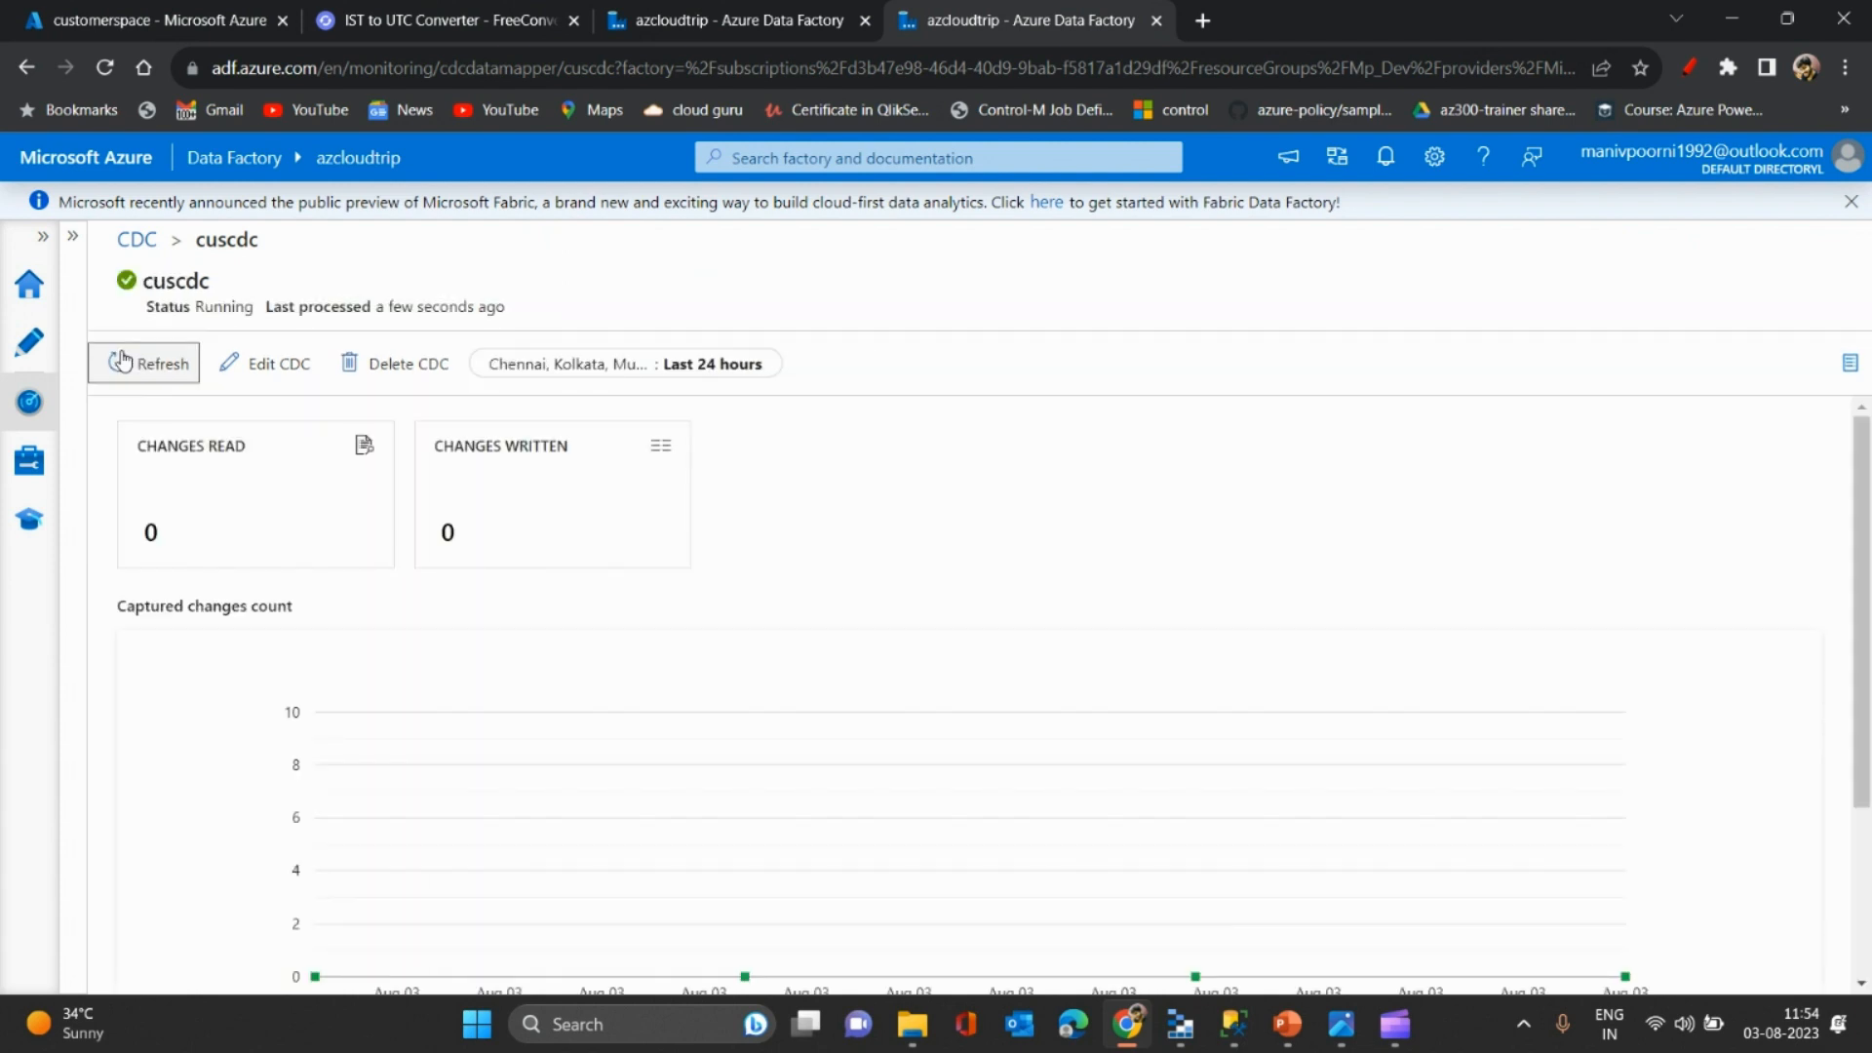
left_click(122, 362)
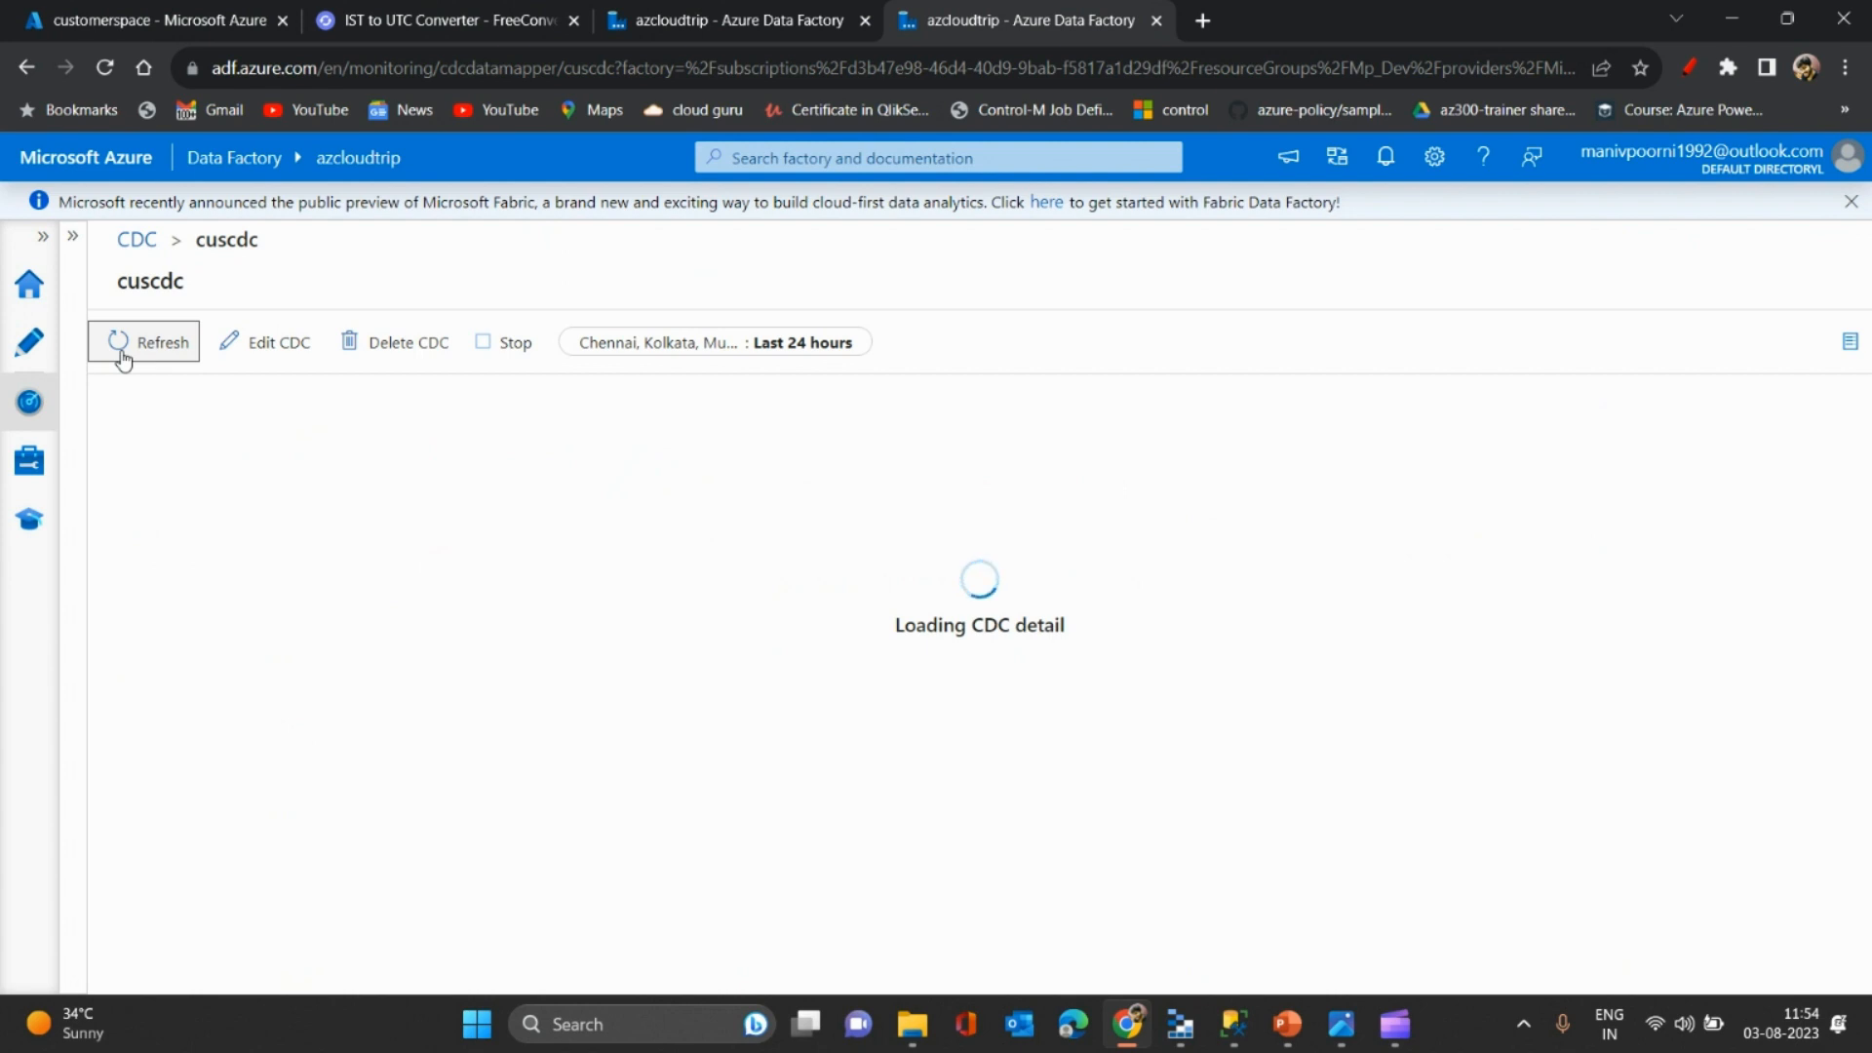
left_click(122, 361)
left_click_drag(1866, 565, 1865, 611)
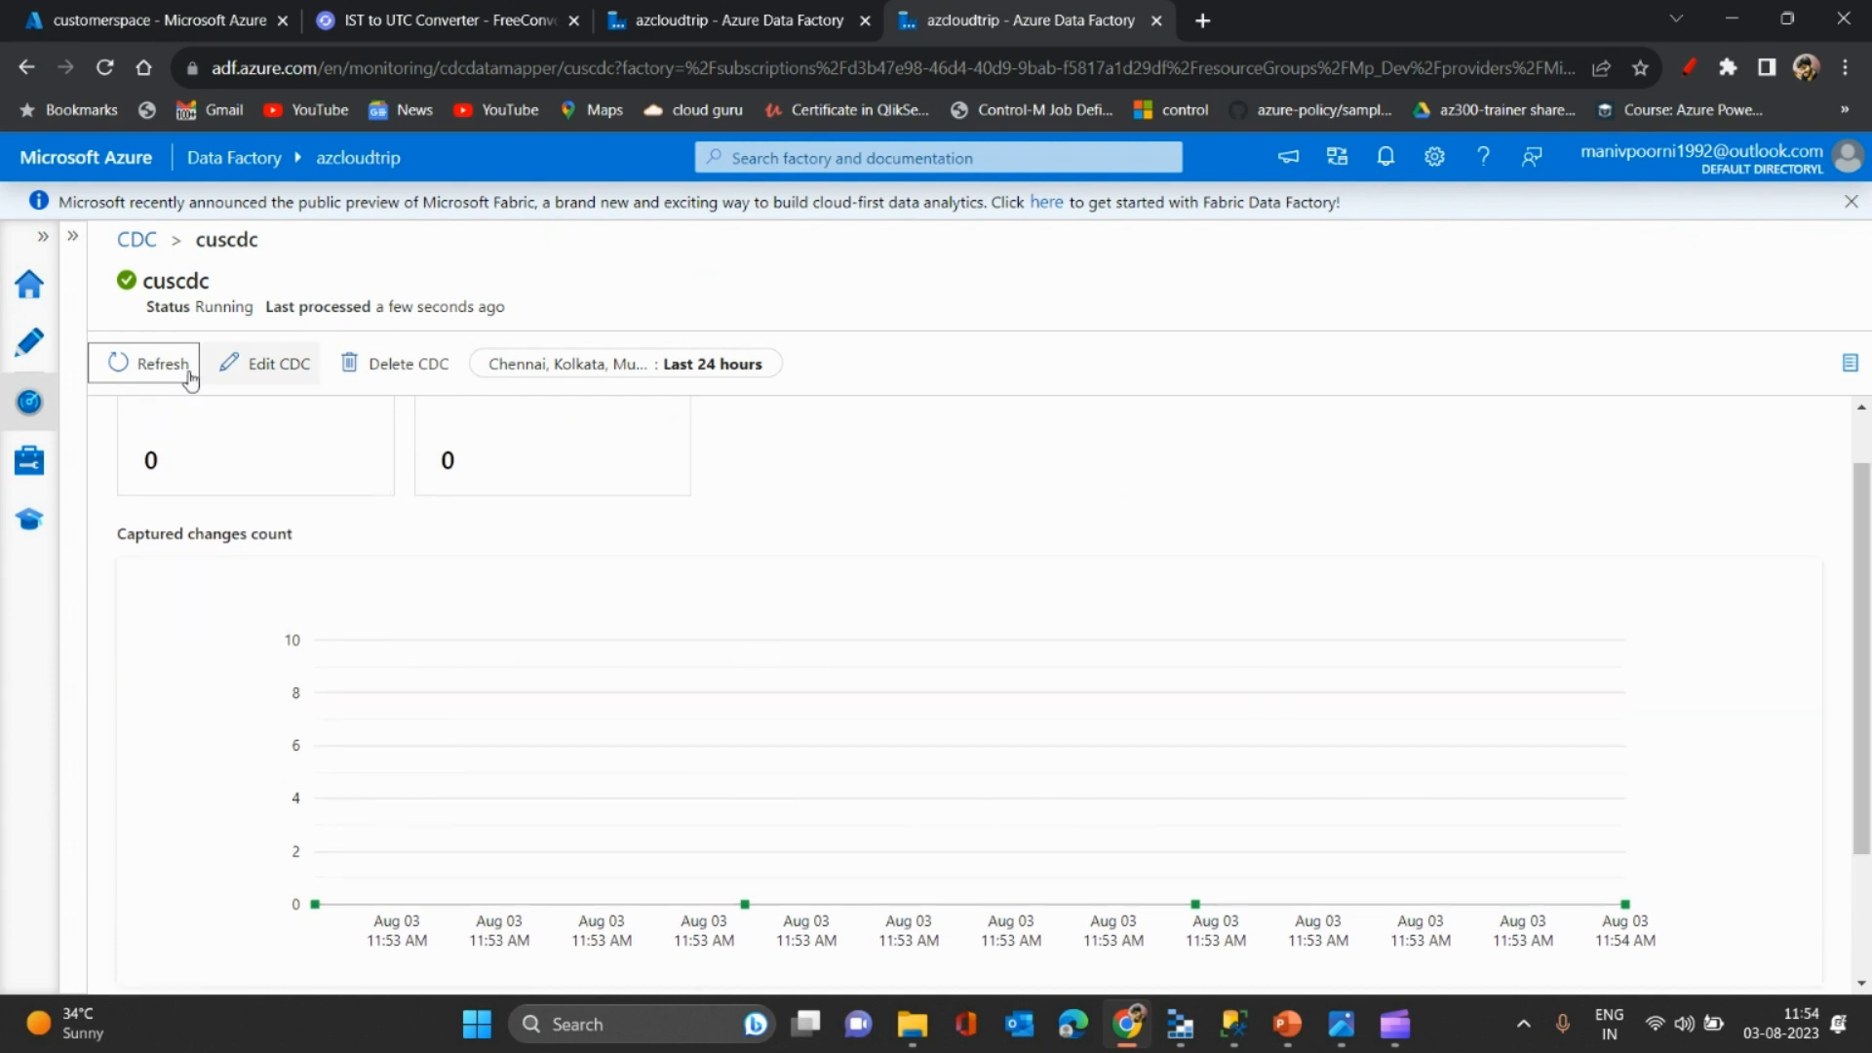
left_click(150, 361)
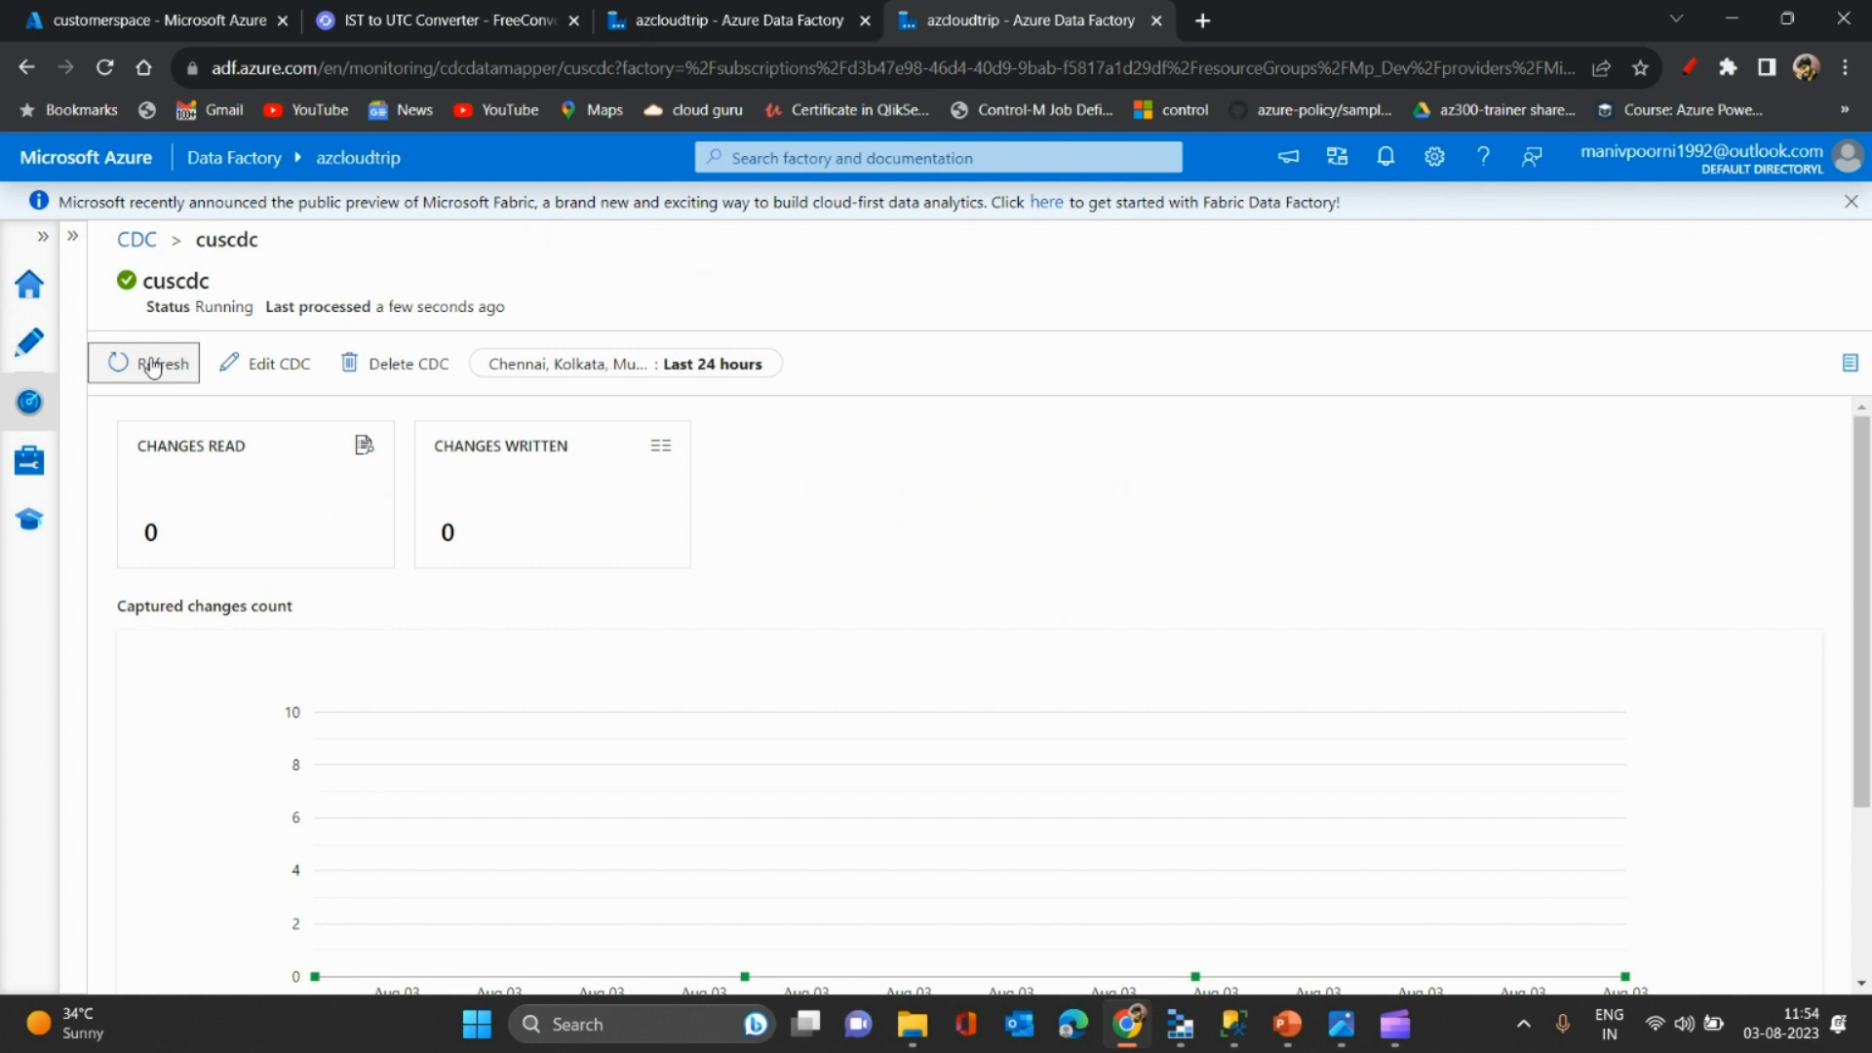
left_click(152, 365)
left_click_drag(1862, 790, 1867, 831)
left_click(151, 366)
left_click(146, 370)
left_click(125, 365)
left_click(125, 365)
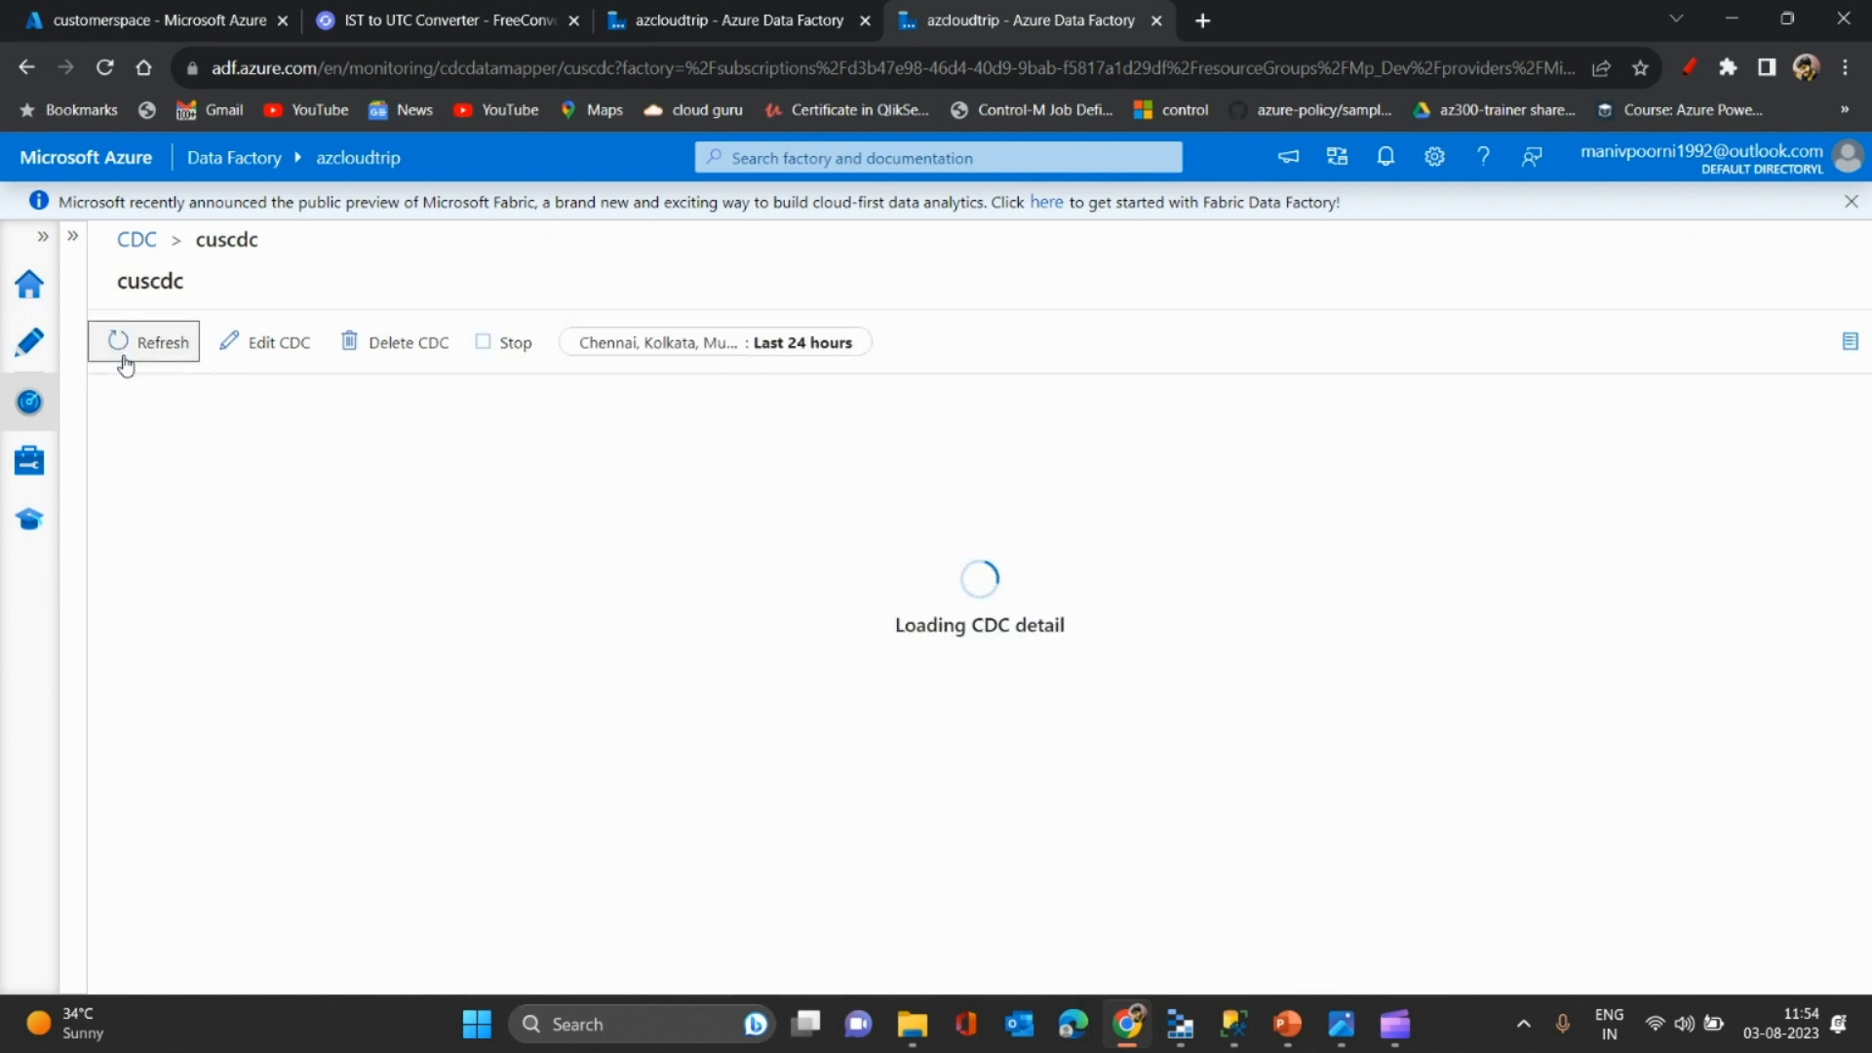
left_click(125, 364)
left_click(125, 365)
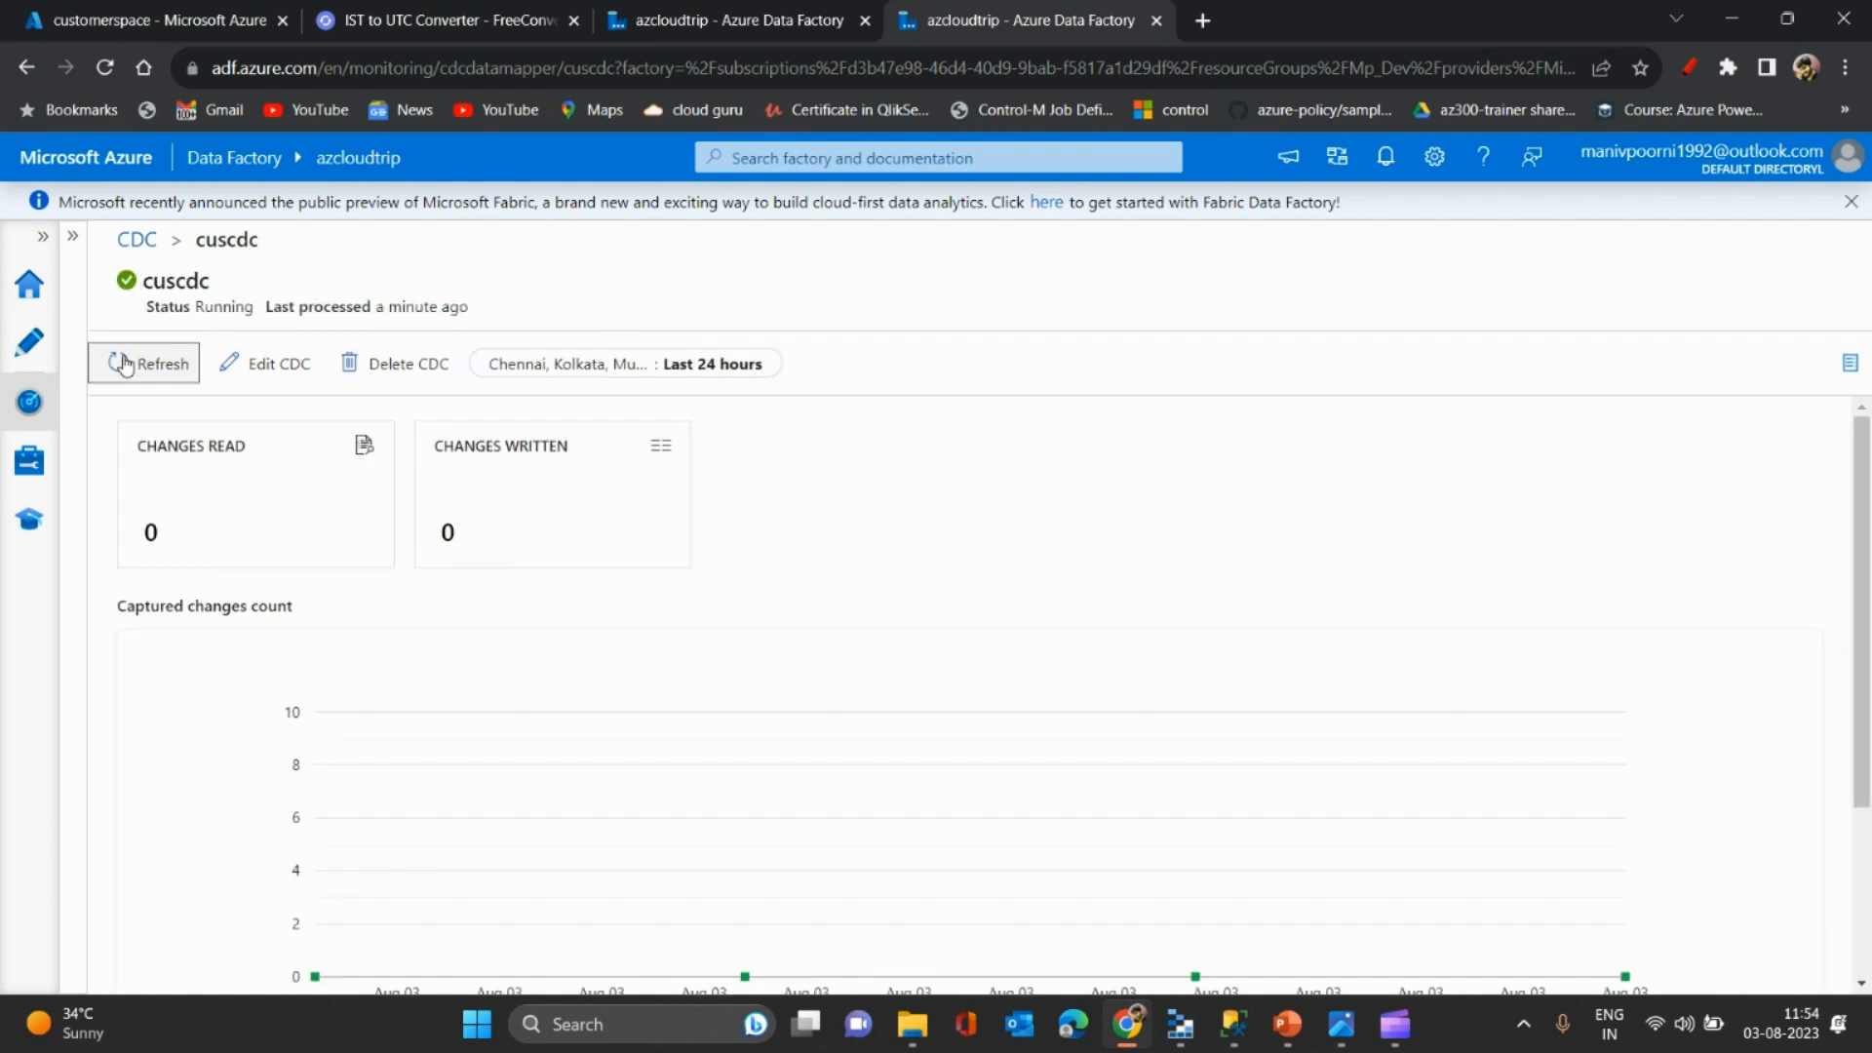
left_click(125, 363)
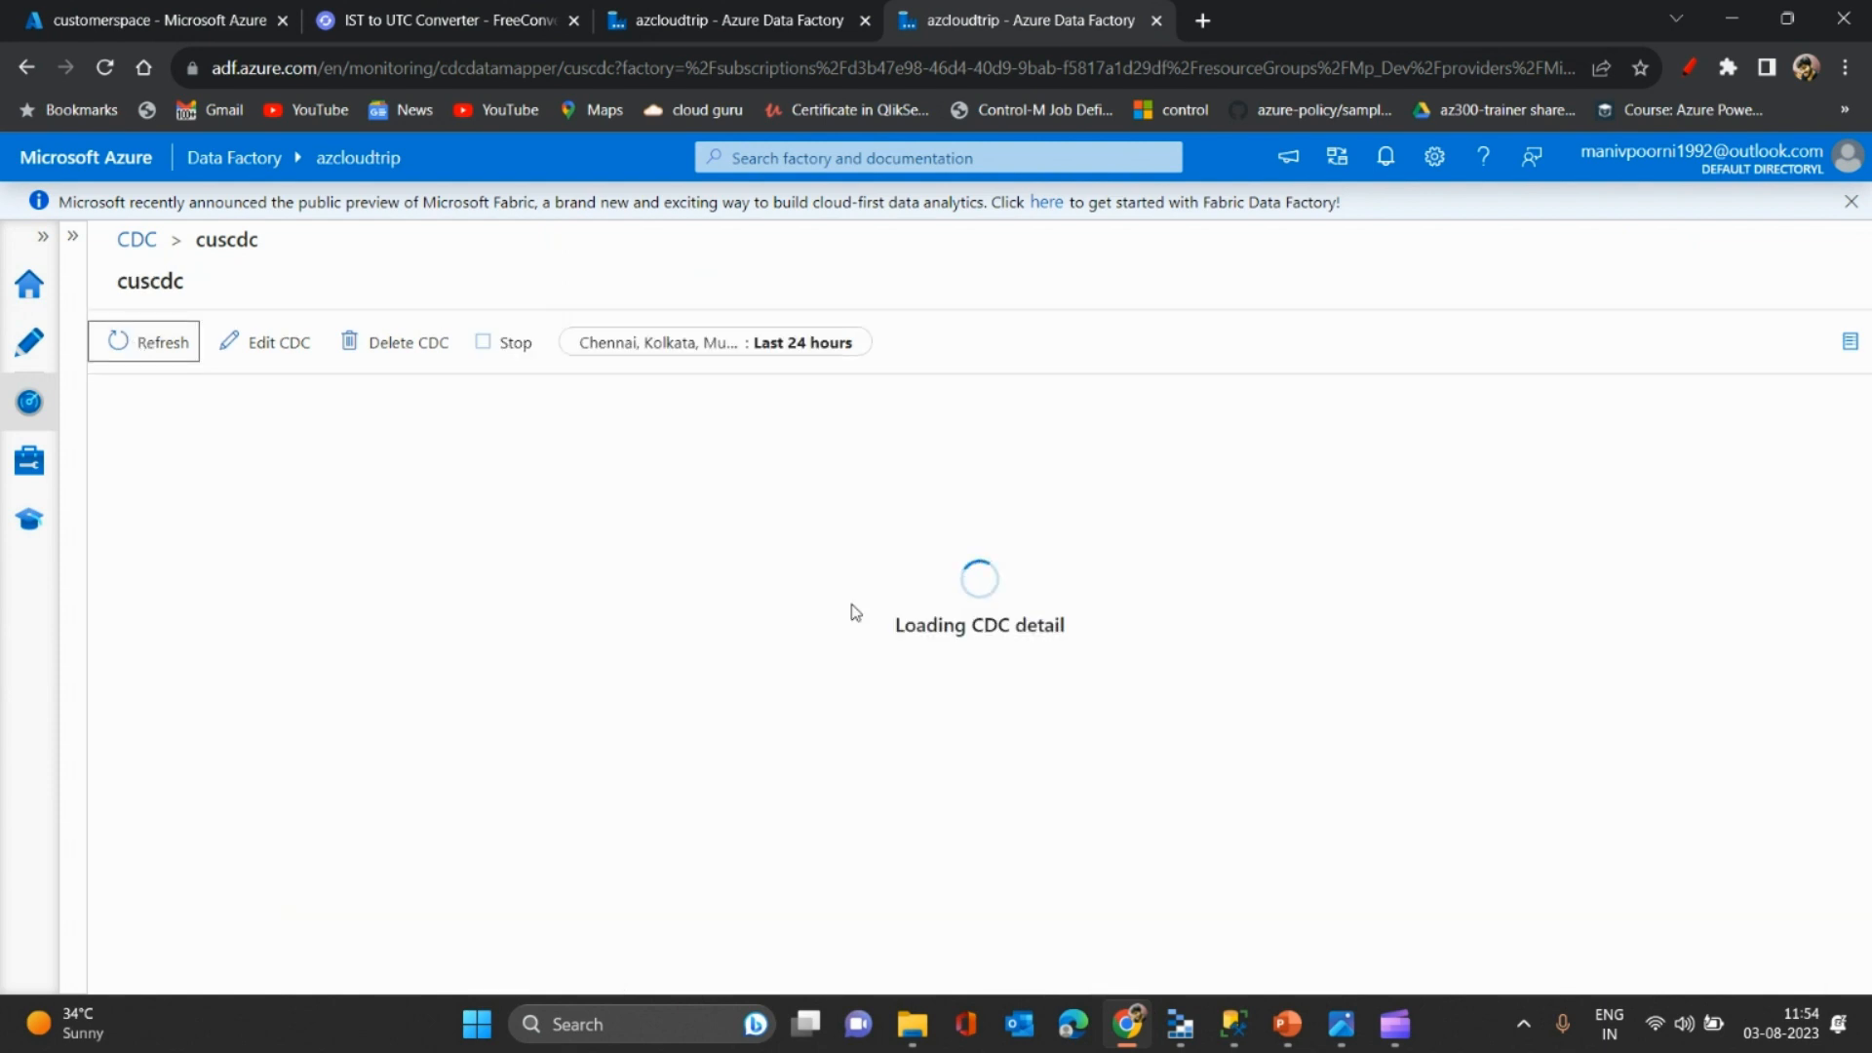
left_click_drag(1862, 482, 1849, 586)
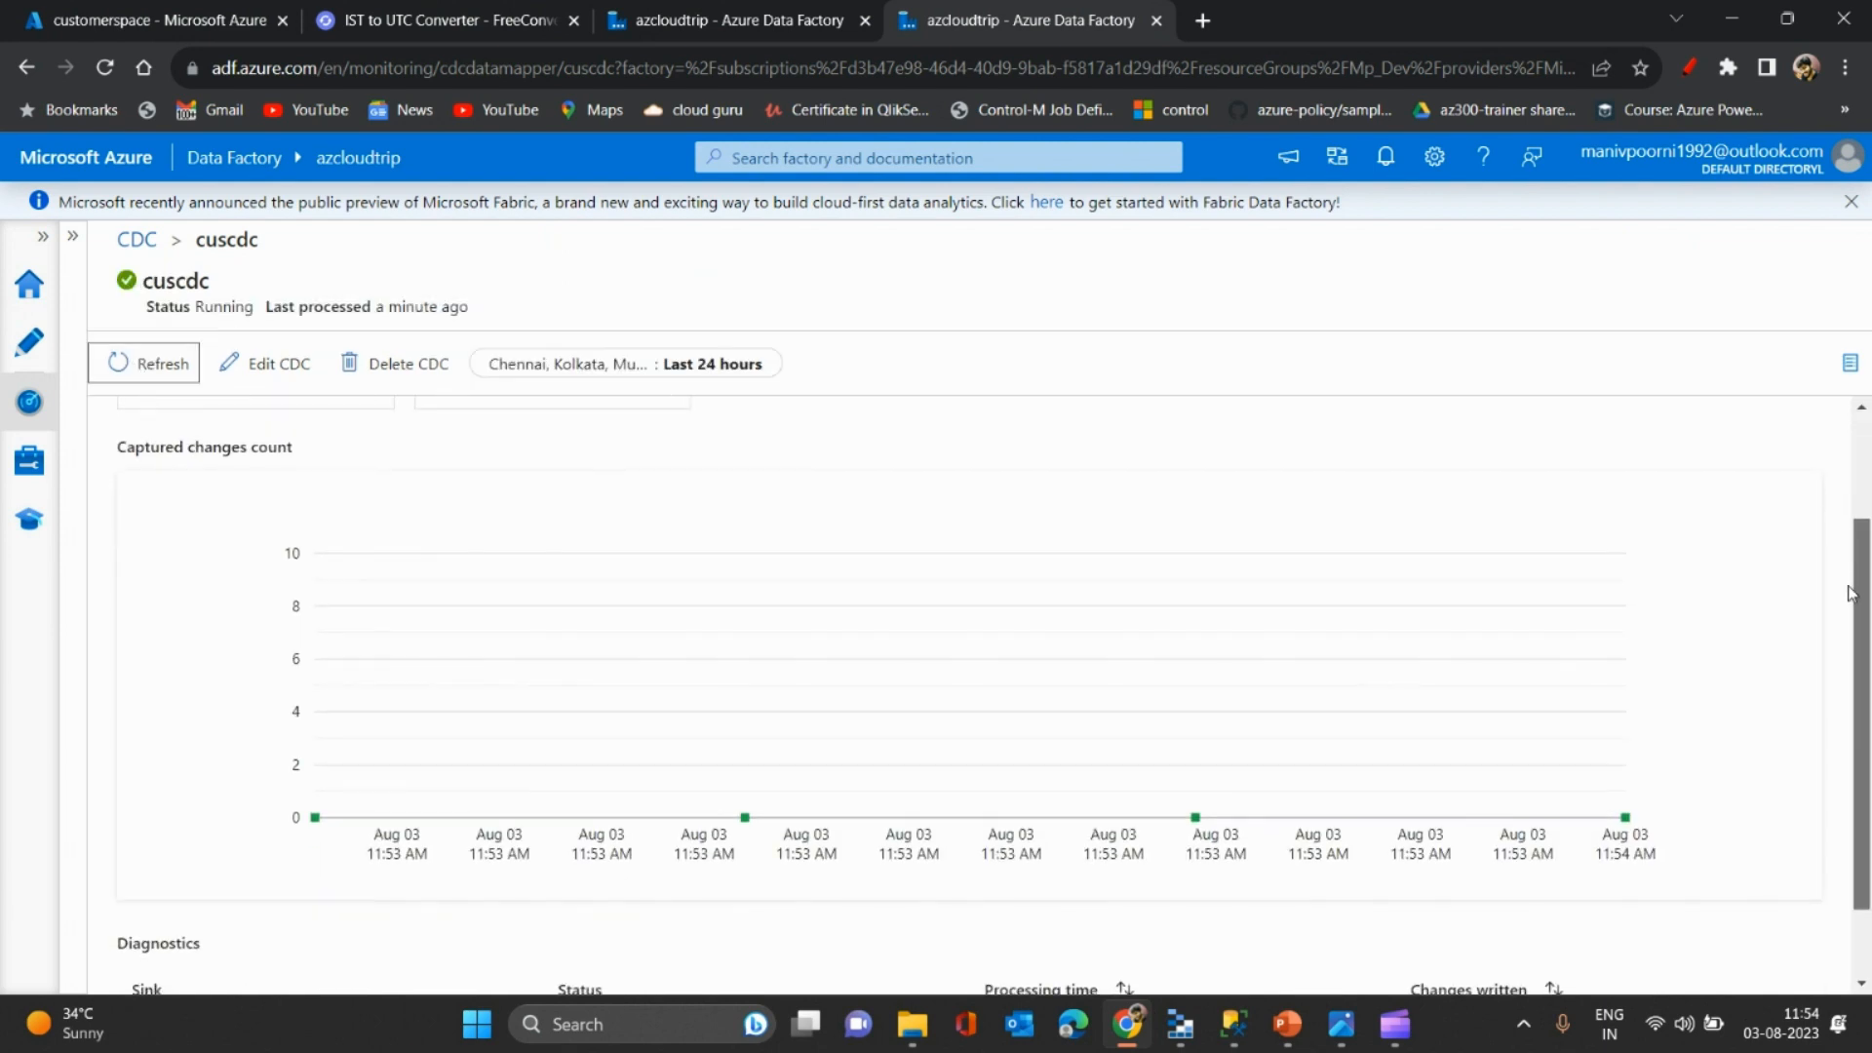
left_click(130, 363)
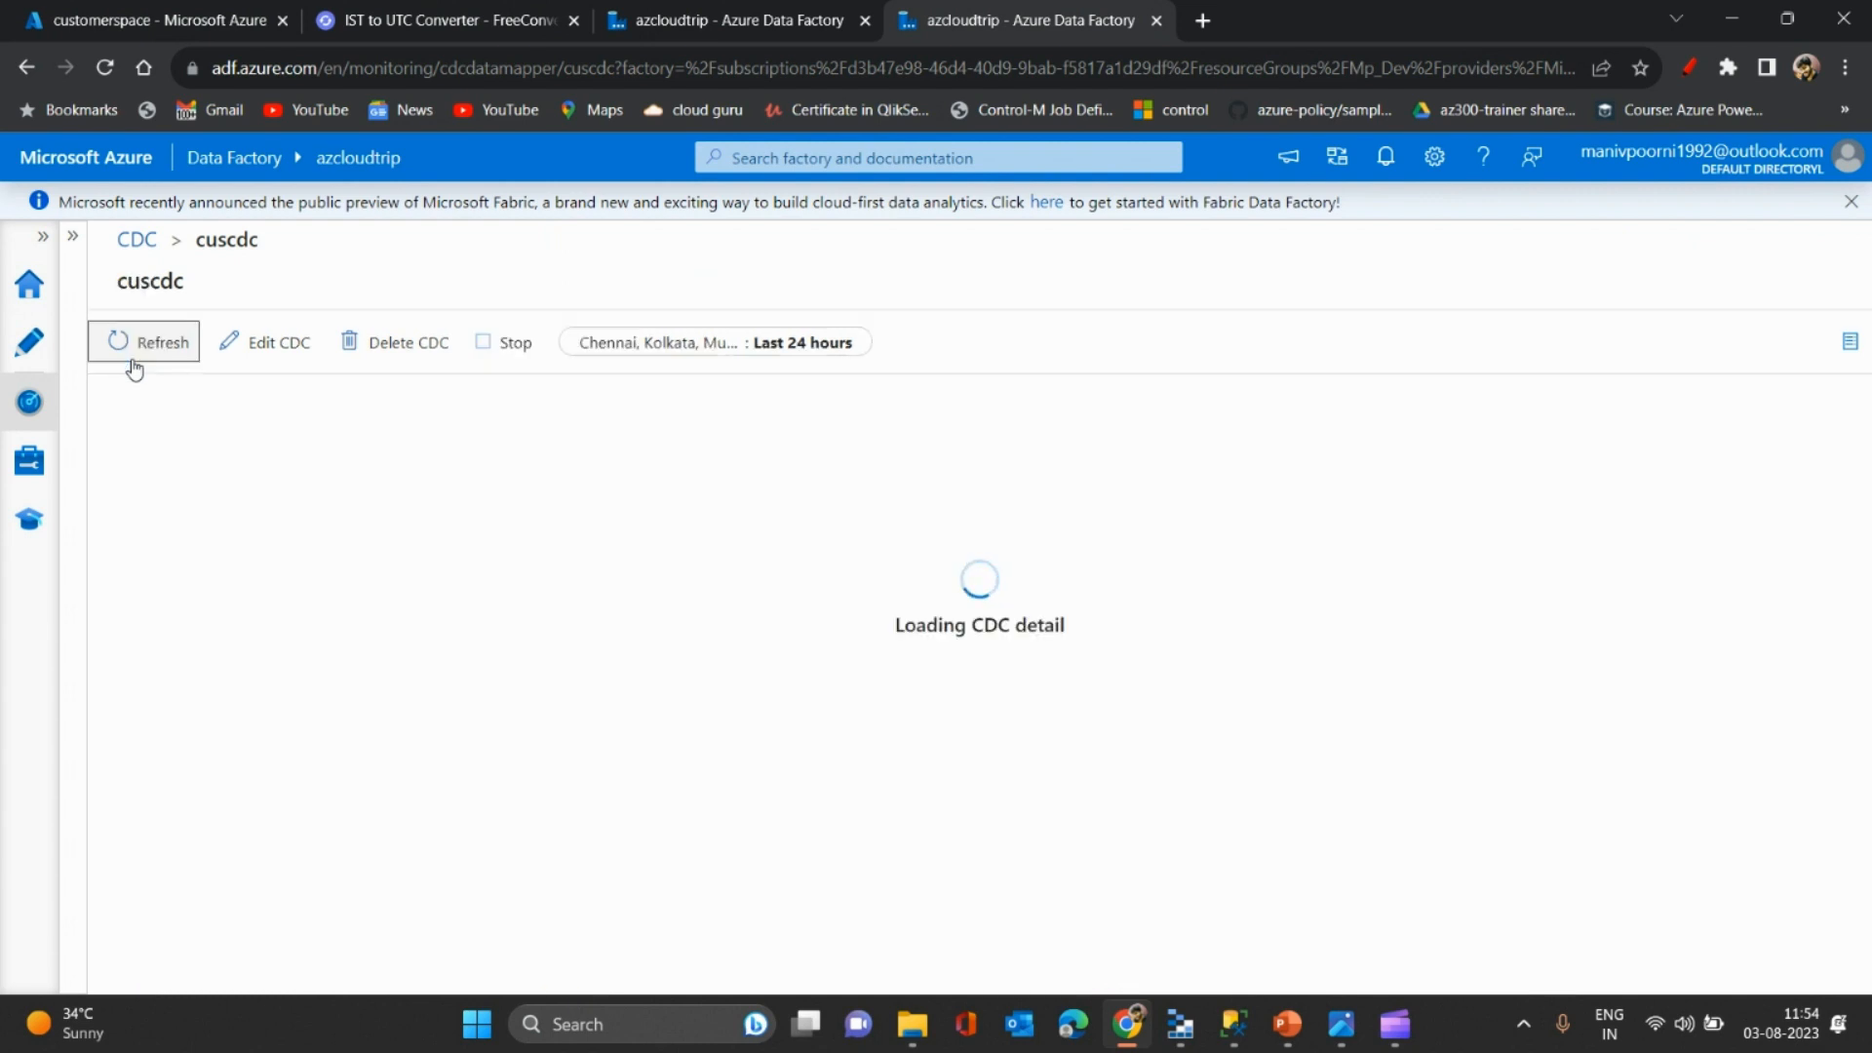
left_click(134, 362)
left_click(134, 363)
- Refresh the customer folder to list _delta_log and a new 1.33 KiB data file
left_click(244, 12)
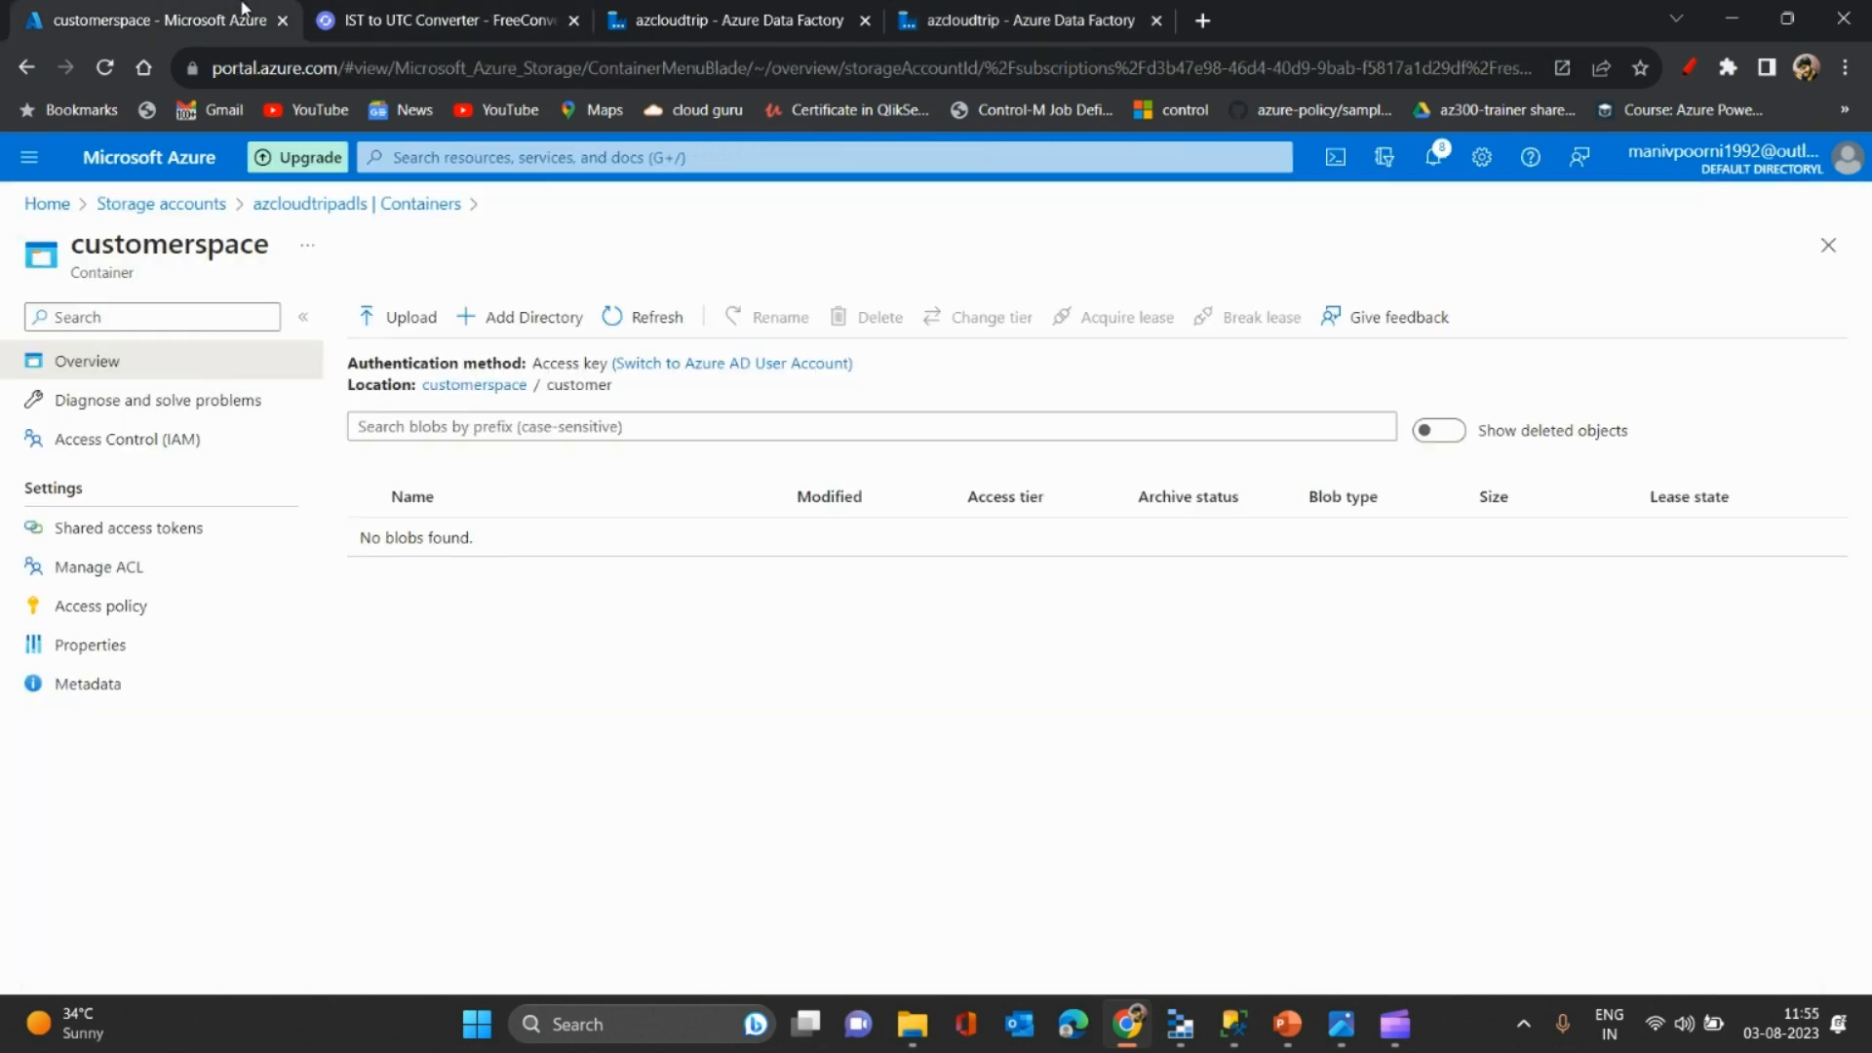
left_click(625, 320)
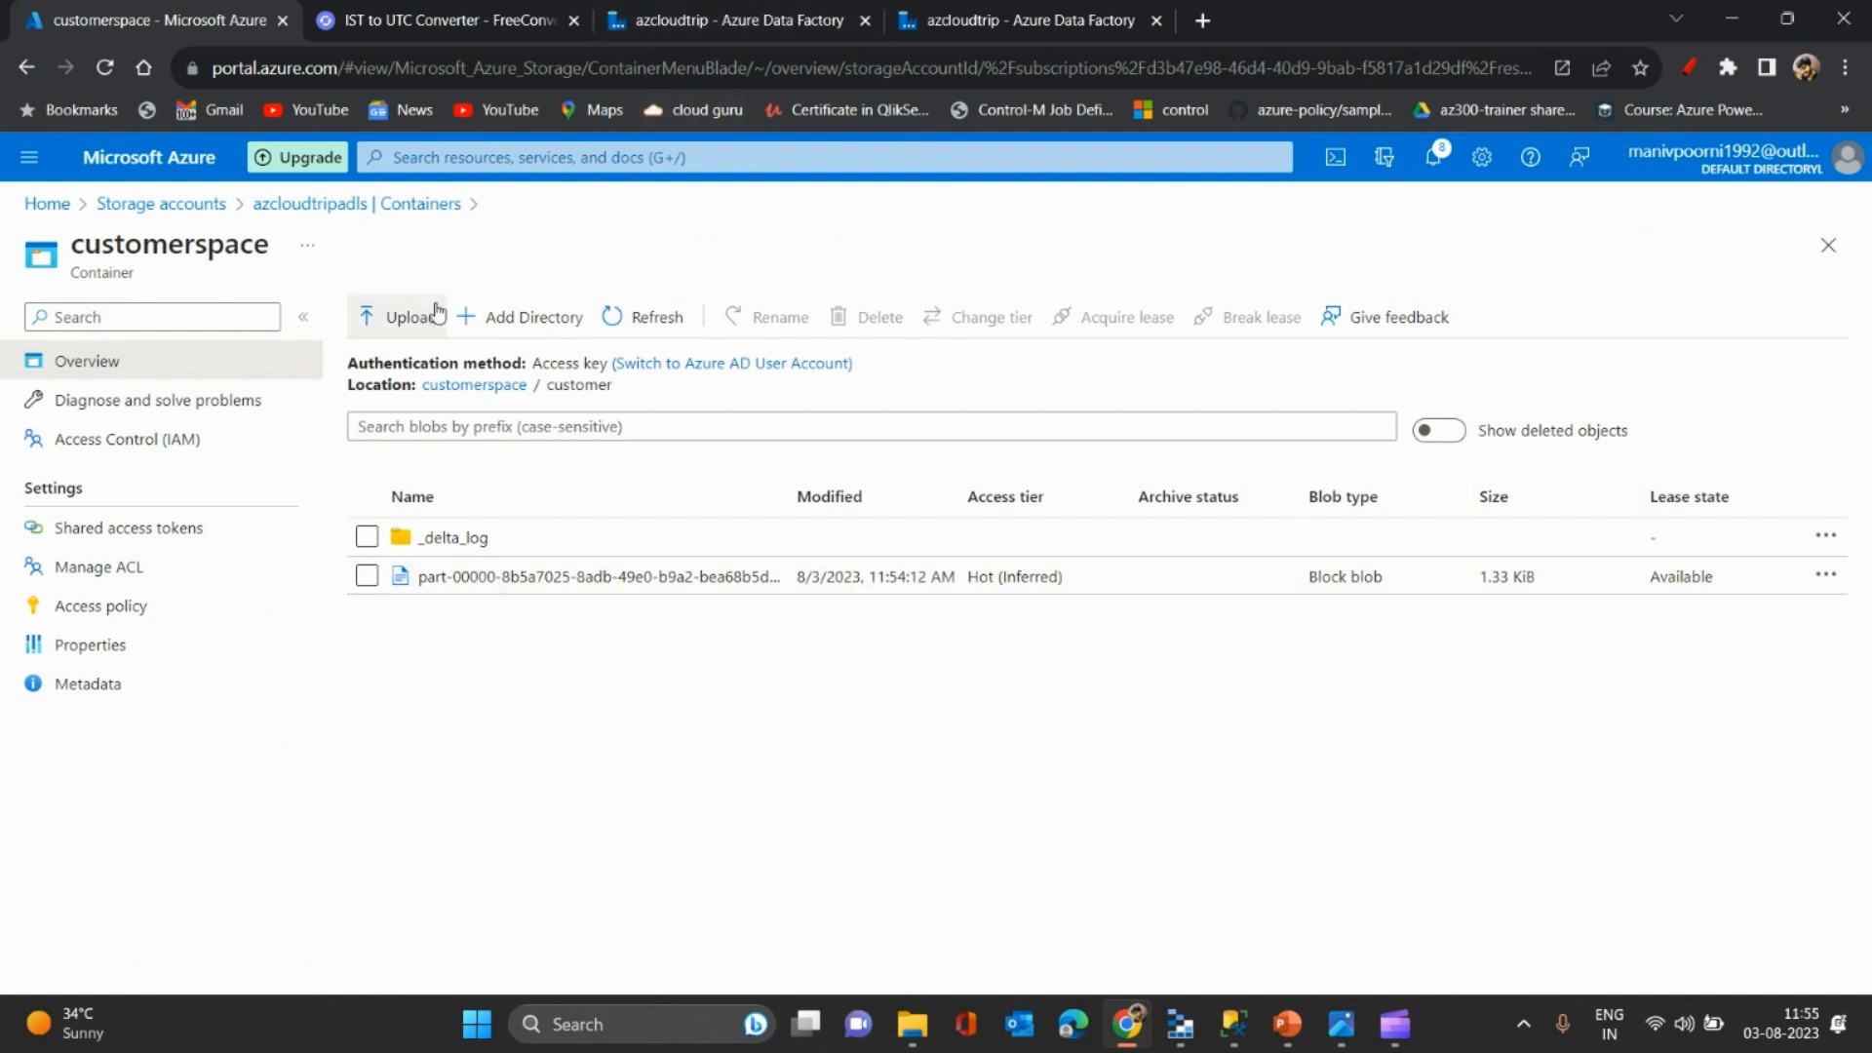
left_click(722, 12)
left_click(421, 9)
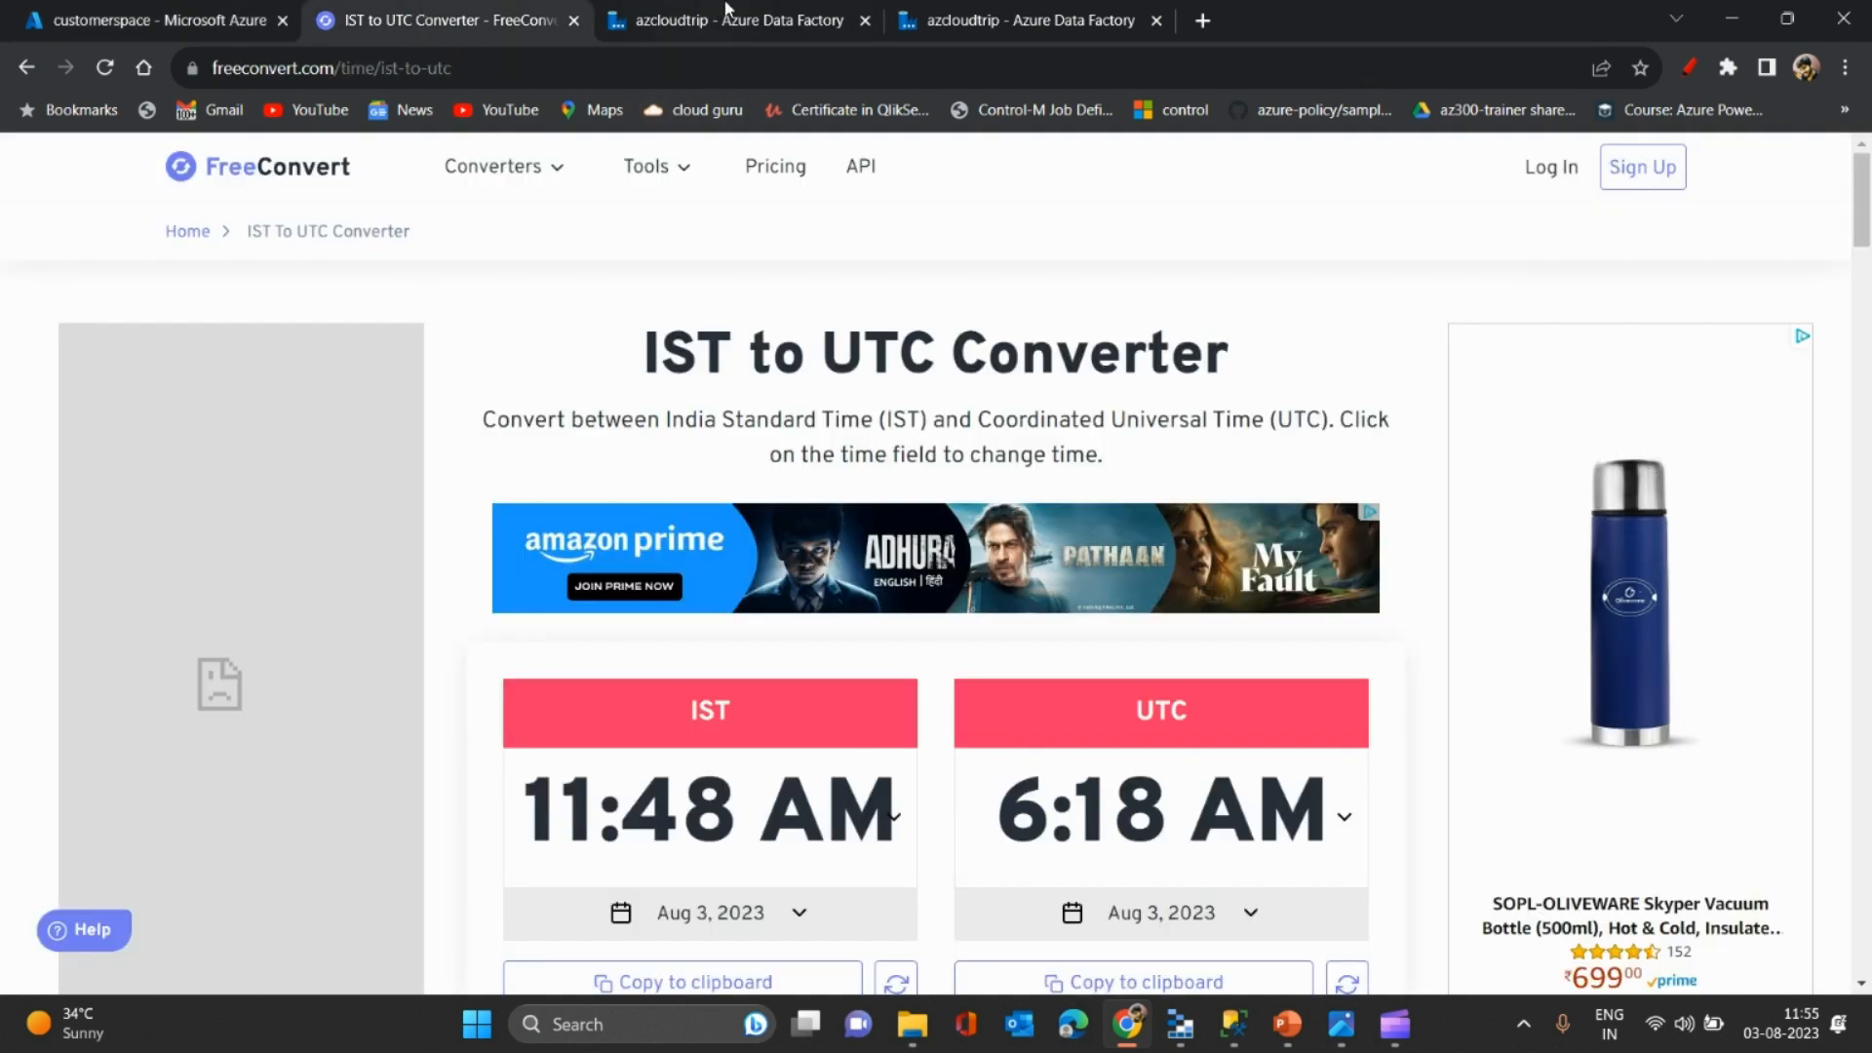
- Reload the cuscdc monitoring details and return to the Change Data Capture list
left_click(731, 10)
left_click(965, 12)
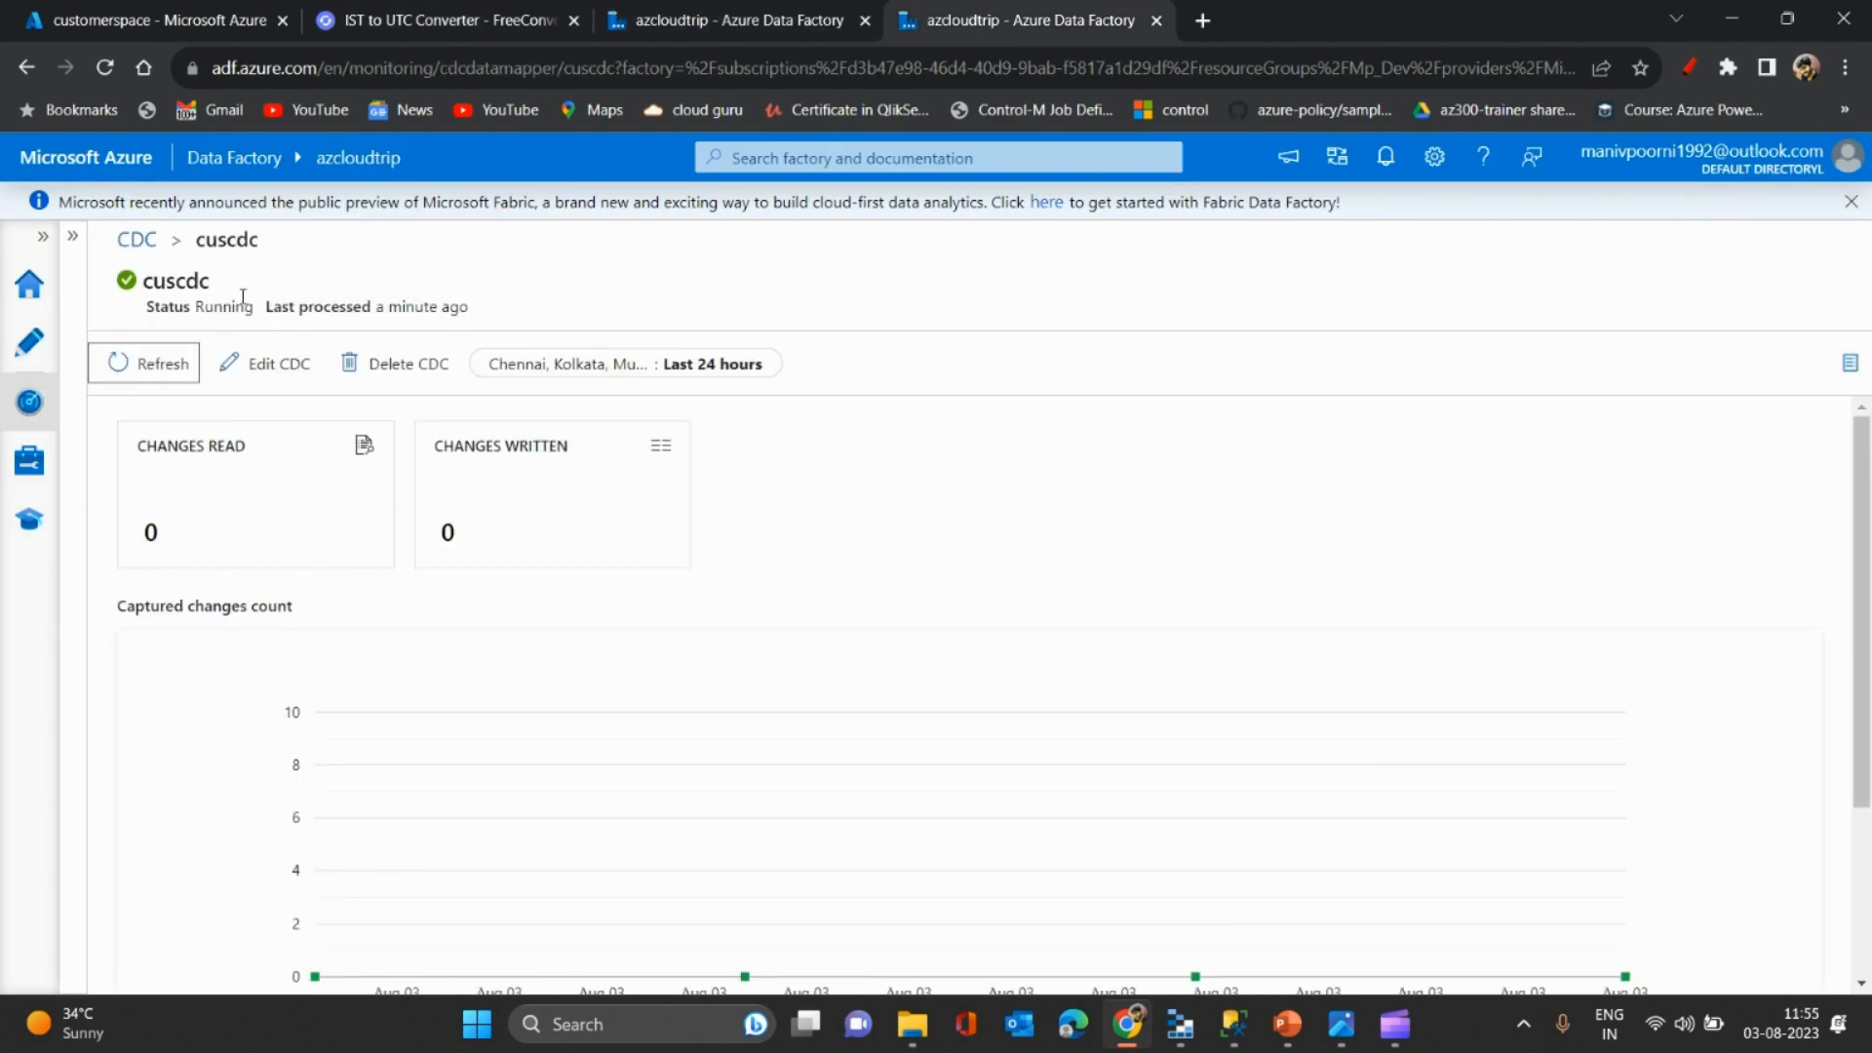
left_click(115, 364)
left_click(142, 240)
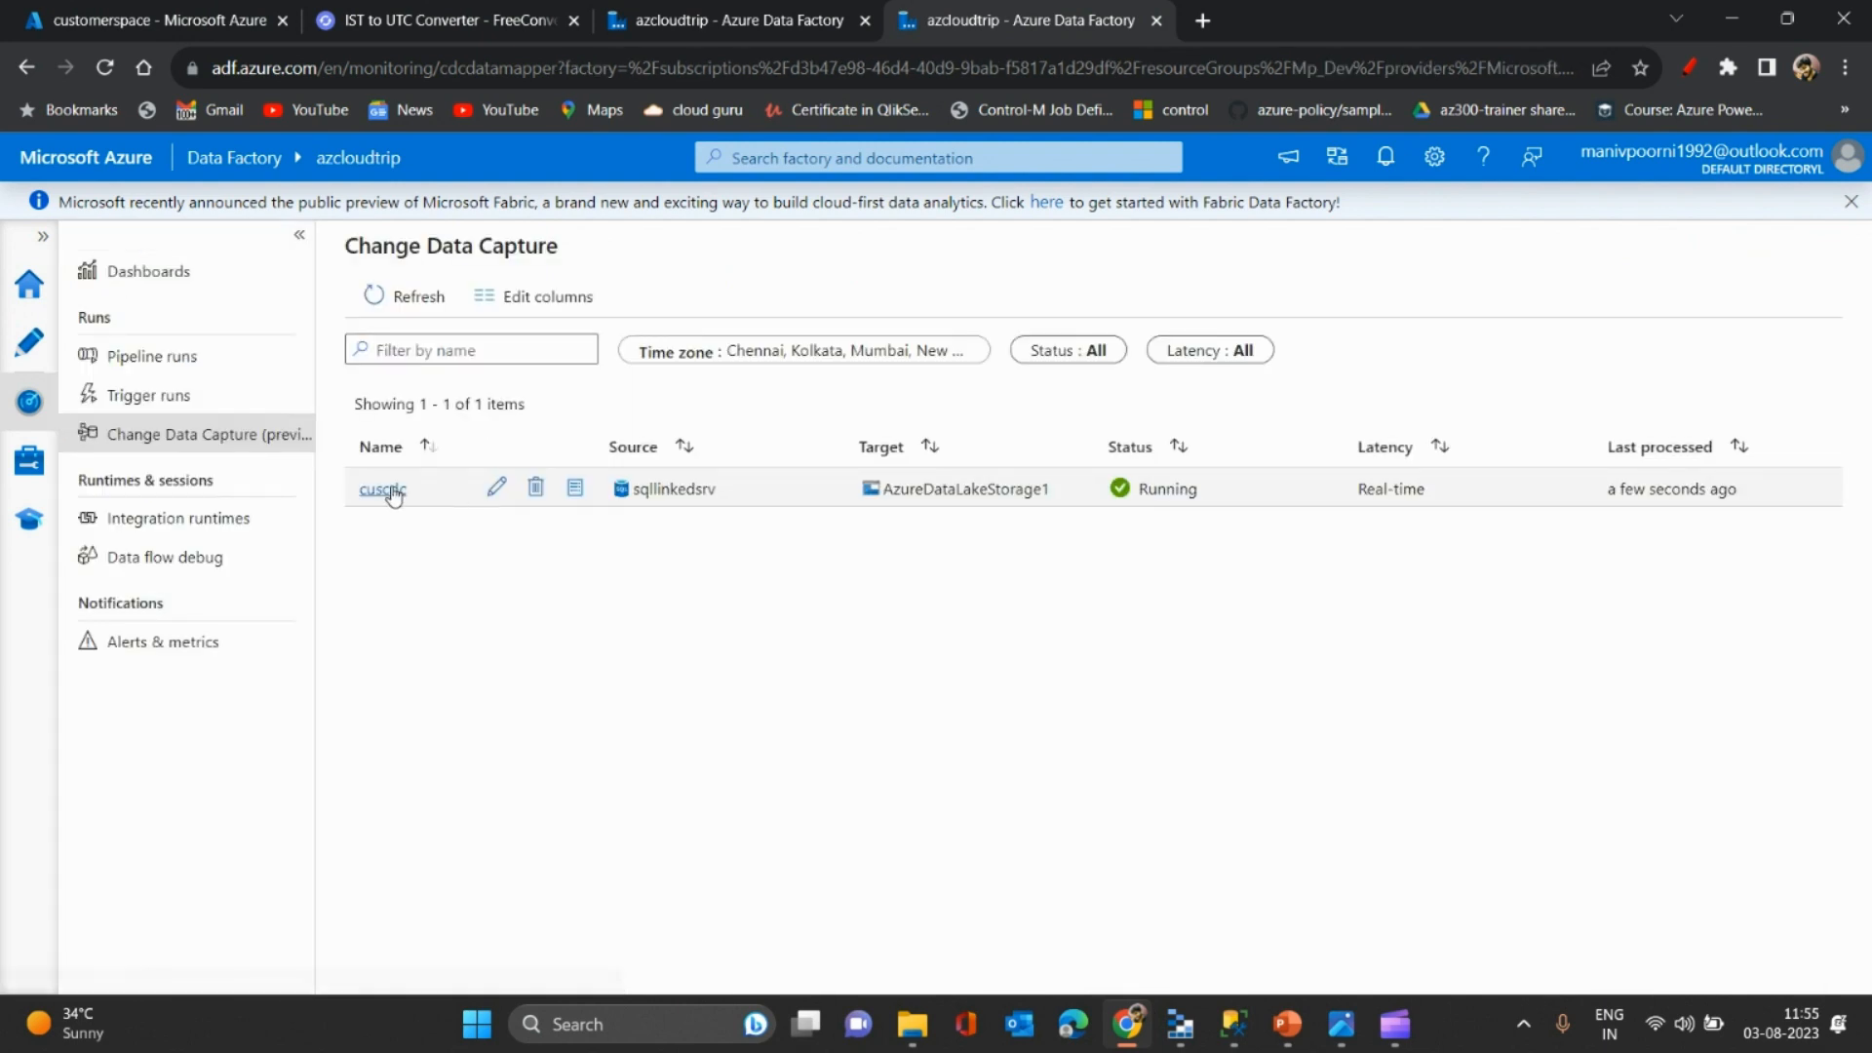
- Show cuscdc's execution details: 1 change read from customers, 1 written to customer
left_click(404, 490)
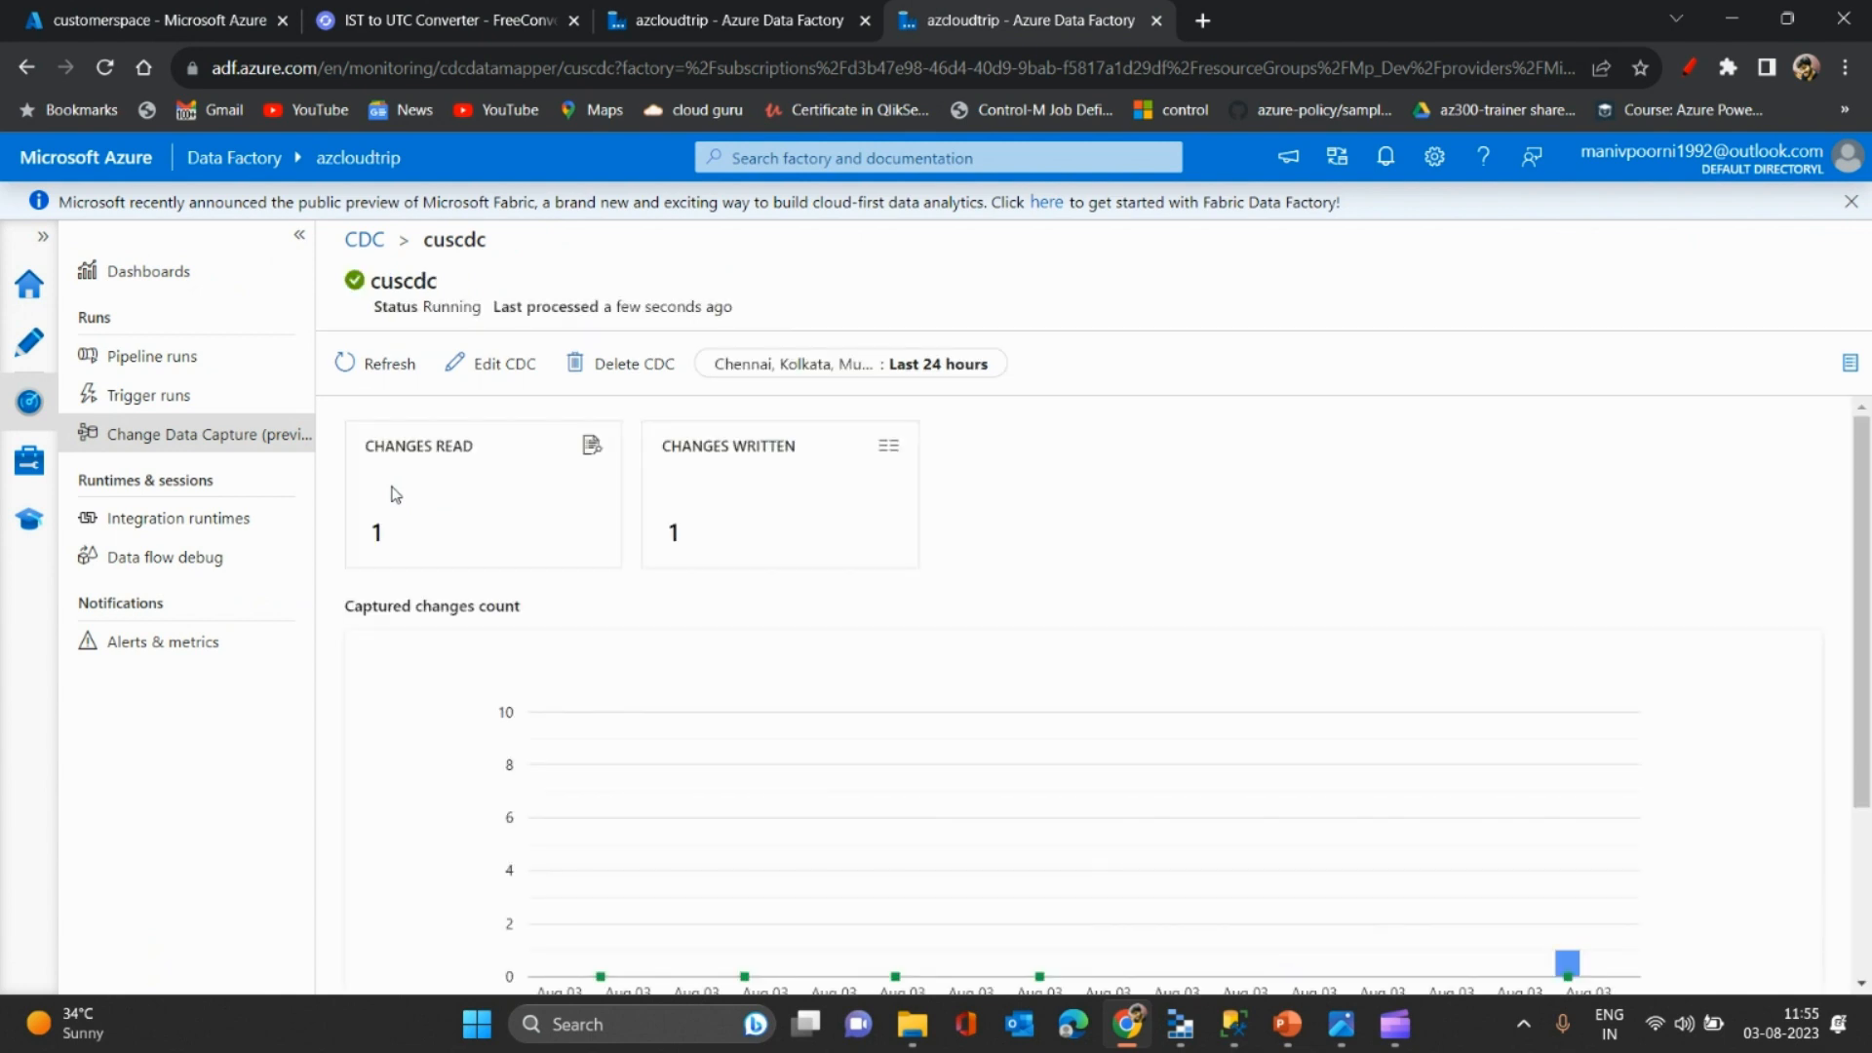
left_click(305, 238)
scroll(1862, 590, "down", 3)
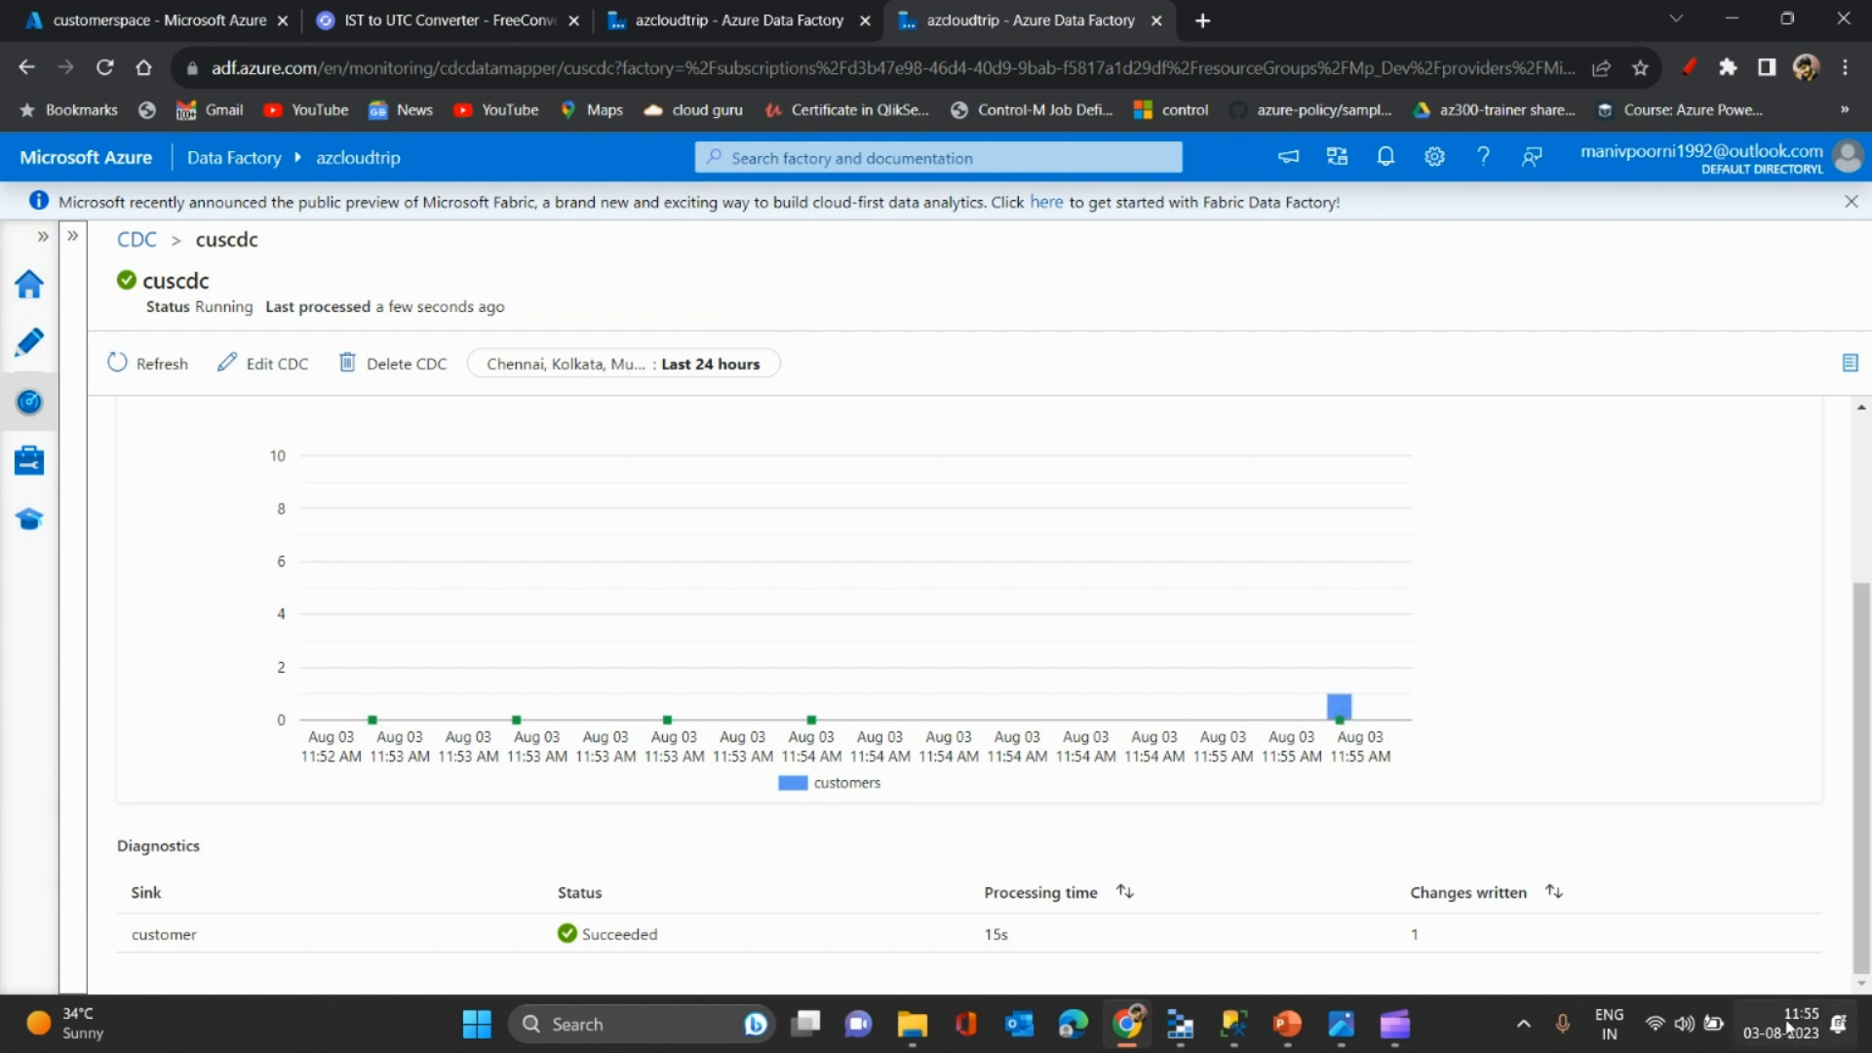
left_click(1341, 704)
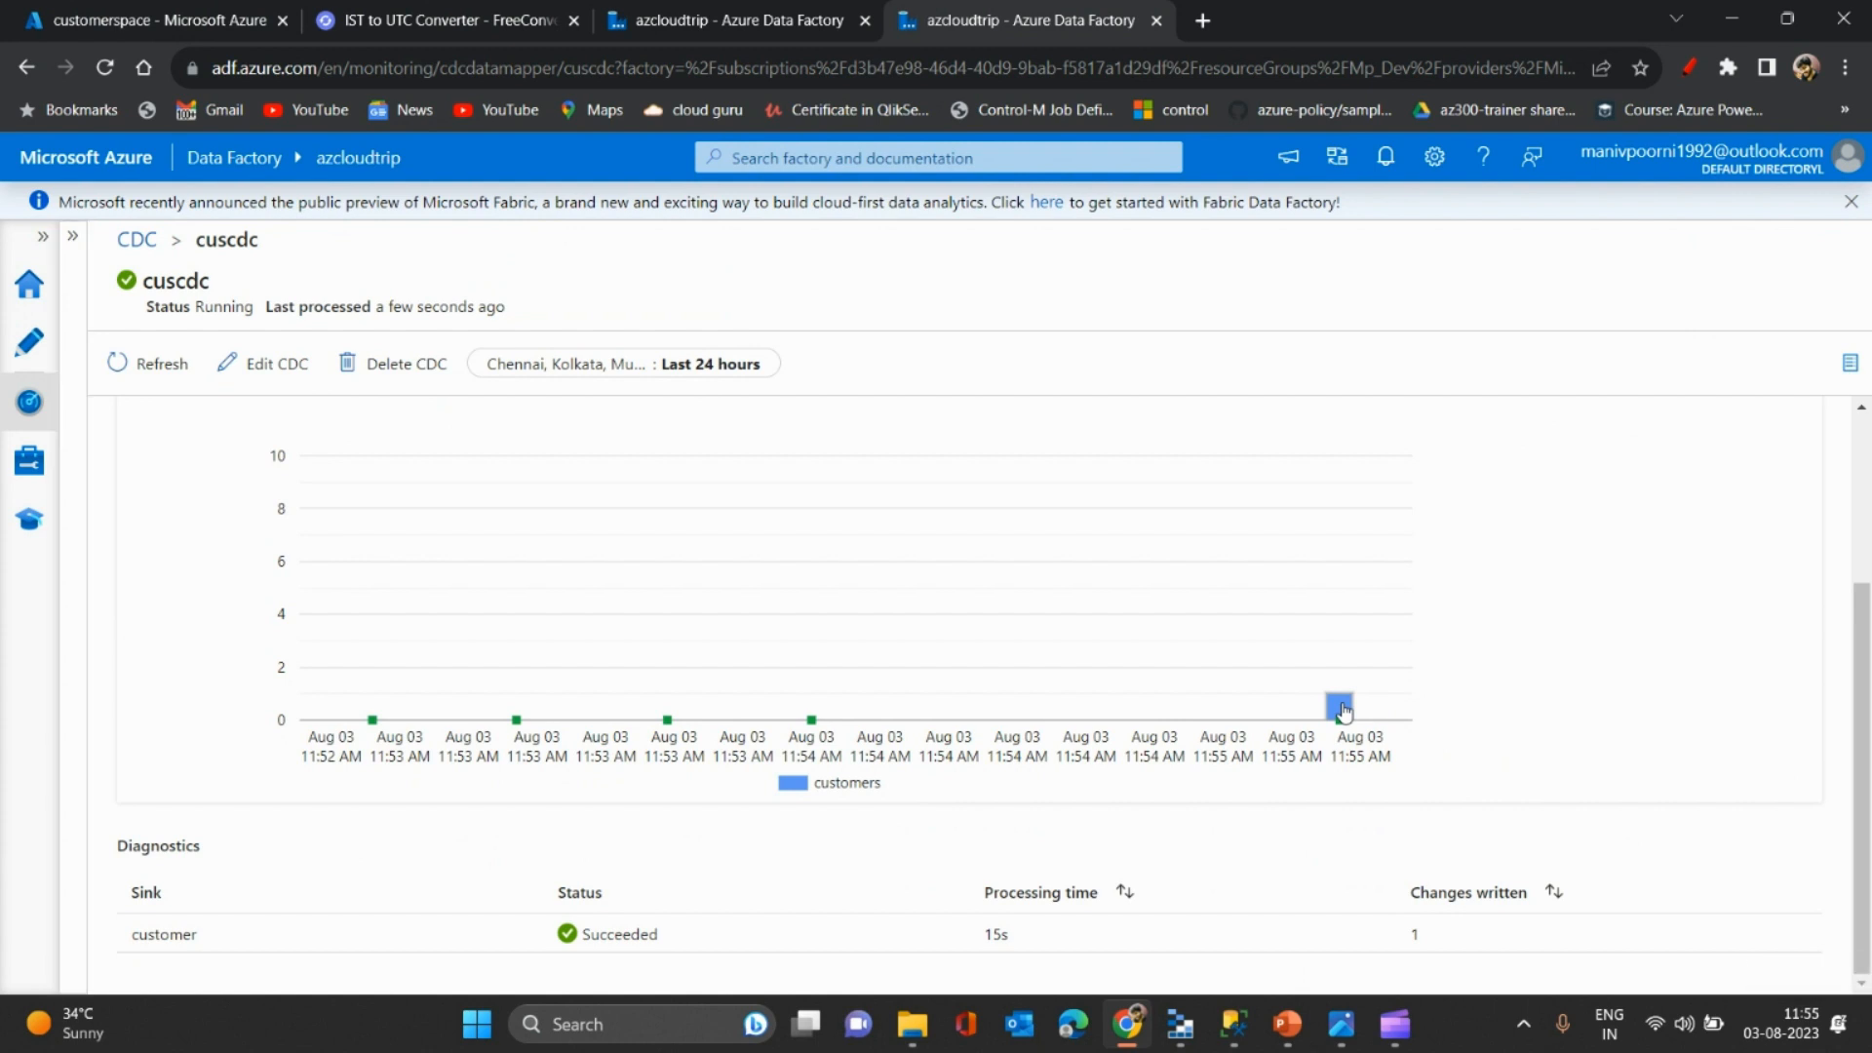
left_click_drag(1867, 780, 1858, 542)
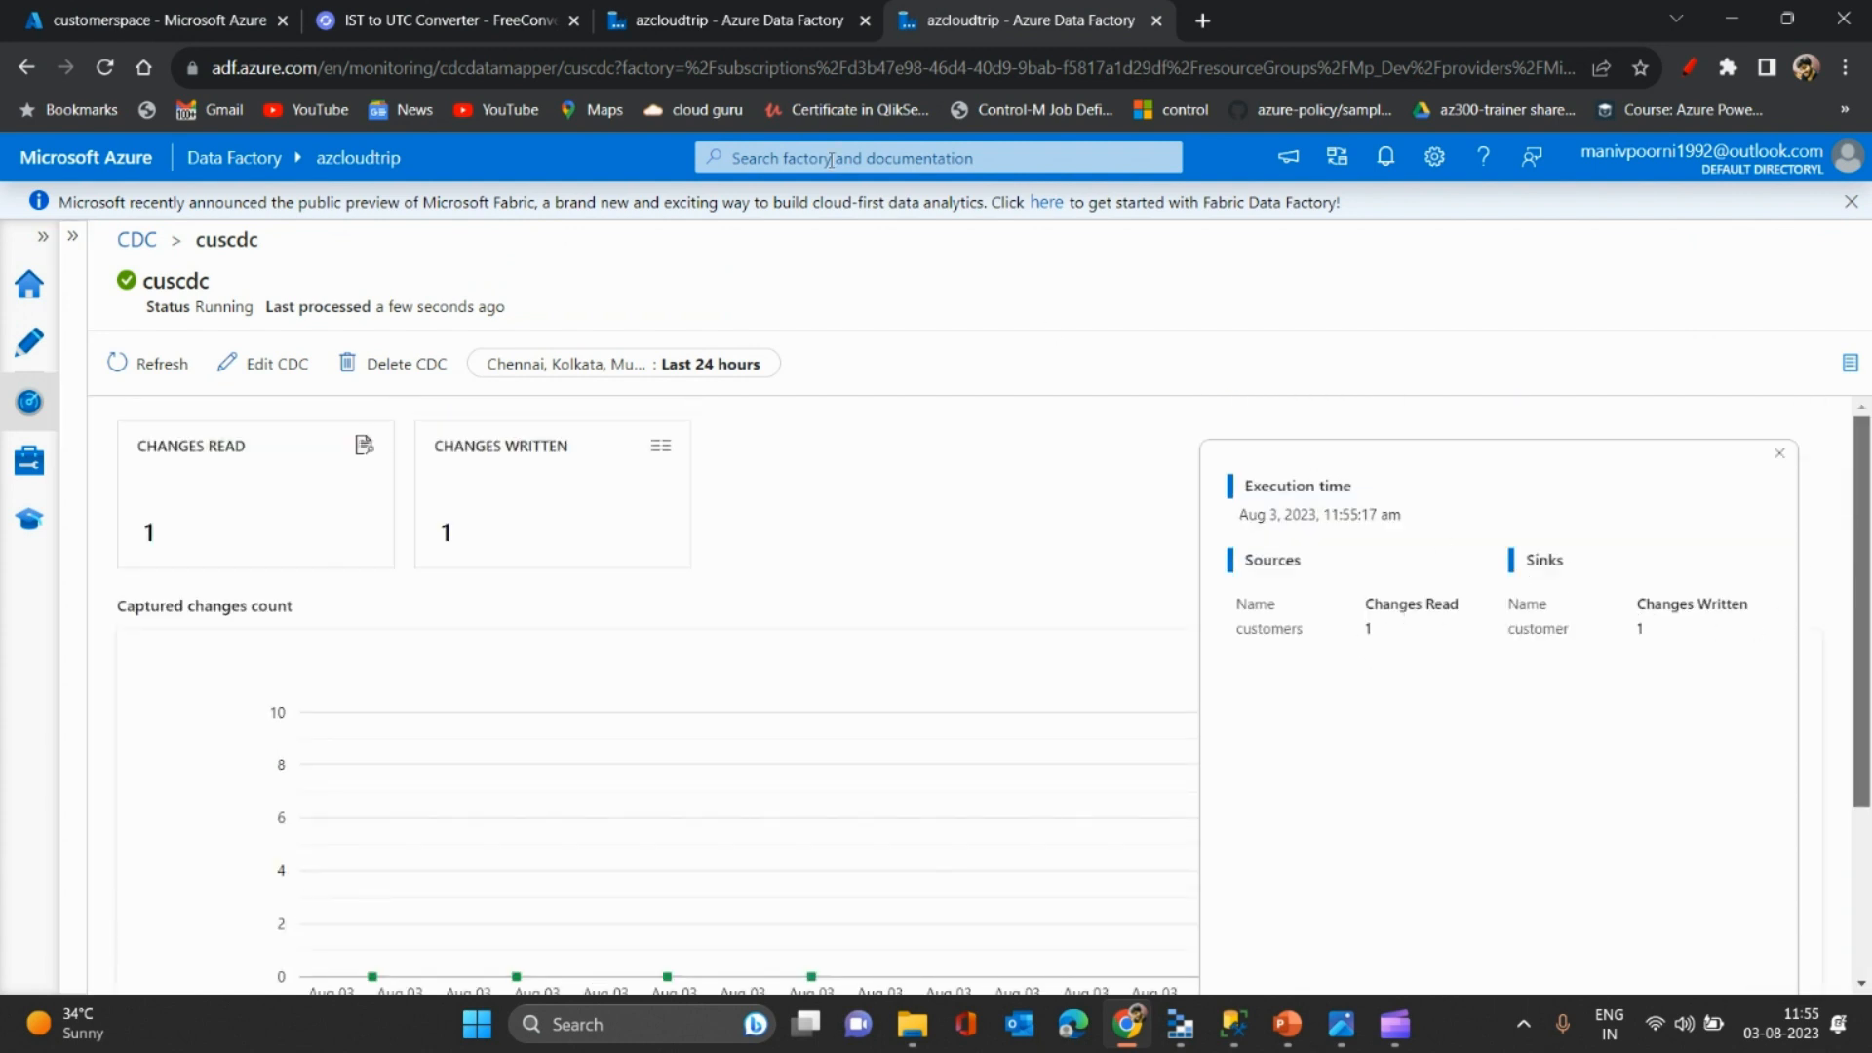
left_click(218, 14)
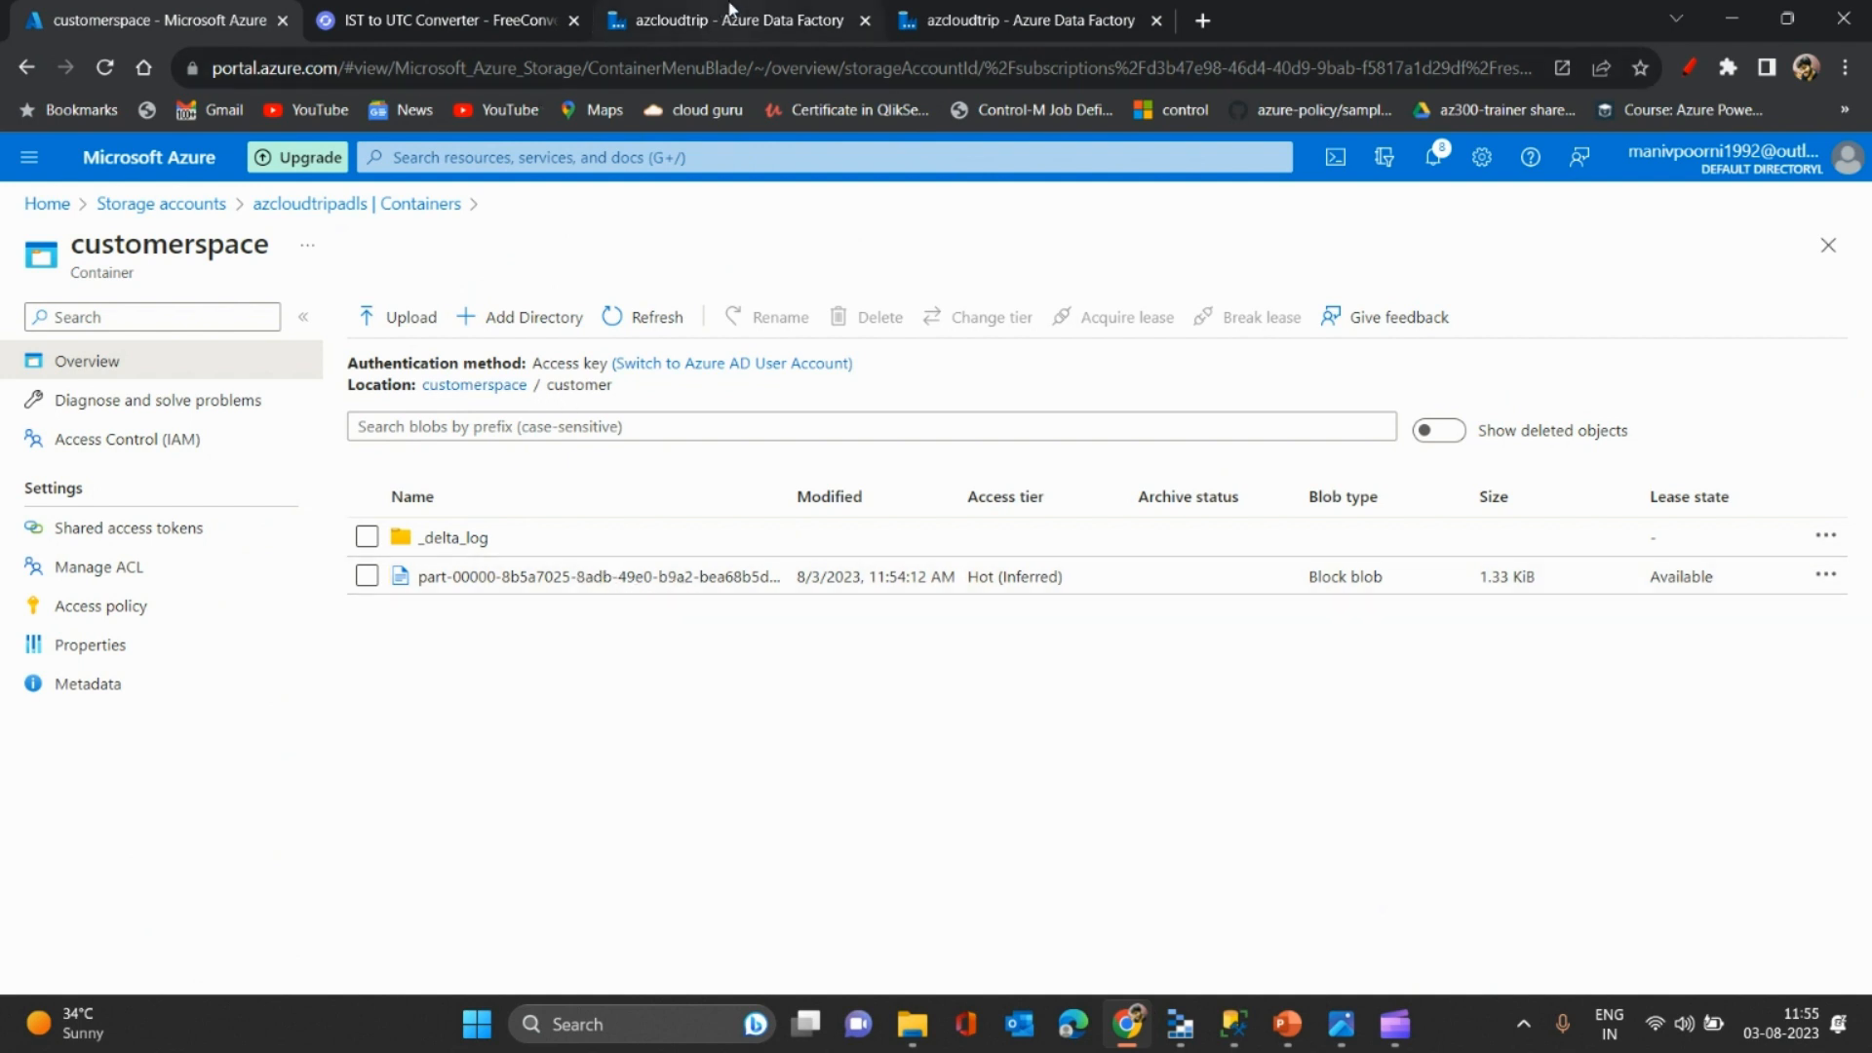
- Review source1's settings, folder path, projection, partitioning and columns in dataflow1
left_click(763, 12)
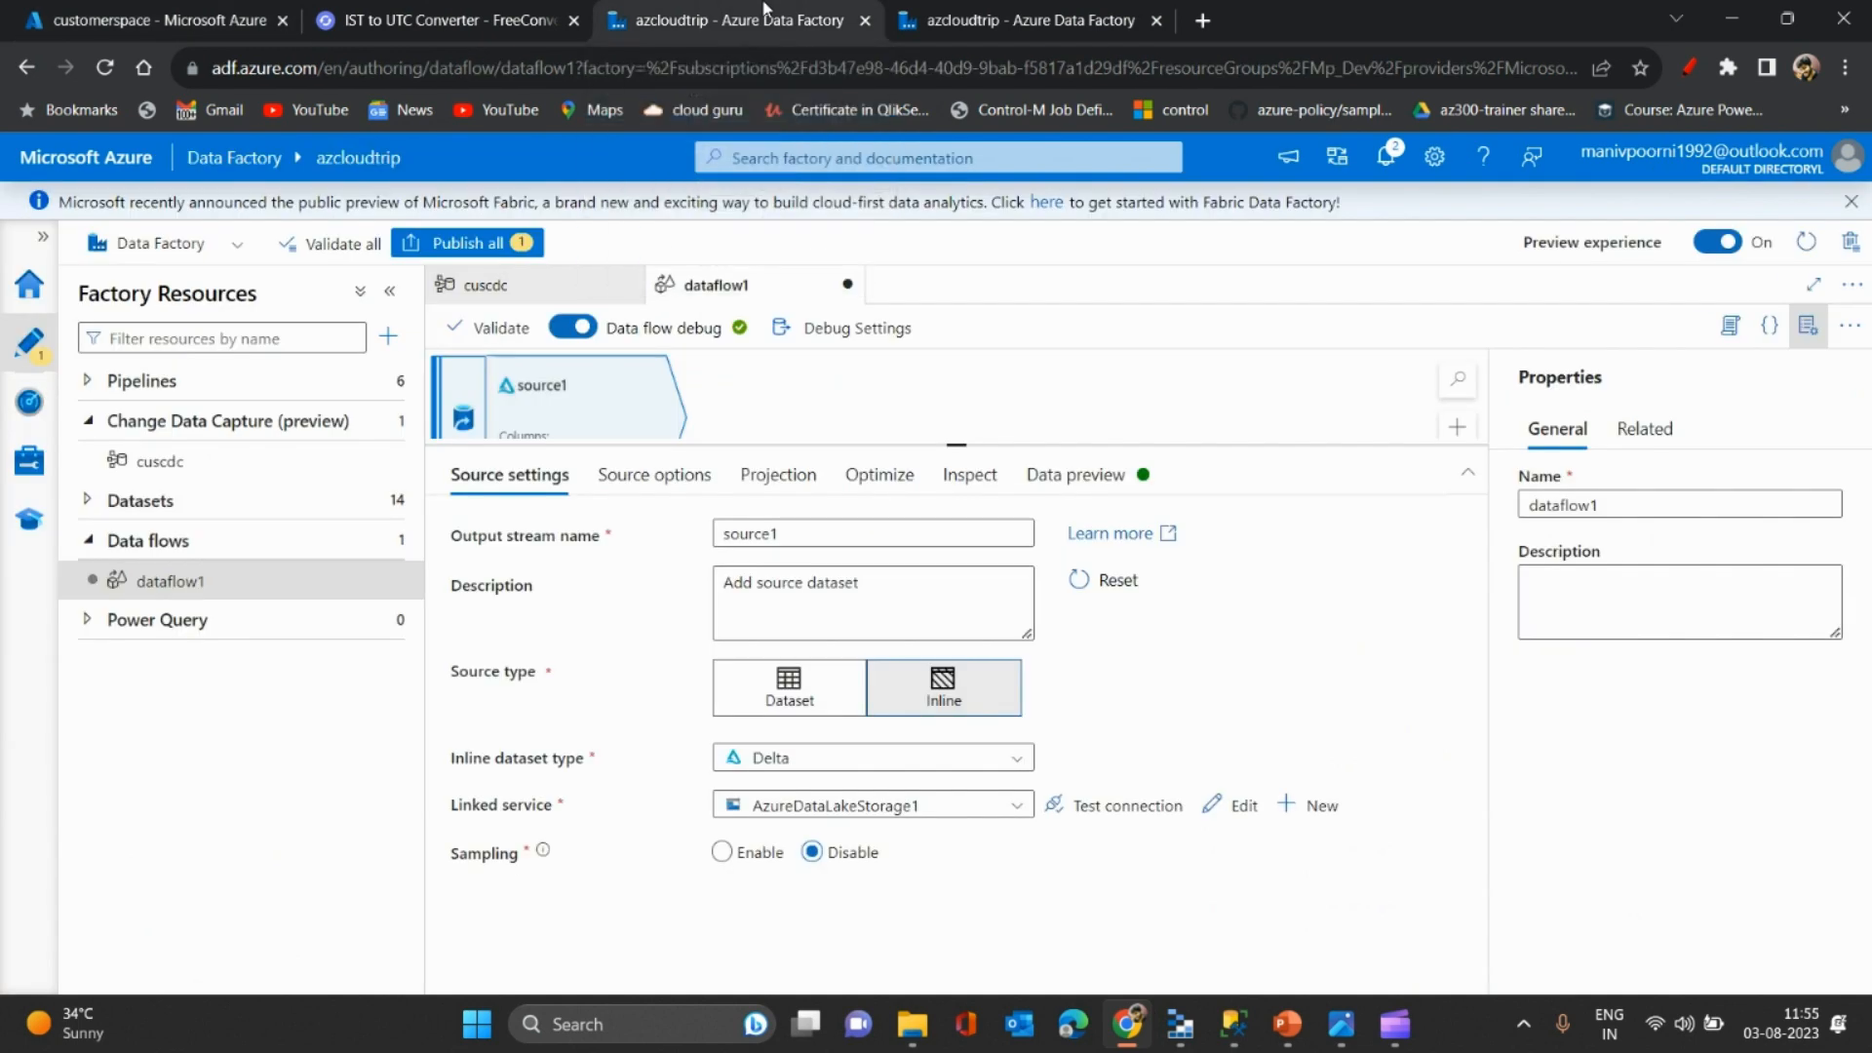
left_click(656, 476)
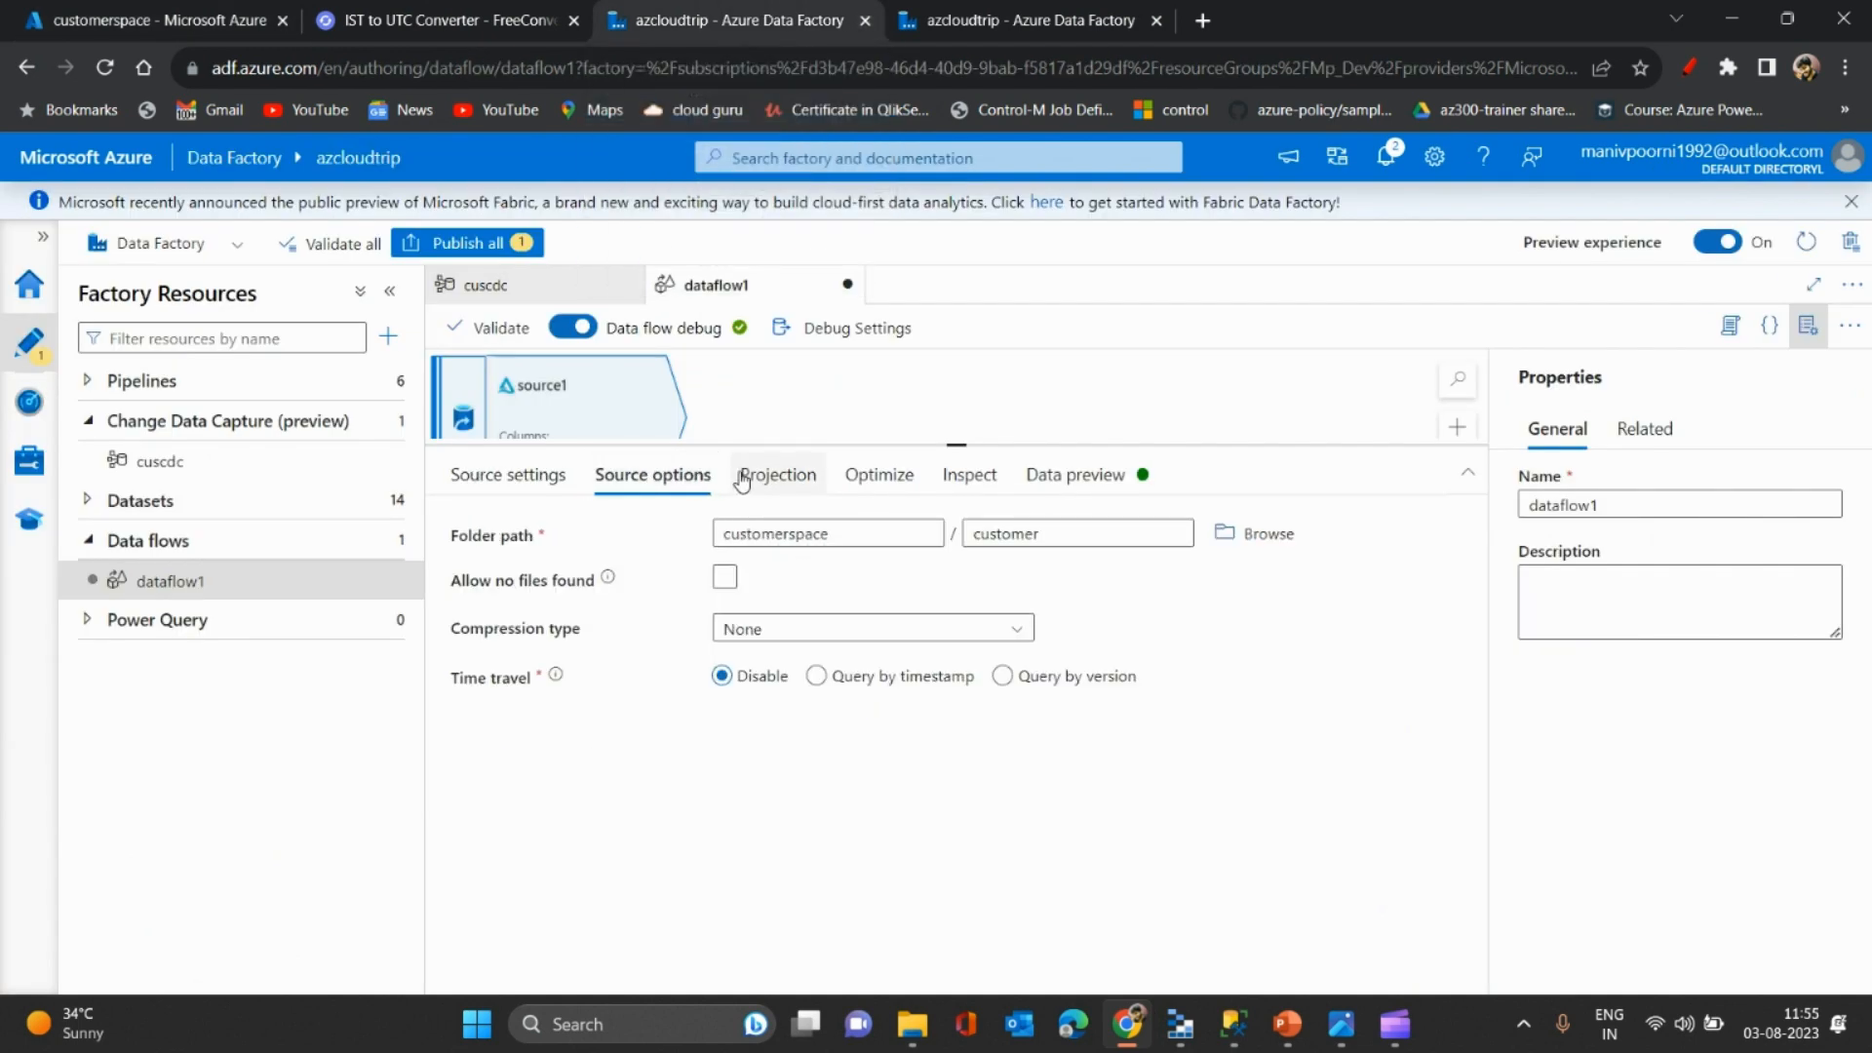
left_click(522, 480)
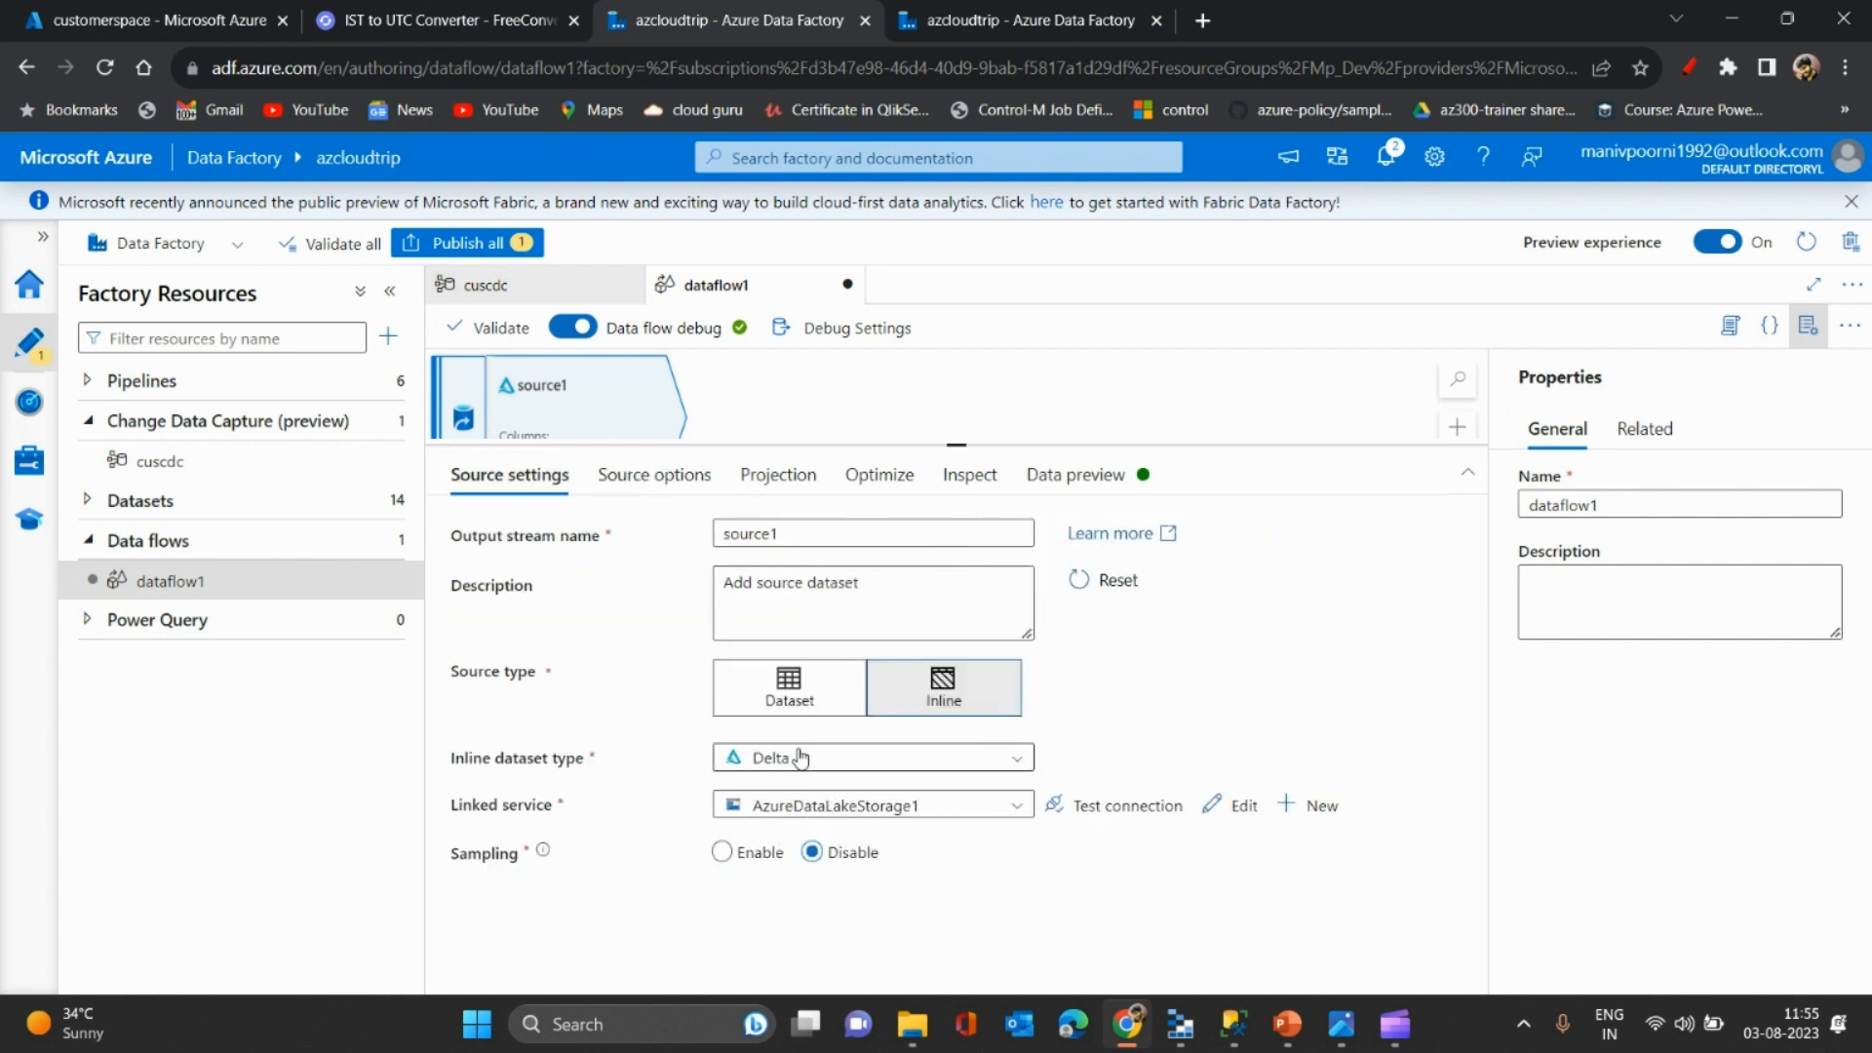
left_click(624, 484)
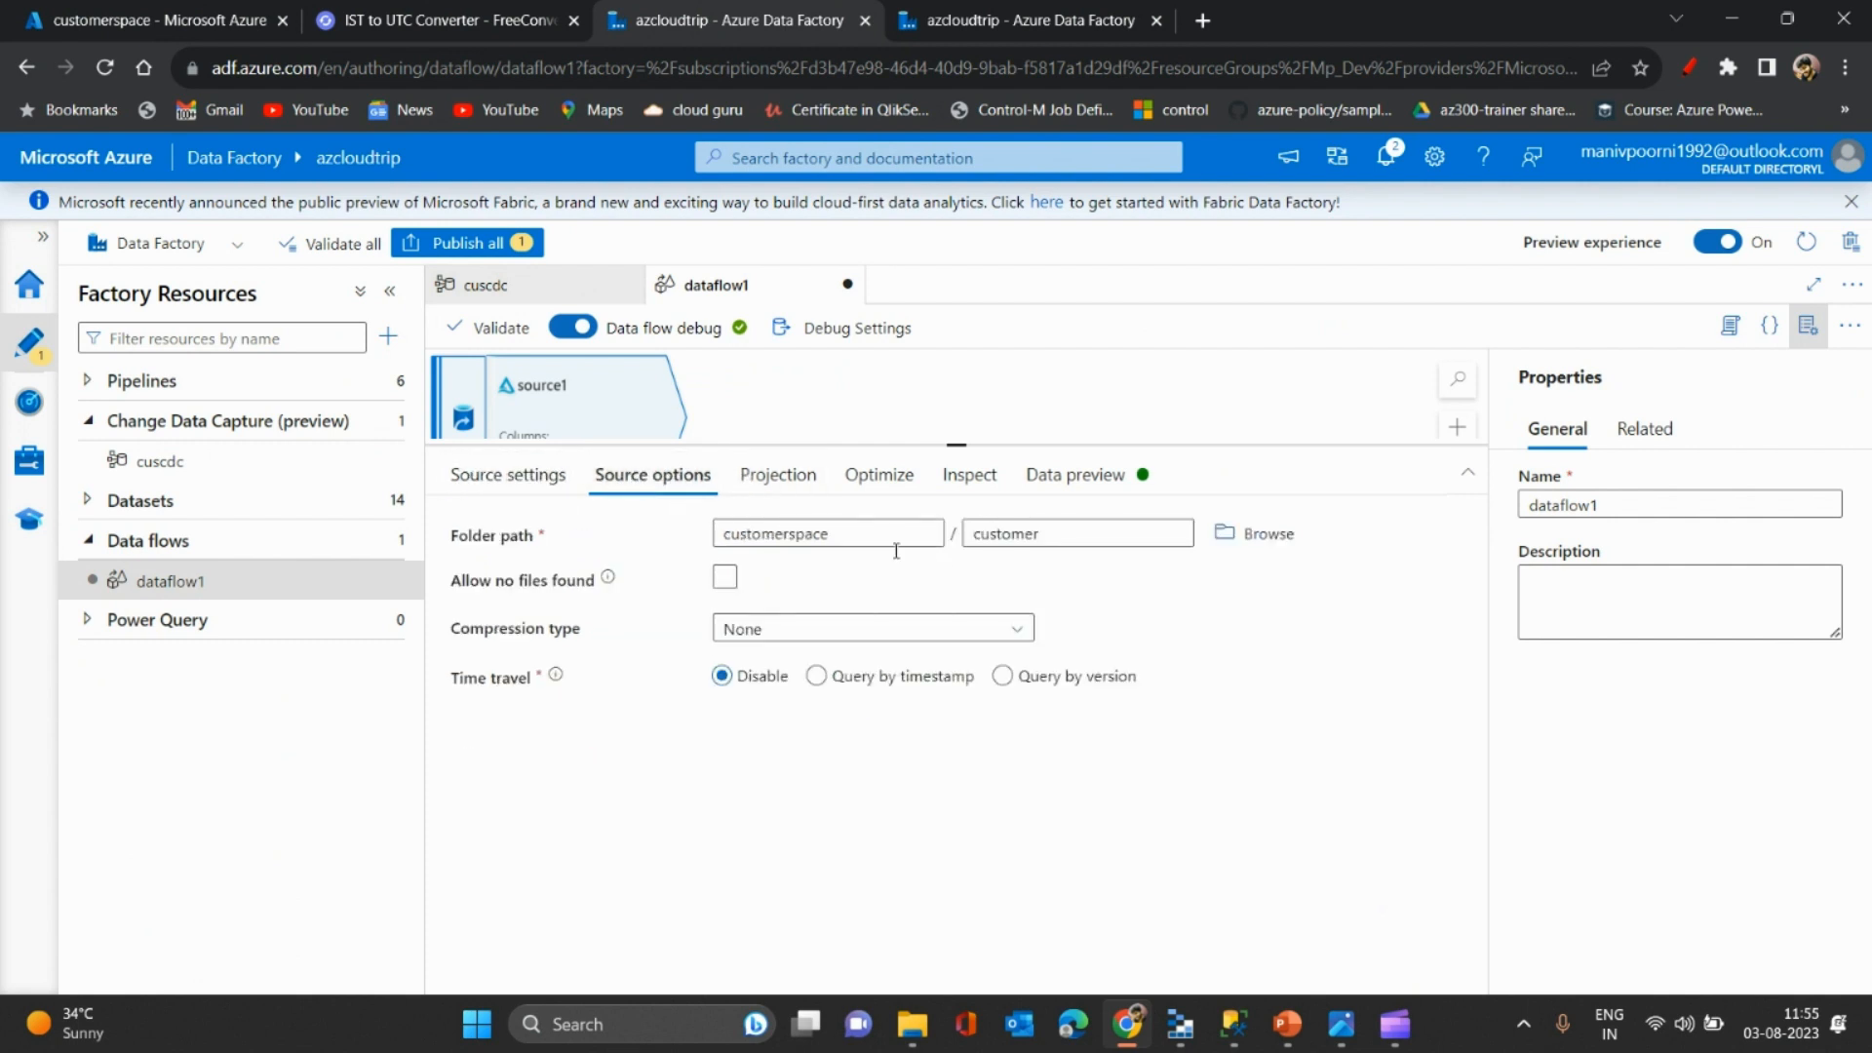
left_click(764, 485)
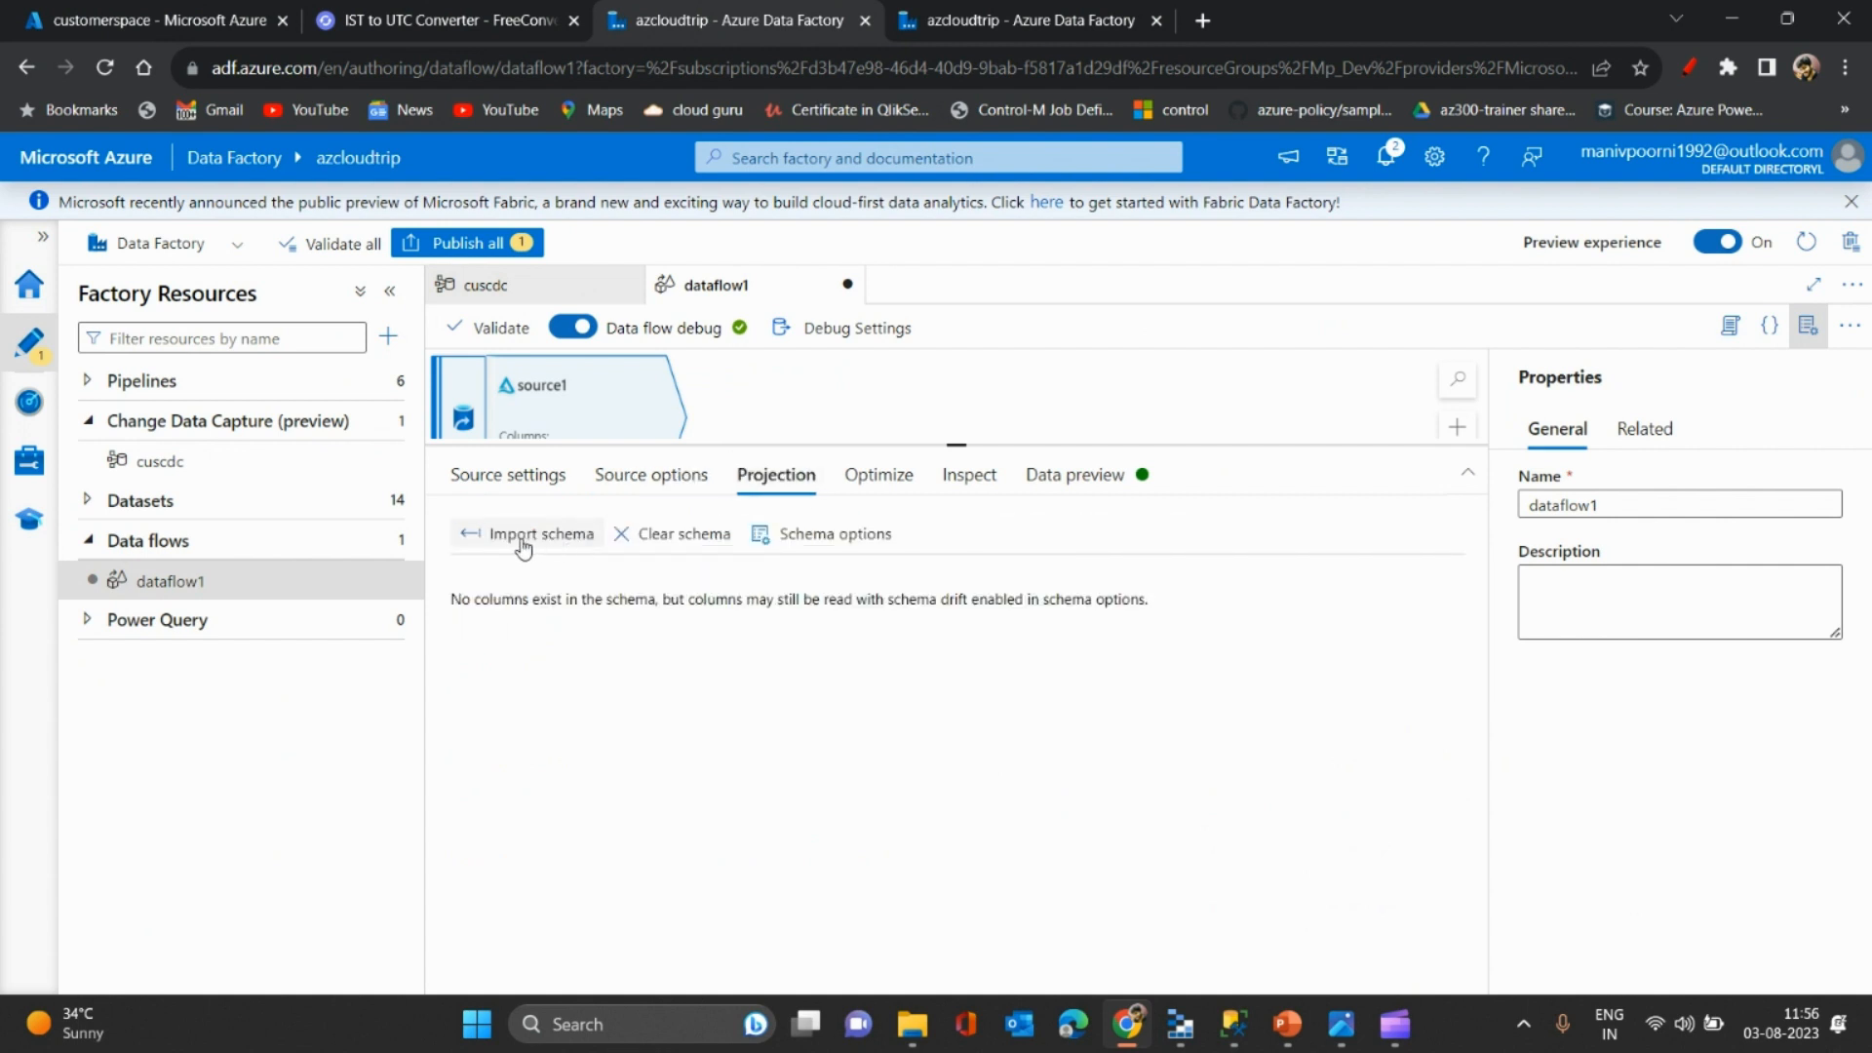
left_click(878, 475)
left_click(972, 477)
- Refresh source1's data preview to fetch rows from customerspace/customer
left_click(1058, 474)
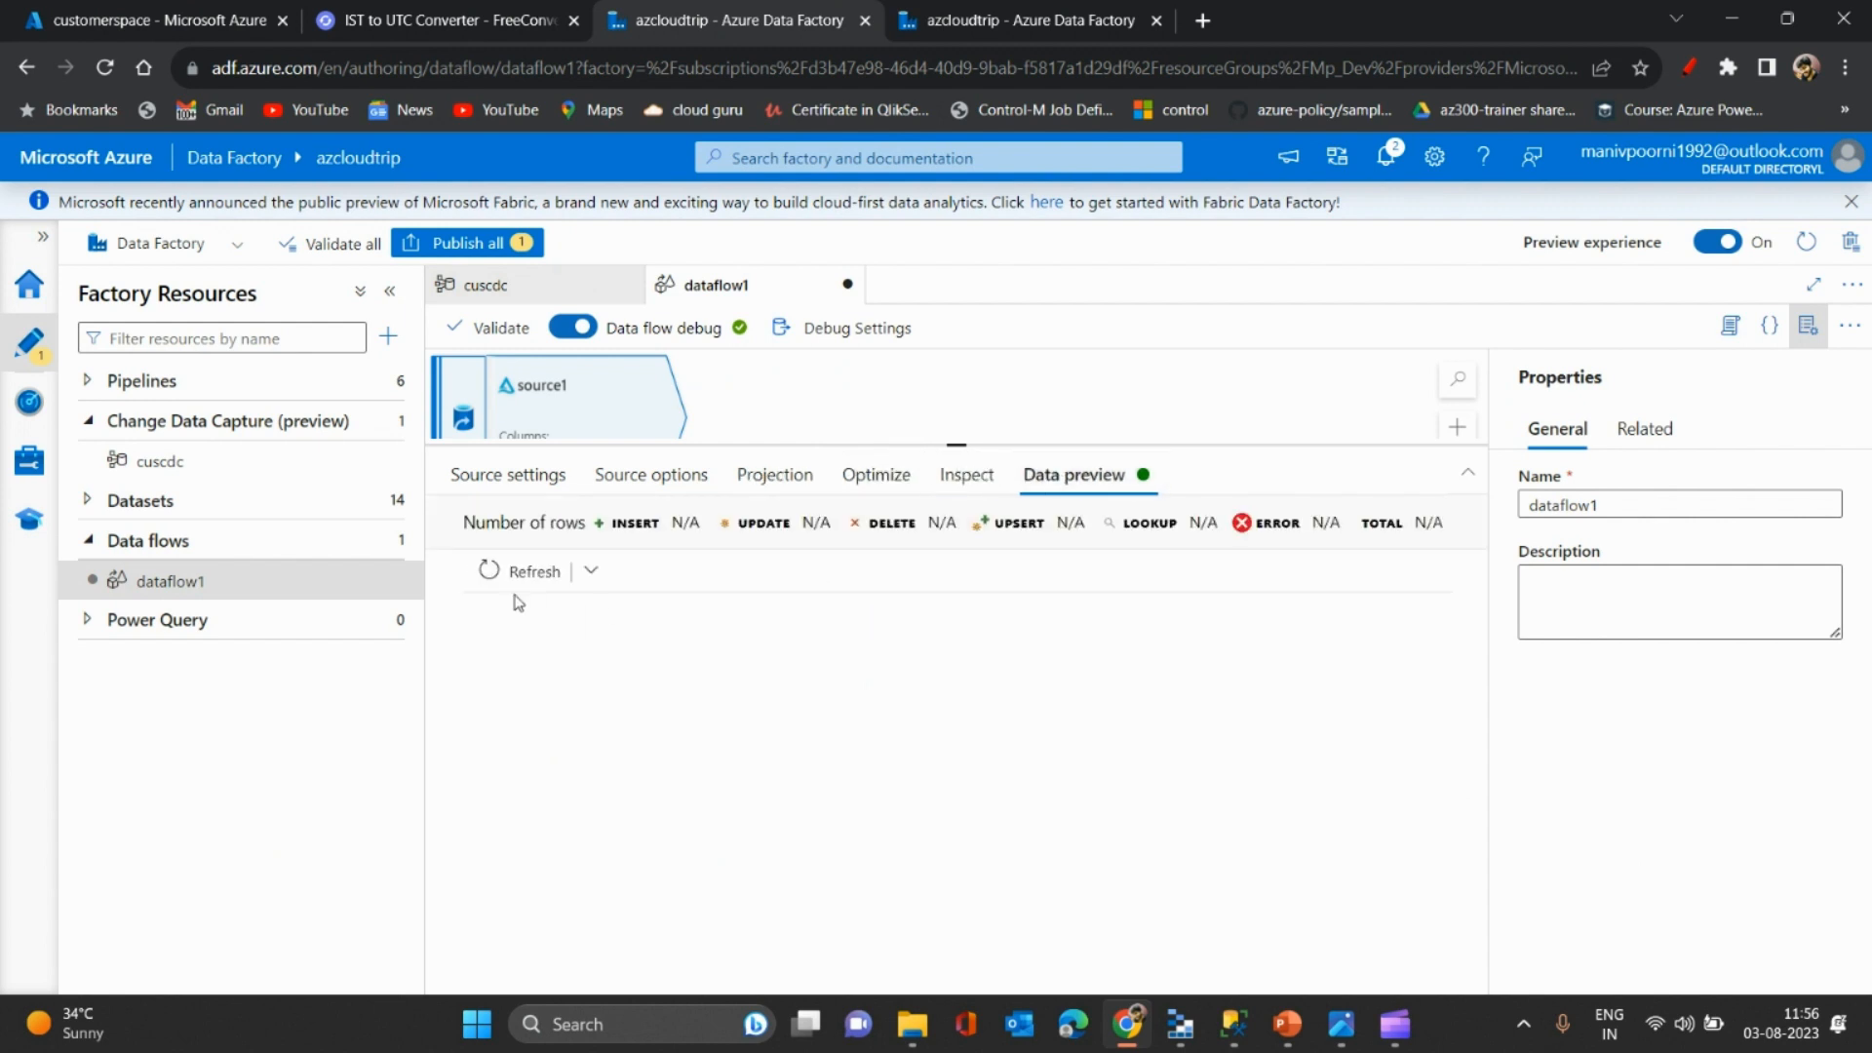
left_click(389, 292)
left_click(208, 575)
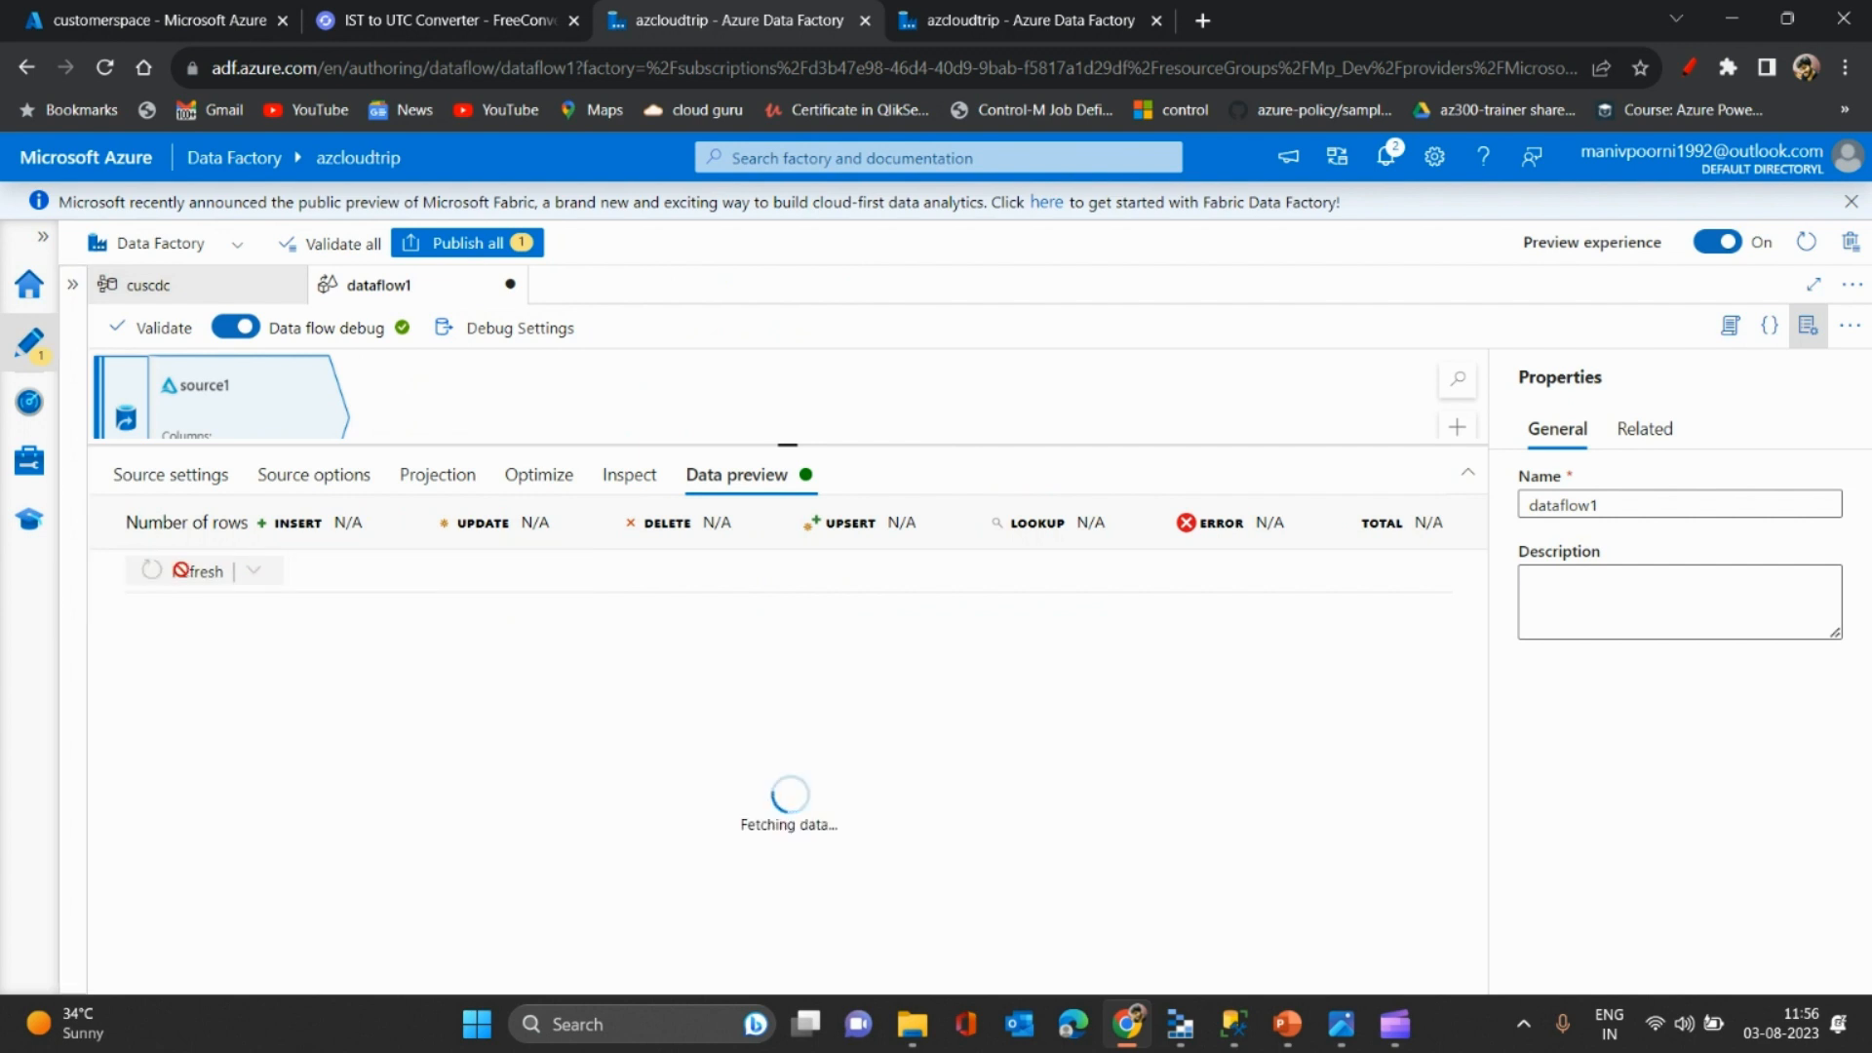
left_click_drag(788, 444, 787, 391)
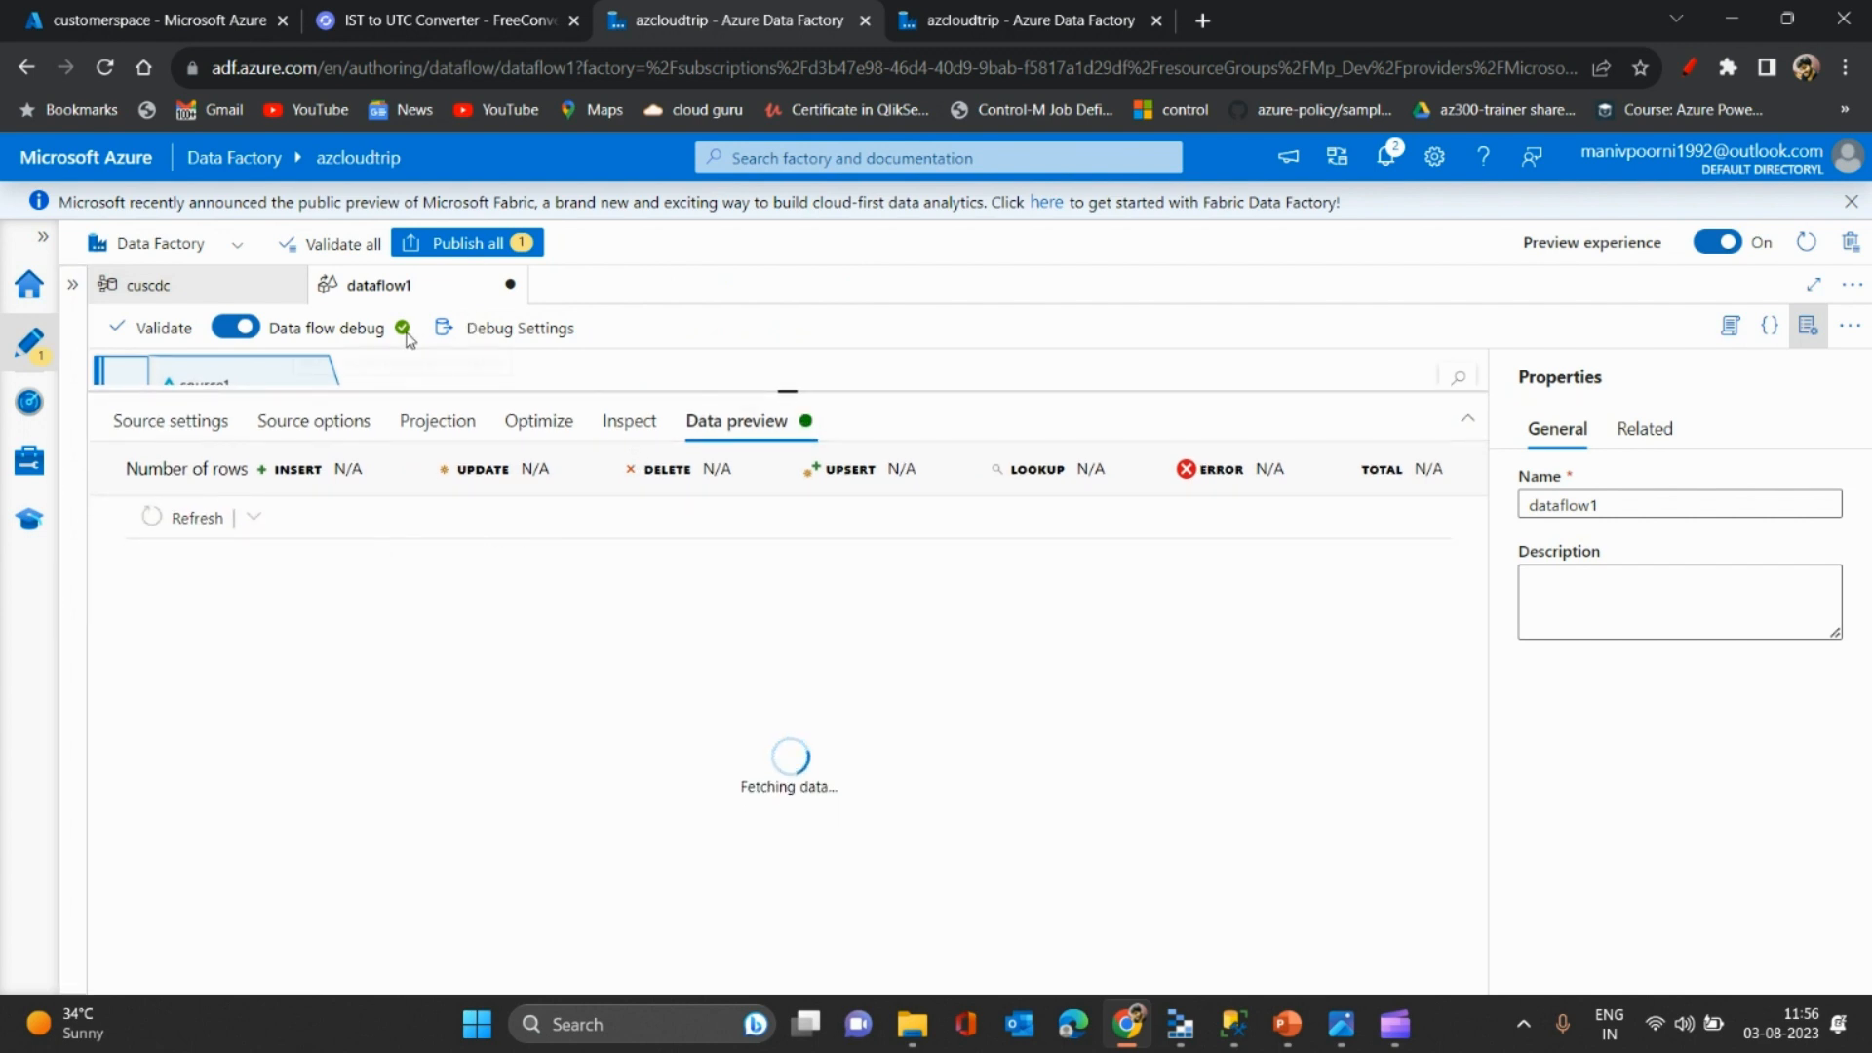
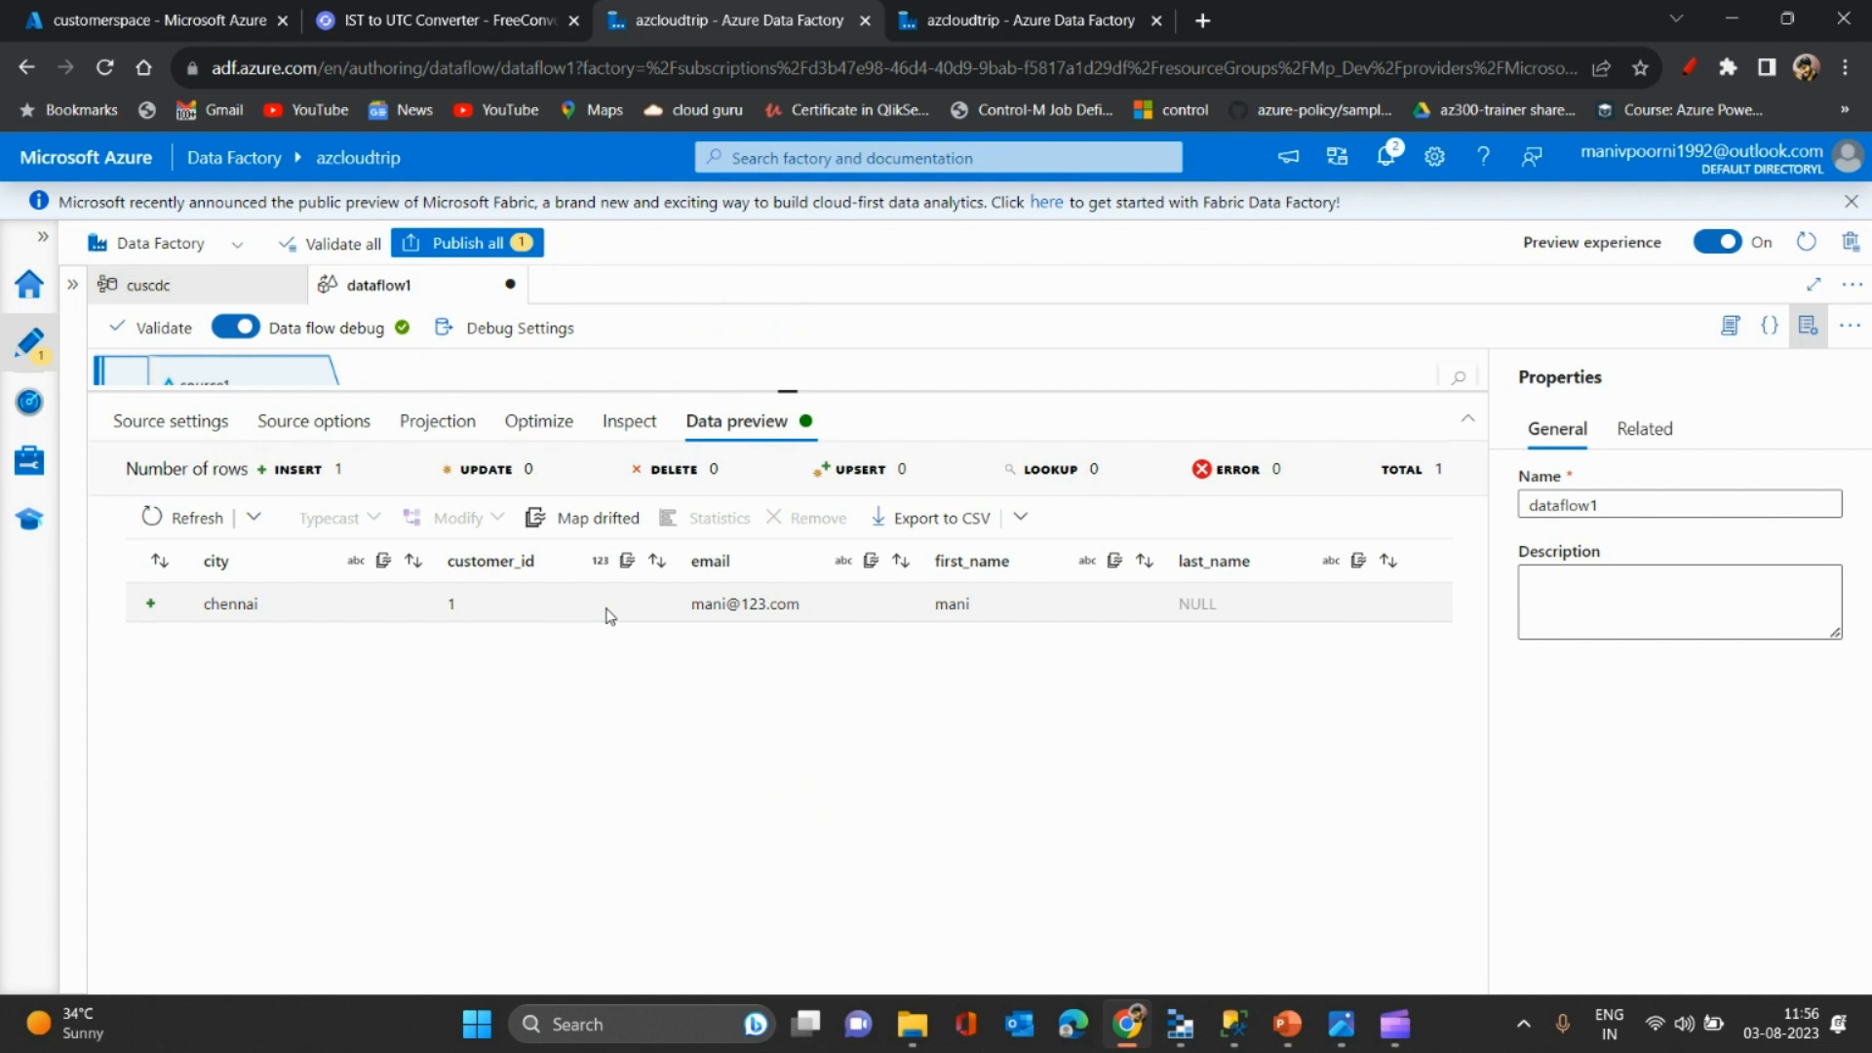
- Set source1's time travel to Query by version with version 0
left_click(310, 429)
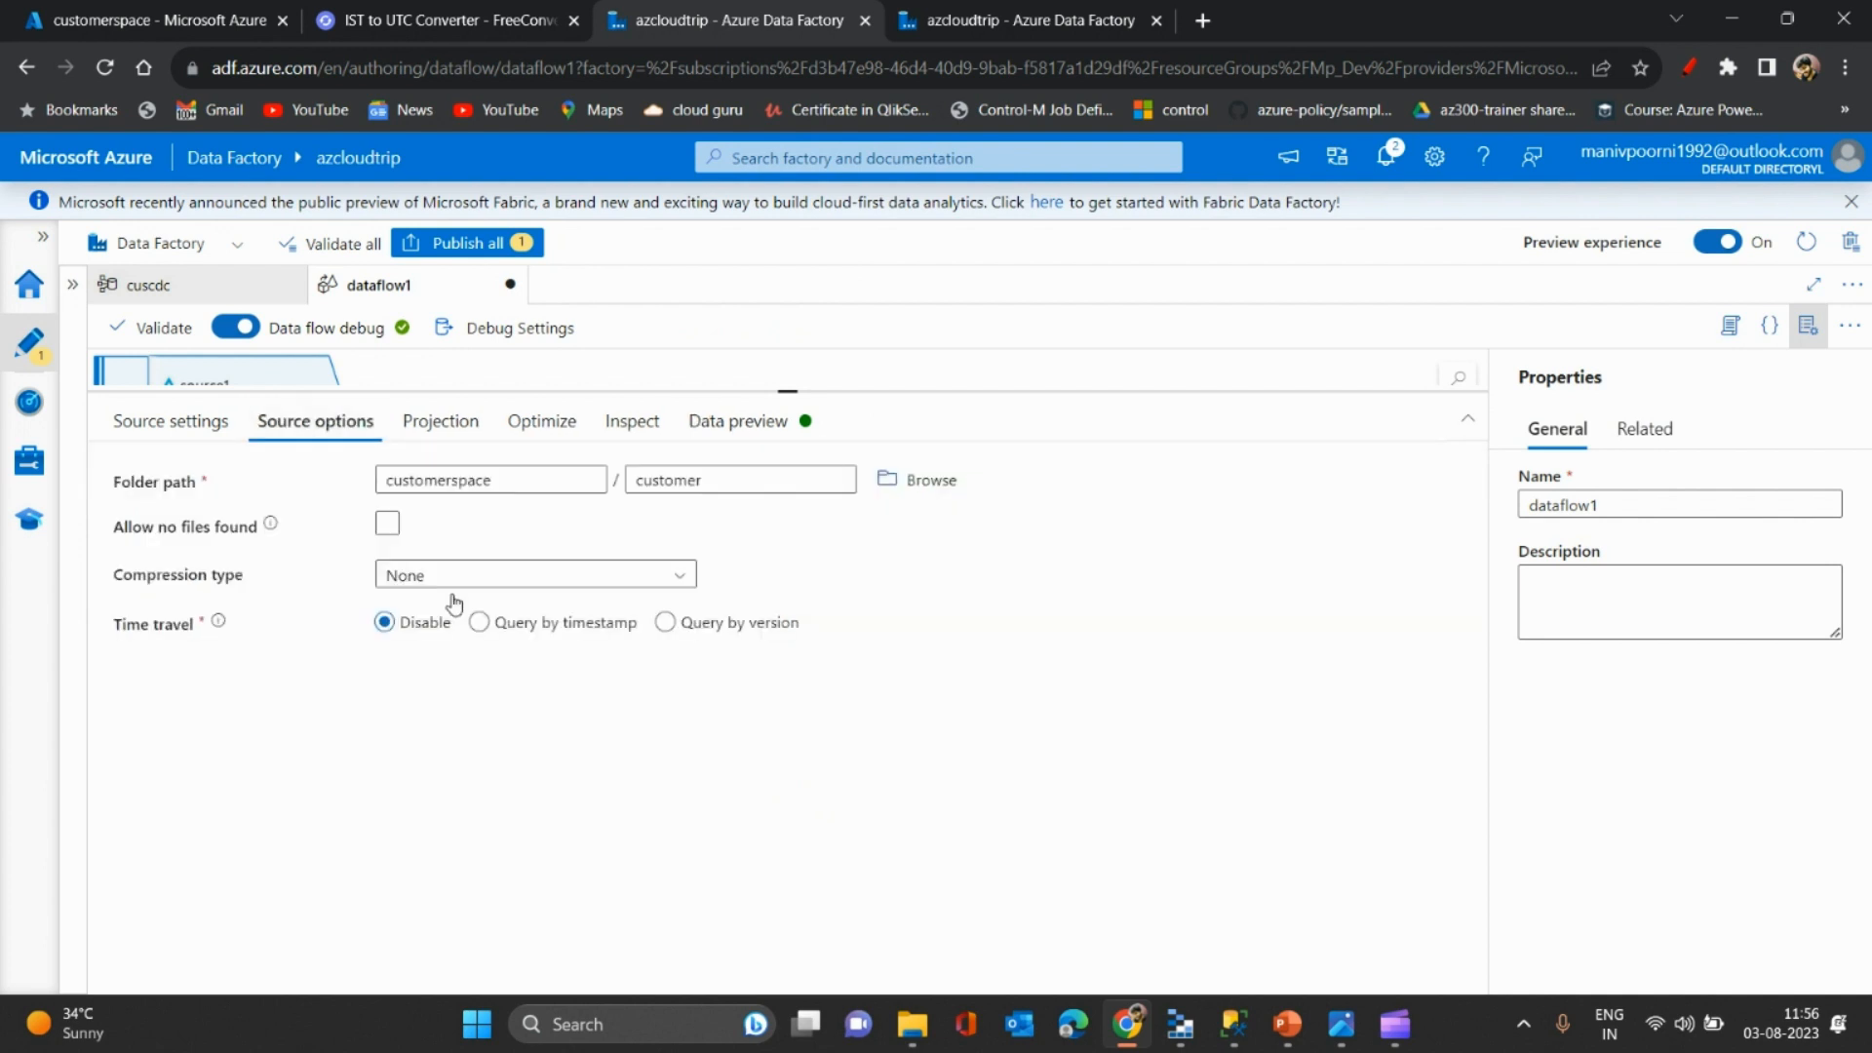
left_click(717, 434)
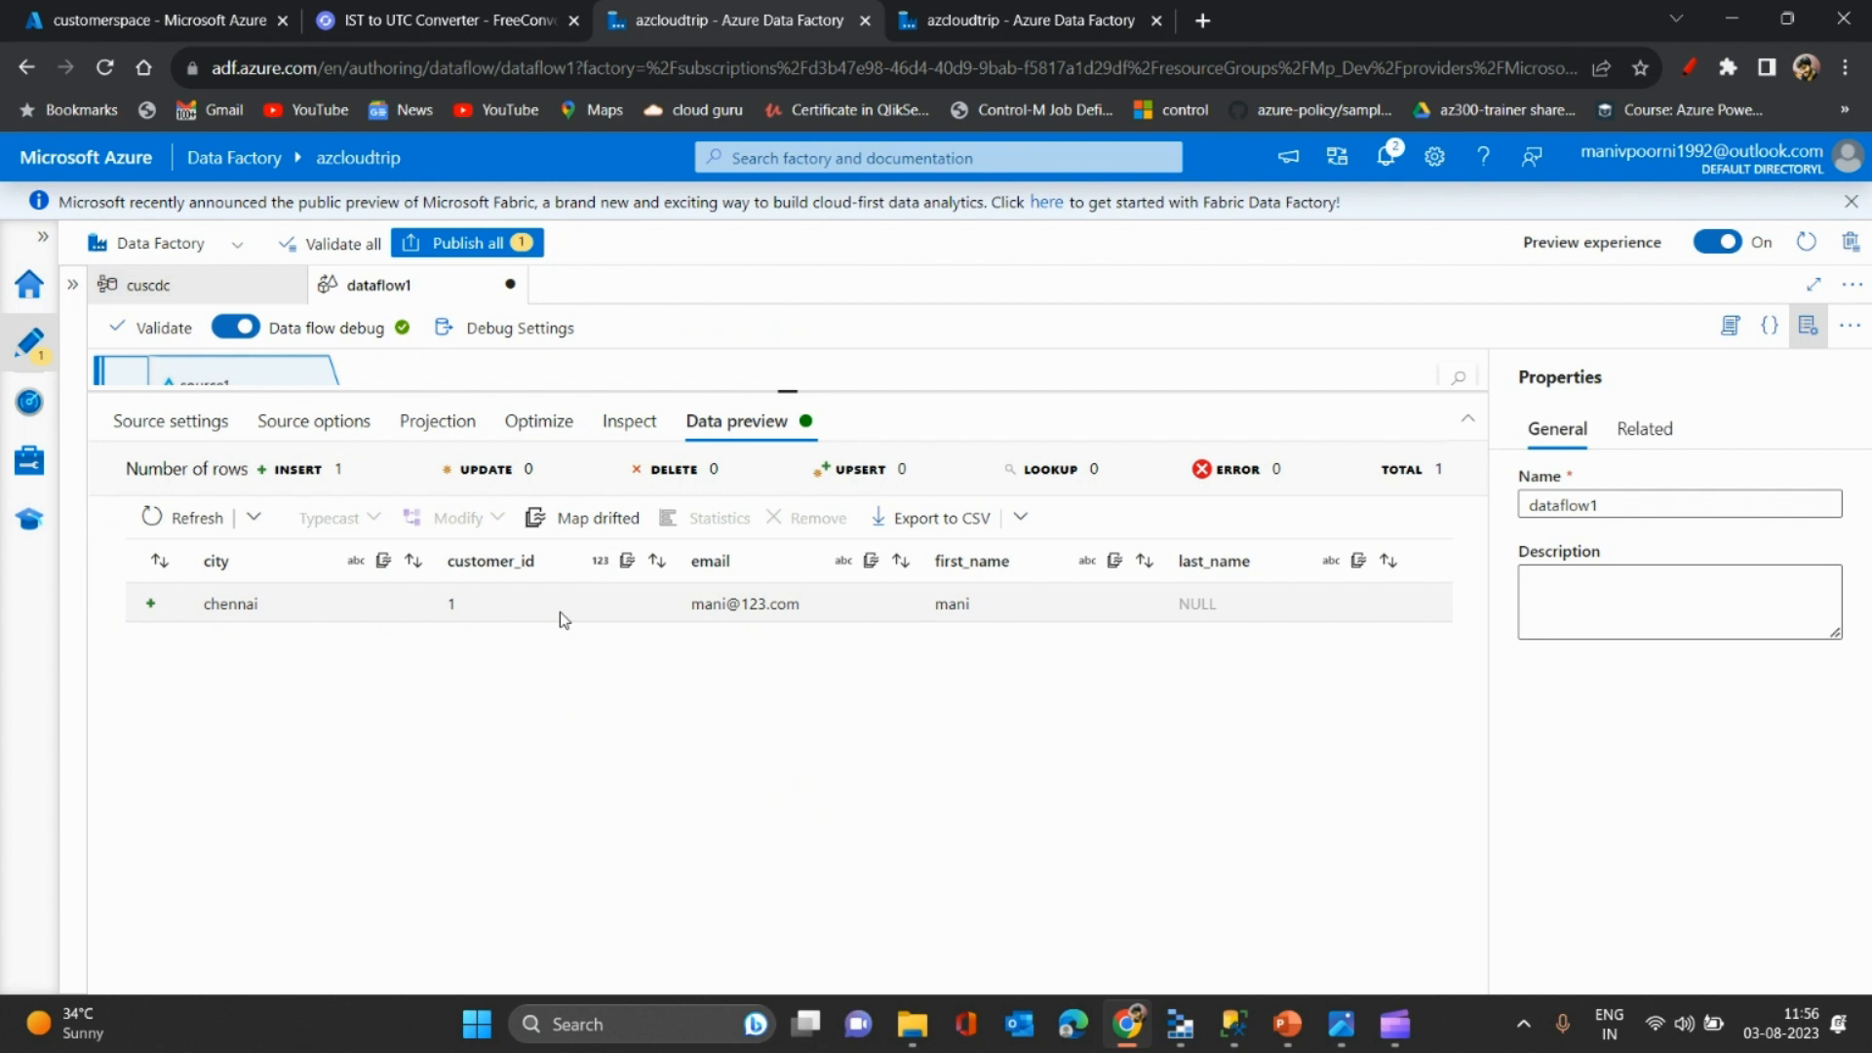
left_click(324, 425)
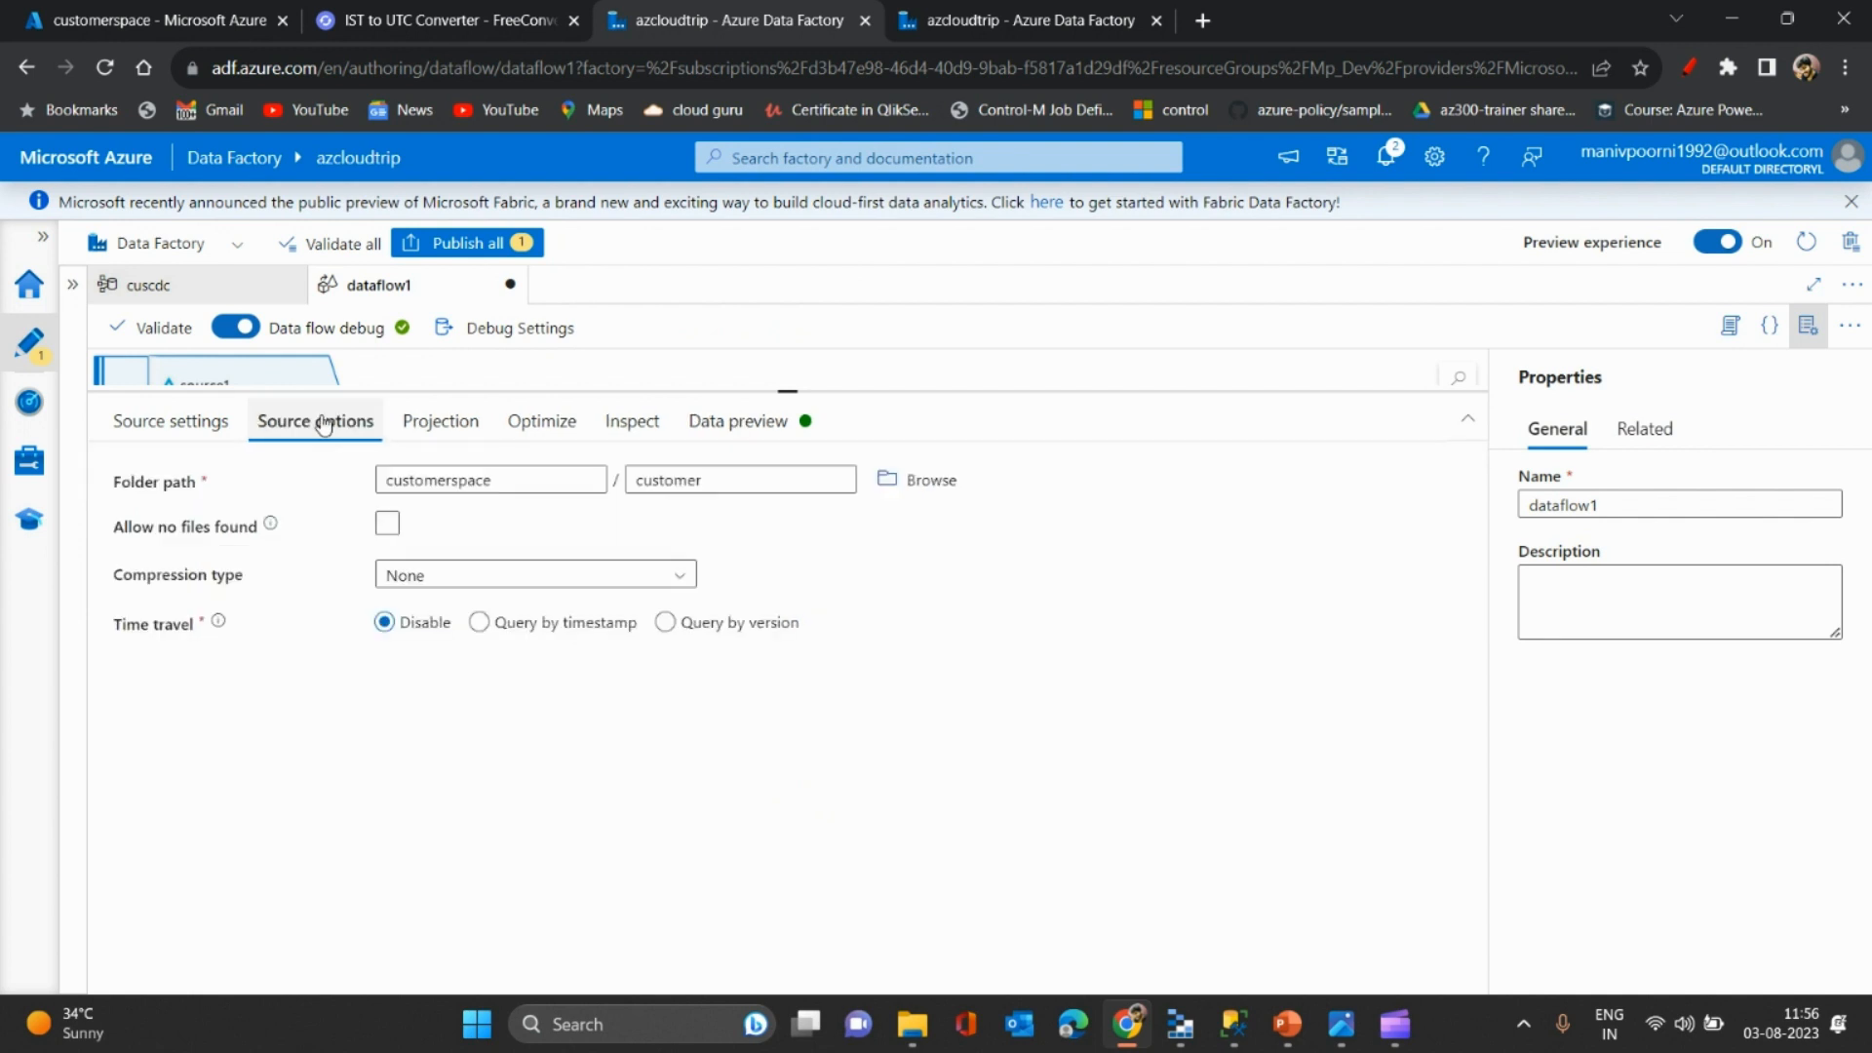
left_click(547, 625)
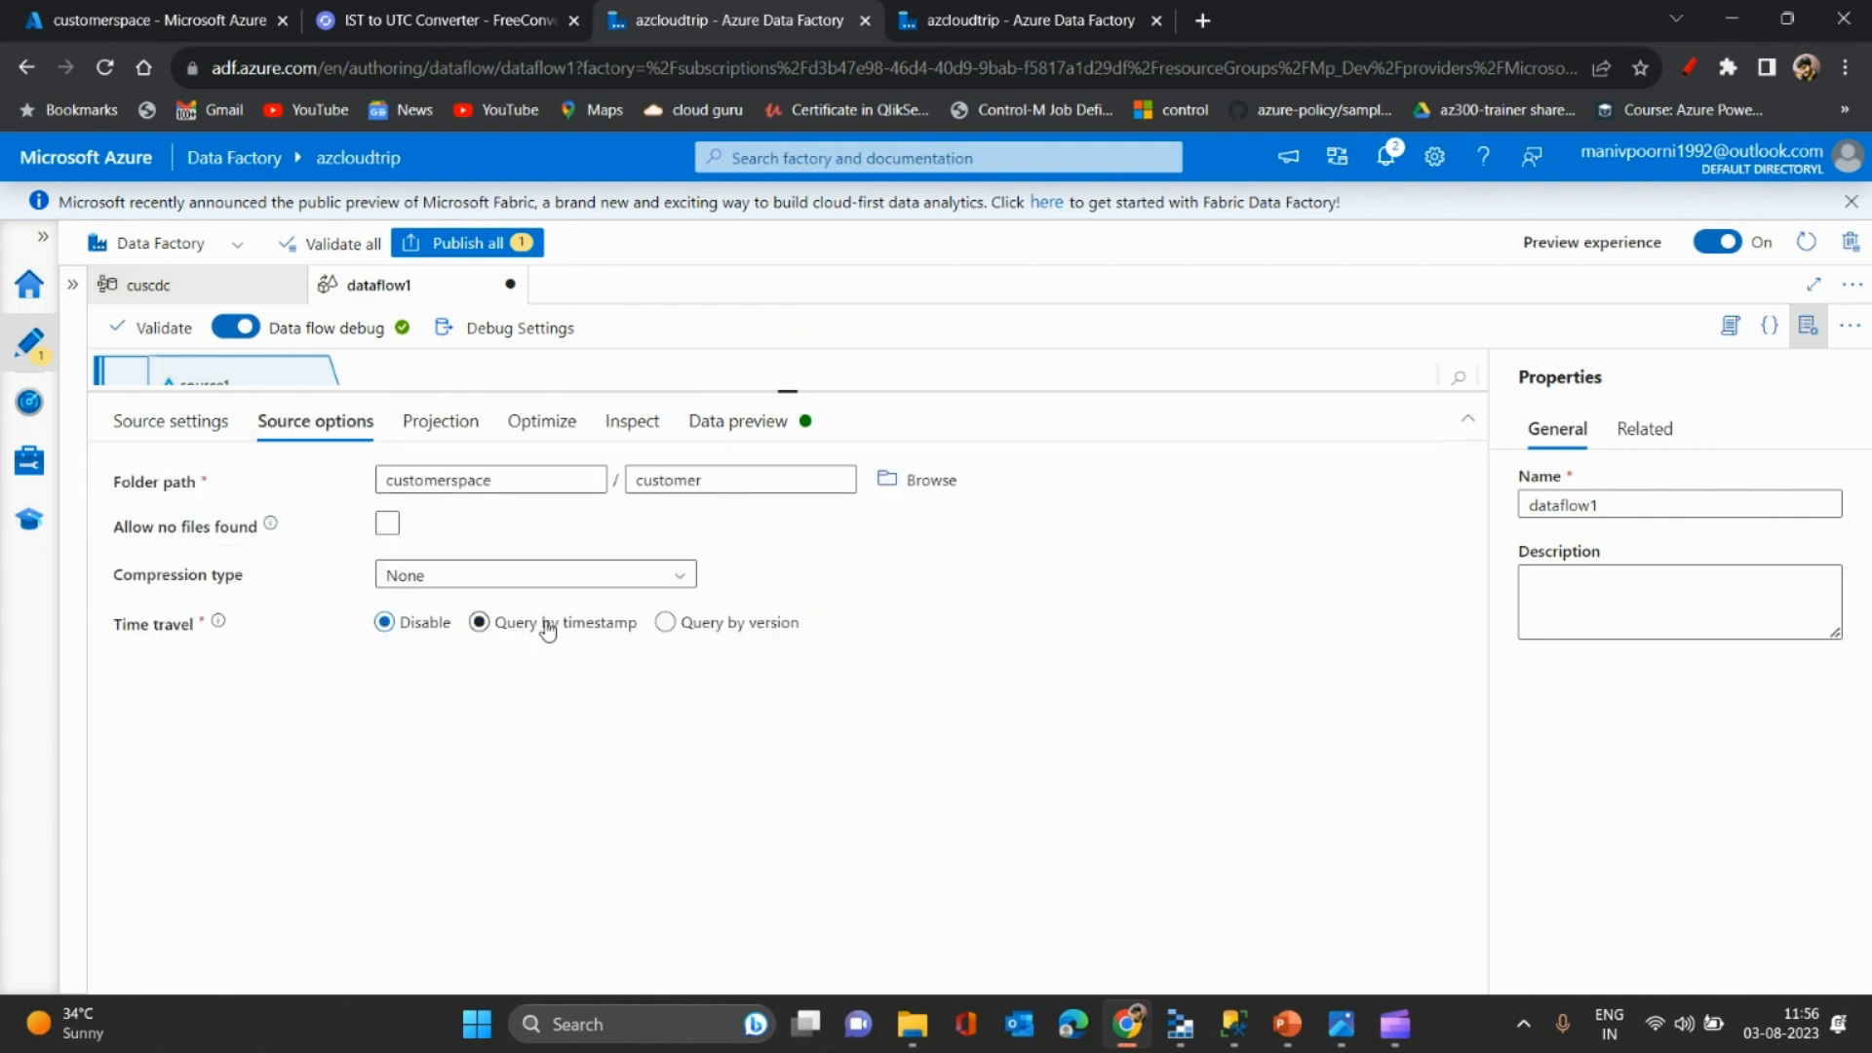
left_click(665, 624)
left_click(523, 682)
type("0")
left_click(858, 723)
- Refresh the version 0 data preview to show the single chennai row, then bring SSMS forward
left_click(743, 417)
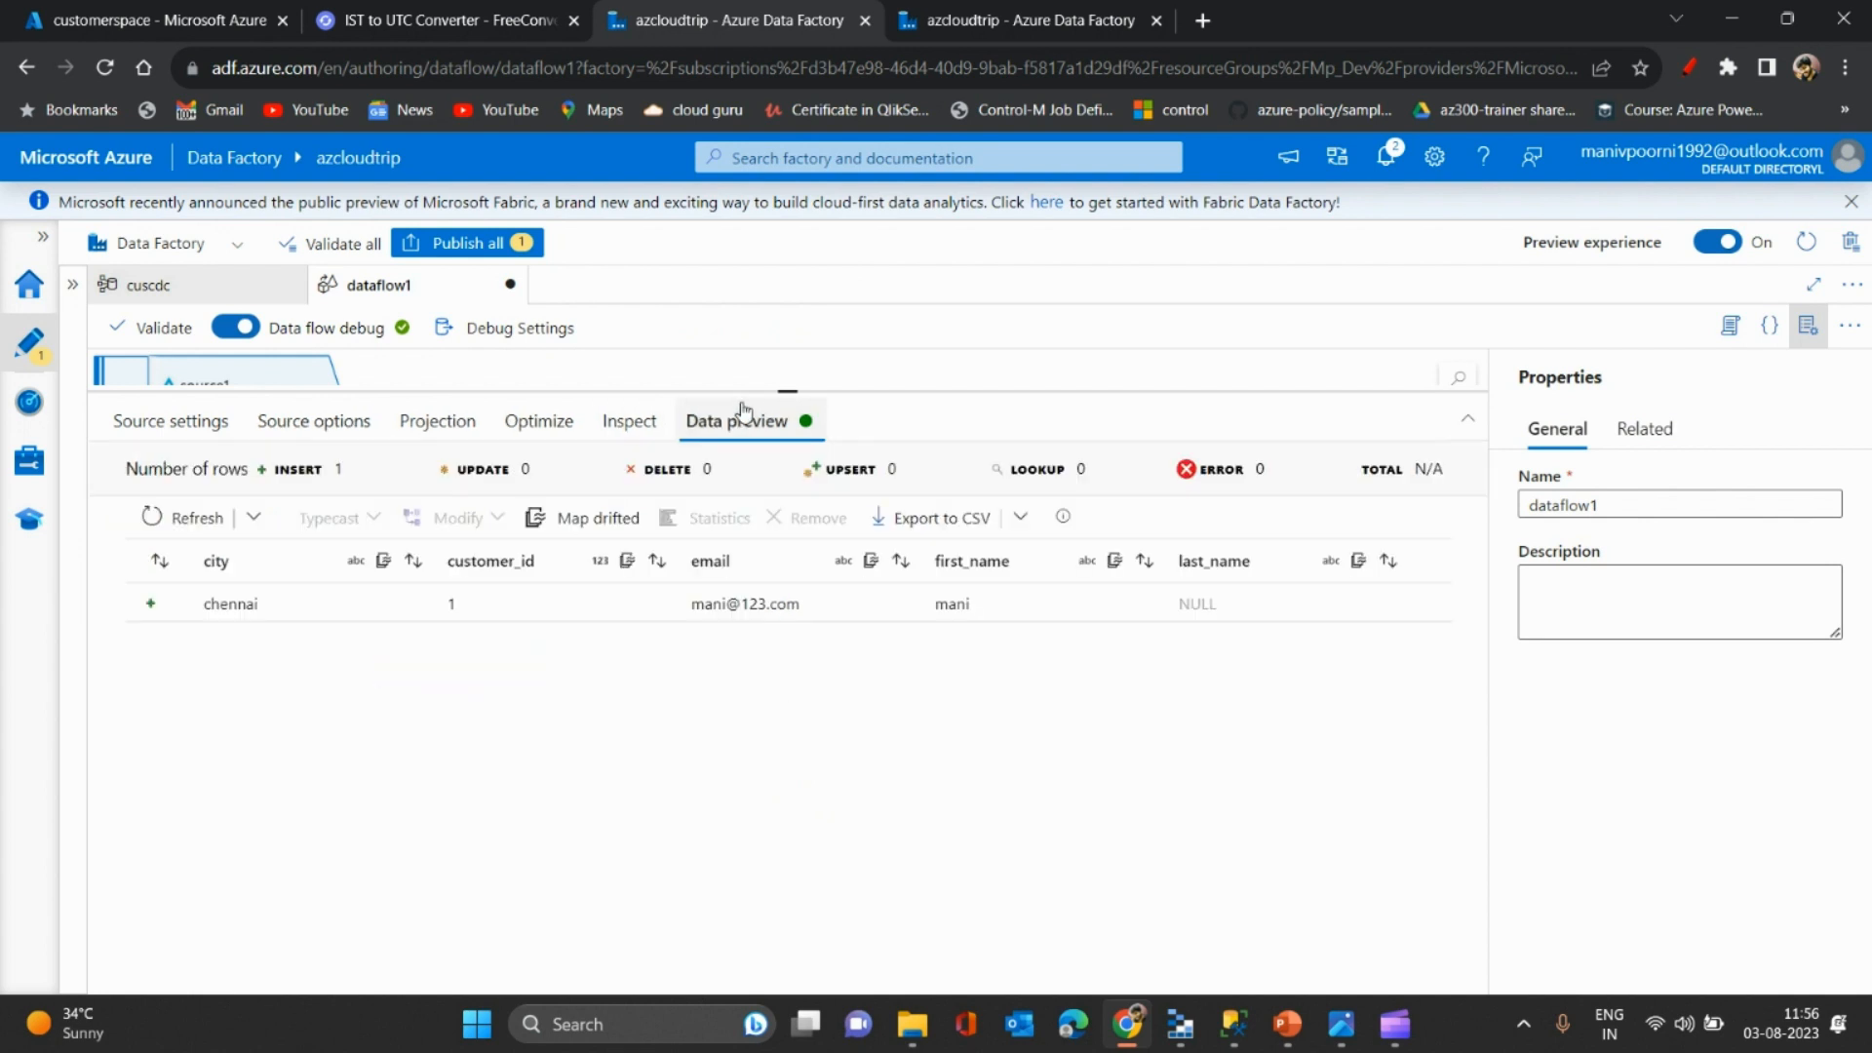
left_click(150, 517)
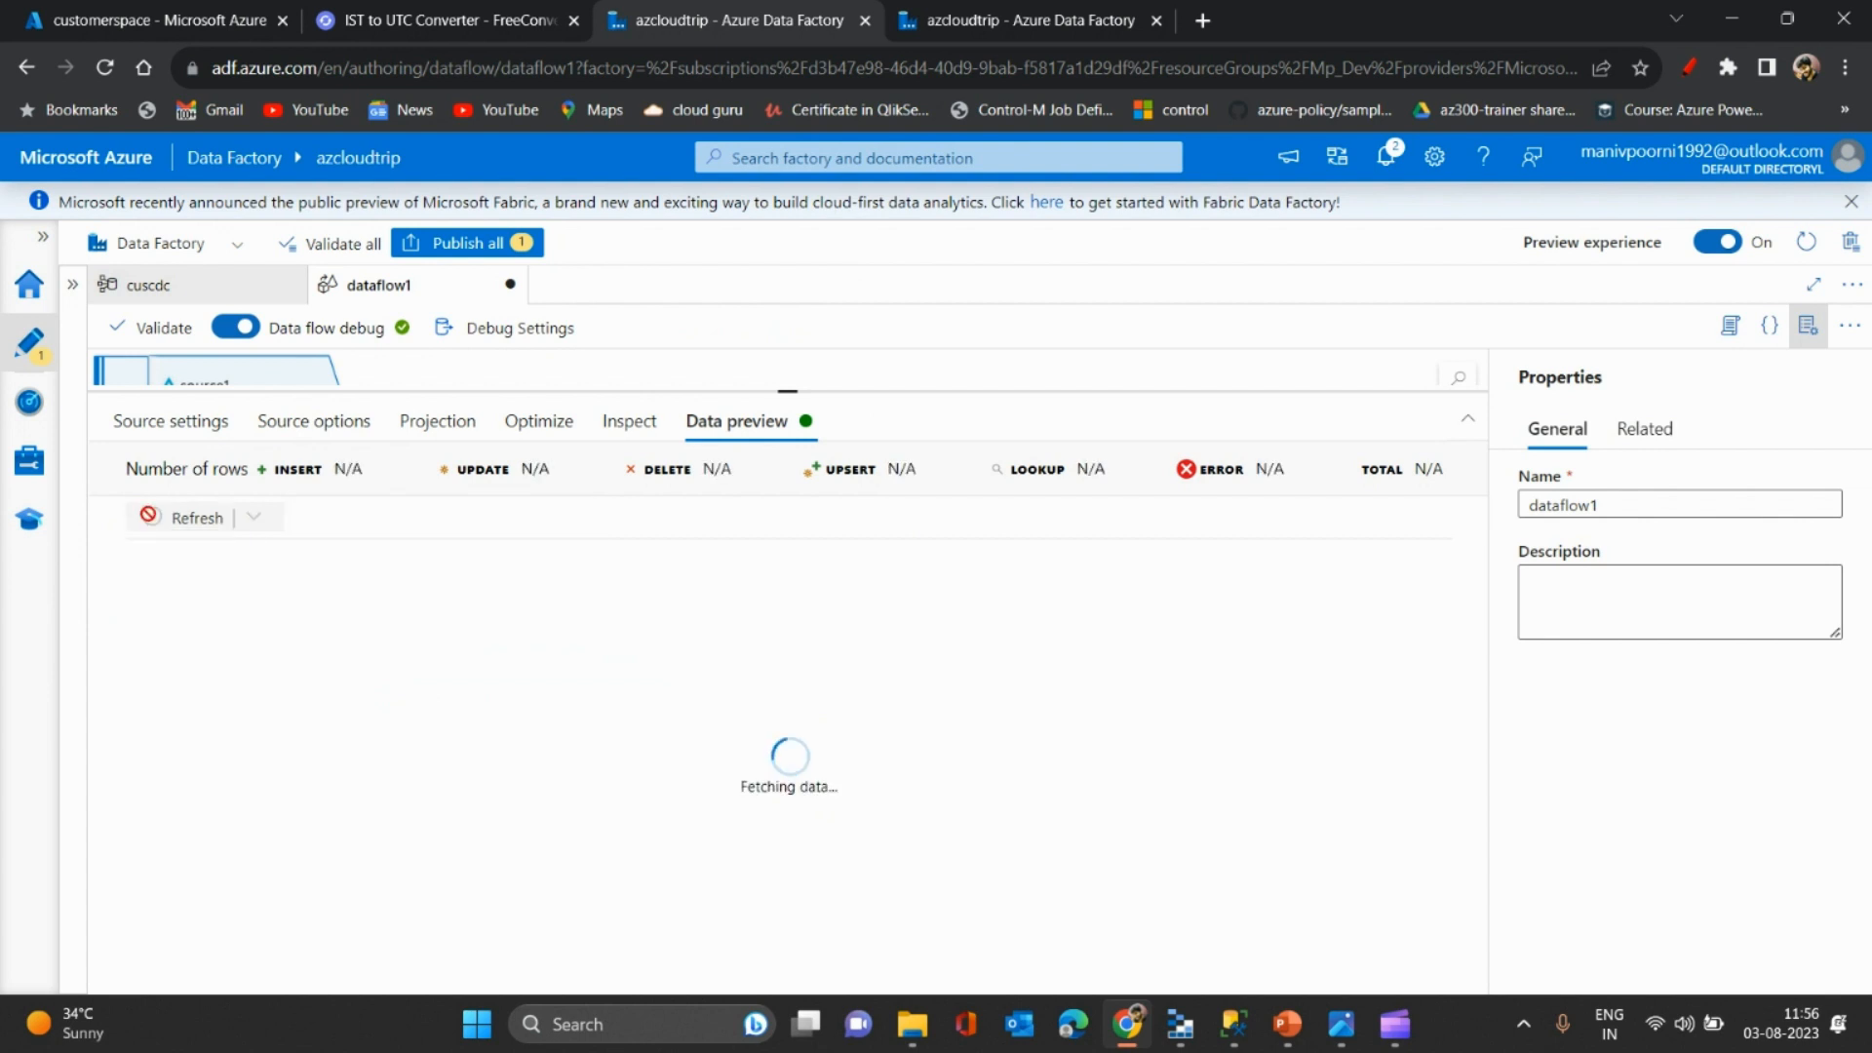
left_click(312, 421)
mouse_move(181, 670)
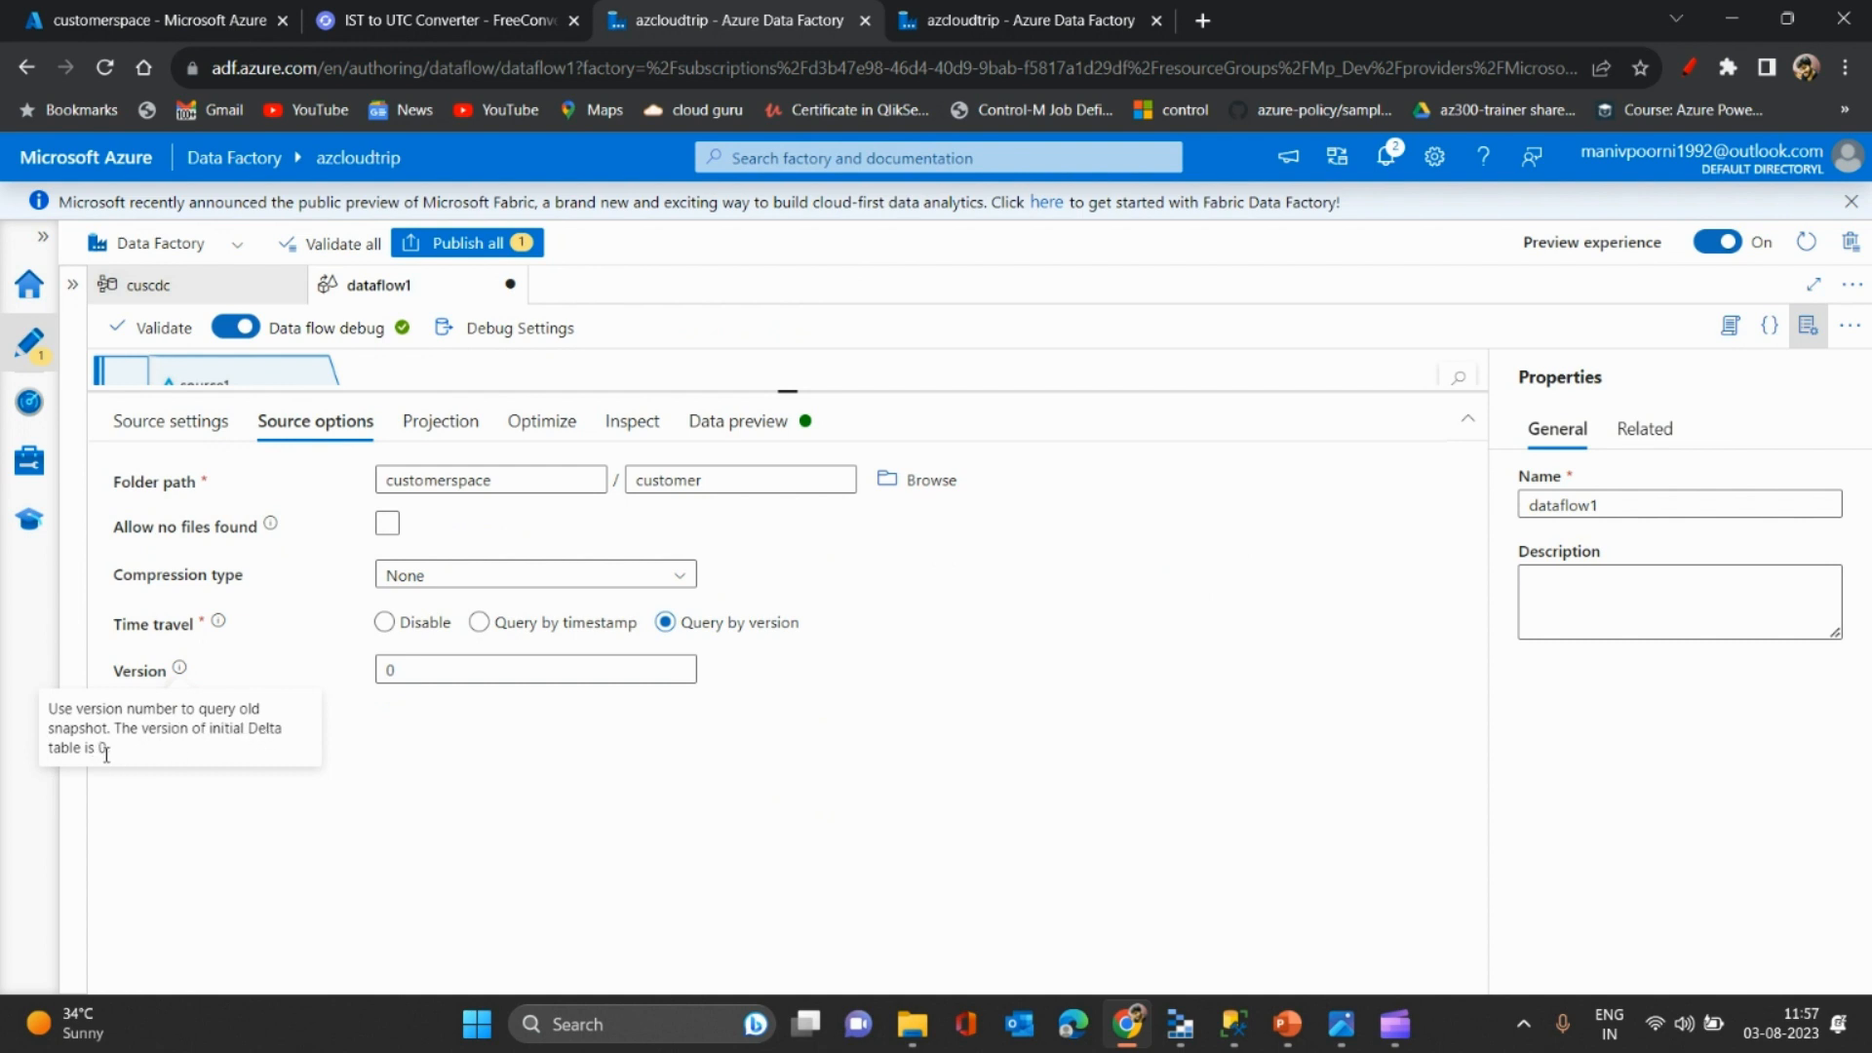
left_click(753, 438)
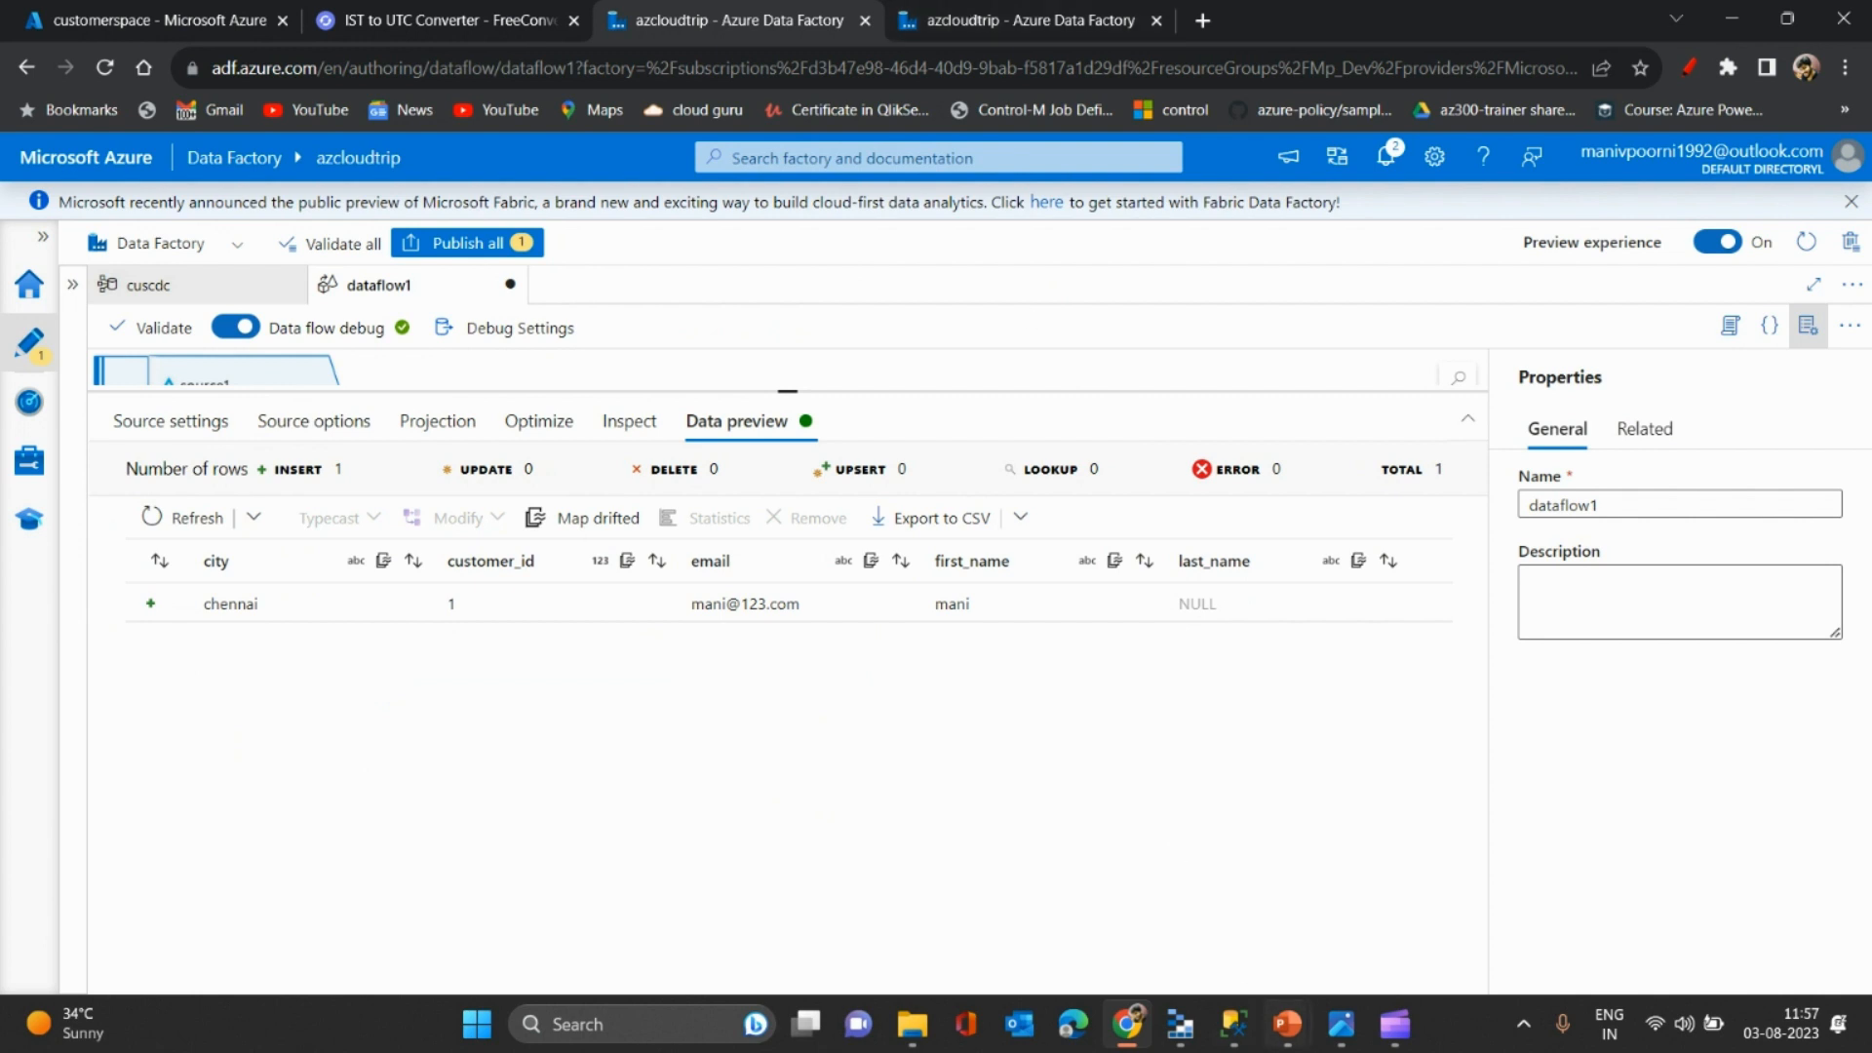
left_click(1235, 1024)
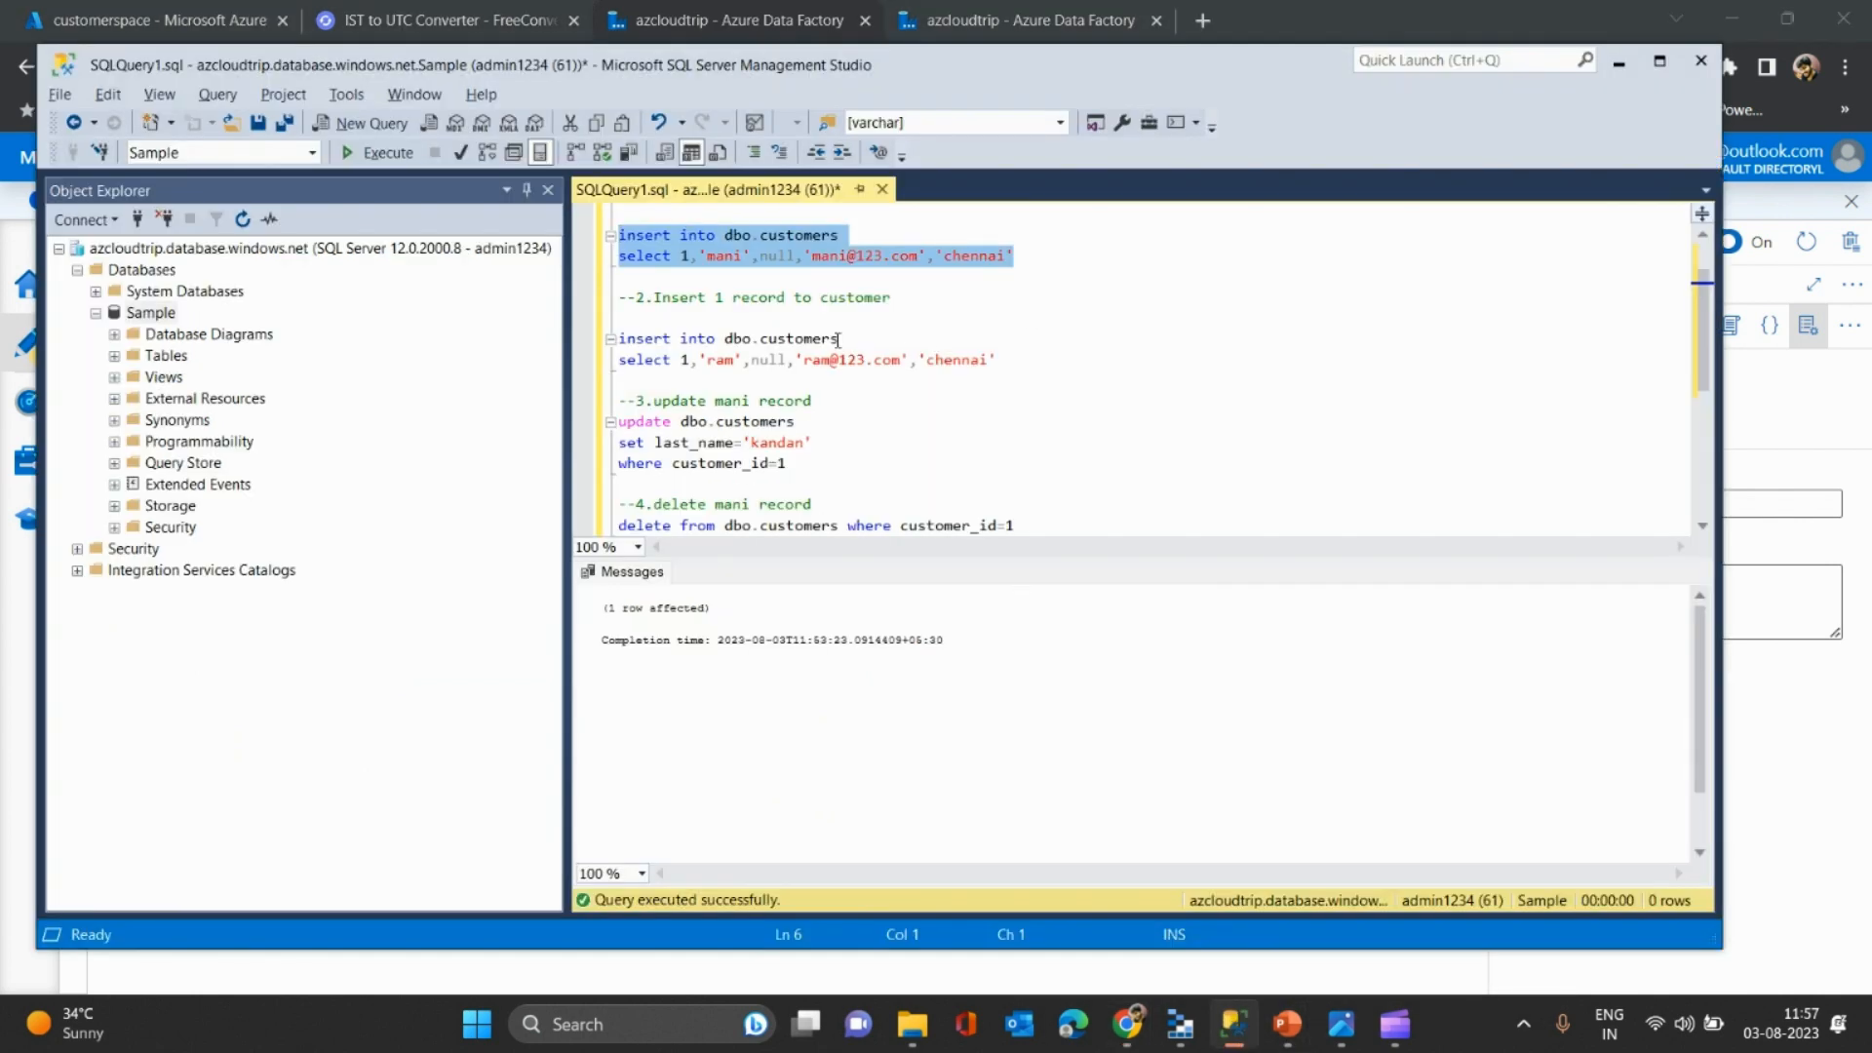
- Change the second insert to customer_id 2 and execute it
left_click_drag(780, 320, 1013, 356)
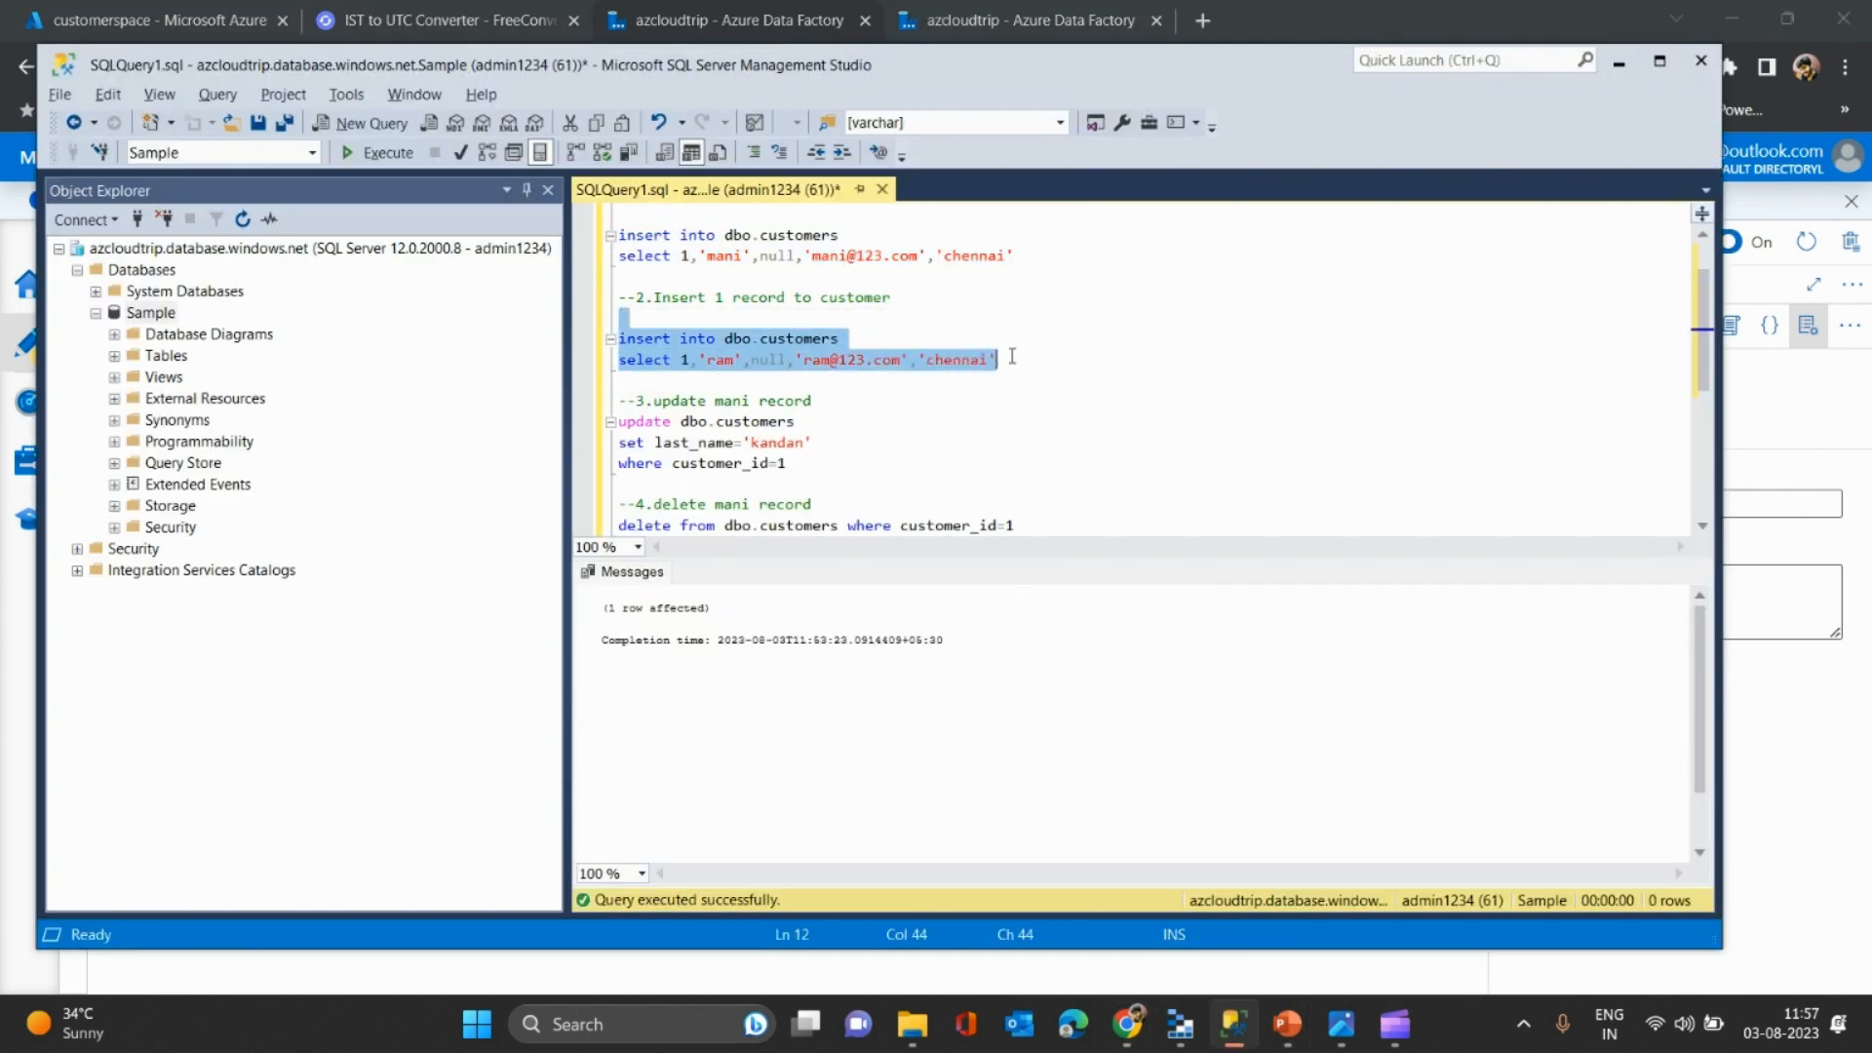
key("F5")
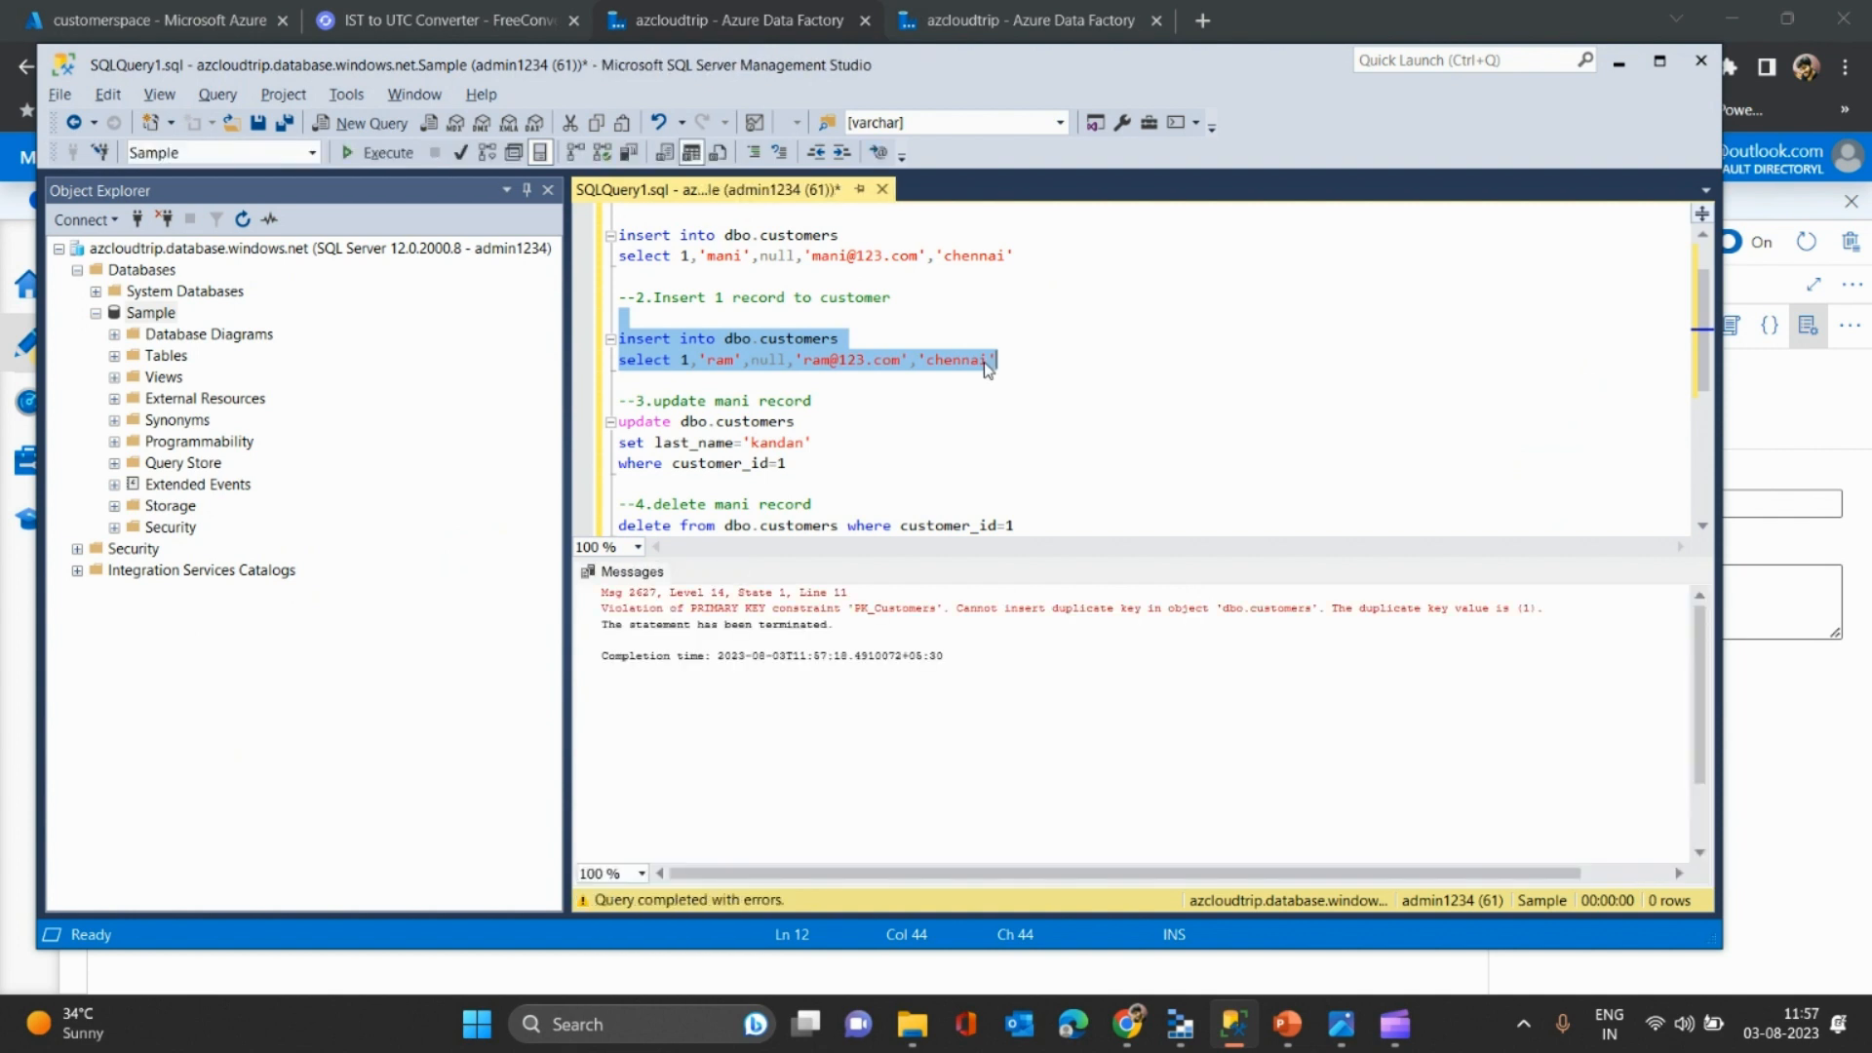
left_click(990, 359)
left_click(690, 360)
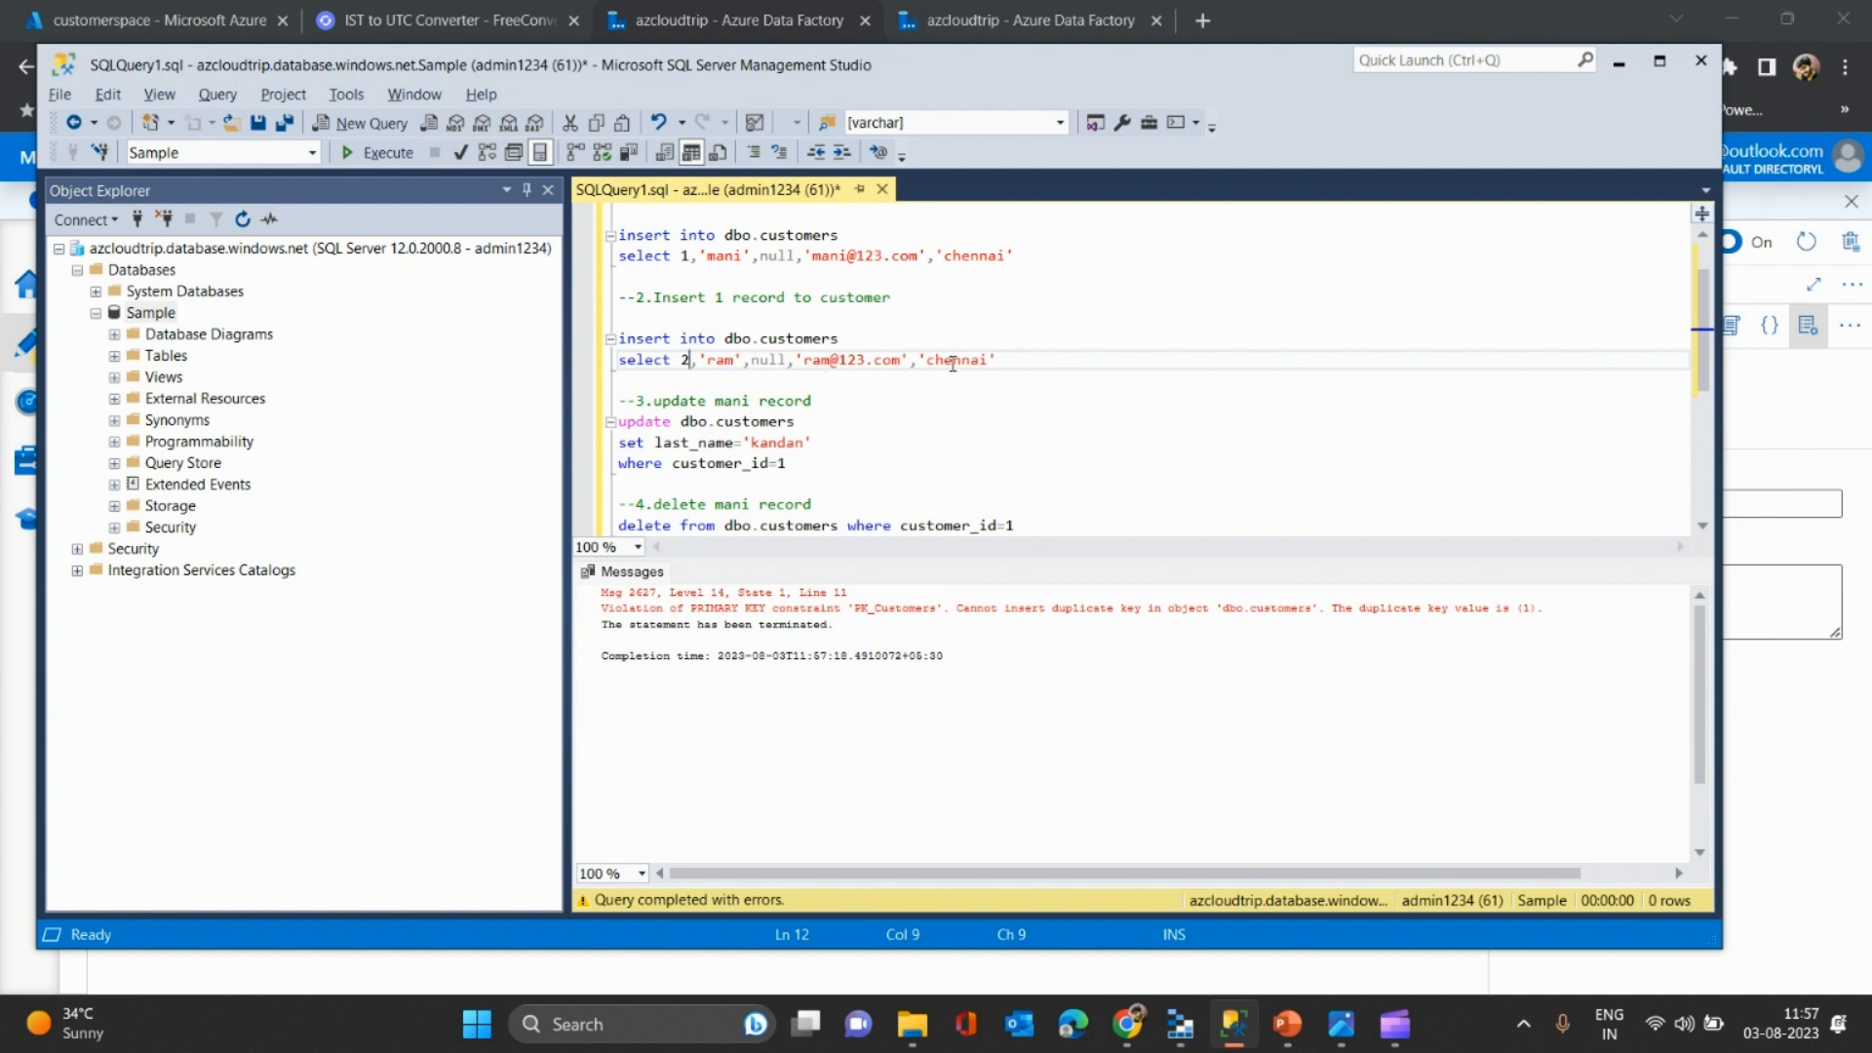
left_click_drag(1040, 357, 926, 318)
key("F5")
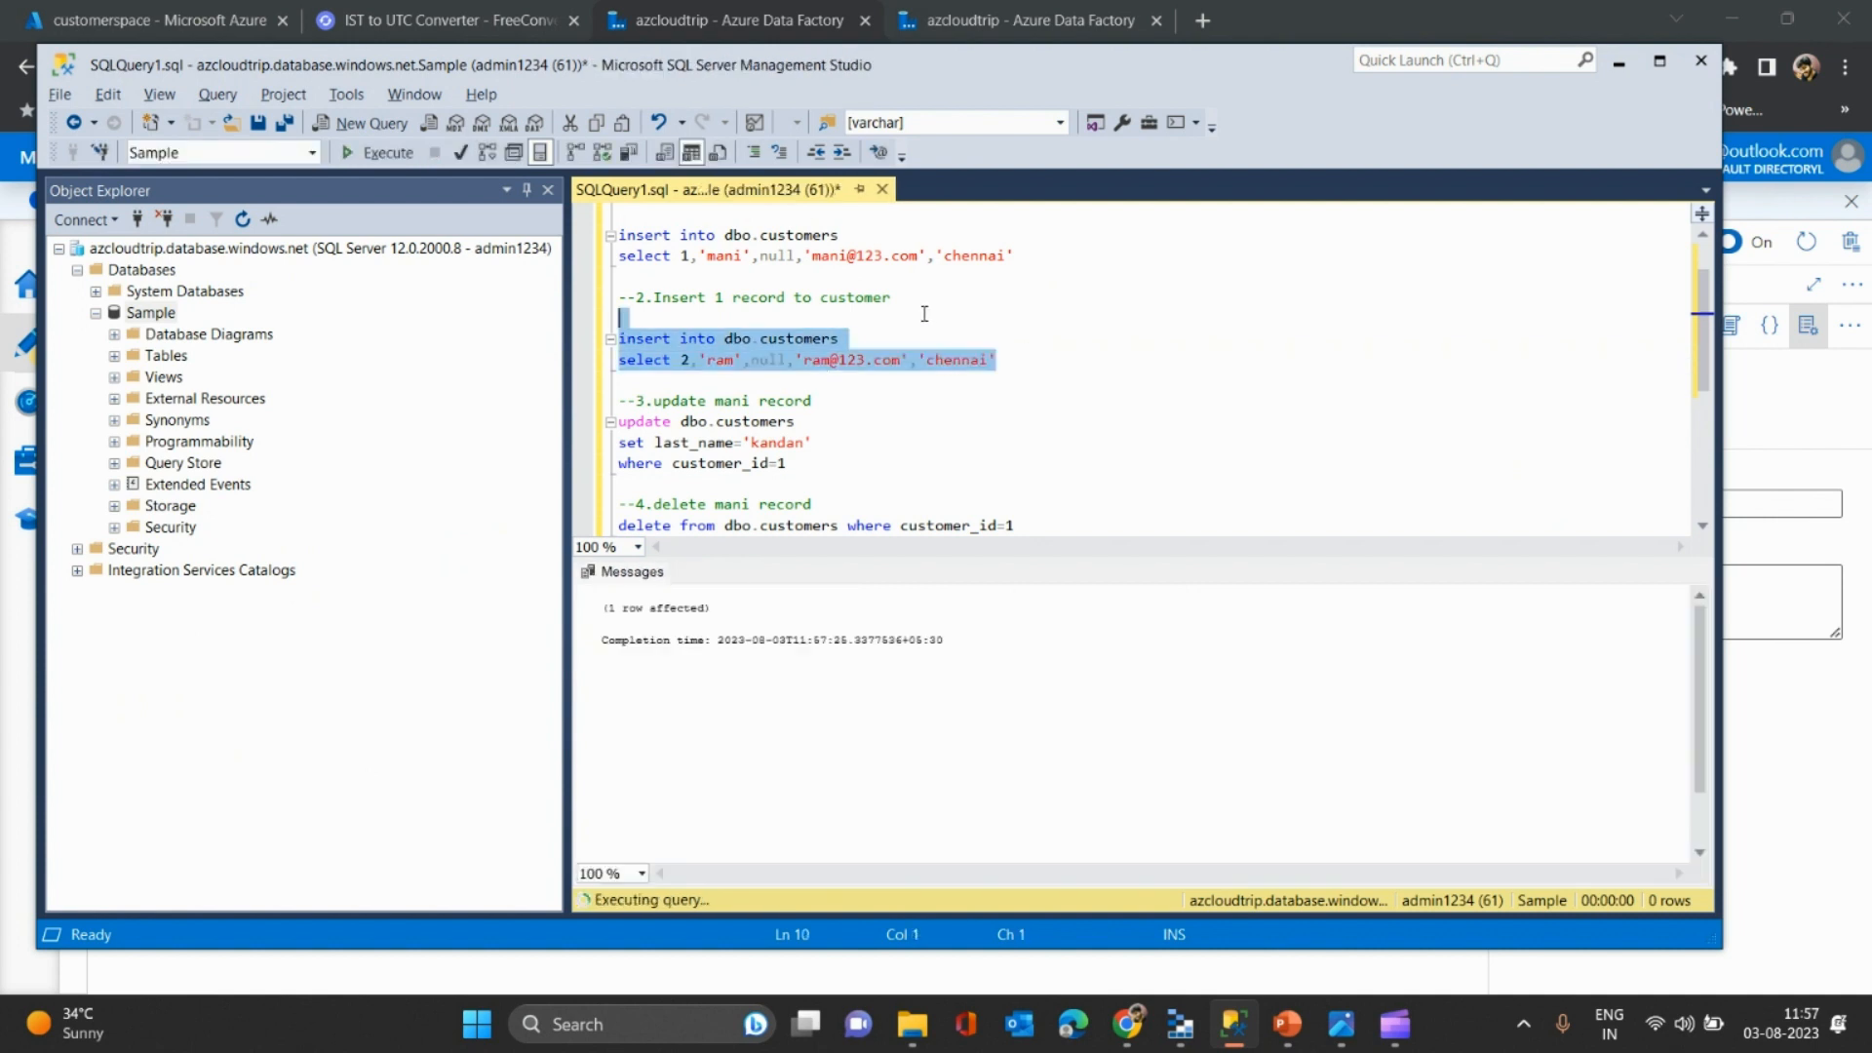
- Run select * from dbo.customers to confirm two rows, then return to the browser
left_click(902, 281)
key("Up")
key("Up")
key("Up")
key("Up")
key("Up")
key("Up")
key("Up")
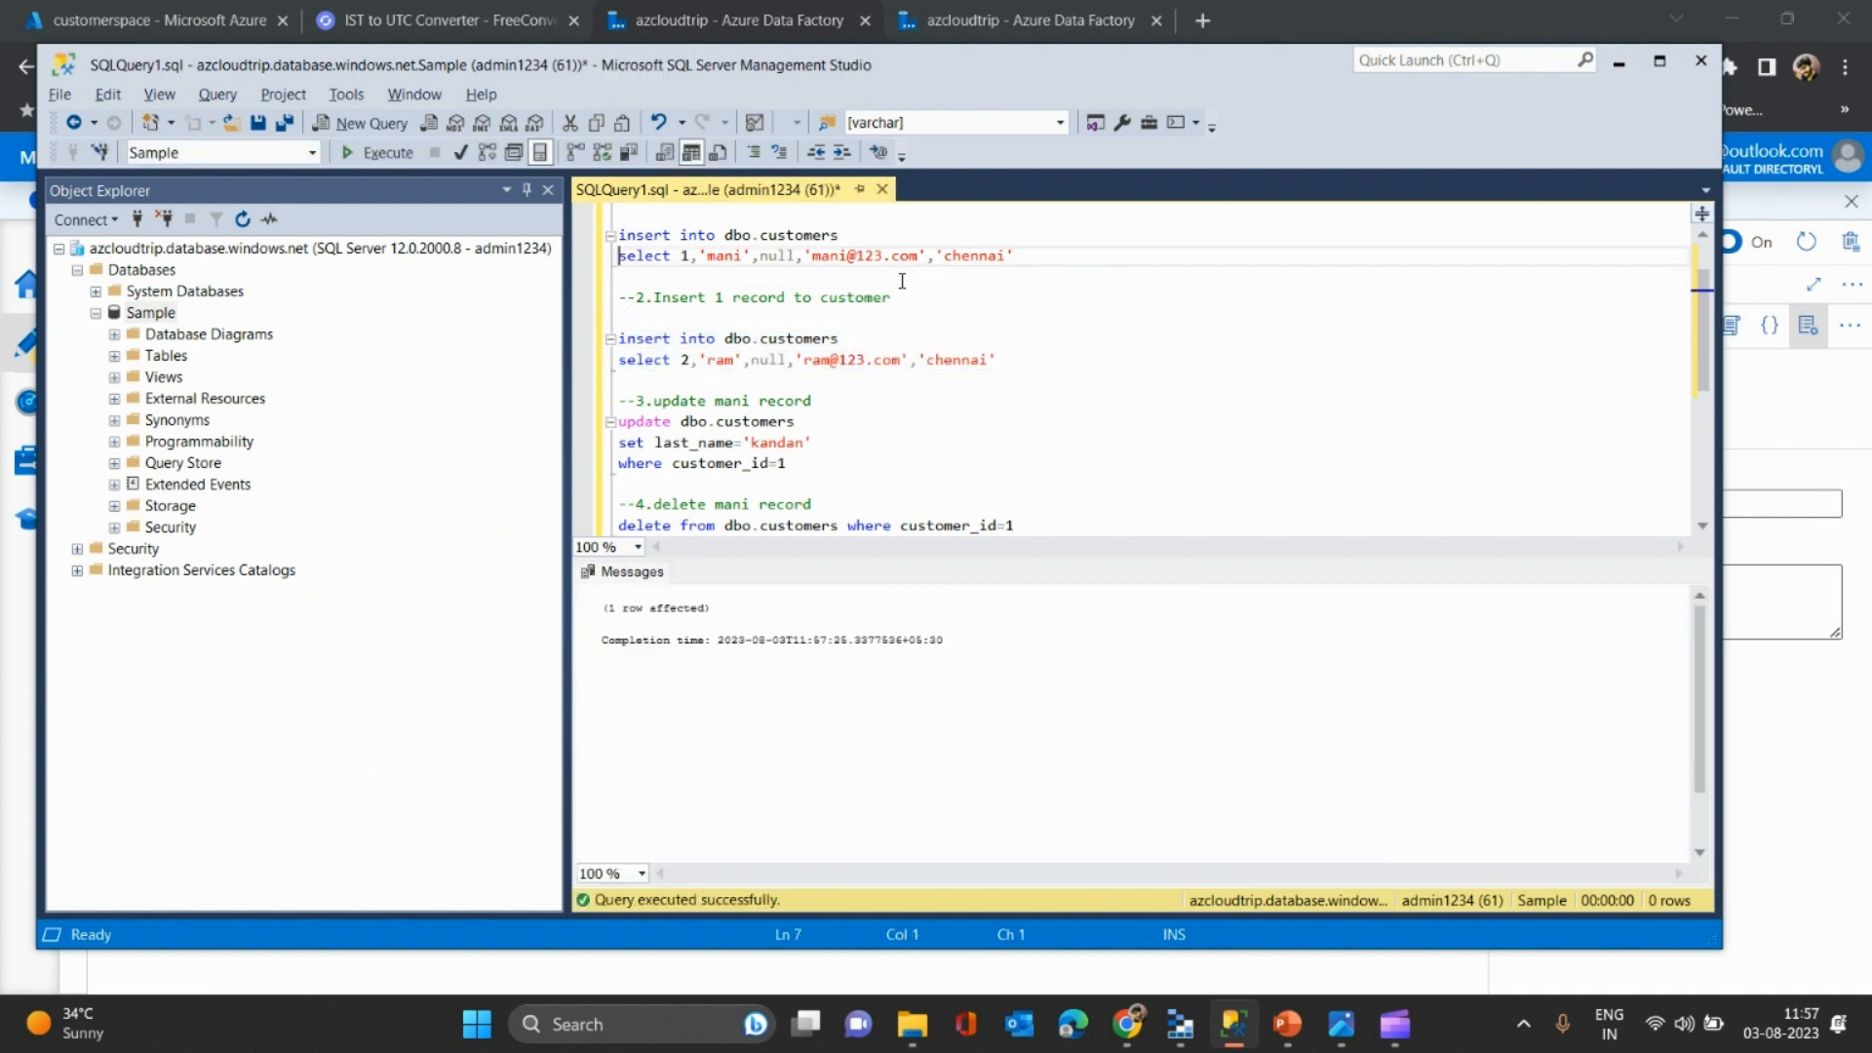
key("shift+End")
key("F5")
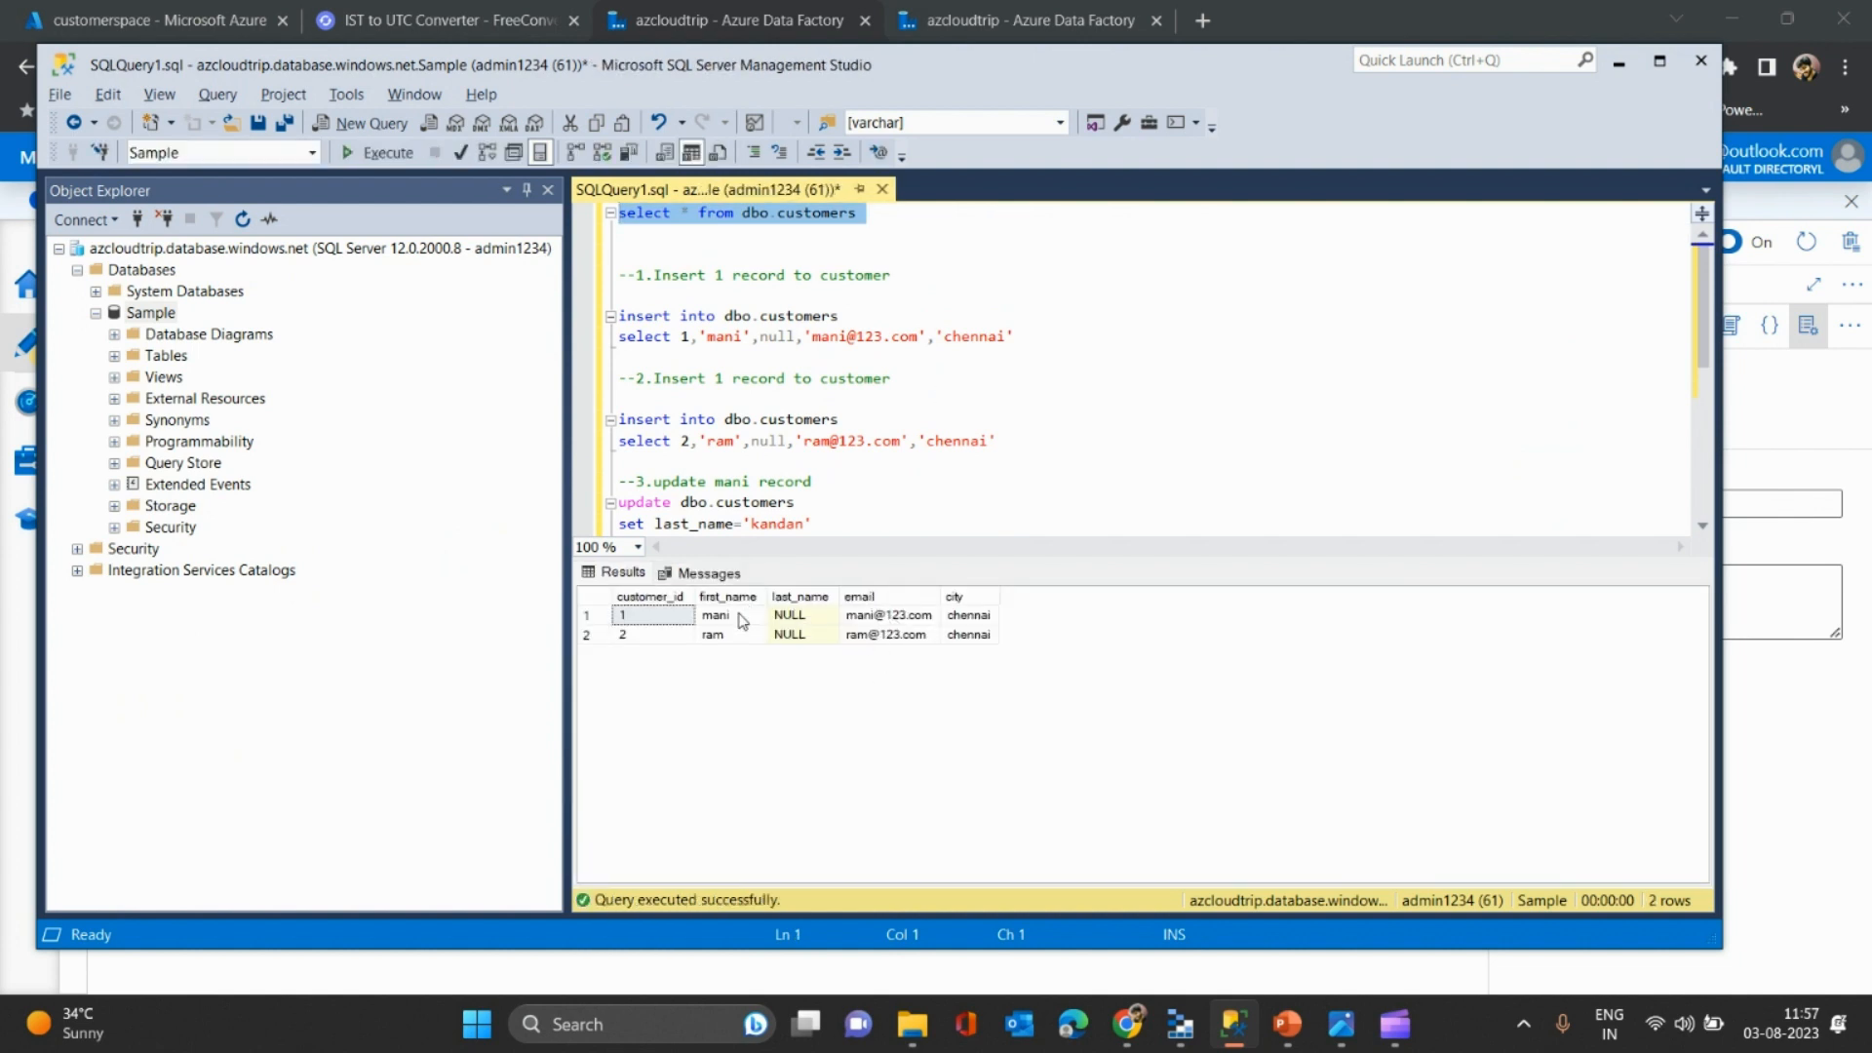
key("alt+Tab")
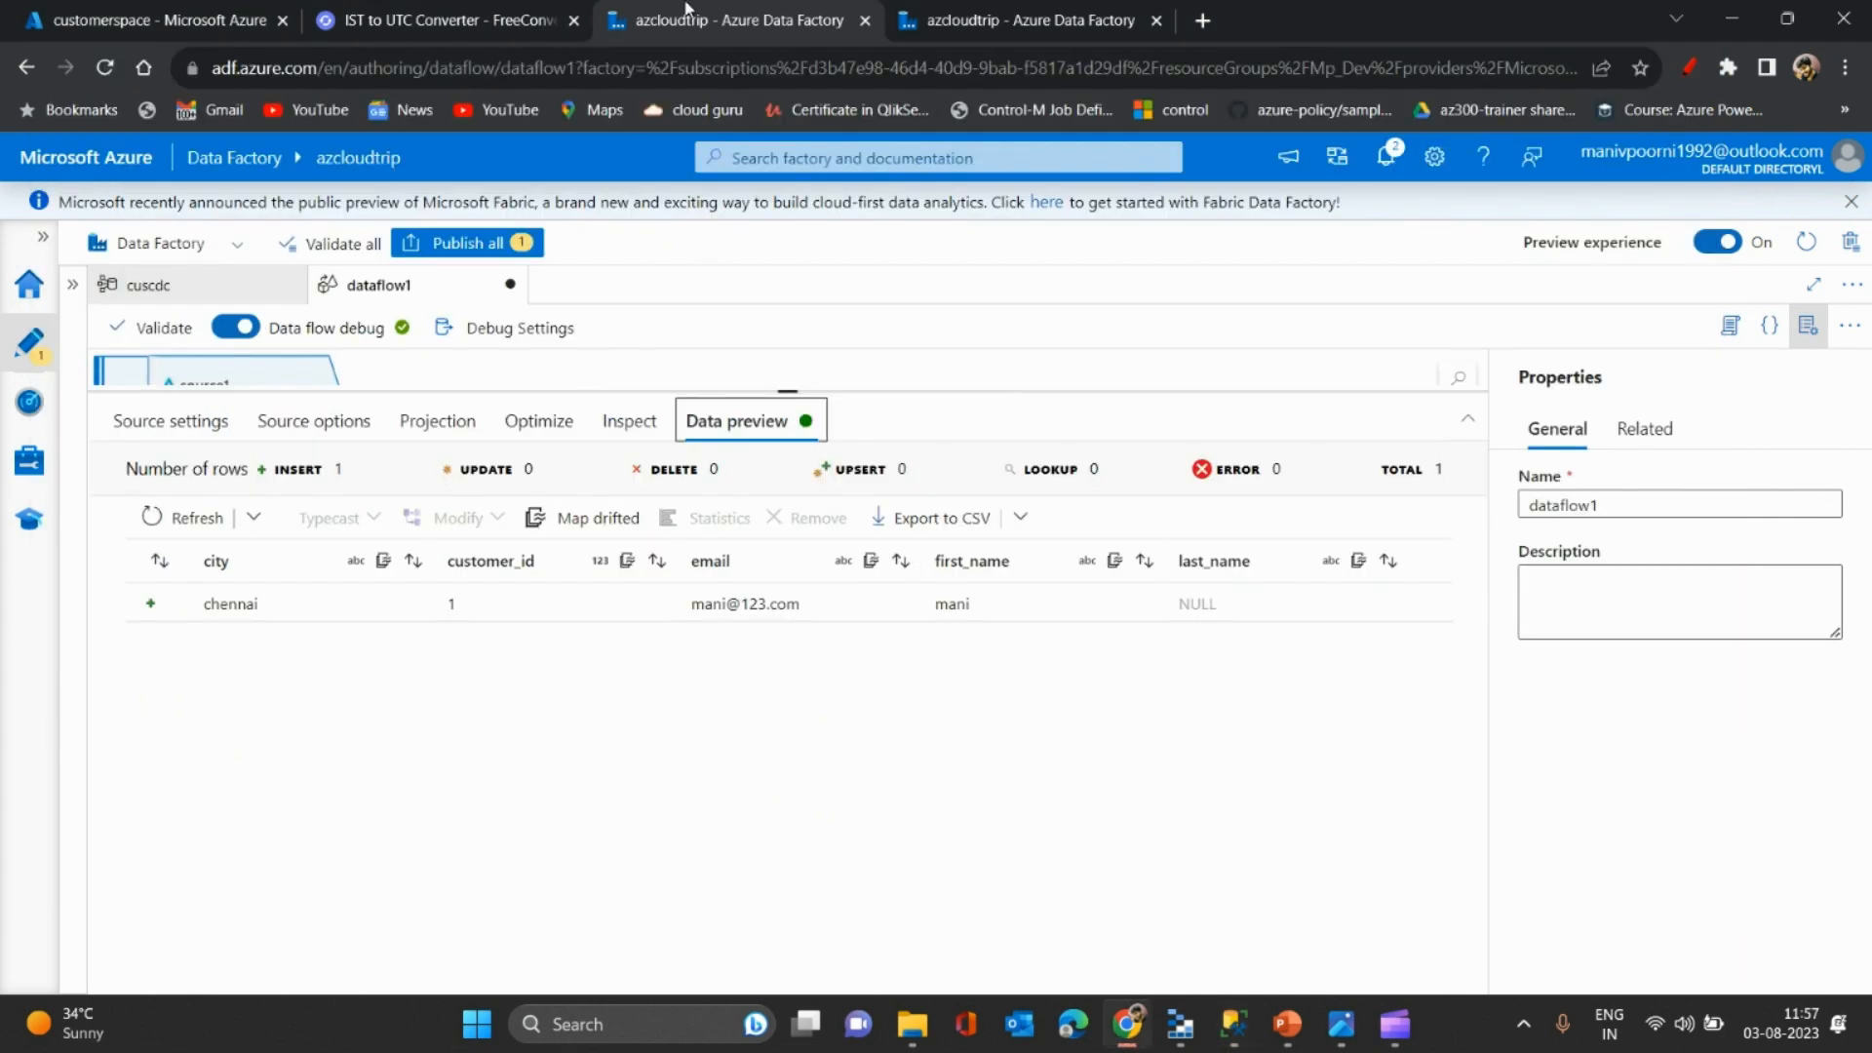
- Refresh the cuscdc monitor page repeatedly to catch the new customer change
left_click(1036, 7)
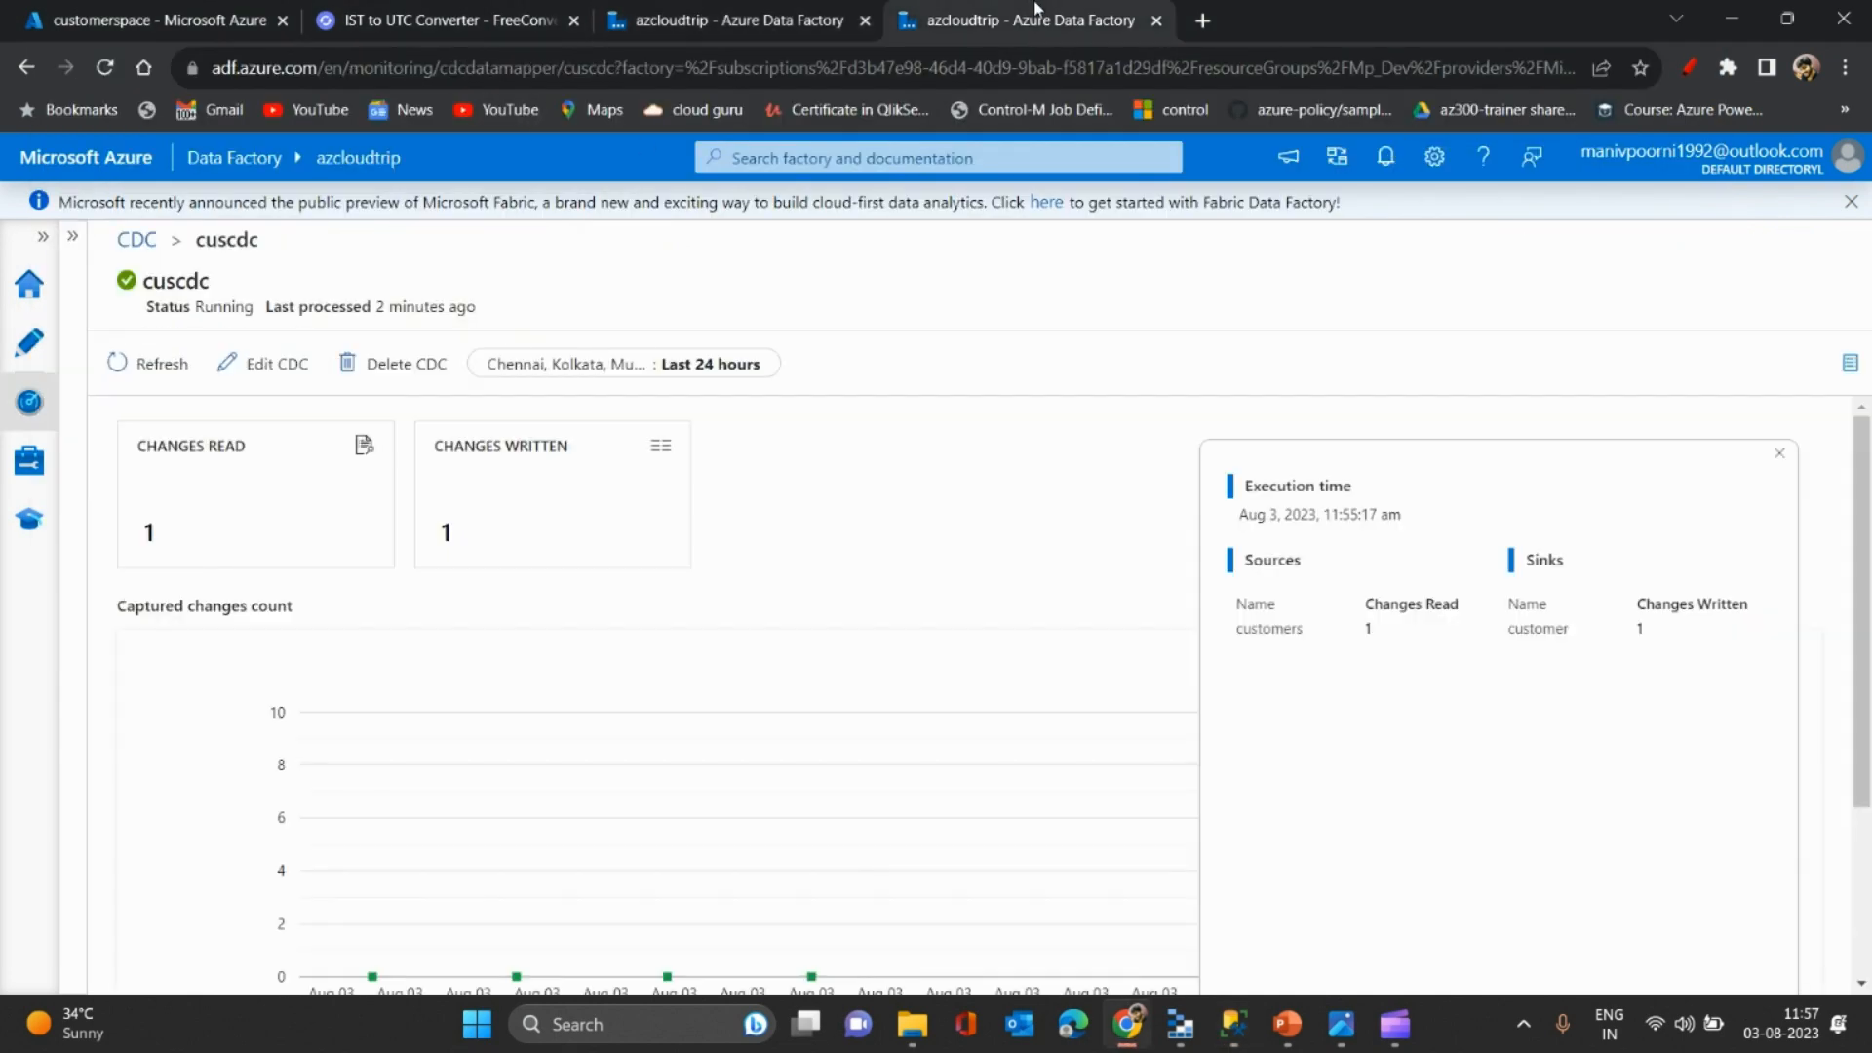
left_click(136, 357)
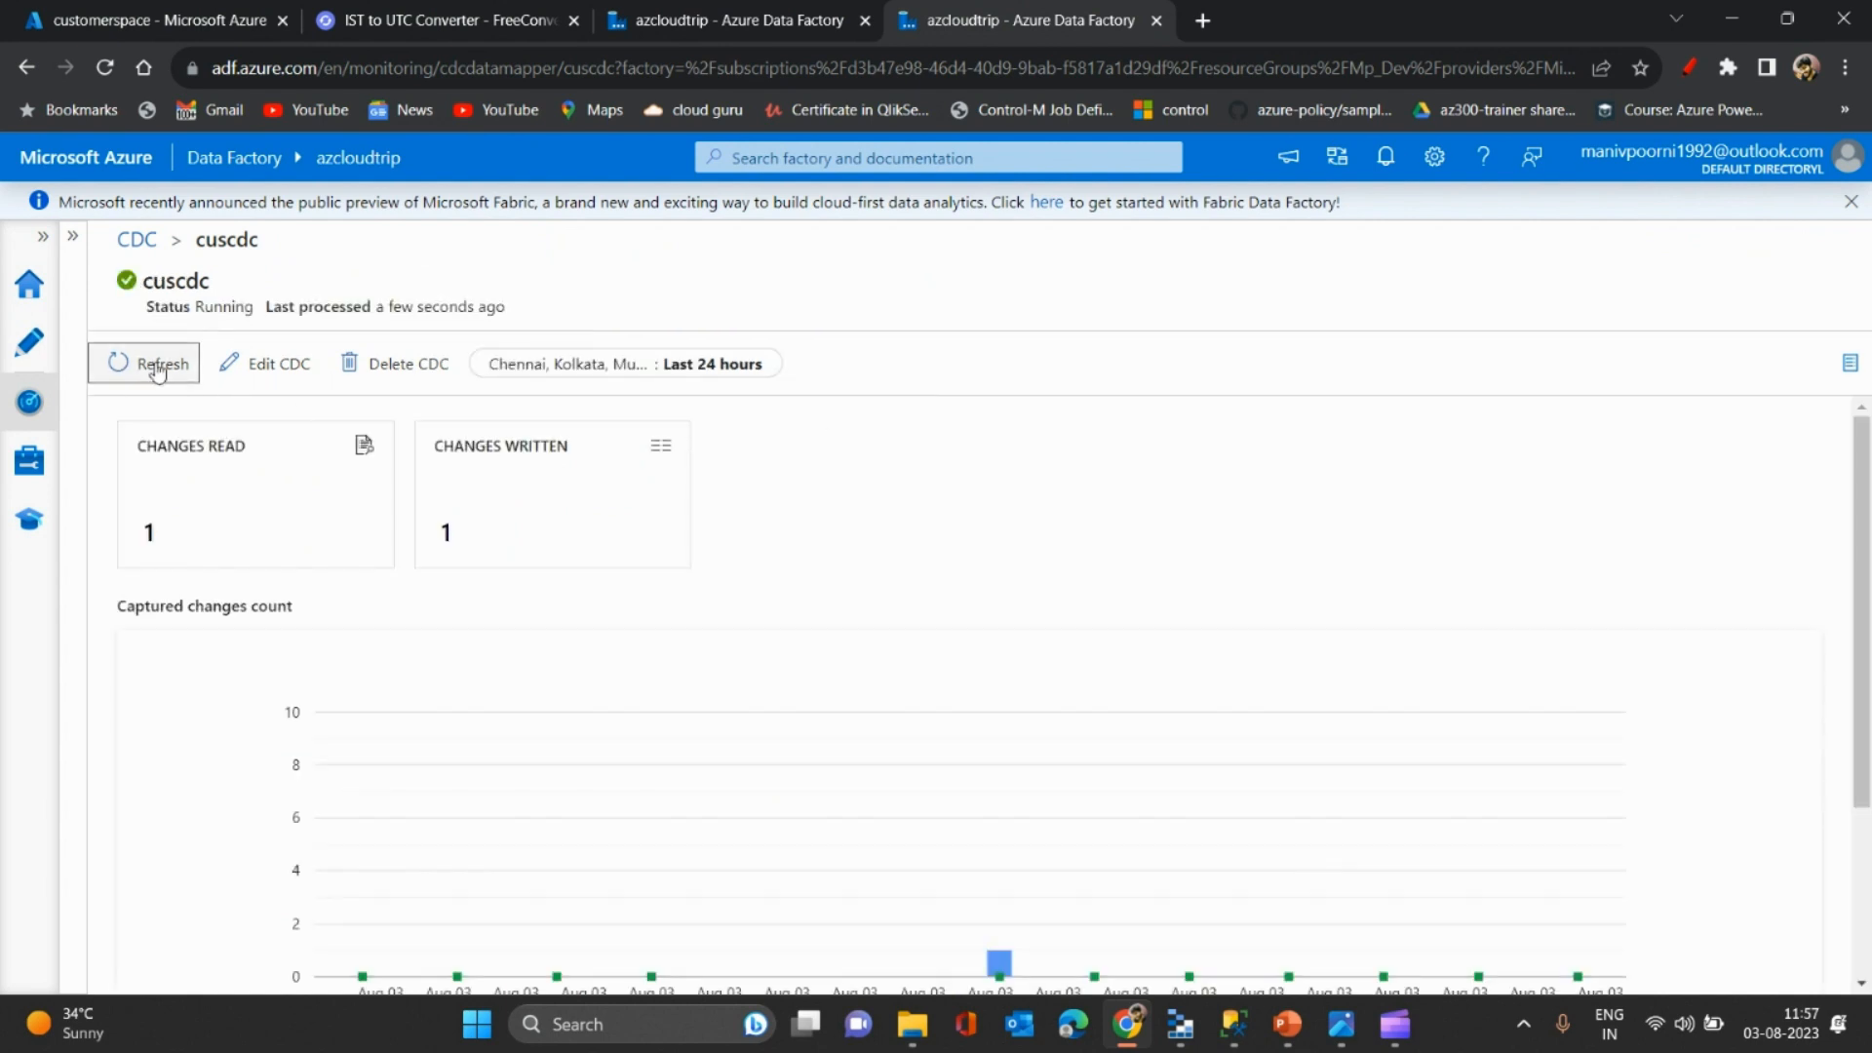
left_click(154, 369)
left_click(119, 362)
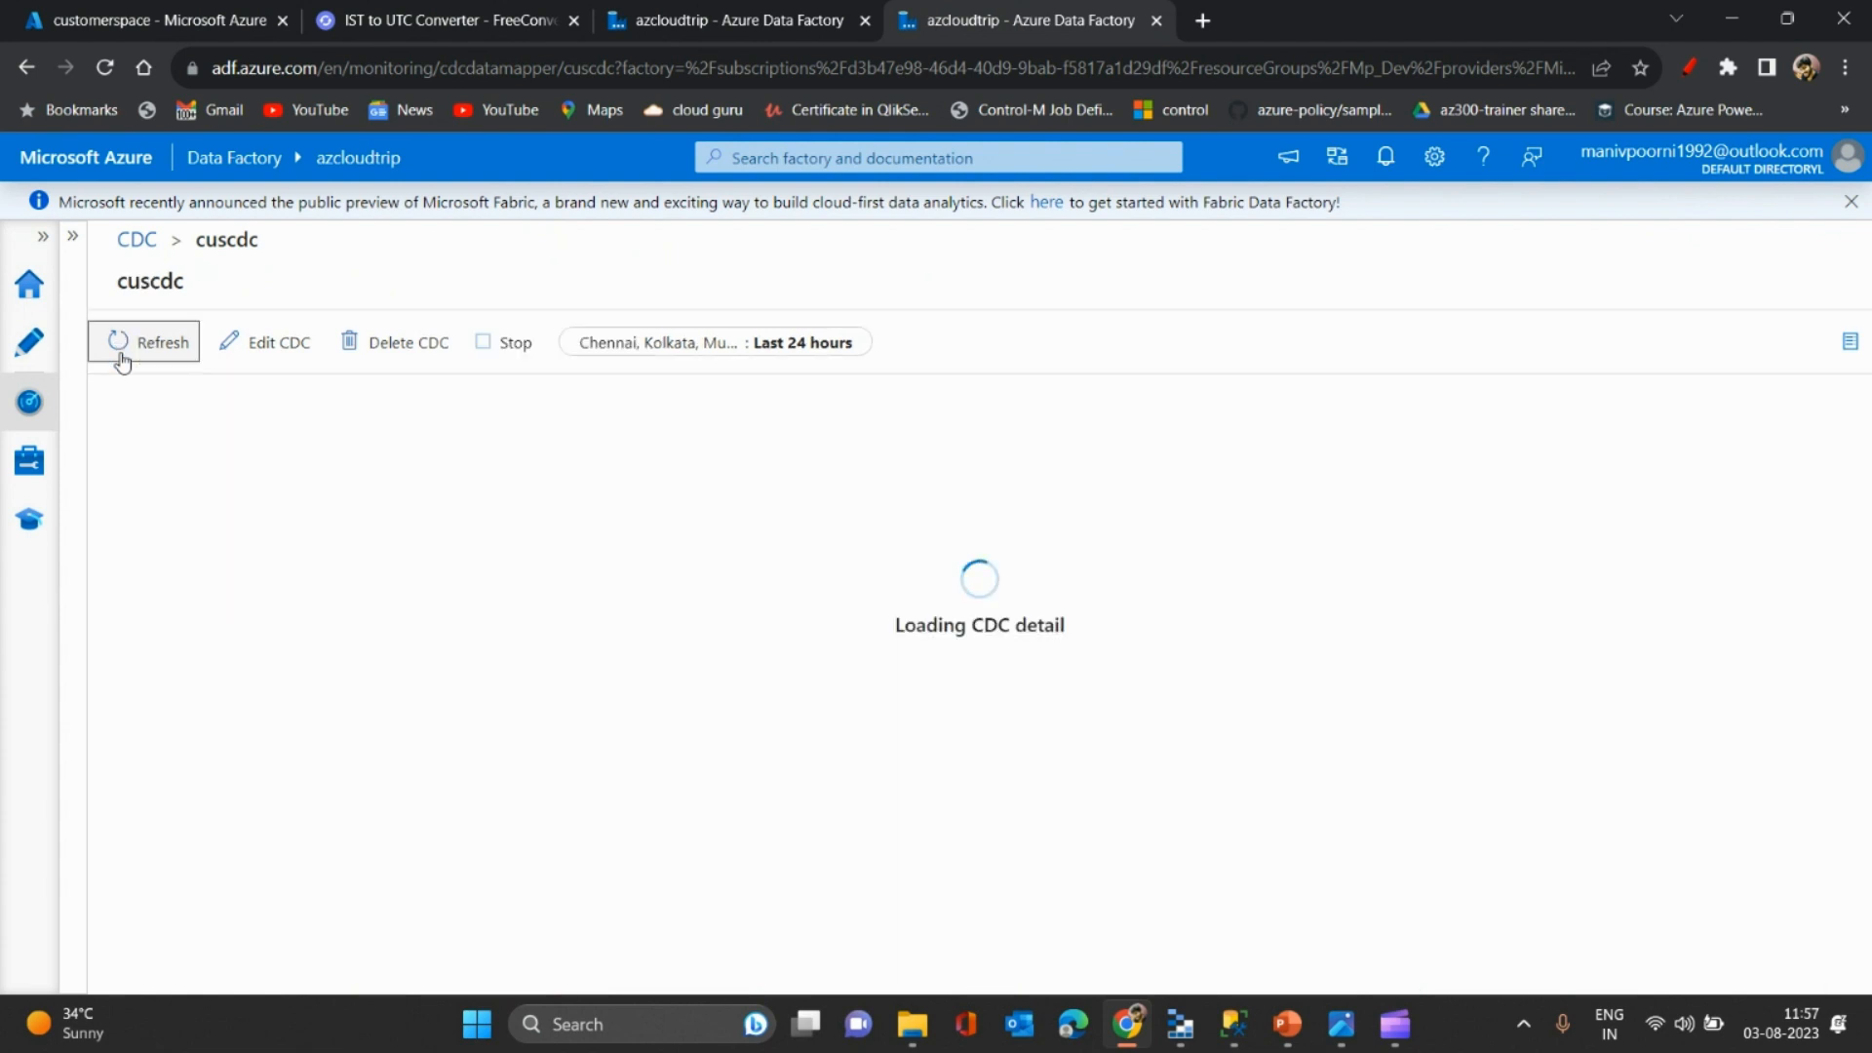
left_click(121, 361)
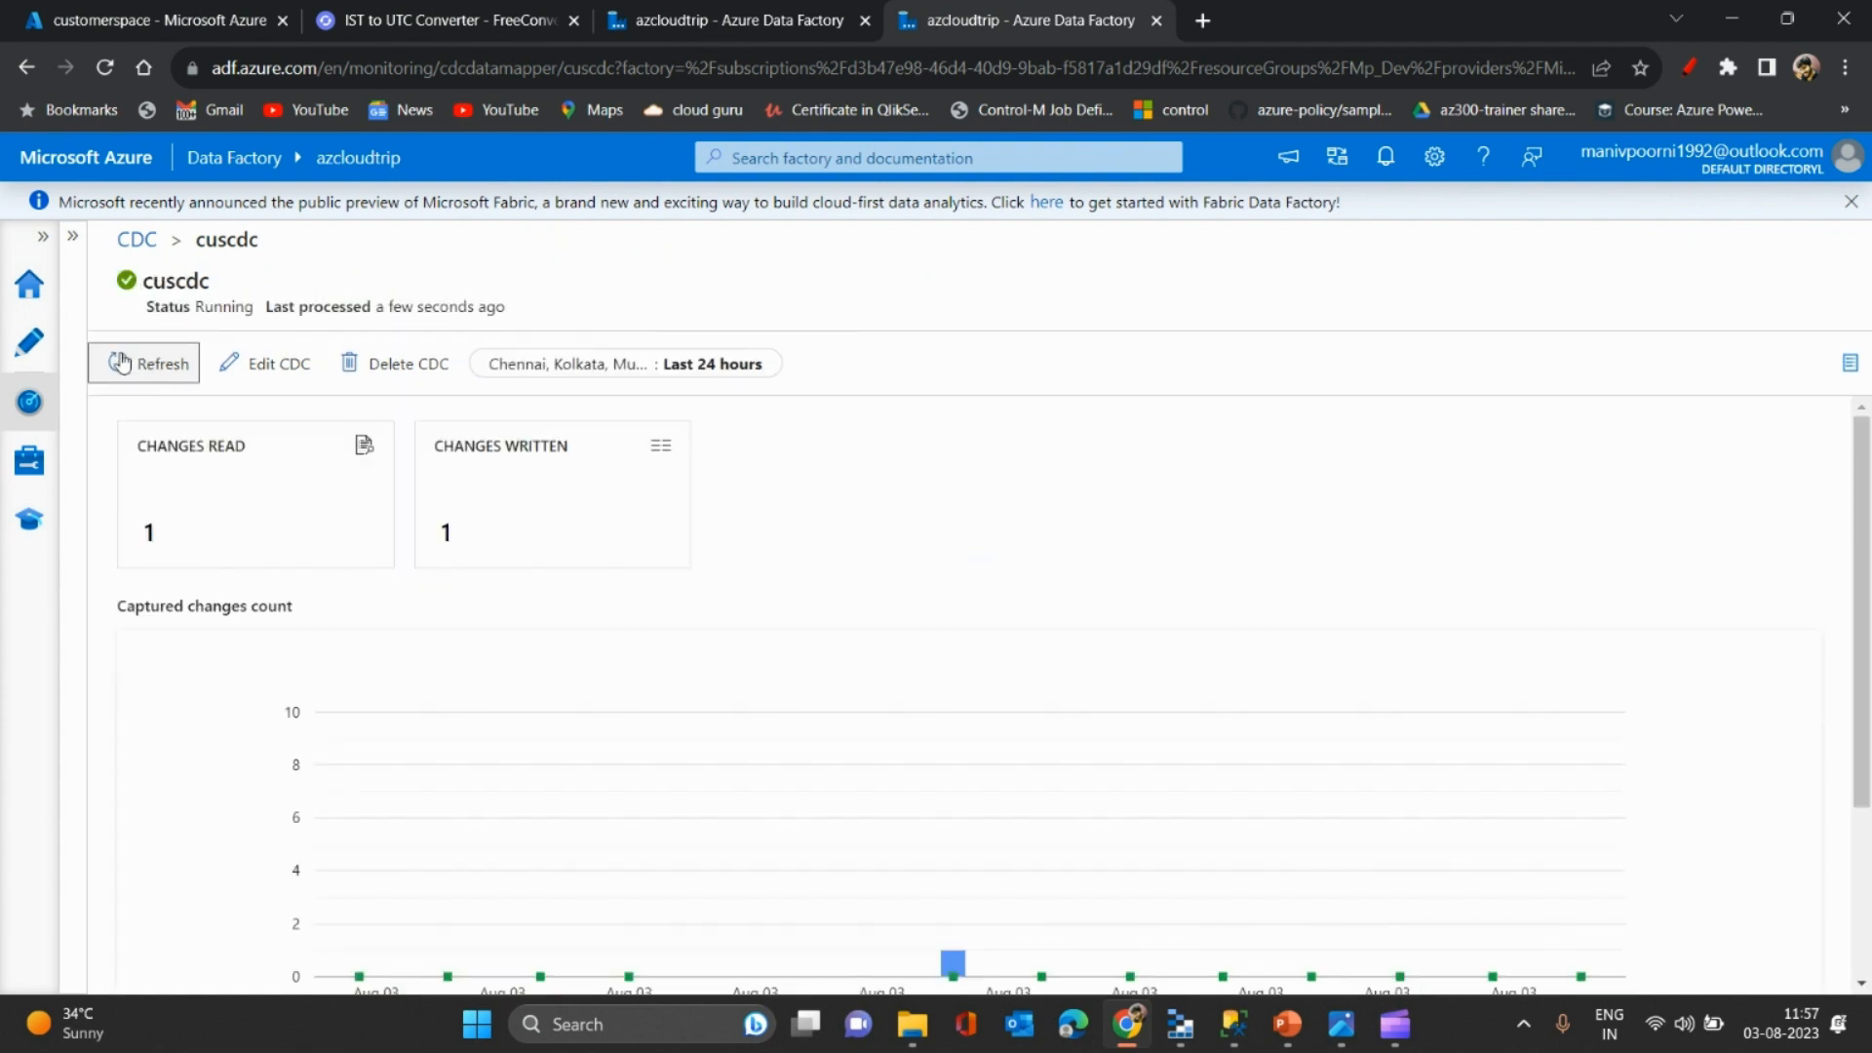
left_click(119, 363)
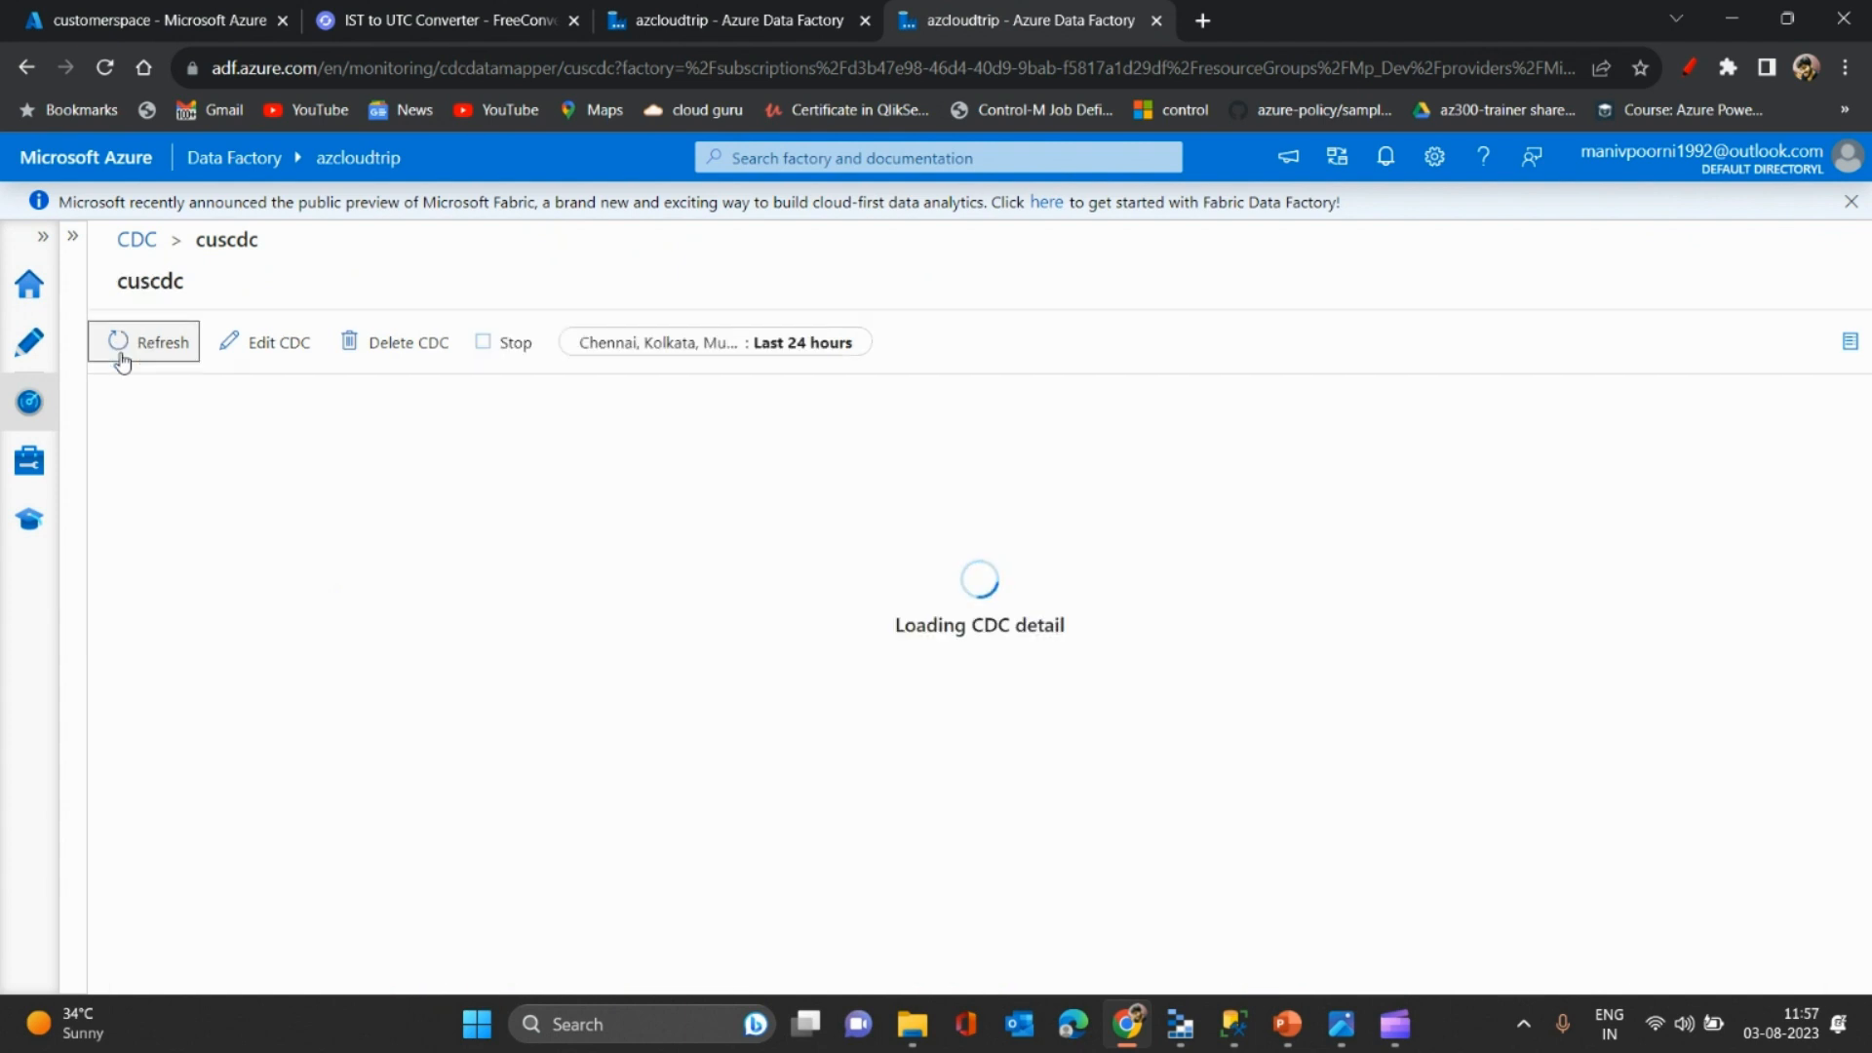
left_click(119, 363)
left_click(119, 363)
left_click(122, 363)
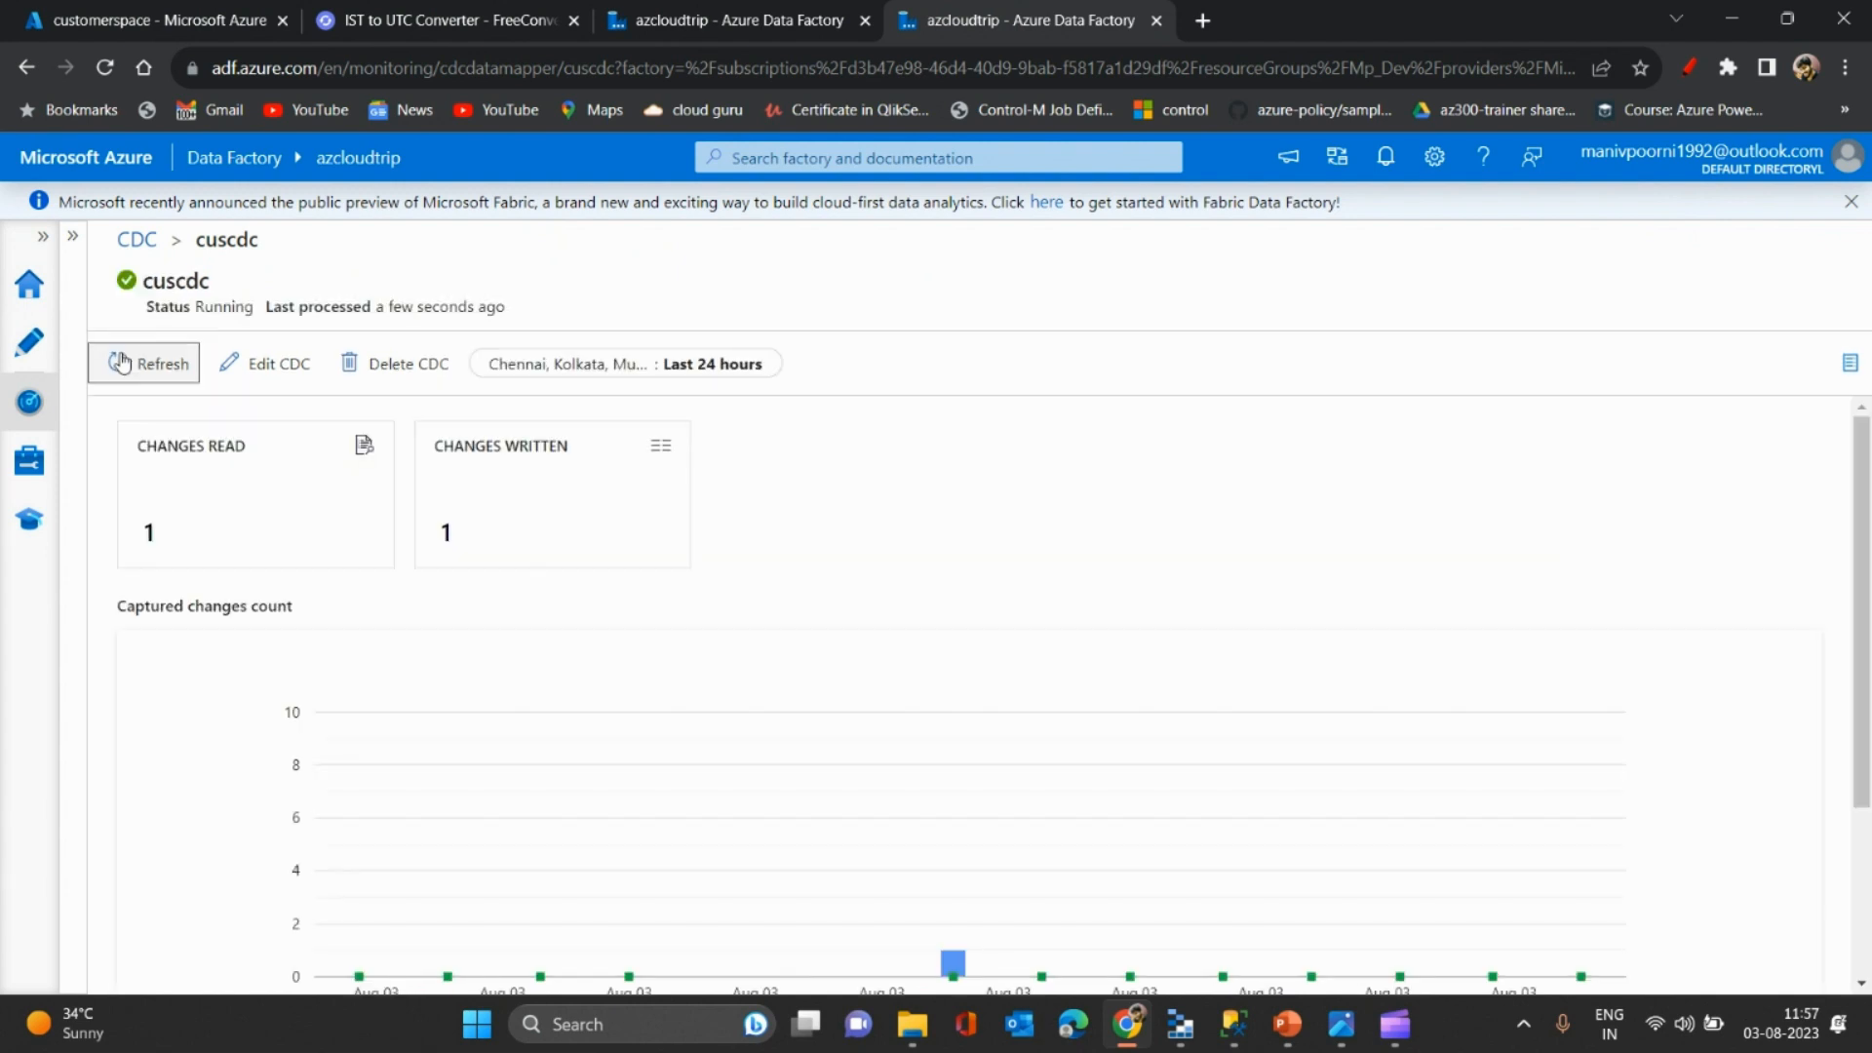
left_click(119, 363)
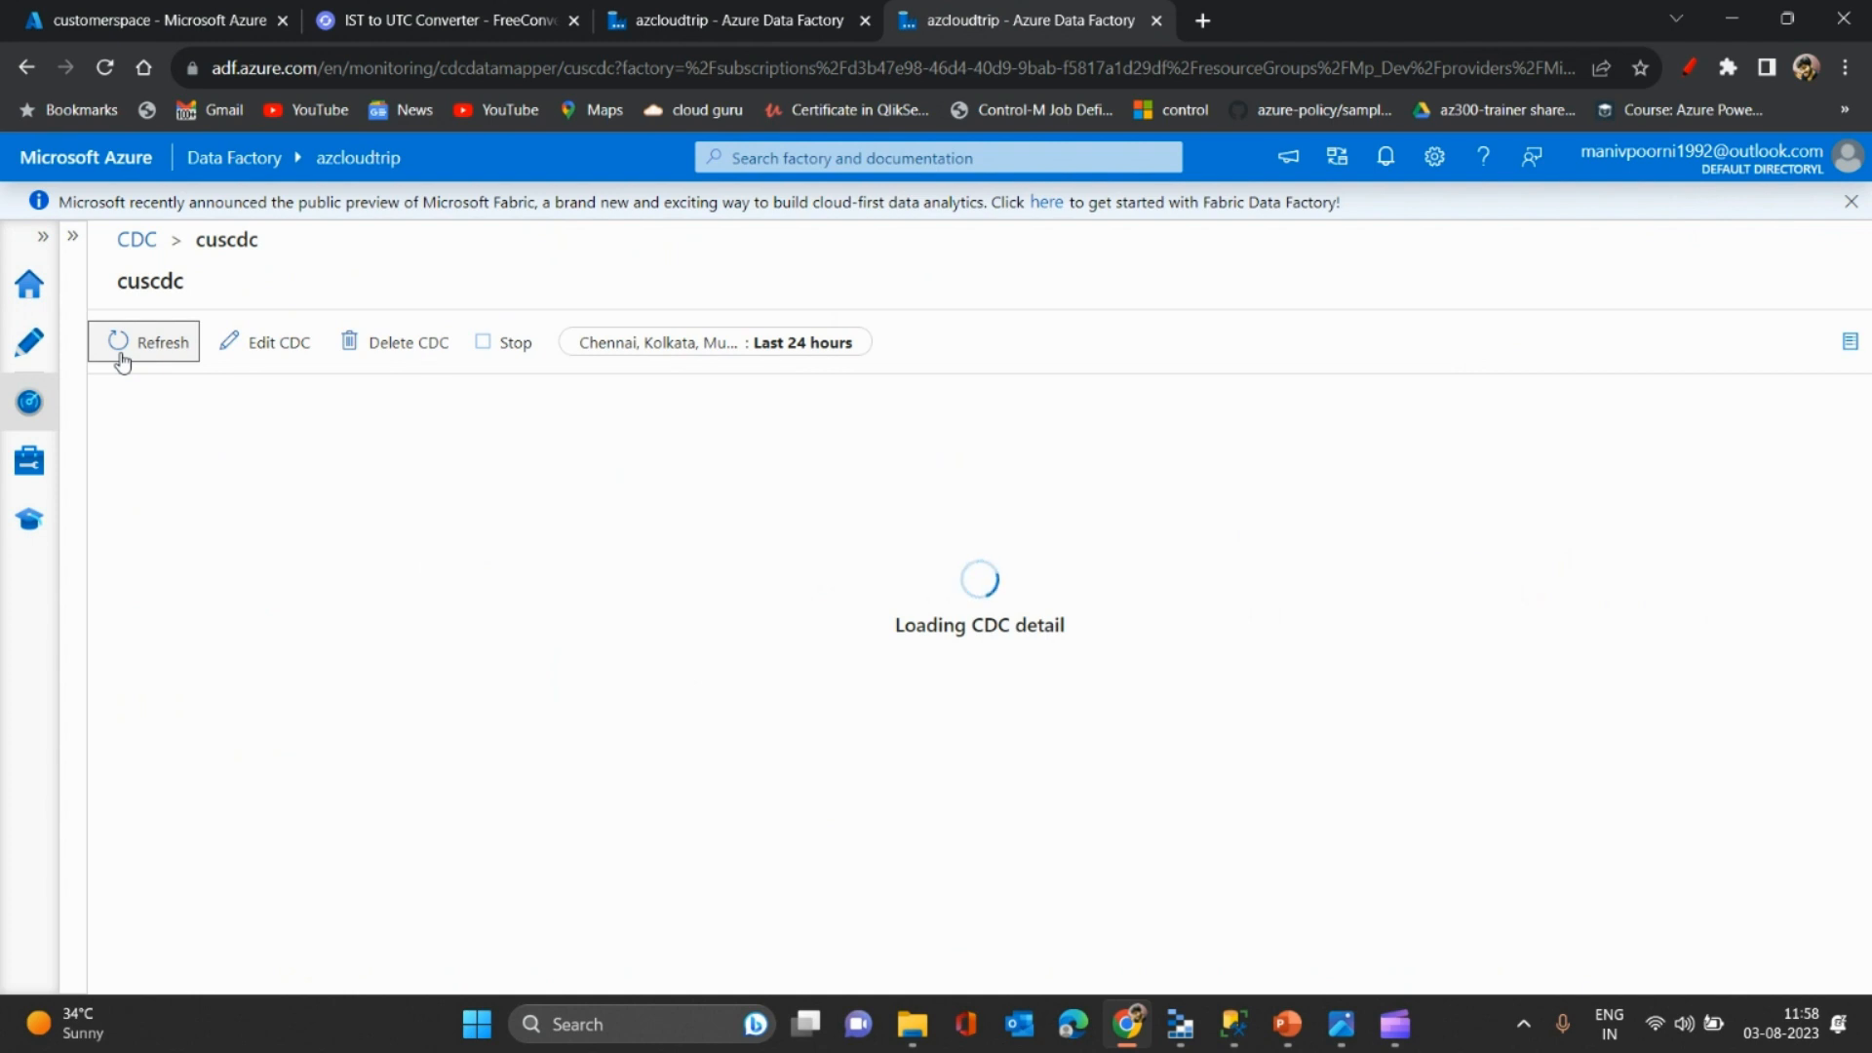
left_click(119, 363)
left_click(119, 363)
left_click(119, 363)
left_click(119, 363)
- Refresh the customerspace/customer folder to reveal a second 1.32 KiB part file
left_click(156, 8)
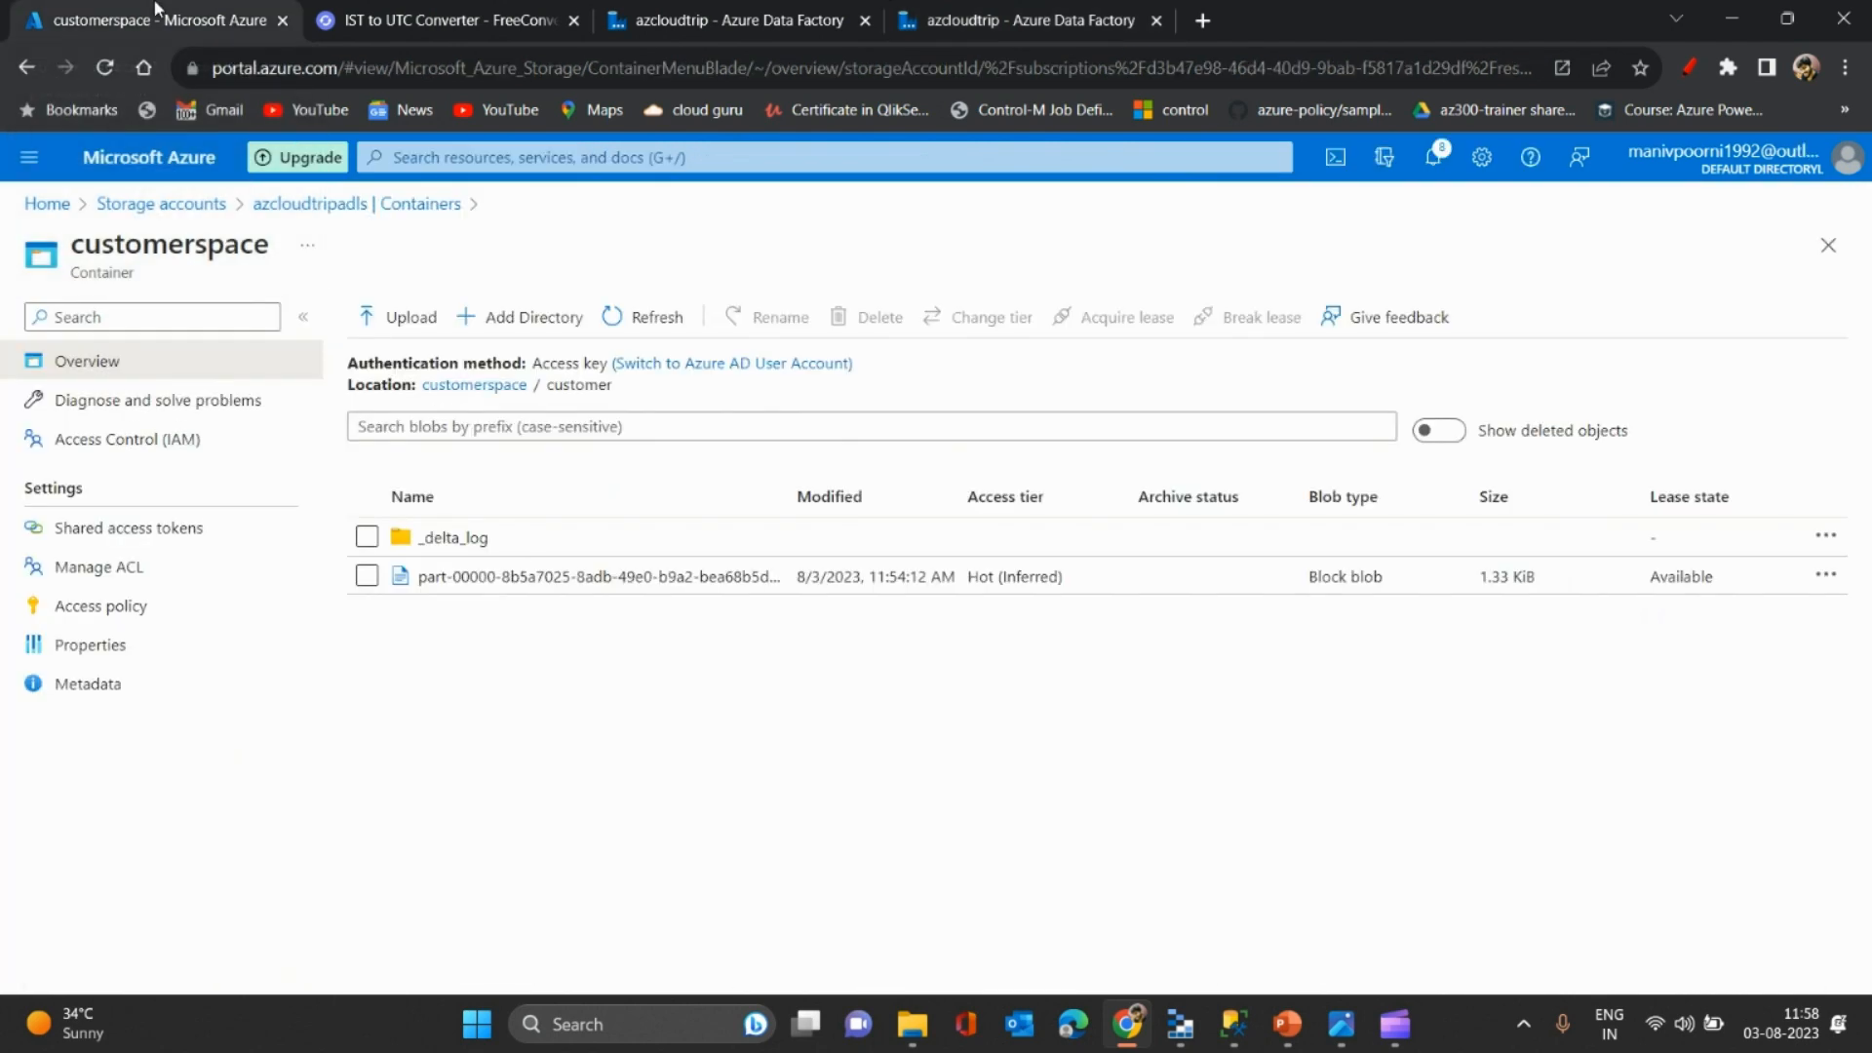
left_click(675, 317)
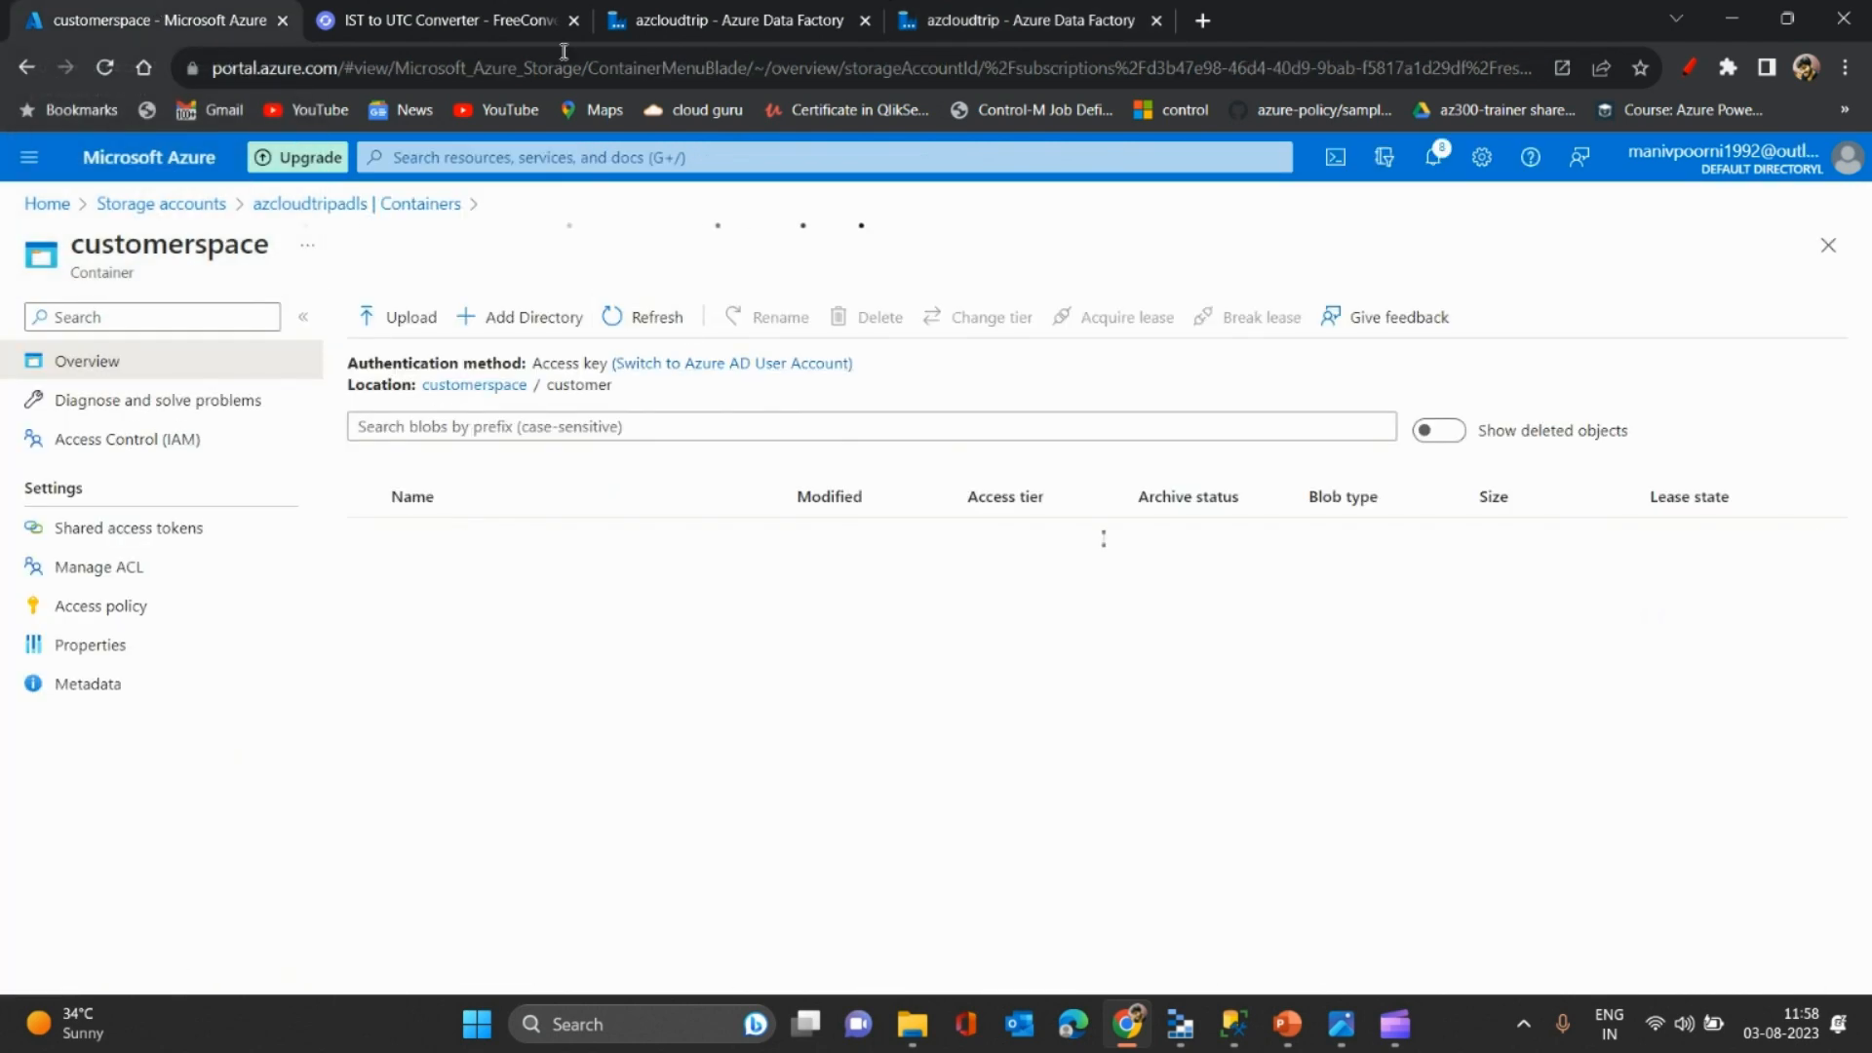
left_click(728, 8)
- Reopen cuscdc from Monitor > Change Data Capture to check 2 changes read and written
left_click(926, 14)
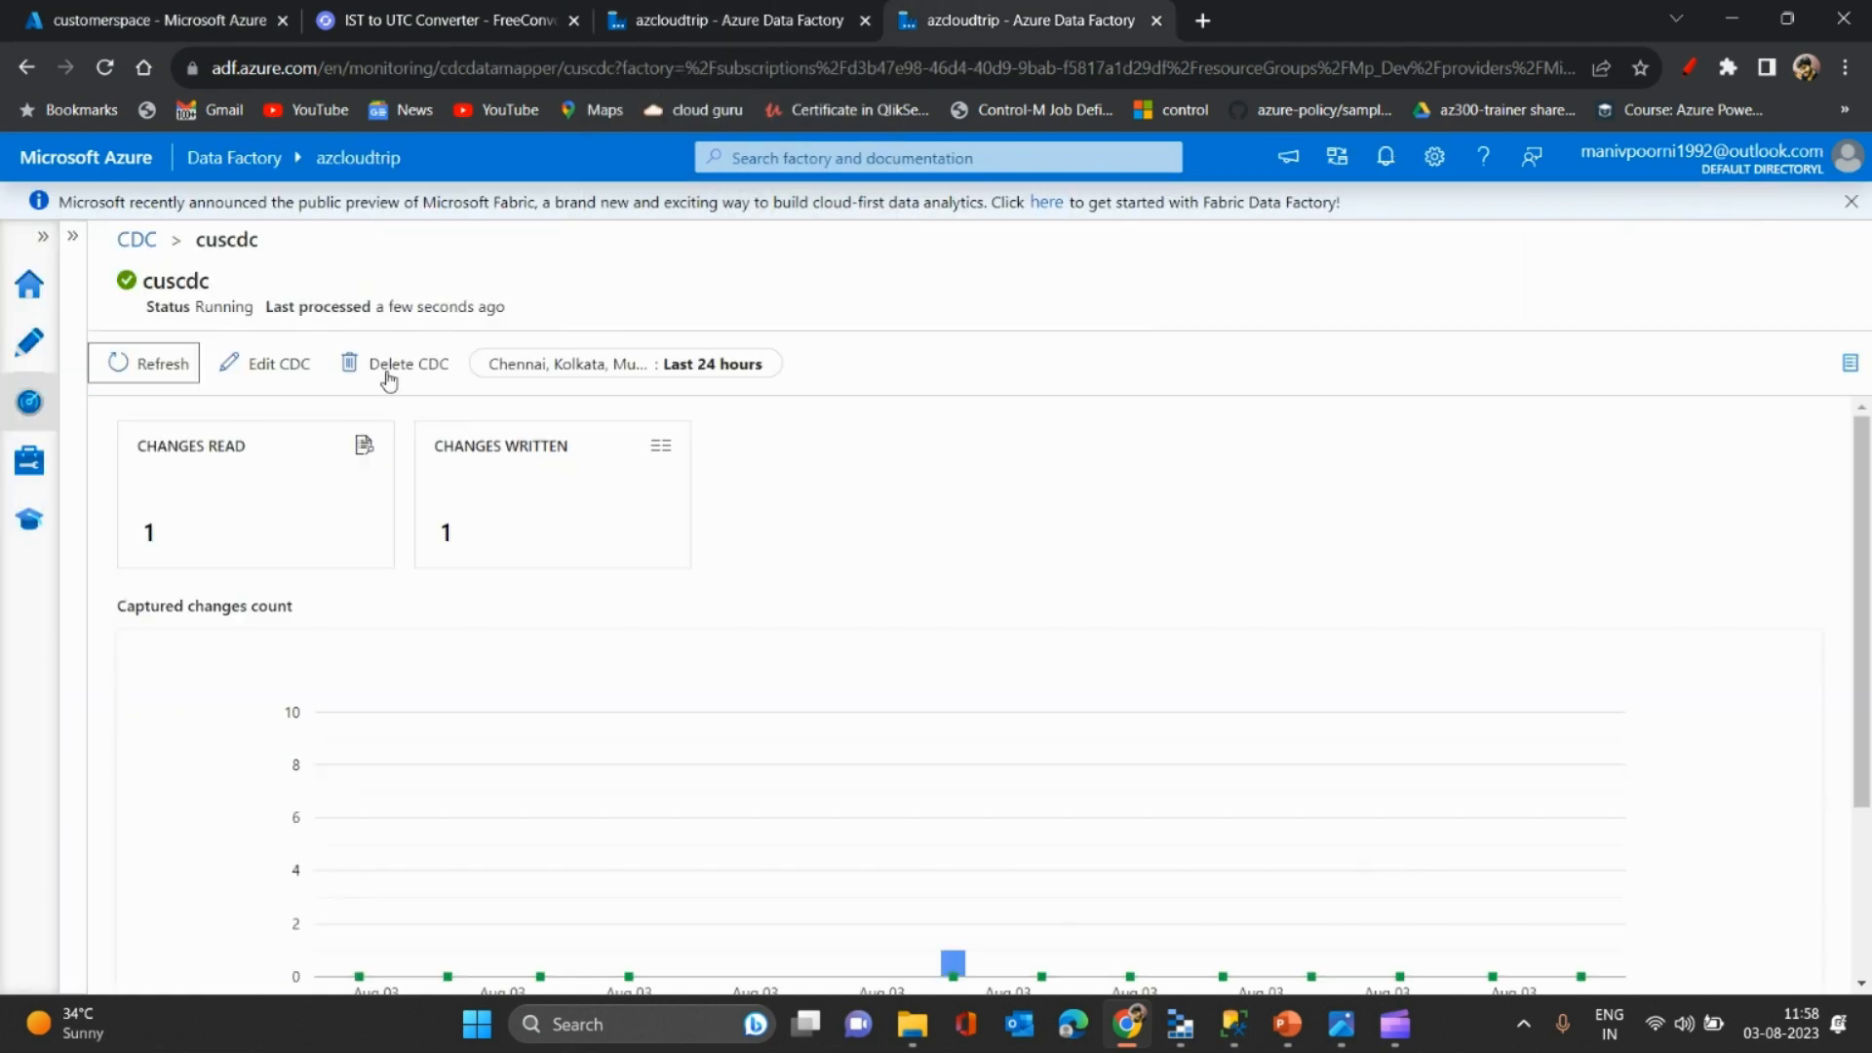
left_click(151, 363)
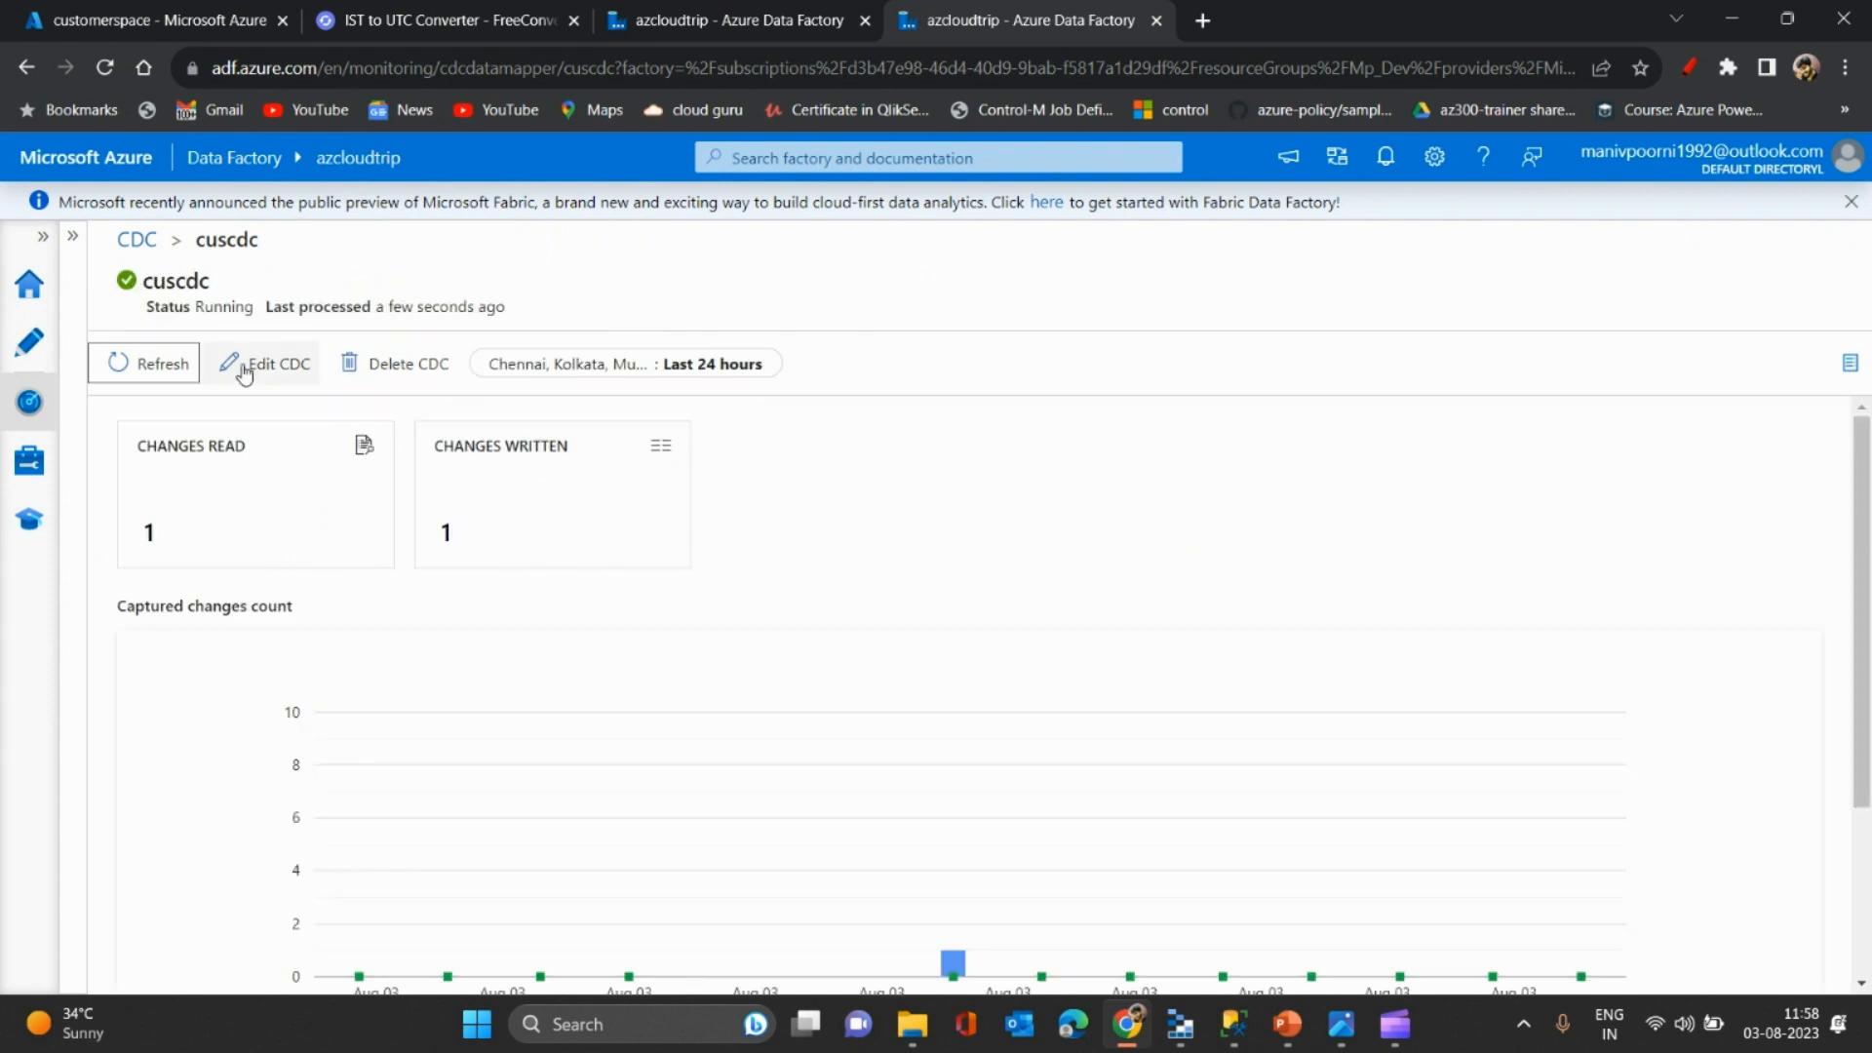
left_click(74, 237)
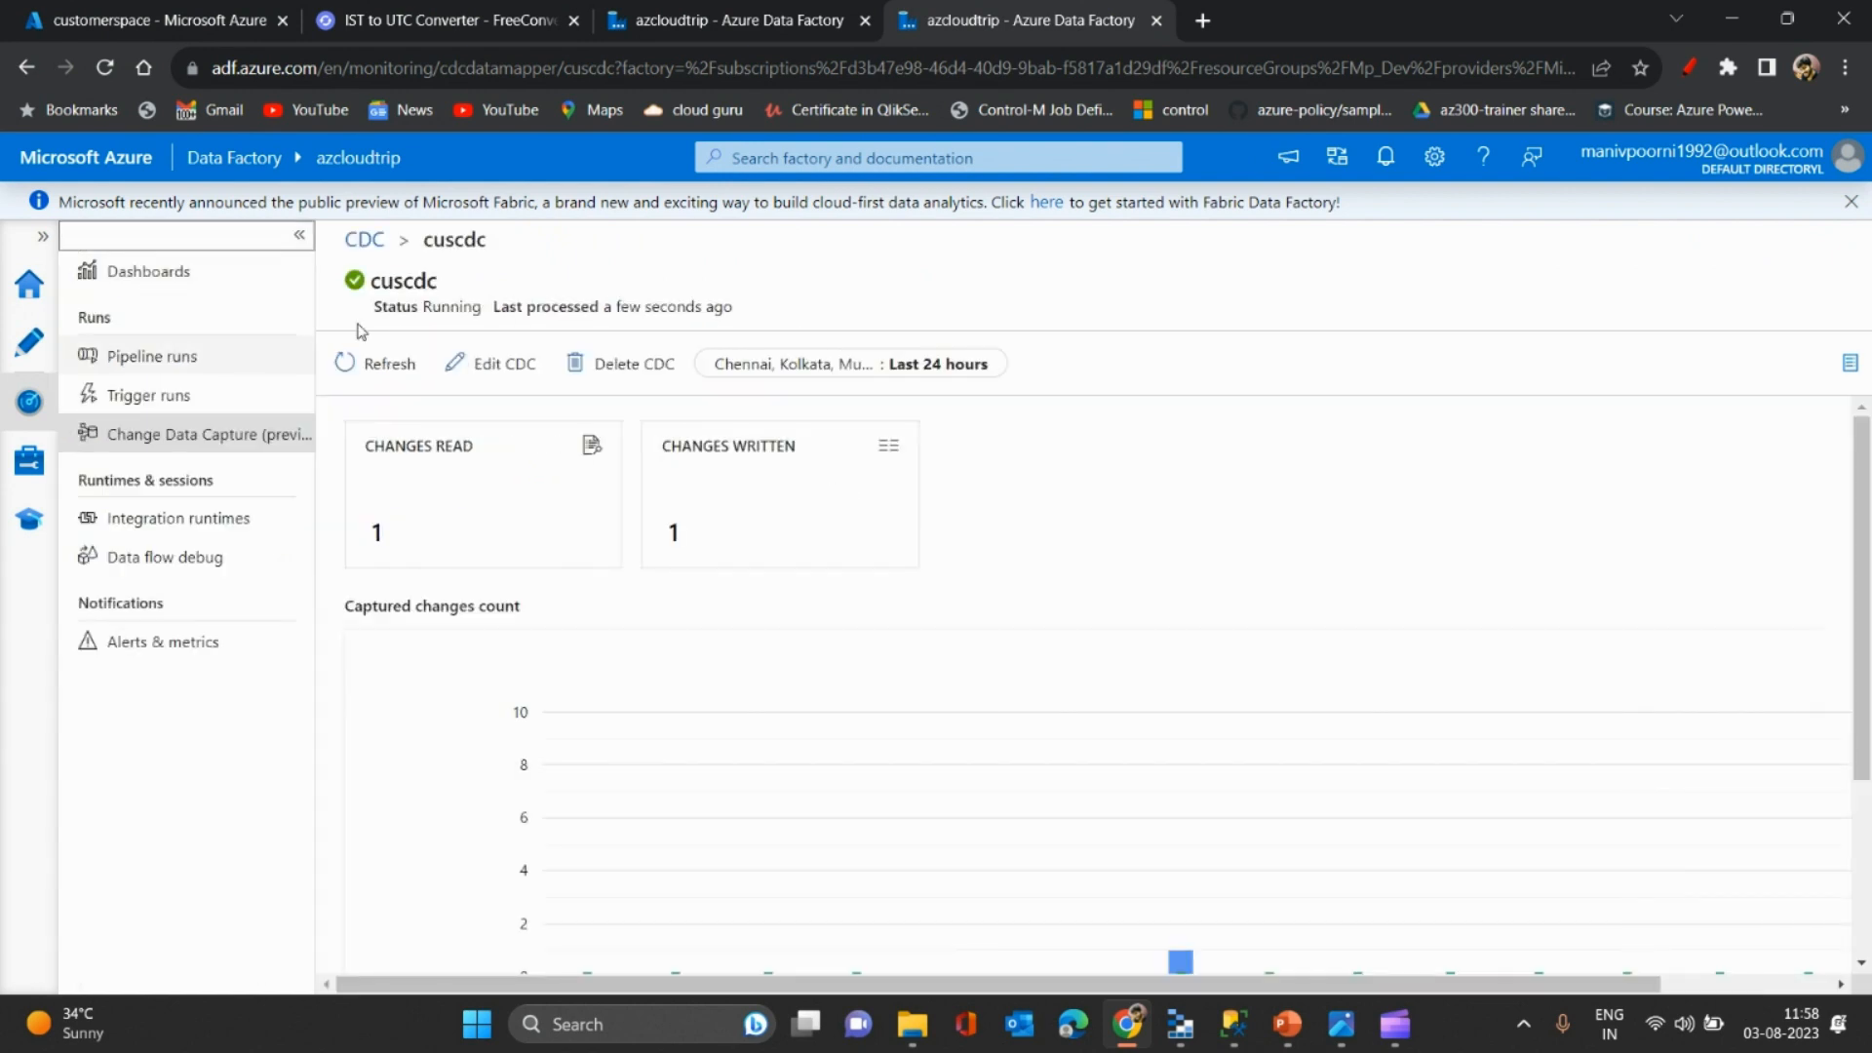
left_click(162, 427)
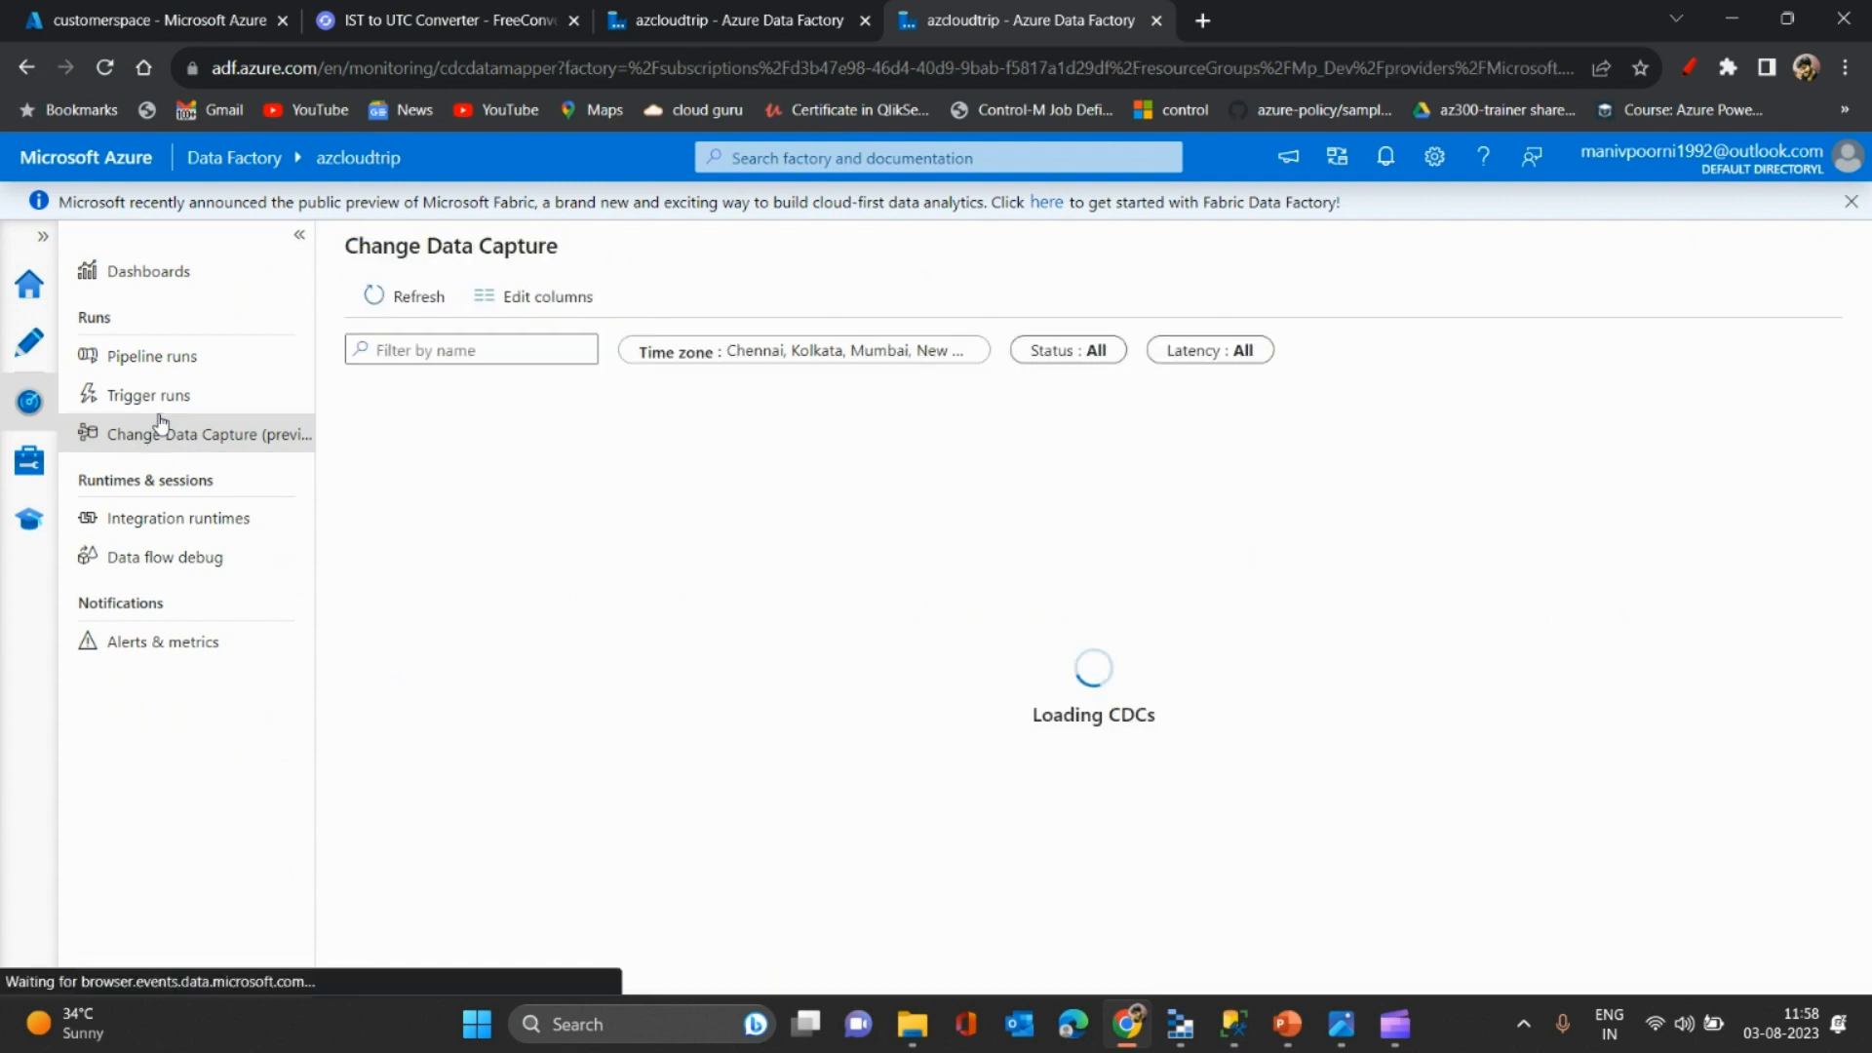
left_click(154, 399)
left_click(170, 439)
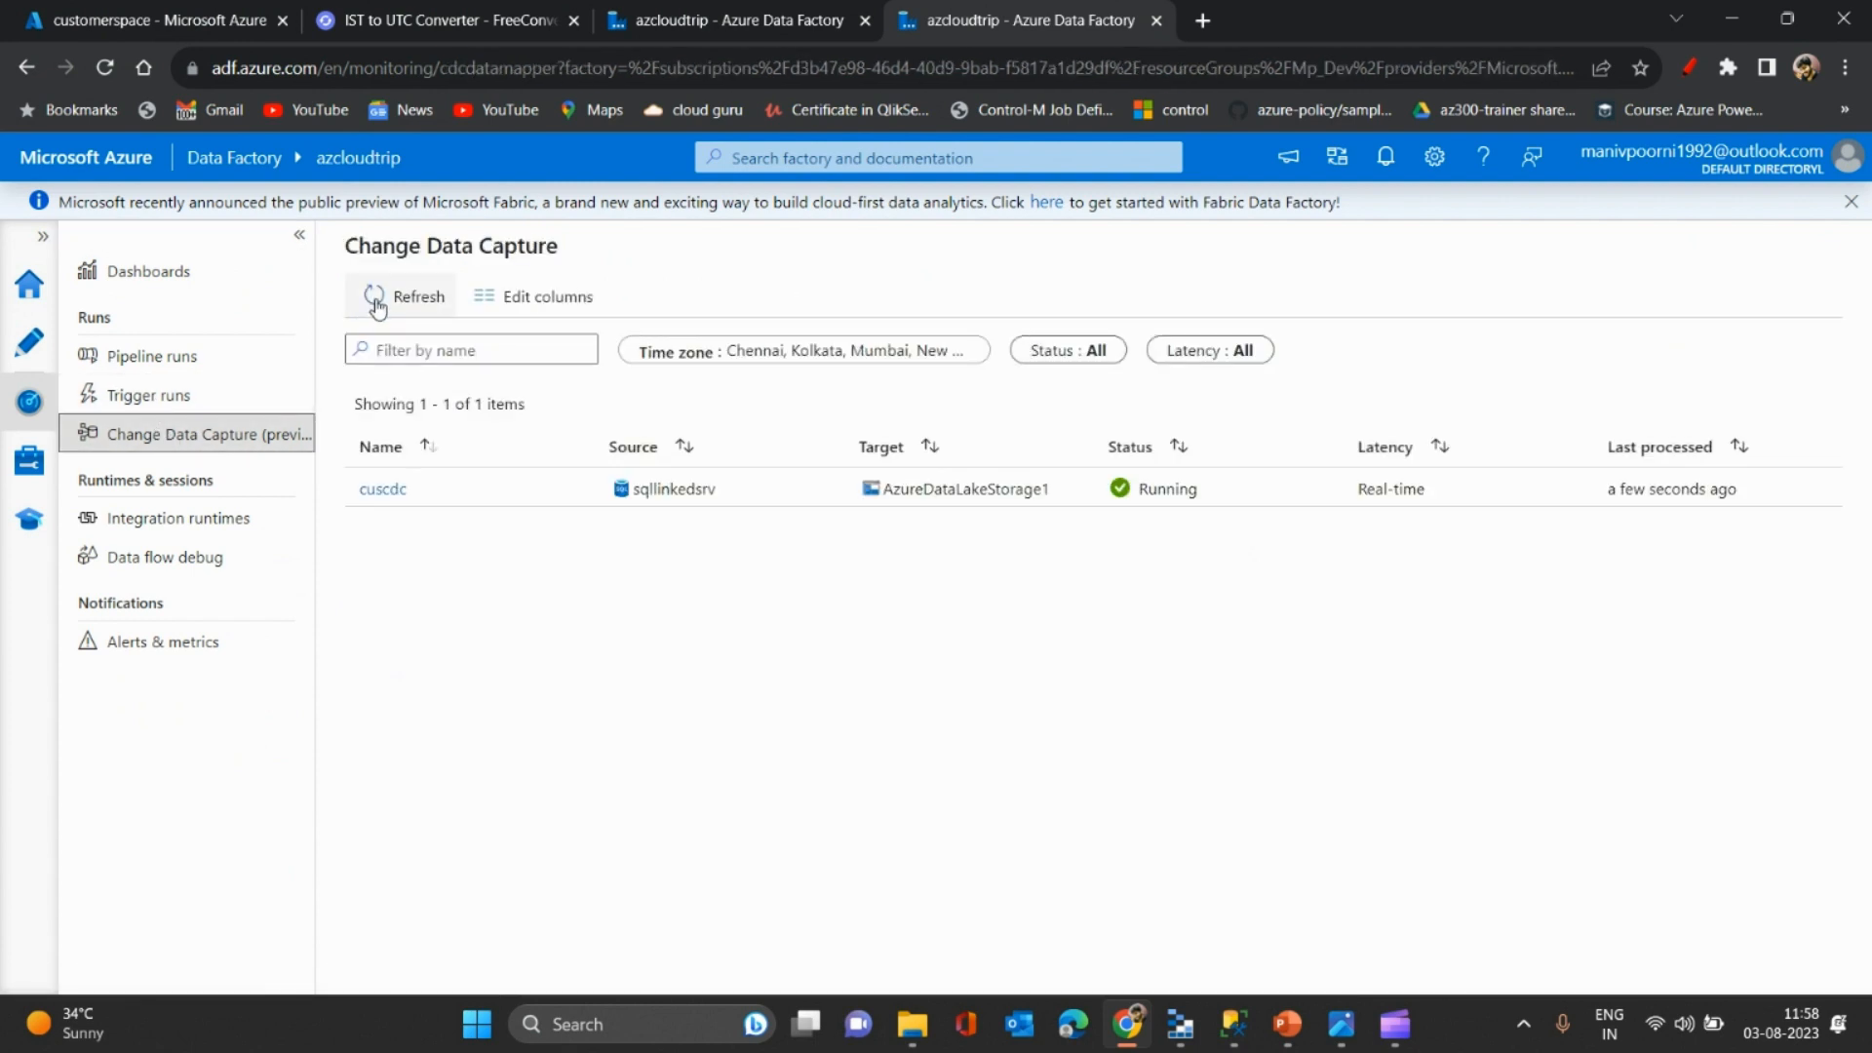
left_click(383, 488)
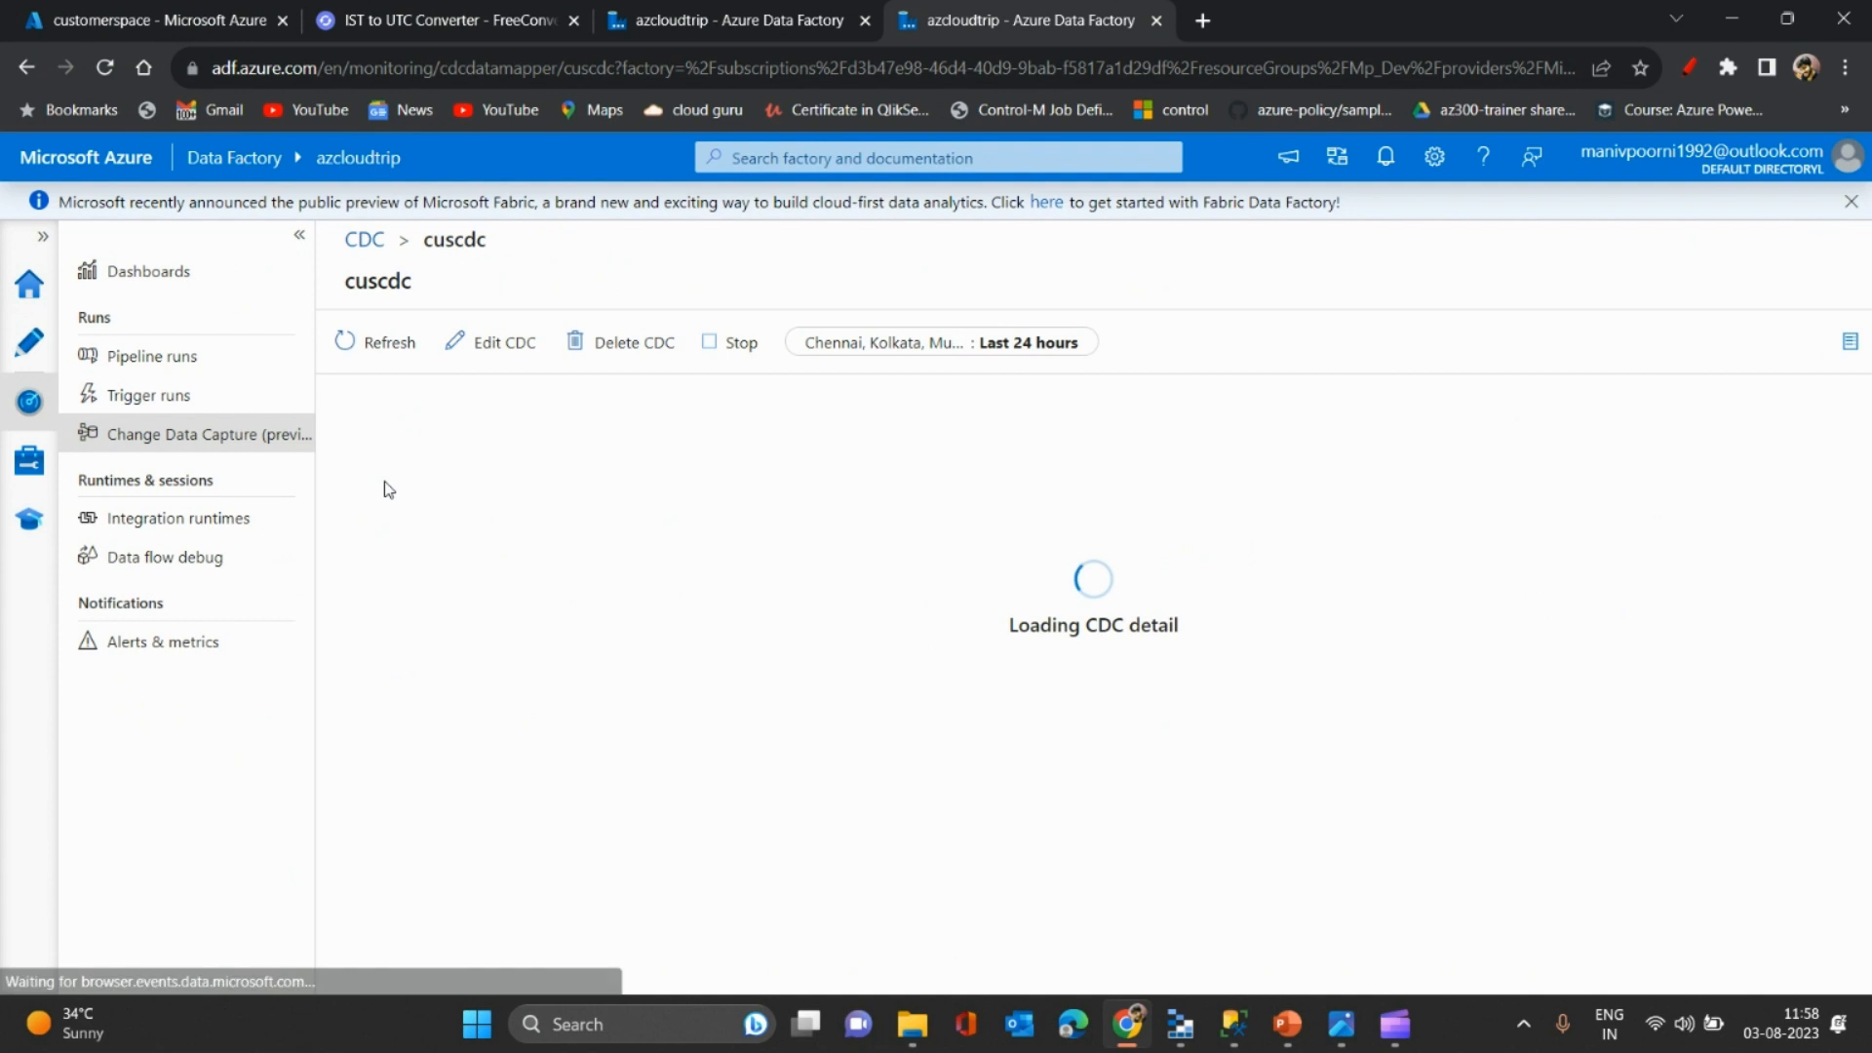
left_click(299, 236)
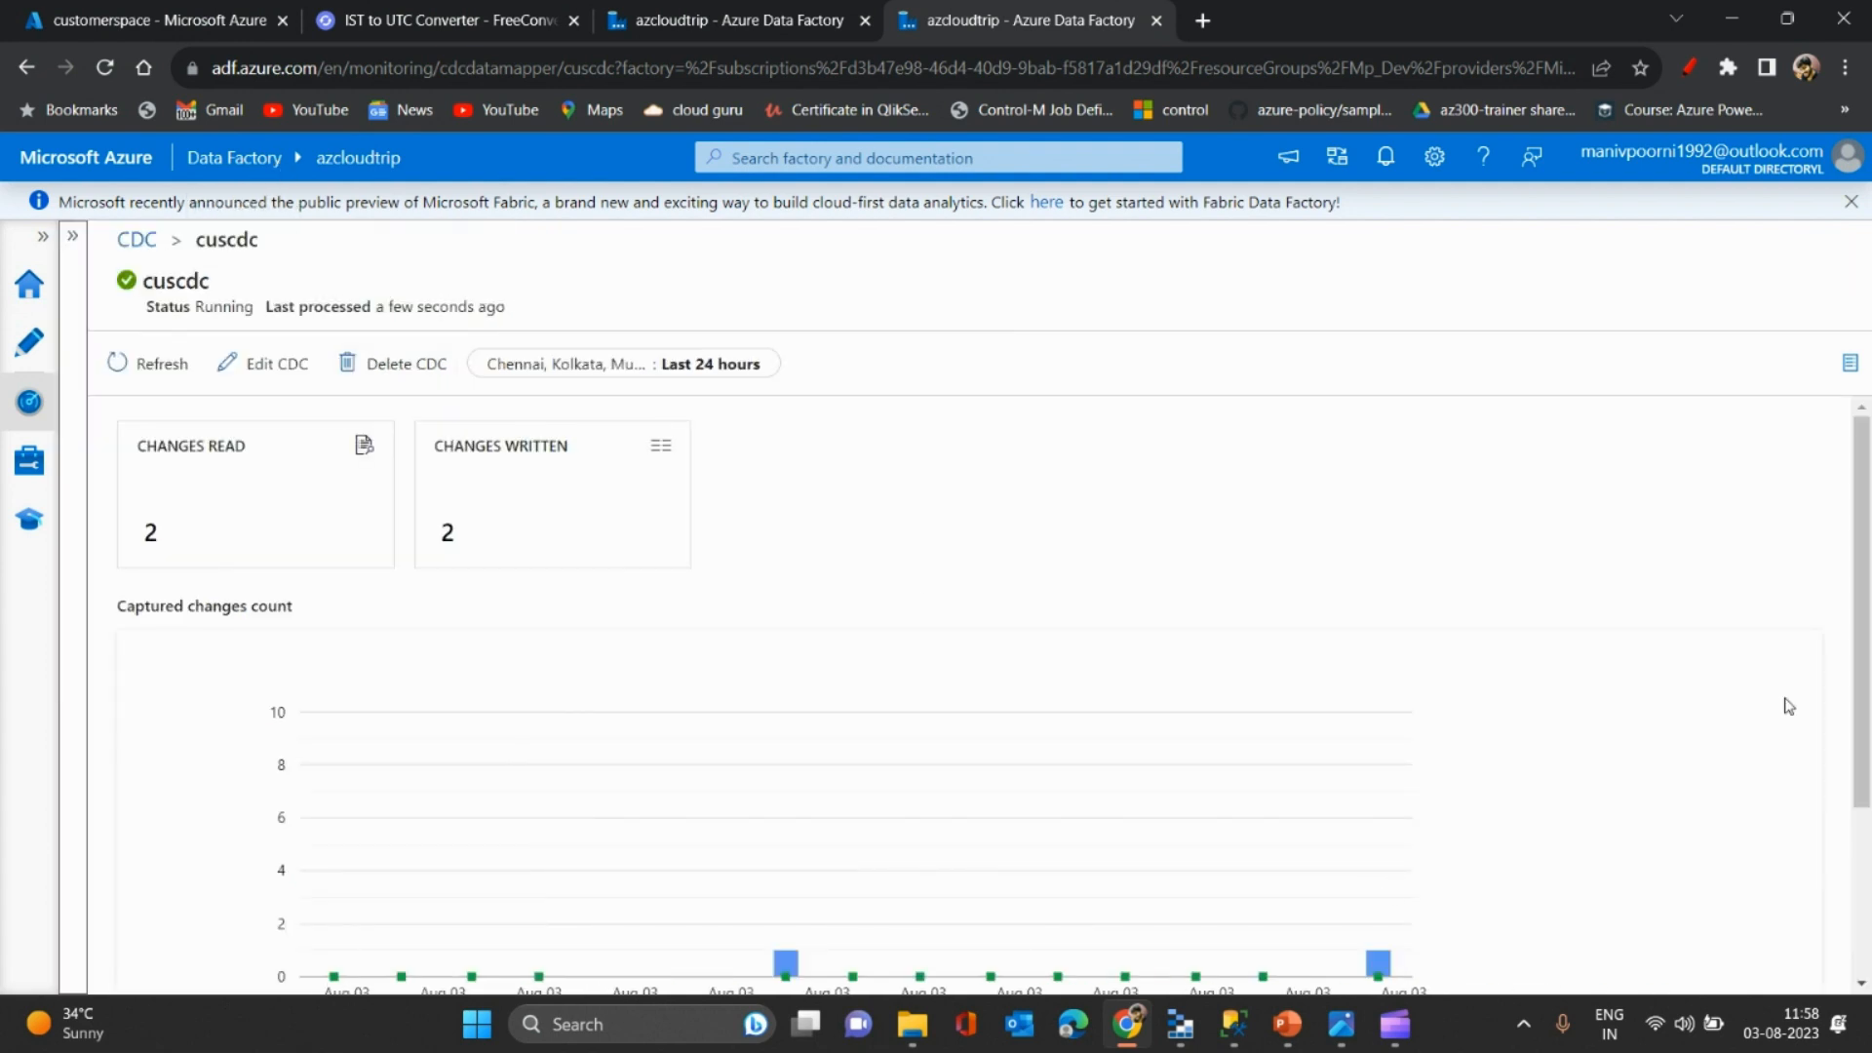
- Review the cuscdc diagnostics and the customer folder's Delta files, then return to dataflow1's preview
mouse_move(1862, 726)
left_mouse_down()
mouse_move(1862, 892)
mouse_move(1862, 719)
left_mouse_up()
left_click_drag(1863, 572, 1862, 716)
mouse_move(1384, 748)
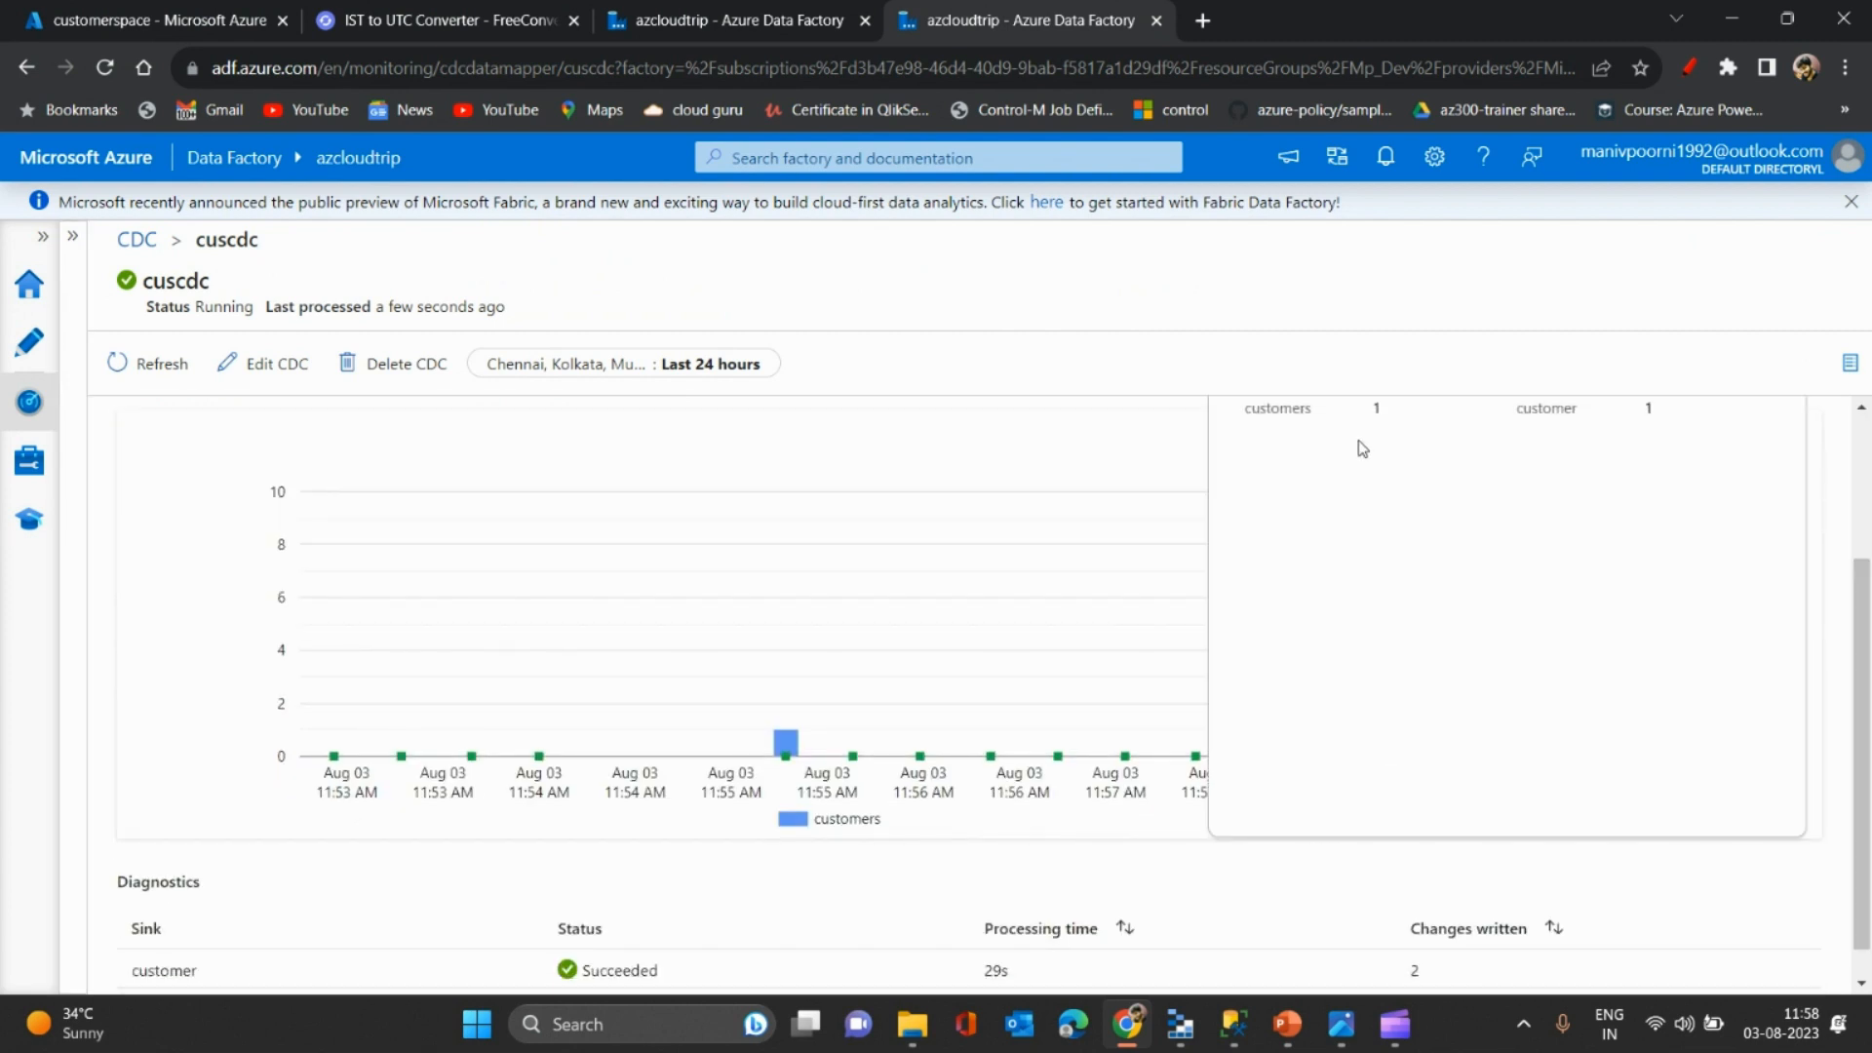
scroll(1364, 451, "up", 2)
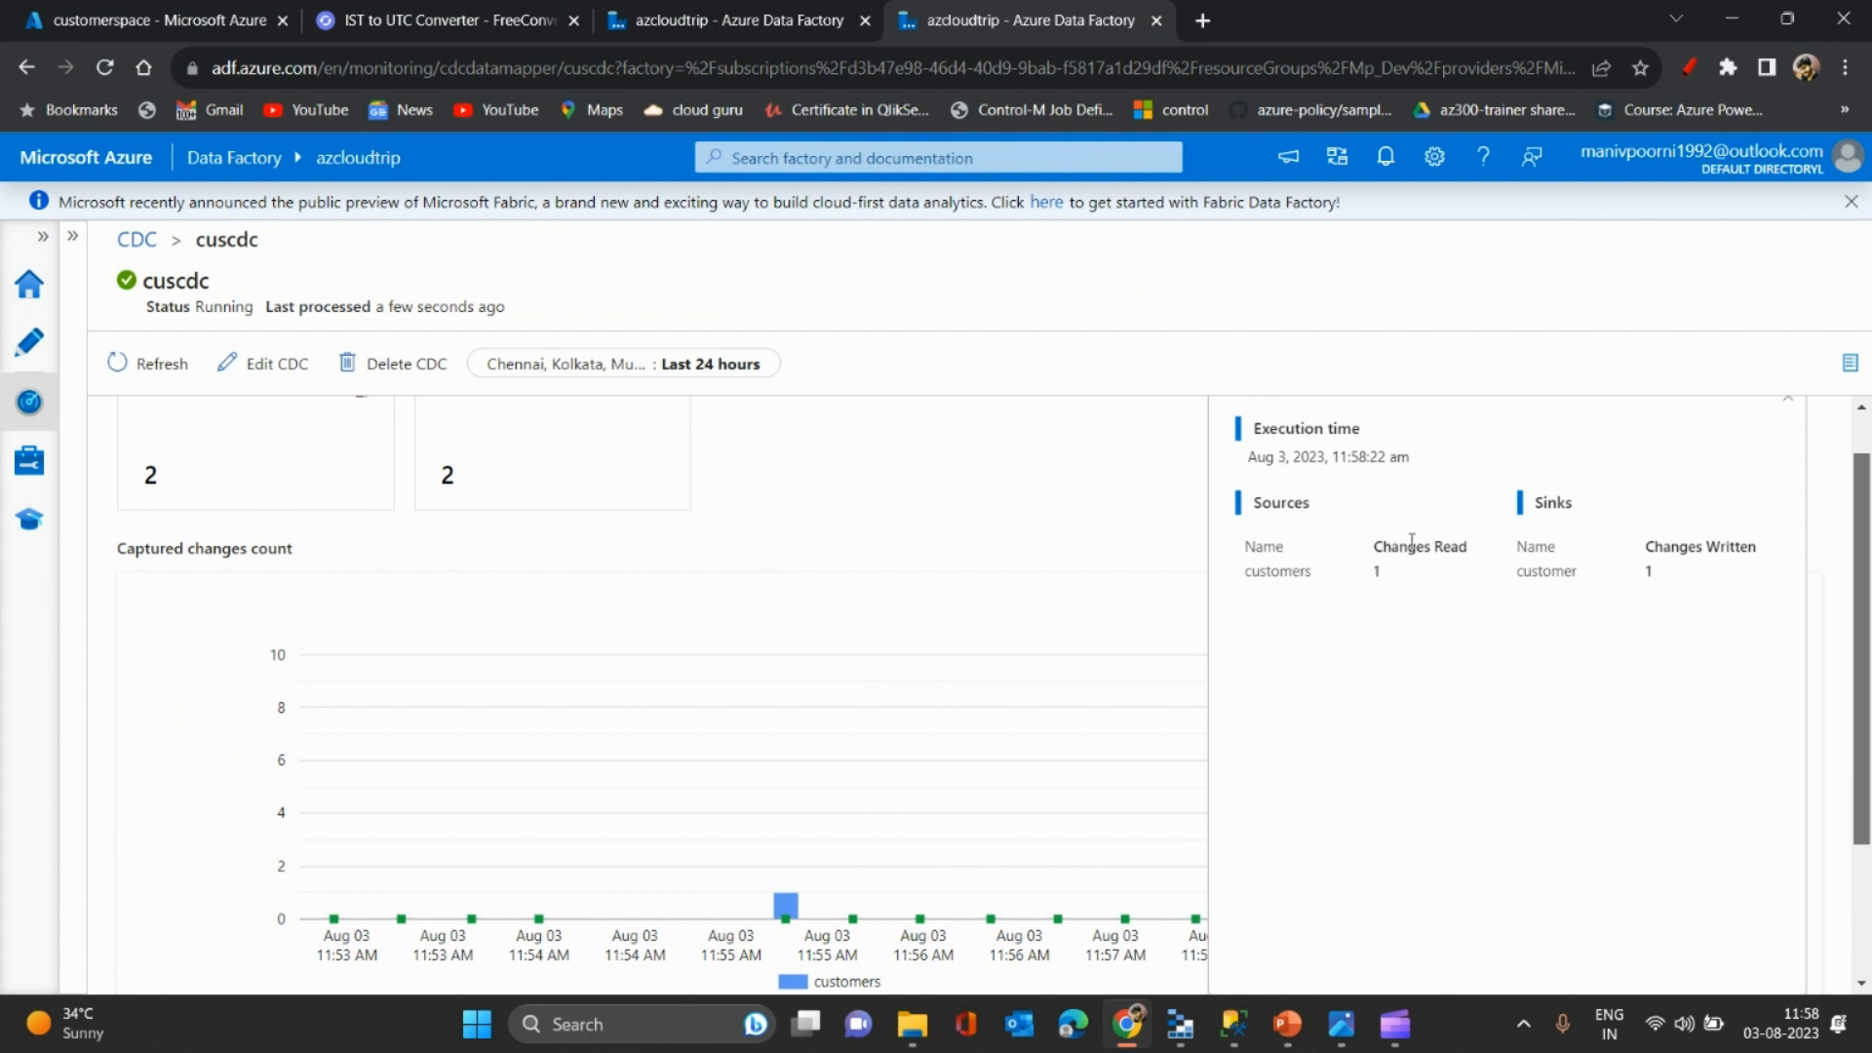
left_click(195, 12)
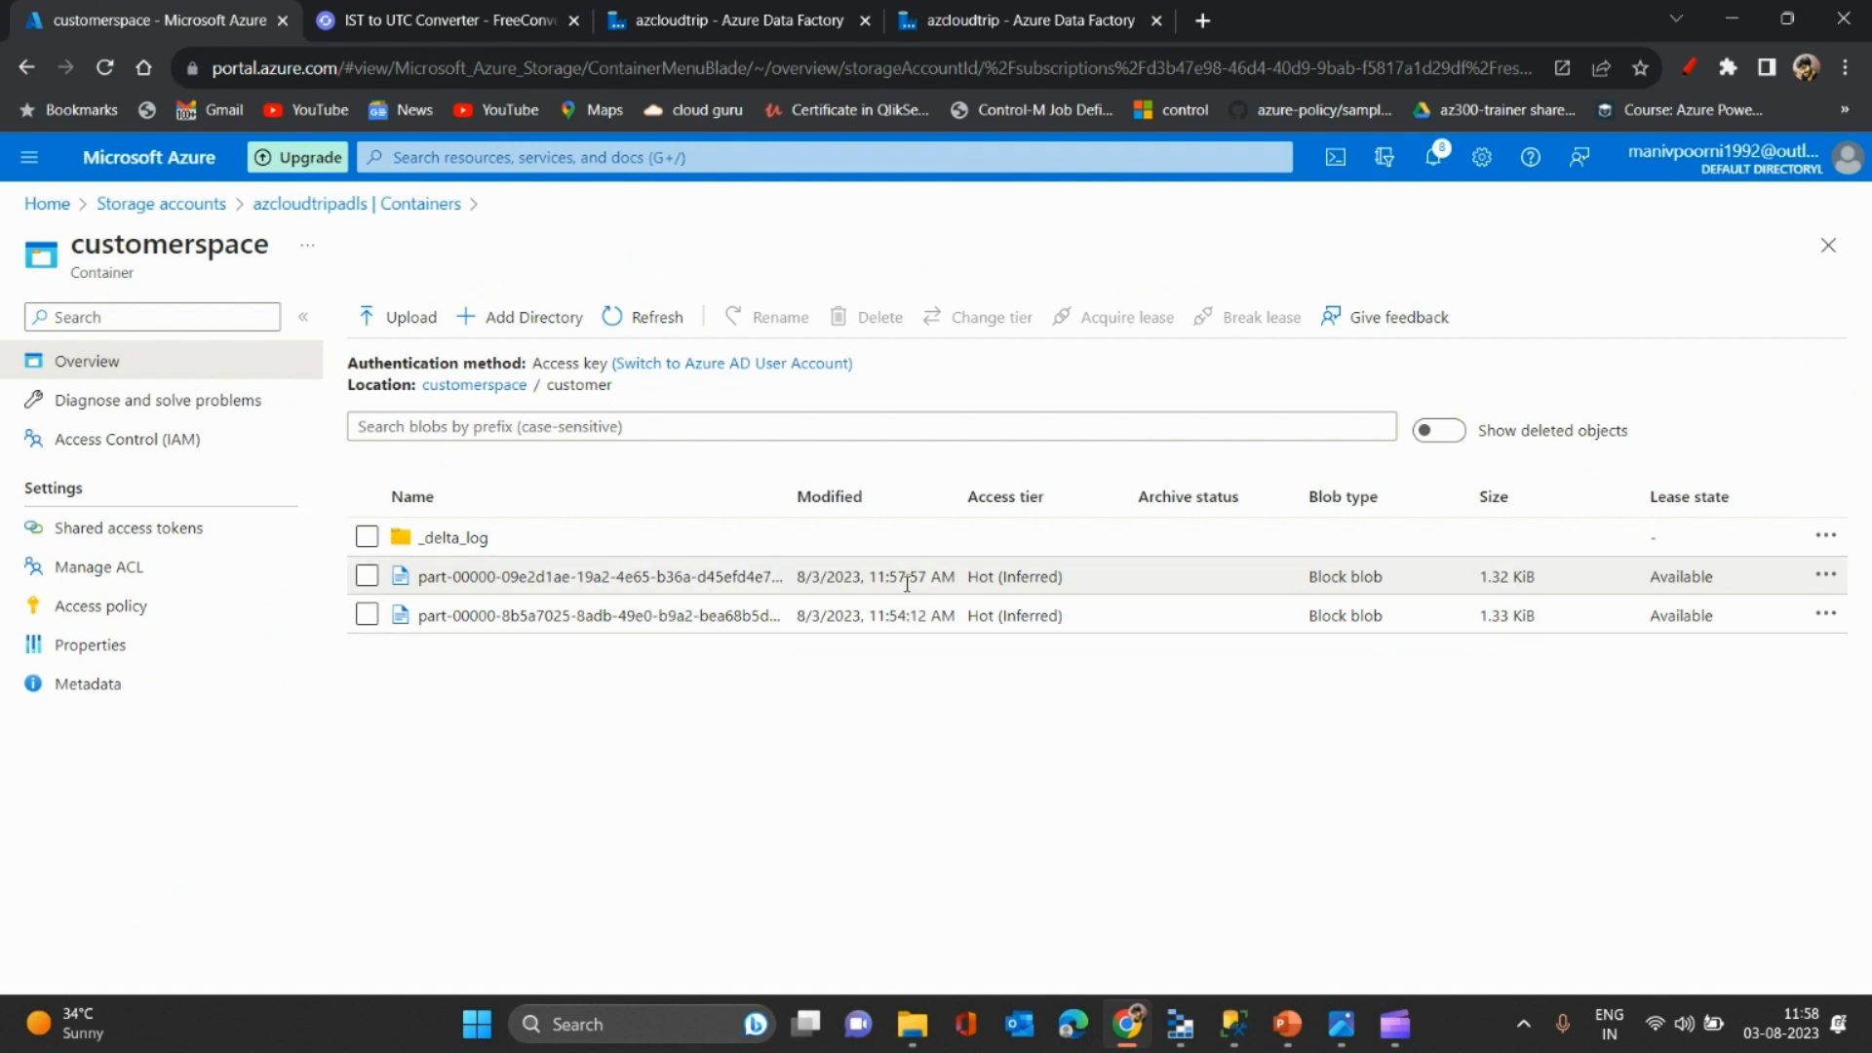
left_click(956, 12)
left_click(727, 19)
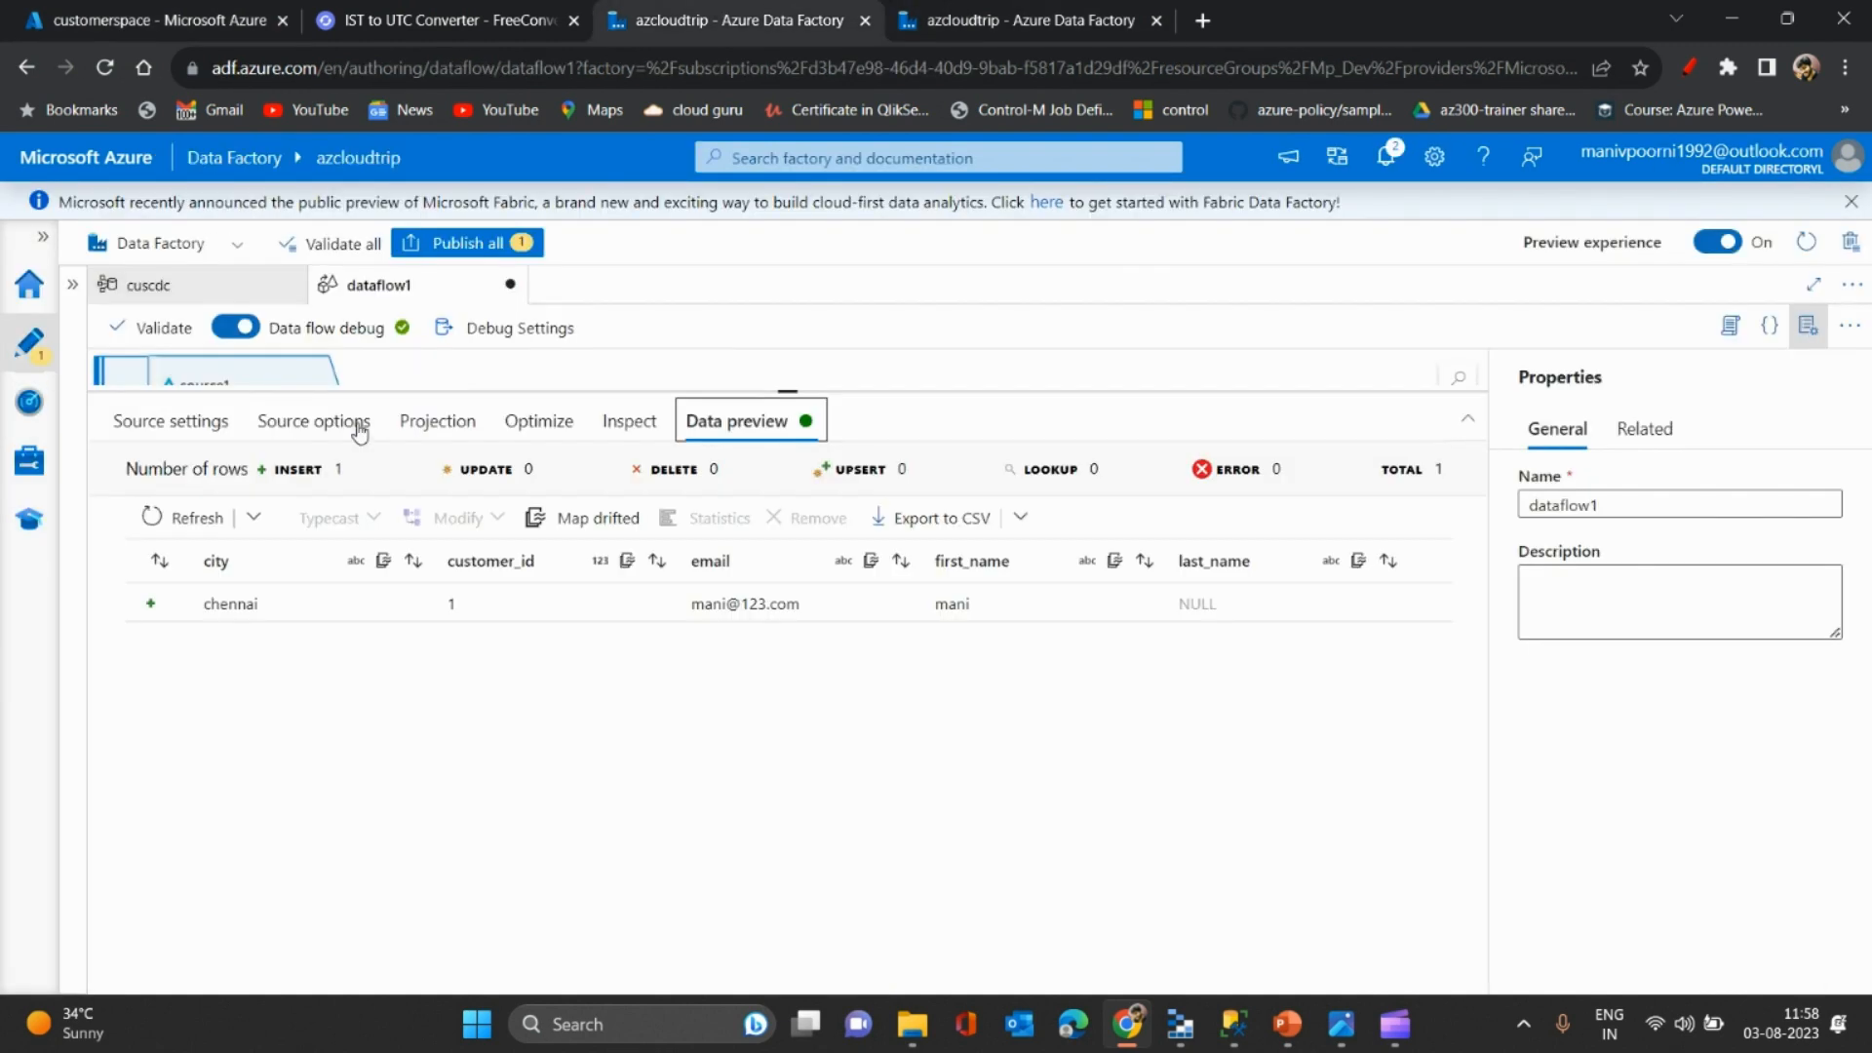
- Change time travel to version 1 and refetch the preview, now listing customers 1 and 2
left_click(253, 518)
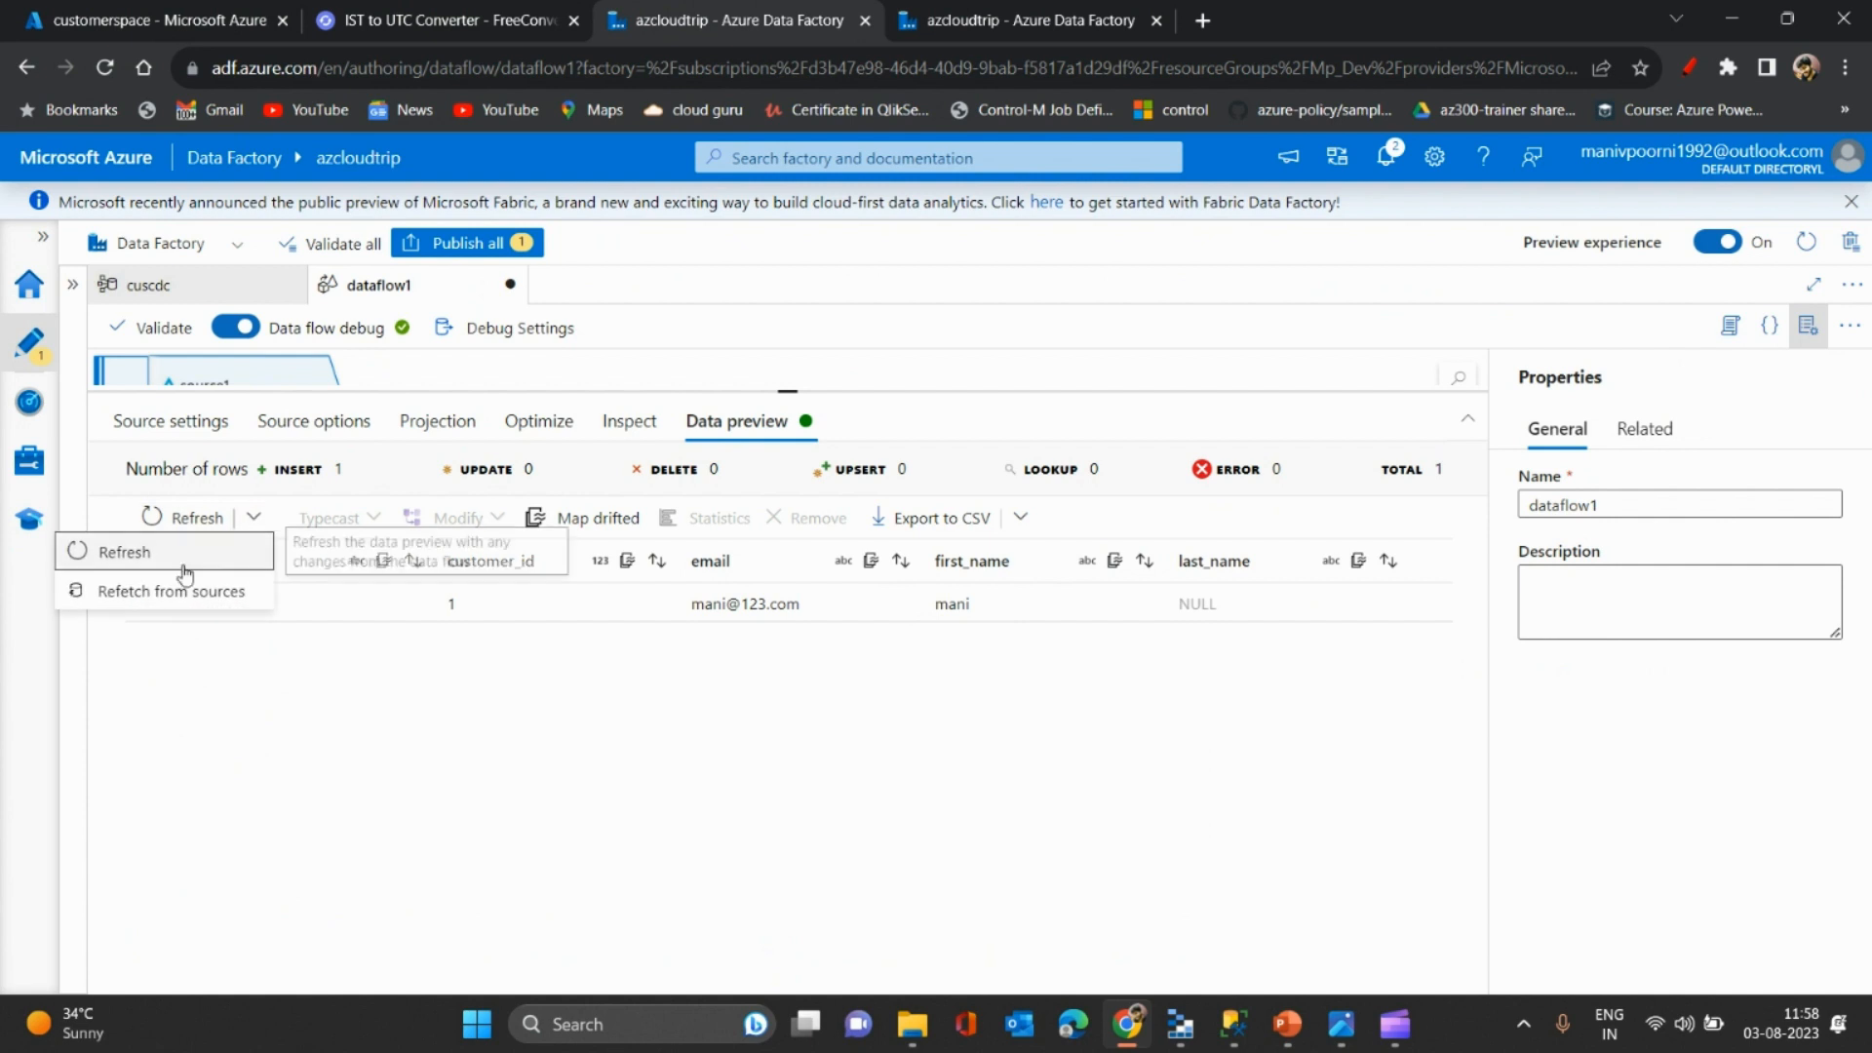
left_click(148, 592)
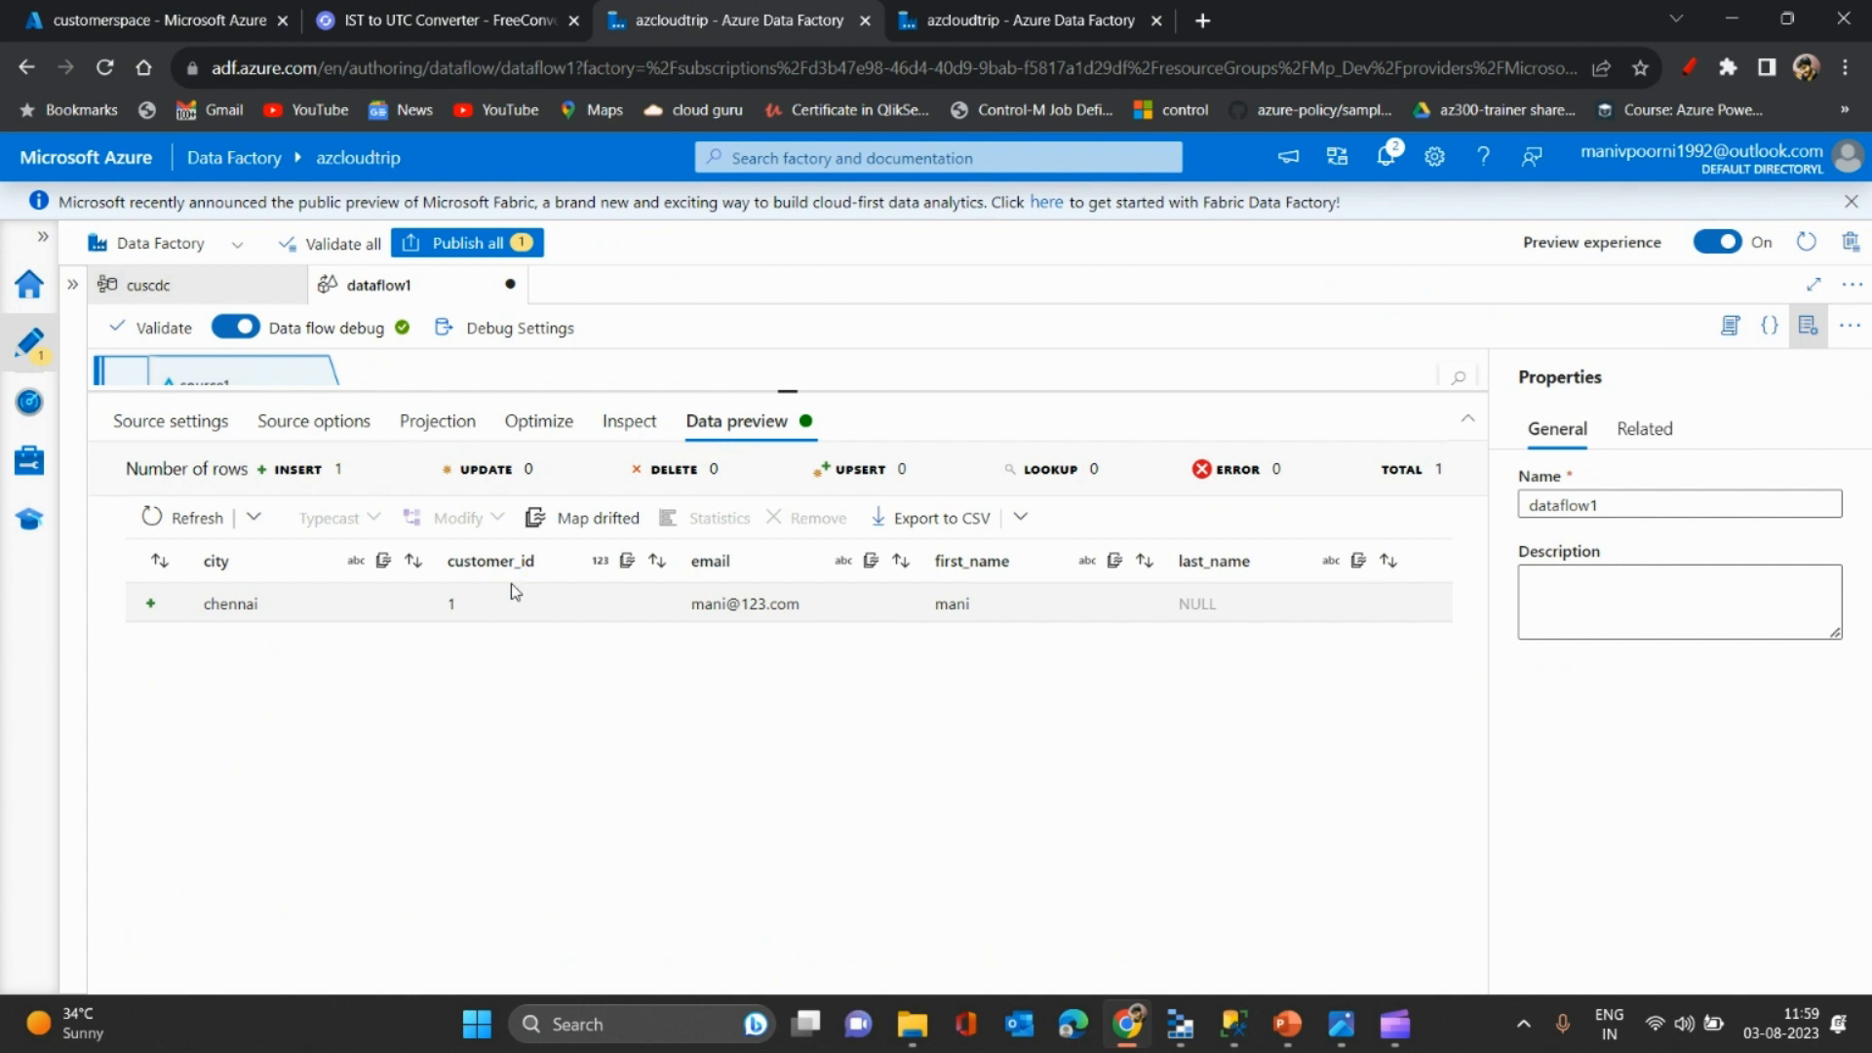
left_click(316, 423)
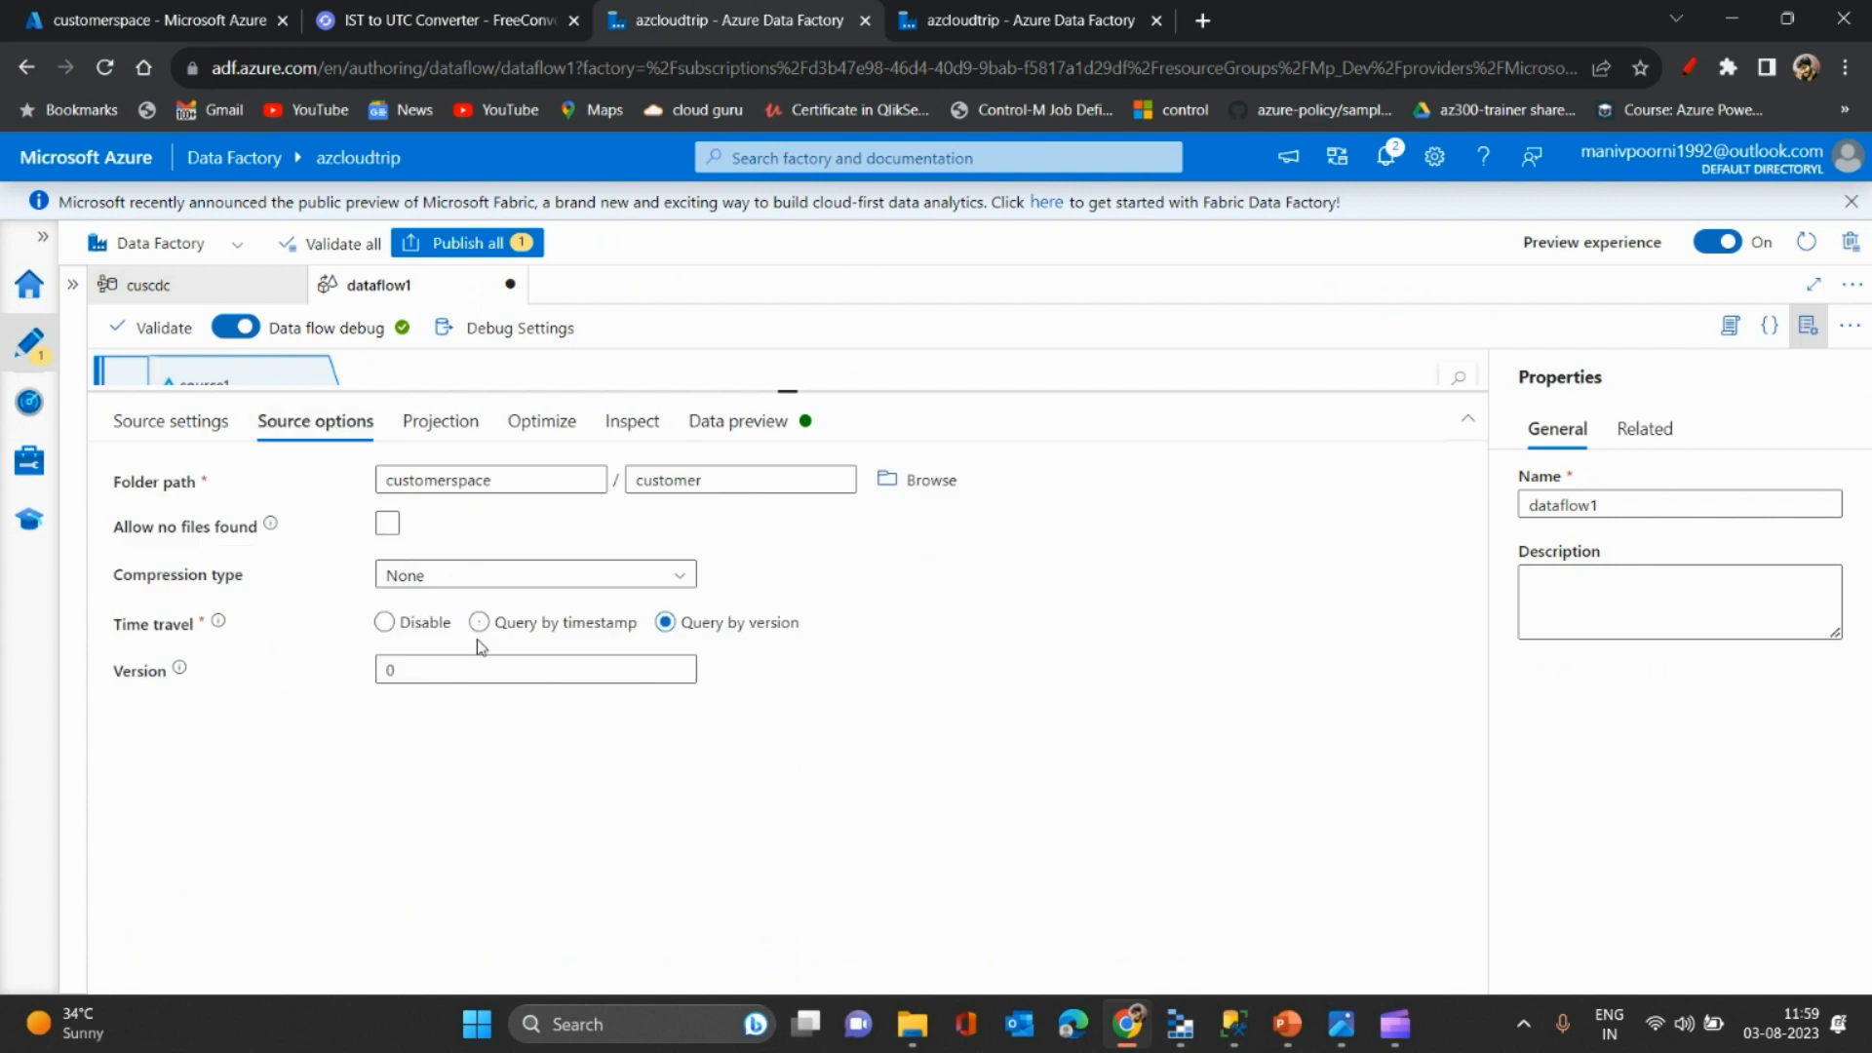
left_click(386, 669)
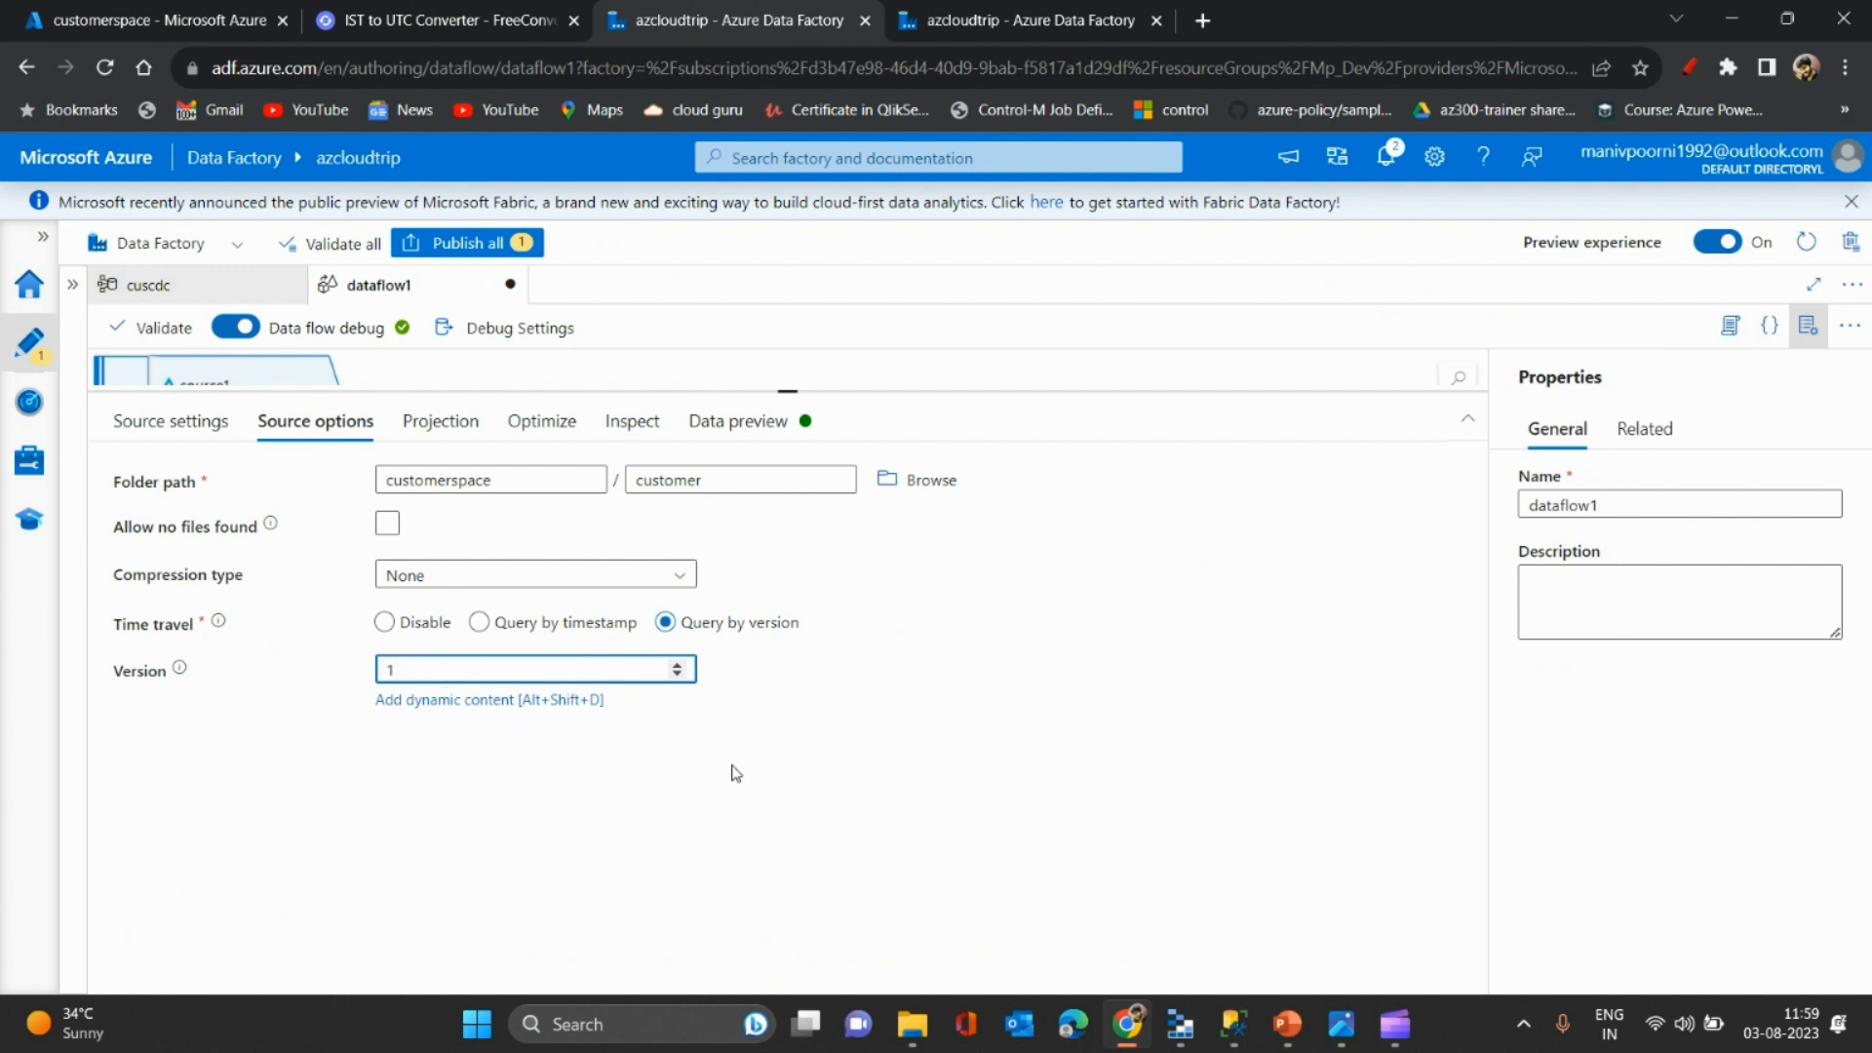
left_click(688, 778)
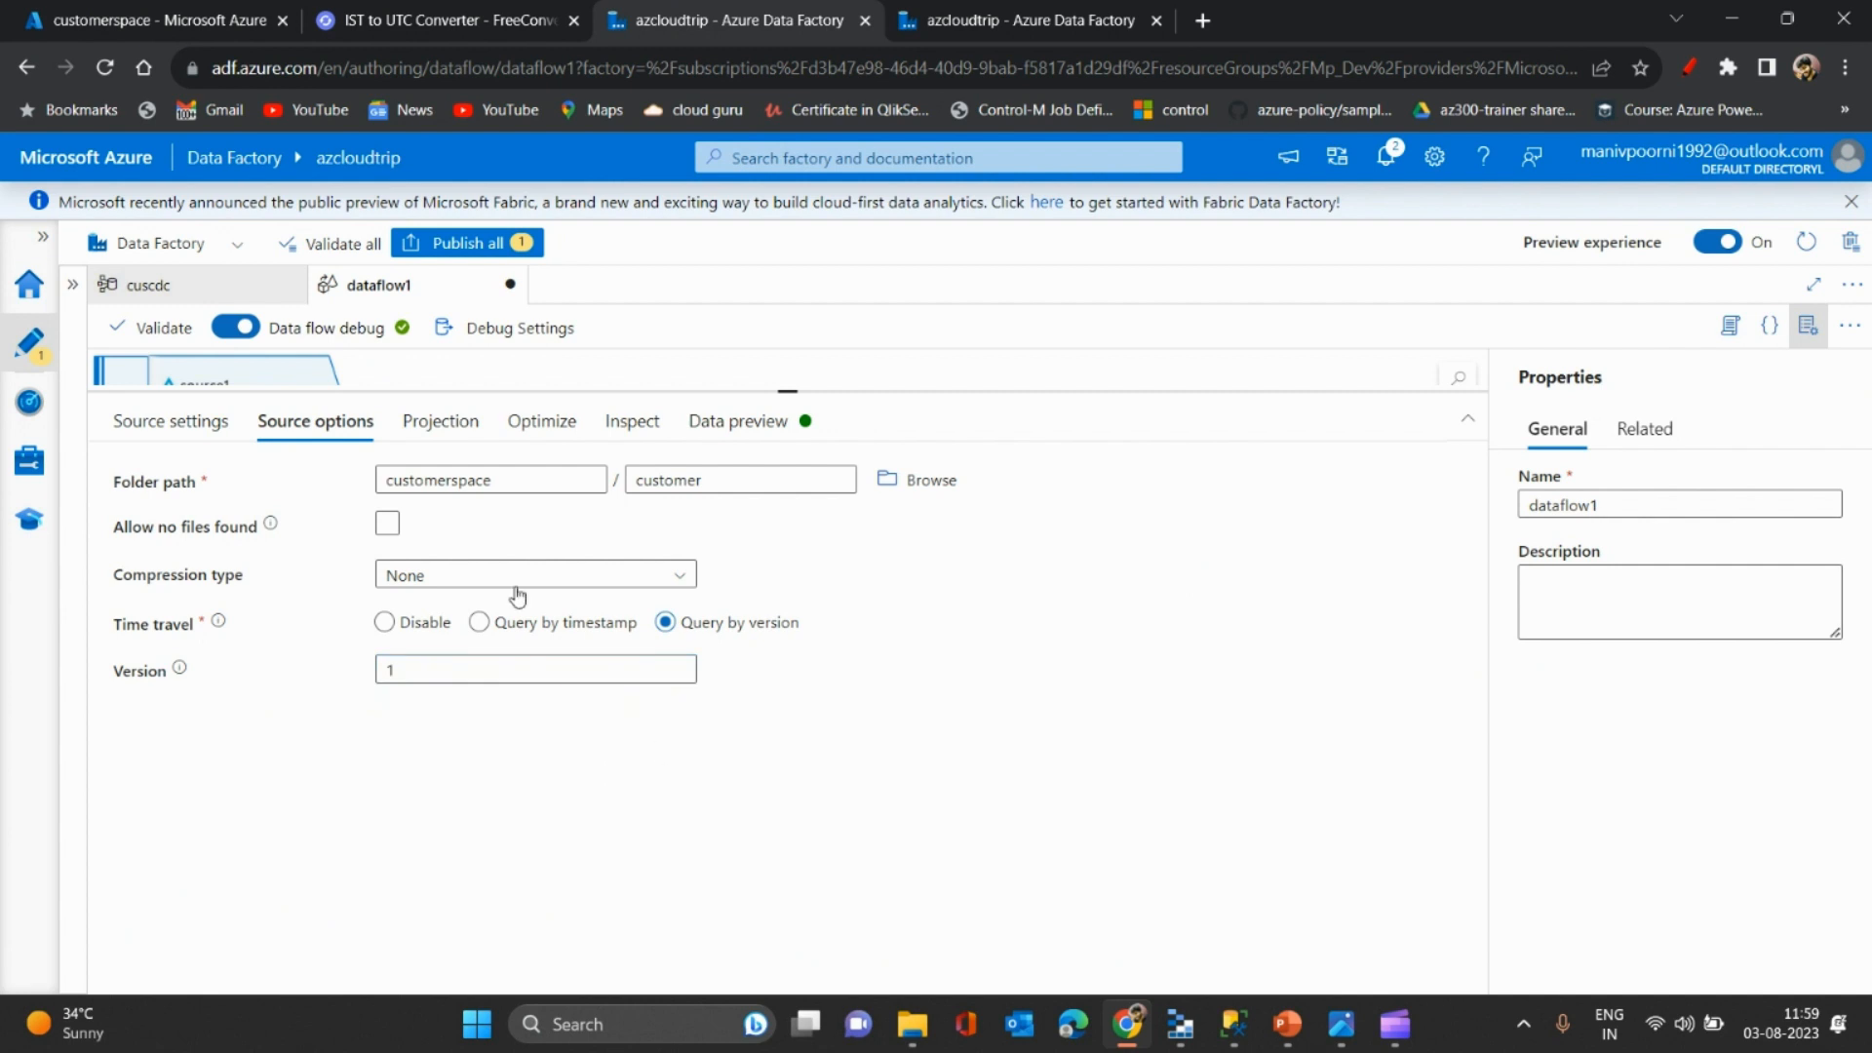
left_click(698, 417)
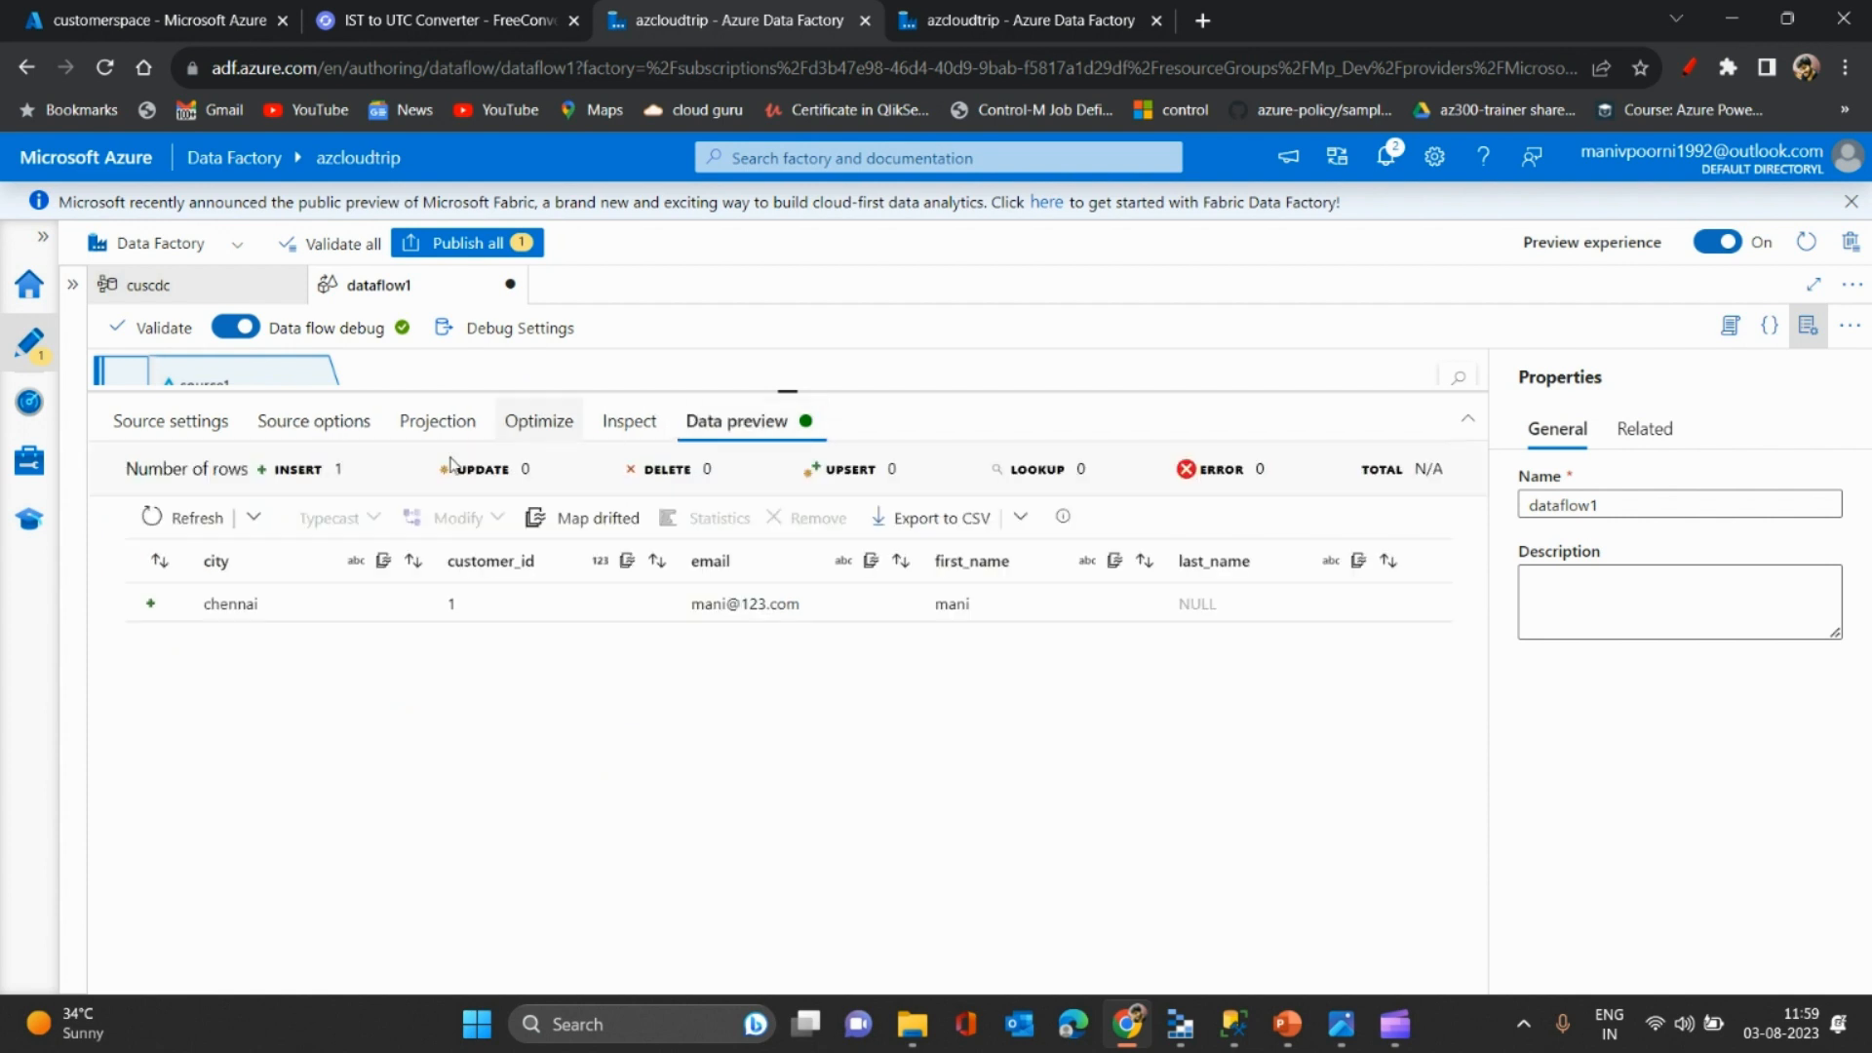
left_click(253, 517)
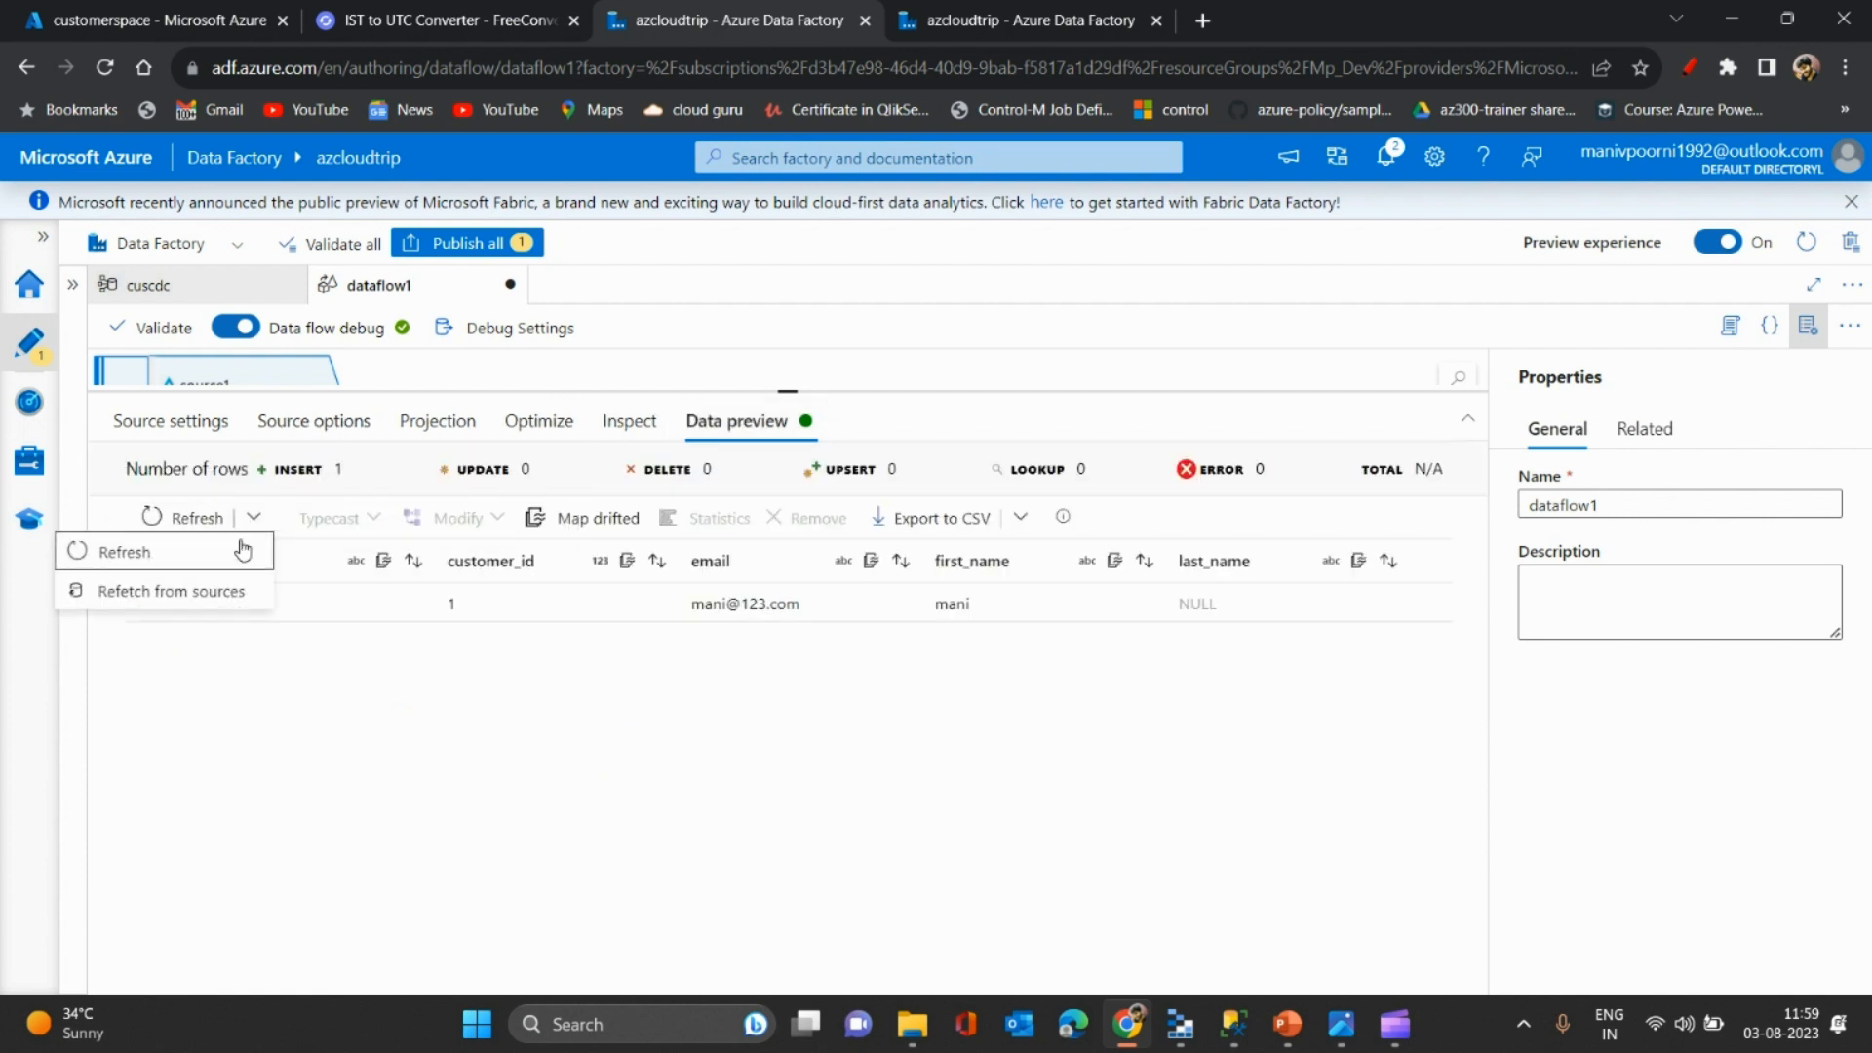
left_click(197, 595)
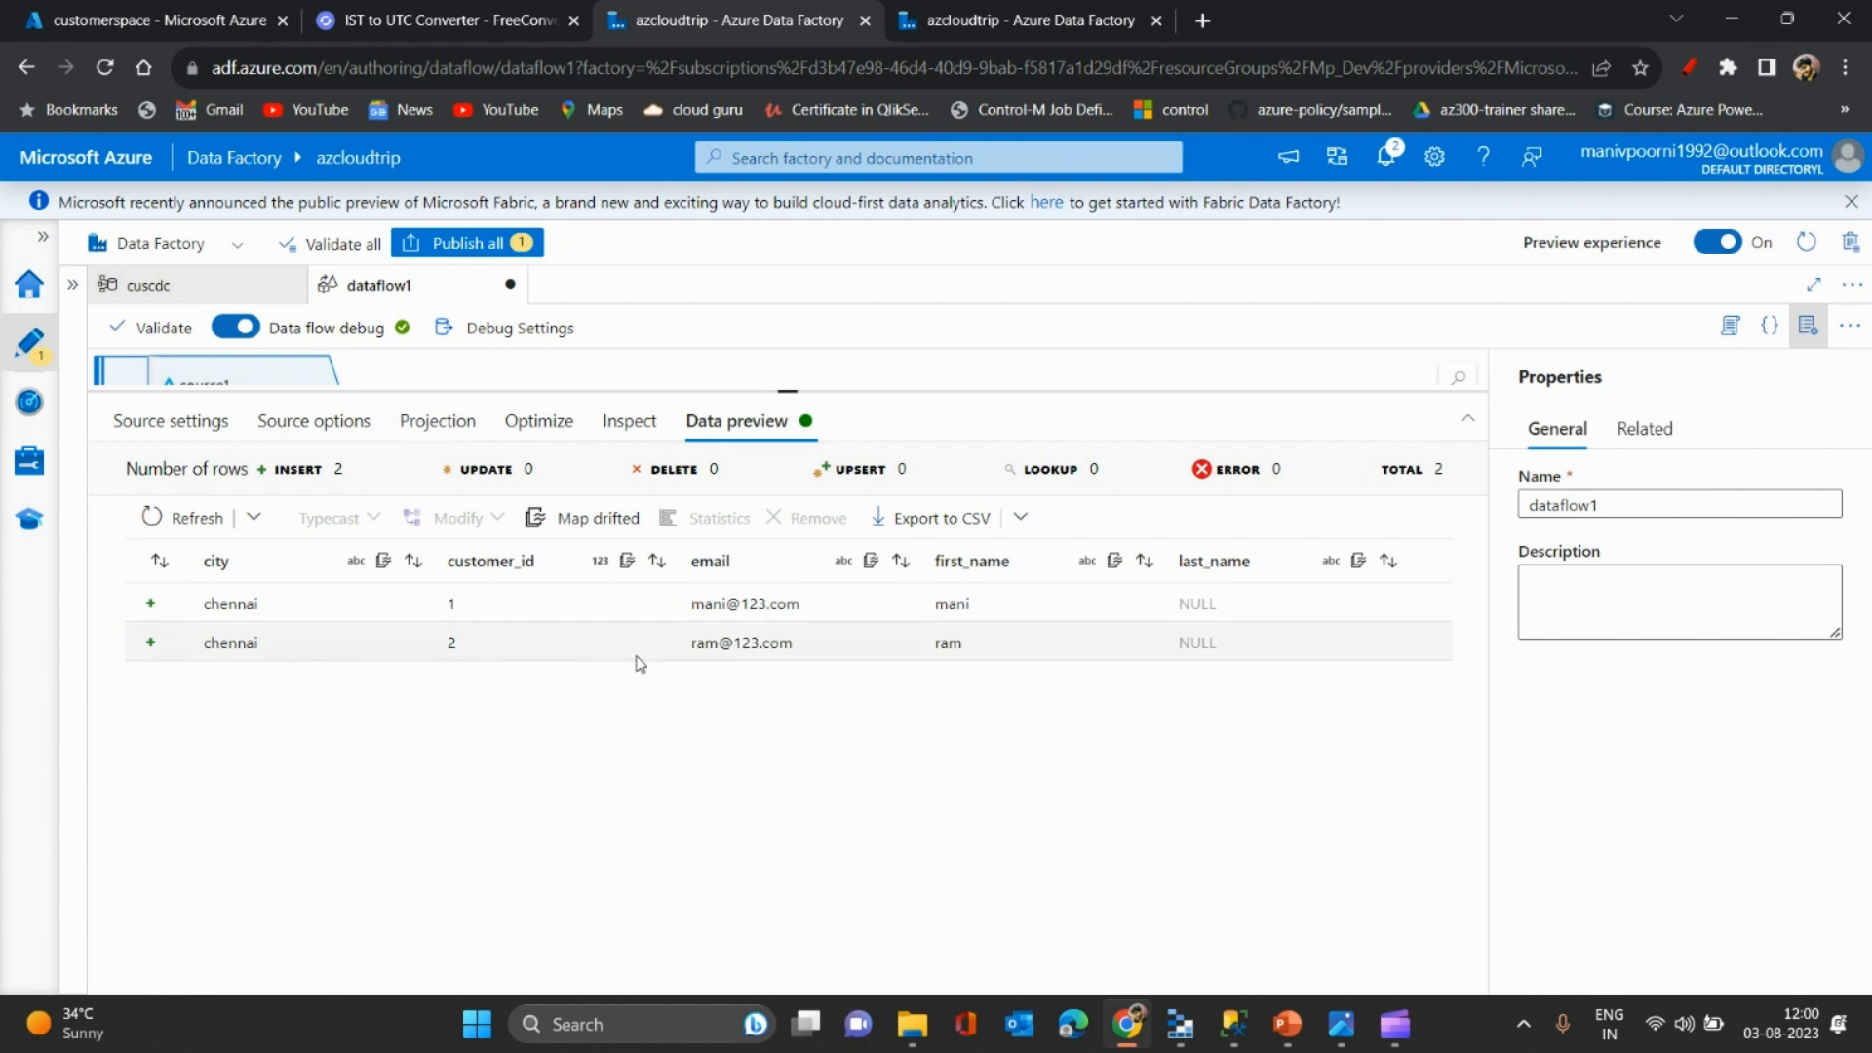
key("alt+Tab")
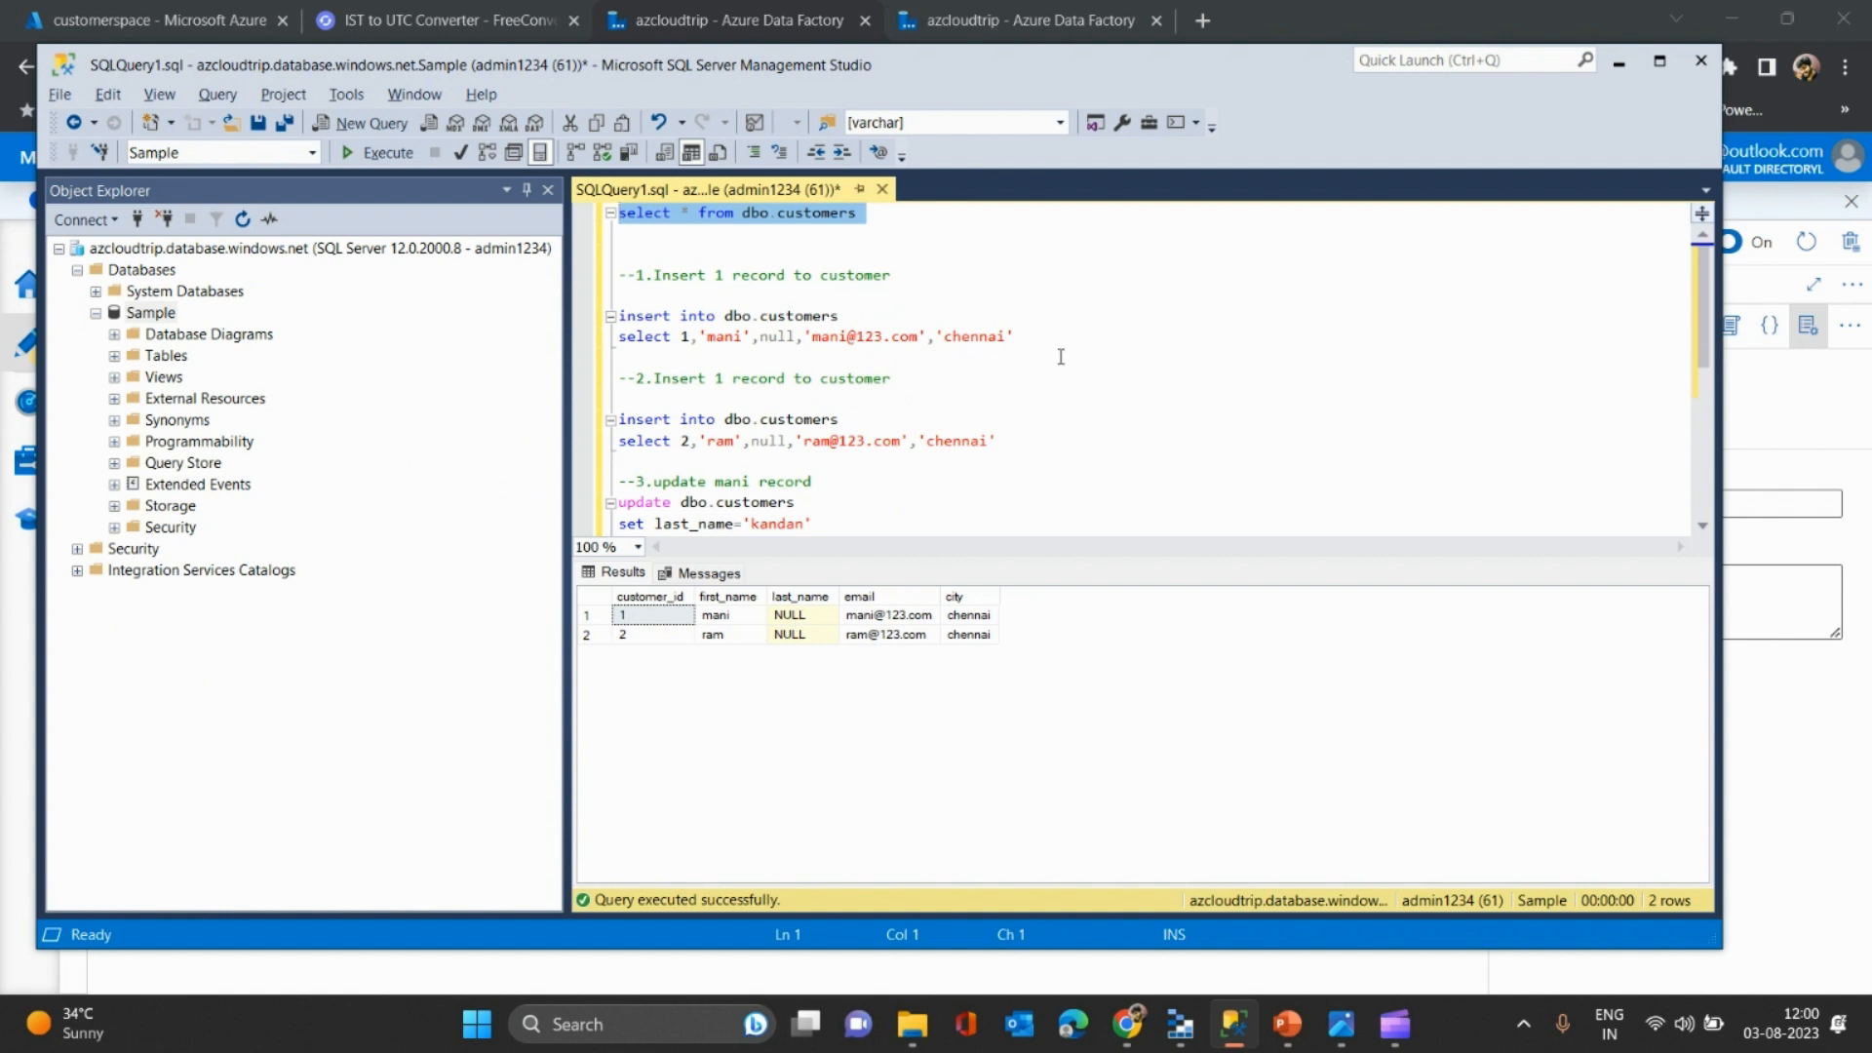
- Run the three-line UPDATE that gives customer 1 a last name
left_click_drag(652, 468, 851, 523)
key("Down")
key("Home")
key("Down")
key("Up")
key("Down")
key("shift+Up")
key("shift+Up")
key("shift+Up")
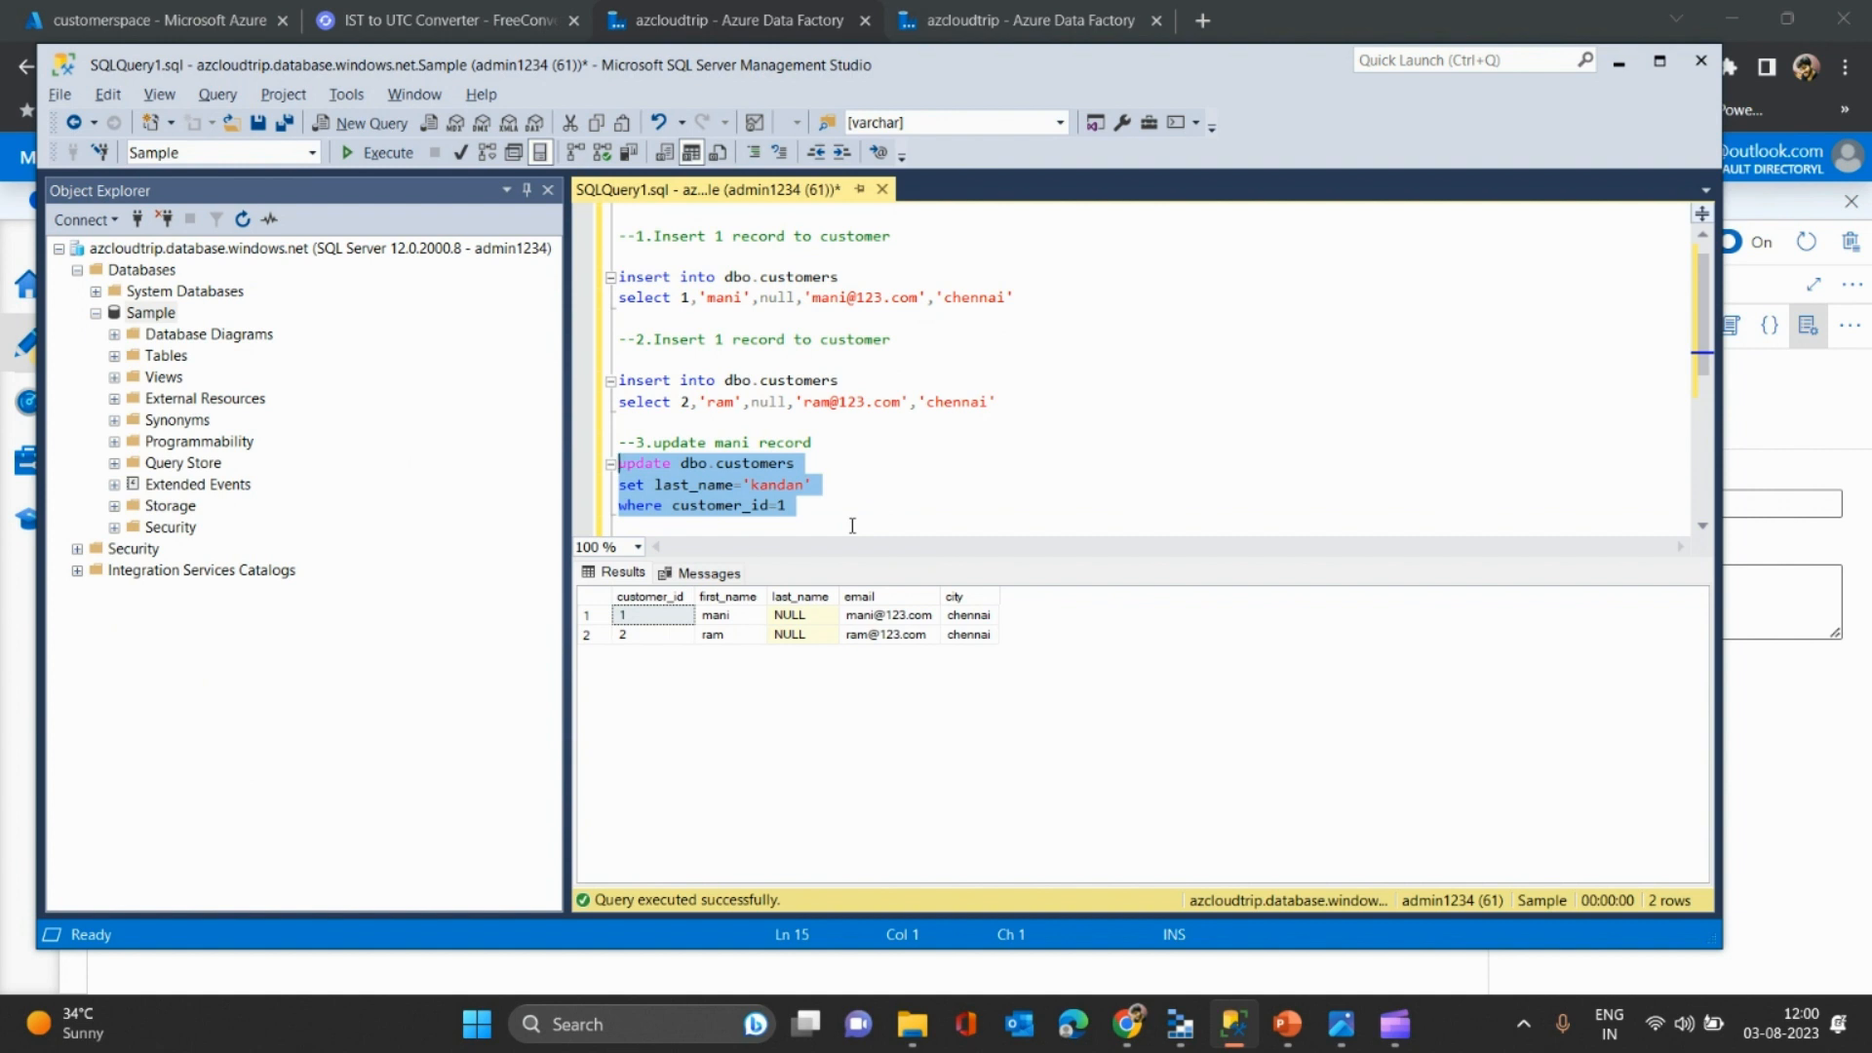
key("F5")
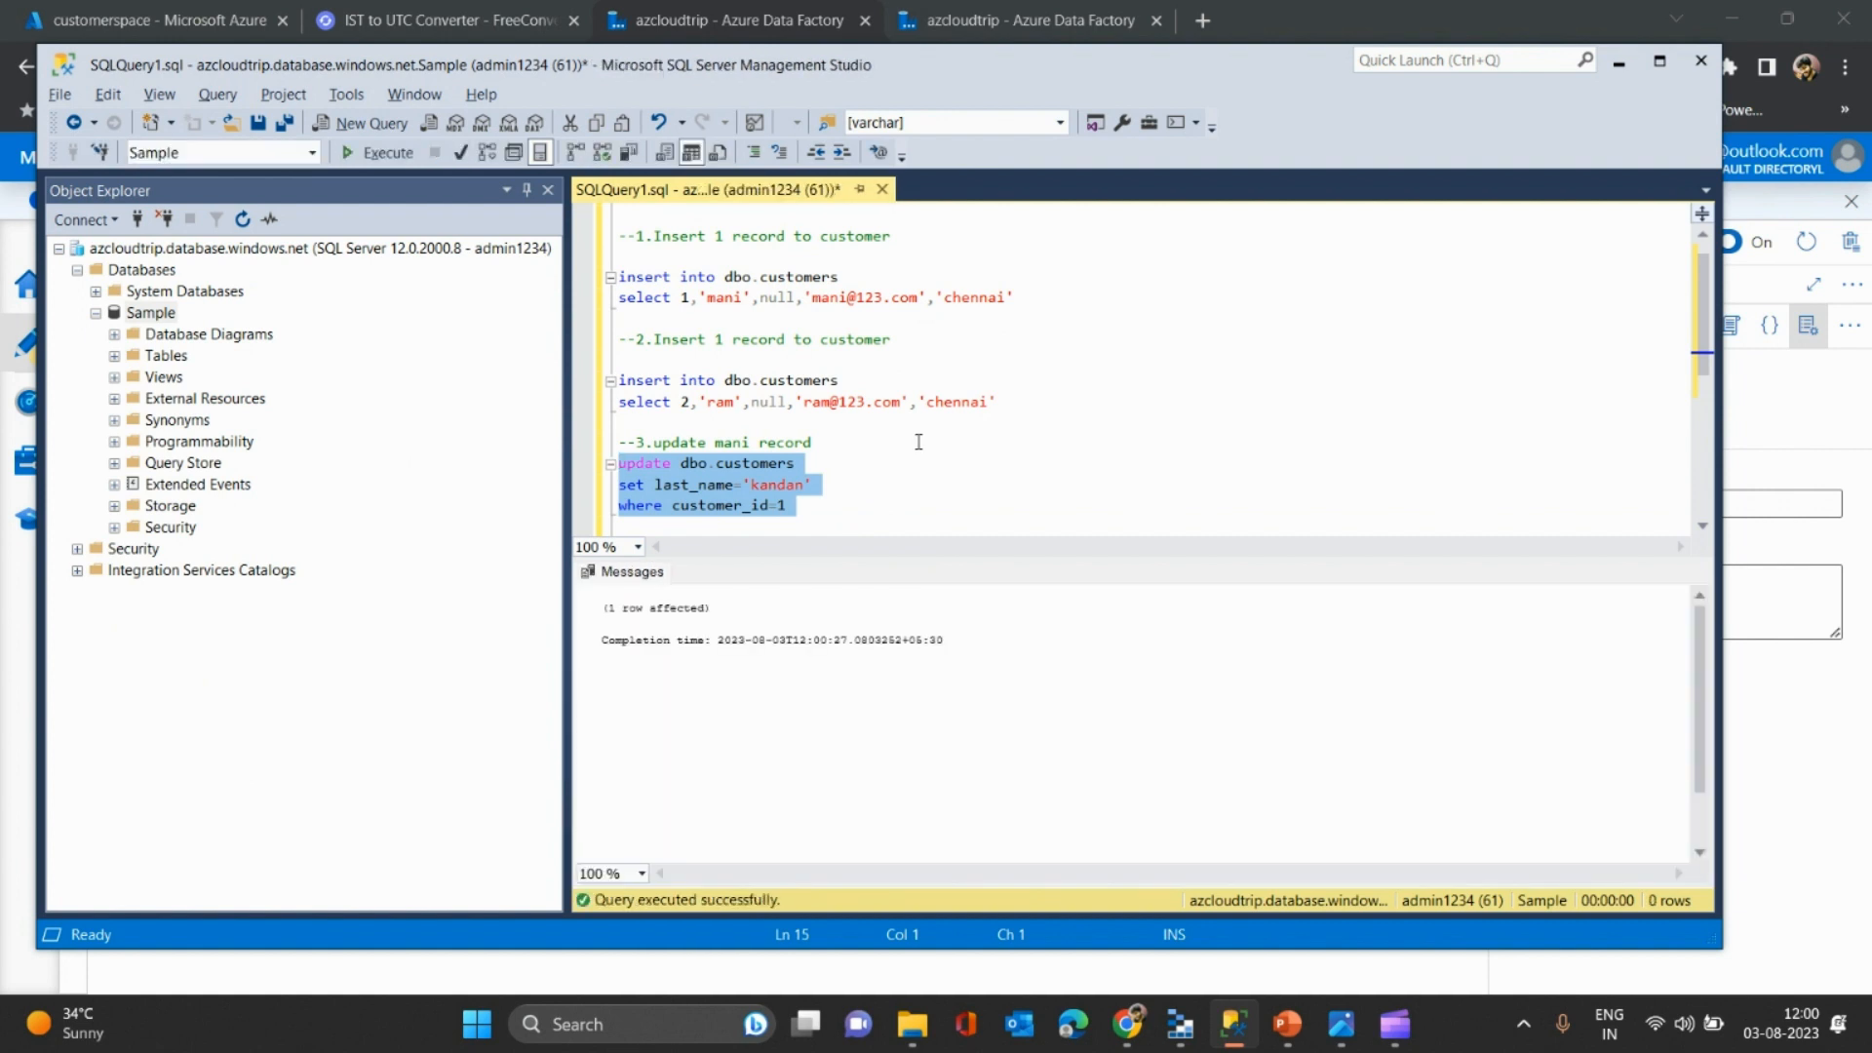
- Run select * from dbo.customers and inspect customer 1's new last_name value
left_click(796, 224)
key("Up")
key("Up")
key("Down")
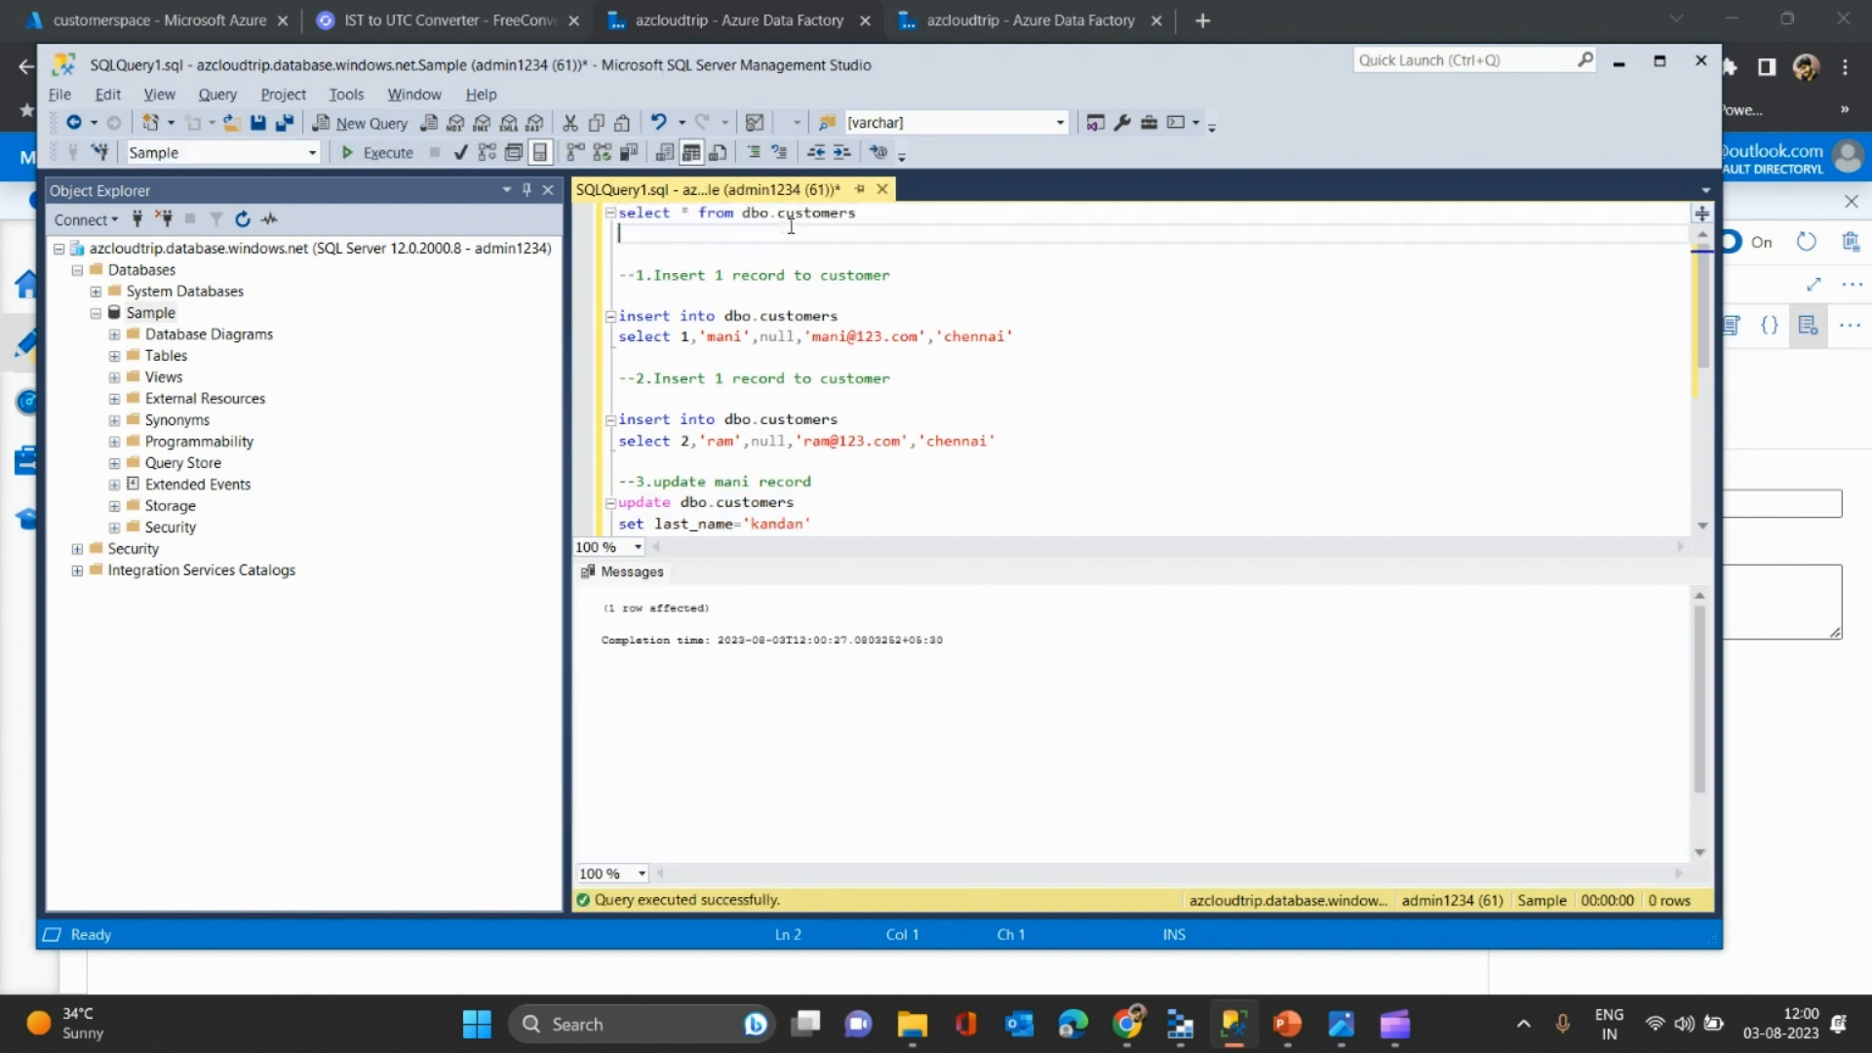
key("shift+Up")
key("F5")
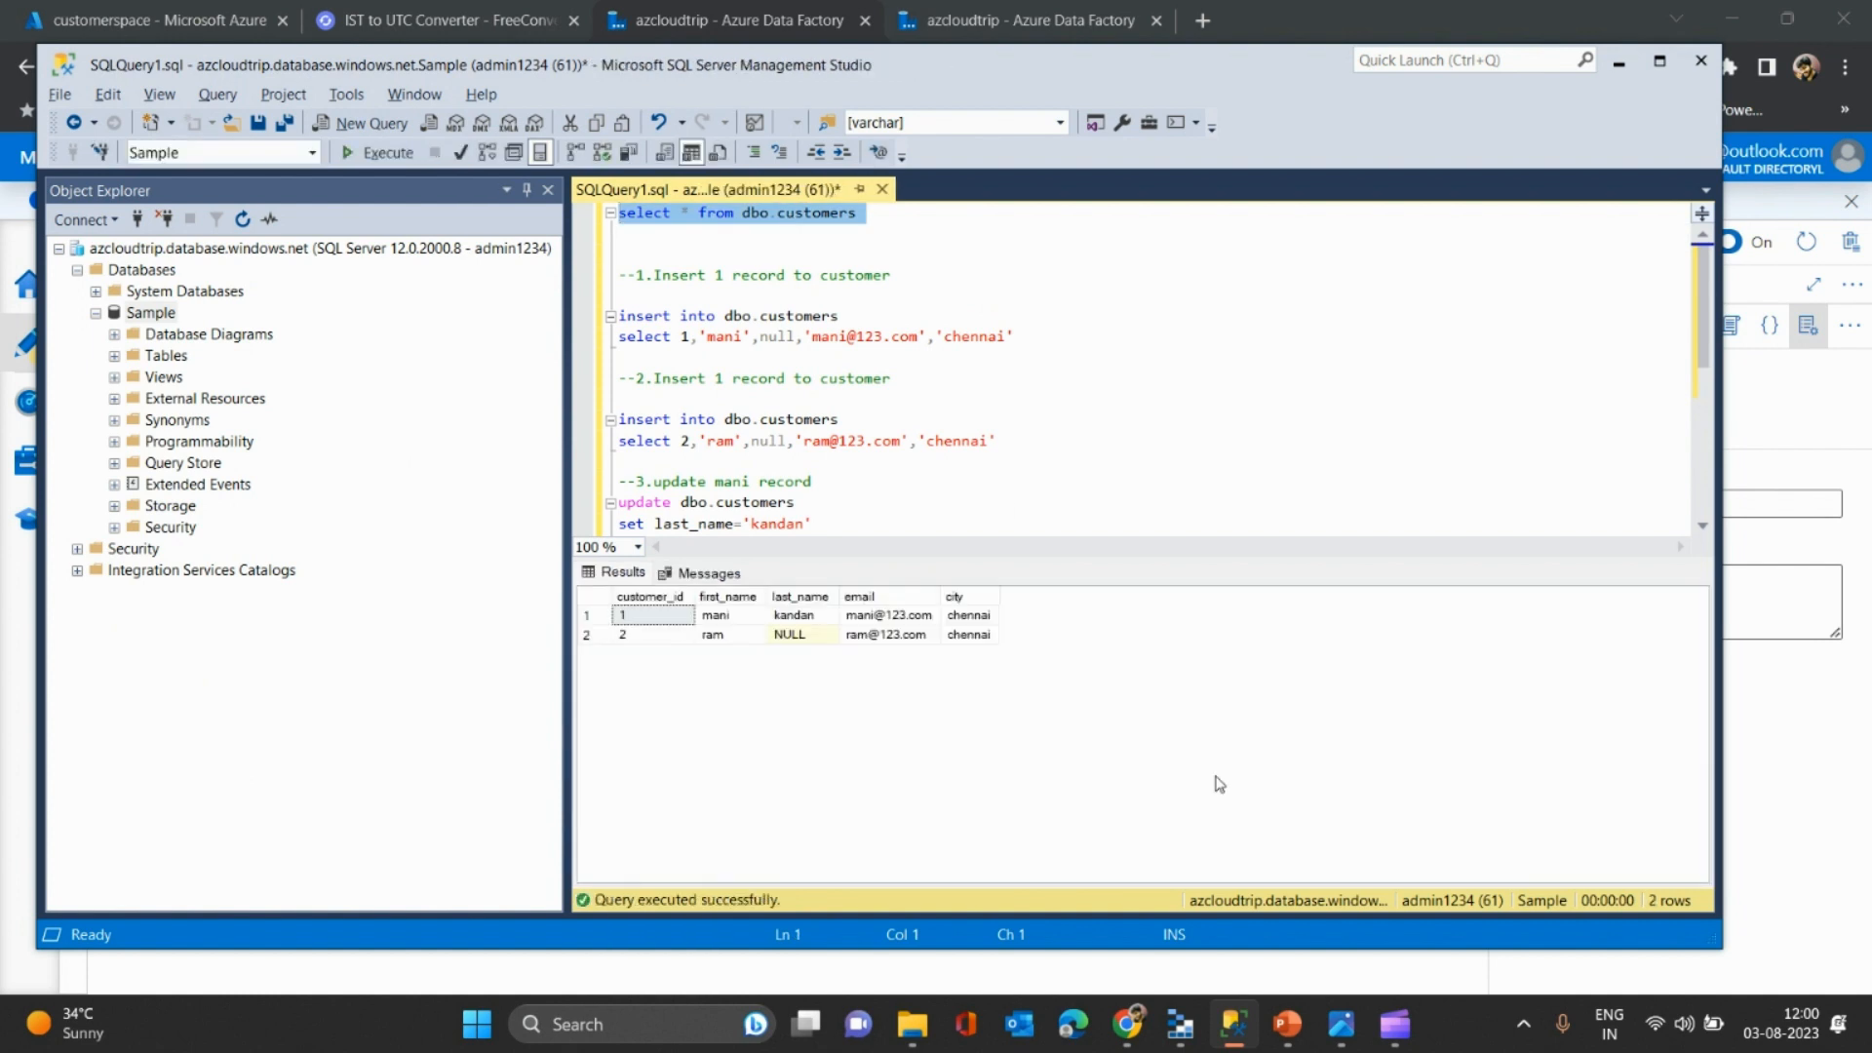
left_click(734, 619)
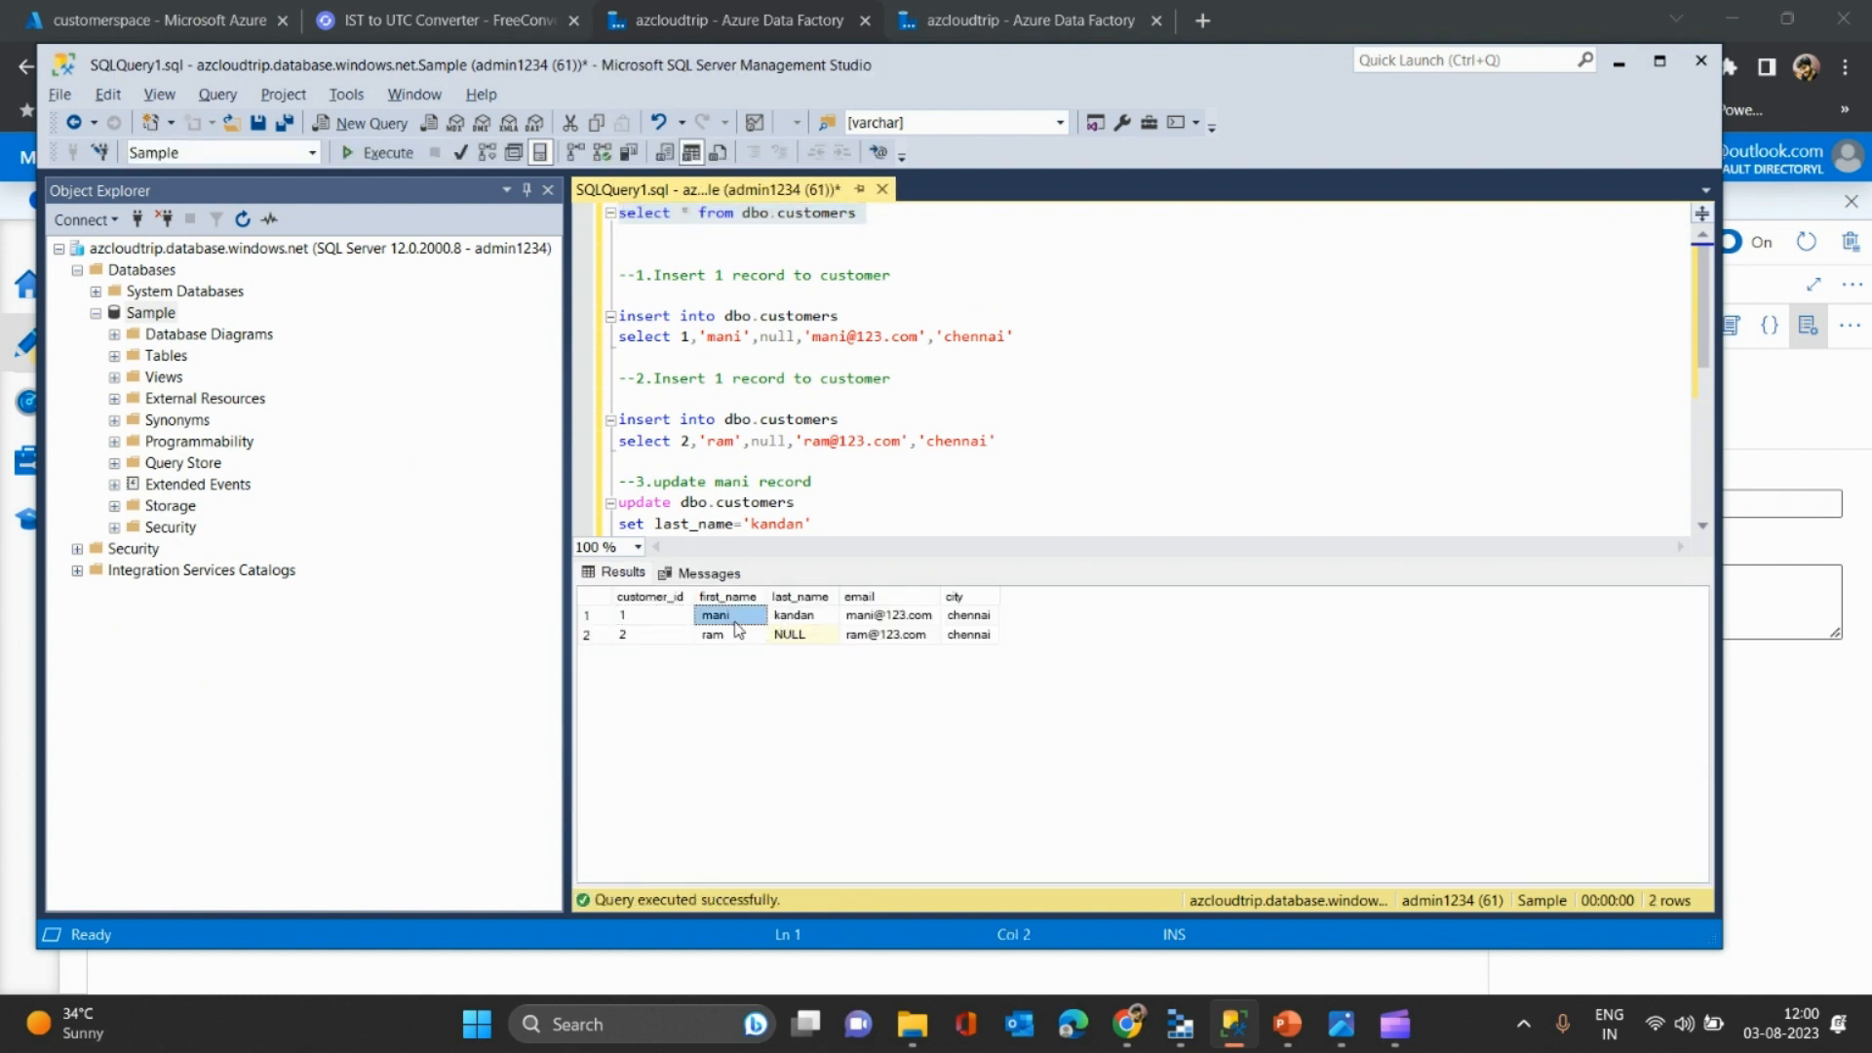
left_click(829, 621)
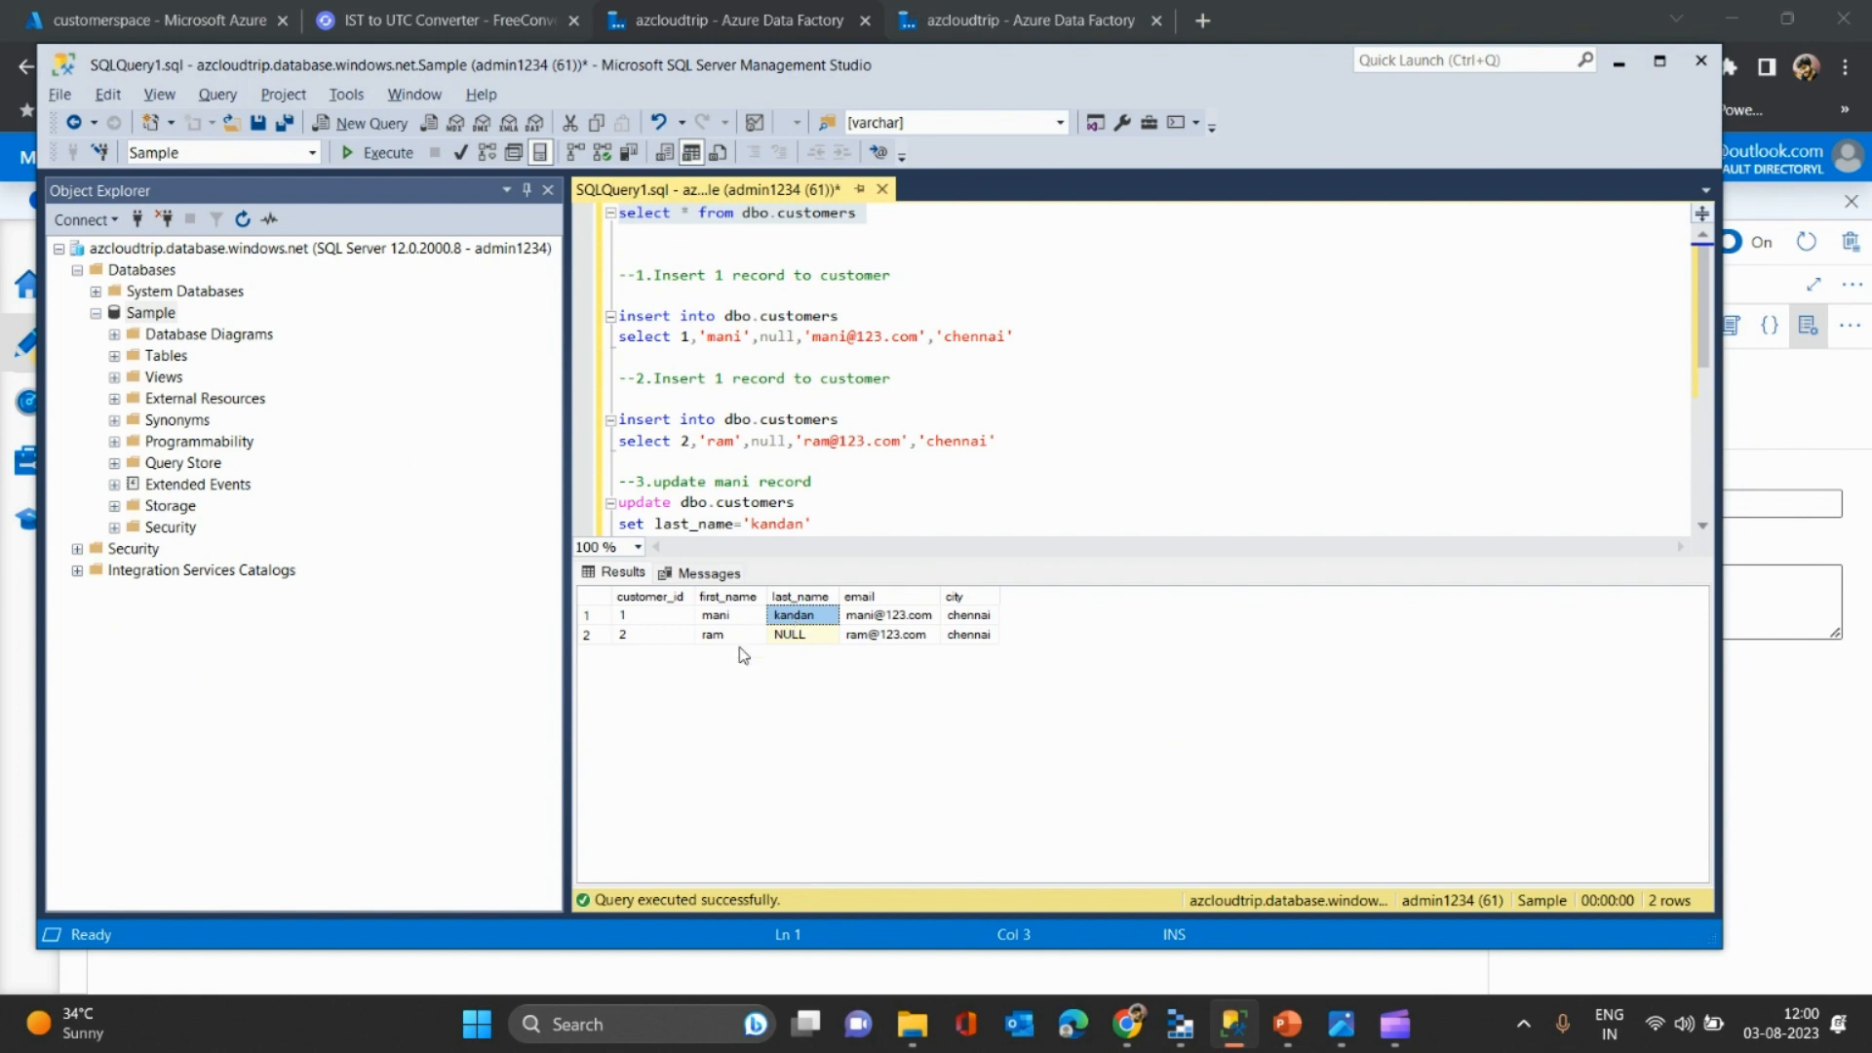
key("alt+Tab")
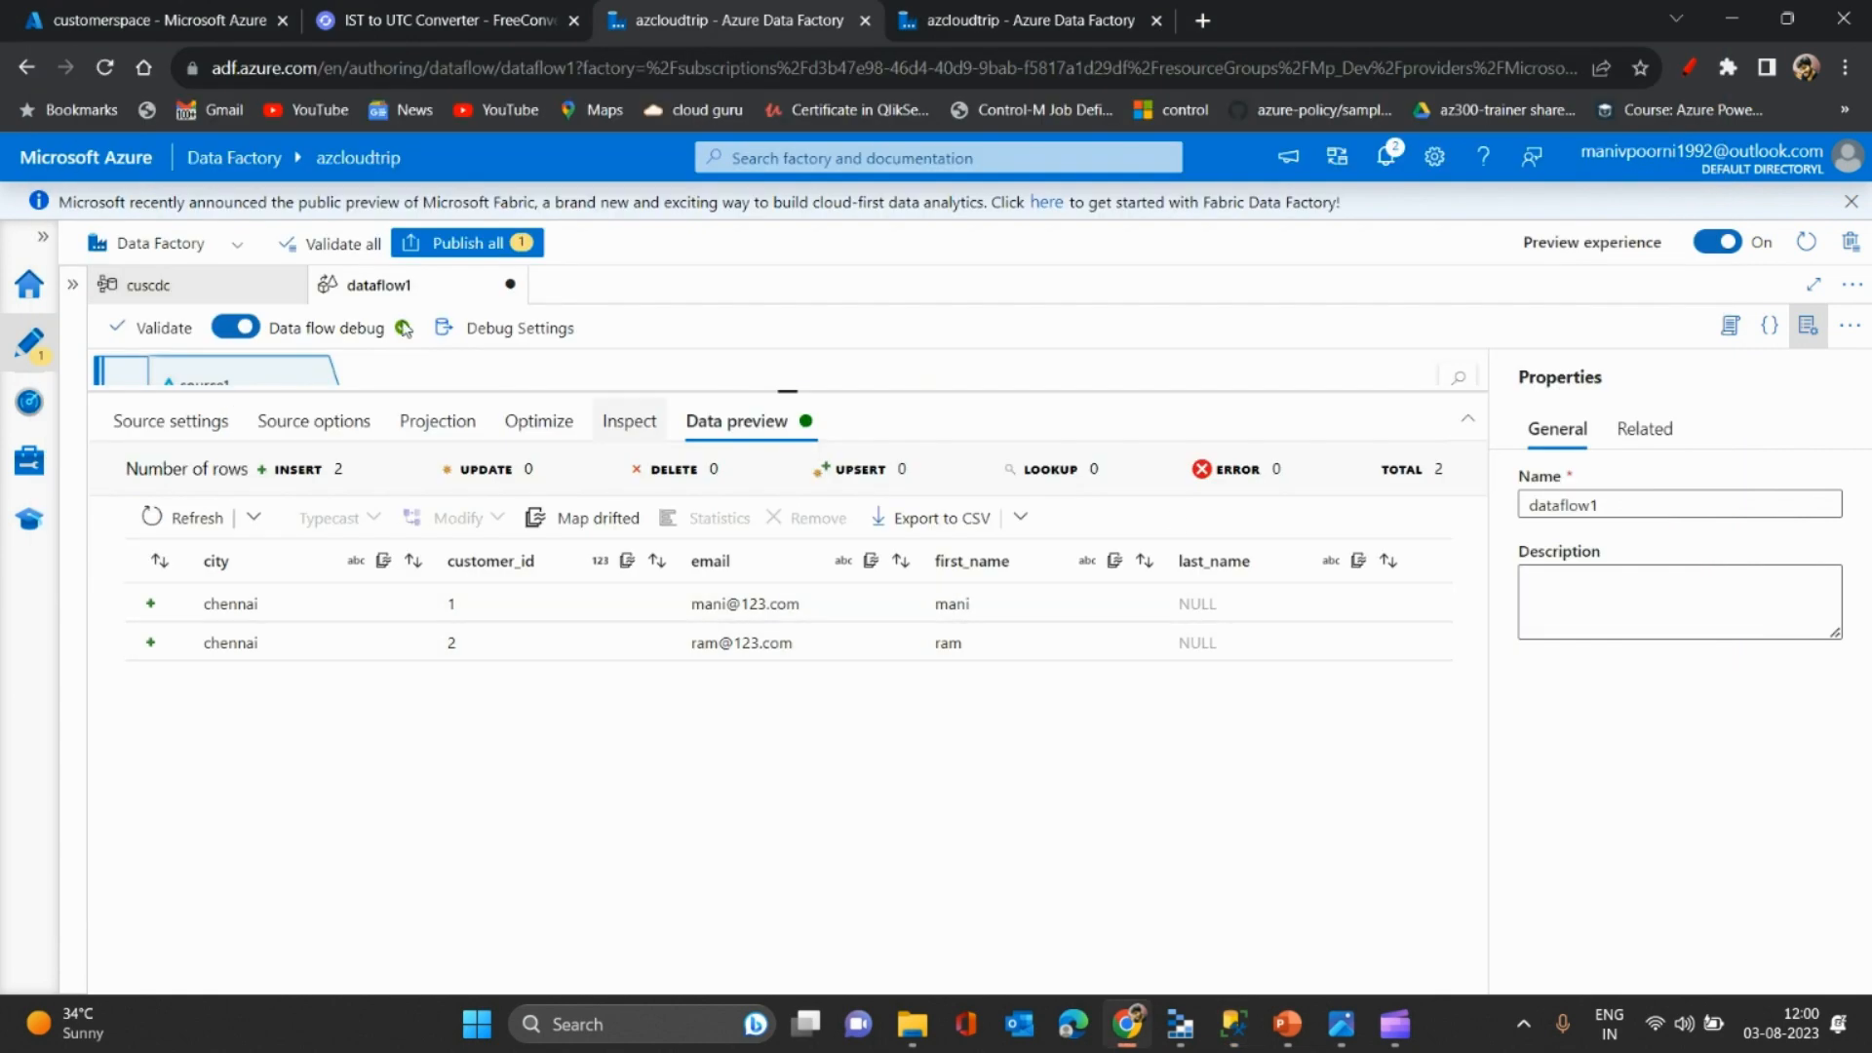
- Reopen cuscdc from the Change Data Capture list and refresh to confirm 2 changes read and written
left_click(954, 17)
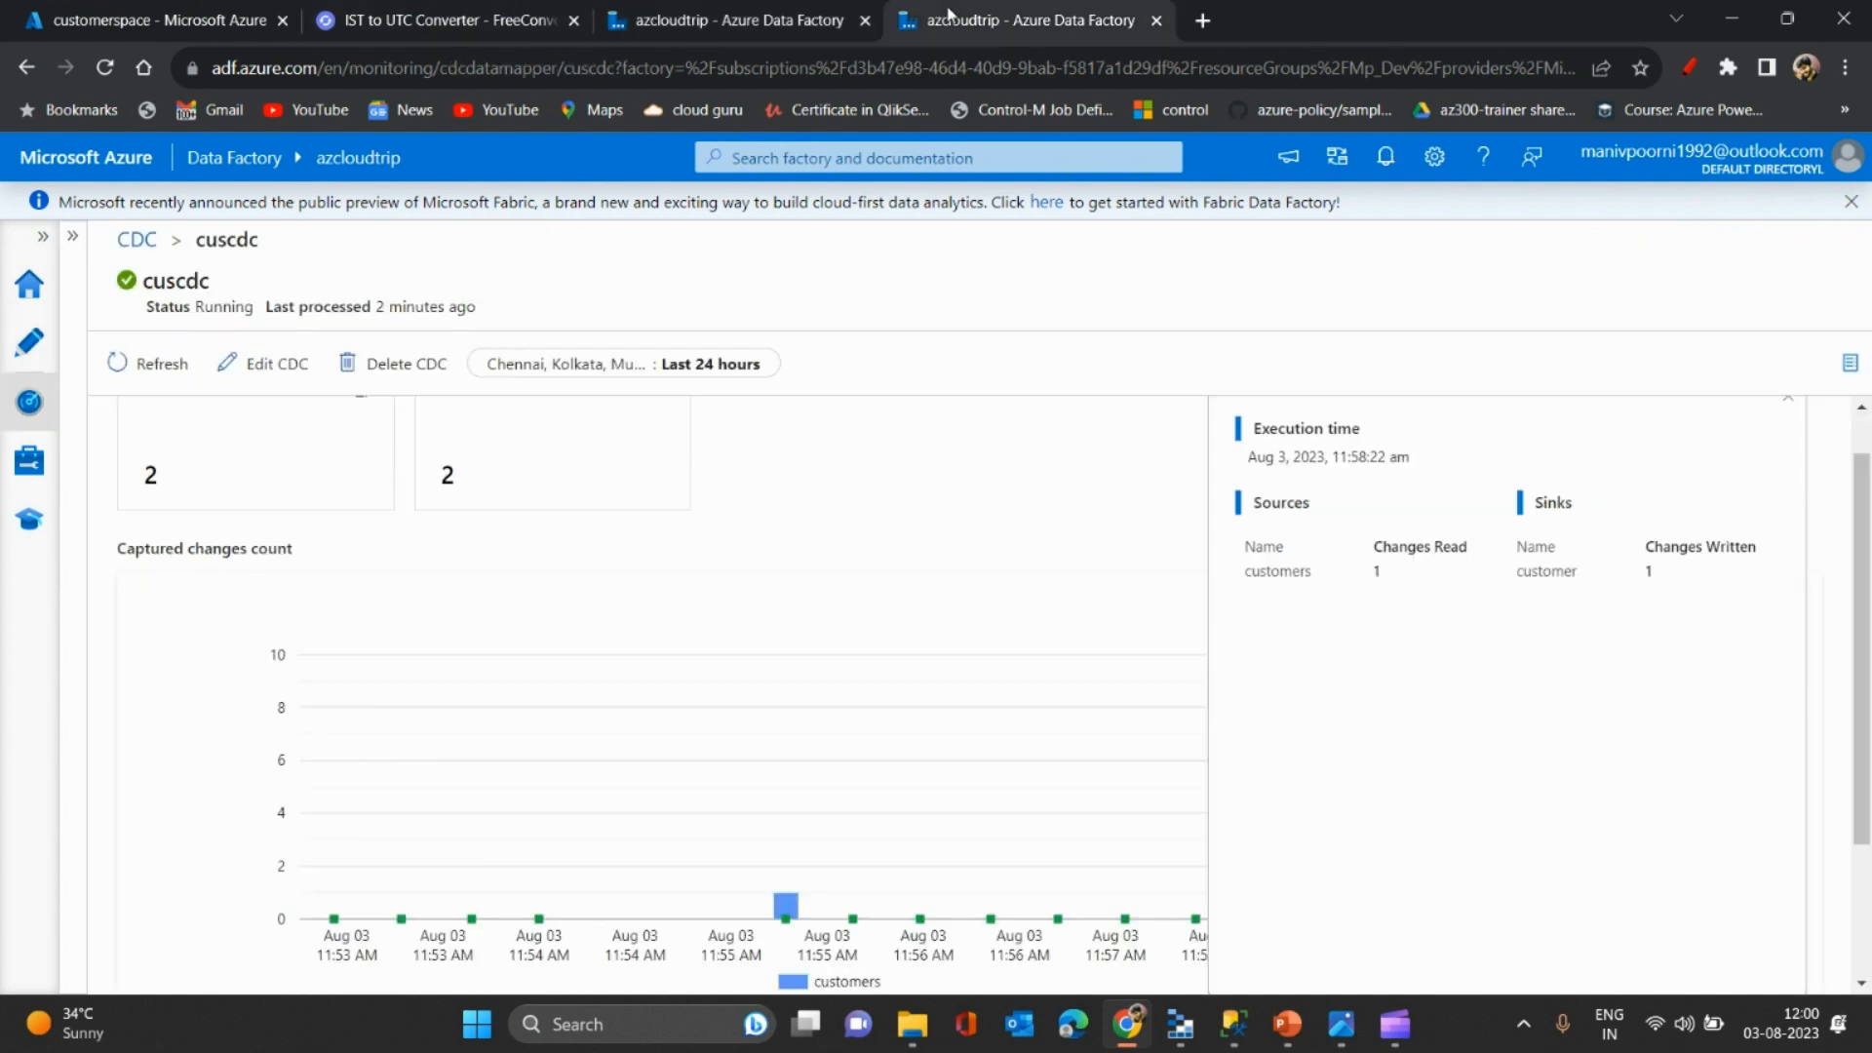
left_click(72, 235)
left_click(168, 395)
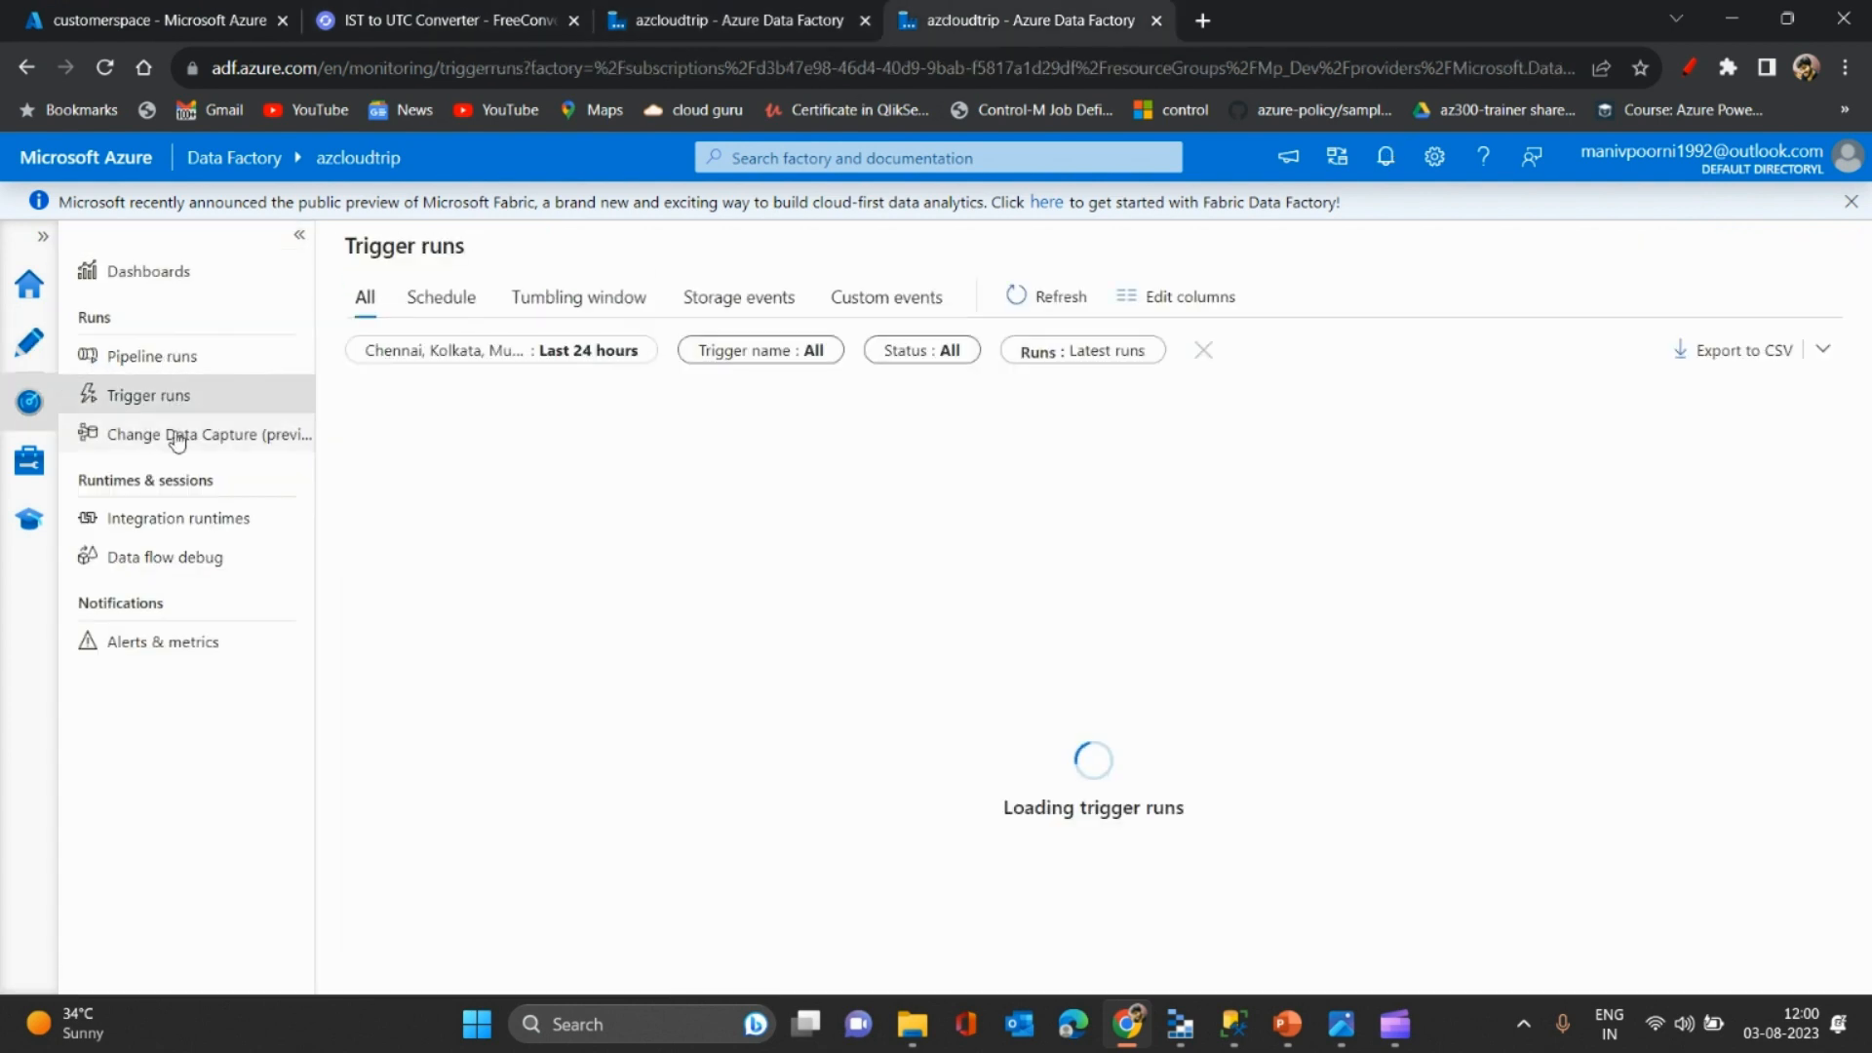
left_click(177, 437)
left_click(389, 302)
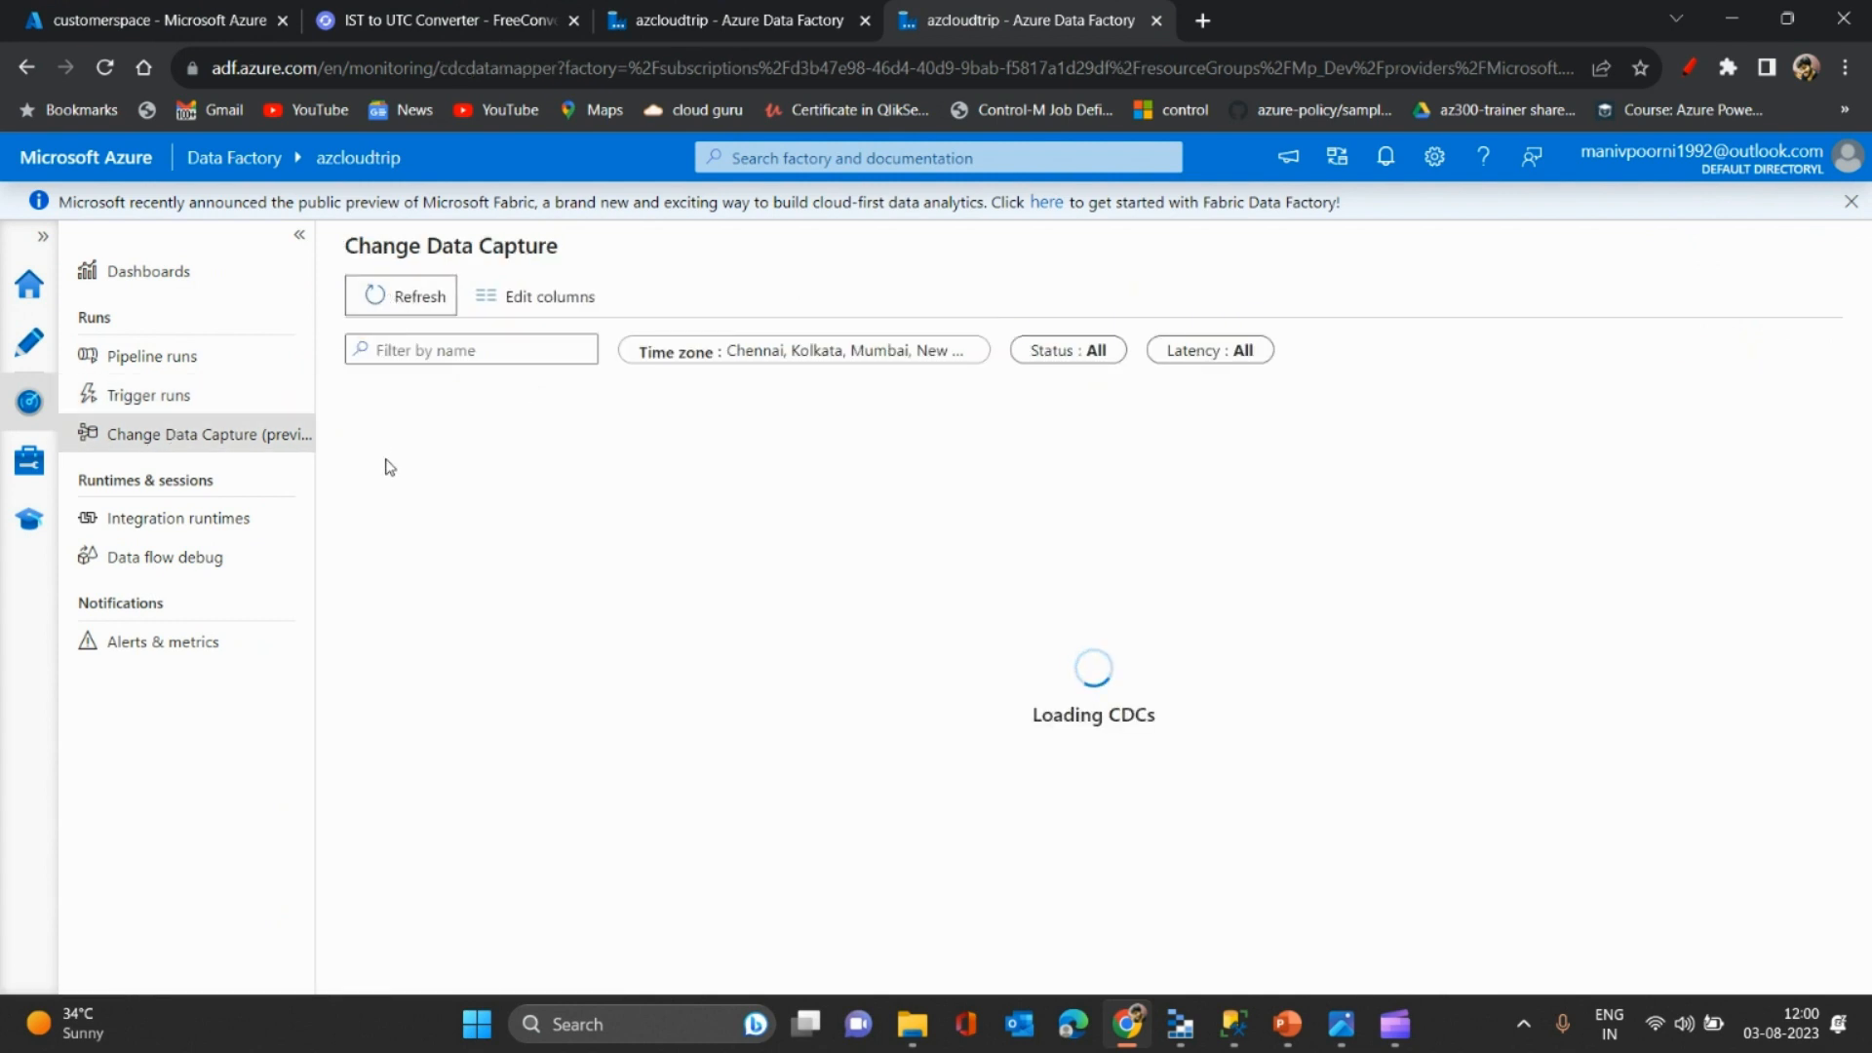
left_click(383, 490)
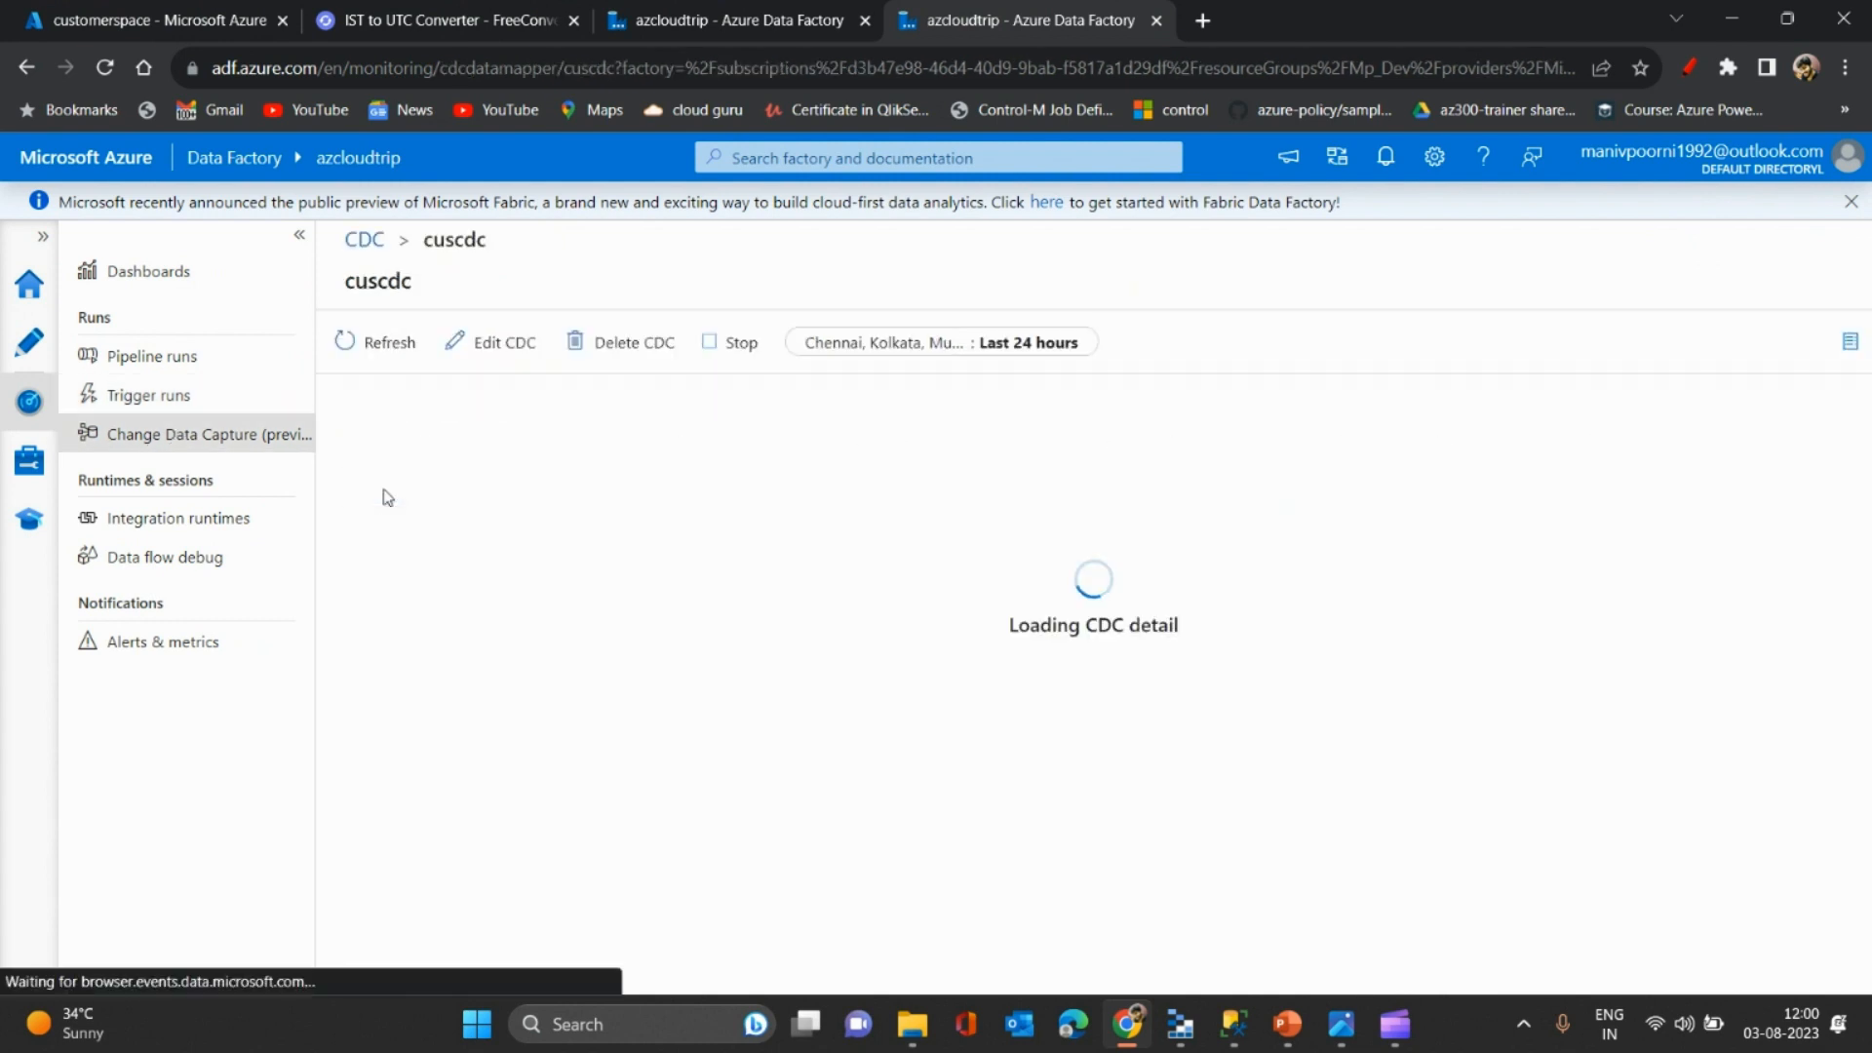
left_click(304, 239)
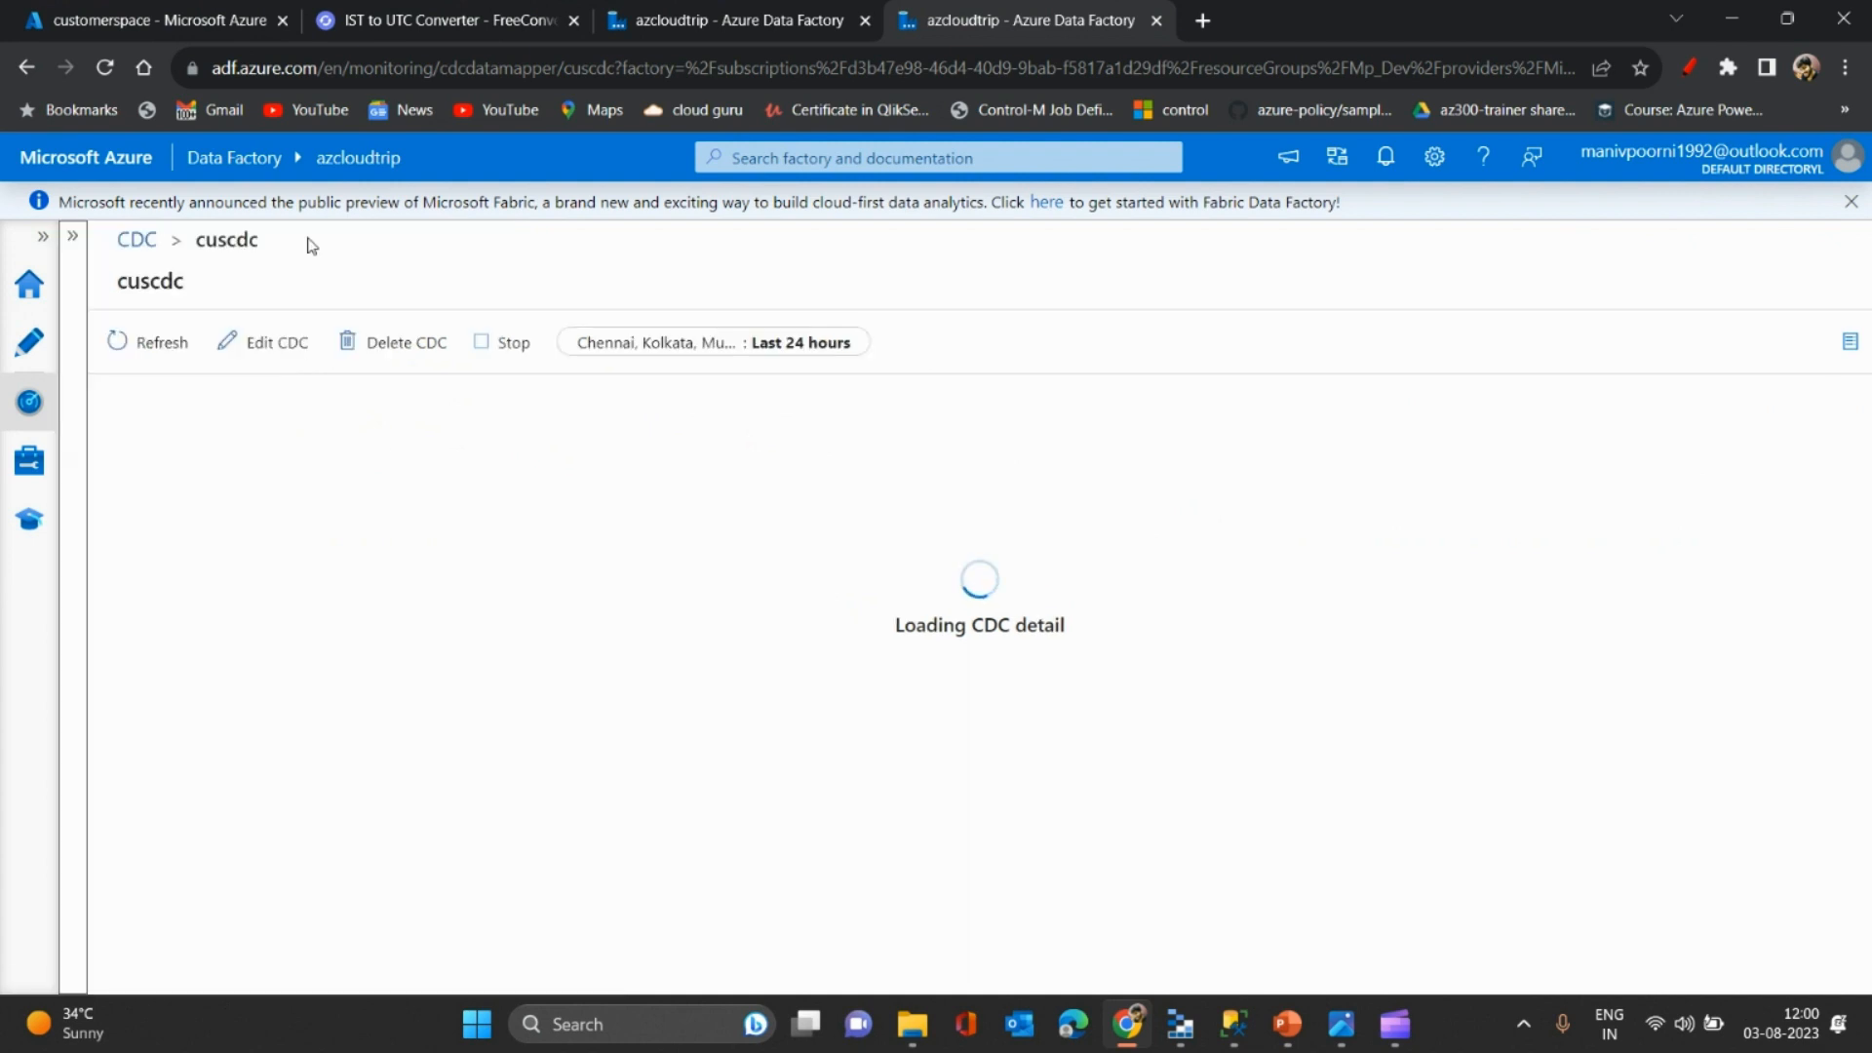
left_click(139, 357)
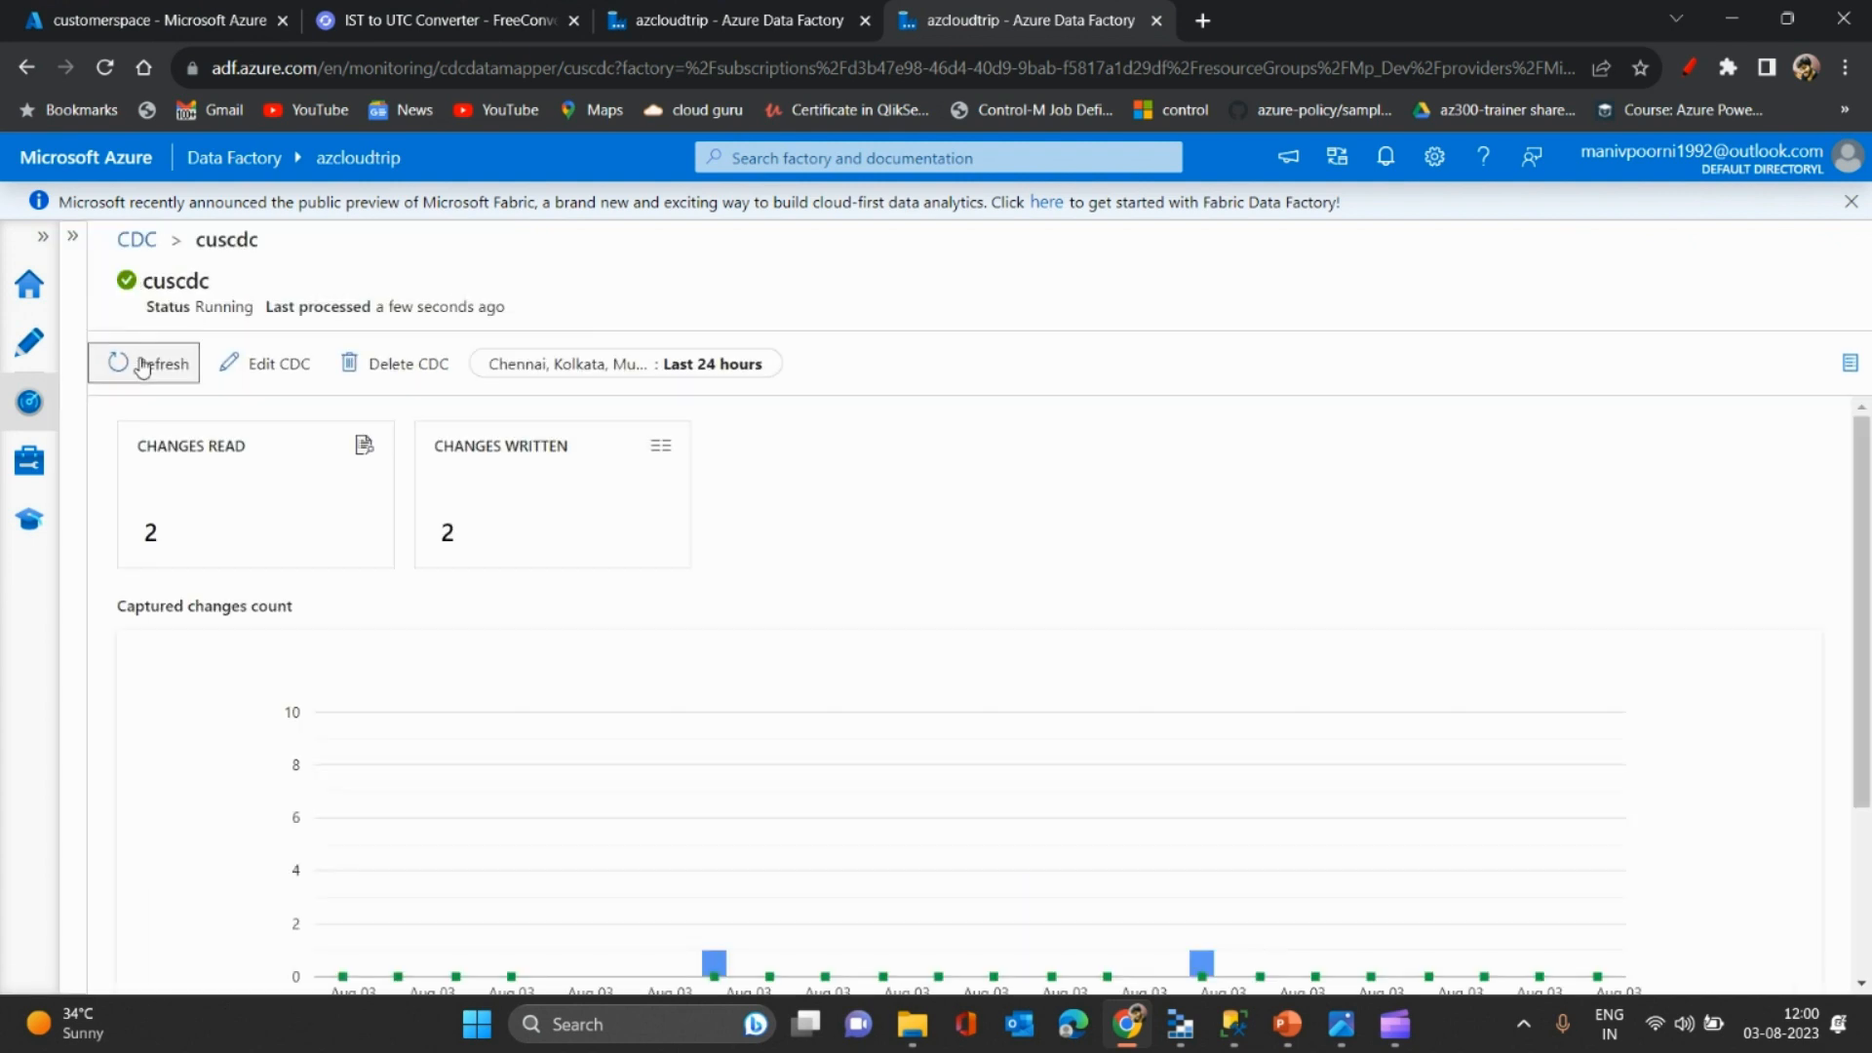
left_click(156, 20)
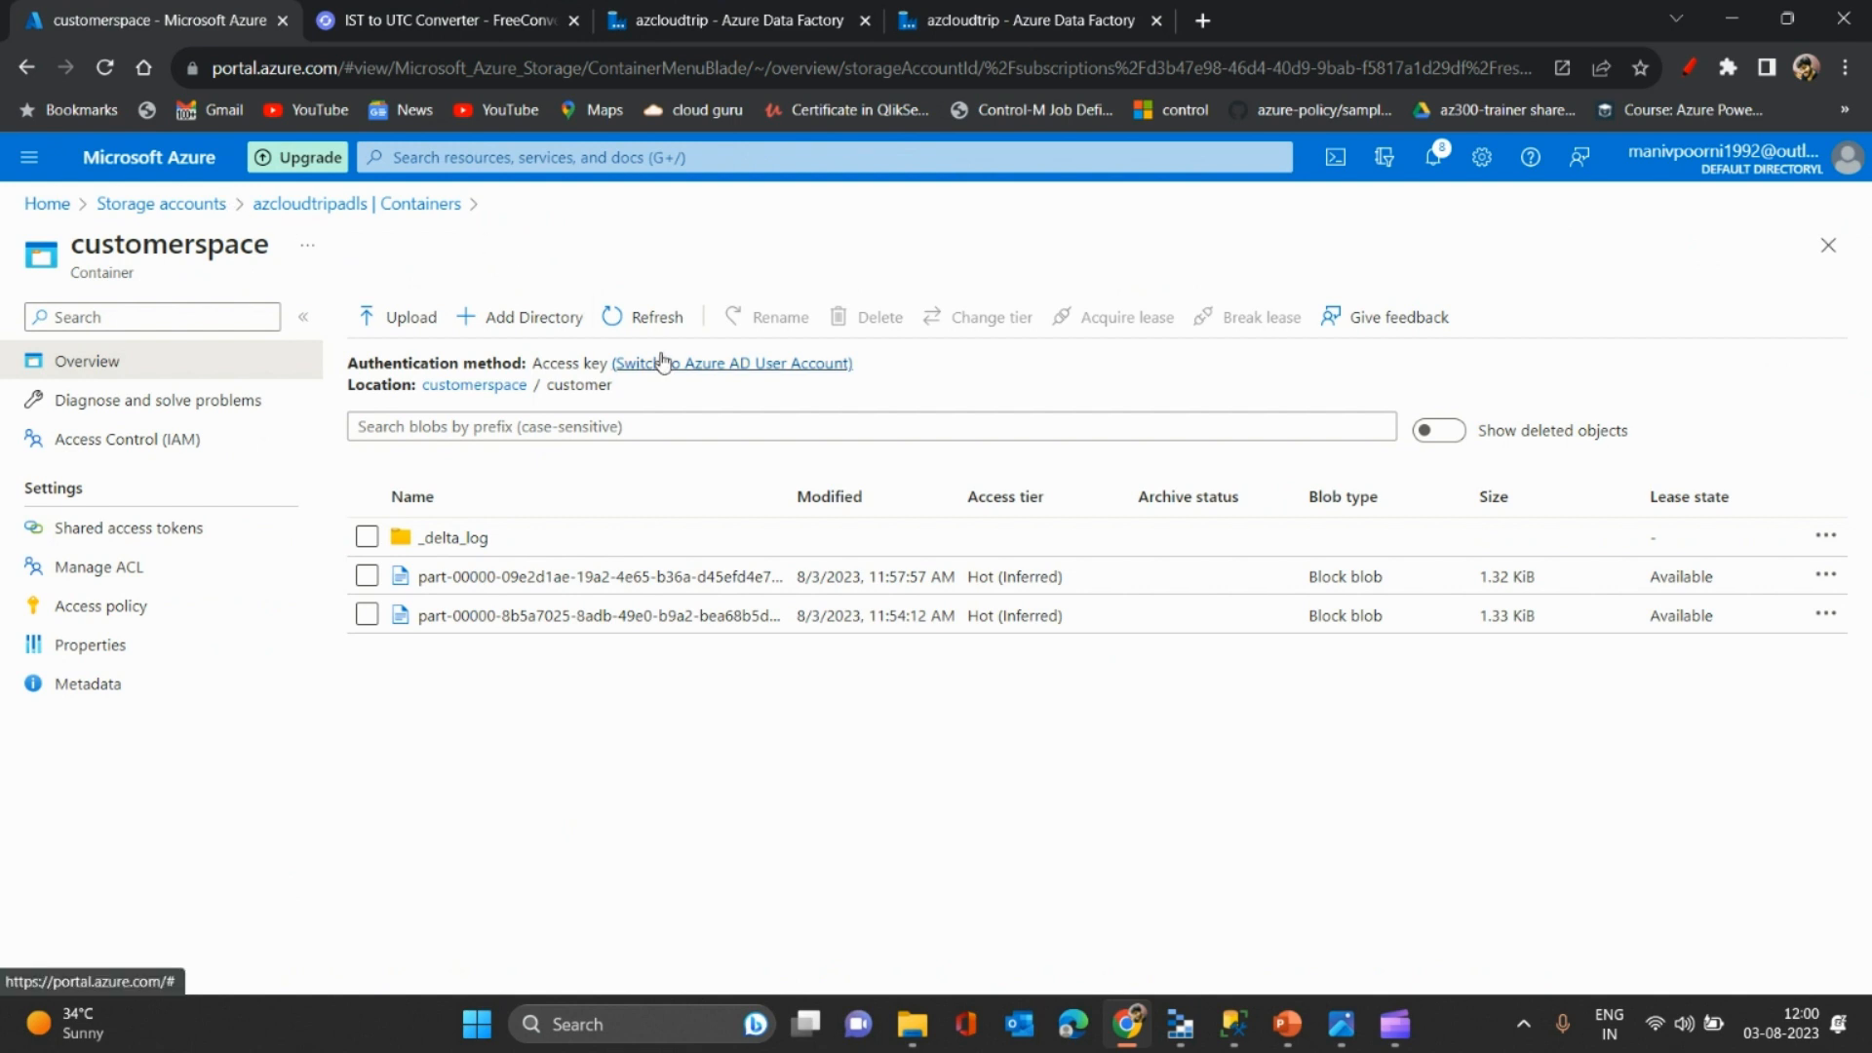
- Refresh the customerspace/customer listing to reveal a third 1.41 KiB part file, then return to dataflow1
left_click(622, 316)
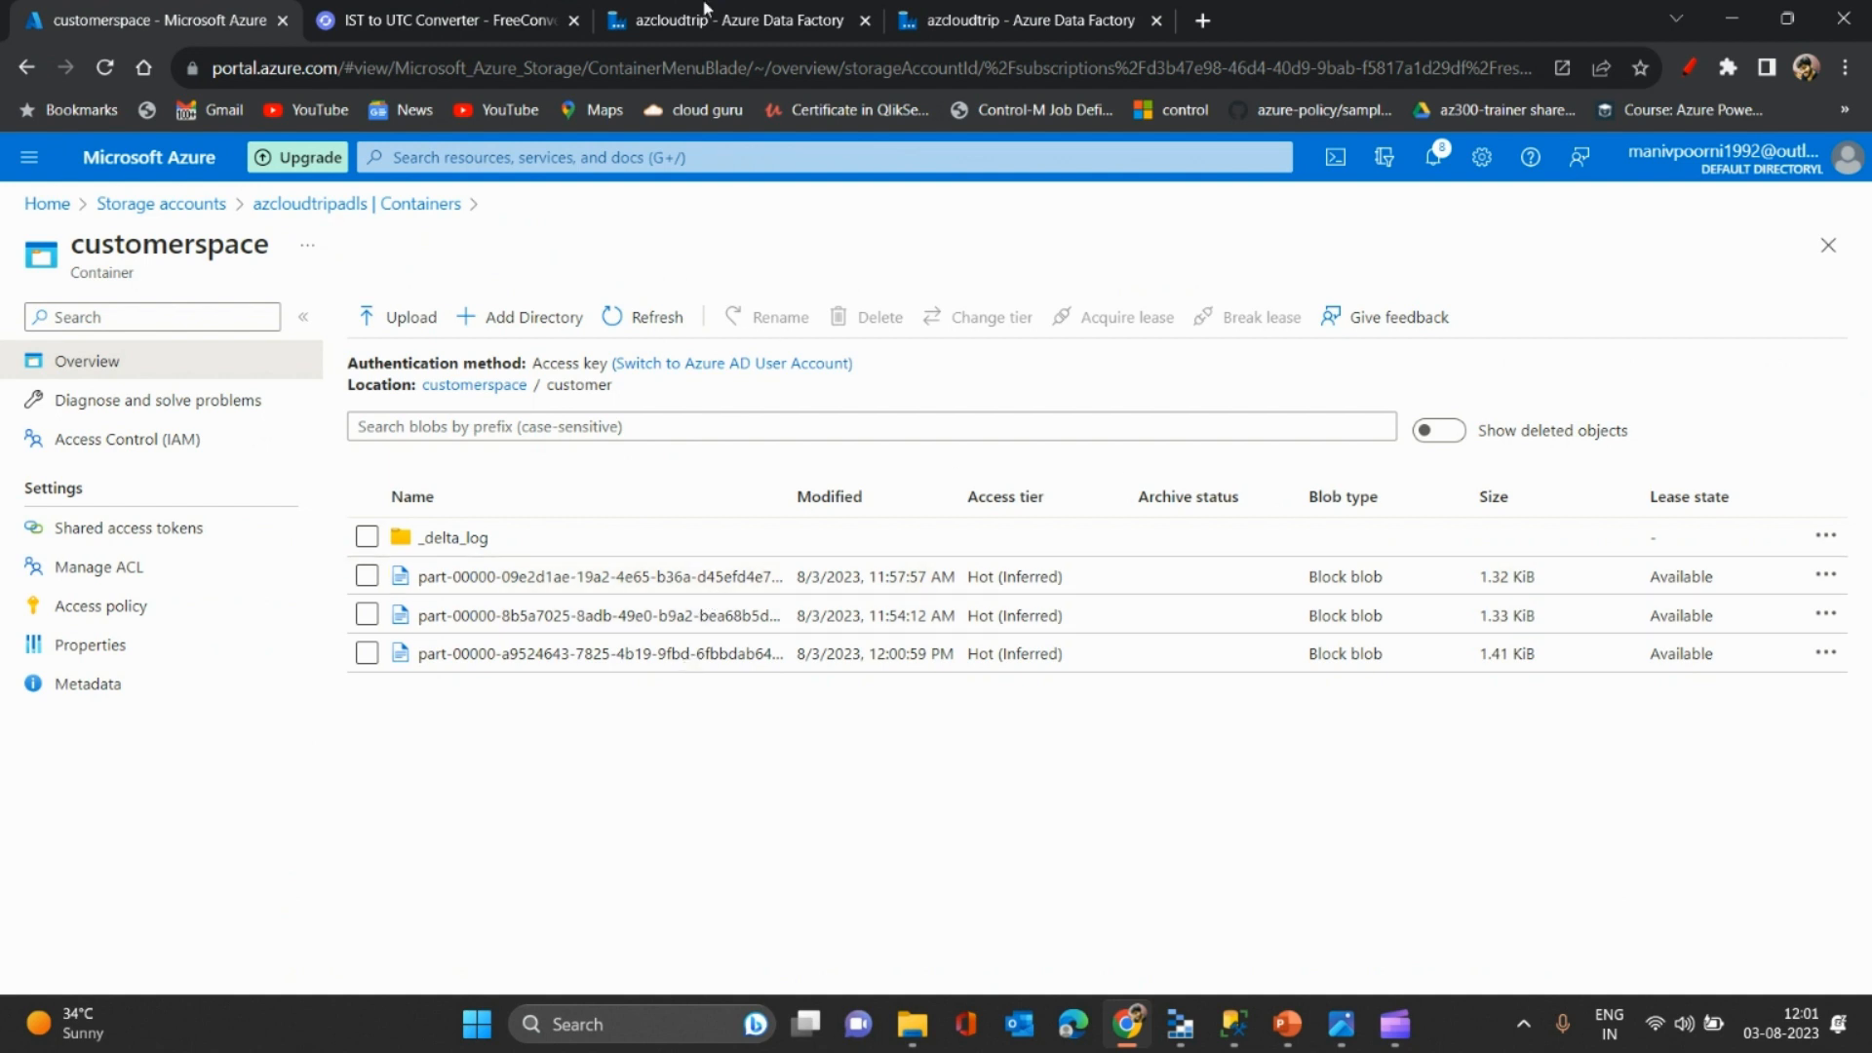
left_click(707, 12)
left_click(1023, 20)
left_click(829, 19)
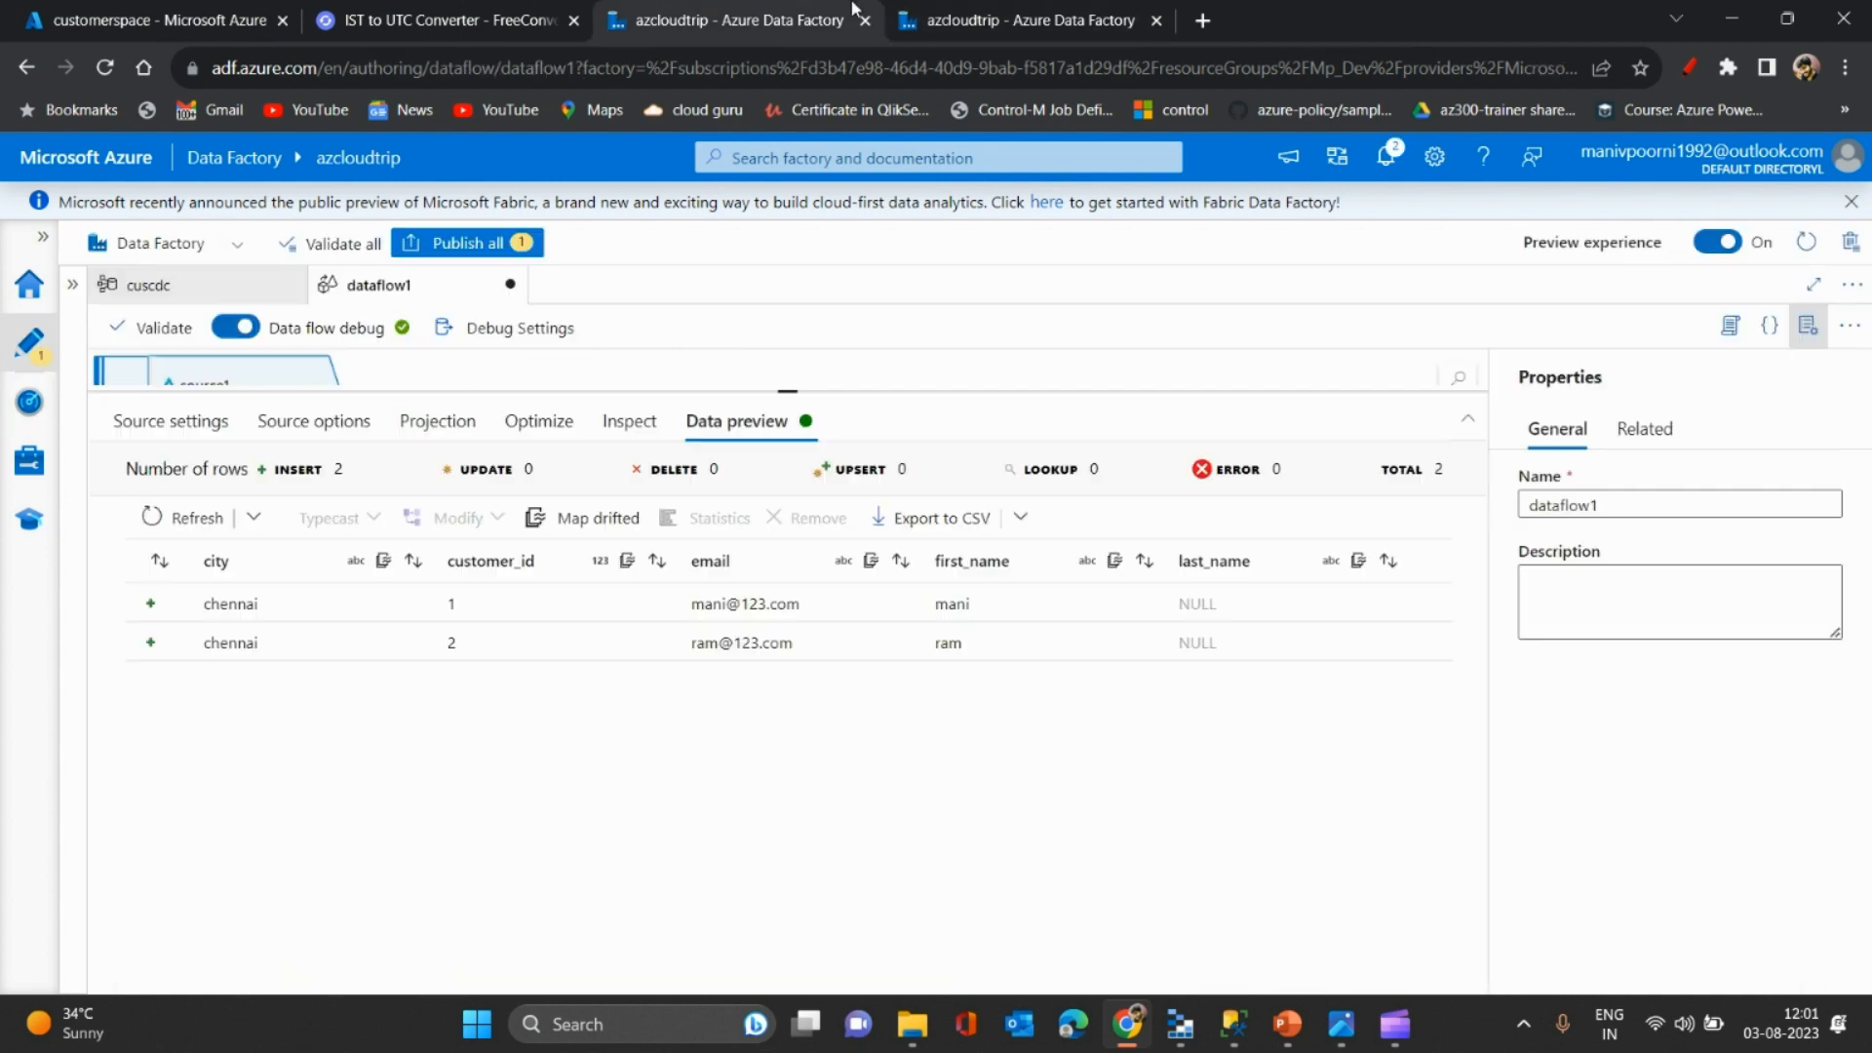
- Refetch the preview, then change the time travel version to 2
left_click(252, 520)
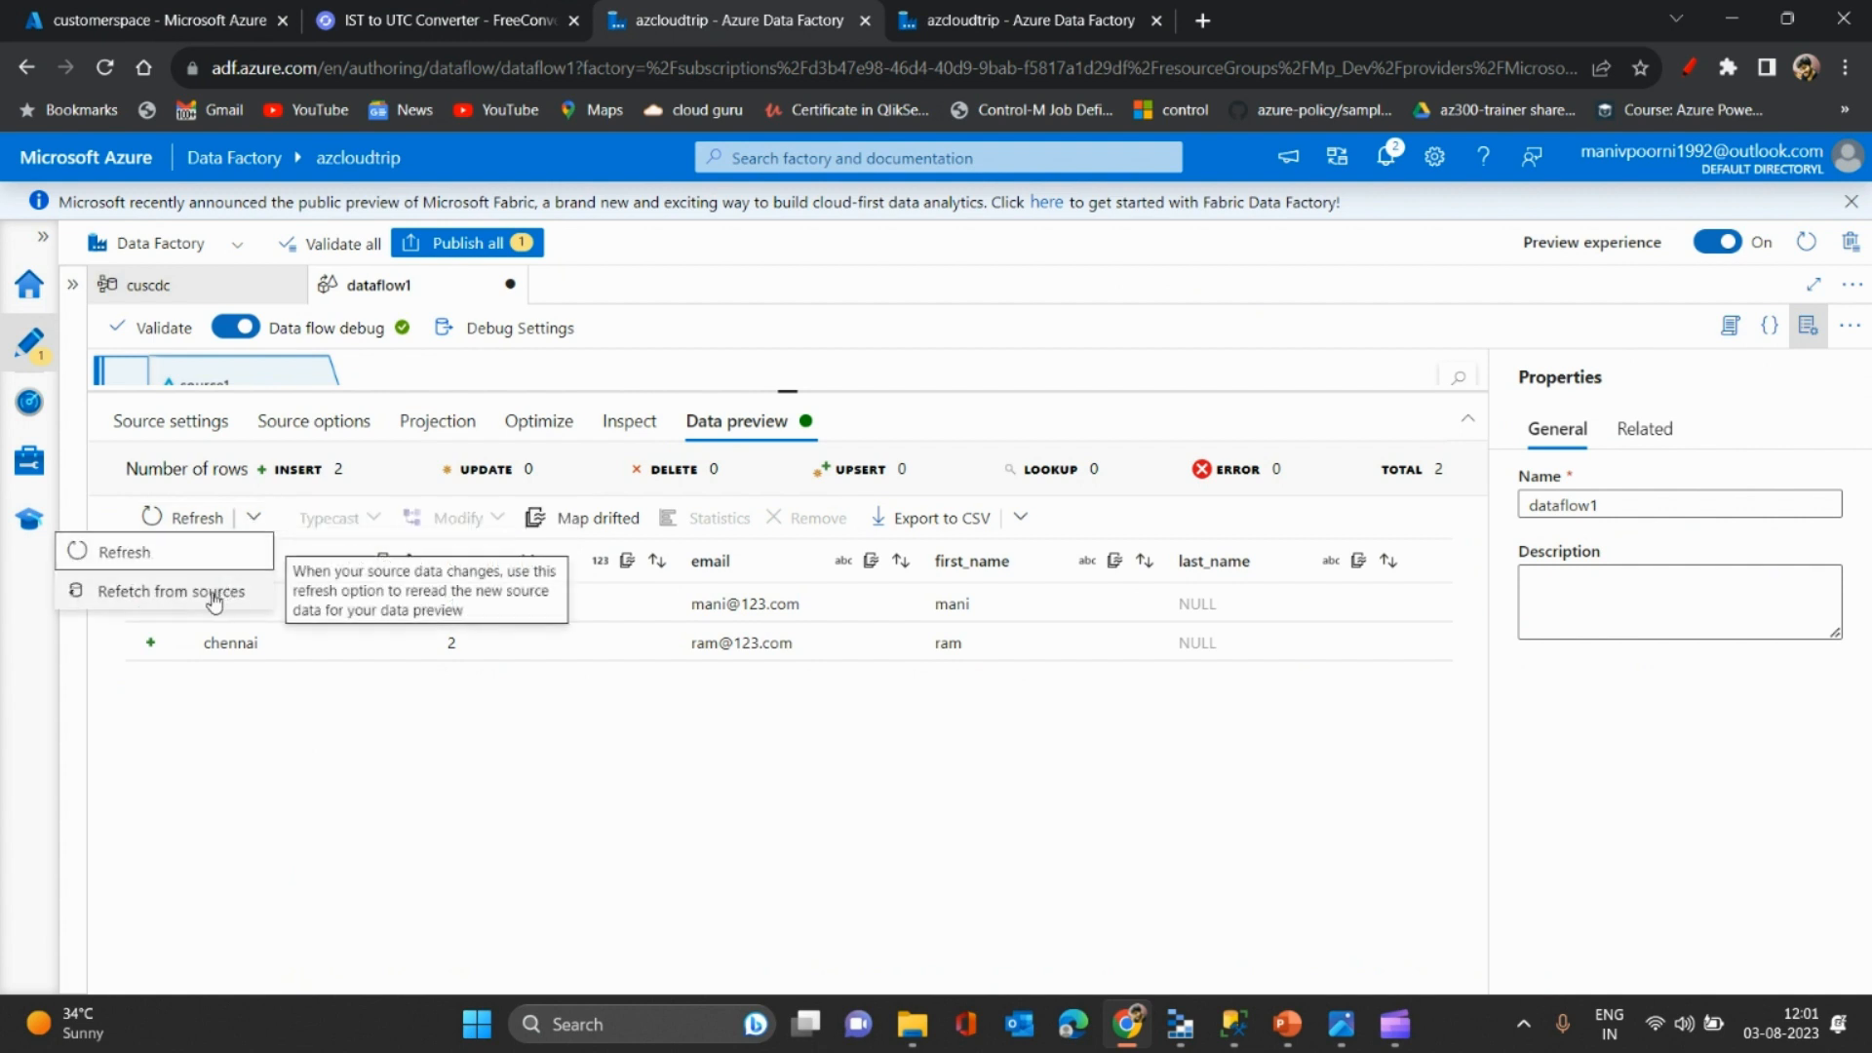
left_click(214, 595)
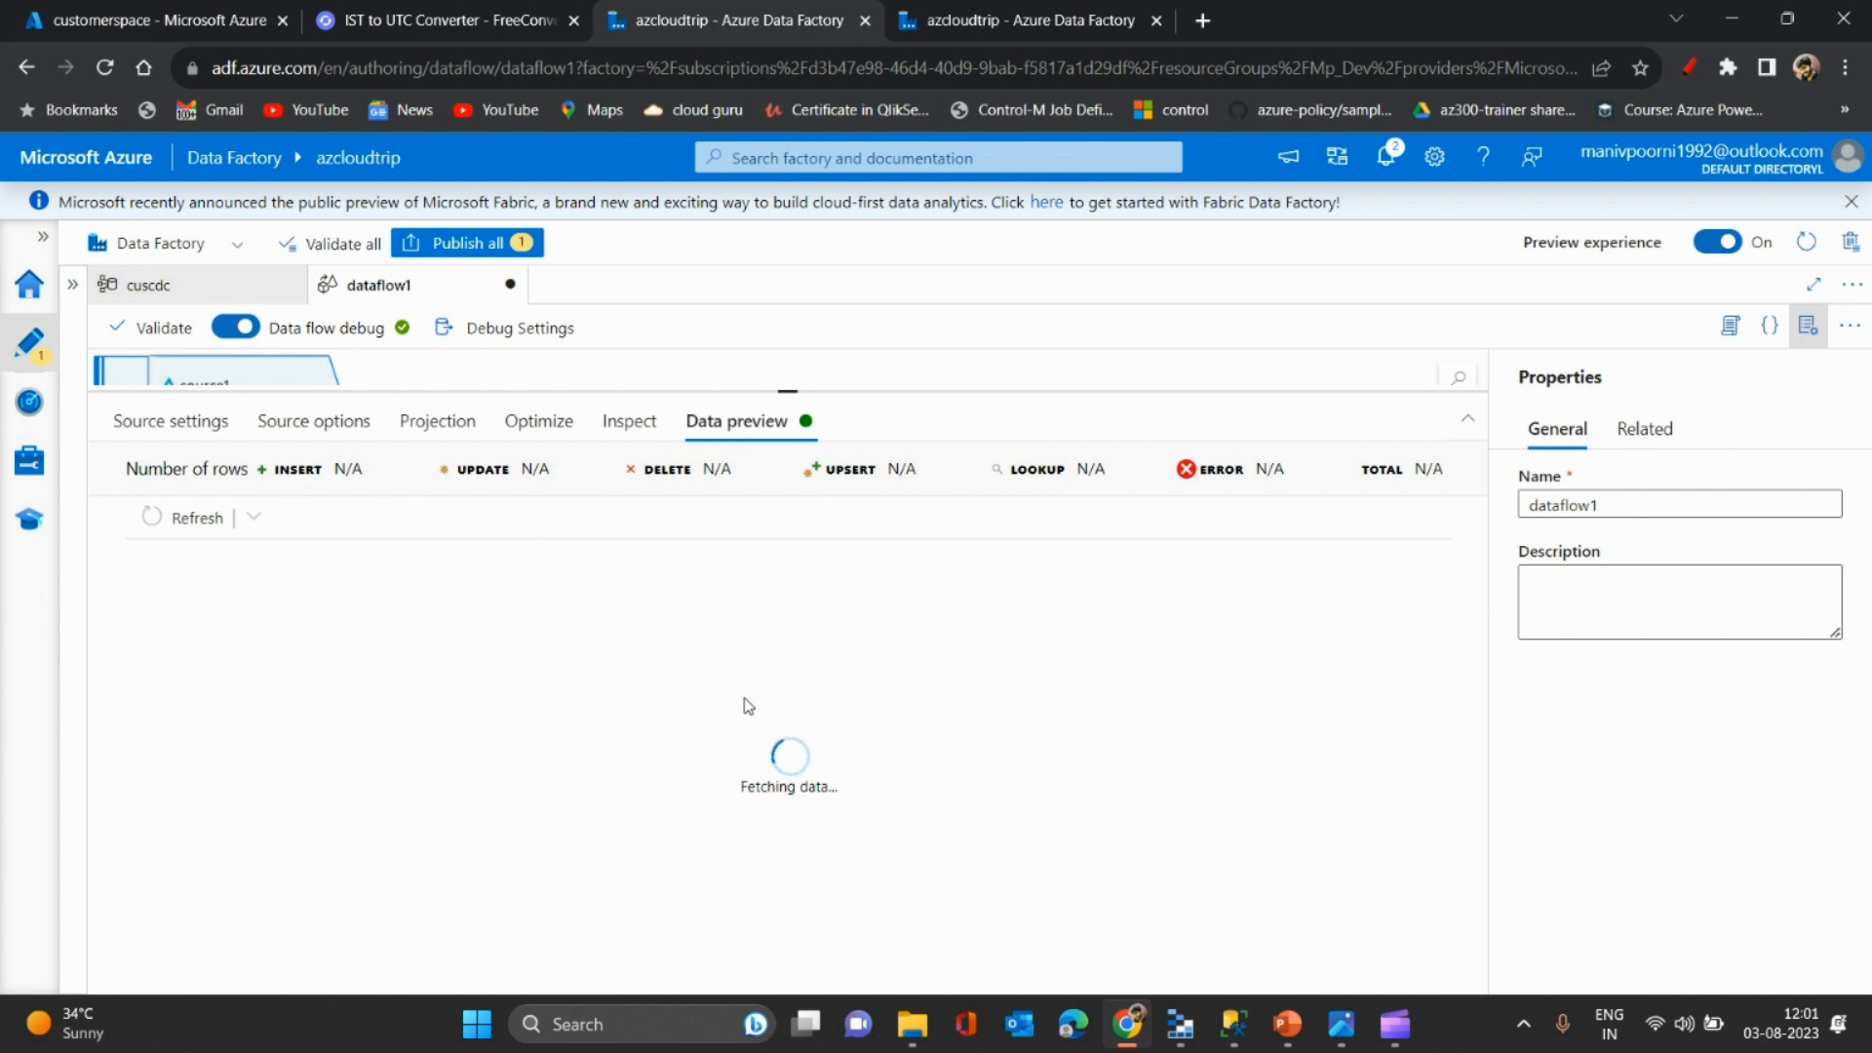
left_click(305, 426)
left_click(422, 669)
double_click(378, 668)
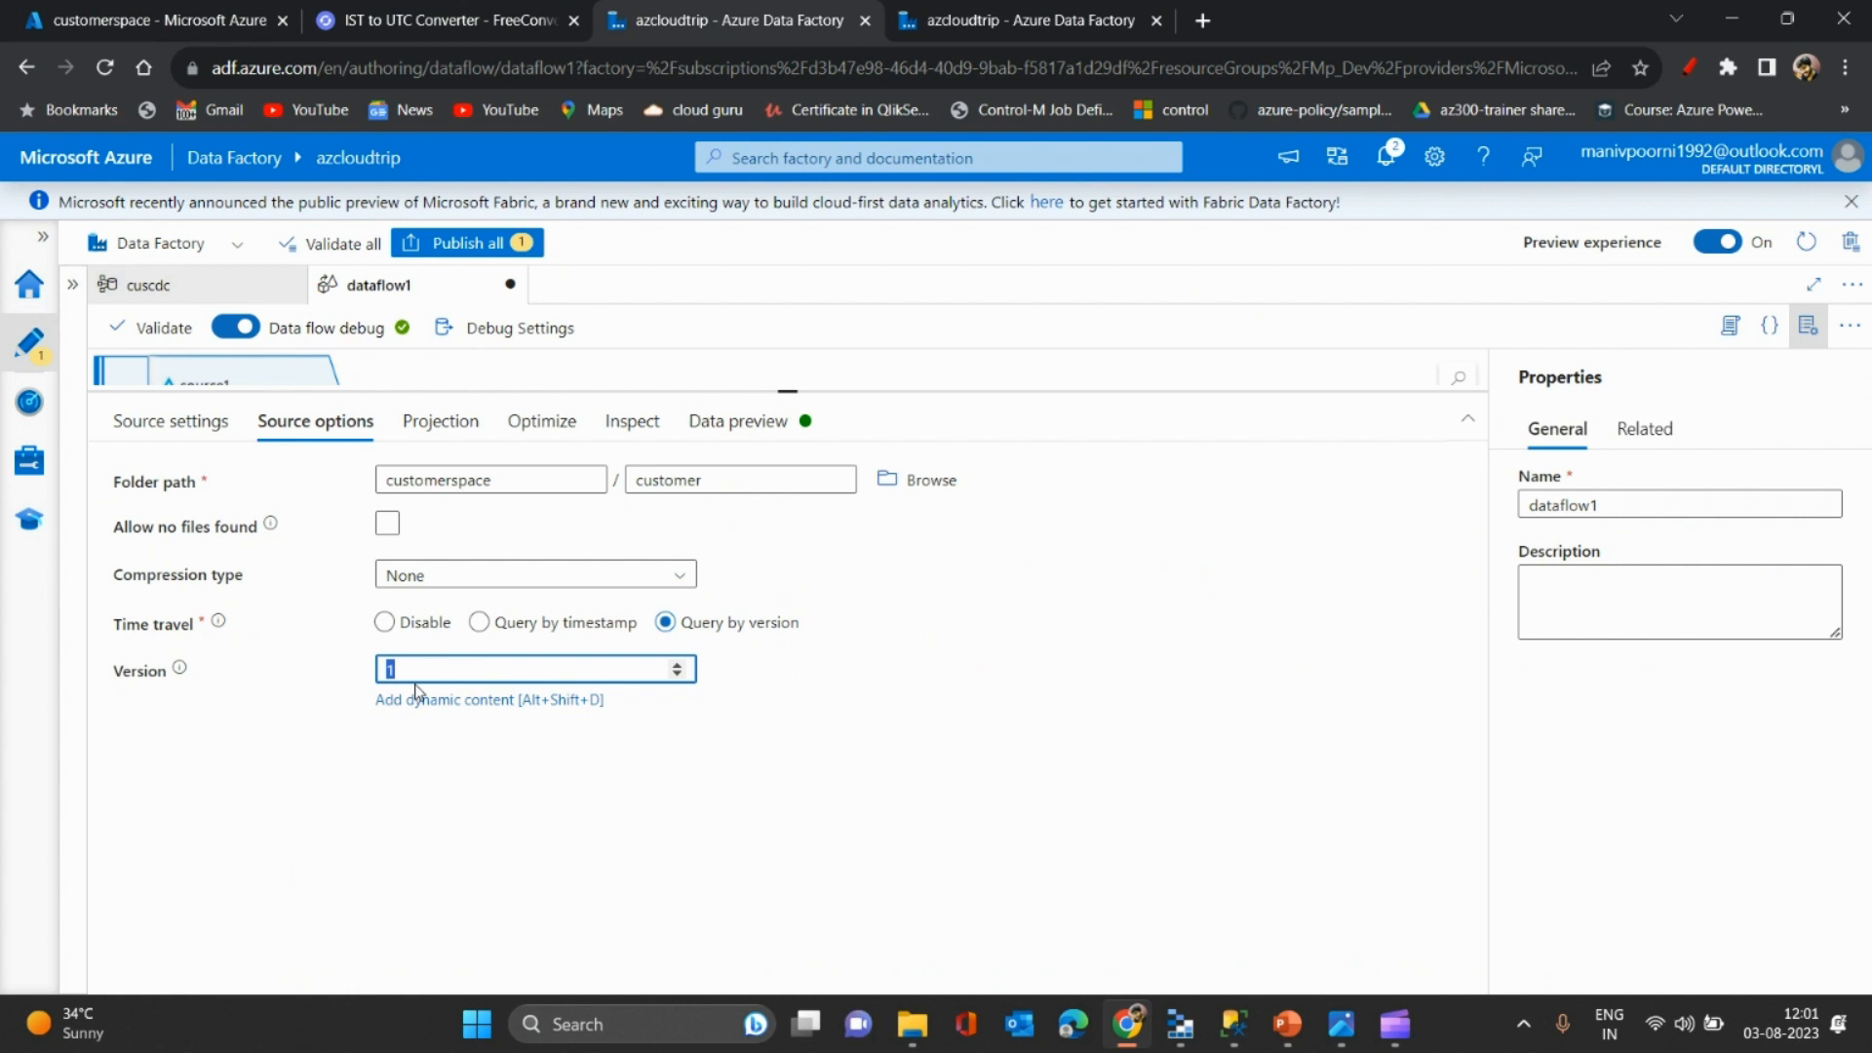
left_click(657, 789)
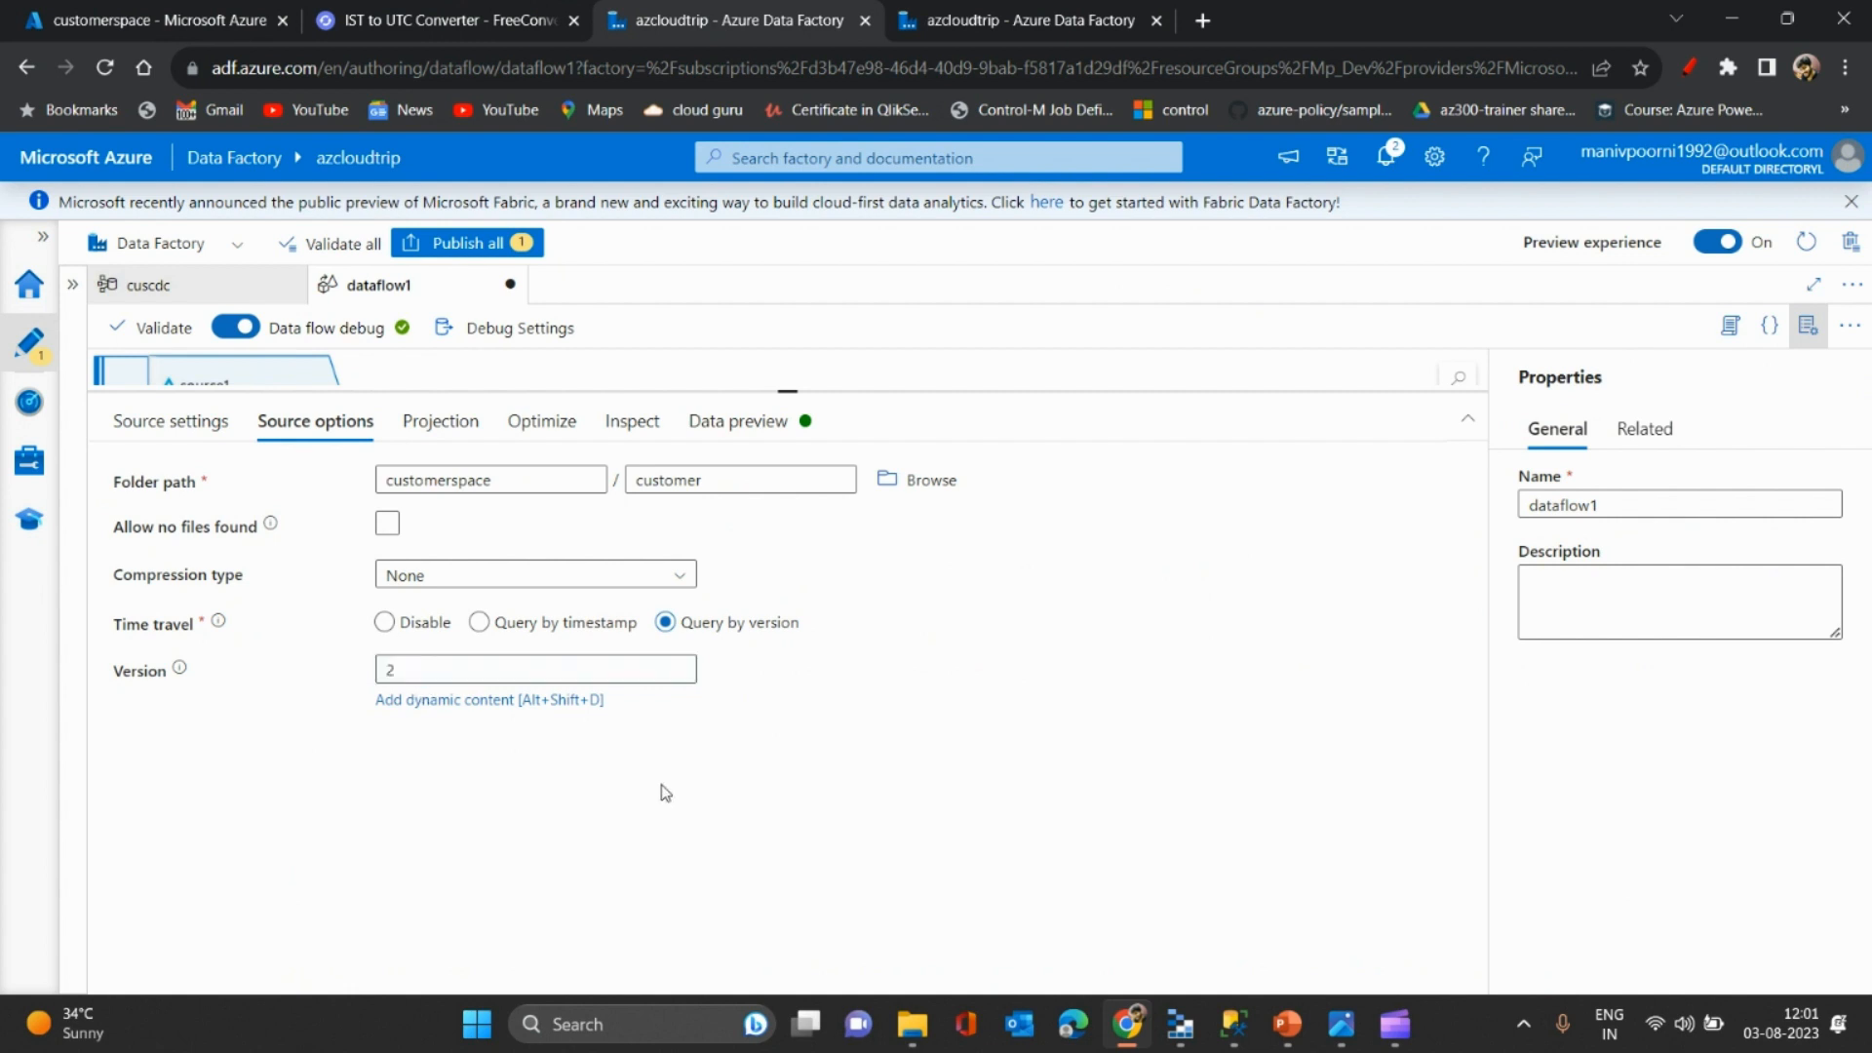
- Refetch the version 2 preview and inspect customer 1's updated last name
left_click(741, 441)
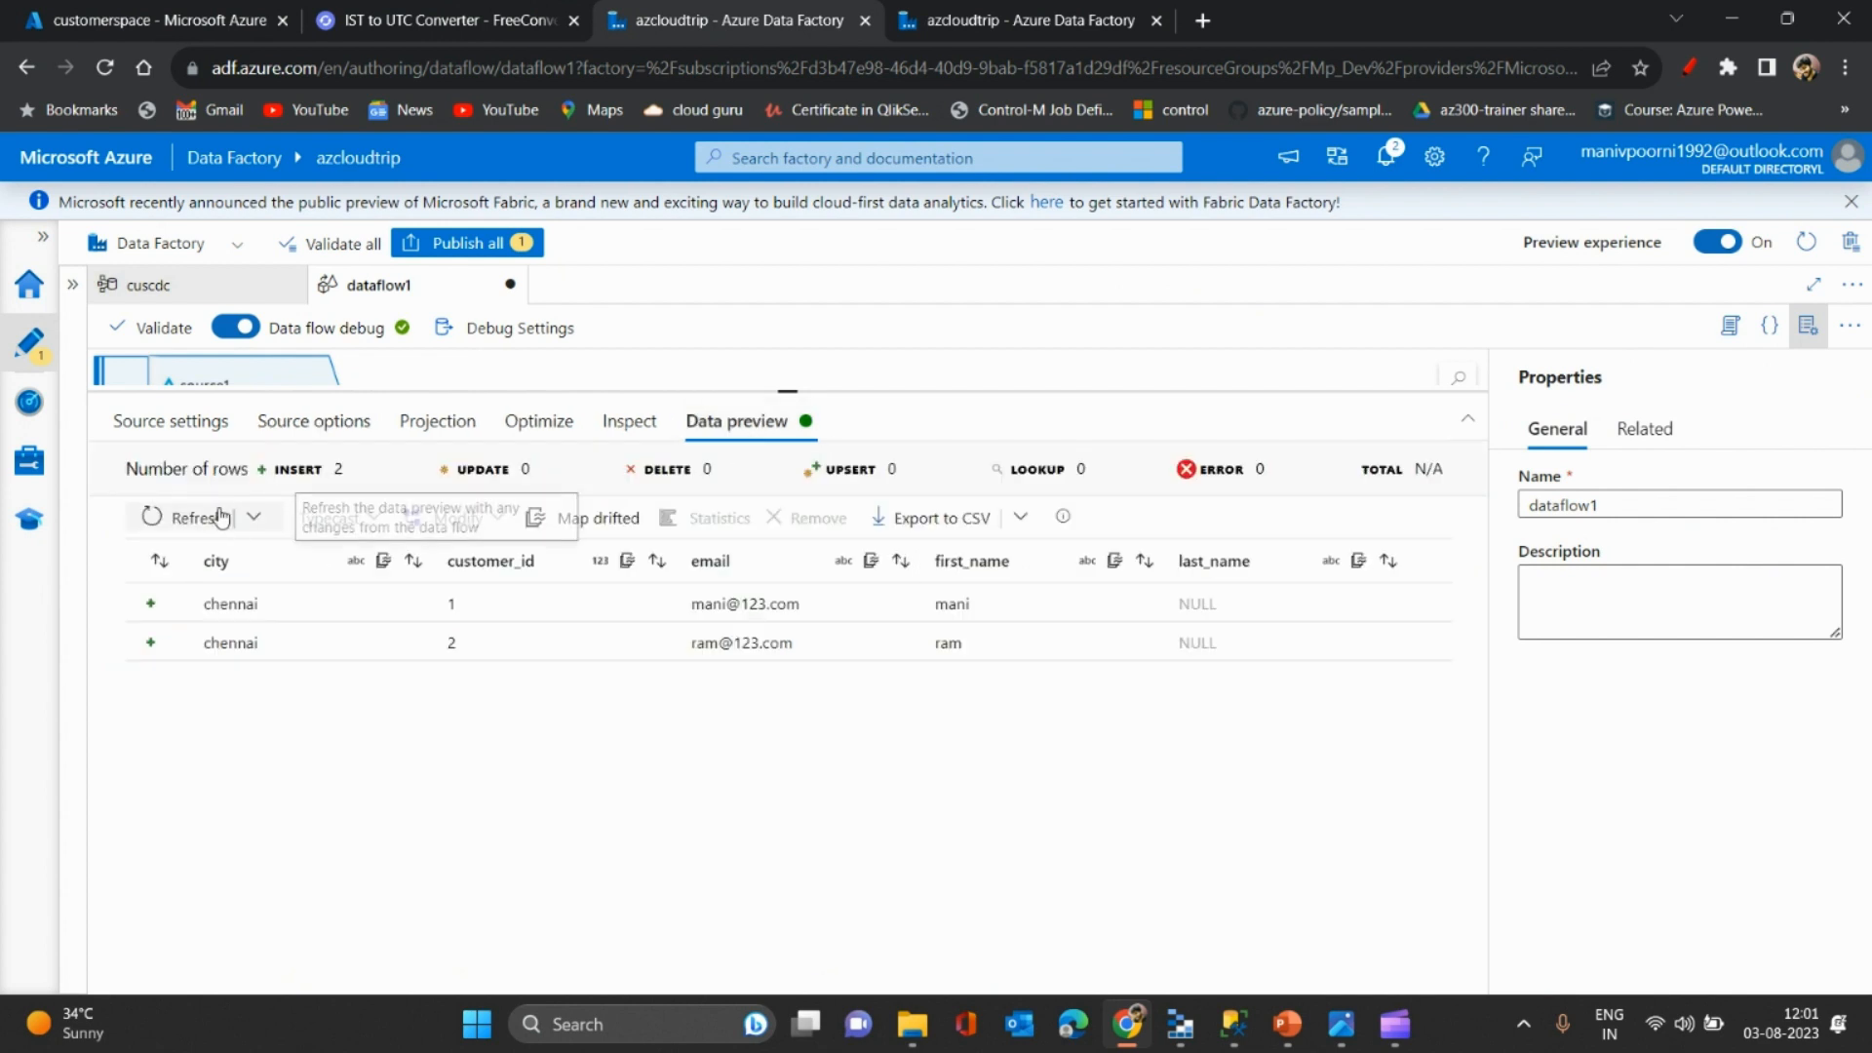
left_click(250, 520)
left_click(166, 586)
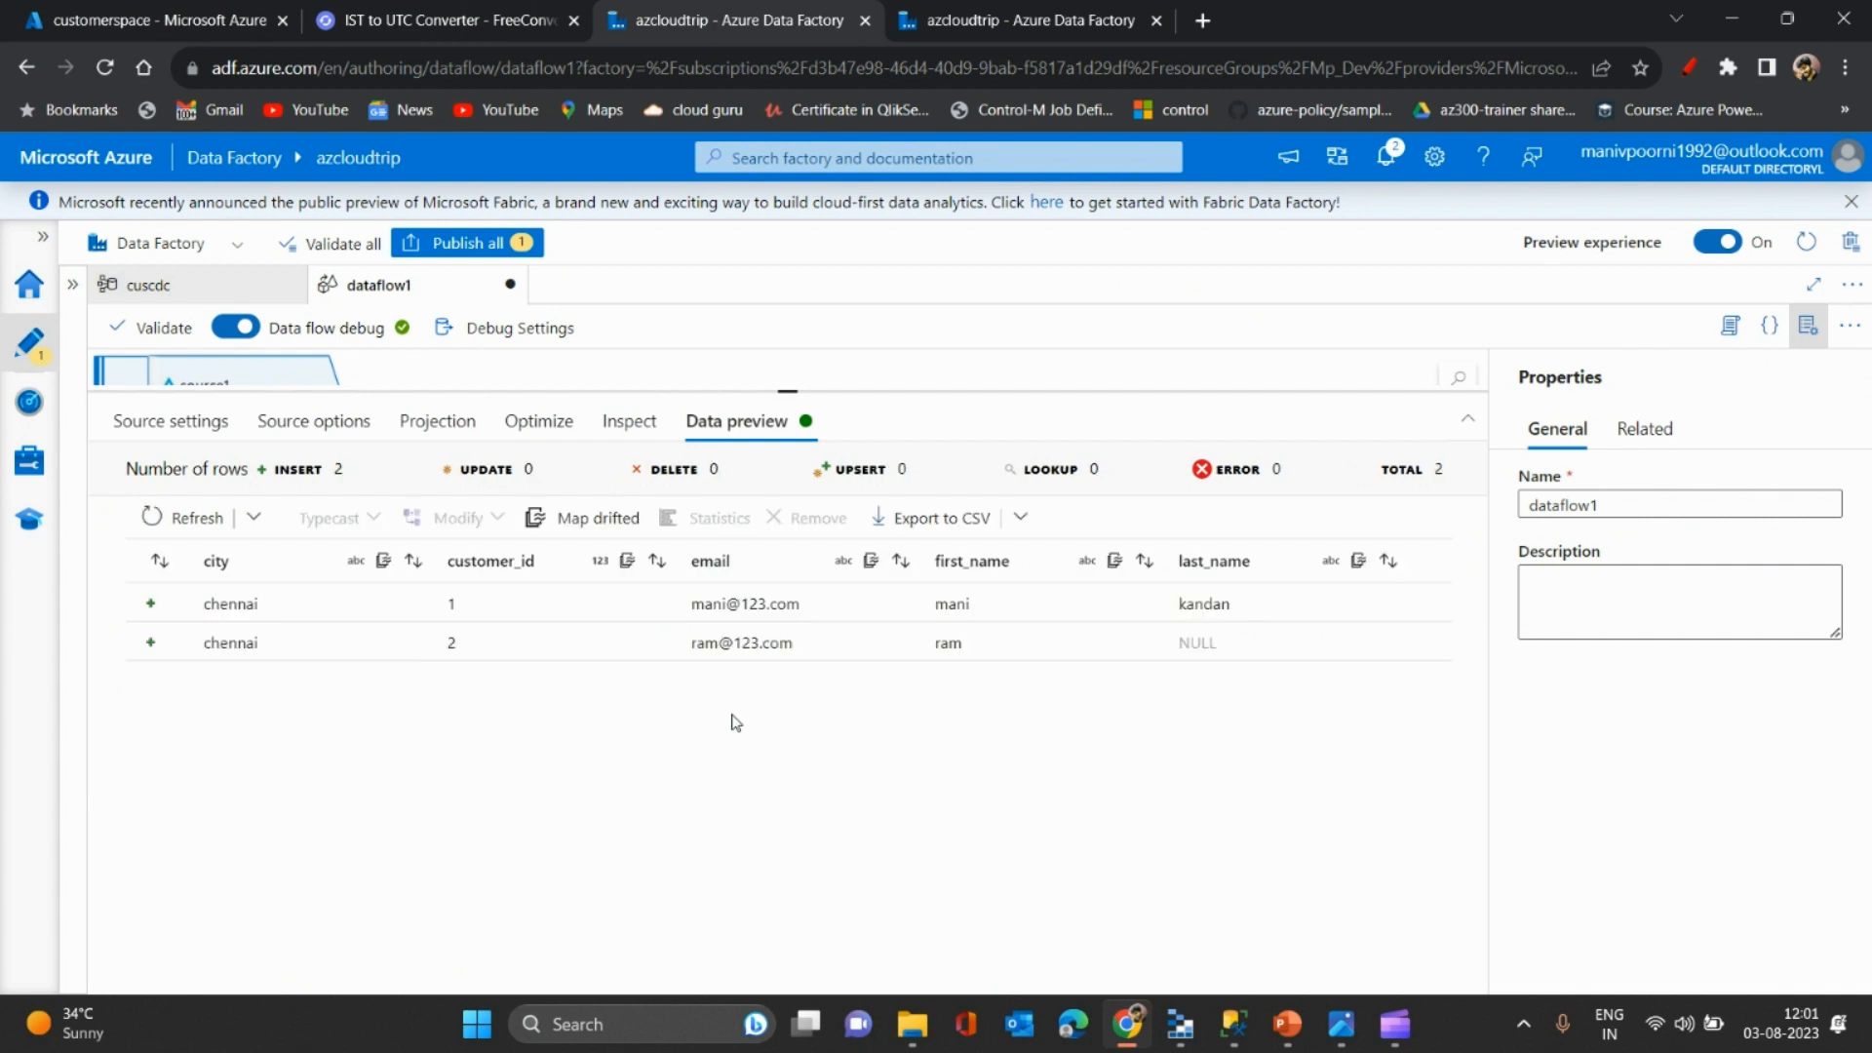
double_click(1190, 606)
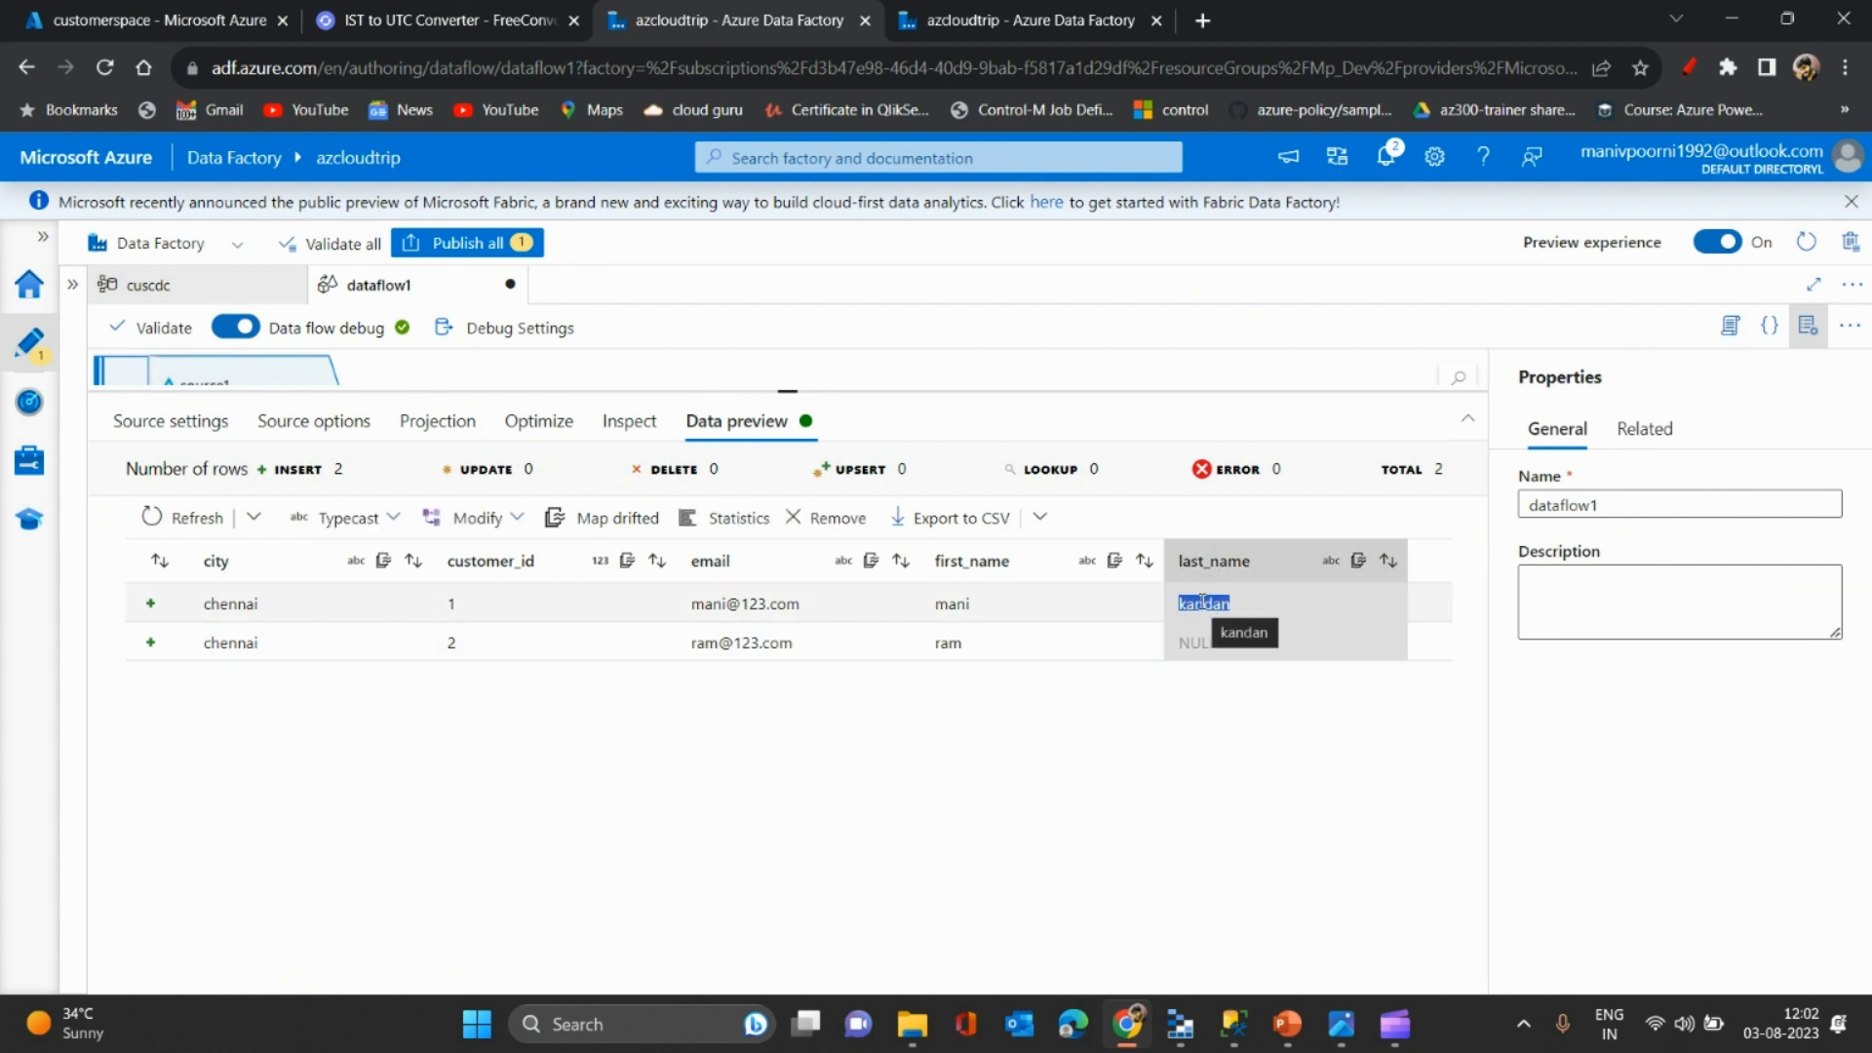
- Set time travel version to 1 and refetch the preview showing empty last names
left_click(276, 425)
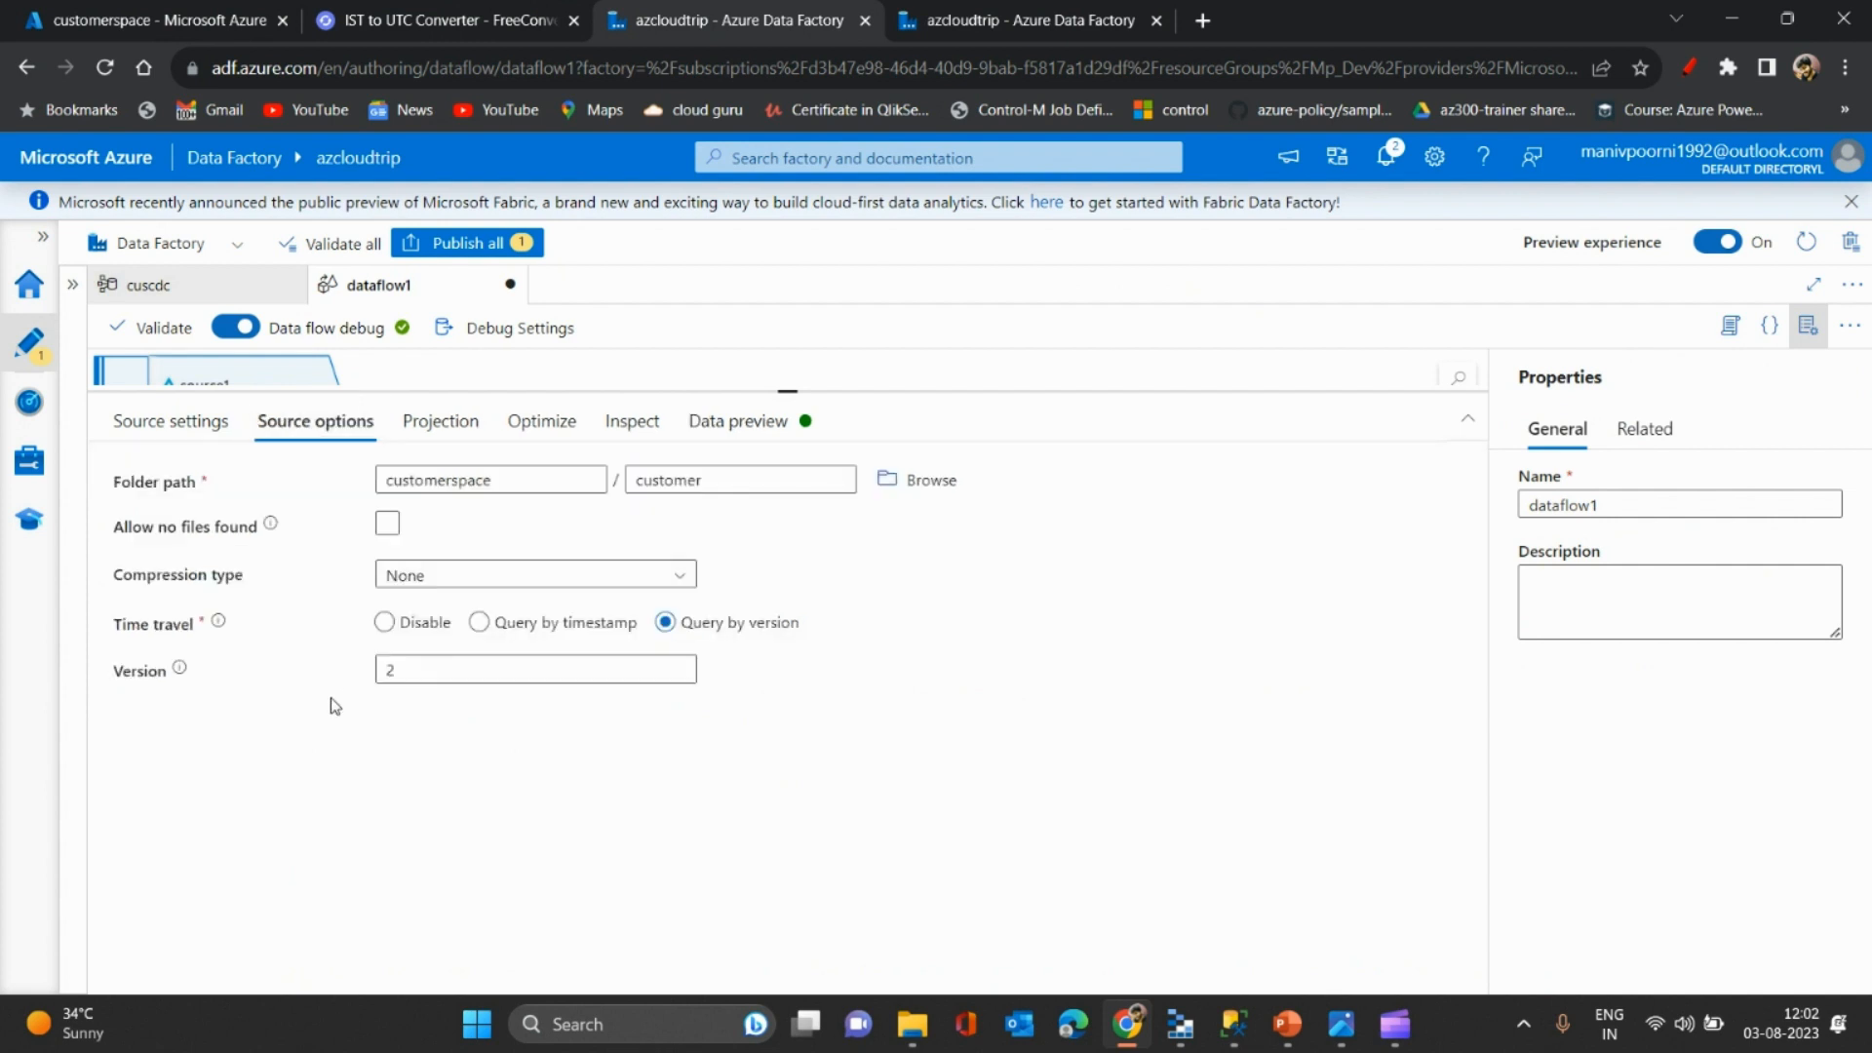
left_click(438, 669)
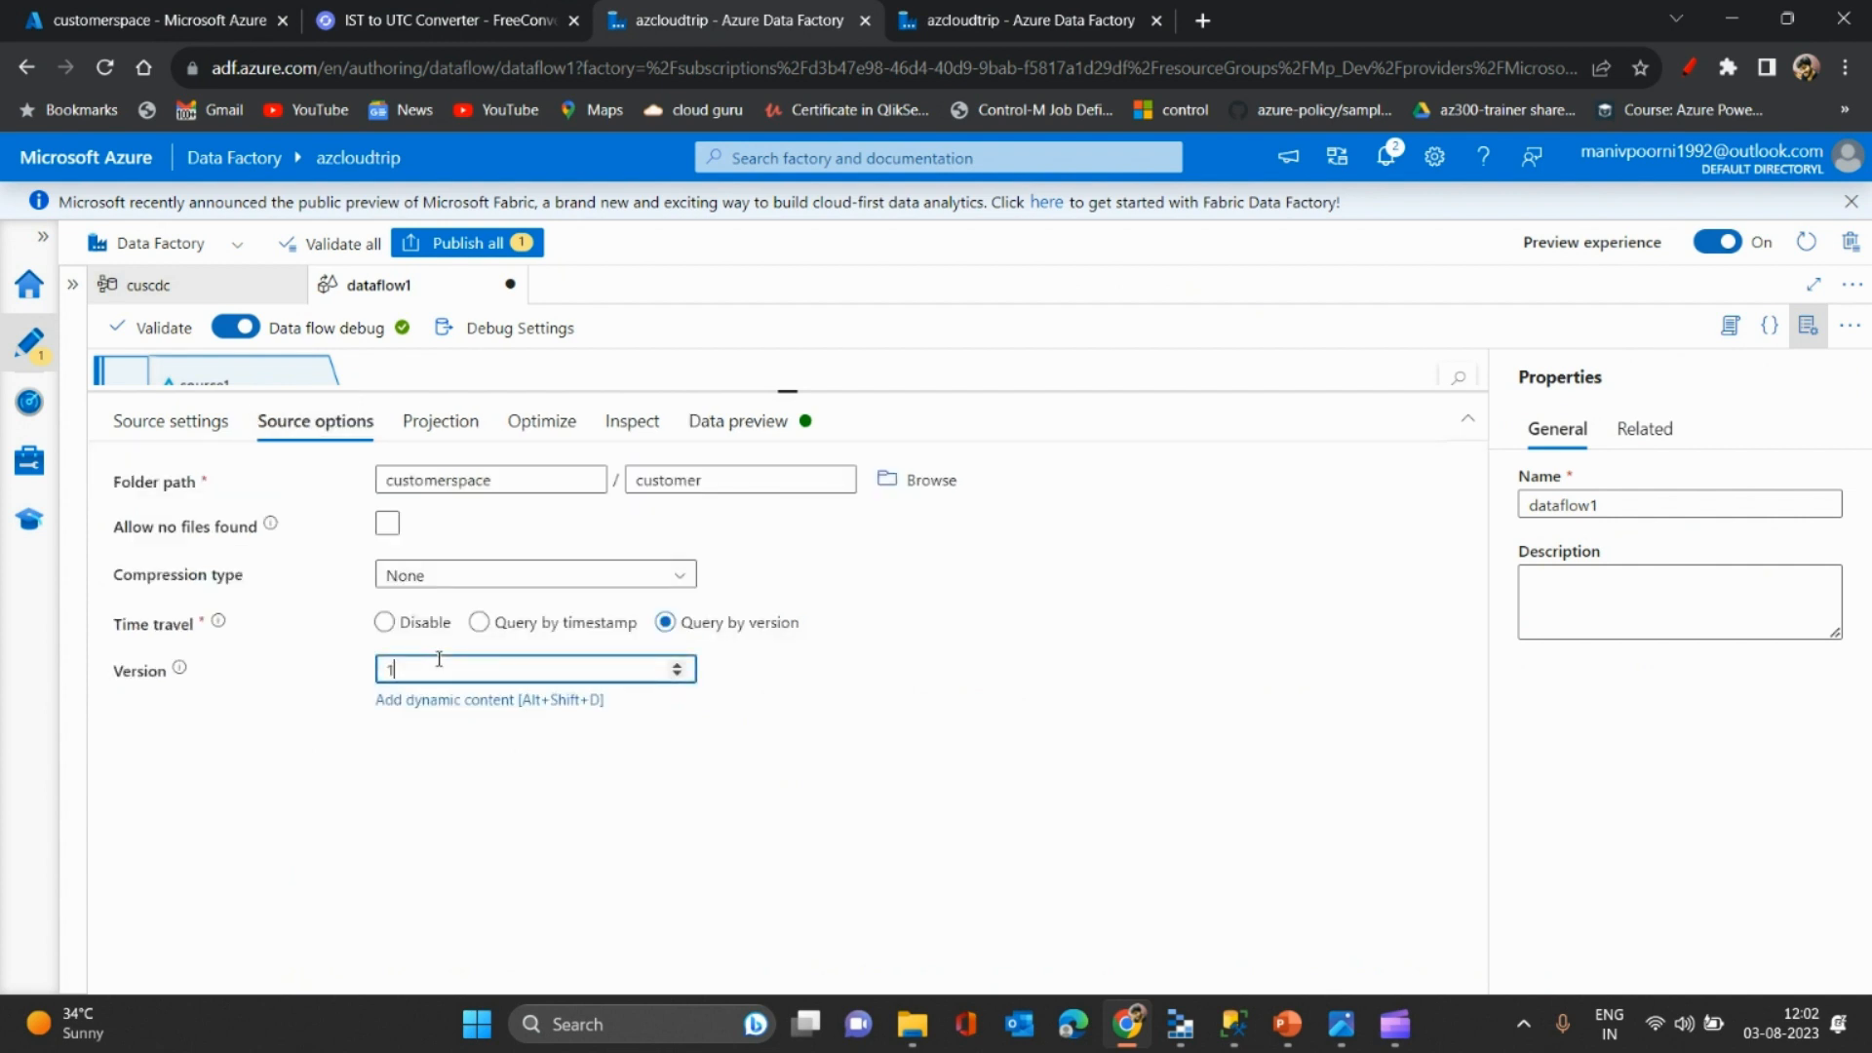
left_click(751, 421)
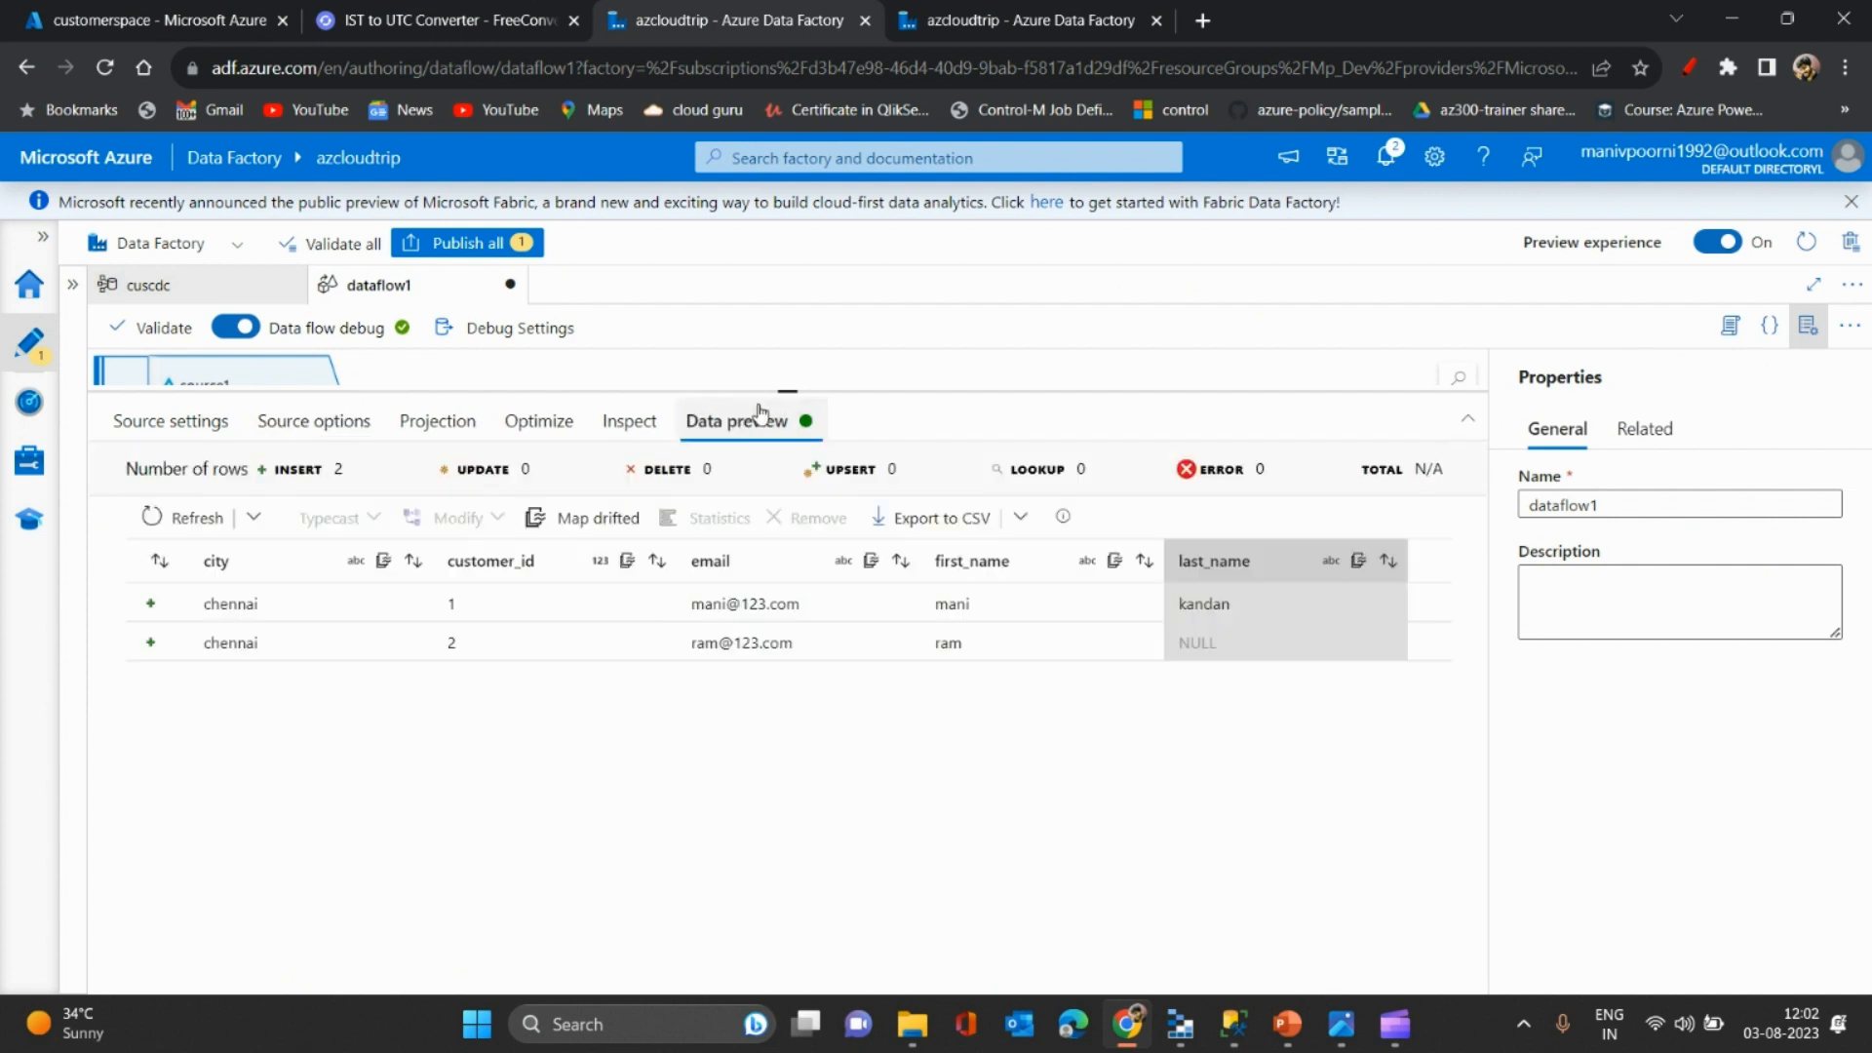
left_click(255, 518)
left_click(216, 589)
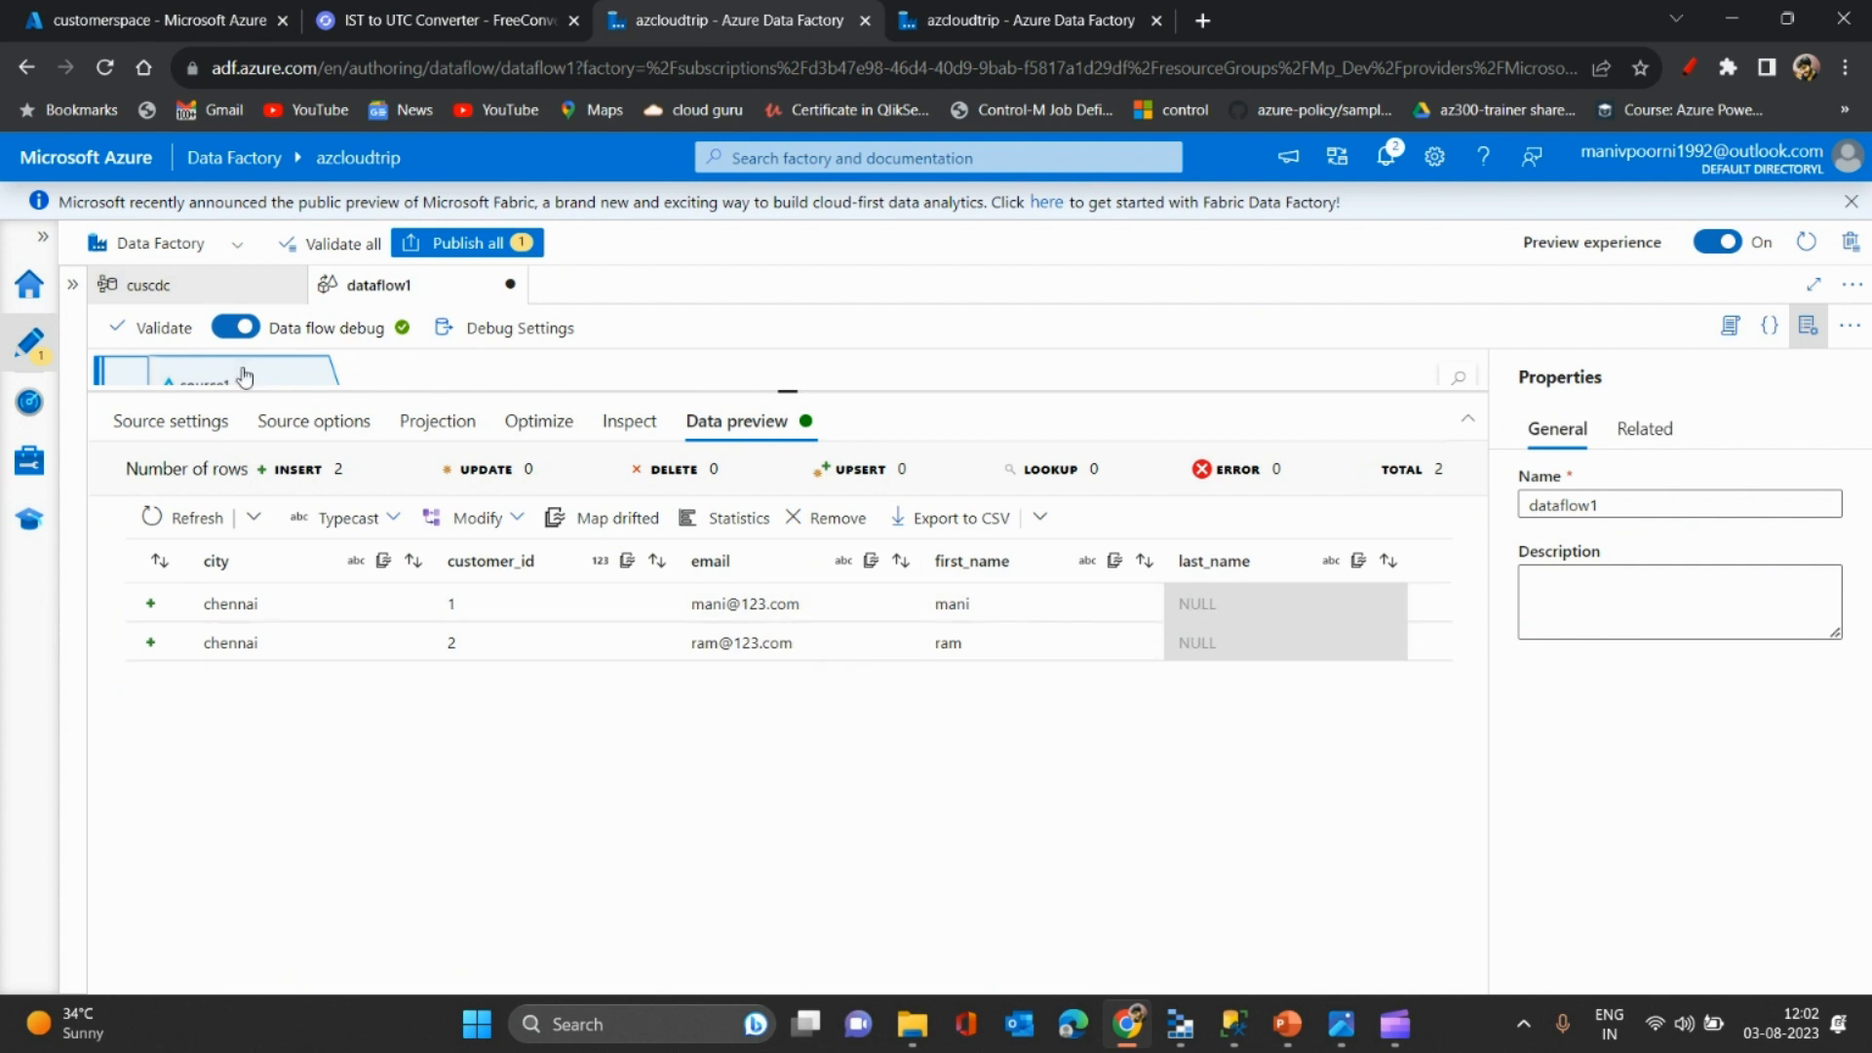
- Disable time travel on source1, refetch the latest preview, and switch to Management Studio
left_click(314, 421)
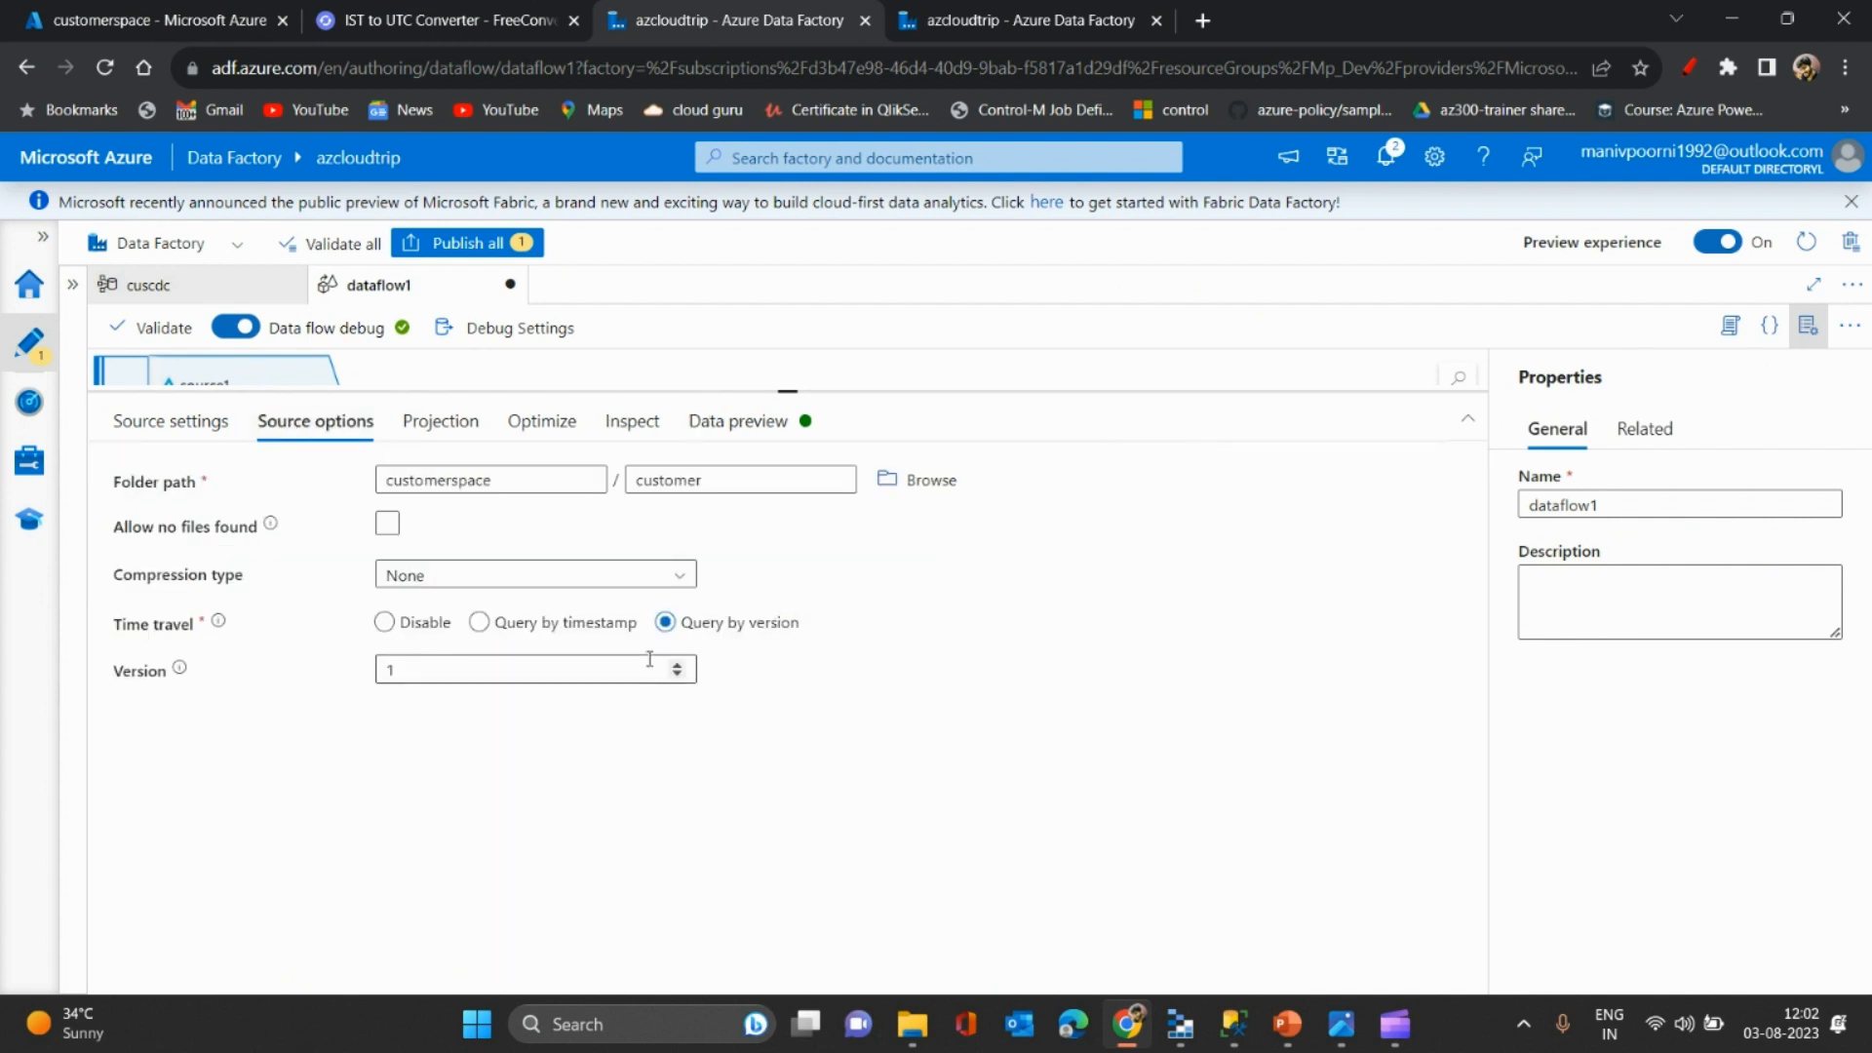
left_click(603, 660)
double_click(603, 660)
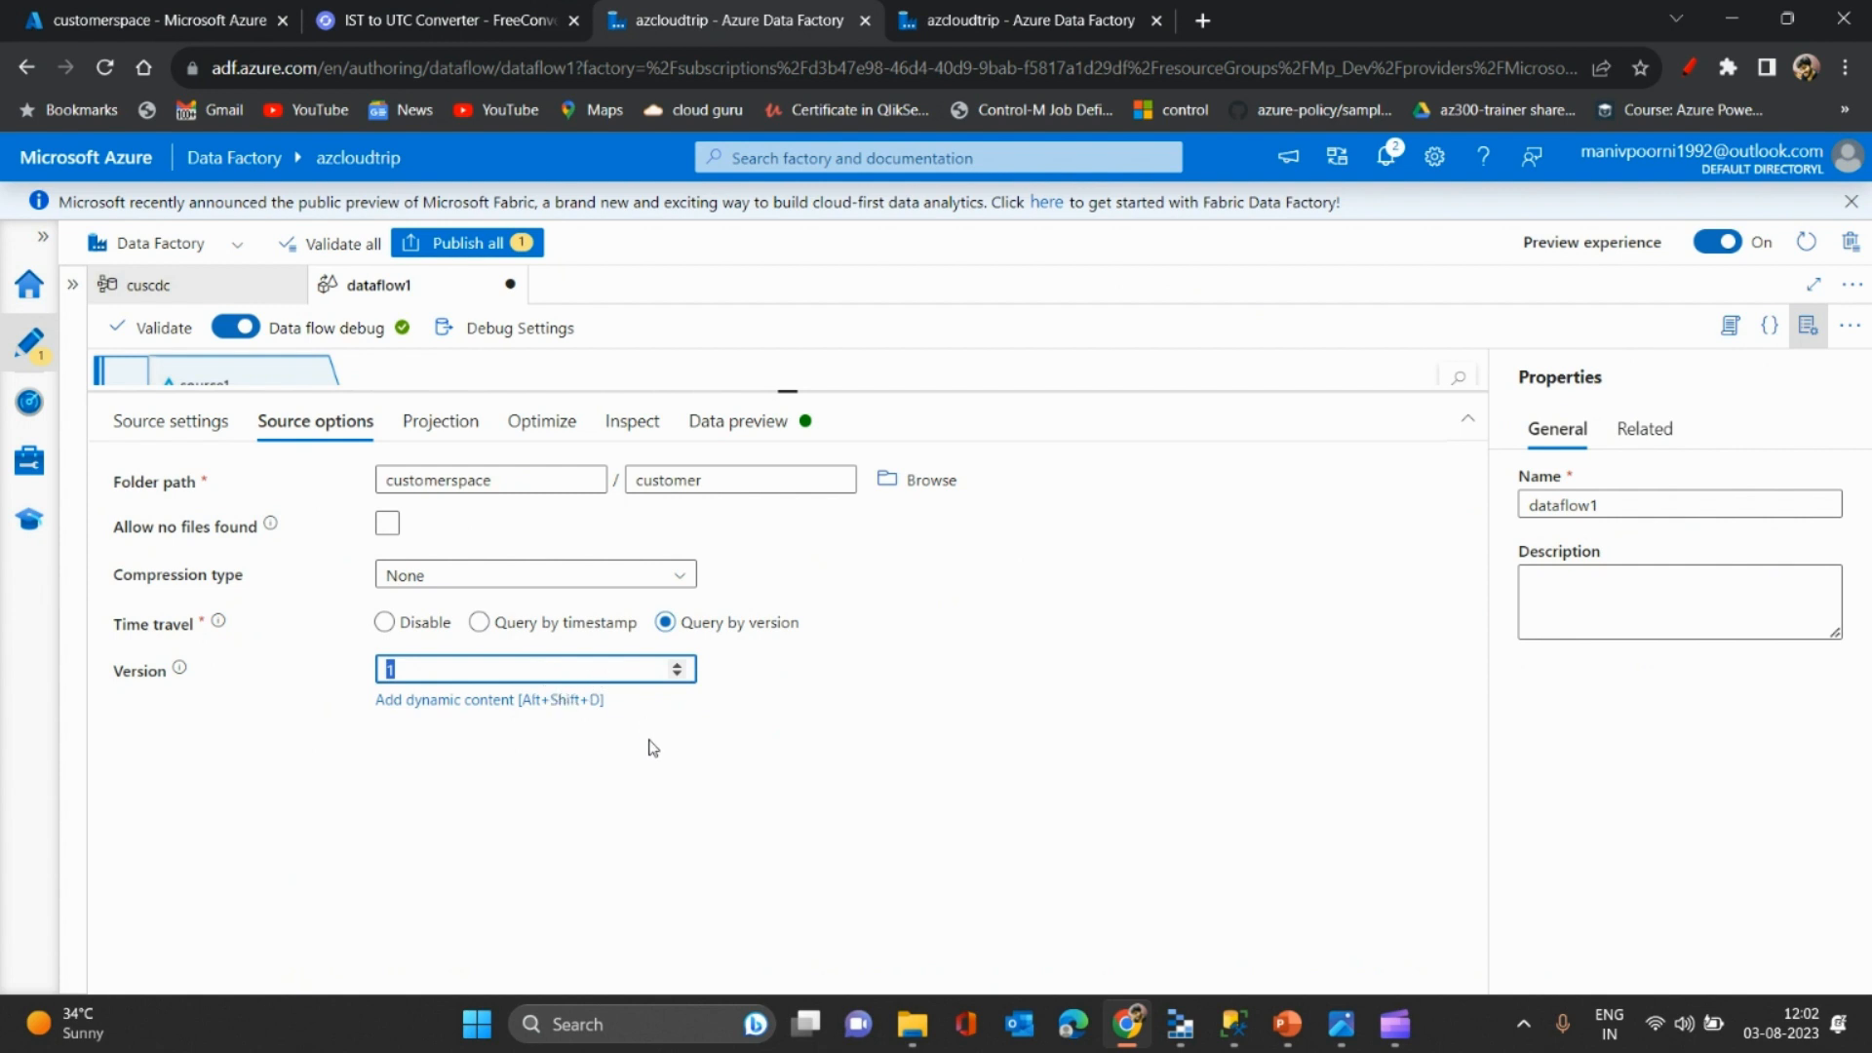
left_click(393, 621)
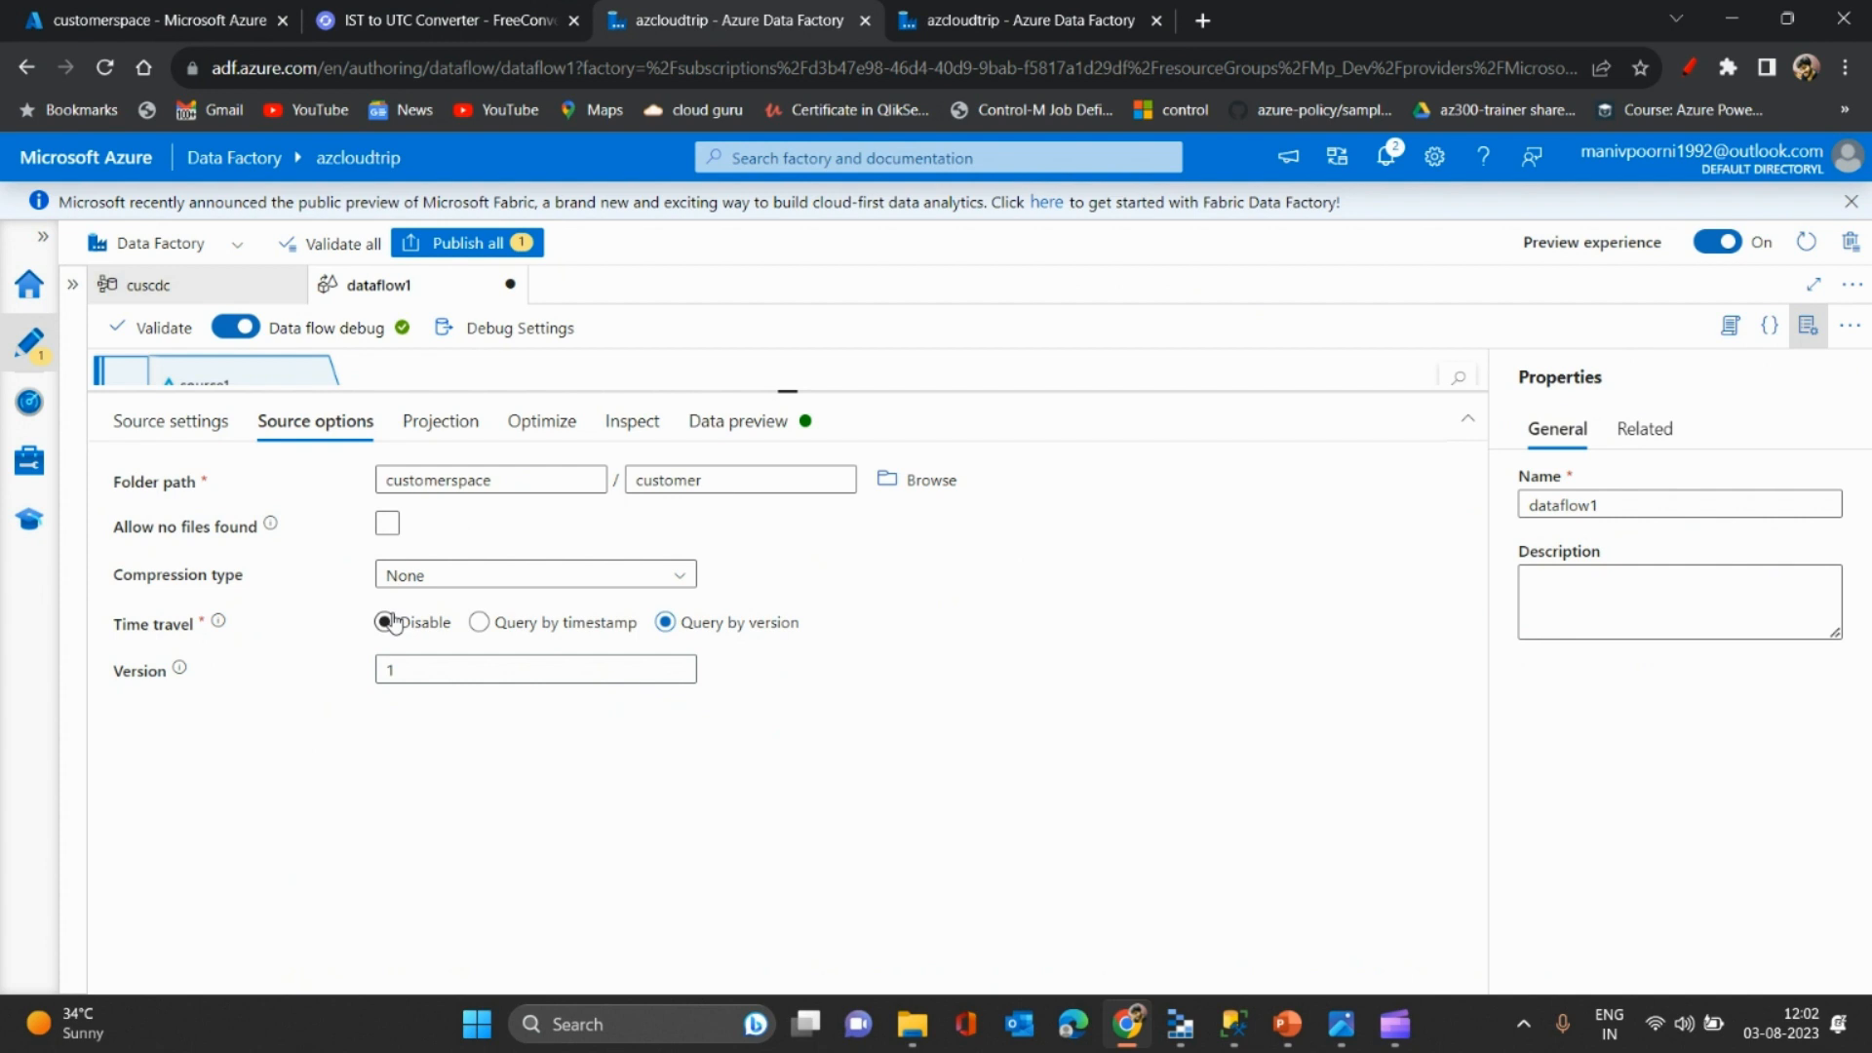
left_click(410, 663)
left_click(386, 624)
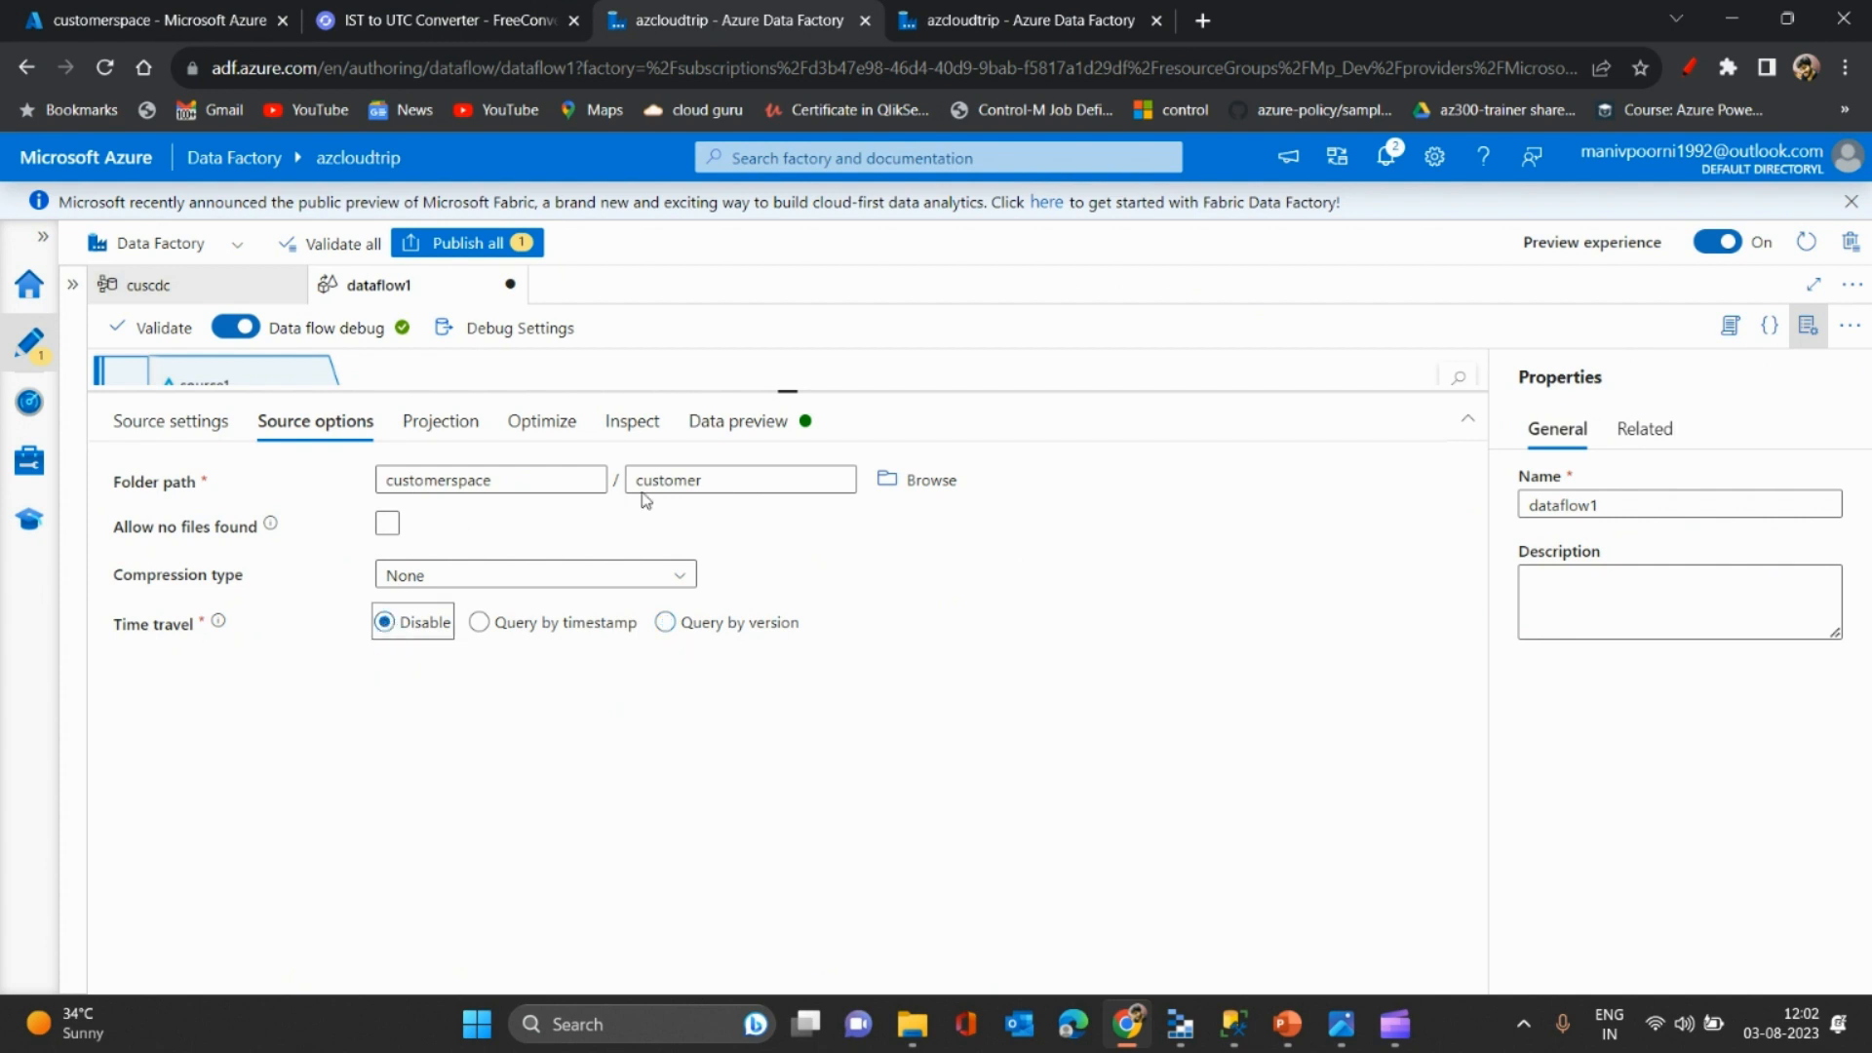
left_click(736, 421)
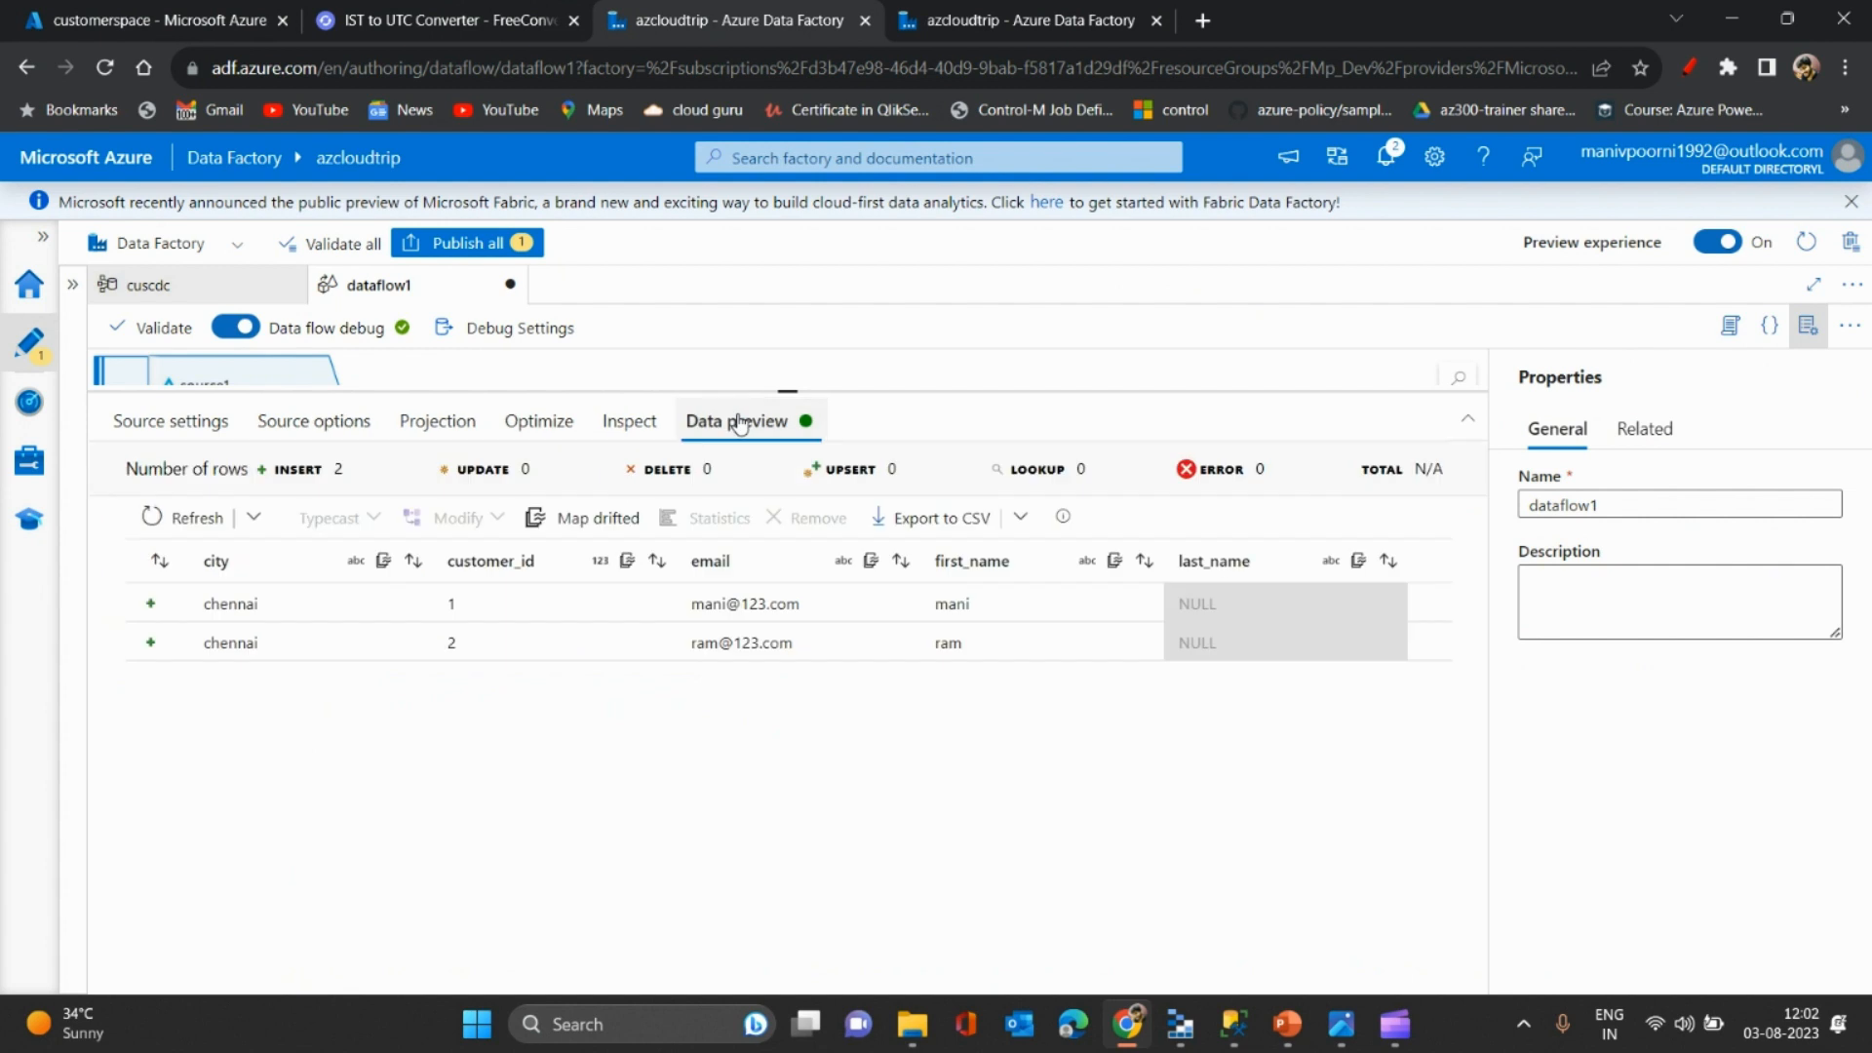
left_click(253, 517)
left_click(209, 593)
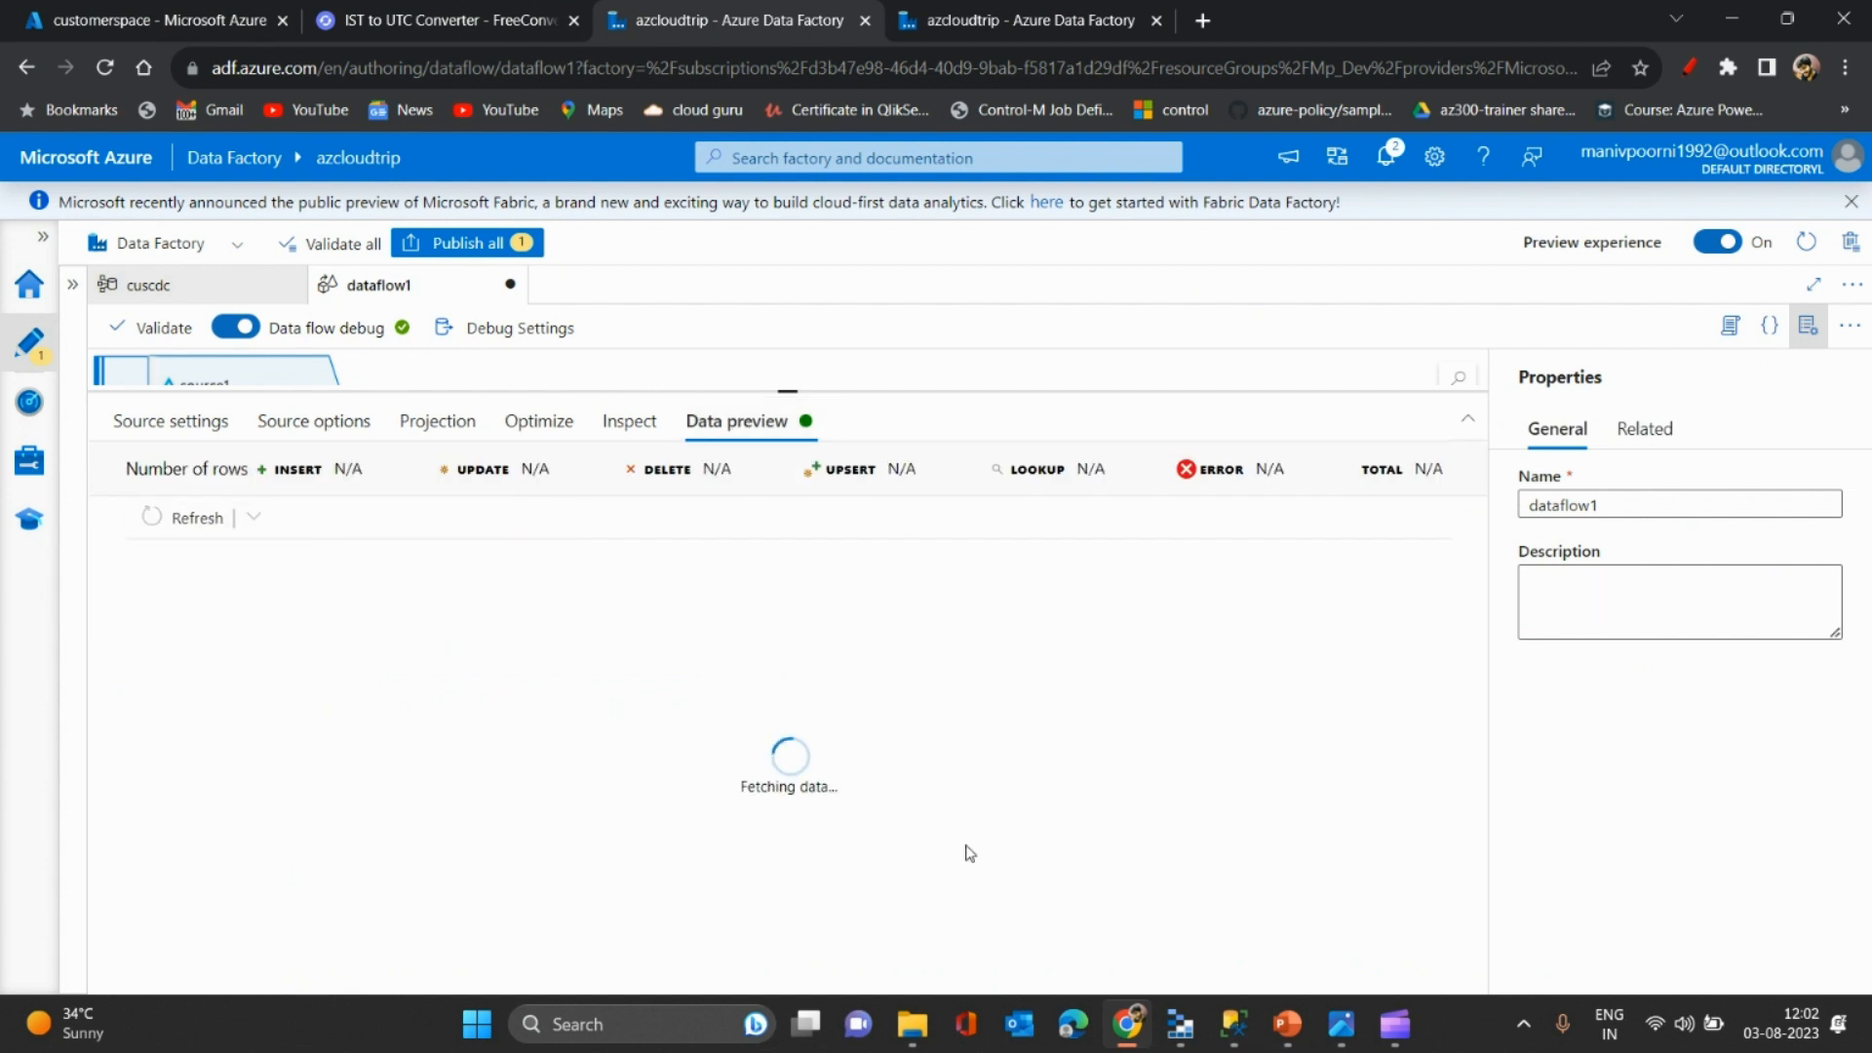
left_click(1233, 1024)
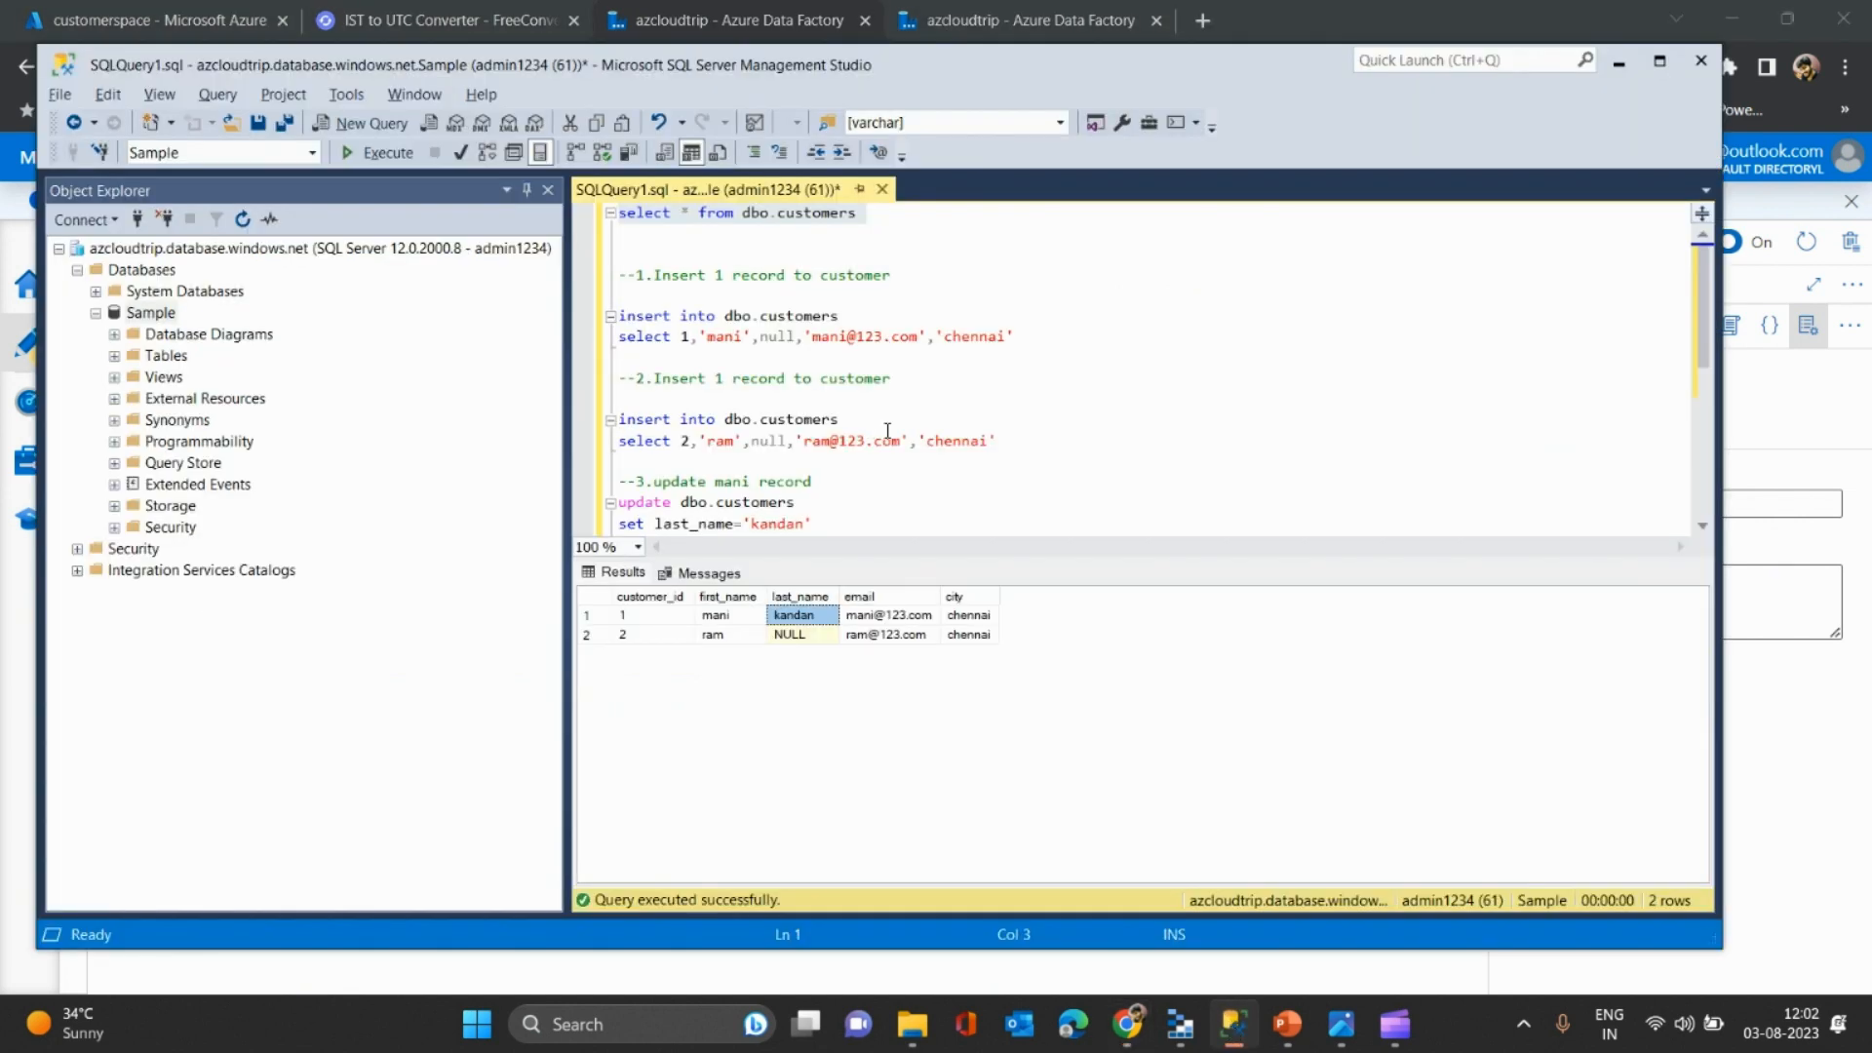
- Run 'delete from dbo.customers where customer_id=1' to remove customer 1
left_click(701, 393)
key("Down")
key("Down")
key("Down")
key("Down")
key("Down")
key("Down")
key("Down")
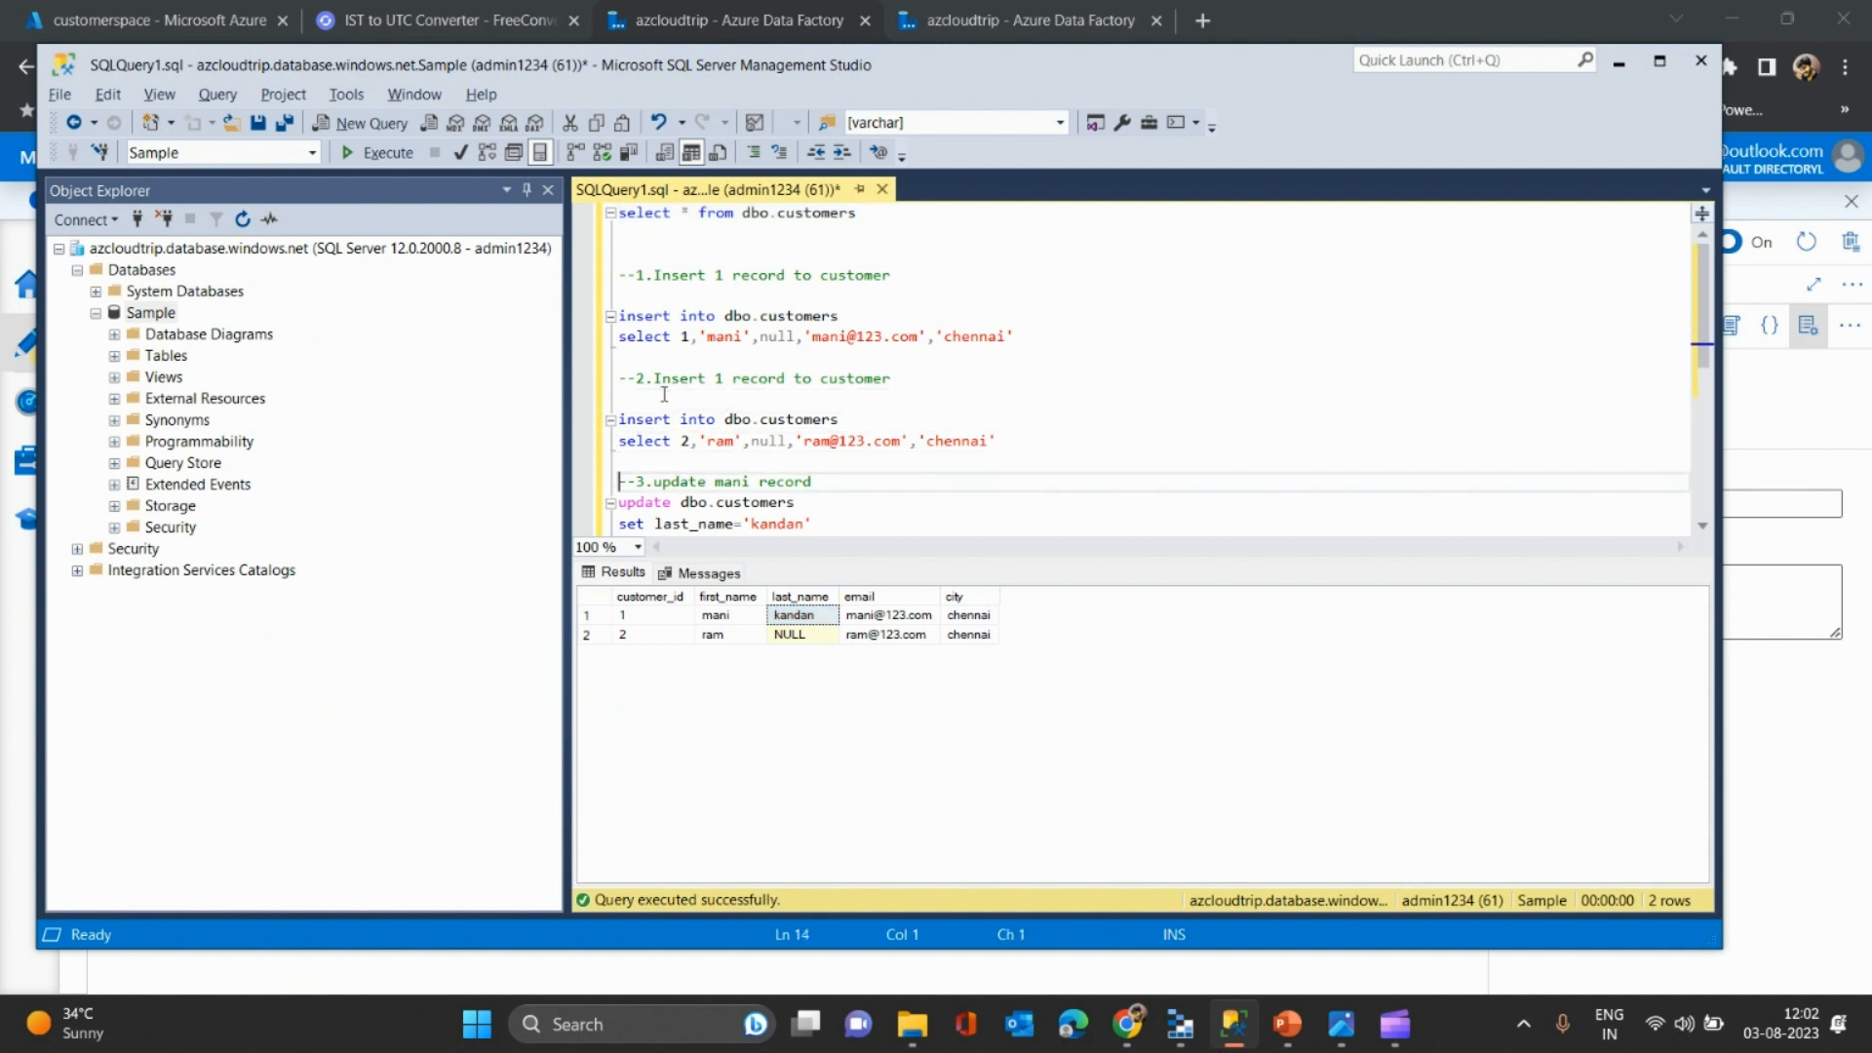
key("Down")
key("Down")
key("Down")
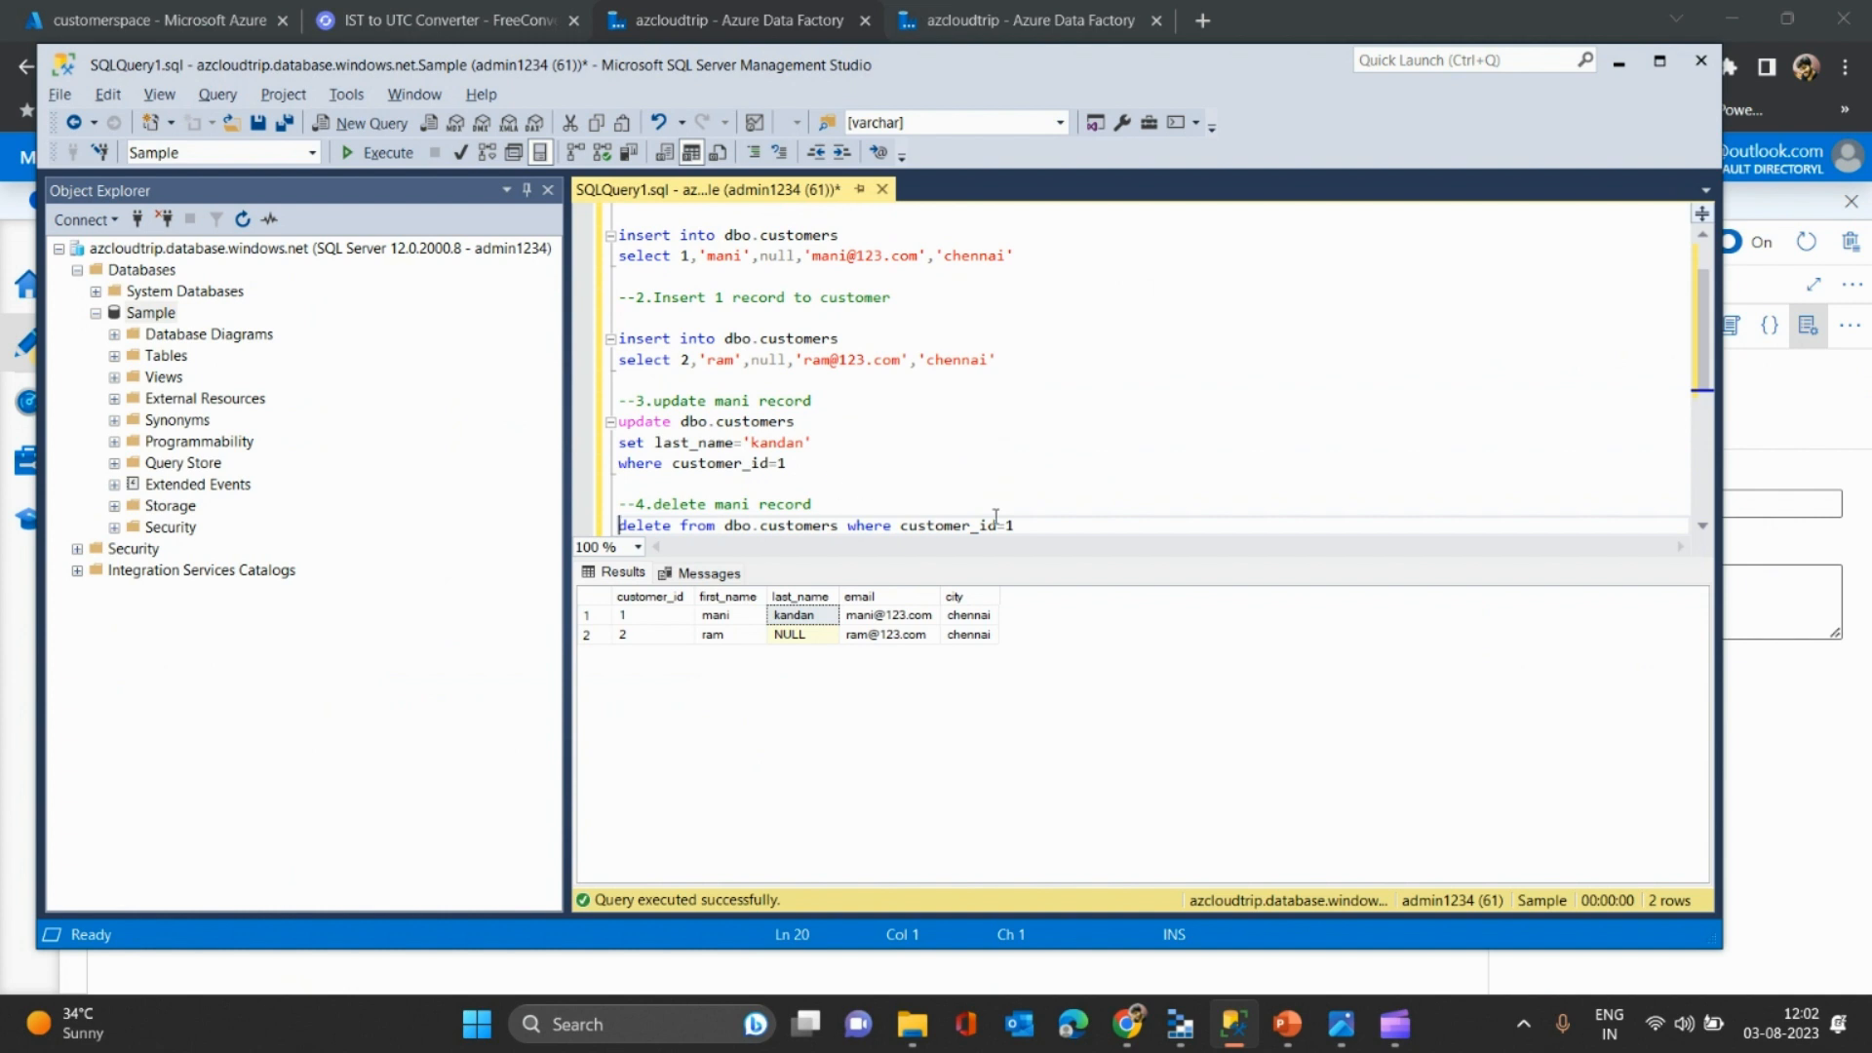
left_click(1046, 524, "shift")
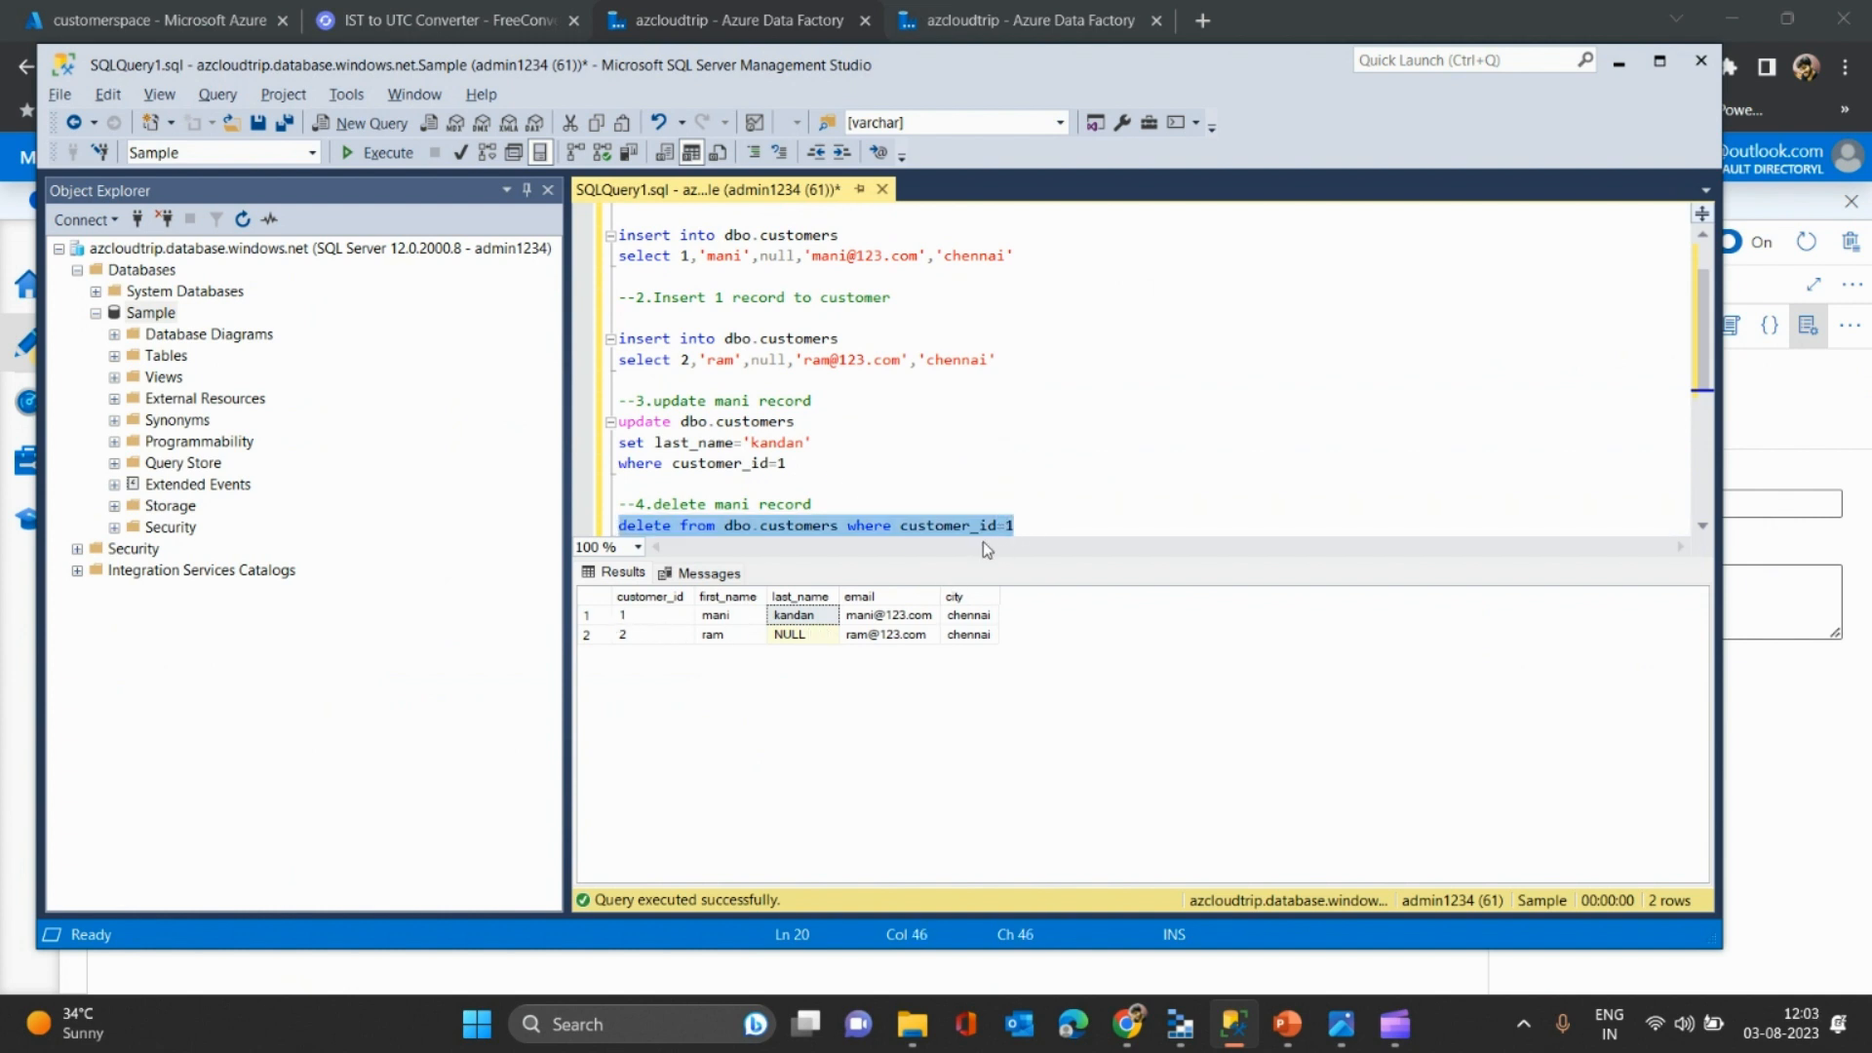
left_click(585, 618)
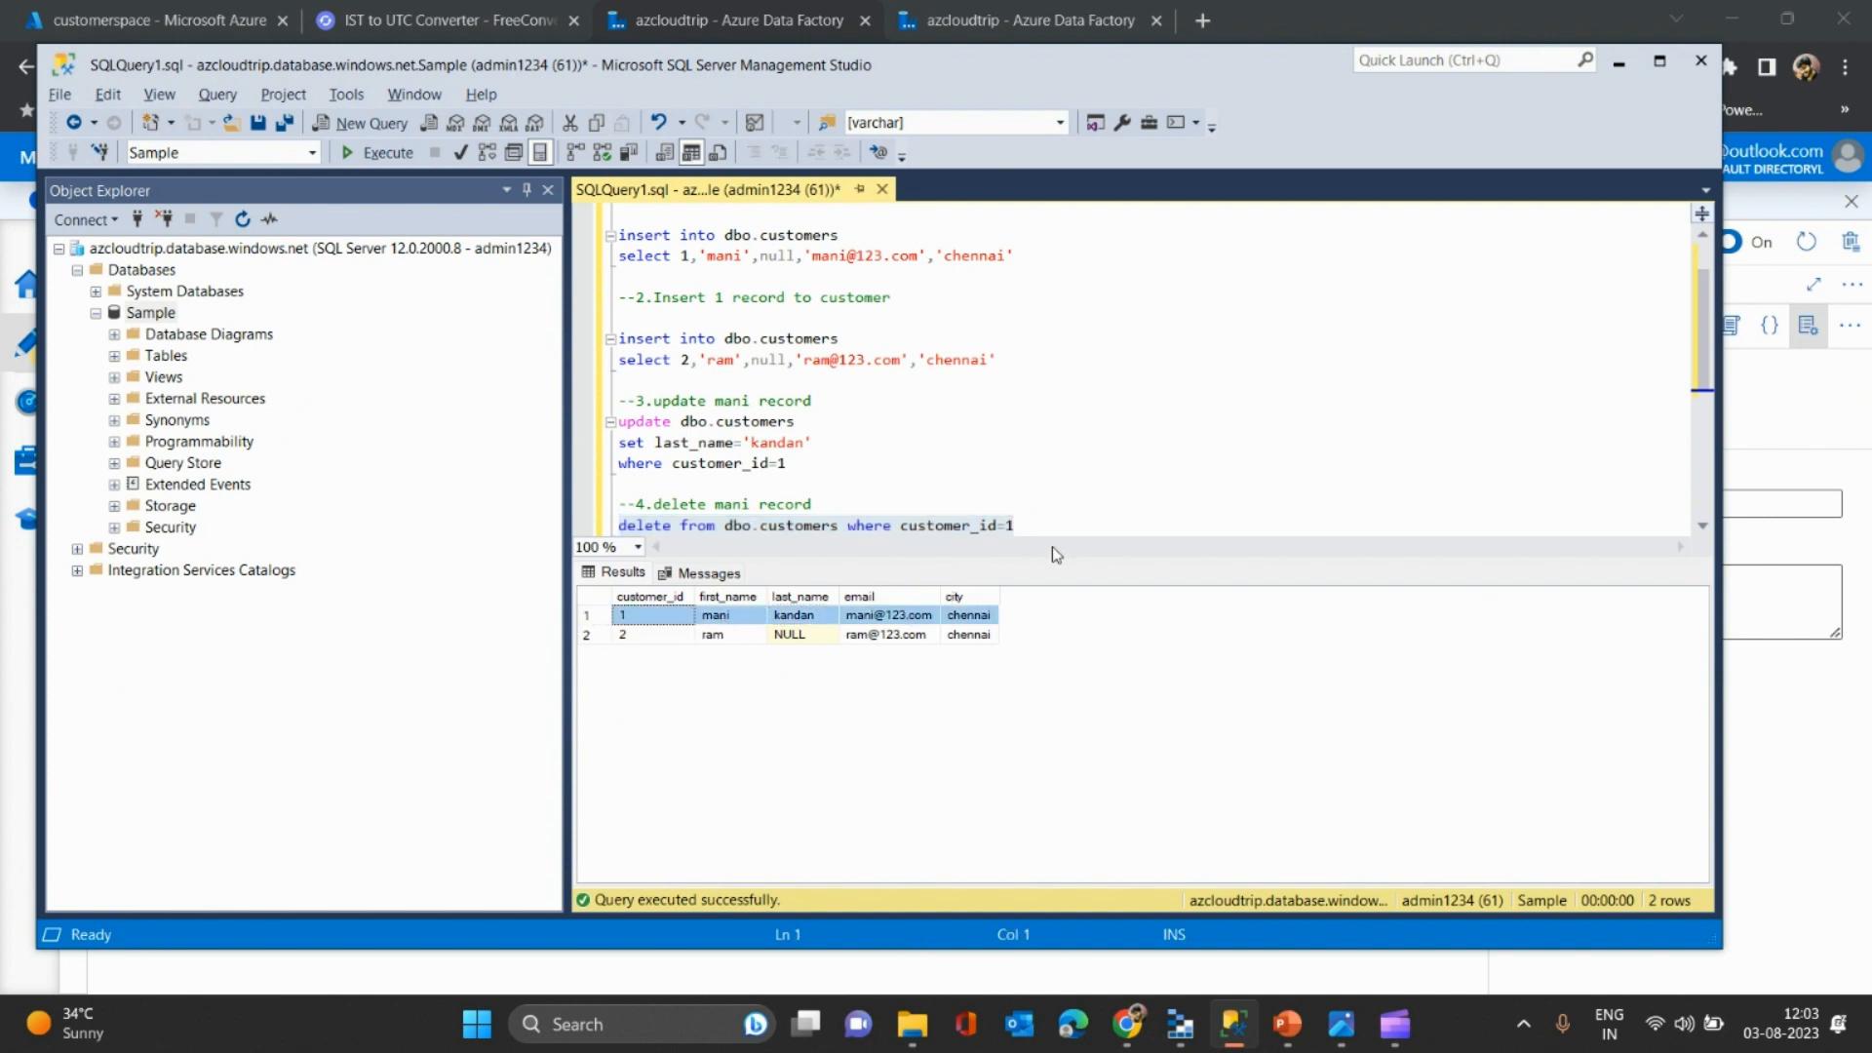
key("F5")
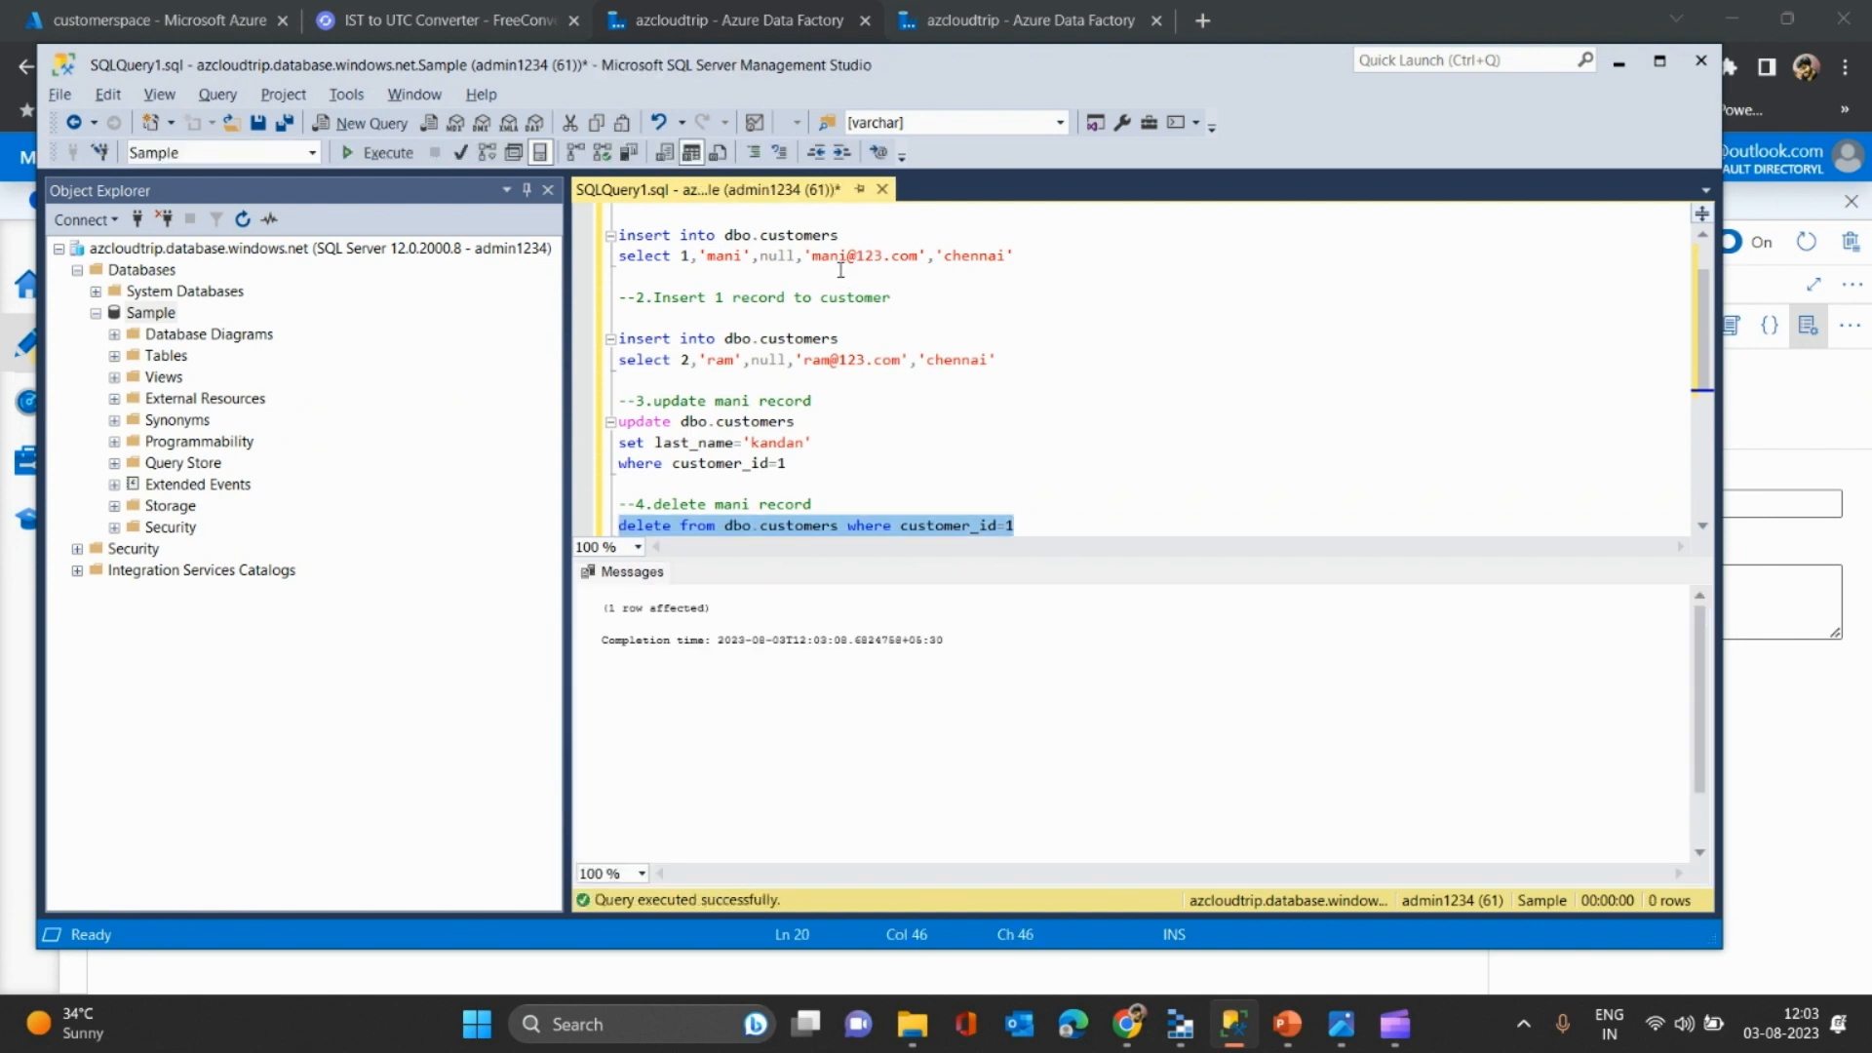
- Re-run 'select * from dbo.customers' to confirm only customer_id 2 remains
left_click(835, 272)
key("Up")
key("ctrl+Home")
key("shift+Down")
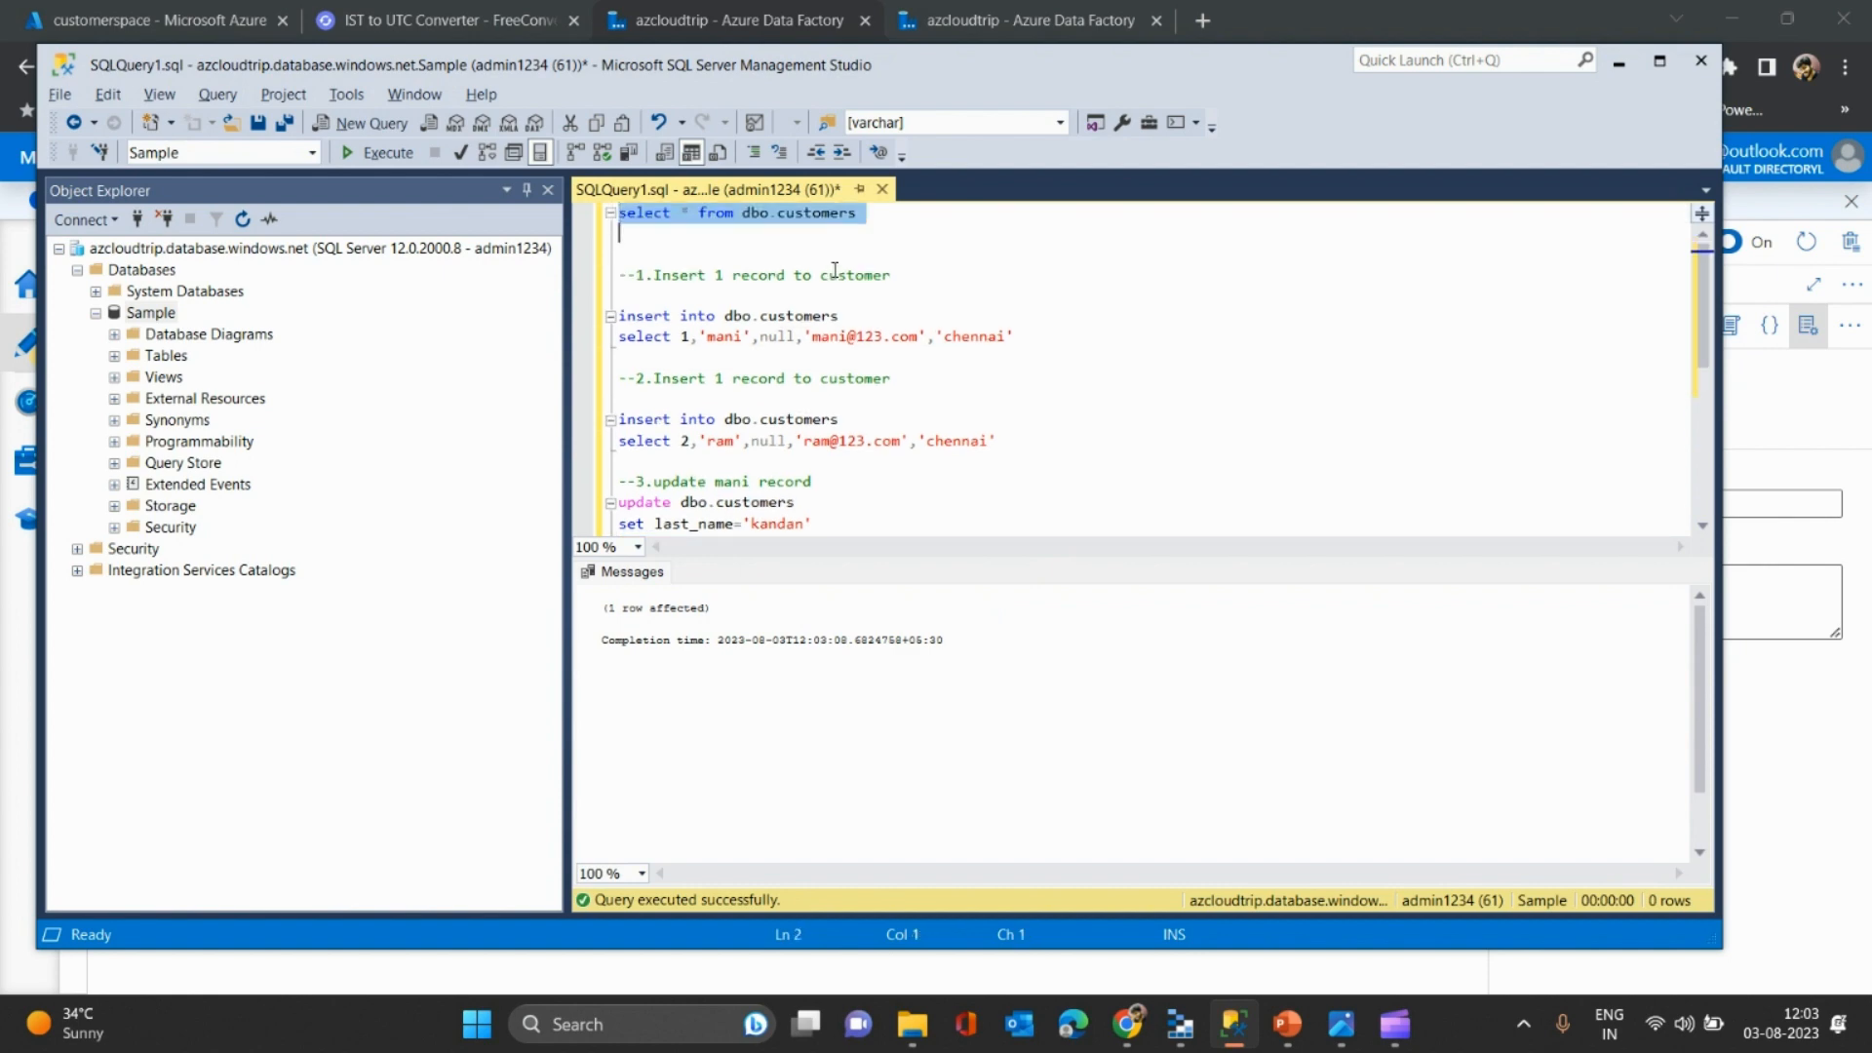
key("F5")
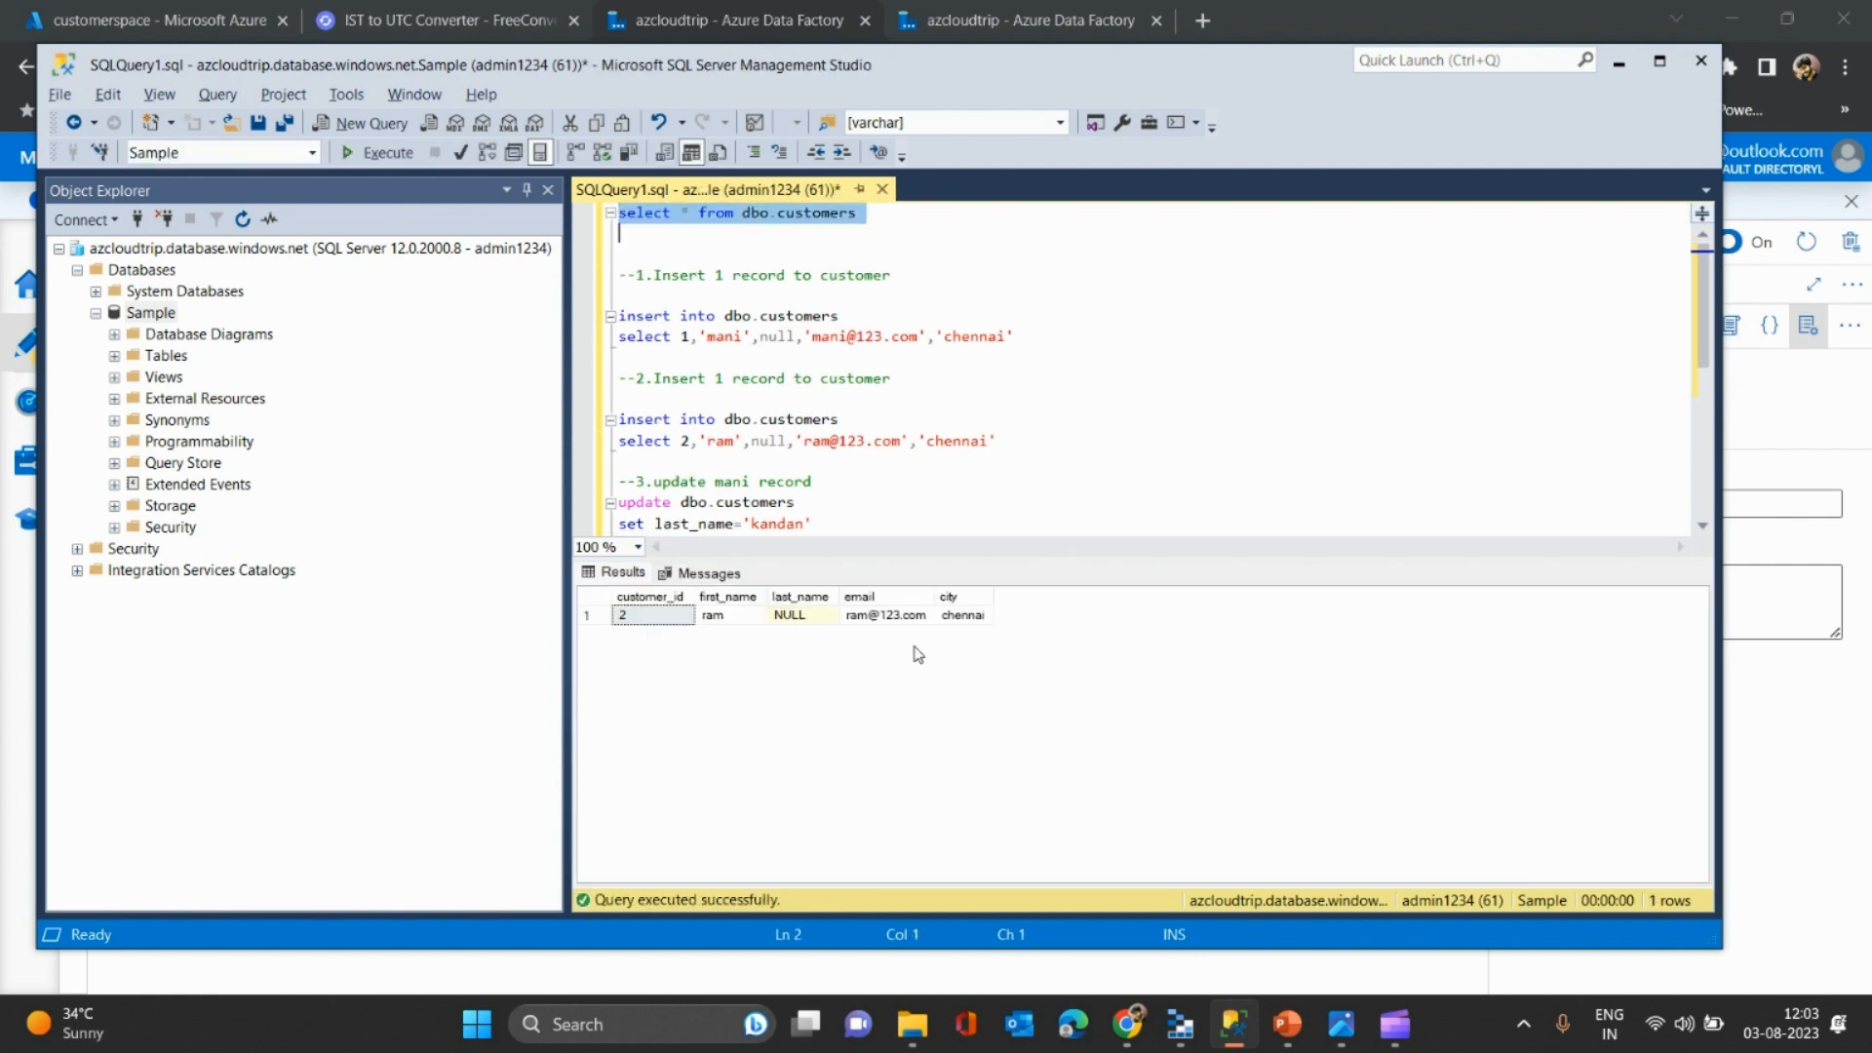
key("alt+Tab")
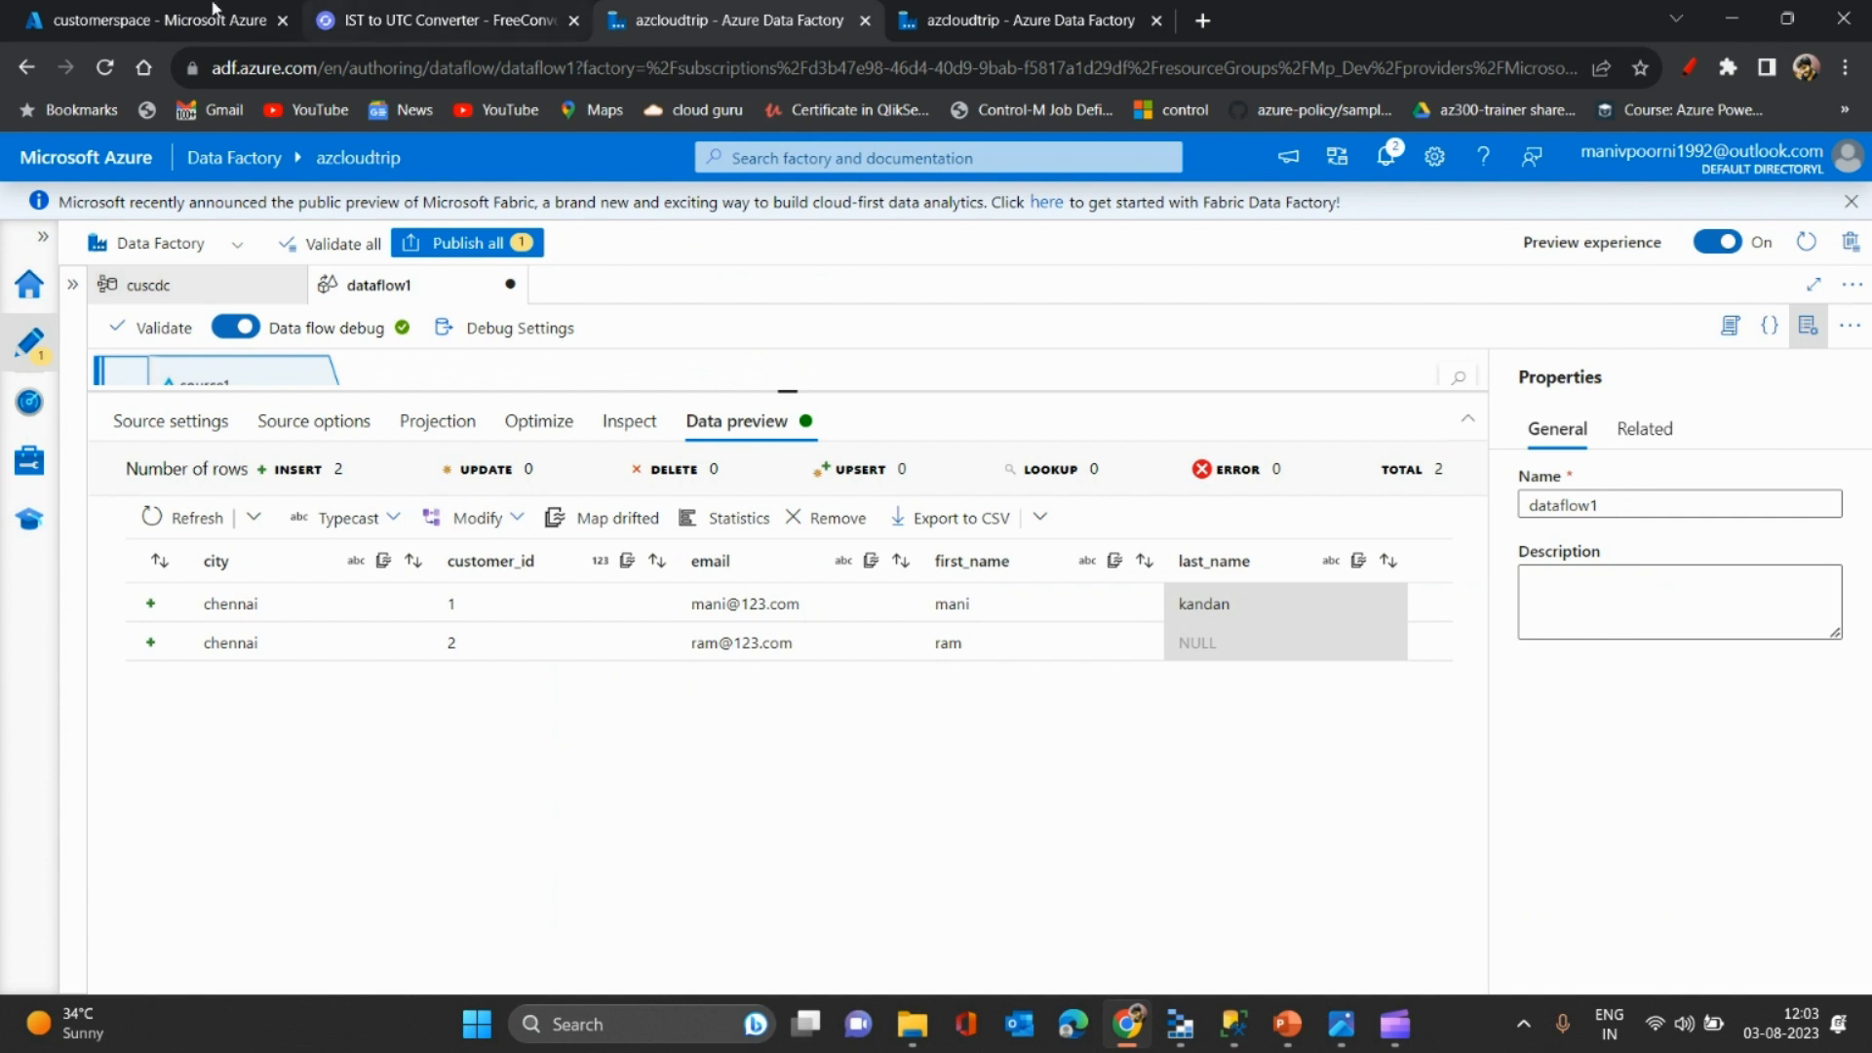
- Refresh the customerspace/customer folder listing repeatedly to watch for new parquet files
left_click(156, 19)
left_click(680, 317)
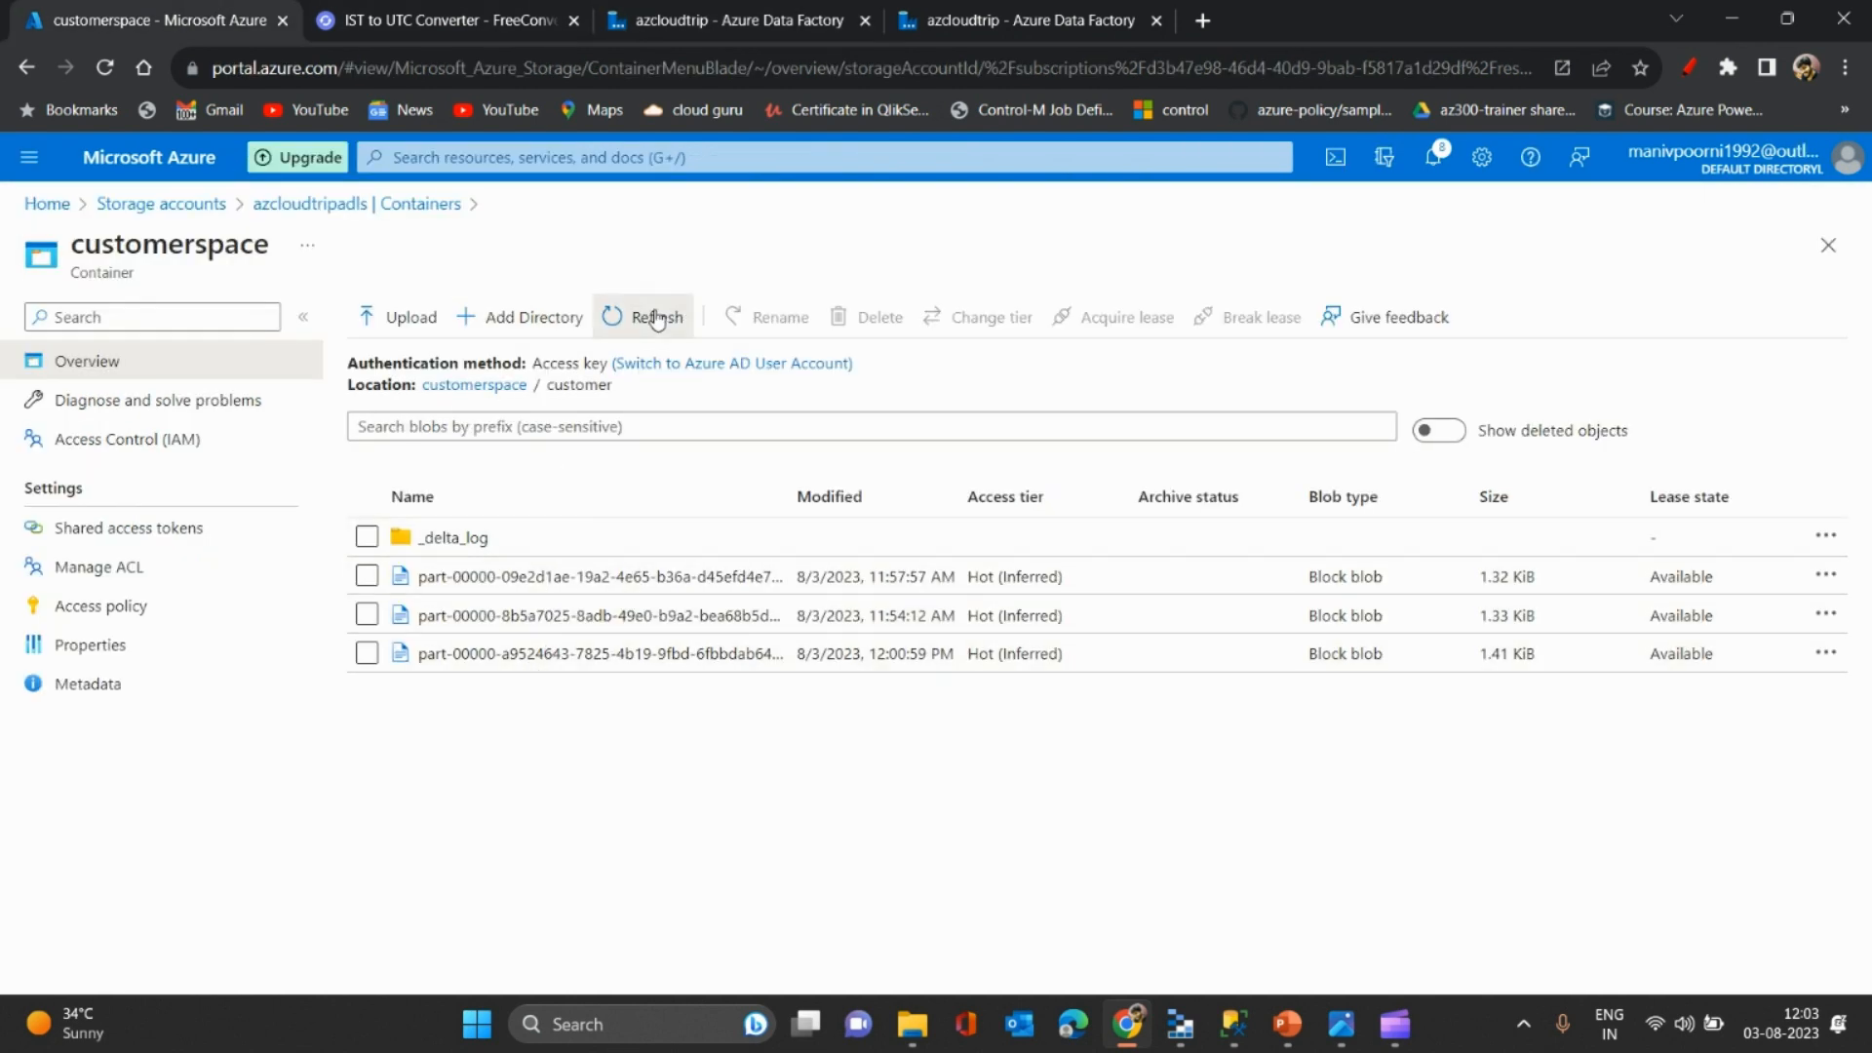
left_click(656, 317)
left_click(656, 319)
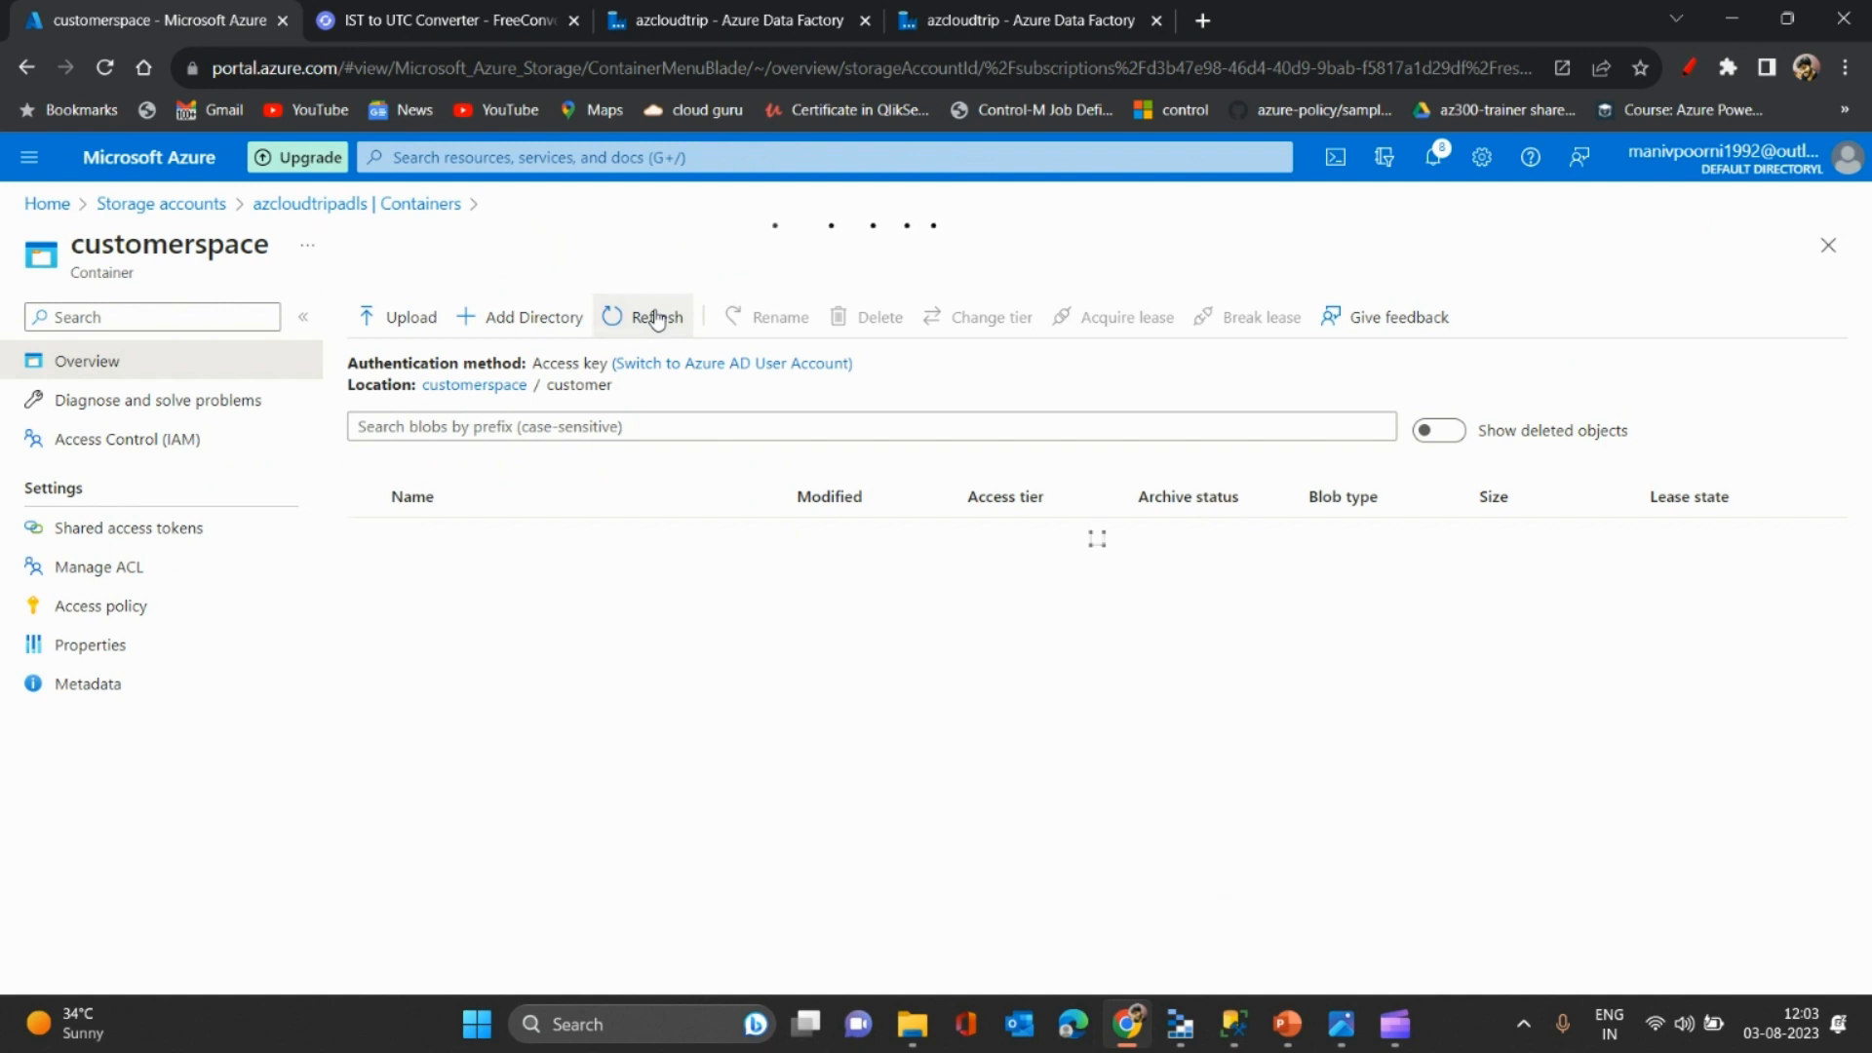
left_click(656, 319)
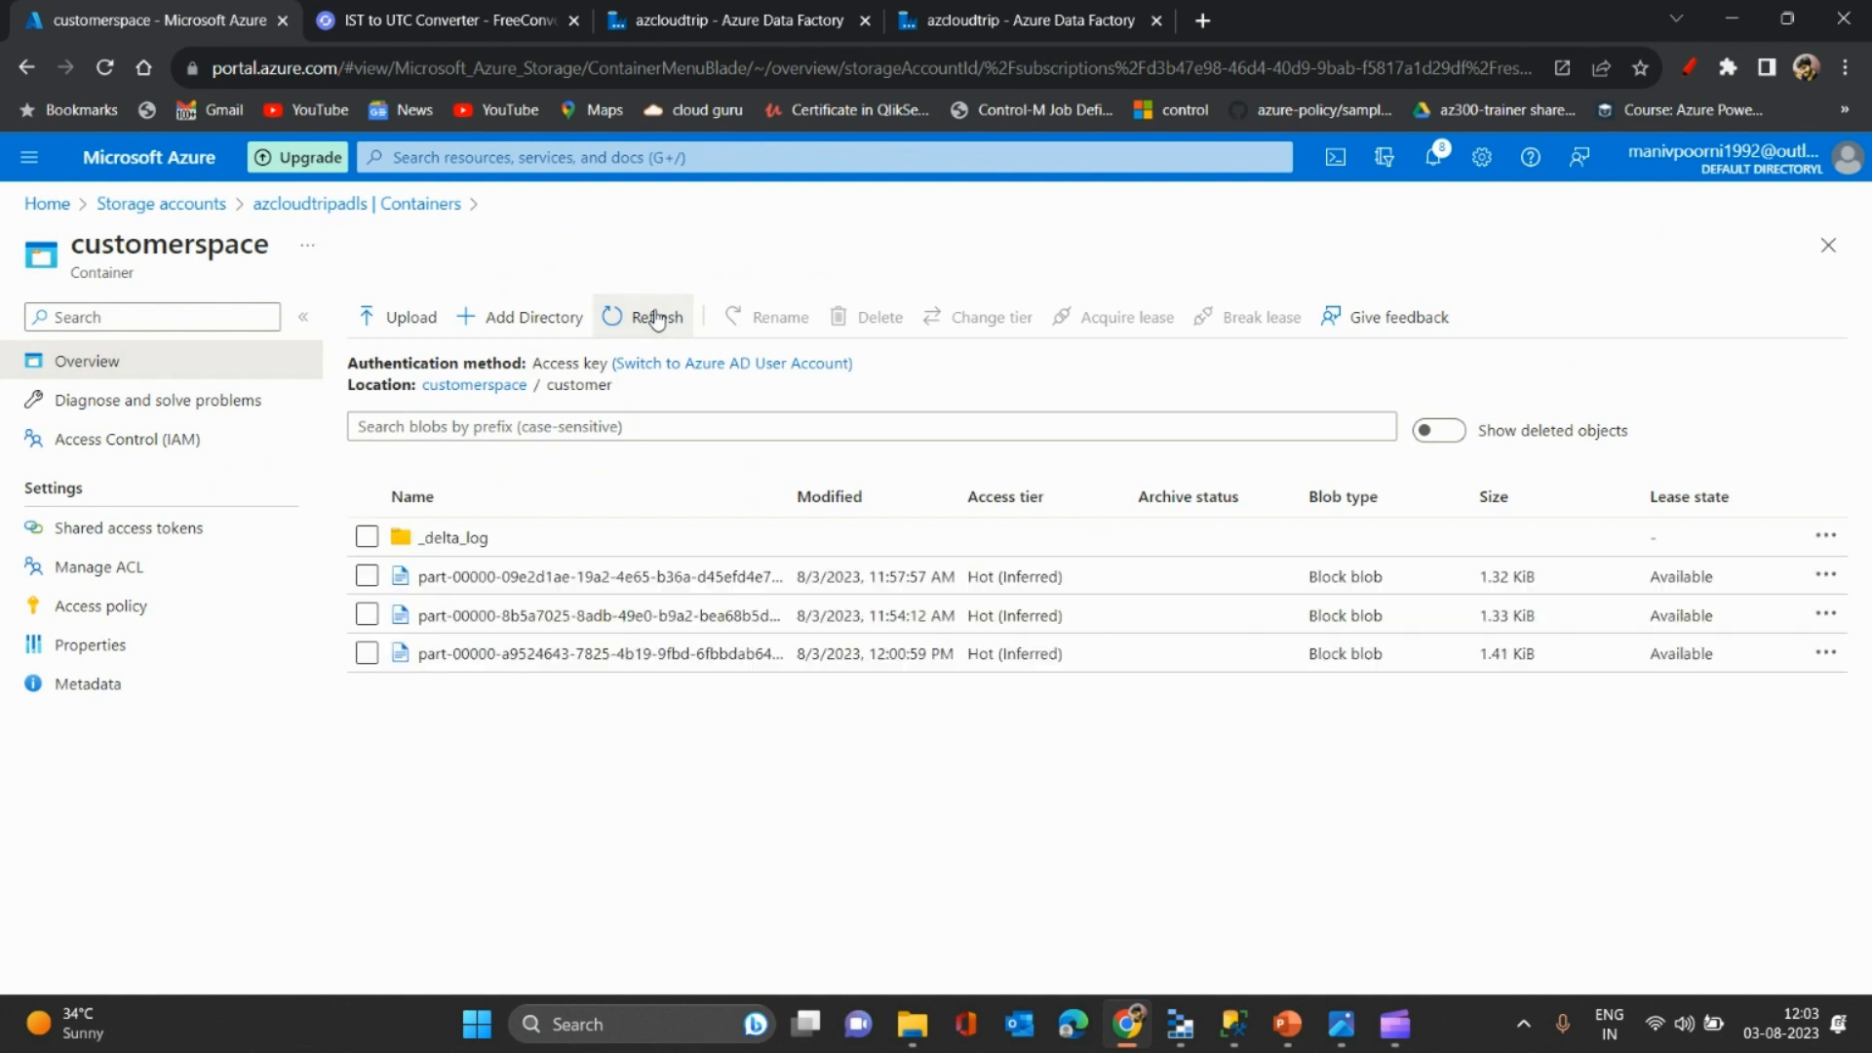
left_click(656, 319)
left_click(657, 318)
left_click(657, 319)
left_click(656, 318)
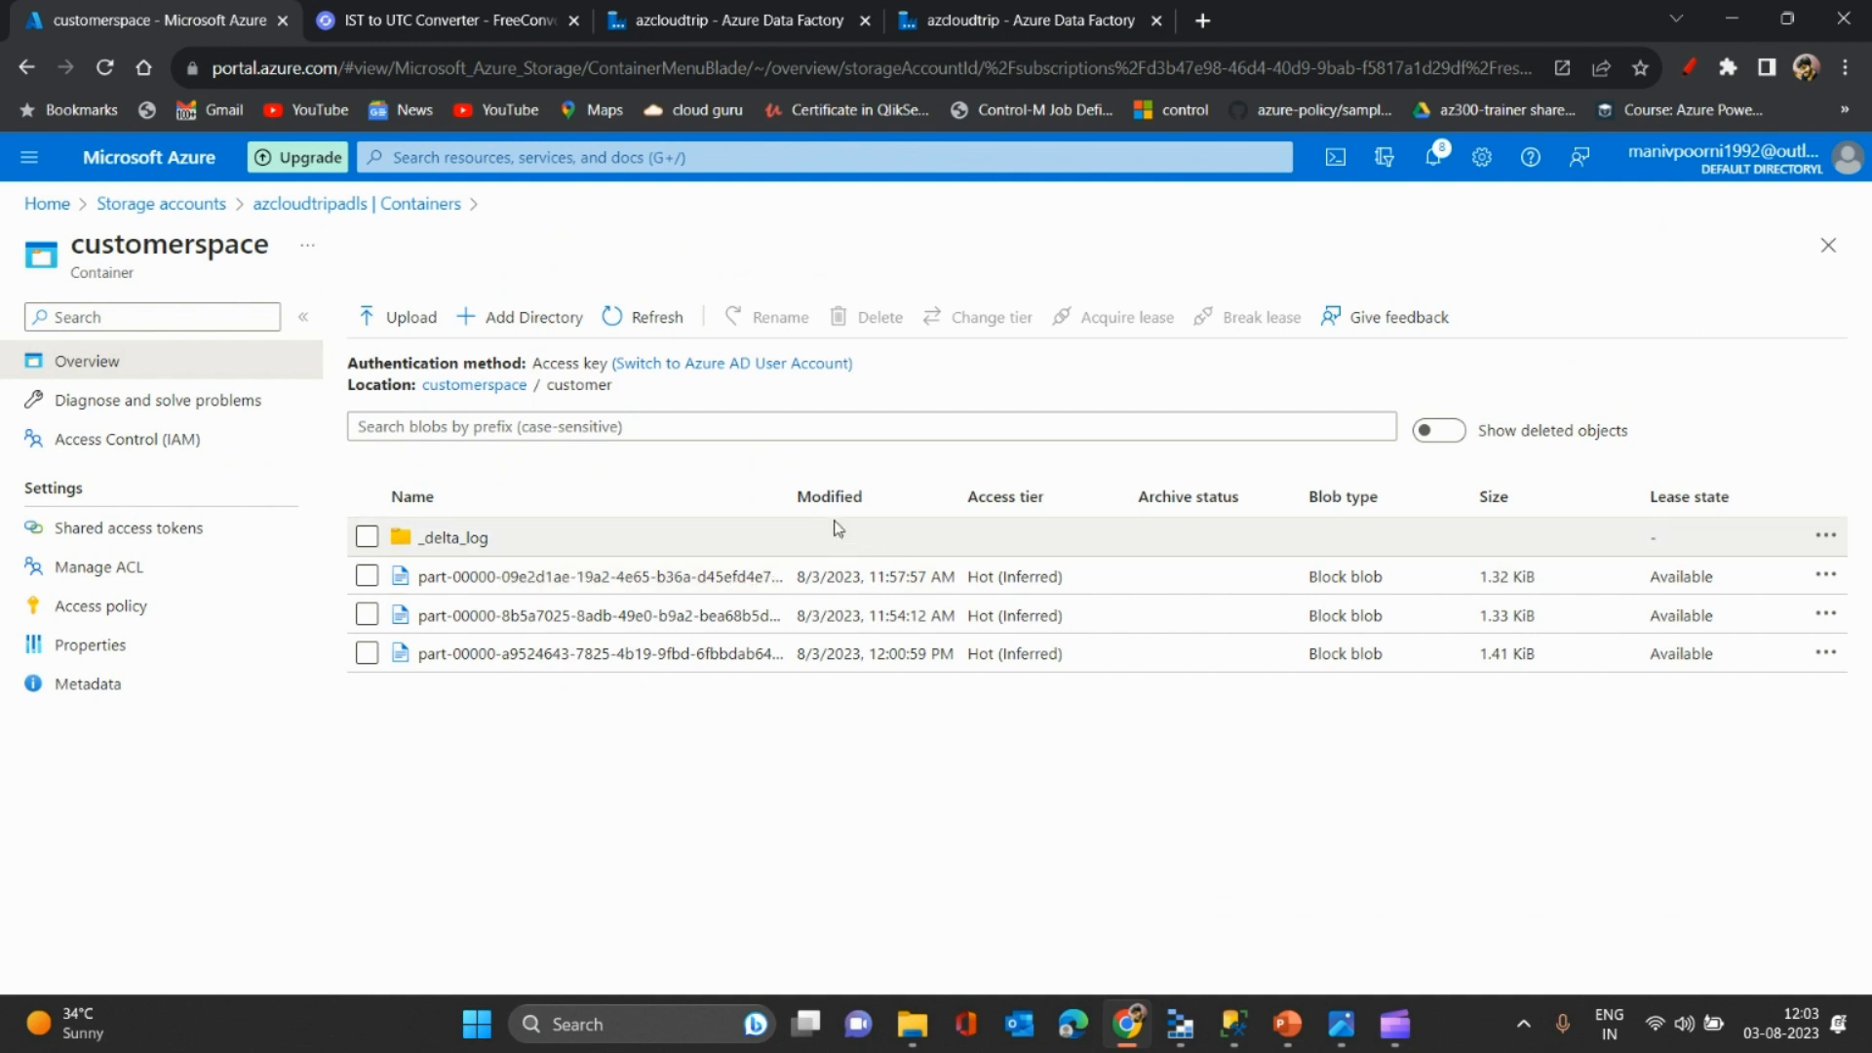
- Widen the Name column and keep refreshing until a fourth 654 B part file appears
double_click(786, 494)
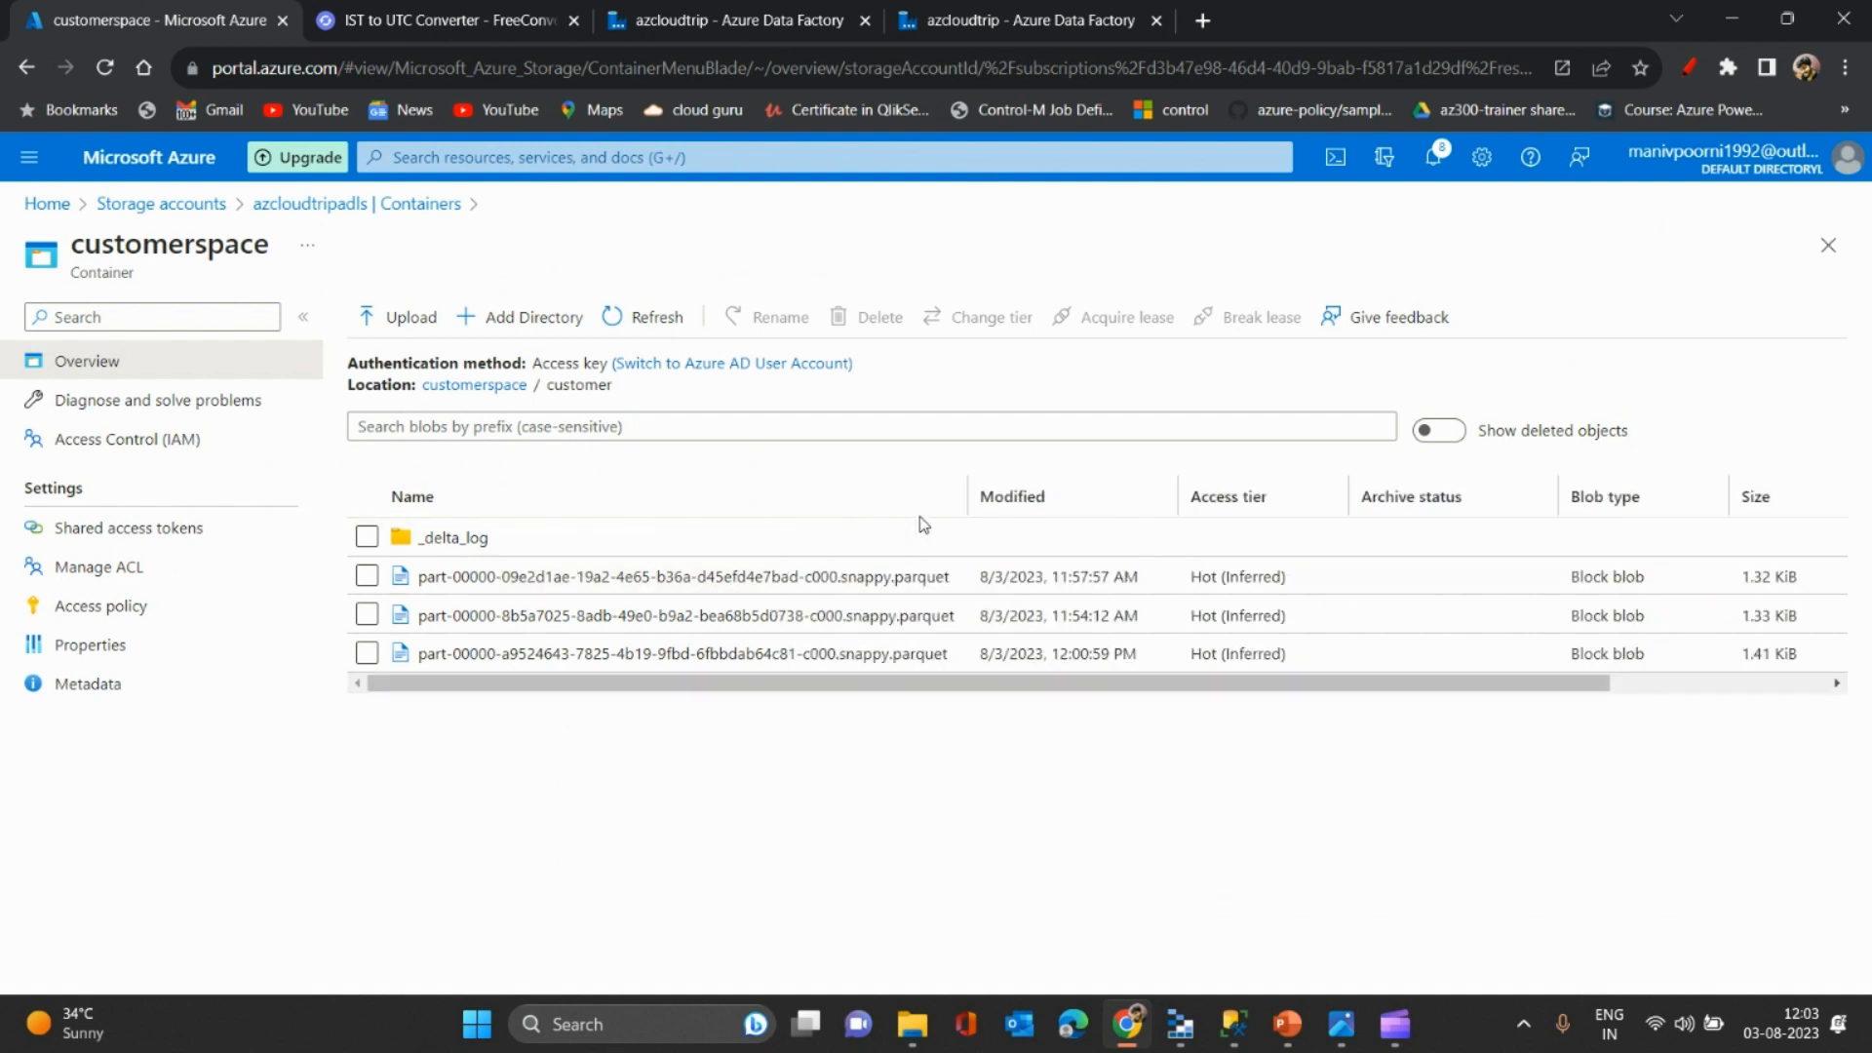
left_click(636, 325)
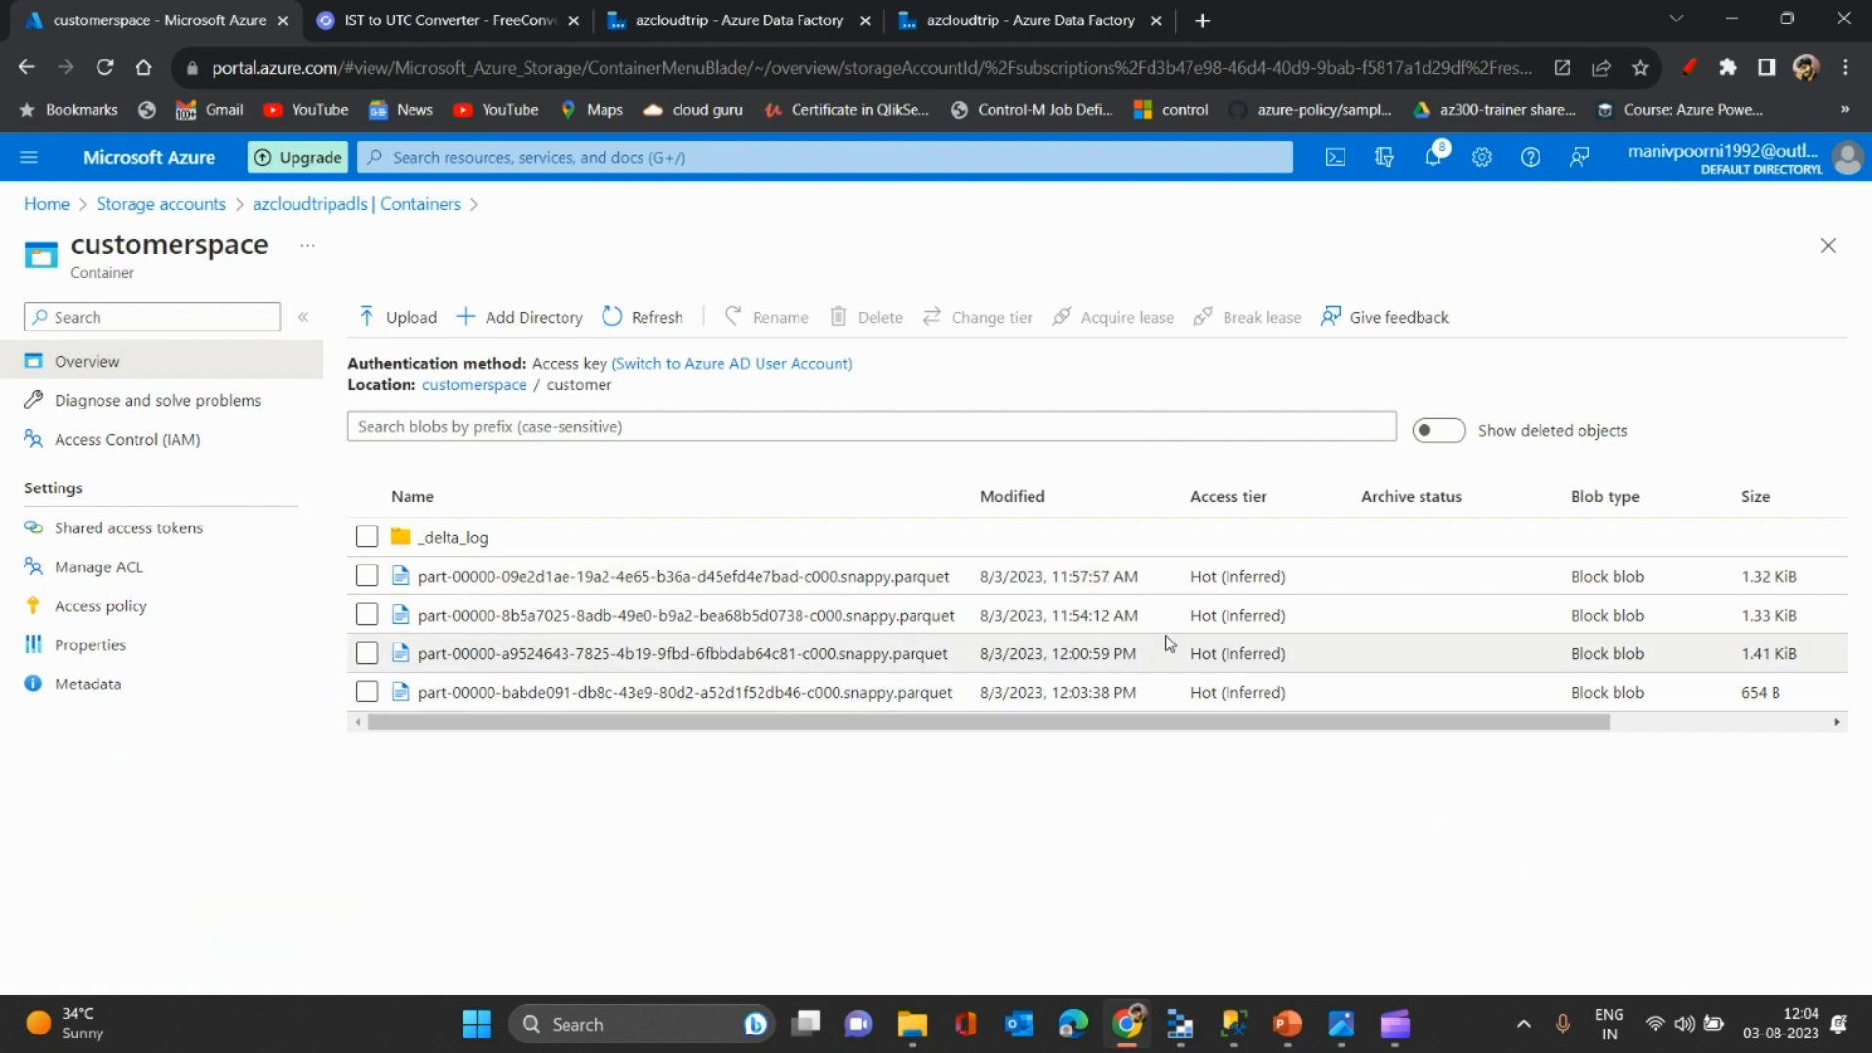
left_click(667, 319)
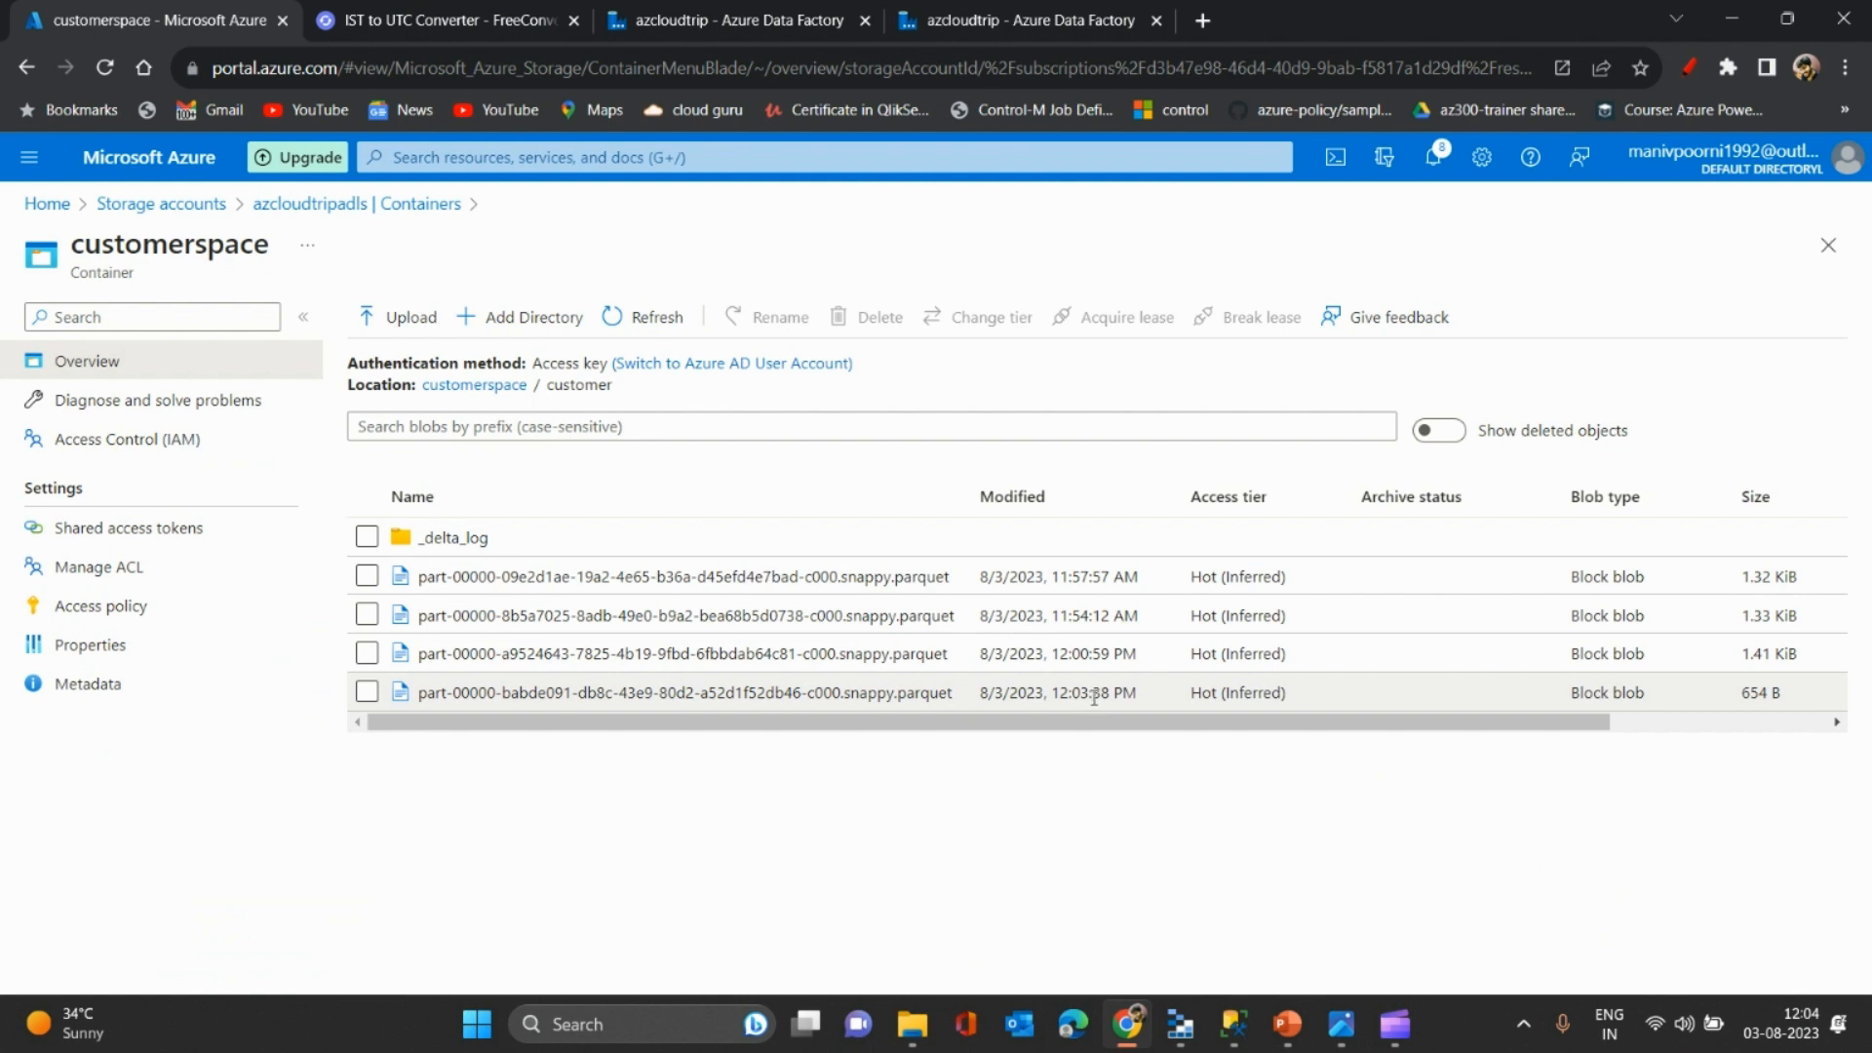
left_click(785, 9)
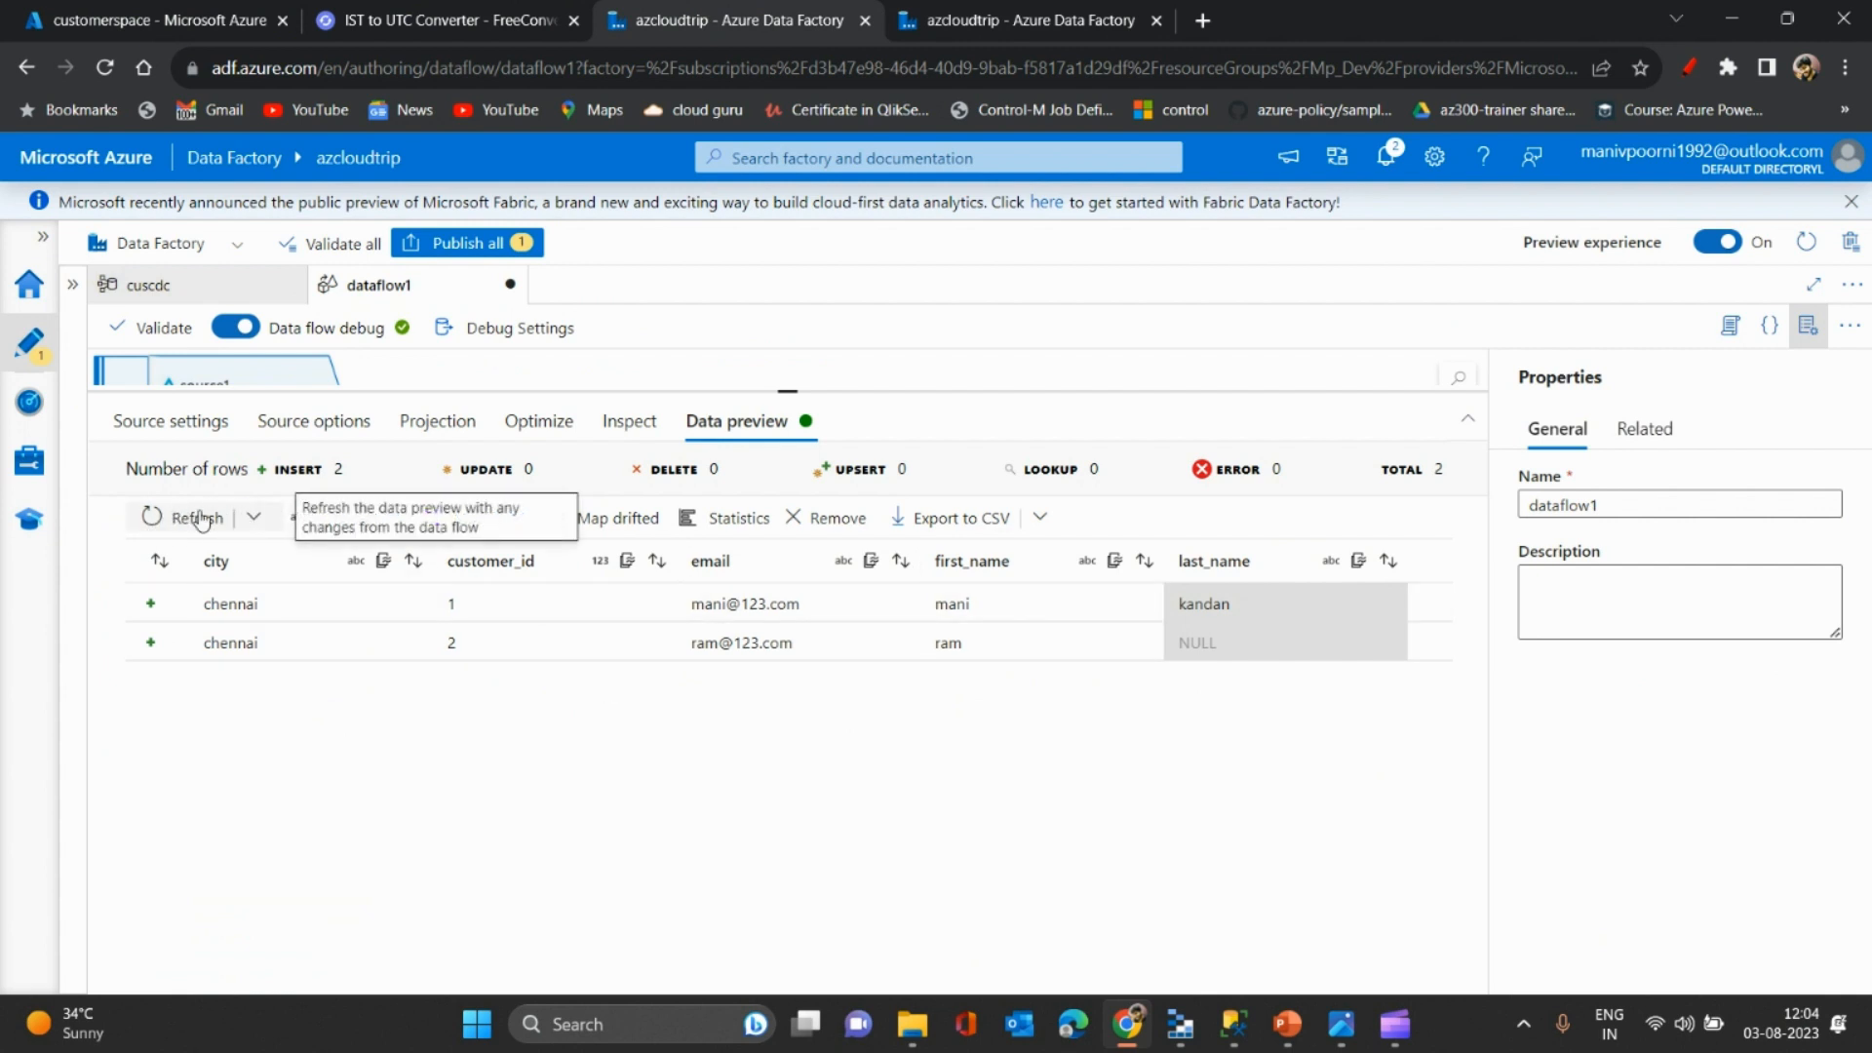
- Refetch the preview, then set the Delta source's time travel to Query by version 3
left_click(253, 517)
left_click(181, 592)
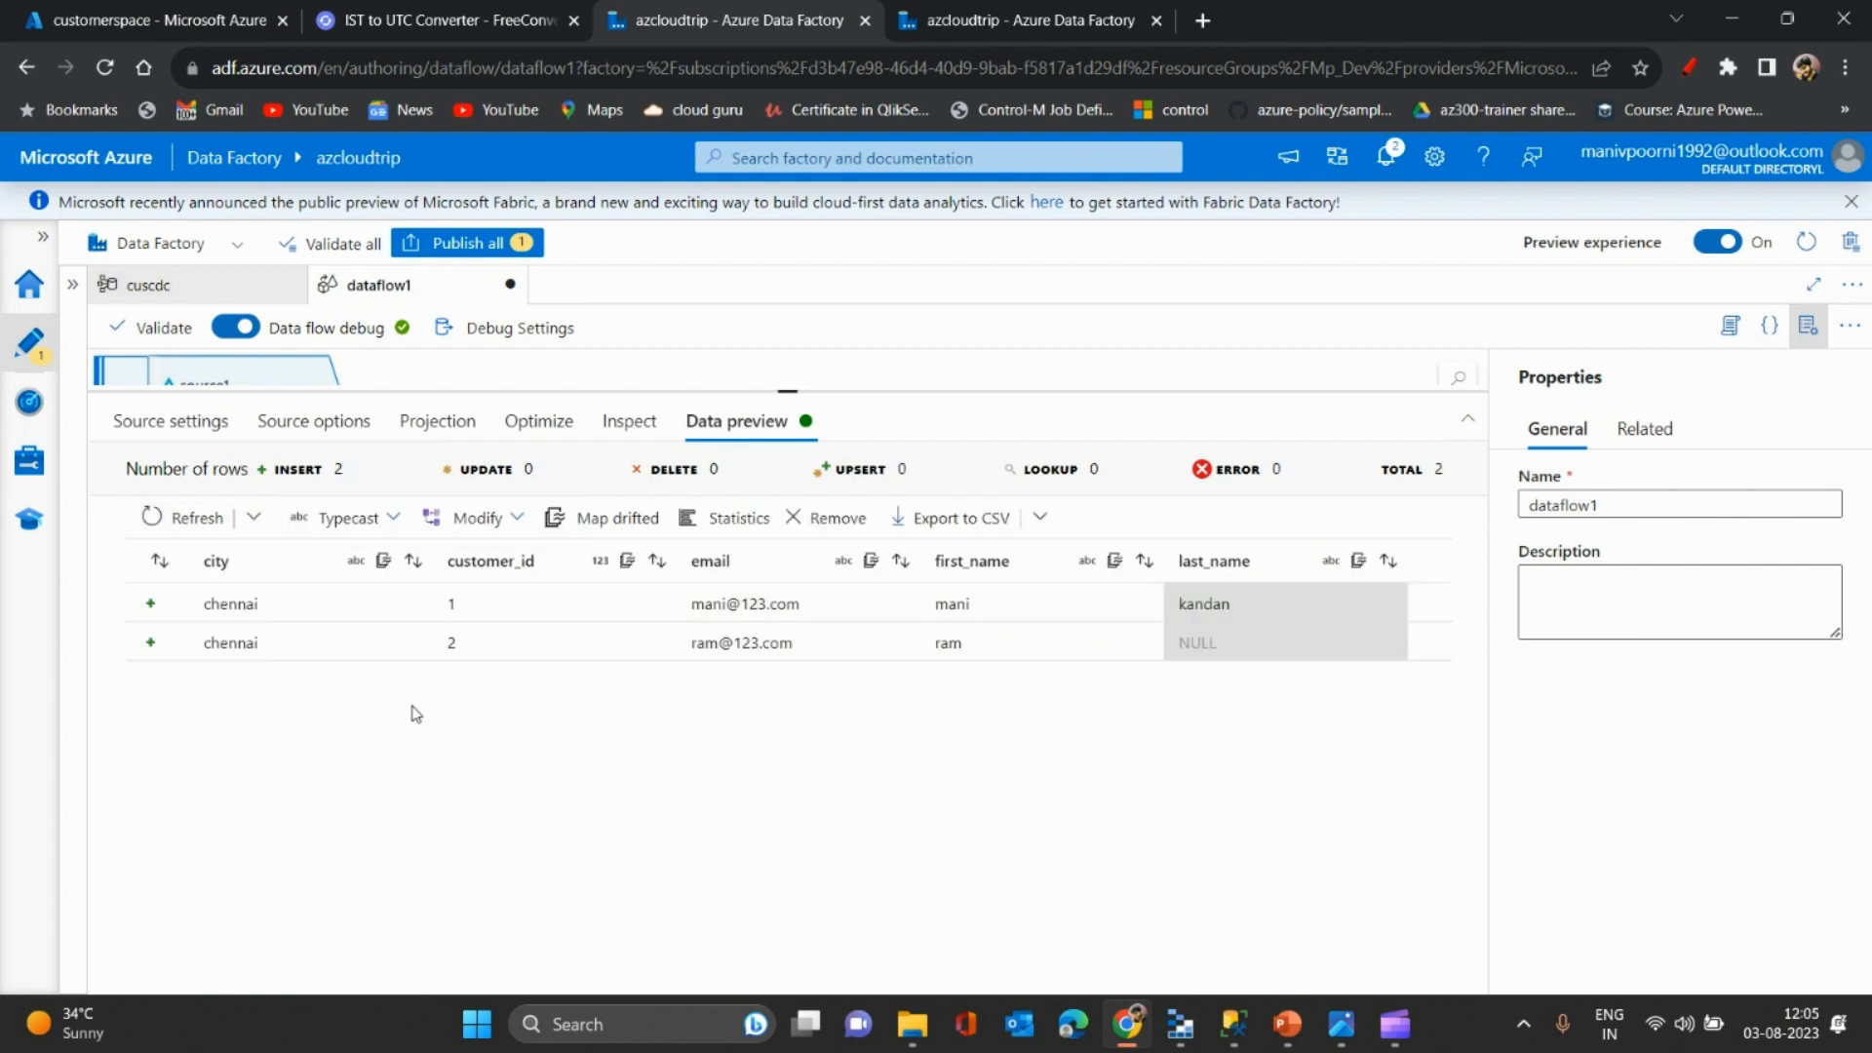
left_click(315, 430)
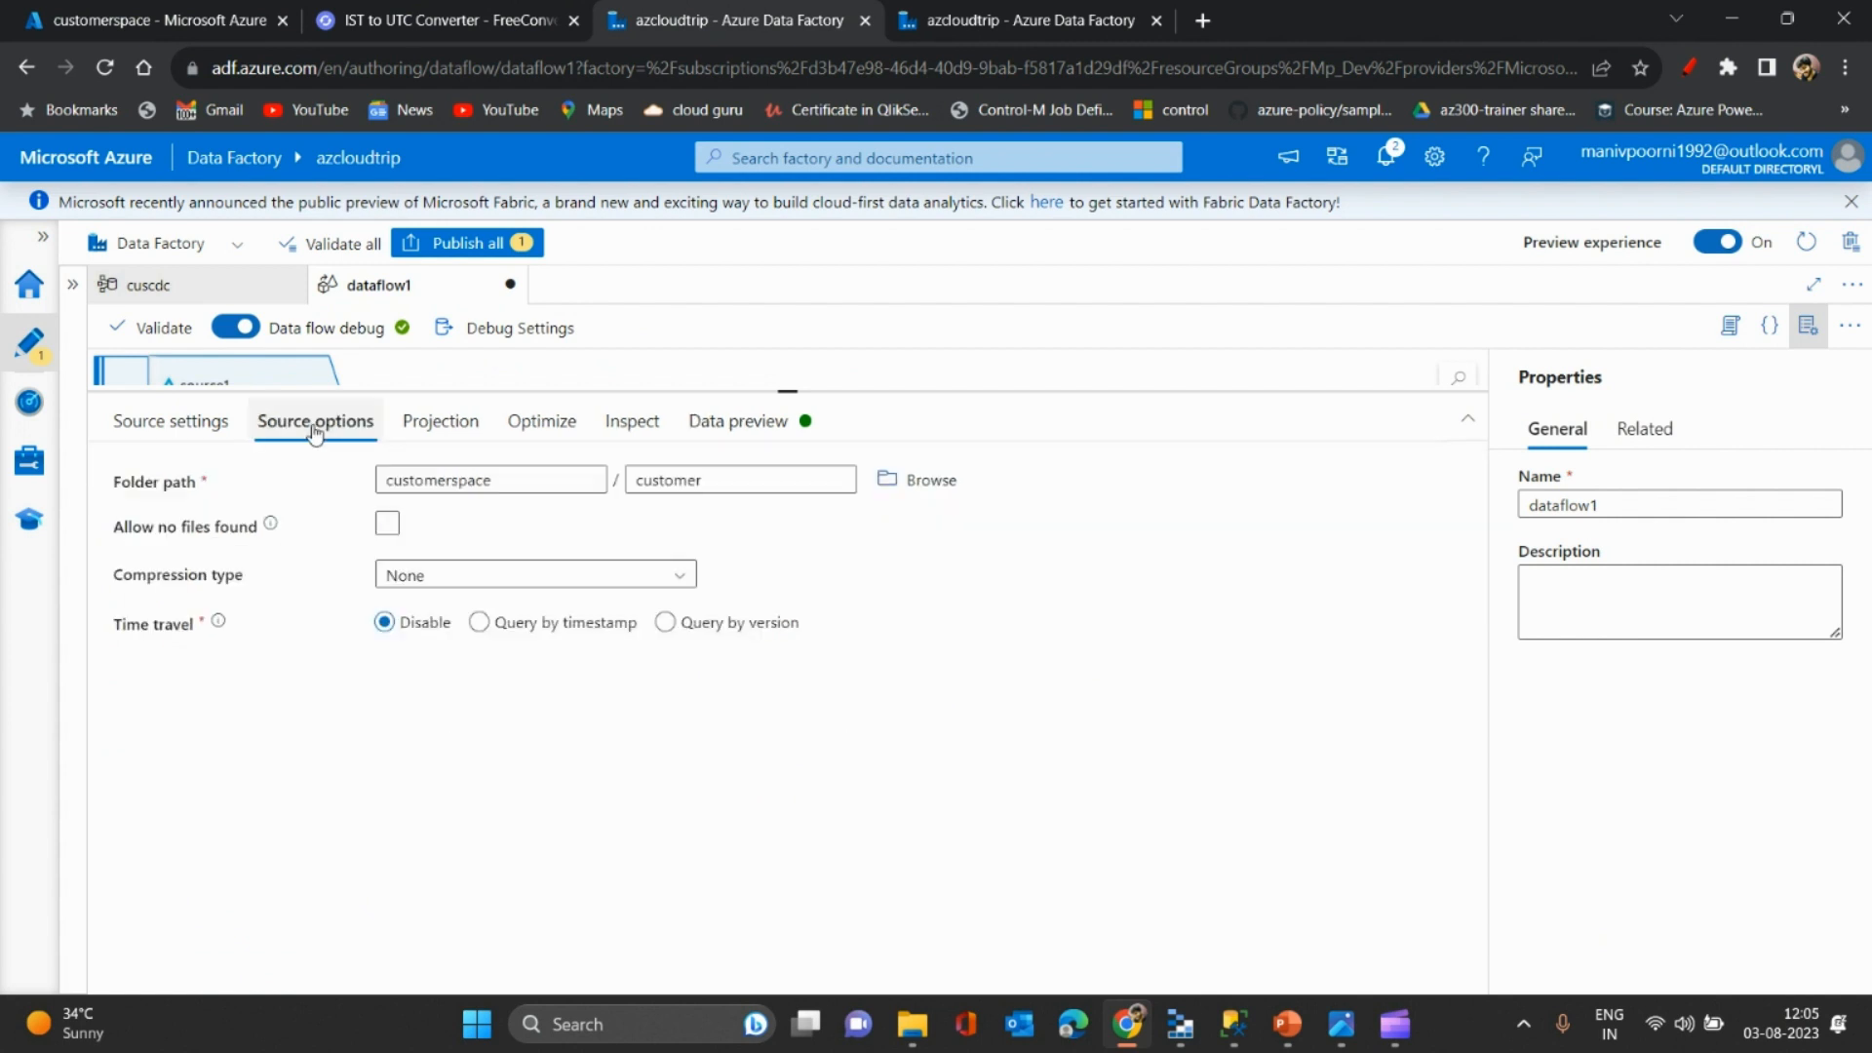
left_click(666, 622)
left_click(519, 670)
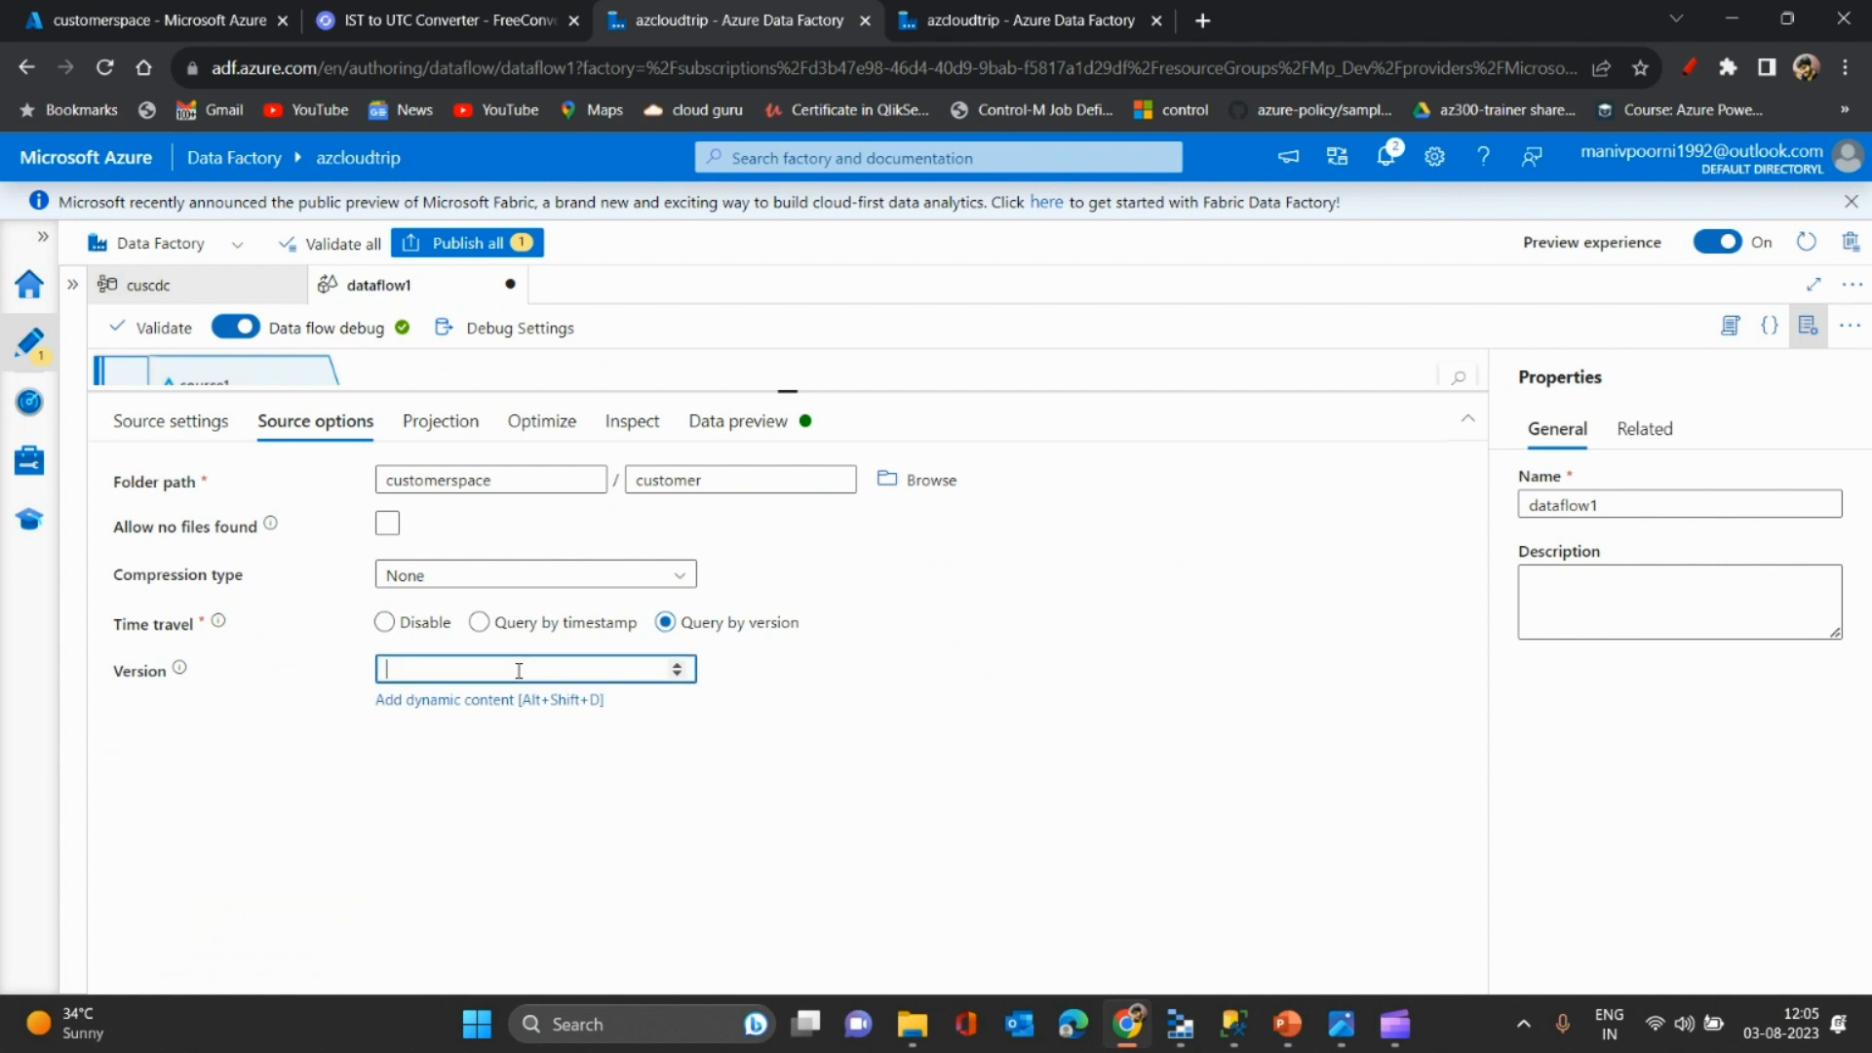
- Refetch the data preview from sources, now showing only the ram row, and resize the panel
left_click(769, 421)
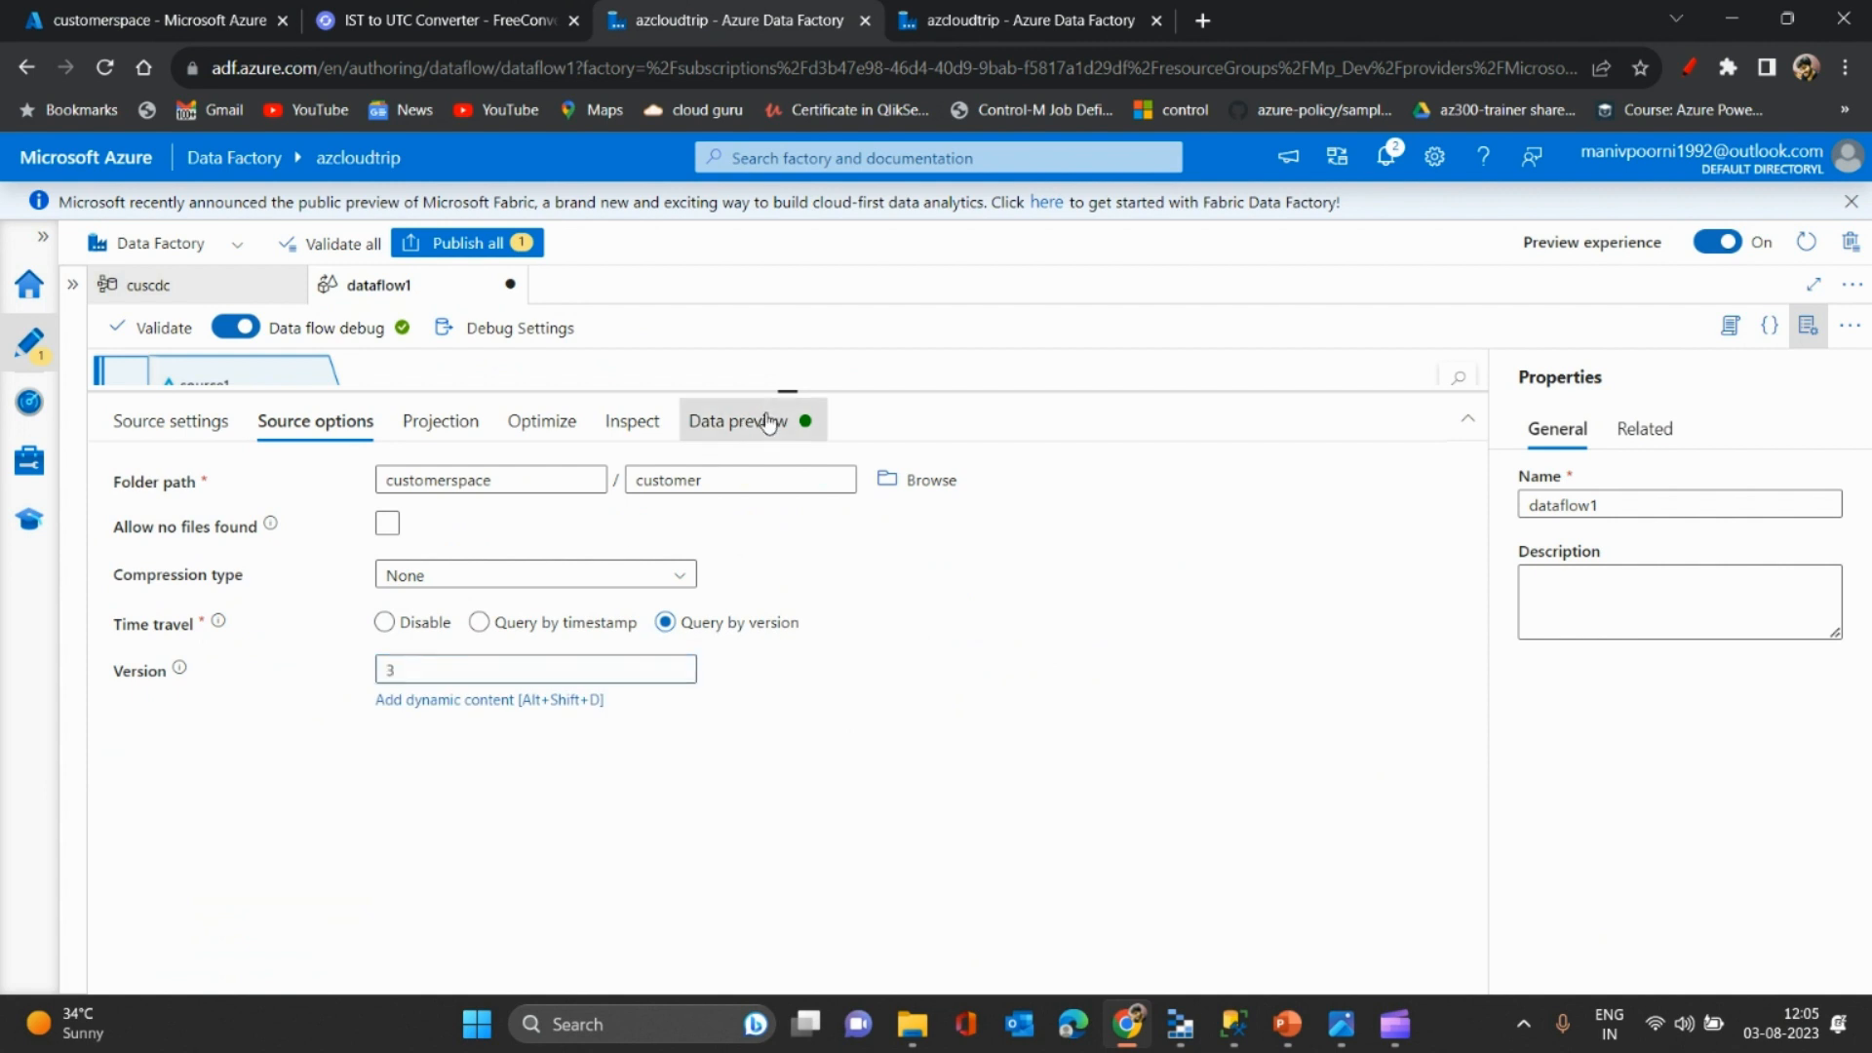
left_click(253, 516)
left_click(191, 593)
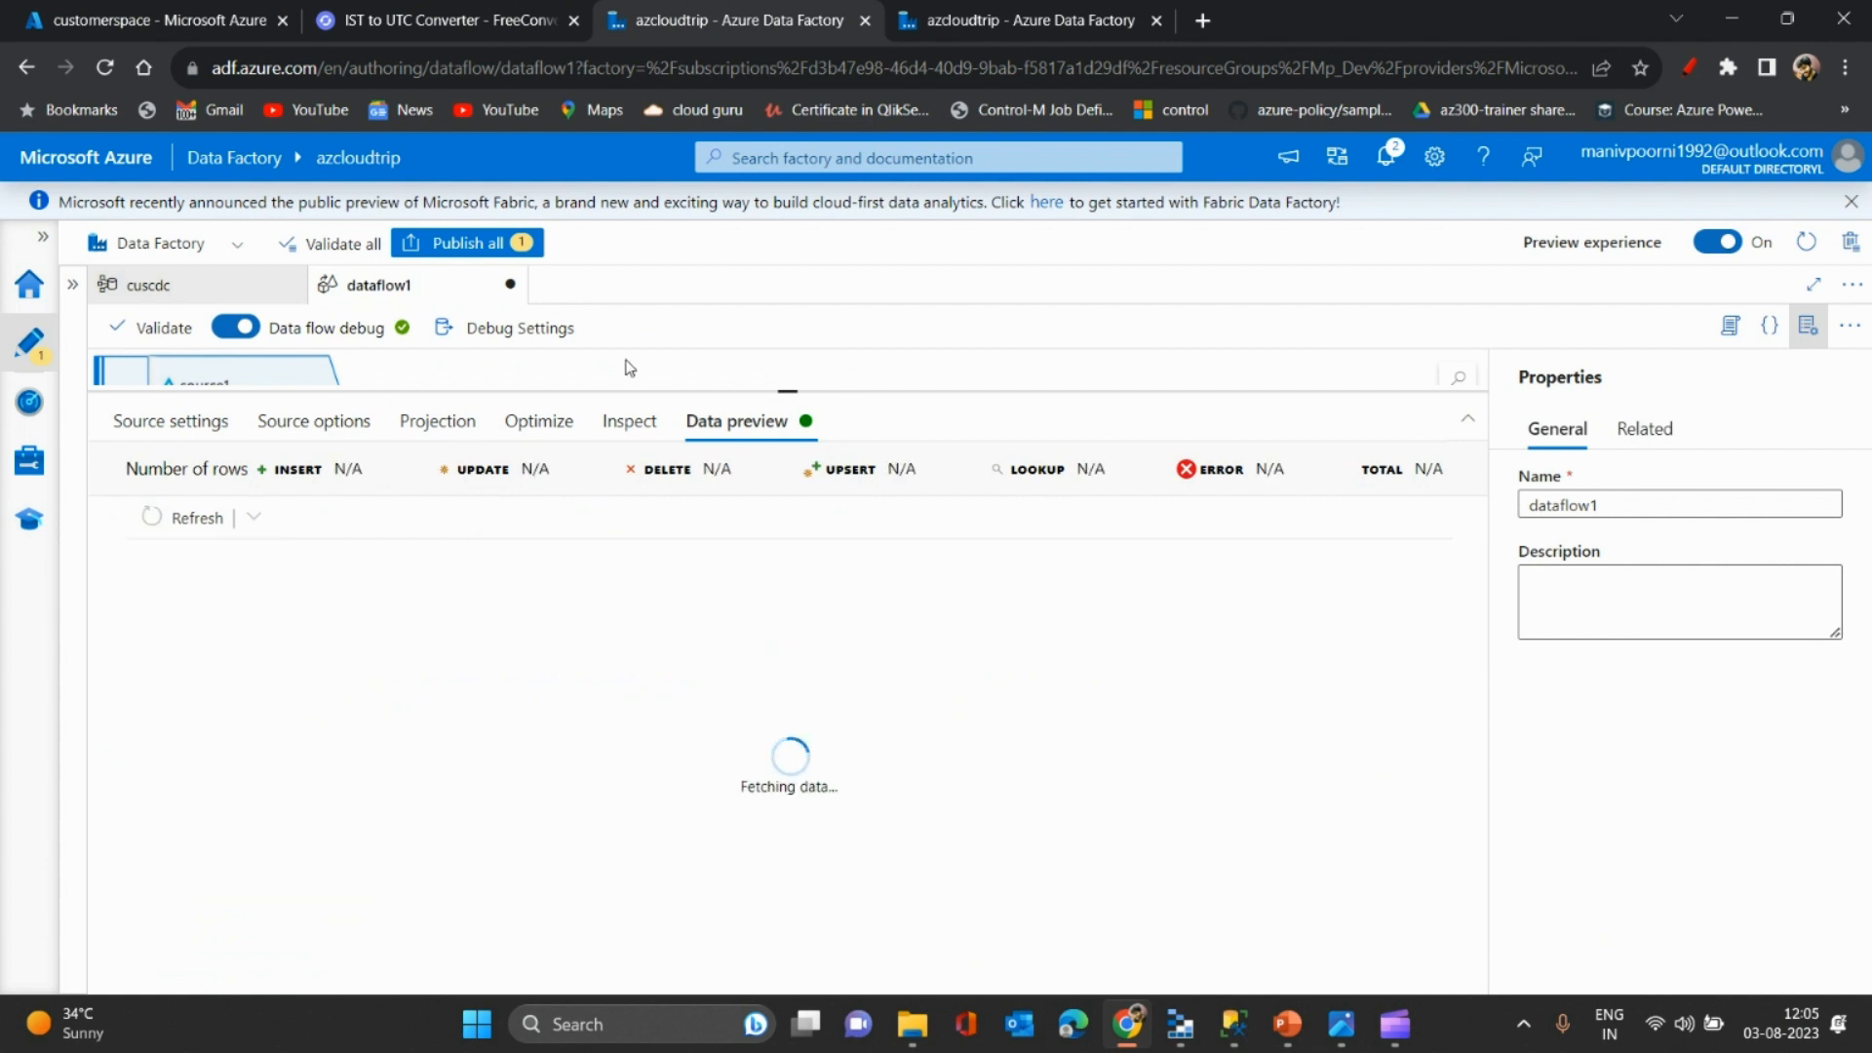
left_click_drag(644, 386, 678, 357)
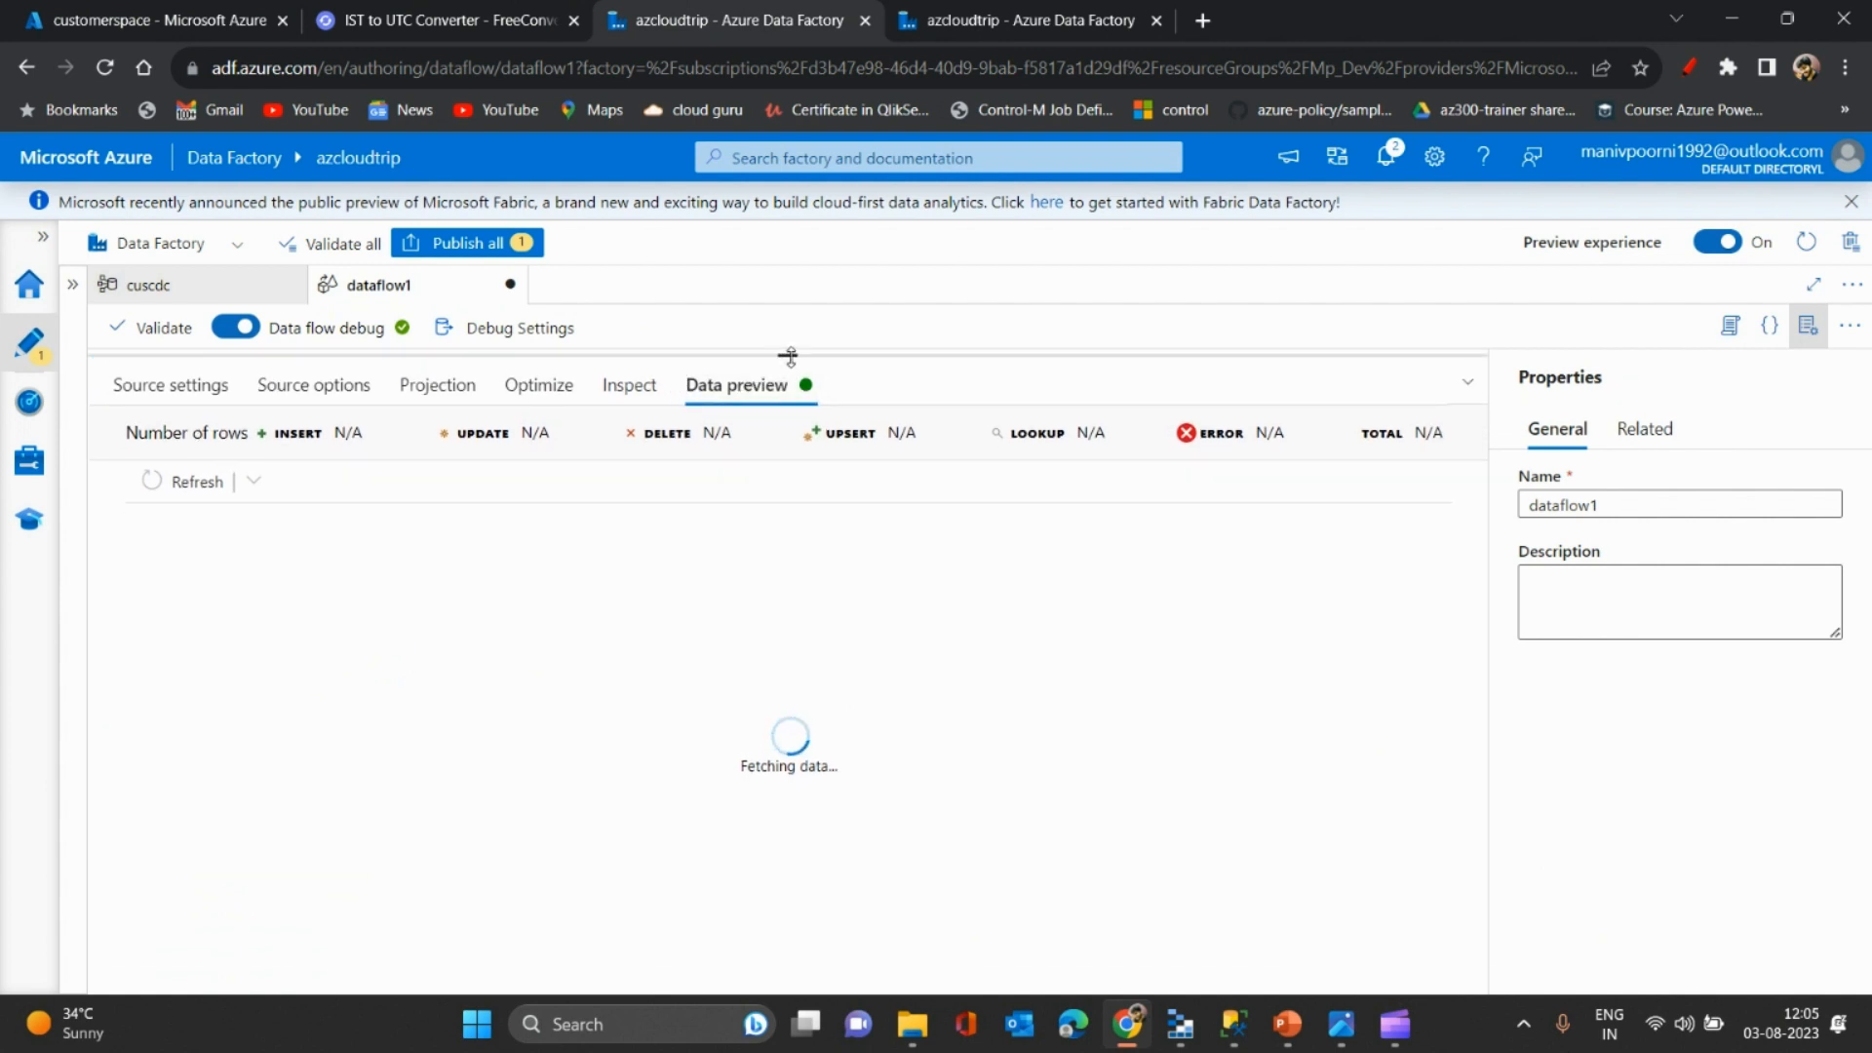
left_click_drag(789, 382, 792, 440)
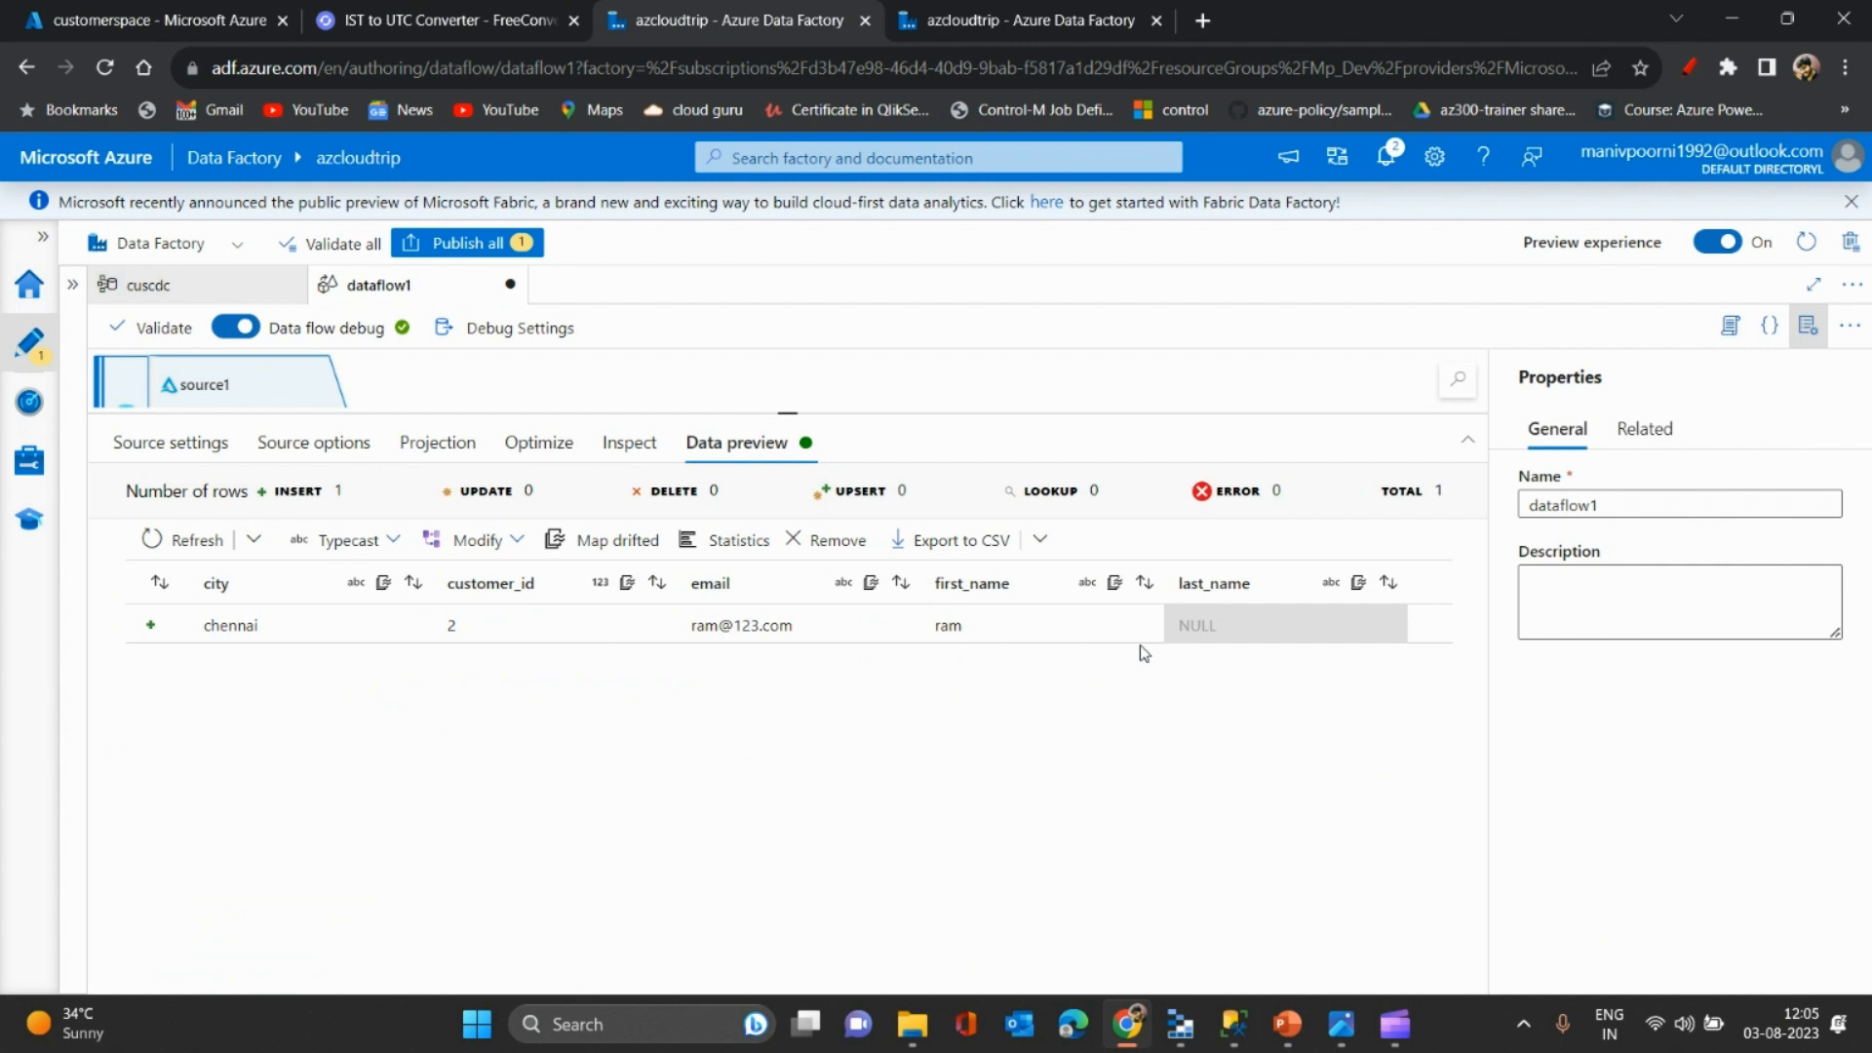
key("alt+Tab")
key("alt+Tab")
- Compare the SSMS result showing only customer 2 with the Data Factory preview
left_click(1234, 1026)
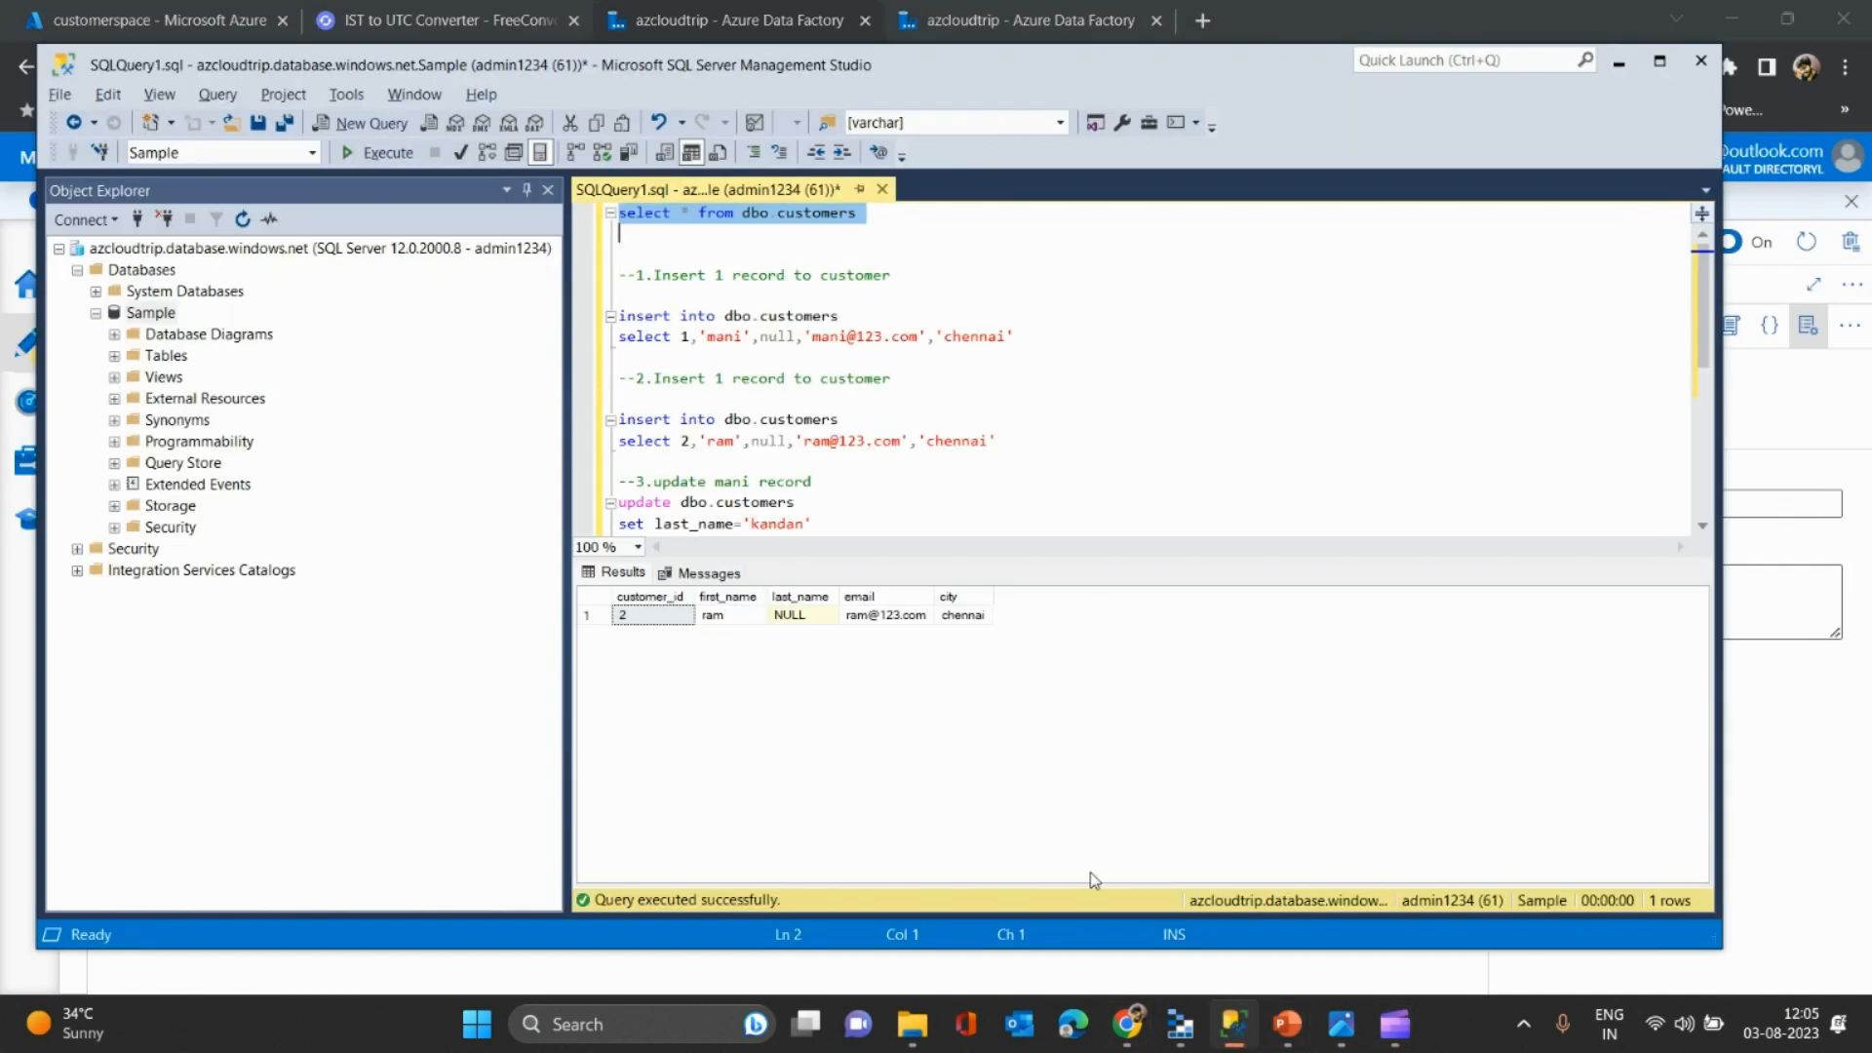
left_click(586, 615)
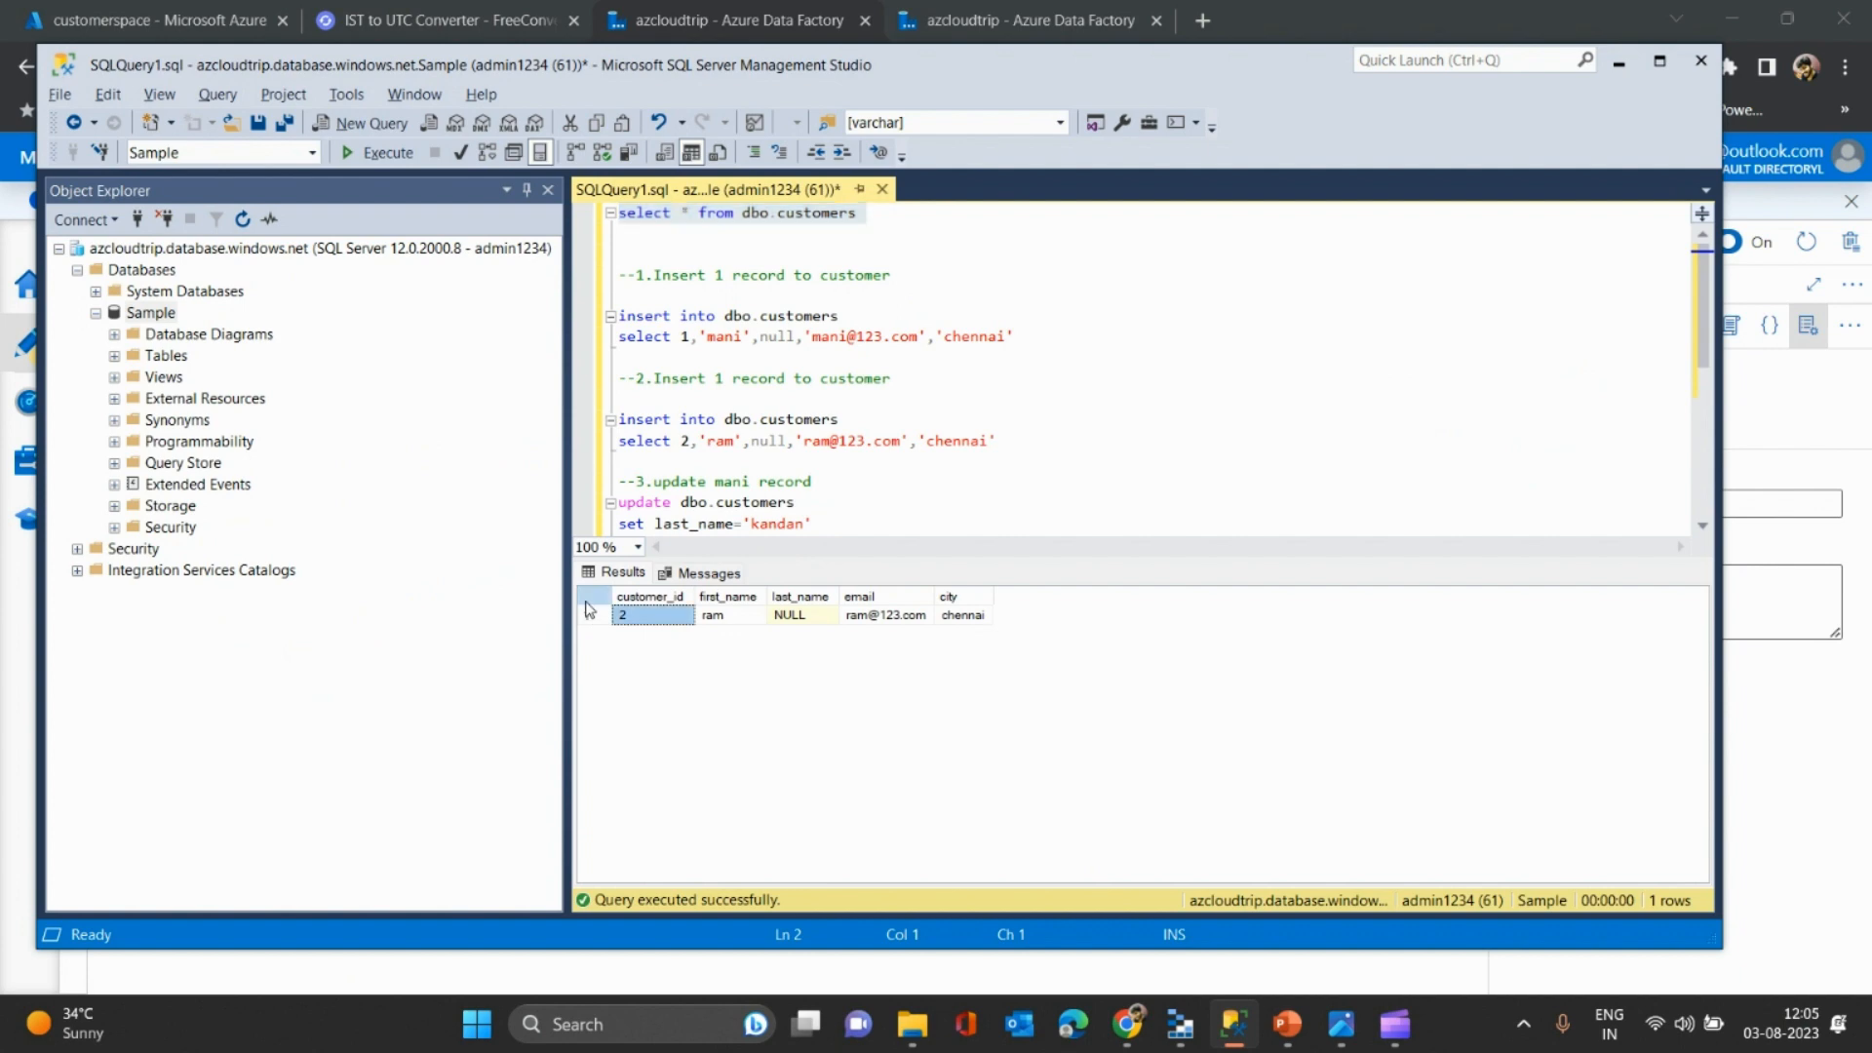
key("alt+Tab")
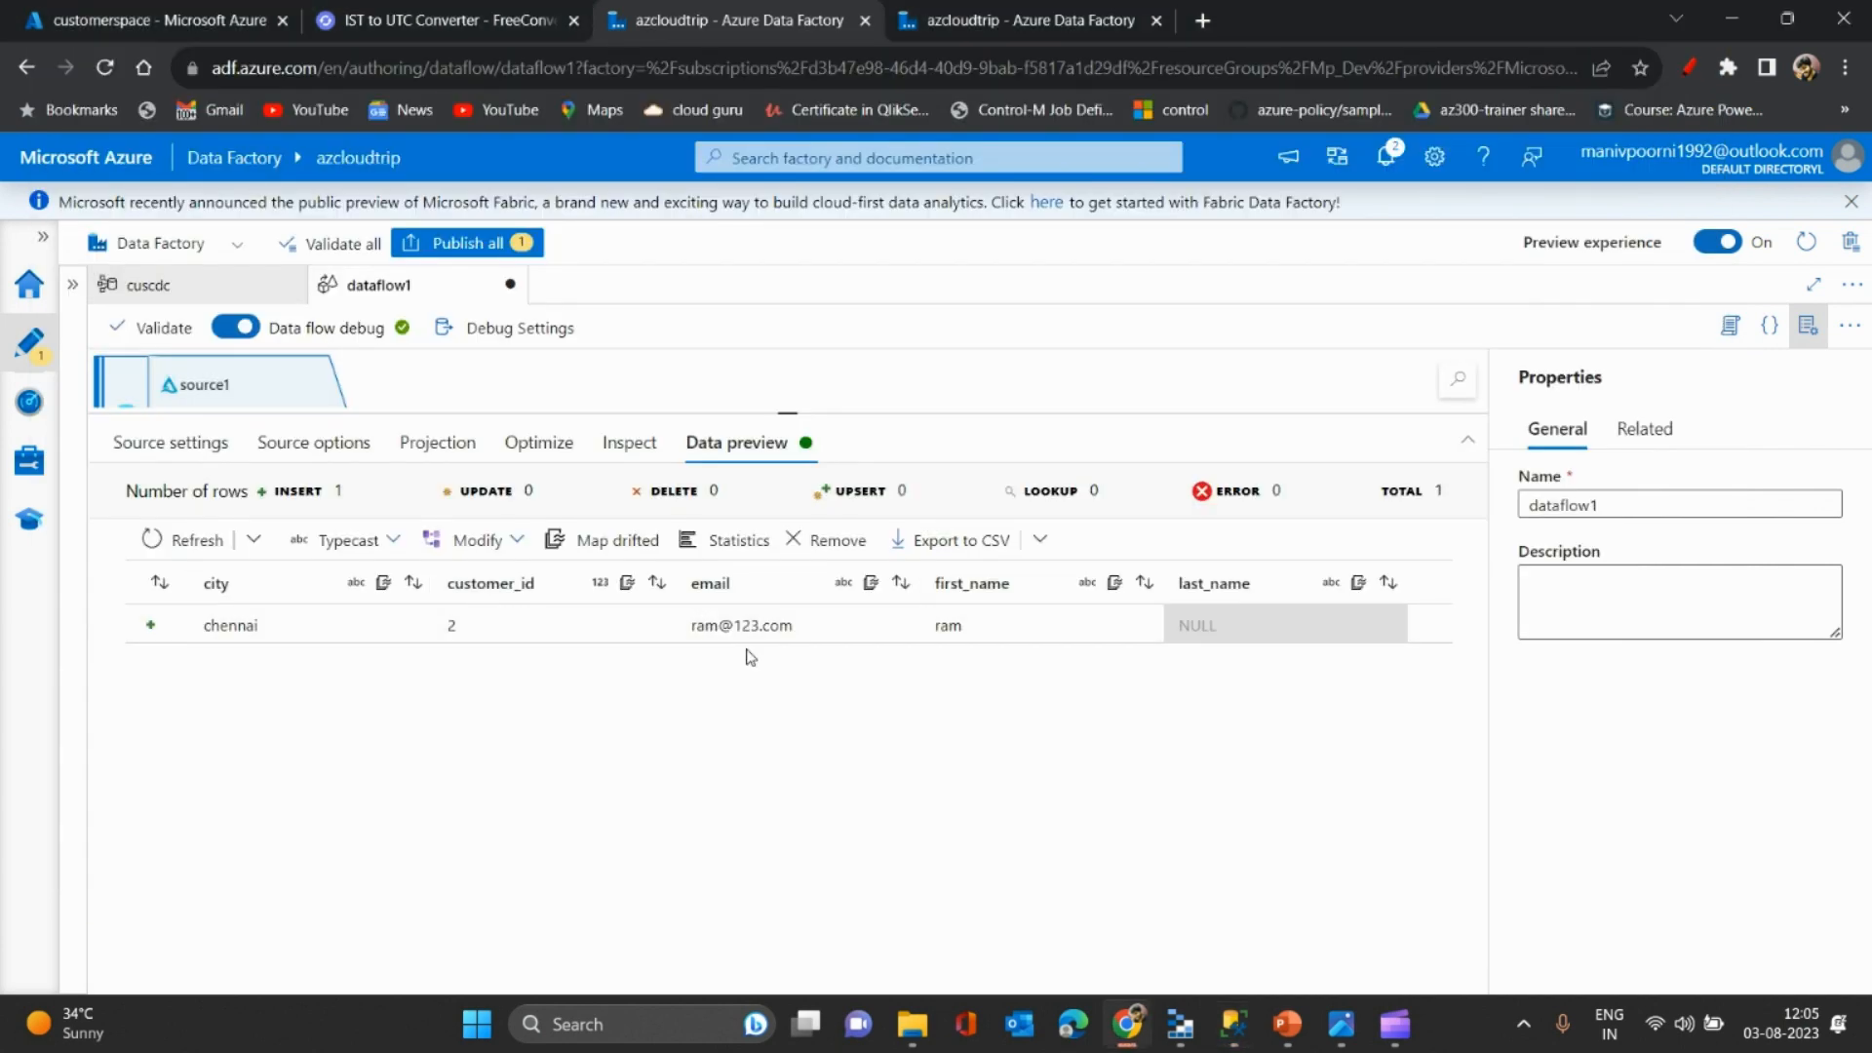
left_click(327, 440)
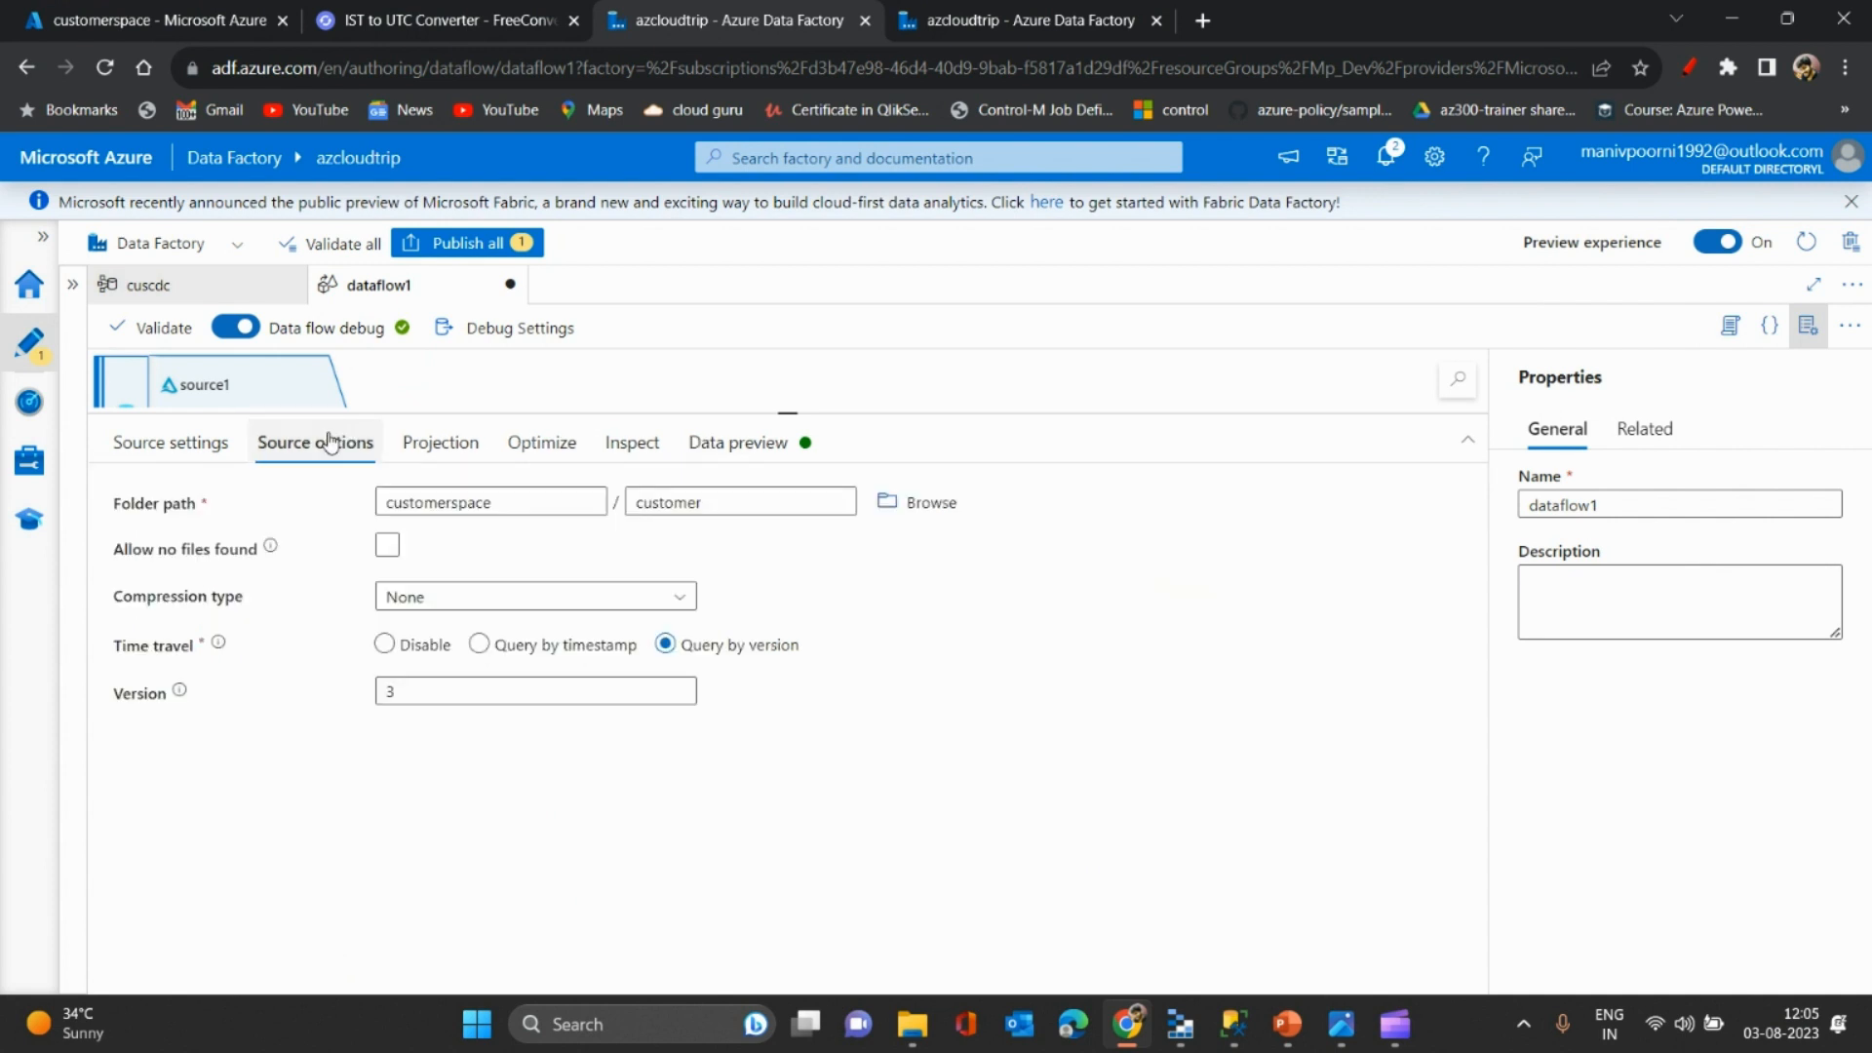
left_click(764, 443)
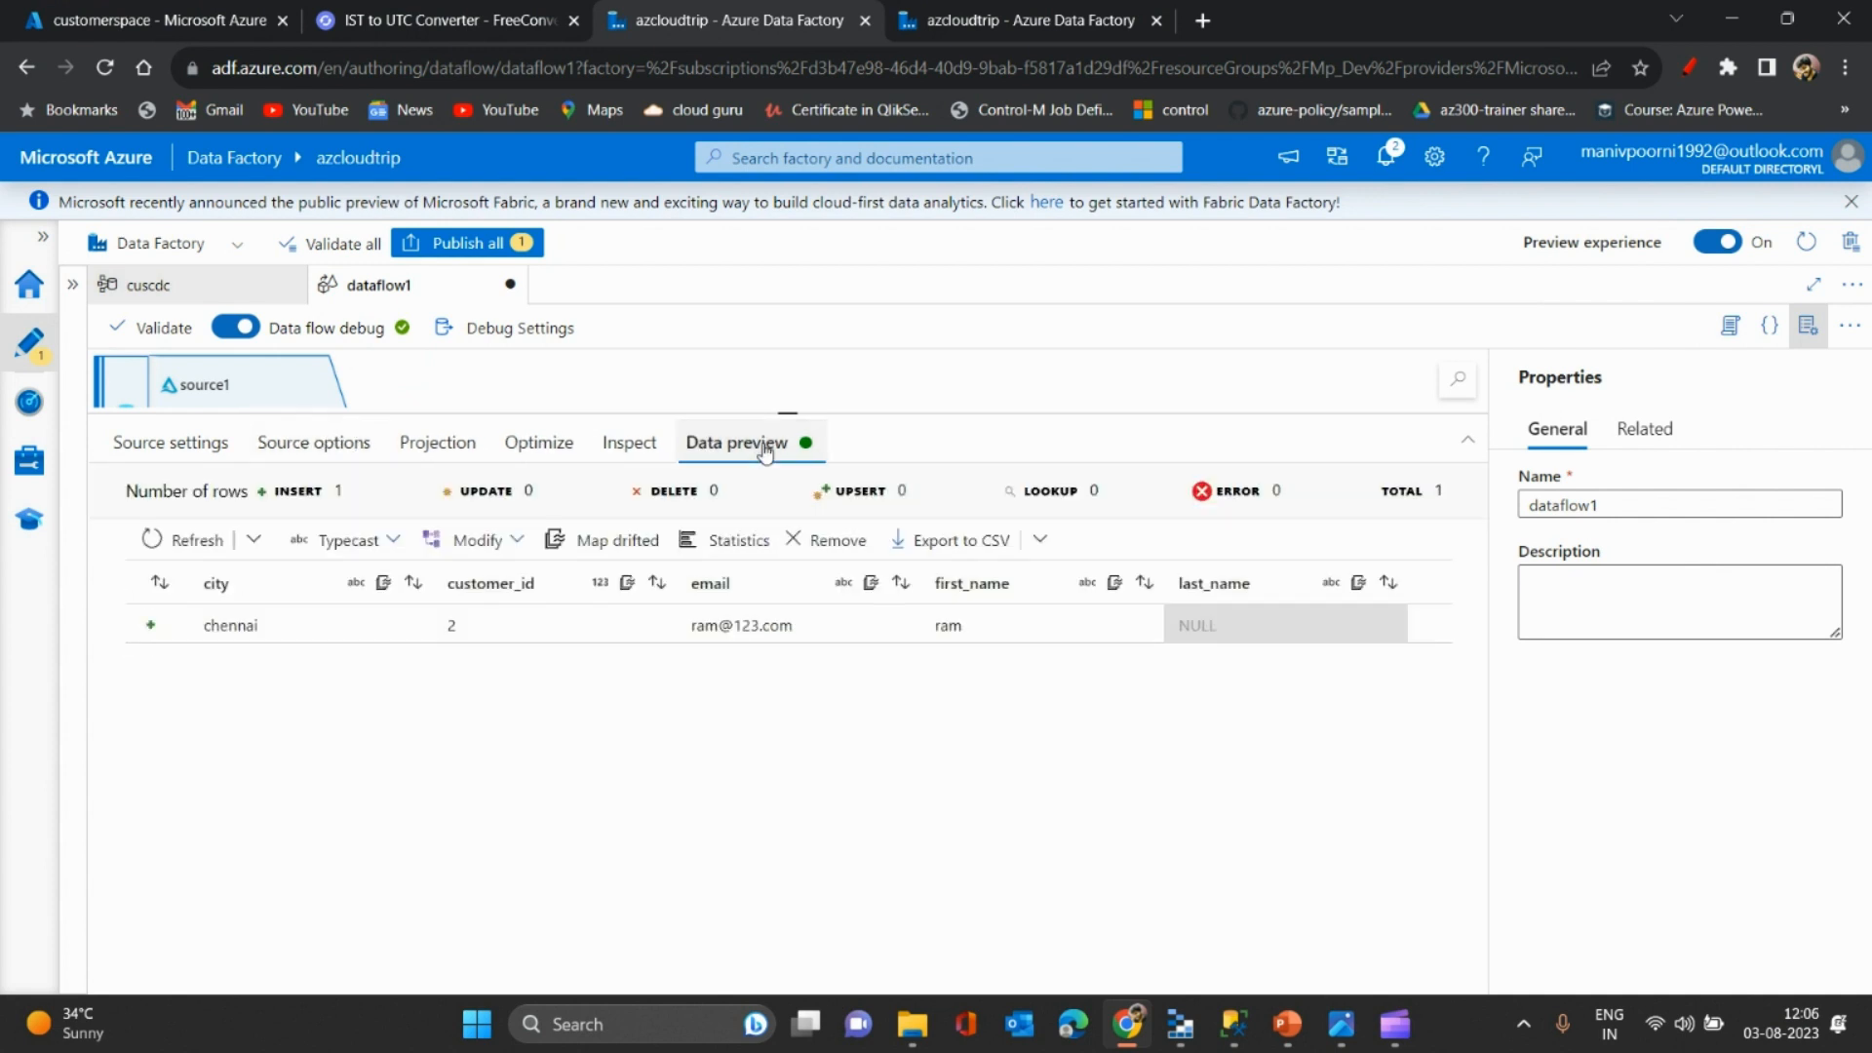
- Switch the source's time travel from version 3 to Query by timestamp
left_click(310, 441)
double_click(442, 688)
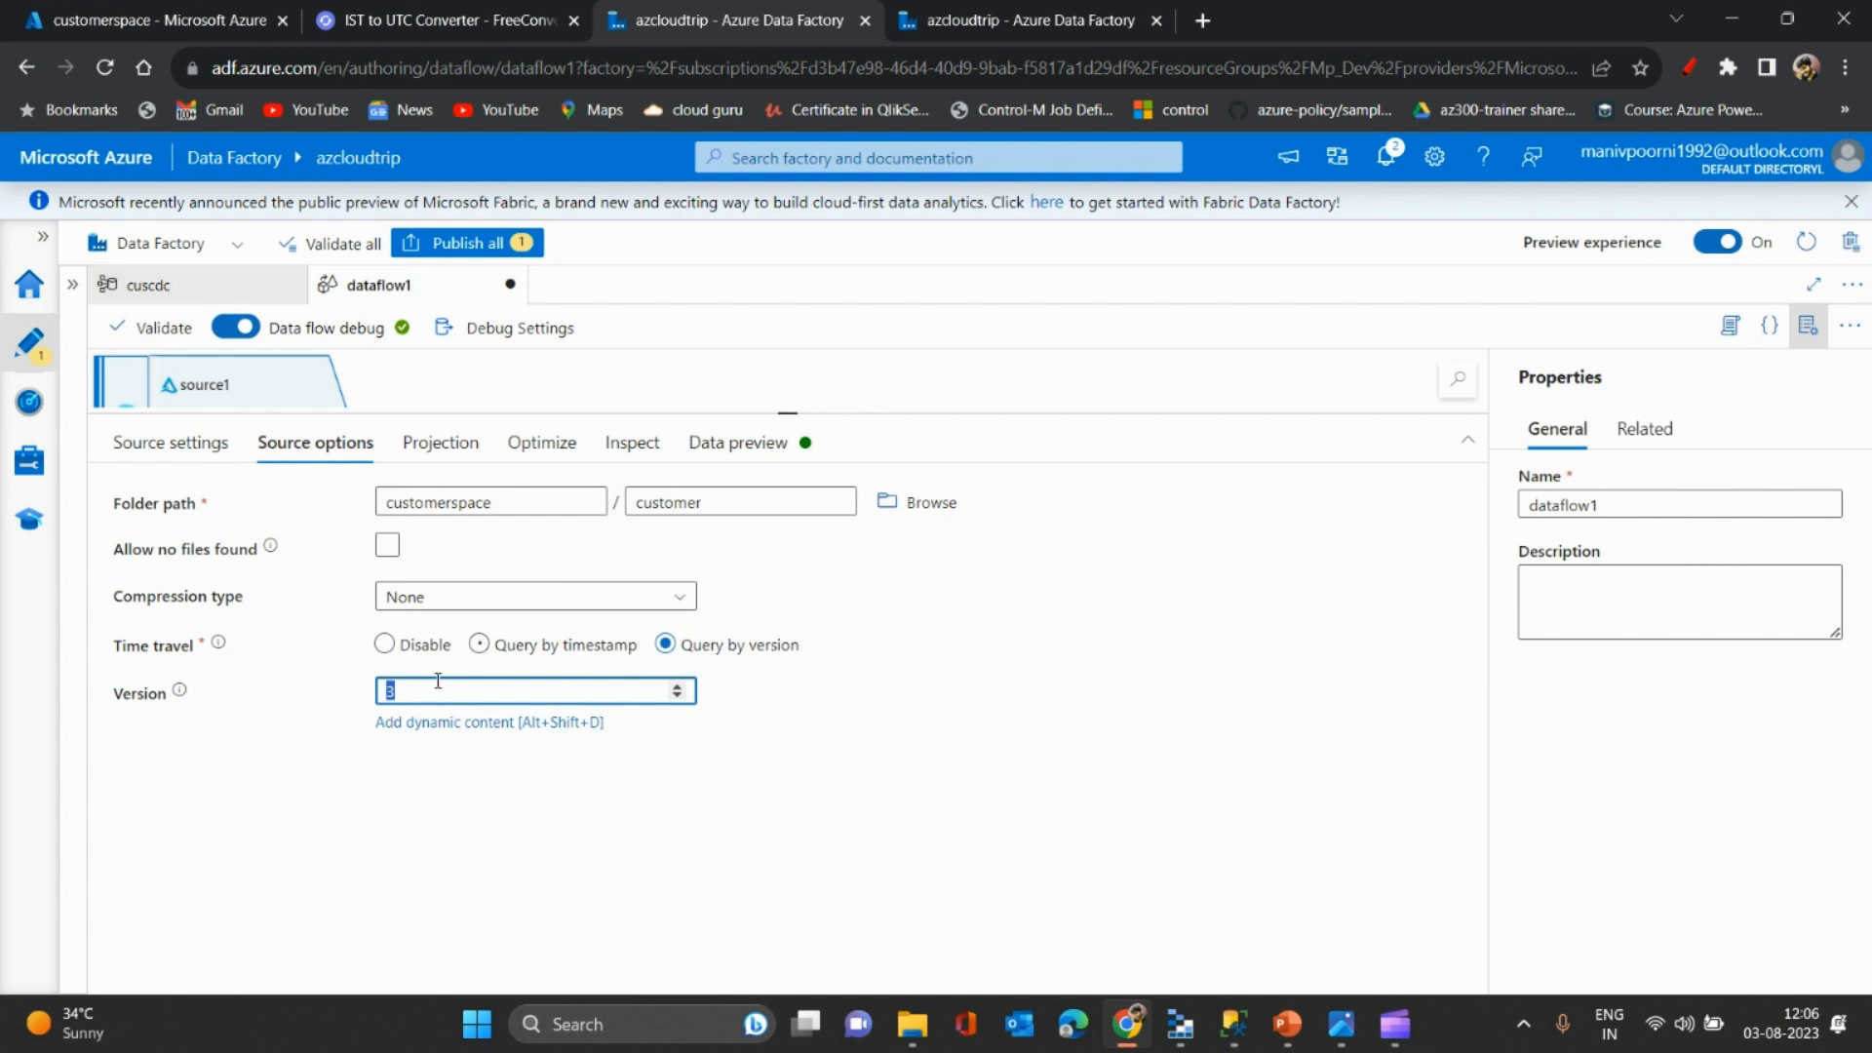
left_click(479, 643)
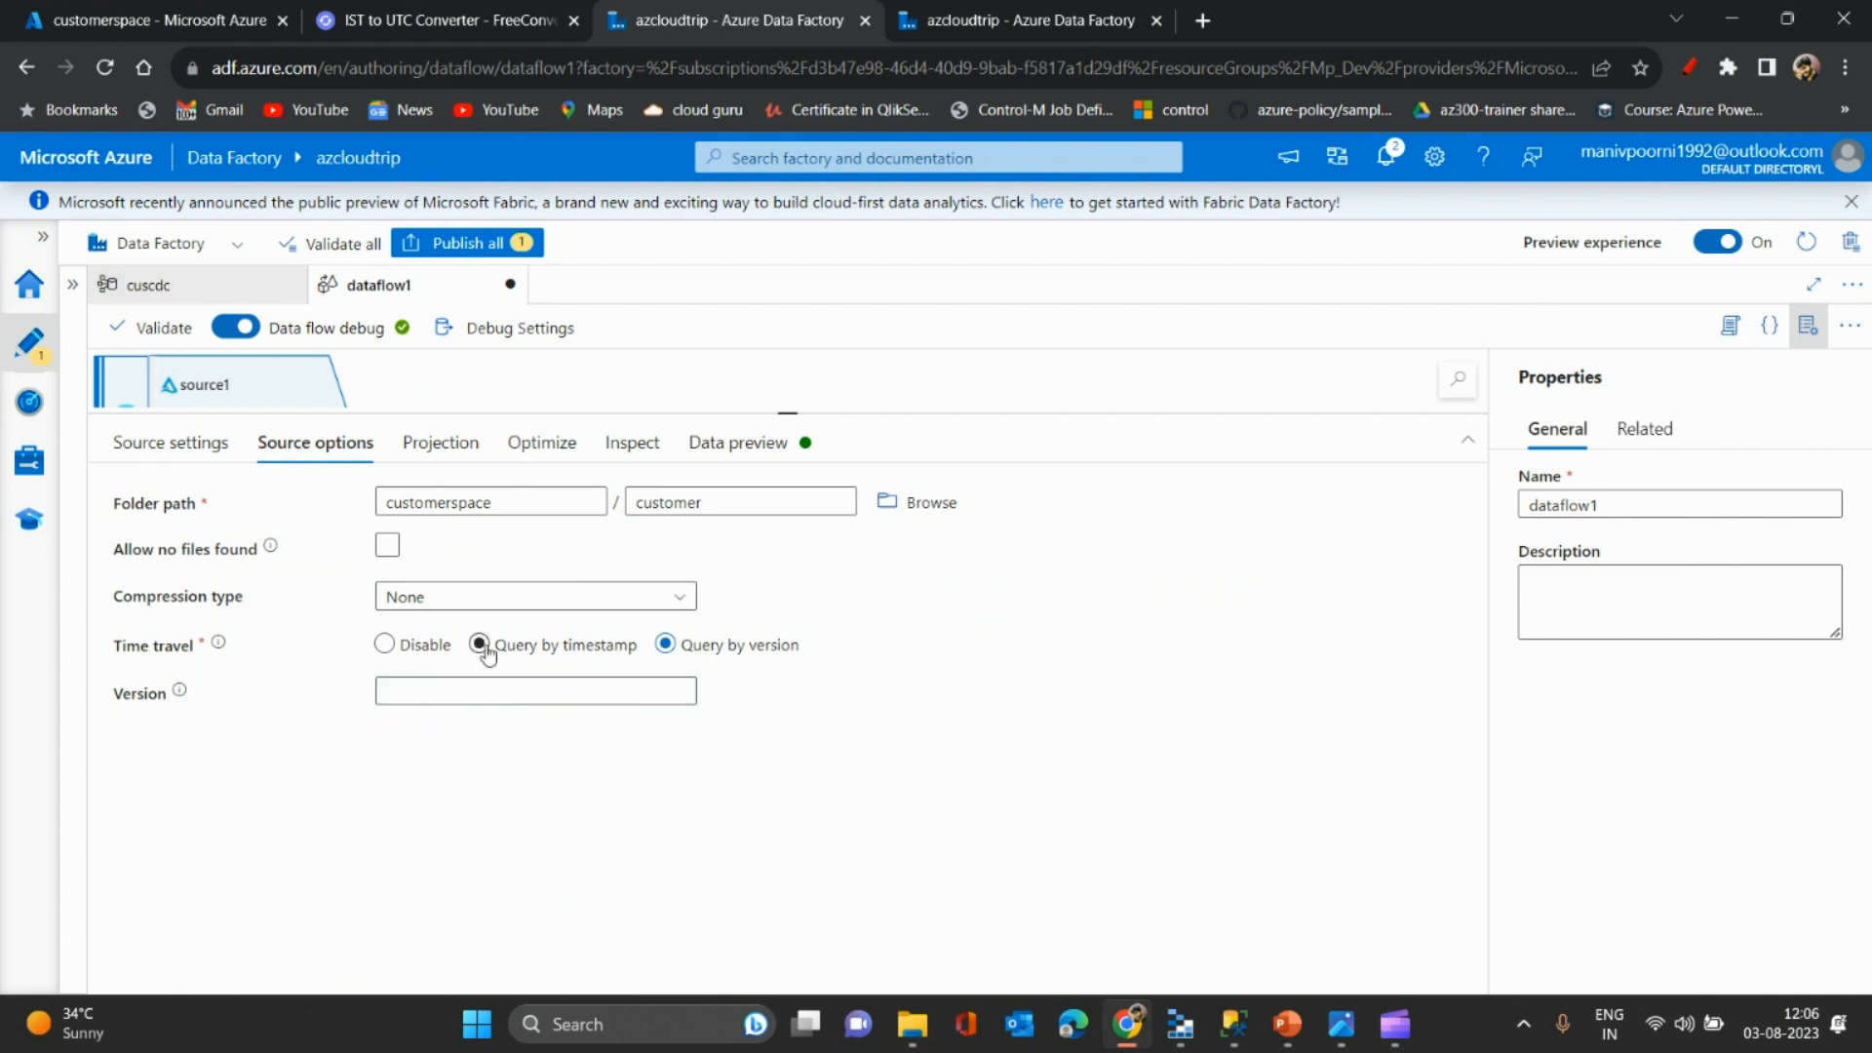
left_click(1233, 1024)
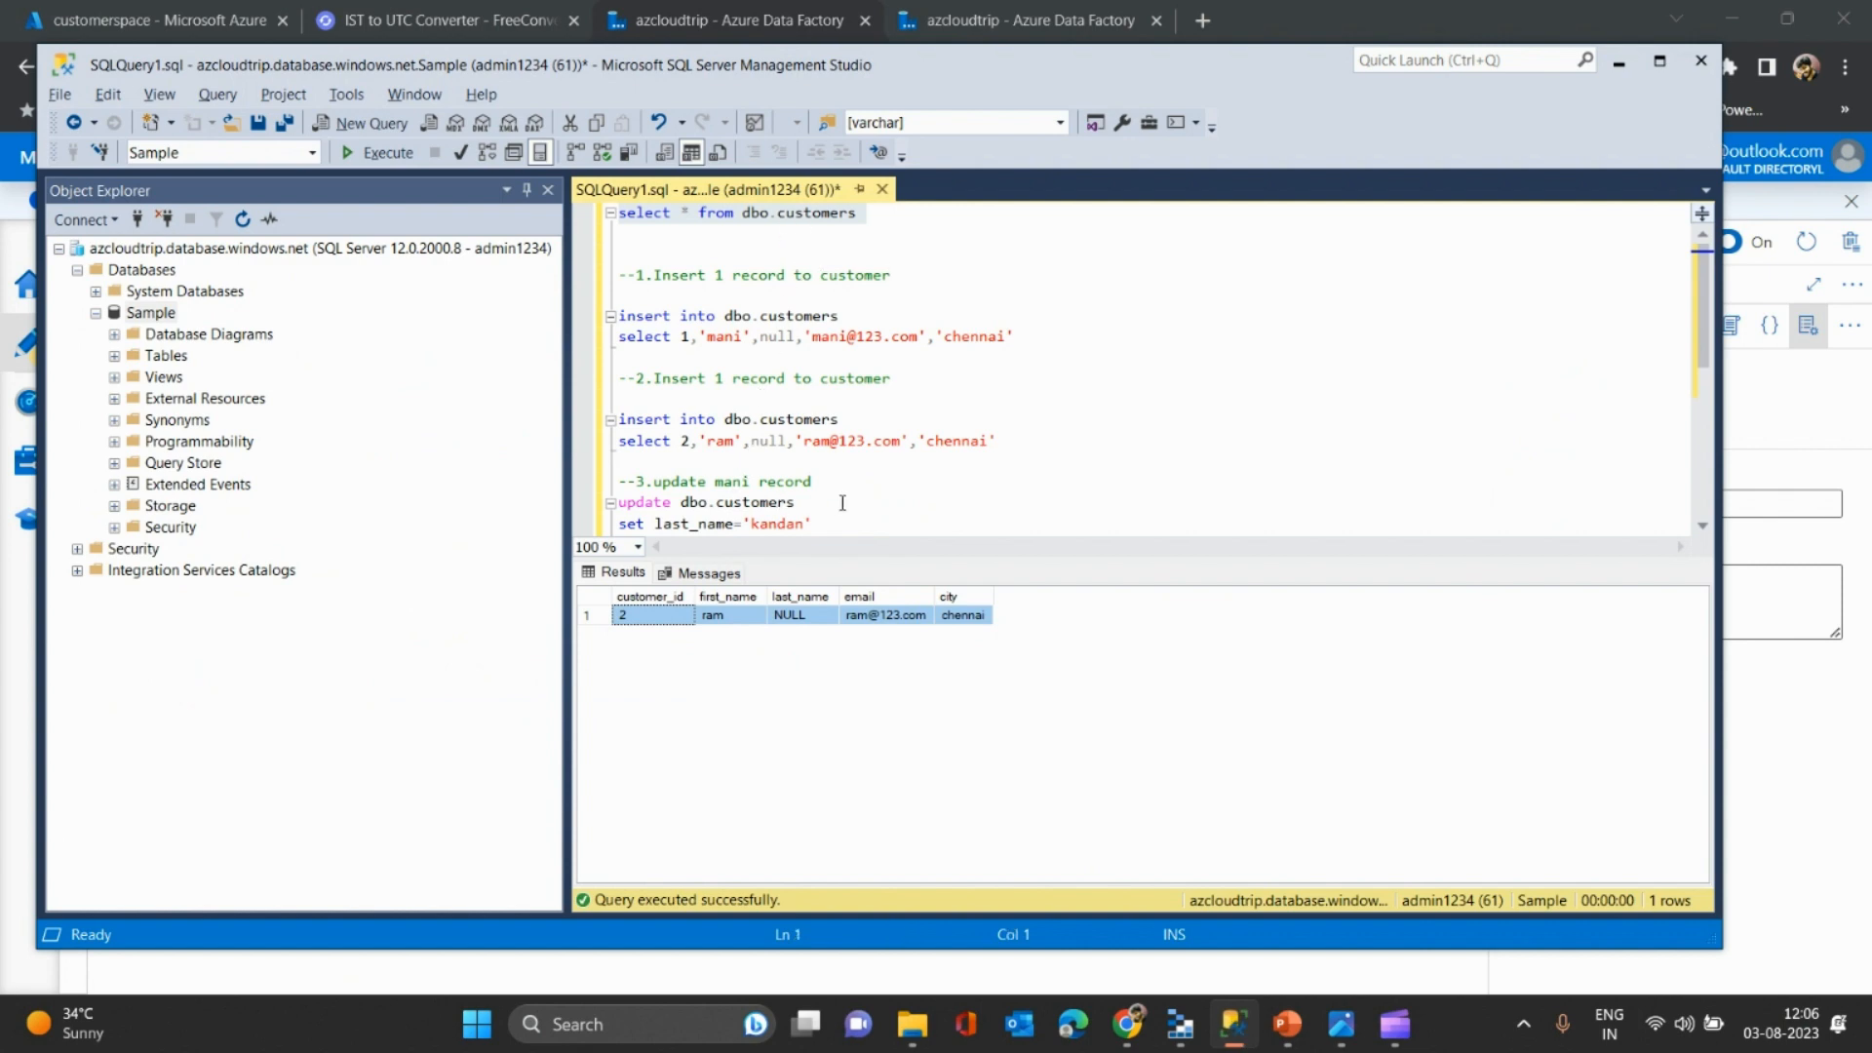
- Return from SSMS to the Data Factory source options with the empty Timestamp field
key("alt+Tab")
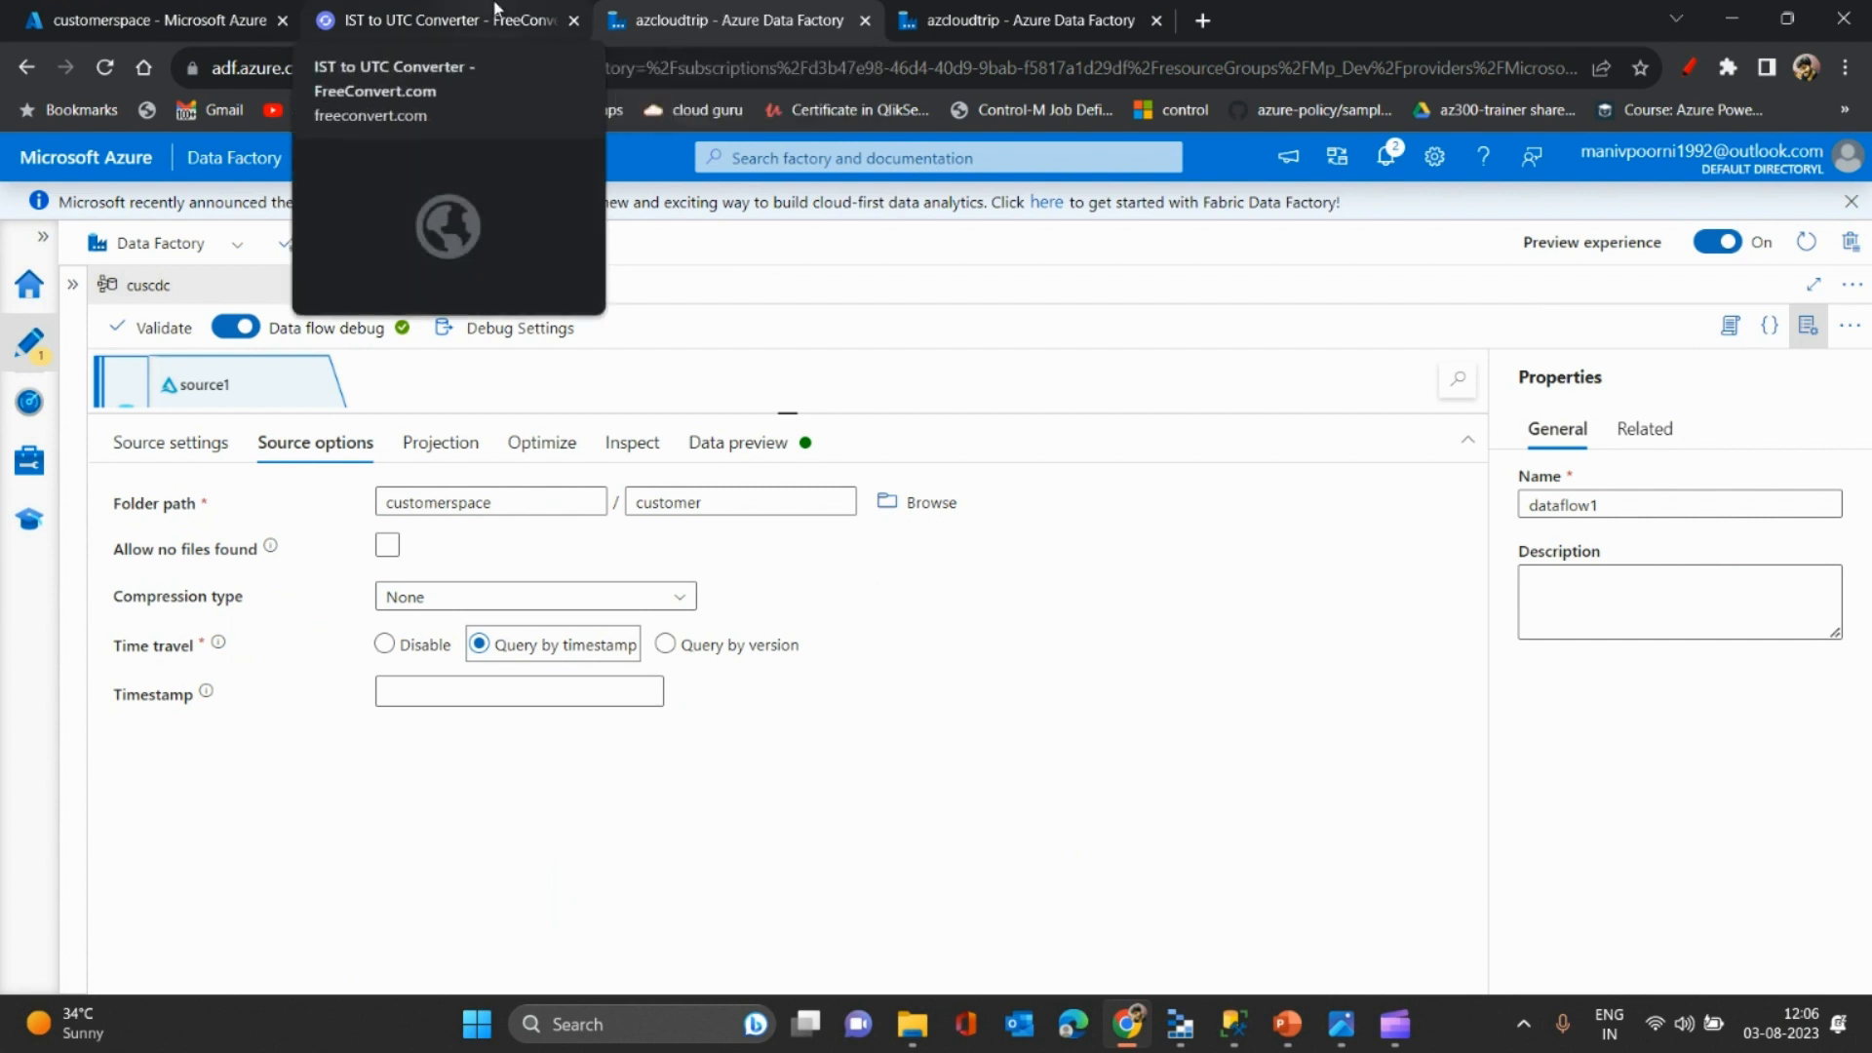
- Refresh the customer folder listing and highlight the second insert statement in SSMS
left_click(147, 20)
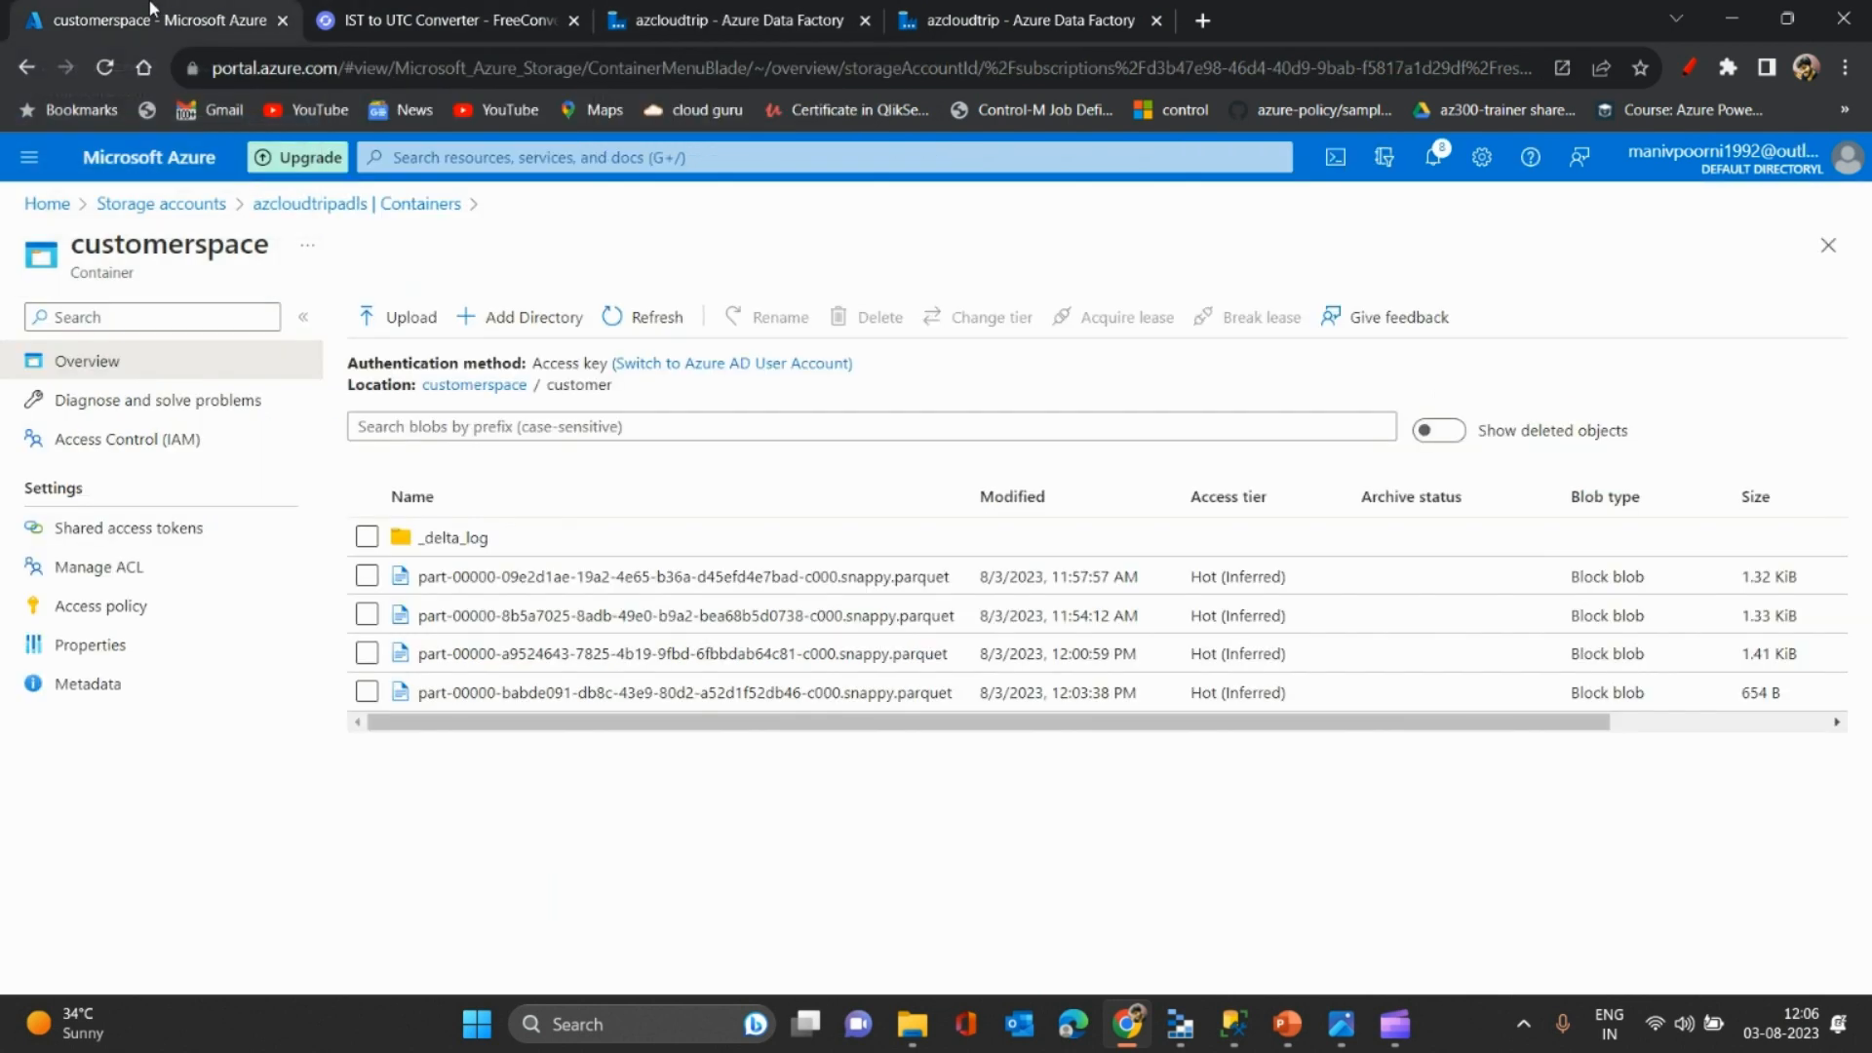
left_click(646, 317)
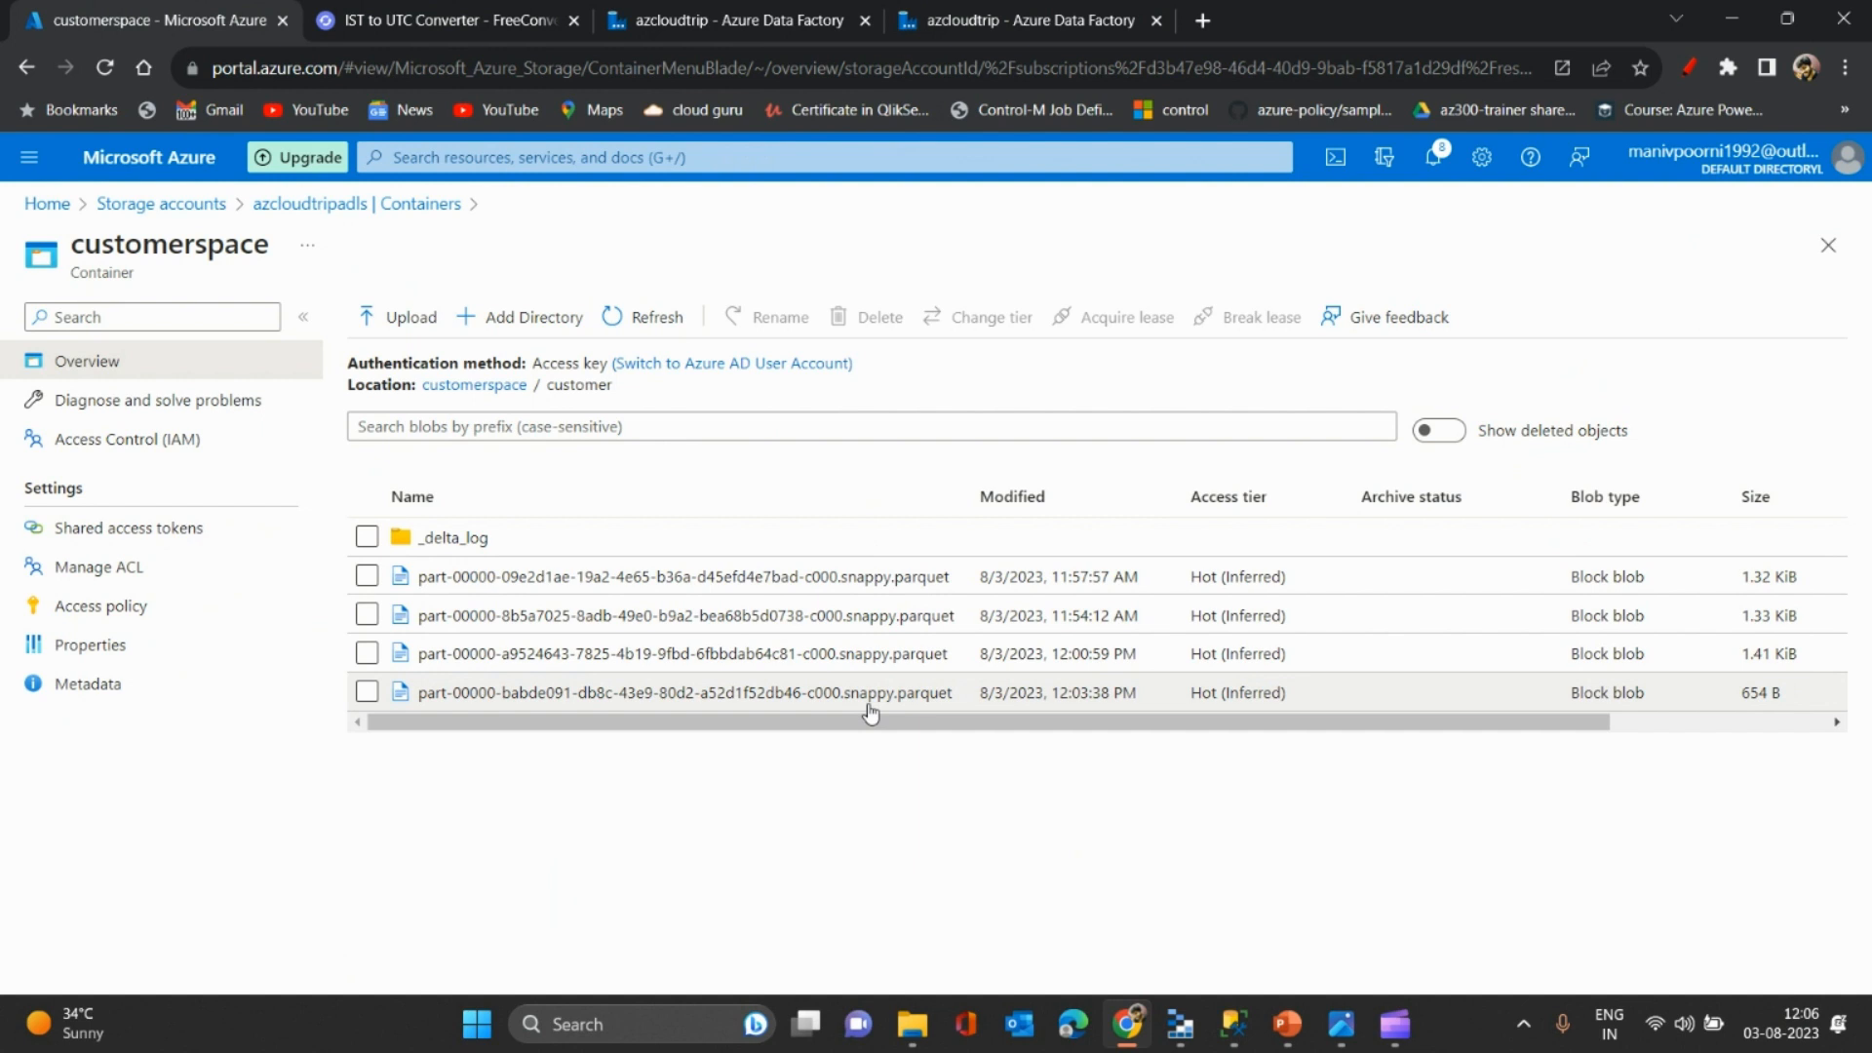
key("alt+Tab")
left_click(768, 418)
left_click(776, 500)
key("Down")
key("Down")
key("Down")
key("Down")
left_click(810, 510)
key("Up")
key("Up")
key("Up")
key("Up")
key("Up")
key("Up")
key("Up")
key("Up")
key("Up")
key("Up")
key("Up")
key("Up")
key("Up")
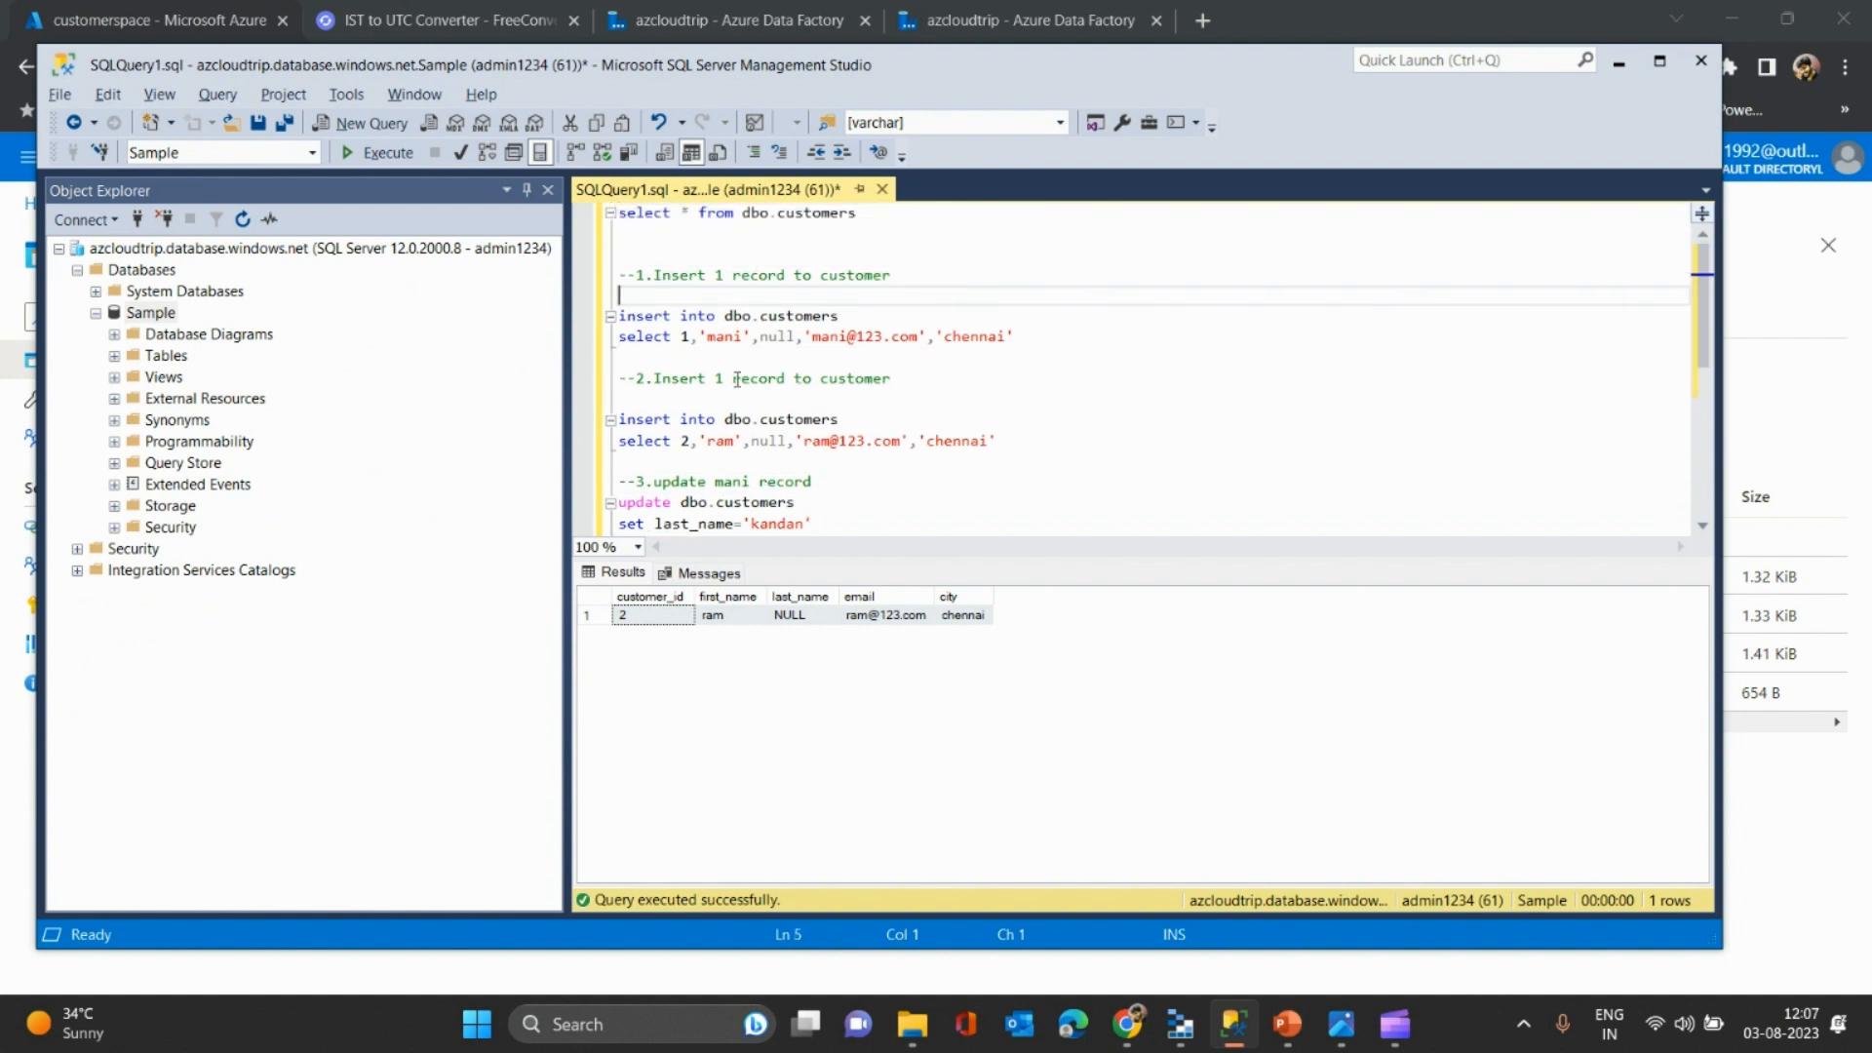
left_click_drag(1033, 441, 582, 389)
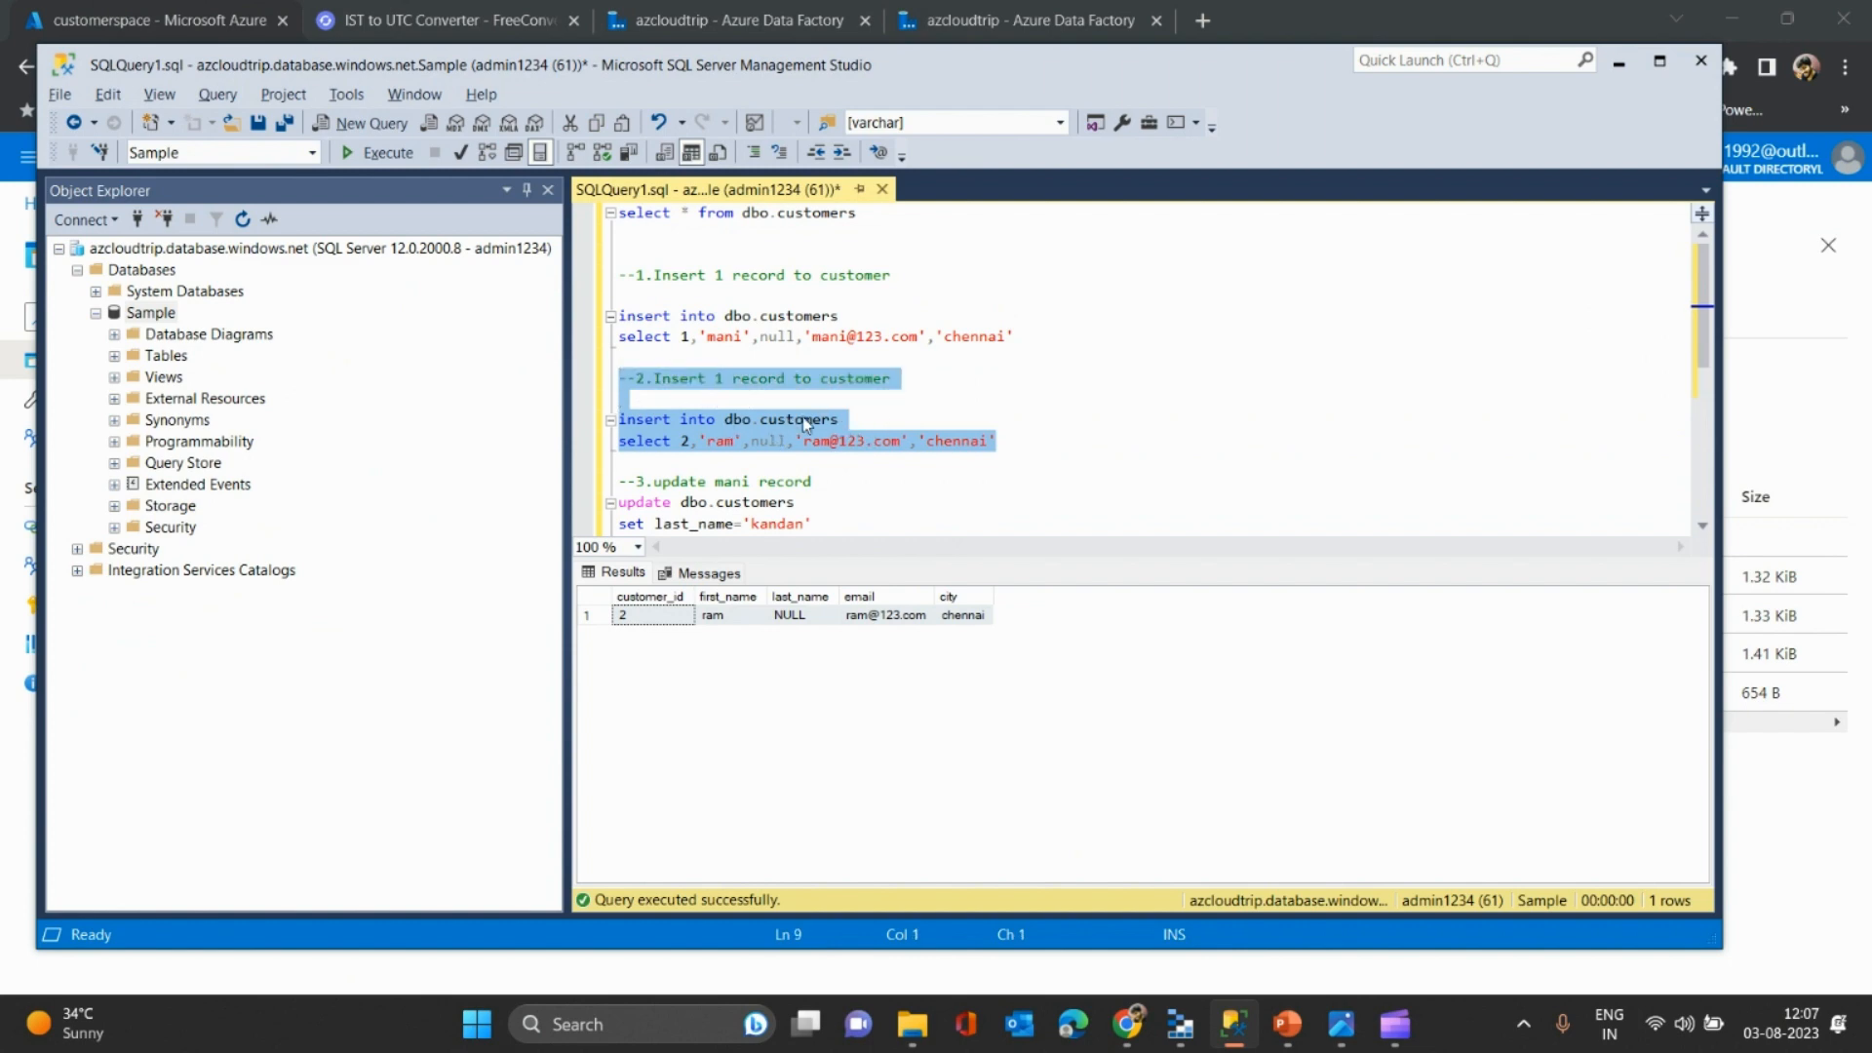
- Mark the first parquet file's 11:57:57 AM modified time in the container listing
key("alt+Tab")
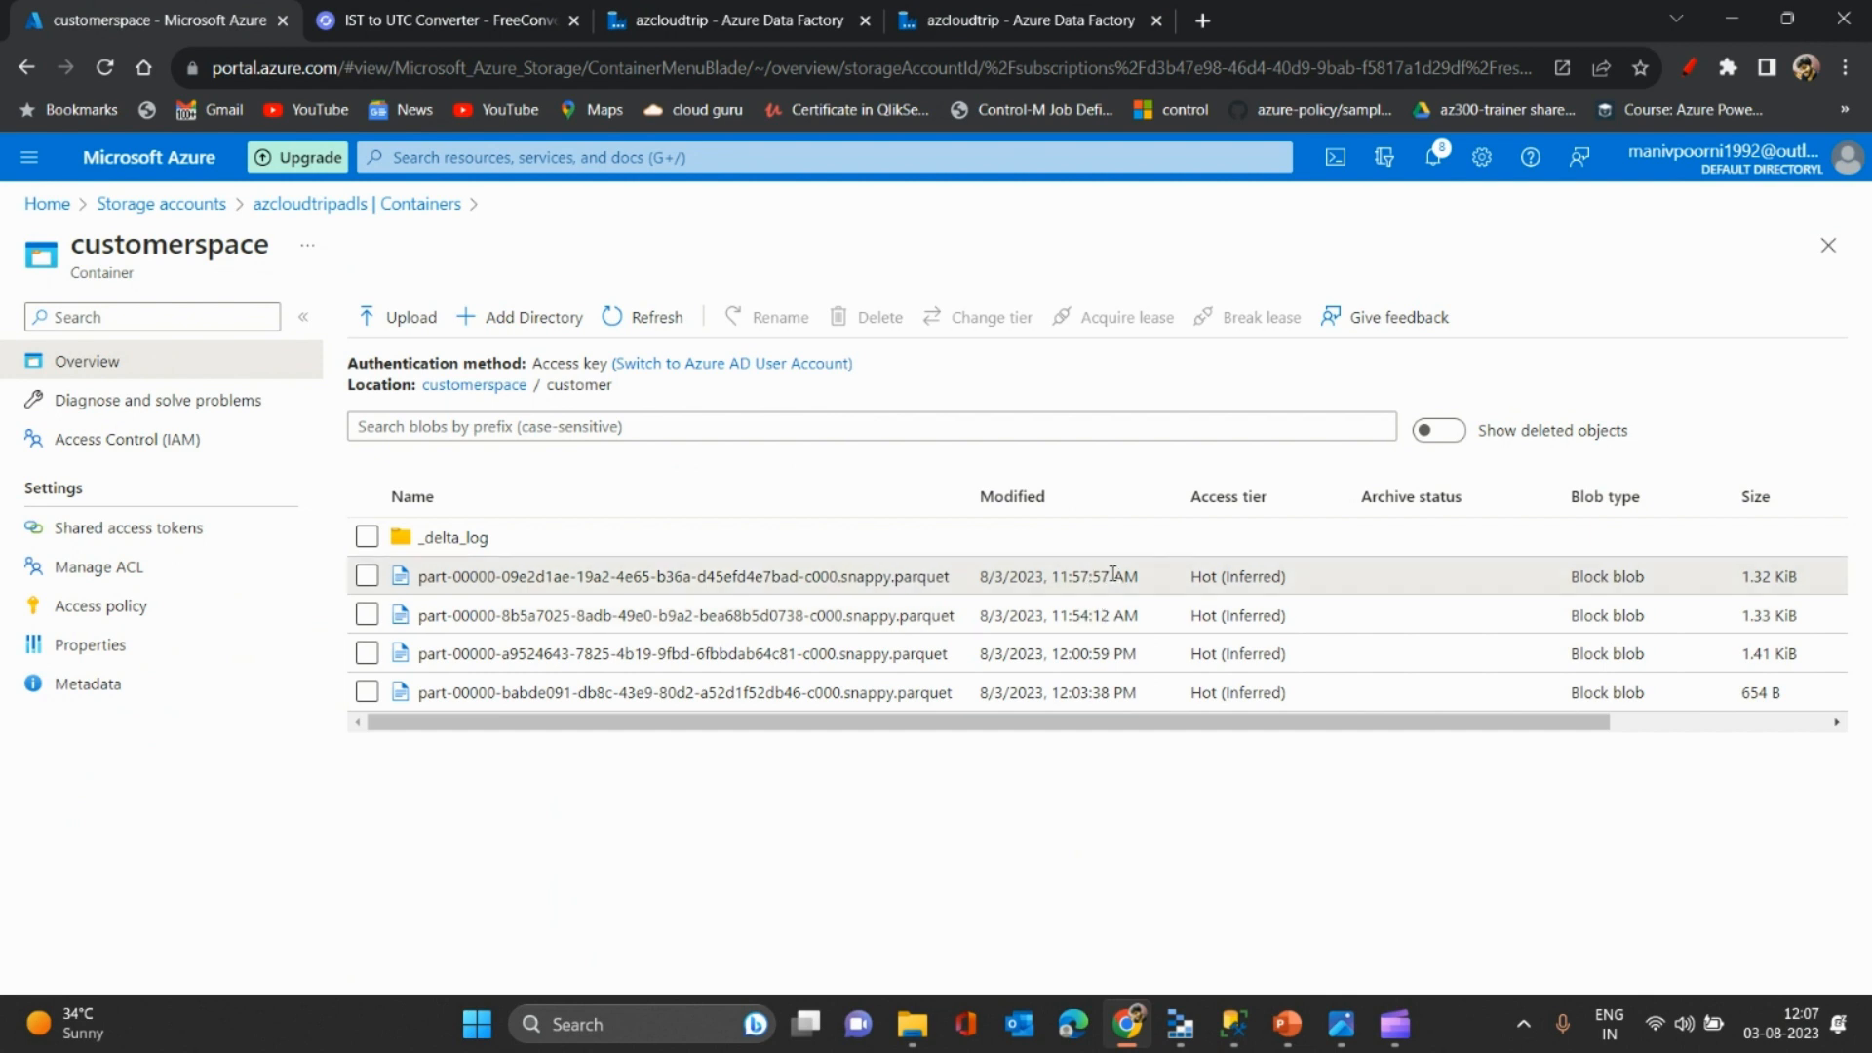
left_click_drag(1113, 574, 1055, 574)
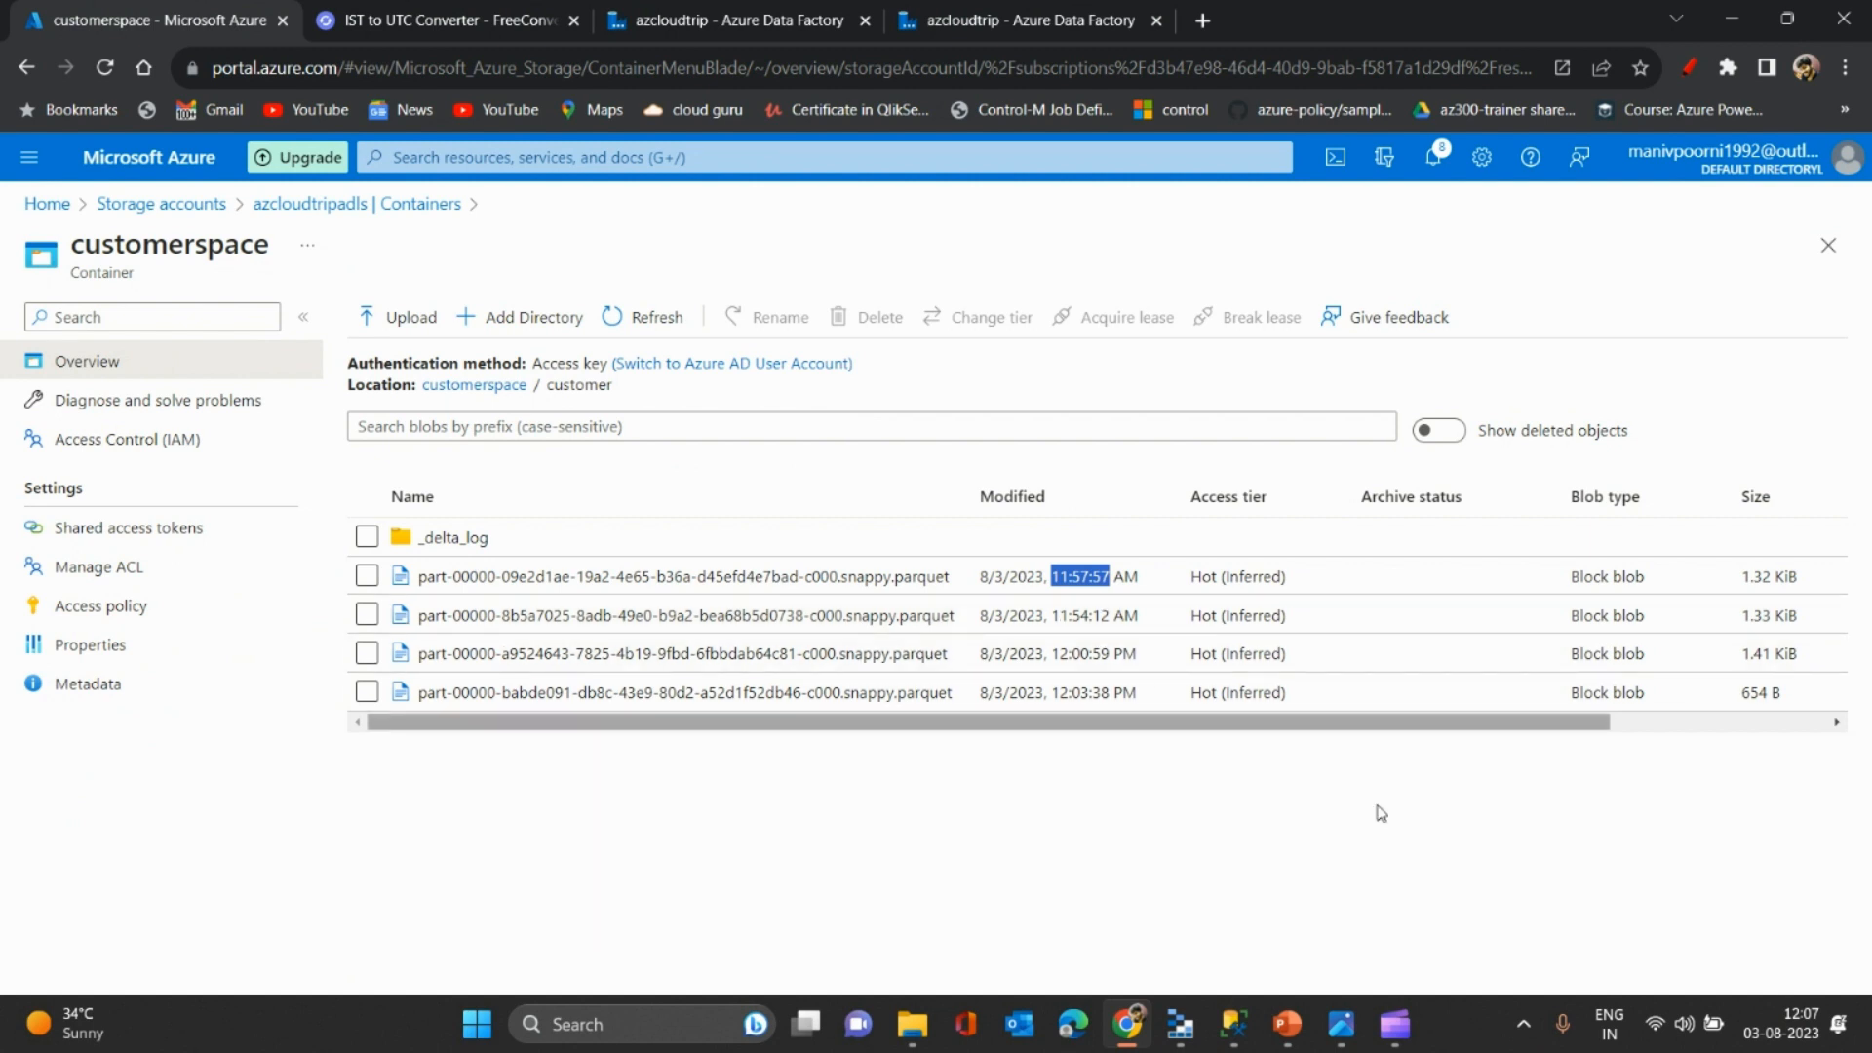
left_click(479, 13)
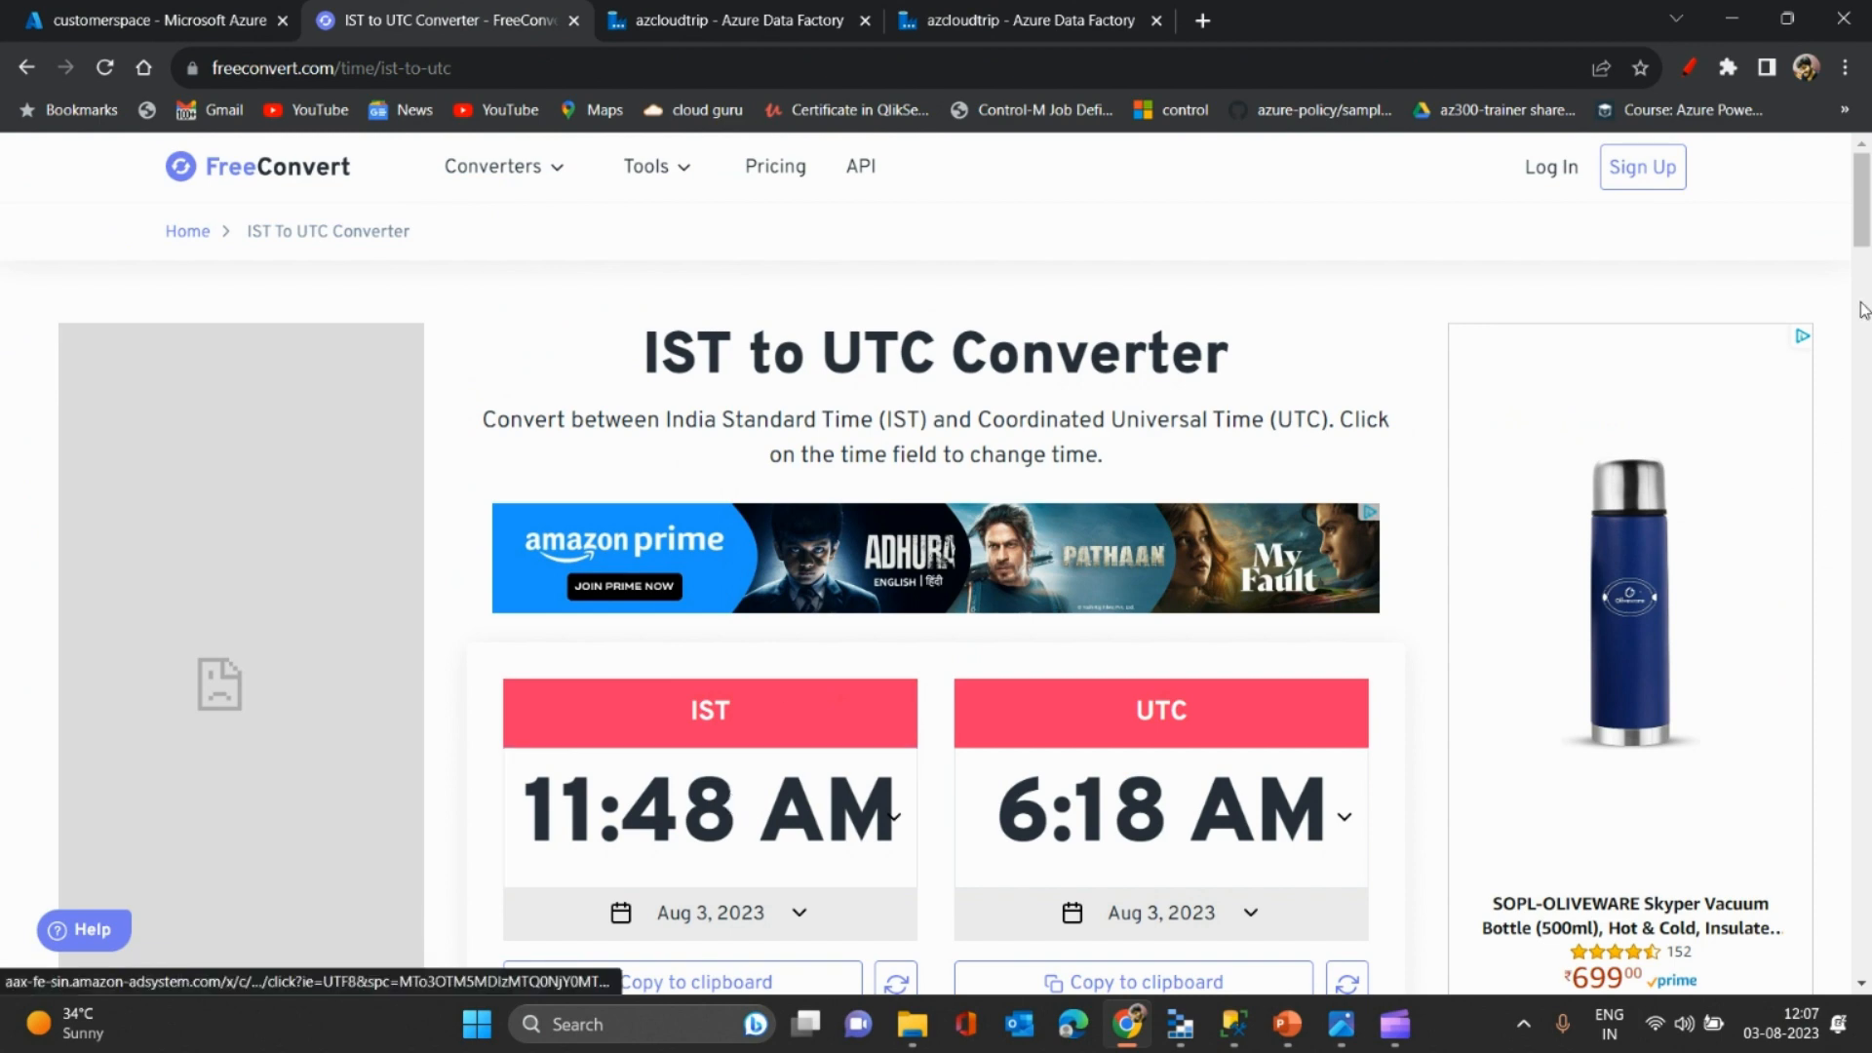
- Check the file's modified time against the converter's IST time field
scroll(1864, 242, "down", 3)
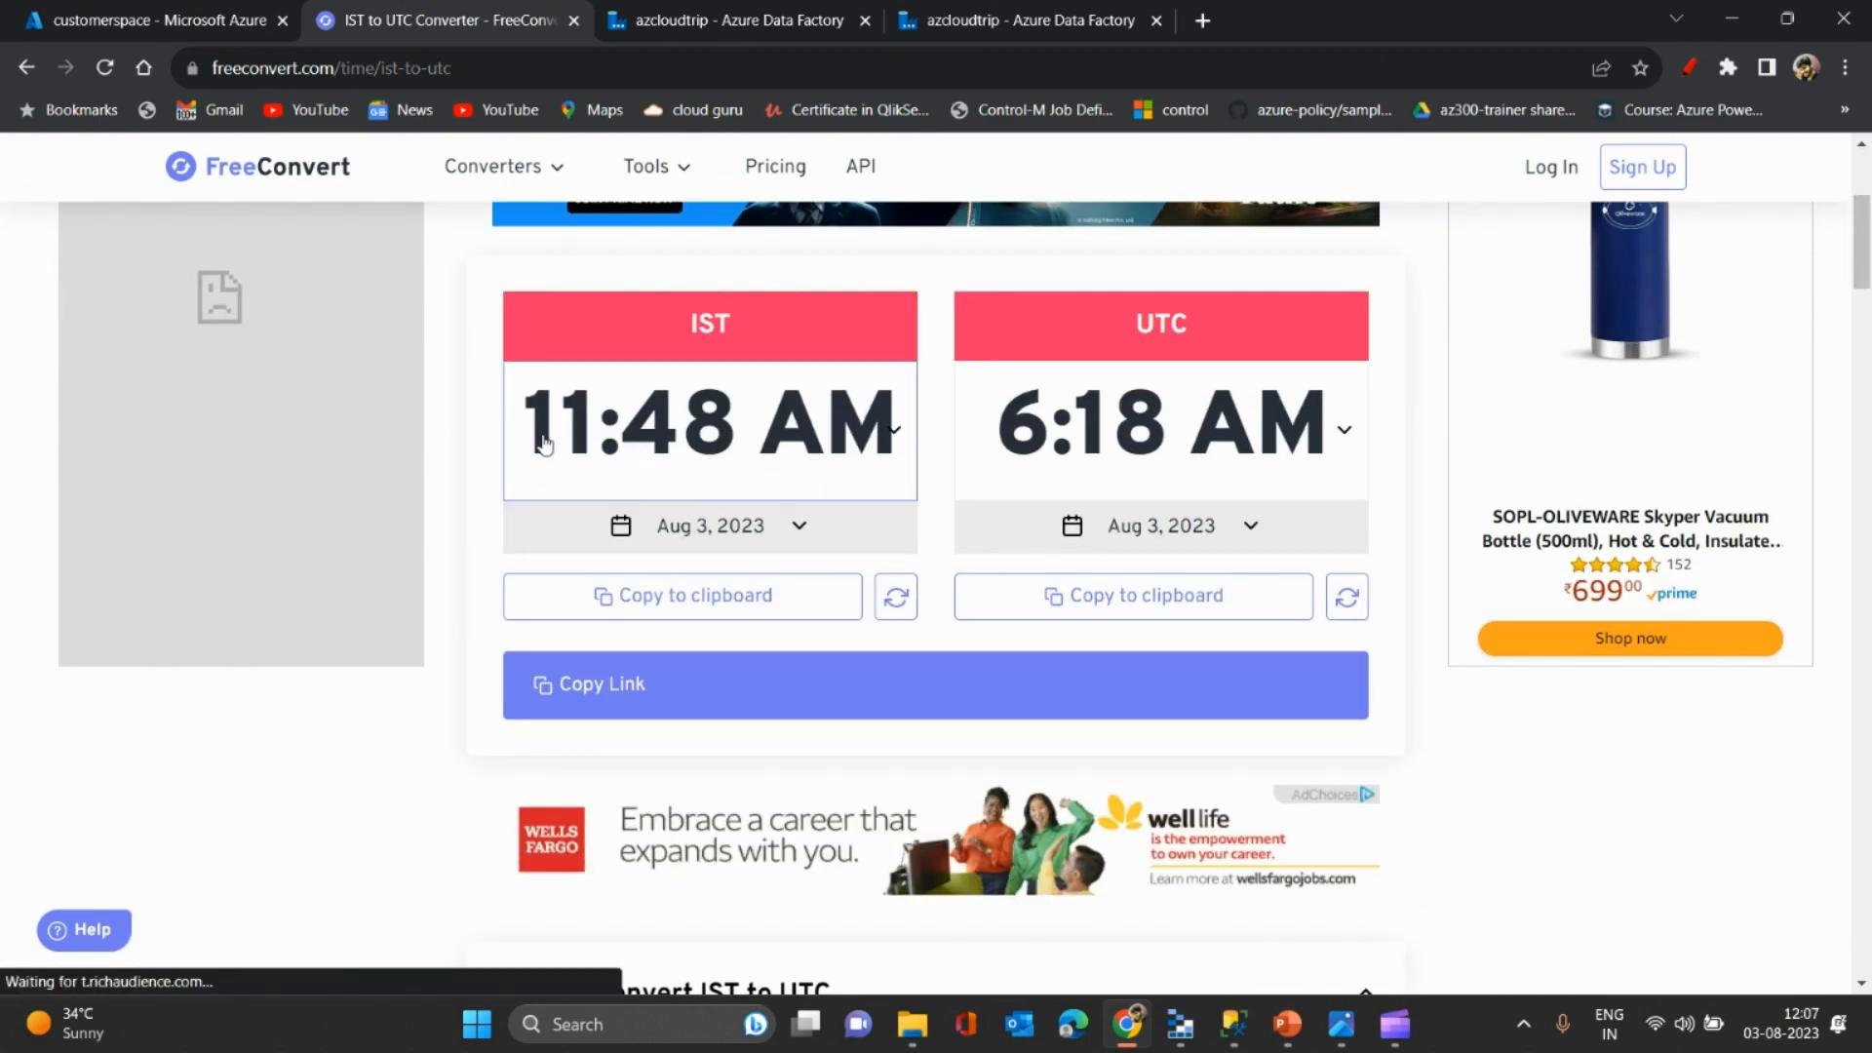
left_click(146, 20)
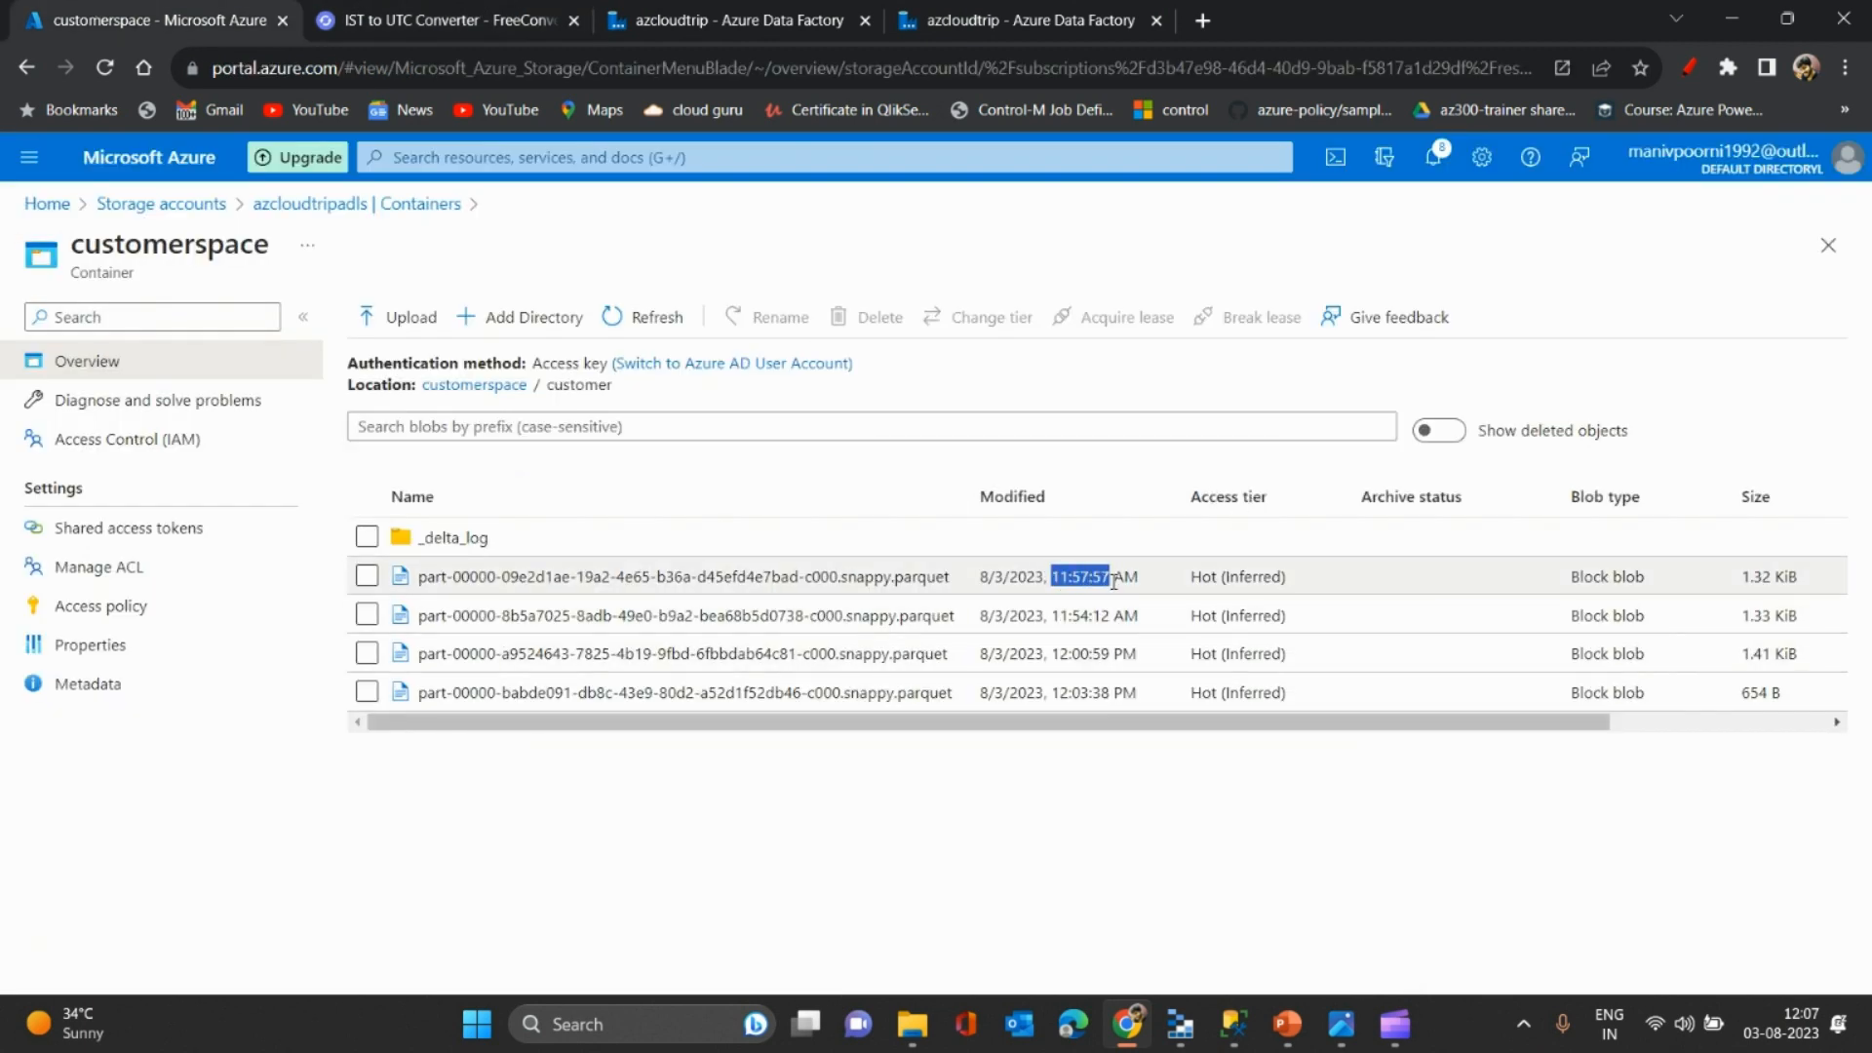
left_click(493, 10)
left_click(670, 446)
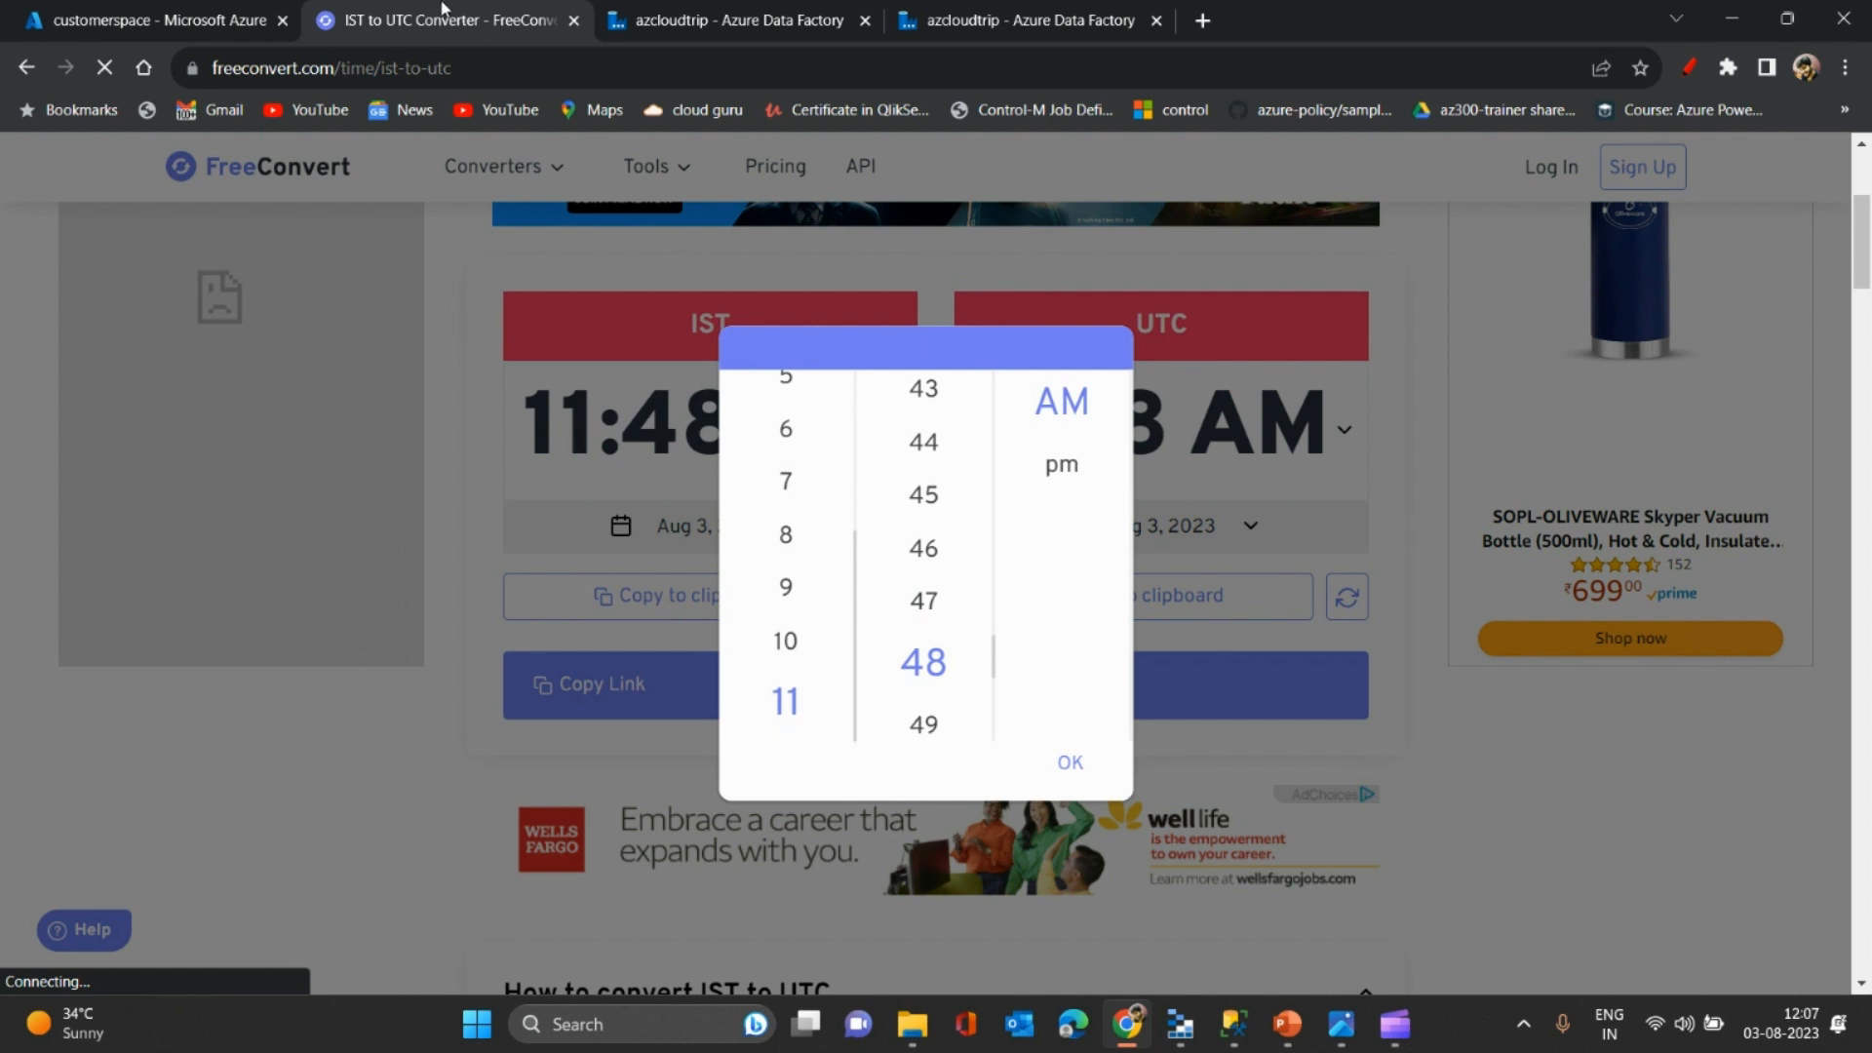
left_click(178, 11)
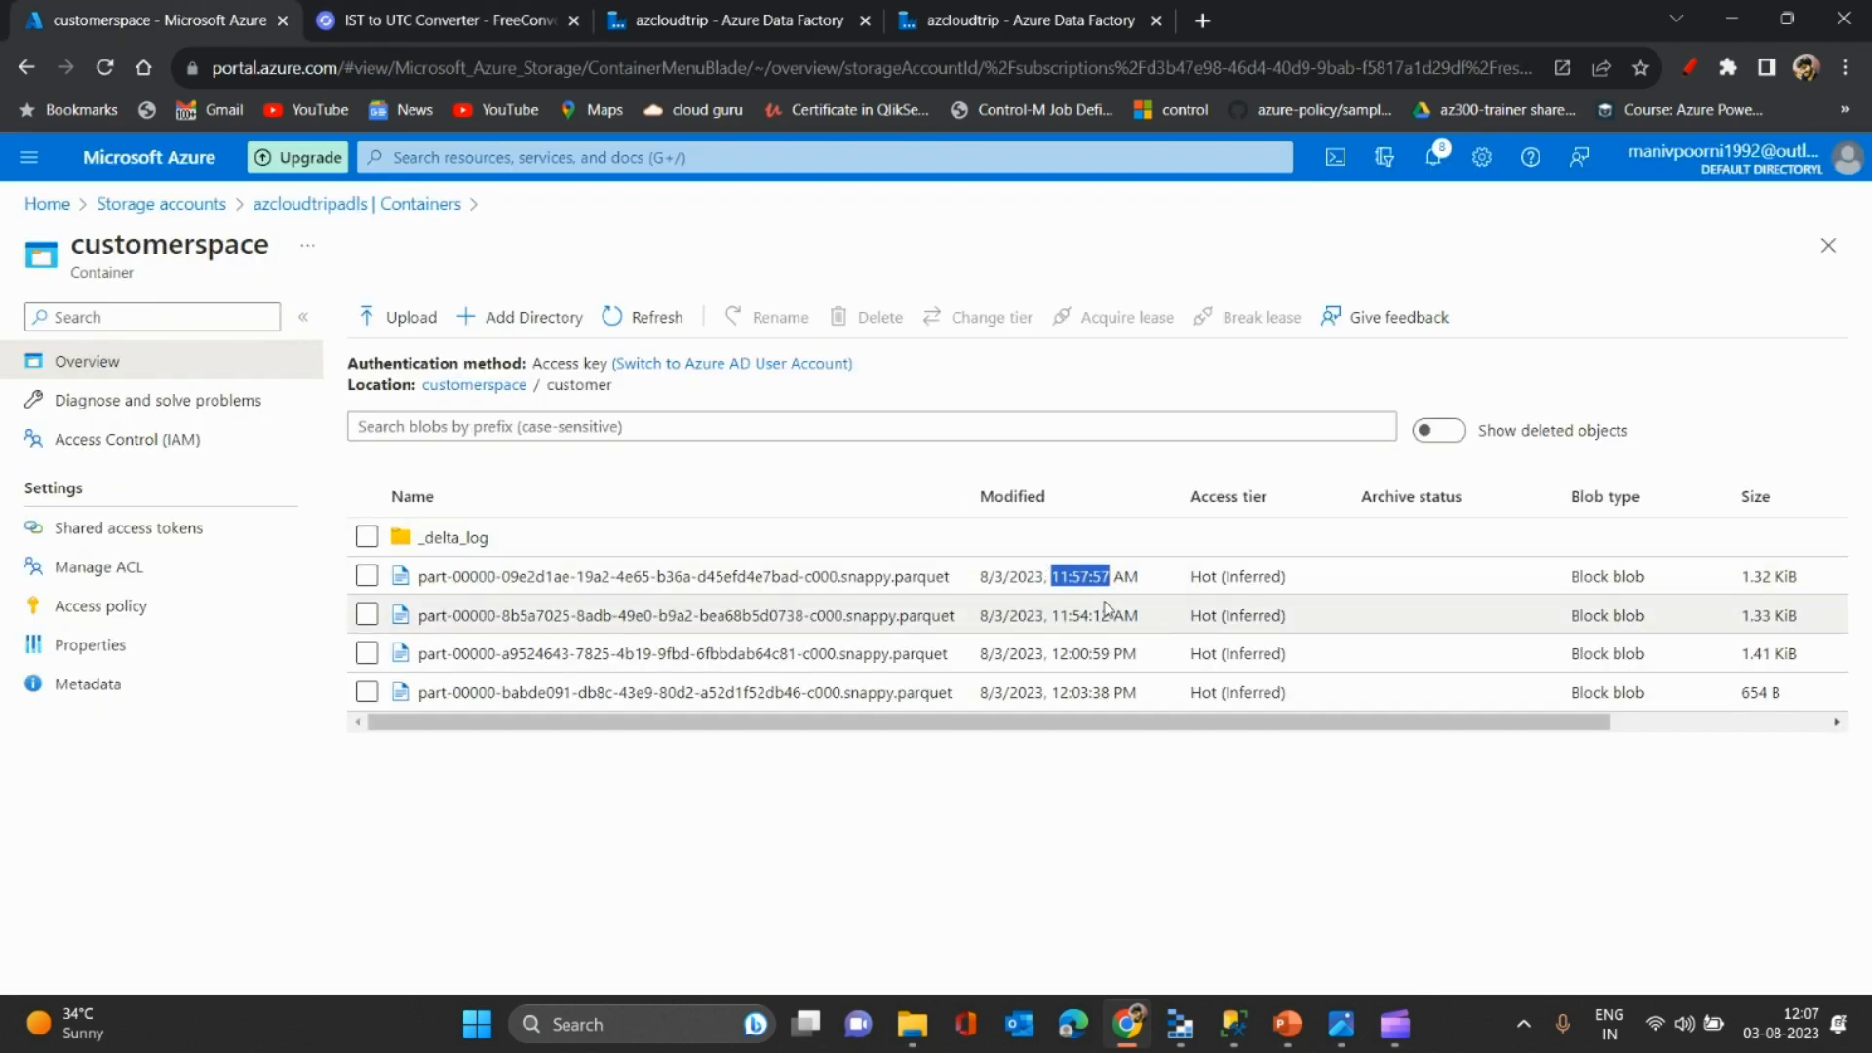
left_click(443, 12)
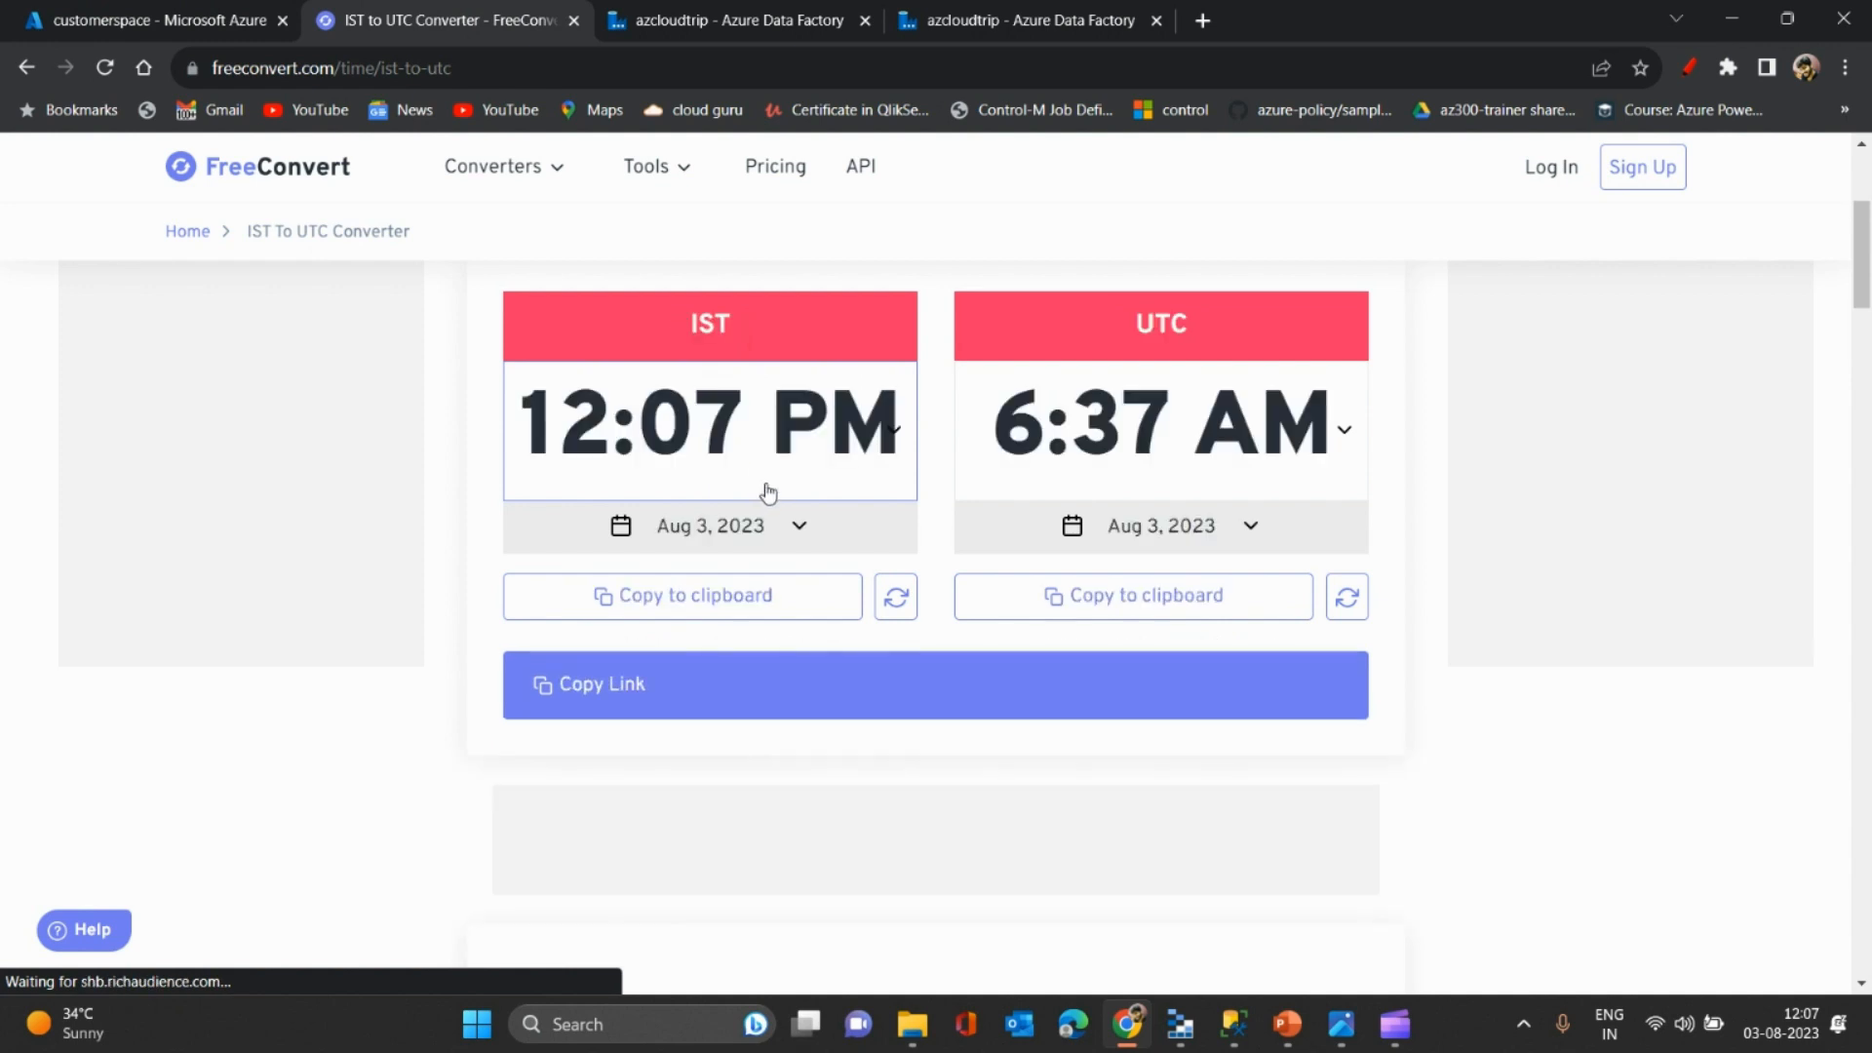
left_click(564, 434)
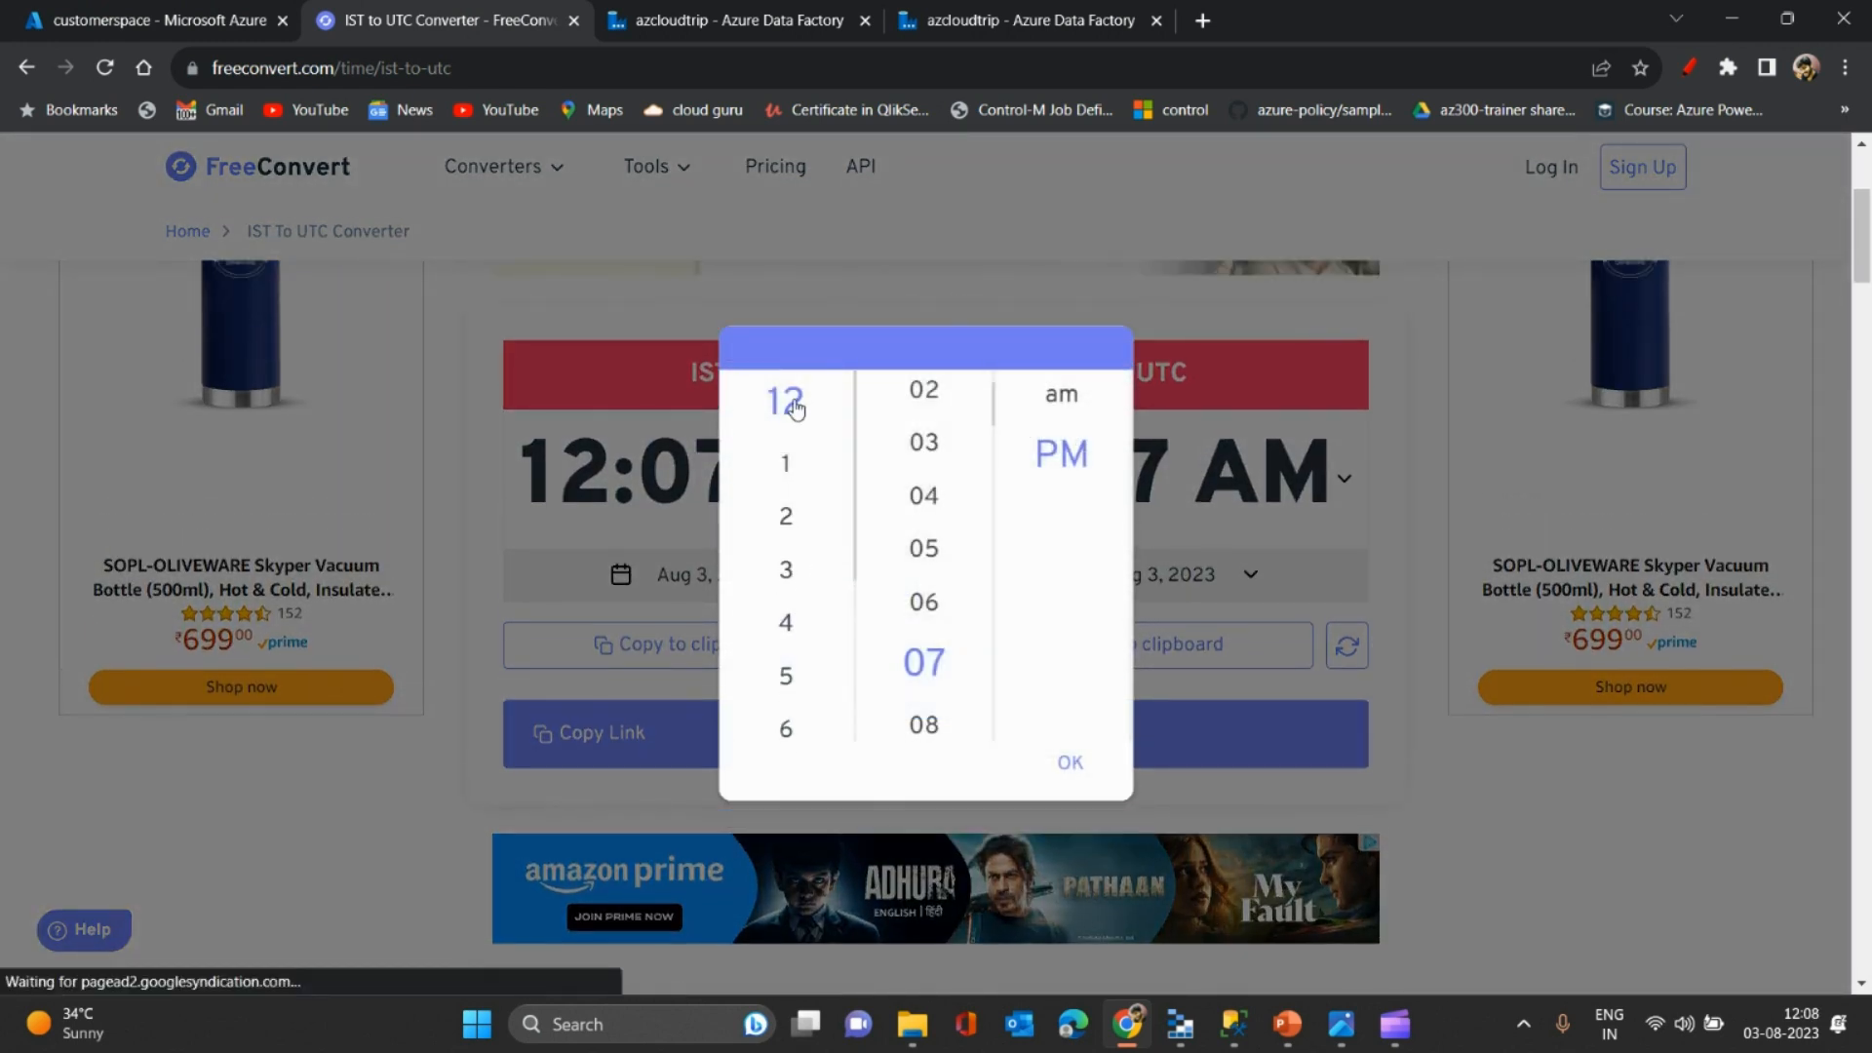
- Set the IST time to 11:57 AM, converting to 6:27 AM UTC
left_click_drag(796, 405, 791, 420)
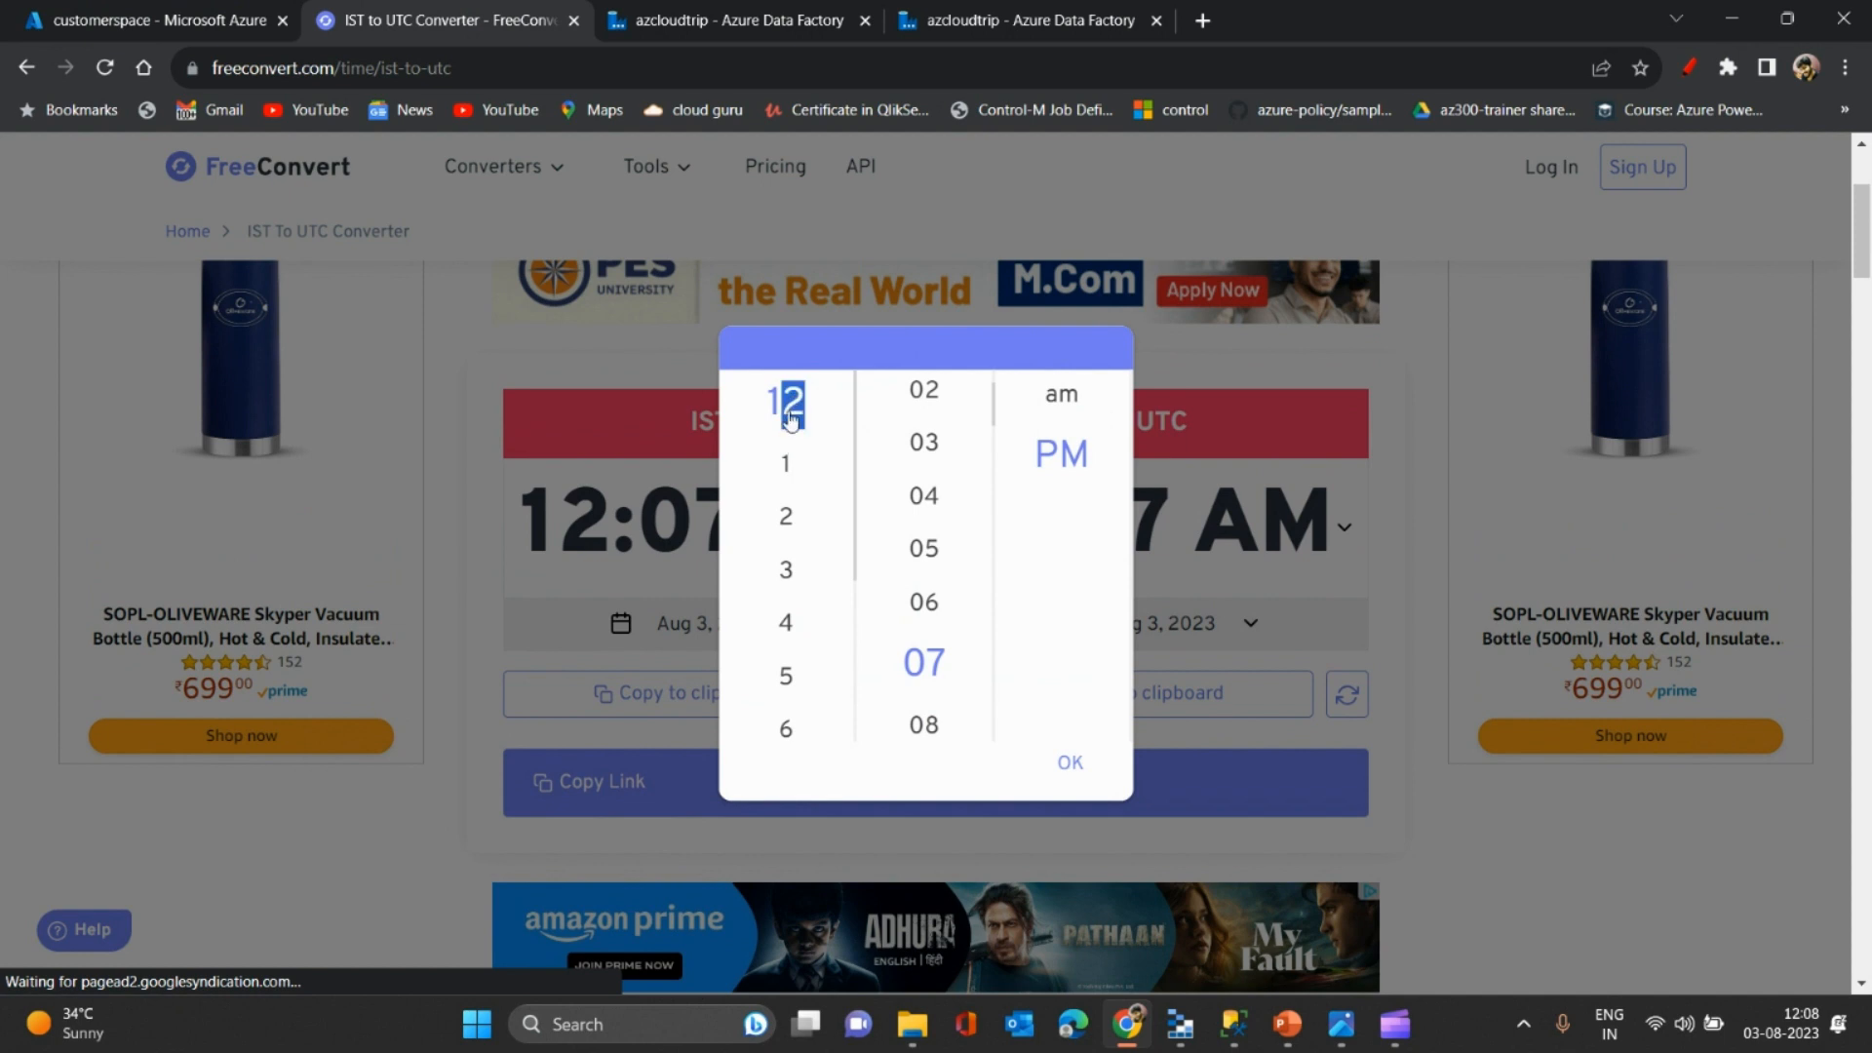
left_click(788, 418)
left_click(1056, 403)
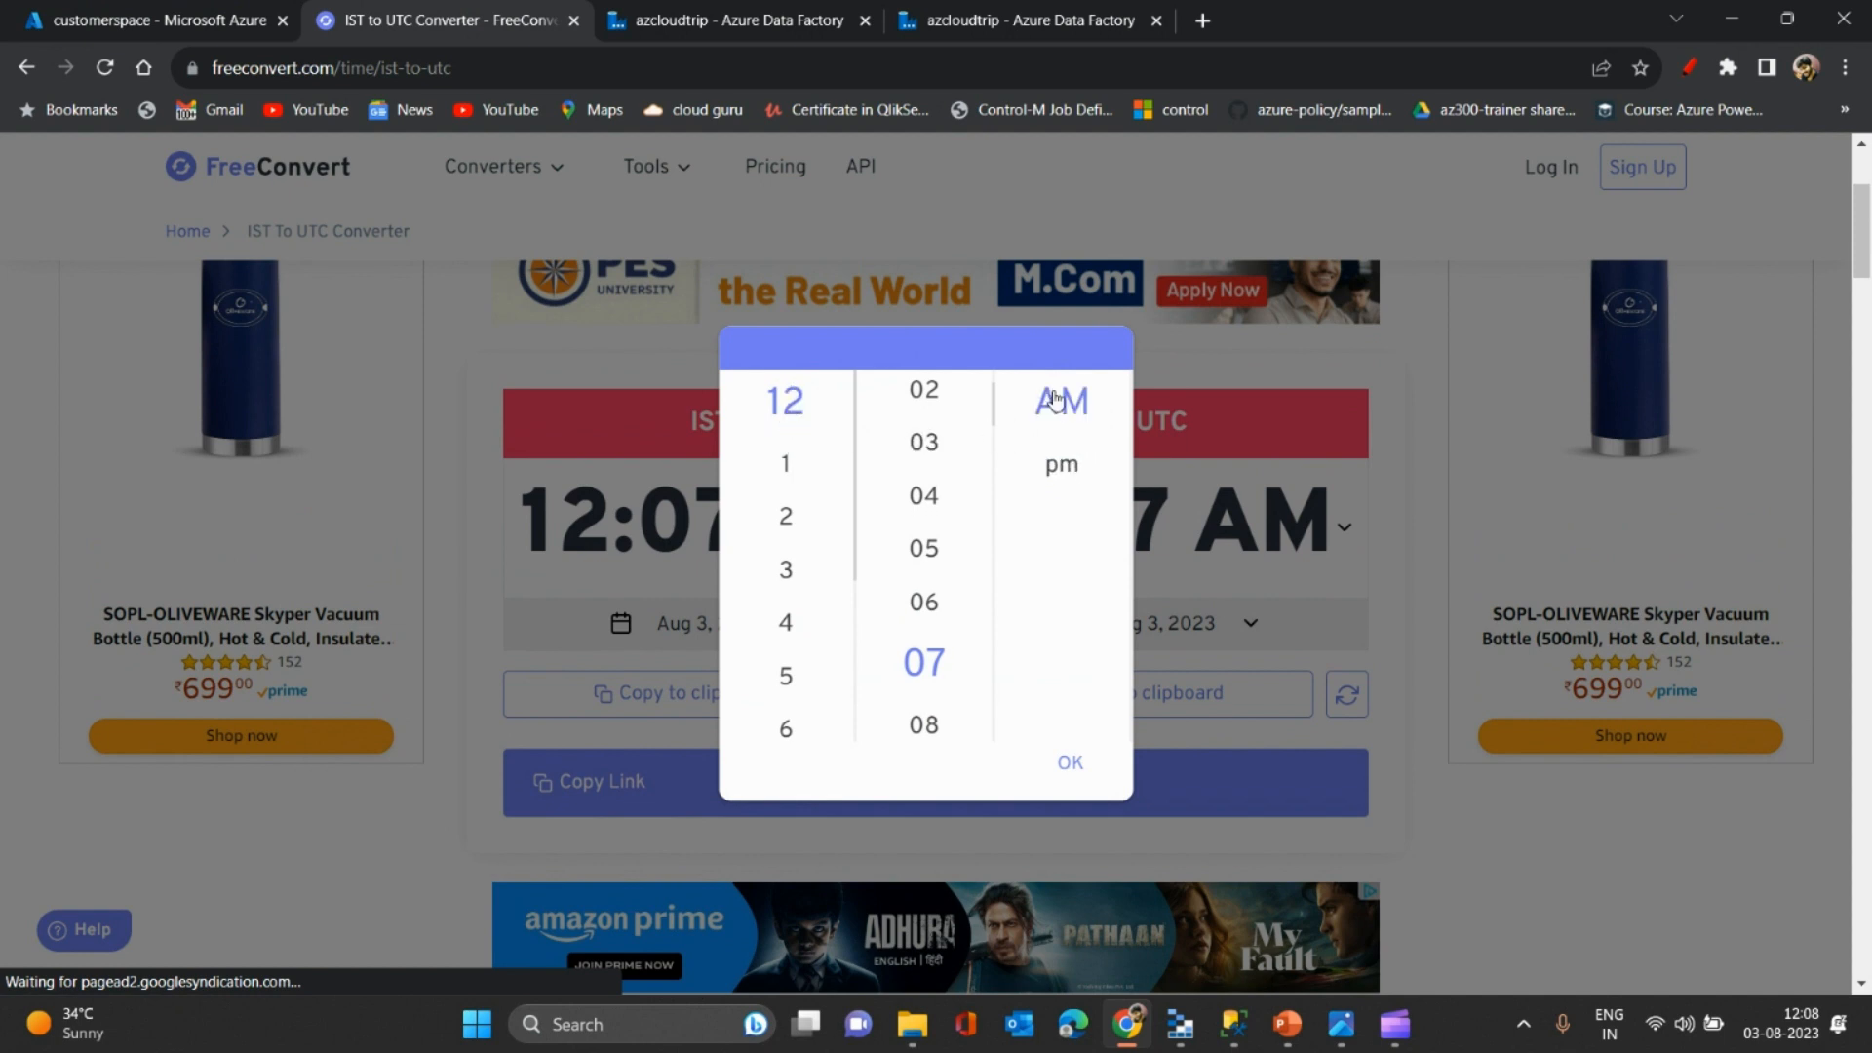
left_click(785, 725)
scroll(785, 724, "down", 5)
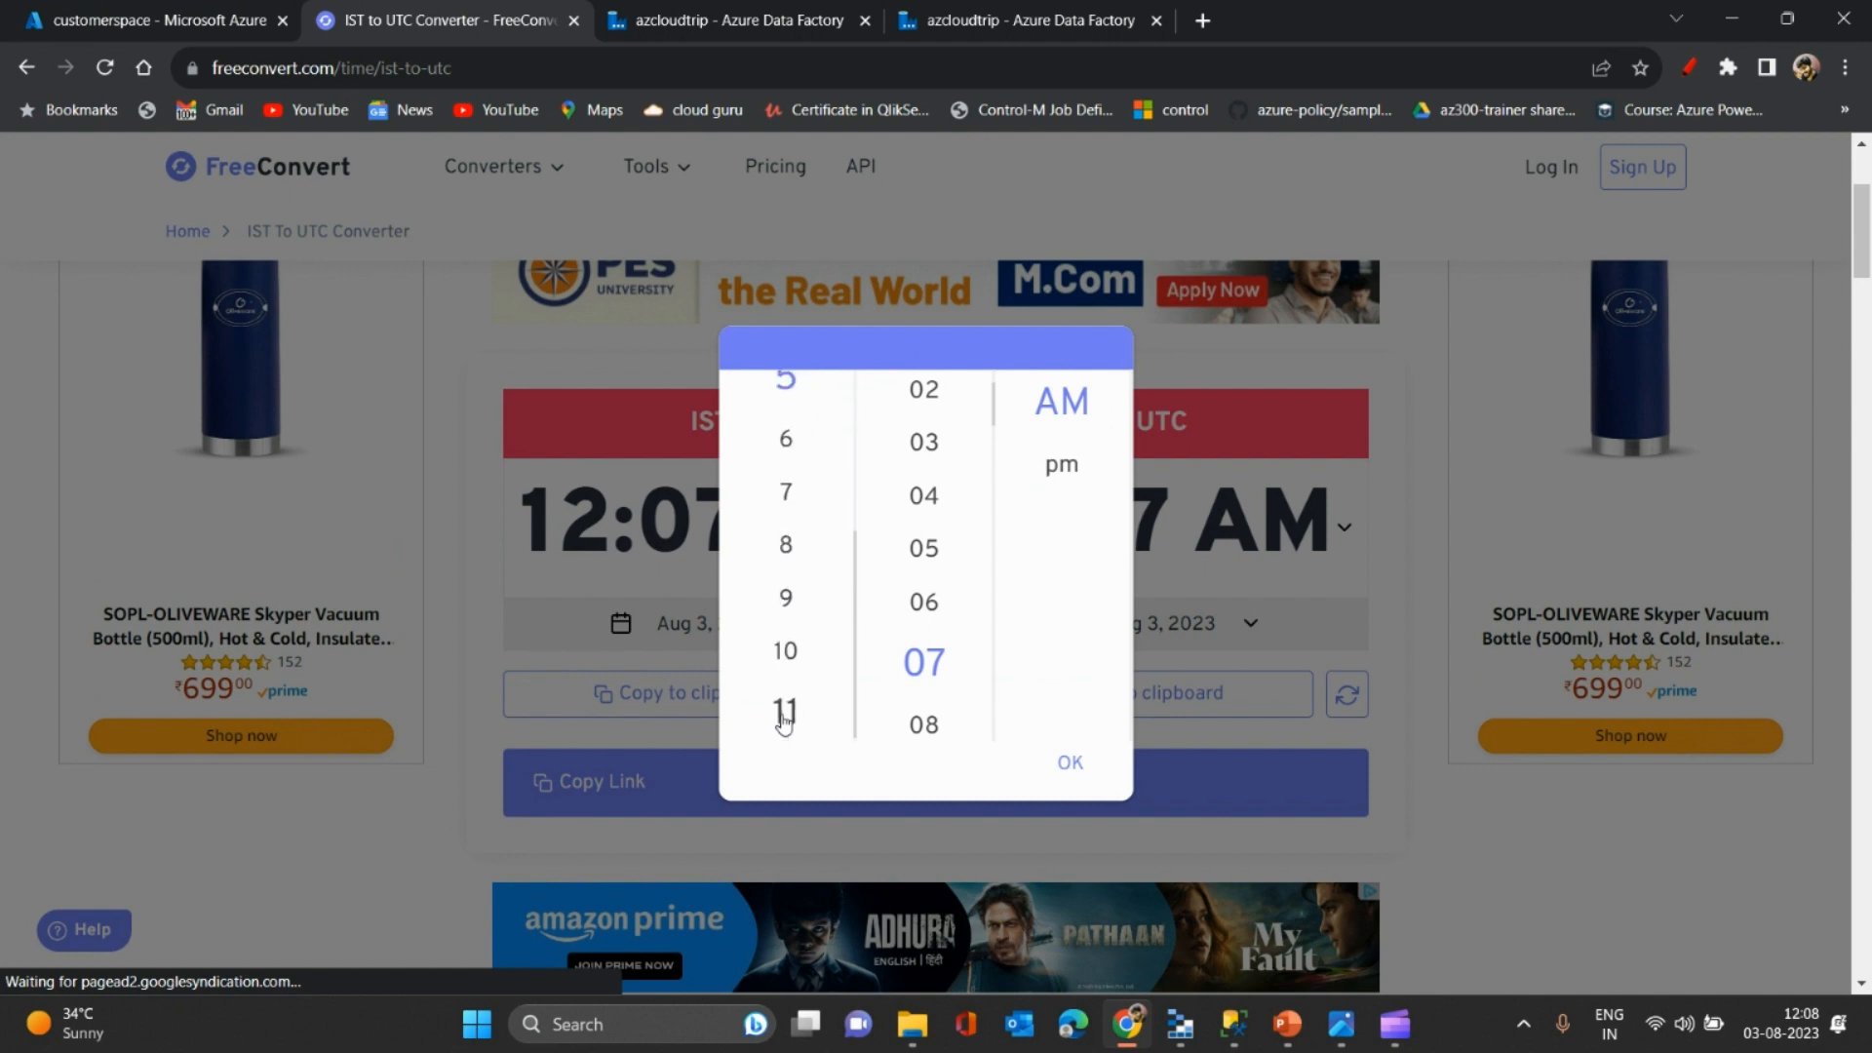
left_click(785, 702)
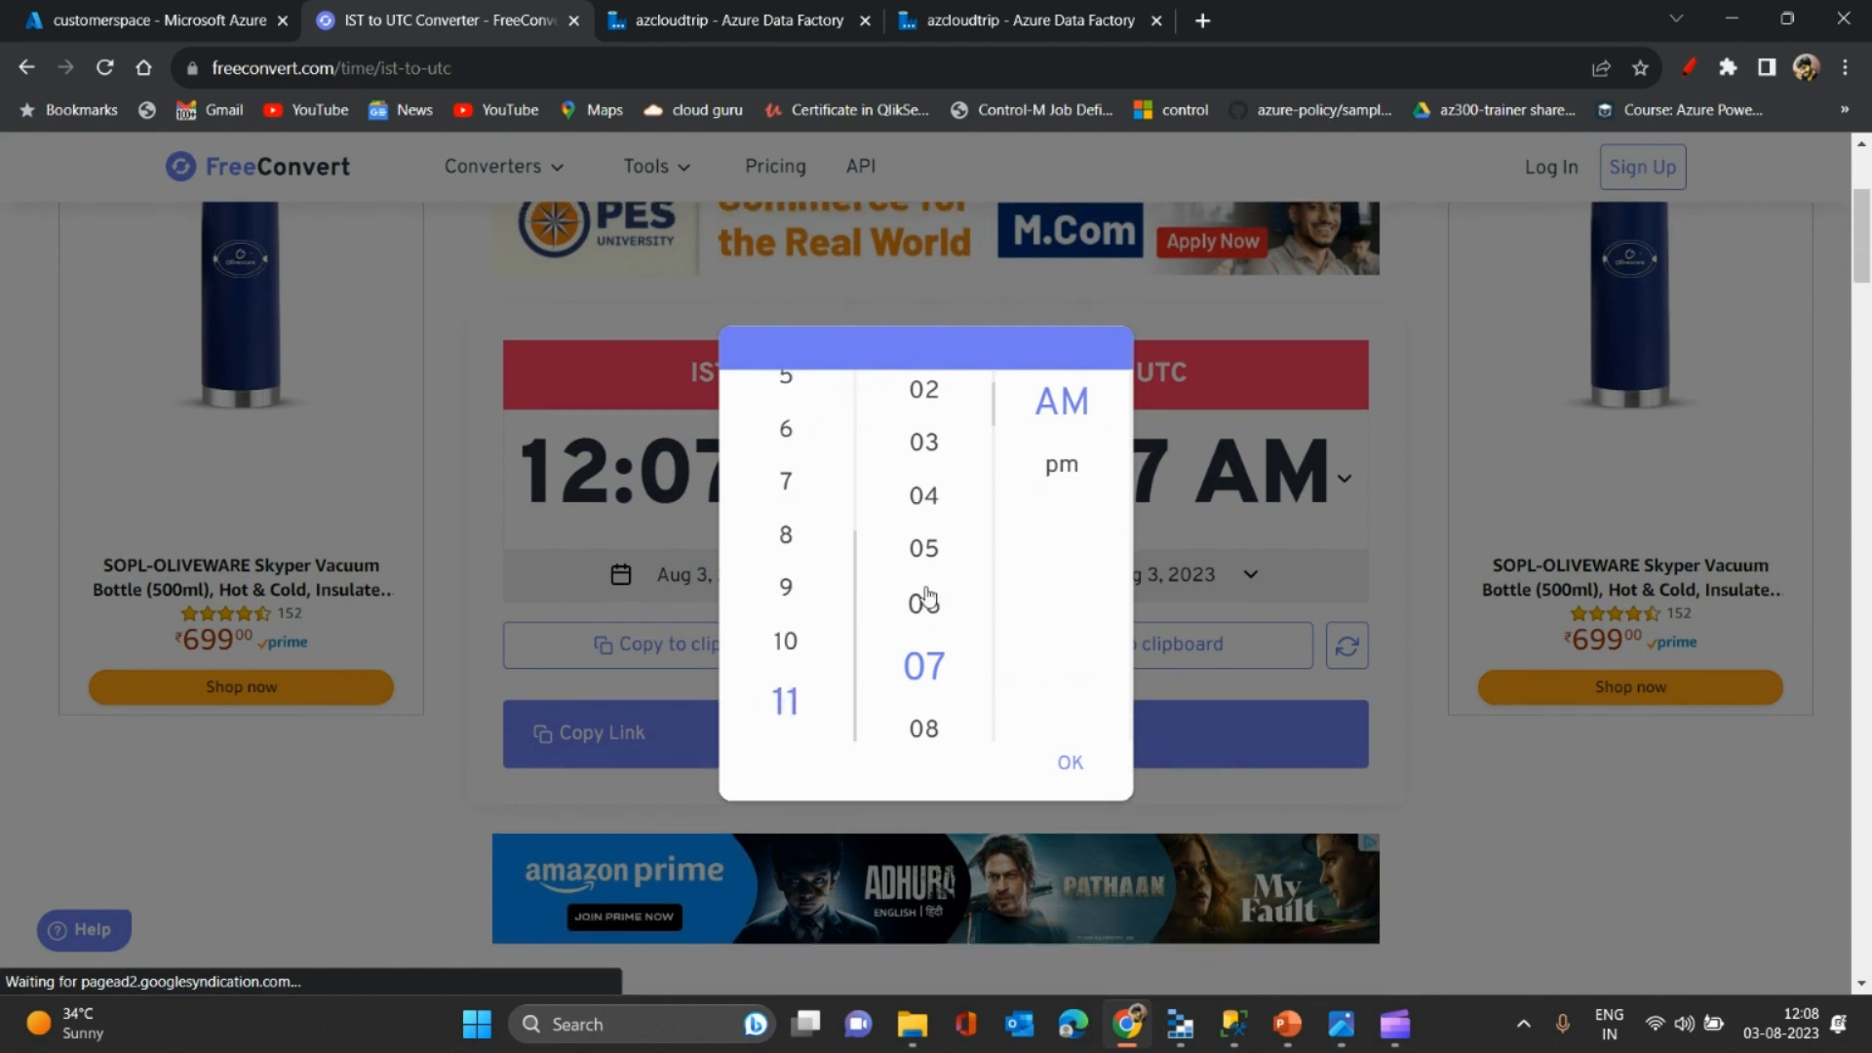
scroll(907, 654, "down", 5)
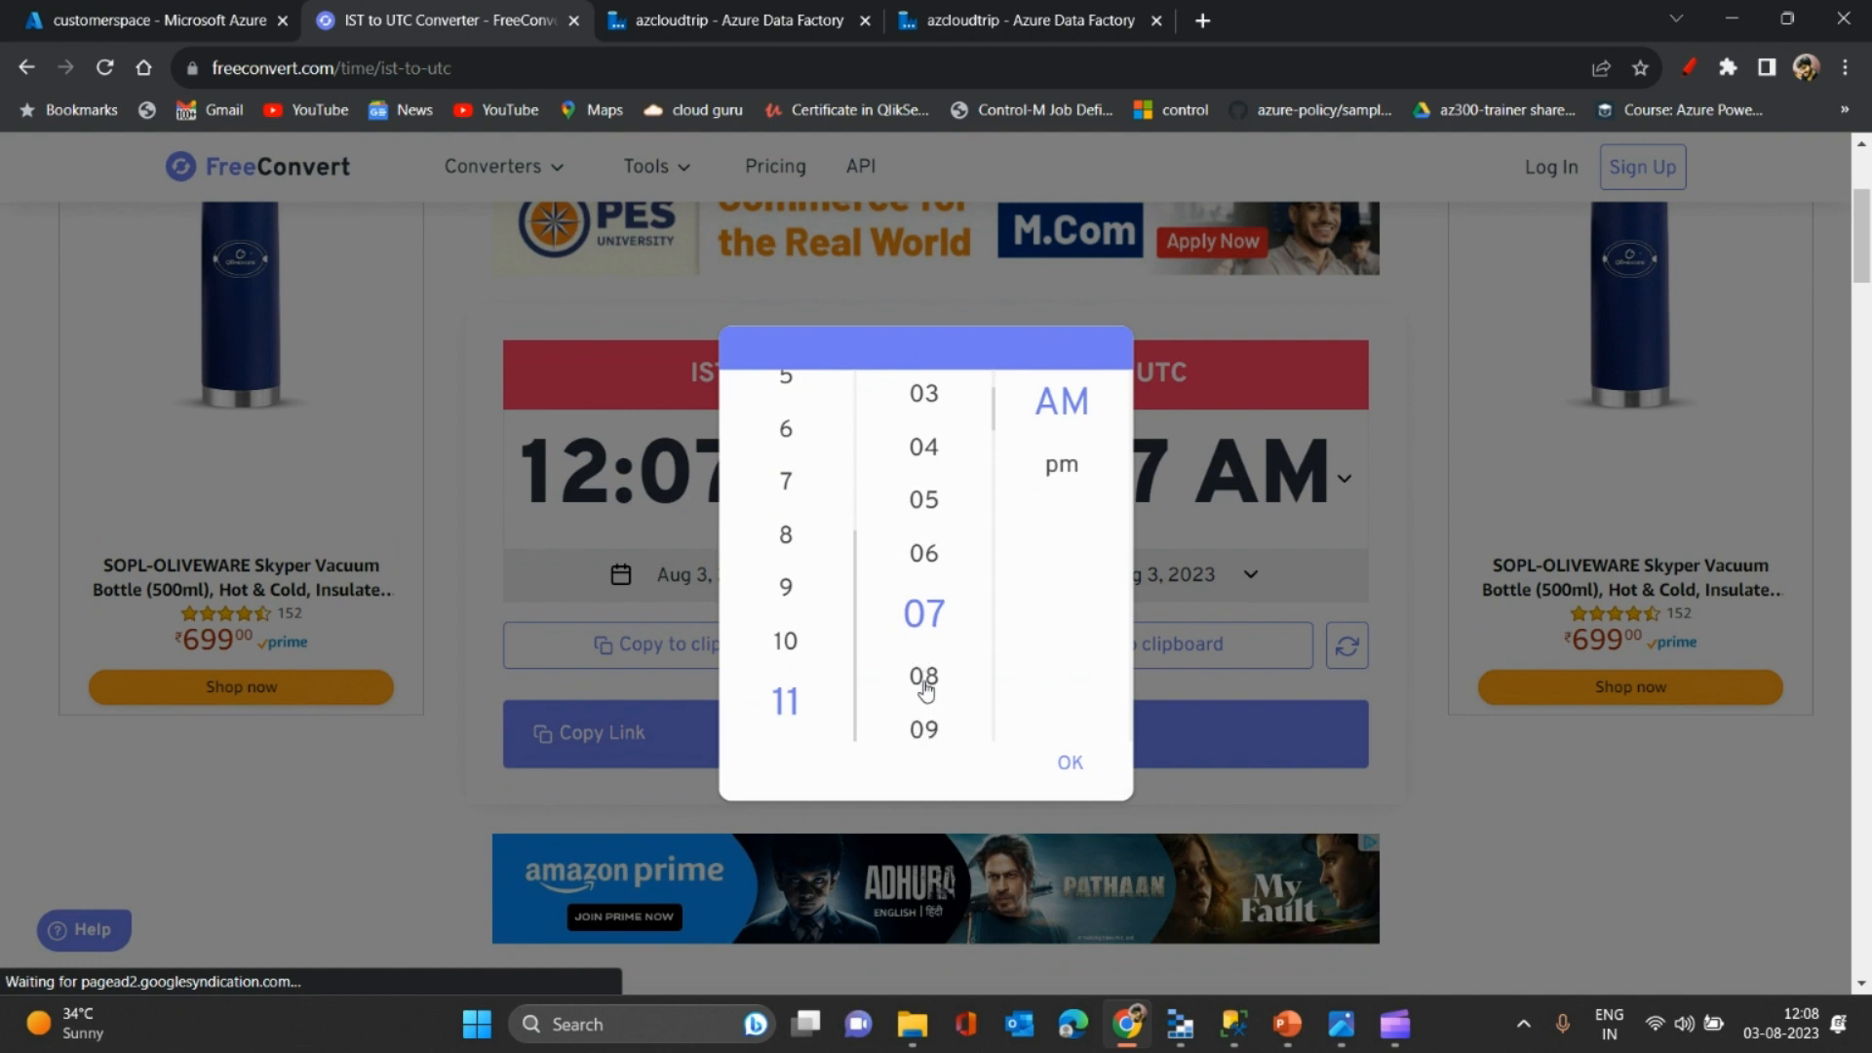
scroll(924, 690, "down", 20)
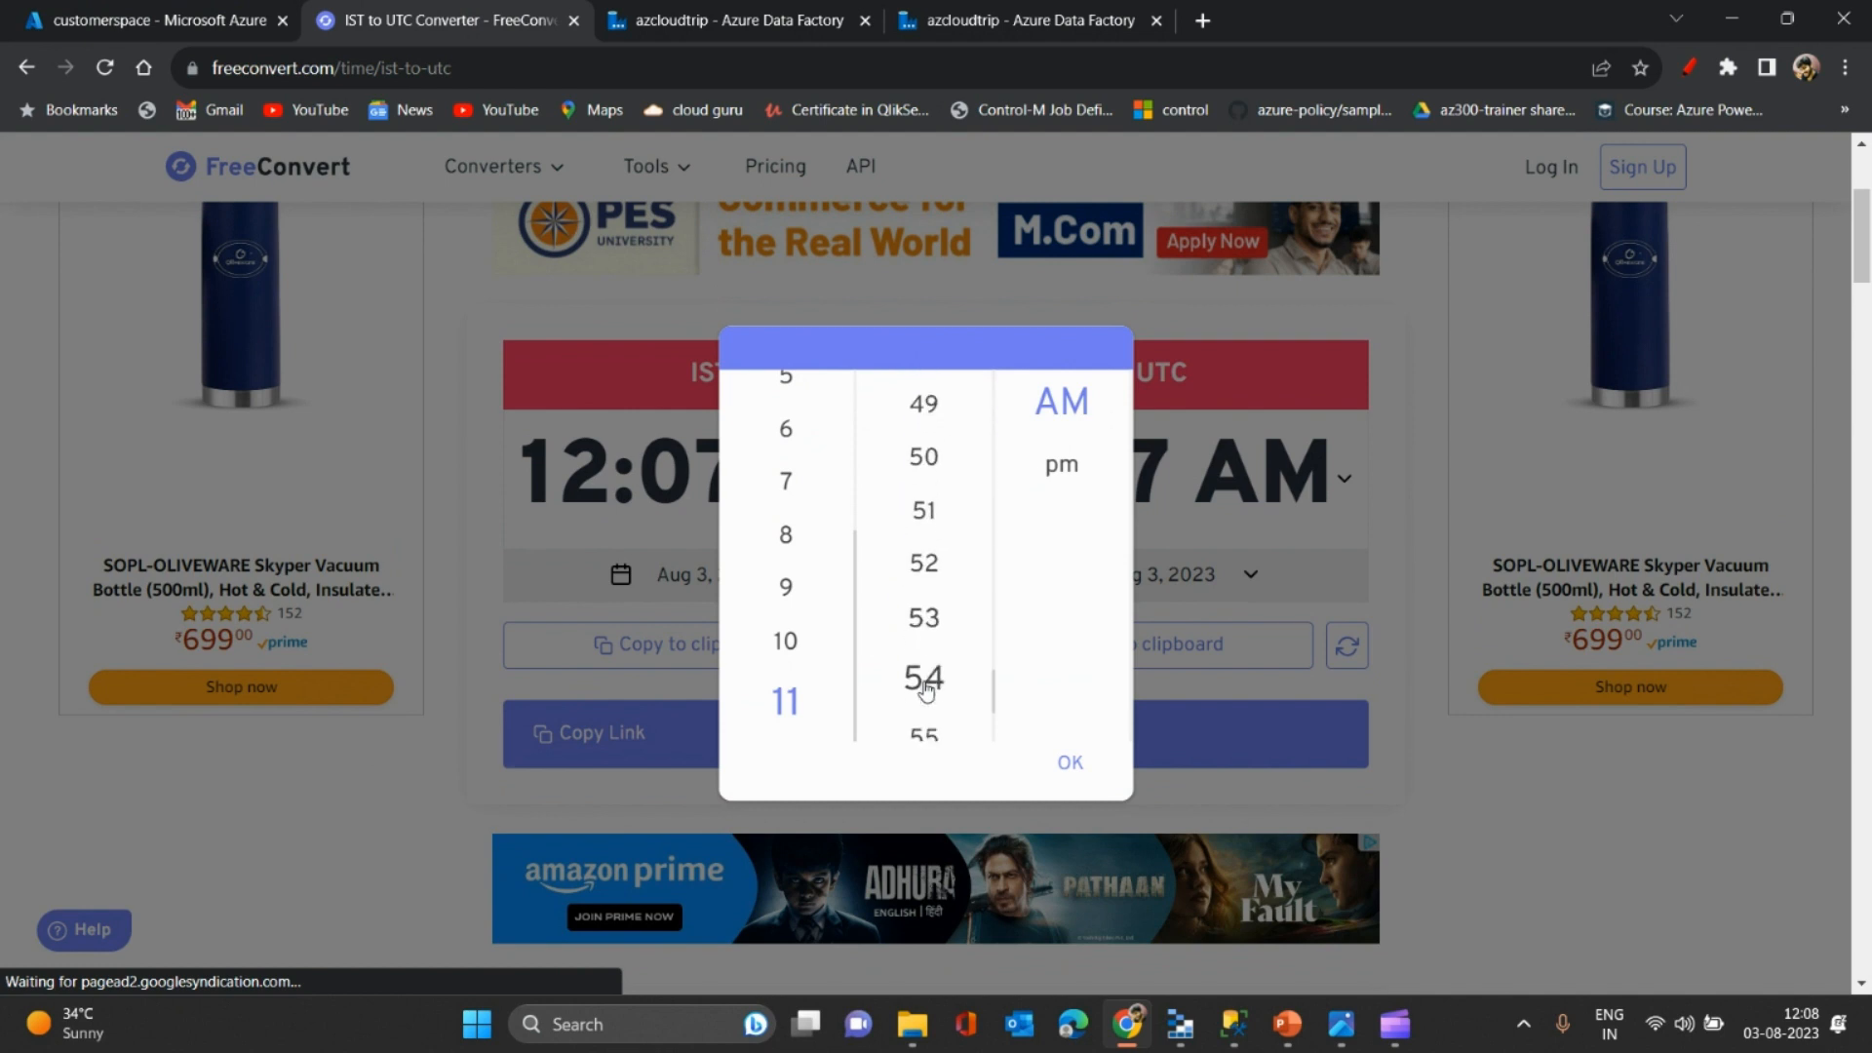
scroll(924, 690, "down", 3)
left_click(924, 663)
left_click(1069, 763)
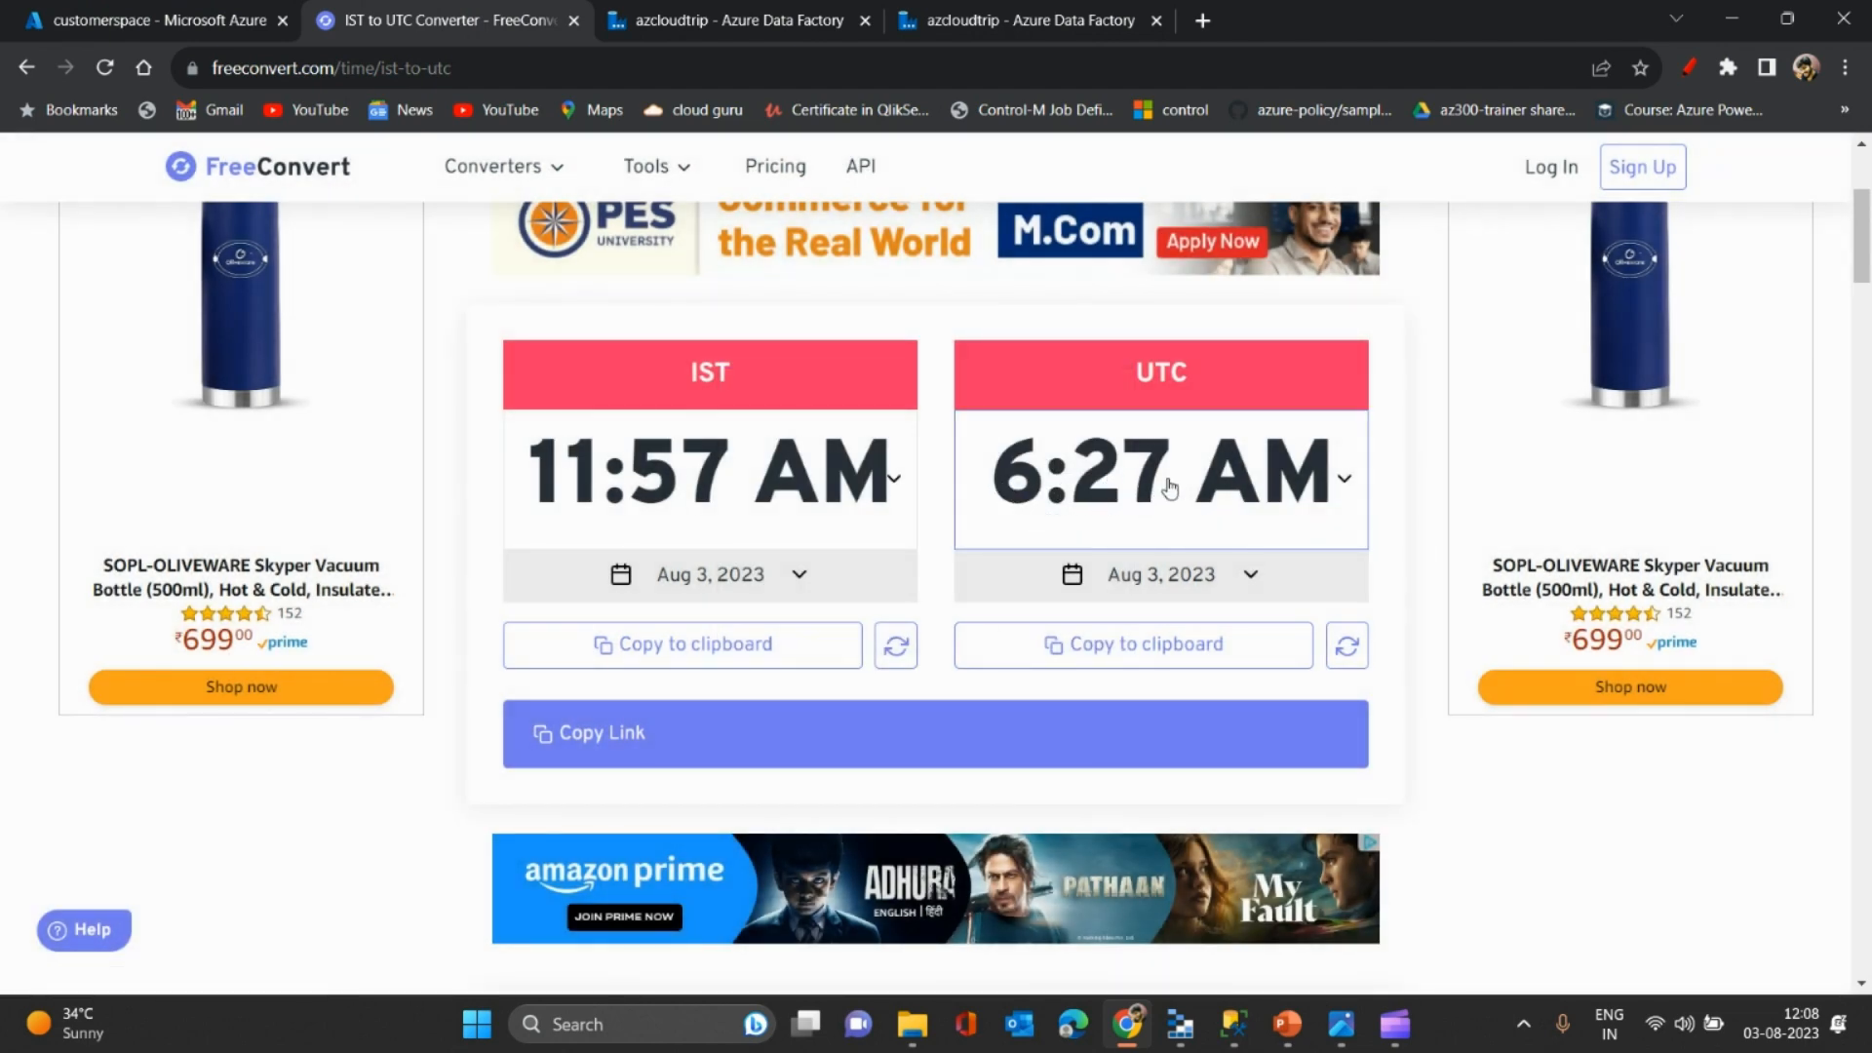
left_click(151, 12)
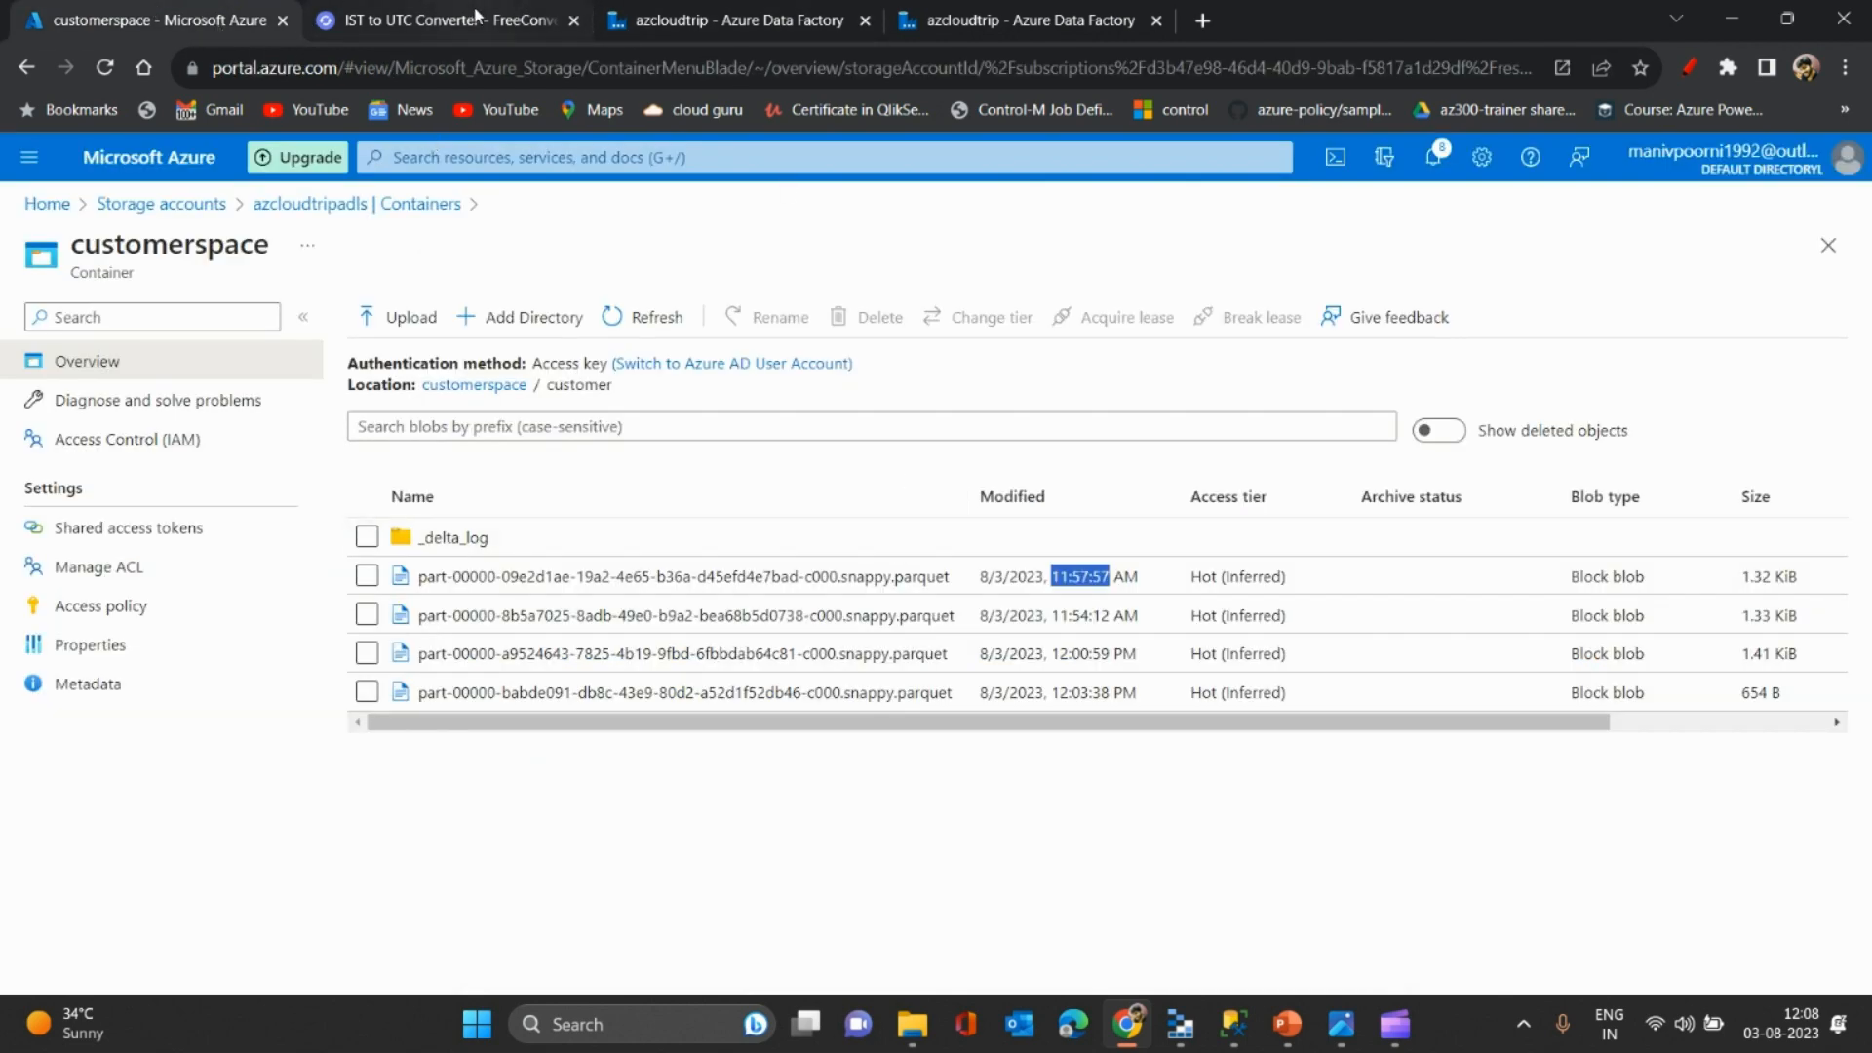
- Set the source timestamp's date to Aug 3, 2023, cross-checking the converted UTC time
left_click(683, 20)
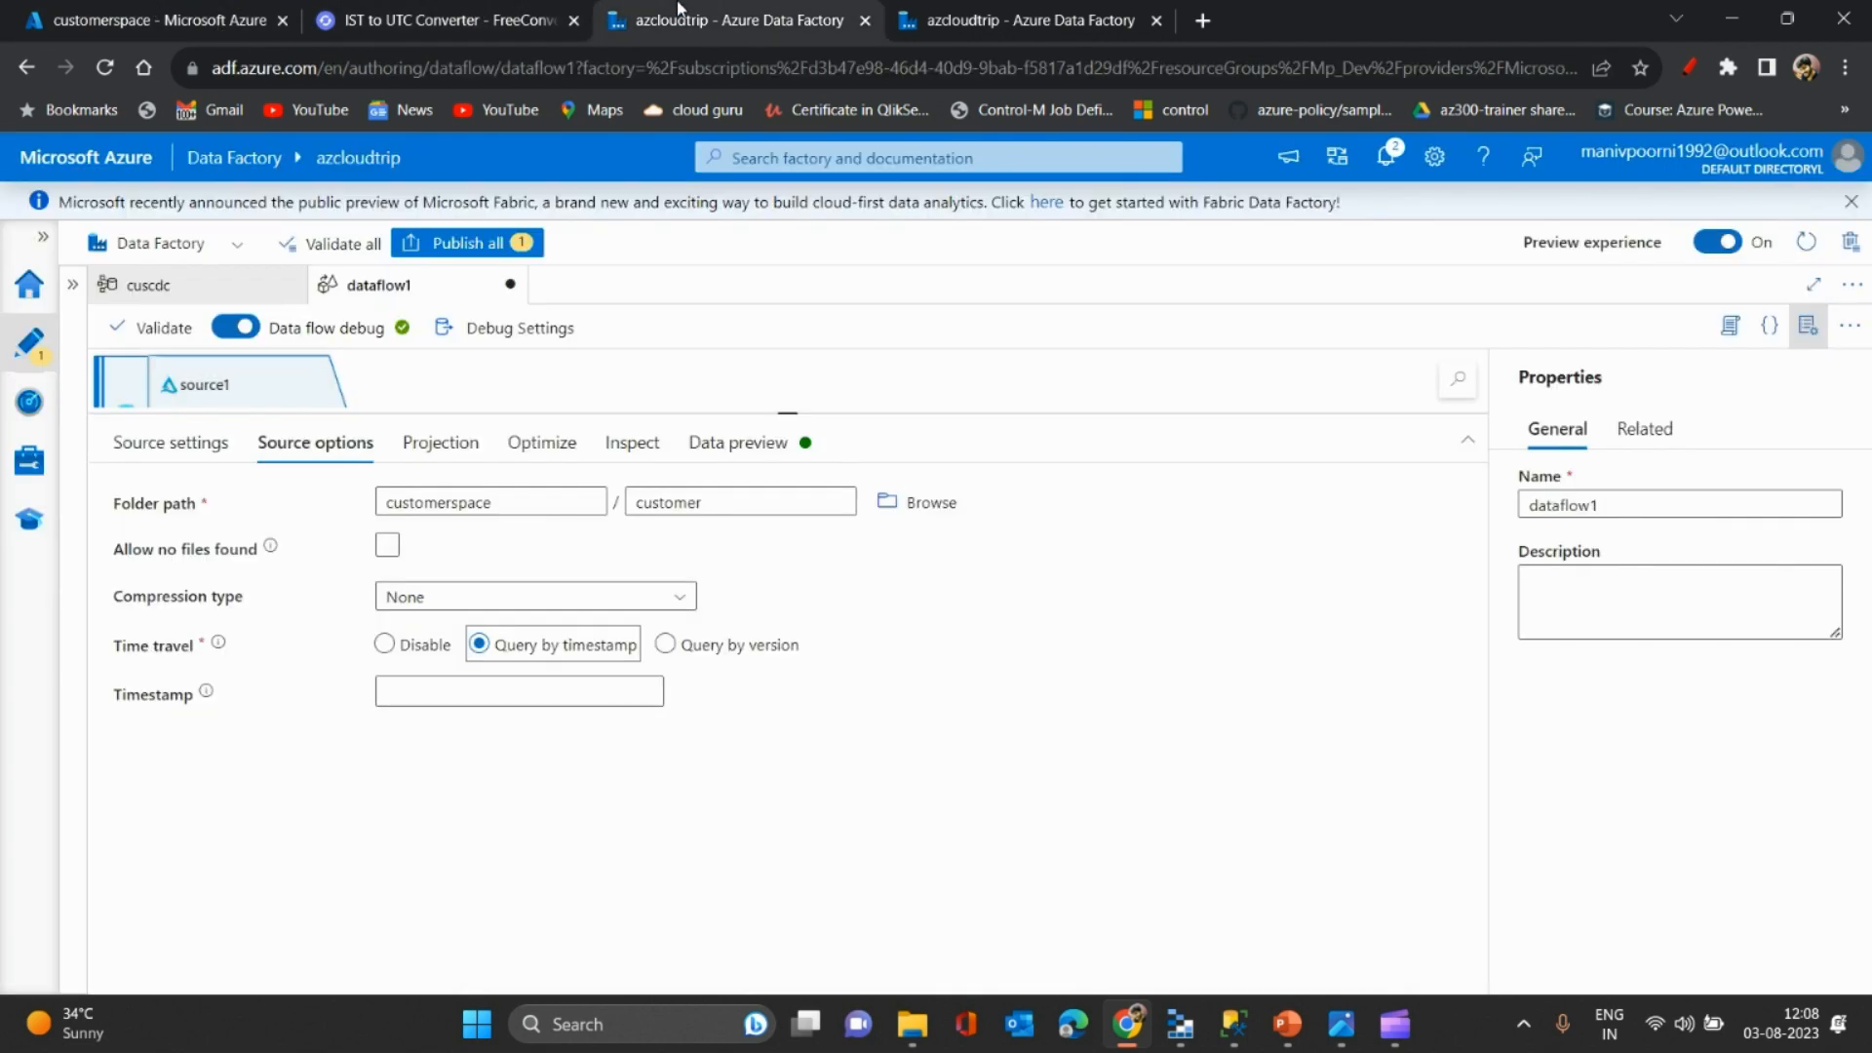
left_click(490, 691)
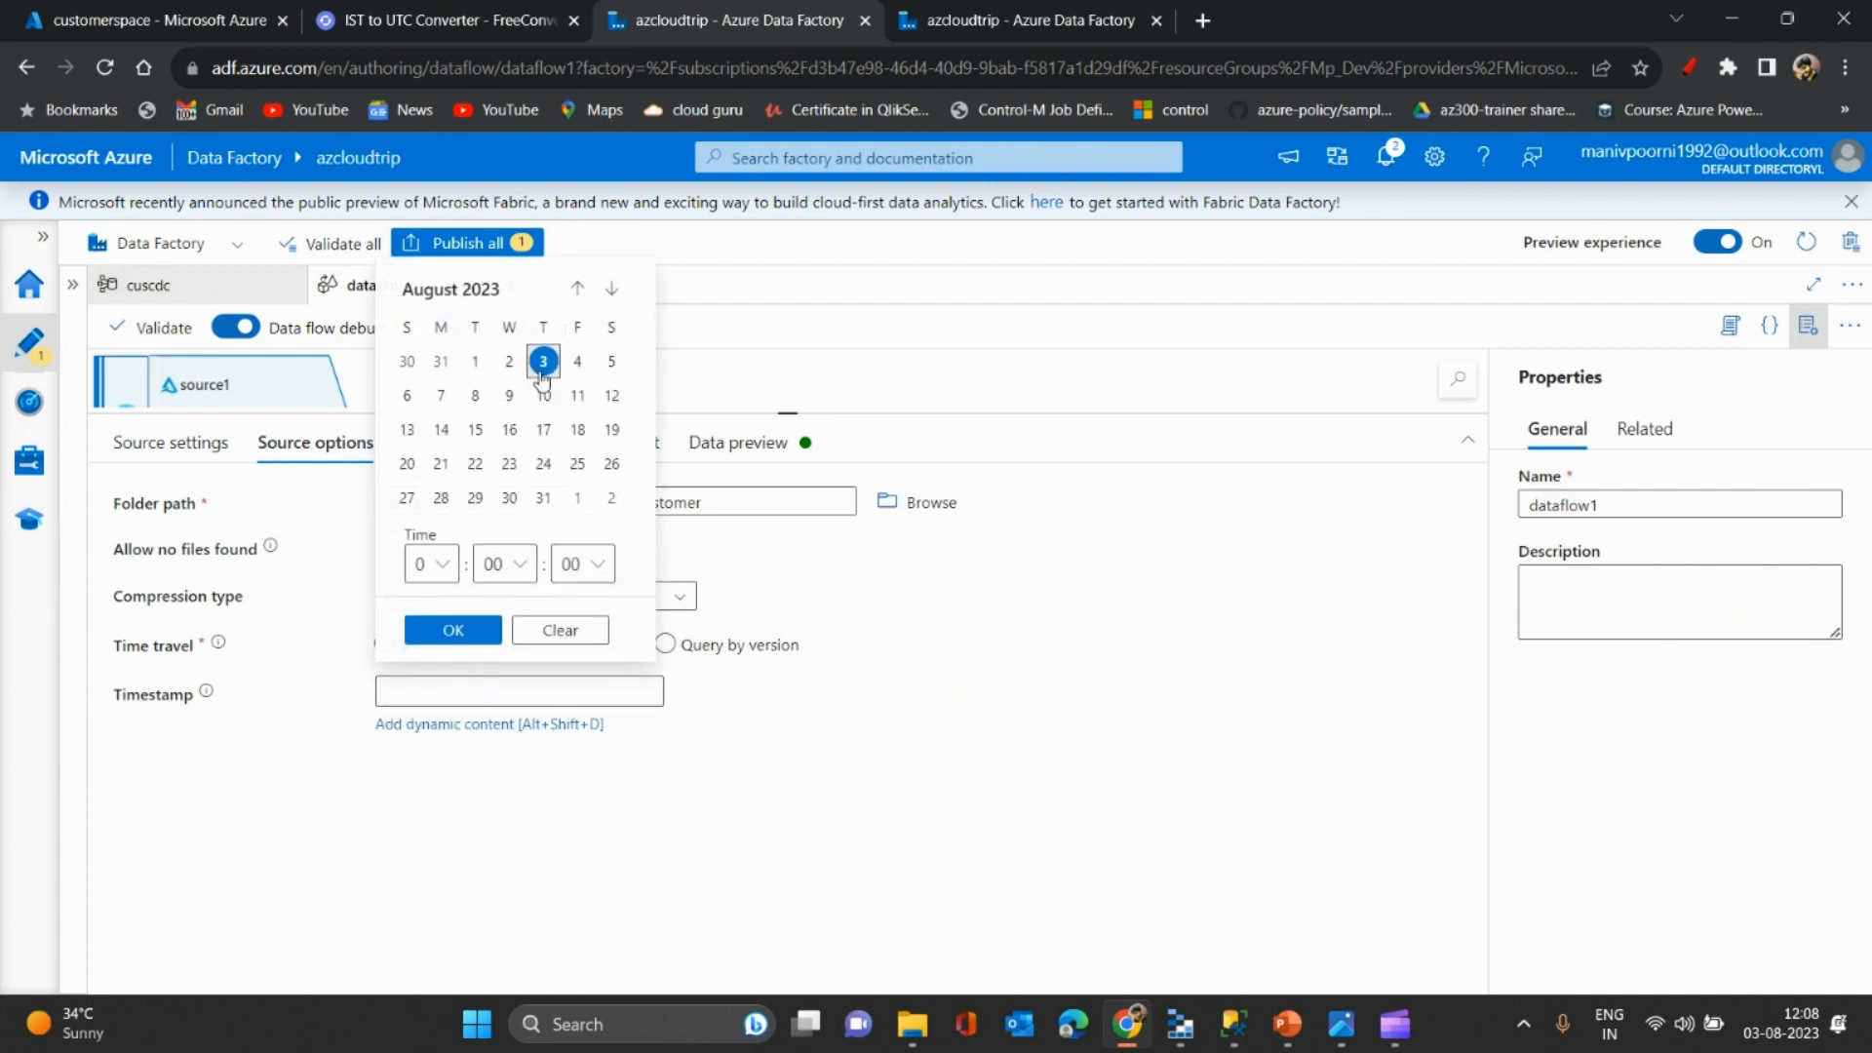
left_click(457, 630)
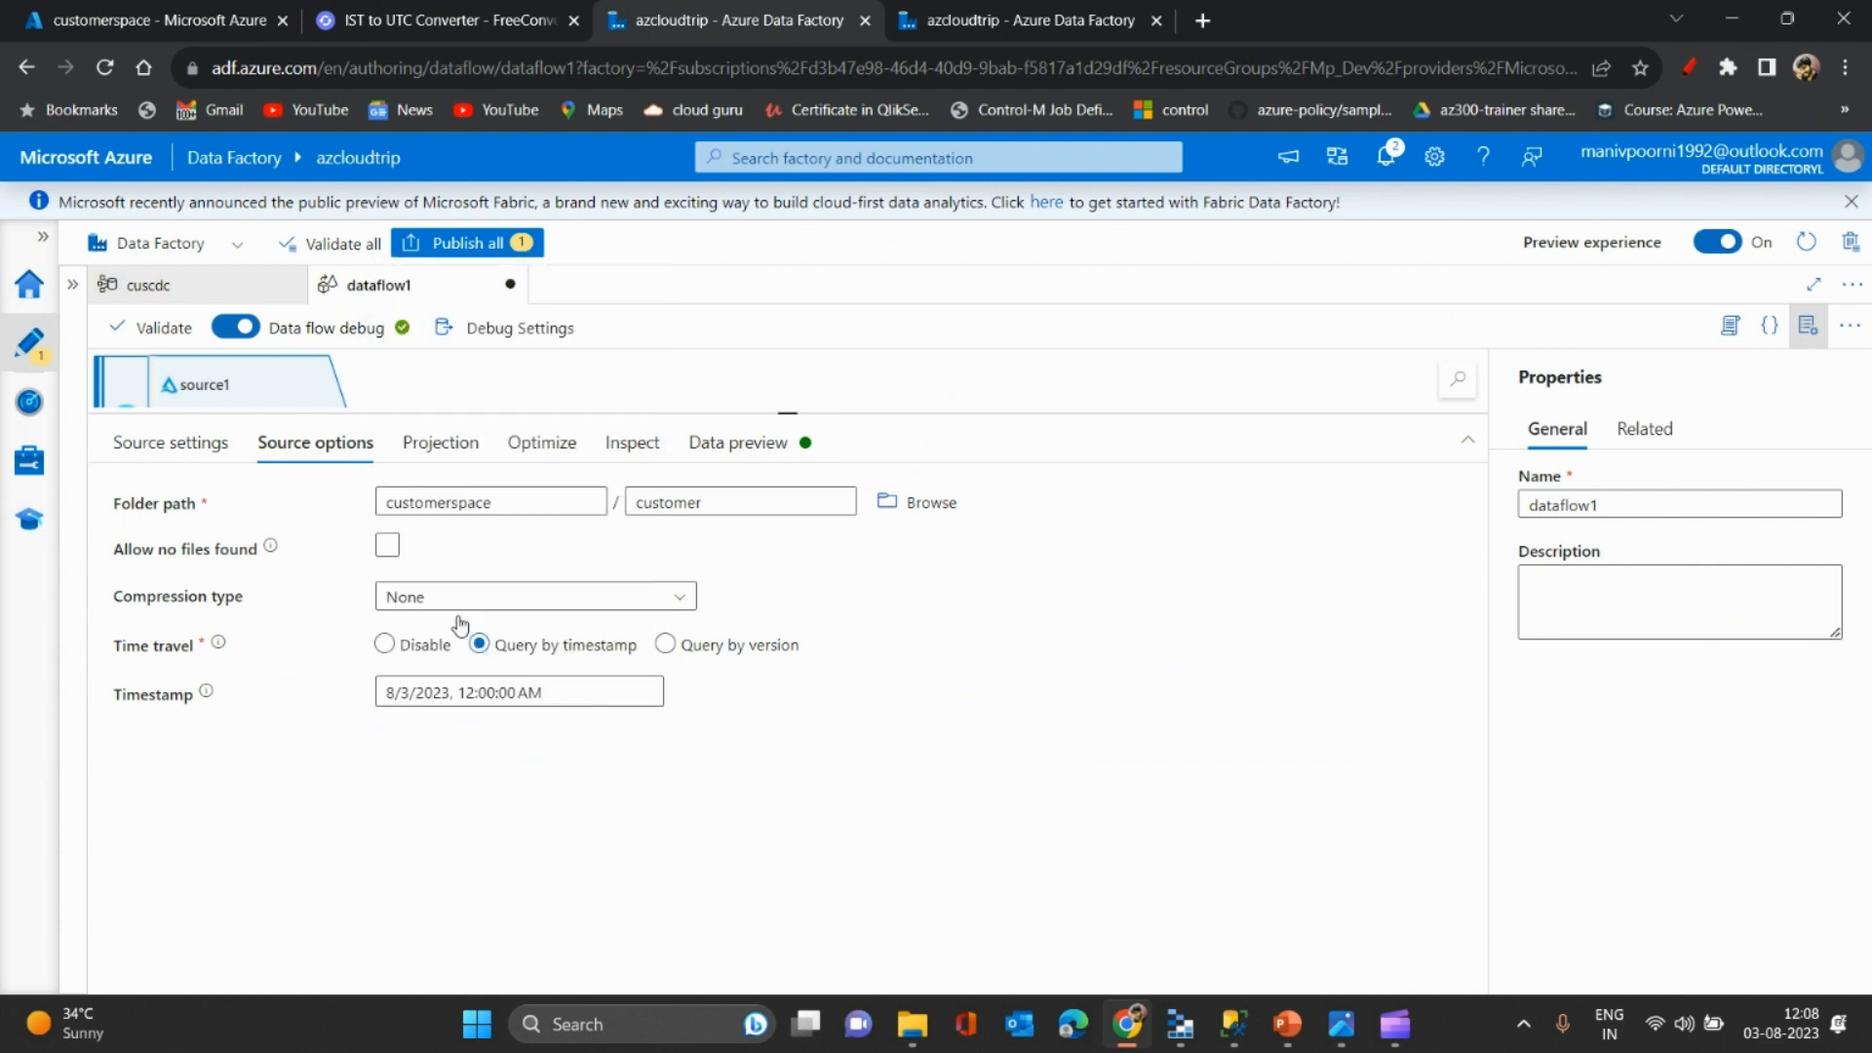
left_click(381, 10)
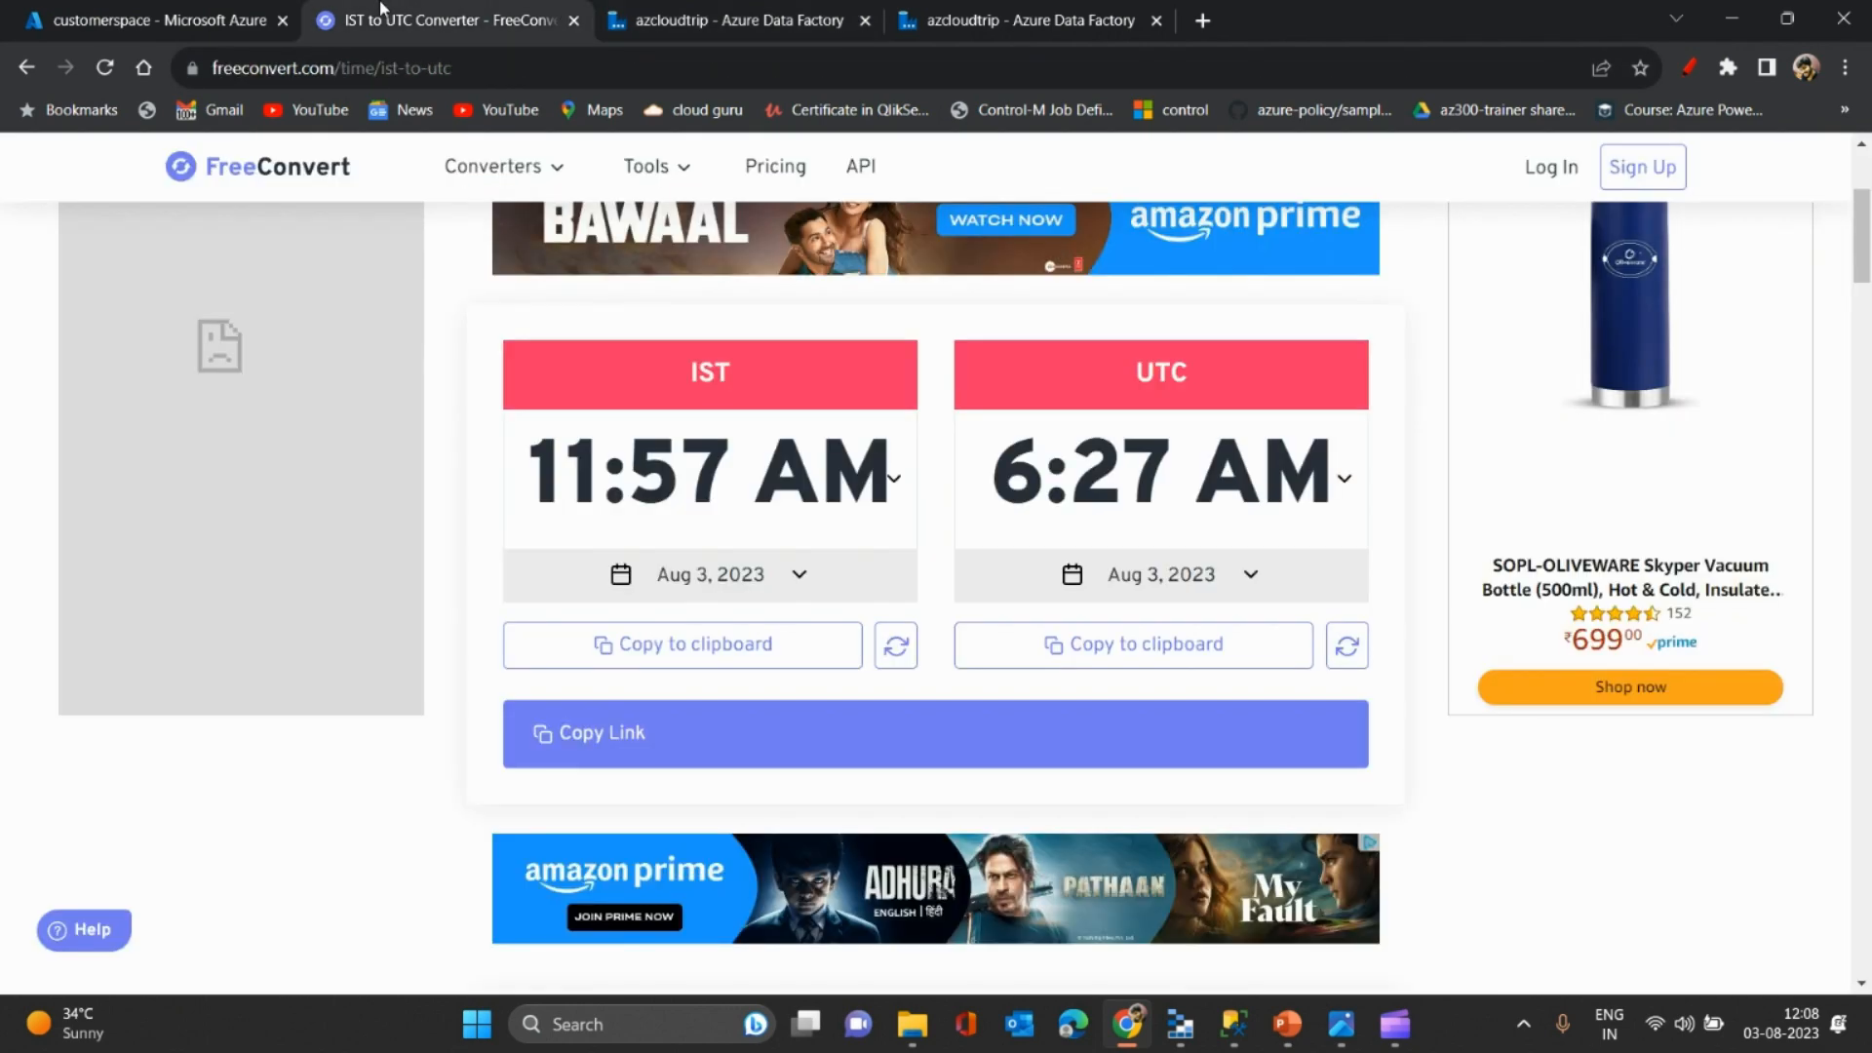
left_click(931, 12)
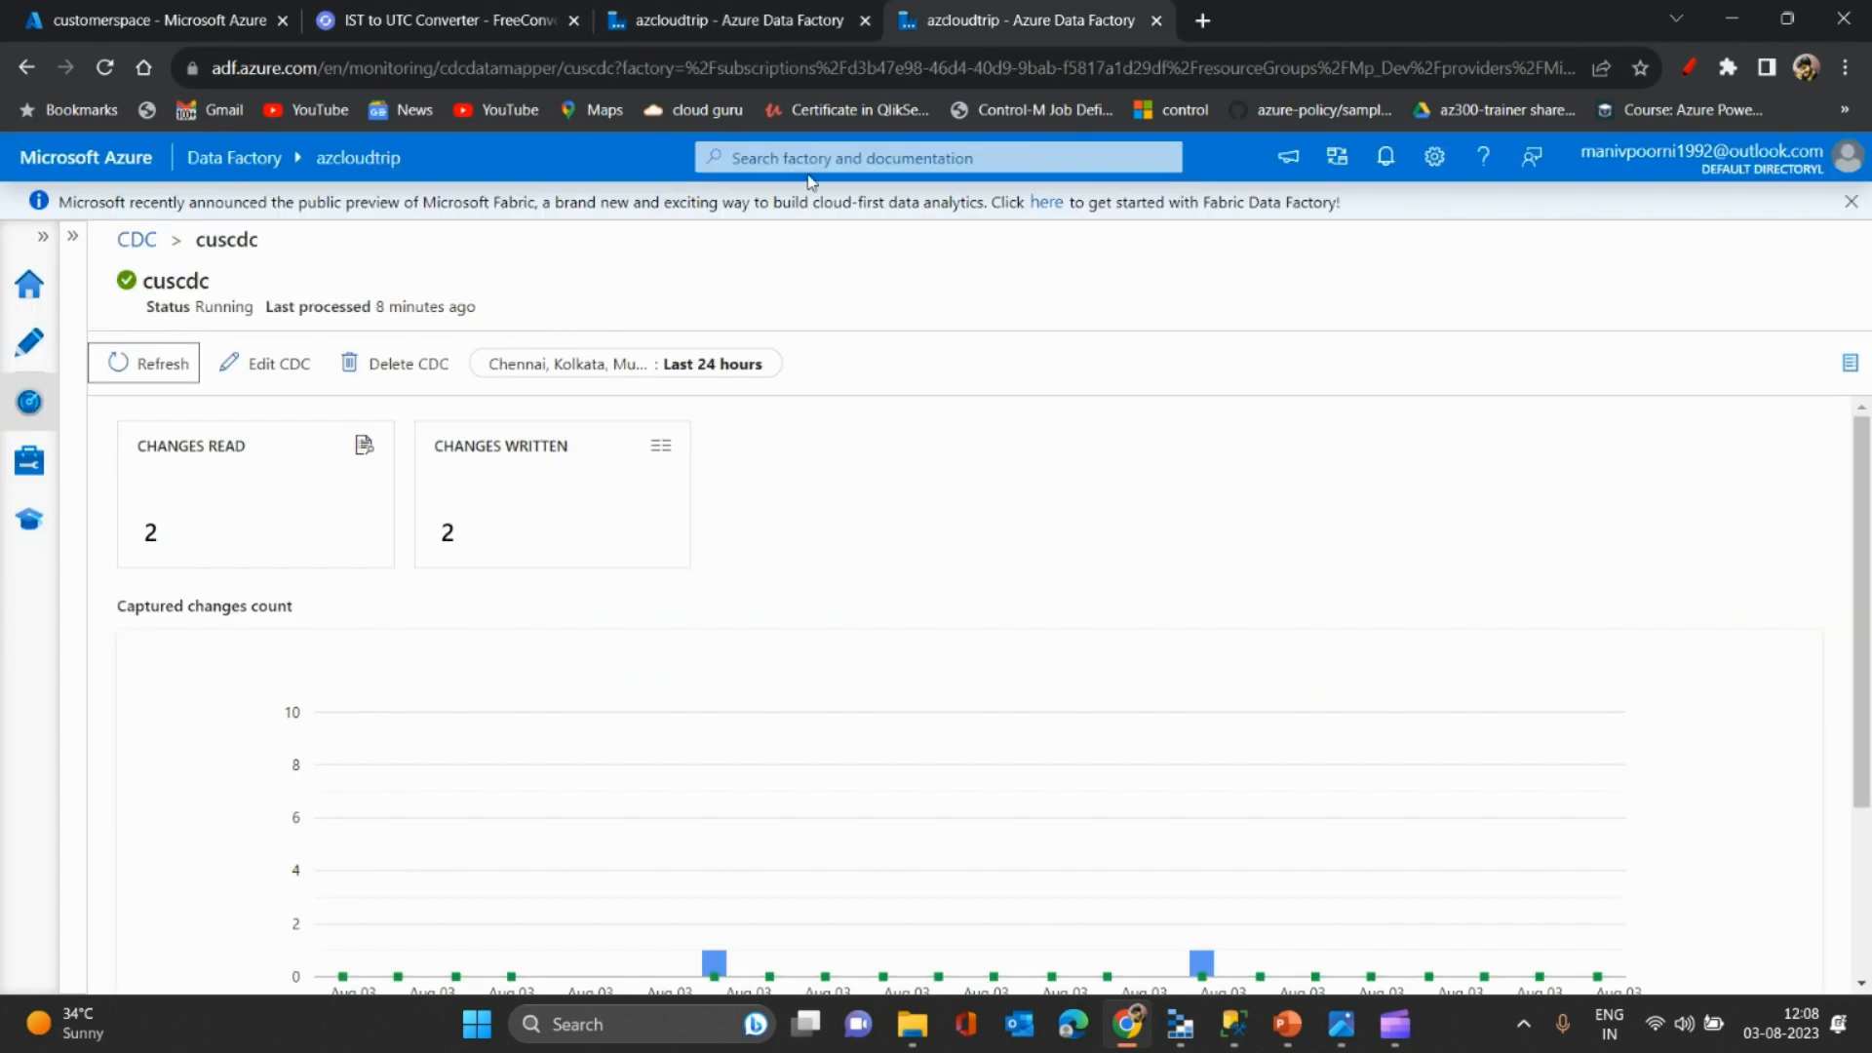
left_click(149, 12)
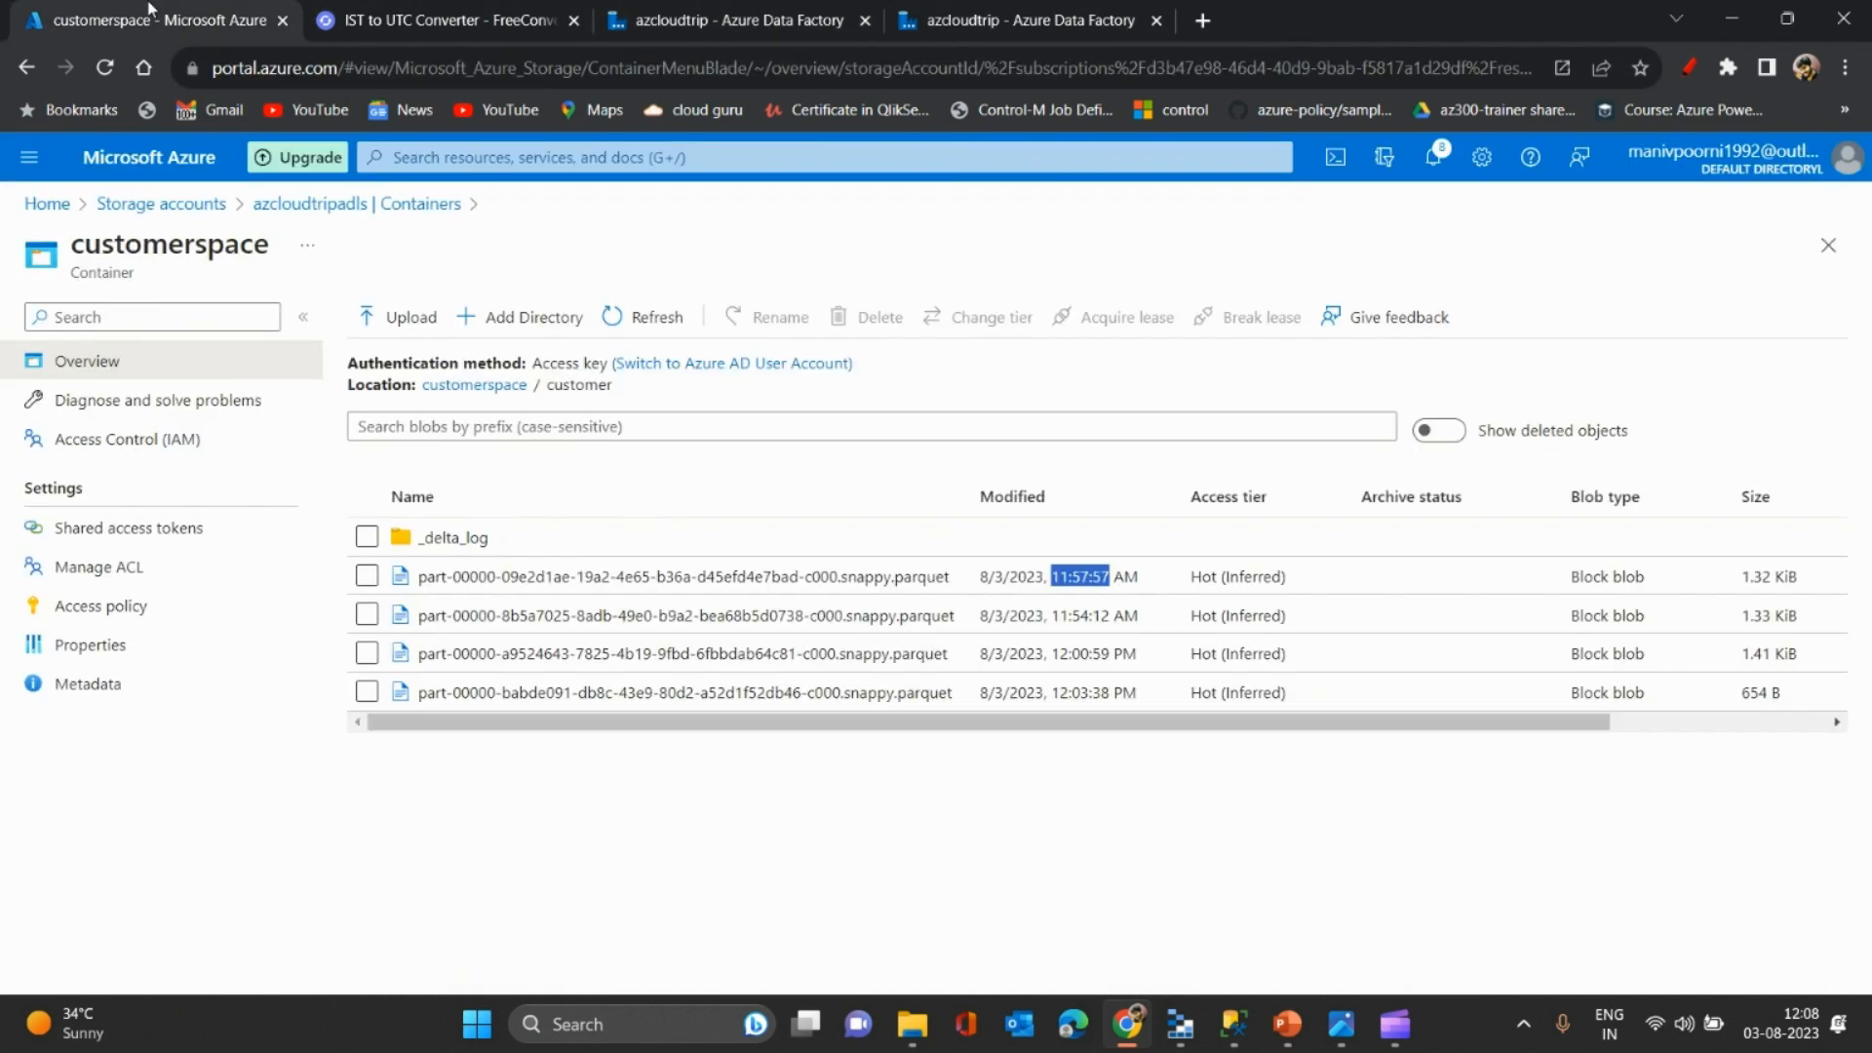
left_click(414, 12)
left_click(653, 12)
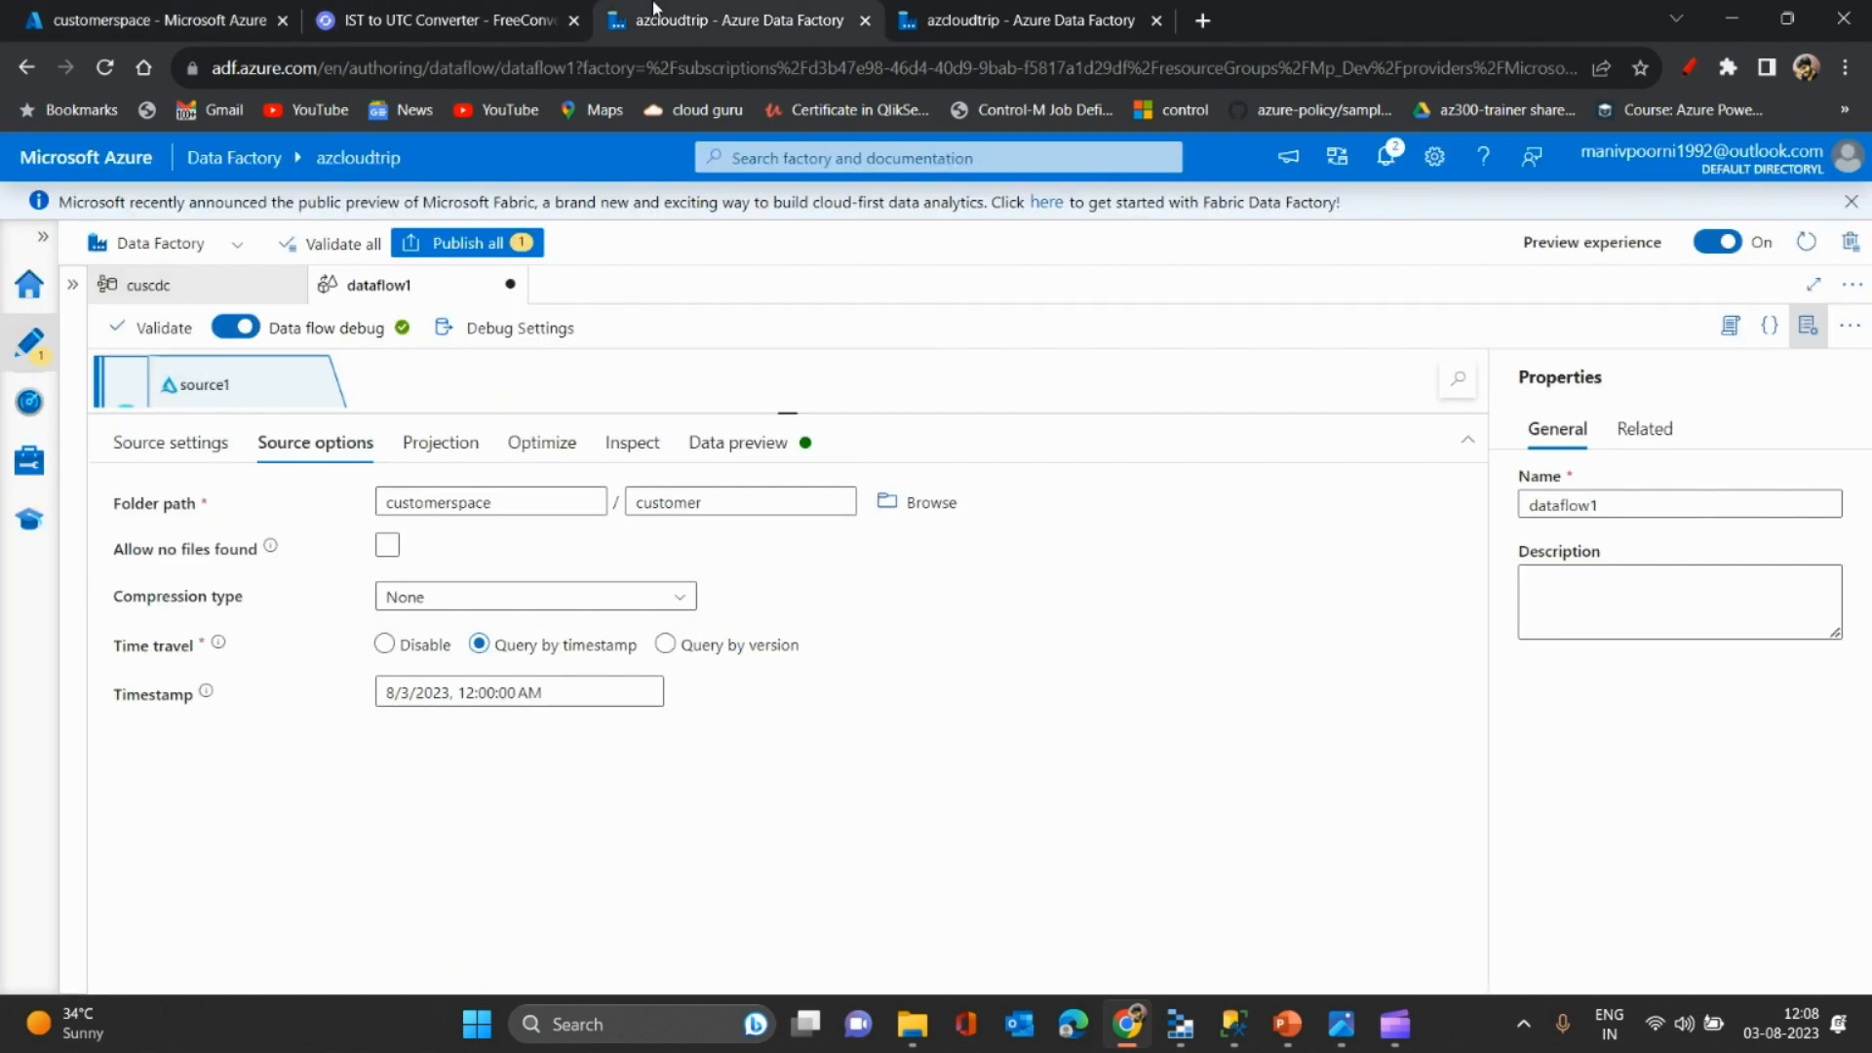
- Edit the timestamp's time to 6:27:57 AM and move the Data Factory tab first
left_click(475, 692)
key("BackSpace")
key("BackSpace")
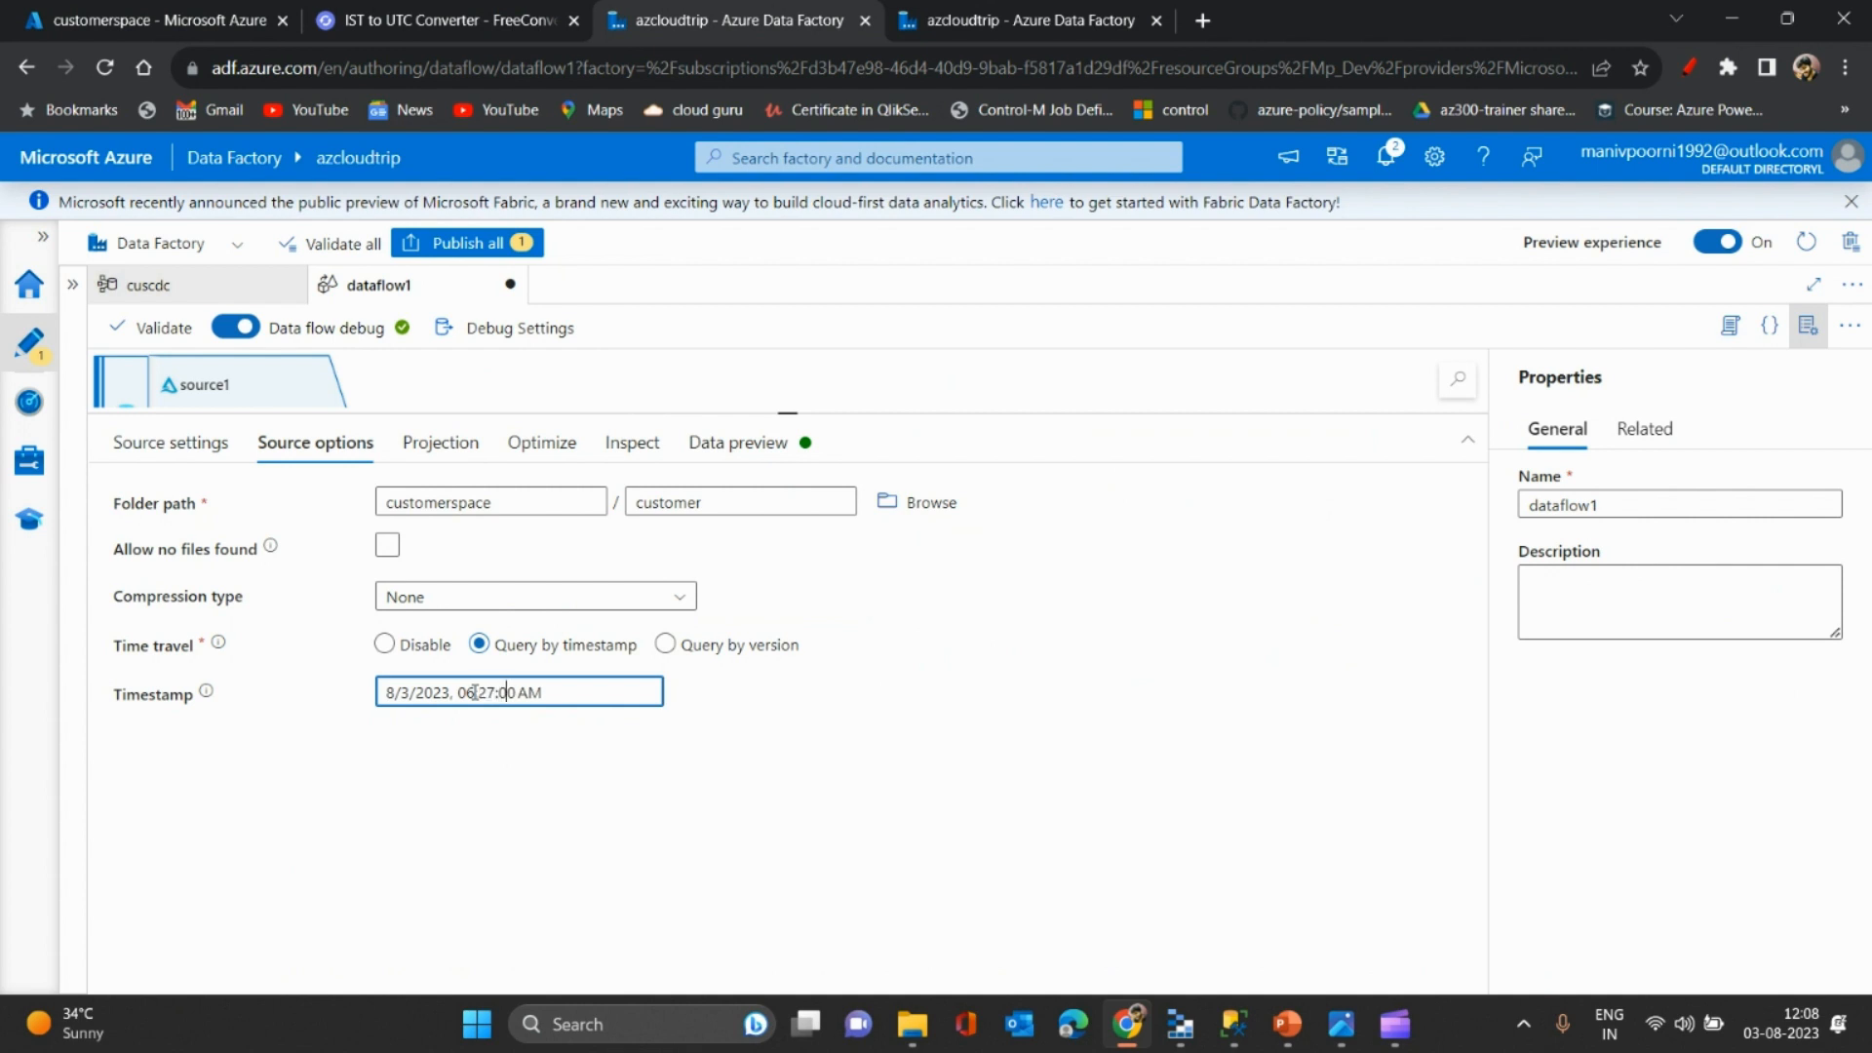
key("BackSpace")
key("BackSpace")
type("57")
left_click(452, 13)
left_click_drag(648, 8, 187, 8)
left_click(494, 7)
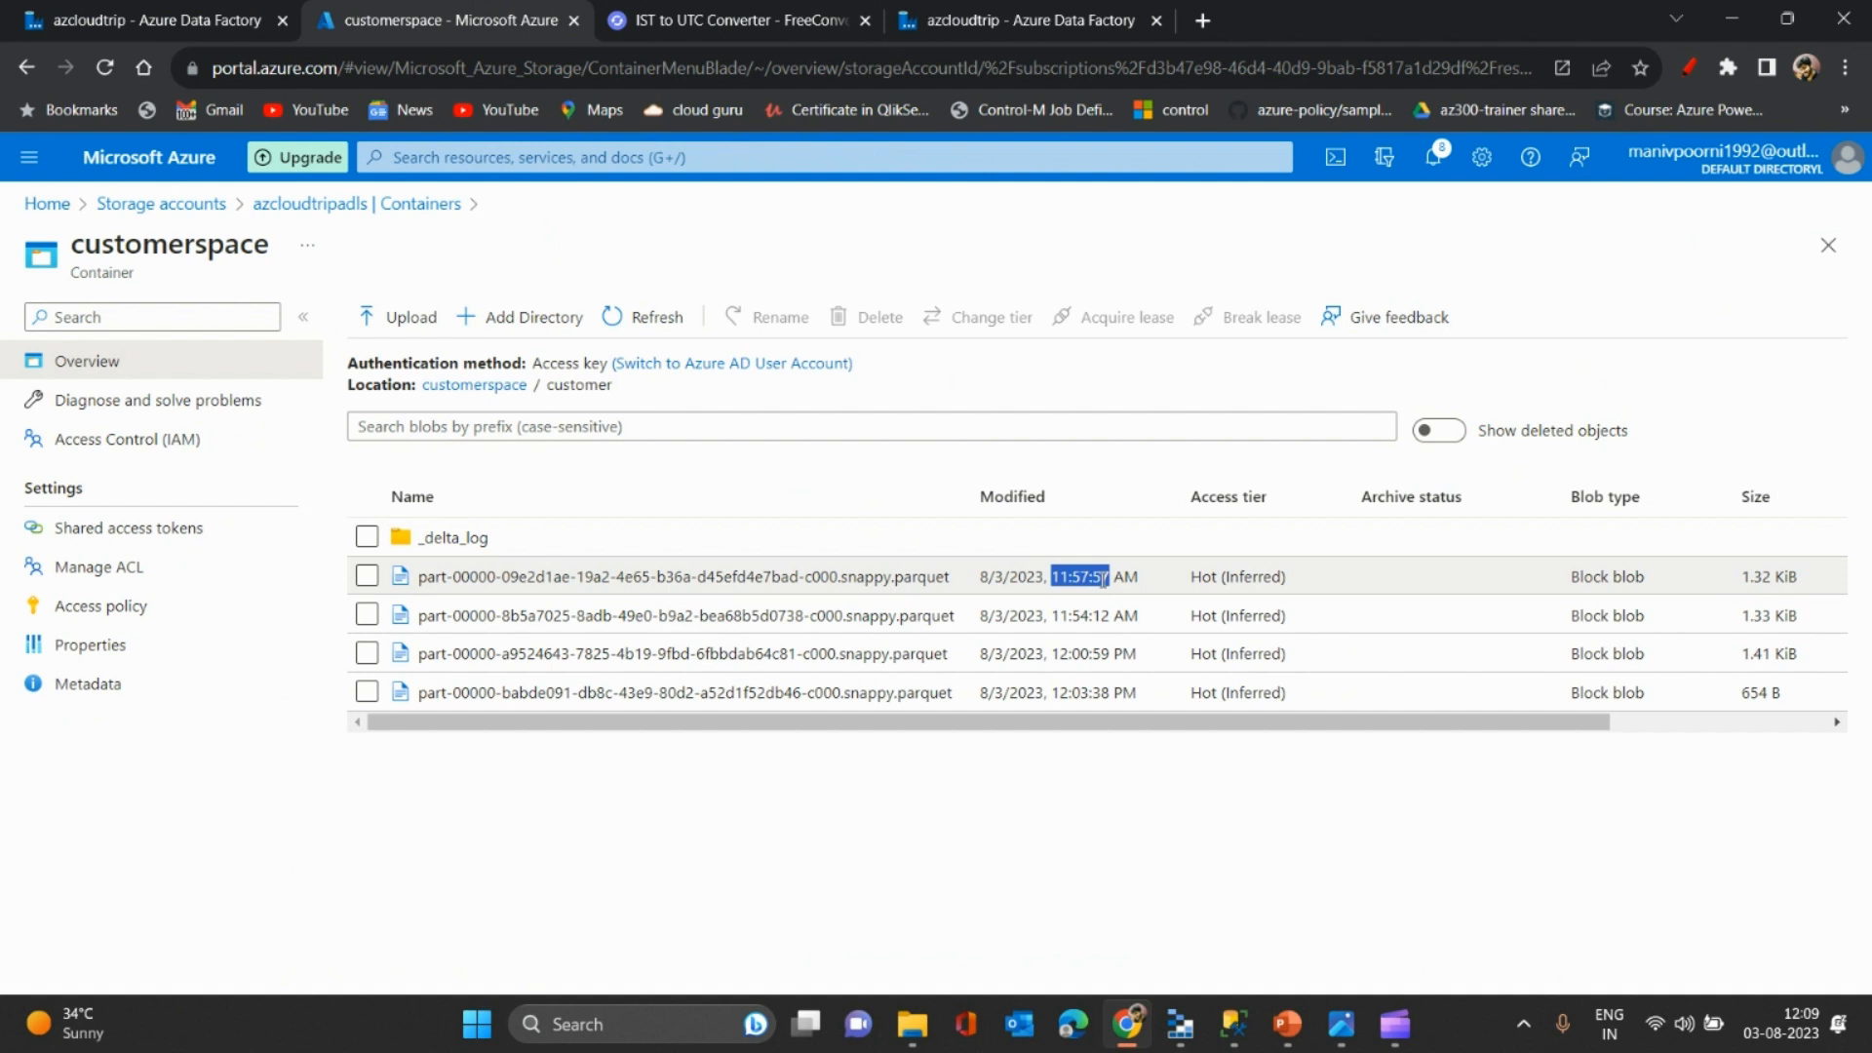
left_click(177, 13)
- Confirm the 8/3/2023, 6:27:57 AM timestamp and refetch the preview, showing customers 1 and 2
left_click(450, 631)
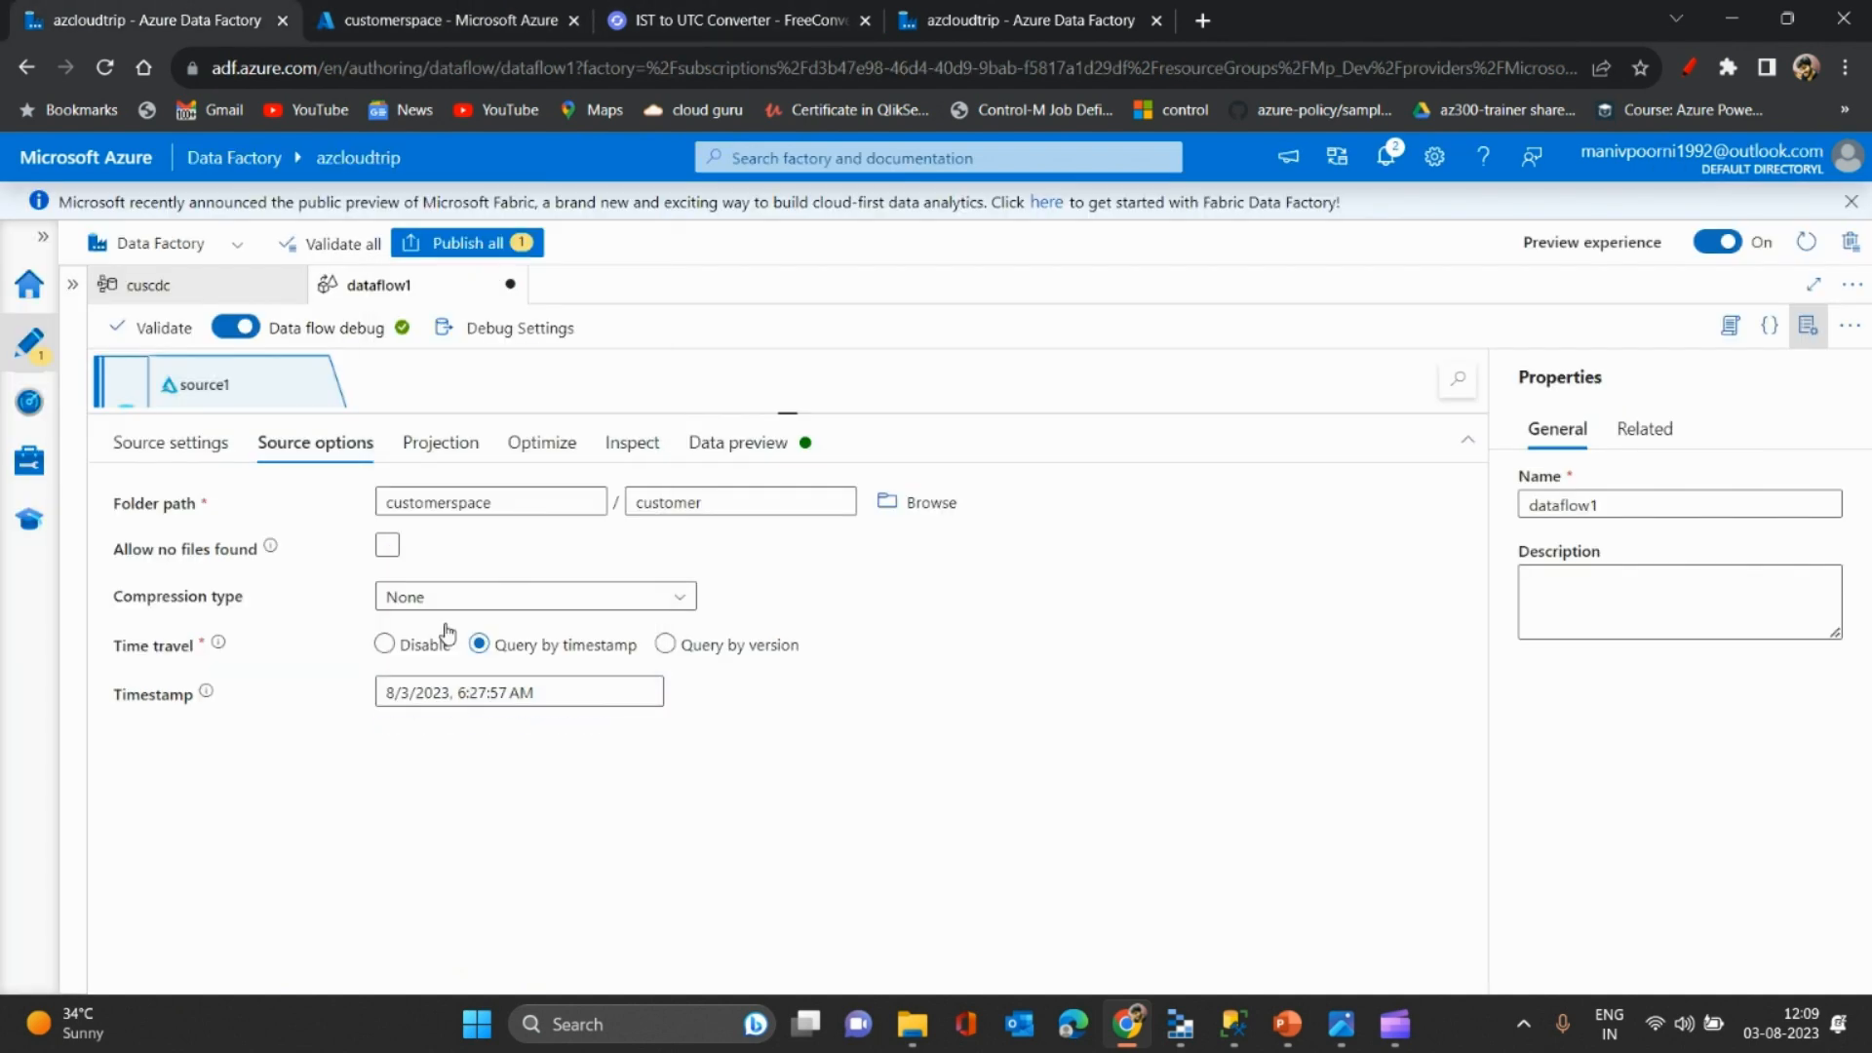
left_click(741, 462)
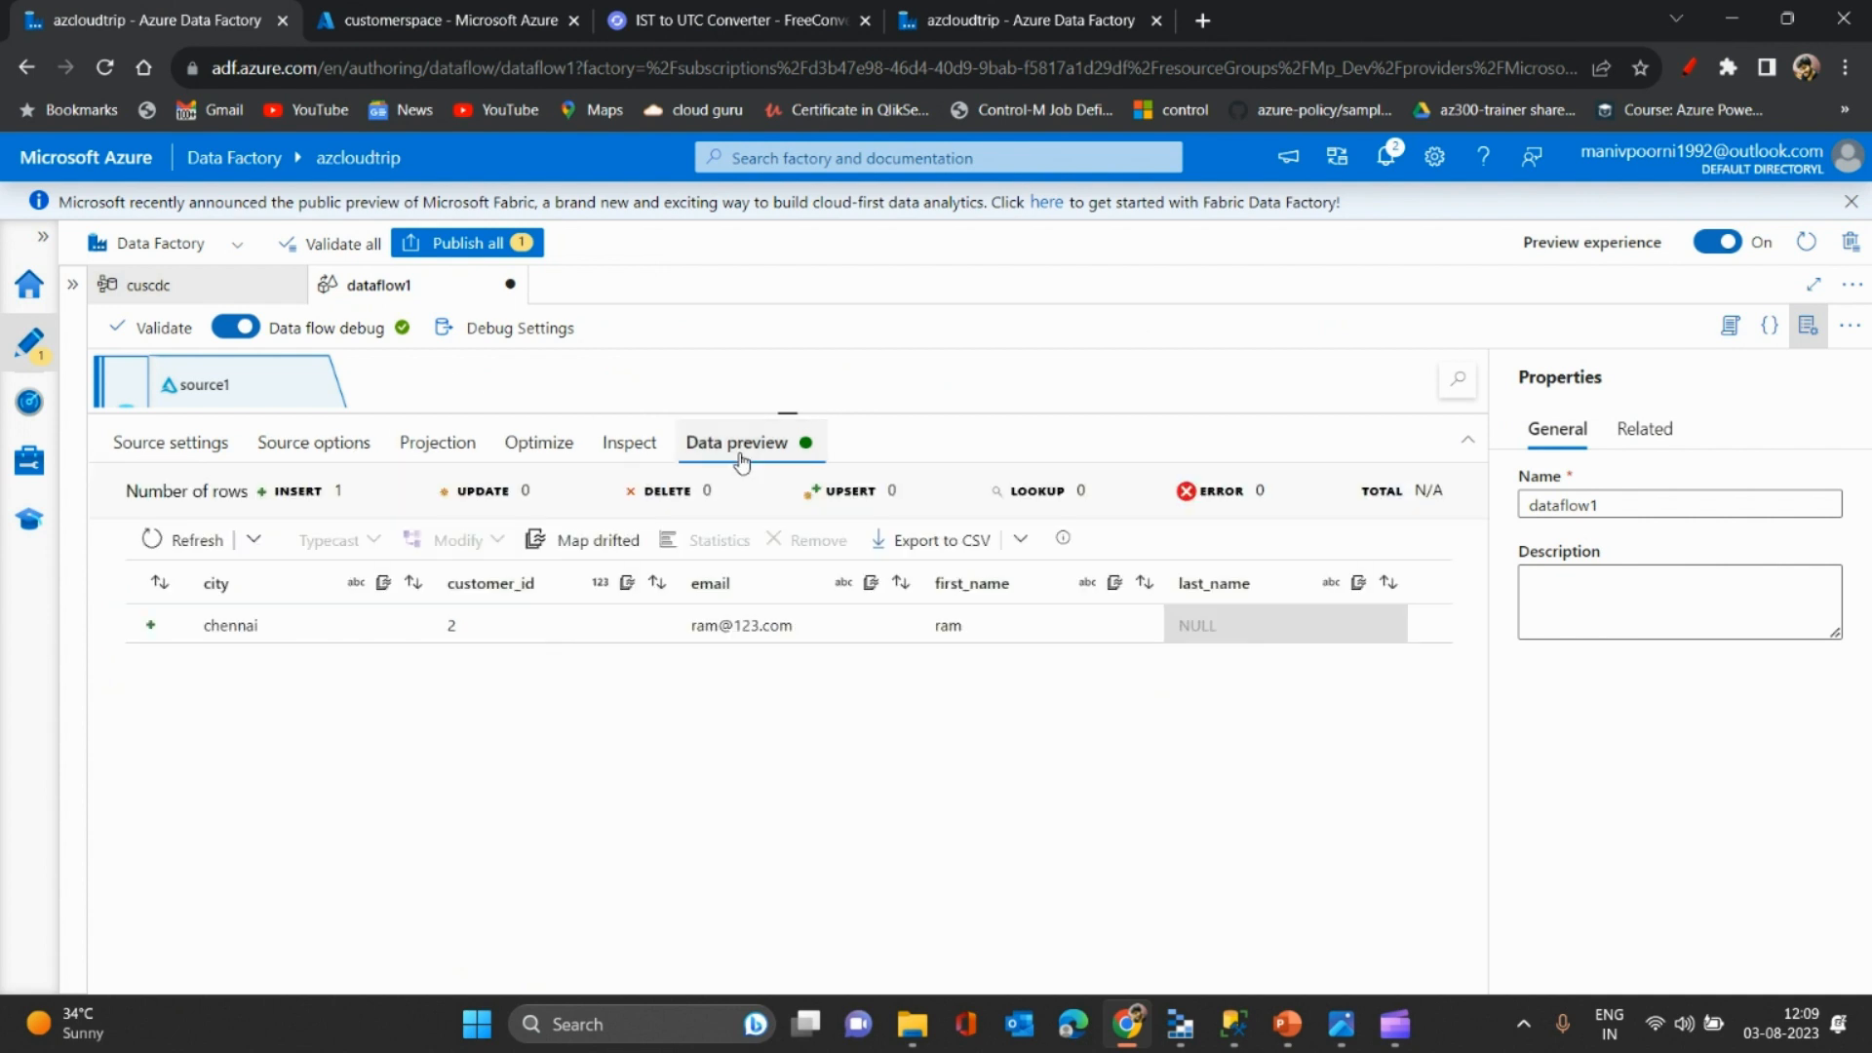
left_click(255, 539)
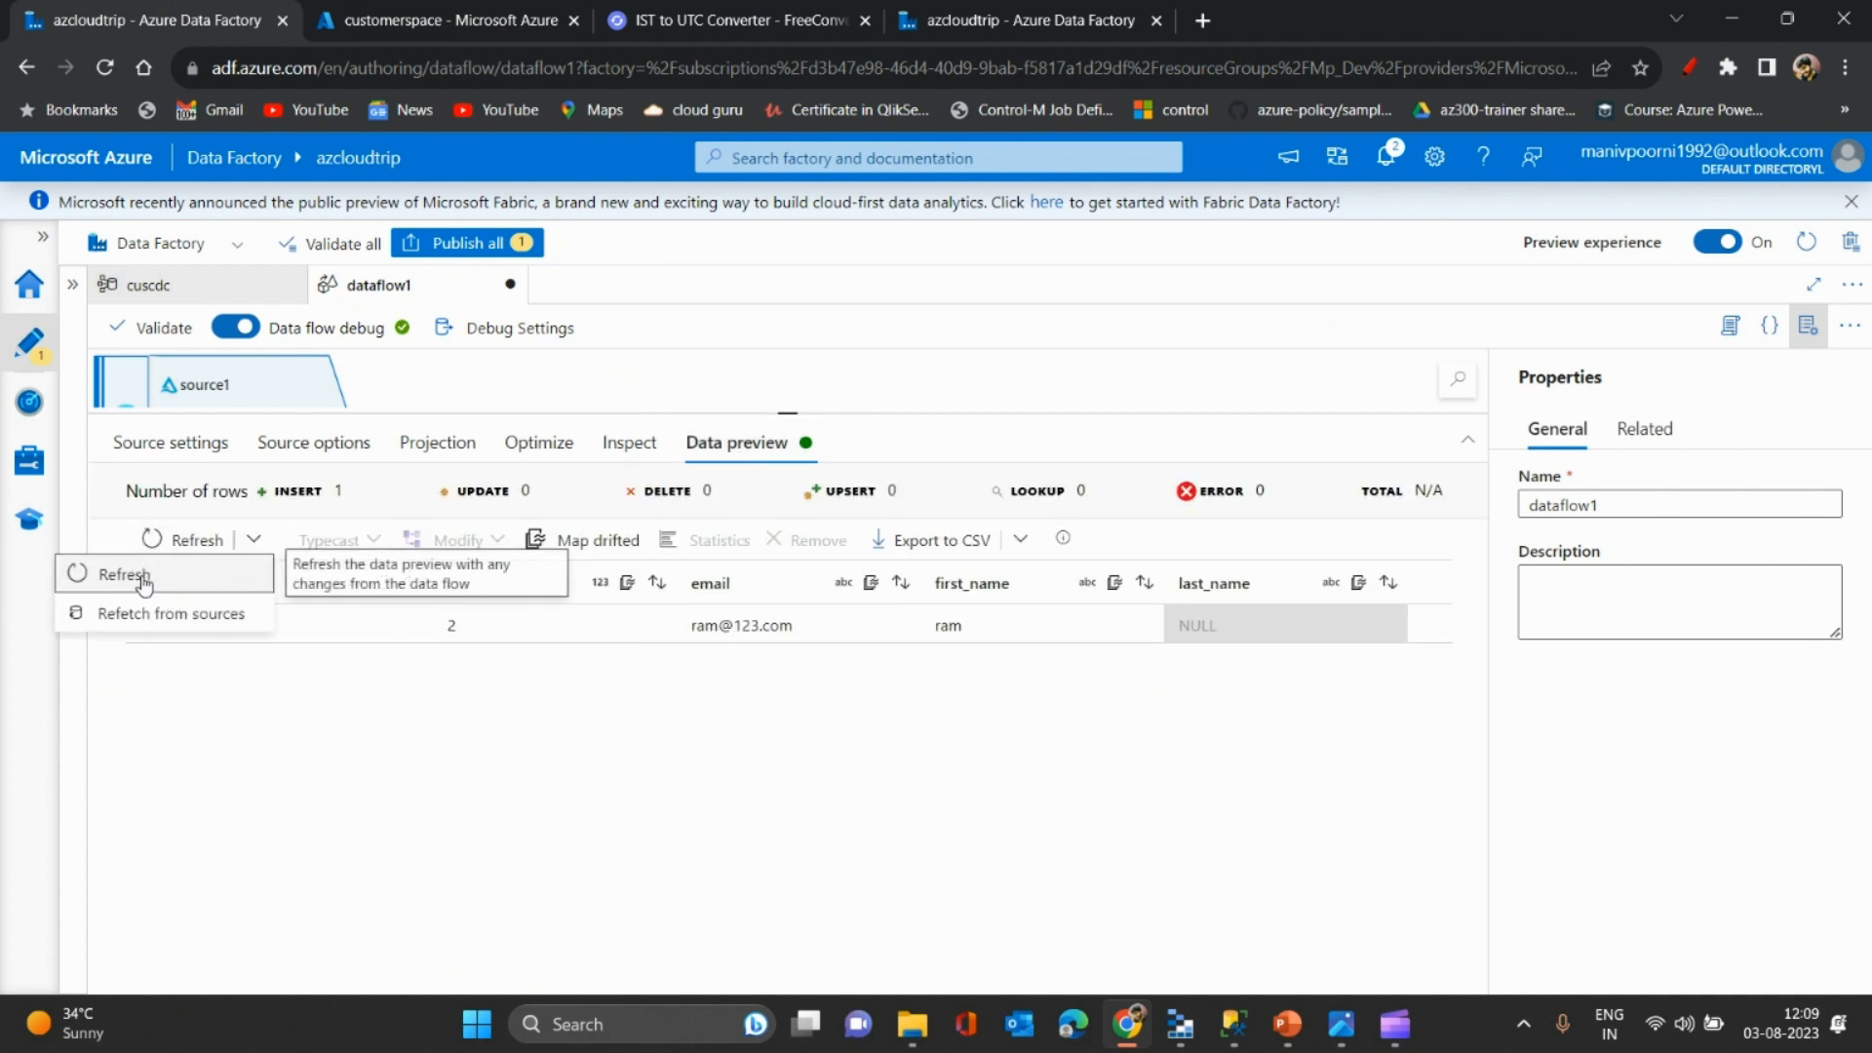
left_click(146, 613)
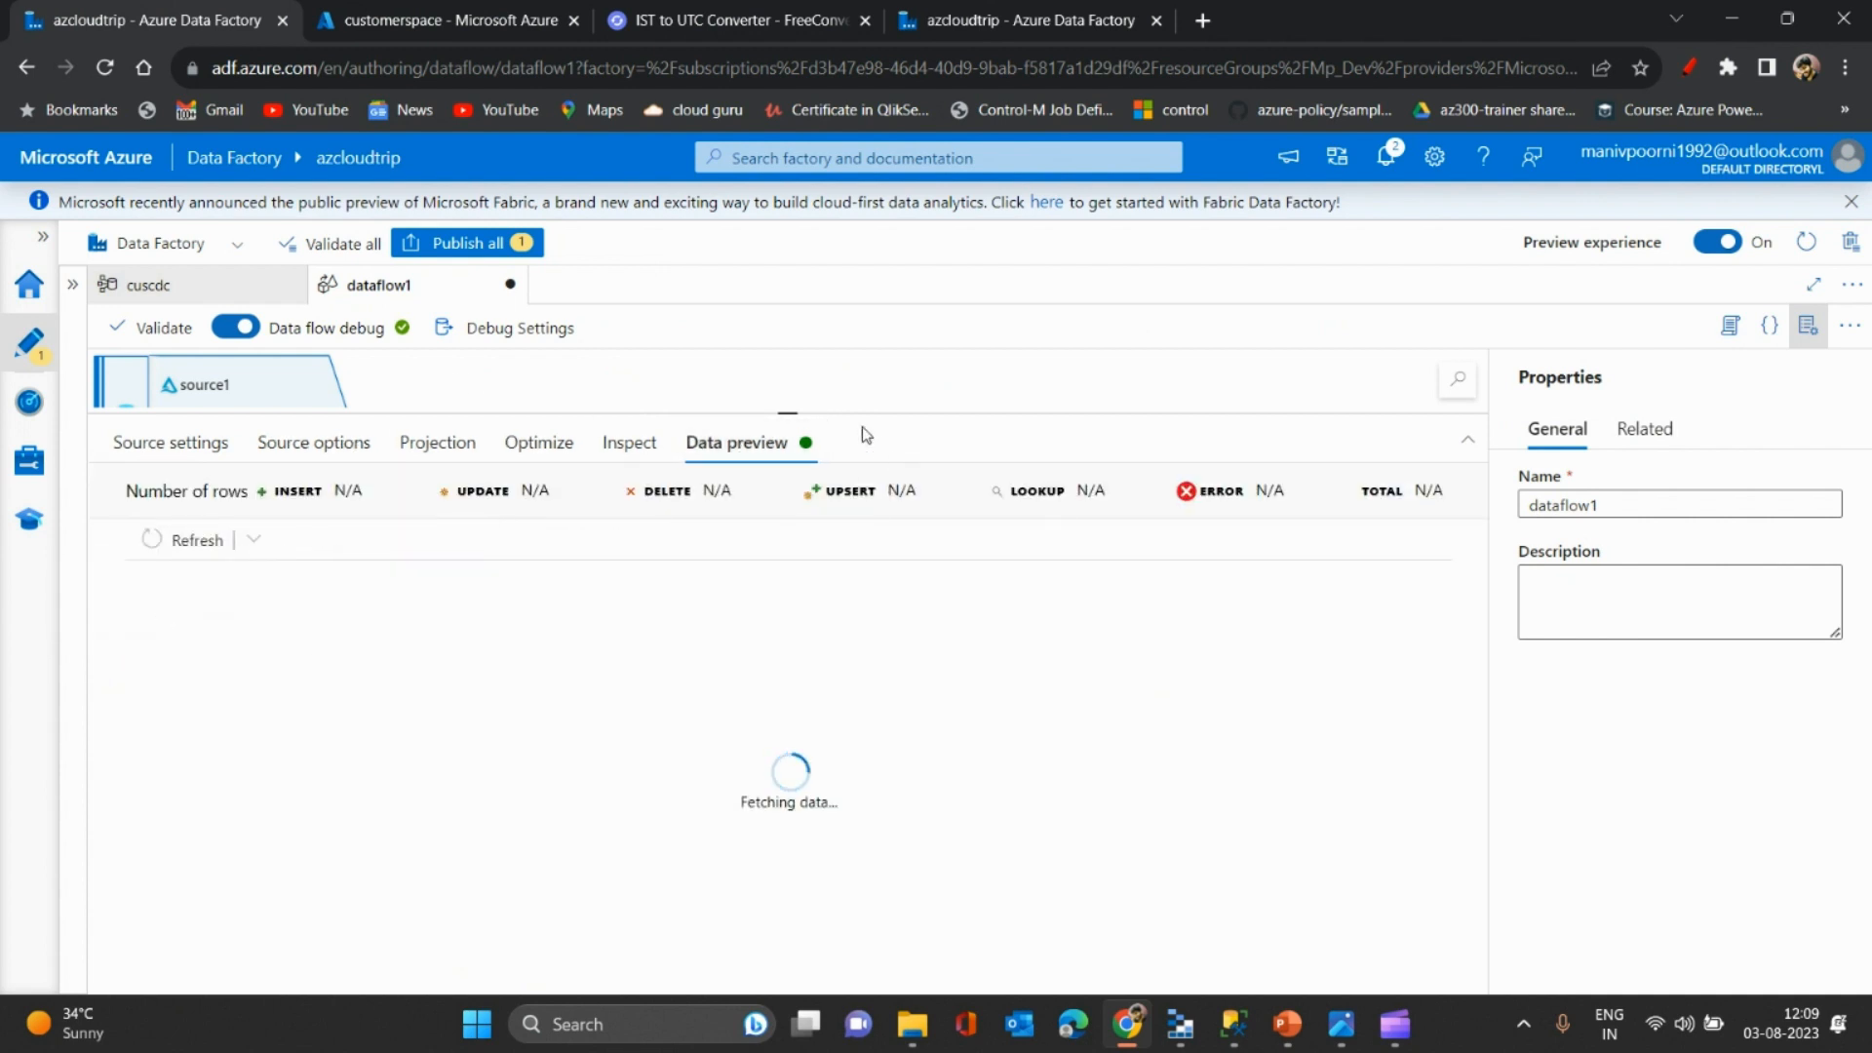
left_click_drag(861, 414, 836, 349)
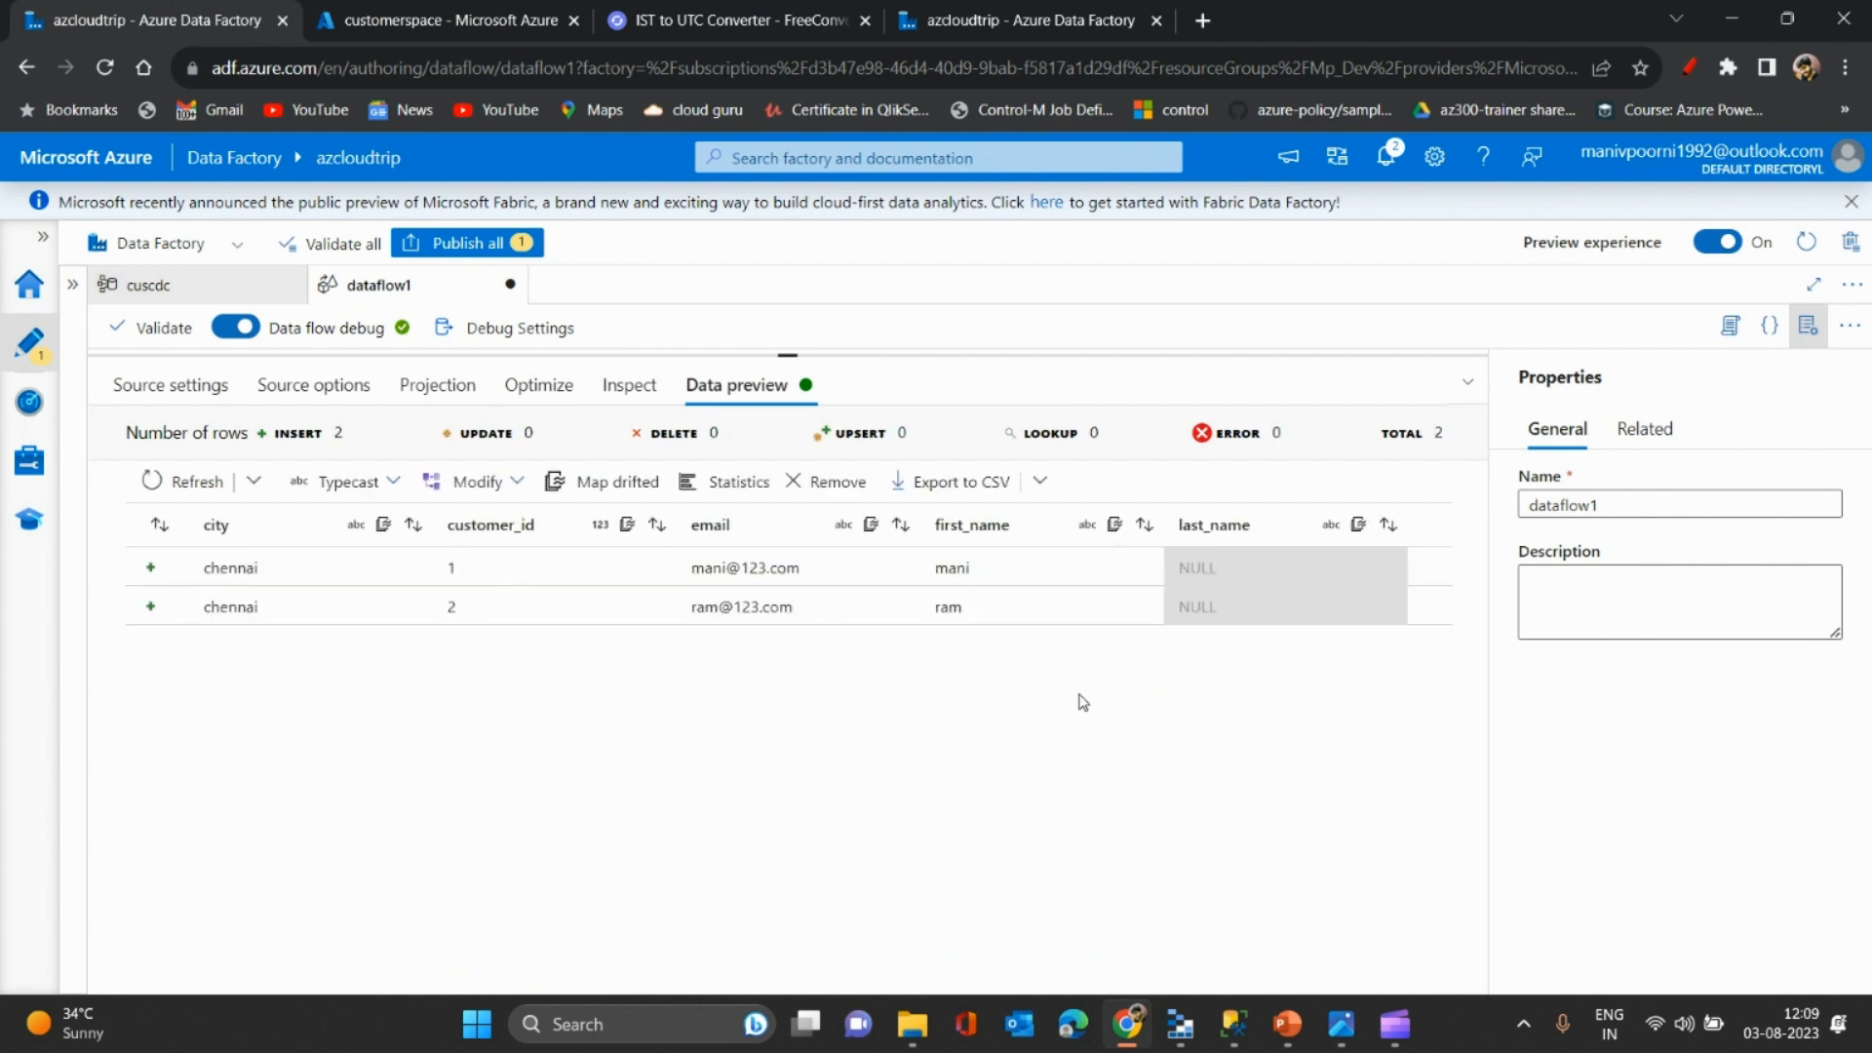
left_click(1233, 1024)
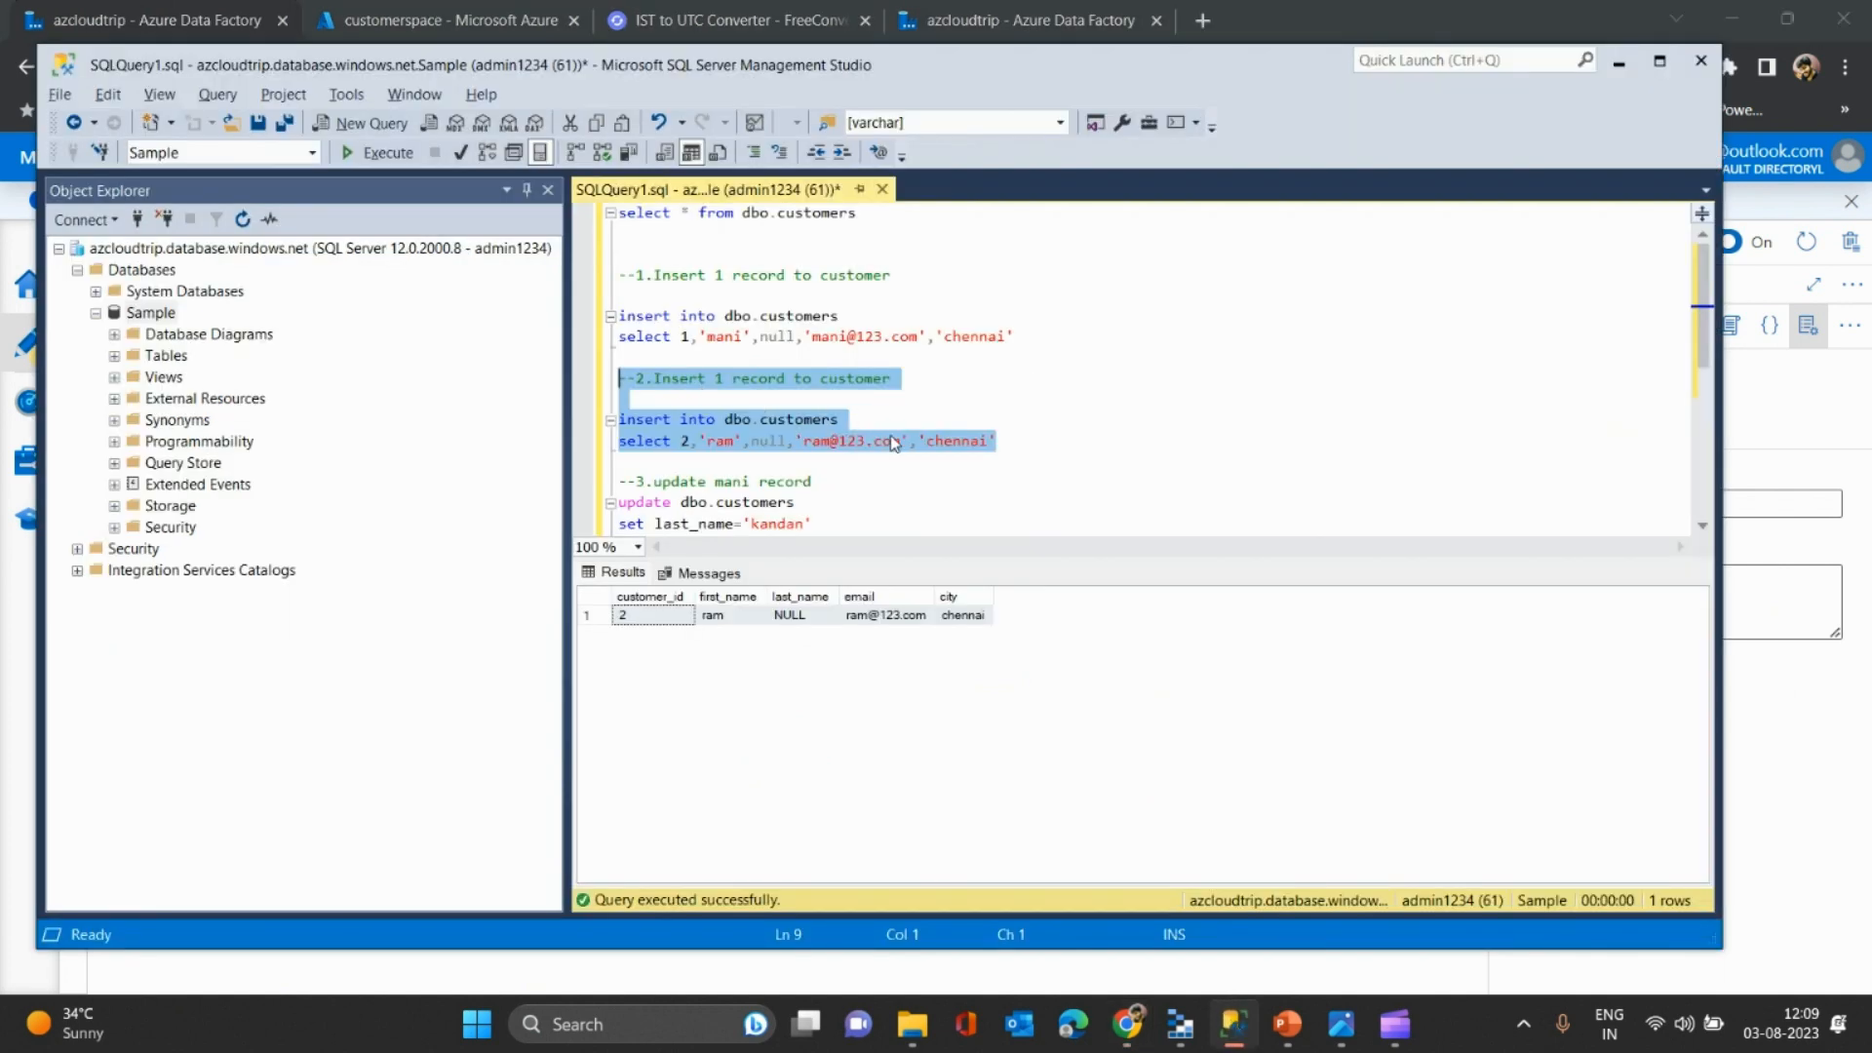
- Highlight the customer 1 and 2 insert statements and their null last-name values in SSMS
left_click_drag(1013, 436, 912, 357)
mouse_move(1020, 324)
left_mouse_down()
mouse_move(624, 317)
mouse_move(1036, 334)
left_mouse_up()
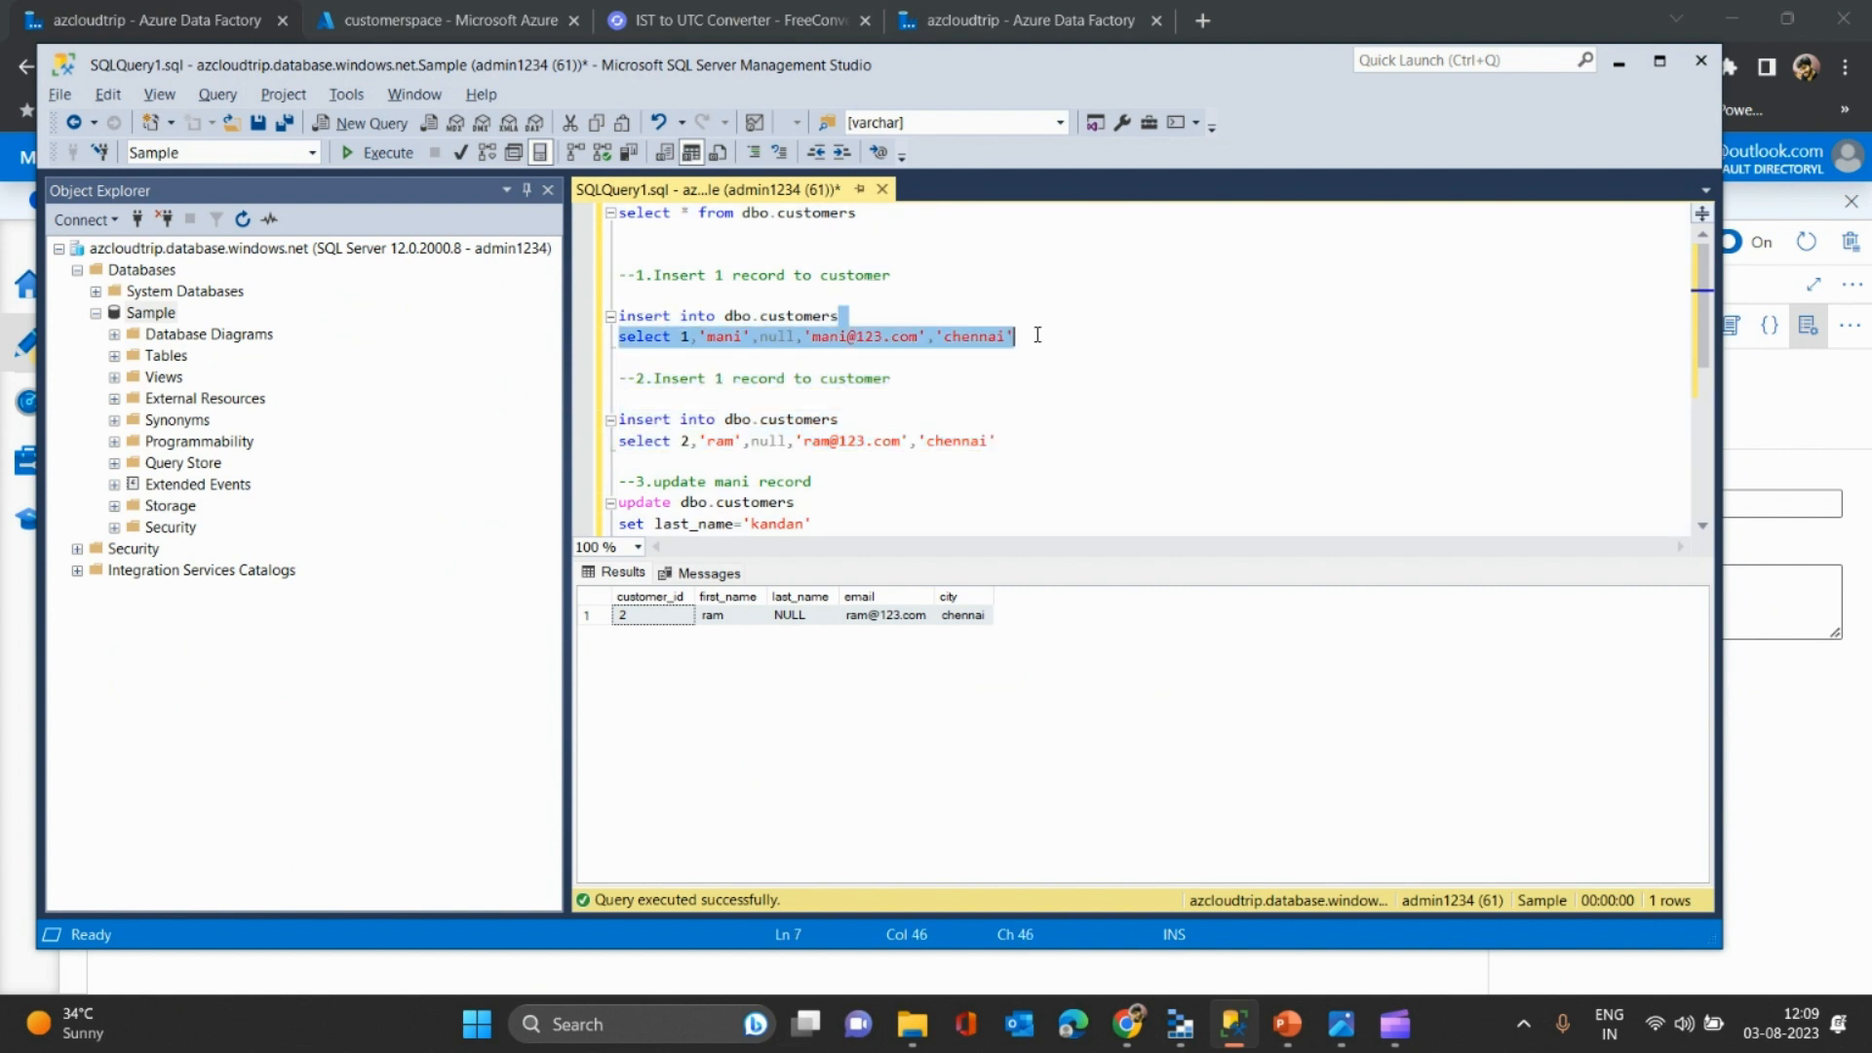
left_click_drag(1021, 448, 577, 431)
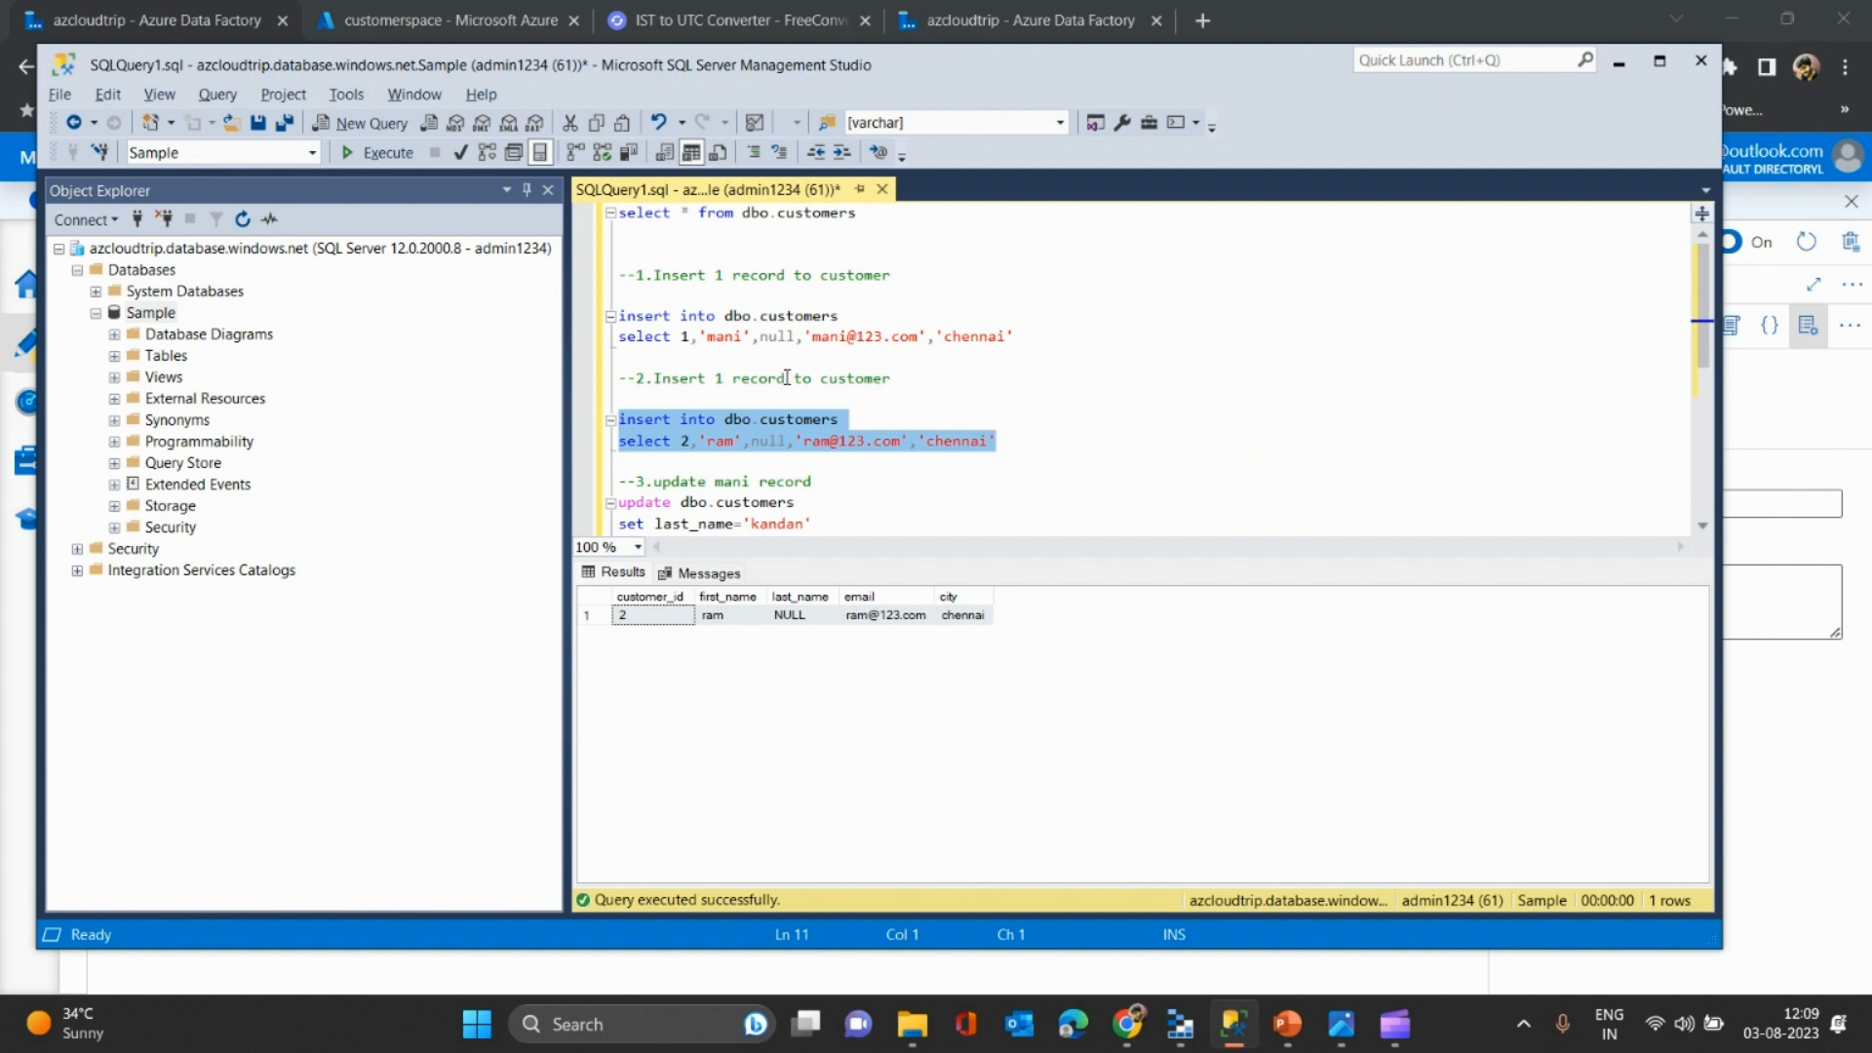
left_click(1024, 435)
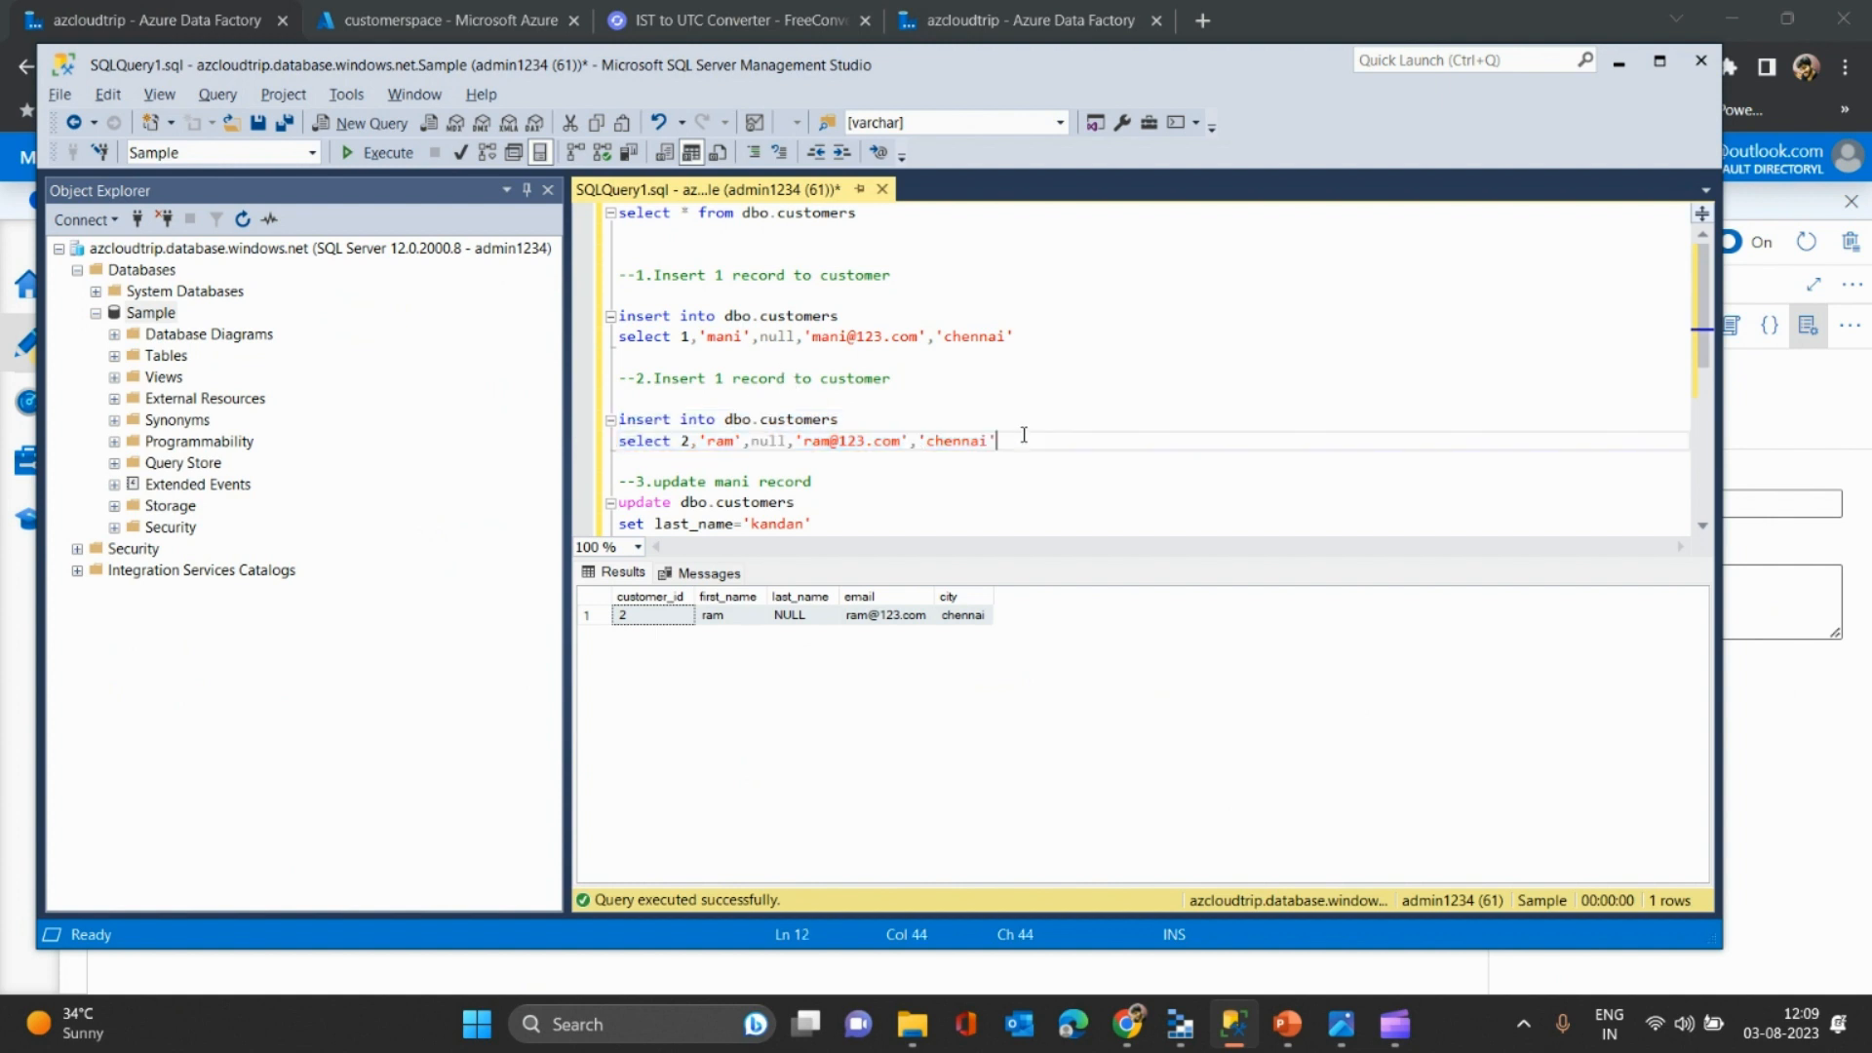
double_click(768, 338)
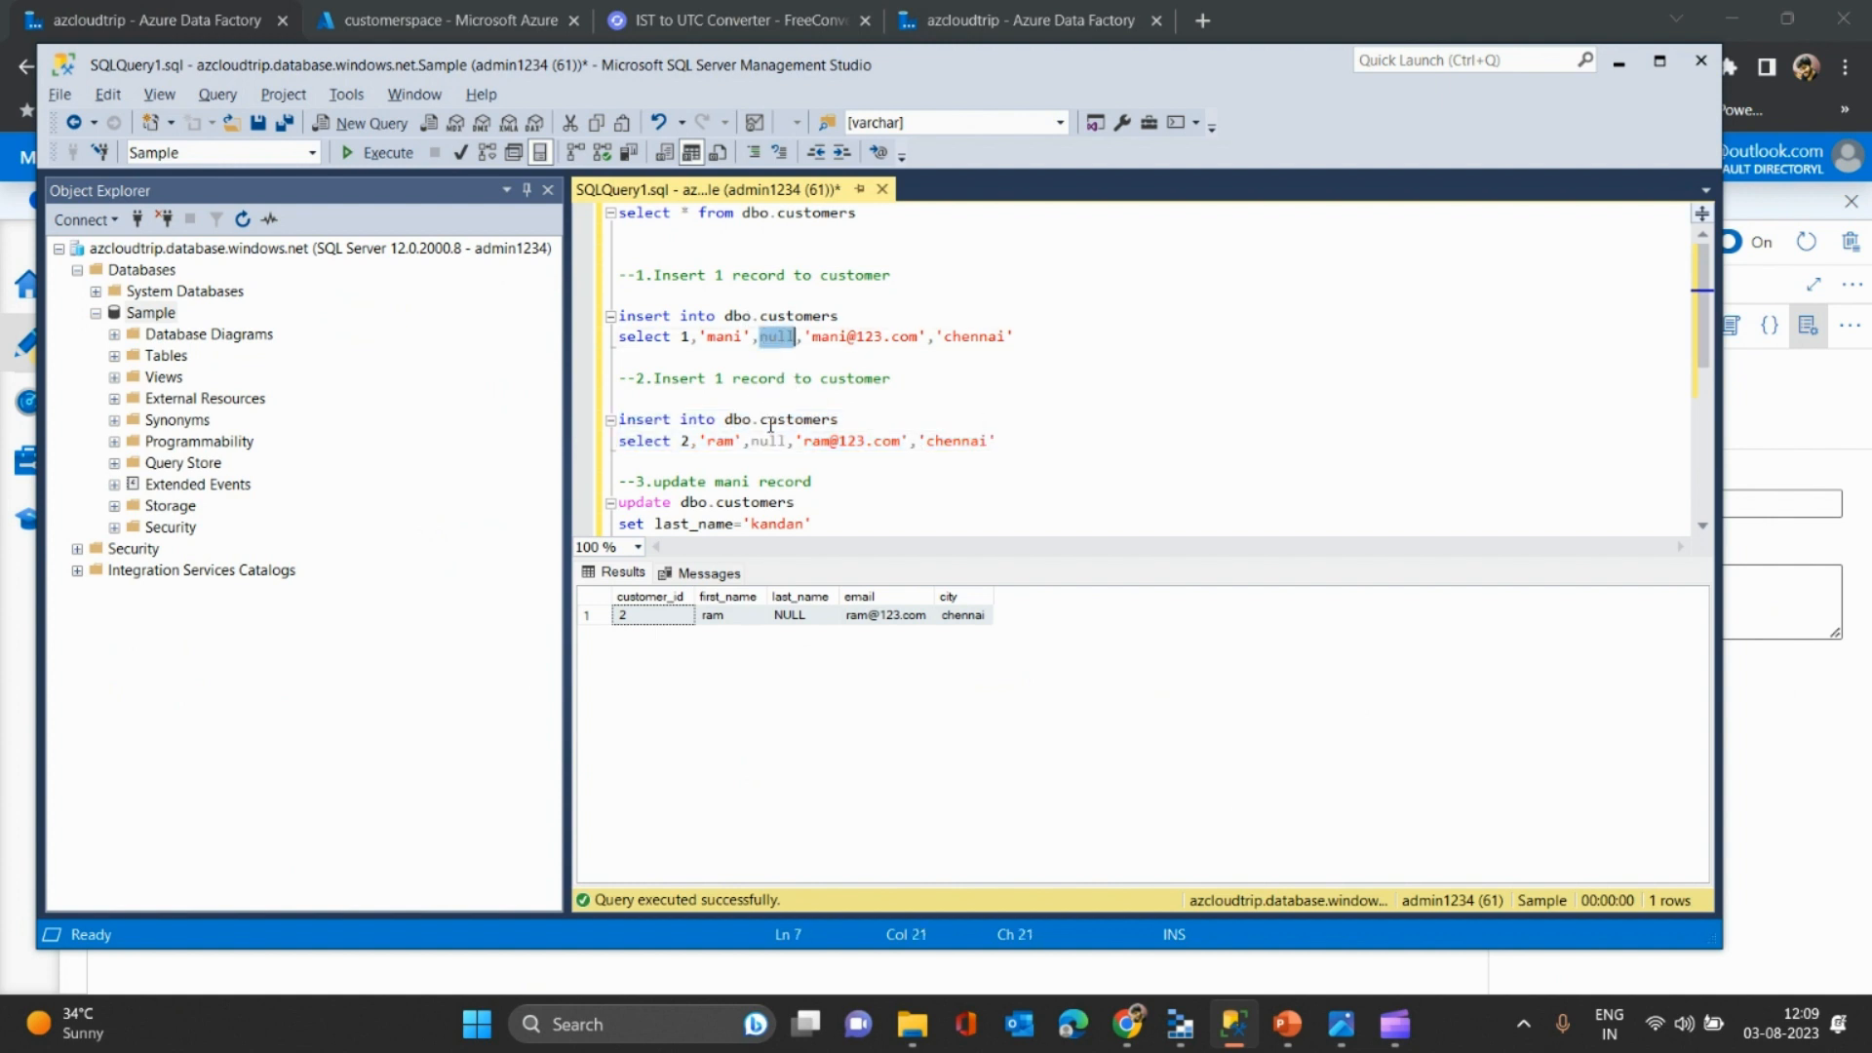
key("alt+Tab")
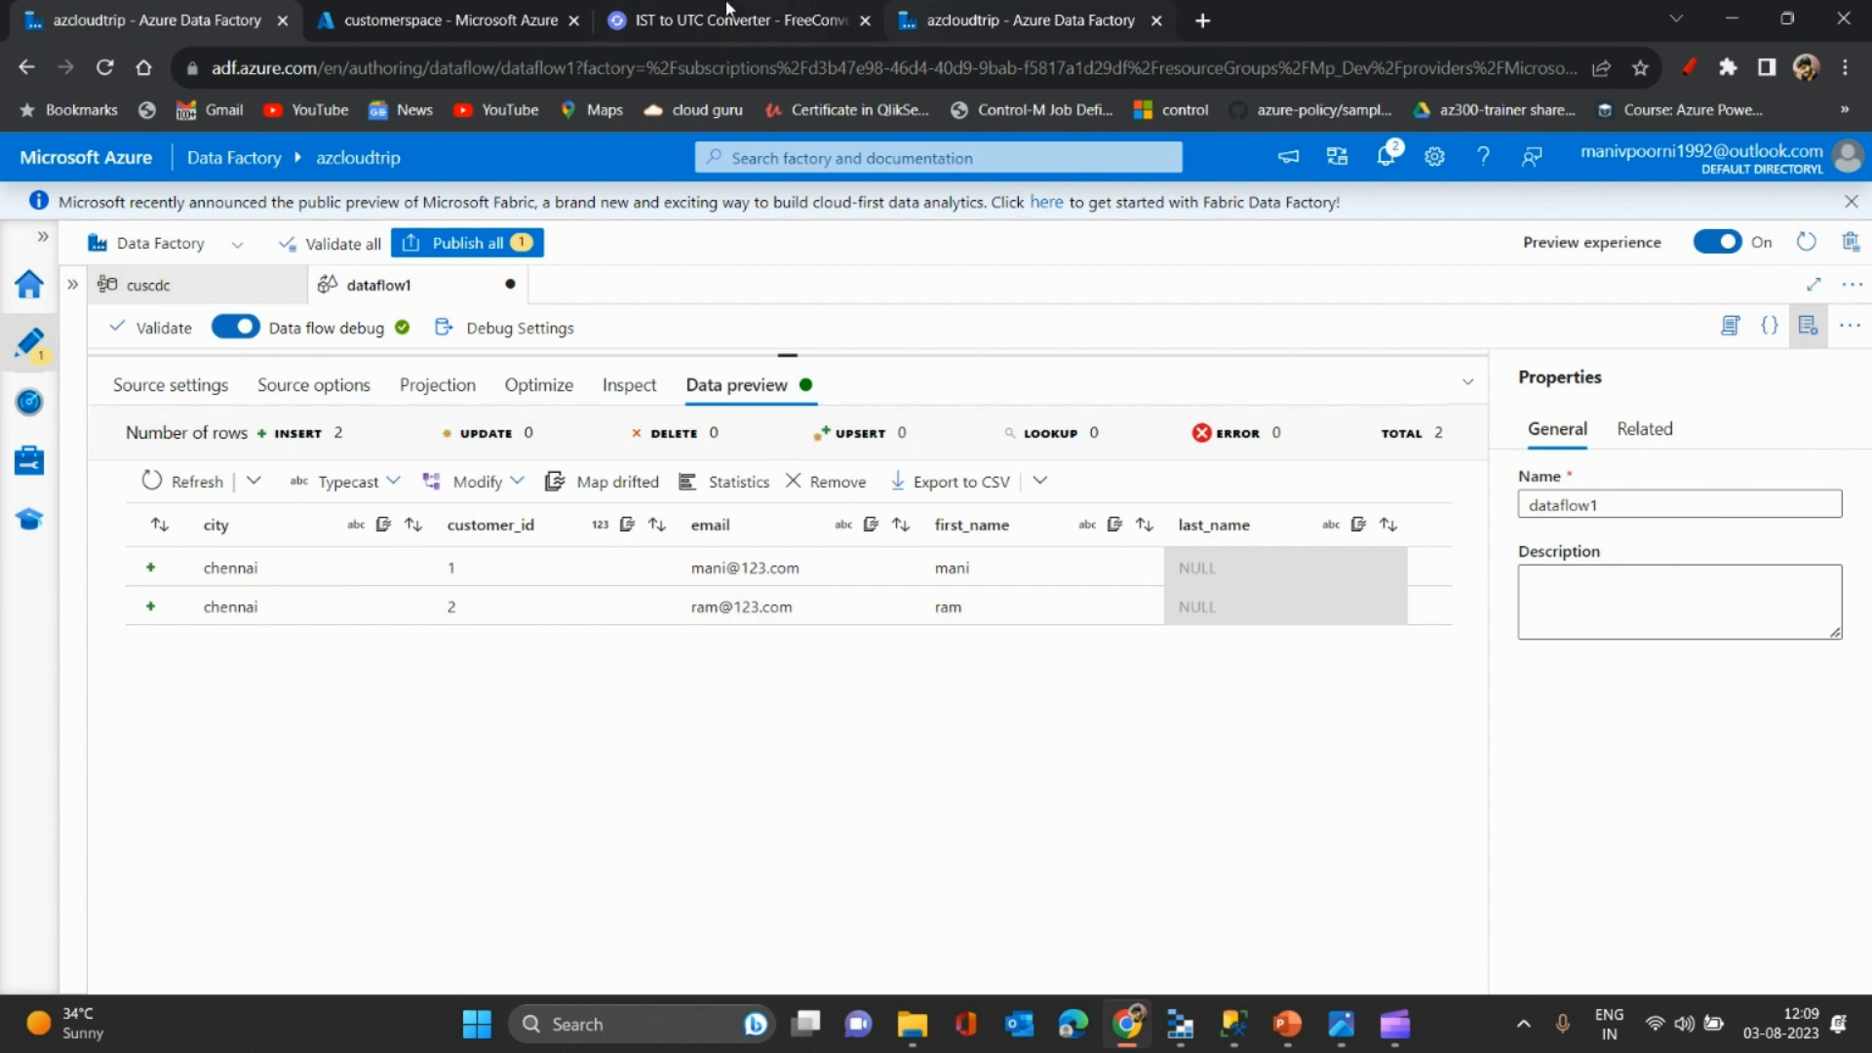
- Find the newest Delta file's modified time, 12:03:38, in the storage file list
left_click(954, 10)
left_click(417, 10)
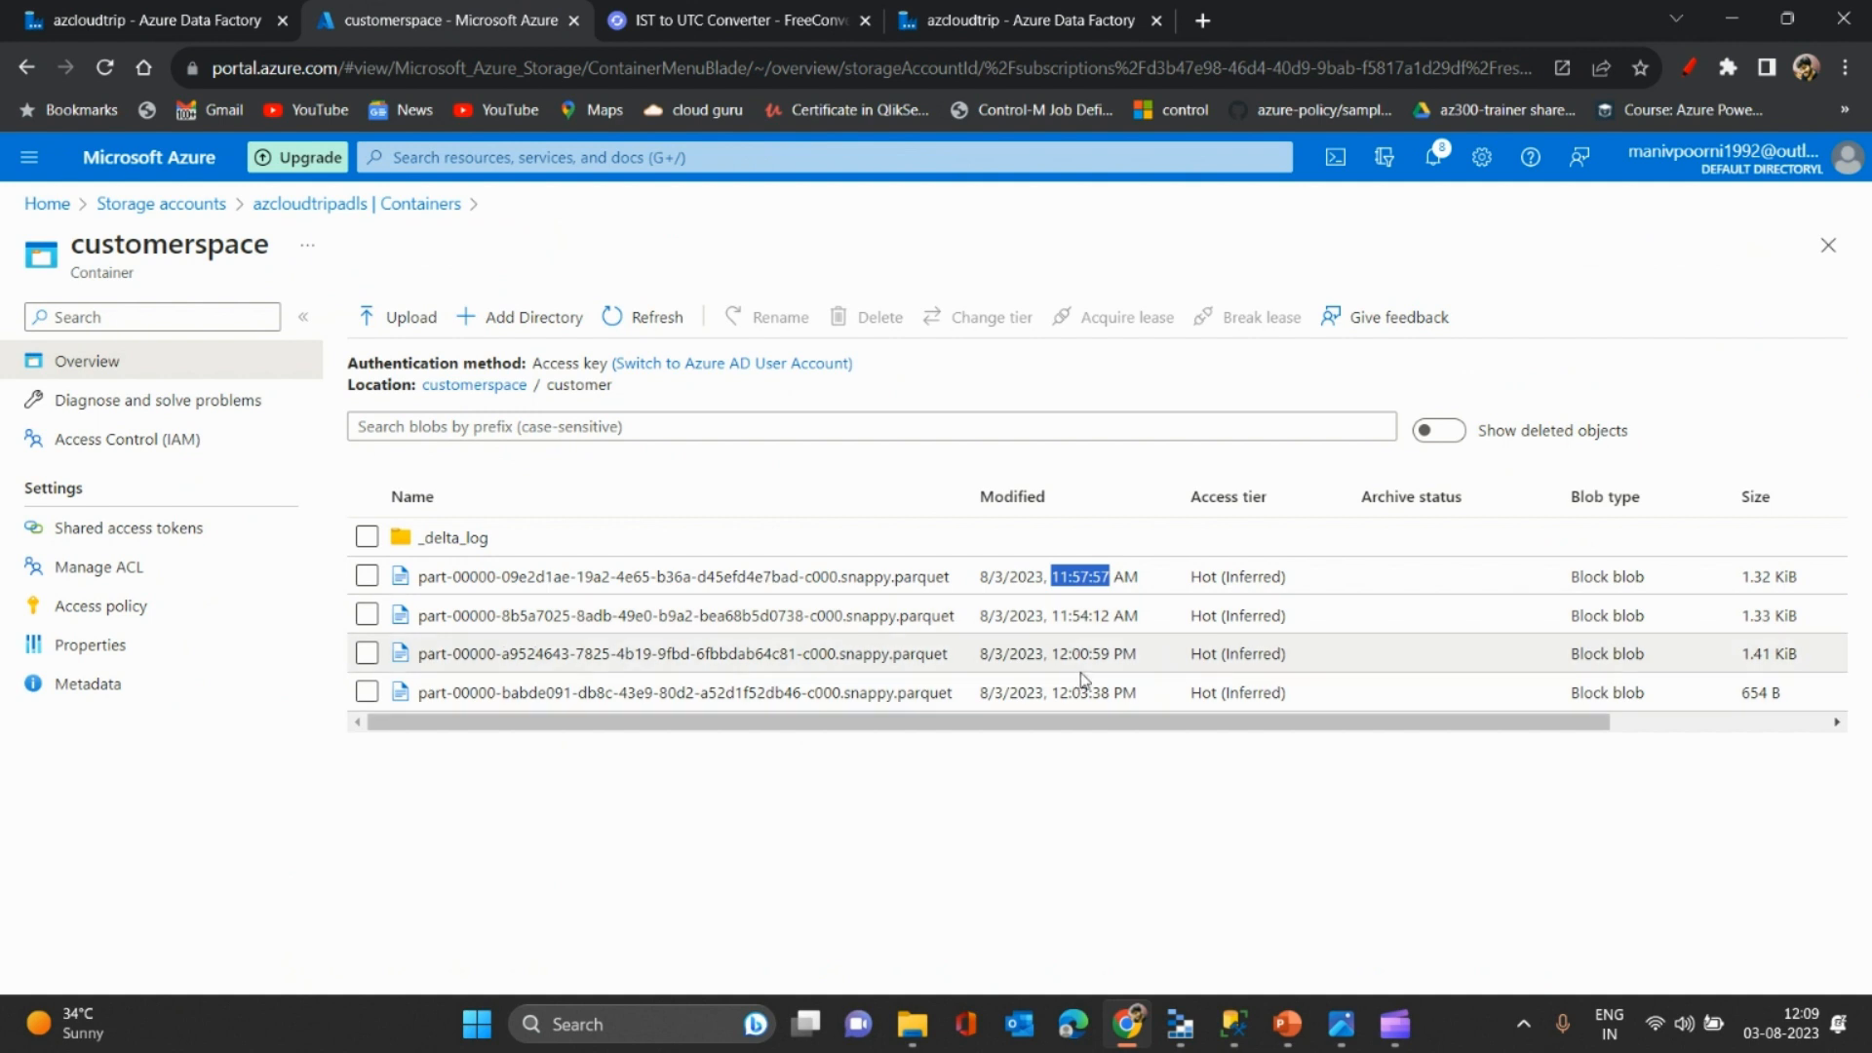
left_click_drag(1109, 696, 1052, 700)
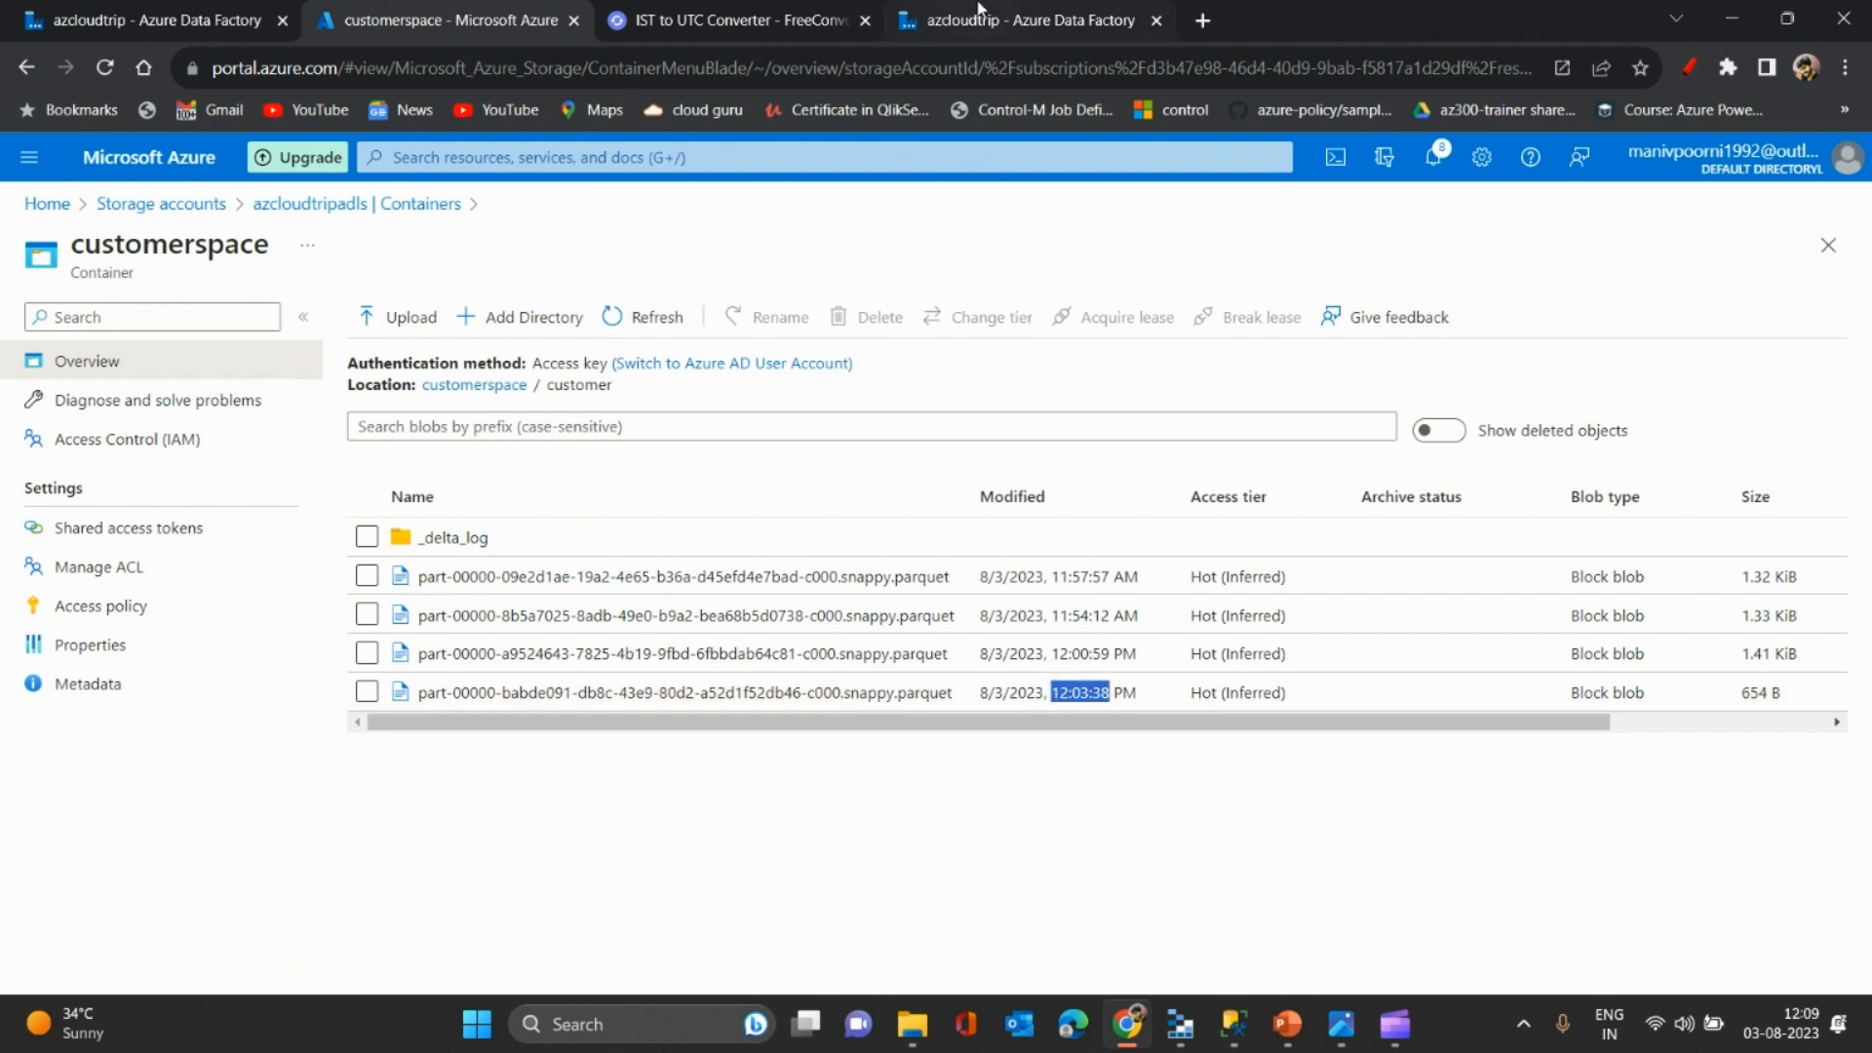
- Convert 12:03 PM IST to UTC in the converter, giving 6:33 AM
left_click(730, 12)
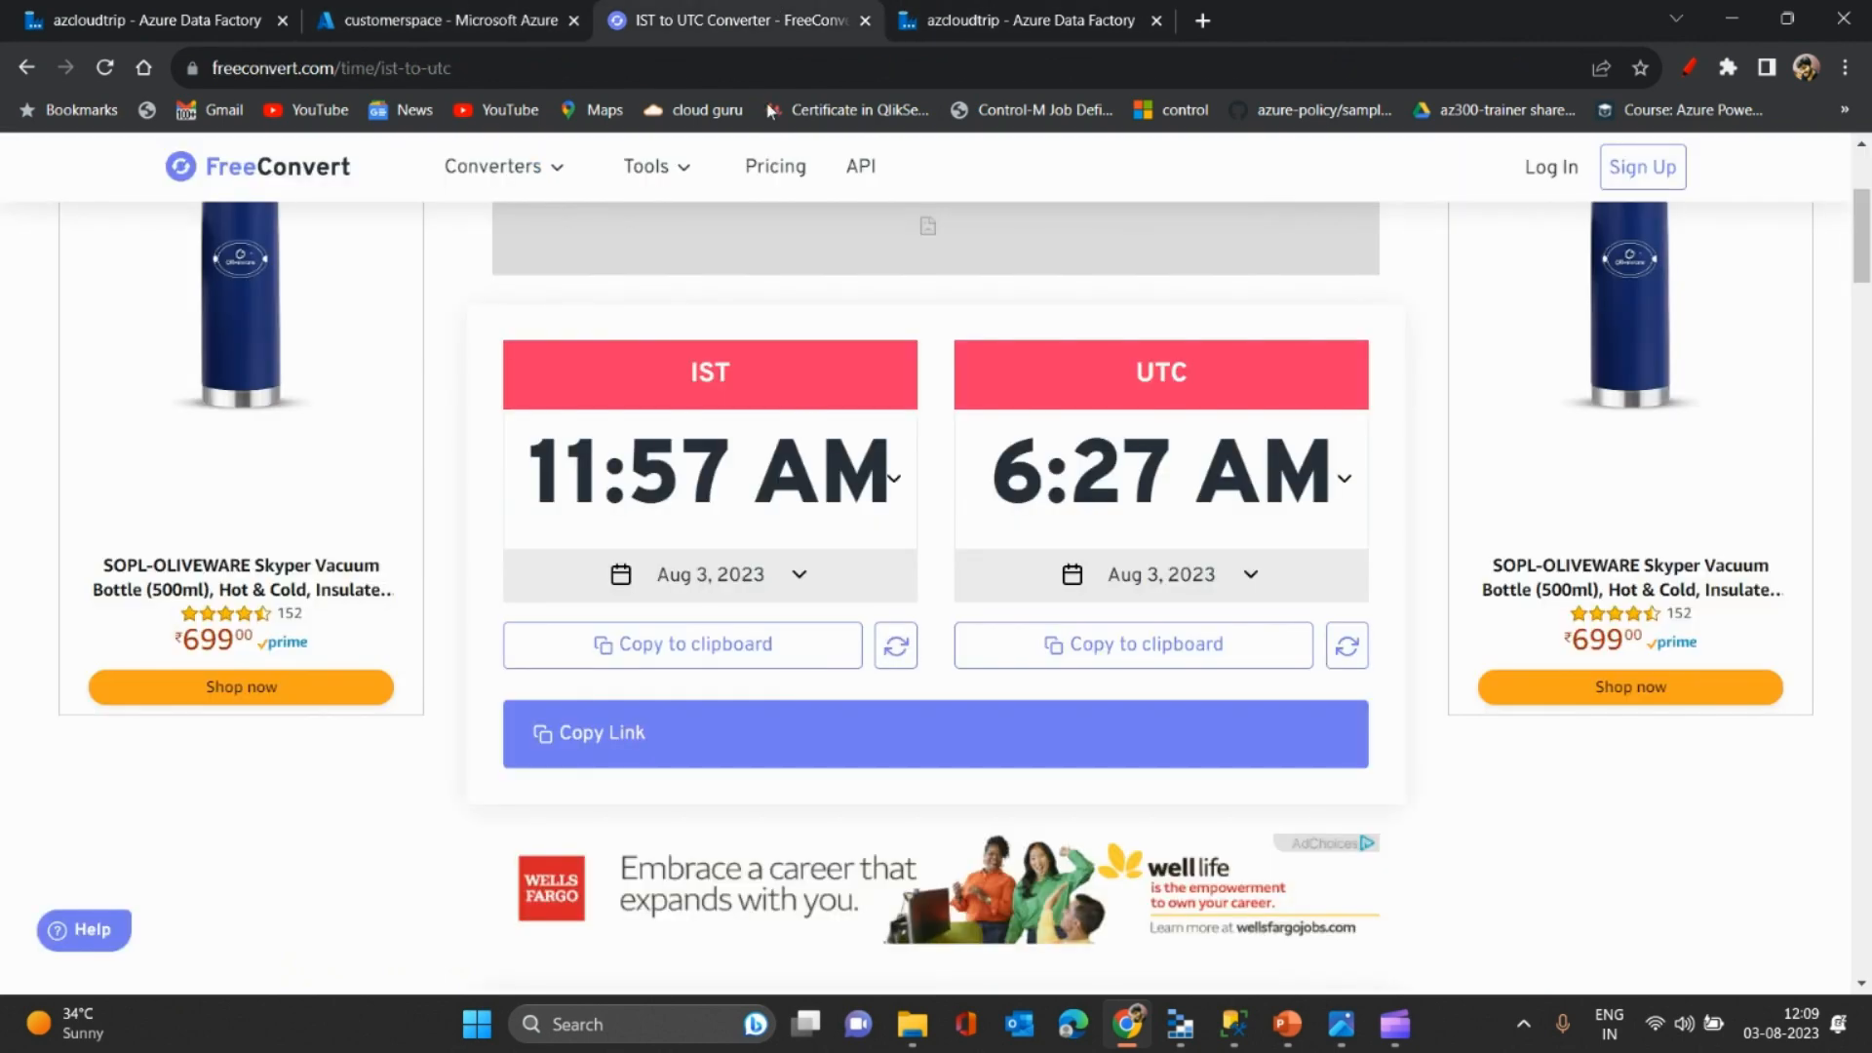
left_click(575, 475)
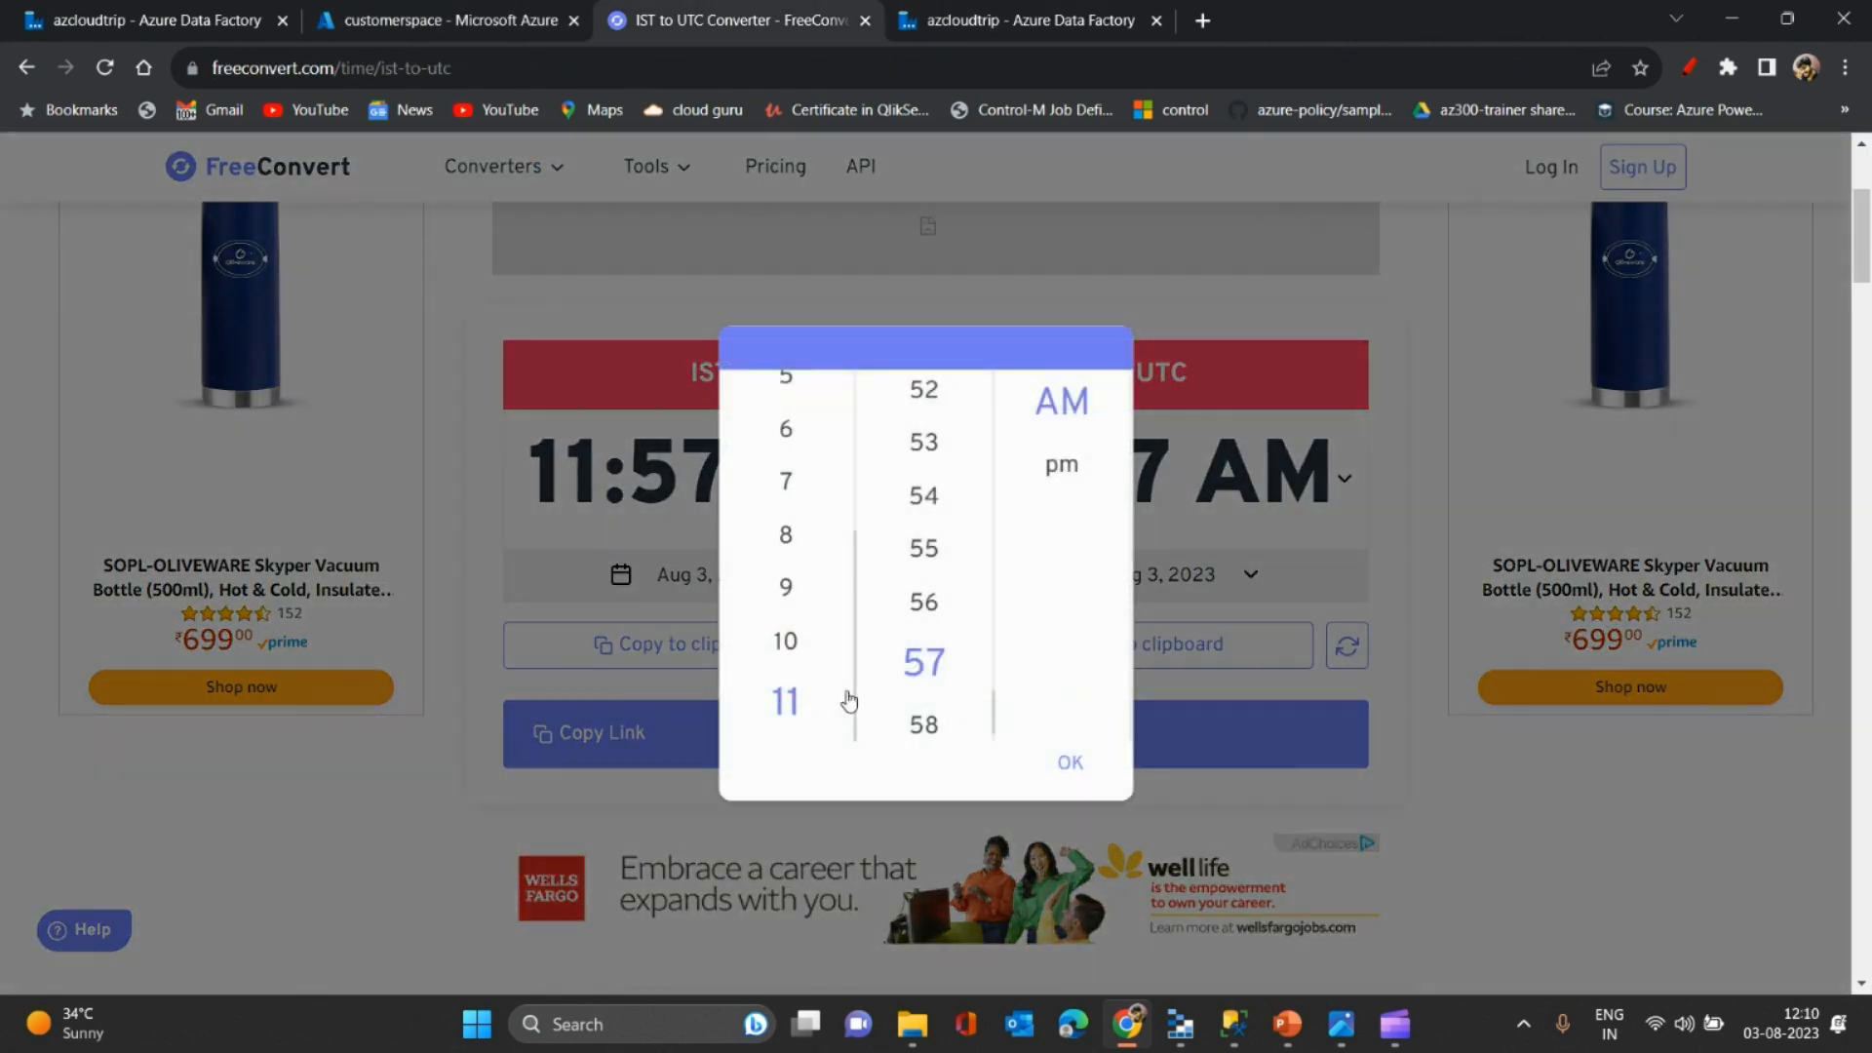
left_click(1060, 470)
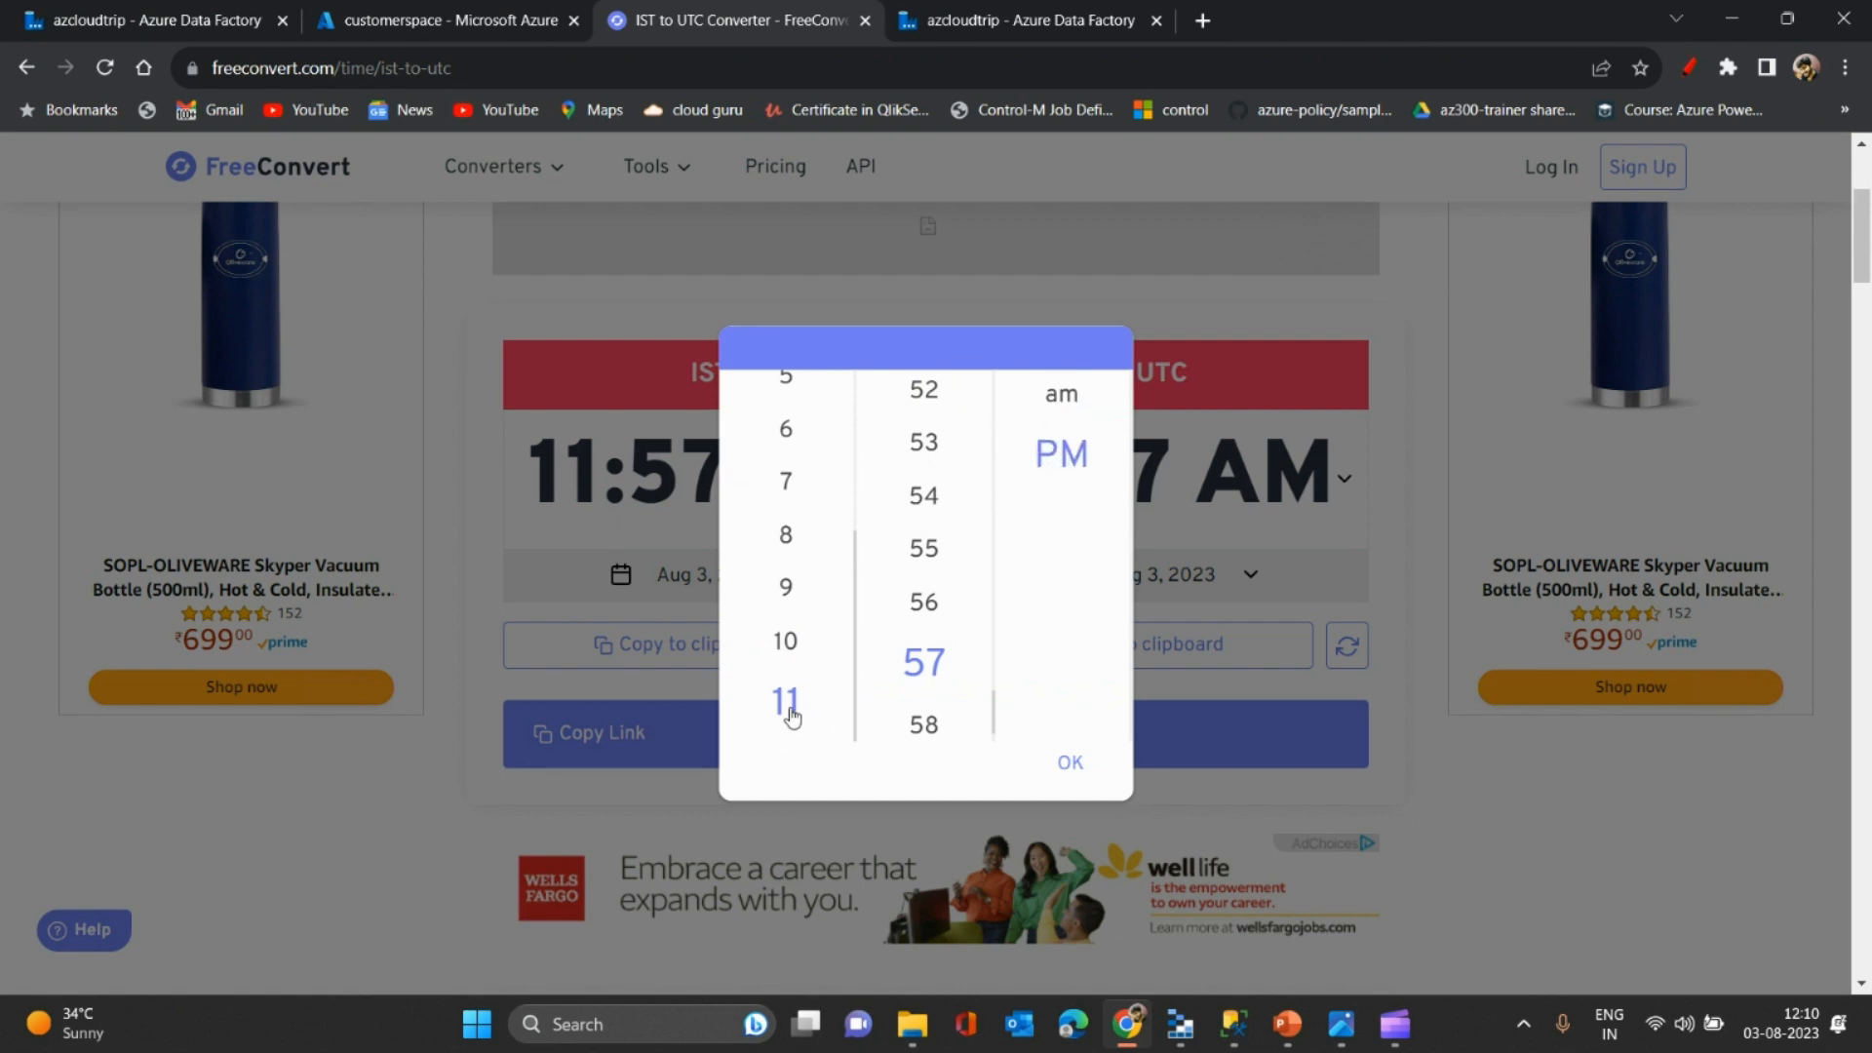
scroll(792, 718, "down", 1)
scroll(792, 718, "up", 6)
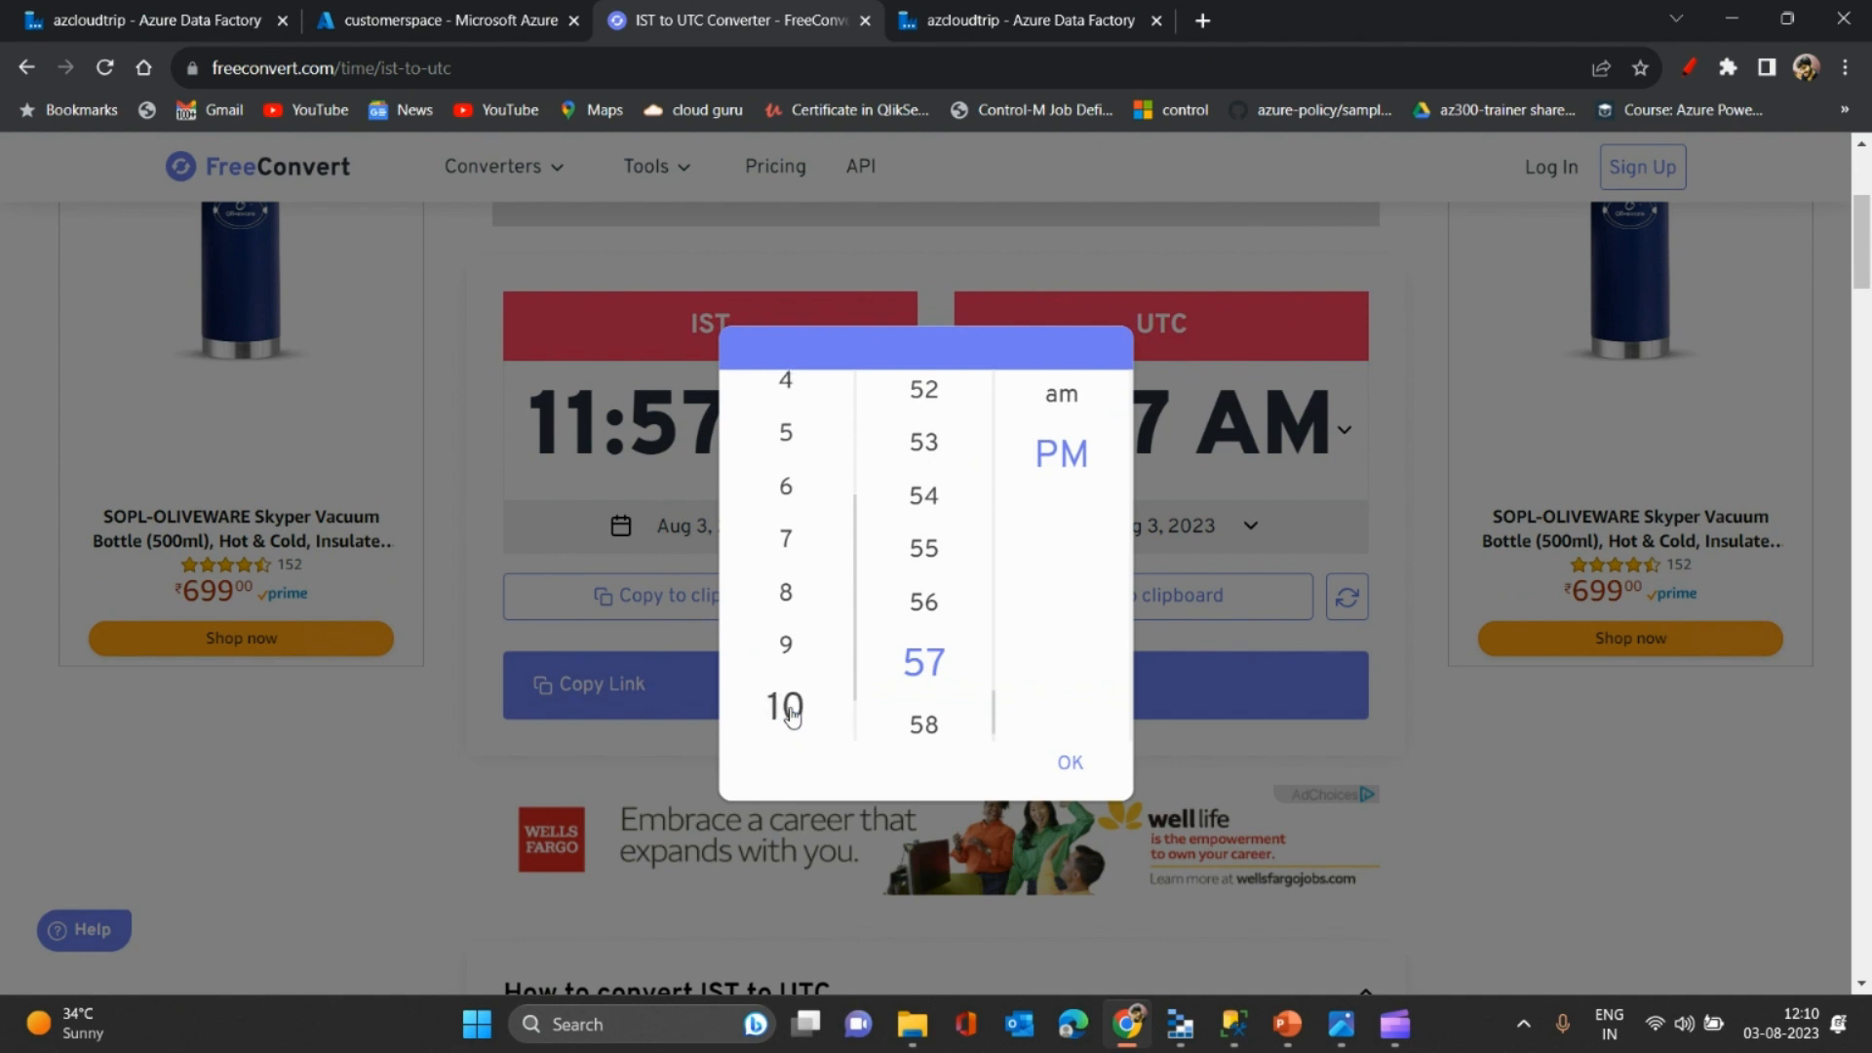
left_click(783, 395)
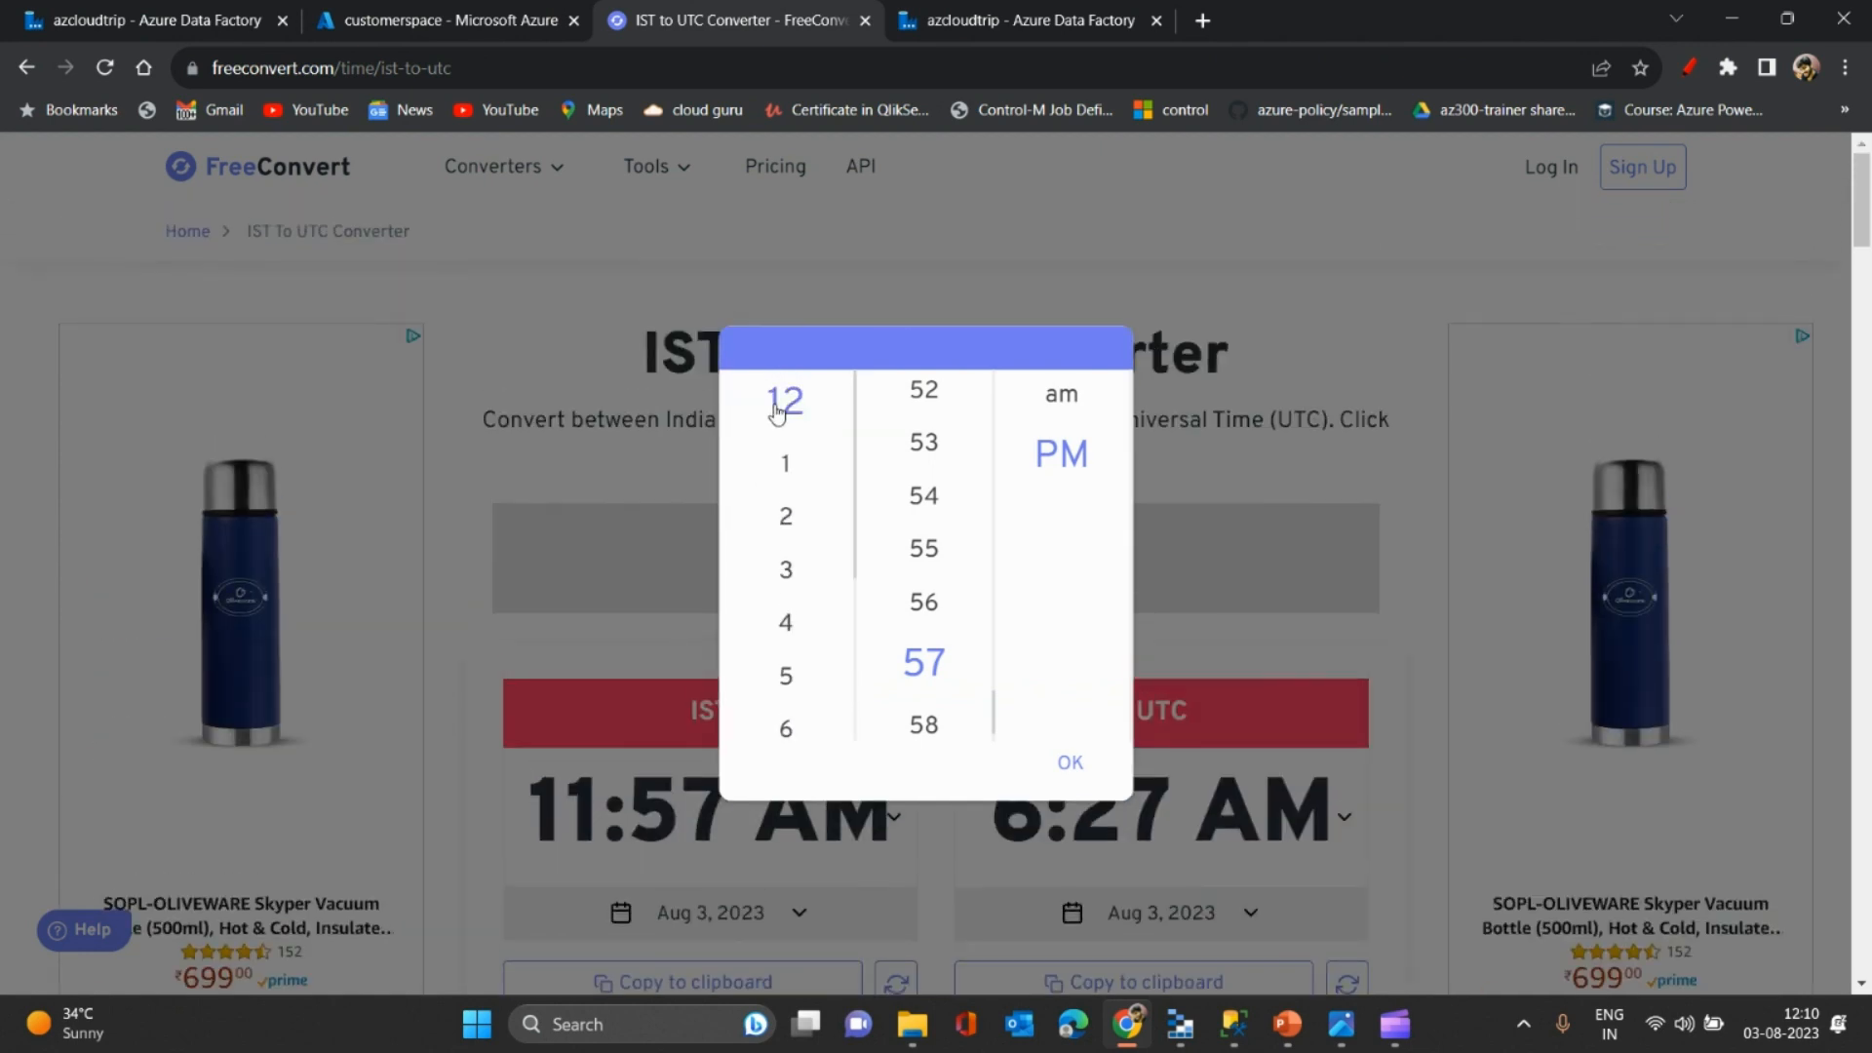
scroll(928, 656, "up", 6)
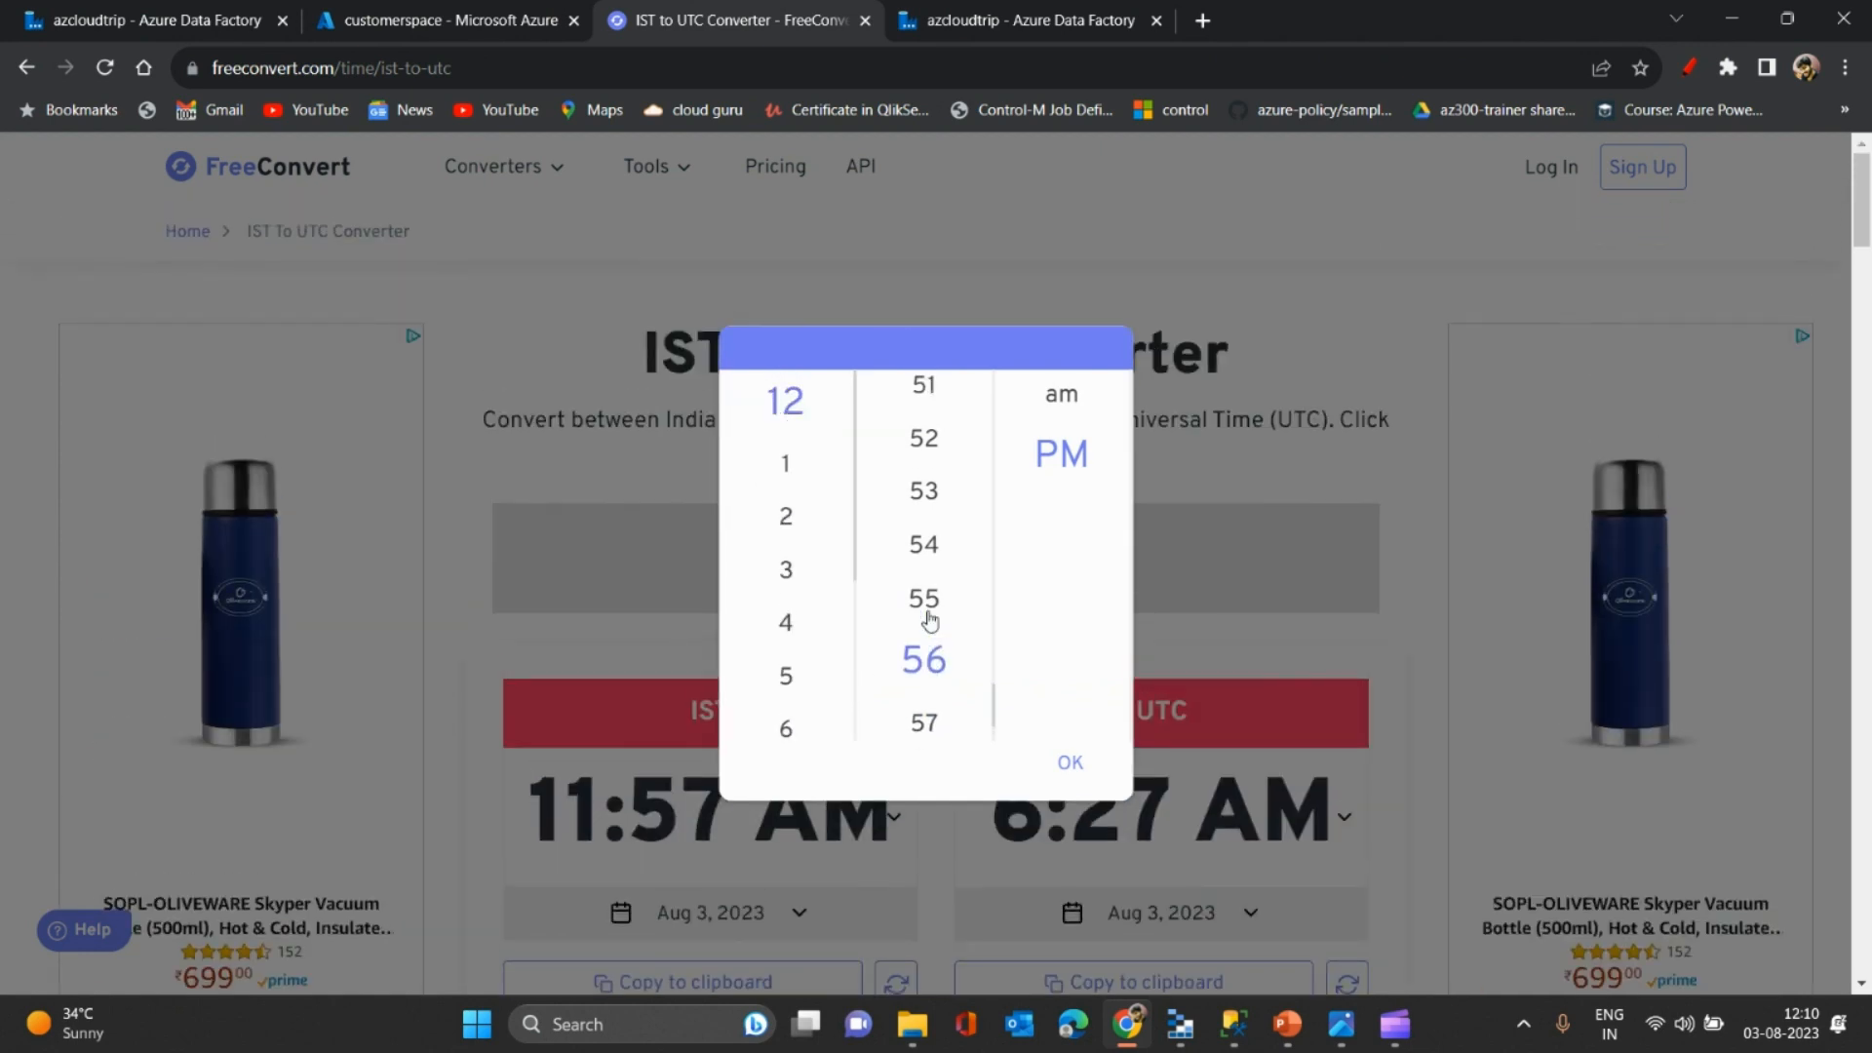
scroll(929, 622, "up", 12)
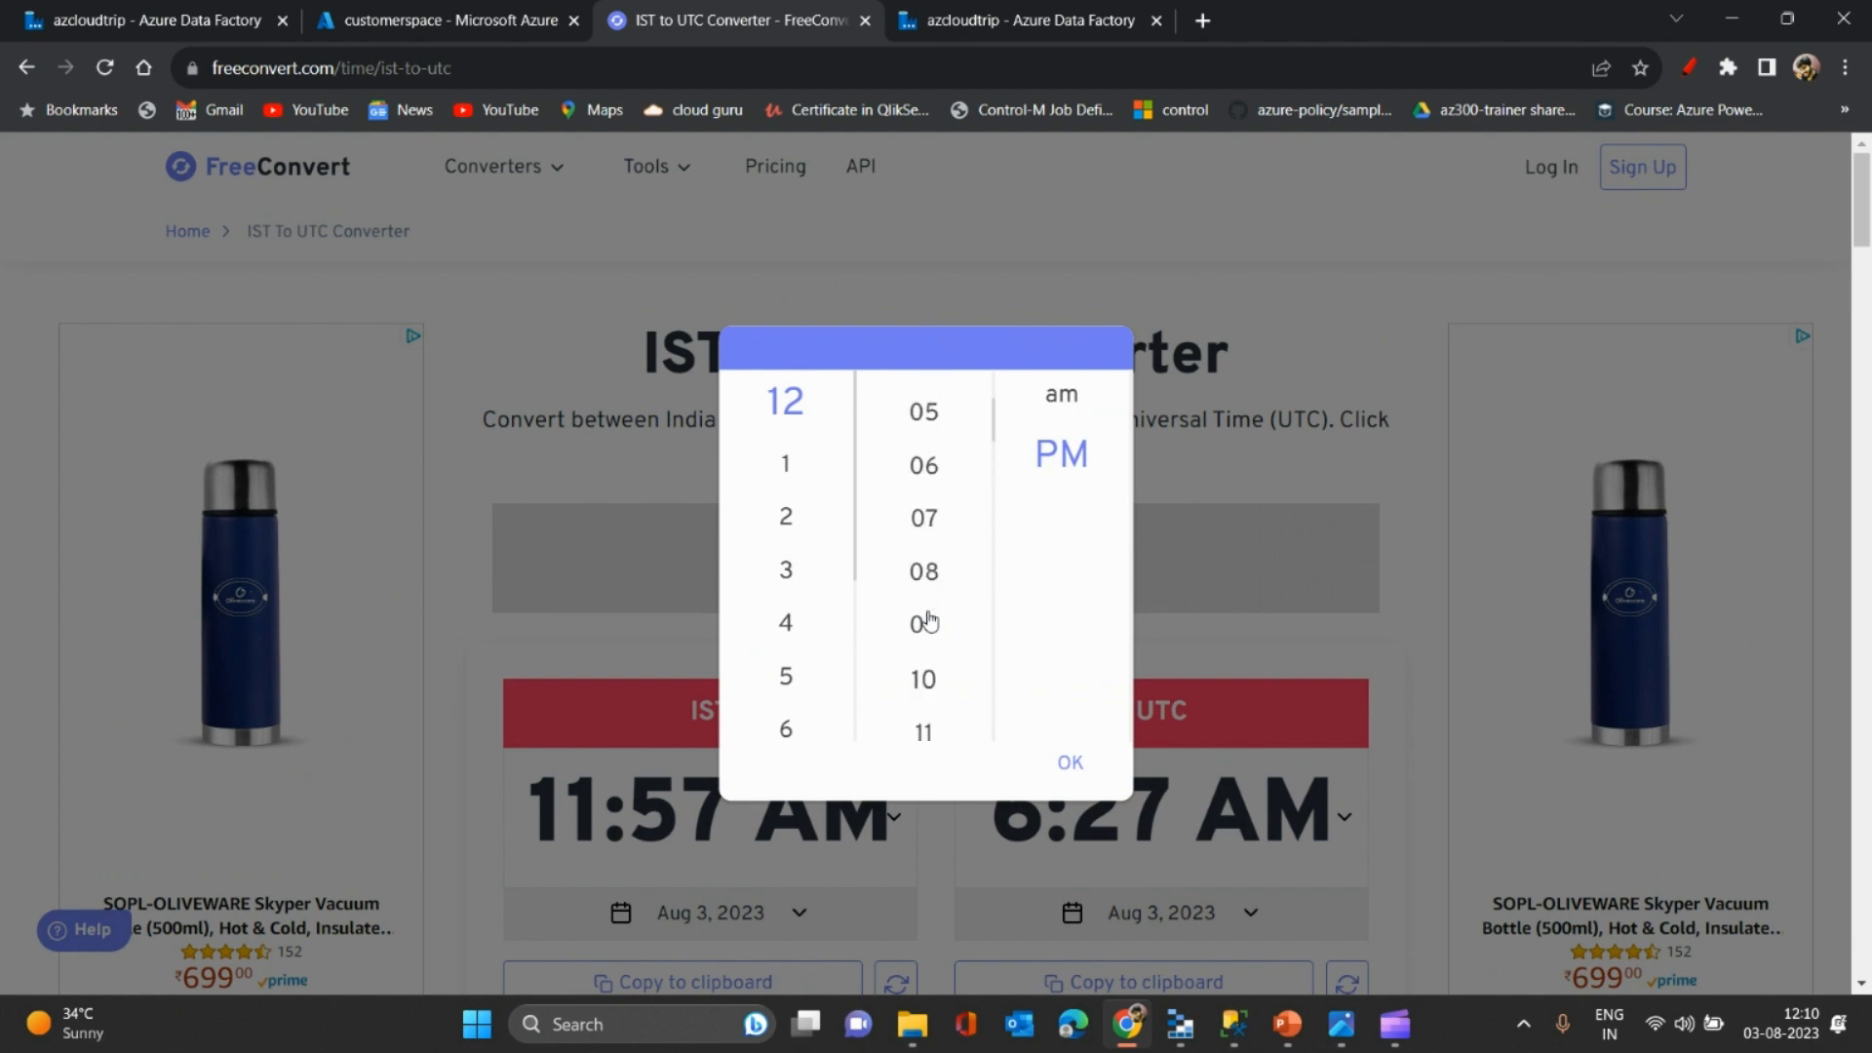
left_click(924, 558)
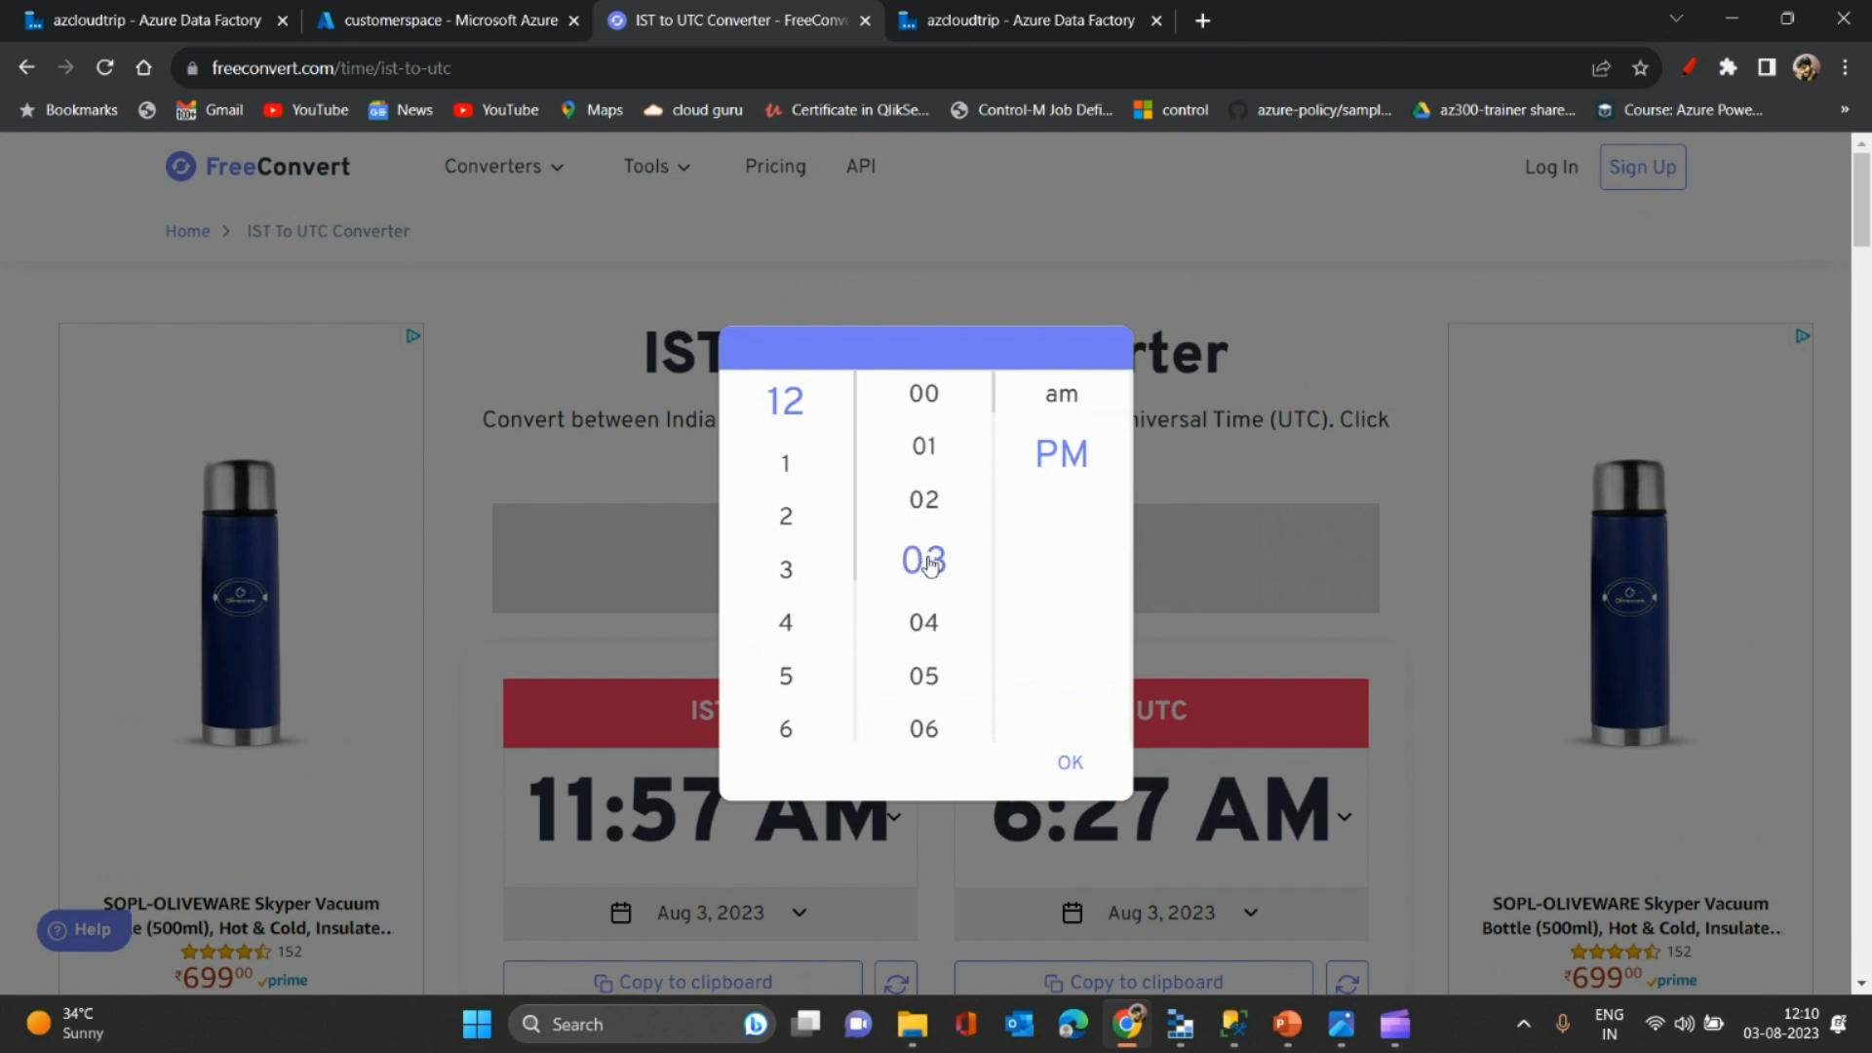
left_click(1070, 764)
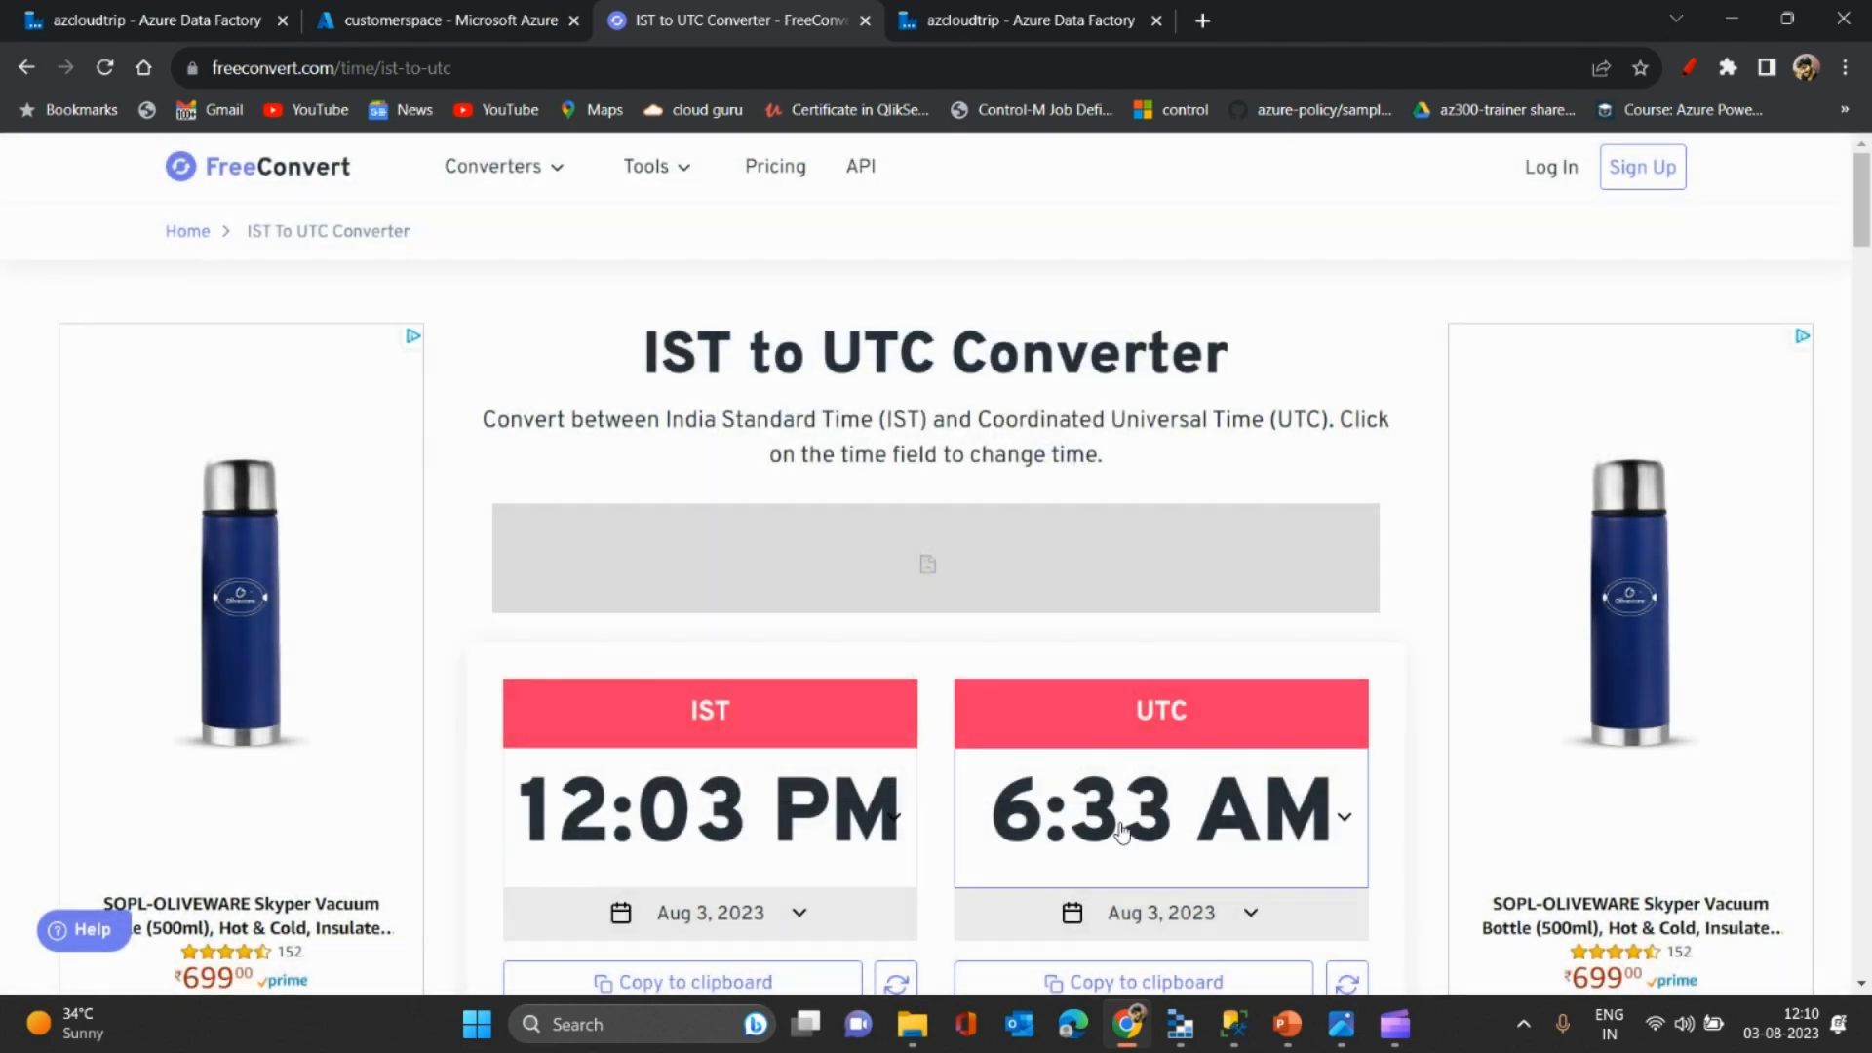
left_click(443, 12)
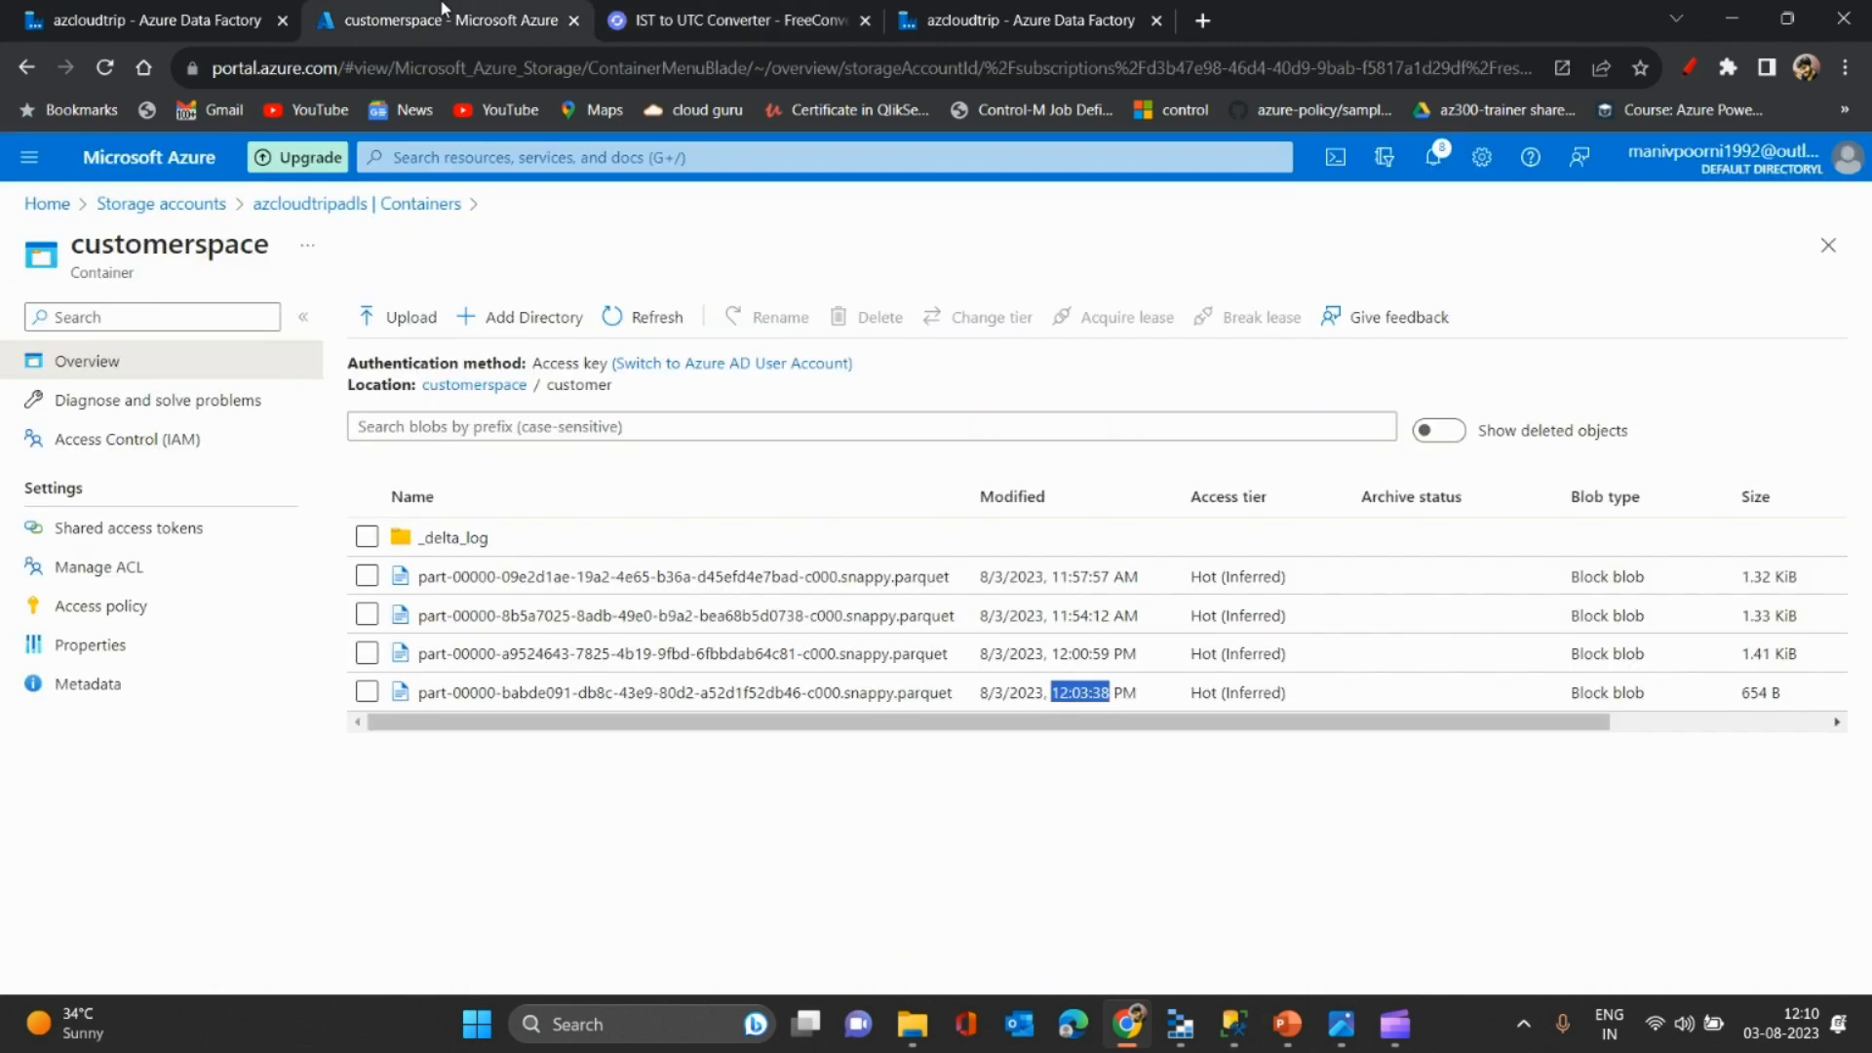
- Change the source's time-travel timestamp from 6:27:57 AM to 8/3/2023, 6:33:38 PM
left_click(178, 11)
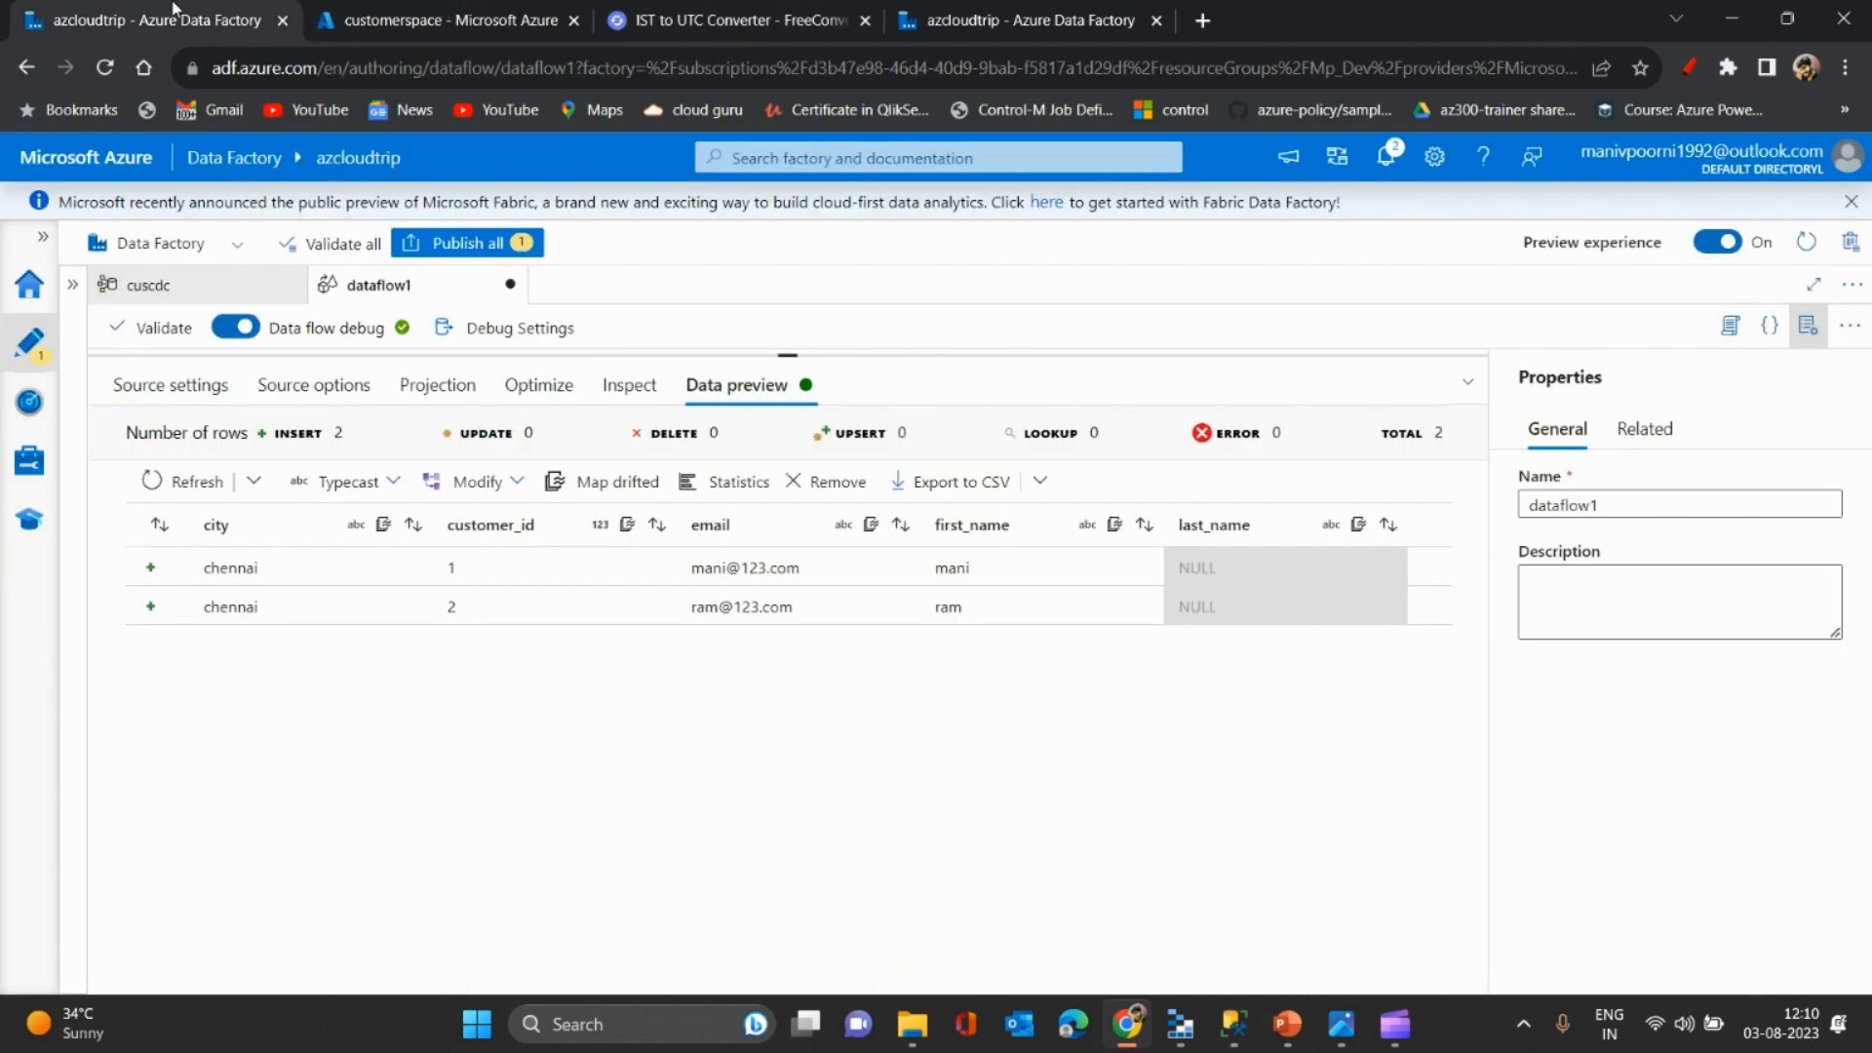
left_click(307, 402)
left_click(460, 634)
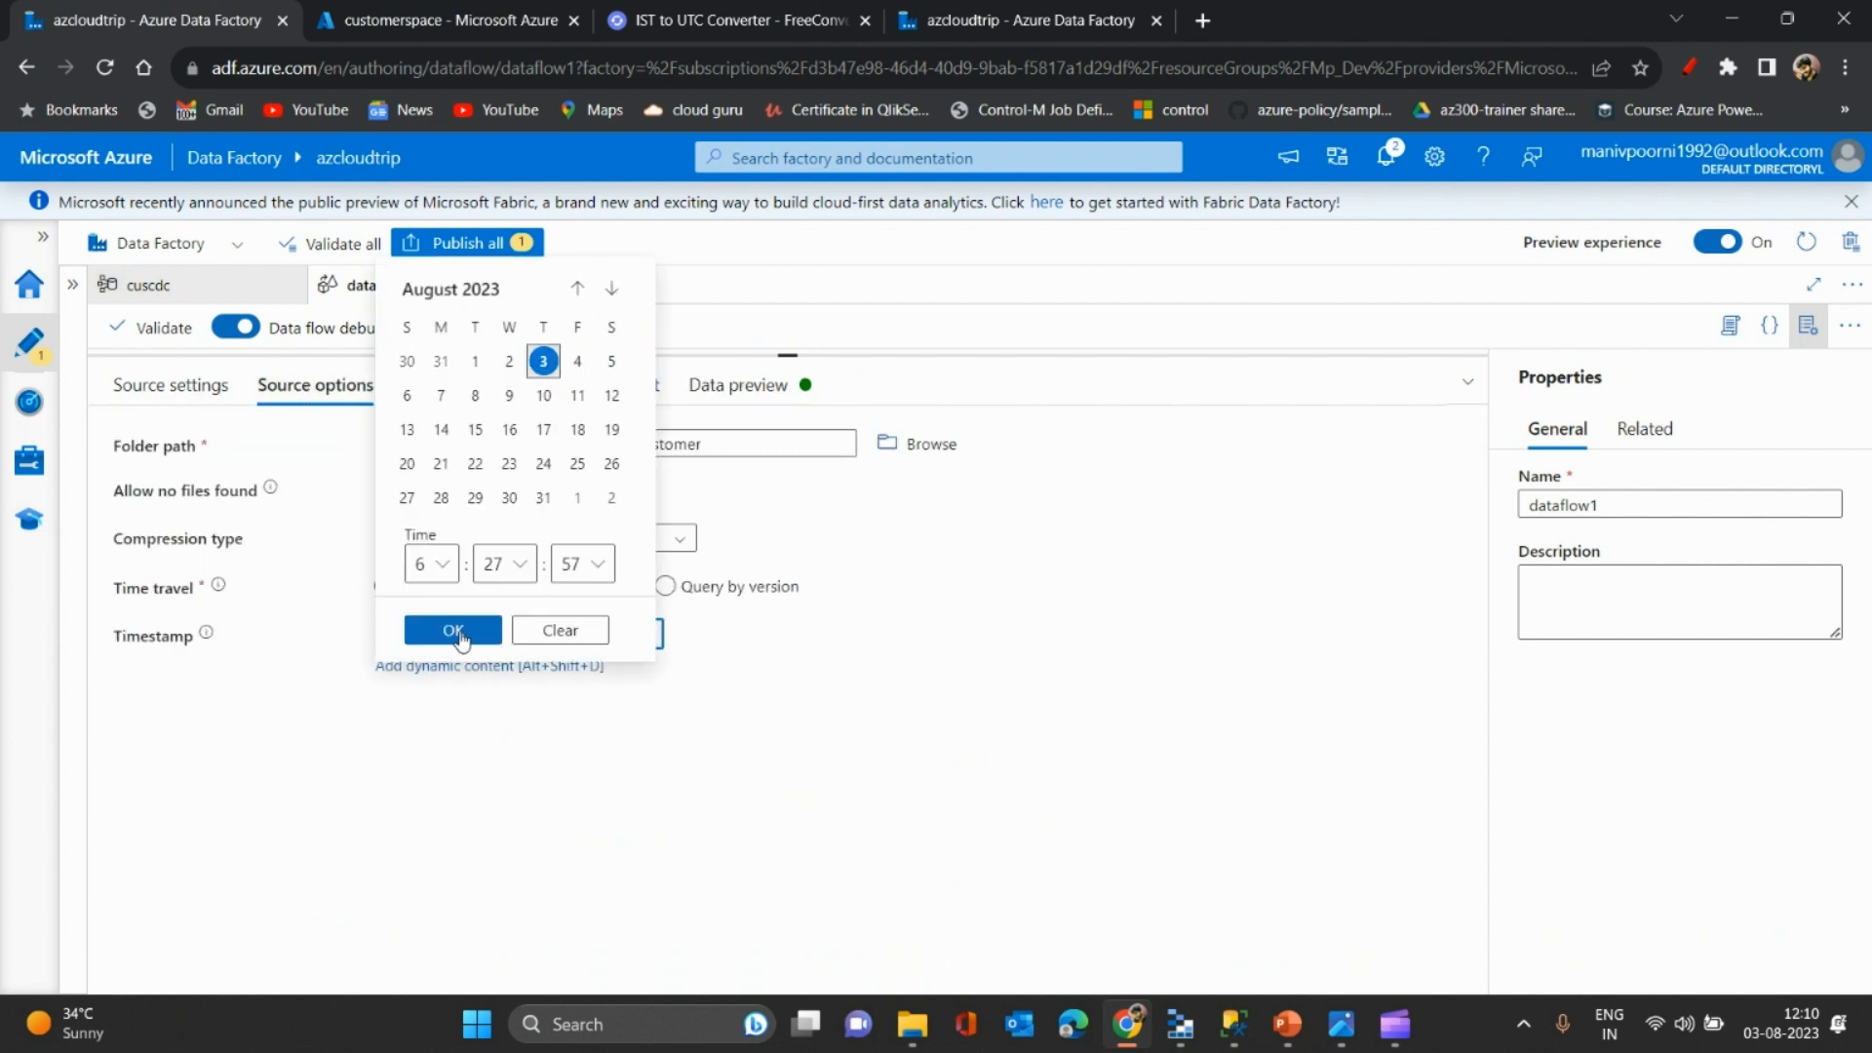
left_click(456, 632)
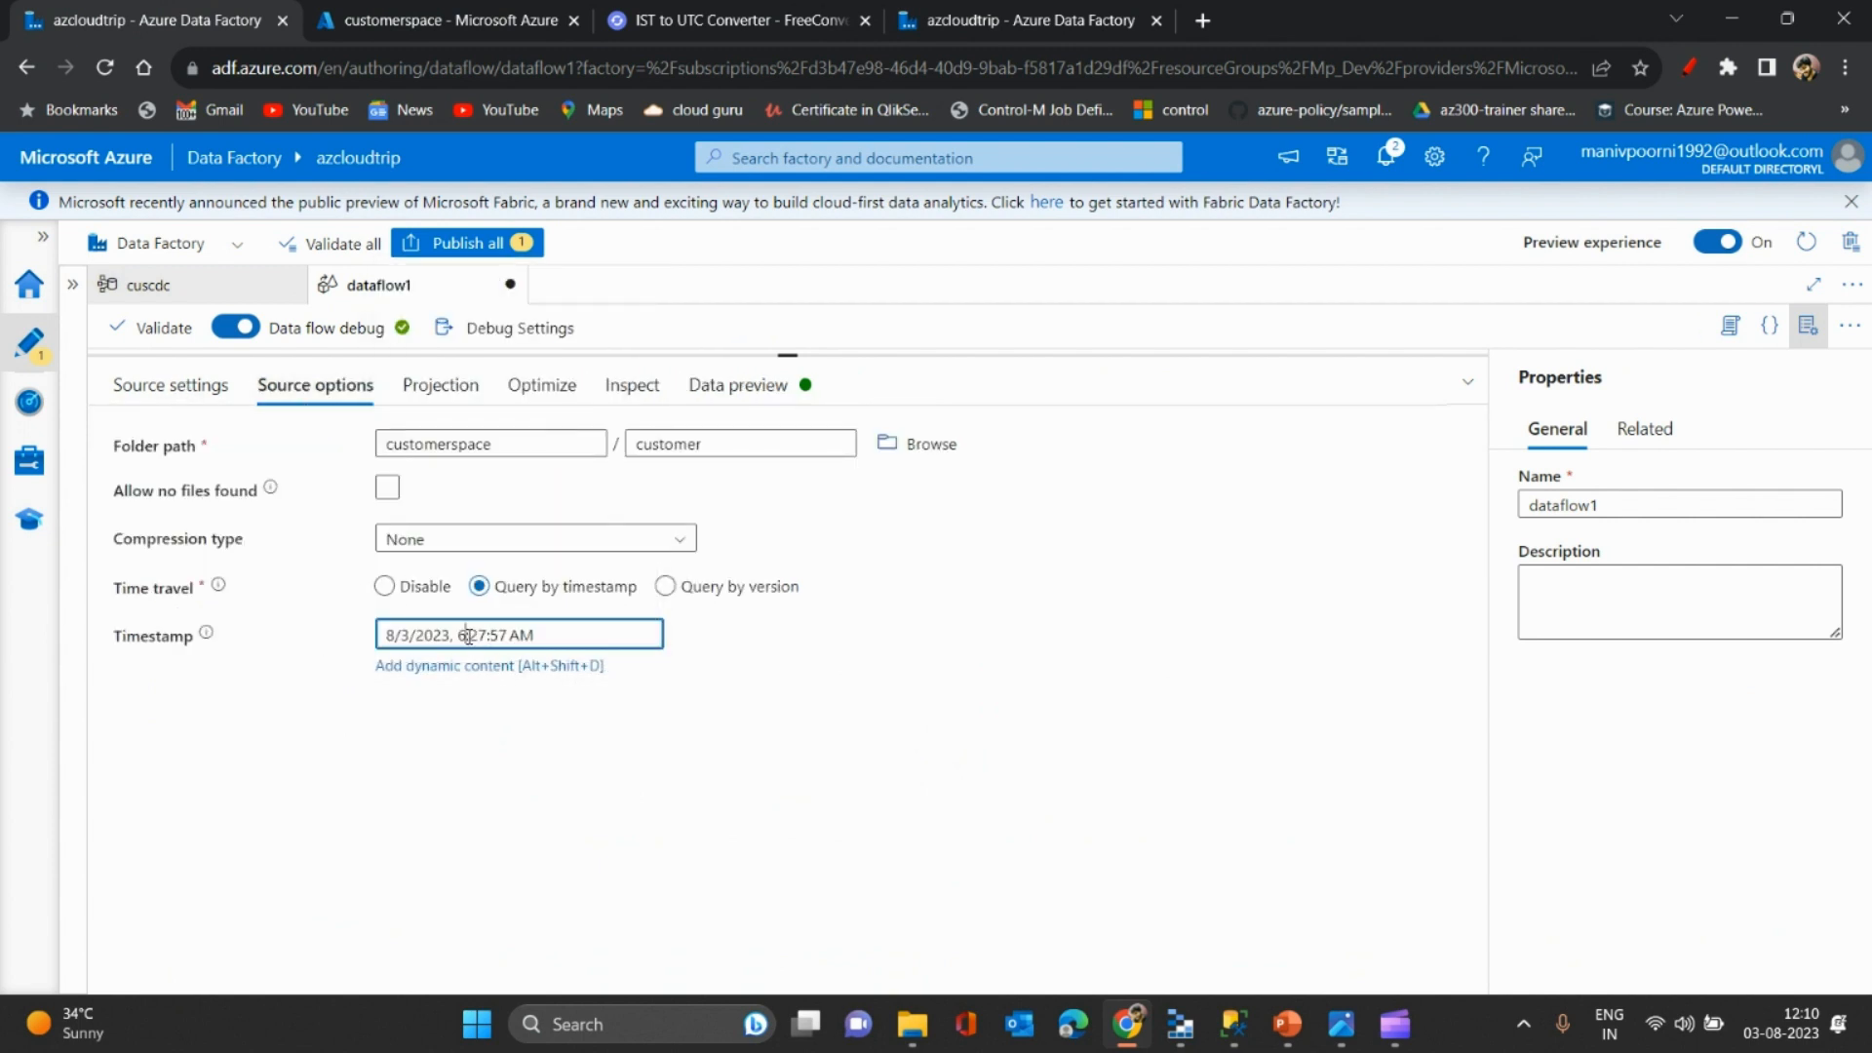
left_click(490, 635)
left_click(490, 635)
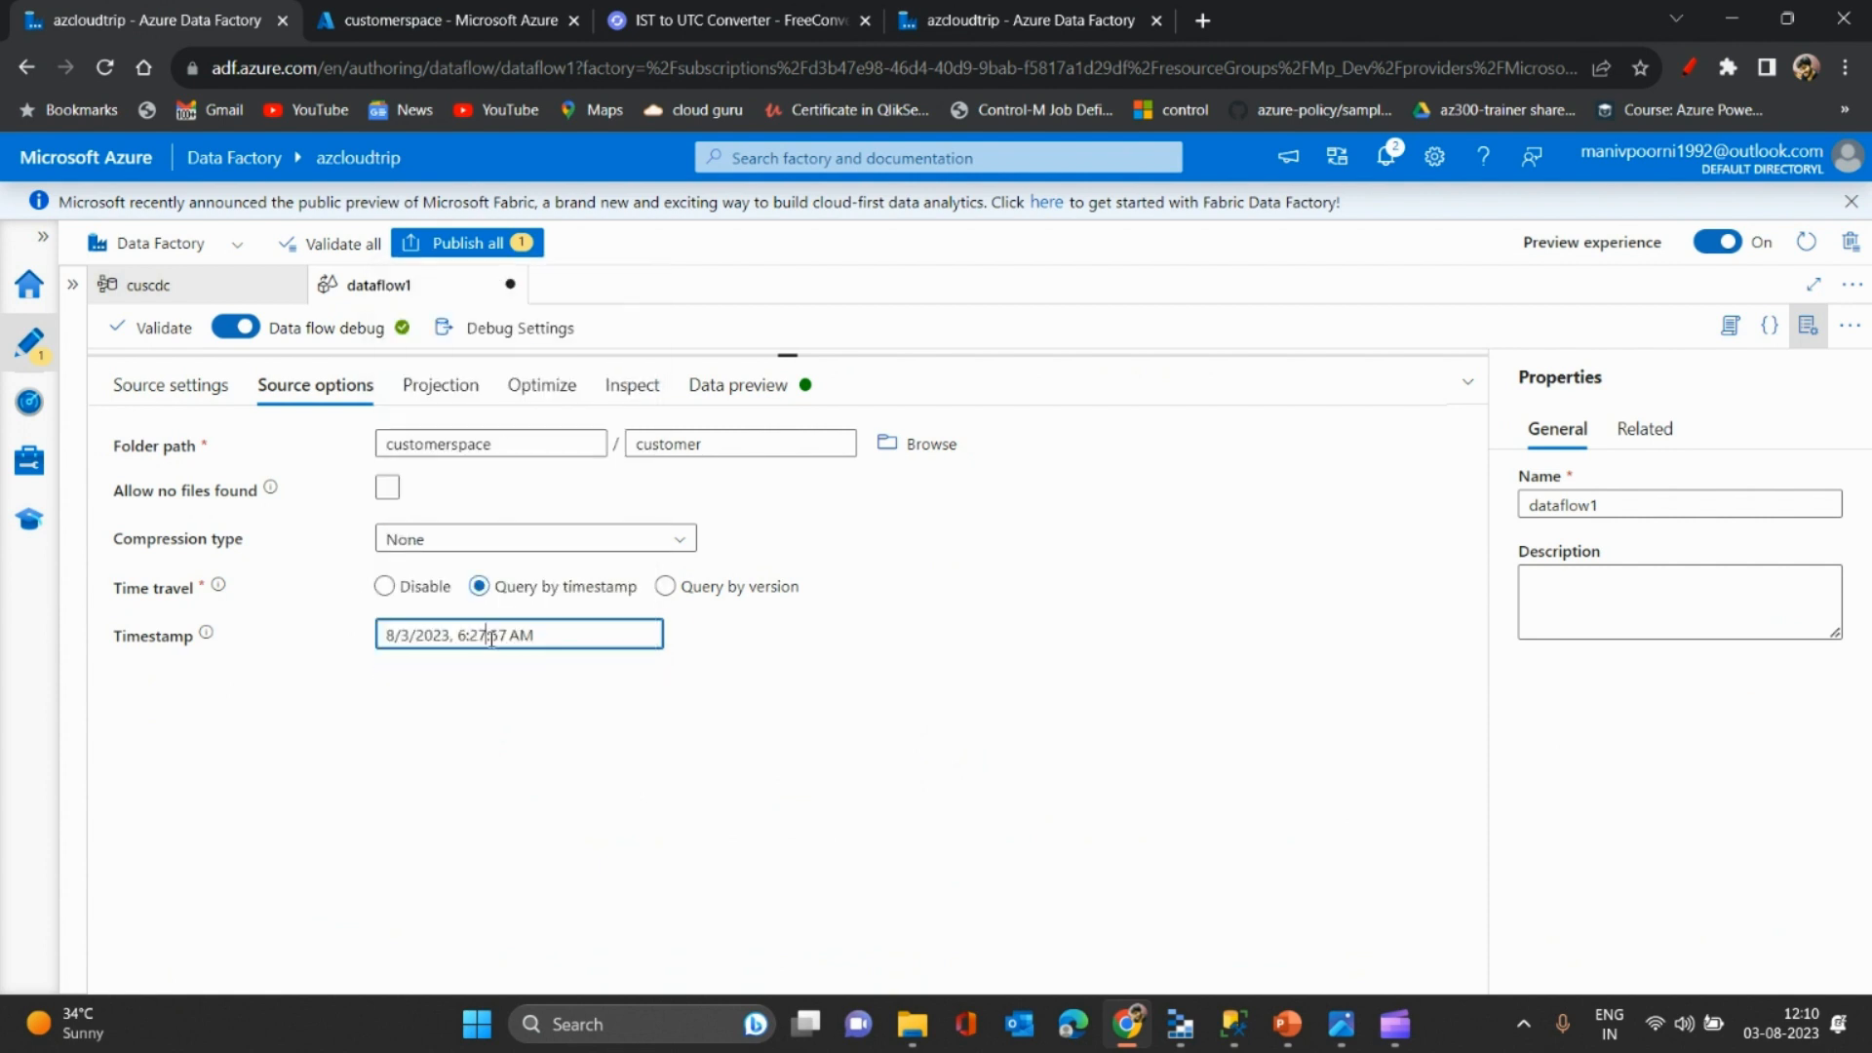
key("BackSpace")
key("BackSpace")
key("BackSpace")
type(":33")
key("BackSpace")
key("BackSpace")
type("38")
key("BackSpace")
type("p")
- Recheck the storage file list, then bring up the data preview's refresh choices
left_click(760, 395)
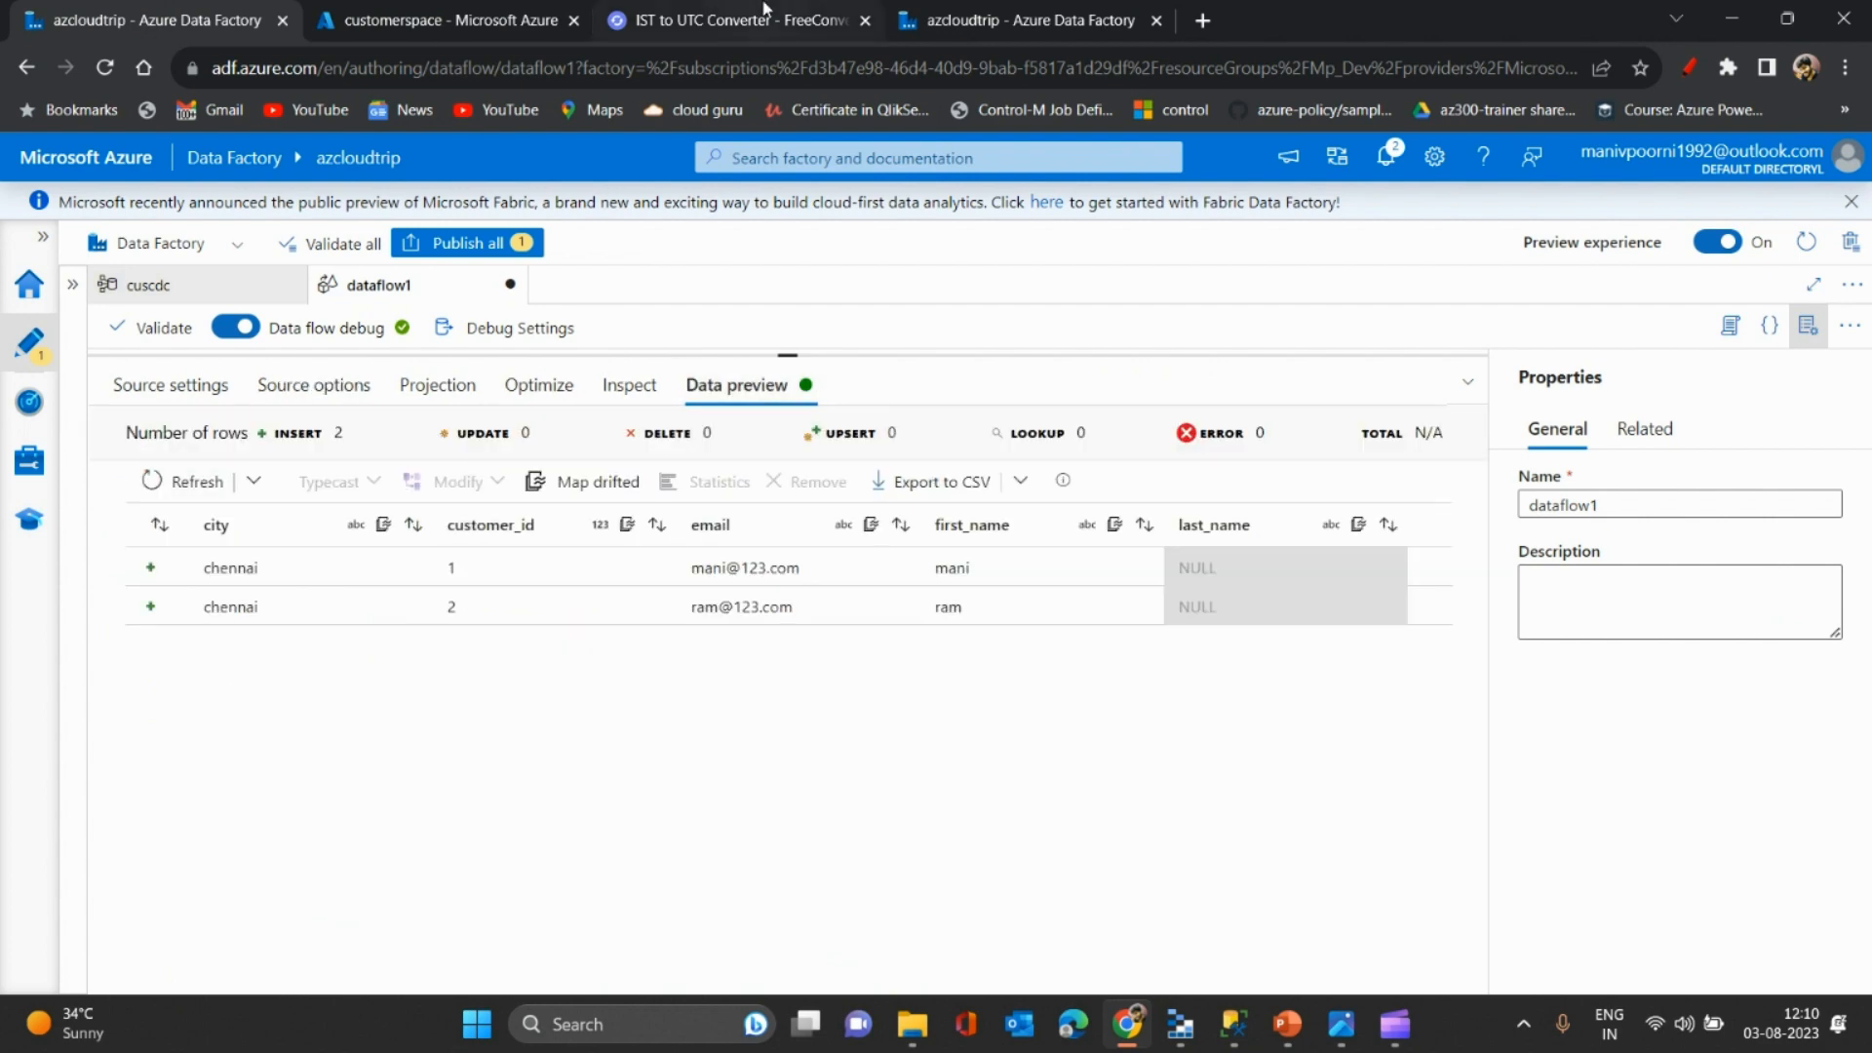
left_click(409, 11)
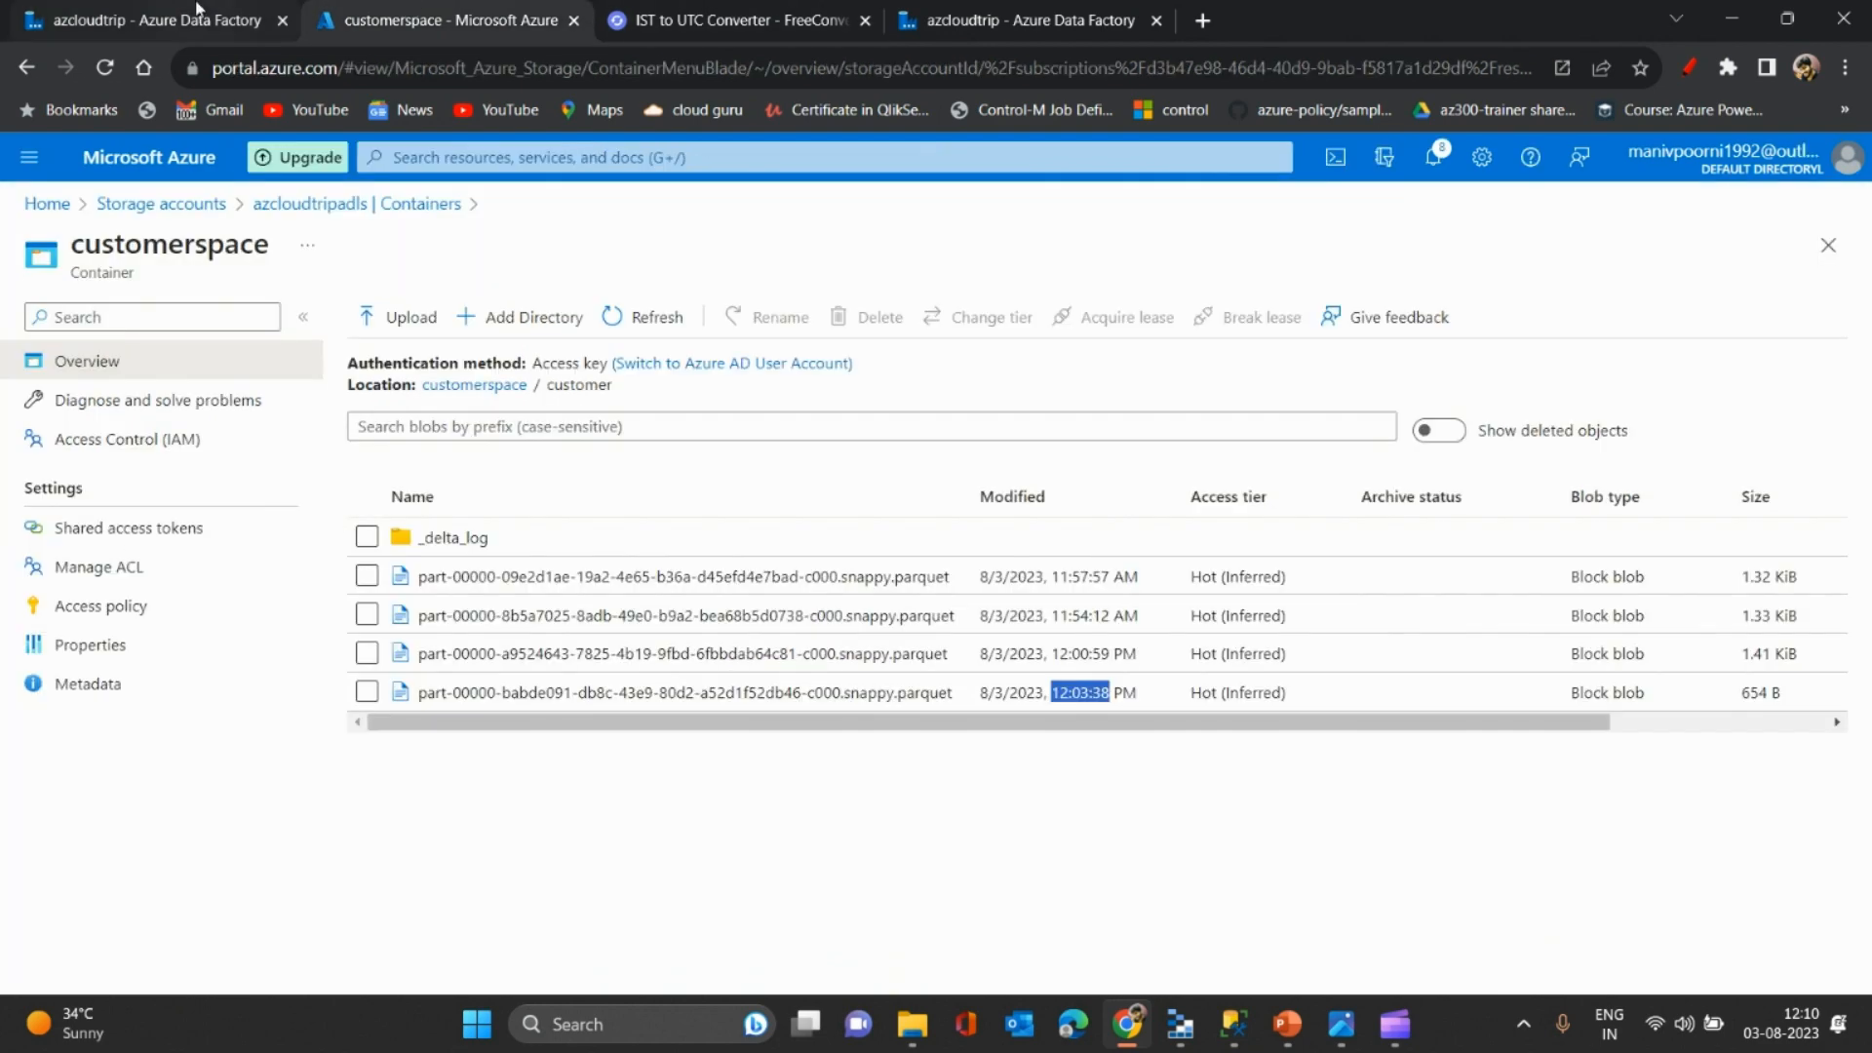
left_click(156, 20)
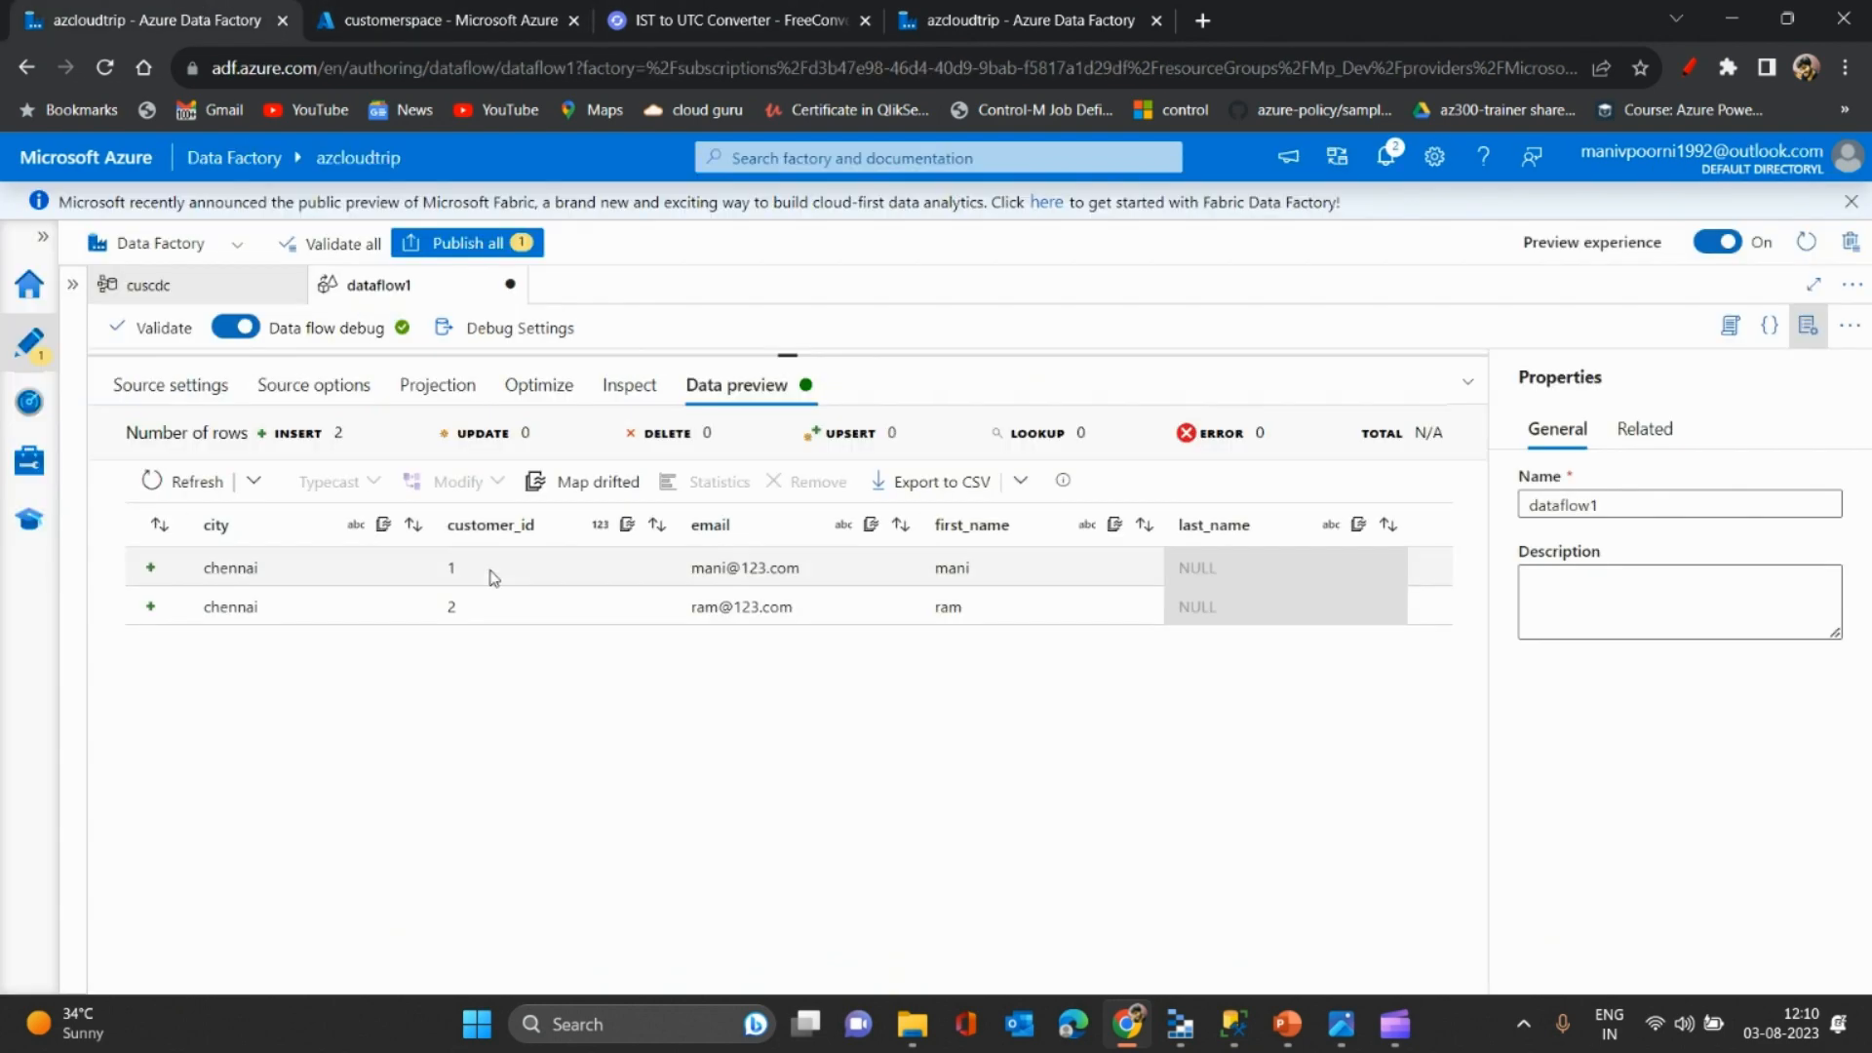
left_click(253, 479)
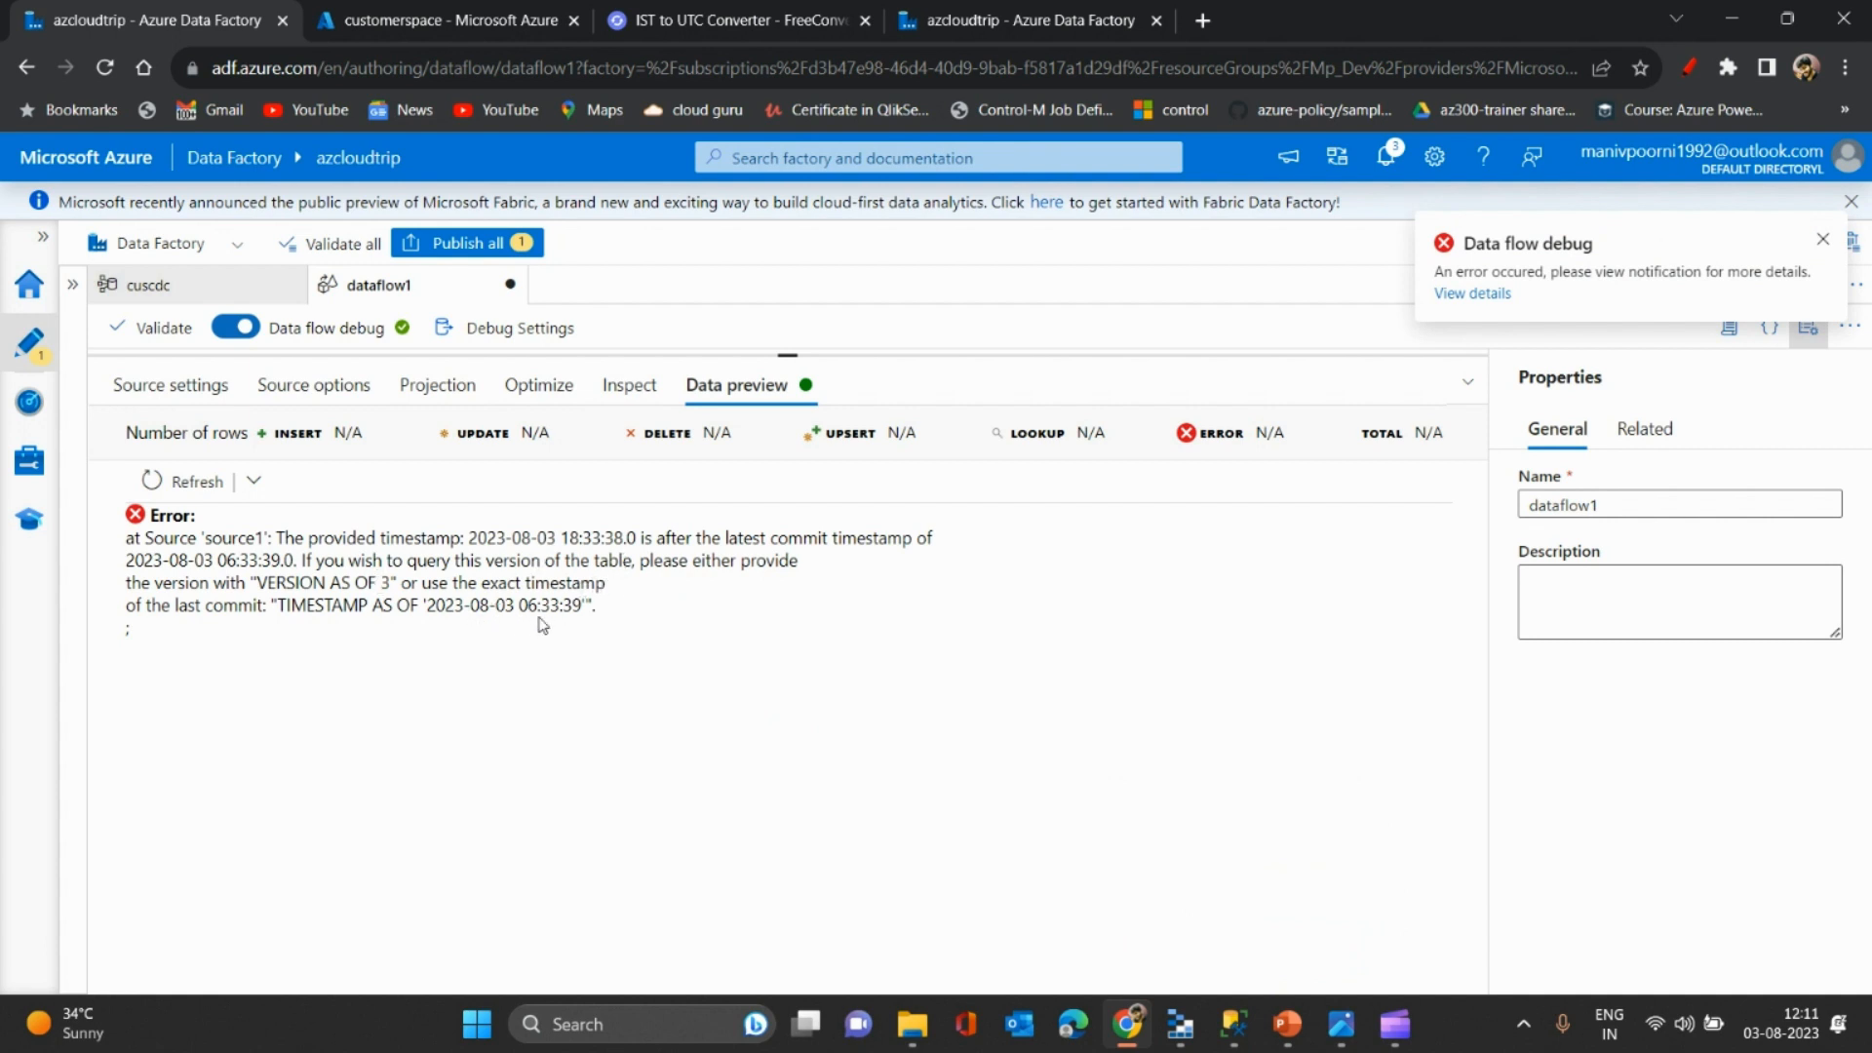
- Set the time-travel timestamp's seconds to 39, making it 6:33:39 PM
left_click(161, 385)
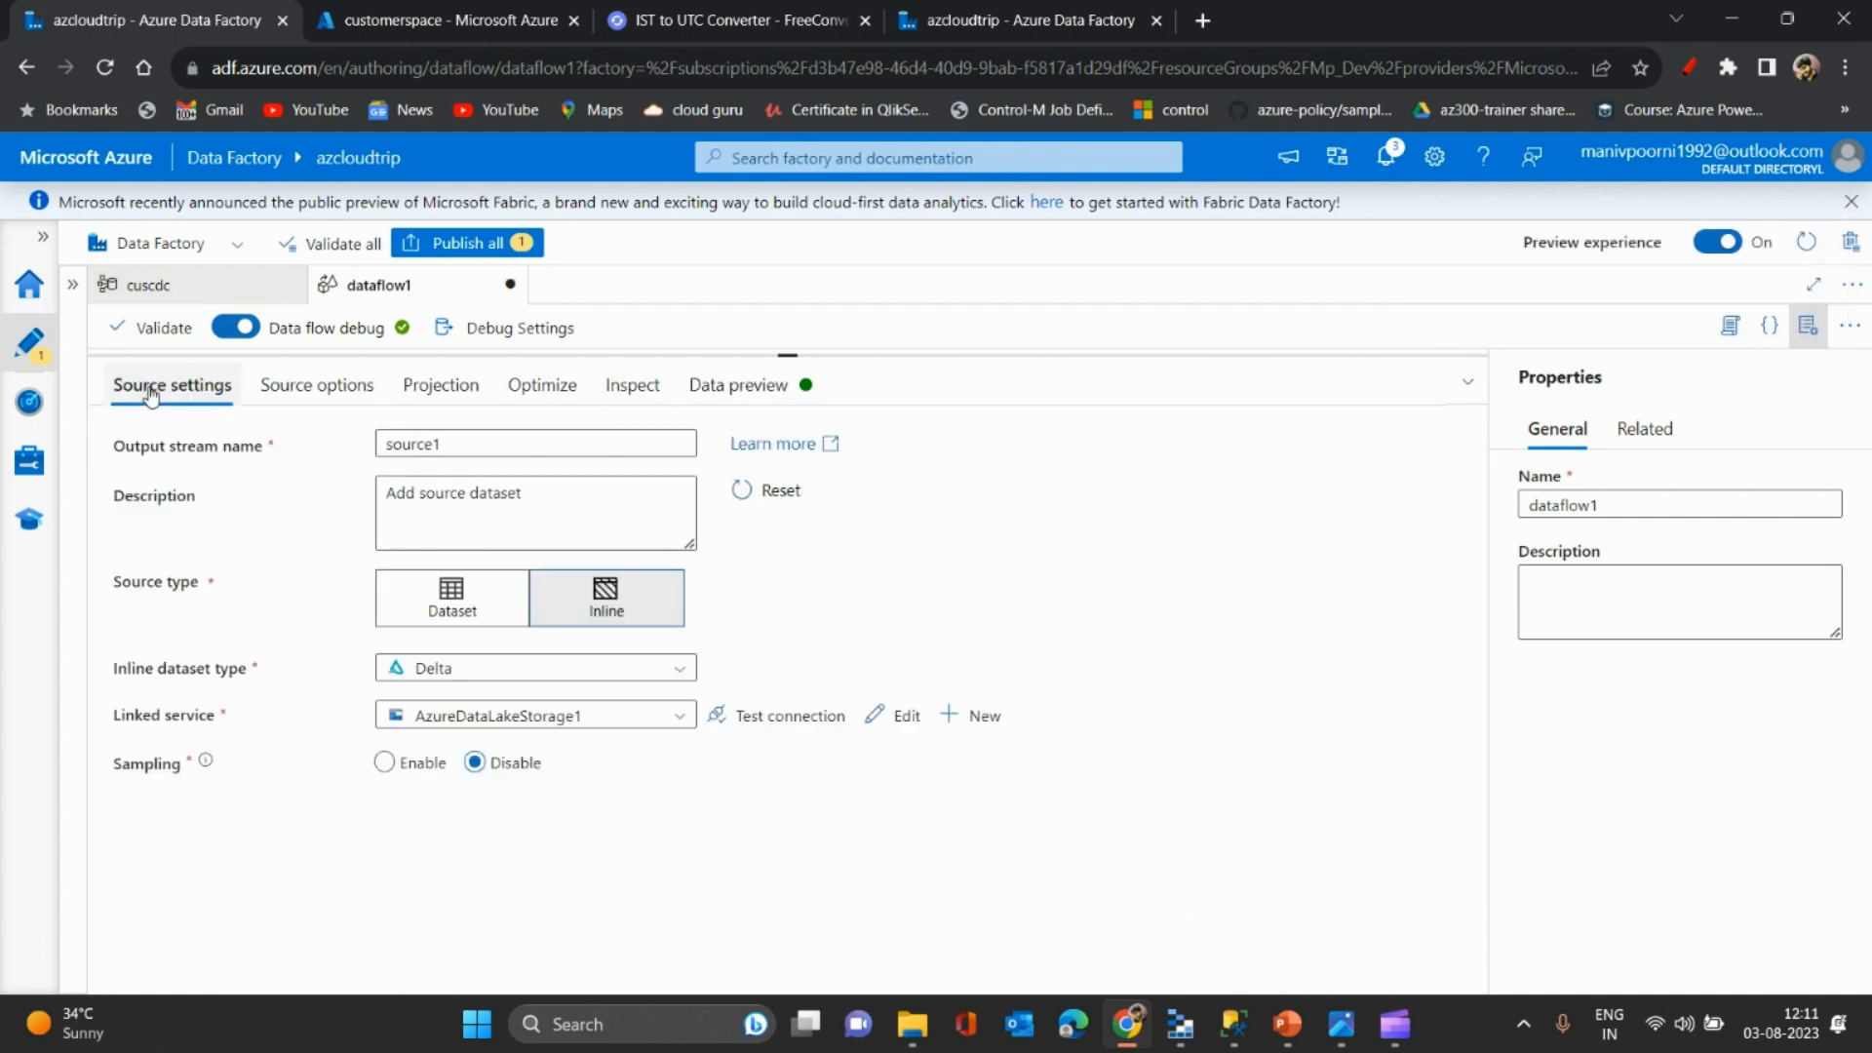
left_click(258, 390)
left_click(505, 638)
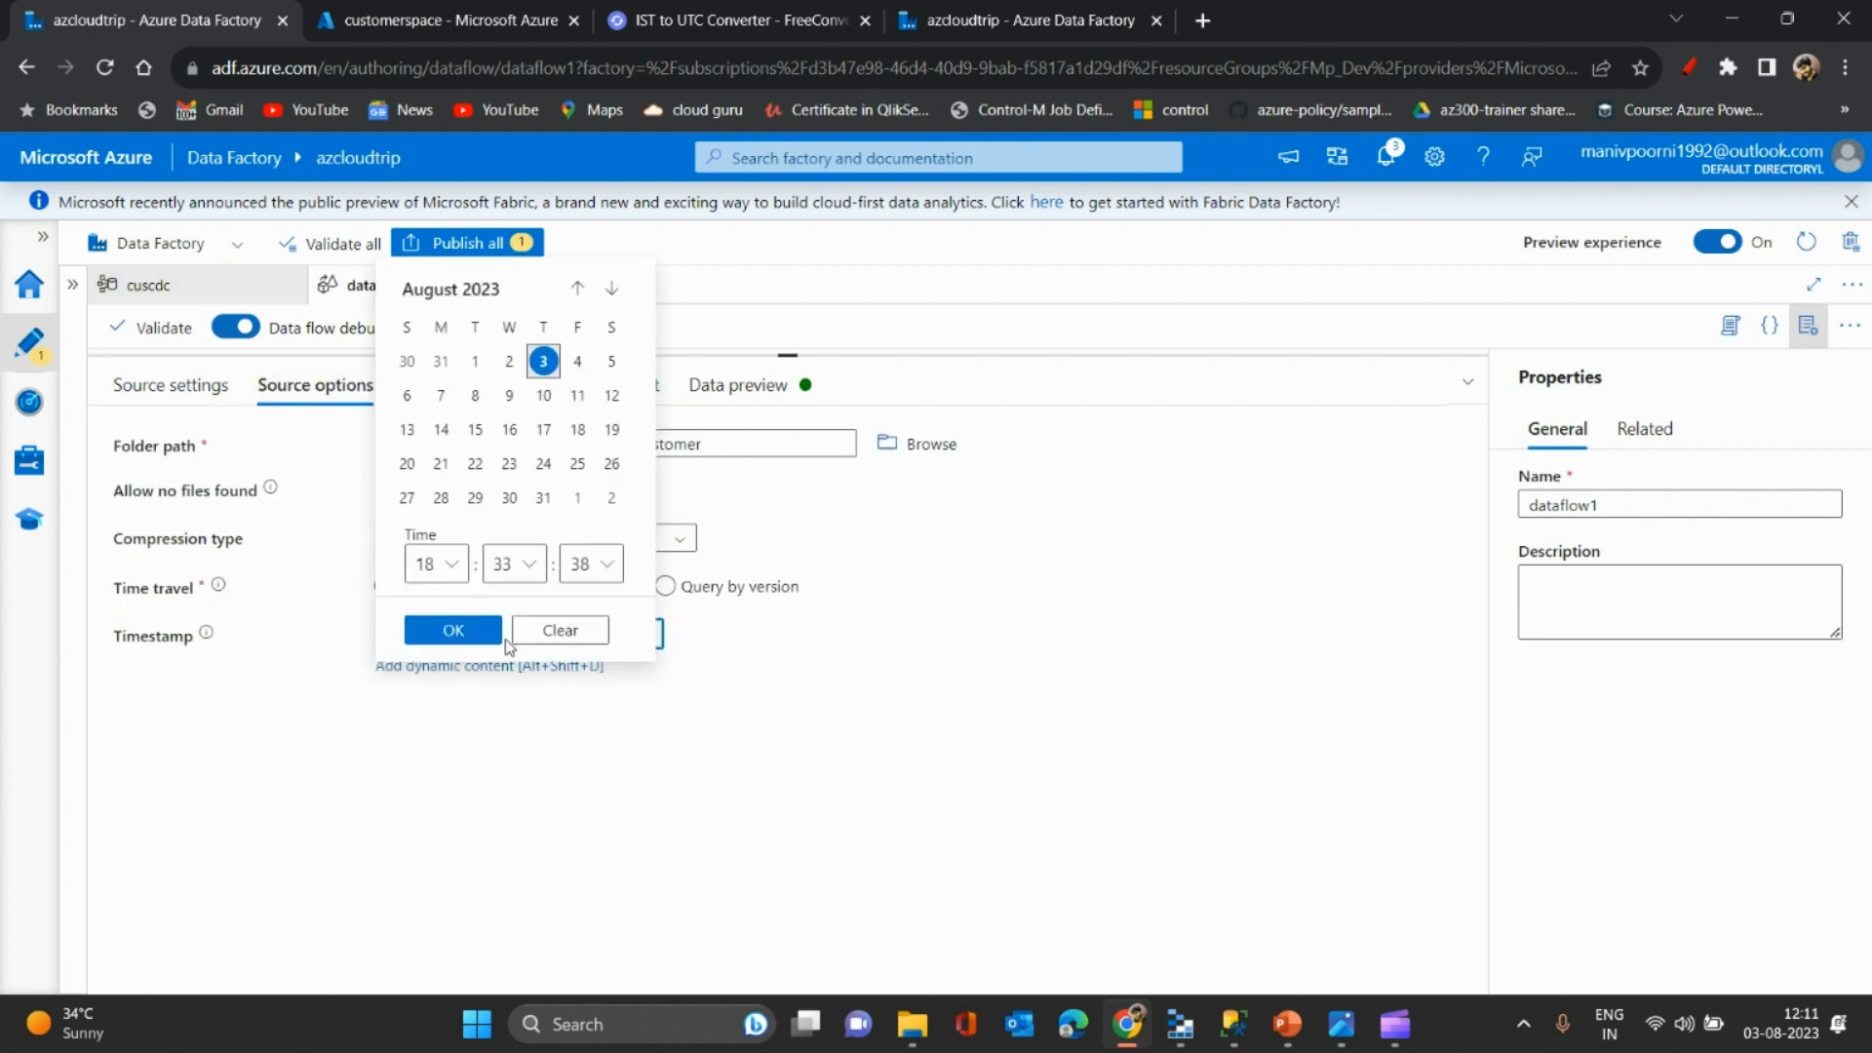
left_click(593, 568)
key("Return")
left_click(453, 630)
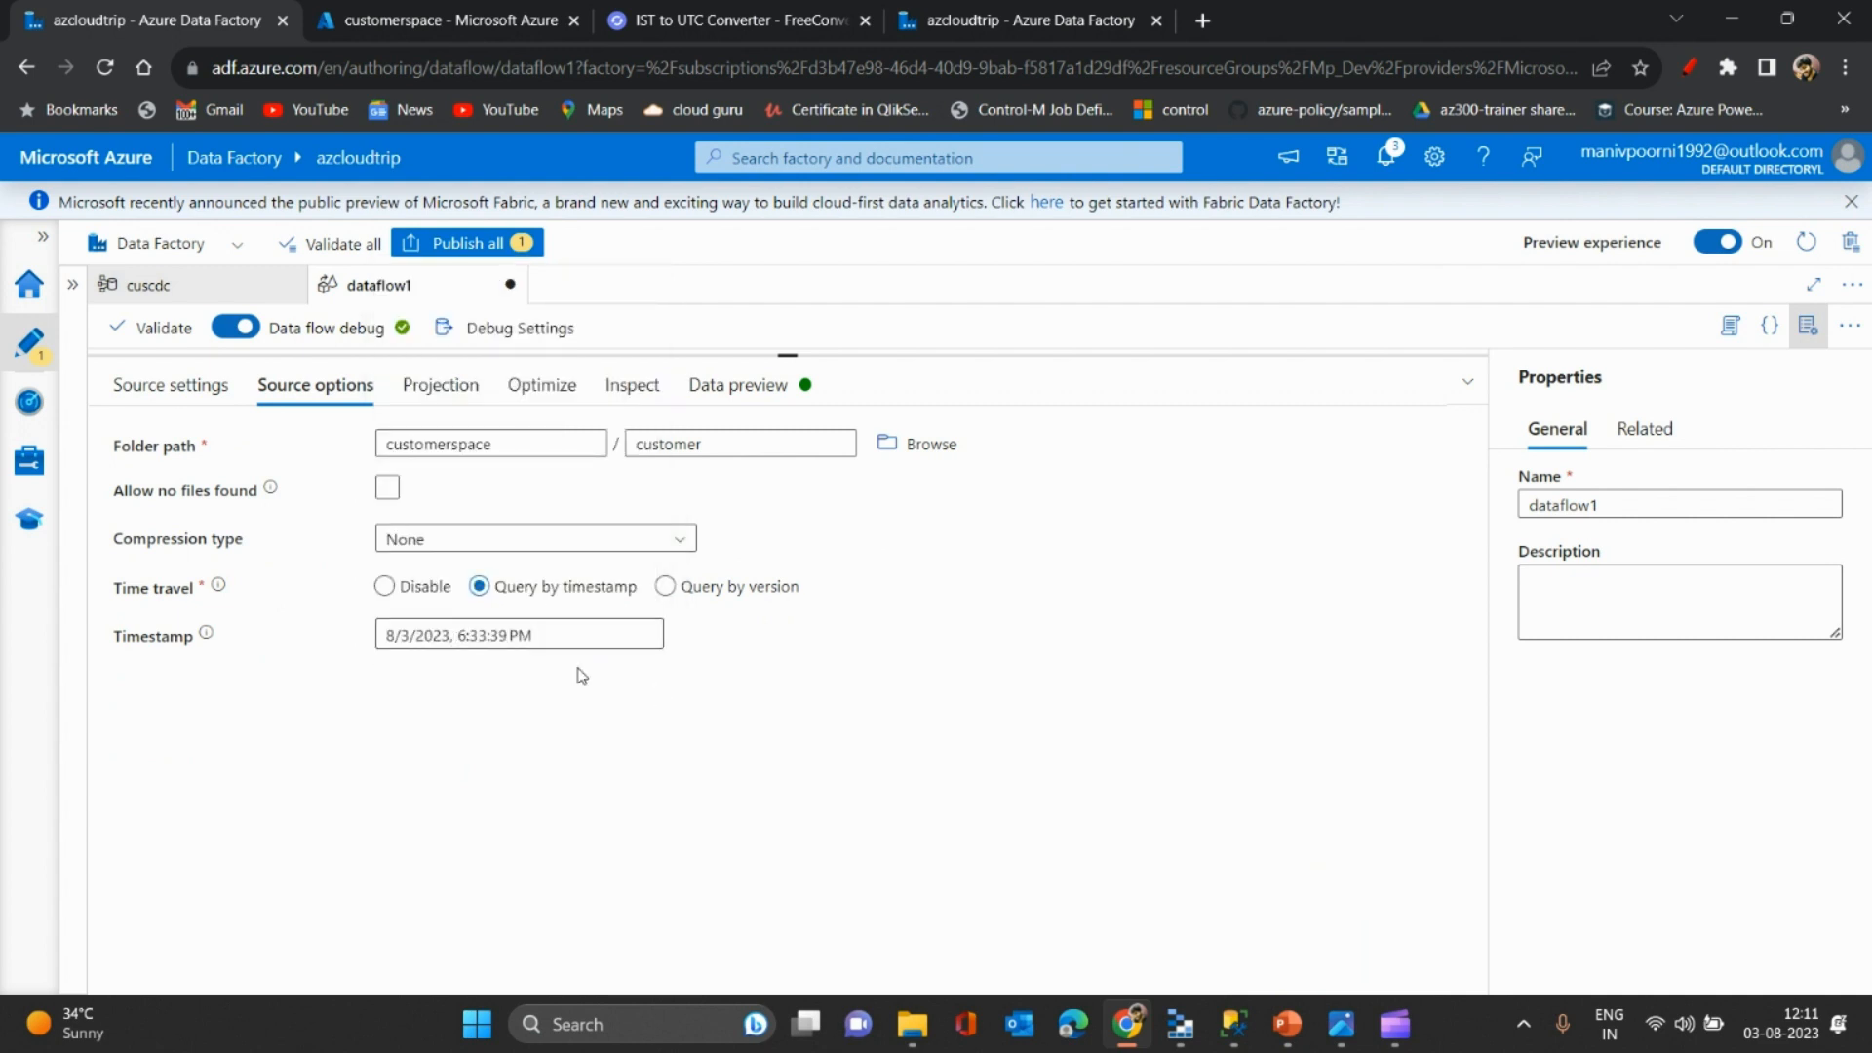
- Refetch the preview from sources, note the latest commit 06:33:39 in the error, and check cuscdc
left_click(741, 385)
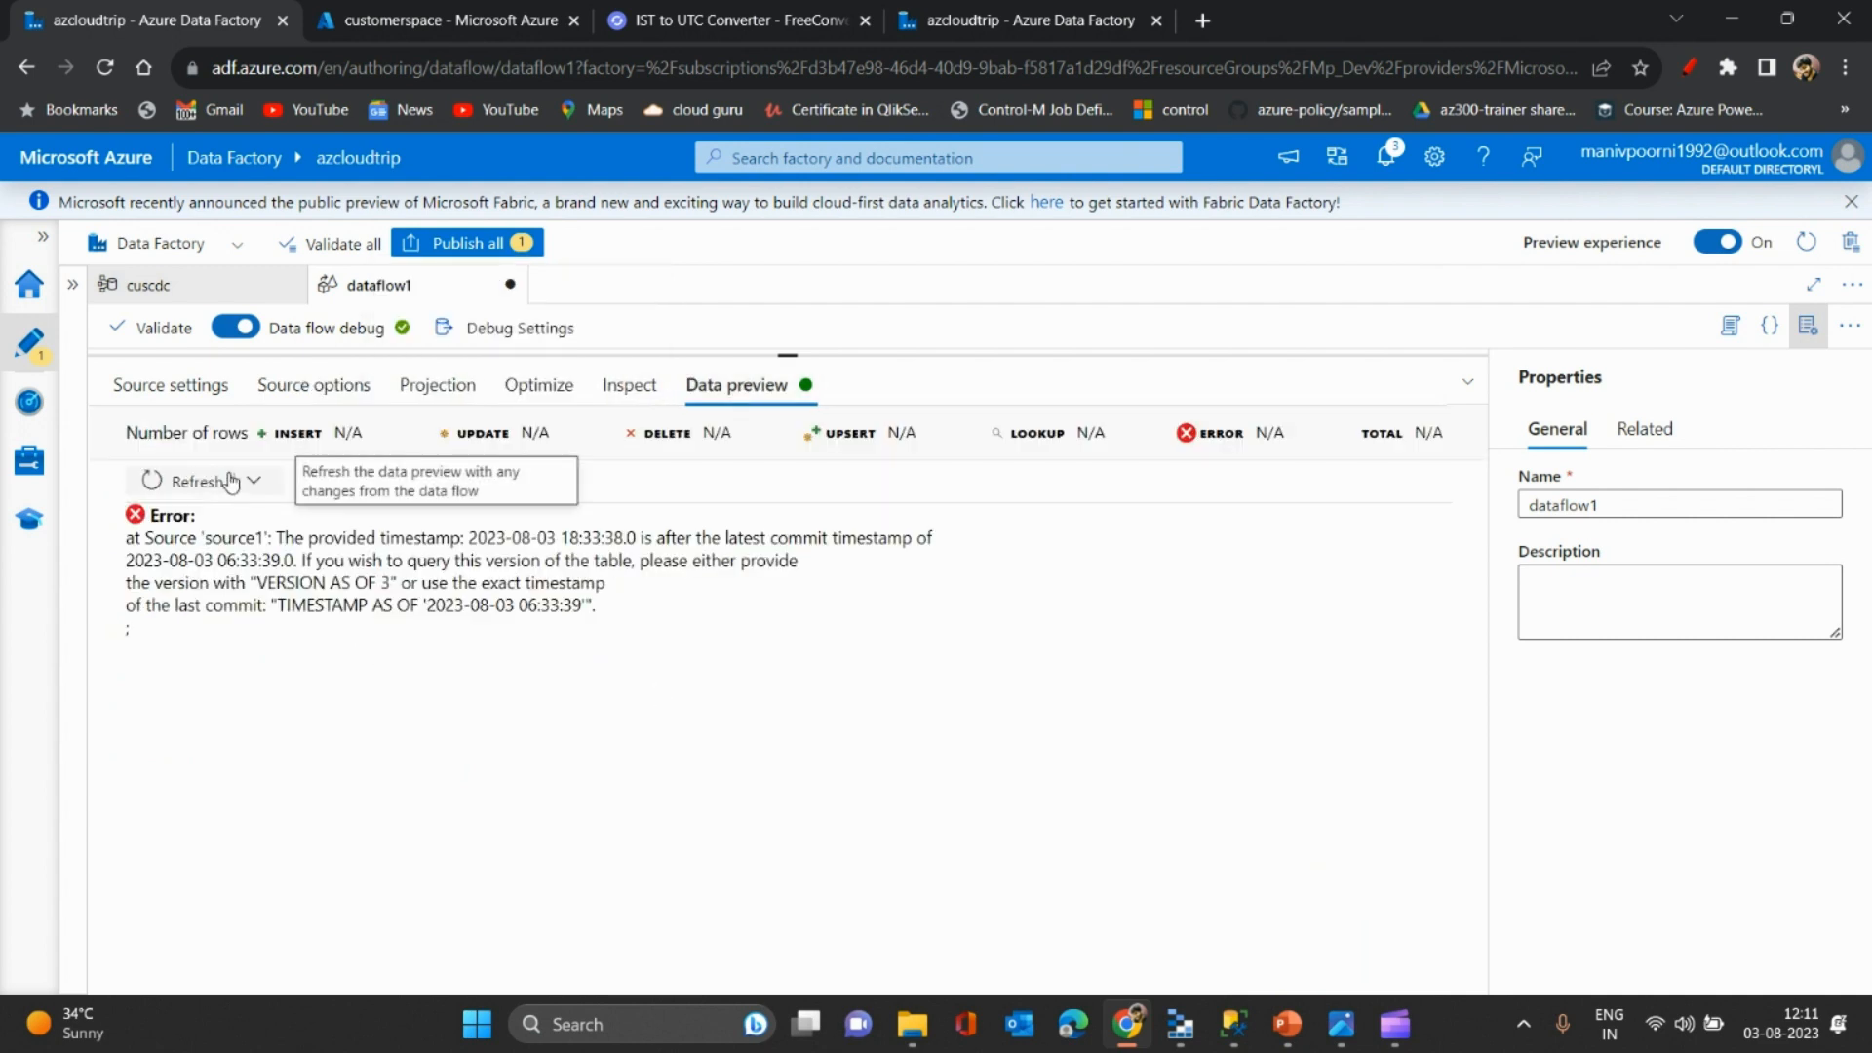
left_click(253, 481)
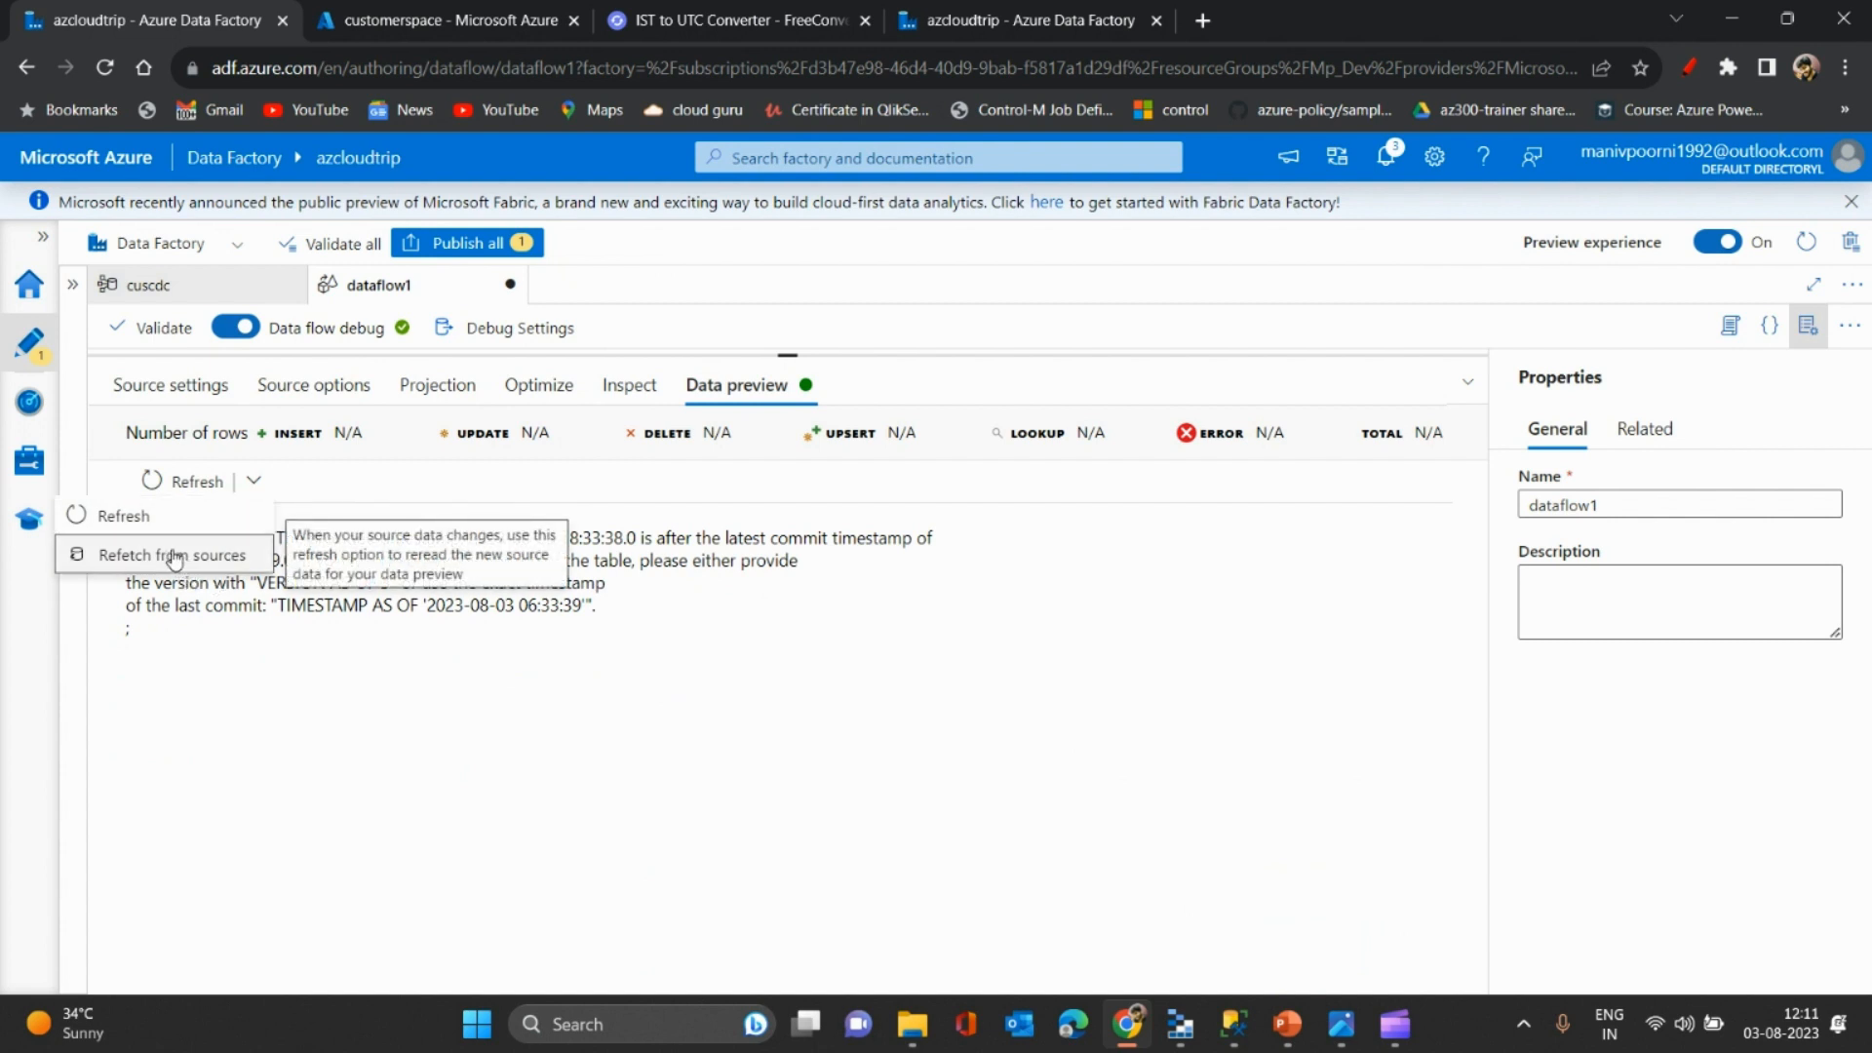
left_click(188, 565)
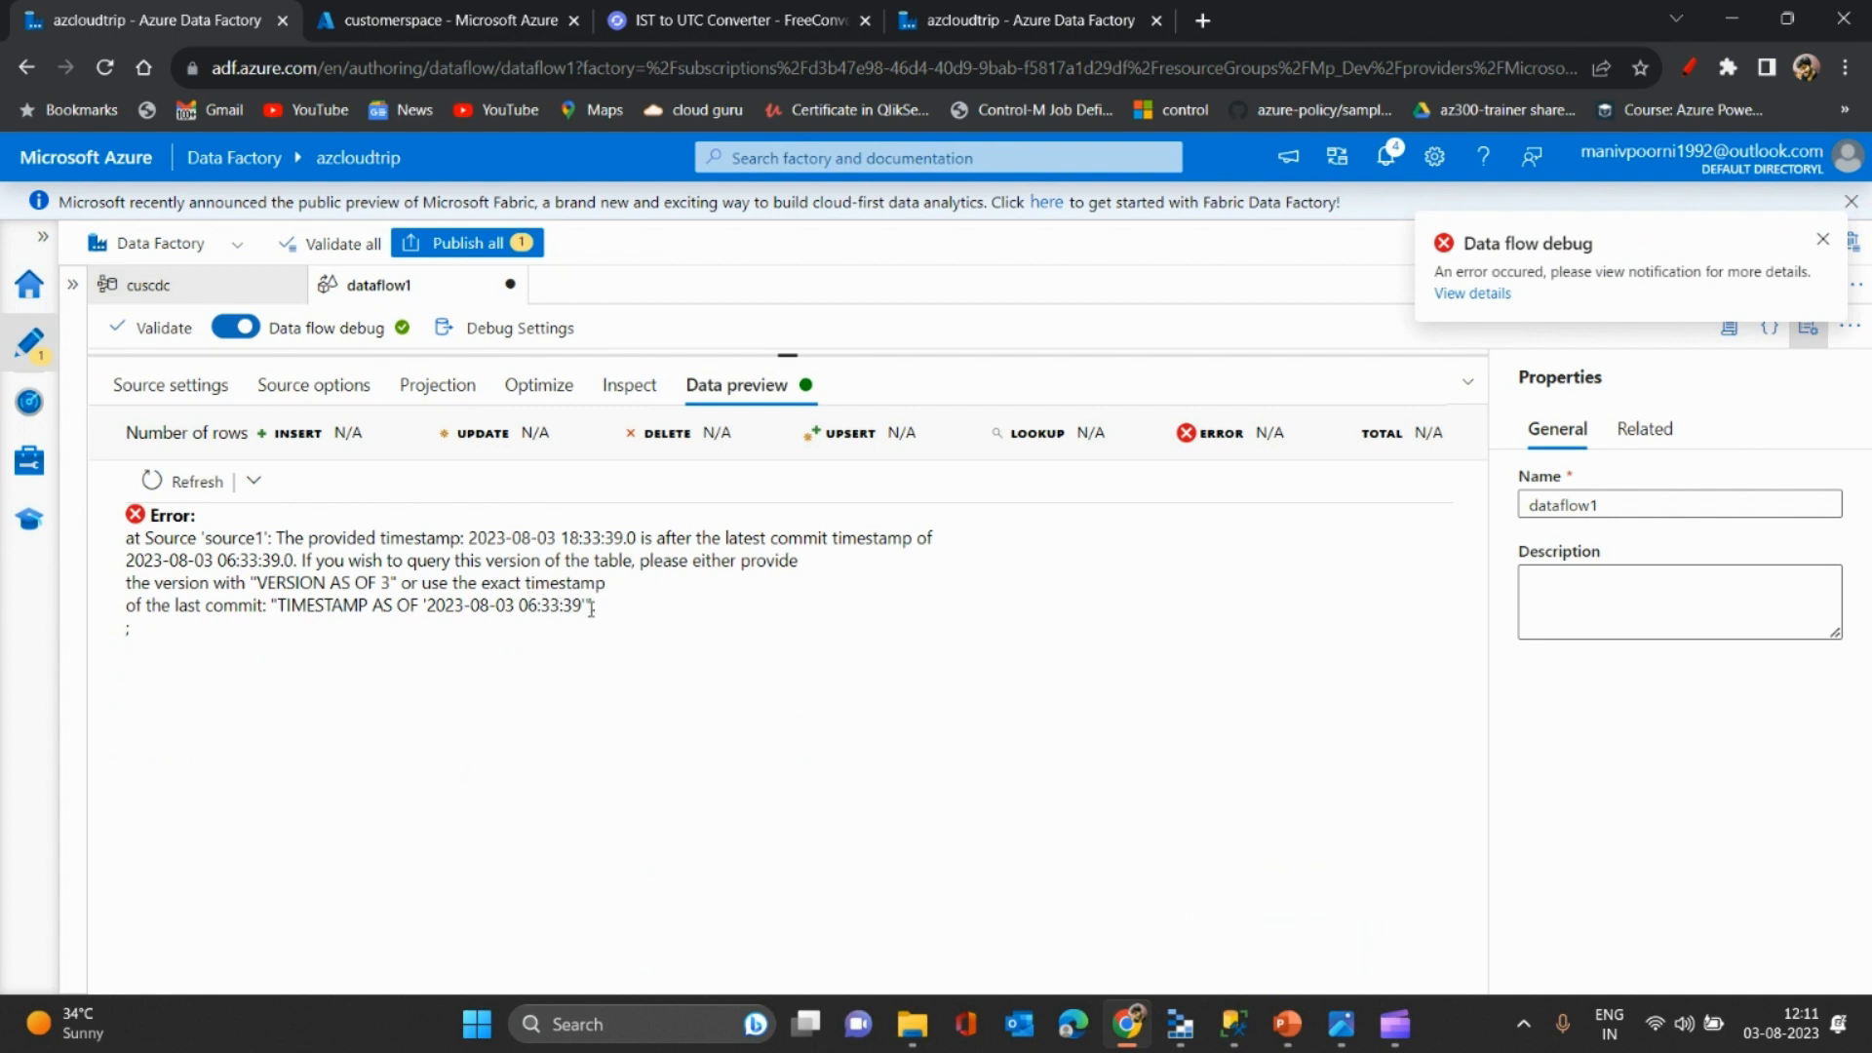
left_click_drag(583, 605, 520, 606)
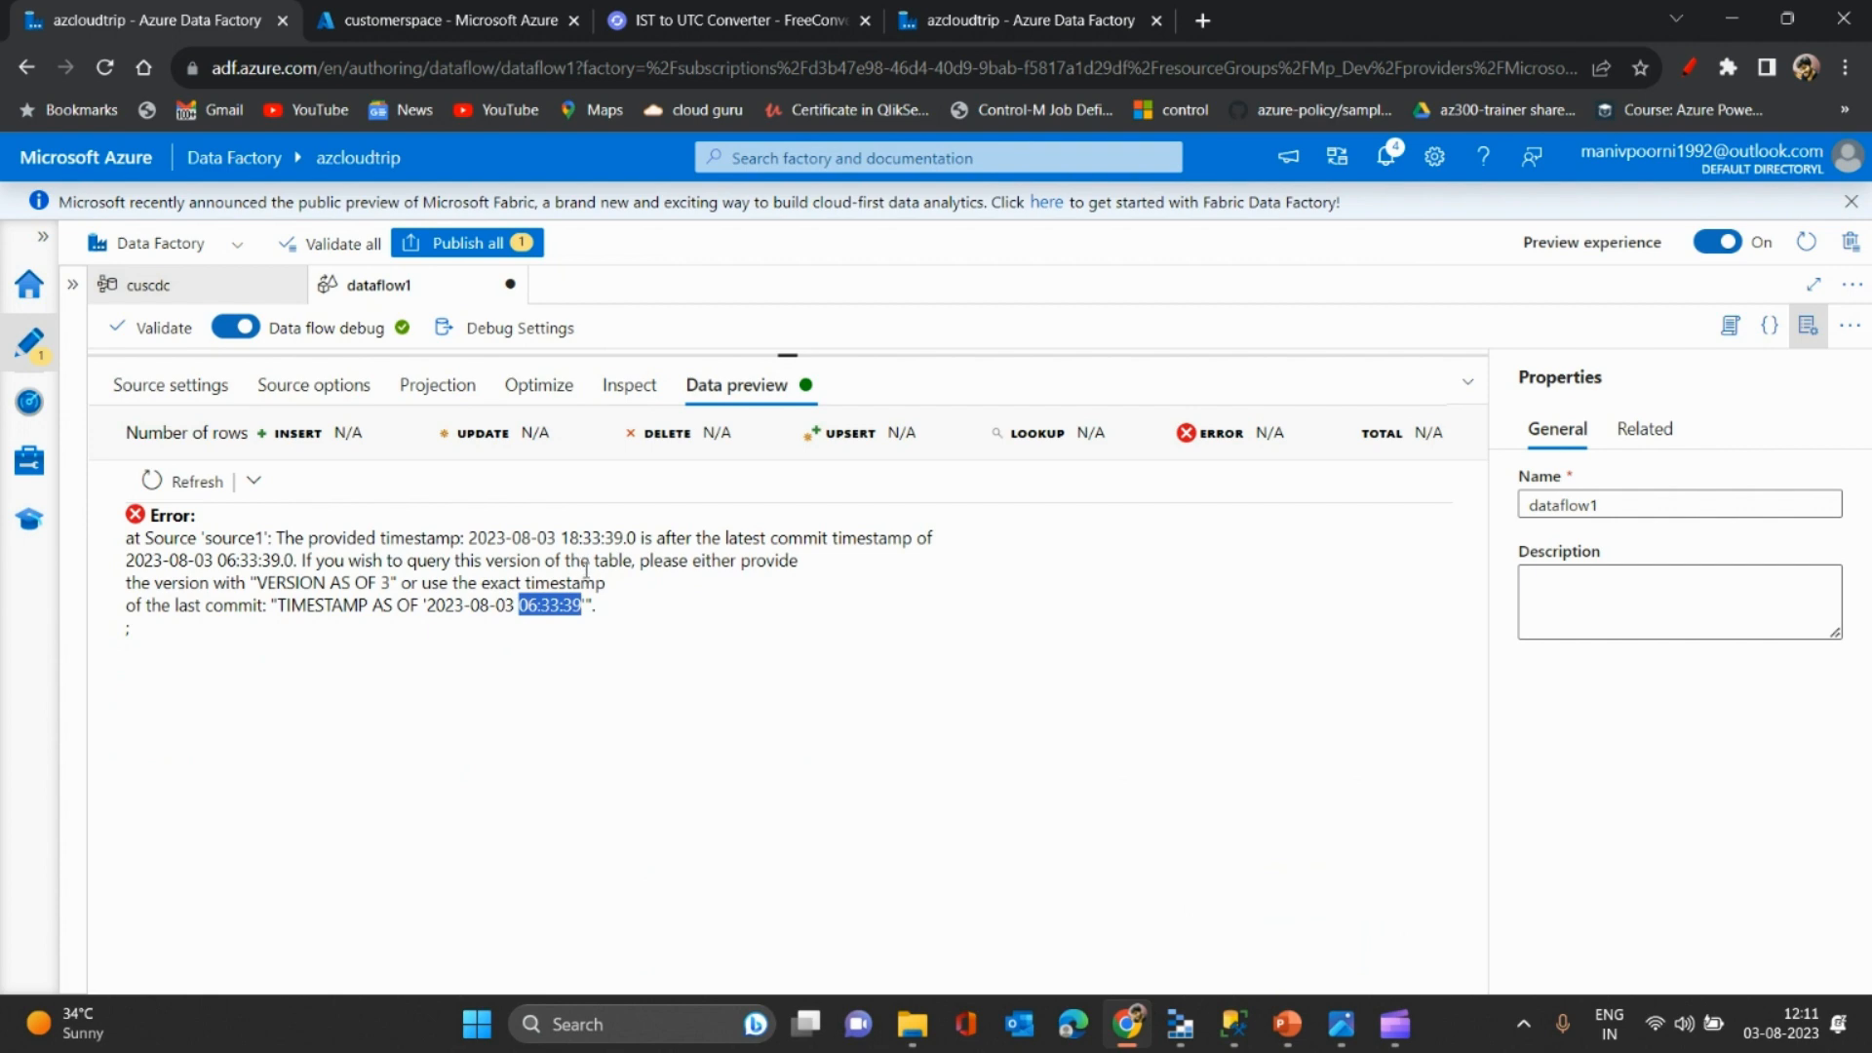
left_click(185, 289)
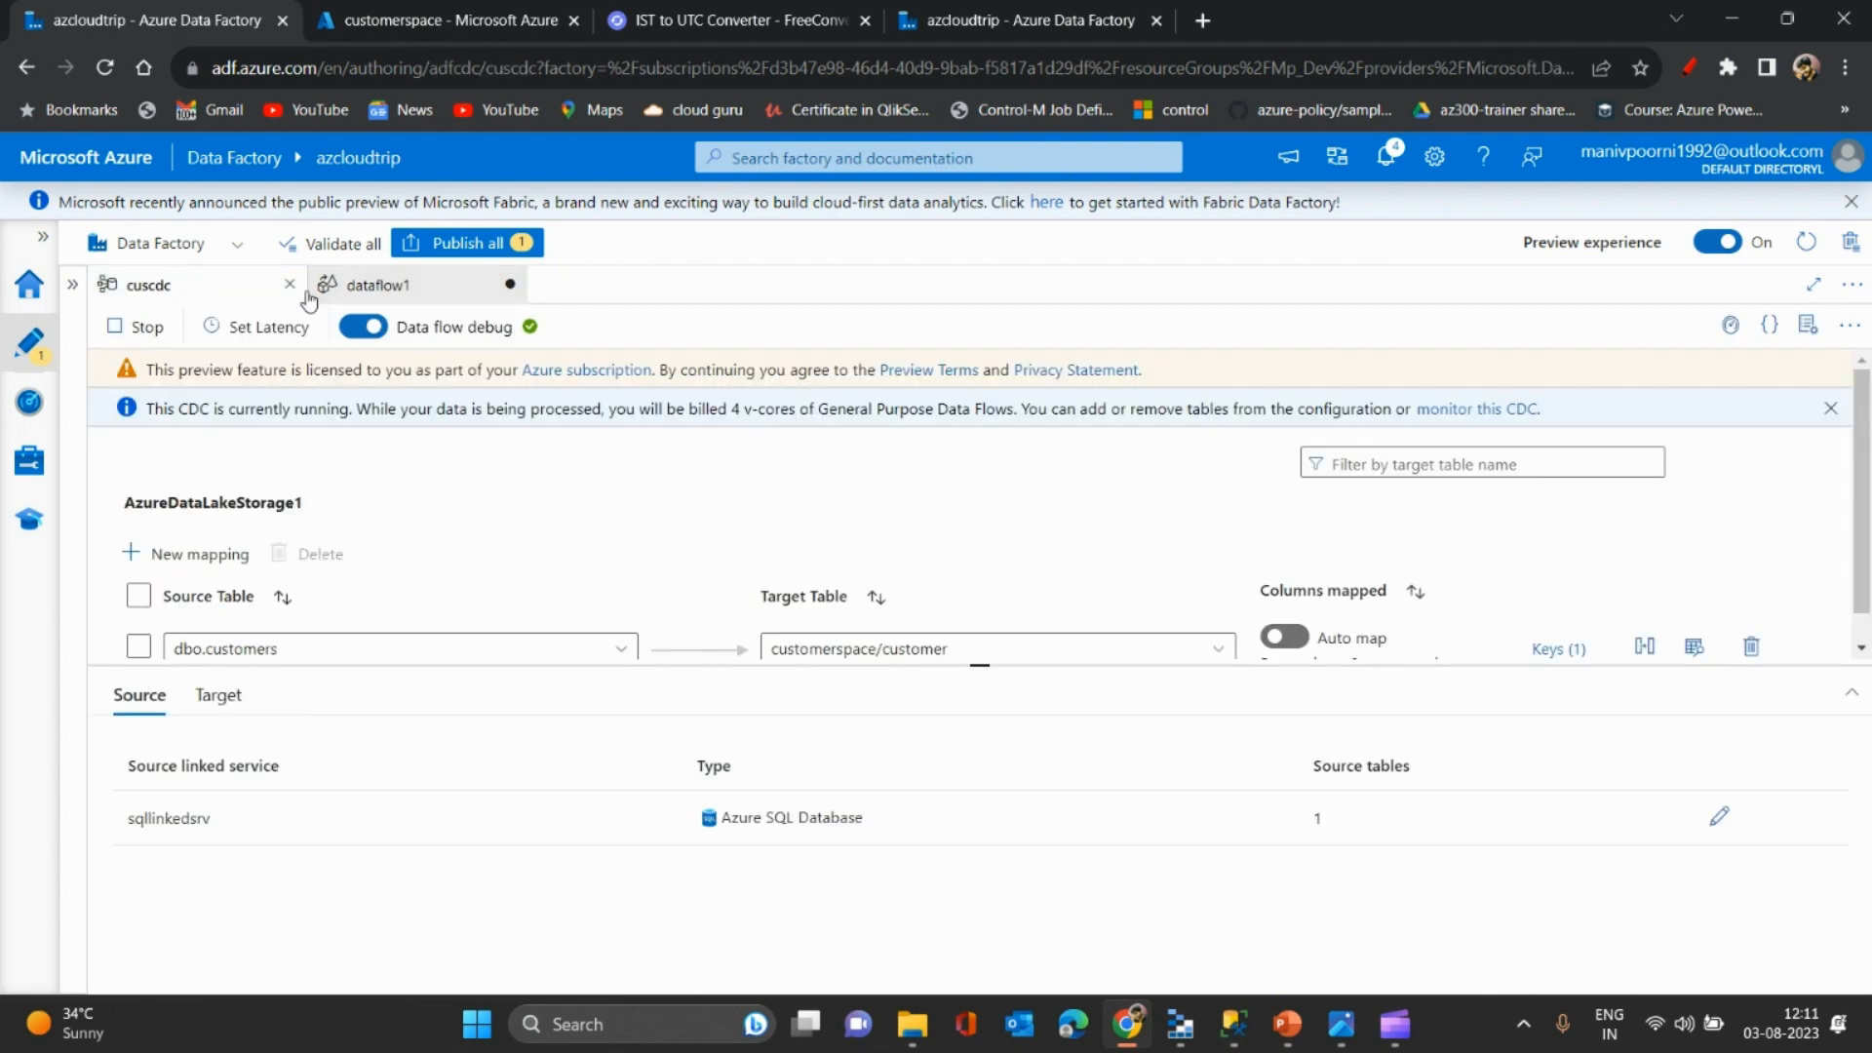
- Change the dataflow1 source timestamp from PM to AM, making it 8/3/2023, 6:33:39 AM
left_click(393, 302)
left_click(171, 385)
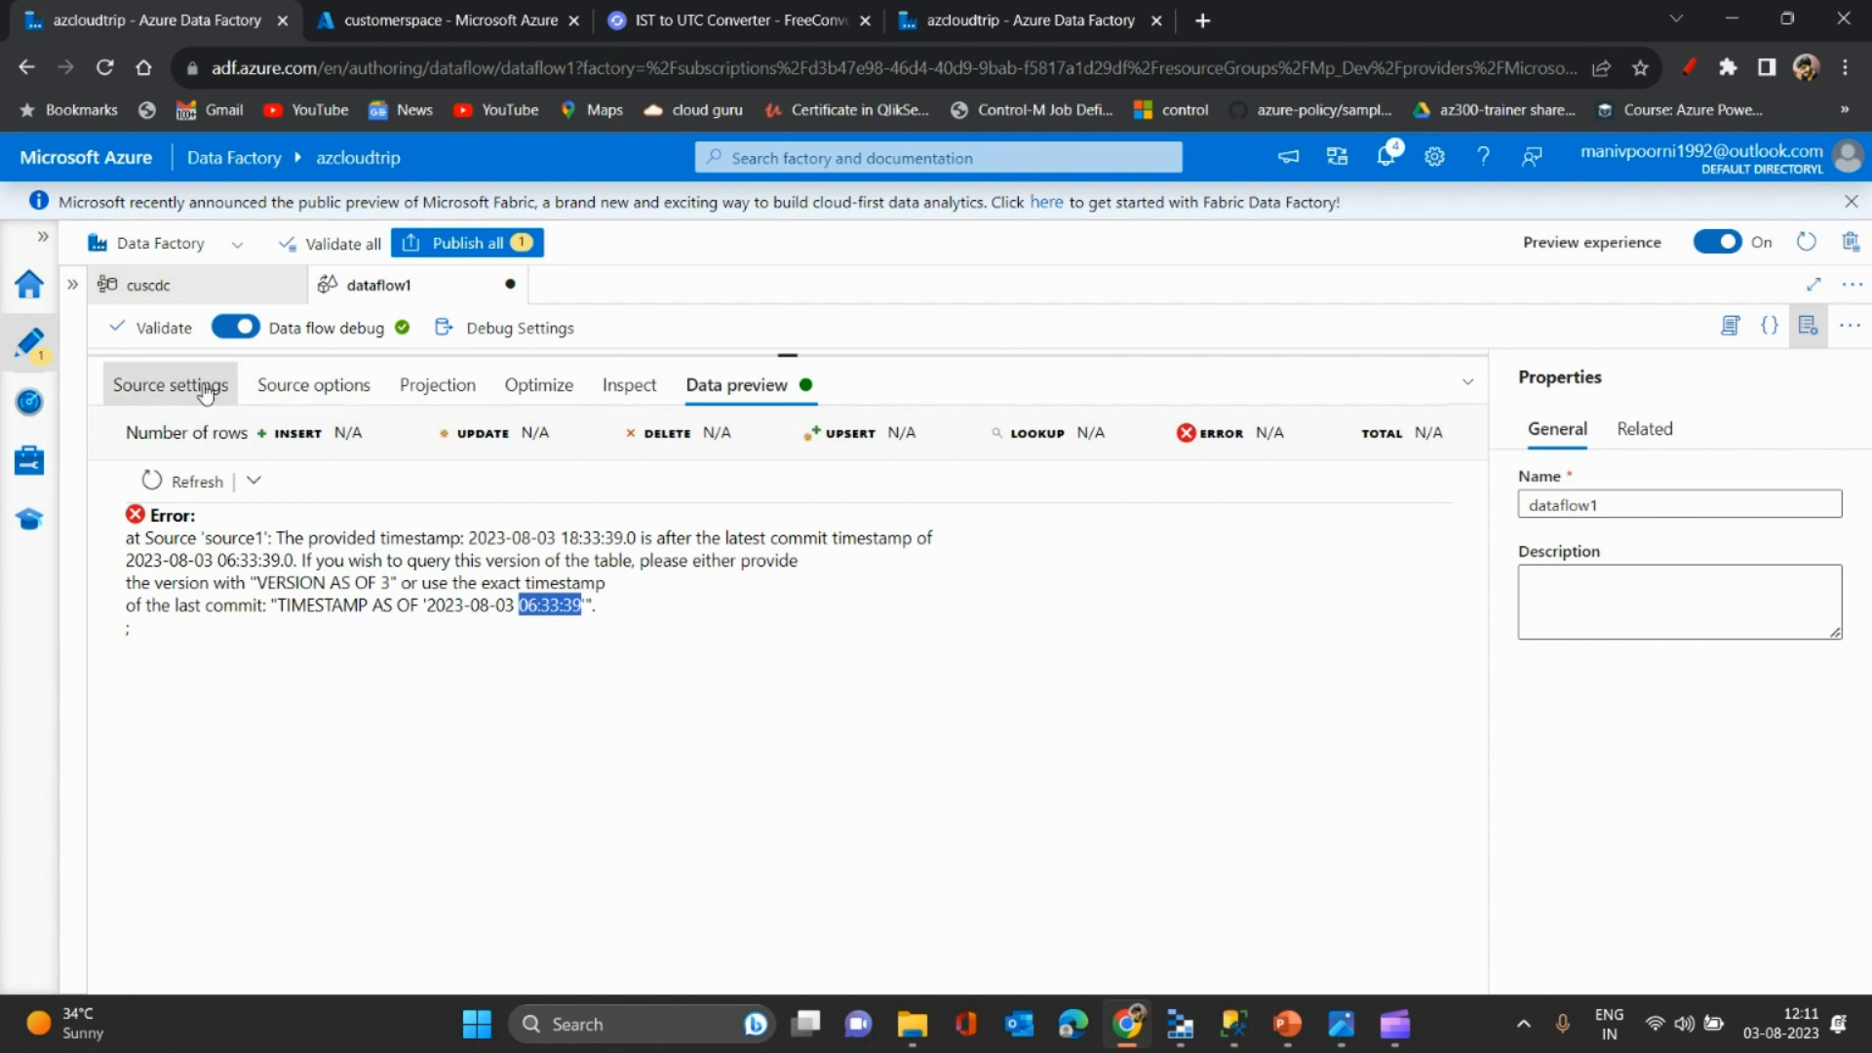
left_click(337, 390)
left_click(527, 636)
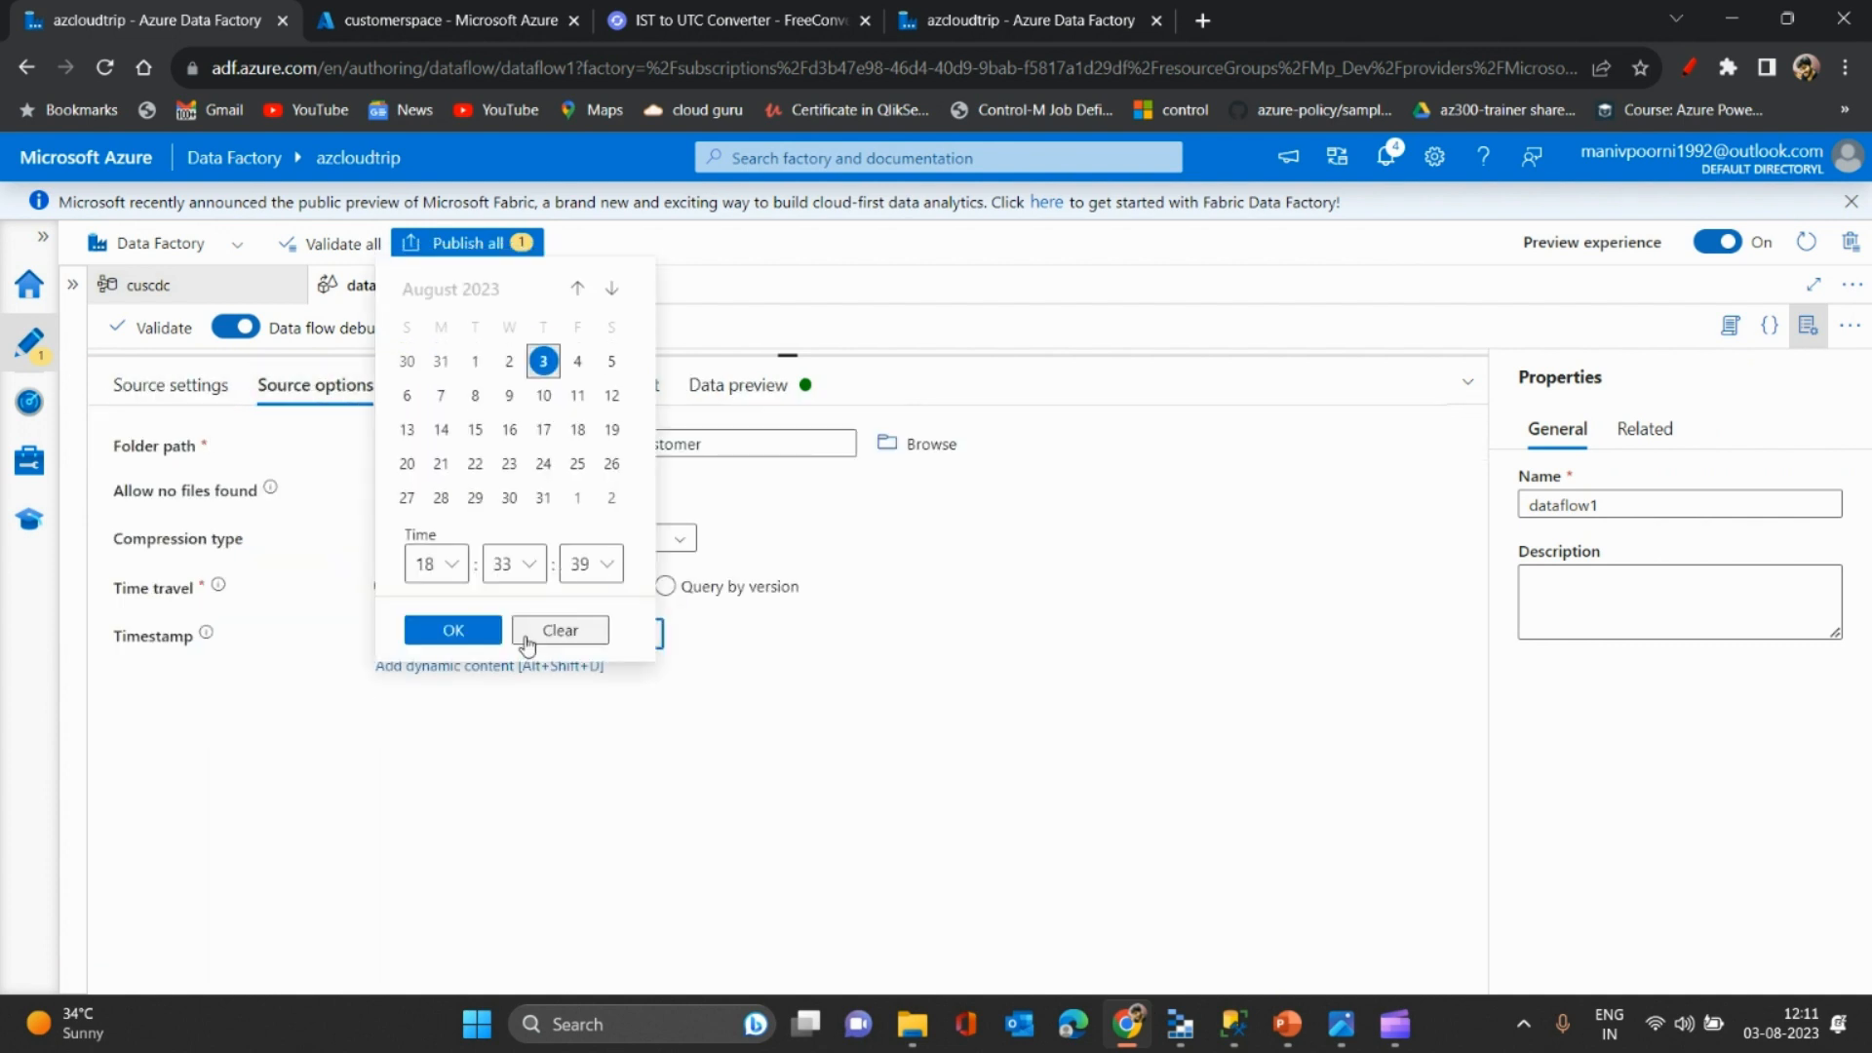
left_click(441, 562)
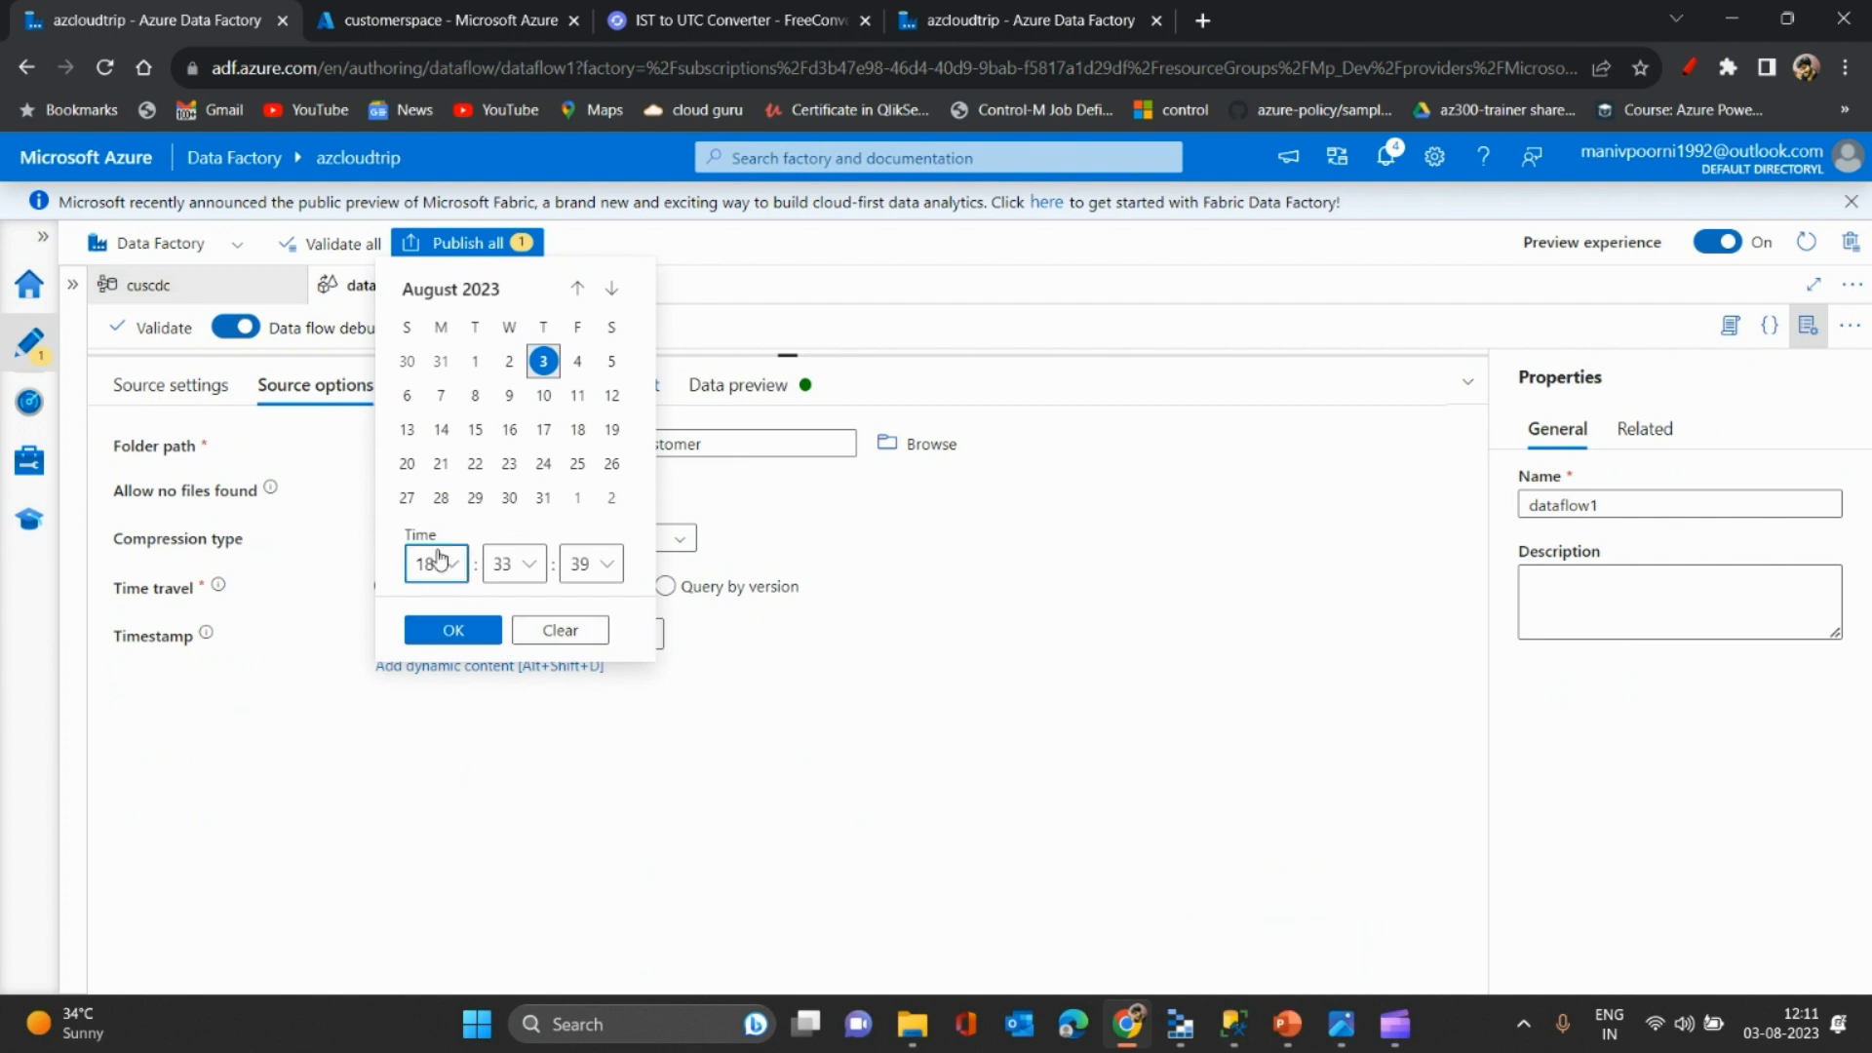
left_click(446, 577)
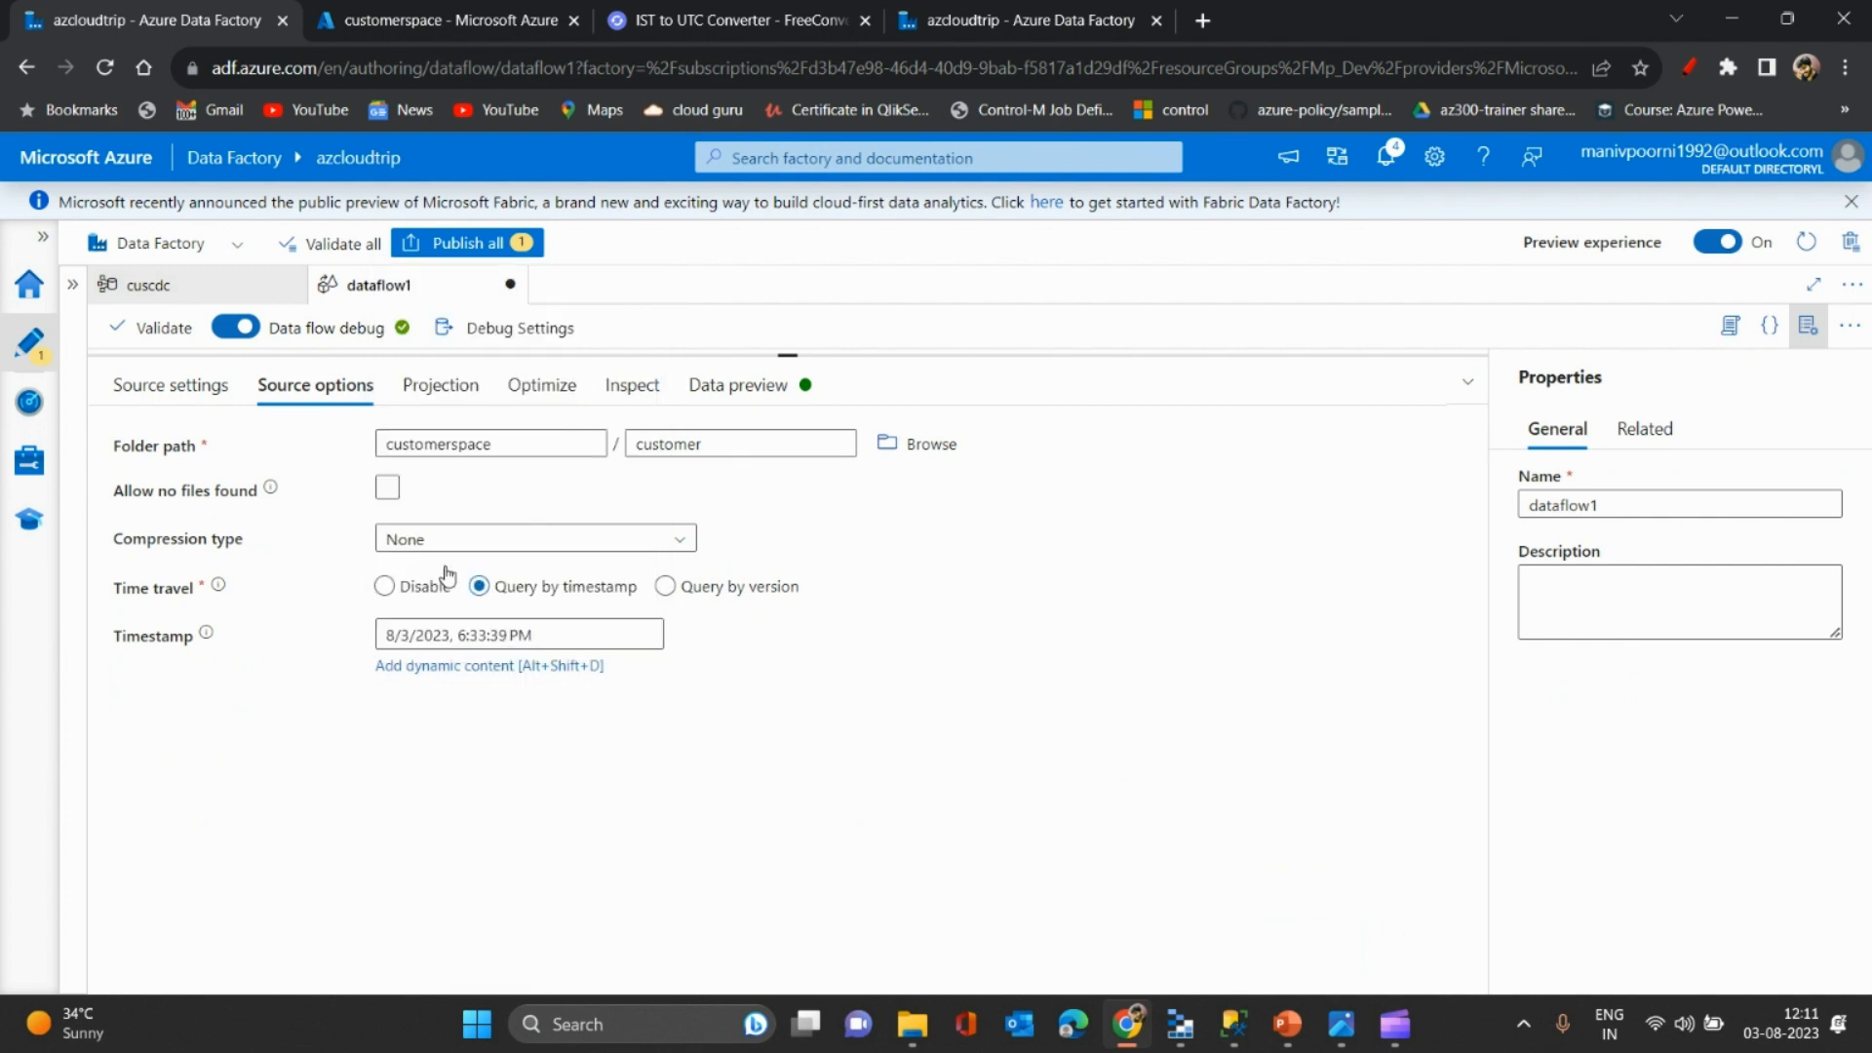
left_click(518, 636)
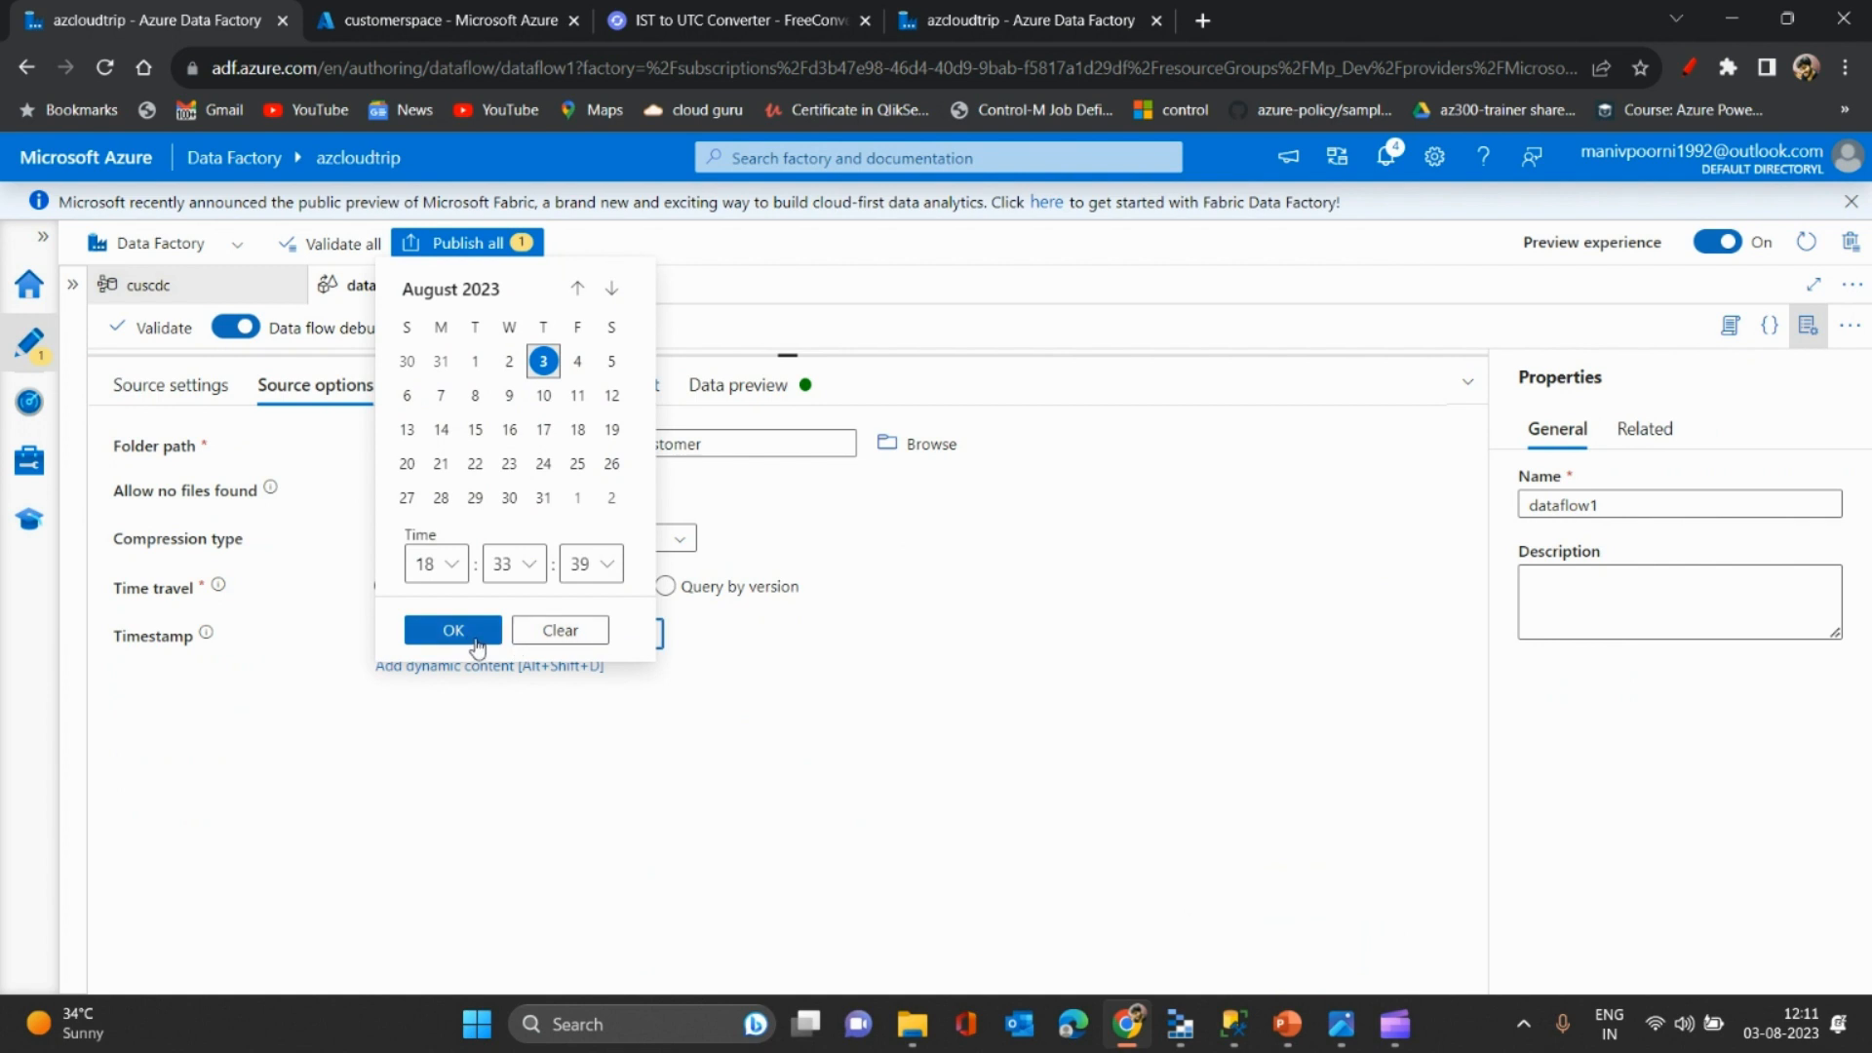
left_click(476, 637)
key("BackSpace")
type("A")
left_click(612, 689)
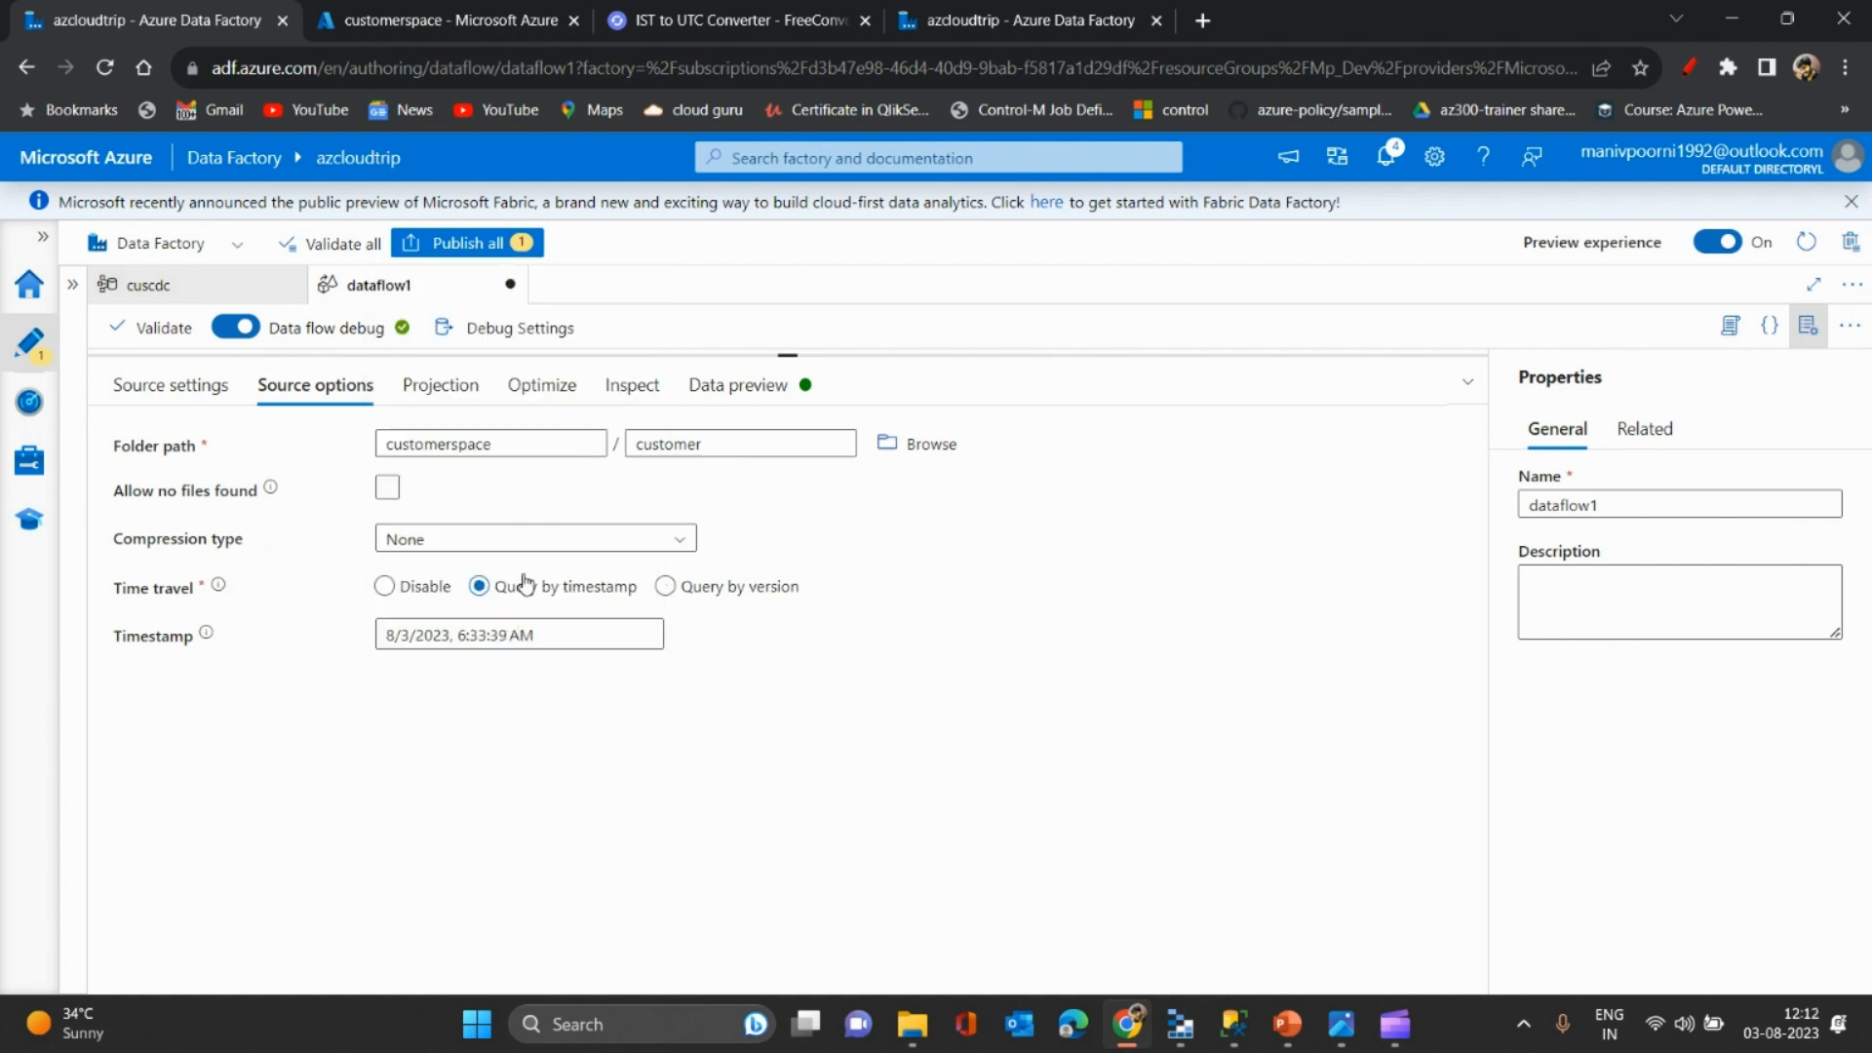
- Refetch the preview from sources and confirm it shows only customer 2 at that timestamp
left_click(722, 390)
left_click(251, 482)
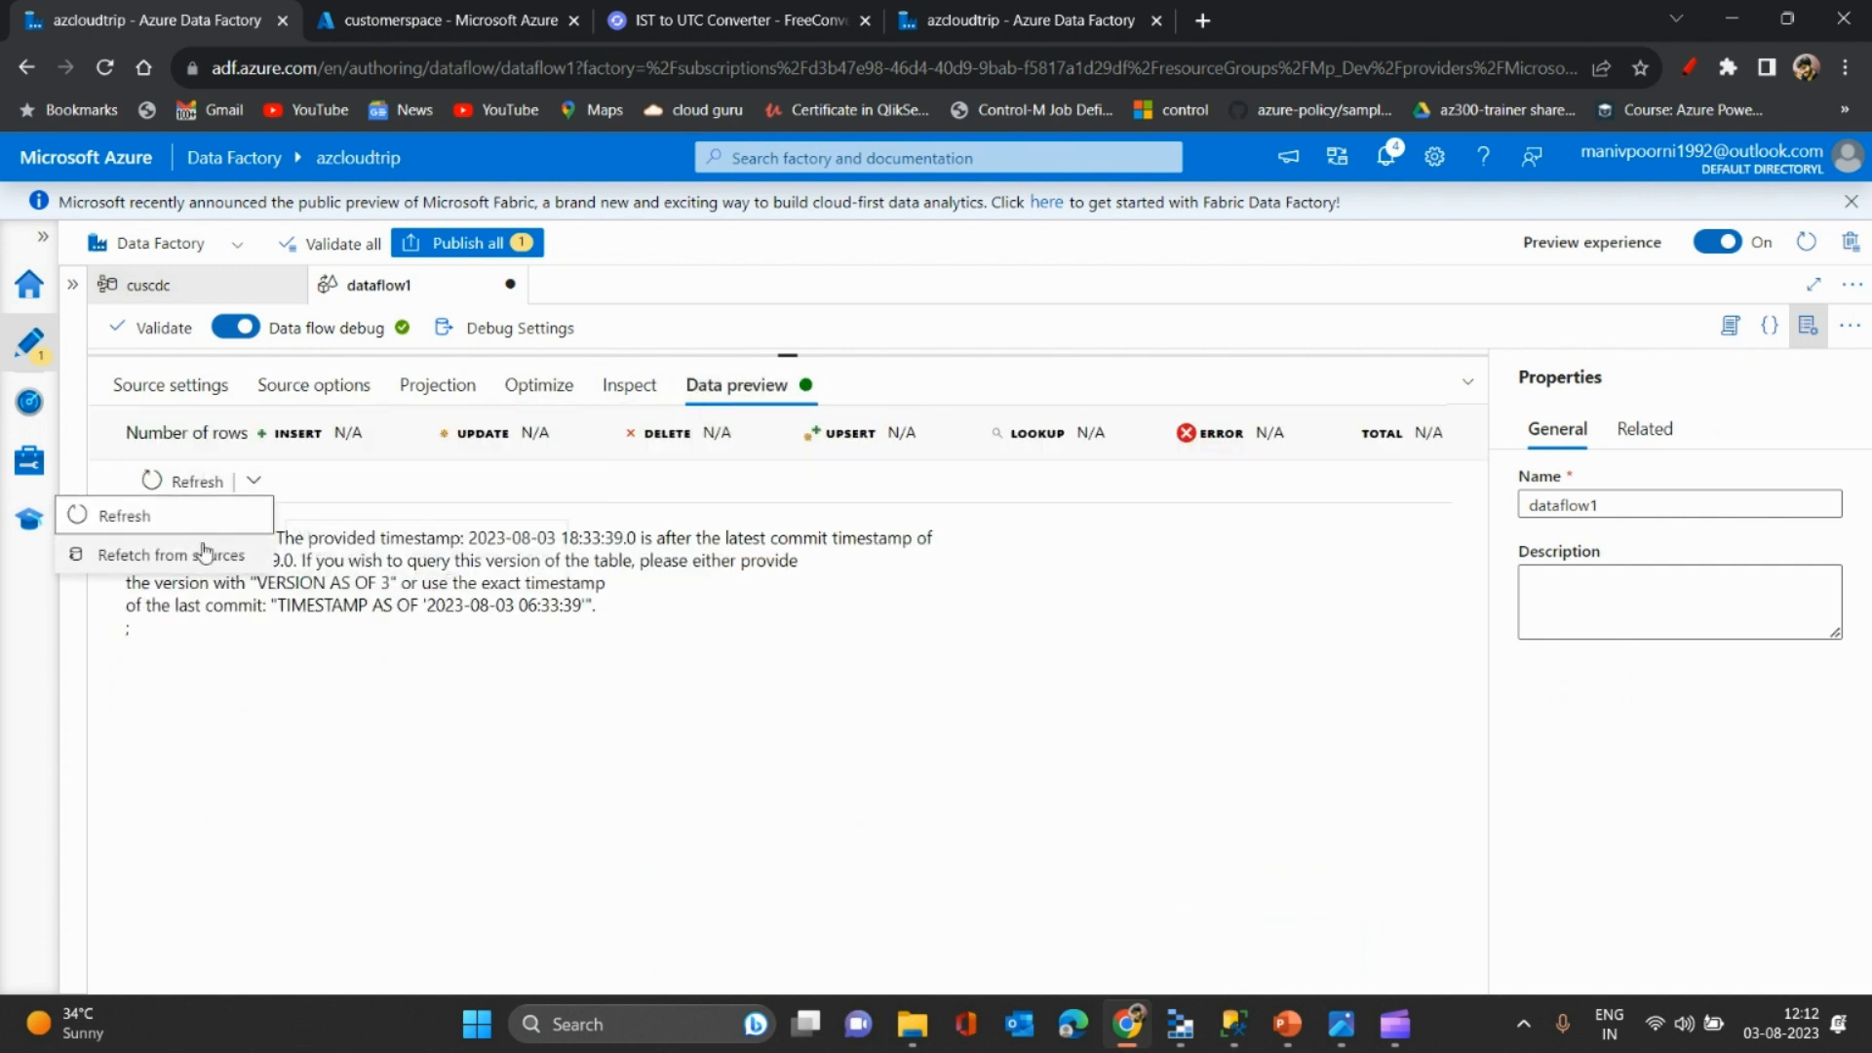
left_click(176, 555)
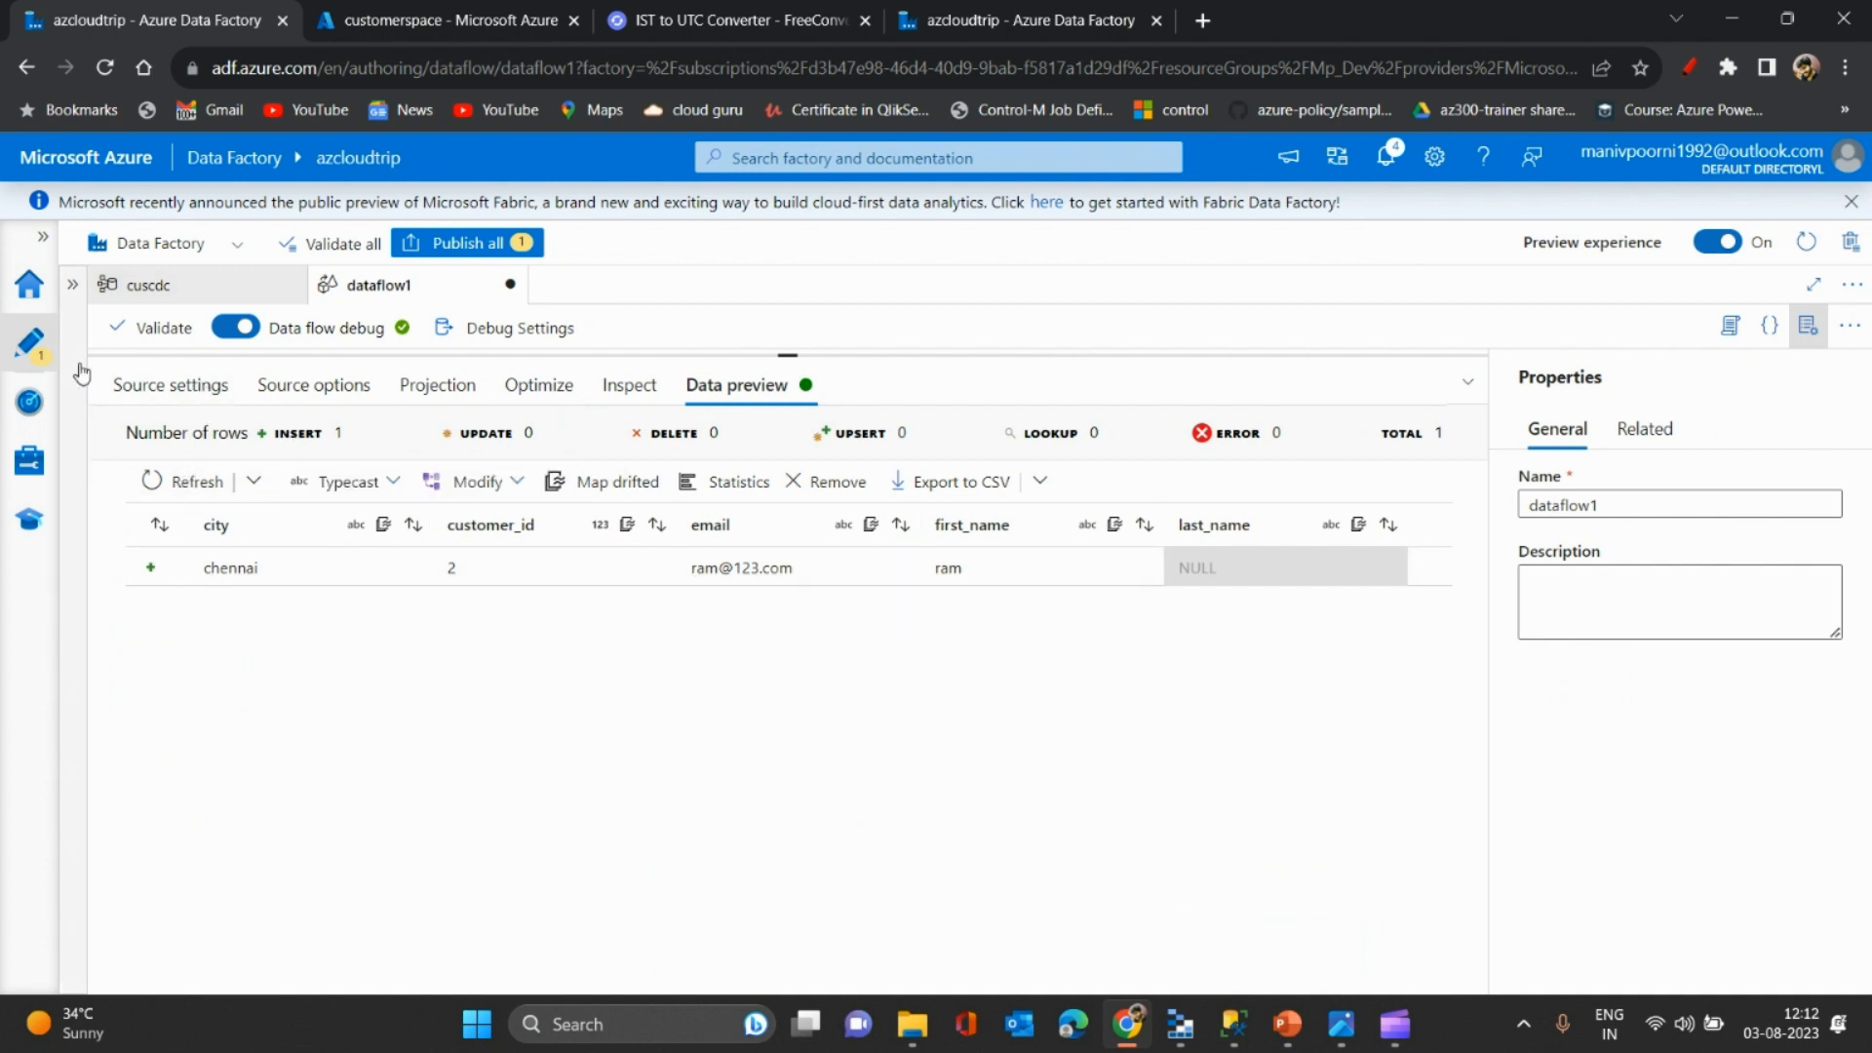
left_click(297, 398)
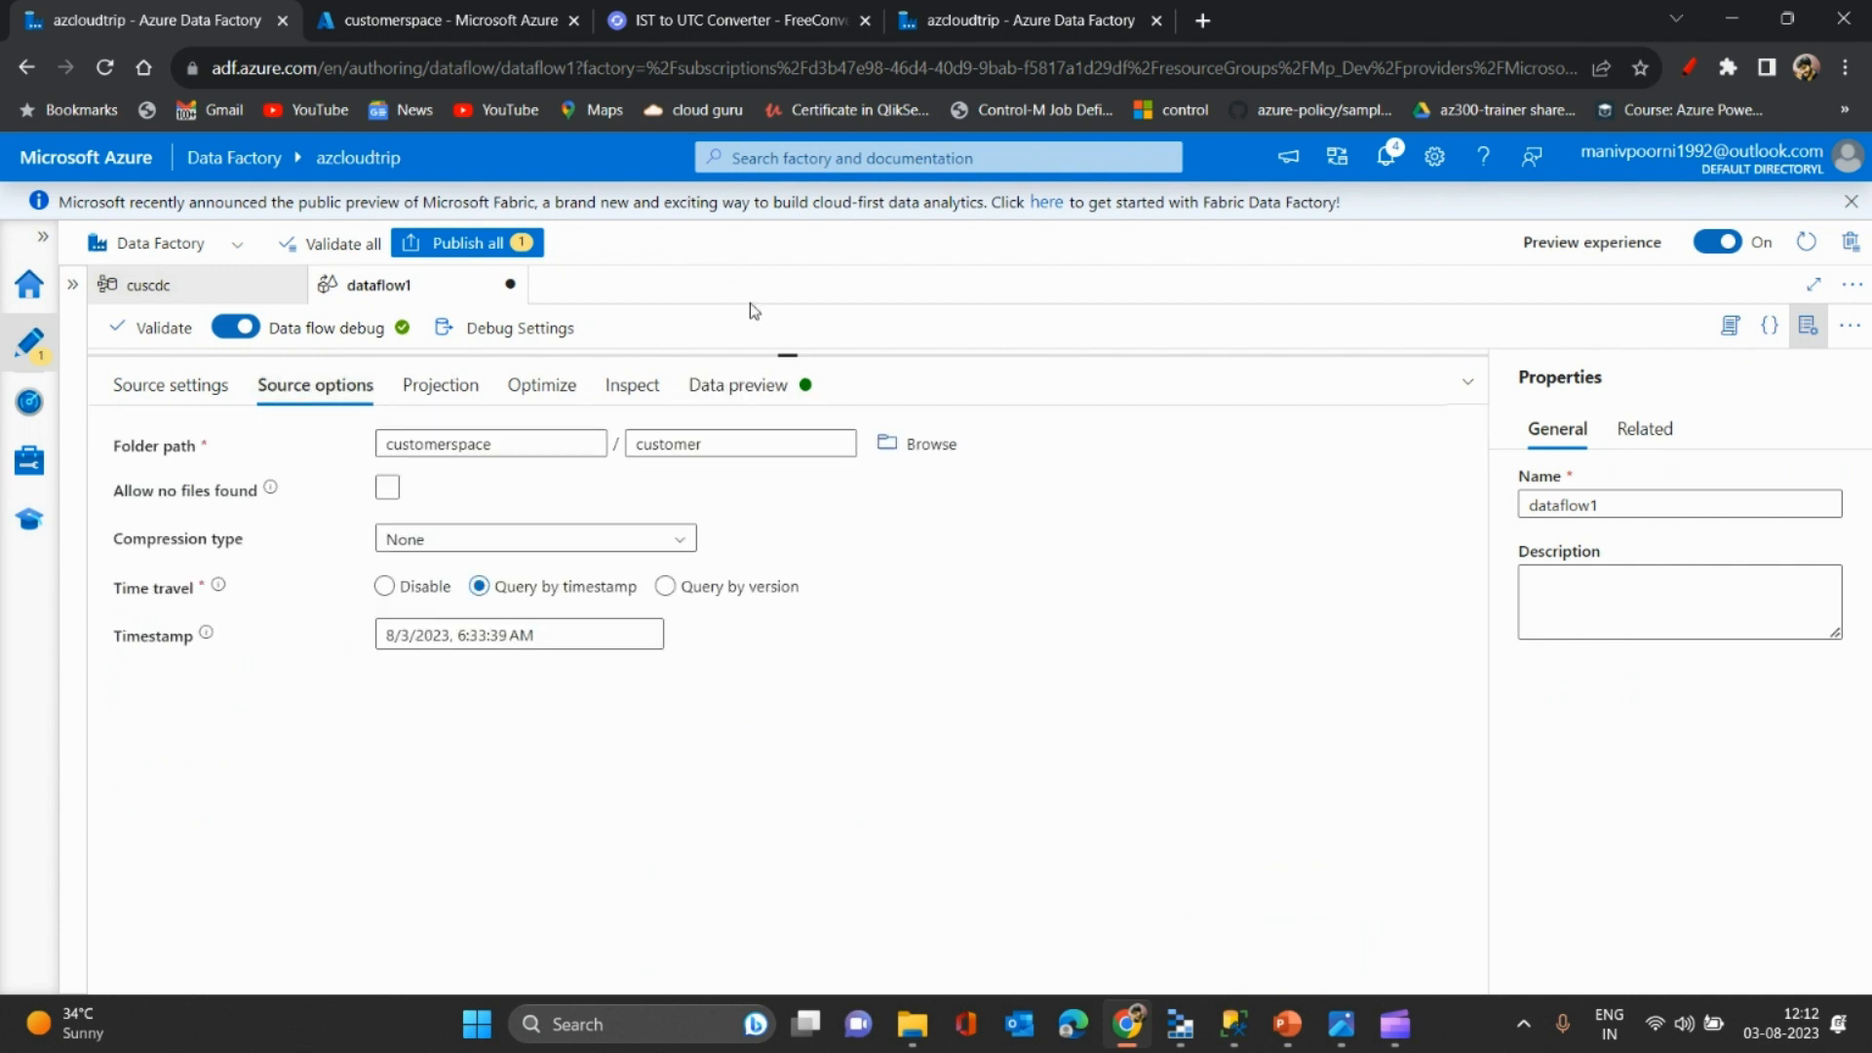
left_click(749, 384)
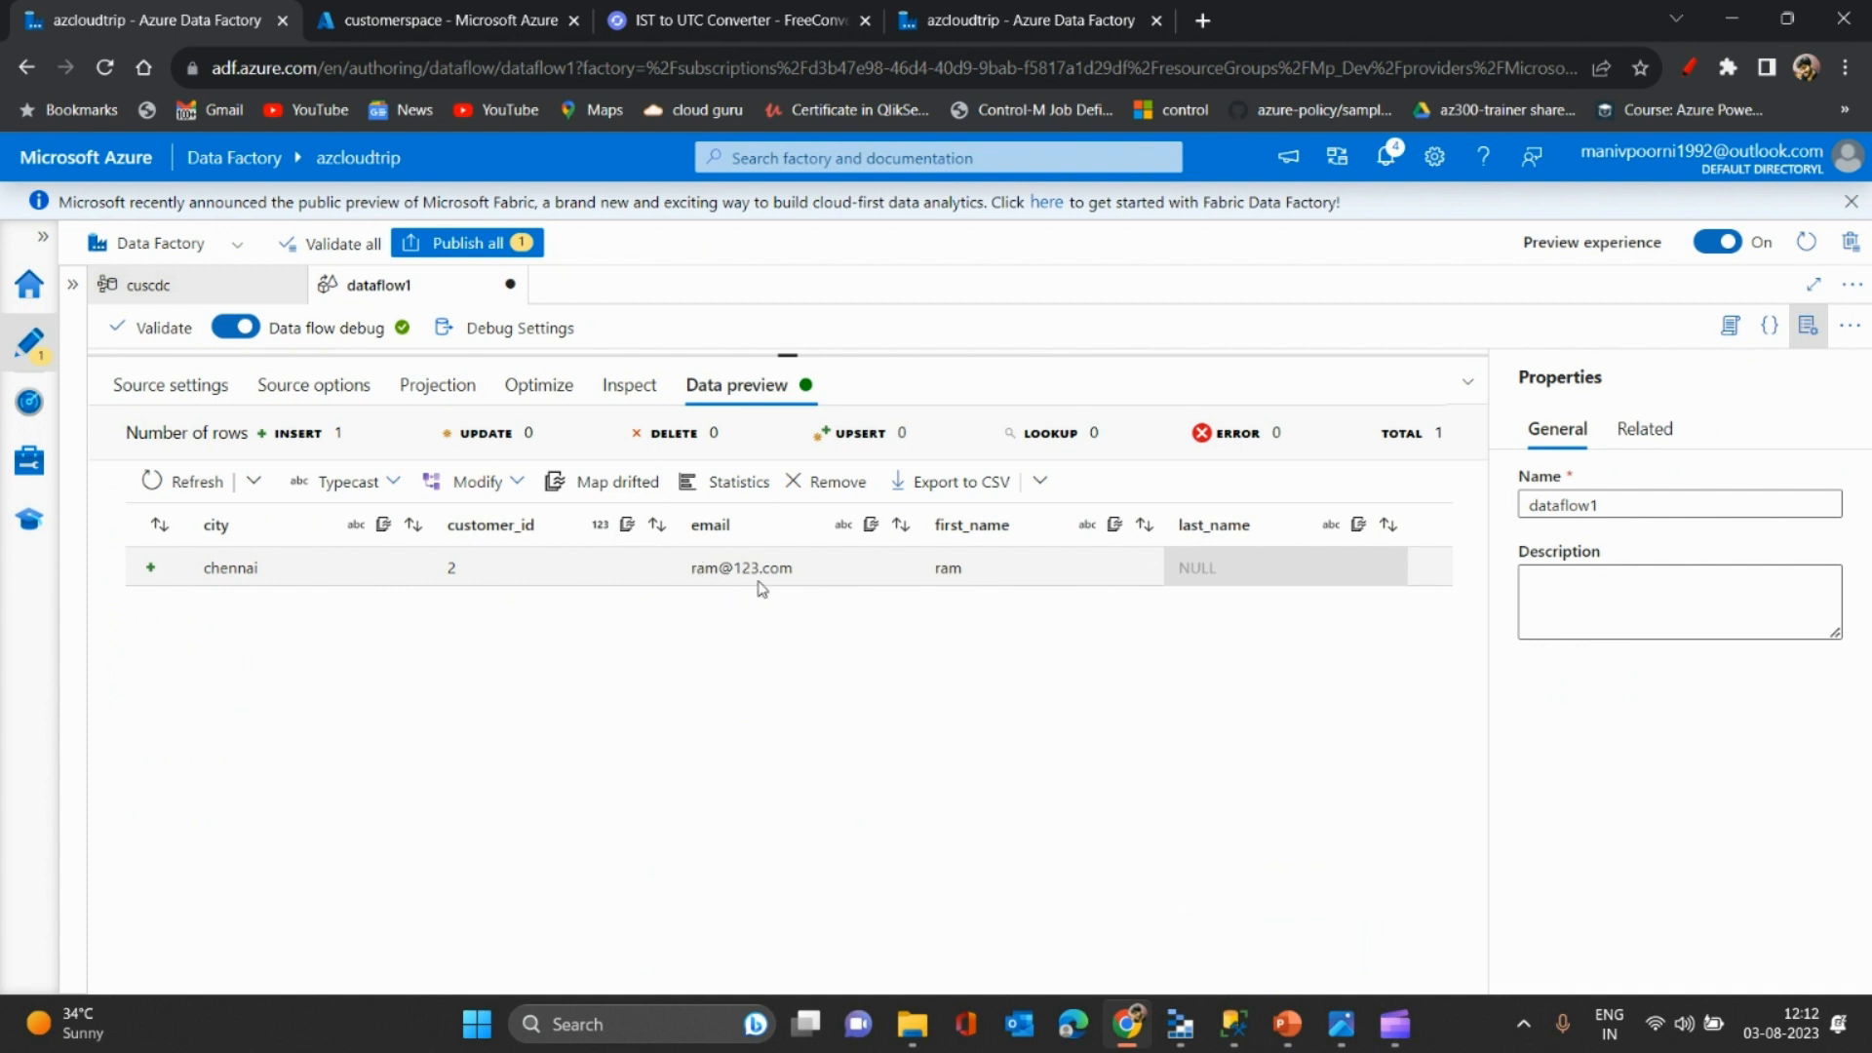
left_click(290, 390)
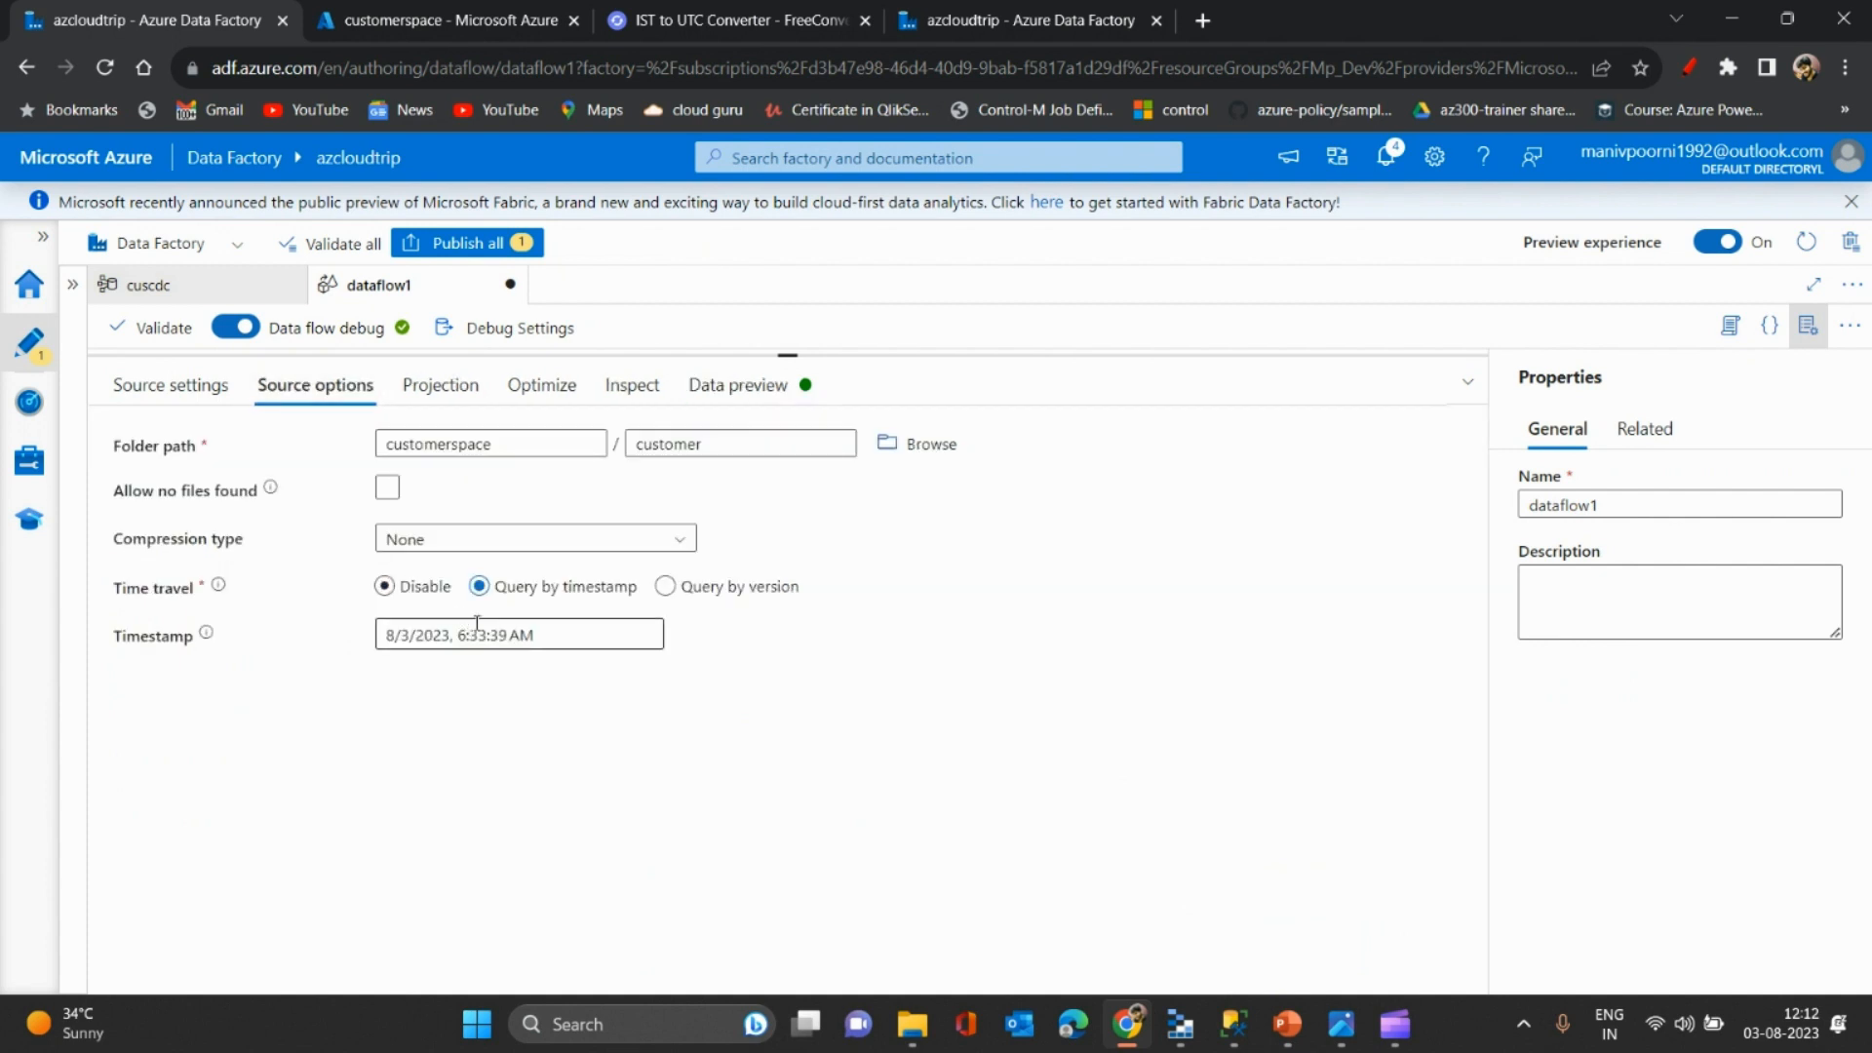
left_click(717, 386)
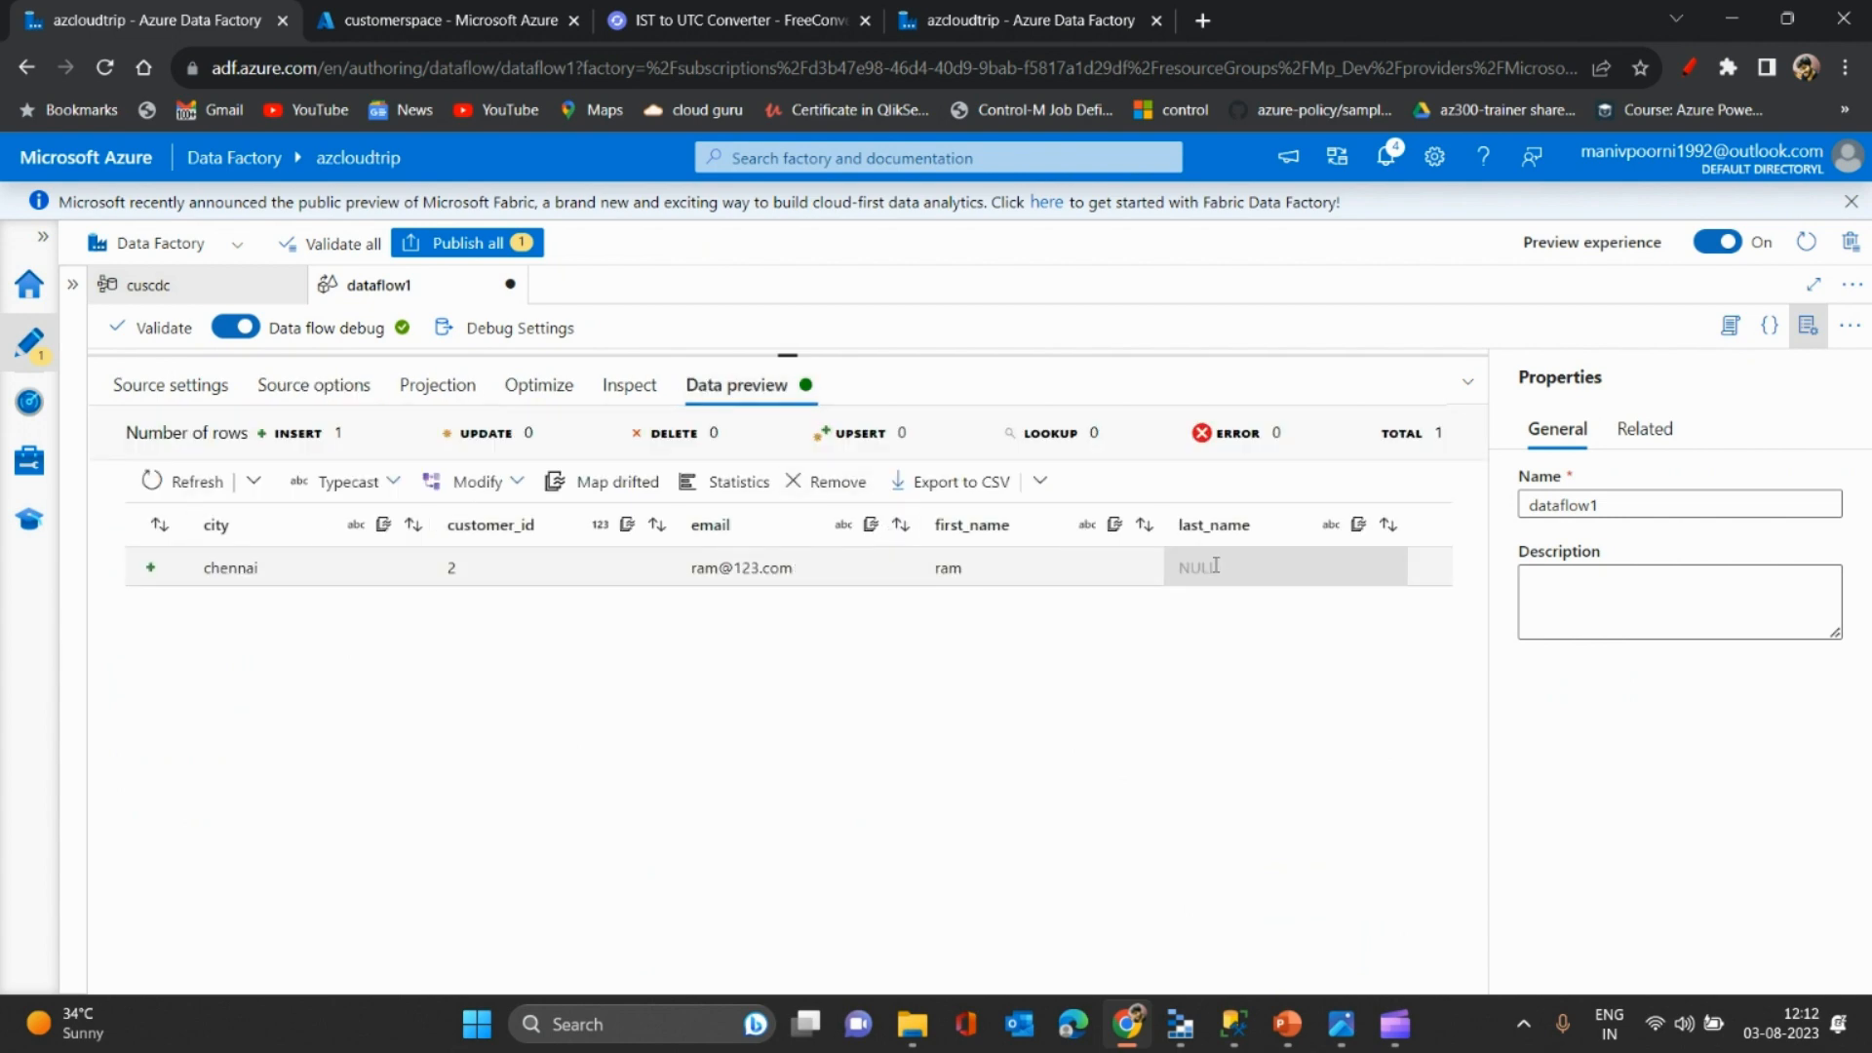
- Rerun the SQL customers query in SSMS to compare with the preview
key("alt+Tab")
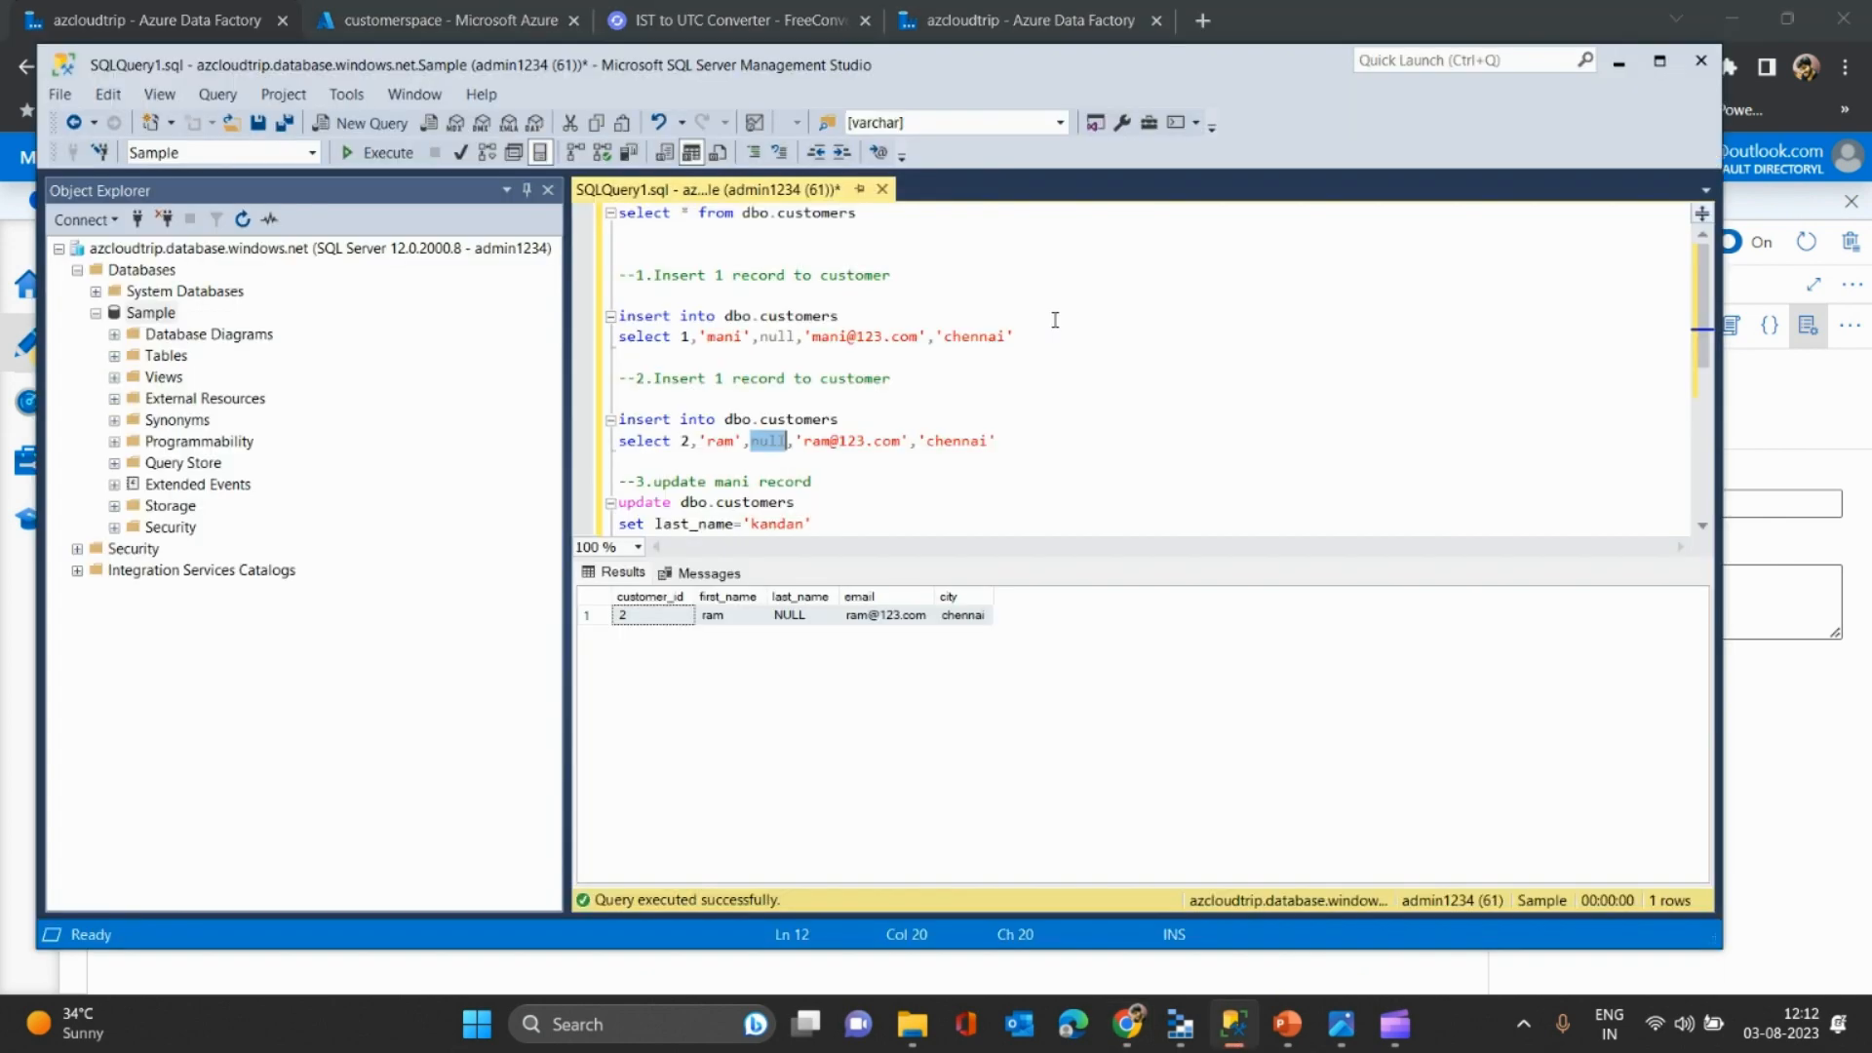
key("shift+Home")
key("F5")
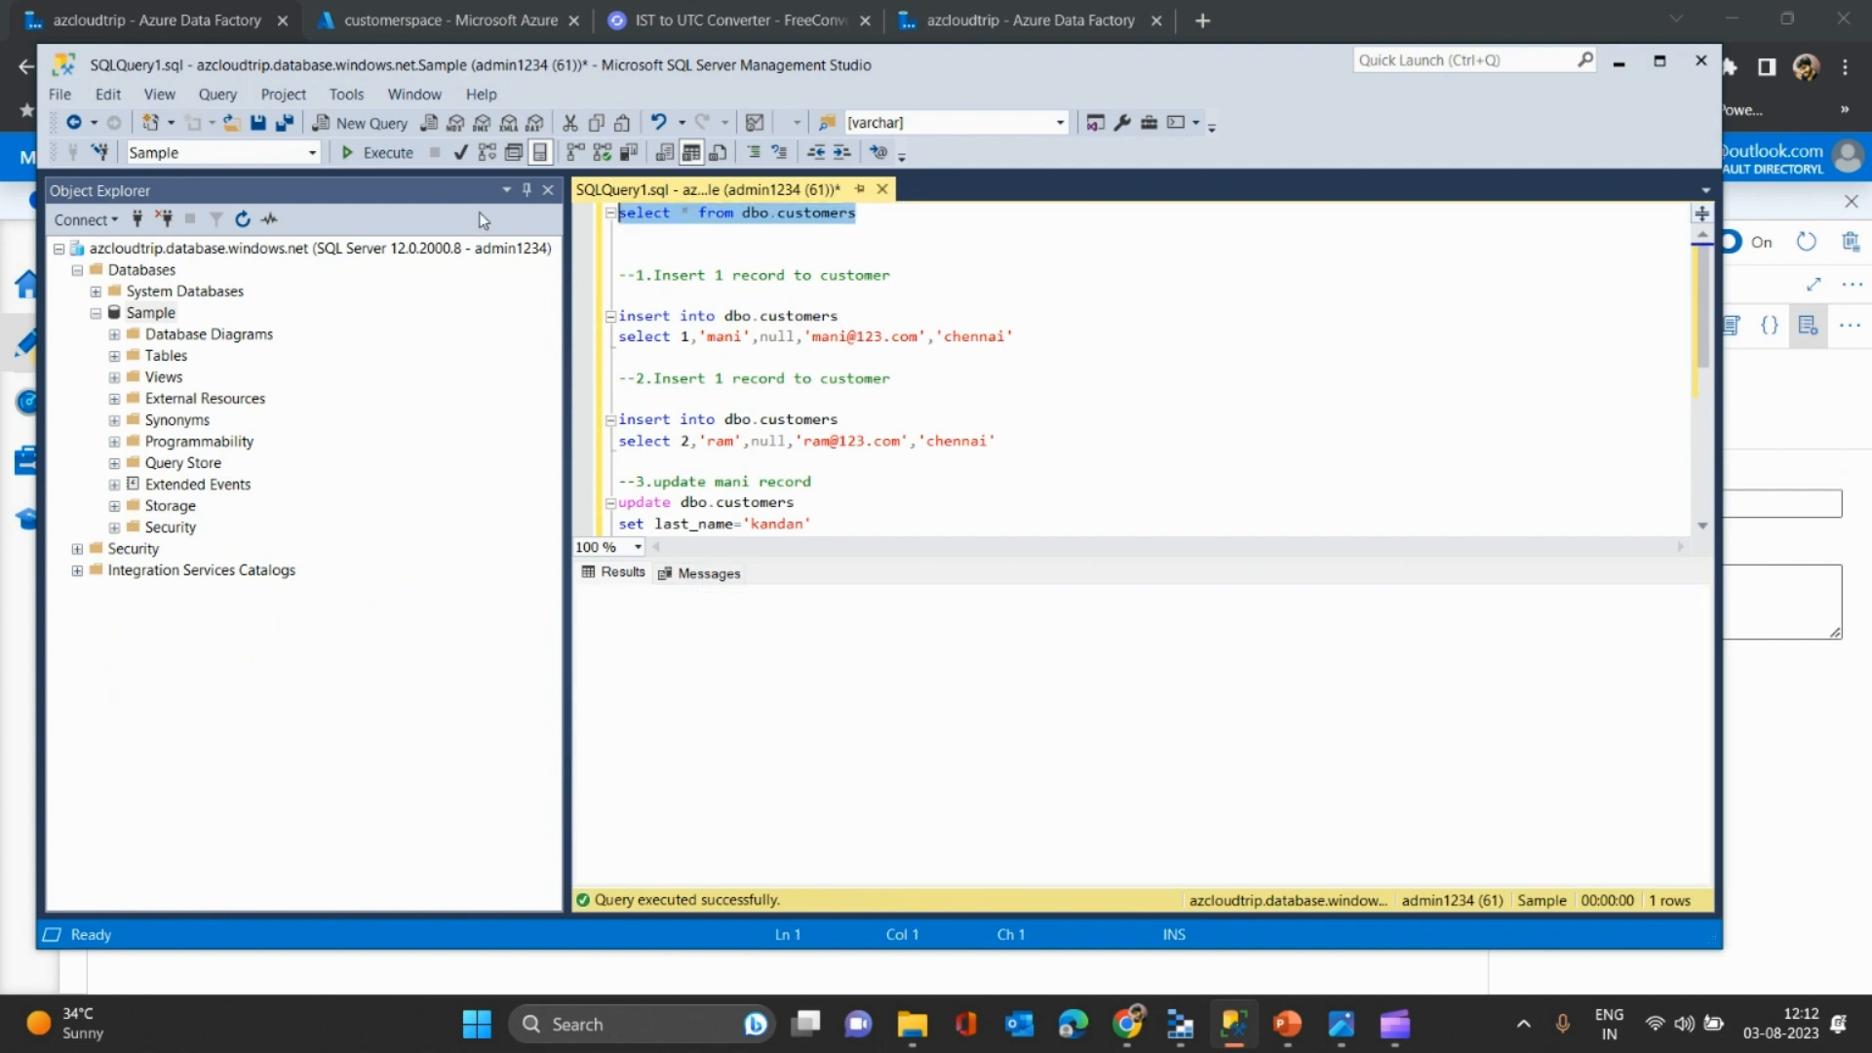
key("alt+Tab")
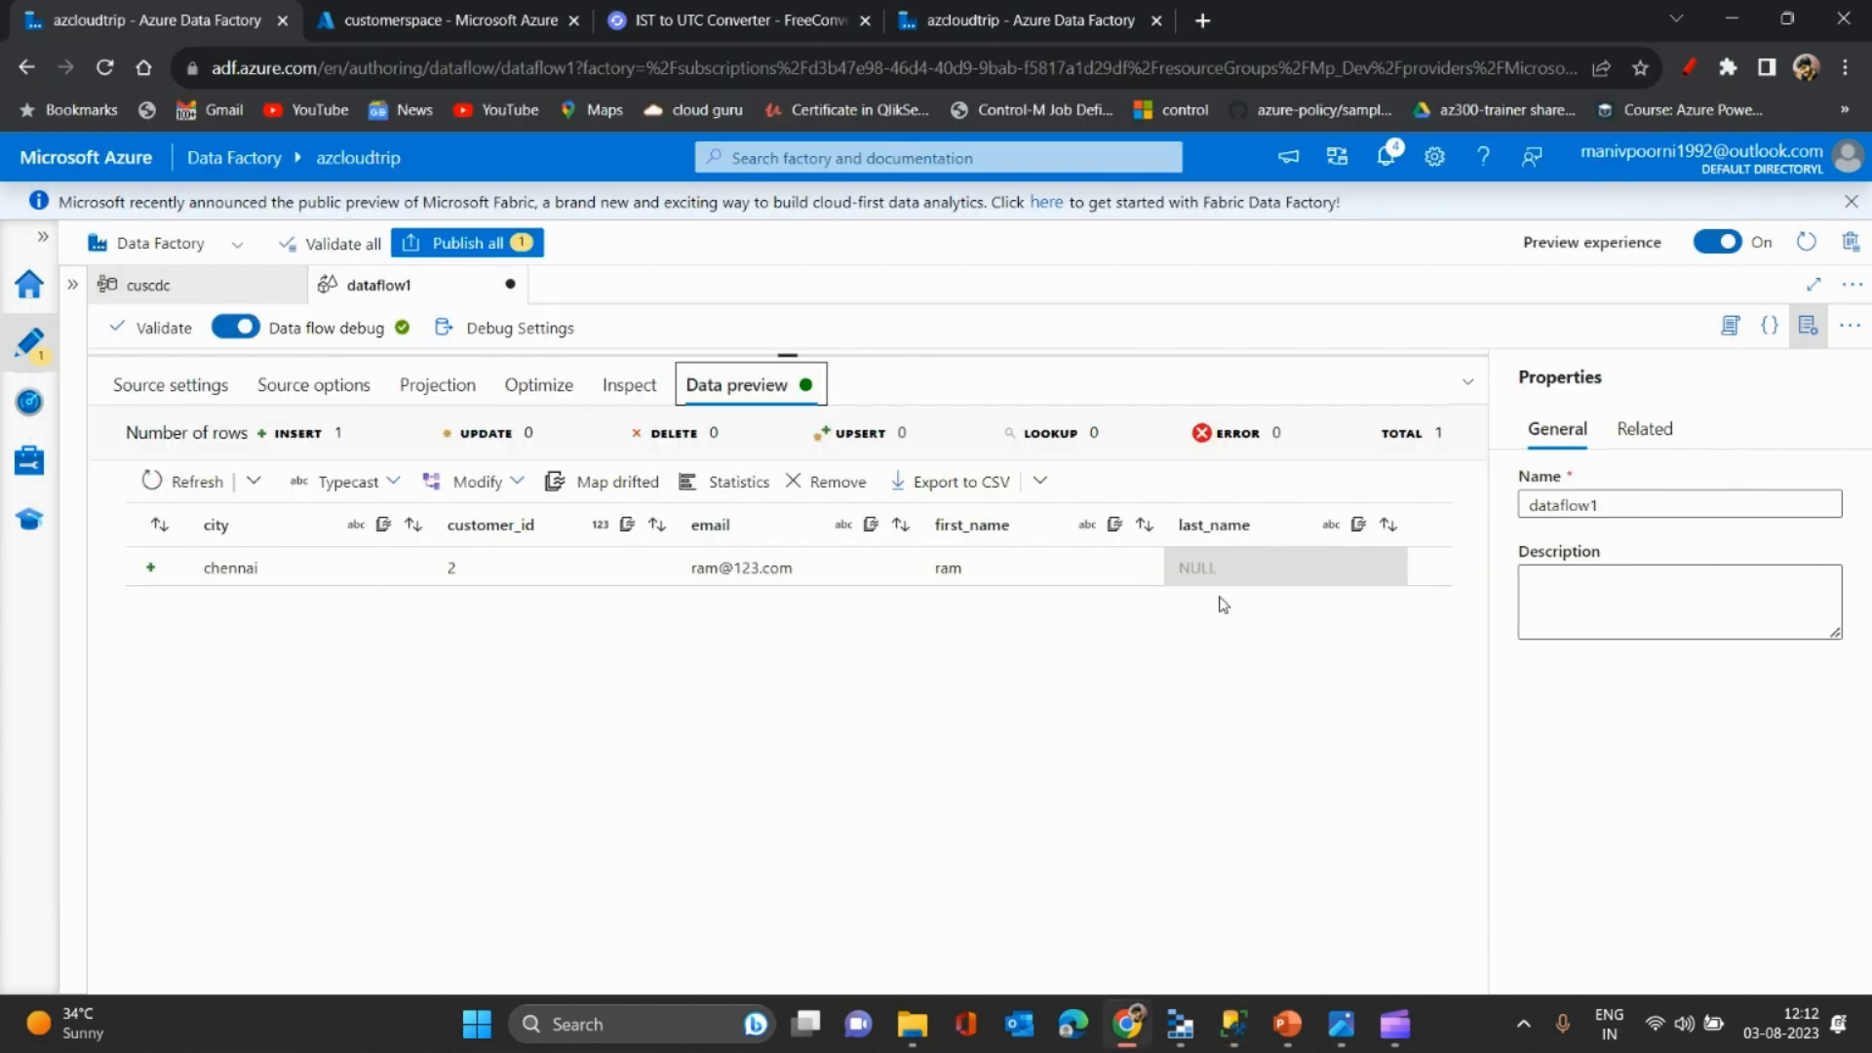
- Resize the canvas and preview panels so source1 shows above the customer 2 chennai row
key("alt+Tab")
key("alt+Tab")
left_click_drag(935, 355, 958, 551)
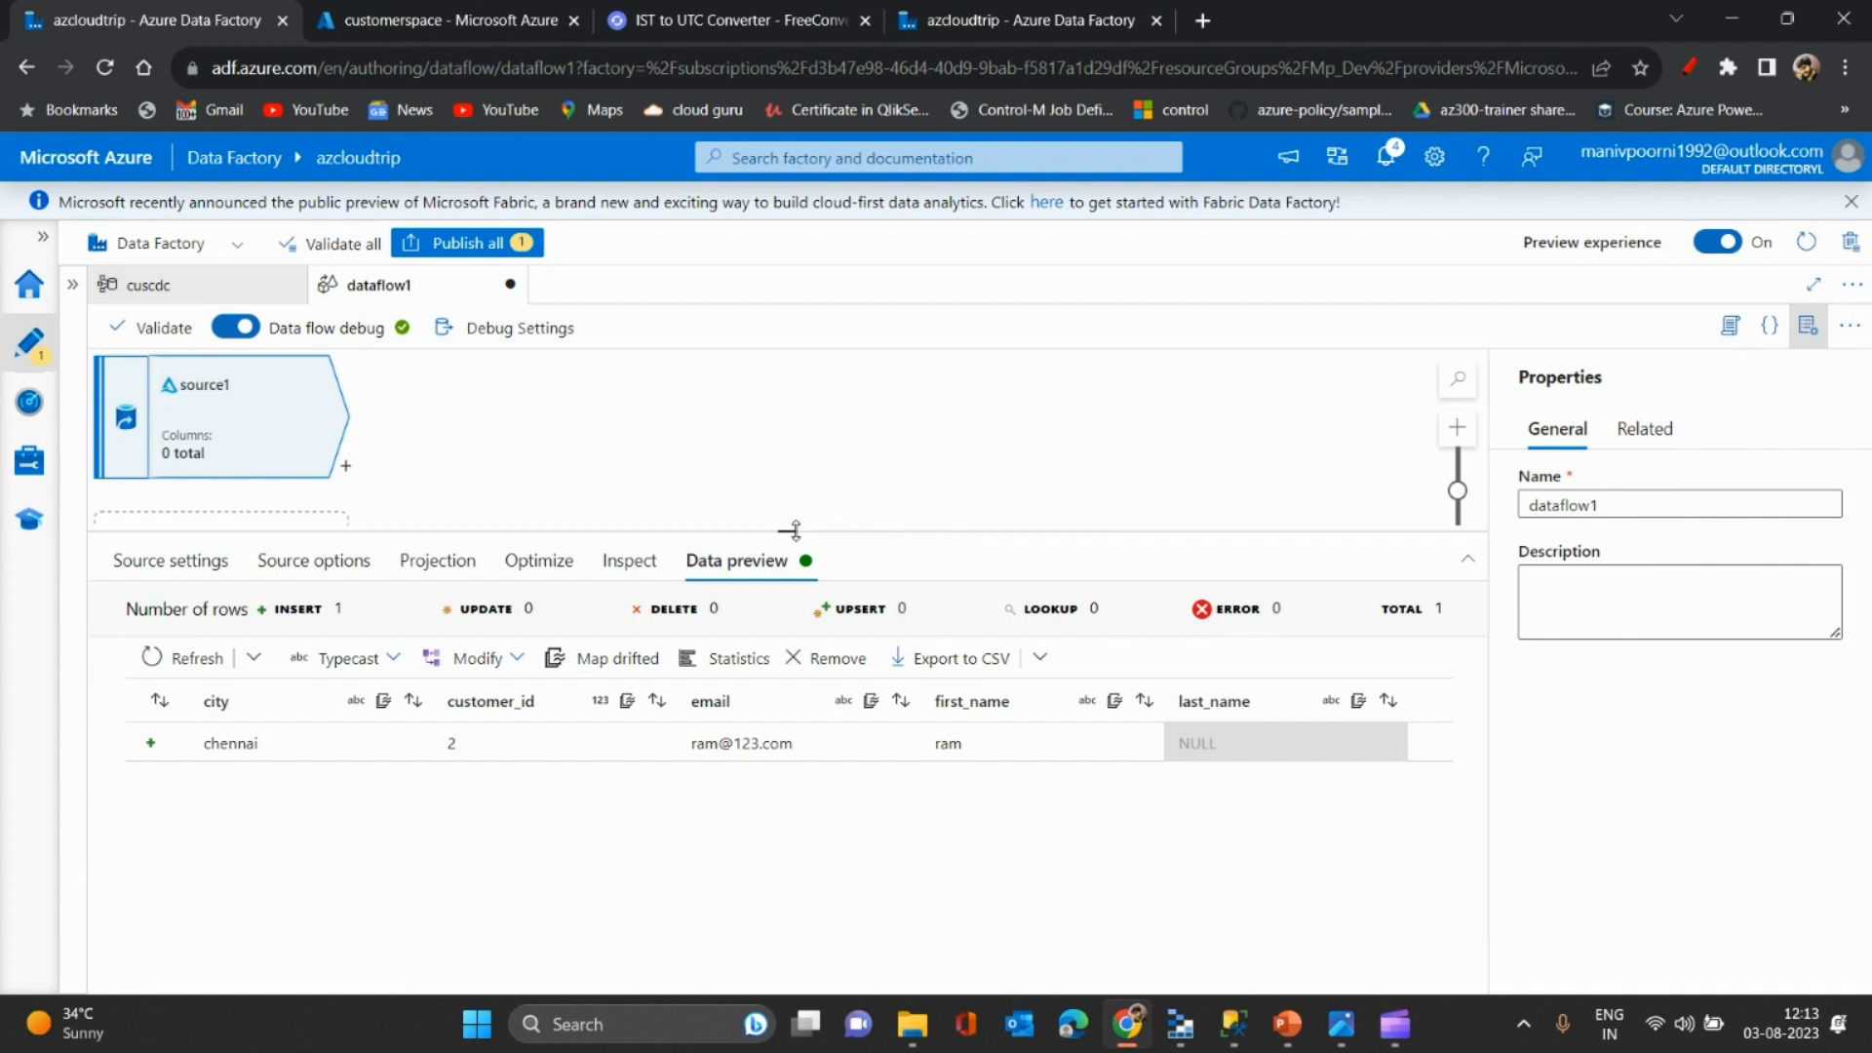
left_click_drag(792, 532, 786, 456)
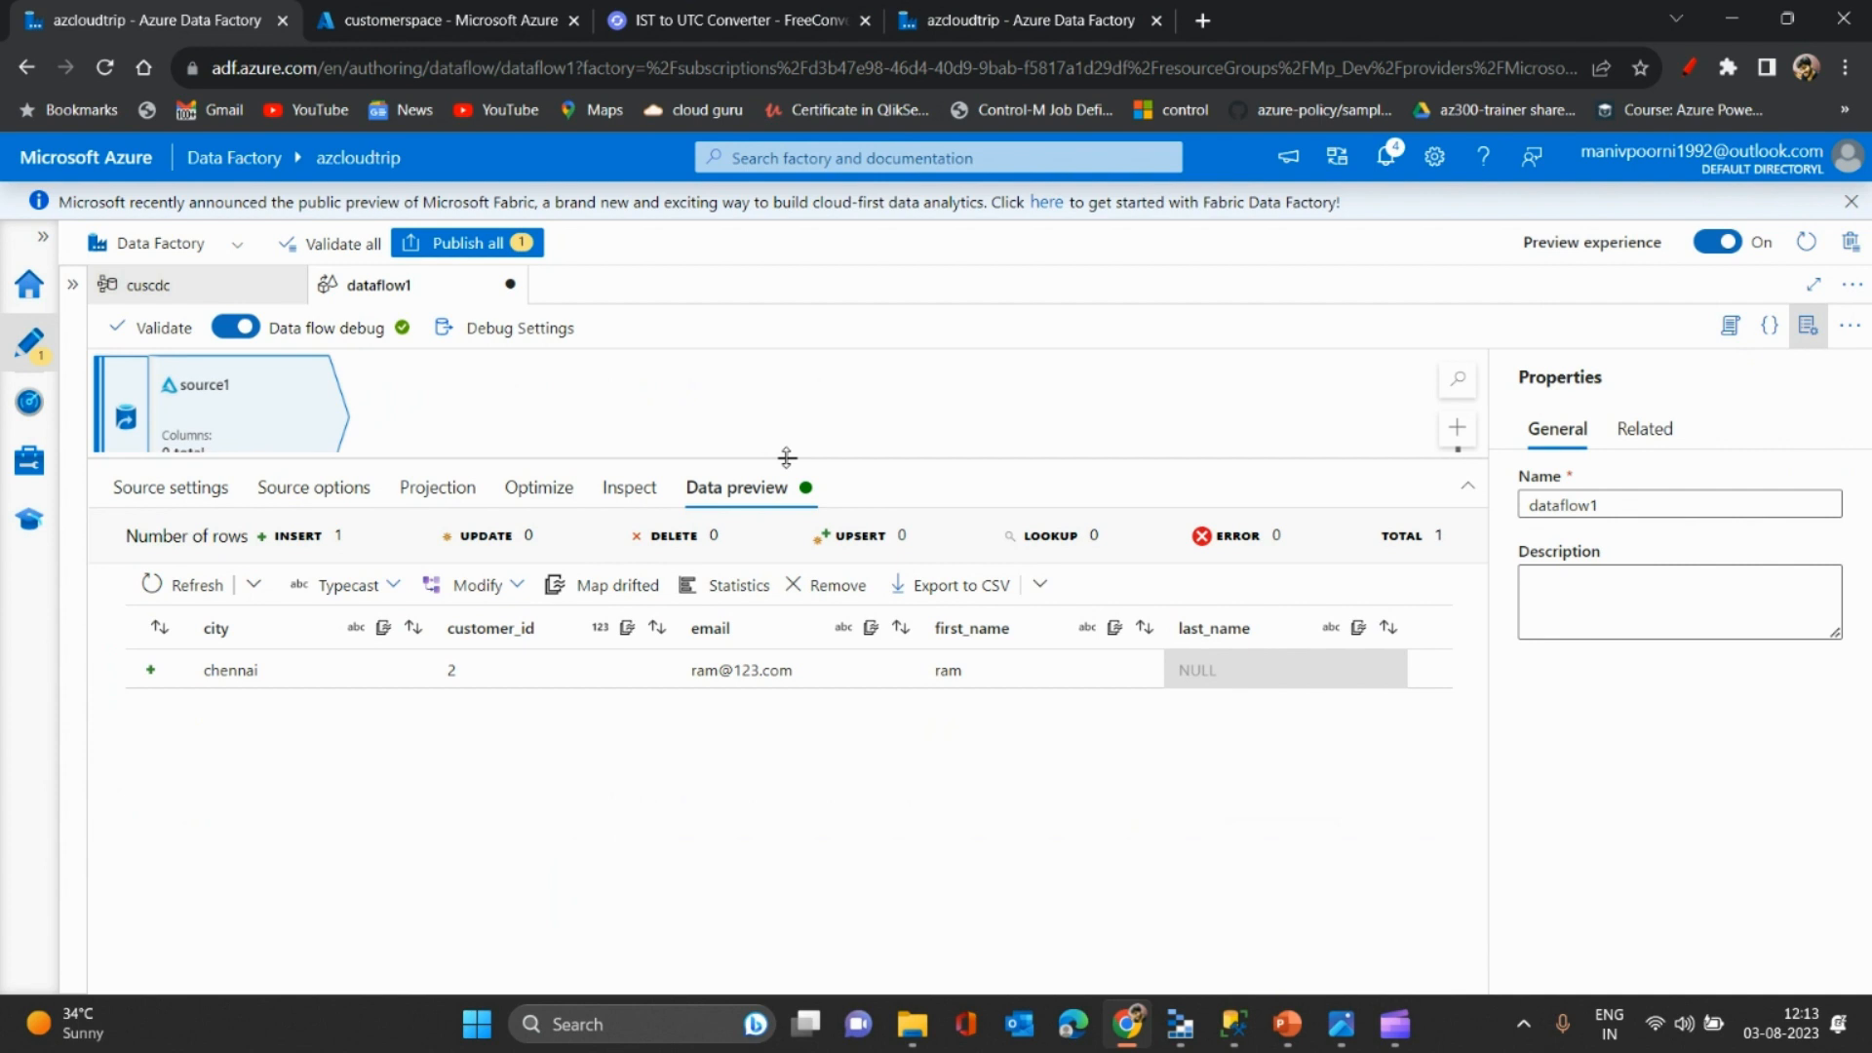